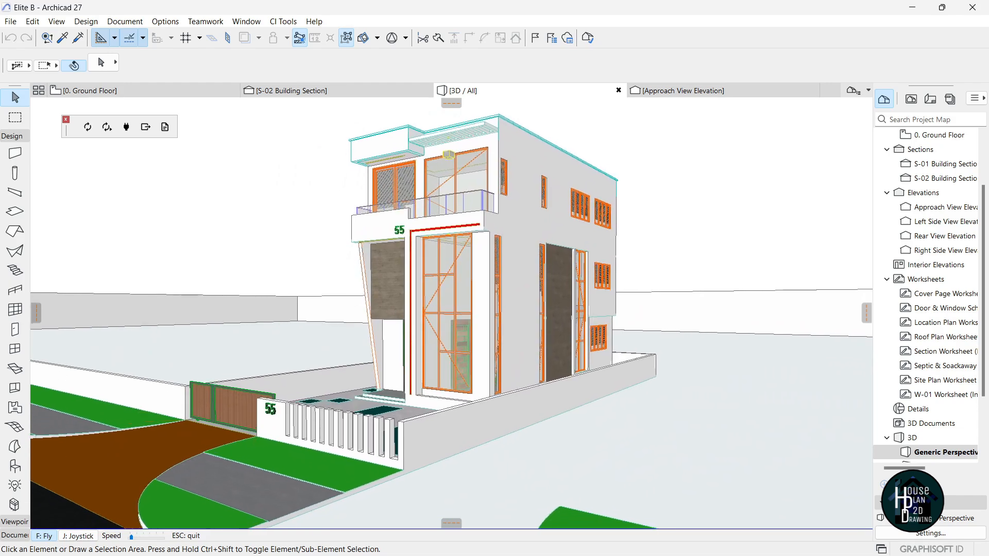
Orbit up to view the roof and rear yard, then fly down to the front gate.
{"action": "middle_click_drag", "start_coordinate": [438, 309], "coordinate": [447, 396], "text": "shift"}
{"action": "key", "text": "Up"}
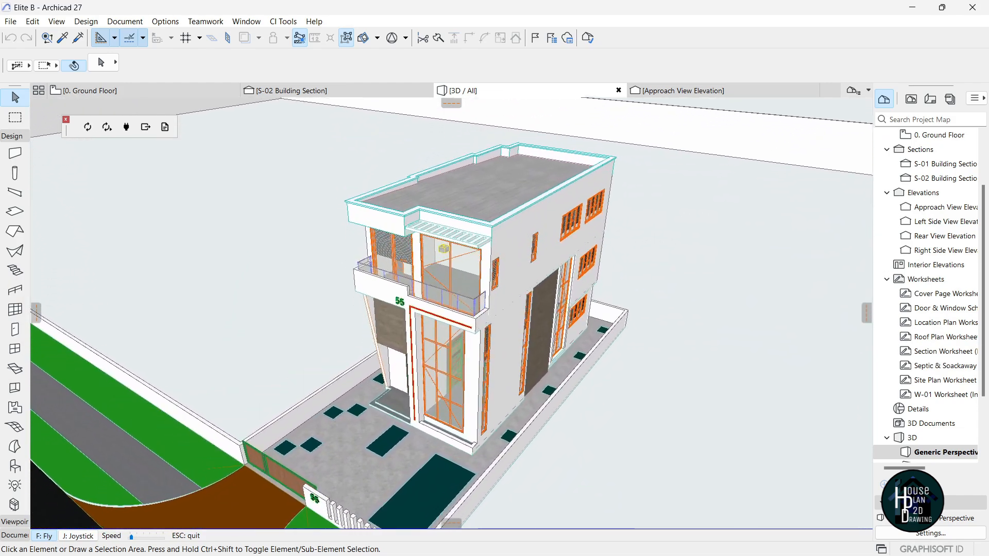
{"action": "key", "text": "Left"}
{"action": "key", "text": "Left"}
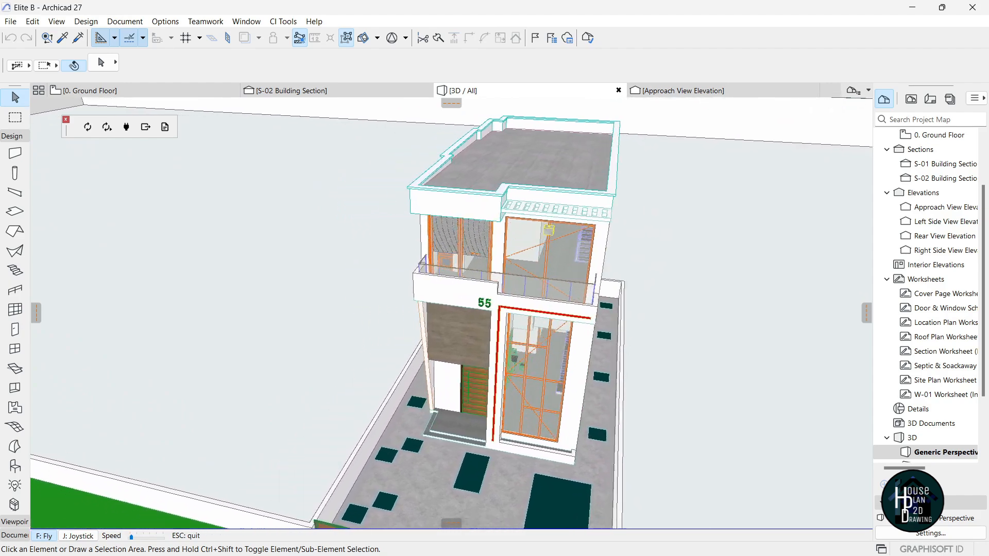
{"action": "key", "text": "Page_Down"}
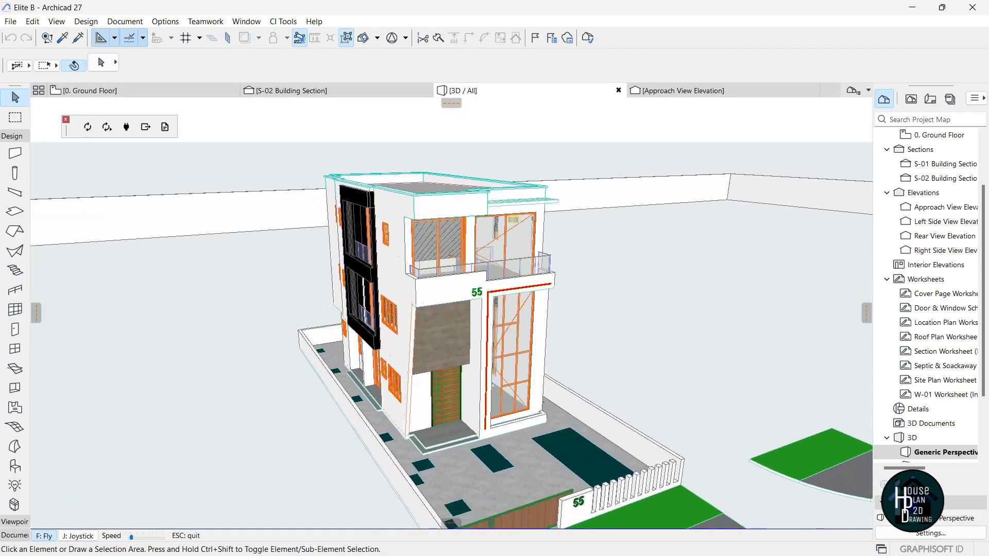
{"action": "key", "text": "Up"}
{"action": "key", "text": "Right"}
{"action": "key", "text": "Down"}
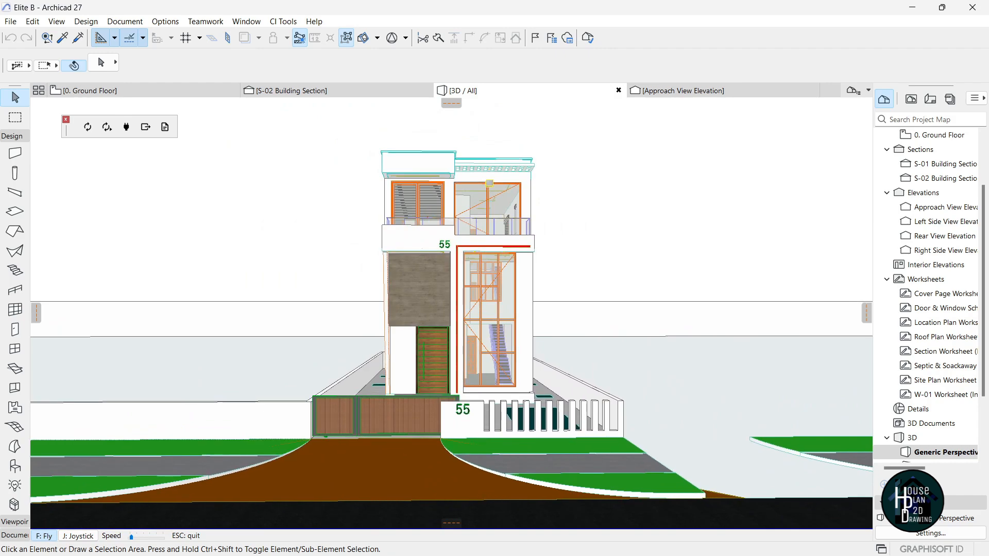
Move right to reveal the house's right side and look along the road.
{"action": "key", "text": "Right"}
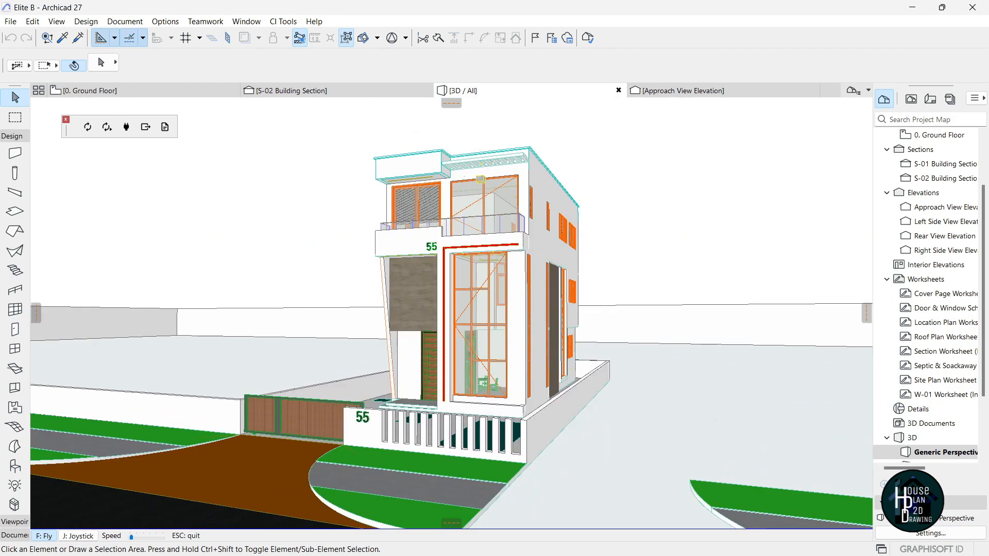
{"action": "key", "text": "Right"}
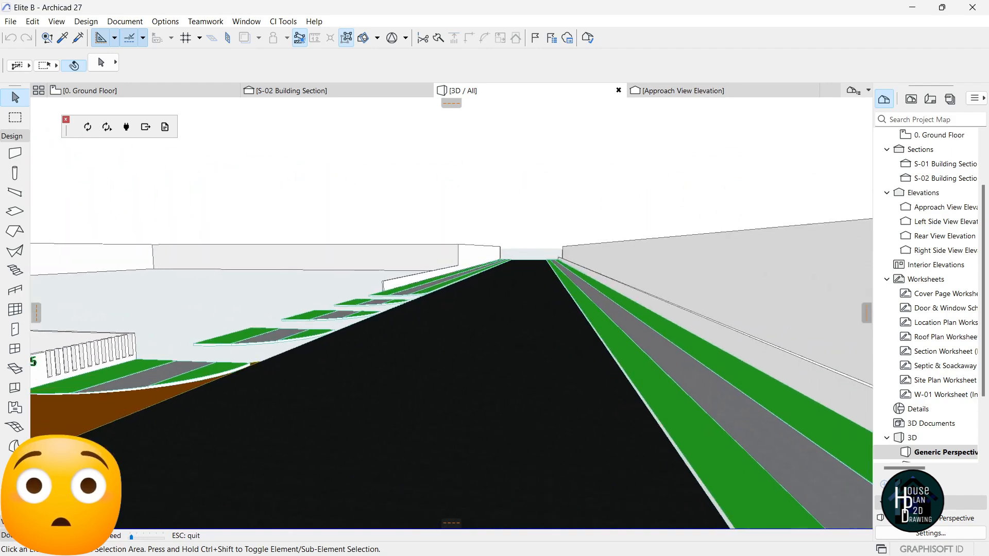
{"action": "key", "text": "Down"}
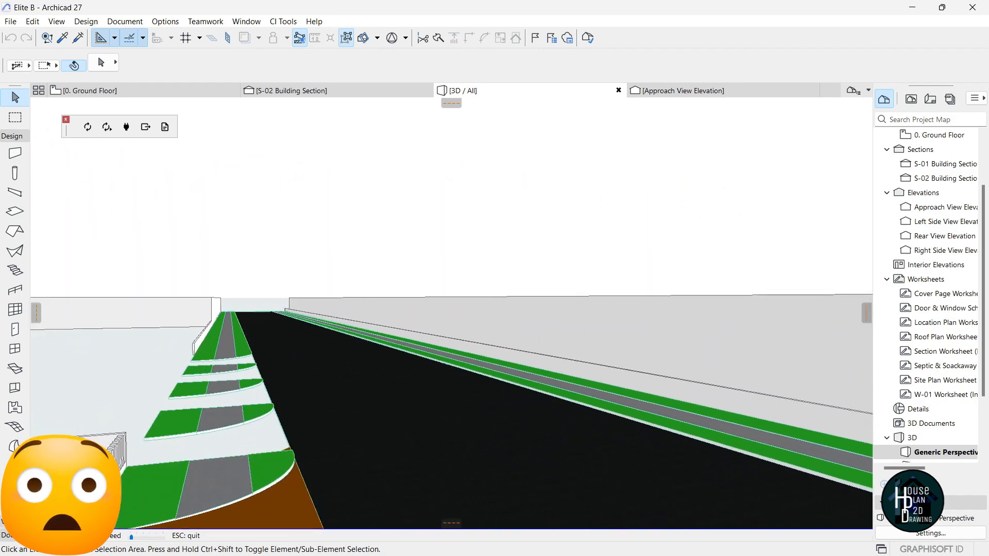
{"action": "key", "text": "Right"}
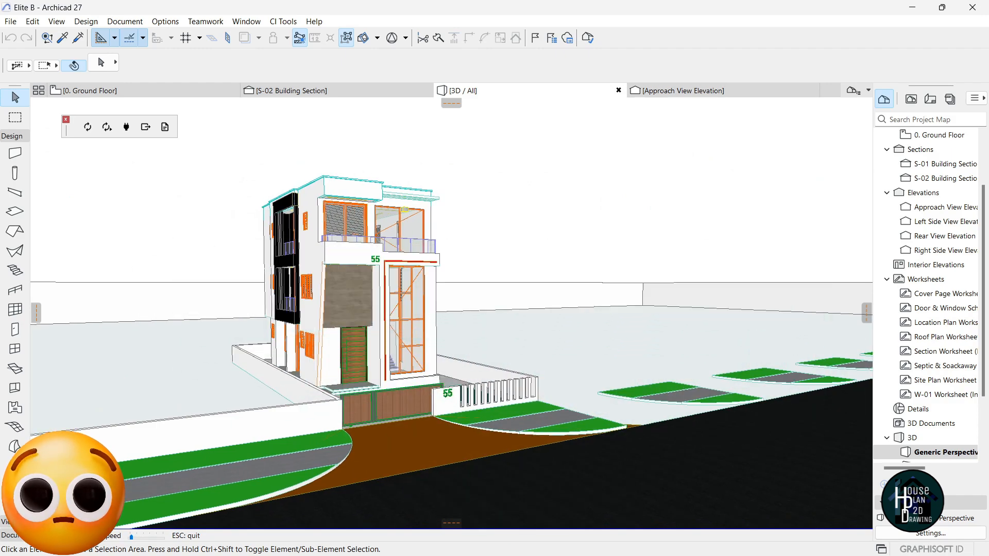
Walk around to inspect the left side and gate, ending on a frontal view.
{"action": "key", "text": "Left"}
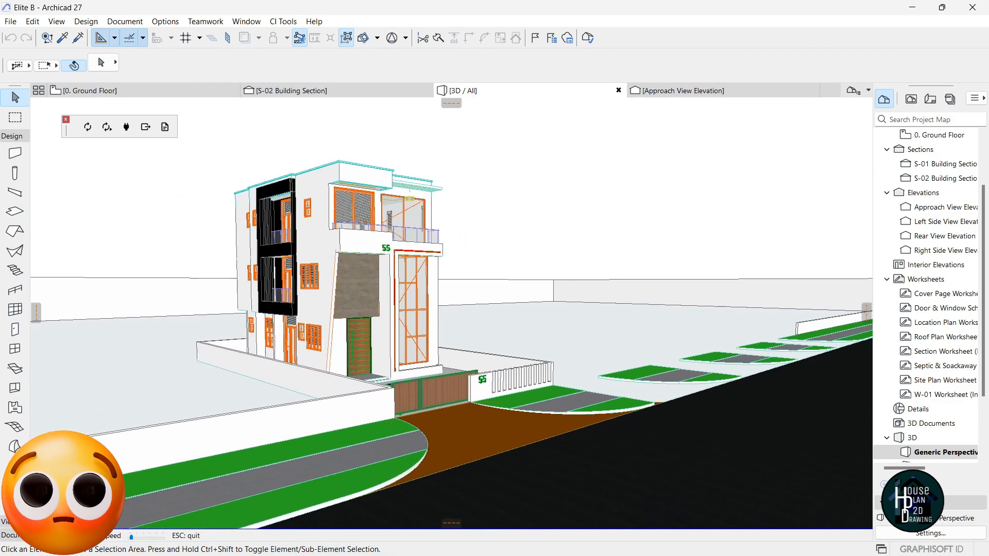
{"action": "key", "text": "Down"}
{"action": "key", "text": "Up"}
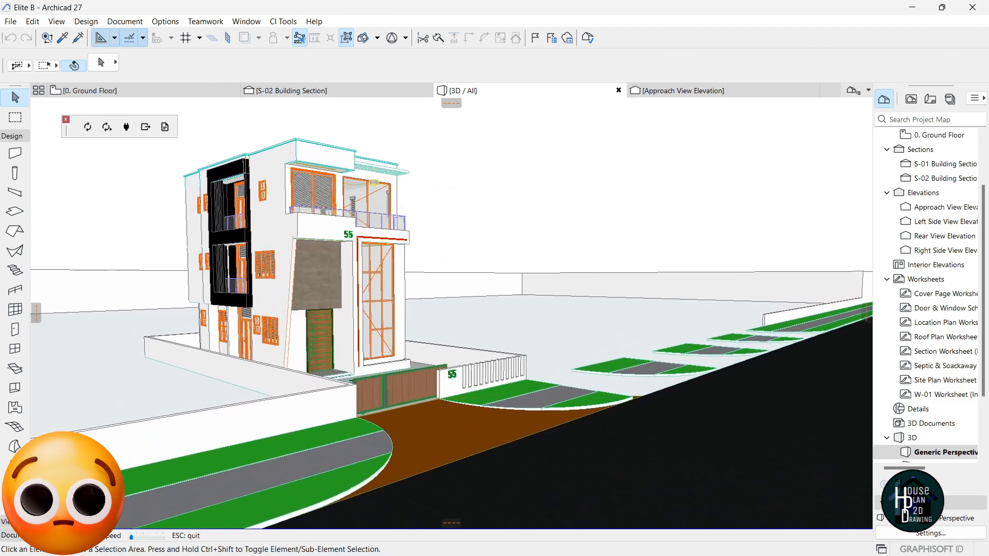
{"action": "key", "text": "Right"}
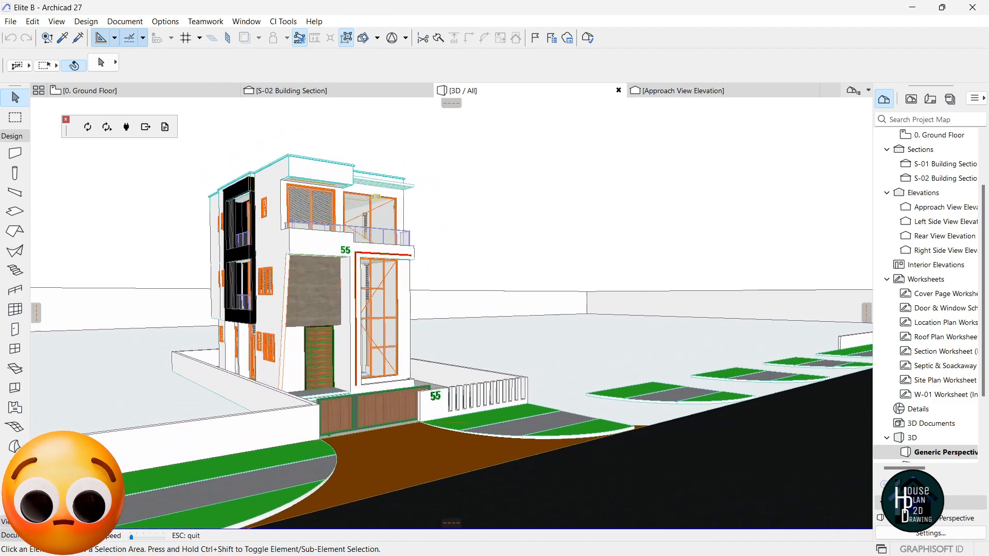
{"action": "key", "text": "Down"}
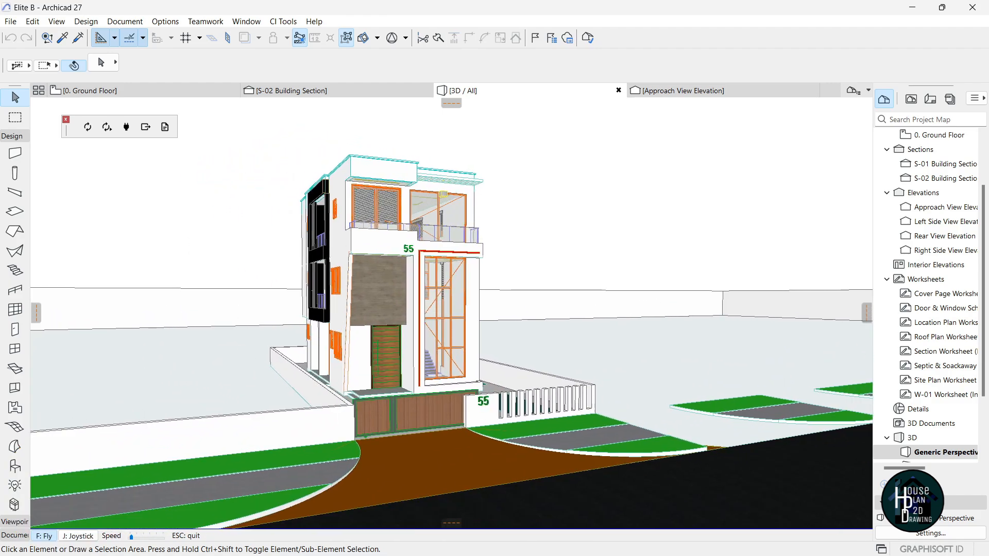
{"action": "key", "text": "Left"}
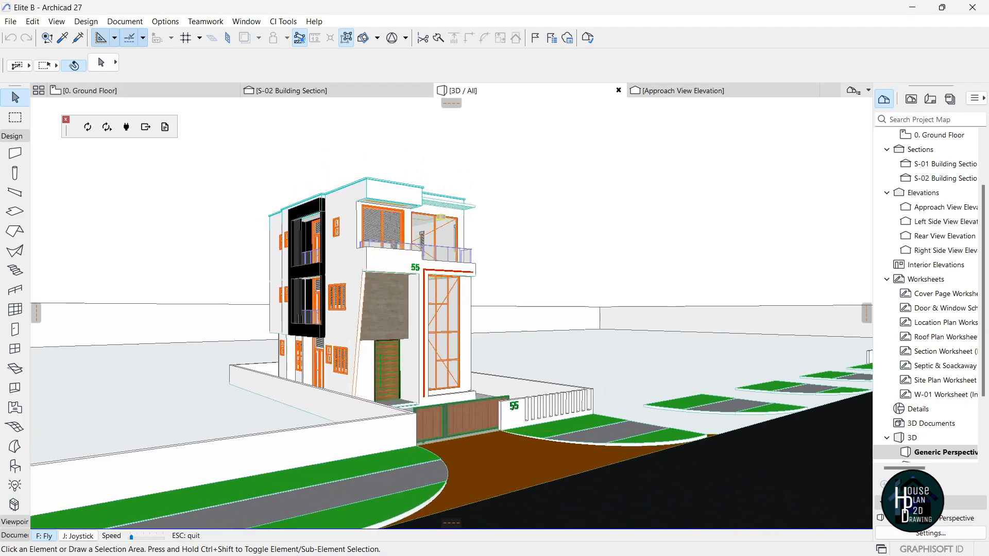
{"action": "key", "text": "Up"}
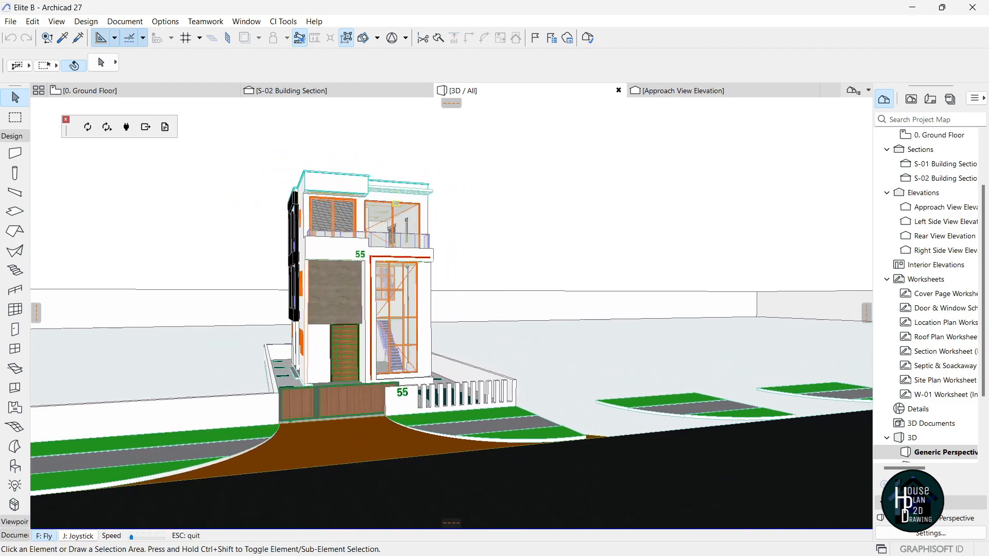
{"action": "key", "text": "Right"}
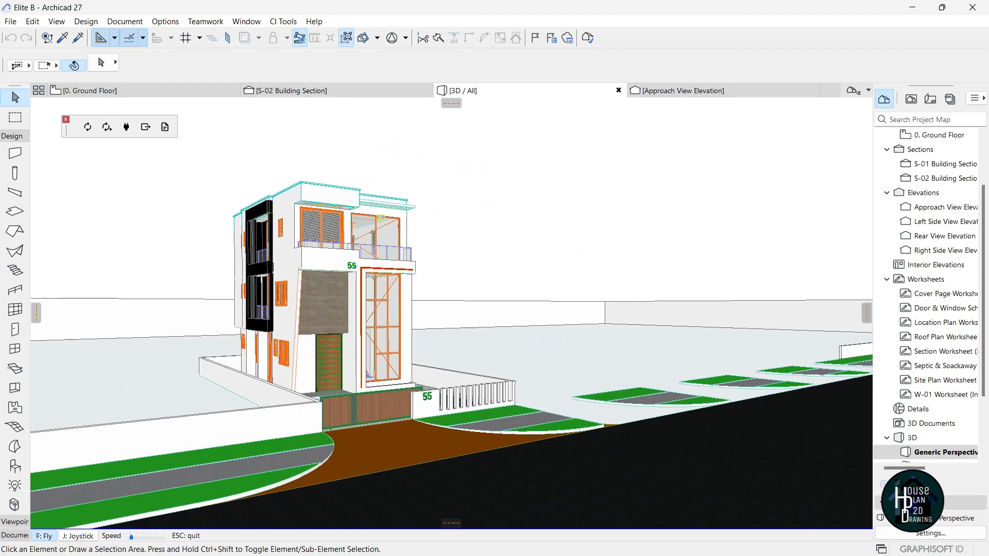
{"action": "key", "text": "Right"}
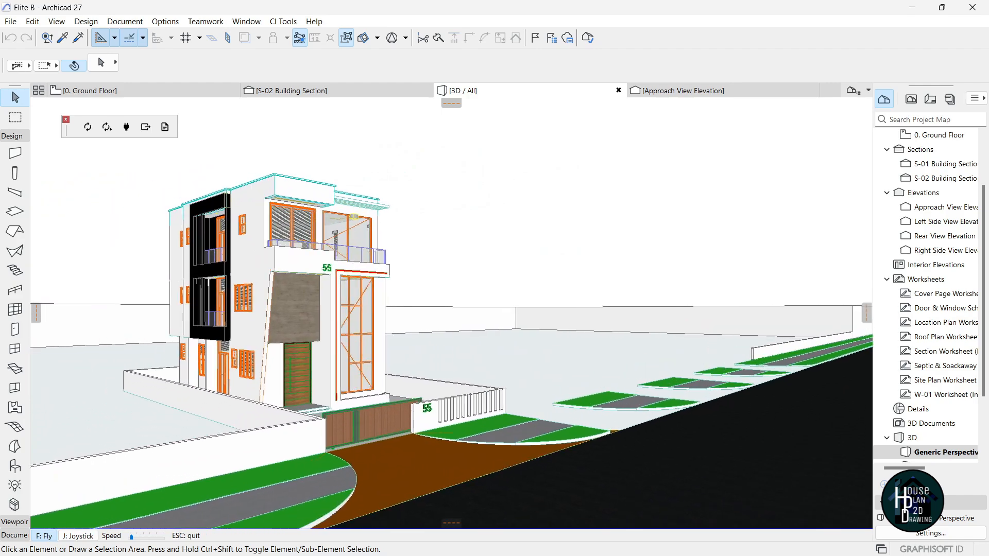
Circle close to the facade, looking at the right and left sides of the house.
{"action": "key", "text": "Right"}
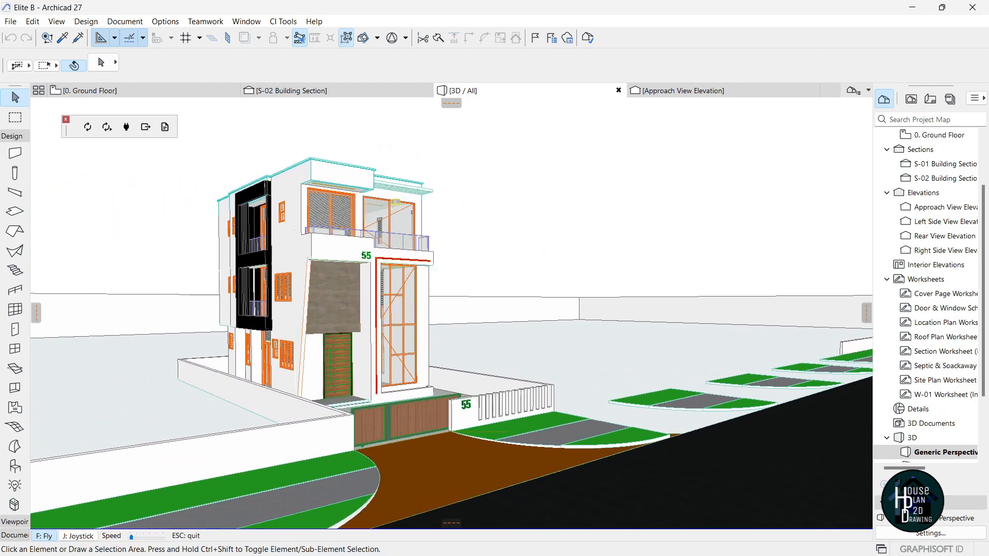
{"action": "key", "text": "Right"}
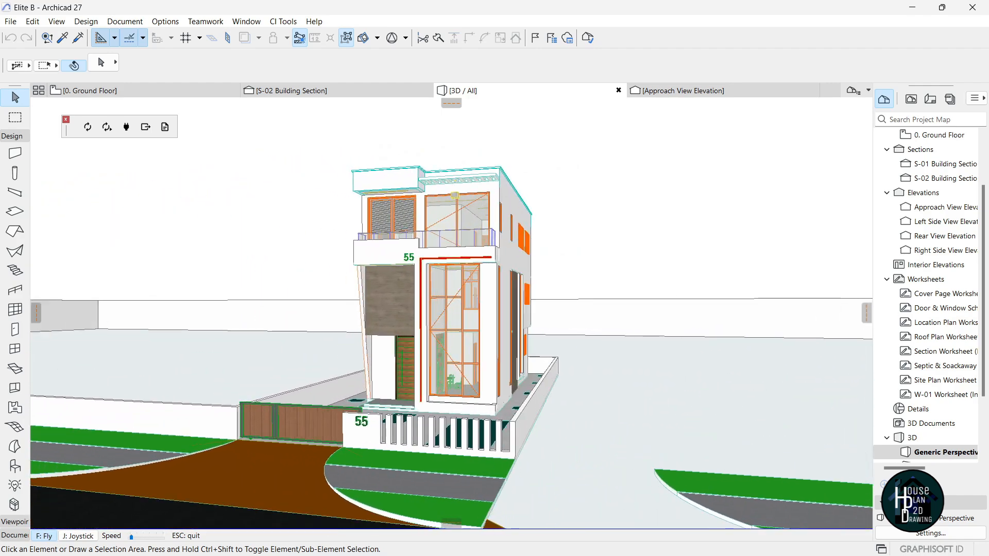
{"action": "key", "text": "Left"}
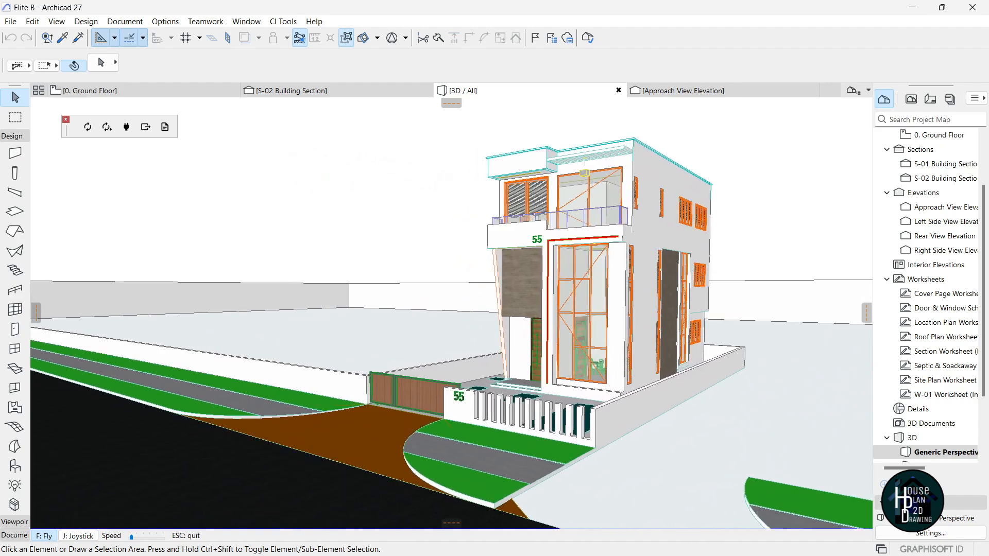
{"action": "key", "text": "Left"}
{"action": "key", "text": "Down"}
{"action": "key", "text": "Up"}
{"action": "key", "text": "Up"}
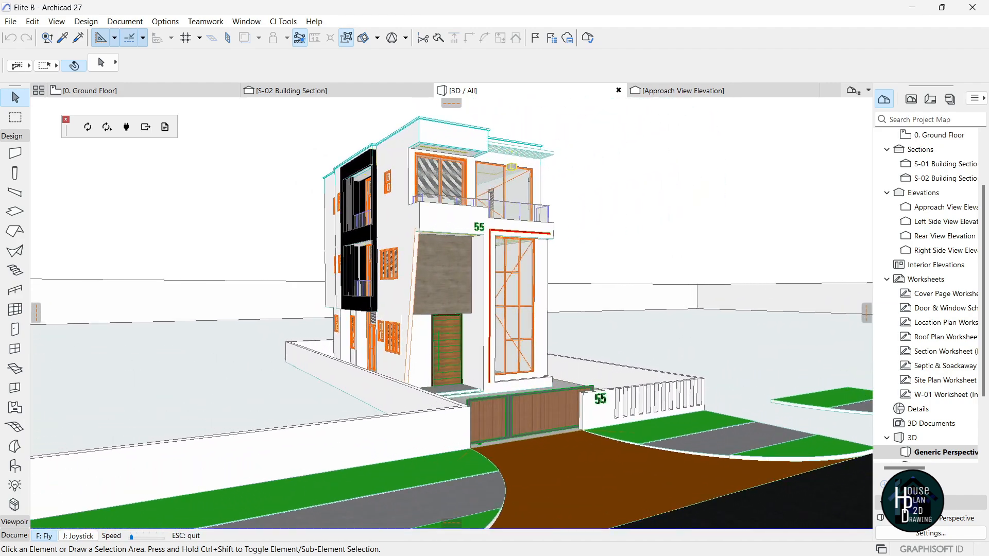
{"action": "key", "text": "Up"}
{"action": "key", "text": "Left"}
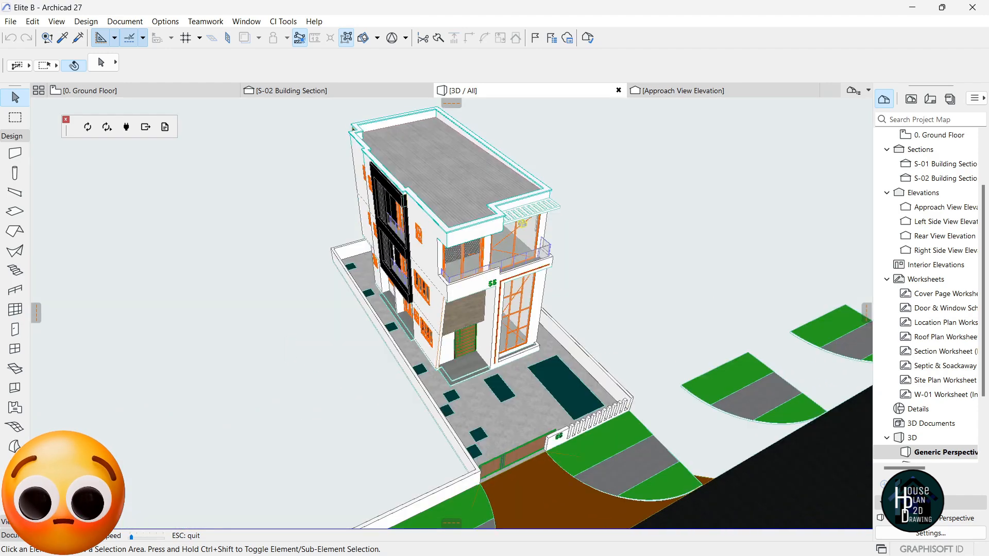
Rise to an aerial view of the roof, then back out to see the street and fence.
{"action": "key", "text": "Up"}
{"action": "key", "text": "Up"}
{"action": "key", "text": "Right"}
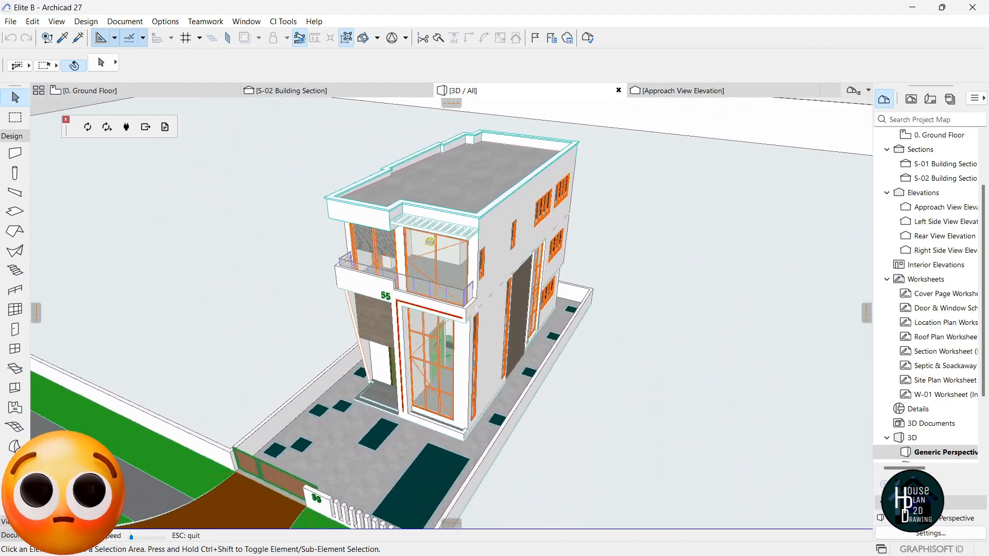
{"action": "key", "text": "Down"}
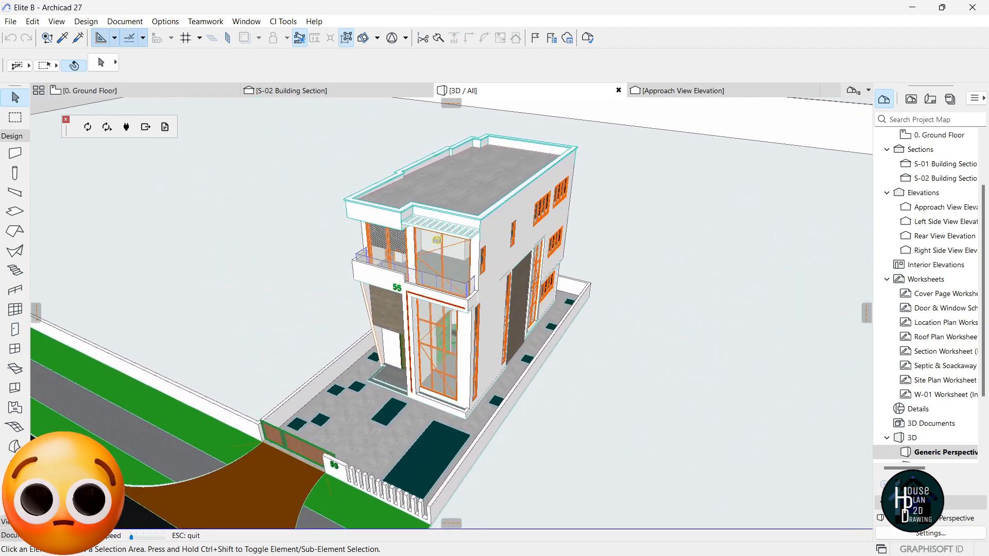
{"action": "key", "text": "Left"}
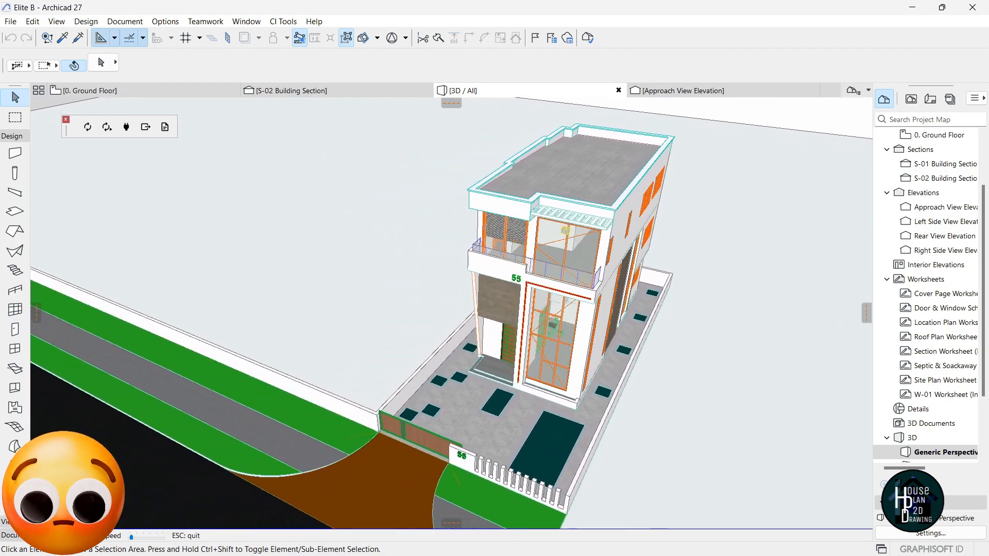
{"action": "key", "text": "Up"}
Inspect the right-front corner and side wall from below-roof and upper-floor heights.
{"action": "key", "text": "Up"}
{"action": "key", "text": "Right"}
{"action": "key", "text": "Up"}
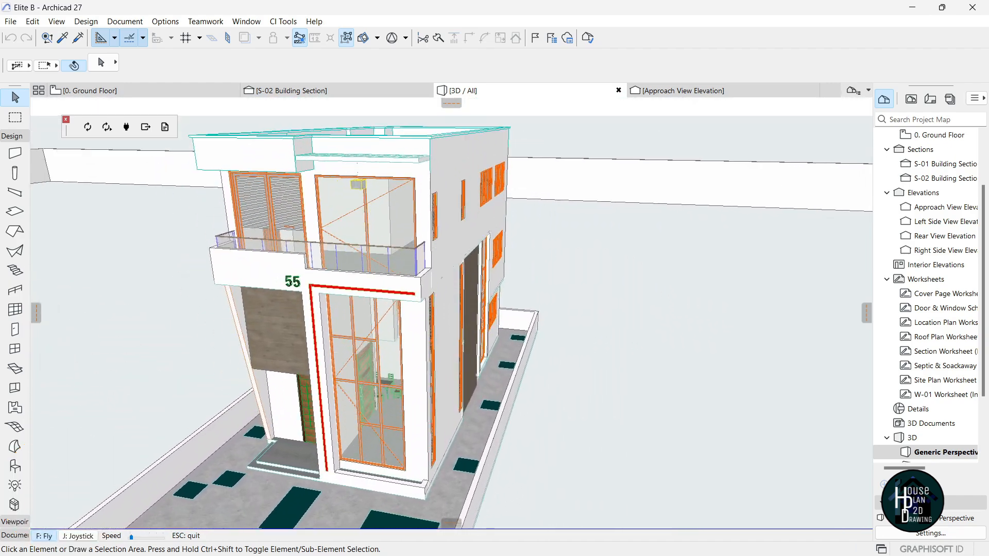
{"action": "key", "text": "Down"}
{"action": "key", "text": "Right"}
{"action": "key", "text": "Up"}
{"action": "key", "text": "Page_Up"}
{"action": "key", "text": "Up"}
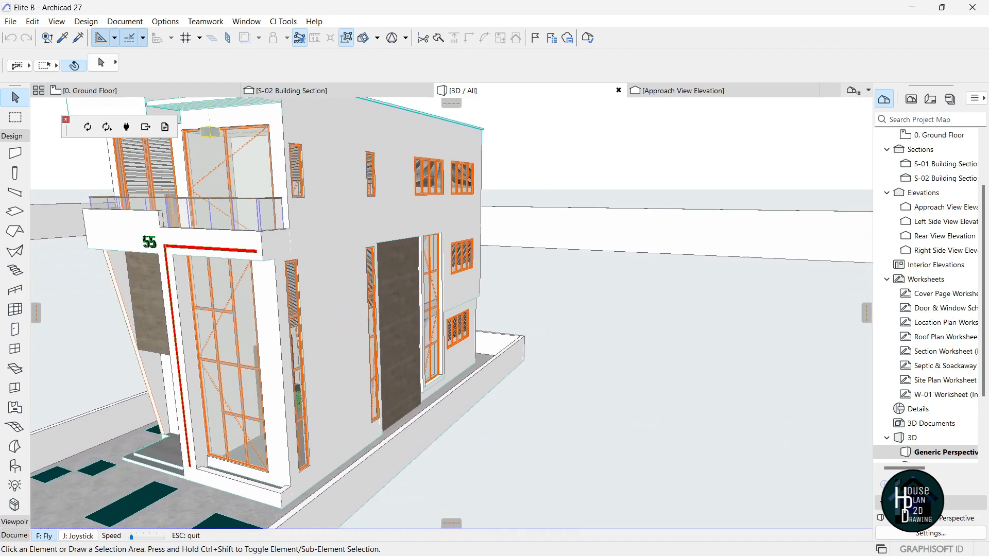
{"action": "key", "text": "Left"}
{"action": "key", "text": "Up"}
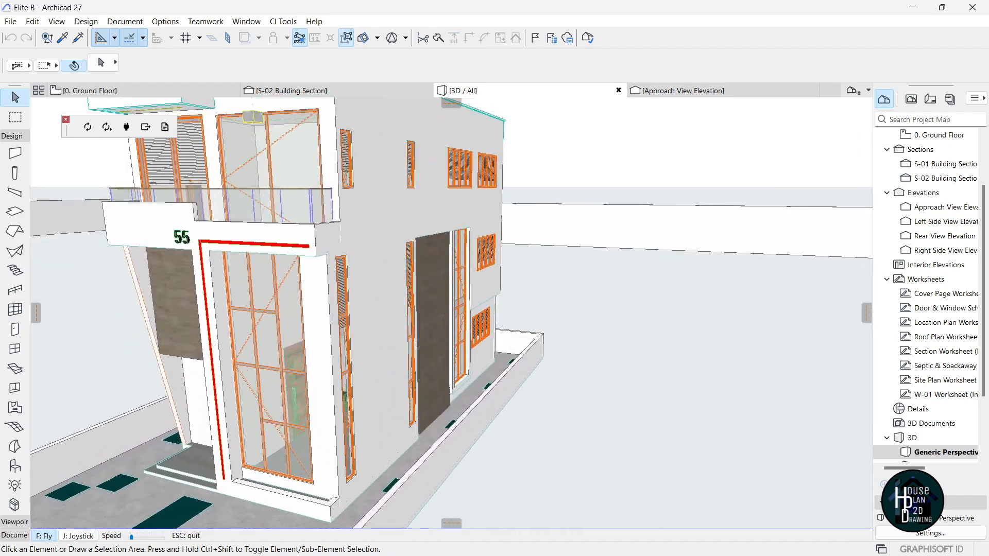
{"action": "key", "text": "Right"}
{"action": "key", "text": "Down"}
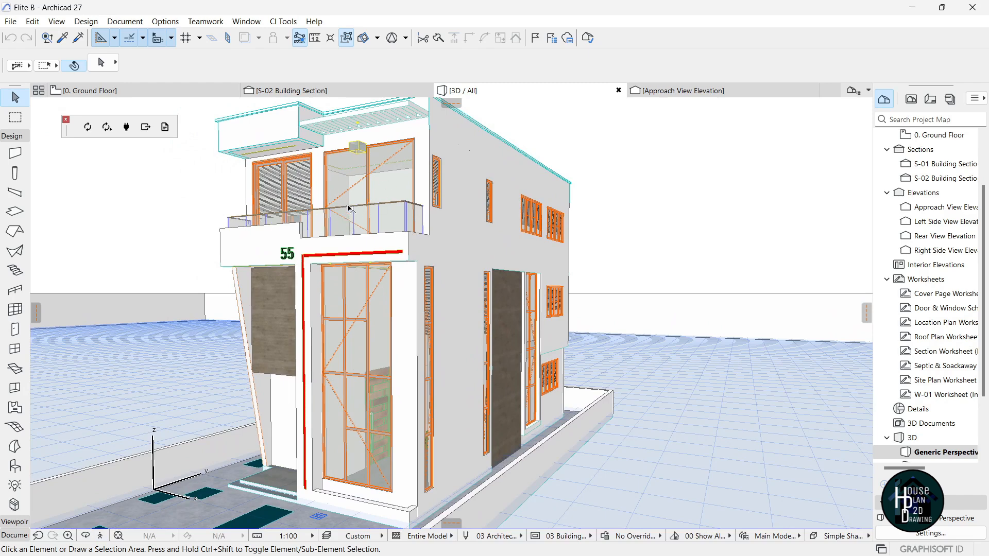
{"action": "left_click", "coordinate": [101, 537]}
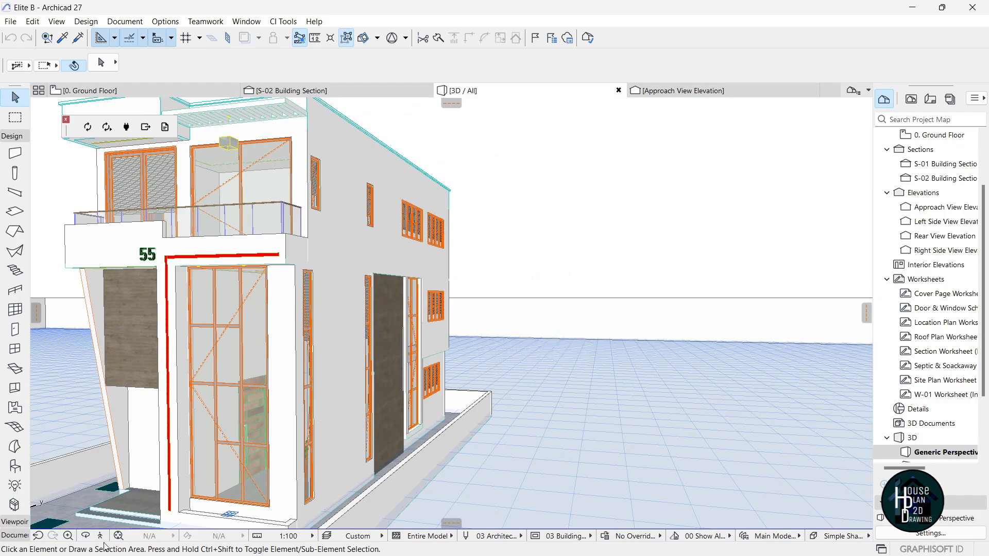
{"action": "key", "text": "Up"}
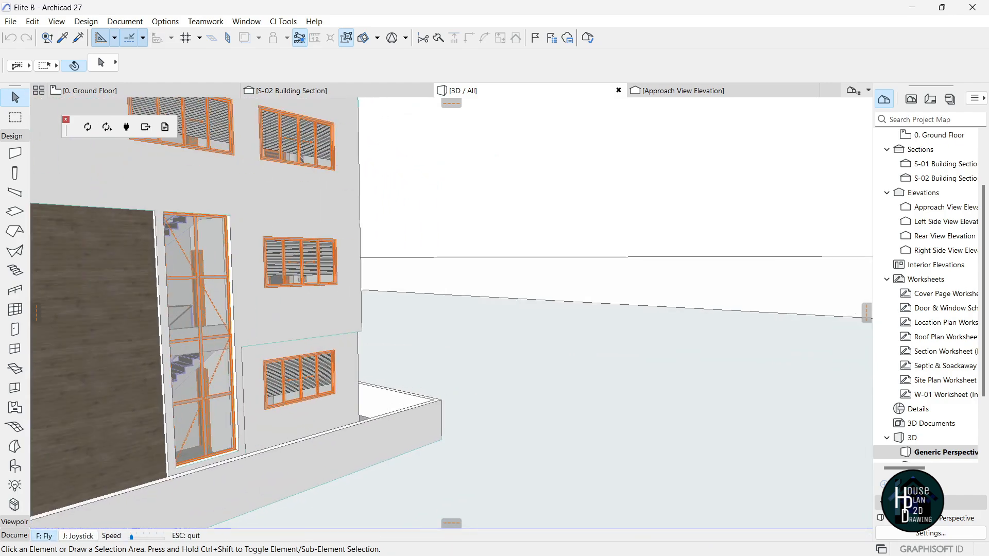
{"action": "key", "text": "Right"}
{"action": "key", "text": "Up"}
{"action": "key", "text": "Right"}
{"action": "key", "text": "Down"}
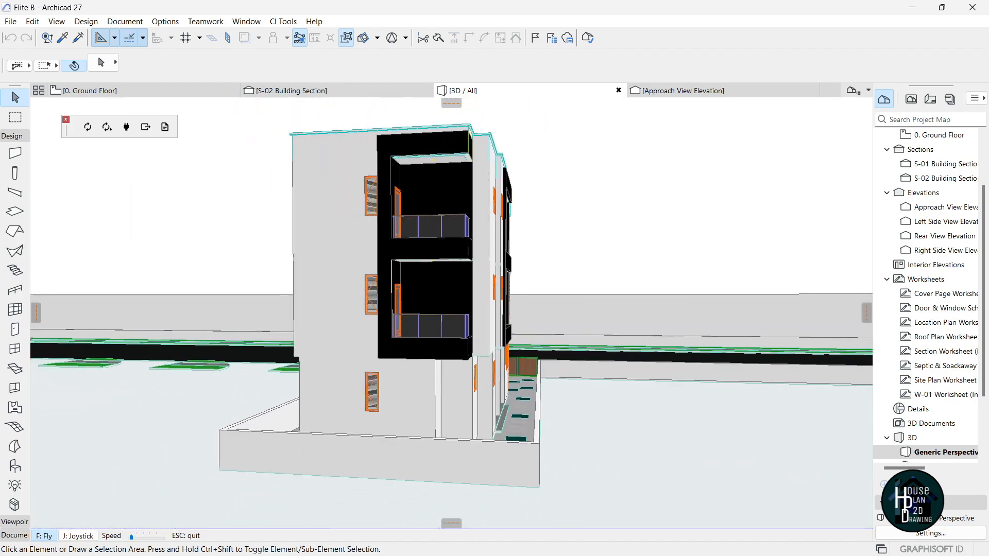
{"action": "key", "text": "Up"}
{"action": "key", "text": "Up"}
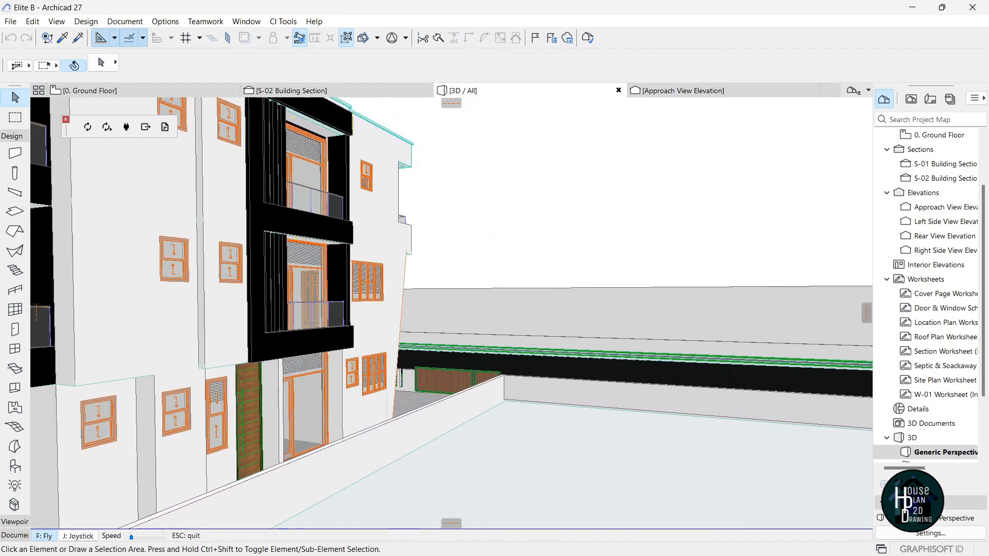
{"action": "key", "text": "Up"}
{"action": "key", "text": "Down"}
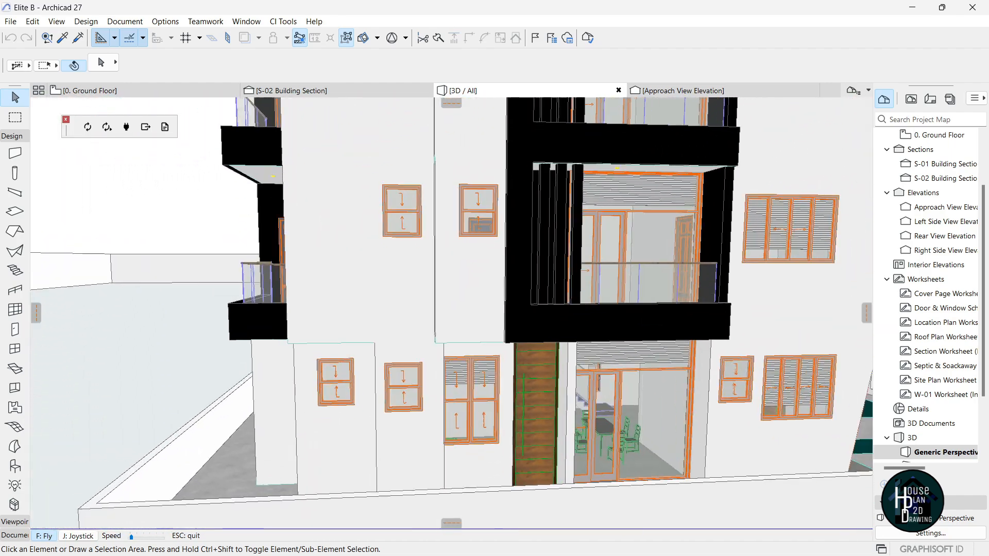
{"action": "key", "text": "Left"}
{"action": "key", "text": "Up"}
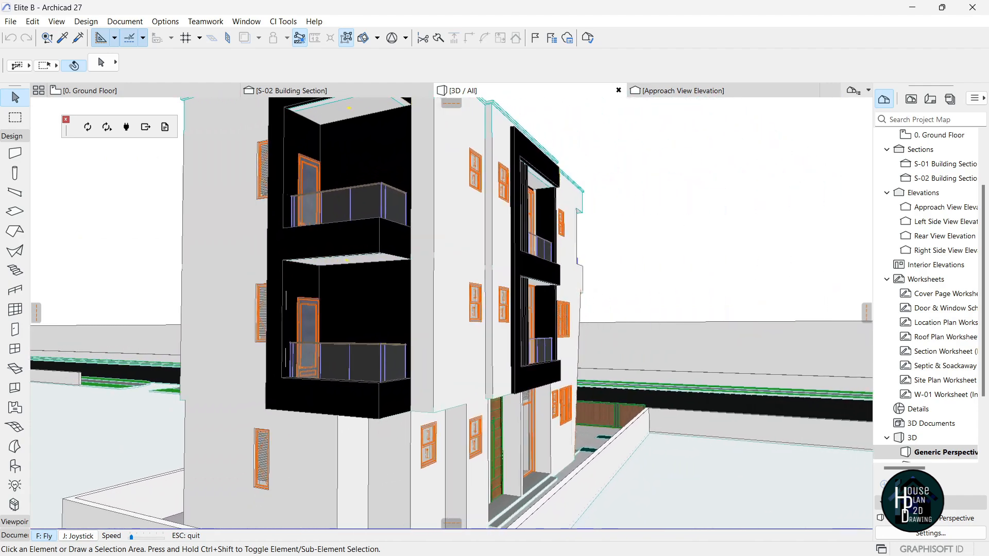
{"action": "key", "text": "Right"}
{"action": "key", "text": "Up"}
{"action": "key", "text": "Right"}
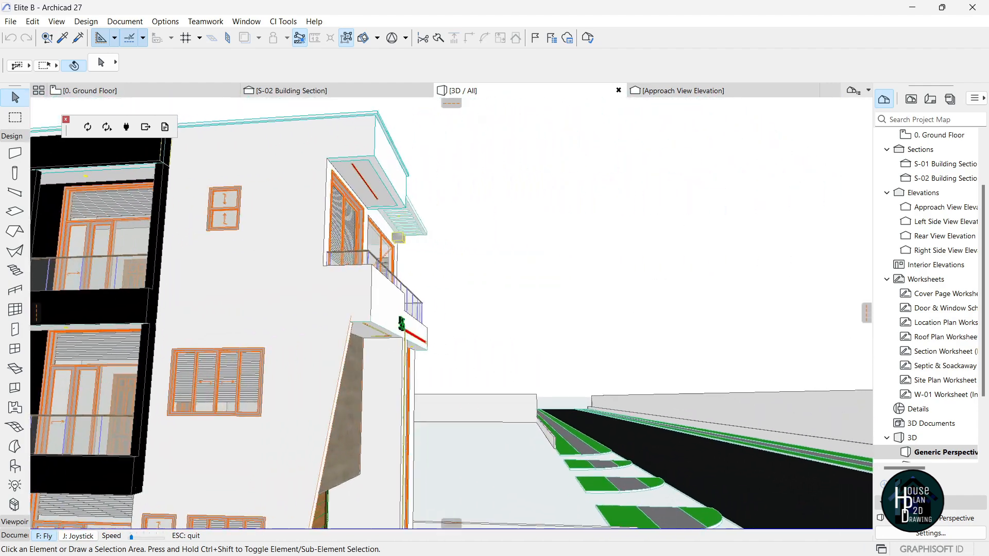
{"action": "key", "text": "Right"}
{"action": "key", "text": "Down"}
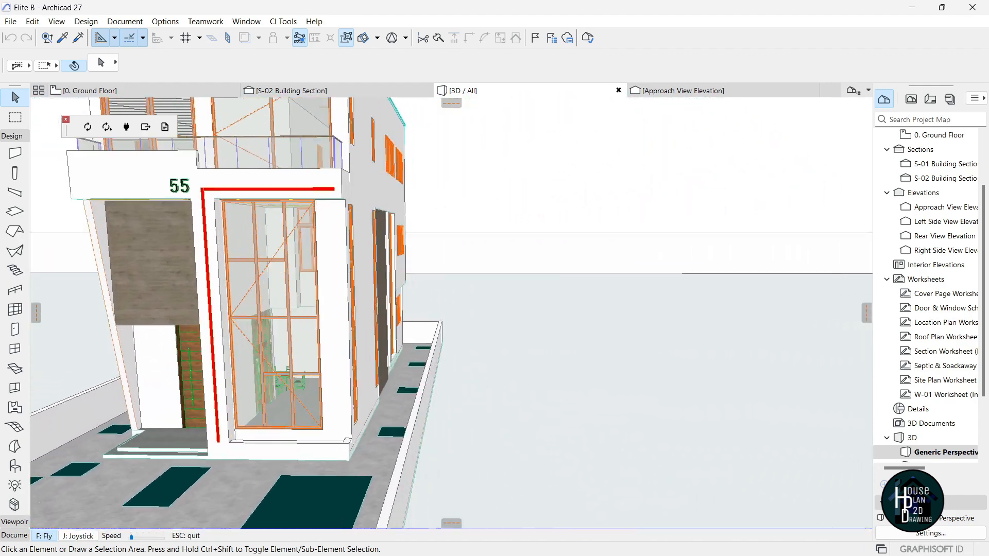
{"action": "key", "text": "Escape"}
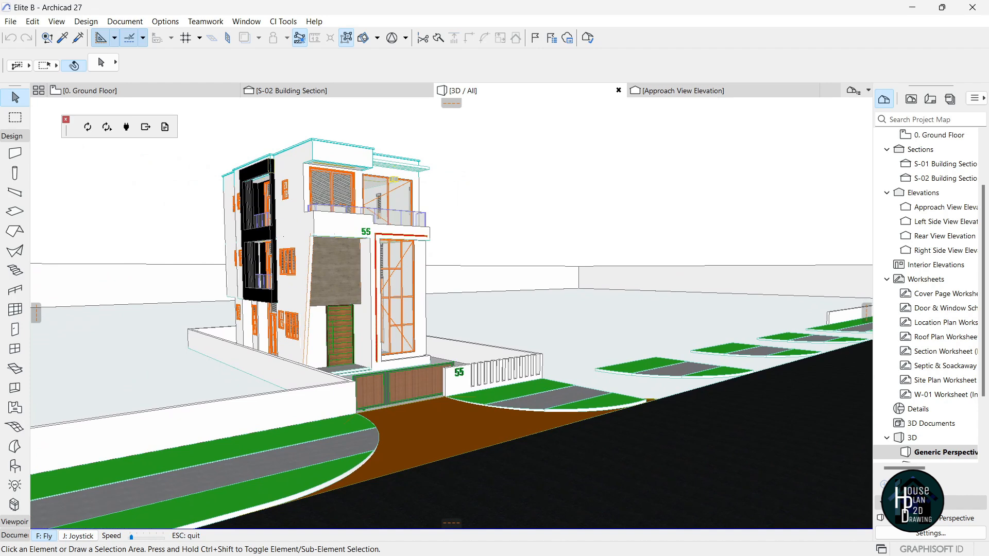
{"action": "key", "text": "Escape"}
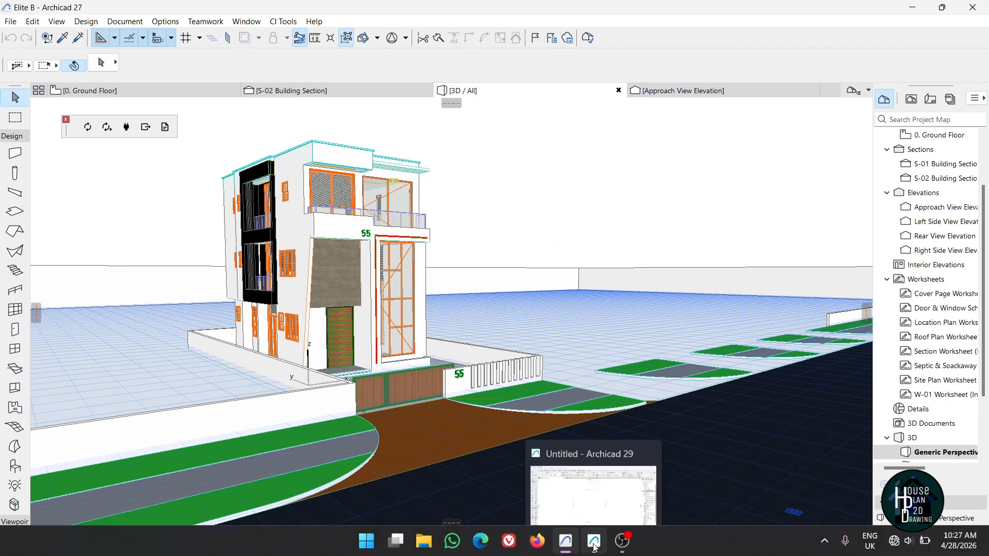
Bring the untitled Archicad 29 project forward and set its working units to millimetres.
{"action": "left_click", "coordinate": [595, 548]}
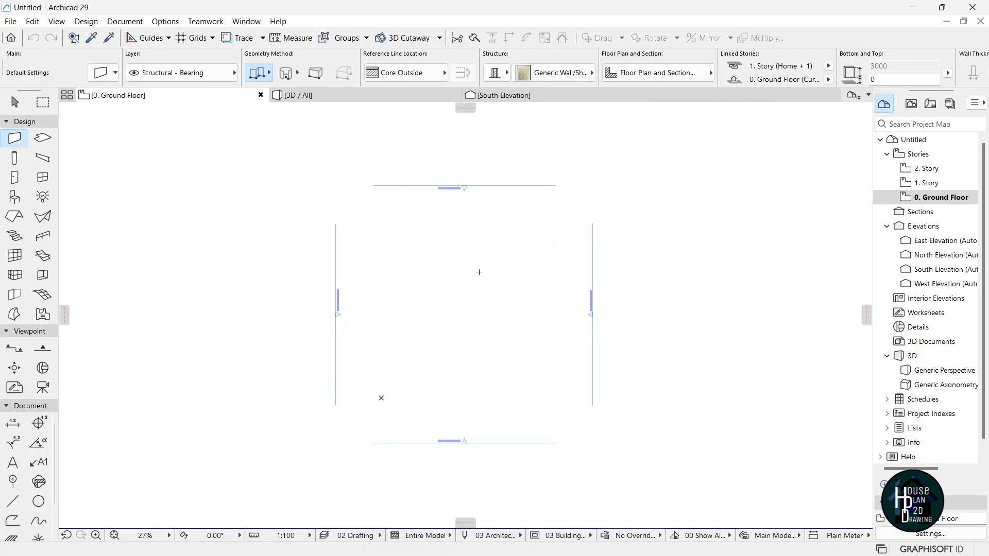
{"action": "scroll", "coordinate": [467, 251], "scroll_direction": "up", "scroll_amount": 1}
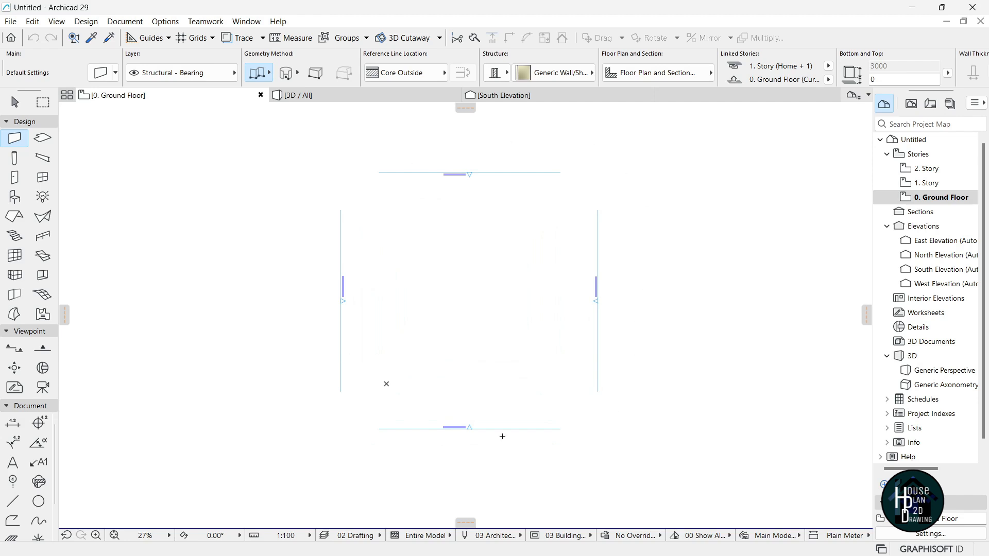
{"action": "scroll", "coordinate": [513, 316], "scroll_direction": "up", "scroll_amount": 1}
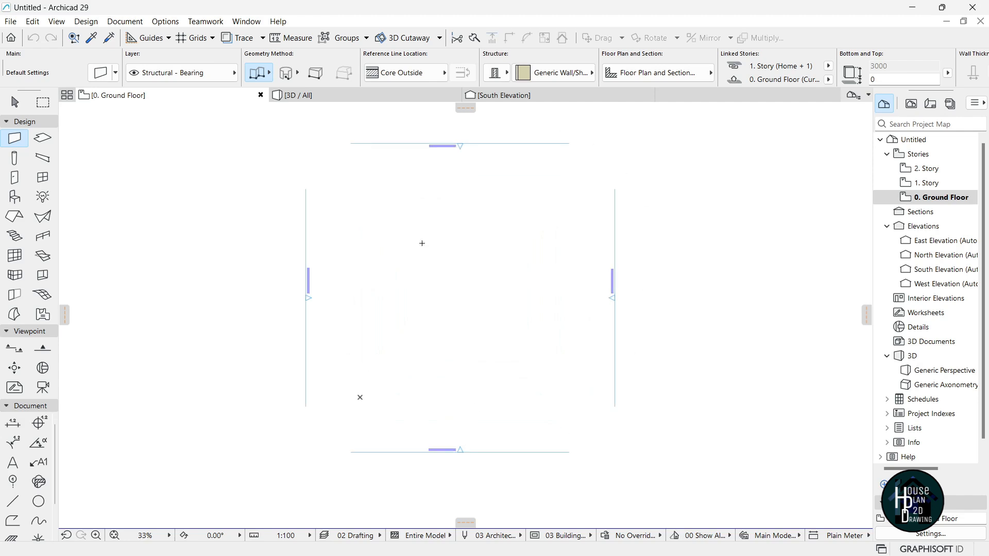
{"action": "left_click", "coordinate": [167, 21]}
{"action": "mouse_move", "coordinate": [209, 202]}
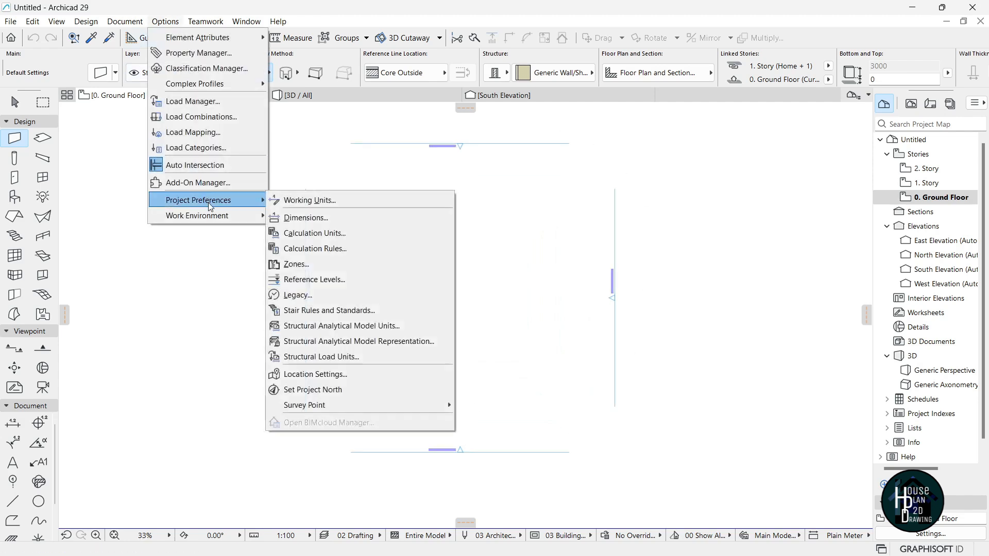
{"action": "left_click", "coordinate": [312, 201]}
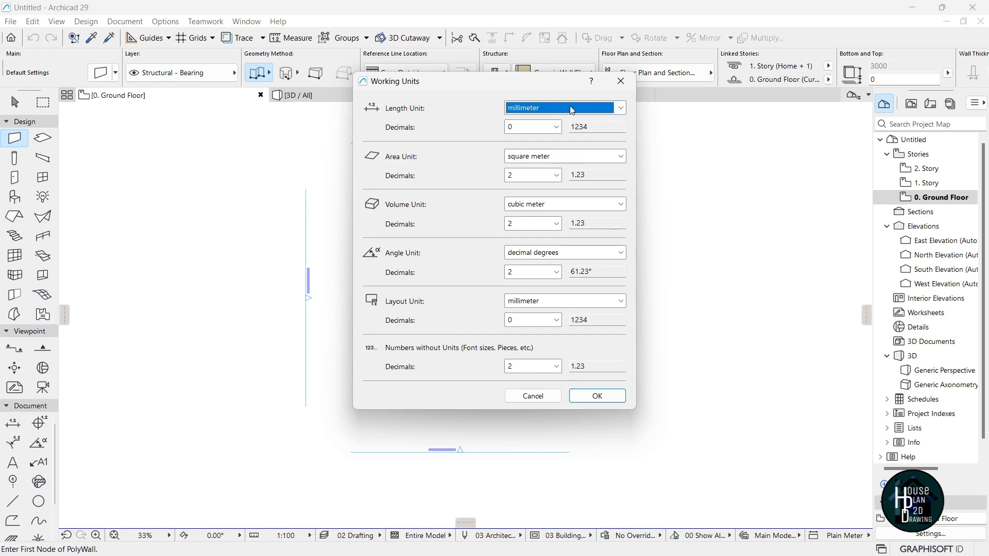
{"action": "left_click", "coordinate": [598, 397]}
Switch the project's dimension standard to Plain Millimeter.
{"action": "left_click", "coordinate": [165, 21]}
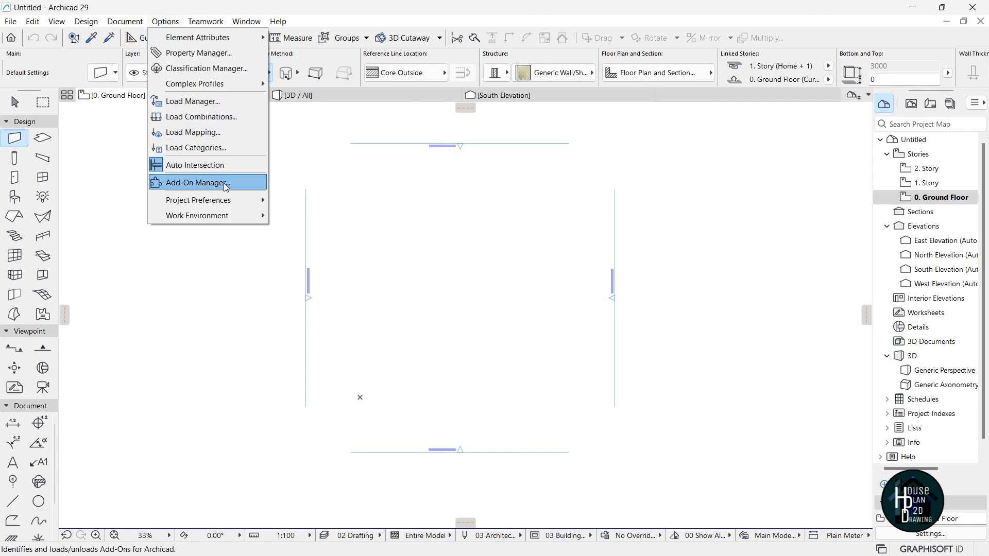
{"action": "mouse_move", "coordinate": [234, 201]}
{"action": "left_click", "coordinate": [331, 218]}
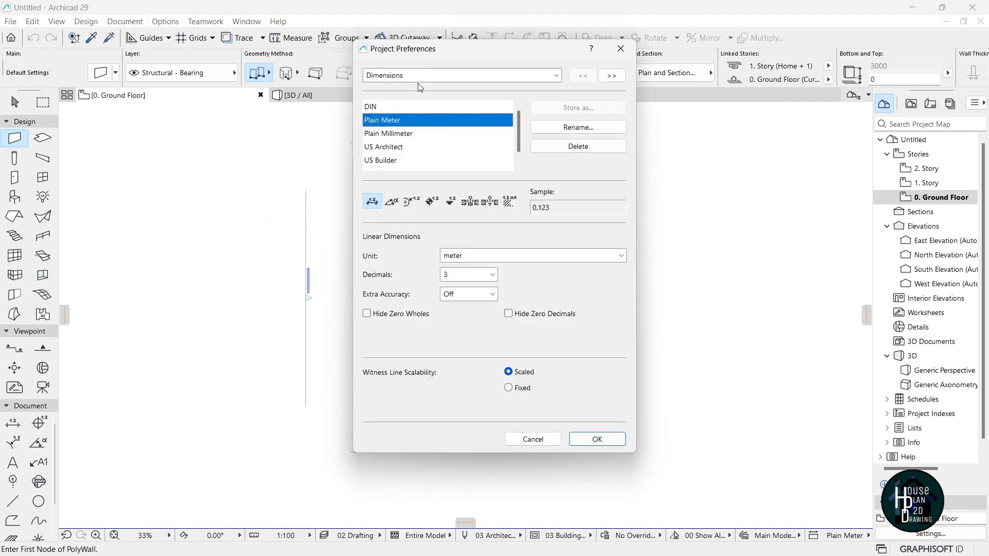
{"action": "left_click", "coordinate": [384, 135]}
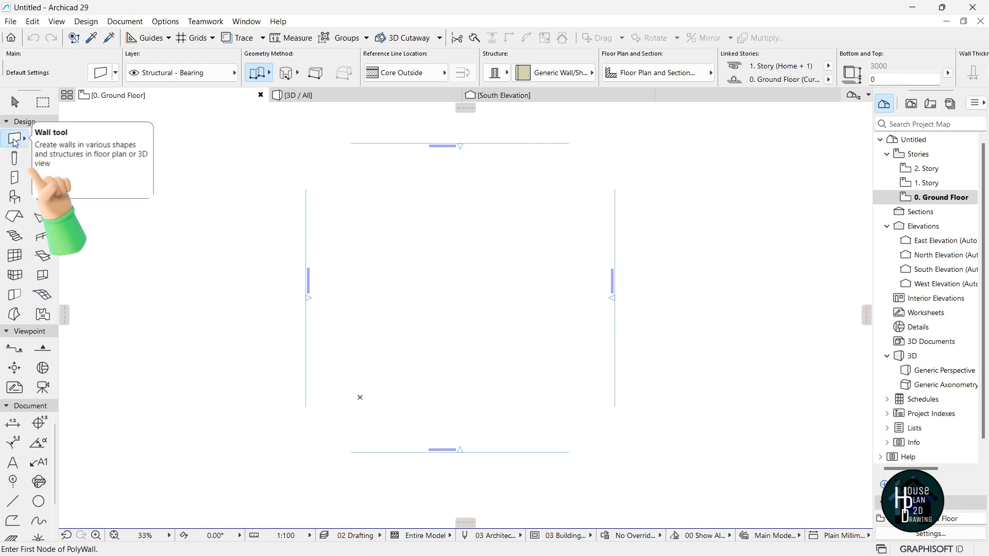
{"action": "left_click", "coordinate": [100, 74]}
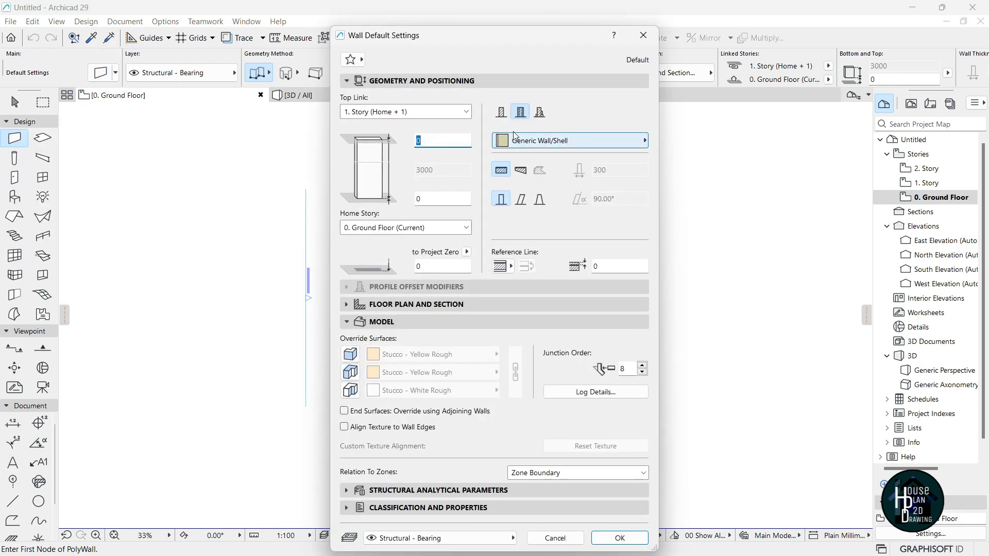
Make Air Space - Frame the default wall material at 225 mm thickness.
{"action": "left_click", "coordinate": [591, 141]}
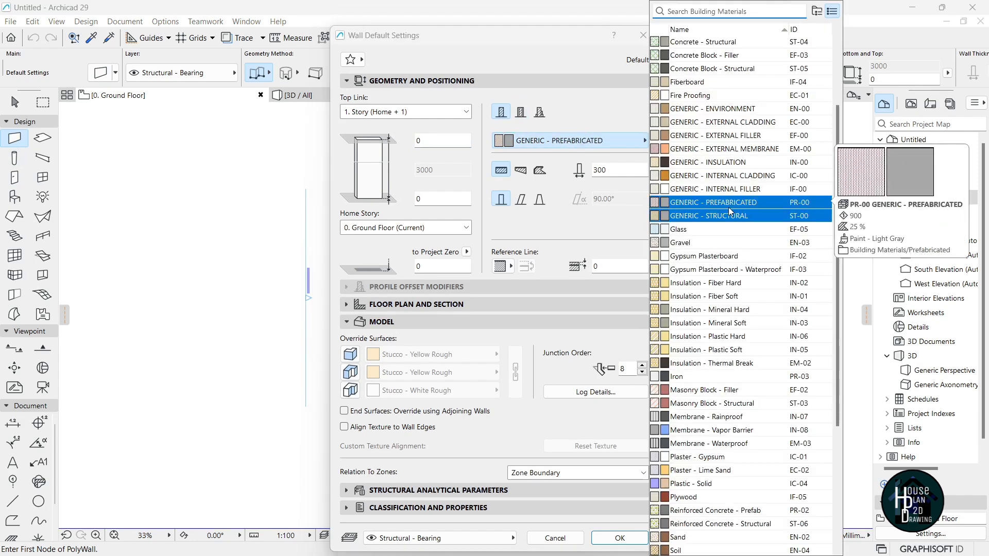
{"action": "type", "text": "air"}
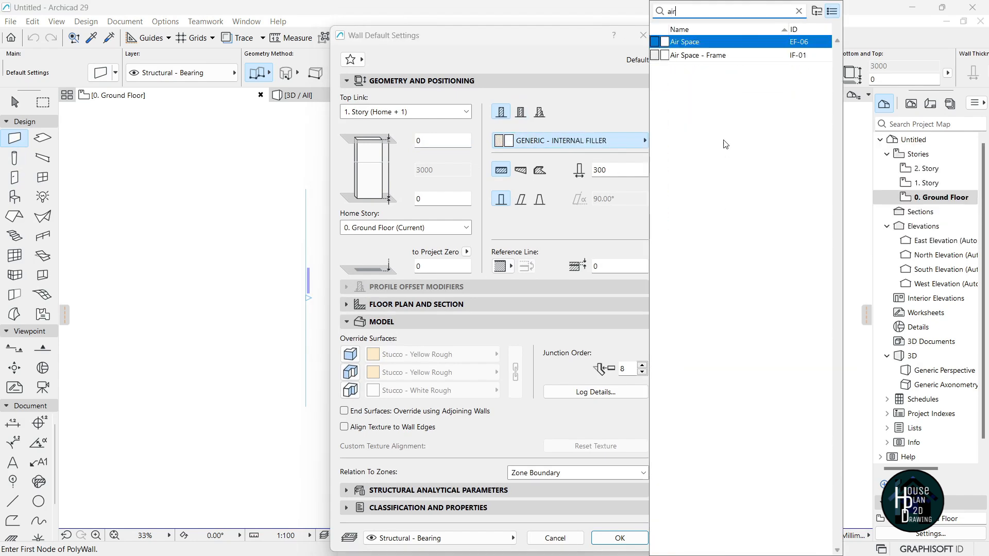
{"action": "left_click", "coordinate": [709, 45]}
{"action": "left_click", "coordinate": [712, 55]}
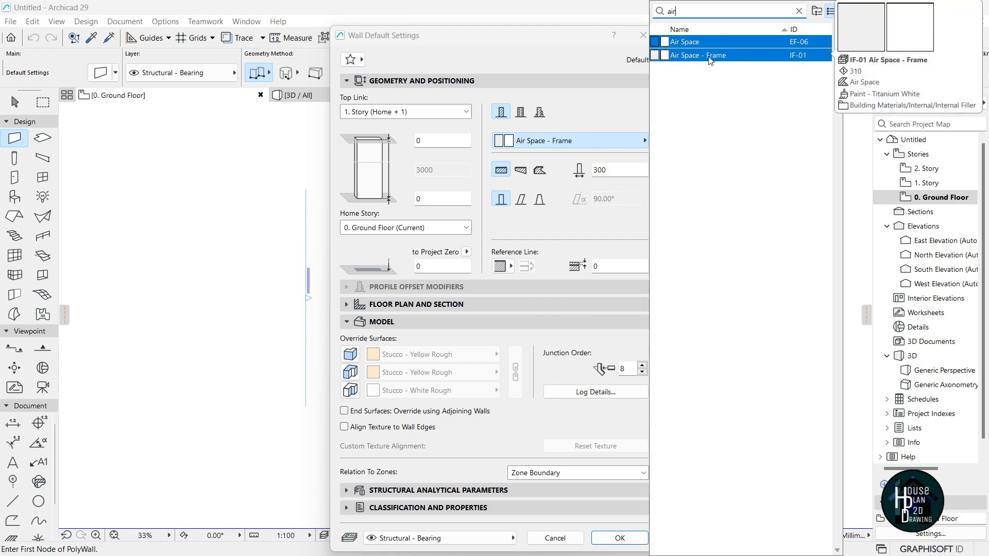
{"action": "double_click", "coordinate": [709, 57]}
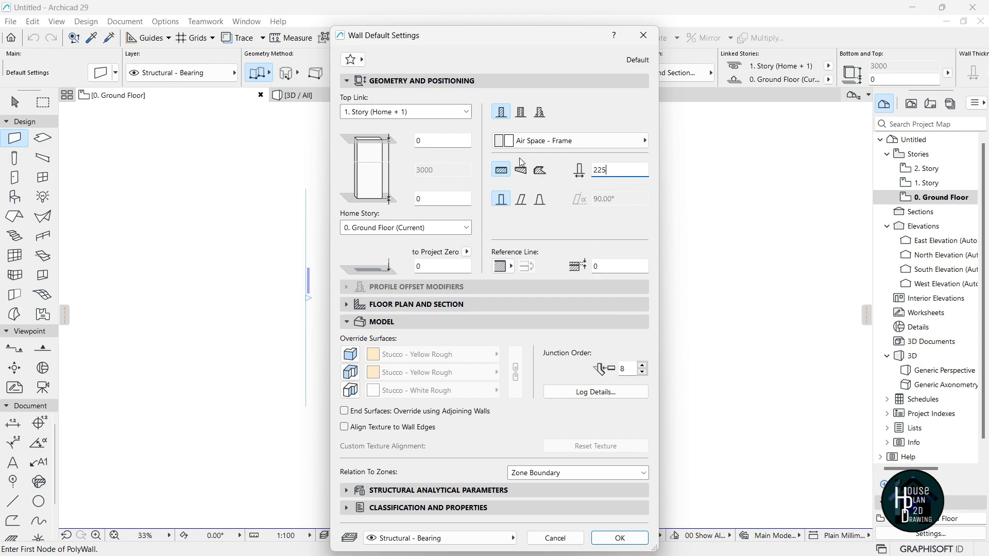
{"action": "left_click", "coordinate": [616, 539]}
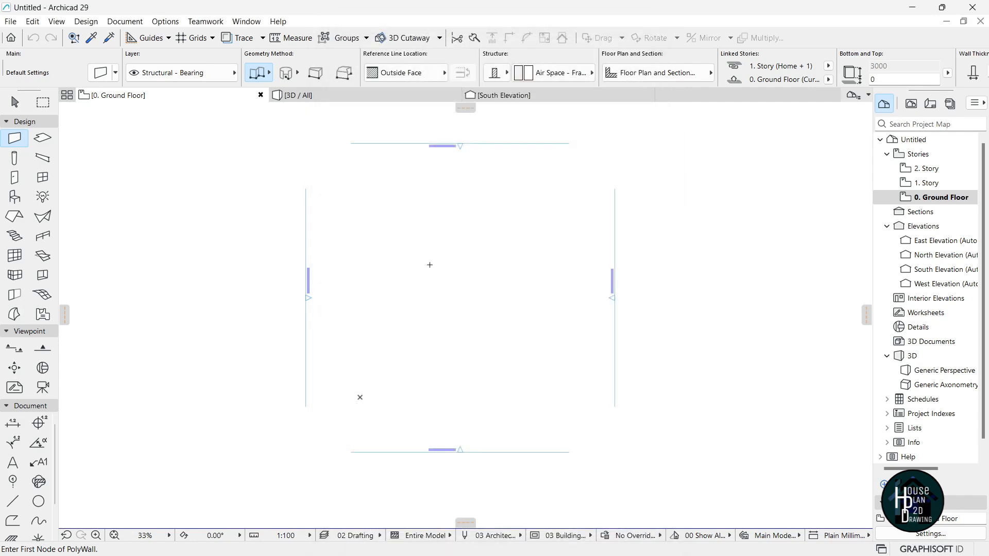
Choose the Line tool with black pen 1 and place the polyline's first point lower left.
{"action": "scroll", "coordinate": [506, 291], "scroll_direction": "down", "scroll_amount": 2}
{"action": "scroll", "coordinate": [467, 274], "scroll_direction": "up", "scroll_amount": 2}
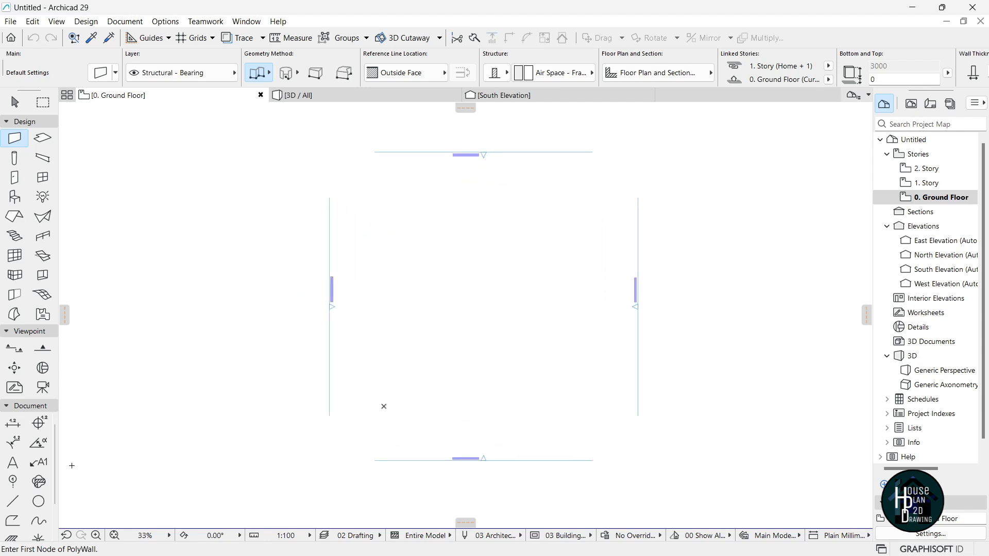
{"action": "left_click", "coordinate": [12, 502]}
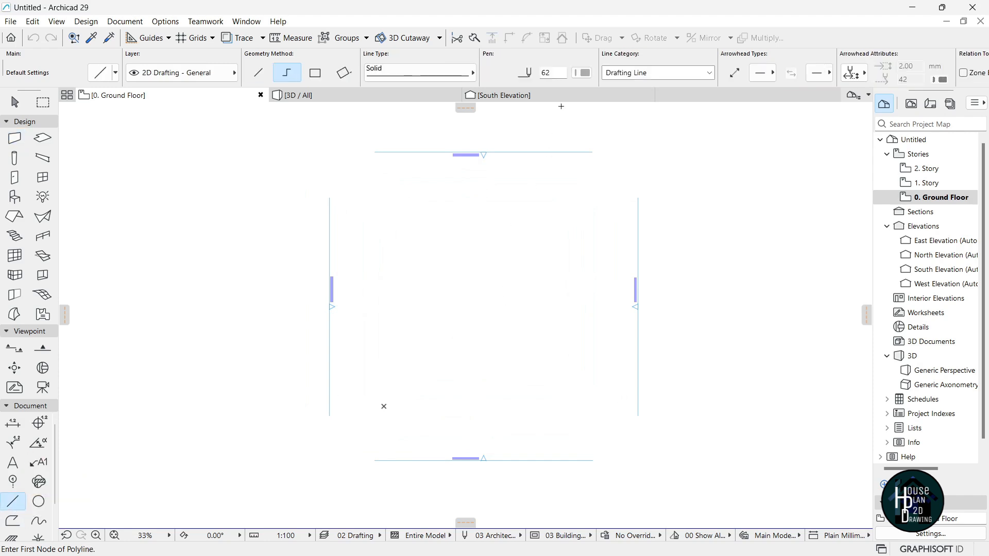
{"action": "left_click", "coordinate": [583, 75]}
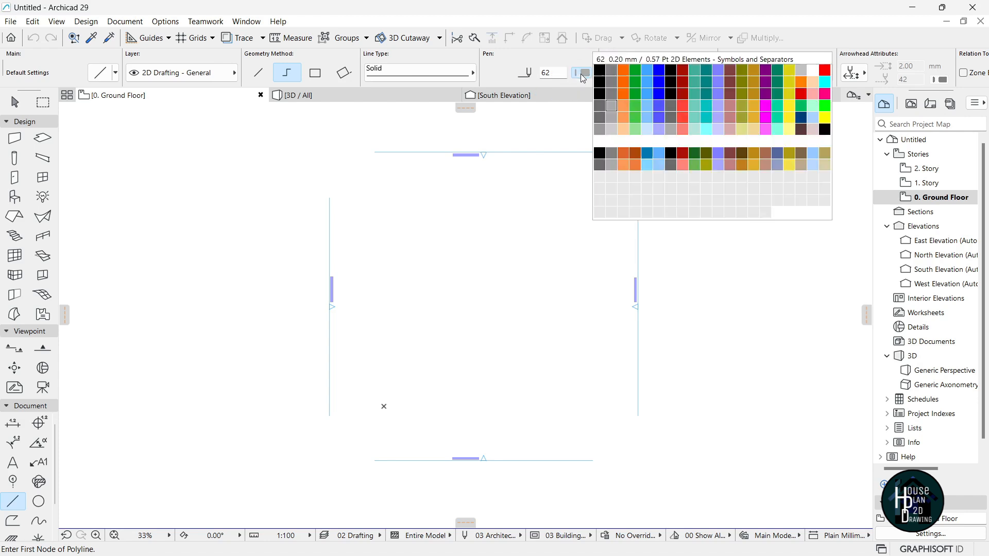
{"action": "left_click", "coordinate": [600, 69]}
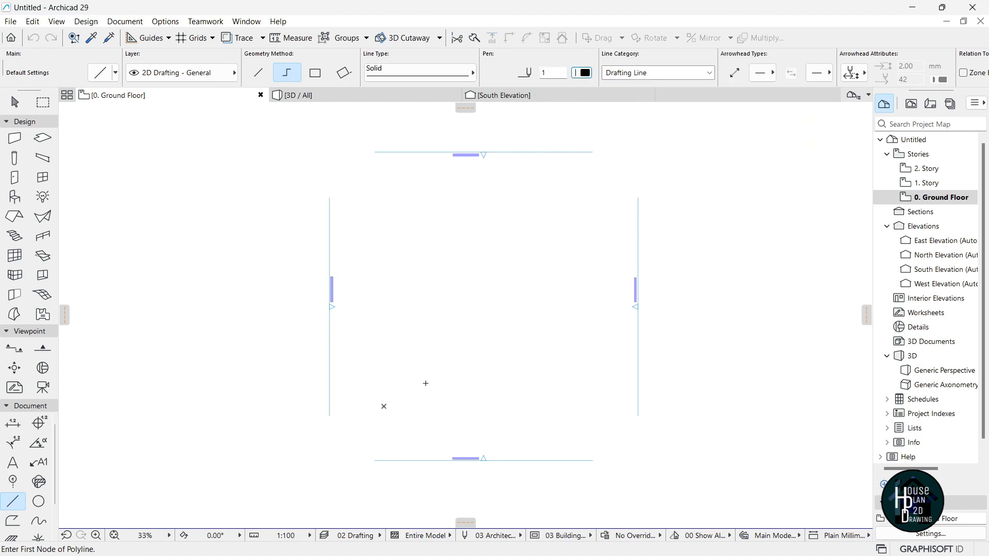
{"action": "scroll", "coordinate": [505, 320], "scroll_direction": "down", "scroll_amount": 1}
{"action": "scroll", "coordinate": [451, 356], "scroll_direction": "up", "scroll_amount": 1}
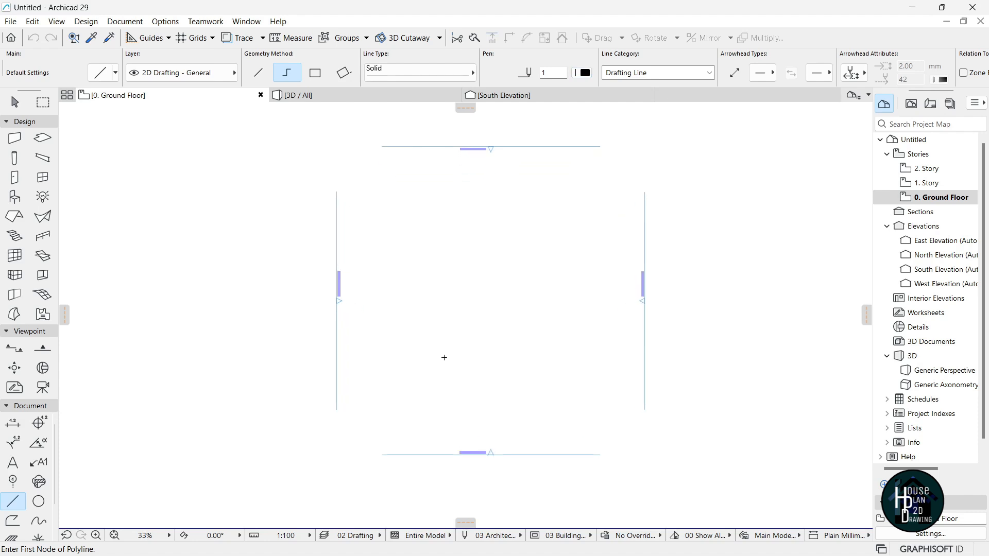
{"action": "left_click", "coordinate": [414, 387]}
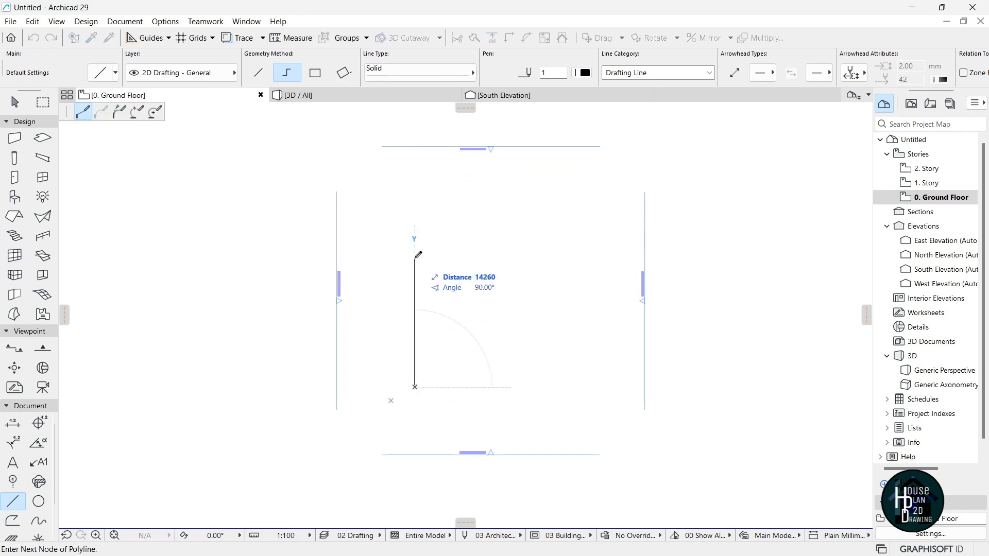
Trace the outline segments 13900, 2025, 1413, 1375 and 6088 mm.
{"action": "type", "text": "1"}
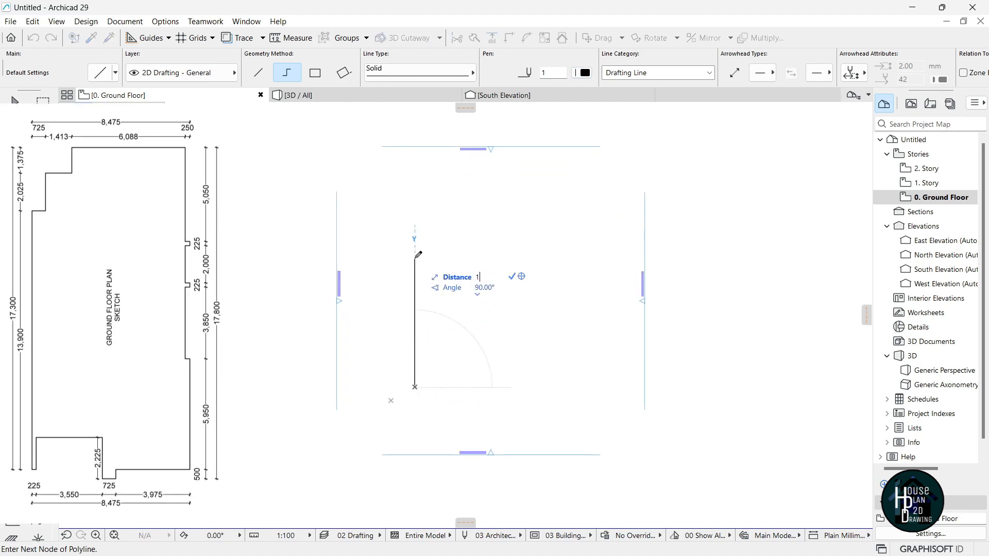
{"action": "type", "text": "3900"}
{"action": "key", "text": "Return"}
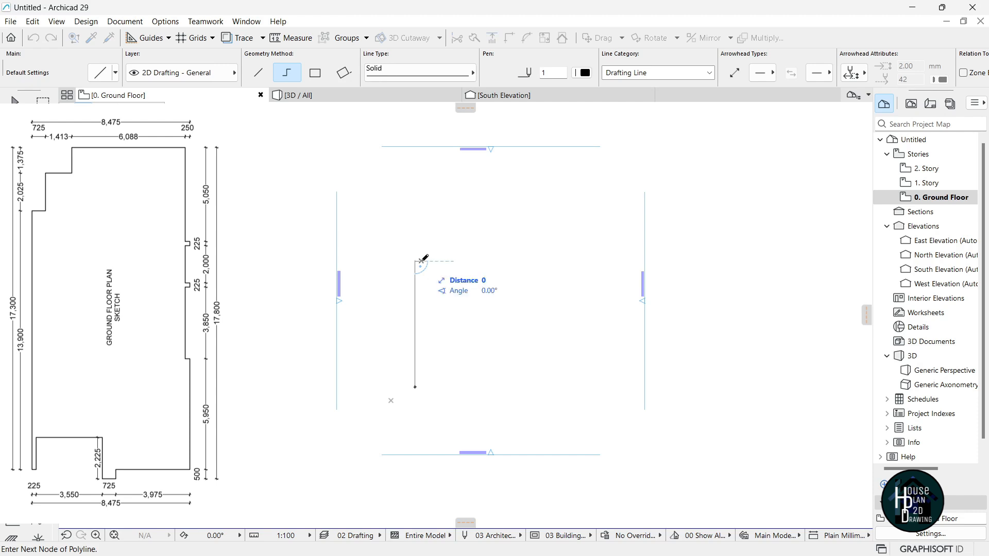
{"action": "scroll", "coordinate": [420, 261], "scroll_direction": "up", "scroll_amount": 2}
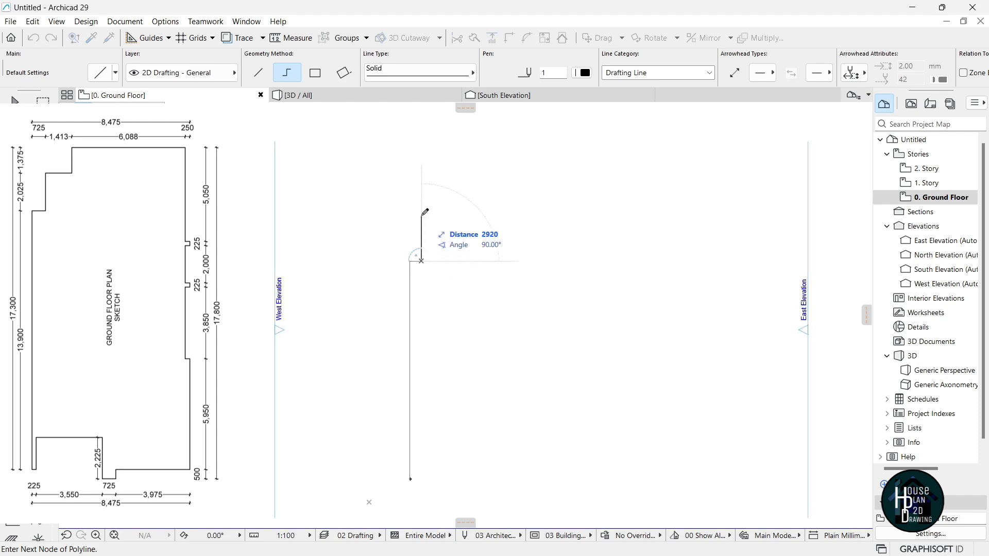
{"action": "type", "text": "2025"}
{"action": "key", "text": "Return"}
{"action": "type", "text": "1413"}
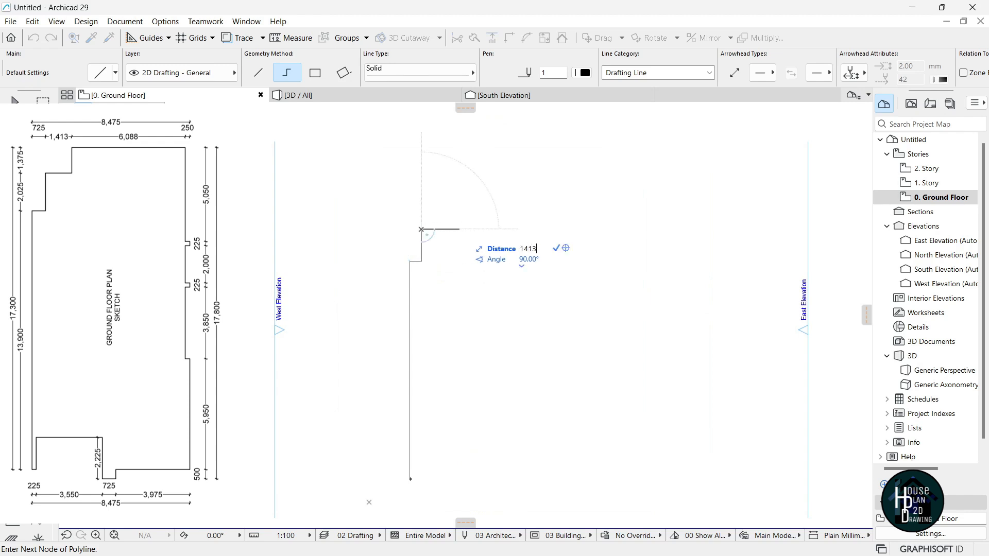
{"action": "key", "text": "Return"}
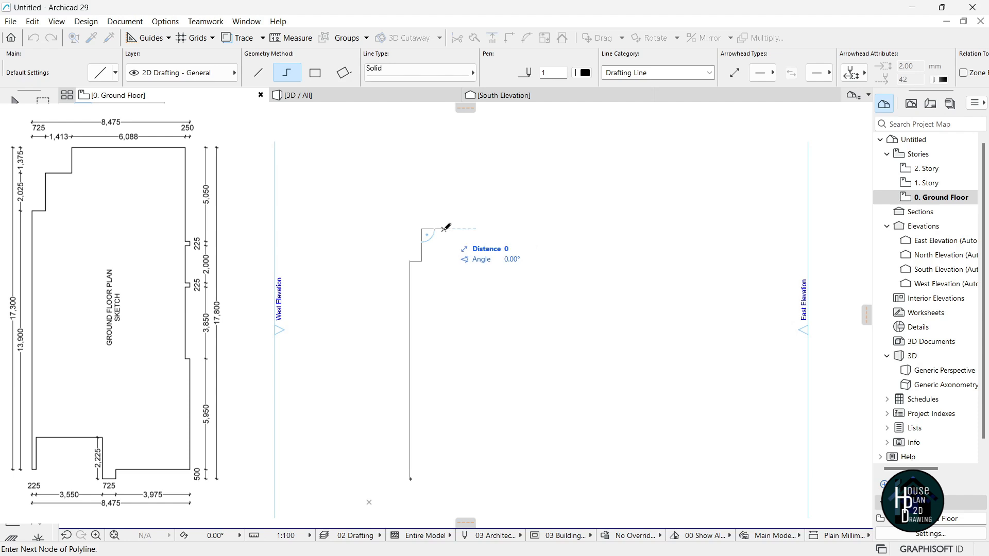
{"action": "type", "text": "1375"}
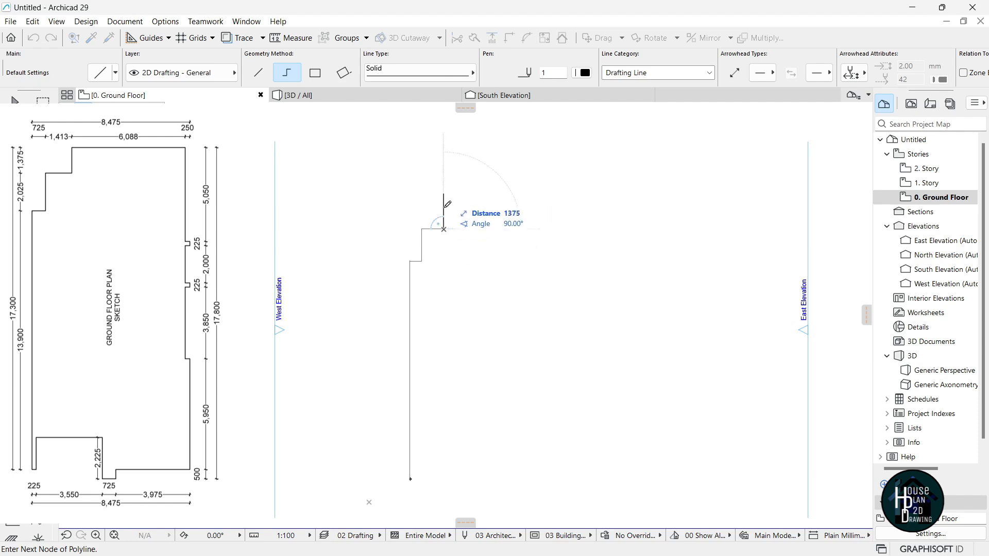
{"action": "key", "text": "Return"}
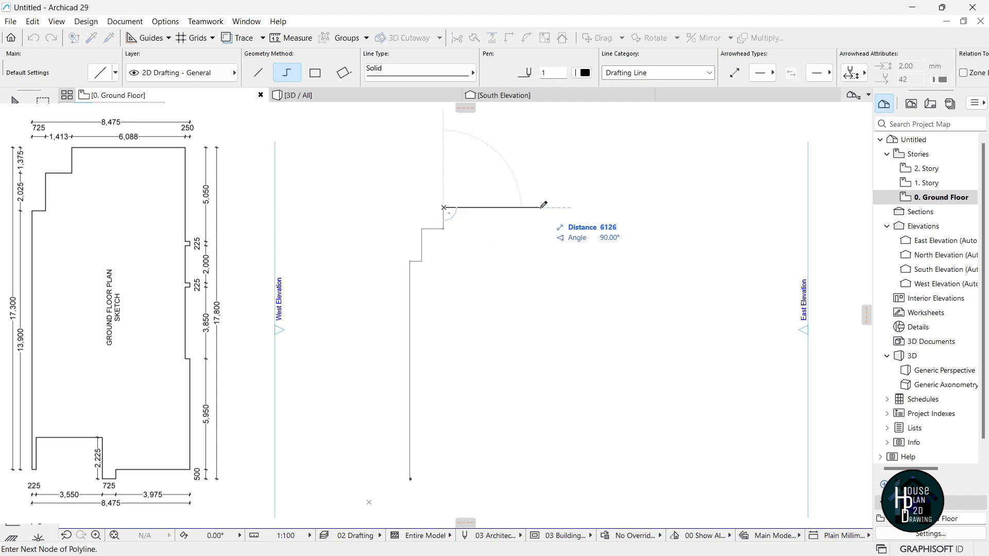
{"action": "type", "text": "6088"}
{"action": "key", "text": "Return"}
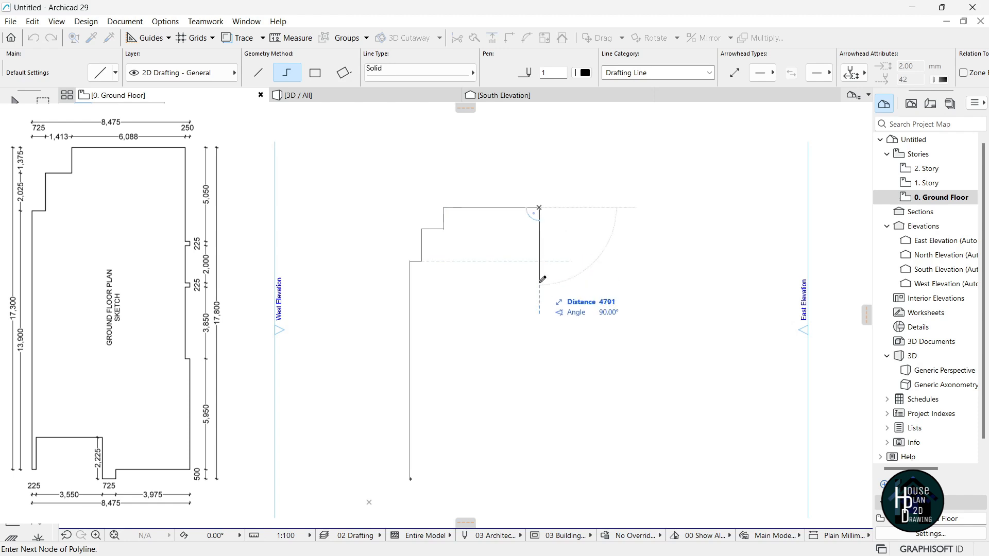
Continue down the east side with 5050, a 225 × 225 jog, and a 2000 mm segment.
{"action": "type", "text": "5050"}
{"action": "key", "text": "Return"}
{"action": "scroll", "coordinate": [540, 287], "scroll_direction": "up", "scroll_amount": 2}
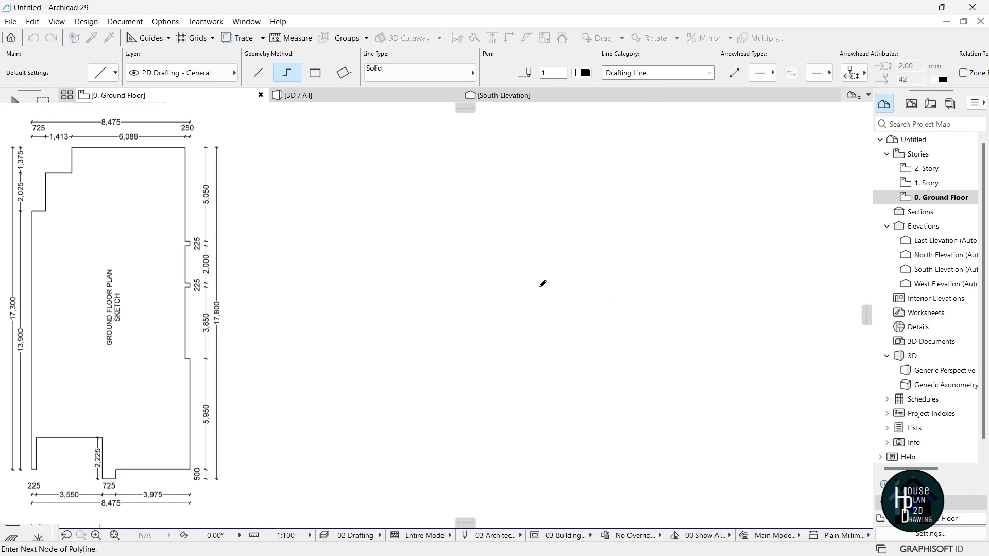
{"action": "type", "text": "225"}
{"action": "key", "text": "Return"}
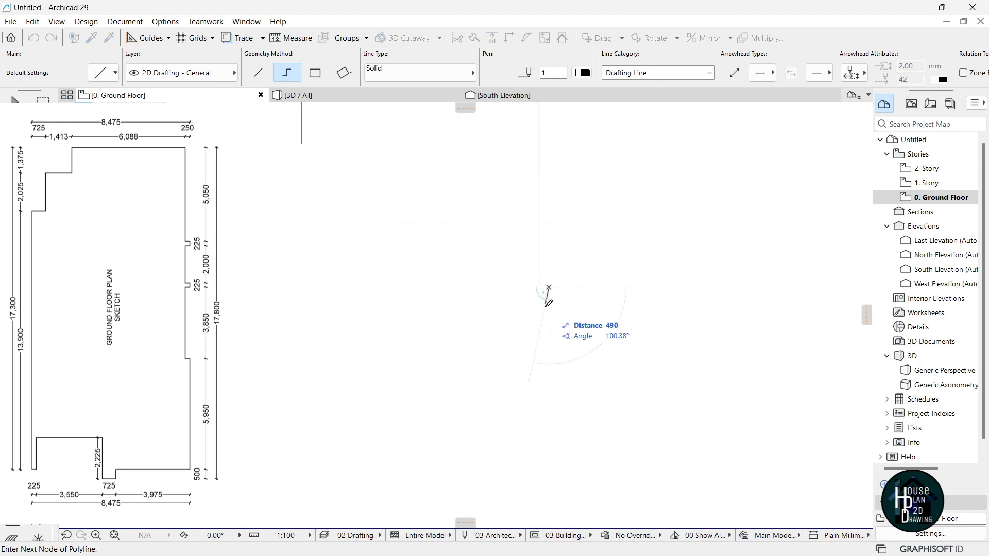
{"action": "type", "text": "22"}
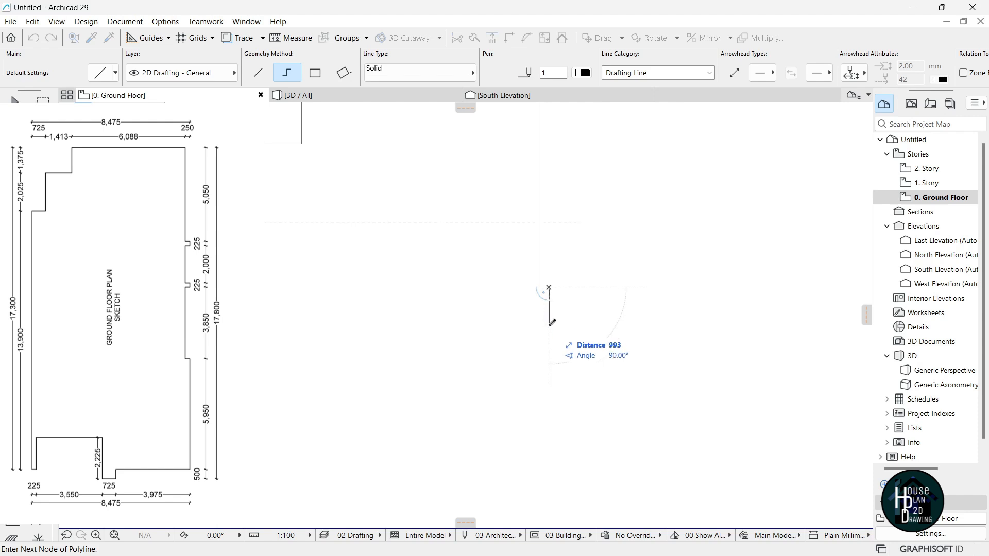
{"action": "type", "text": "5"}
{"action": "key", "text": "Return"}
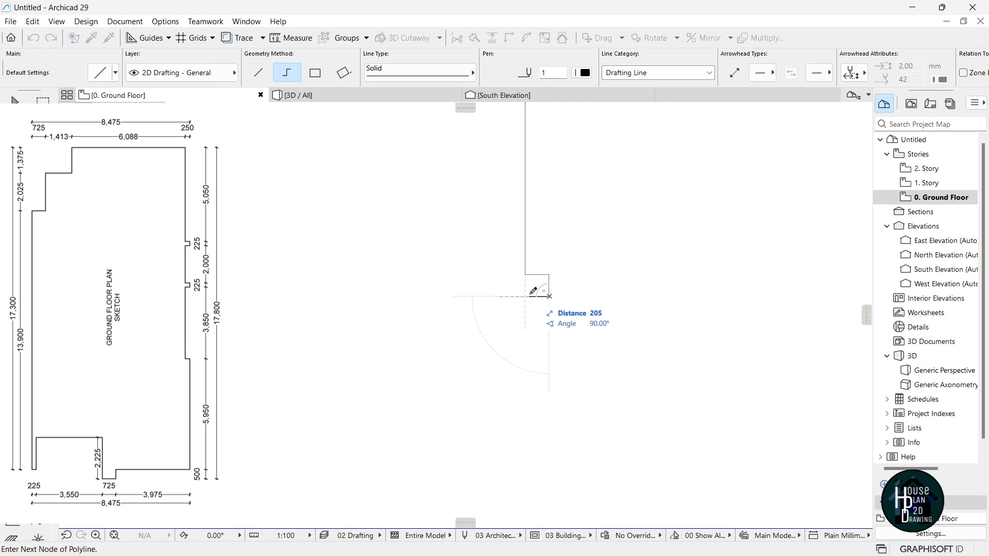
{"action": "scroll", "coordinate": [532, 294], "scroll_direction": "up", "scroll_amount": 2}
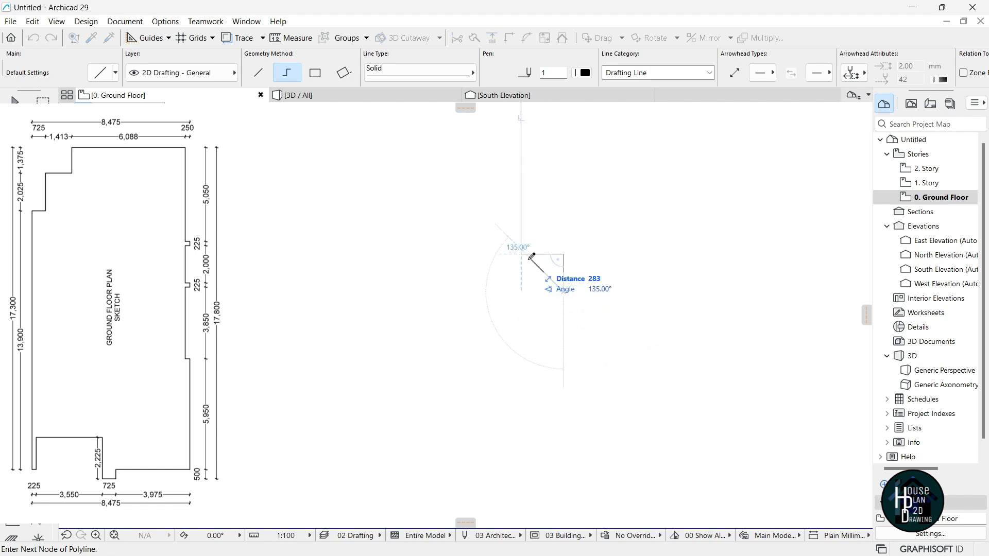
{"action": "left_click", "coordinate": [520, 292]}
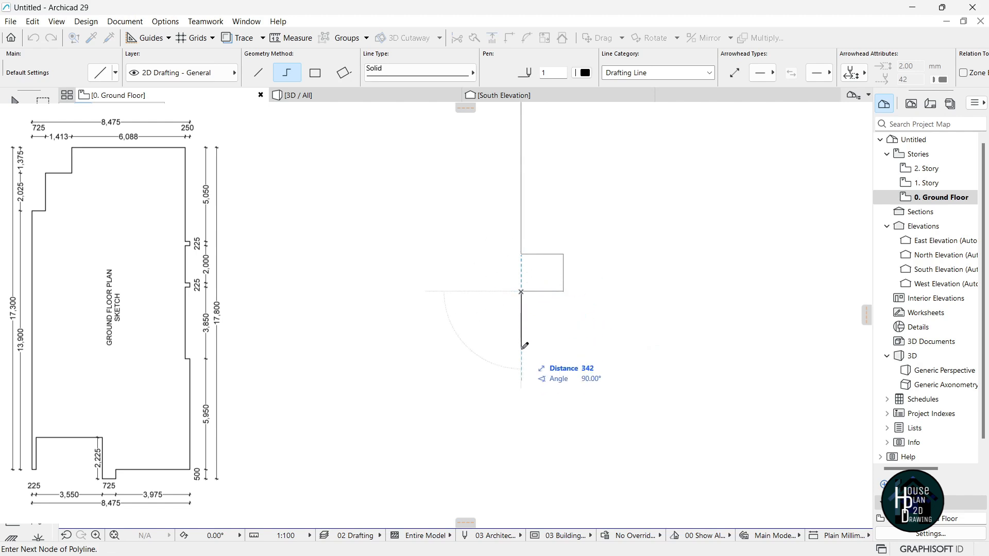
{"action": "key", "text": "Tab"}
{"action": "type", "text": "2000"}
{"action": "key", "text": "Return"}
{"action": "scroll", "coordinate": [522, 347], "scroll_direction": "down", "scroll_amount": 3}
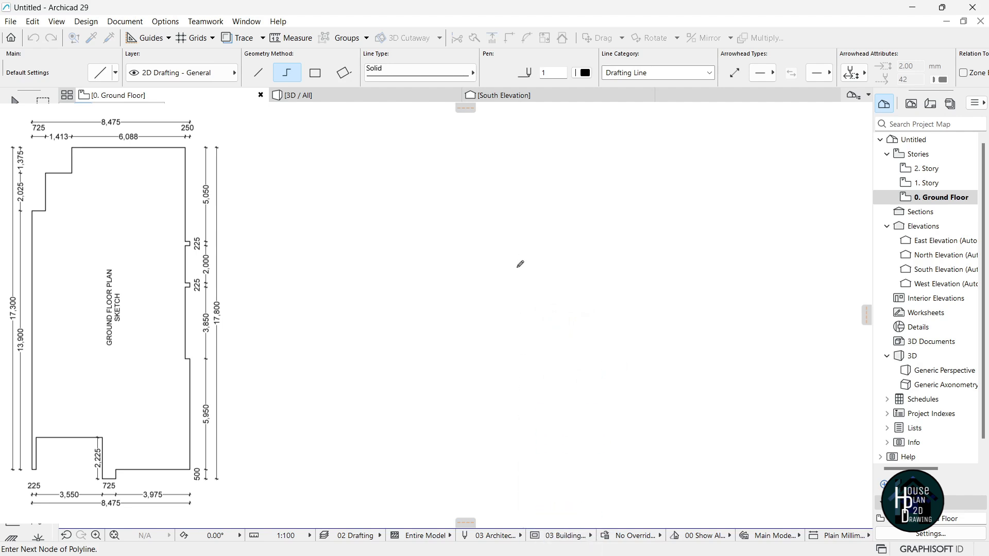
{"action": "scroll", "coordinate": [523, 414], "scroll_direction": "up", "scroll_amount": 2}
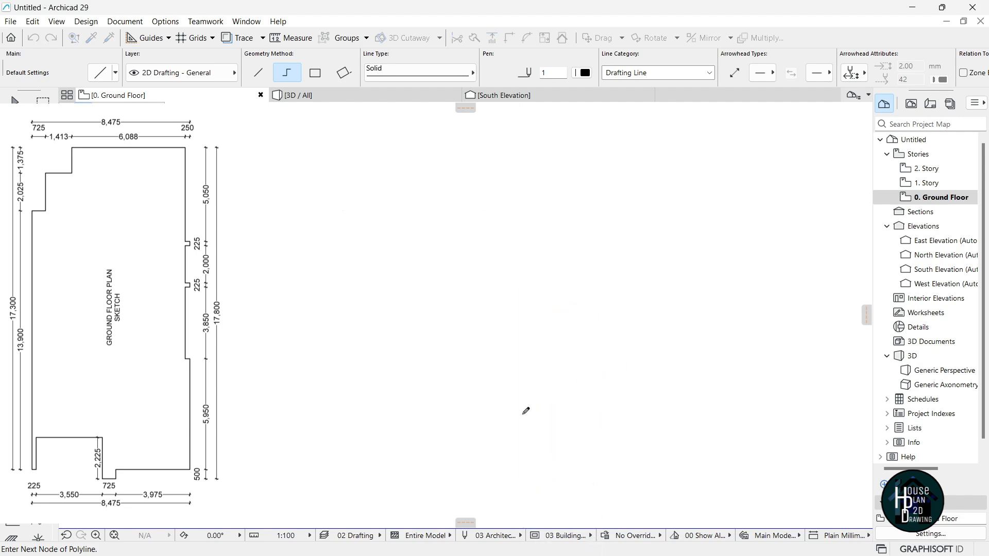
Continue the outline with a small jog, then 225, 3850, 595 and 3975 mm segments.
{"action": "left_click", "coordinate": [539, 374]}
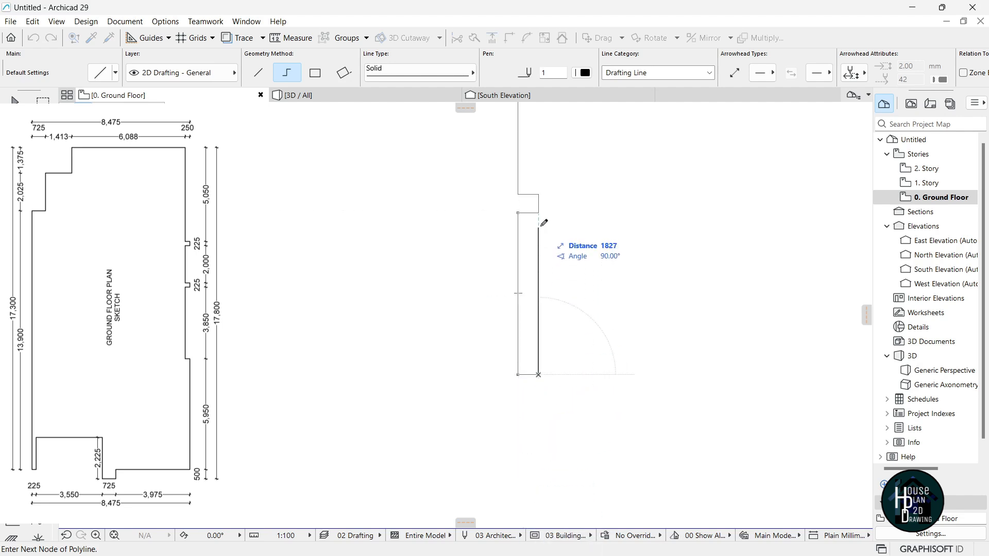
{"action": "type", "text": "225"}
{"action": "key", "text": "Return"}
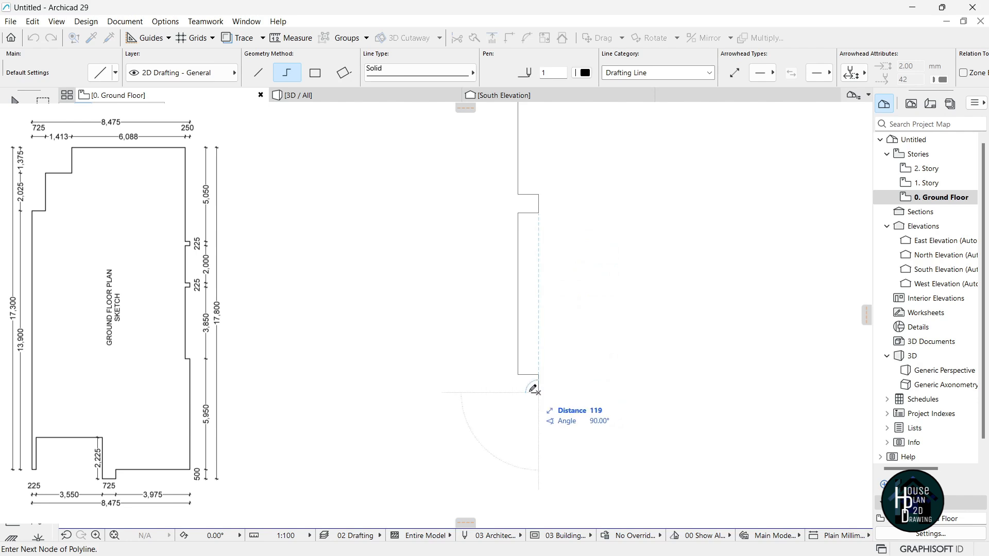
{"action": "left_click", "coordinate": [519, 392]}
{"action": "scroll", "coordinate": [533, 309], "scroll_direction": "down", "scroll_amount": 3}
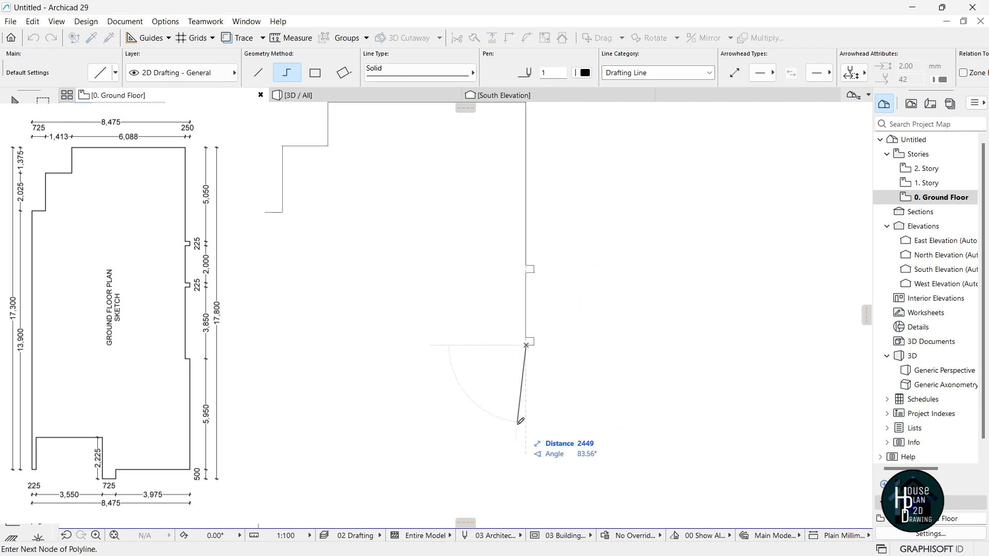
{"action": "type", "text": "3"}
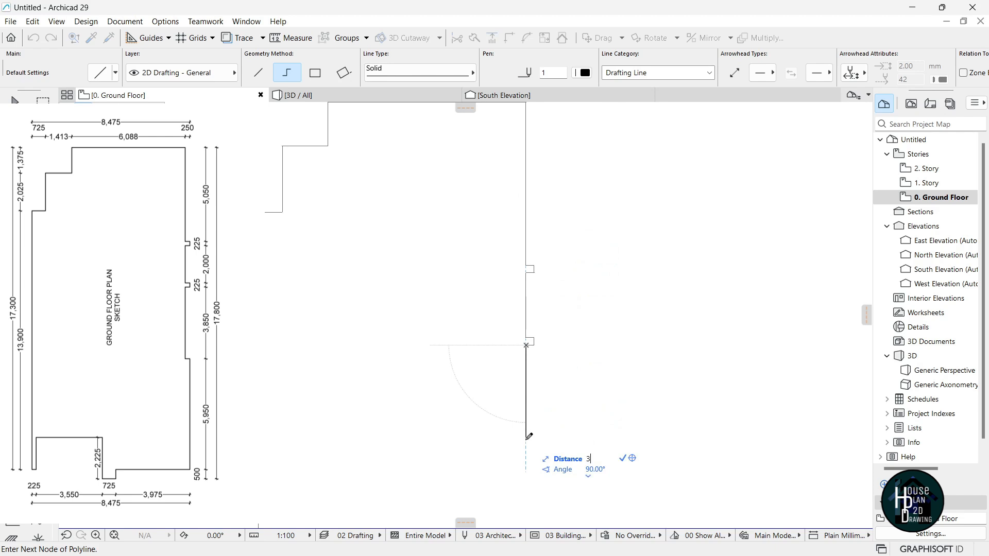
{"action": "type", "text": "850"}
{"action": "key", "text": "Return"}
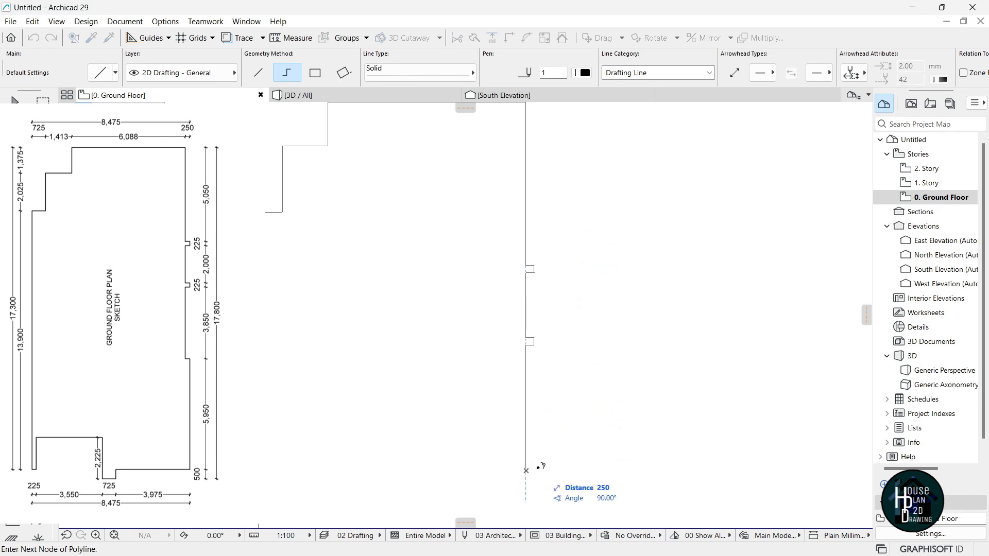
{"action": "key", "text": "Escape"}
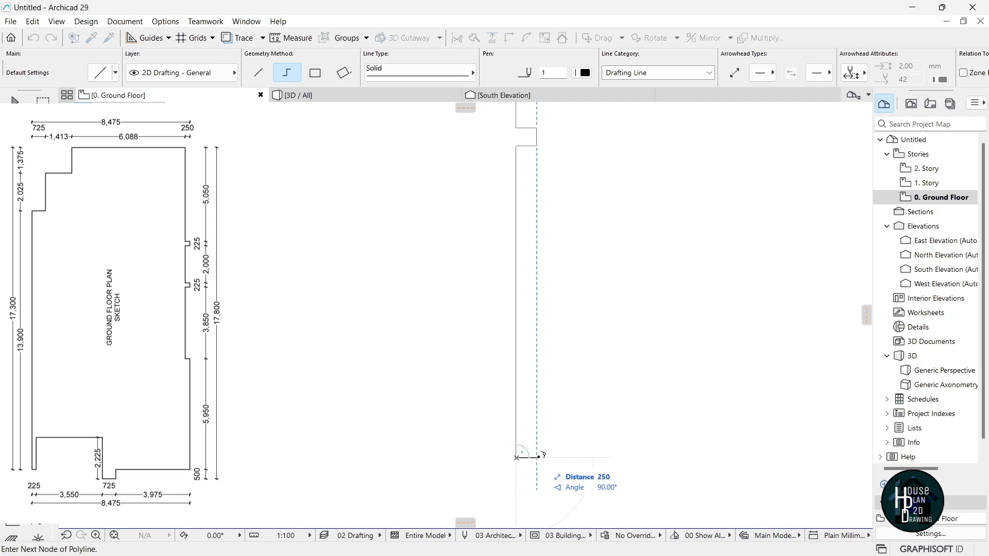
{"action": "key", "text": "Escape"}
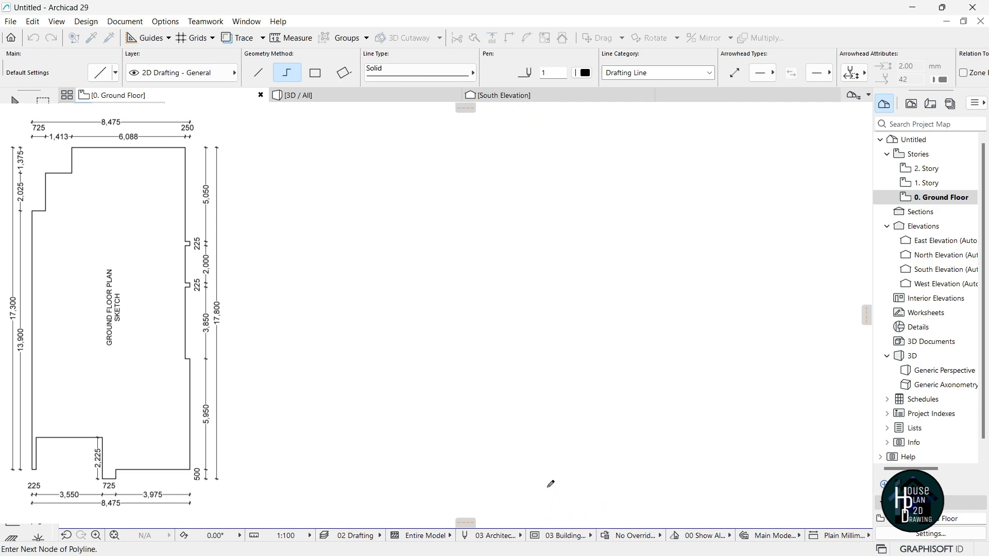
{"action": "scroll", "coordinate": [551, 221], "scroll_direction": "down", "scroll_amount": 3}
{"action": "scroll", "coordinate": [546, 362], "scroll_direction": "up", "scroll_amount": 2}
{"action": "type", "text": "5950"}
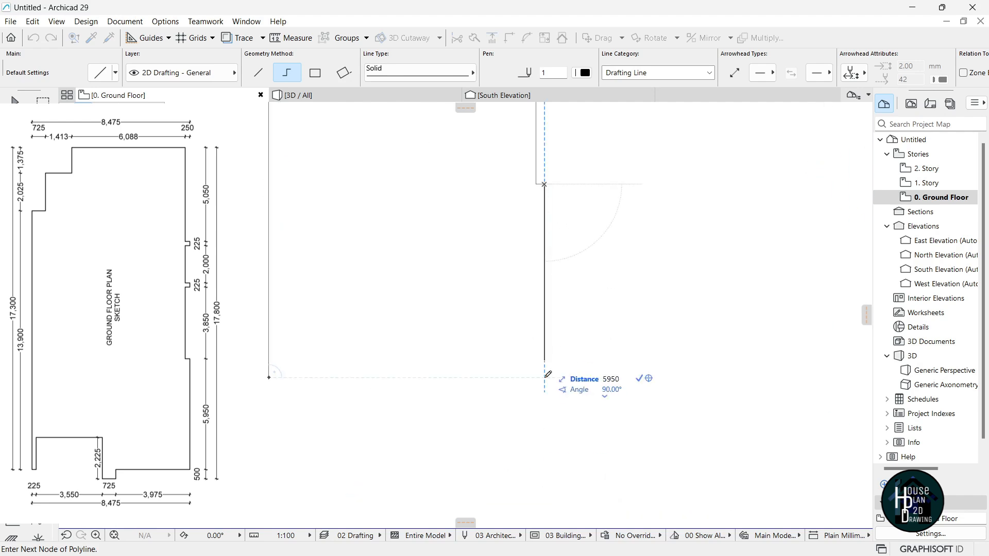
{"action": "key", "text": "Return"}
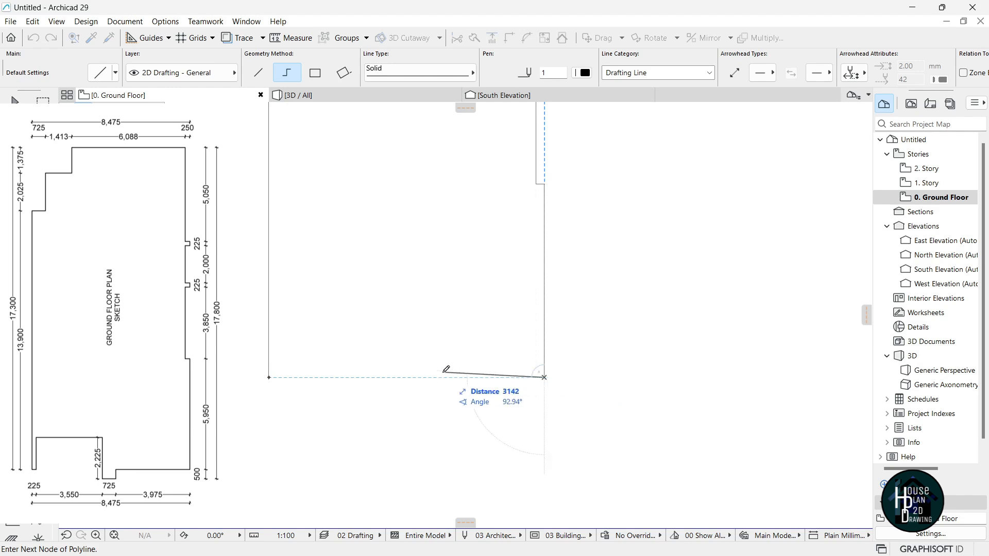
{"action": "type", "text": "3975"}
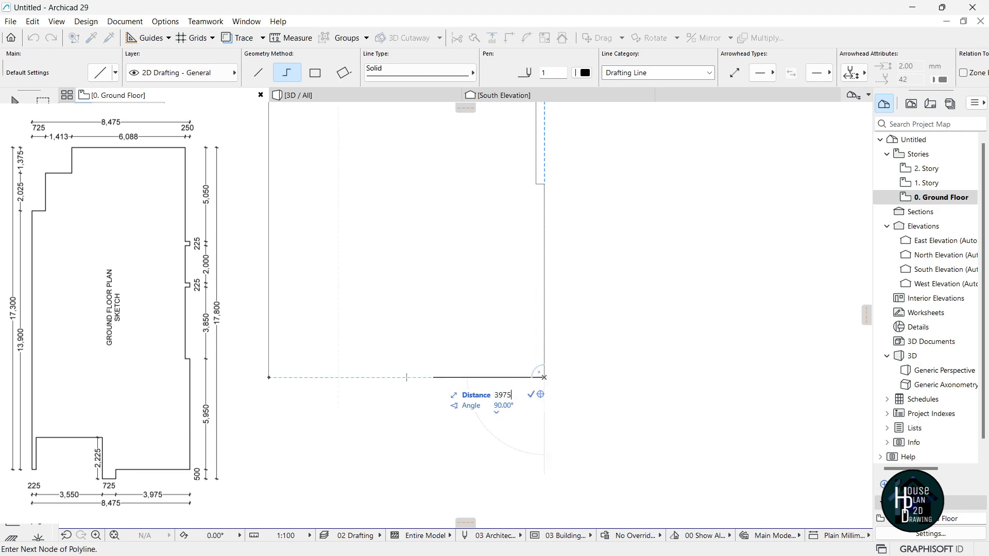
{"action": "key", "text": "Return"}
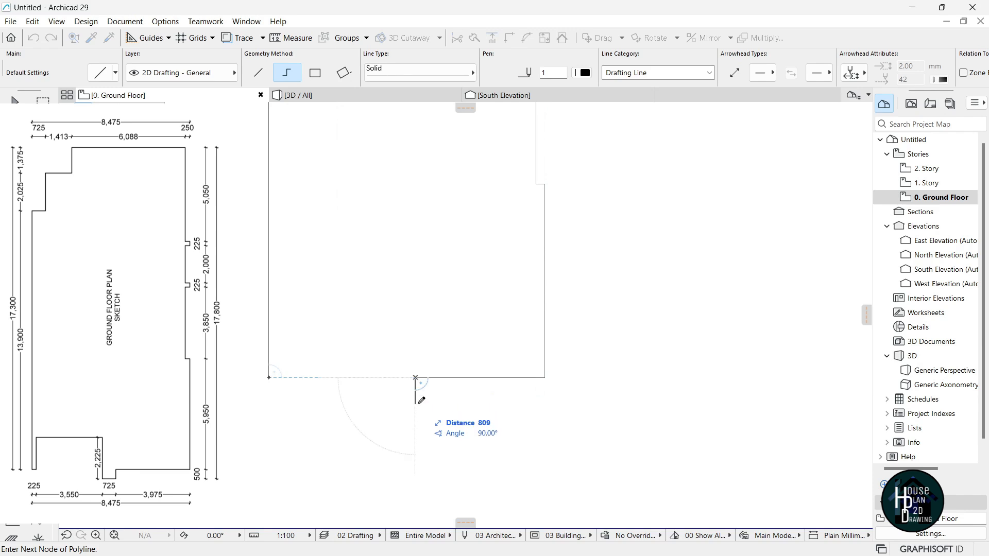
Add the 500, 725, 222 and 3550 mm segments and close the ground-floor outline.
{"action": "type", "text": "500"}
{"action": "key", "text": "Return"}
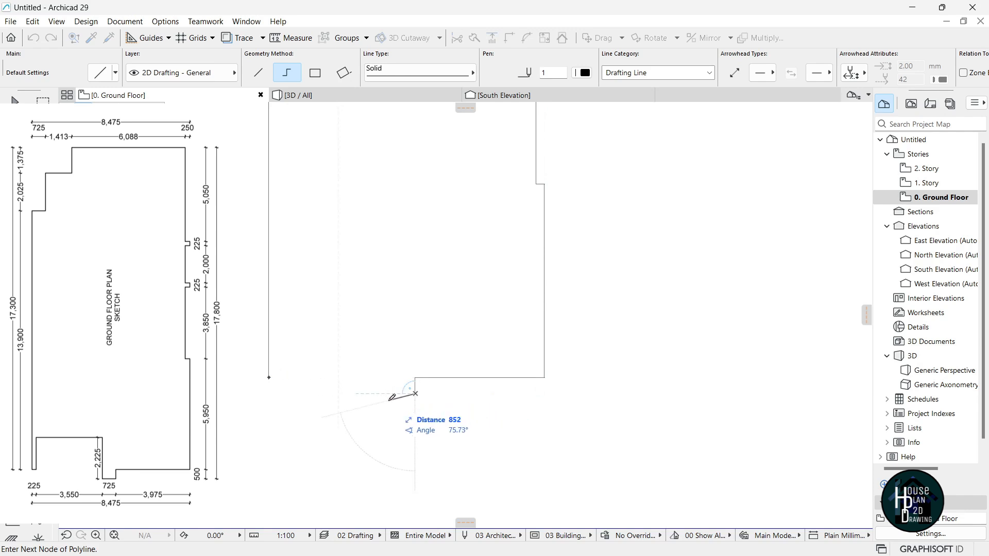
{"action": "type", "text": "7"}
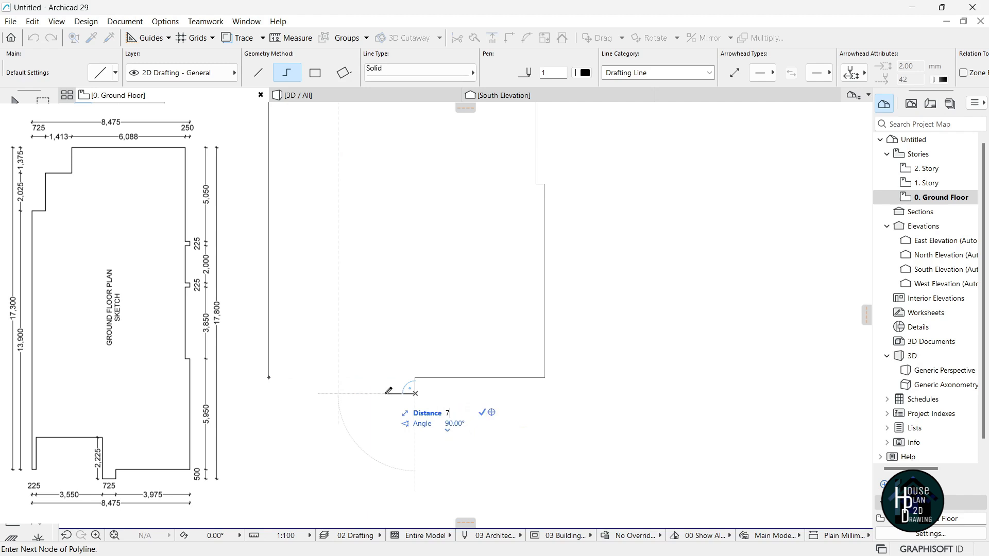
{"action": "type", "text": "25"}
{"action": "key", "text": "Return"}
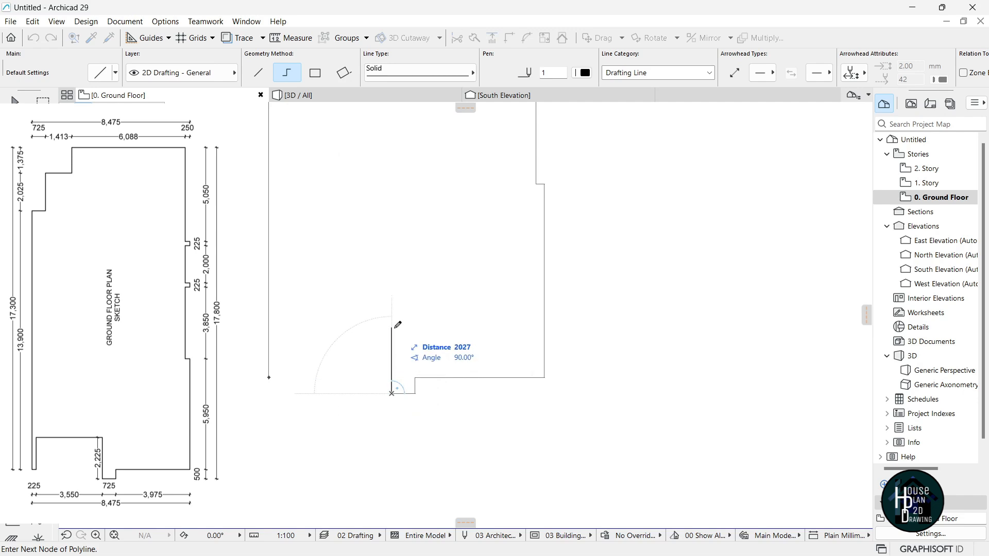
{"action": "type", "text": "2225"}
{"action": "key", "text": "Return"}
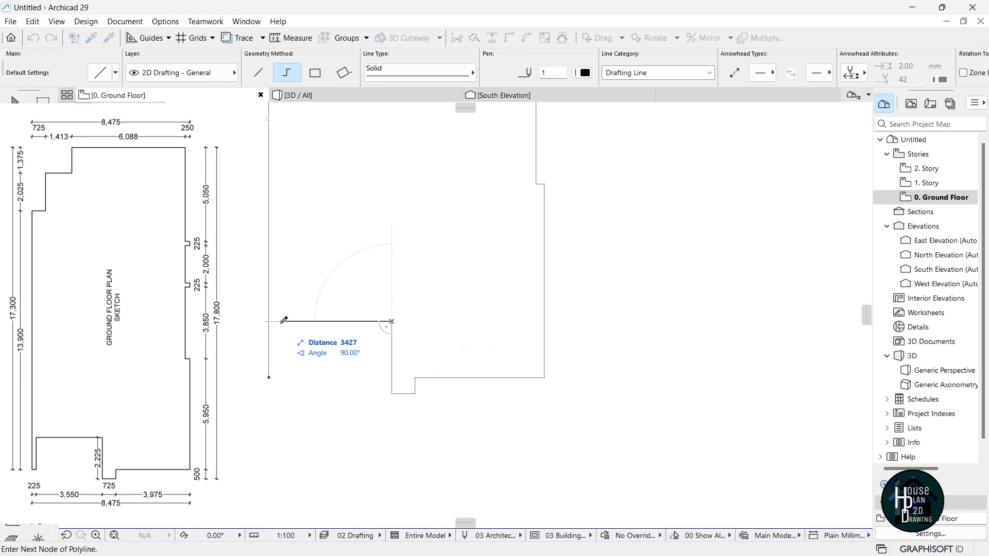
{"action": "type", "text": "3550"}
{"action": "key", "text": "Return"}
{"action": "left_click", "coordinate": [276, 377]}
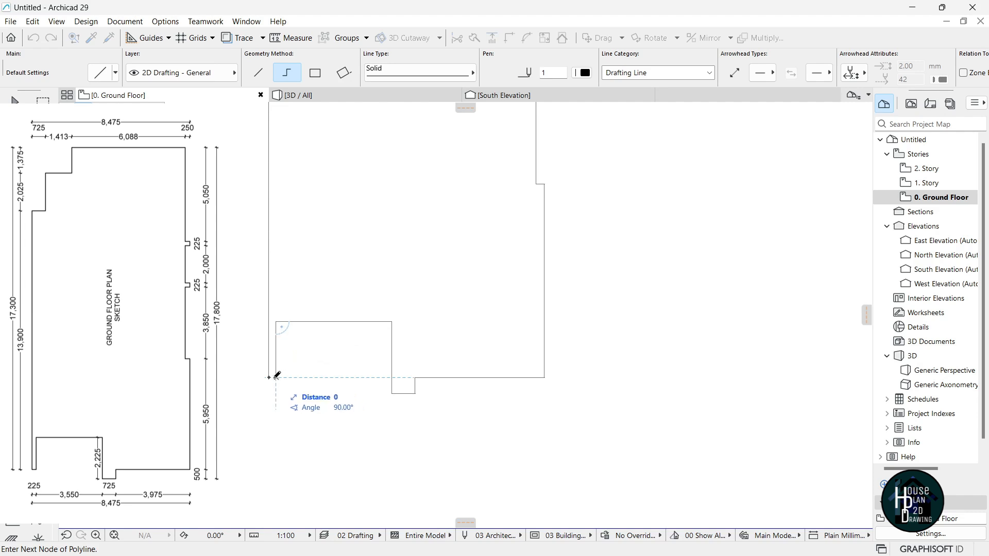
{"action": "left_click", "coordinate": [268, 377]}
{"action": "scroll", "coordinate": [491, 371], "scroll_direction": "down", "scroll_amount": 6}
{"action": "key", "text": "Escape"}
{"action": "scroll", "coordinate": [473, 322], "scroll_direction": "up", "scroll_amount": 3}
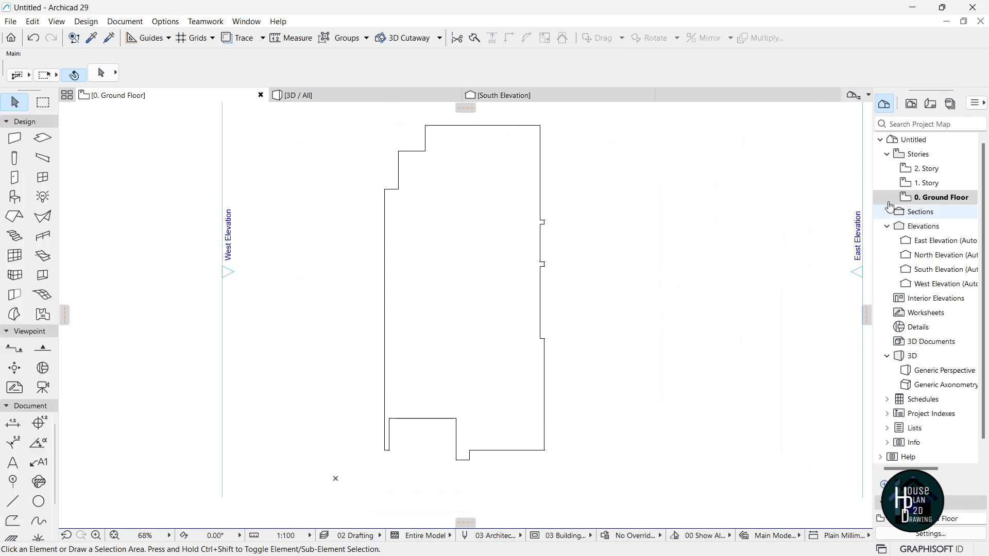
Open the 1. Story floor plan and select the Line tool.
{"action": "double_click", "coordinate": [929, 184]}
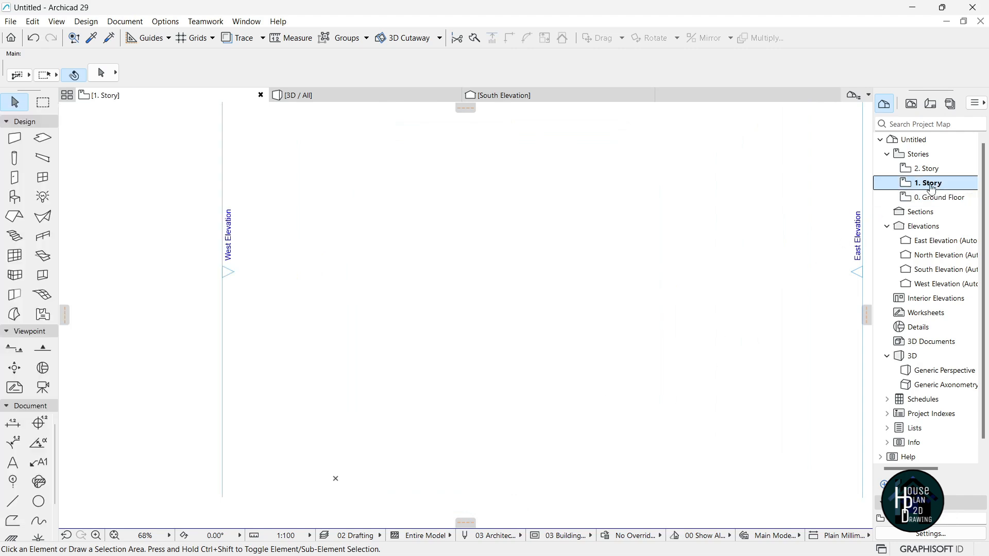
{"action": "scroll", "coordinate": [515, 303], "scroll_direction": "down", "scroll_amount": 3}
{"action": "scroll", "coordinate": [530, 286], "scroll_direction": "up", "scroll_amount": 1}
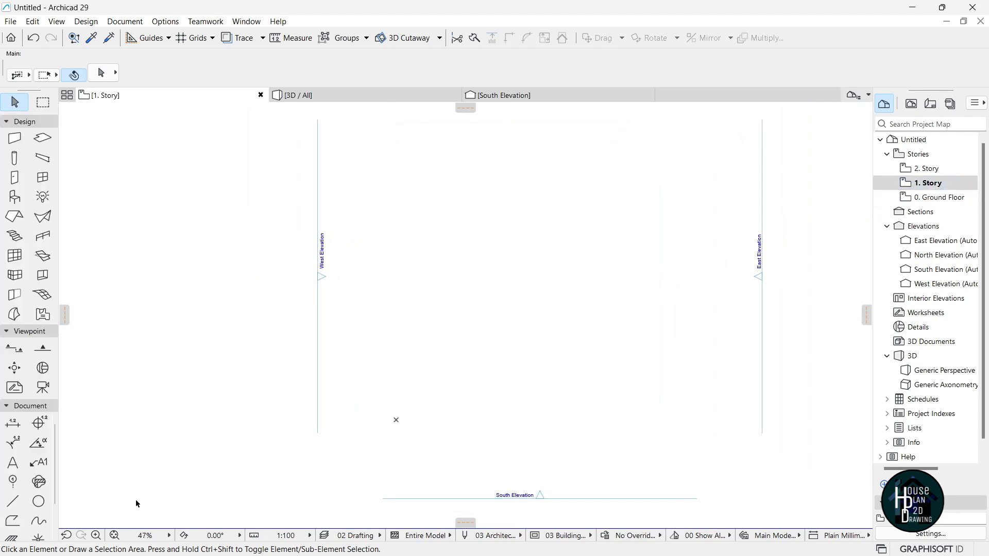
{"action": "left_click", "coordinate": [14, 502]}
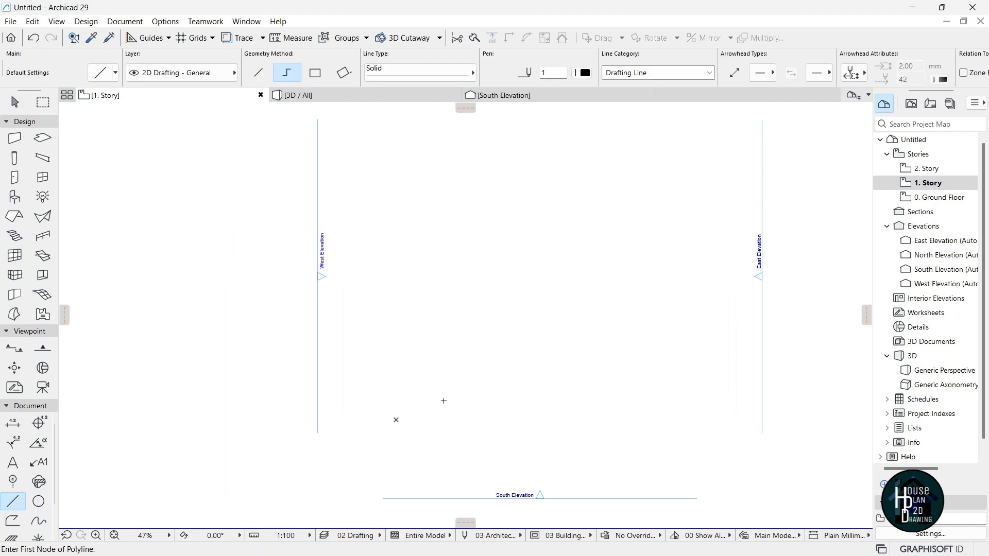
Start the first-storey outline and draw the west side up with 5225, 7250 and 3450 mm.
{"action": "left_click", "coordinate": [442, 401]}
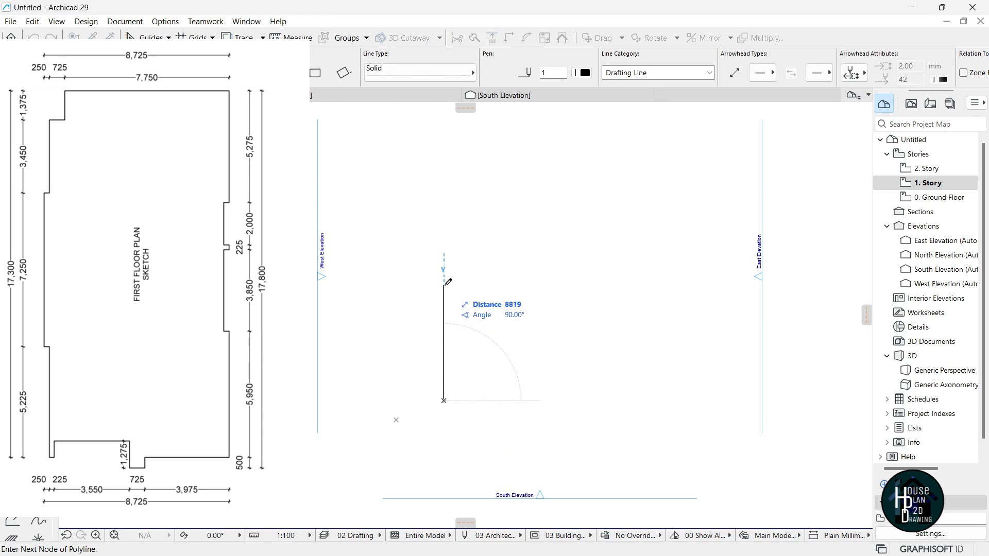
{"action": "type", "text": "5225"}
{"action": "key", "text": "Return"}
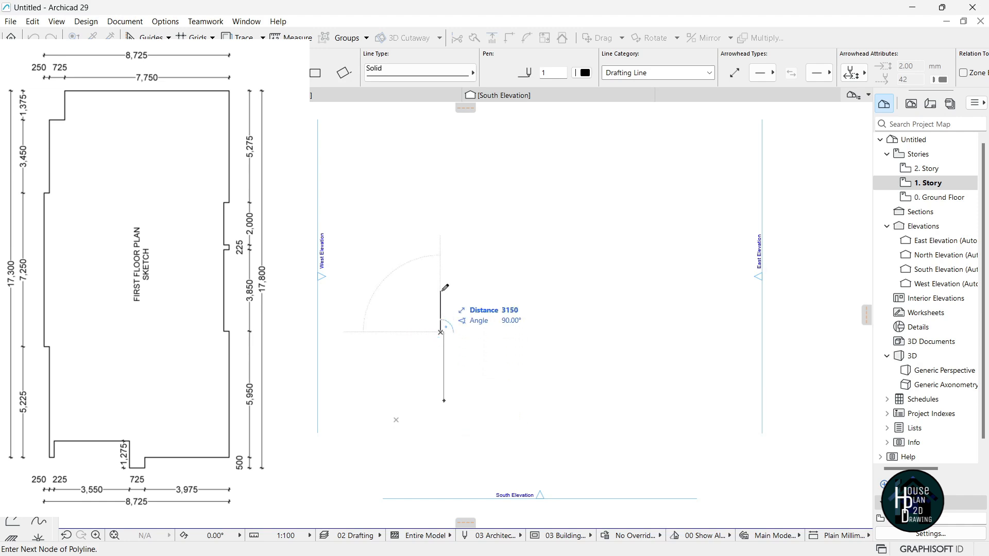
{"action": "type", "text": "7250"}
{"action": "key", "text": "Return"}
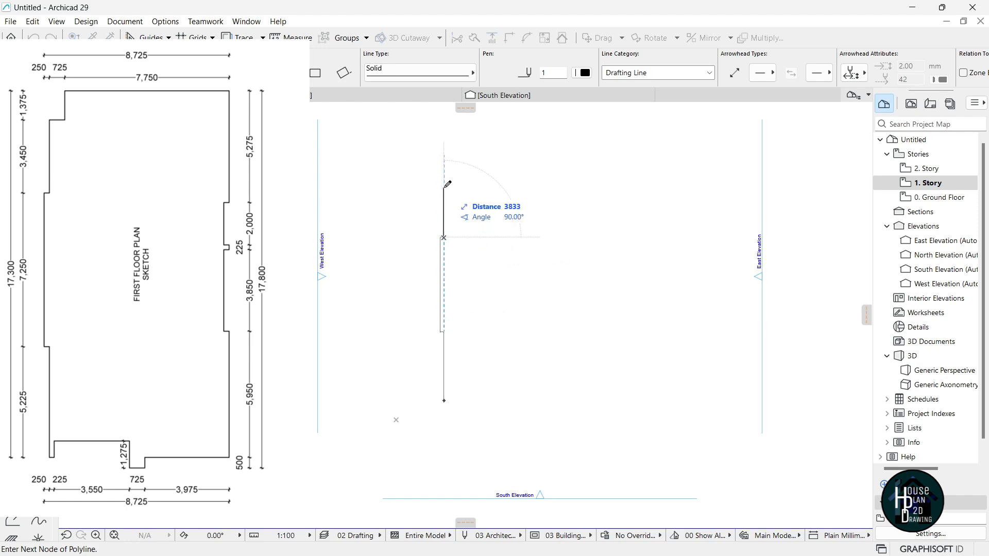
{"action": "type", "text": "3450"}
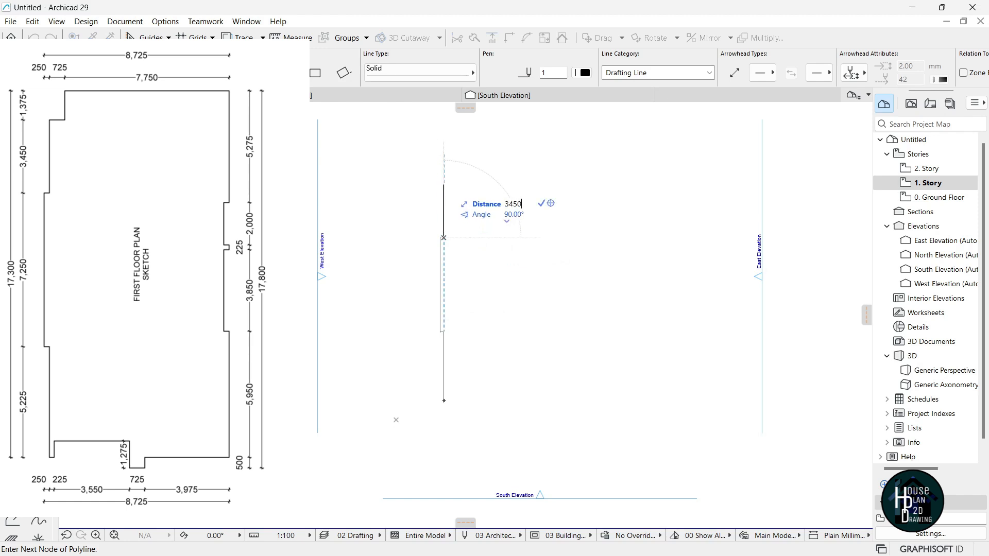
{"action": "key", "text": "Return"}
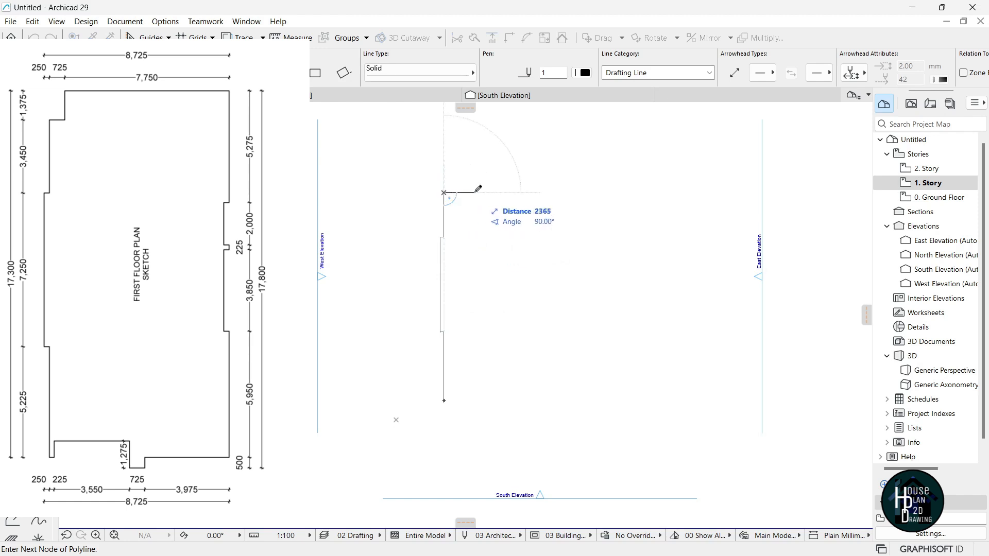
Add a 725 mm step right, 1375 mm up, and the 7750 mm top edge.
{"action": "type", "text": "7"}
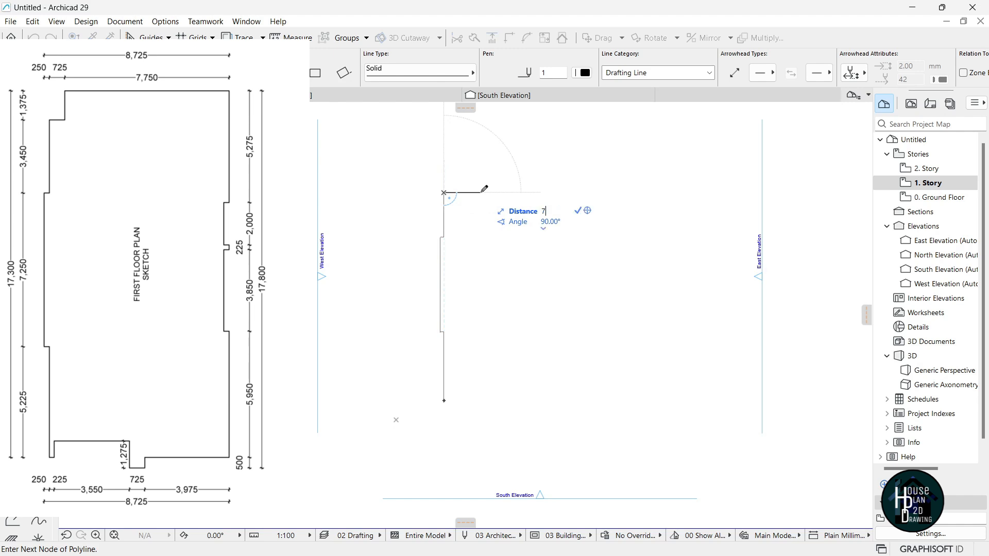
{"action": "type", "text": "25"}
{"action": "key", "text": "Return"}
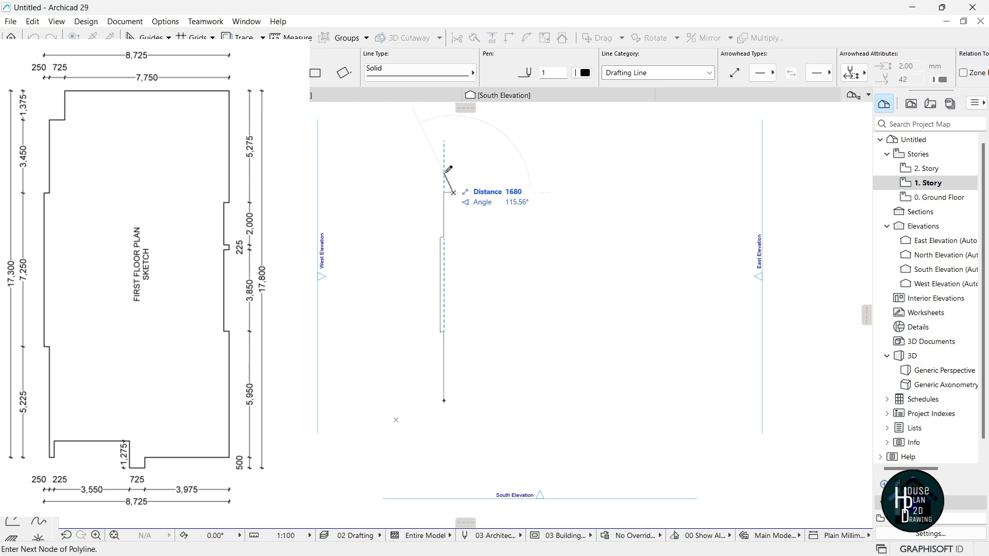
{"action": "type", "text": "1375"}
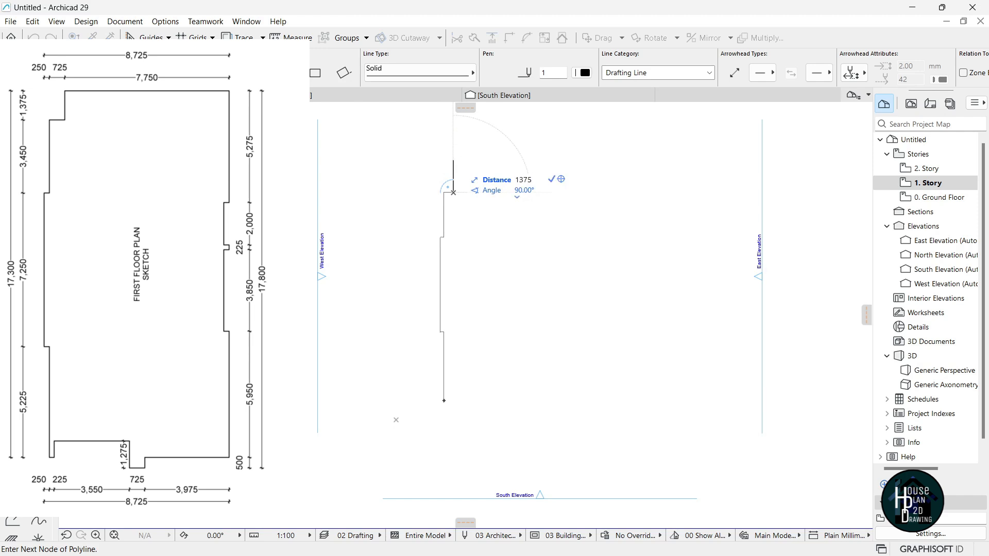
{"action": "key", "text": "Return"}
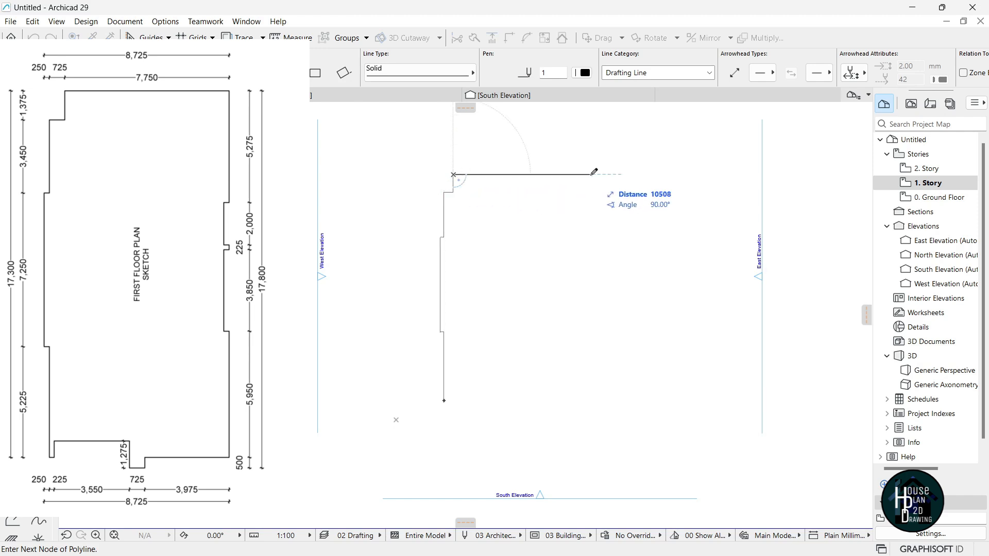
{"action": "type", "text": "7750"}
{"action": "key", "text": "Return"}
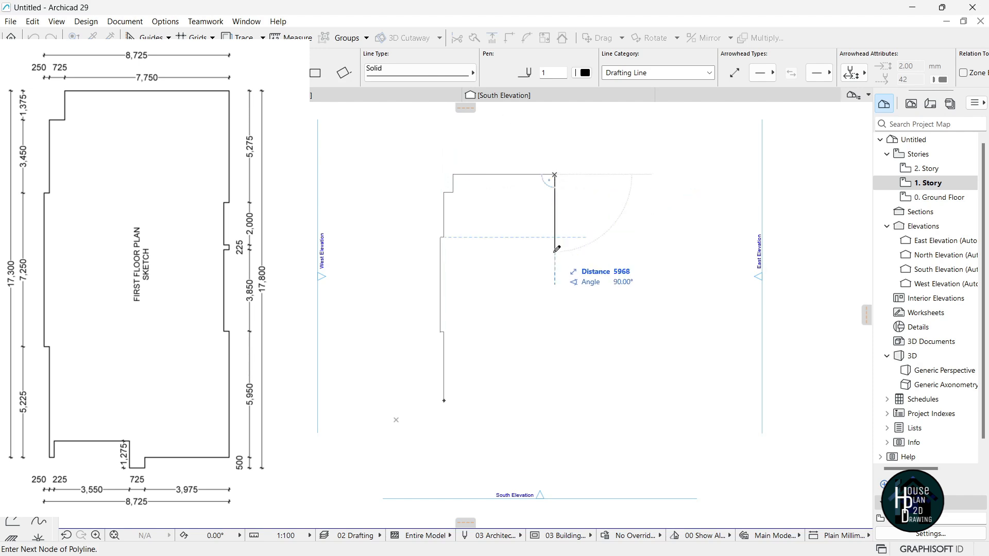
Add the 5275 mm east-side segment, a 250 mm jog, a new node and a 250 mm jog back inward.
{"action": "type", "text": "5275"}
{"action": "key", "text": "Return"}
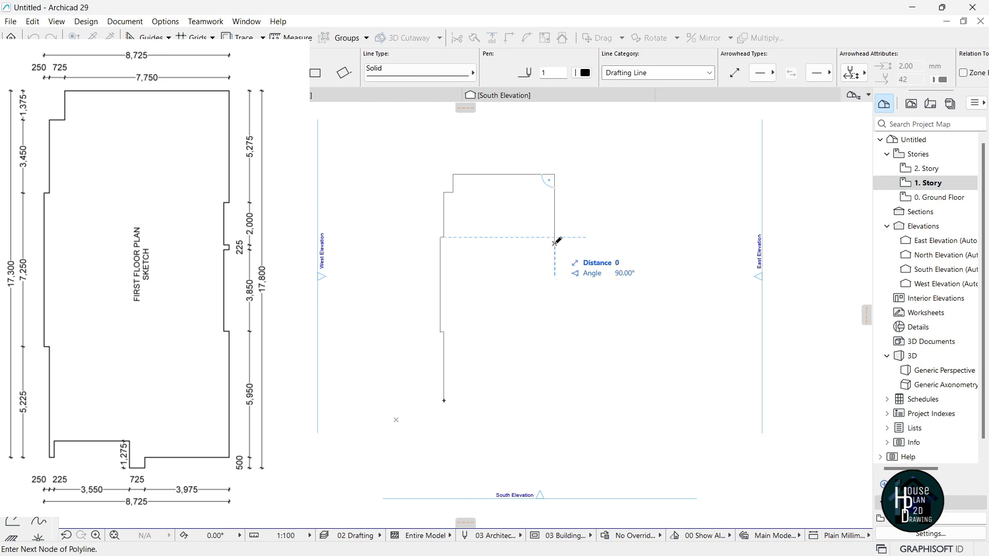
{"action": "type", "text": "250"}
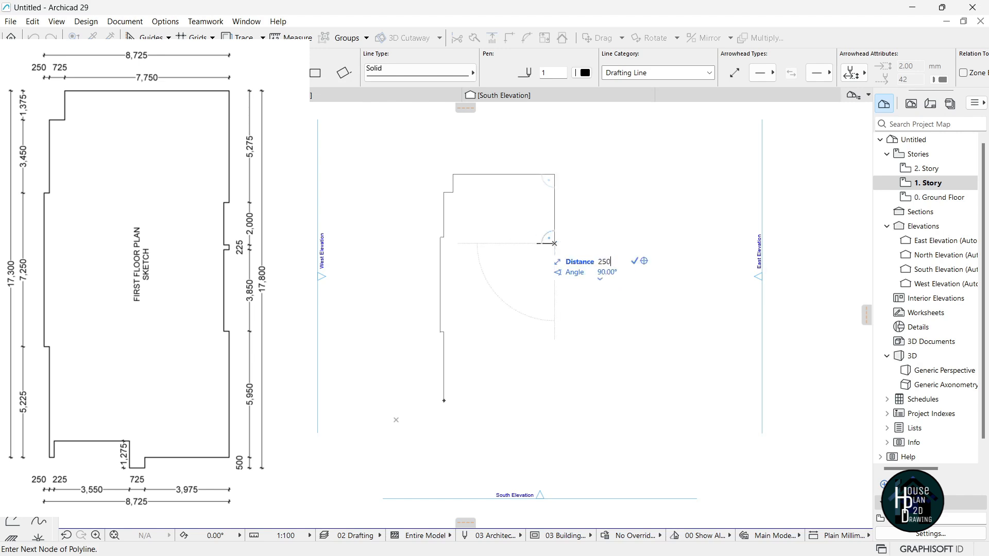
{"action": "key", "text": "Return"}
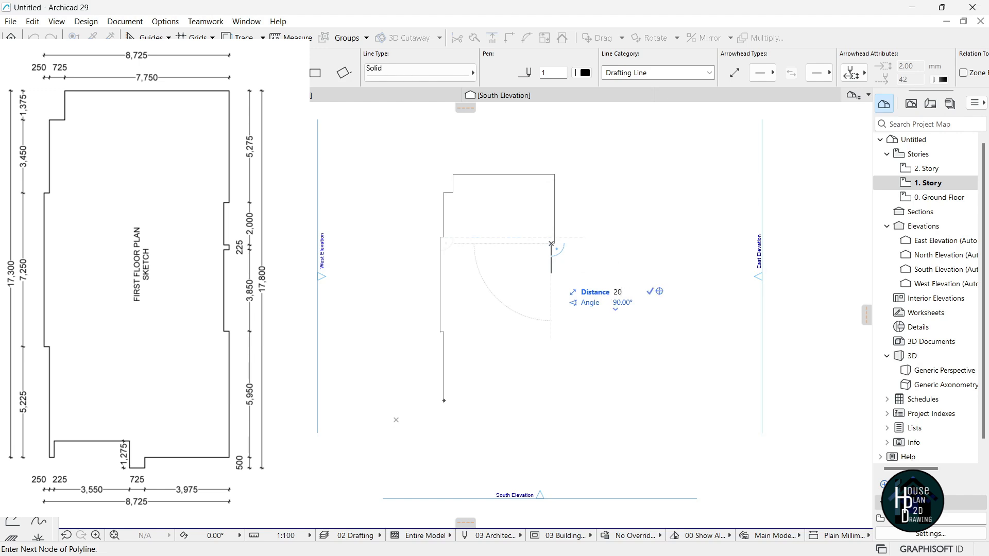
{"action": "left_click", "coordinate": [551, 269]}
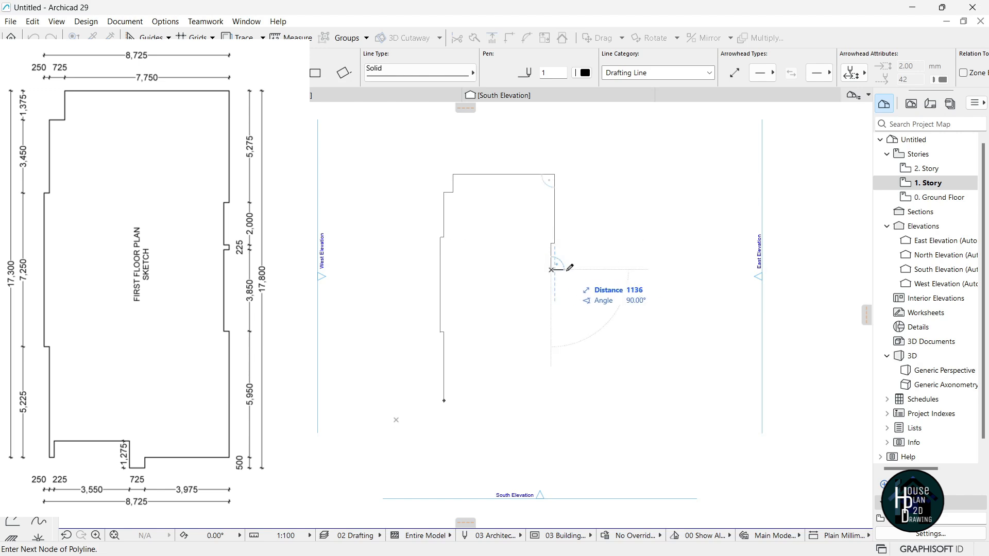
{"action": "type", "text": "250"}
{"action": "key", "text": "Return"}
Add the 225 mm segment and the 3850 mm run down the east side.
{"action": "scroll", "coordinate": [556, 280], "scroll_direction": "up", "scroll_amount": 2}
{"action": "type", "text": "22"}
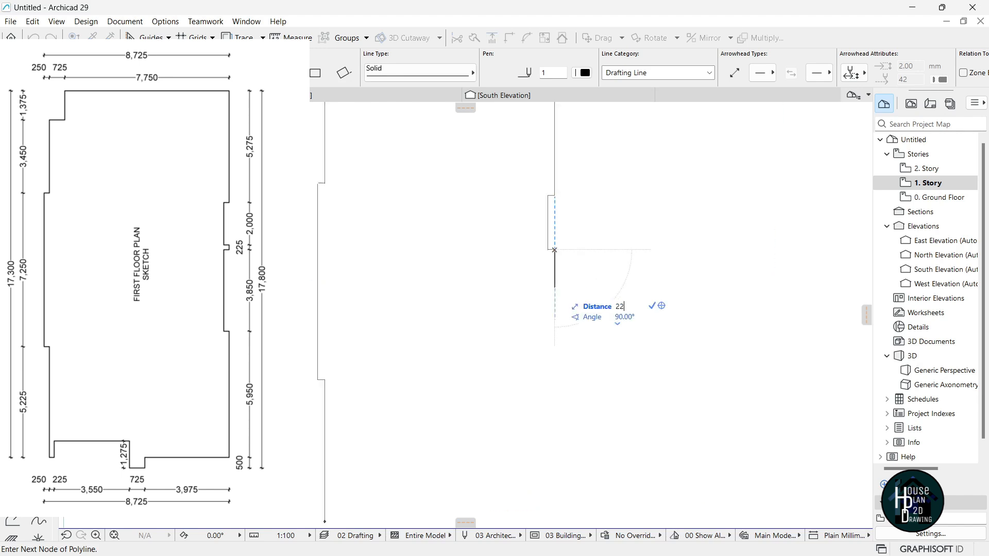
{"action": "key", "text": "Return"}
{"action": "scroll", "coordinate": [554, 250], "scroll_direction": "up", "scroll_amount": 2}
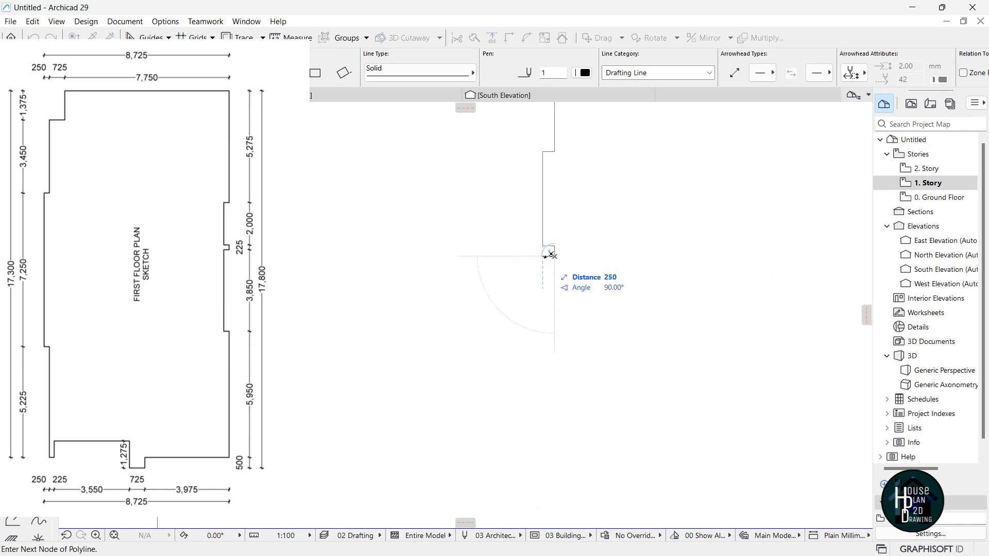
{"action": "scroll", "coordinate": [545, 255], "scroll_direction": "up", "scroll_amount": 2}
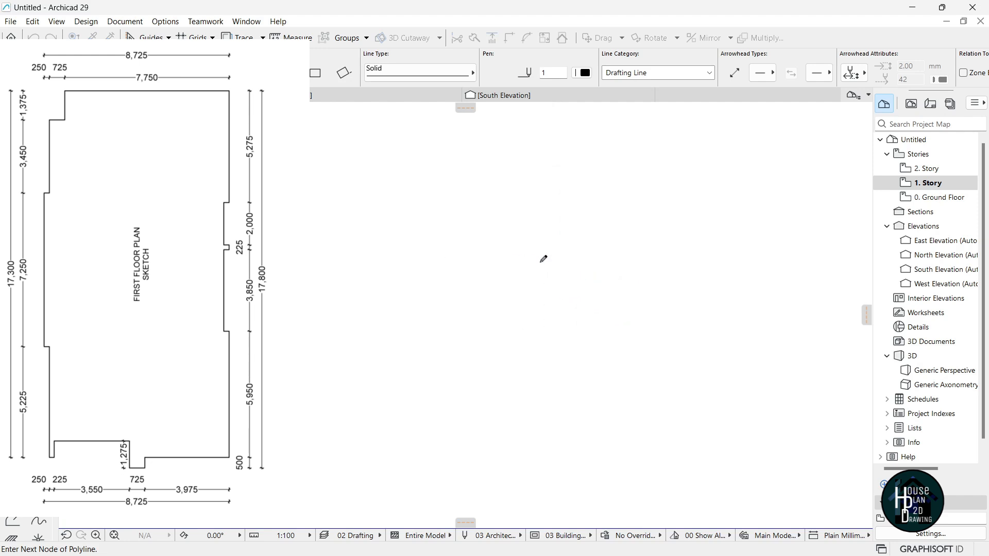
{"action": "scroll", "coordinate": [547, 252], "scroll_direction": "down", "scroll_amount": 4}
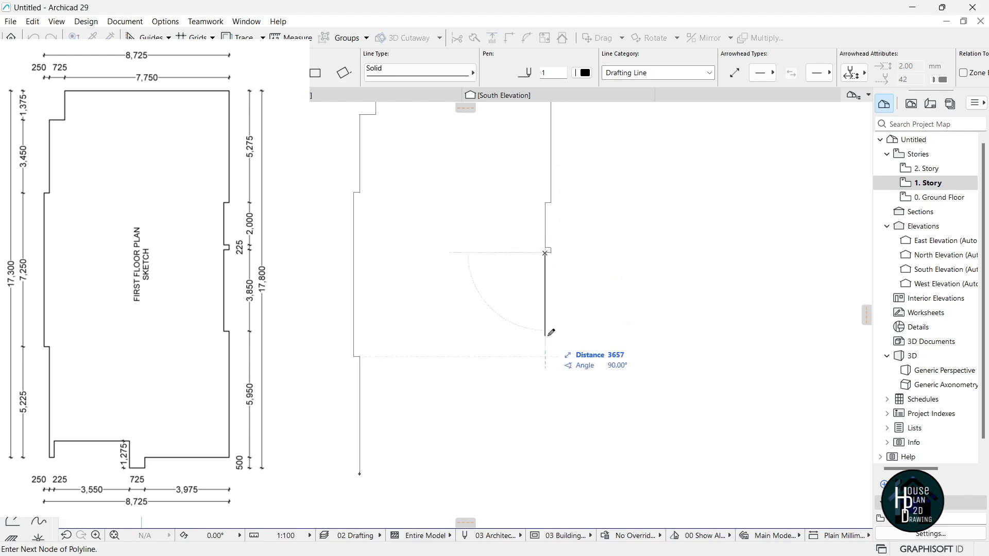
{"action": "type", "text": "3850"}
{"action": "key", "text": "Return"}
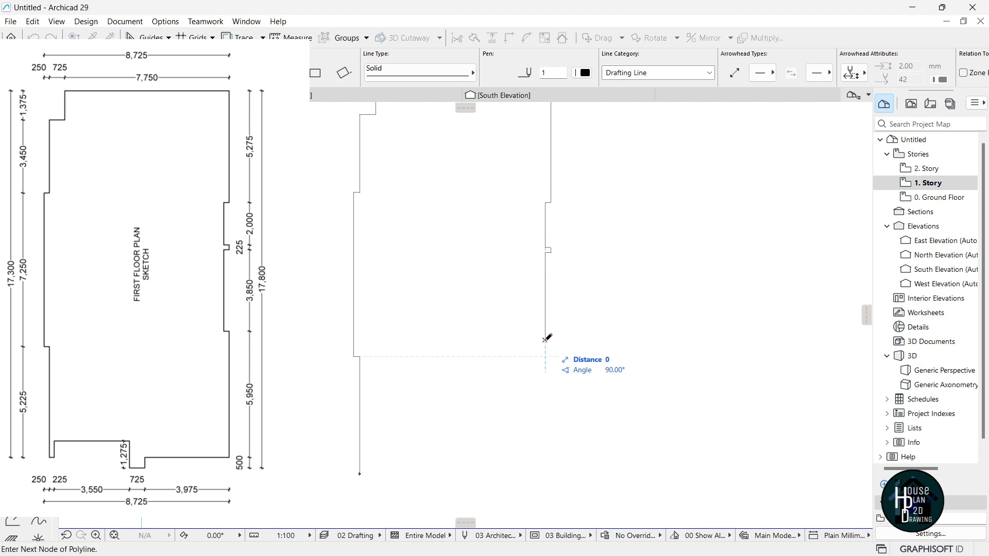
{"action": "scroll", "coordinate": [549, 337], "scroll_direction": "up", "scroll_amount": 5}
Fix a node at the 250 mm jog, then add the 5950 east segment and 3975 and 50 bottom segments.
{"action": "left_click", "coordinate": [555, 337]}
{"action": "scroll", "coordinate": [551, 329], "scroll_direction": "down", "scroll_amount": 5}
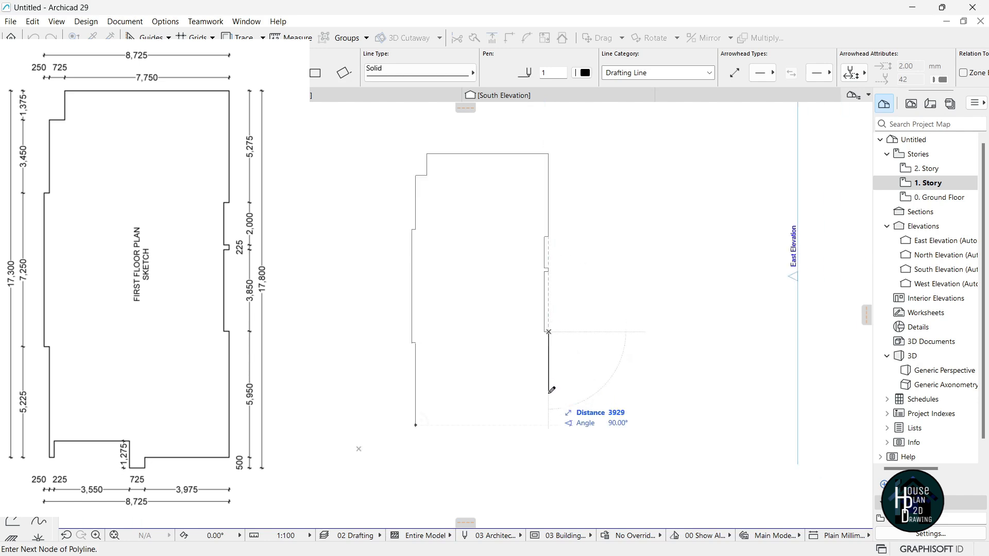
{"action": "type", "text": "5950"}
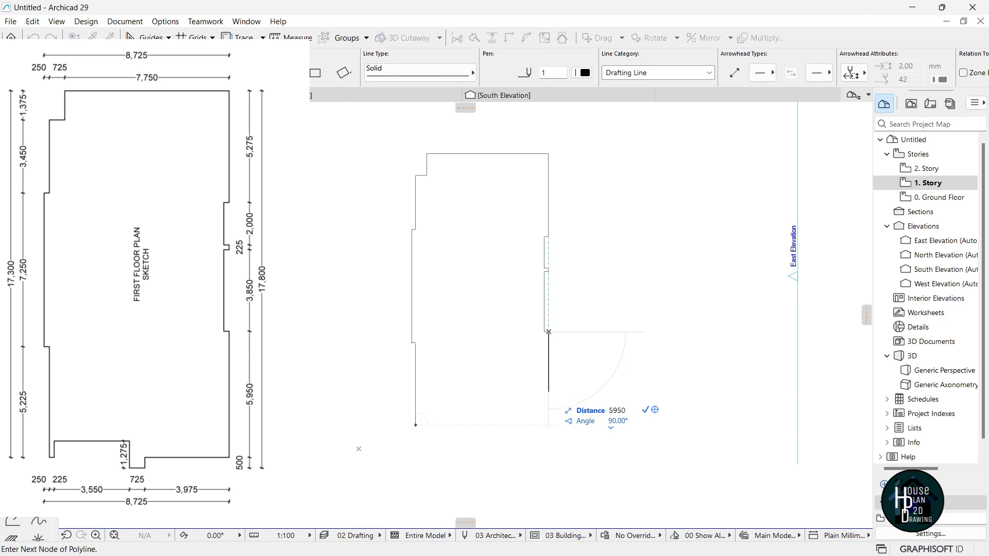
{"action": "key", "text": "Return"}
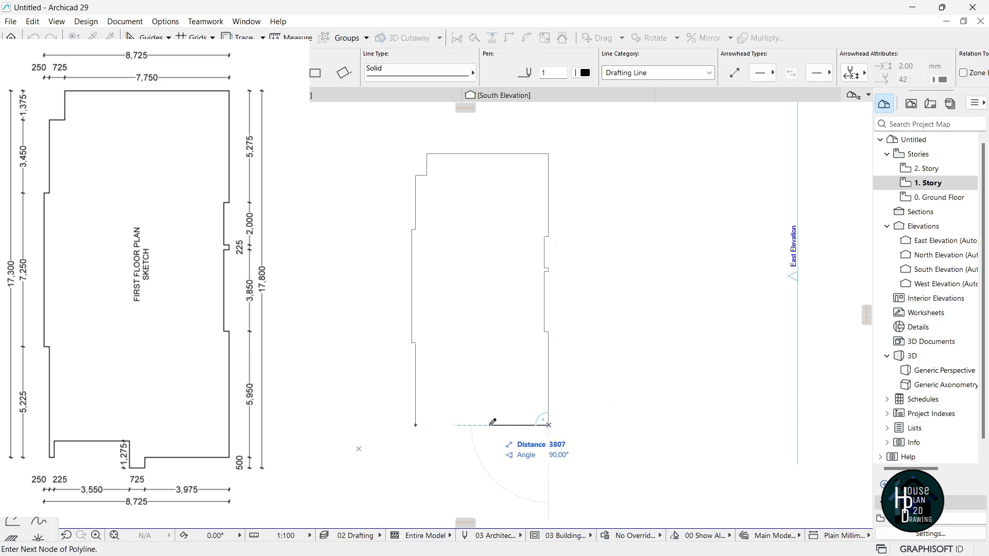
{"action": "type", "text": "3975"}
{"action": "key", "text": "Return"}
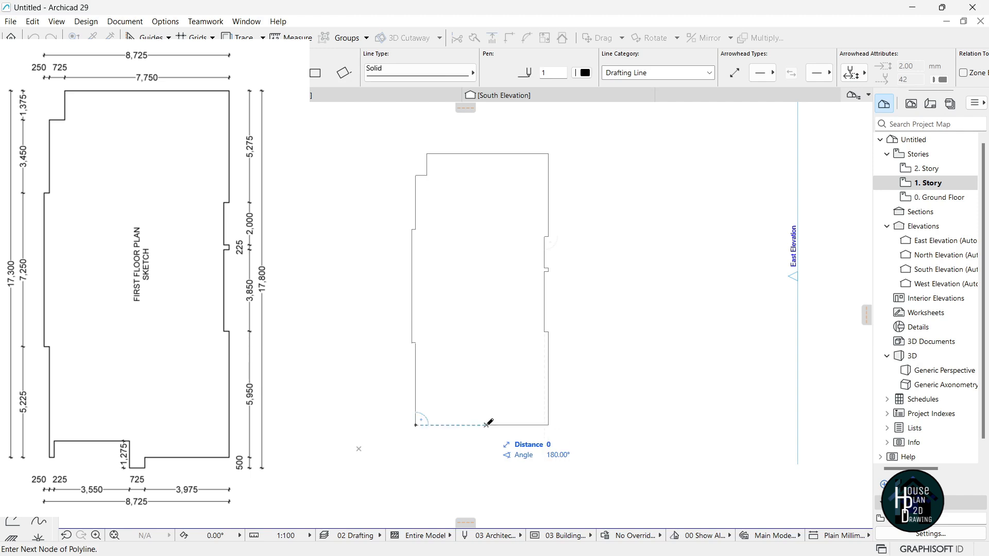
{"action": "type", "text": "50"}
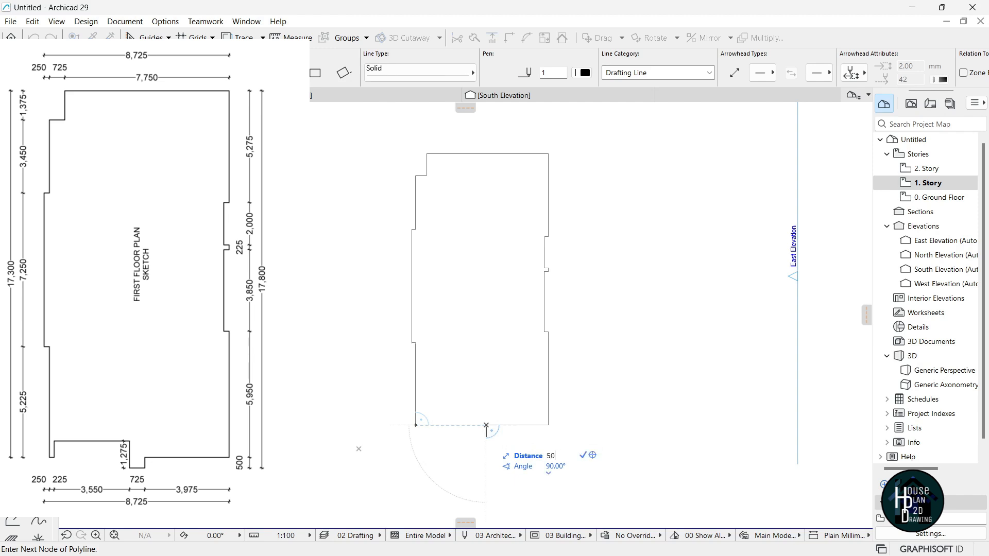
{"action": "key", "text": "Return"}
Add the 725, 1275 and 3550 mm segments and finish the first-floor outline polyline.
{"action": "scroll", "coordinate": [487, 431], "scroll_direction": "up", "scroll_amount": 2}
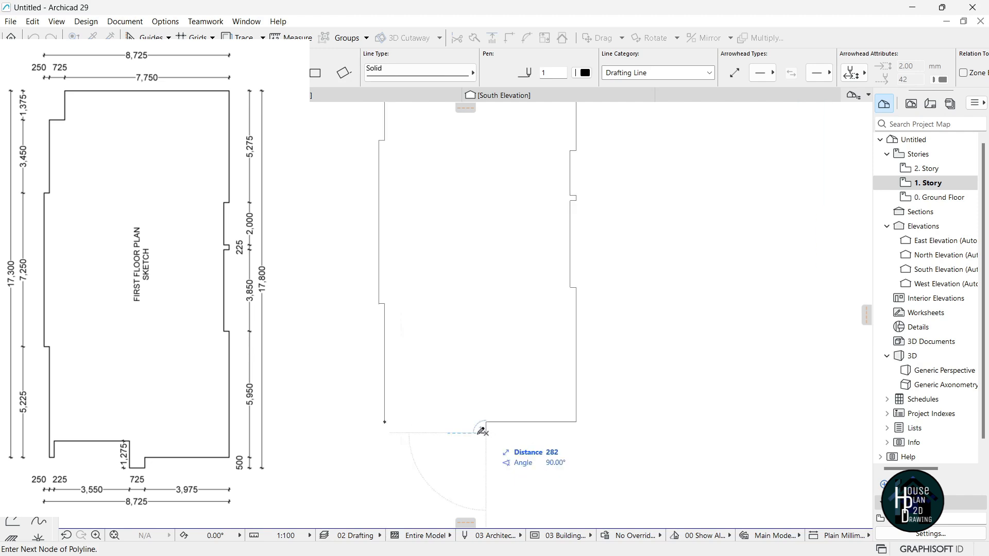
{"action": "type", "text": "7"}
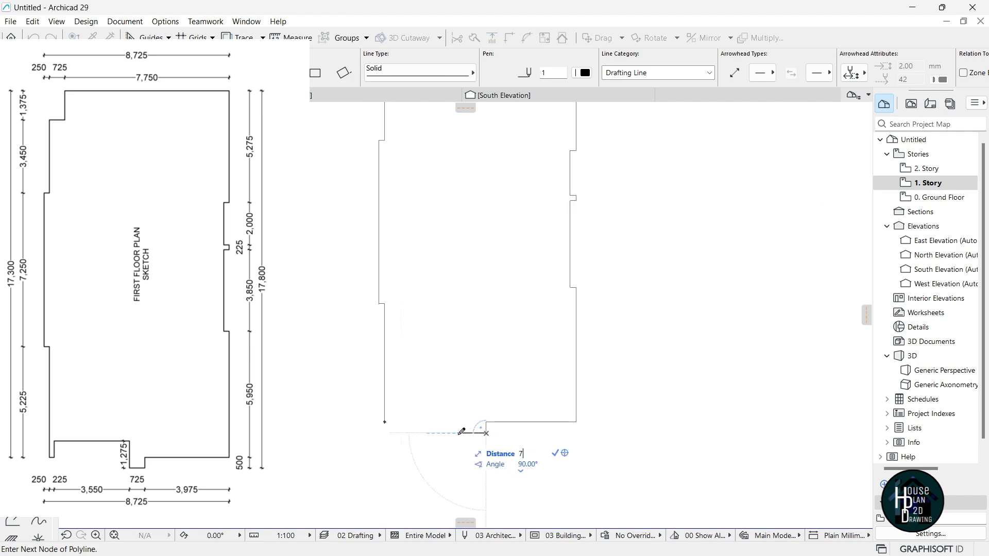
{"action": "type", "text": "25"}
{"action": "key", "text": "Return"}
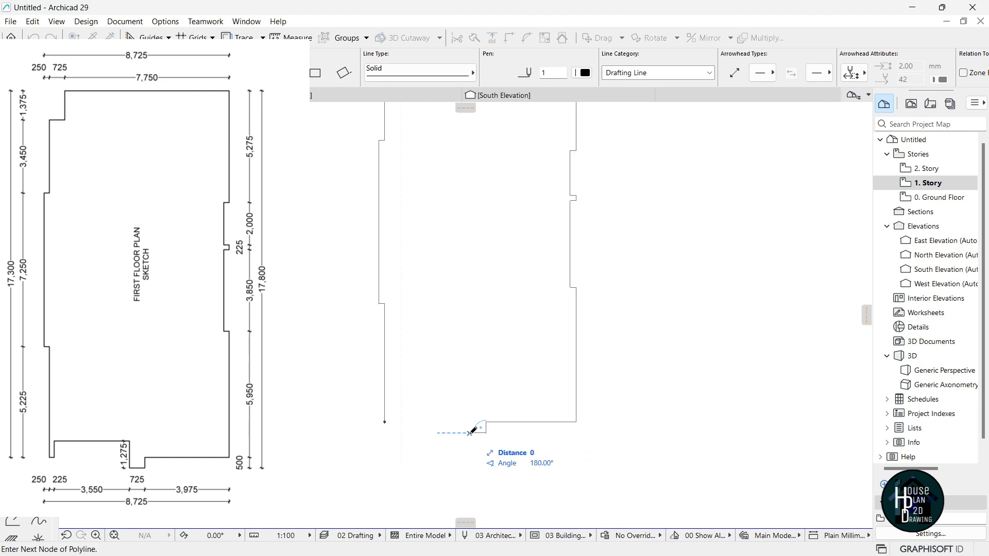
{"action": "scroll", "coordinate": [469, 433], "scroll_direction": "up", "scroll_amount": 3}
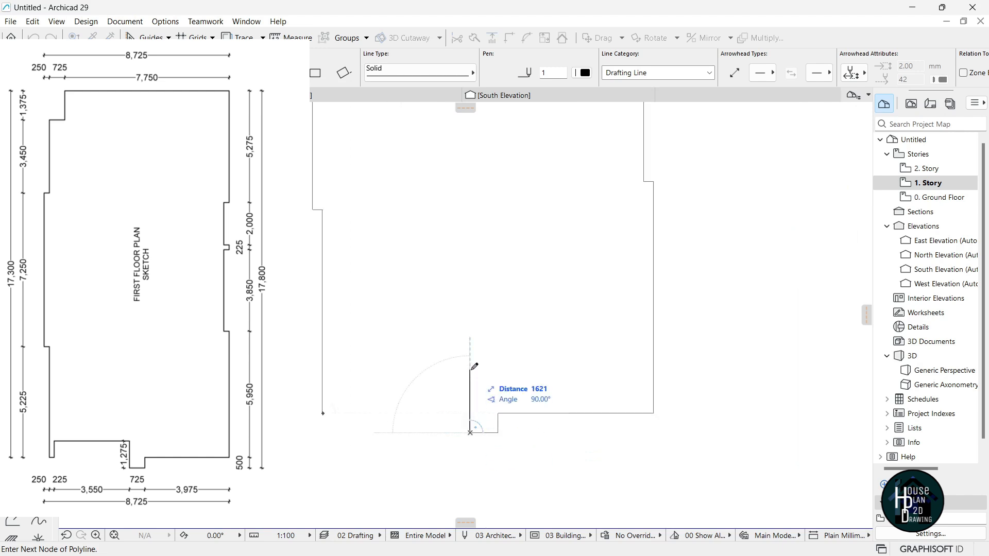
{"action": "type", "text": "1275"}
{"action": "key", "text": "Return"}
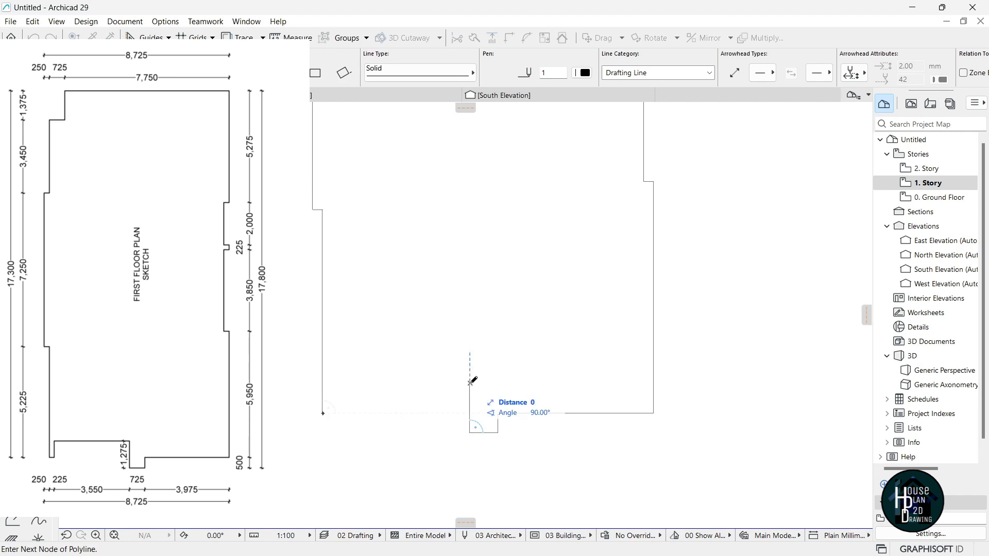
{"action": "type", "text": "355"}
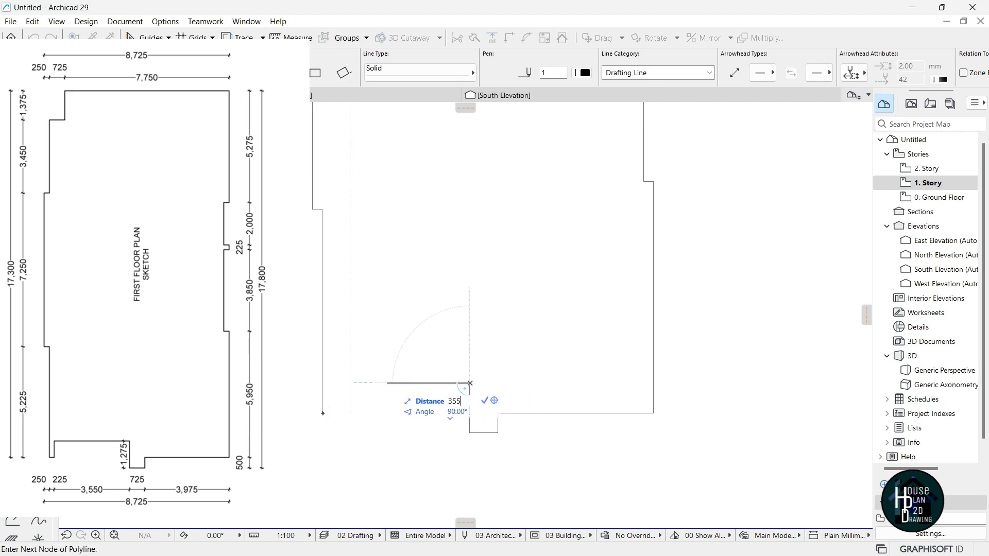
{"action": "key", "text": "Return"}
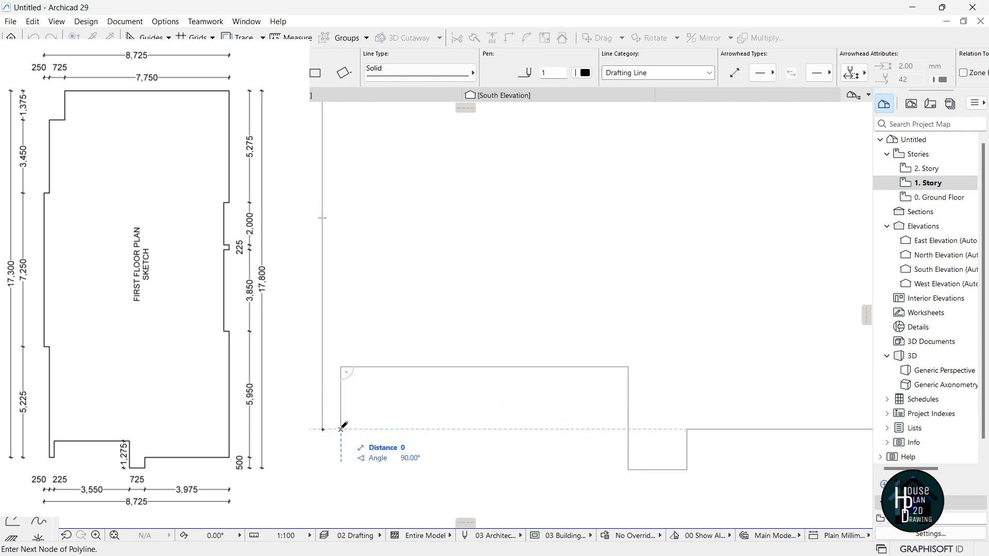
{"action": "double_click", "coordinate": [323, 429]}
{"action": "scroll", "coordinate": [451, 333], "scroll_direction": "down", "scroll_amount": 10}
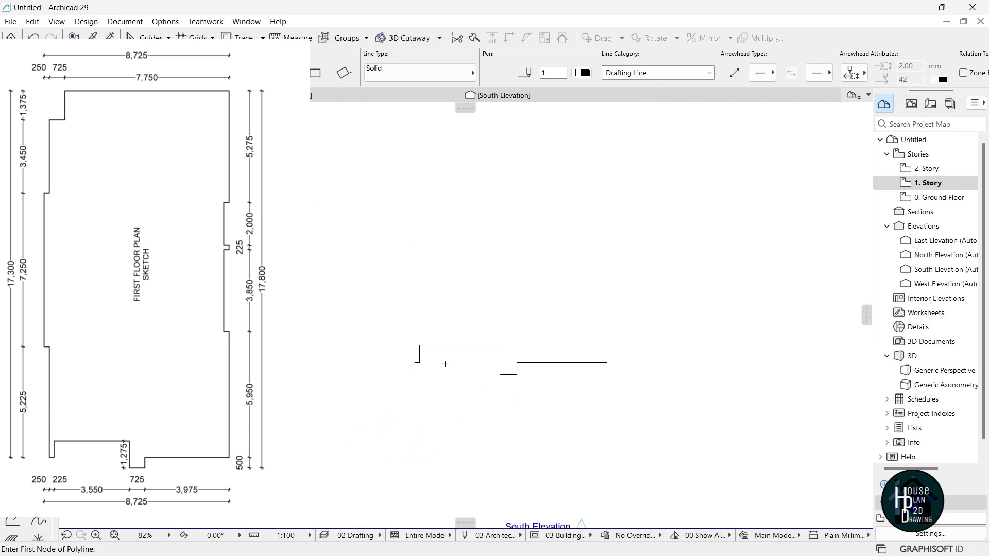
{"action": "scroll", "coordinate": [481, 226], "scroll_direction": "up", "scroll_amount": 2}
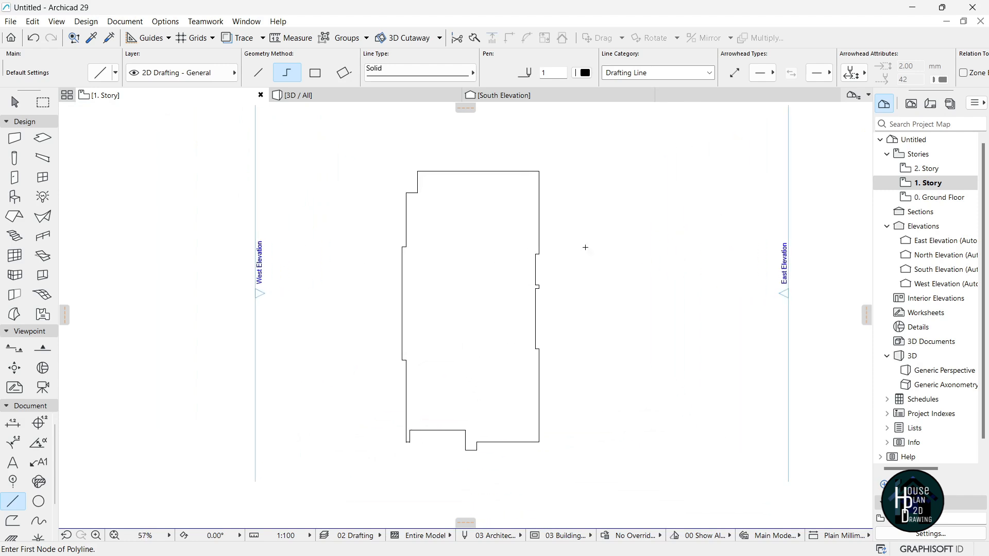
Switch to the empty 2. Story floor plan and zoom out.
{"action": "left_click", "coordinate": [927, 169]}
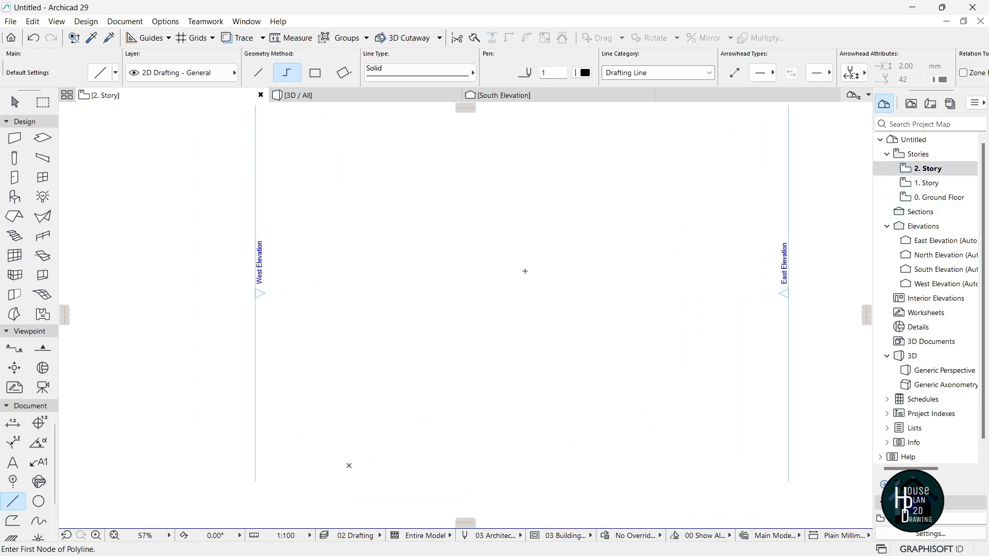
{"action": "scroll", "coordinate": [499, 261], "scroll_direction": "down", "scroll_amount": 2}
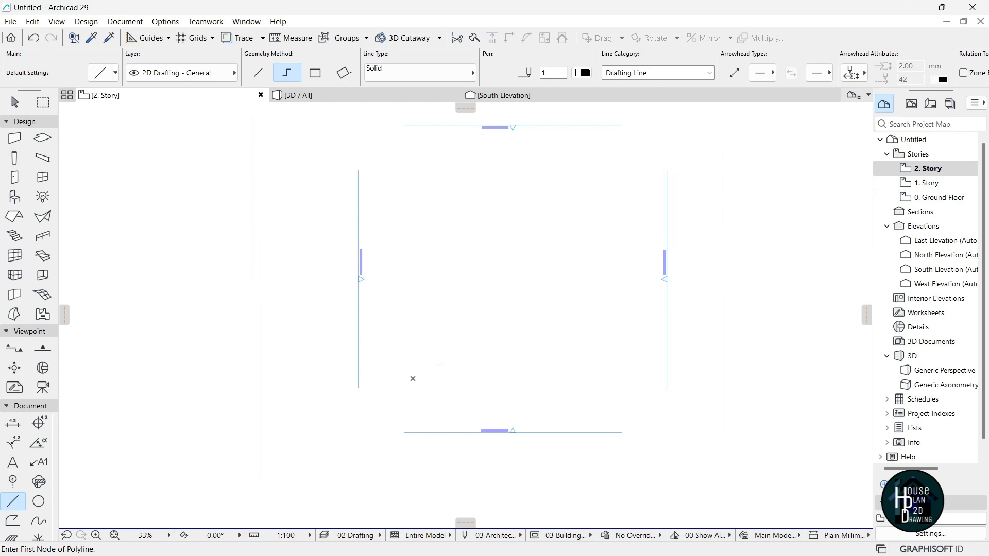
Start the second-floor outline and trace its stepped west side: 5725, 250, 7250, 250, 3450 mm.
{"action": "left_click", "coordinate": [448, 361]}
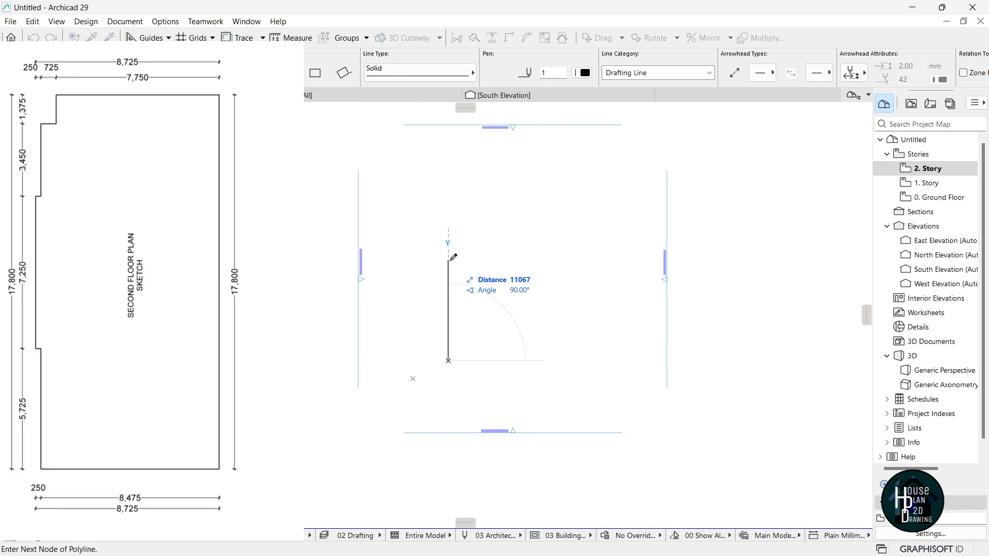
{"action": "type", "text": "5725"}
{"action": "key", "text": "Return"}
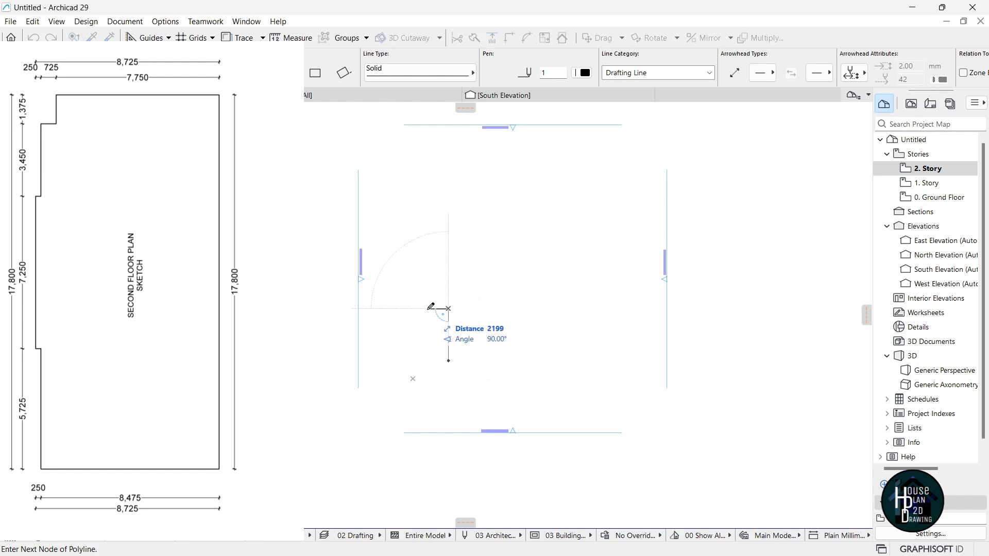
{"action": "type", "text": "250"}
{"action": "key", "text": "Return"}
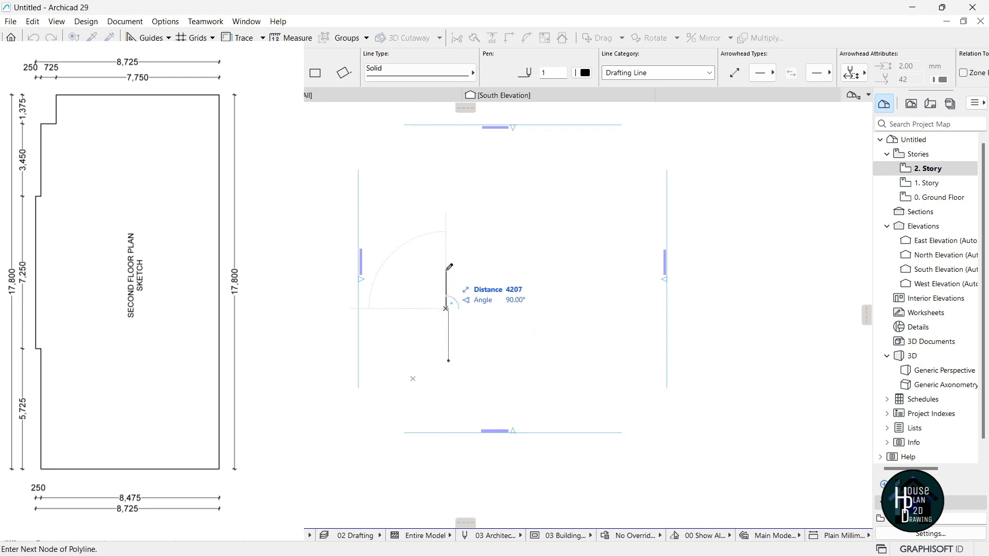
{"action": "type", "text": "7250"}
{"action": "key", "text": "Return"}
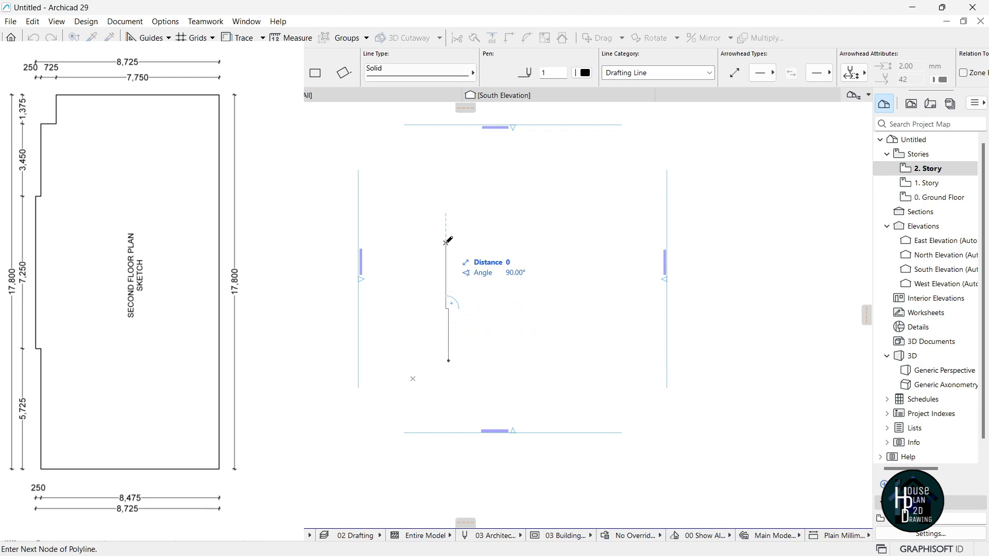
{"action": "type", "text": "25"}
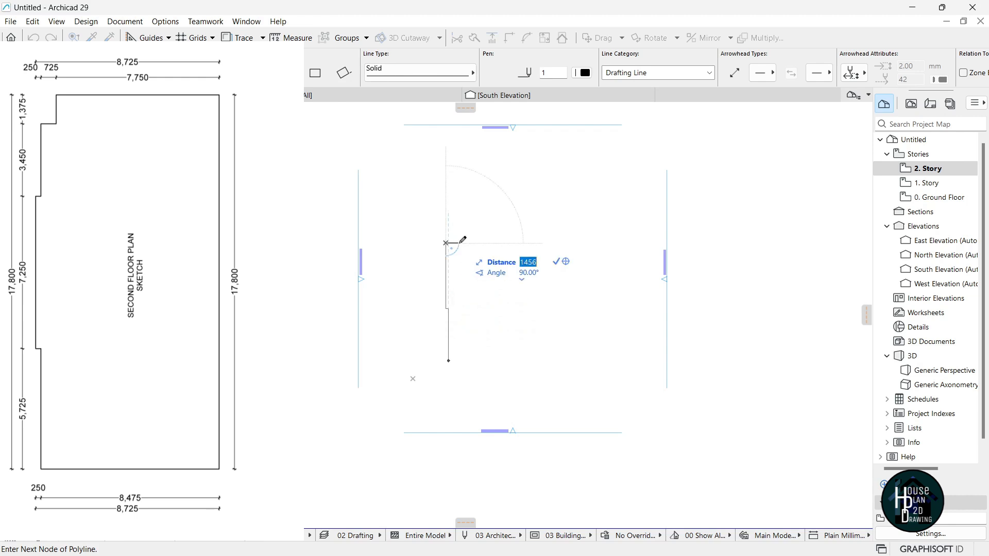
{"action": "key", "text": "Return"}
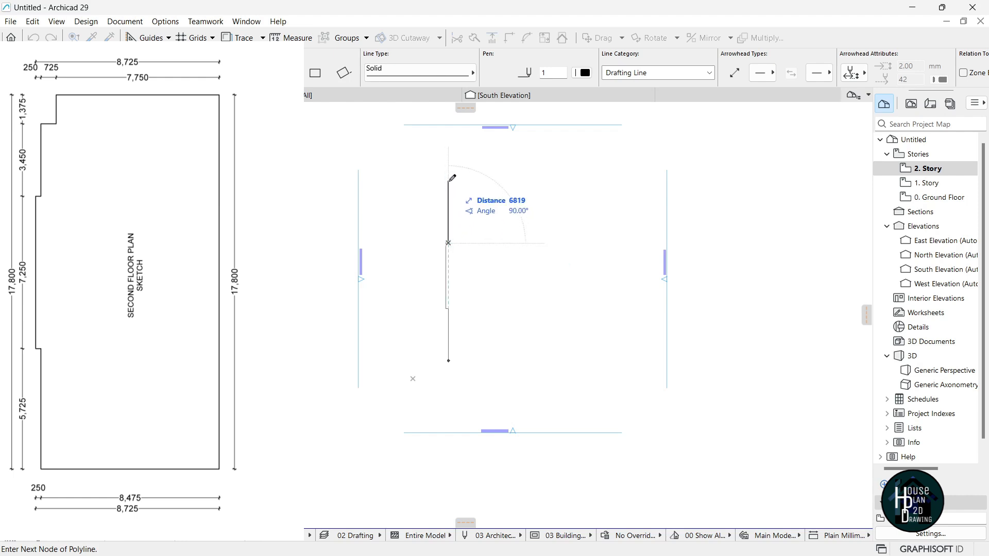
{"action": "type", "text": "3450"}
{"action": "key", "text": "Return"}
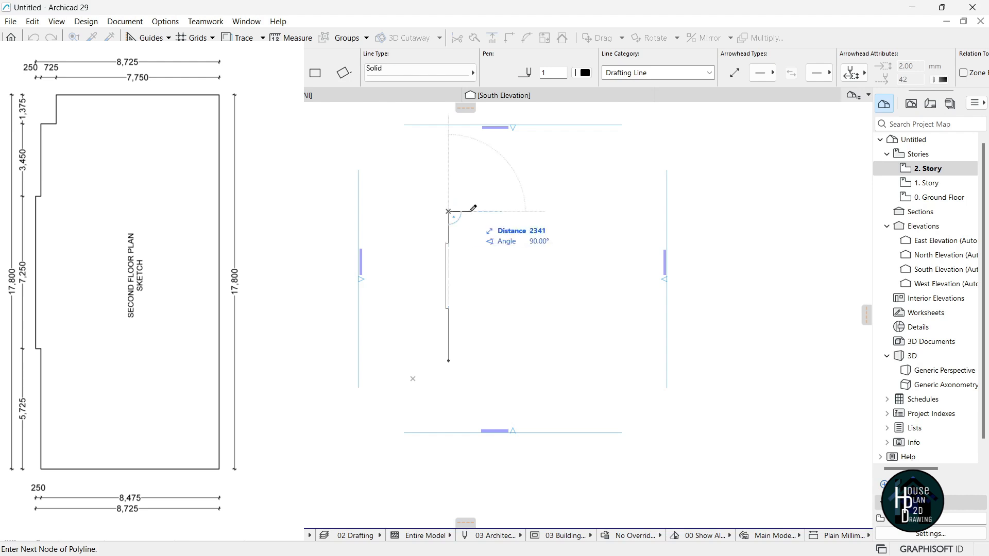
Add the 725, 1375, 7750 and 17800 mm segments and close the outline at its start corner.
{"action": "type", "text": "725"}
{"action": "key", "text": "Return"}
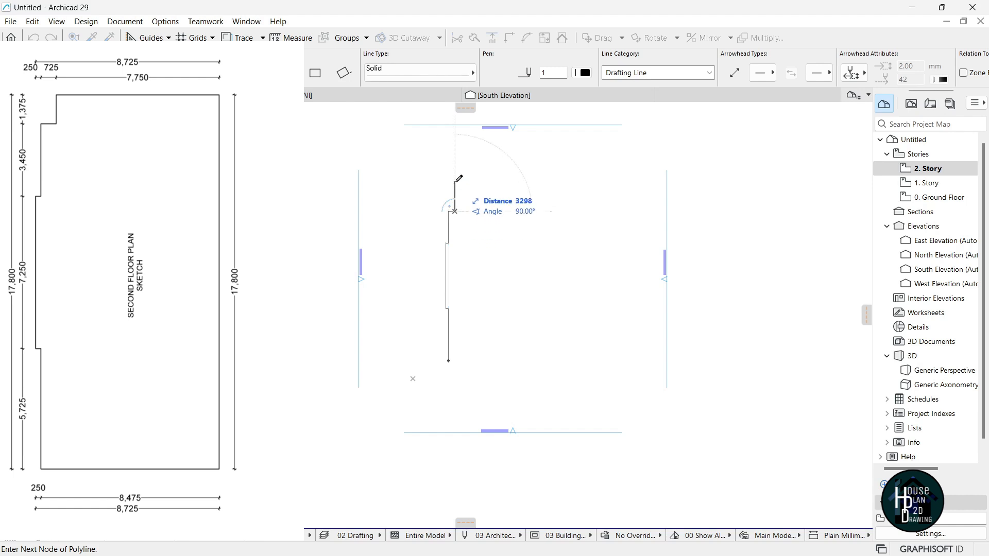
{"action": "type", "text": "1375"}
{"action": "key", "text": "Return"}
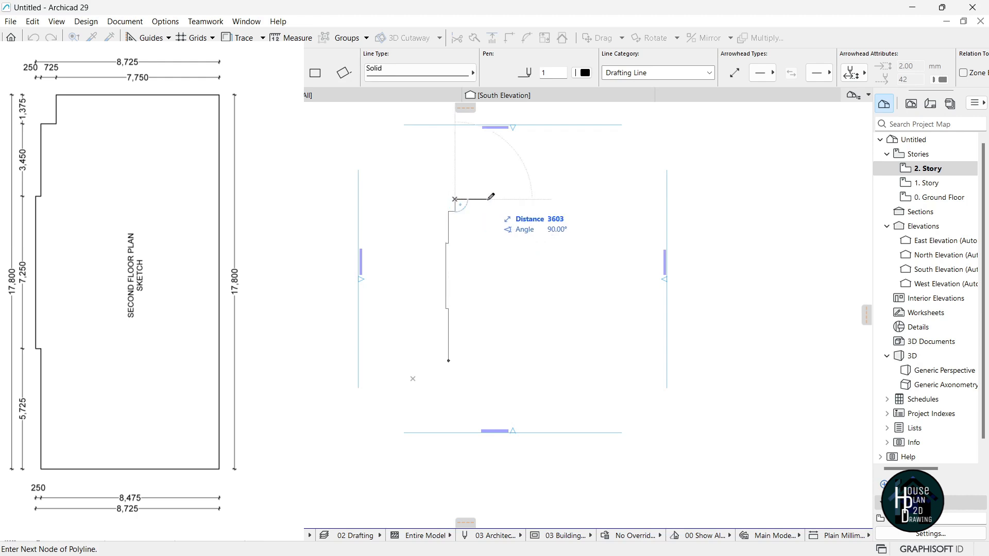
{"action": "type", "text": "7750"}
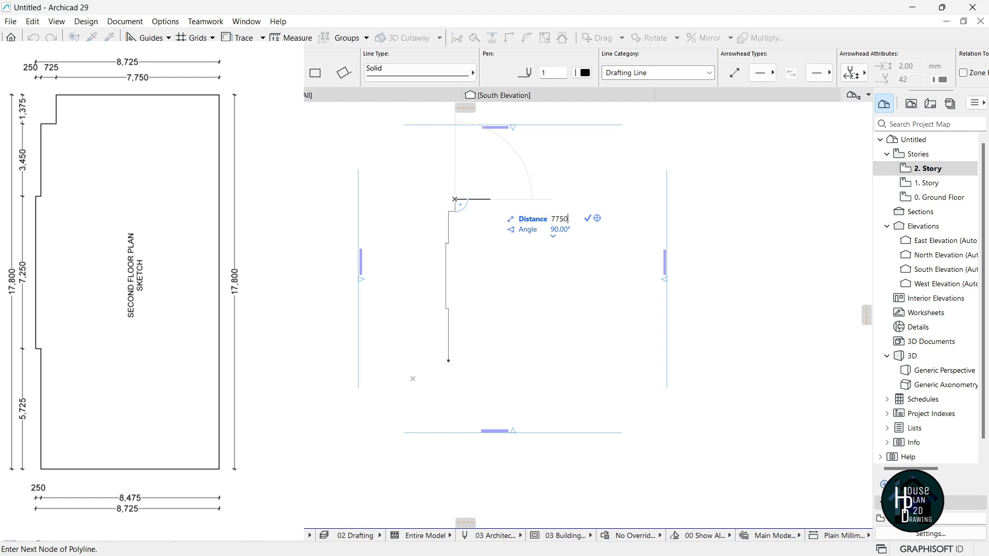
{"action": "key", "text": "Return"}
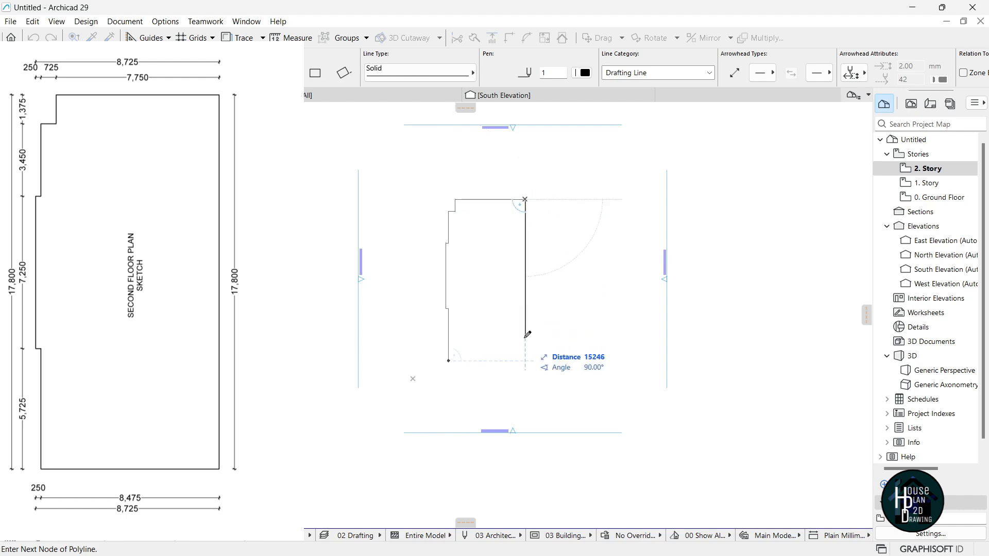
{"action": "type", "text": "17800"}
{"action": "key", "text": "Return"}
{"action": "scroll", "coordinate": [526, 361], "scroll_direction": "up", "scroll_amount": 3}
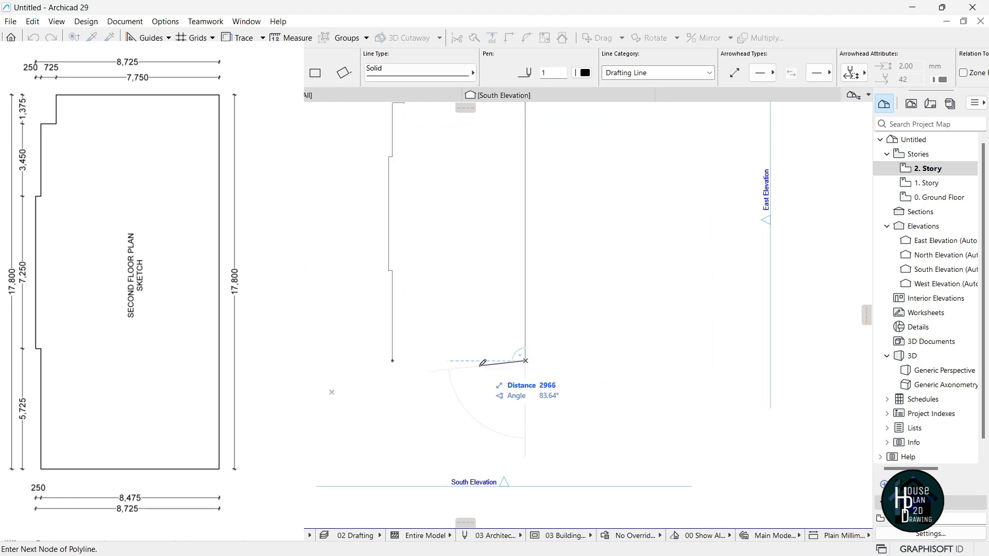
{"action": "left_click", "coordinate": [392, 361]}
{"action": "scroll", "coordinate": [488, 325], "scroll_direction": "down", "scroll_amount": 4}
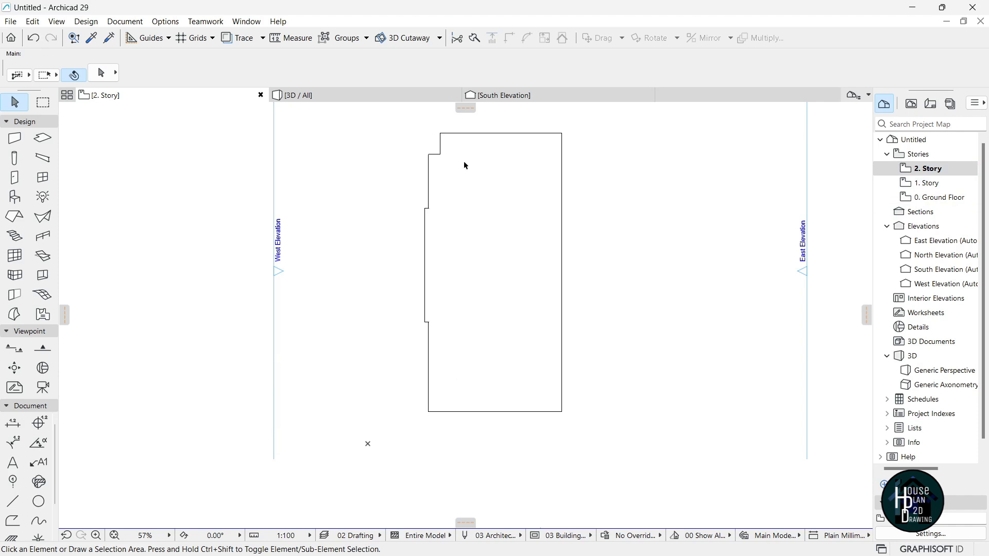
On the 1. Story plan, show 0. Ground Floor as the trace reference.
{"action": "double_click", "coordinate": [936, 199]}
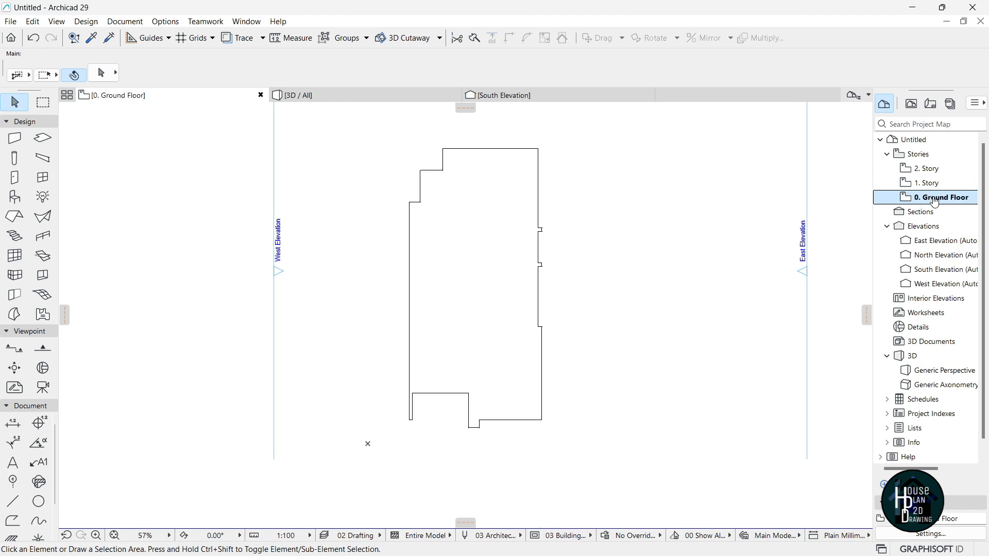
{"action": "scroll", "coordinate": [560, 280], "scroll_direction": "down", "scroll_amount": 2}
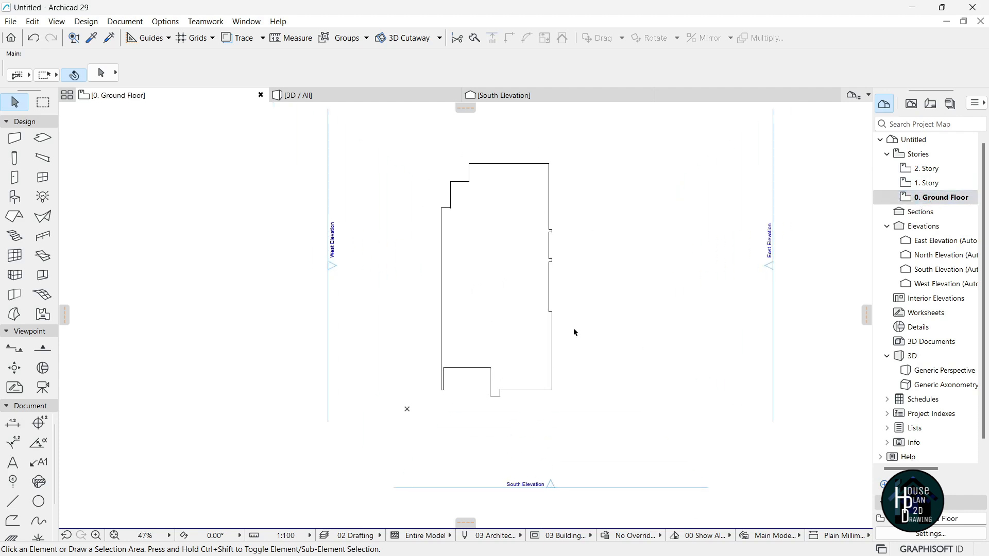
{"action": "double_click", "coordinate": [946, 187]}
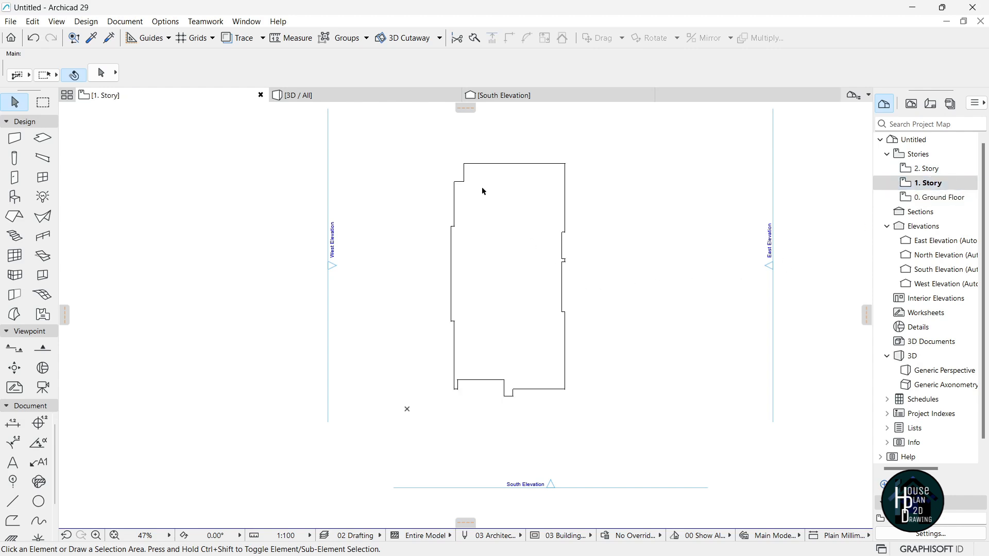
{"action": "right_click", "coordinate": [941, 202]}
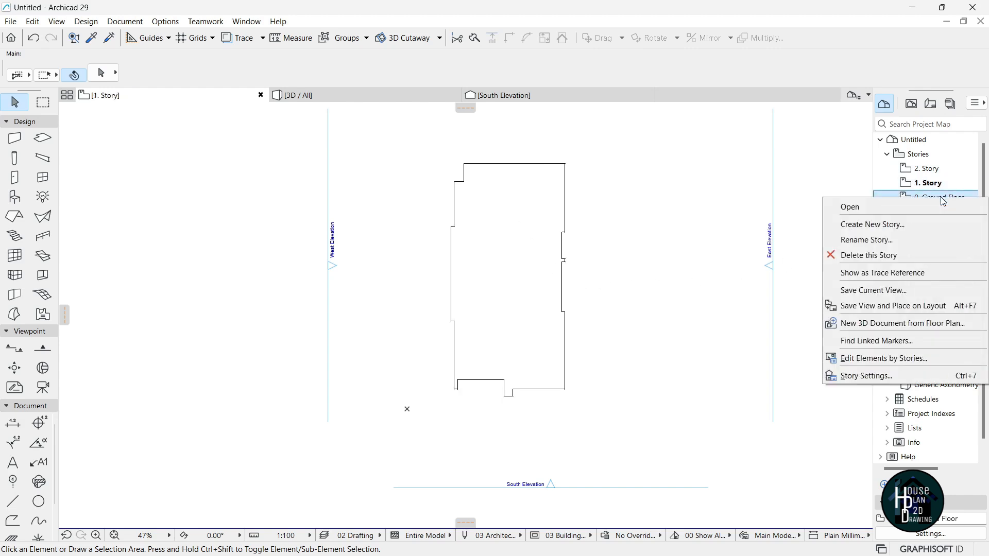
{"action": "left_click", "coordinate": [896, 273]}
Move all 24 first-storey outline lines so their corner lands on the traced ground-floor corner.
{"action": "left_click_drag", "start_coordinate": [466, 164], "coordinate": [615, 415]}
{"action": "key", "text": "ctrl+d"}
{"action": "scroll", "coordinate": [455, 391], "scroll_direction": "up", "scroll_amount": 8}
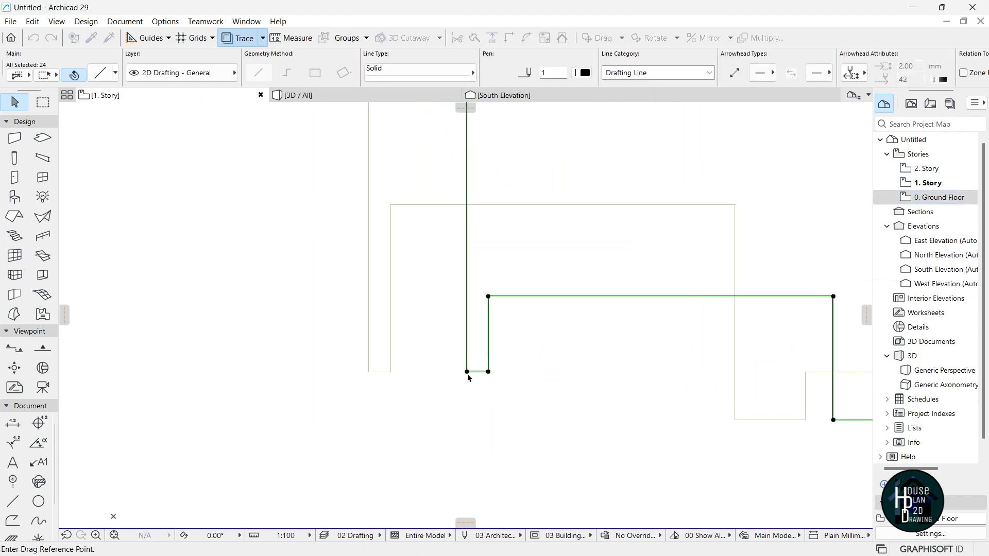
{"action": "left_click", "coordinate": [466, 371]}
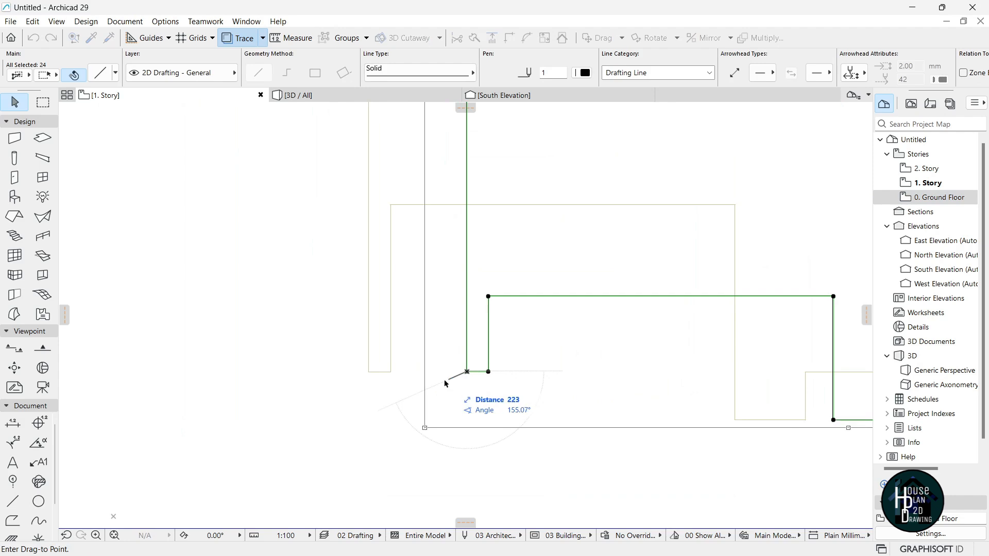
{"action": "left_click", "coordinate": [371, 371]}
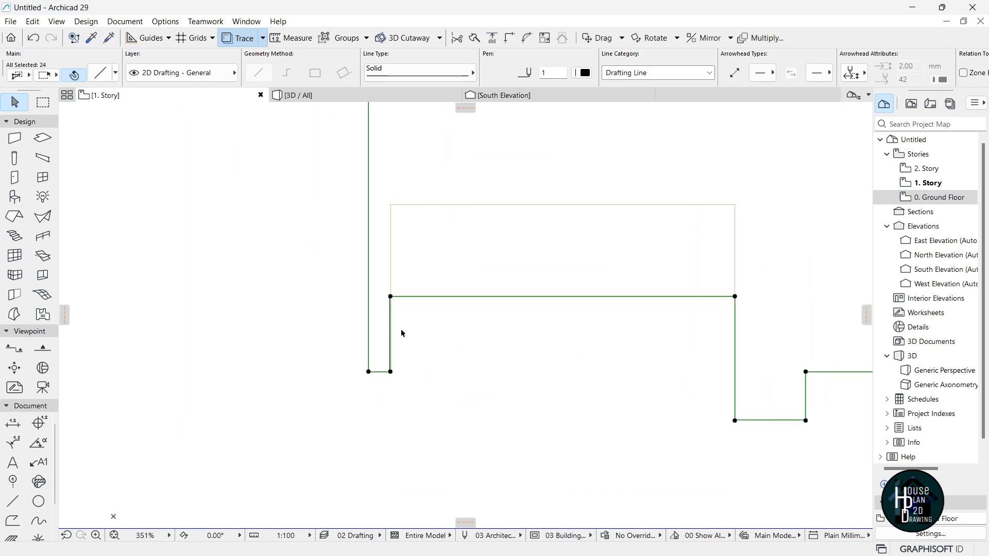
{"action": "scroll", "coordinate": [381, 326], "scroll_direction": "up", "scroll_amount": 4}
{"action": "scroll", "coordinate": [438, 376], "scroll_direction": "down", "scroll_amount": 8}
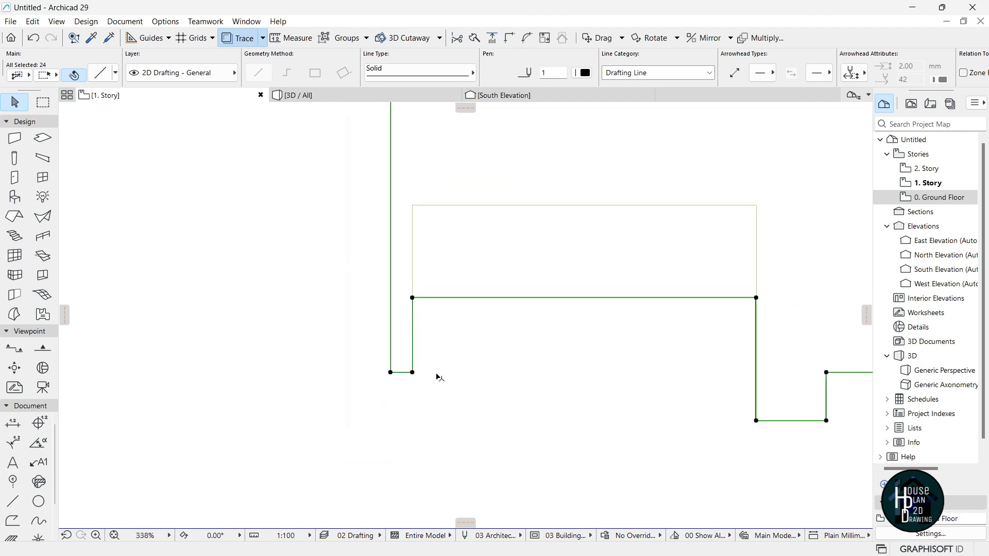
{"action": "scroll", "coordinate": [450, 390], "scroll_direction": "down", "scroll_amount": 3}
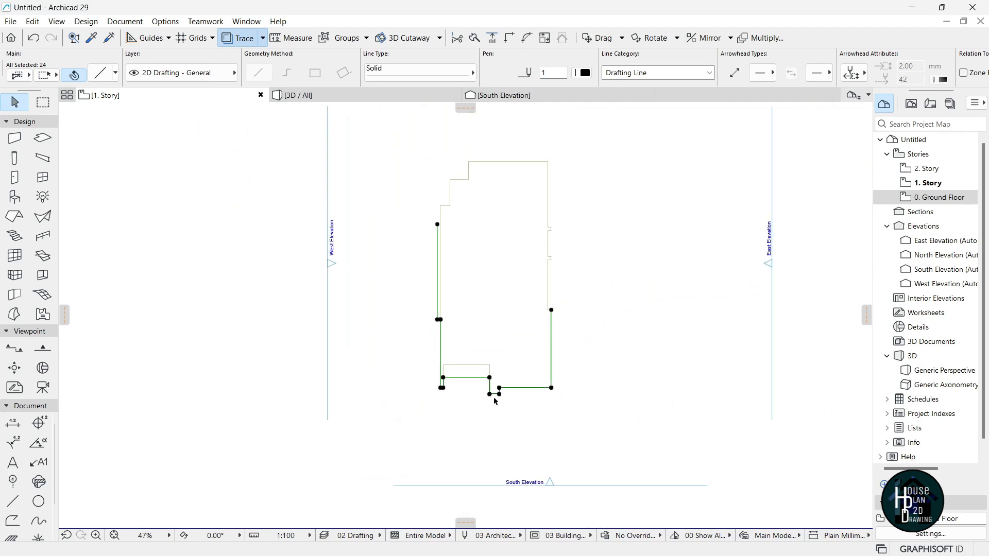
{"action": "scroll", "coordinate": [515, 185], "scroll_direction": "up", "scroll_amount": 1}
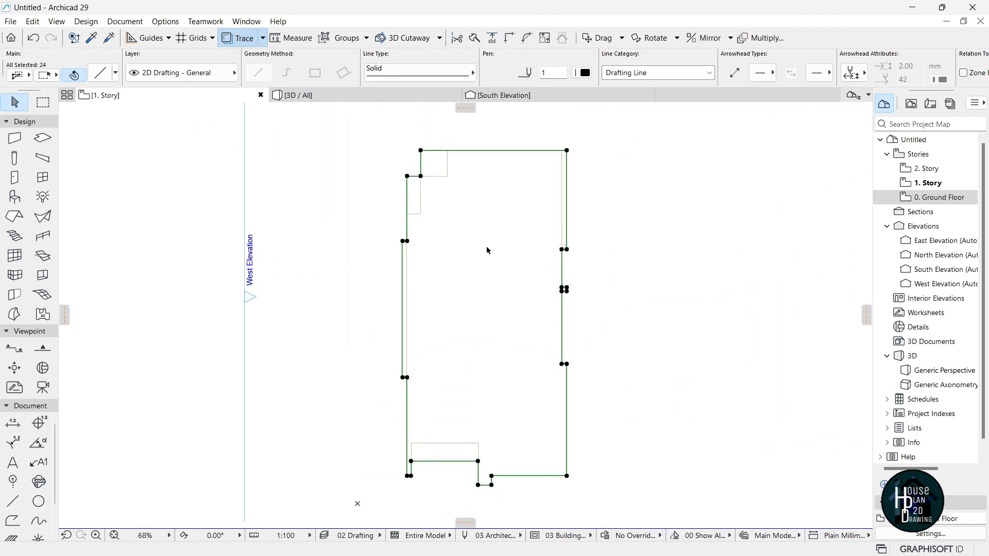
{"action": "left_click", "coordinate": [472, 257]}
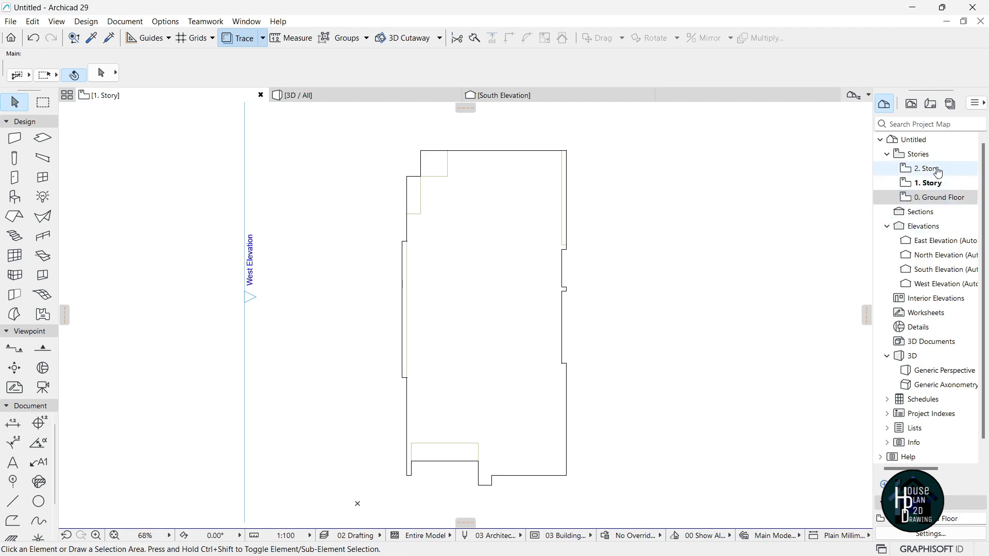
On the 2. Story plan, show 1. Story as the trace reference.
{"action": "double_click", "coordinate": [927, 169]}
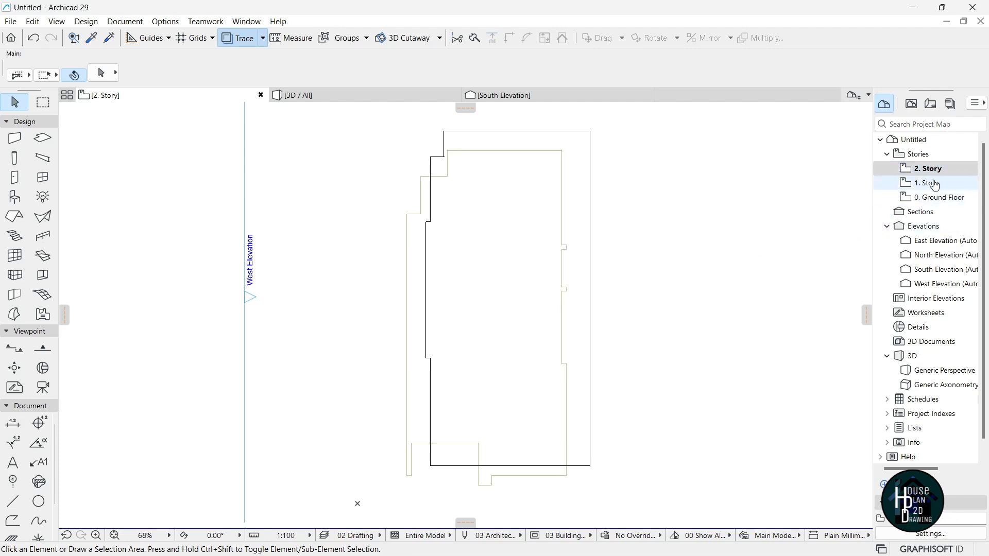
{"action": "right_click", "coordinate": [929, 182]}
{"action": "left_click", "coordinate": [884, 256]}
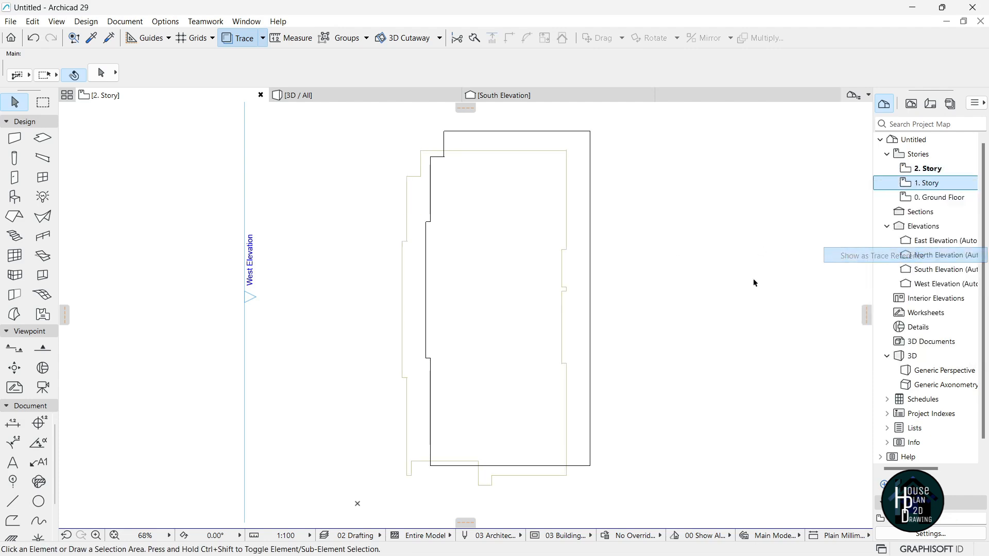
{"action": "scroll", "coordinate": [462, 185], "scroll_direction": "down", "scroll_amount": 1}
{"action": "scroll", "coordinate": [463, 185], "scroll_direction": "down", "scroll_amount": 2}
Move the ten second-storey outline lines onto the traced first-storey corner, then deselect them.
{"action": "mouse_move", "coordinate": [418, 130]}
{"action": "left_mouse_down"}
{"action": "mouse_move", "coordinate": [616, 326]}
{"action": "mouse_move", "coordinate": [621, 412]}
{"action": "left_mouse_up"}
{"action": "key", "text": "ctrl+d"}
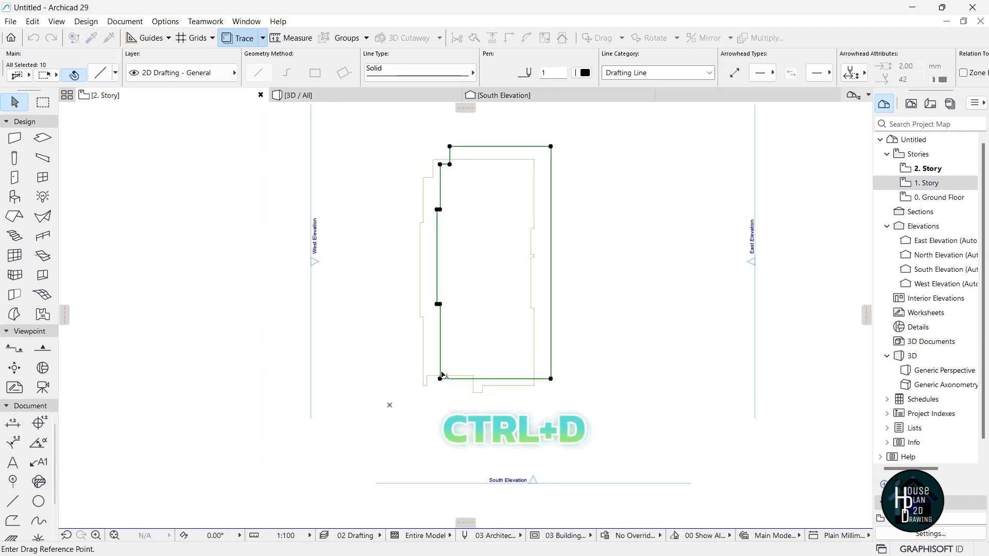
{"action": "scroll", "coordinate": [443, 375], "scroll_direction": "up", "scroll_amount": 3}
{"action": "scroll", "coordinate": [454, 434], "scroll_direction": "down", "scroll_amount": 3}
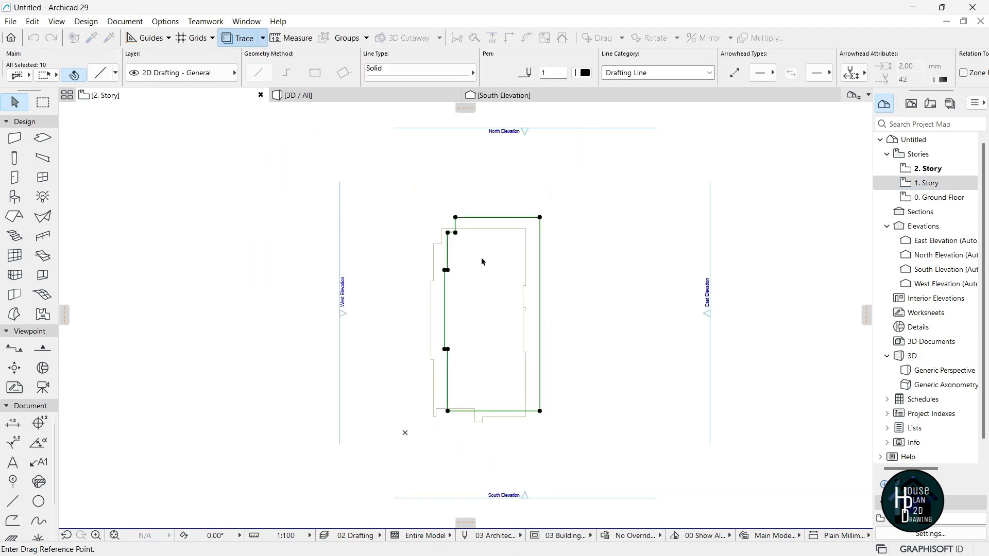
{"action": "scroll", "coordinate": [510, 268], "scroll_direction": "up", "scroll_amount": 5}
{"action": "left_click", "coordinate": [612, 204]}
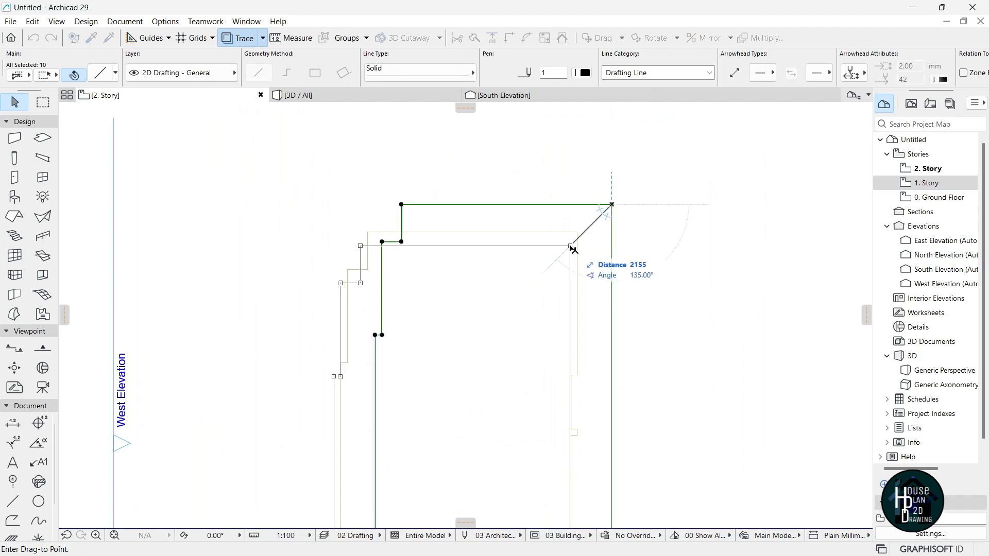
{"action": "left_click", "coordinate": [577, 233]}
{"action": "scroll", "coordinate": [541, 224], "scroll_direction": "down", "scroll_amount": 5}
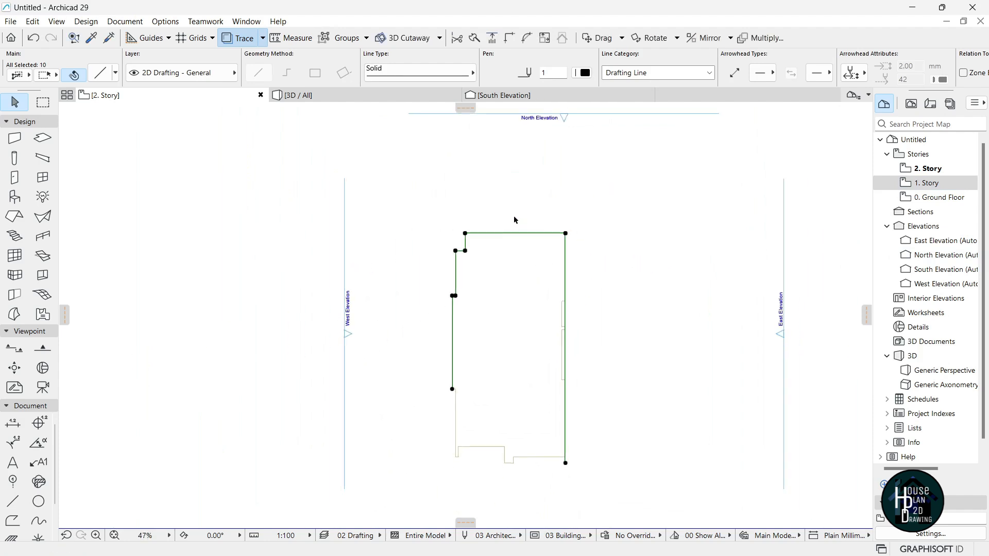
{"action": "key", "text": "Escape"}
{"action": "scroll", "coordinate": [526, 329], "scroll_direction": "up", "scroll_amount": 3}
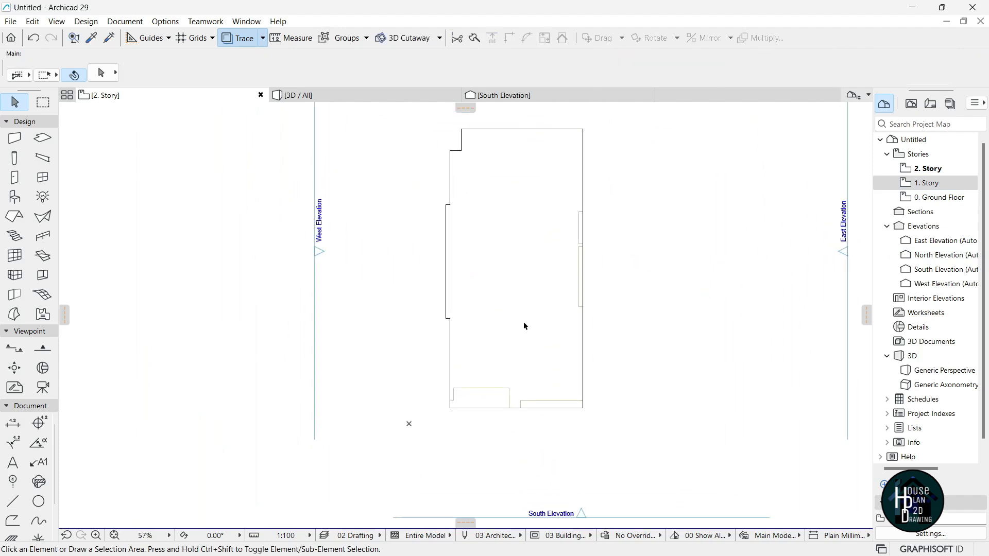
Open the 0. Ground Floor plan with the trace reference switched off.
{"action": "left_click", "coordinate": [949, 199]}
{"action": "scroll", "coordinate": [507, 185], "scroll_direction": "up", "scroll_amount": 3}
{"action": "scroll", "coordinate": [454, 191], "scroll_direction": "down", "scroll_amount": 3}
{"action": "left_click", "coordinate": [240, 40]}
{"action": "scroll", "coordinate": [487, 274], "scroll_direction": "up", "scroll_amount": 1}
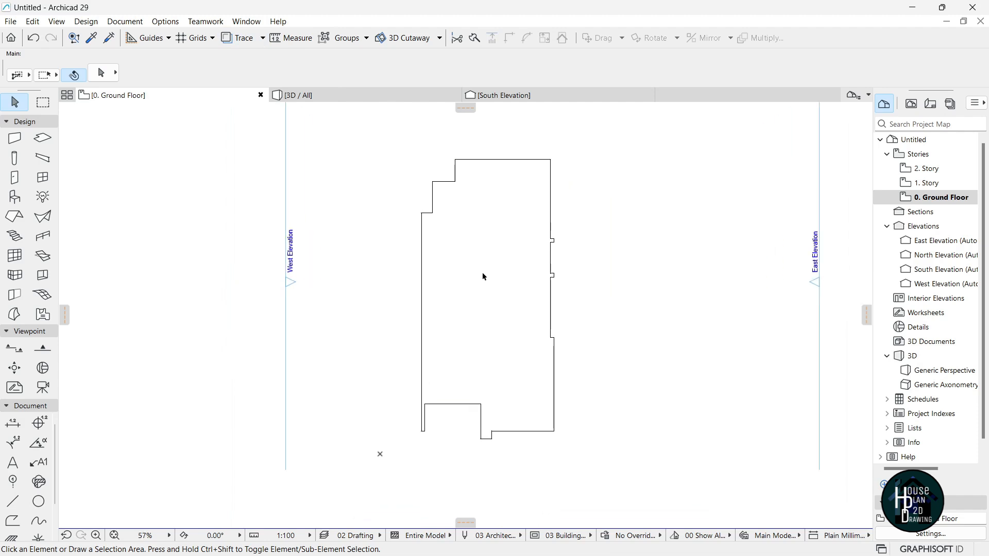
In Story Settings, set every story's height to 4200 mm, putting story 2 at 8400.
{"action": "right_click", "coordinate": [929, 201]}
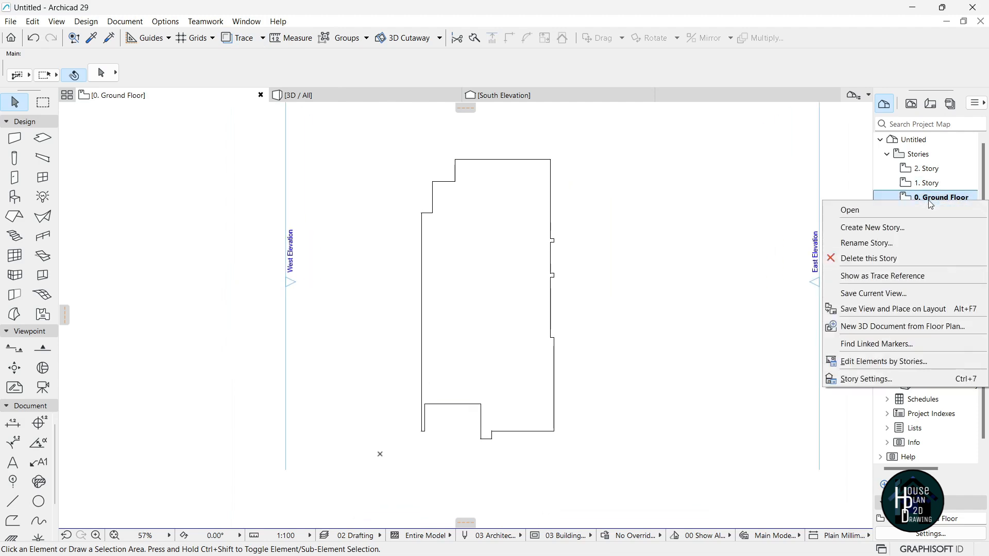
{"action": "left_click", "coordinate": [867, 379]}
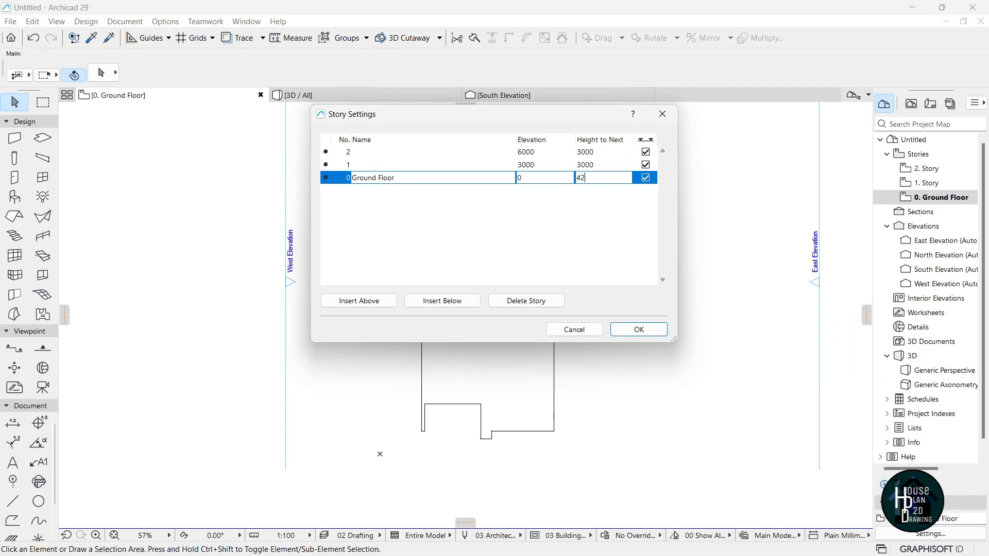
{"action": "left_click", "coordinate": [592, 167]}
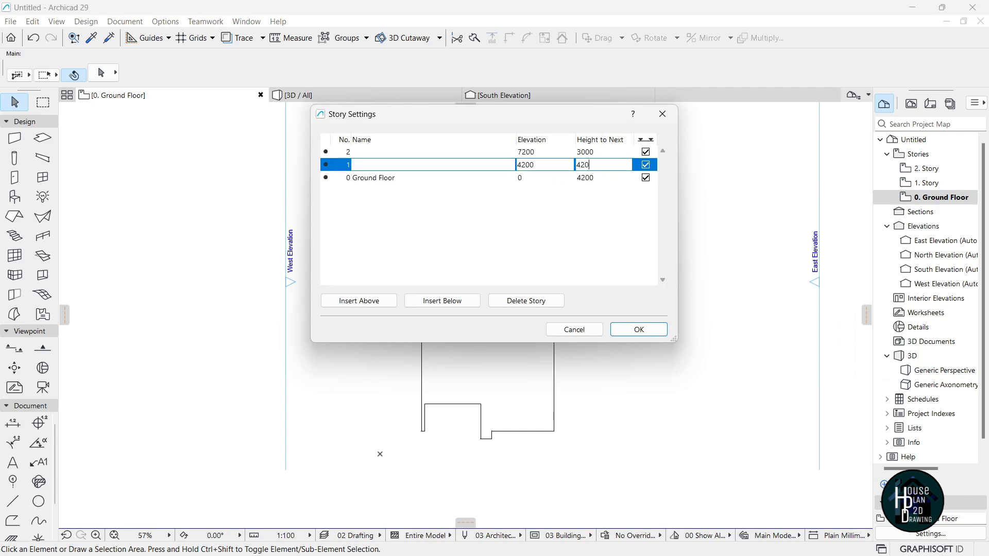
{"action": "left_click", "coordinate": [599, 152]}
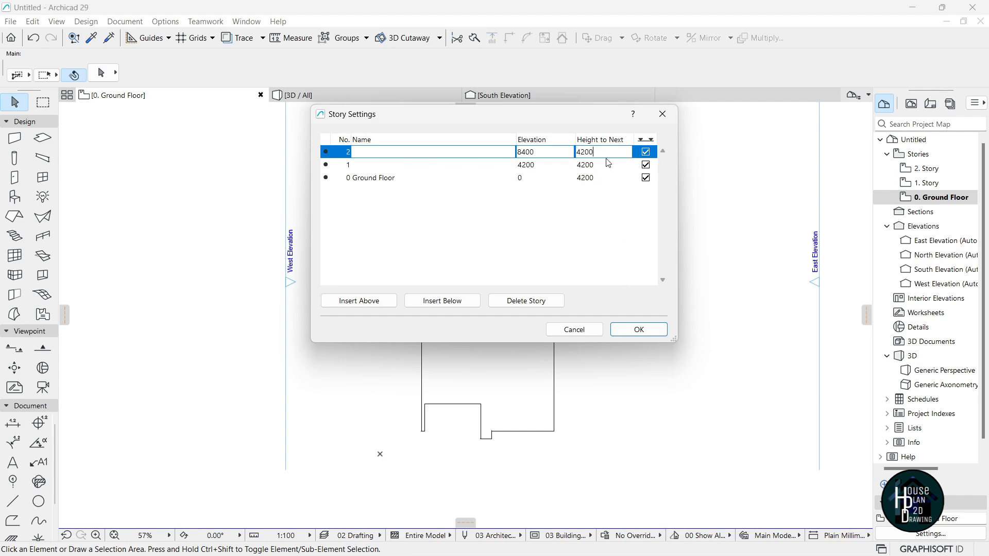
{"action": "left_click", "coordinate": [643, 334]}
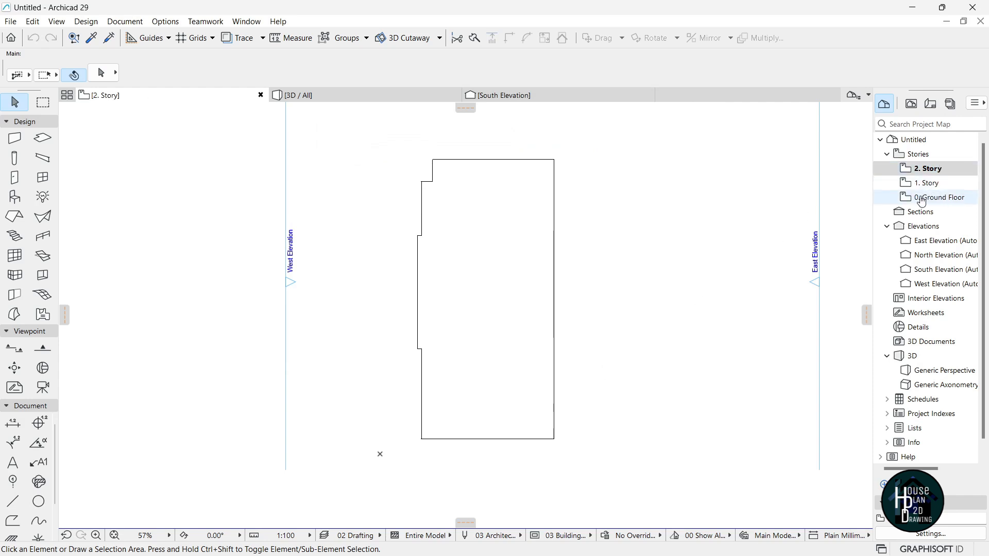
On the 0. Ground Floor plan, start a wall at the lower-left outline corner.
{"action": "left_click", "coordinate": [939, 198]}
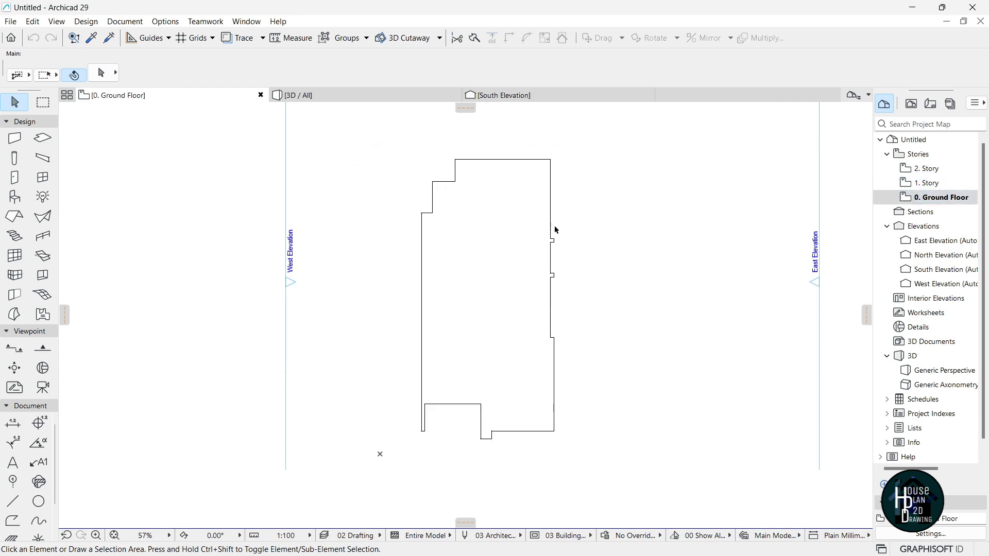
{"action": "scroll", "coordinate": [518, 289], "scroll_direction": "up", "scroll_amount": 2}
{"action": "scroll", "coordinate": [520, 252], "scroll_direction": "down", "scroll_amount": 3}
{"action": "scroll", "coordinate": [510, 264], "scroll_direction": "up", "scroll_amount": 3}
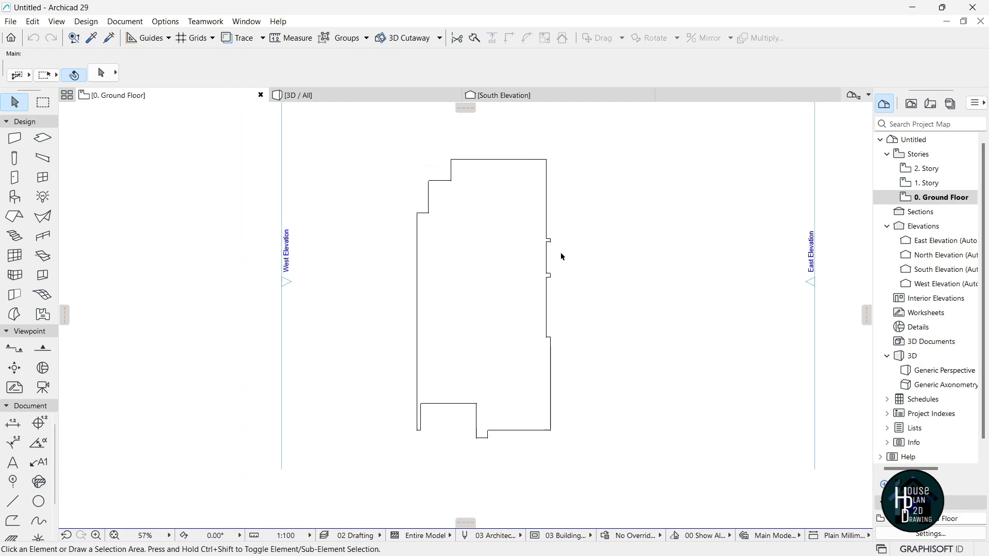
{"action": "left_click", "coordinate": [14, 139]}
{"action": "scroll", "coordinate": [407, 464], "scroll_direction": "up", "scroll_amount": 5}
{"action": "scroll", "coordinate": [378, 470], "scroll_direction": "up", "scroll_amount": 2}
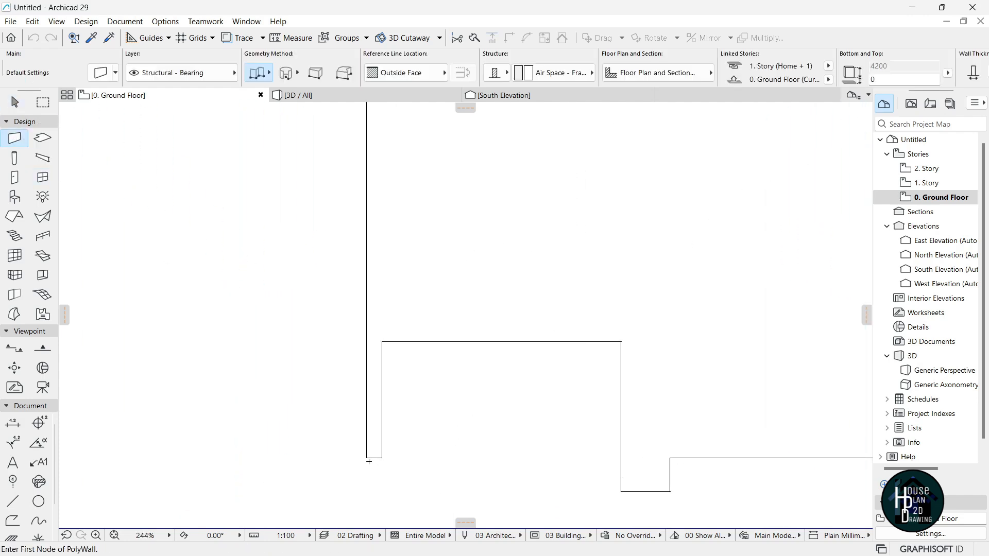
{"action": "left_click", "coordinate": [367, 455]}
Set the wall reference line to the inside face and use the Polywall geometry method.
{"action": "scroll", "coordinate": [406, 387], "scroll_direction": "down", "scroll_amount": 2}
{"action": "scroll", "coordinate": [362, 346], "scroll_direction": "up", "scroll_amount": 2}
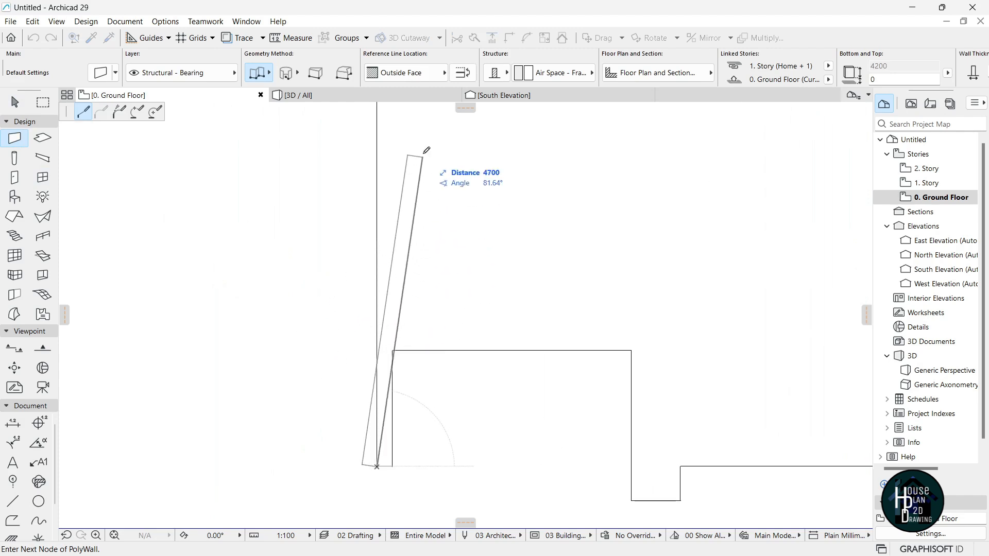
{"action": "left_click", "coordinate": [408, 75]}
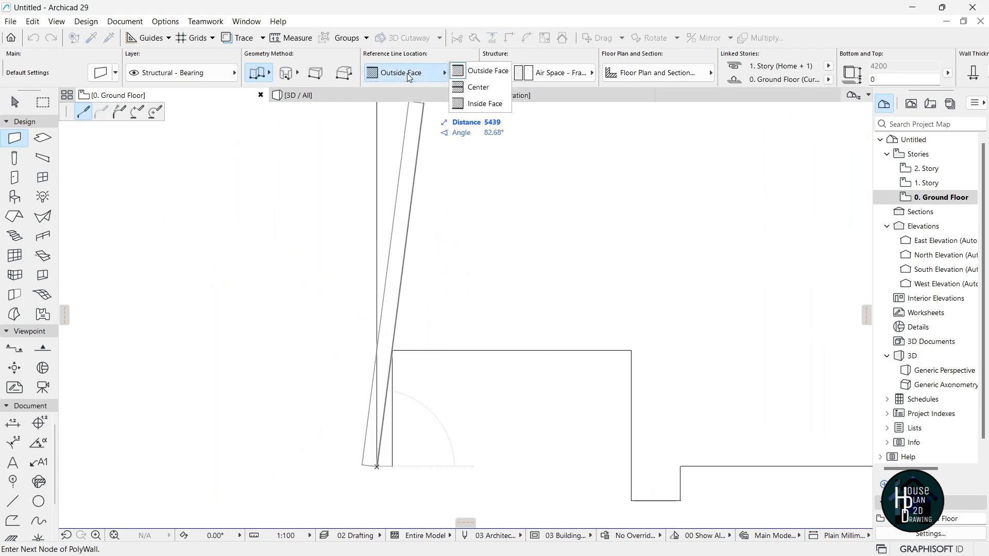
{"action": "left_click", "coordinate": [483, 104]}
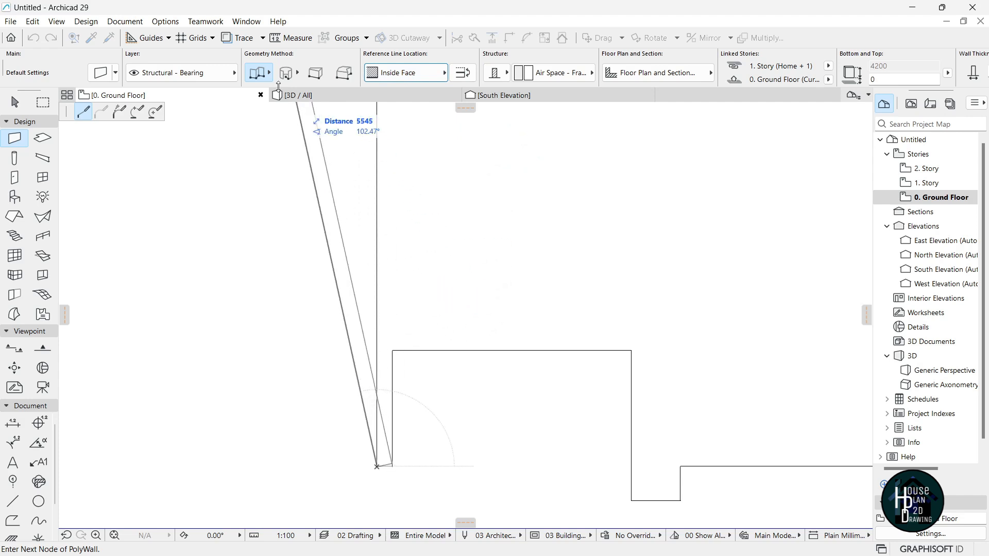
{"action": "left_click", "coordinate": [260, 76]}
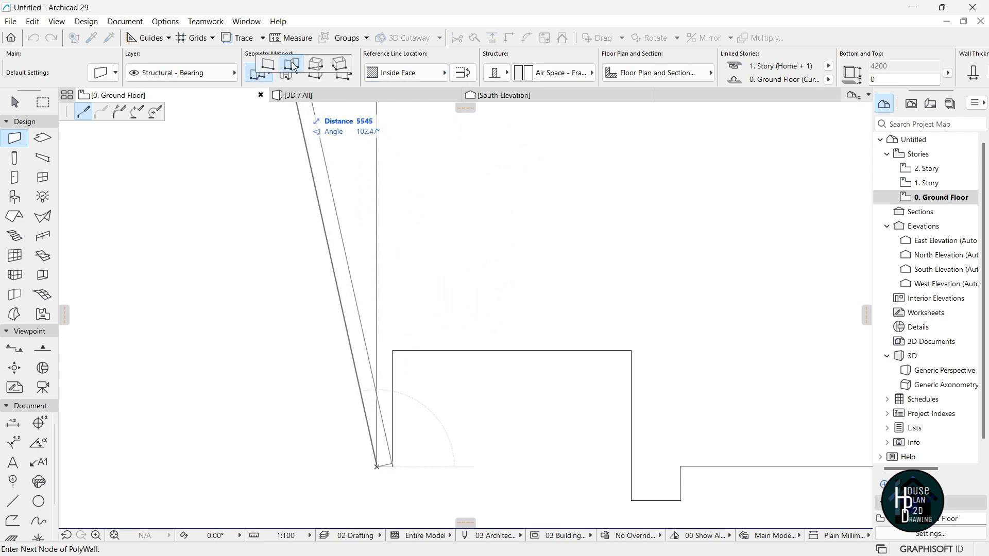
{"action": "left_click", "coordinate": [290, 67]}
Trace the polywall up the stepped left side and across the top to the upper-right corner.
{"action": "scroll", "coordinate": [422, 235], "scroll_direction": "down", "scroll_amount": 5}
{"action": "scroll", "coordinate": [400, 259], "scroll_direction": "up", "scroll_amount": 8}
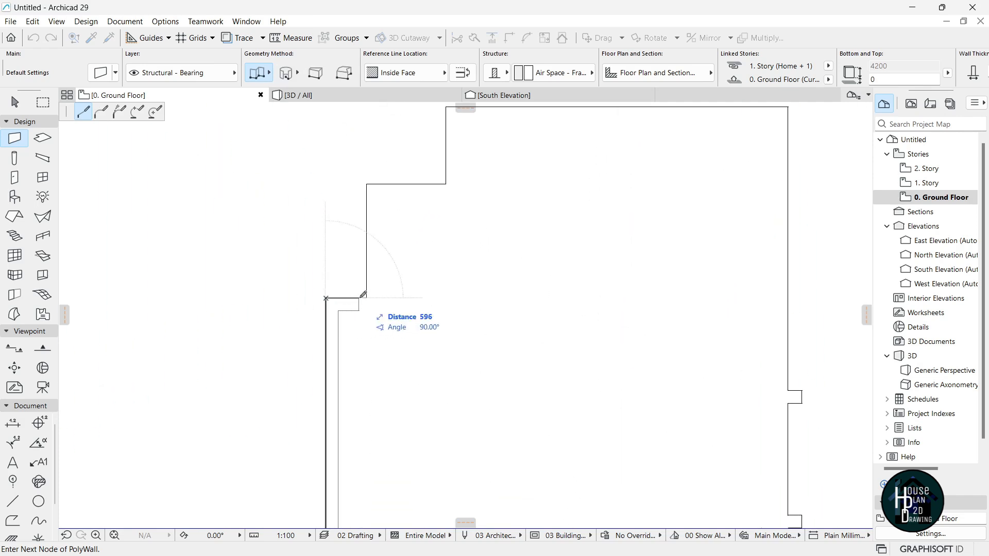
{"action": "left_click", "coordinate": [367, 298]}
{"action": "left_click", "coordinate": [366, 184]}
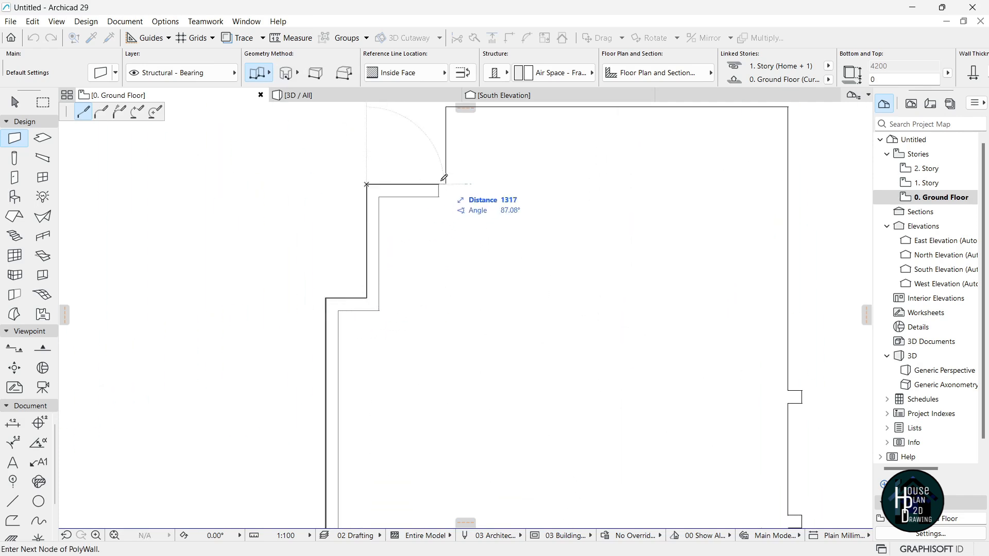
{"action": "left_click", "coordinate": [447, 184]}
{"action": "scroll", "coordinate": [402, 252], "scroll_direction": "down", "scroll_amount": 4}
{"action": "scroll", "coordinate": [418, 202], "scroll_direction": "up", "scroll_amount": 3}
{"action": "left_click", "coordinate": [424, 174]}
{"action": "scroll", "coordinate": [446, 175], "scroll_direction": "down", "scroll_amount": 3}
{"action": "scroll", "coordinate": [610, 182], "scroll_direction": "up", "scroll_amount": 3}
{"action": "left_click", "coordinate": [614, 175]}
{"action": "scroll", "coordinate": [577, 147], "scroll_direction": "down", "scroll_amount": 4}
{"action": "scroll", "coordinate": [587, 251], "scroll_direction": "up", "scroll_amount": 4}
{"action": "scroll", "coordinate": [579, 202], "scroll_direction": "down", "scroll_amount": 3}
{"action": "scroll", "coordinate": [582, 309], "scroll_direction": "up", "scroll_amount": 2}
{"action": "scroll", "coordinate": [590, 340], "scroll_direction": "up", "scroll_amount": 2}
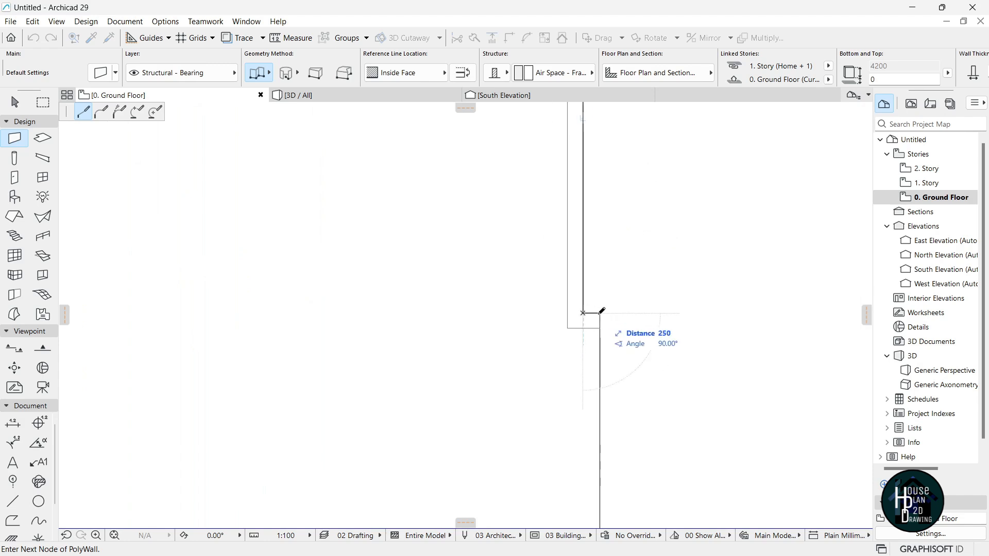
{"action": "scroll", "coordinate": [592, 466], "scroll_direction": "down", "scroll_amount": 3}
{"action": "scroll", "coordinate": [636, 406], "scroll_direction": "up", "scroll_amount": 3}
Continue along the right and bottom edges and close the polywall on its start node.
{"action": "left_click", "coordinate": [628, 383]}
{"action": "left_click", "coordinate": [360, 385]}
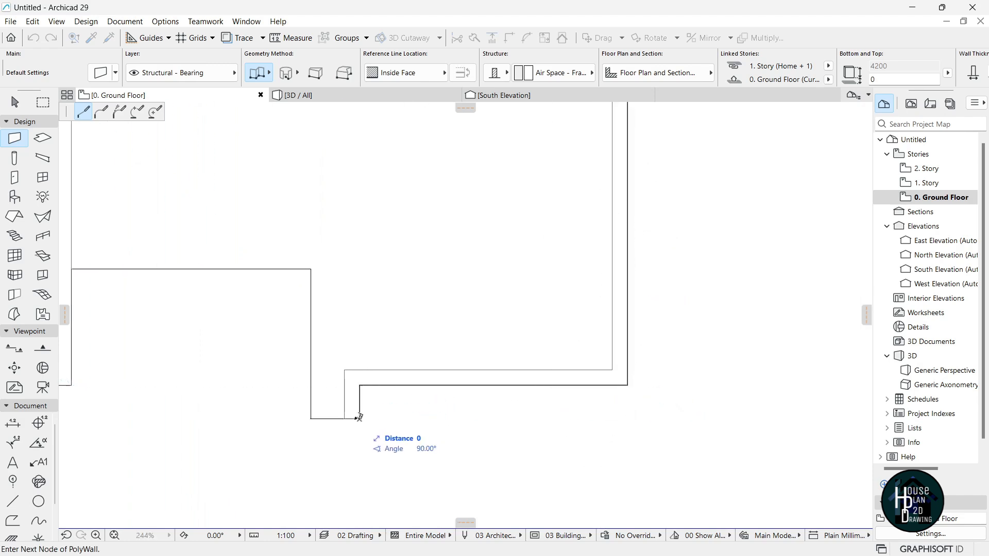
{"action": "left_click", "coordinate": [311, 419]}
{"action": "scroll", "coordinate": [405, 294], "scroll_direction": "down", "scroll_amount": 3}
{"action": "scroll", "coordinate": [309, 307], "scroll_direction": "up", "scroll_amount": 4}
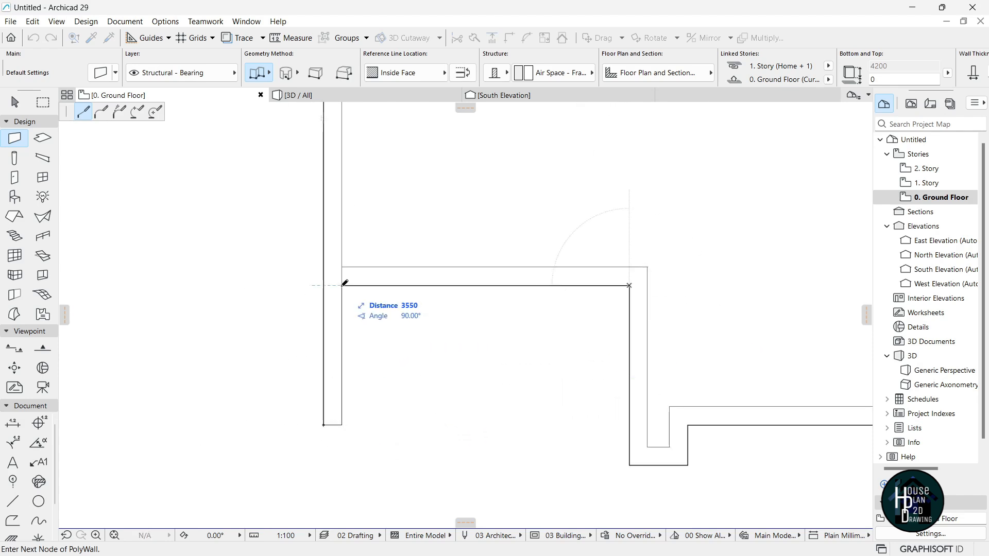
{"action": "left_click", "coordinate": [343, 285]}
{"action": "scroll", "coordinate": [360, 288], "scroll_direction": "down", "scroll_amount": 5}
{"action": "scroll", "coordinate": [450, 263], "scroll_direction": "up", "scroll_amount": 10}
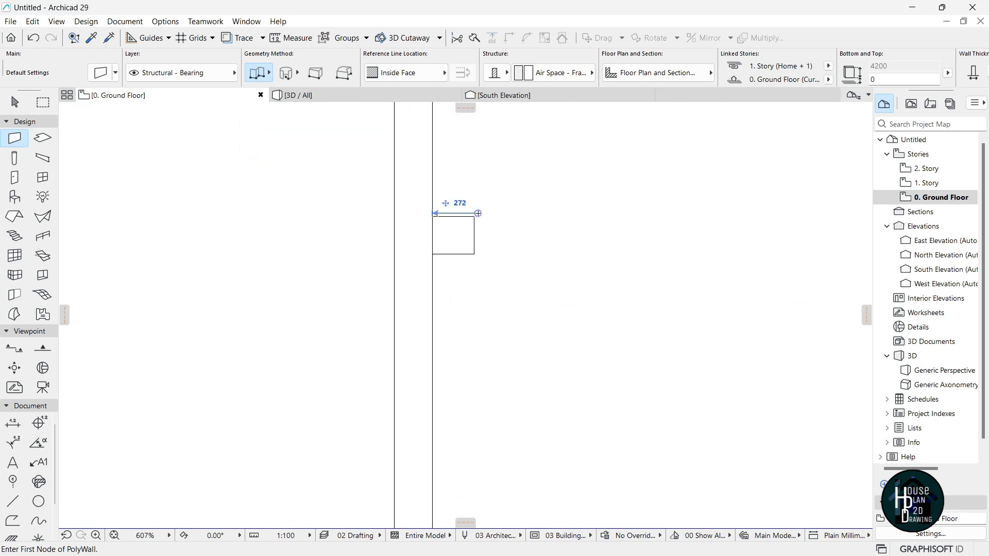
Draw short walls around the two column boxes on the right.
{"action": "left_click", "coordinate": [475, 217]}
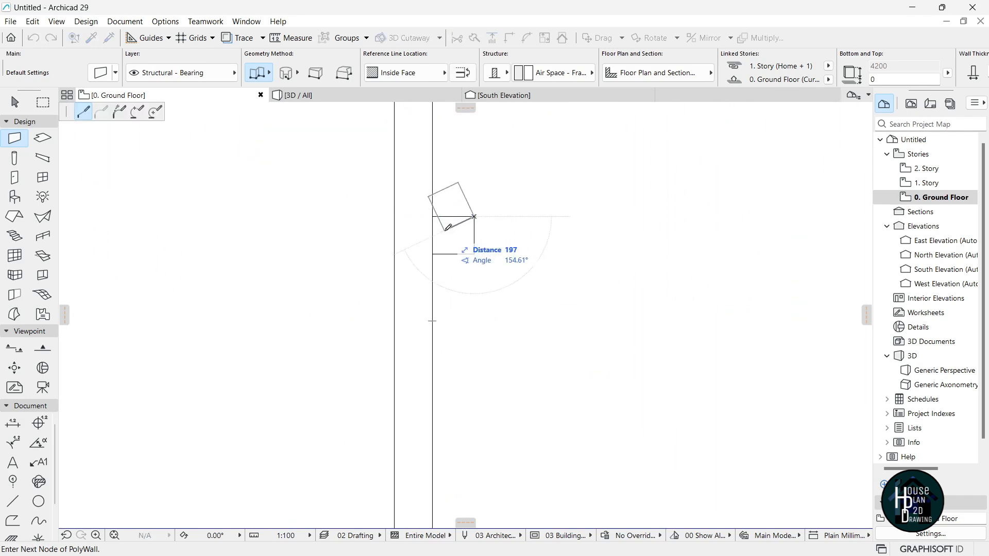
{"action": "key", "text": "Escape"}
{"action": "left_click", "coordinate": [474, 254]}
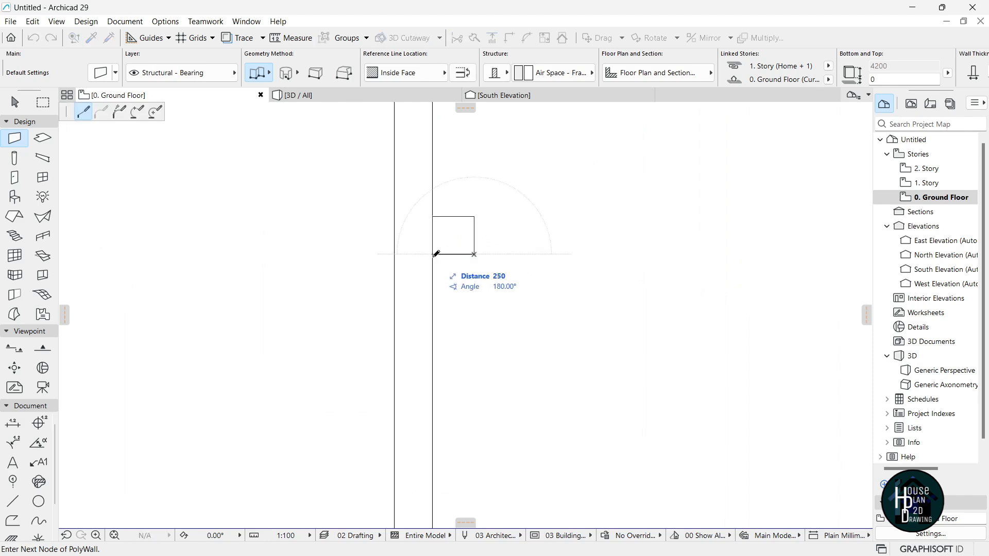
{"action": "double_click", "coordinate": [433, 256]}
{"action": "scroll", "coordinate": [462, 208], "scroll_direction": "down", "scroll_amount": 5}
{"action": "scroll", "coordinate": [468, 341], "scroll_direction": "up", "scroll_amount": 5}
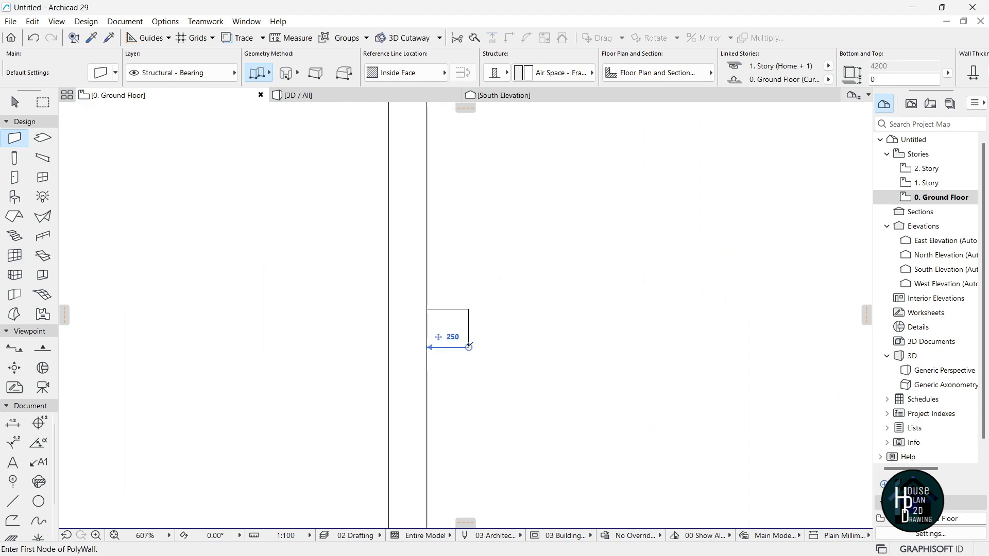
{"action": "left_click", "coordinate": [468, 343]}
{"action": "double_click", "coordinate": [427, 347]}
{"action": "scroll", "coordinate": [492, 253], "scroll_direction": "down", "scroll_amount": 6}
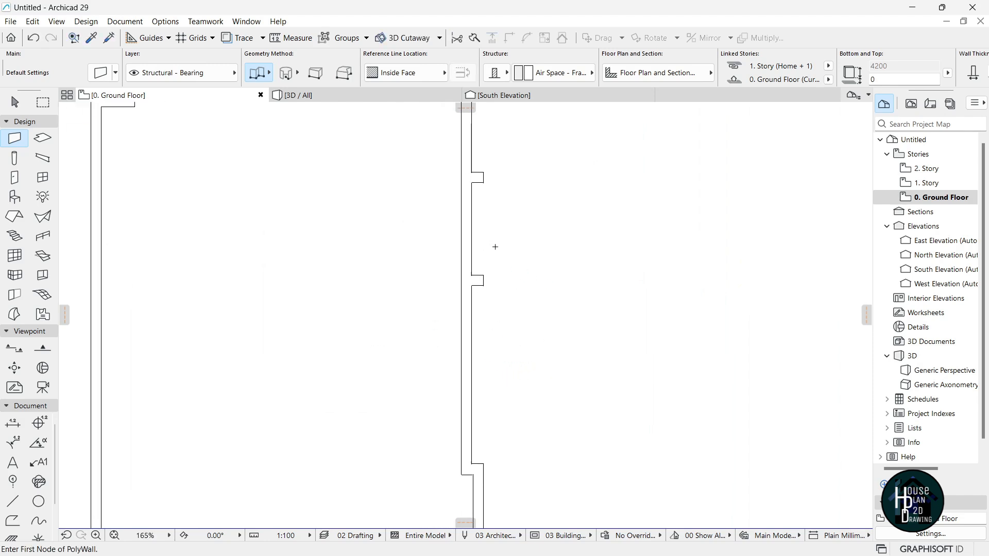
{"action": "key", "text": "Escape"}
{"action": "scroll", "coordinate": [322, 444], "scroll_direction": "up", "scroll_amount": 1}
{"action": "scroll", "coordinate": [312, 453], "scroll_direction": "up", "scroll_amount": 3}
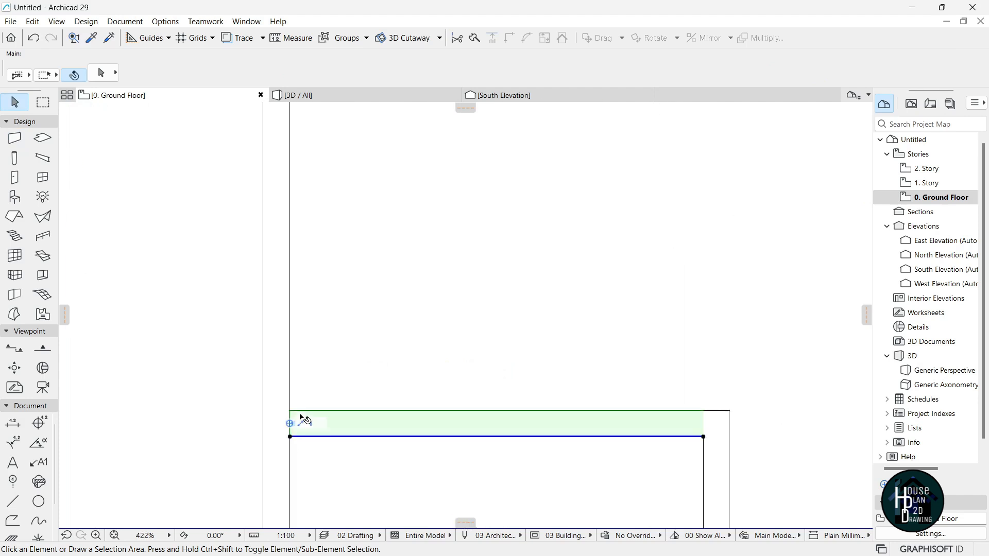
Extend the bottom wall's end to the outer left corner, then go to 1. Story.
{"action": "left_click", "coordinate": [289, 433]}
{"action": "left_click", "coordinate": [291, 435]}
{"action": "left_click", "coordinate": [264, 436]}
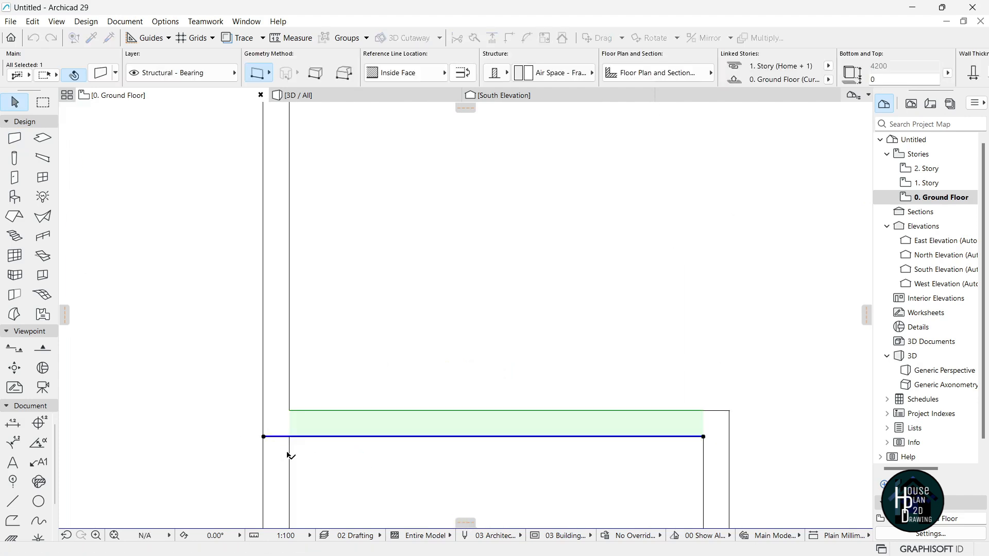
{"action": "key", "text": "Escape"}
{"action": "scroll", "coordinate": [377, 356], "scroll_direction": "down", "scroll_amount": 10}
{"action": "scroll", "coordinate": [437, 280], "scroll_direction": "up", "scroll_amount": 1}
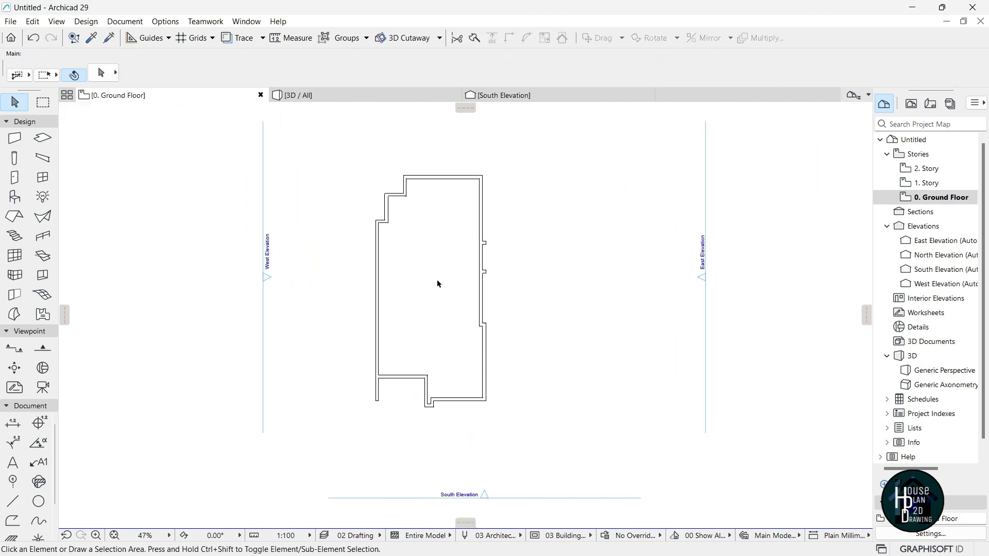
{"action": "left_click", "coordinate": [944, 184]}
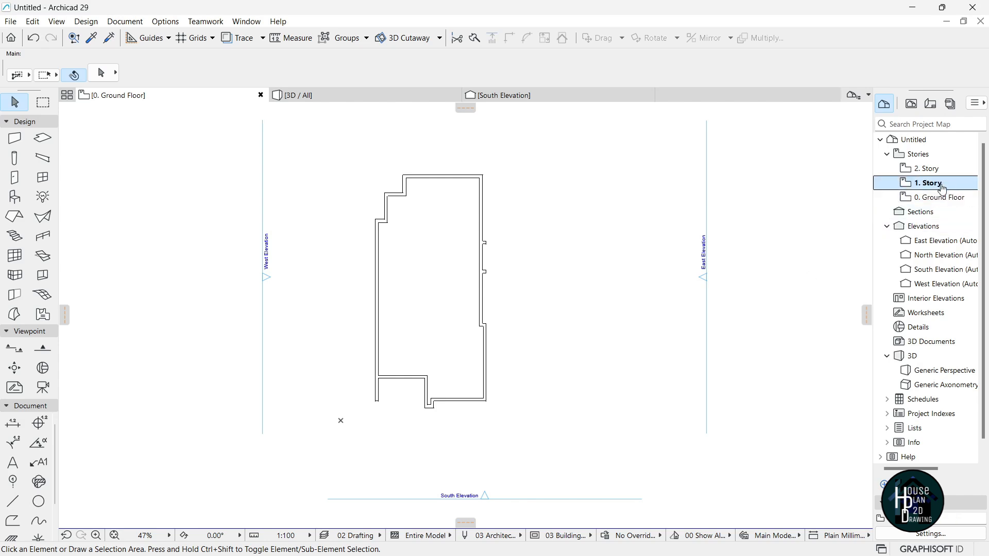
Start the first-storey polywall at the lower-left corner and trace the stepped left side to the top-right.
{"action": "left_click", "coordinate": [13, 142]}
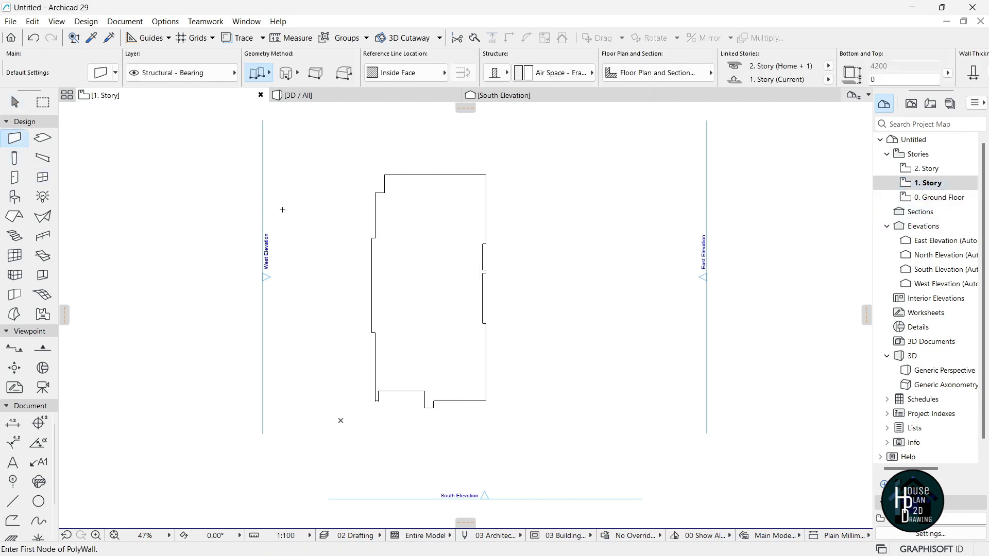
{"action": "scroll", "coordinate": [385, 339], "scroll_direction": "up", "scroll_amount": 5}
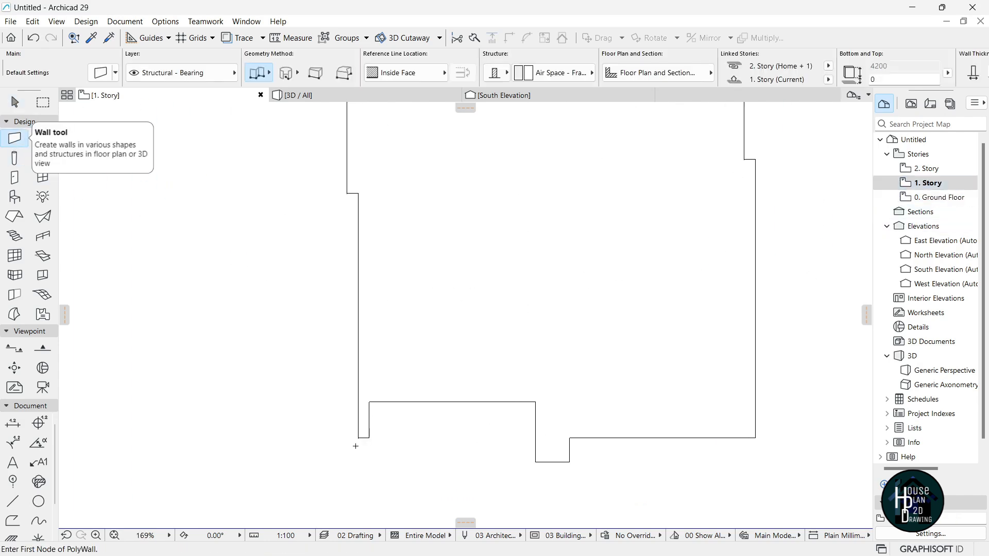
{"action": "left_click", "coordinate": [361, 437]}
{"action": "scroll", "coordinate": [358, 252], "scroll_direction": "up", "scroll_amount": 3}
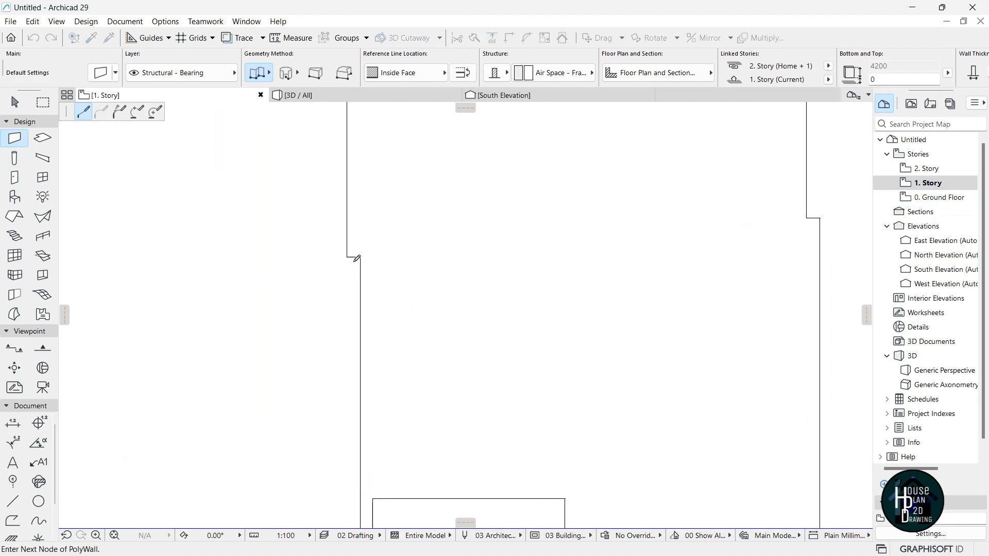
{"action": "scroll", "coordinate": [349, 255], "scroll_direction": "down", "scroll_amount": 3}
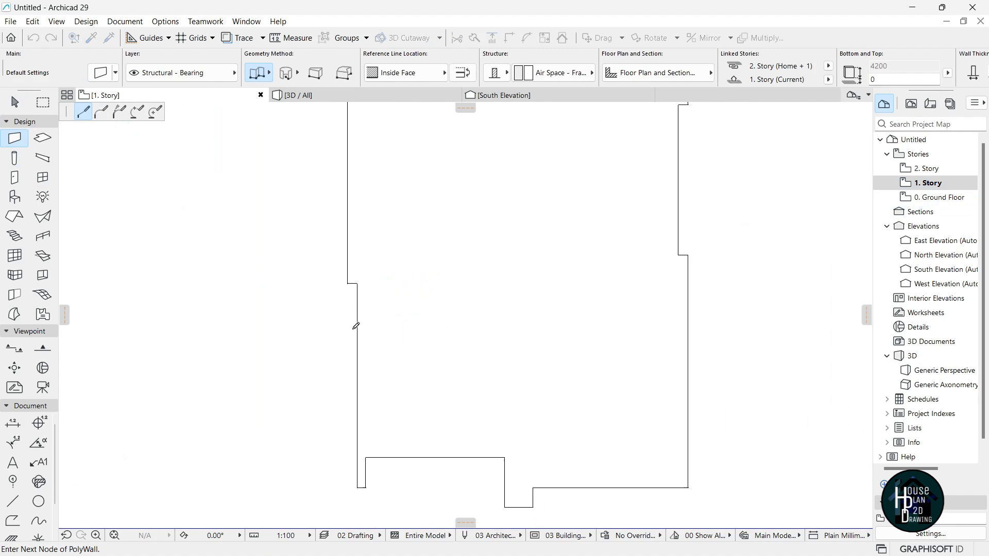
{"action": "scroll", "coordinate": [381, 194], "scroll_direction": "up", "scroll_amount": 3}
{"action": "left_click", "coordinate": [342, 305]}
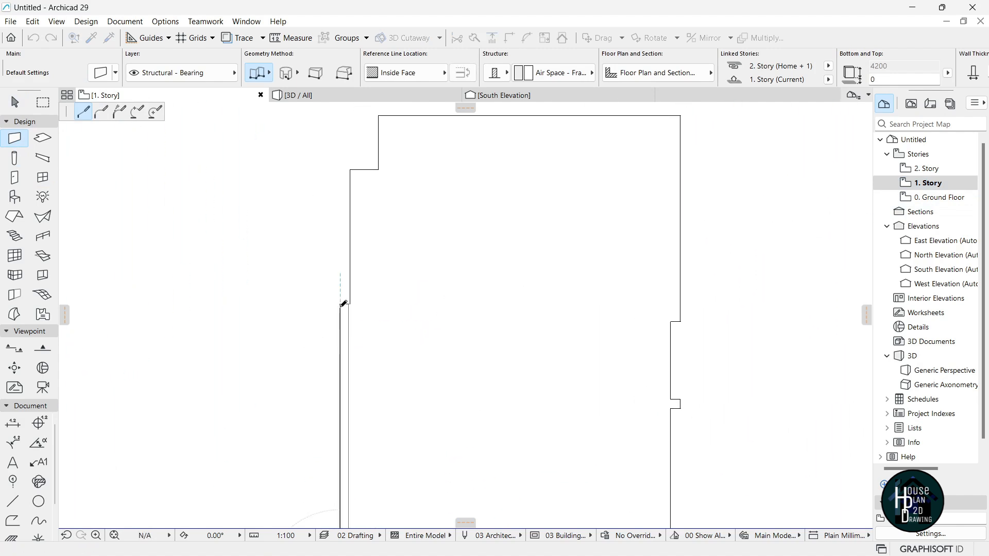
{"action": "left_click", "coordinate": [349, 304]}
{"action": "left_click", "coordinate": [378, 169]}
{"action": "left_click", "coordinate": [378, 116]}
{"action": "scroll", "coordinate": [366, 242], "scroll_direction": "down", "scroll_amount": 2}
{"action": "scroll", "coordinate": [504, 185], "scroll_direction": "up", "scroll_amount": 2}
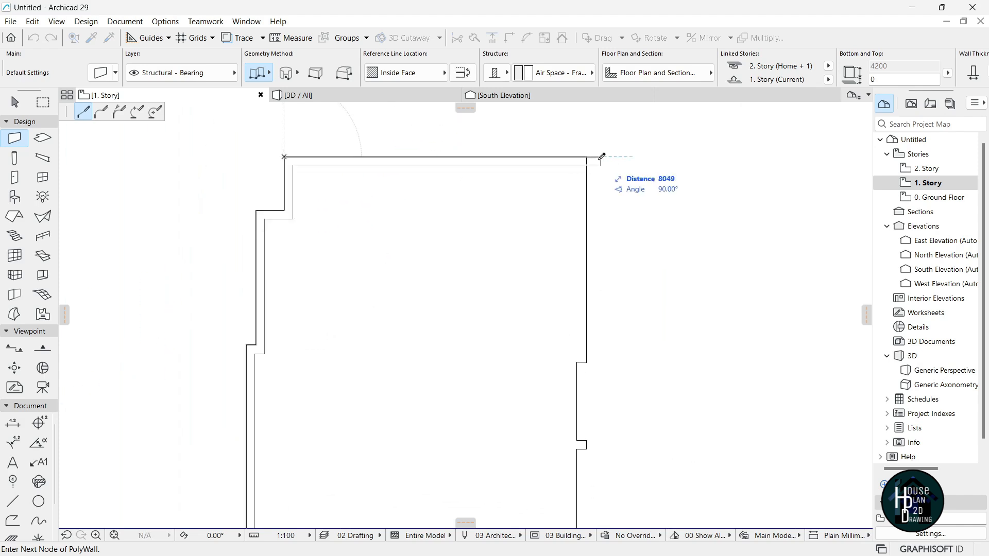
{"action": "left_click", "coordinate": [586, 156]}
{"action": "scroll", "coordinate": [587, 156], "scroll_direction": "down", "scroll_amount": 2}
{"action": "scroll", "coordinate": [591, 205], "scroll_direction": "up", "scroll_amount": 3}
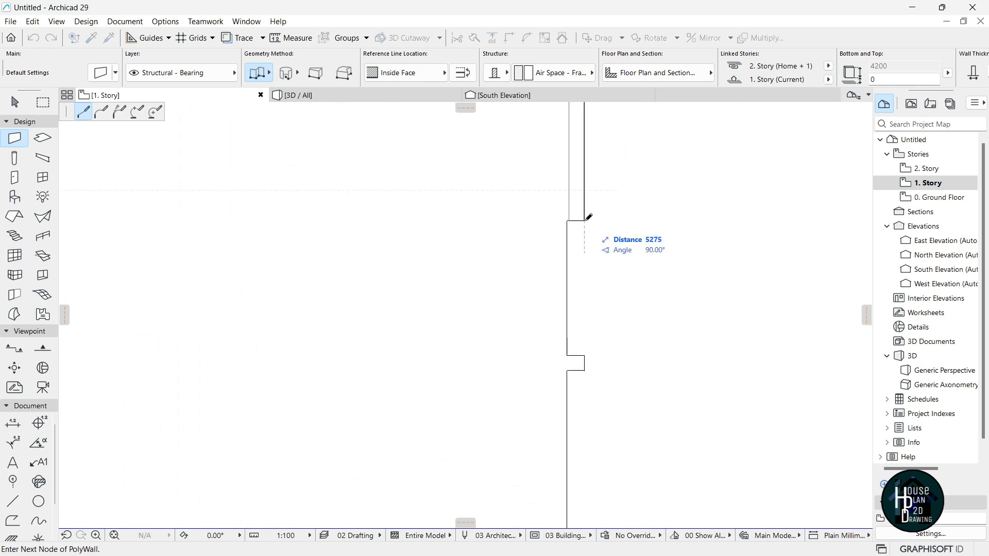
Trace the right-side steps down to the lower-right step, removing one misplaced point.
{"action": "left_click", "coordinate": [567, 220]}
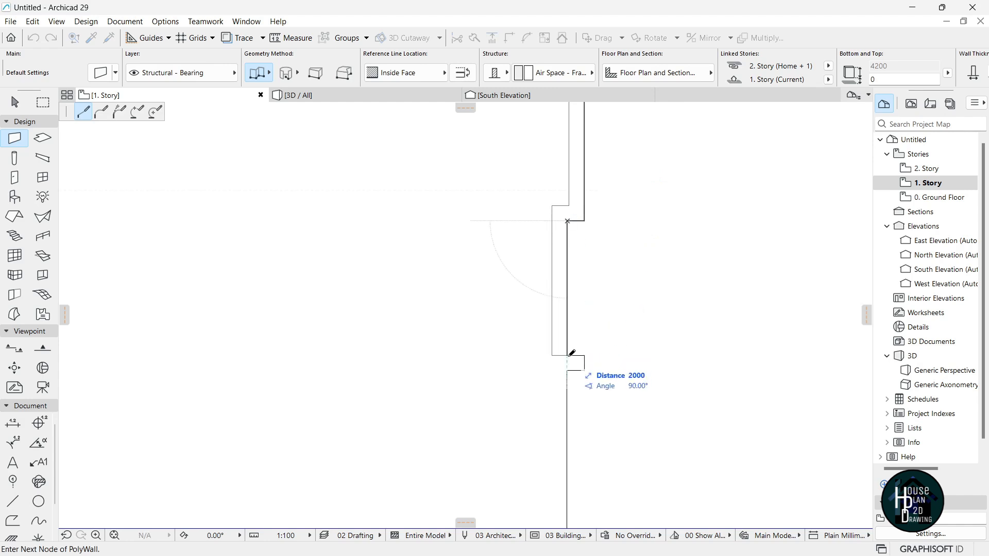
{"action": "scroll", "coordinate": [570, 309], "scroll_direction": "down", "scroll_amount": 3}
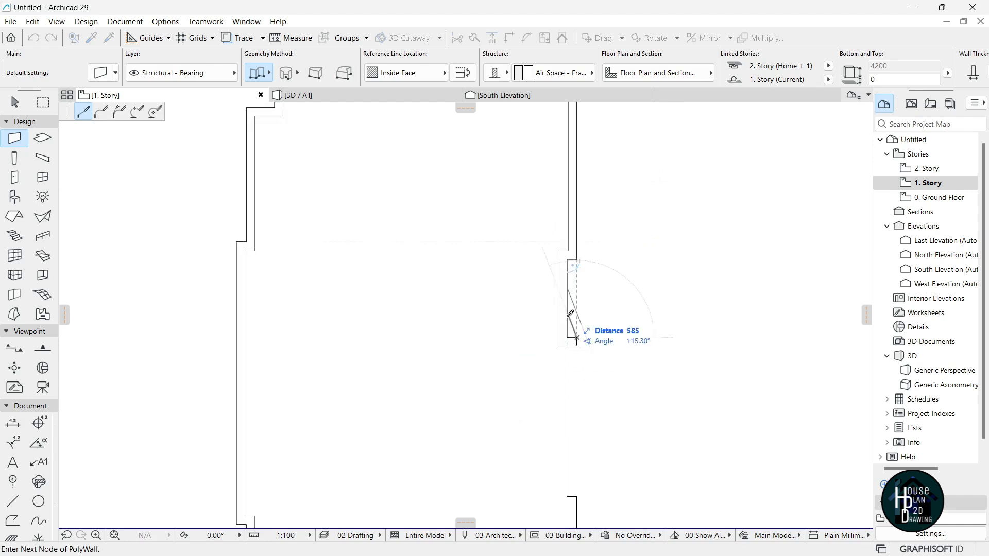
{"action": "scroll", "coordinate": [567, 340], "scroll_direction": "down", "scroll_amount": 2}
{"action": "scroll", "coordinate": [565, 325], "scroll_direction": "up", "scroll_amount": 5}
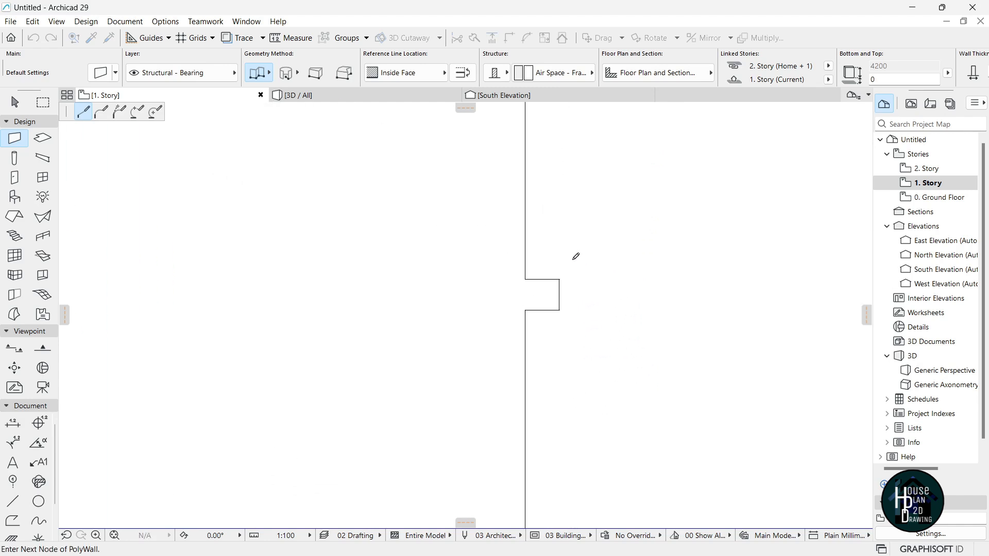
{"action": "left_click", "coordinate": [554, 289]}
{"action": "scroll", "coordinate": [576, 324], "scroll_direction": "down", "scroll_amount": 3}
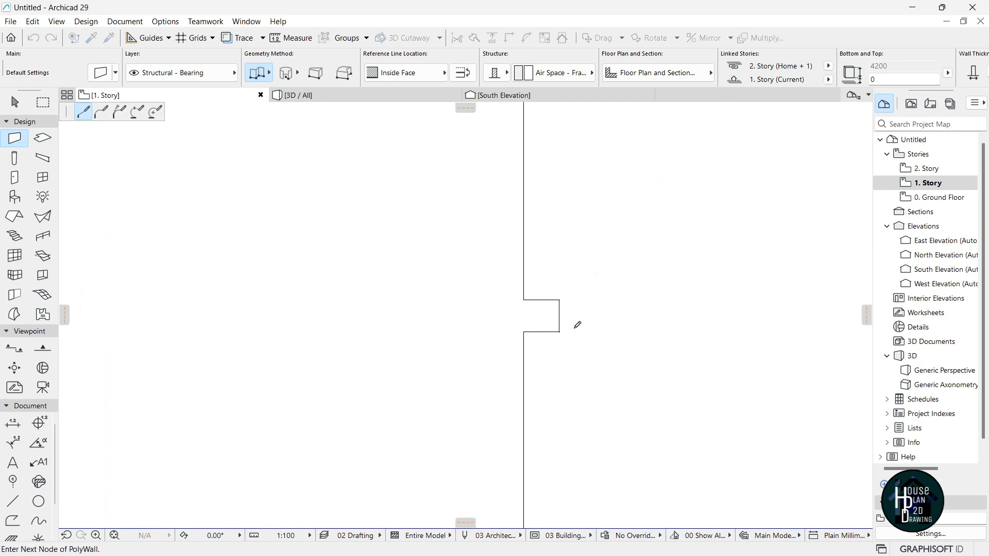
{"action": "key", "text": "BackSpace"}
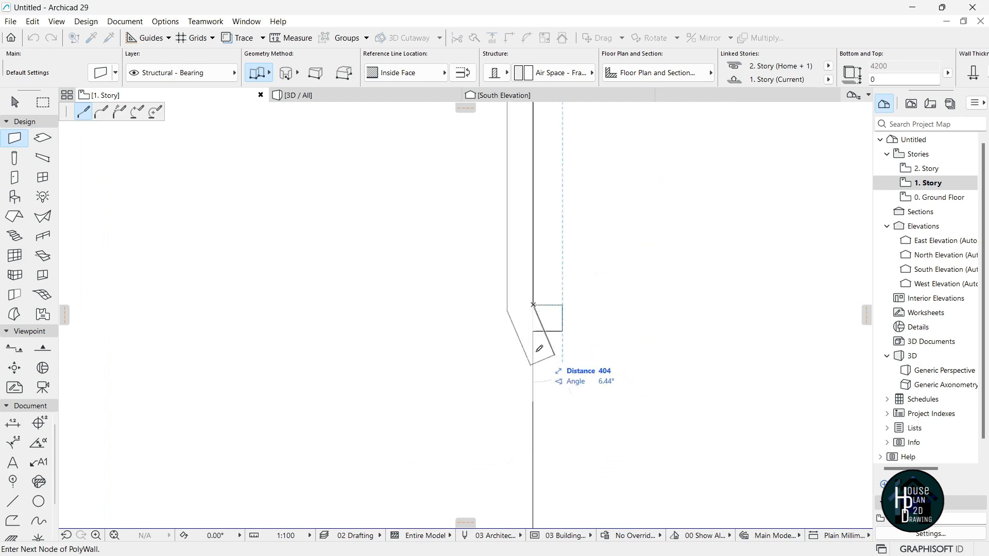
{"action": "scroll", "coordinate": [526, 372], "scroll_direction": "down", "scroll_amount": 2}
{"action": "left_click", "coordinate": [530, 210]}
{"action": "scroll", "coordinate": [543, 288], "scroll_direction": "down", "scroll_amount": 5}
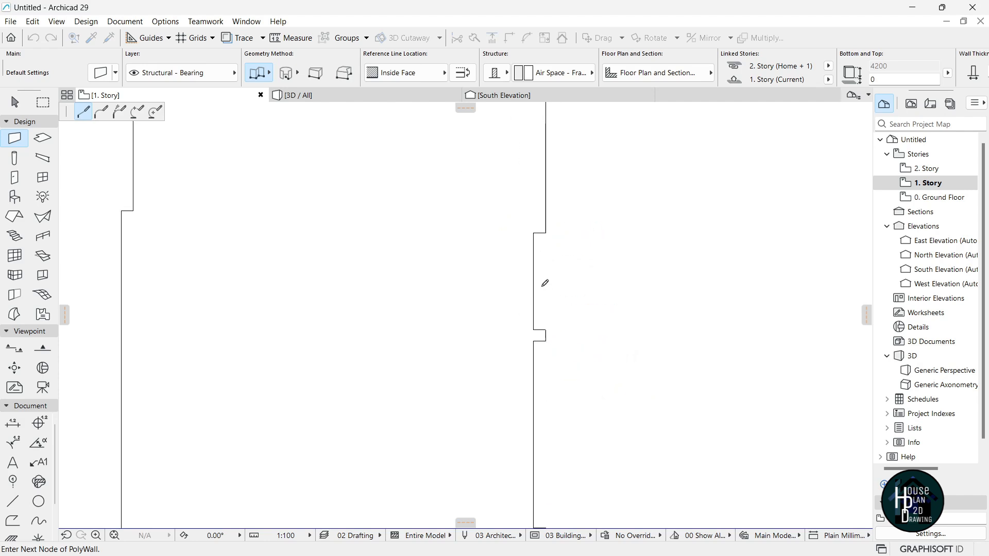
{"action": "scroll", "coordinate": [537, 384], "scroll_direction": "up", "scroll_amount": 3}
{"action": "scroll", "coordinate": [544, 340], "scroll_direction": "up", "scroll_amount": 2}
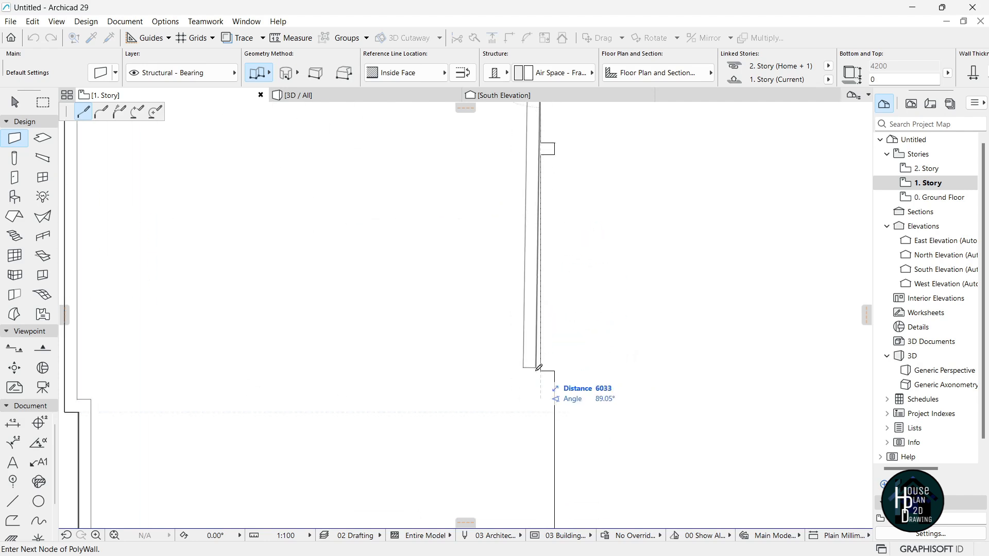
{"action": "left_click", "coordinate": [541, 371]}
{"action": "left_click", "coordinate": [554, 371]}
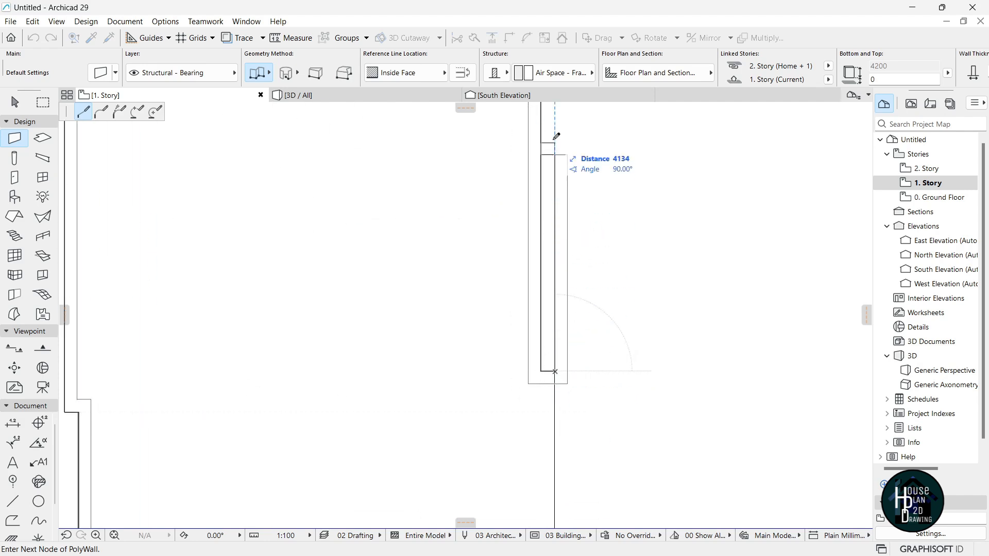
{"action": "scroll", "coordinate": [556, 188], "scroll_direction": "down", "scroll_amount": 5}
{"action": "scroll", "coordinate": [561, 412], "scroll_direction": "up", "scroll_amount": 3}
Wrap the bottom notch, finish the polywall, add a short wall at the box corner, and open 2. Story.
{"action": "left_click", "coordinate": [566, 405]}
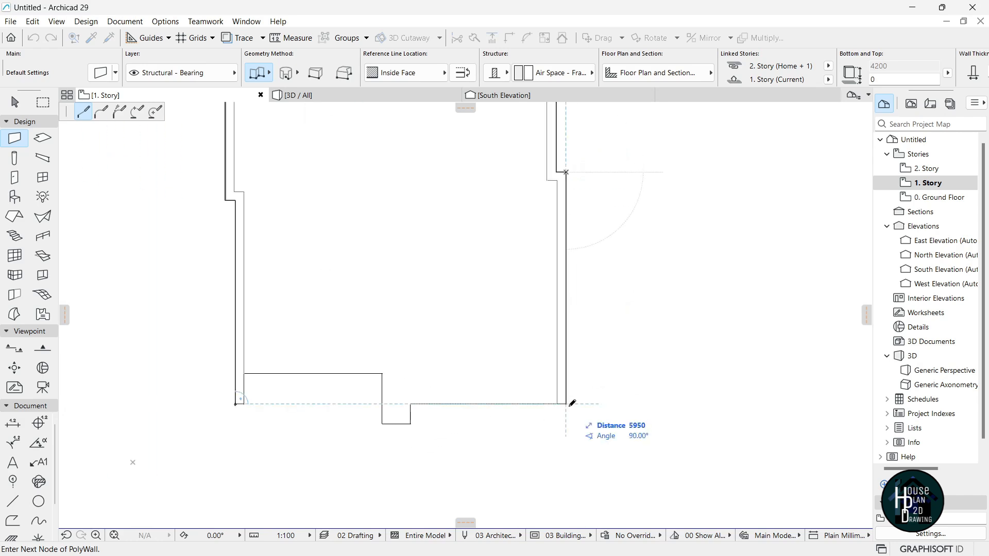
{"action": "left_click", "coordinate": [411, 404]}
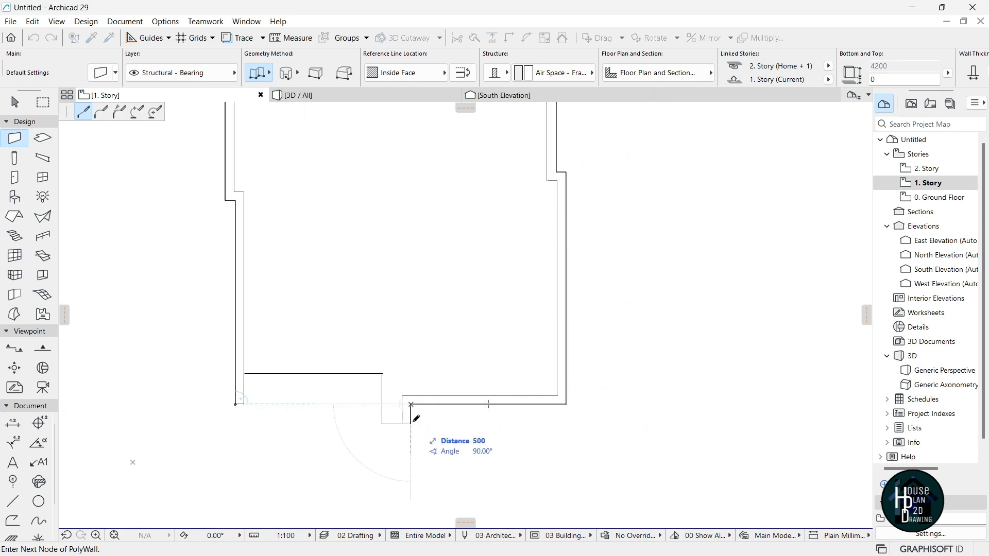
{"action": "left_click", "coordinate": [382, 374]}
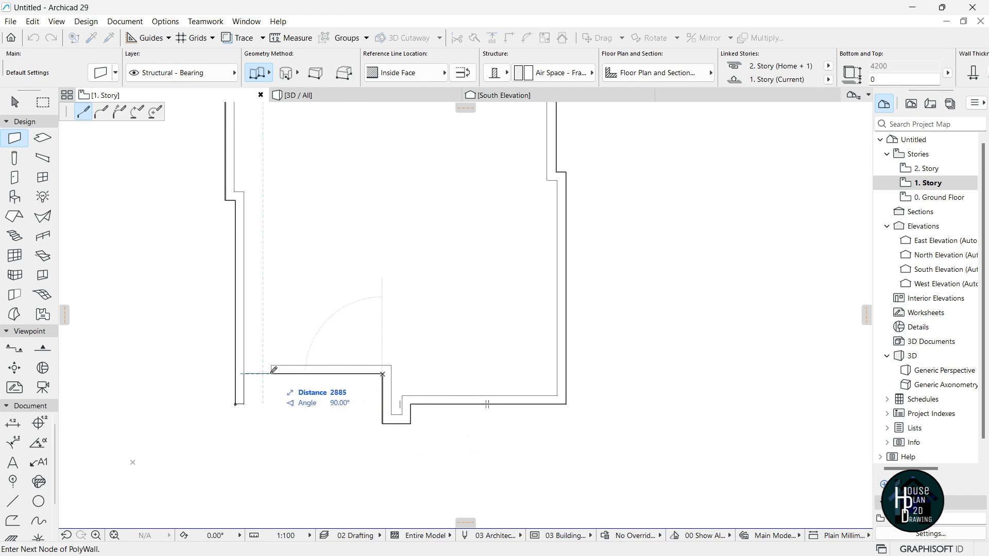
{"action": "double_click", "coordinate": [244, 374]}
{"action": "scroll", "coordinate": [411, 337], "scroll_direction": "down", "scroll_amount": 5}
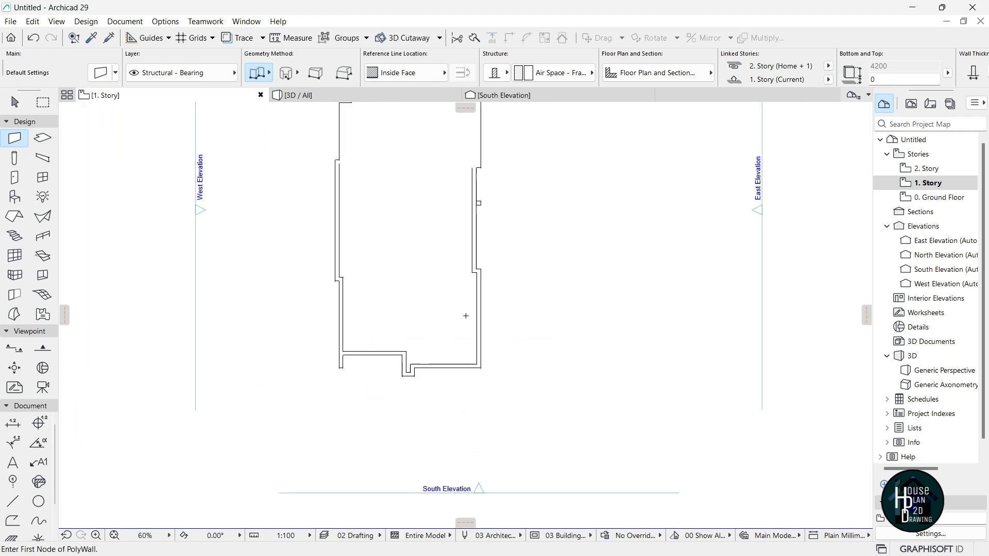
{"action": "scroll", "coordinate": [480, 198], "scroll_direction": "up", "scroll_amount": 8}
{"action": "scroll", "coordinate": [470, 242], "scroll_direction": "up", "scroll_amount": 3}
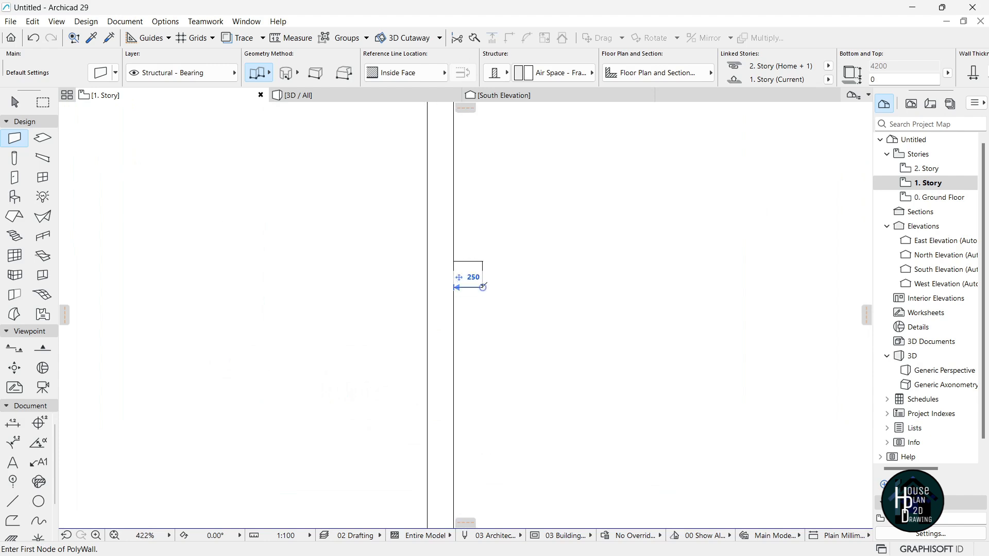
{"action": "left_click", "coordinate": [483, 287]}
{"action": "double_click", "coordinate": [454, 287]}
{"action": "scroll", "coordinate": [492, 239], "scroll_direction": "down", "scroll_amount": 8}
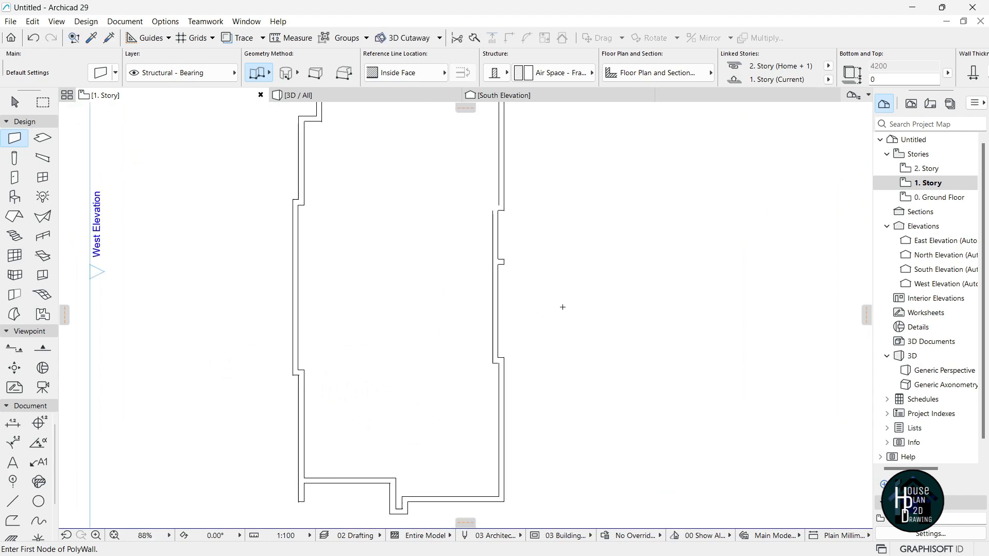
{"action": "double_click", "coordinate": [941, 173]}
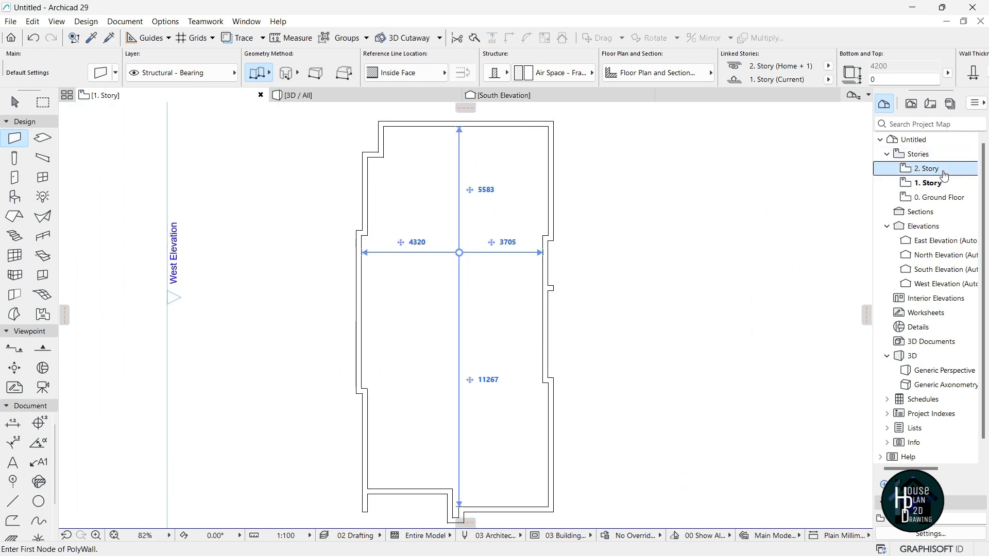
Start the second-storey polywall at the lower-left and trace the notched left side.
{"action": "scroll", "coordinate": [441, 255], "scroll_direction": "down", "scroll_amount": 3}
{"action": "scroll", "coordinate": [400, 427], "scroll_direction": "up", "scroll_amount": 4}
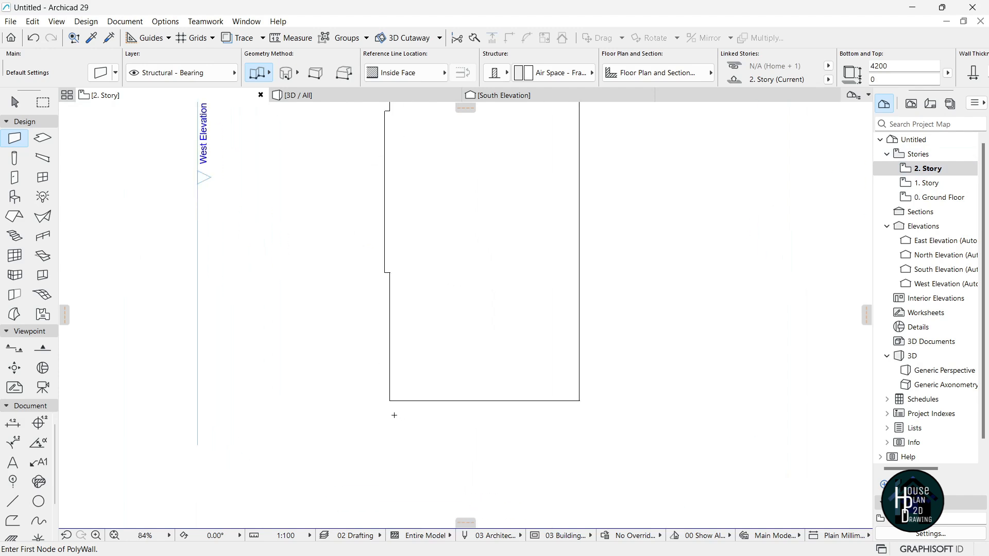
{"action": "left_click", "coordinate": [388, 397]}
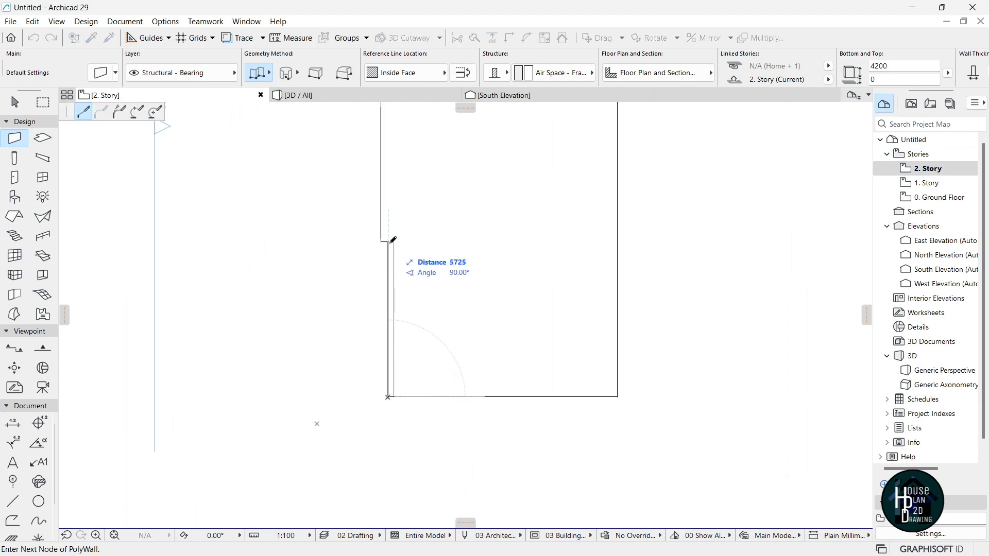
{"action": "scroll", "coordinate": [389, 280], "scroll_direction": "down", "scroll_amount": 2}
{"action": "scroll", "coordinate": [389, 342], "scroll_direction": "up", "scroll_amount": 4}
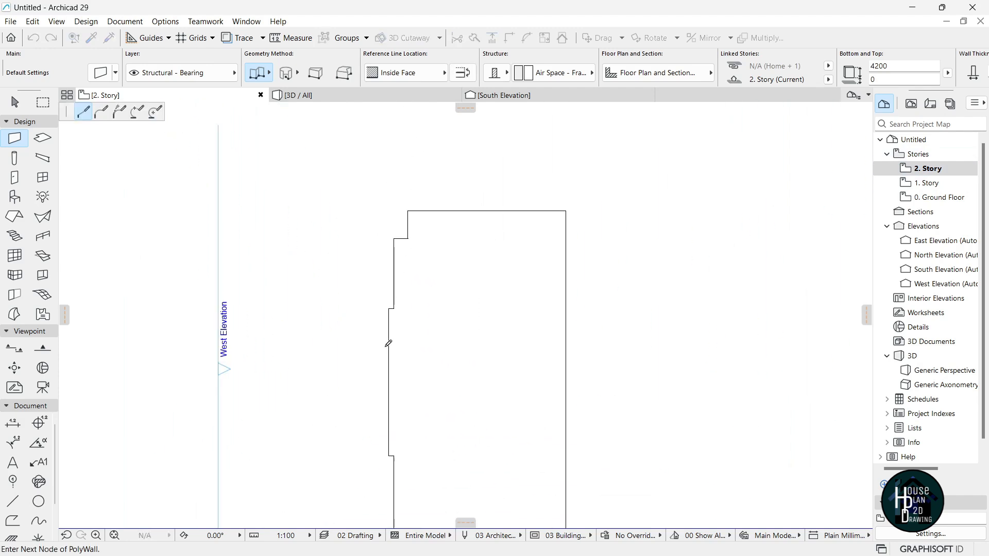
{"action": "scroll", "coordinate": [401, 350], "scroll_direction": "down", "scroll_amount": 3}
{"action": "scroll", "coordinate": [380, 267], "scroll_direction": "up", "scroll_amount": 3}
{"action": "left_click", "coordinate": [371, 269]}
{"action": "left_click", "coordinate": [404, 268]}
{"action": "left_click", "coordinate": [404, 204]}
Run the polywall across the top and right side and close it at the lower-left.
{"action": "scroll", "coordinate": [405, 205], "scroll_direction": "down", "scroll_amount": 4}
{"action": "scroll", "coordinate": [587, 235], "scroll_direction": "up", "scroll_amount": 3}
{"action": "left_click", "coordinate": [588, 185]}
{"action": "scroll", "coordinate": [567, 388], "scroll_direction": "down", "scroll_amount": 3}
{"action": "scroll", "coordinate": [598, 302], "scroll_direction": "up", "scroll_amount": 4}
{"action": "left_click", "coordinate": [617, 218]}
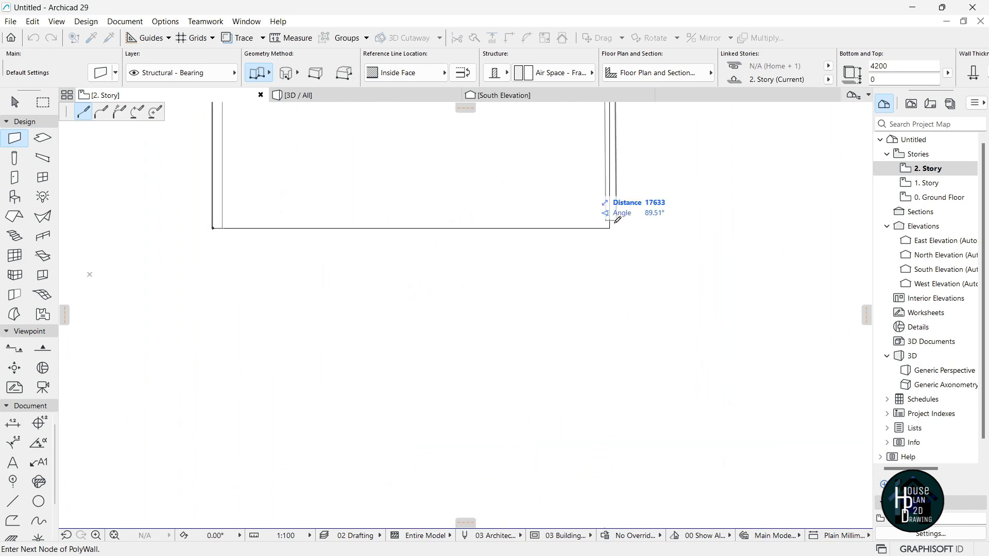
{"action": "left_click", "coordinate": [212, 227]}
{"action": "scroll", "coordinate": [486, 340], "scroll_direction": "down", "scroll_amount": 6}
{"action": "scroll", "coordinate": [517, 323], "scroll_direction": "up", "scroll_amount": 2}
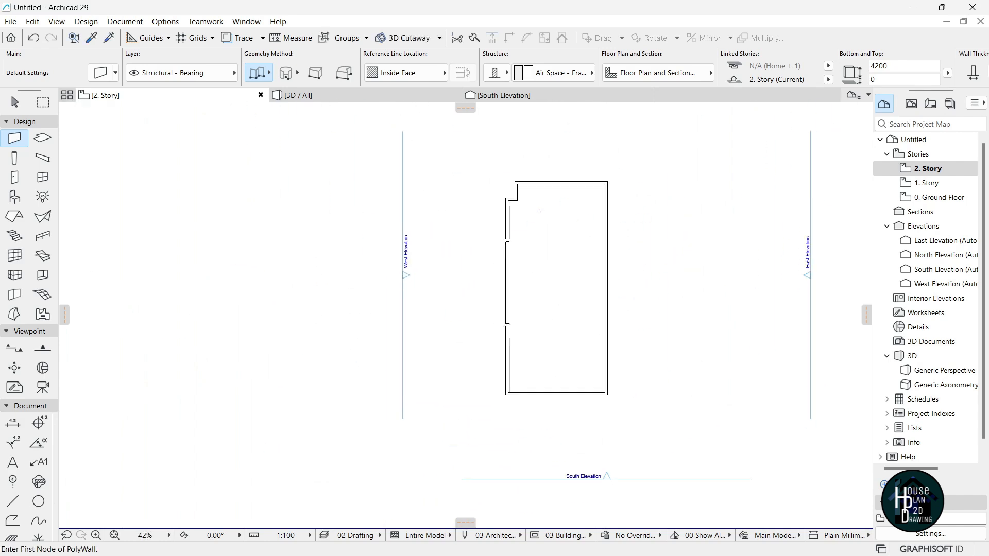
{"action": "scroll", "coordinate": [546, 215], "scroll_direction": "down", "scroll_amount": 3}
{"action": "scroll", "coordinate": [613, 263], "scroll_direction": "up", "scroll_amount": 3}
{"action": "key", "text": "Escape"}
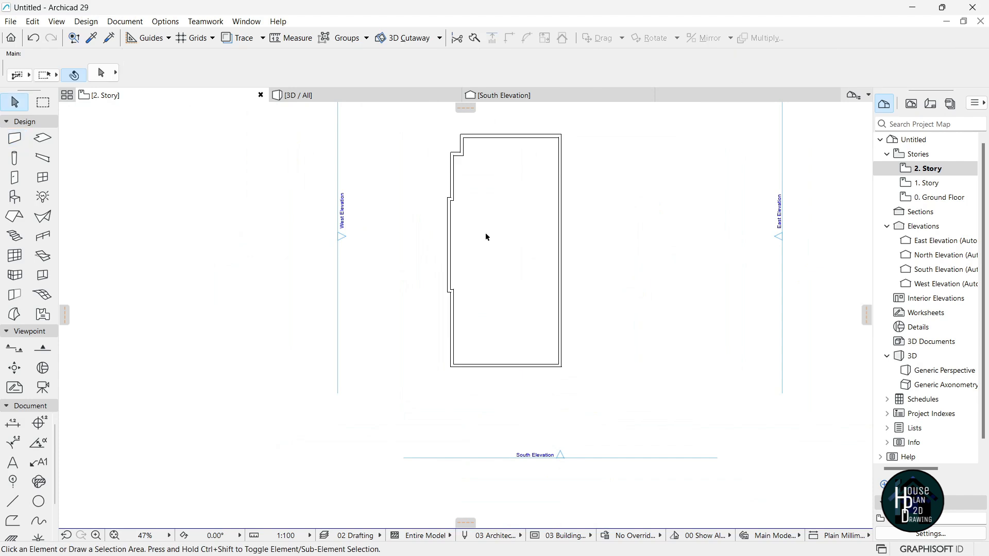
Open the 3D view and explore toward the building's front and around its corner.
{"action": "scroll", "coordinate": [485, 233], "scroll_direction": "down", "scroll_amount": 1}
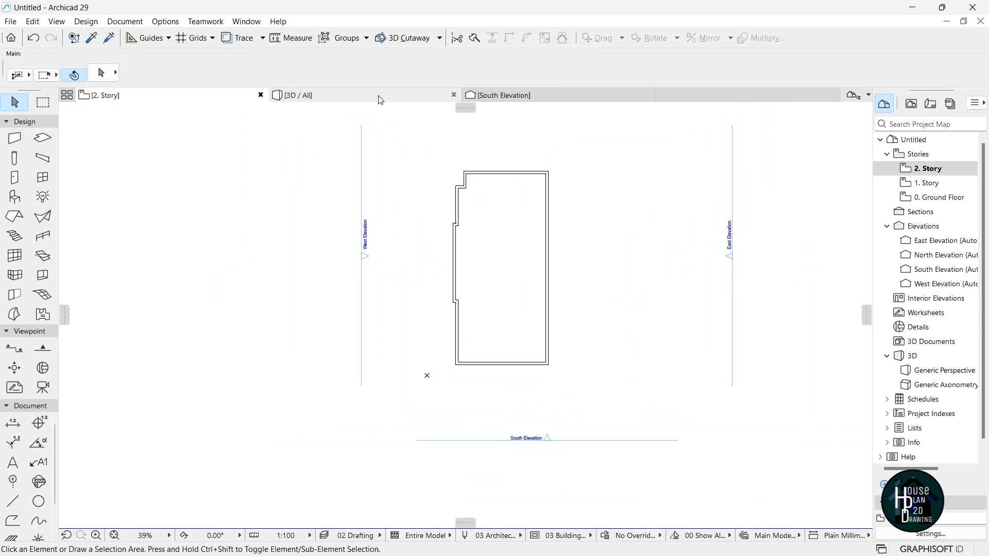
{"action": "left_click", "coordinate": [361, 95]}
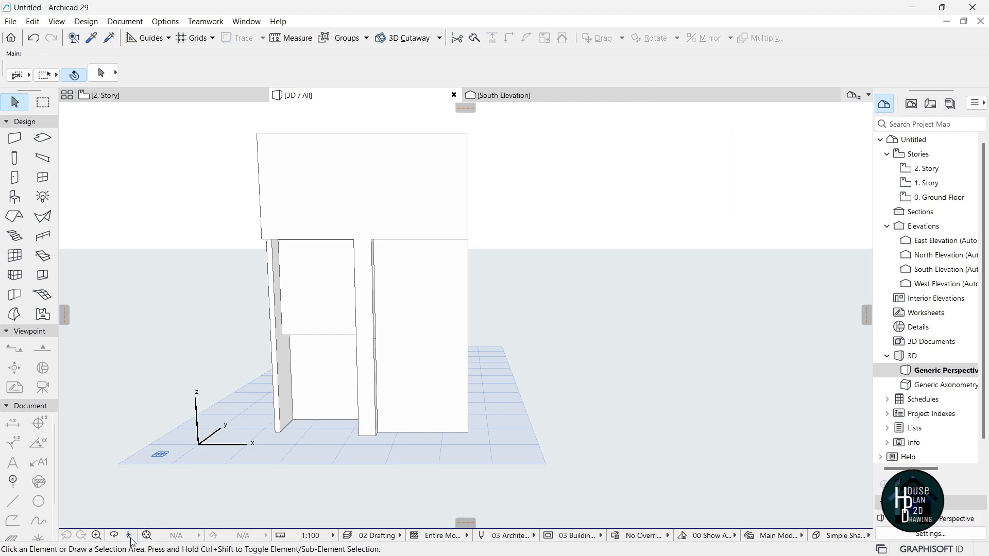
{"action": "left_click", "coordinate": [129, 536]}
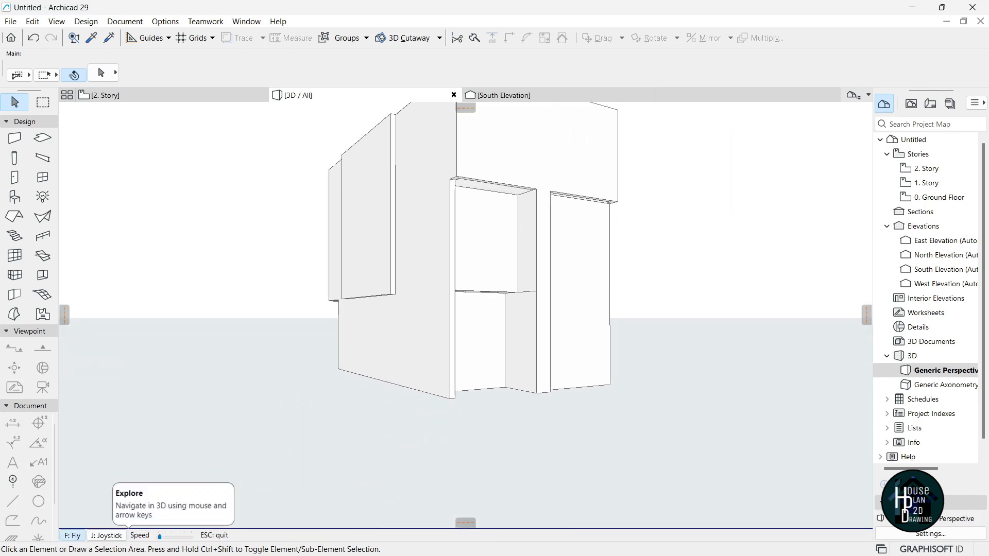
{"action": "key", "text": "Down"}
{"action": "key", "text": "Right"}
{"action": "key", "text": "Up"}
{"action": "key", "text": "Right"}
{"action": "key", "text": "Up"}
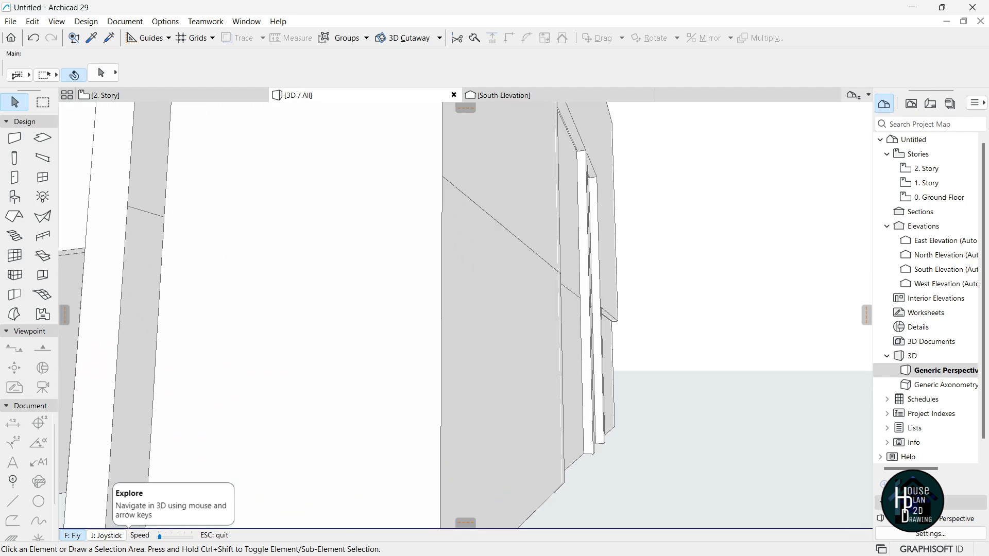
{"action": "key", "text": "Escape"}
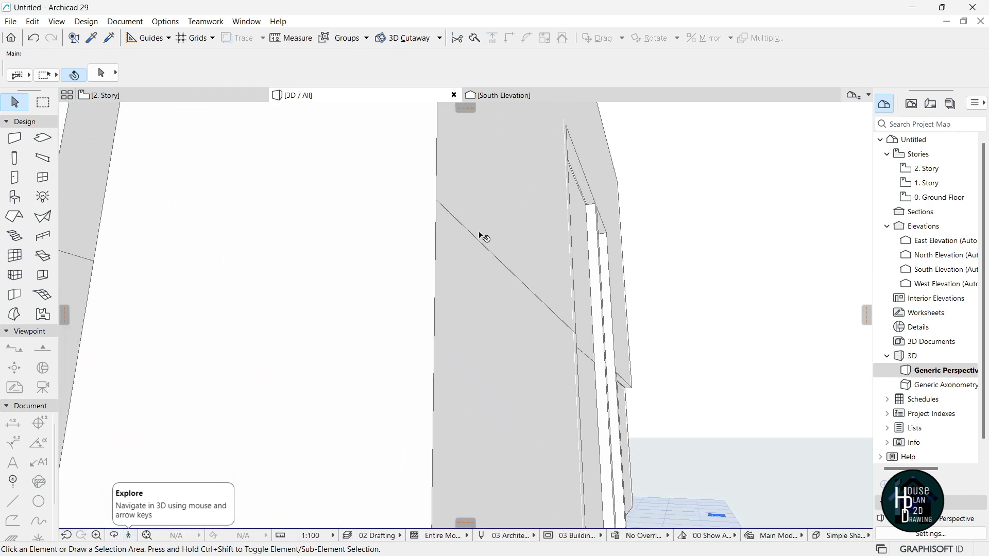
Explore again, backing away and circling to the left side and adjacent facade.
{"action": "left_click", "coordinate": [129, 535]}
{"action": "key", "text": "Down"}
{"action": "key", "text": "Up"}
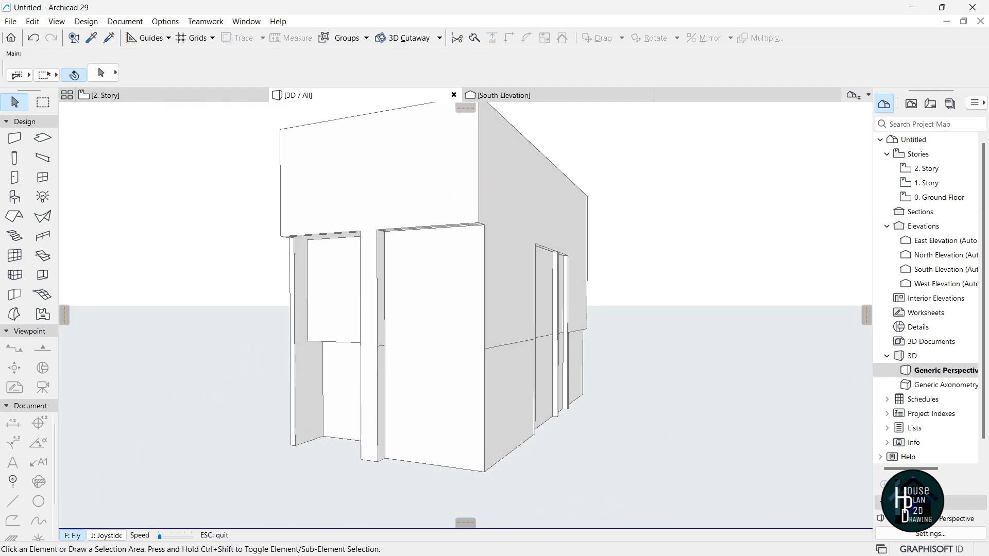
{"action": "key", "text": "Left"}
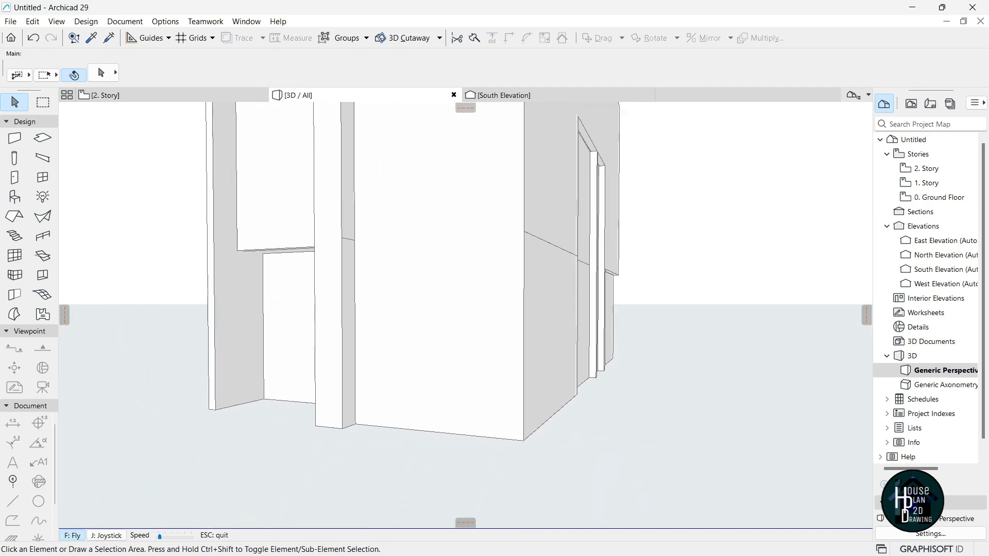
{"action": "key", "text": "Right"}
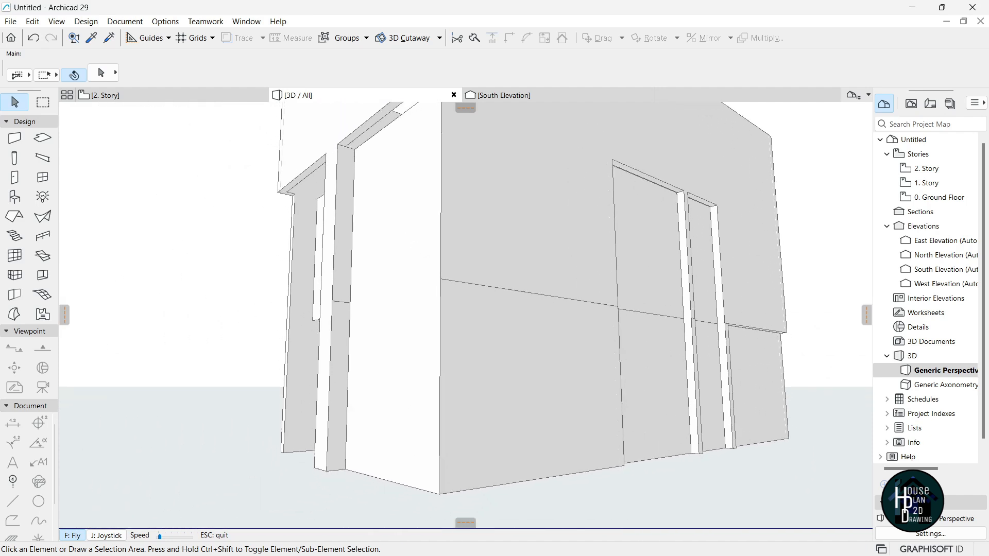
{"action": "key", "text": "Escape"}
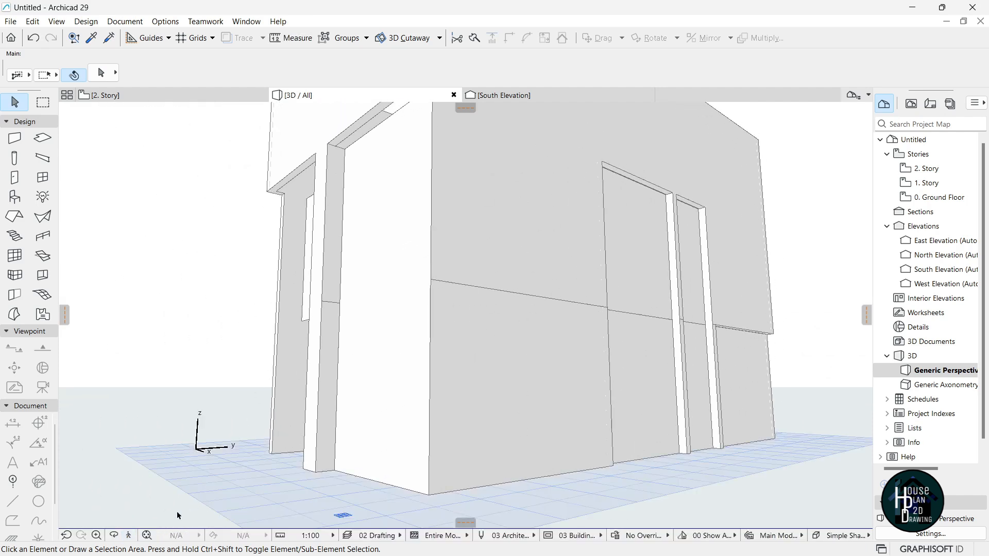
{"action": "left_click", "coordinate": [131, 537]}
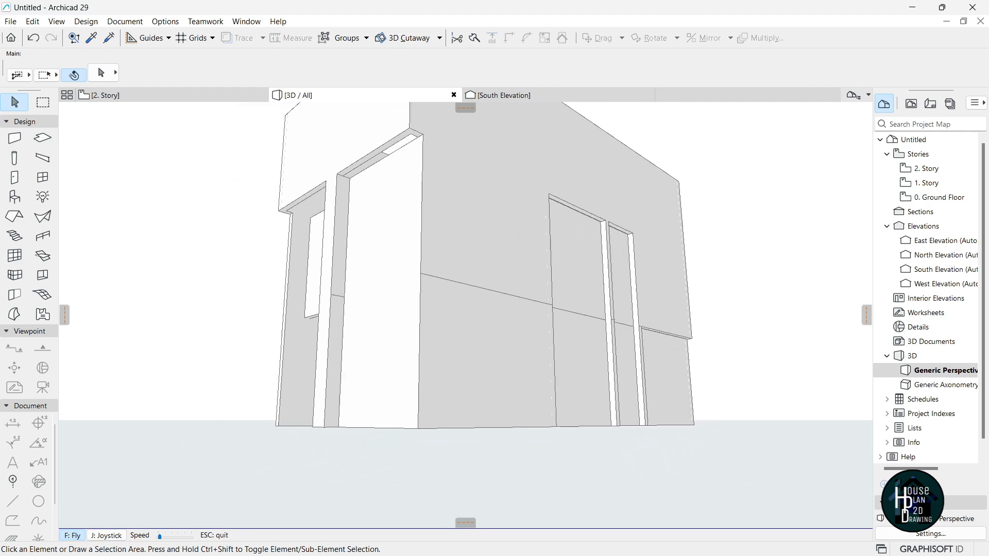
{"action": "key", "text": "Escape"}
In 3D, stretch the upper front wall's height so its bottom reaches ground level.
{"action": "left_click", "coordinate": [457, 355]}
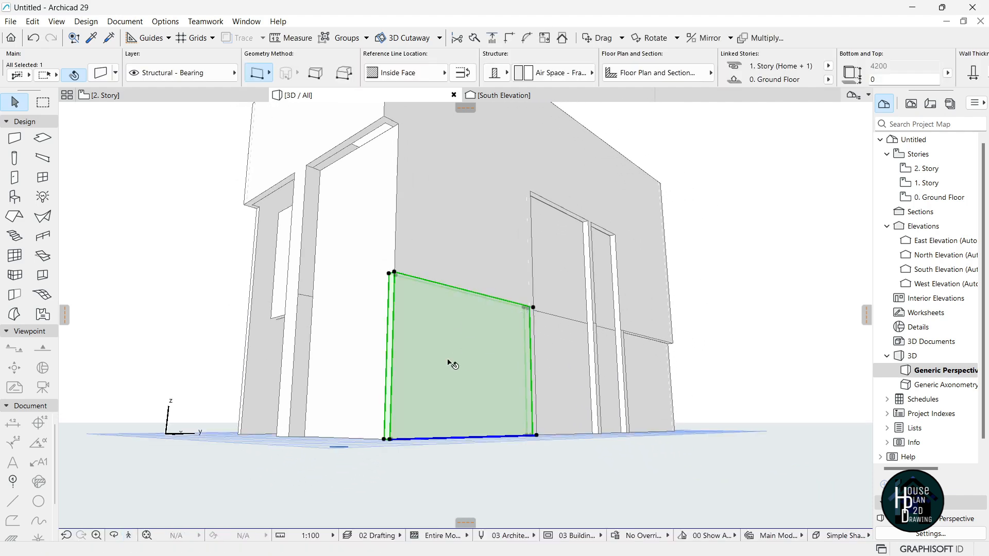
{"action": "left_click", "coordinate": [442, 245]}
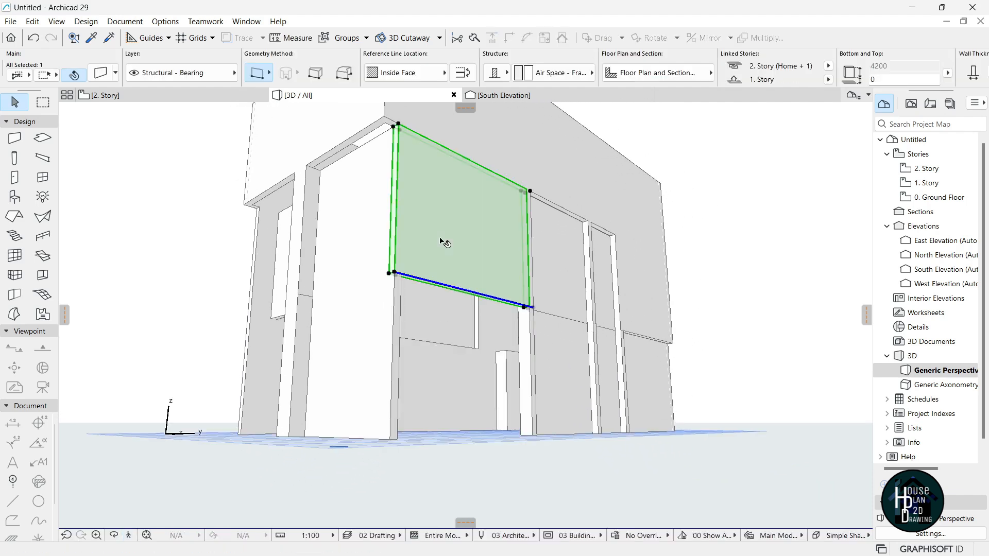
{"action": "left_click", "coordinate": [396, 273]}
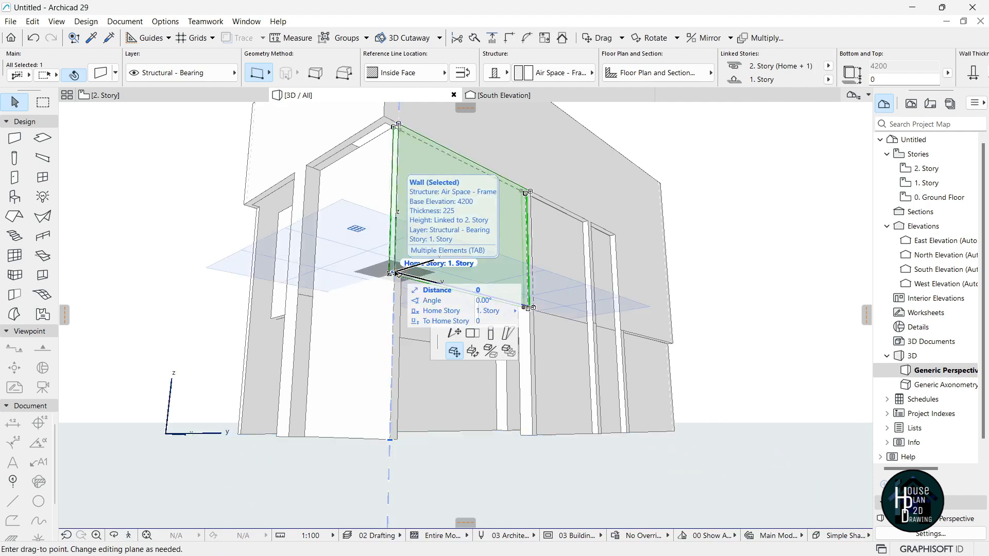
{"action": "left_click", "coordinate": [121, 116]}
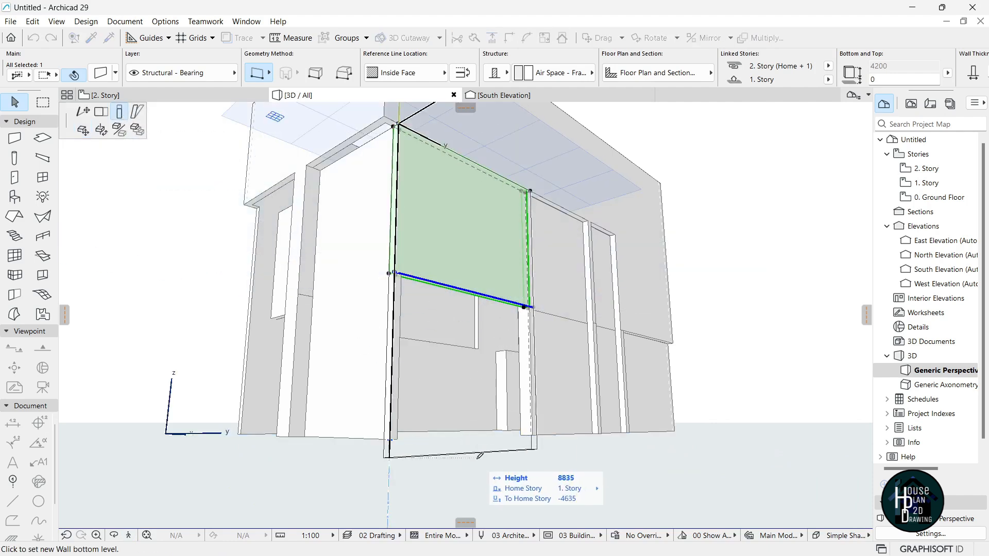
{"action": "left_click", "coordinate": [477, 475]}
{"action": "key", "text": "Escape"}
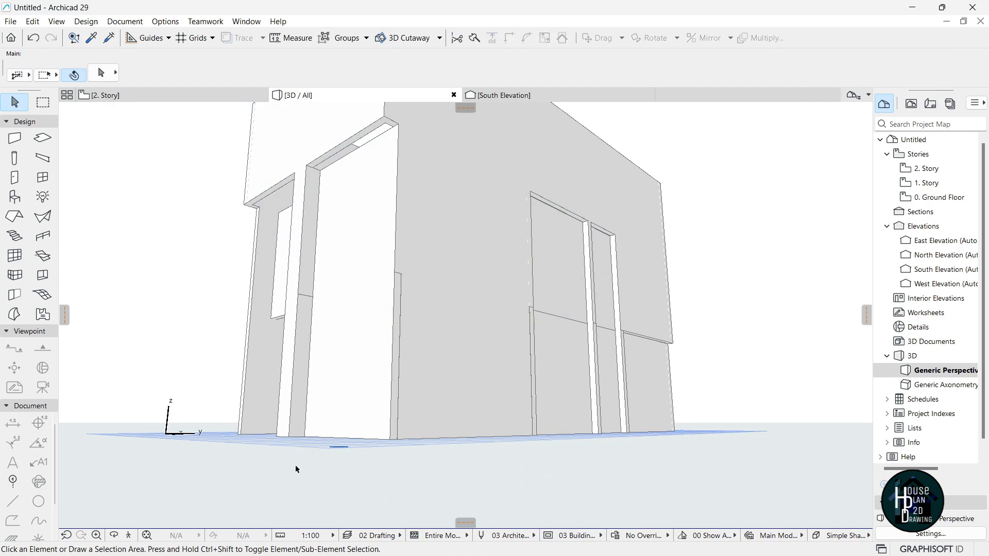
Stretch the first upper-storey wall's bottom down to ground level.
{"action": "left_click", "coordinate": [370, 286]}
{"action": "left_click", "coordinate": [369, 223]}
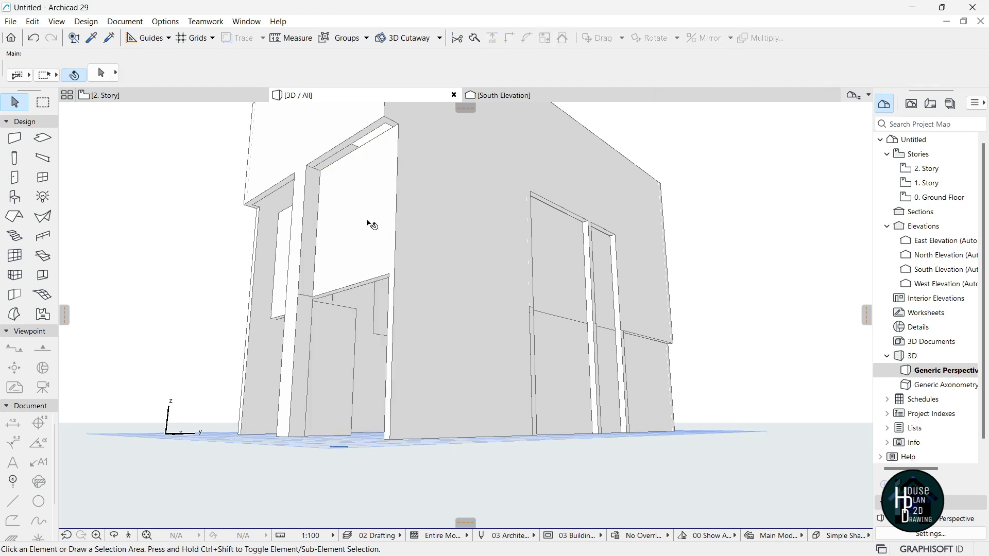
{"action": "left_click_drag", "start_coordinate": [396, 275], "coordinate": [390, 442]}
{"action": "left_click", "coordinate": [375, 456]}
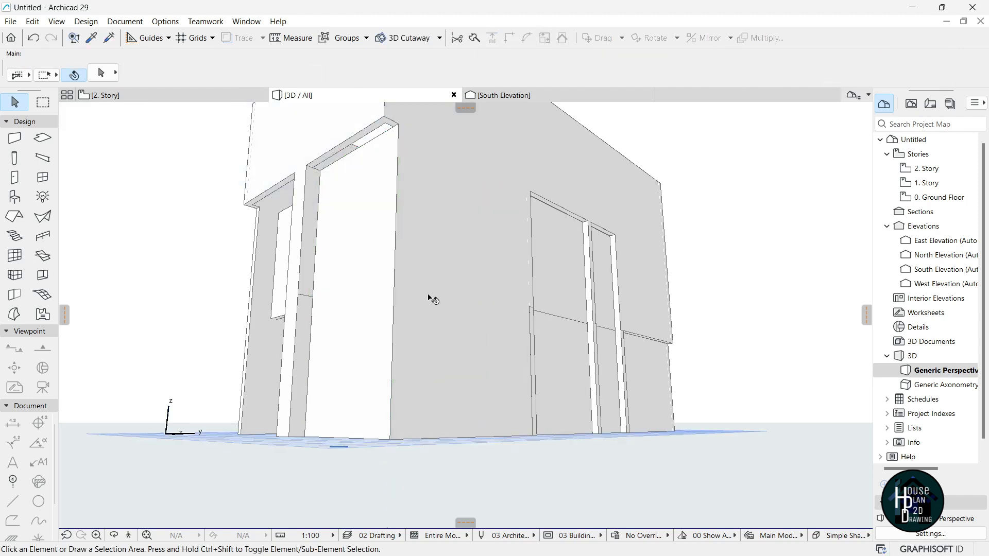
{"action": "left_click", "coordinate": [431, 356]}
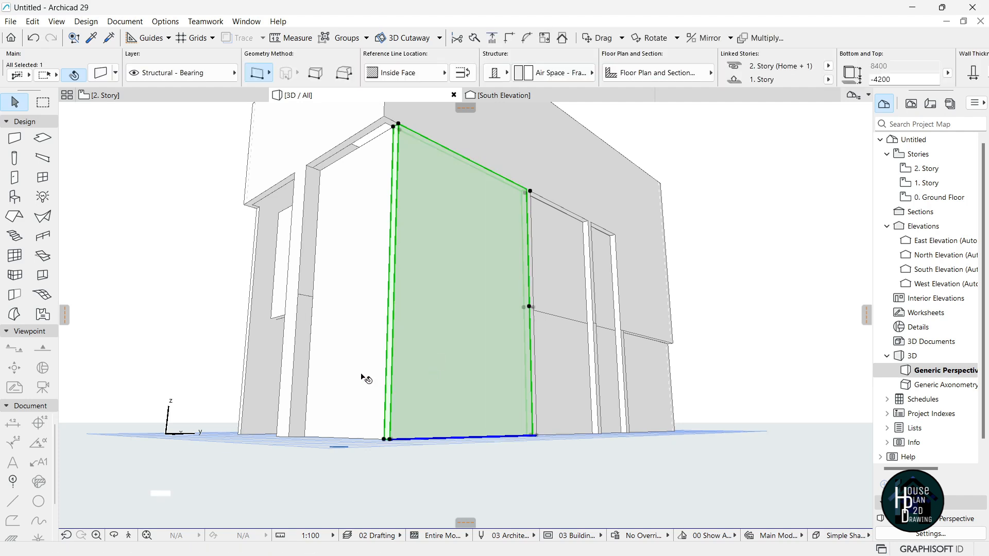
{"action": "key", "text": "Escape"}
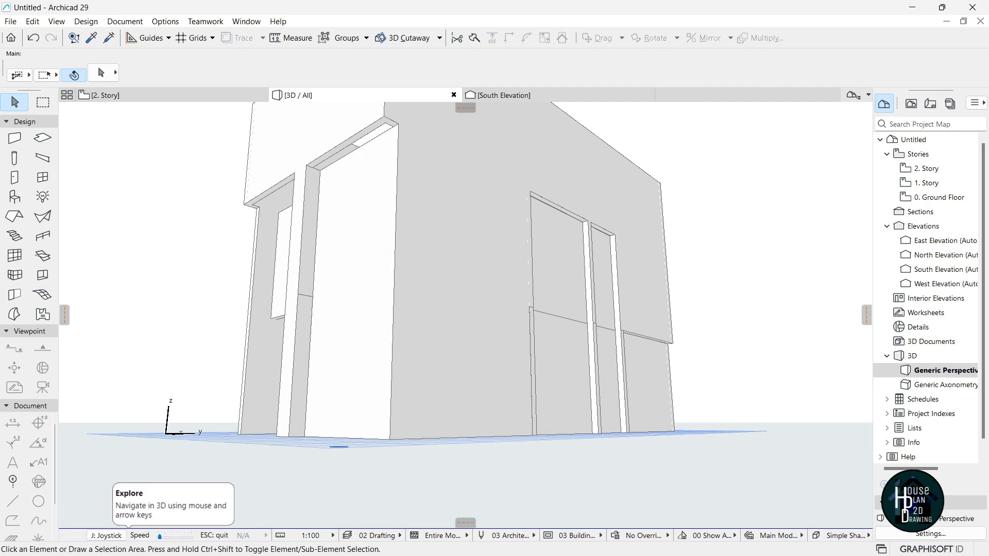
Extend a second upper wall segment down to the ground.
{"action": "left_click", "coordinate": [129, 536]}
{"action": "key", "text": "Escape"}
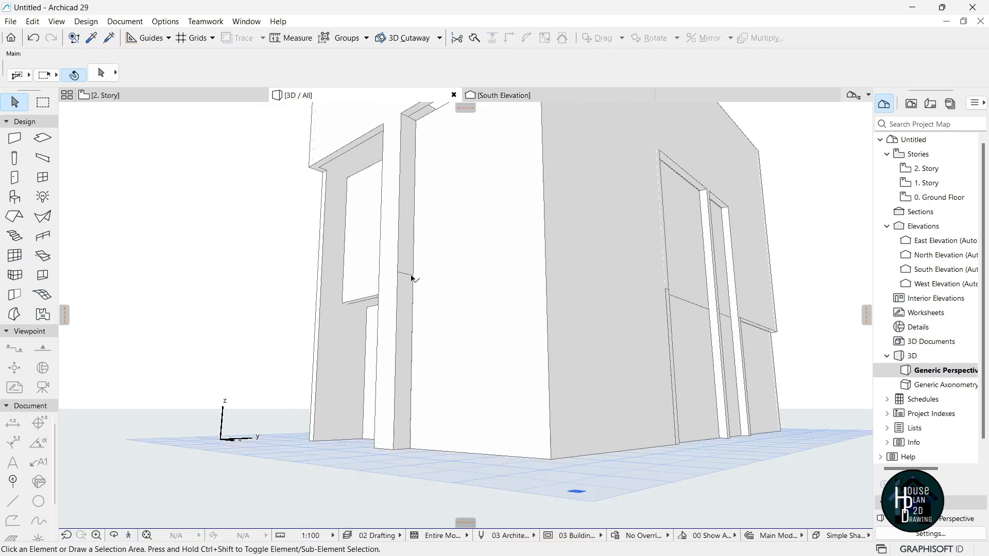
{"action": "left_click", "coordinate": [406, 304]}
{"action": "left_click", "coordinate": [399, 271]}
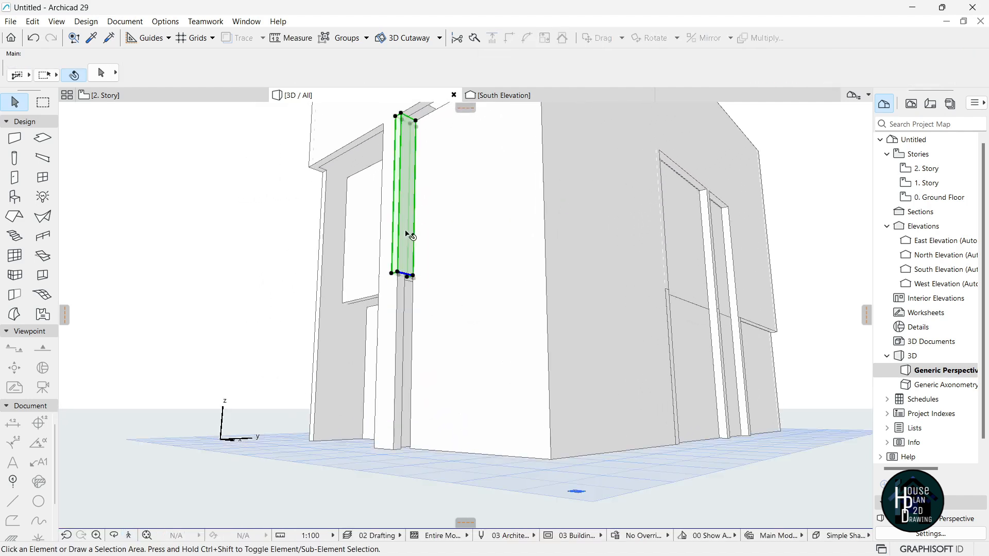
{"action": "left_click_drag", "start_coordinate": [400, 273], "coordinate": [393, 451]}
{"action": "left_click", "coordinate": [382, 459]}
{"action": "left_click", "coordinate": [389, 326]}
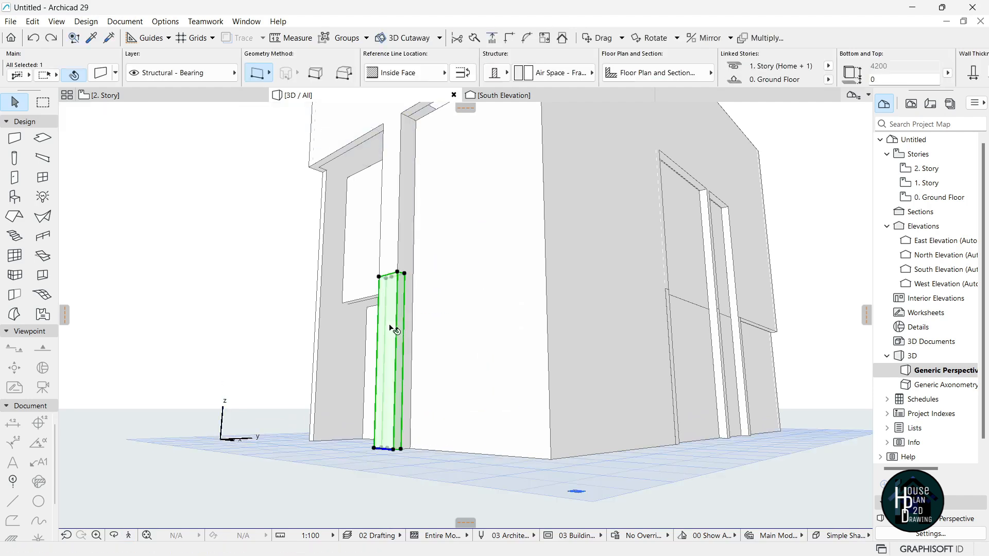
Lower another upper wall's bottom edge to ground level.
{"action": "left_click", "coordinate": [391, 272]}
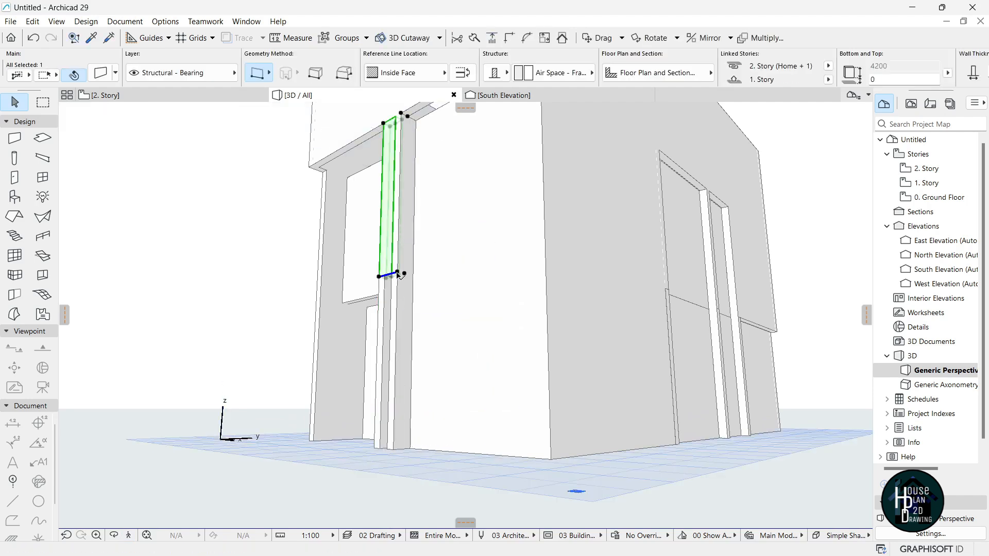
{"action": "left_click", "coordinate": [391, 276]}
{"action": "left_click", "coordinate": [399, 451]}
{"action": "key", "text": "Escape"}
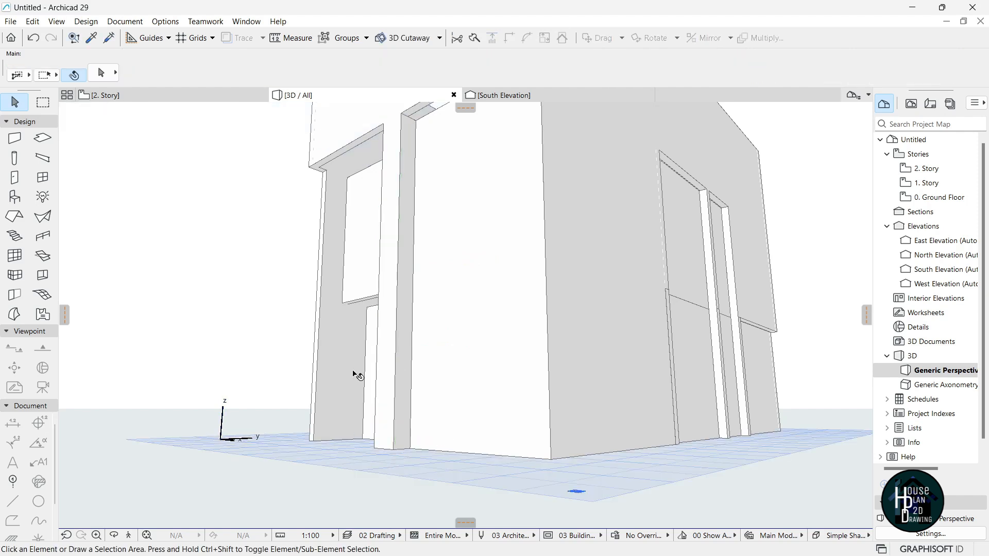
{"action": "left_click", "coordinate": [136, 536]}
{"action": "key", "text": "Up"}
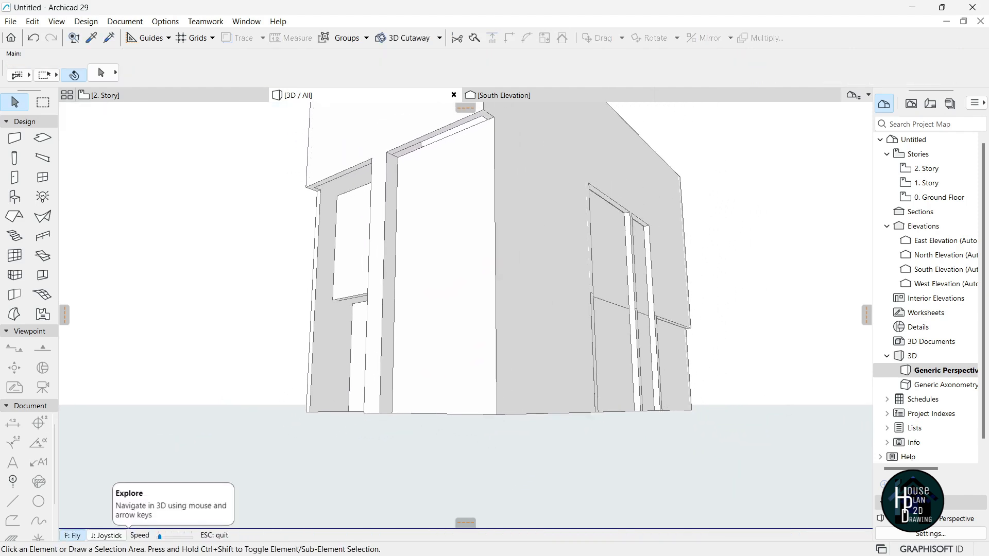
Drop the bottoms of two more upper walls, including the upper-right one, to the ground.
{"action": "key", "text": "Down"}
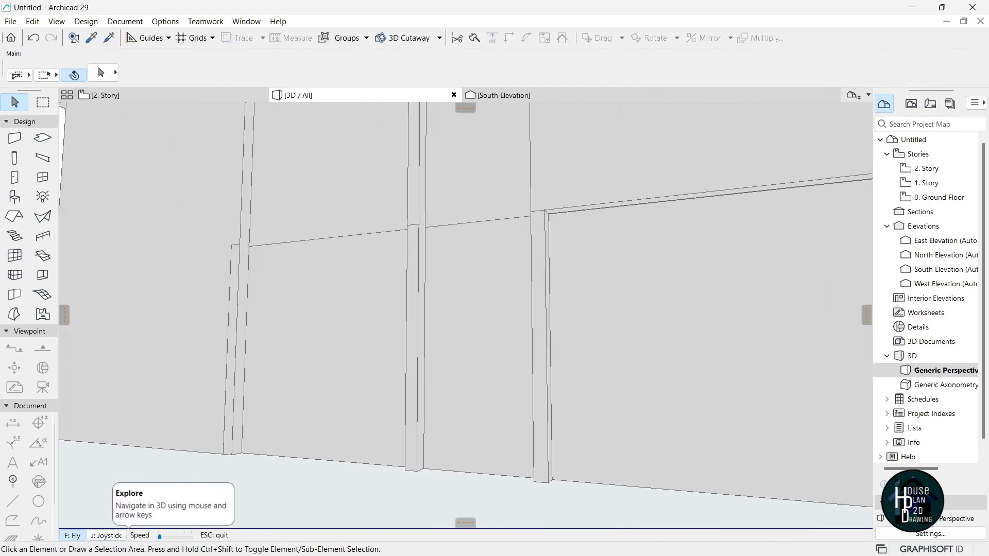
{"action": "key", "text": "Escape"}
{"action": "left_click", "coordinate": [344, 320]}
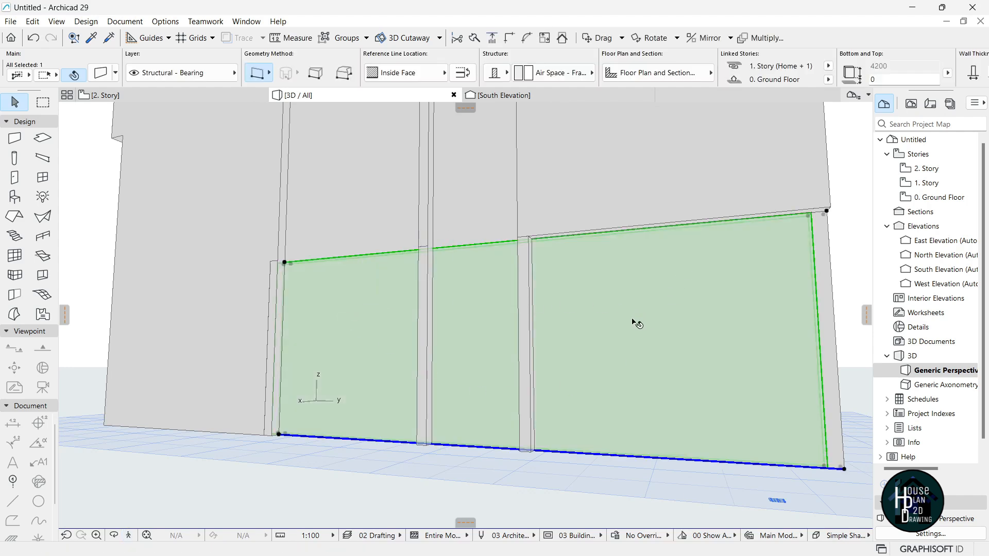
{"action": "key", "text": "Escape"}
{"action": "left_click", "coordinate": [376, 251]}
{"action": "left_click", "coordinate": [285, 264]}
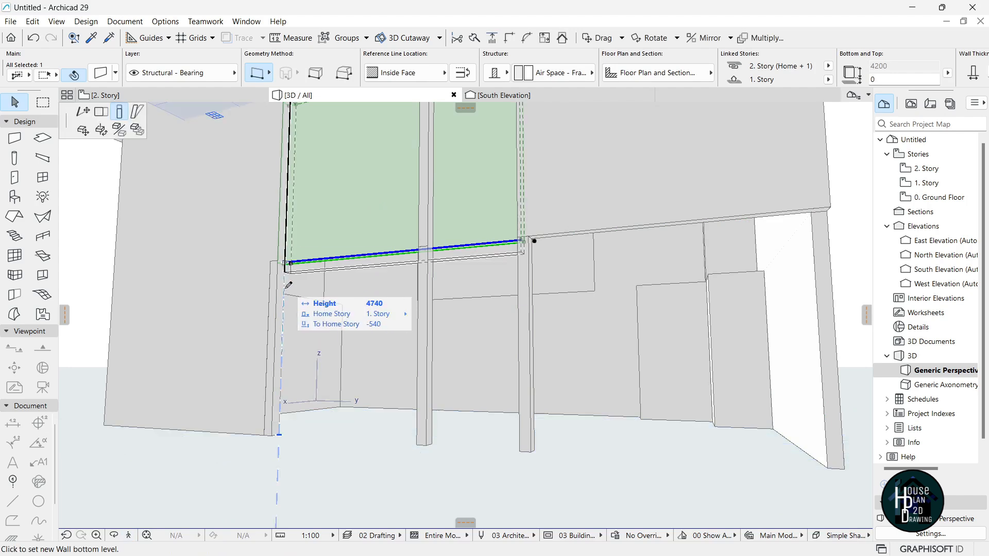
{"action": "left_click", "coordinate": [281, 433]}
{"action": "left_click", "coordinate": [641, 175]}
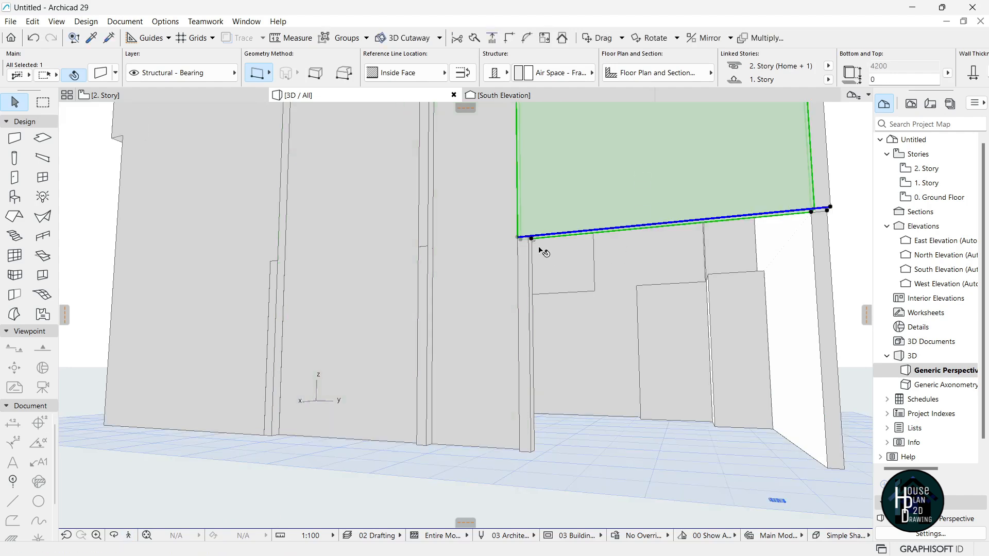
{"action": "left_click", "coordinate": [517, 239]}
{"action": "left_click", "coordinate": [521, 451]}
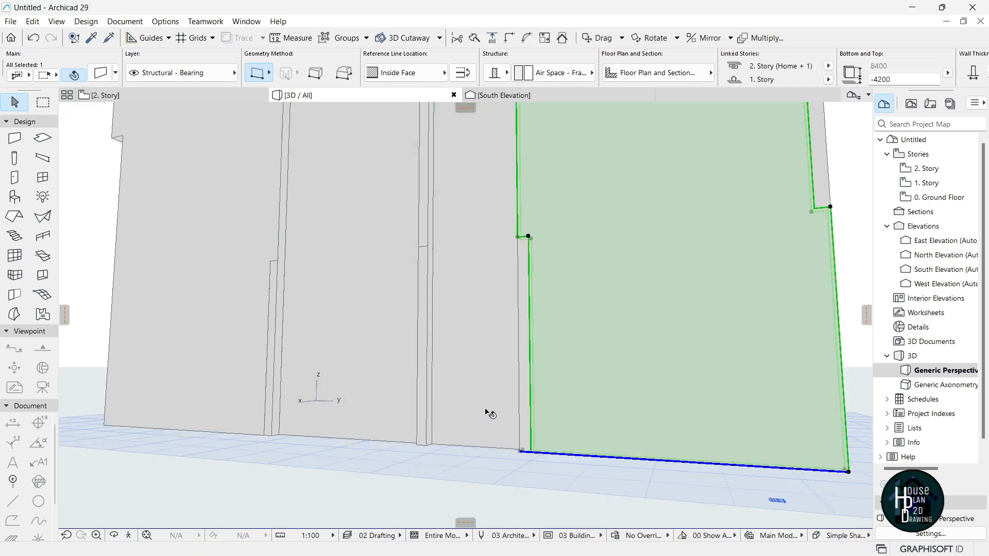
{"action": "key", "text": "Escape"}
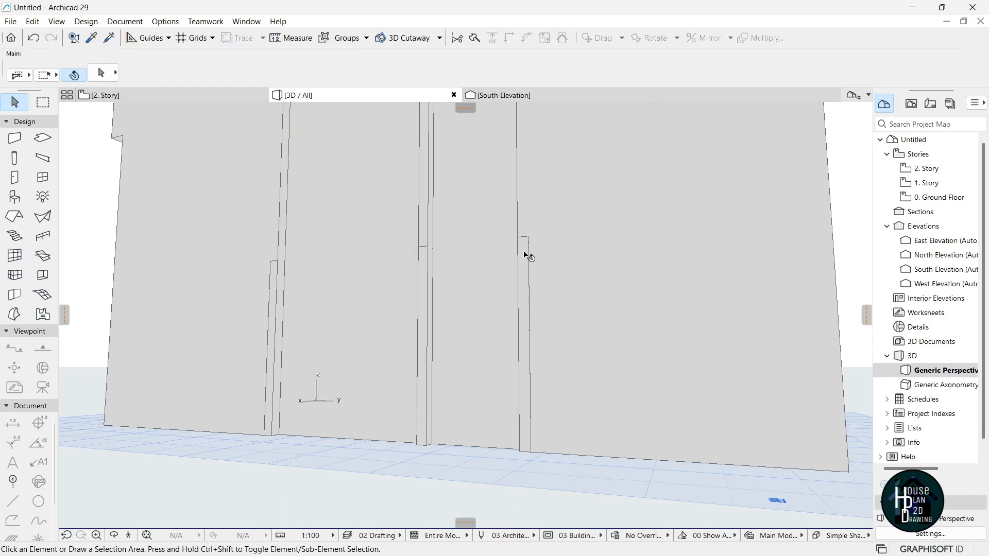
Delete the leftover thin wall strips and extend the remaining strip down to the ground.
{"action": "left_click", "coordinate": [527, 307]}
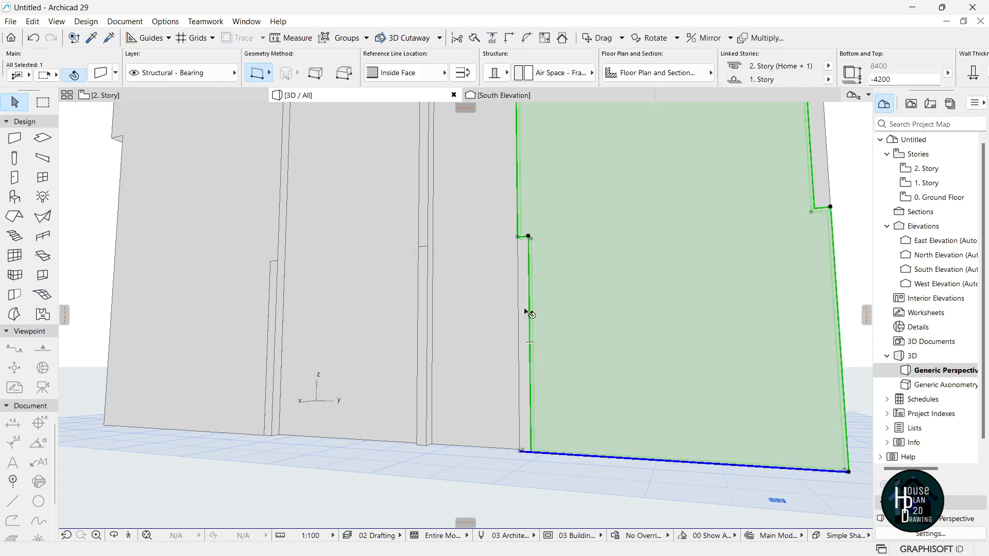
{"action": "left_click", "coordinate": [526, 311]}
{"action": "key", "text": "Escape"}
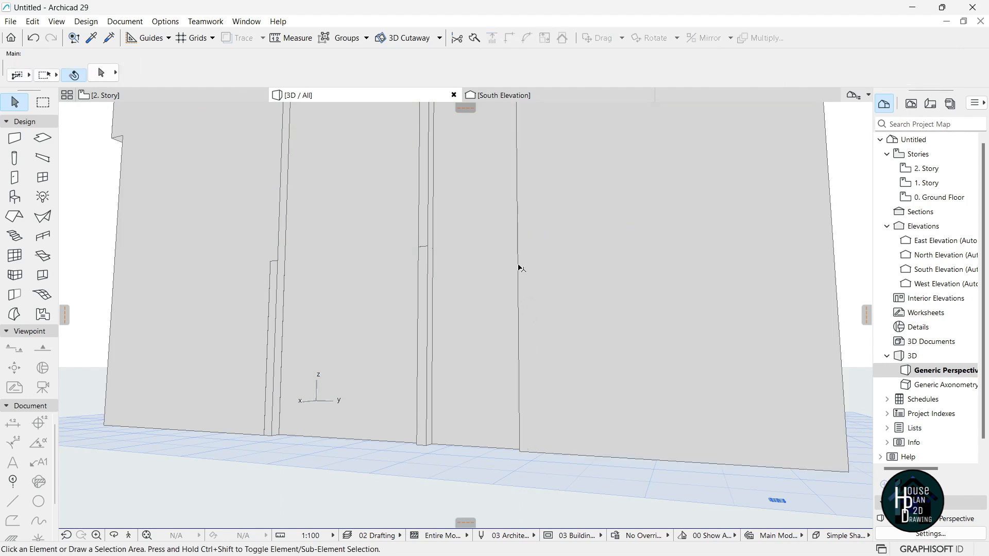
{"action": "key", "text": "Delete"}
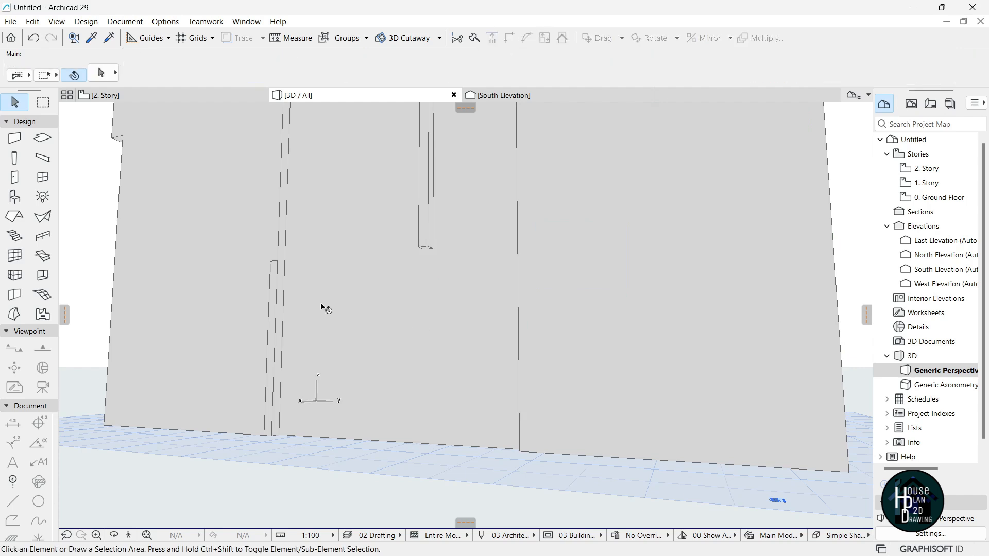
{"action": "key", "text": "Delete"}
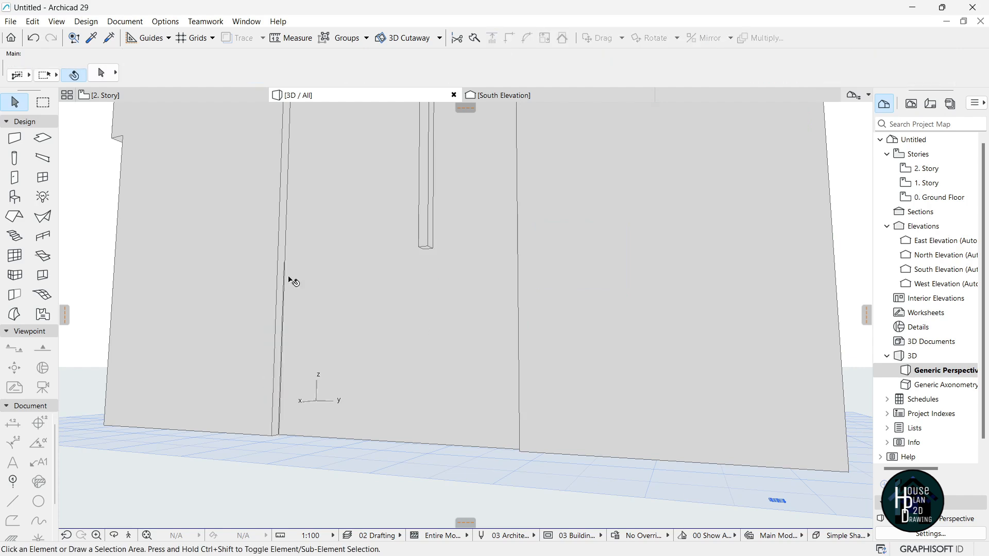
{"action": "left_click", "coordinate": [420, 245]}
{"action": "left_click_drag", "start_coordinate": [432, 251], "coordinate": [416, 460]}
{"action": "left_click", "coordinate": [222, 472]}
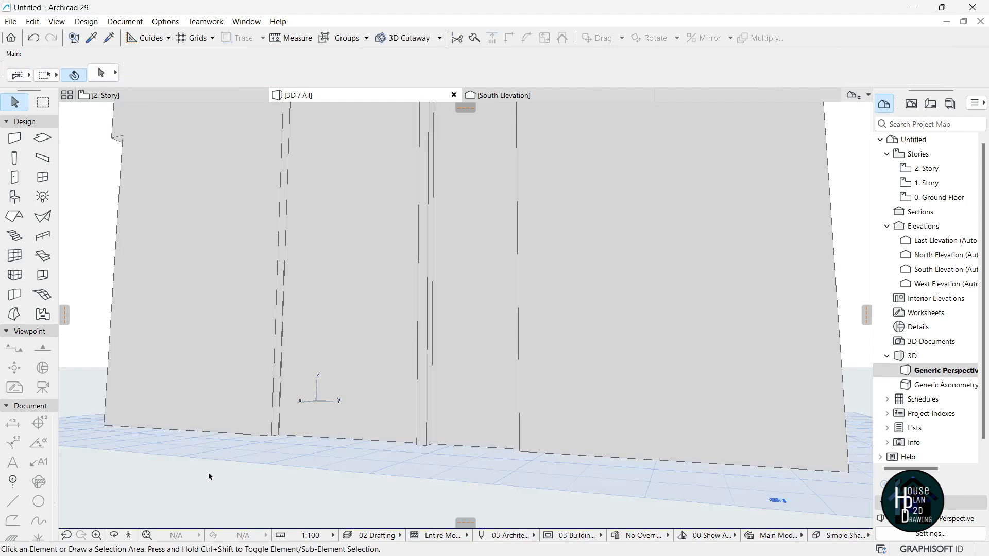
Lower the wall above the corner gap so its bottom sits at Ground Floor level.
{"action": "left_click", "coordinate": [129, 536]}
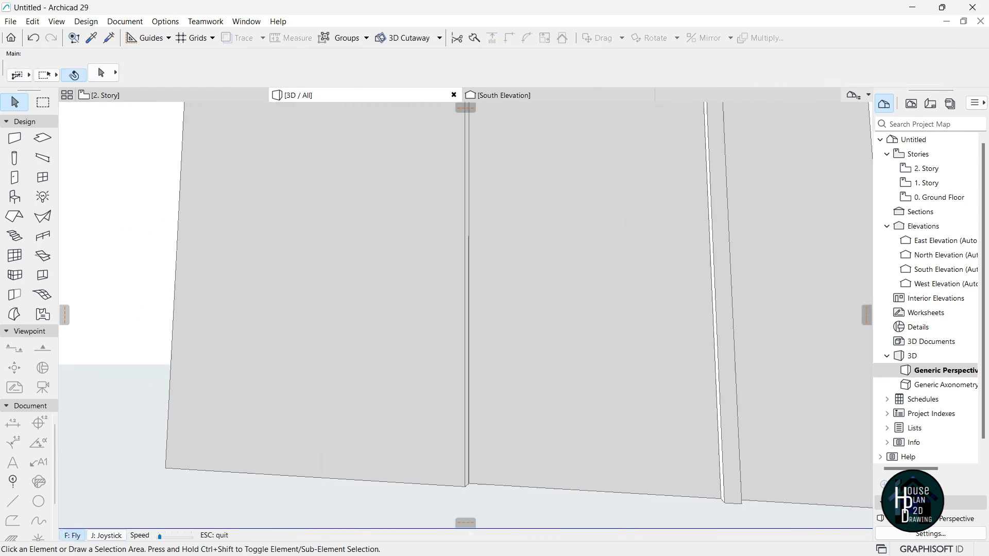
{"action": "key", "text": "Up"}
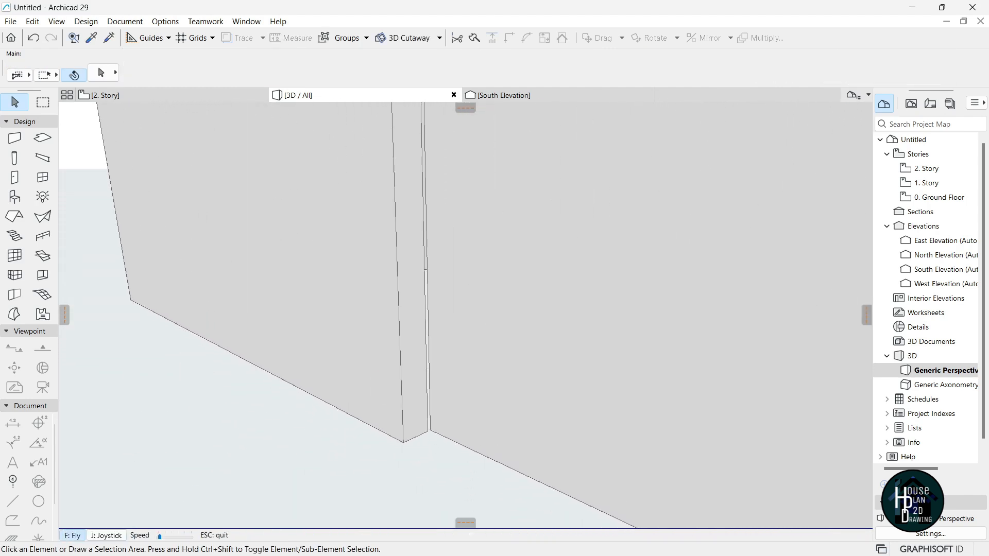
{"action": "key", "text": "Down"}
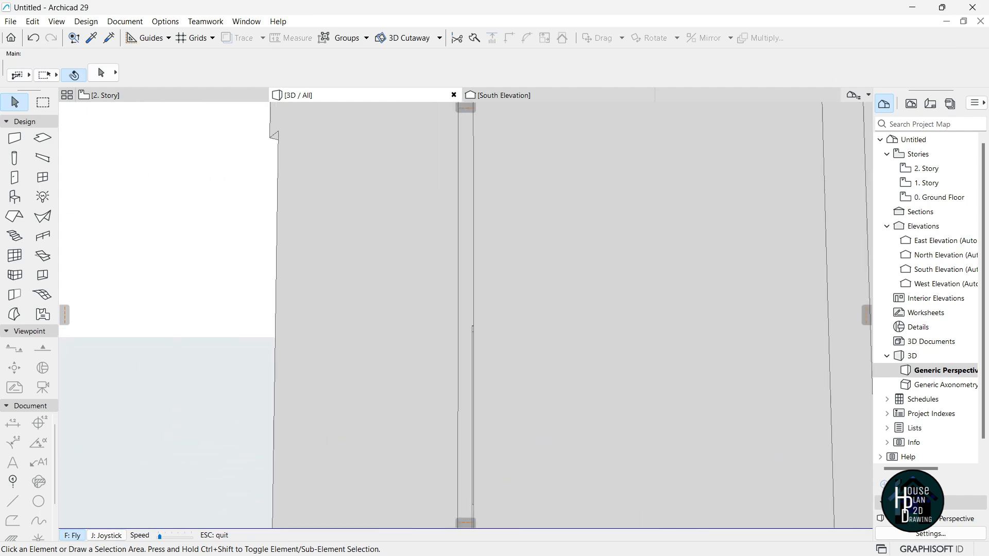
{"action": "key", "text": "Up"}
{"action": "key", "text": "Escape"}
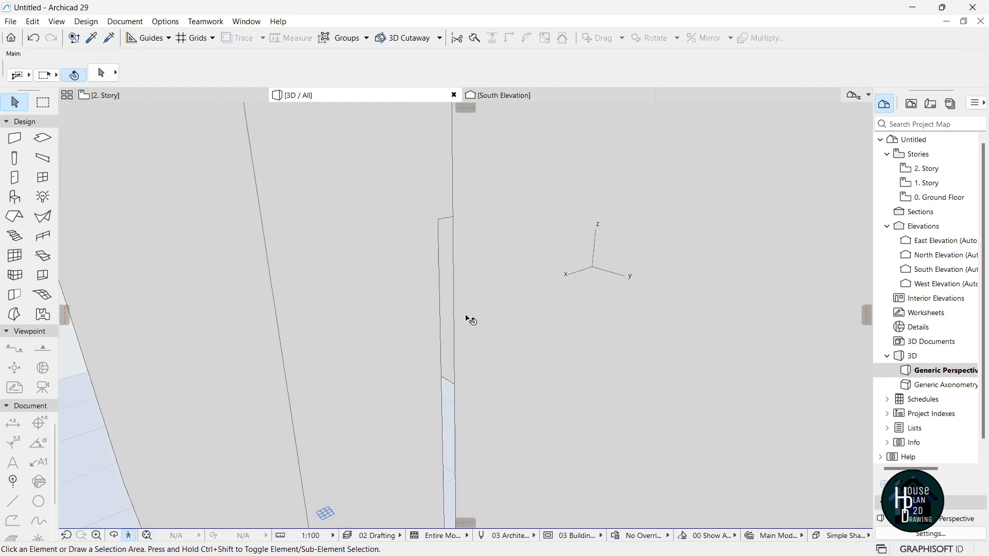
{"action": "left_click", "coordinate": [452, 208]}
{"action": "left_click", "coordinate": [453, 217]}
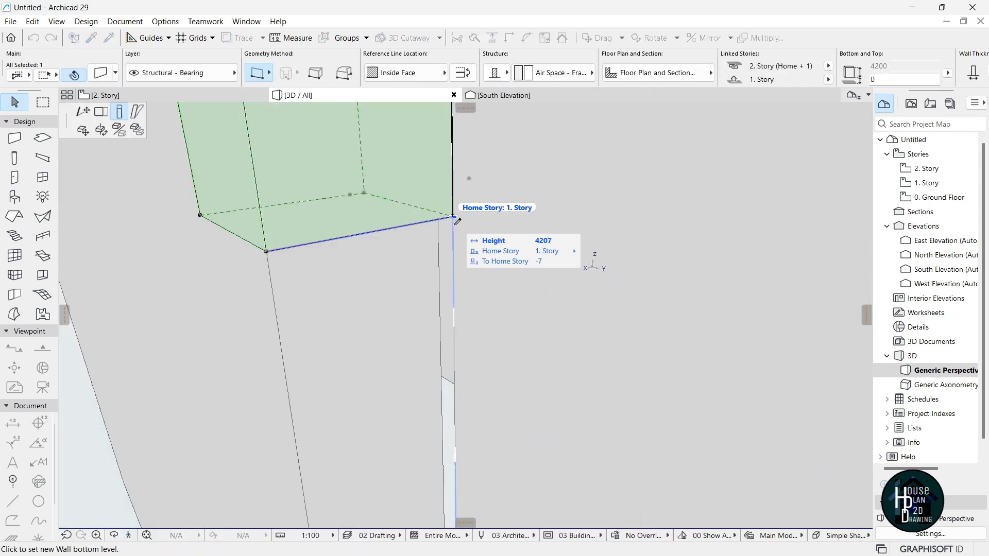
{"action": "left_click", "coordinate": [128, 536]}
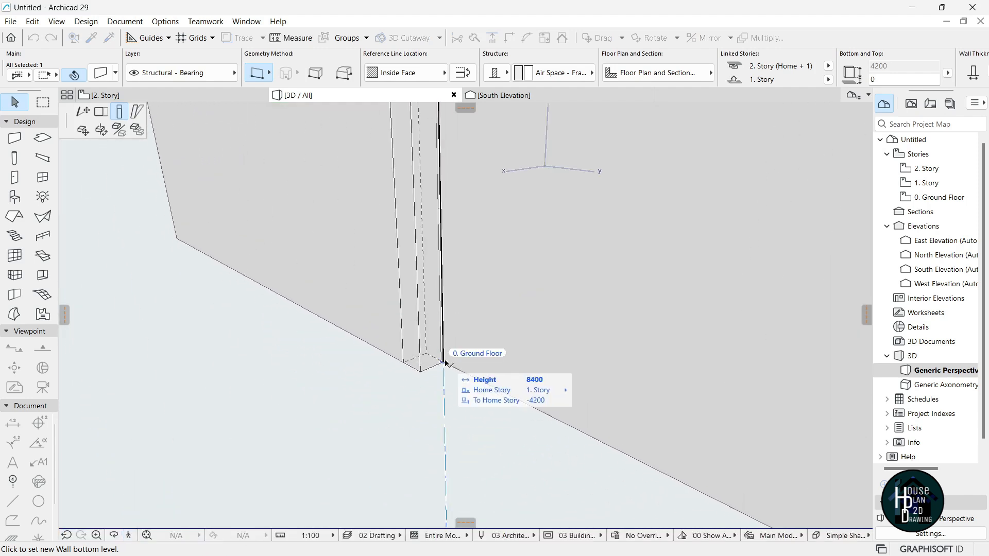
{"action": "left_click", "coordinate": [444, 363]}
{"action": "key", "text": "Escape"}
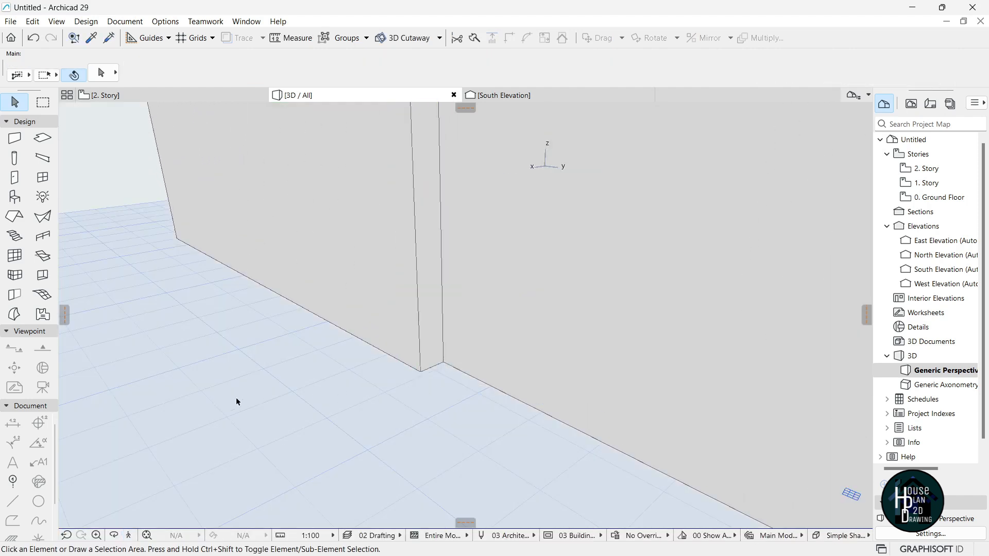
Fly around every facade to inspect the openings and reach the building's base corner.
{"action": "left_click", "coordinate": [129, 536]}
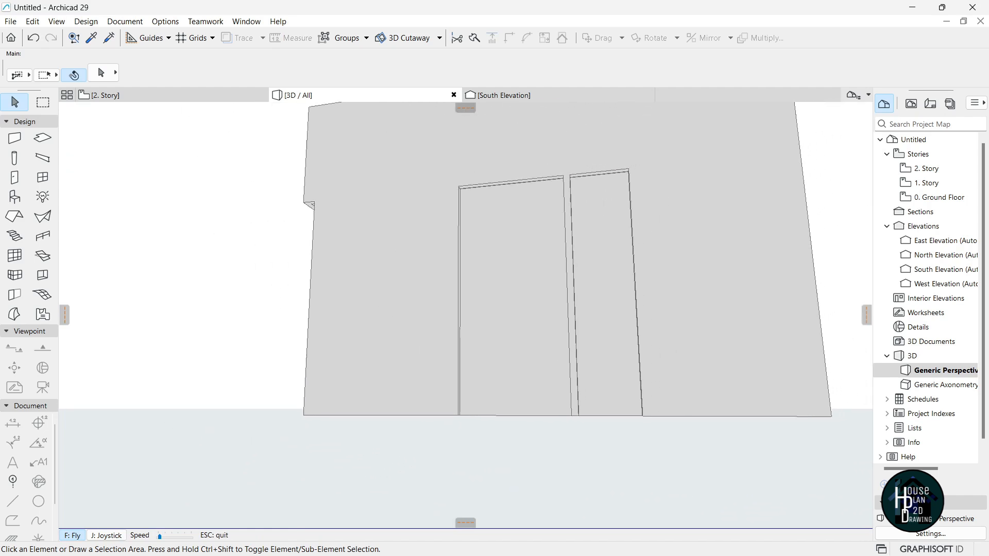
{"action": "key", "text": "Up"}
{"action": "key", "text": "Down"}
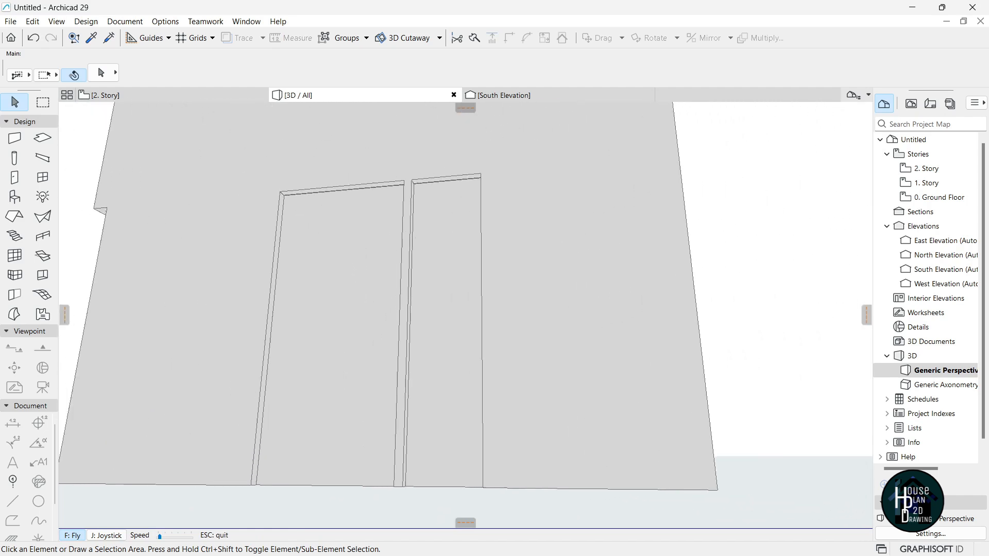
{"action": "key", "text": "Left"}
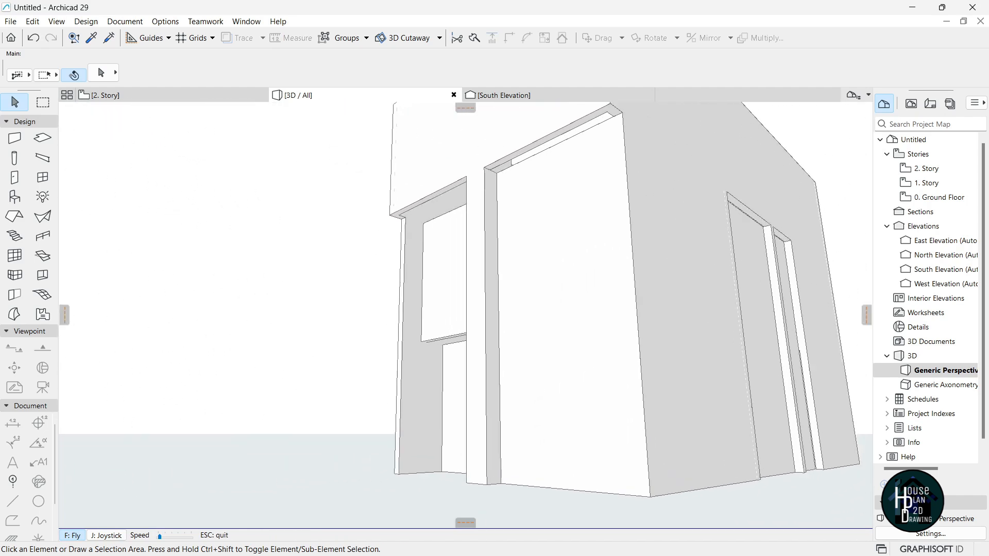
{"action": "key", "text": "Left"}
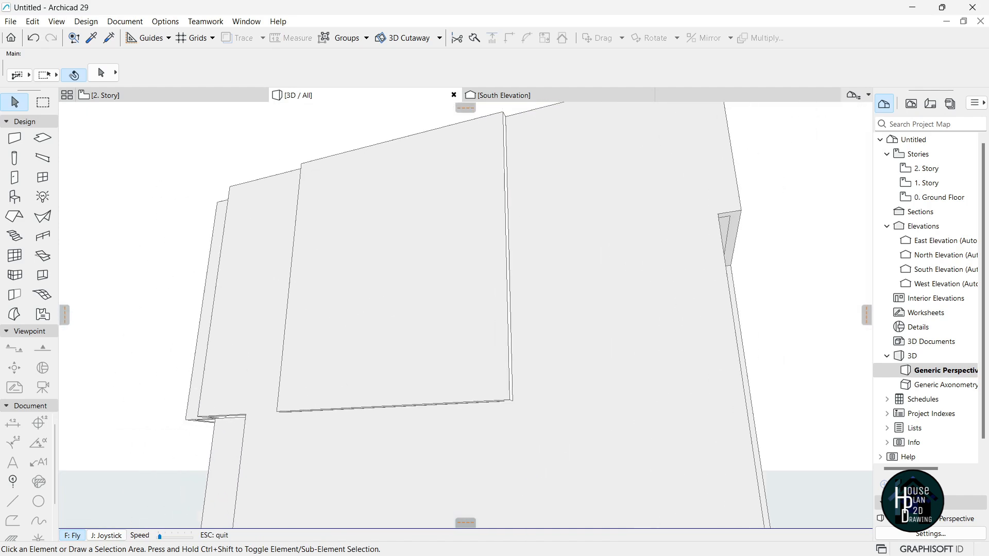
{"action": "key", "text": "Left"}
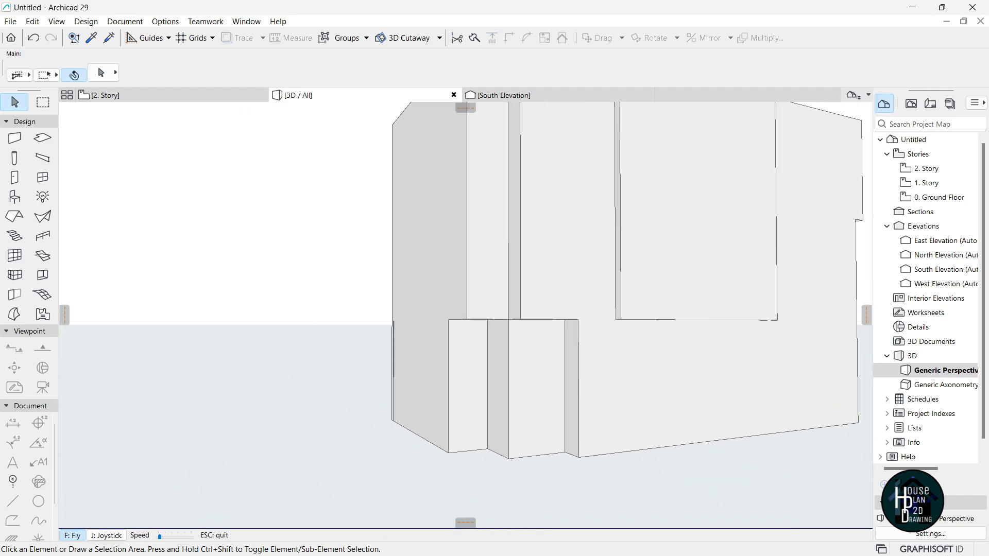
{"action": "key", "text": "Left"}
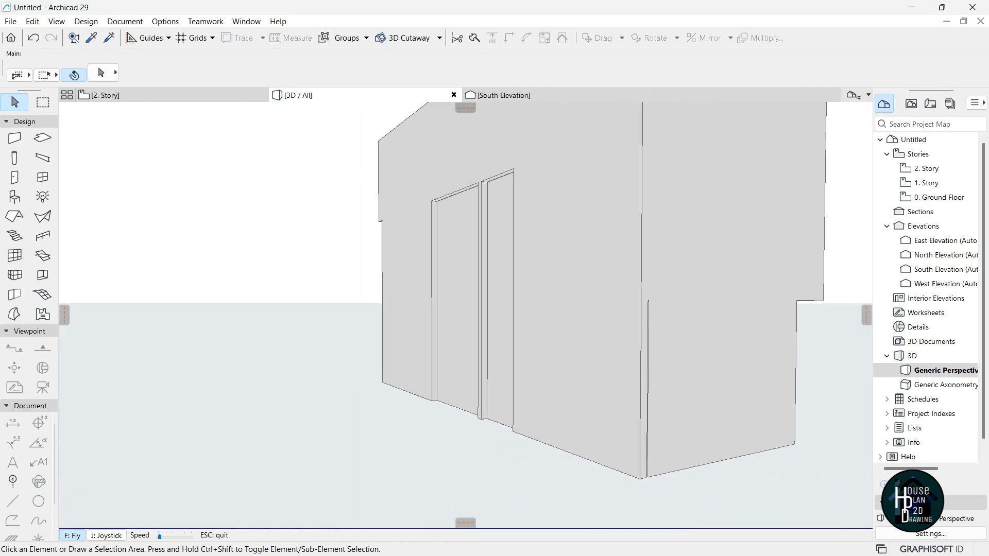
{"action": "key", "text": "Left"}
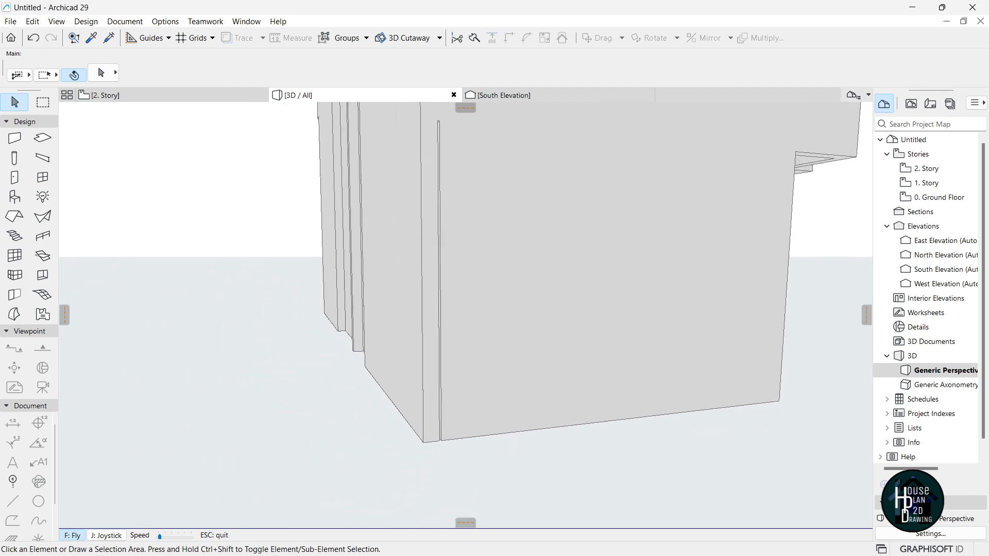
{"action": "key", "text": "Up"}
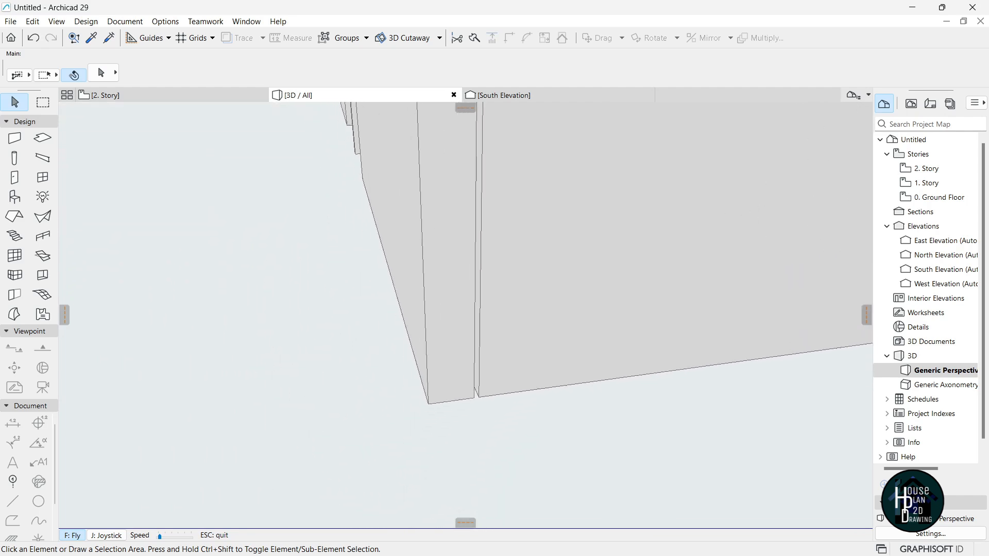
{"action": "key", "text": "Escape"}
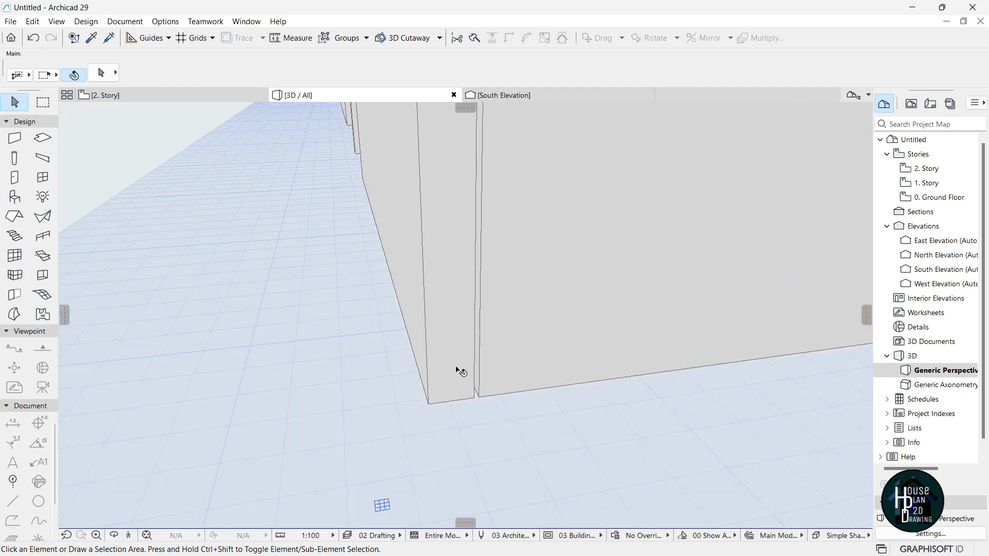
{"action": "left_click", "coordinate": [129, 535]}
{"action": "key", "text": "Down"}
{"action": "key", "text": "Escape"}
Stretch the ground-floor wall's end so it meets the building corner.
{"action": "left_click", "coordinate": [462, 262]}
{"action": "left_click", "coordinate": [462, 463]}
{"action": "scroll", "coordinate": [460, 426], "scroll_direction": "up", "scroll_amount": 6}
{"action": "scroll", "coordinate": [447, 423], "scroll_direction": "up", "scroll_amount": 2}
{"action": "left_click", "coordinate": [397, 431]}
{"action": "left_click", "coordinate": [390, 457]}
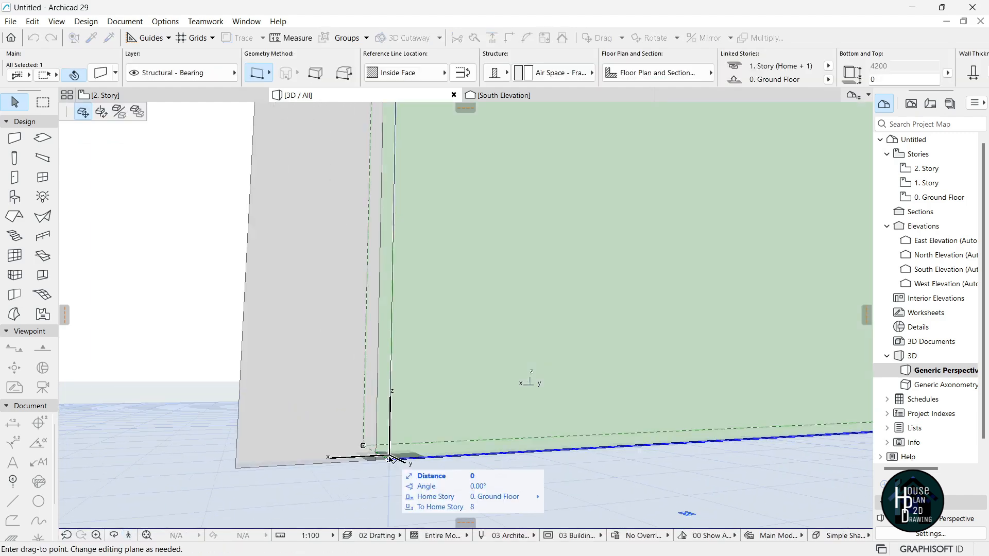
{"action": "key", "text": "Escape"}
{"action": "left_click", "coordinate": [390, 459]}
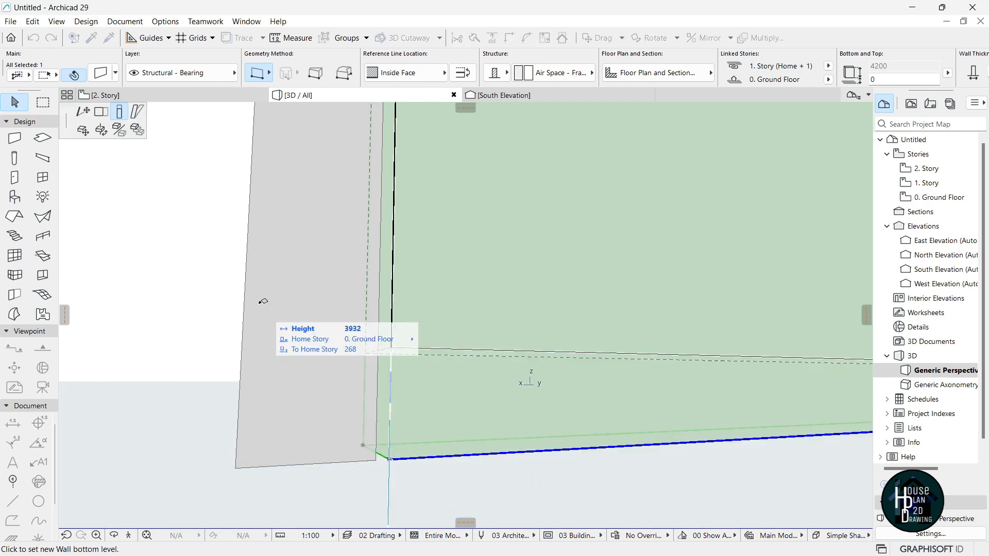
{"action": "left_click", "coordinate": [102, 112]}
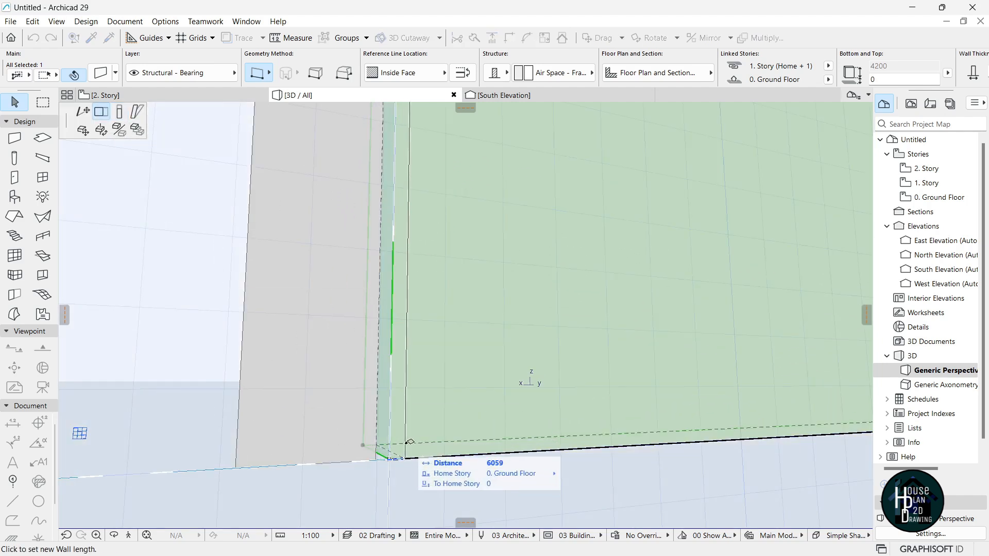
{"action": "left_click", "coordinate": [377, 460]}
{"action": "key", "text": "Escape"}
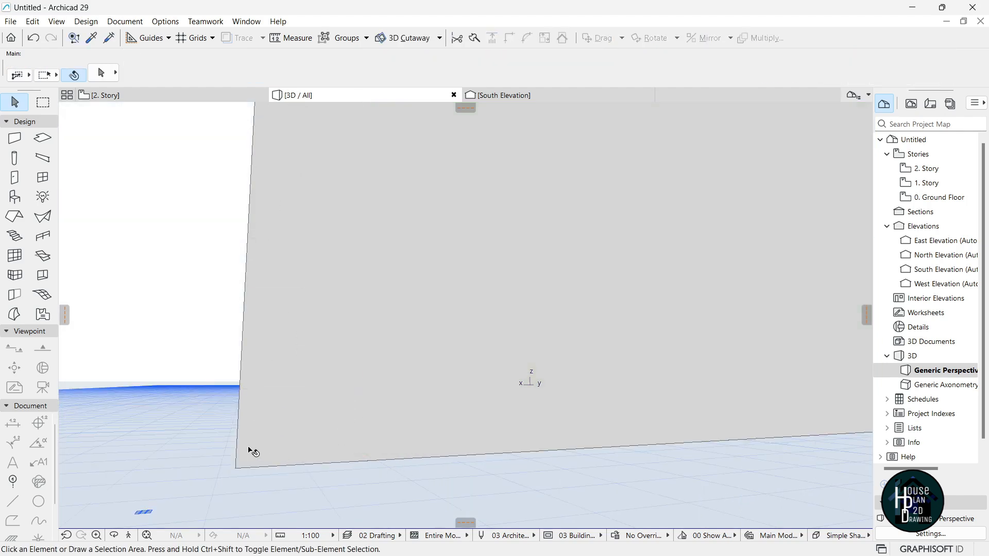
Fly around the building to review the finished two-storey shell.
{"action": "left_click", "coordinate": [130, 536]}
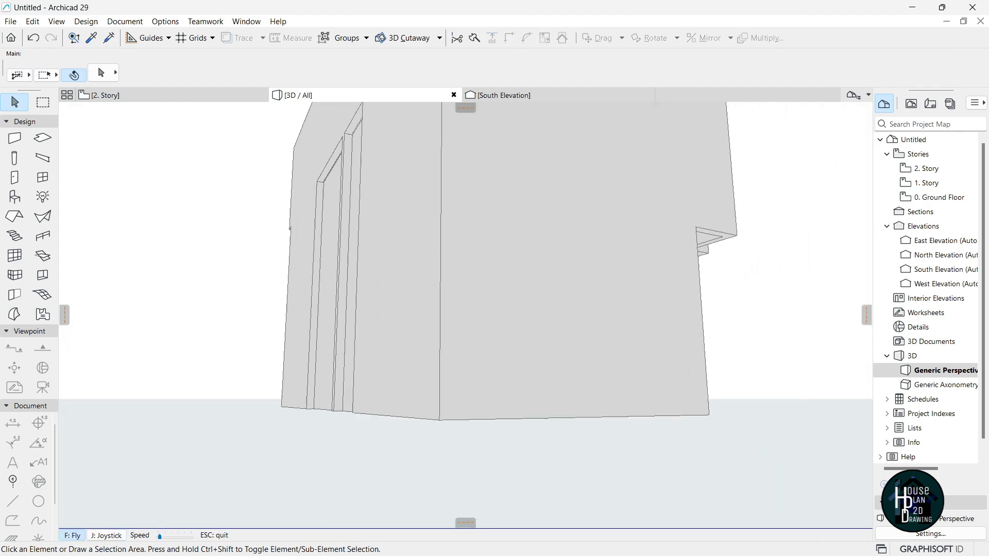
{"action": "key", "text": "Left"}
{"action": "key", "text": "Up"}
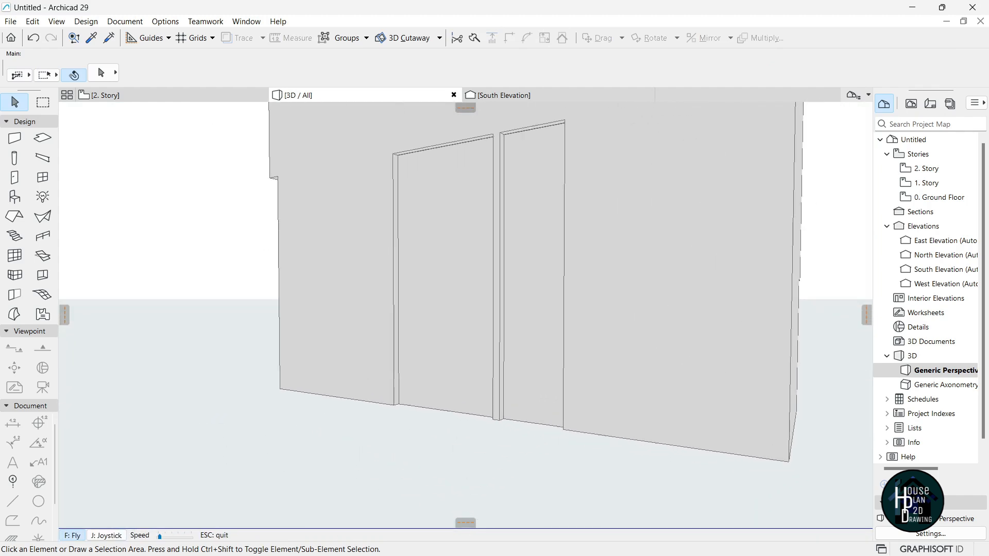
{"action": "key", "text": "Down"}
{"action": "key", "text": "Left"}
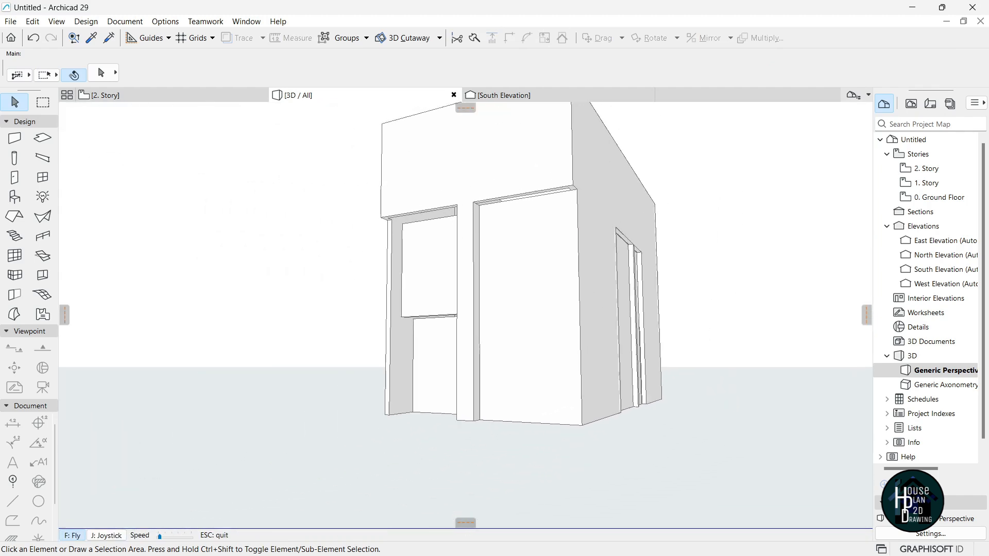
{"action": "key", "text": "Down"}
{"action": "key", "text": "Left"}
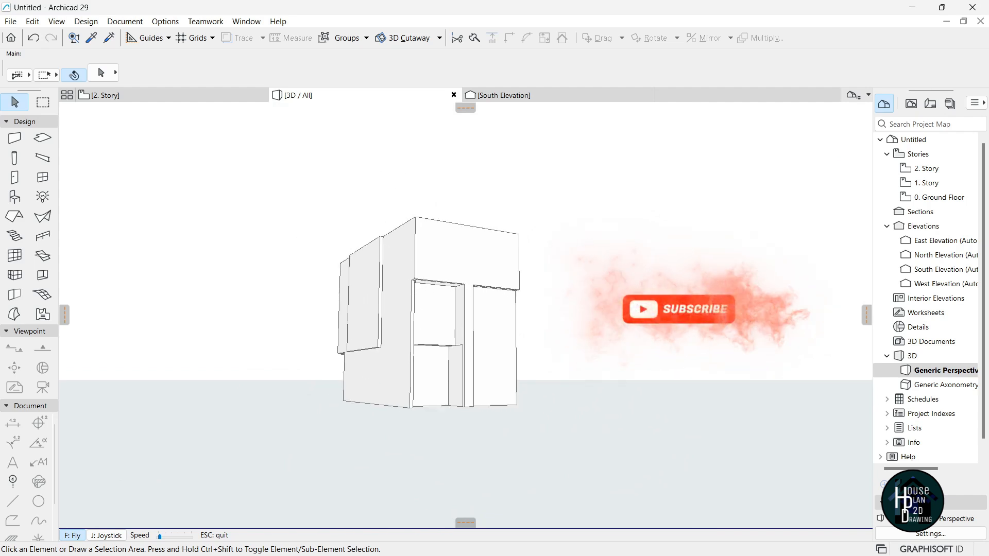
{"action": "key", "text": "Up"}
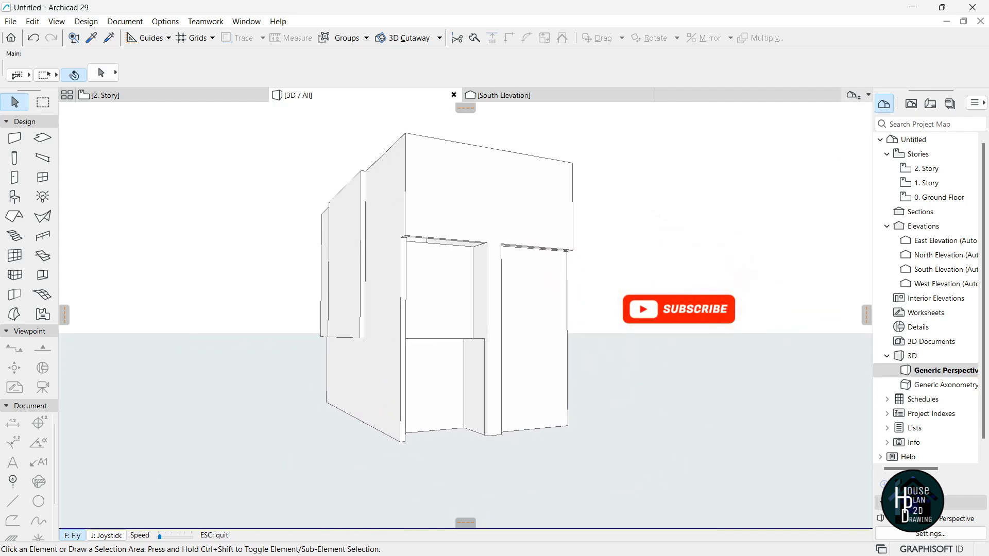
{"action": "key", "text": "Escape"}
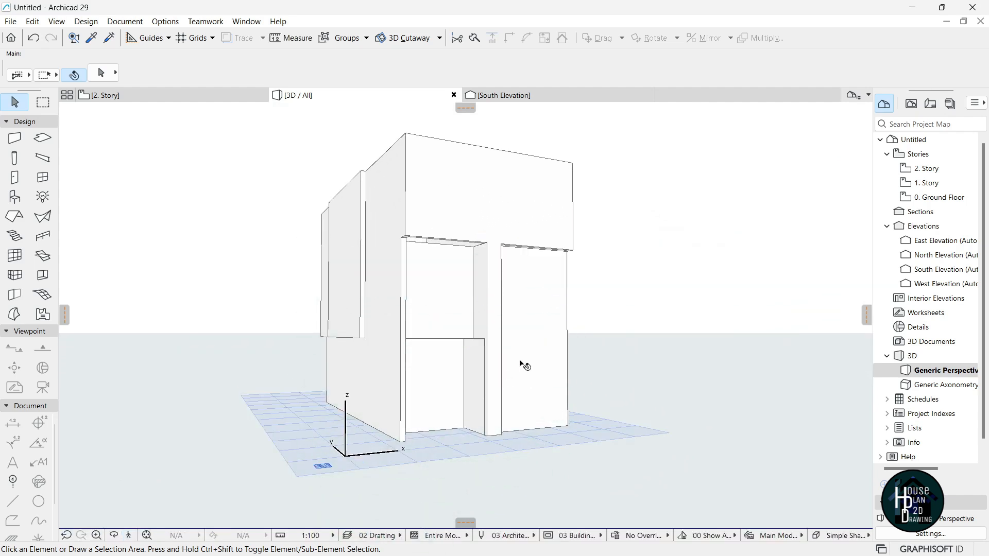
Open the 0. Ground Floor plan and view the Elite B reference house in 3D.
{"action": "double_click", "coordinate": [934, 197]}
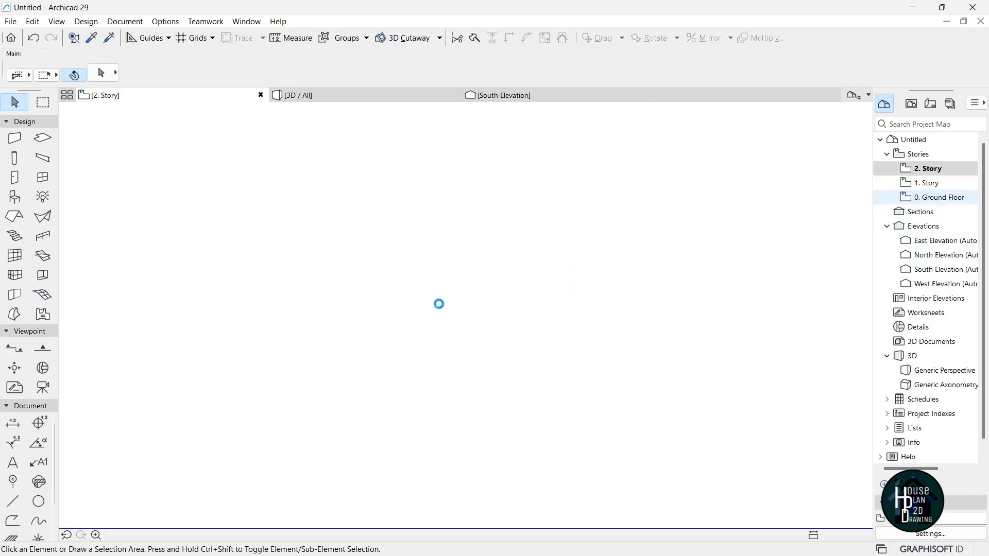
{"action": "key", "text": "super+Tab"}
{"action": "left_click", "coordinate": [526, 222]}
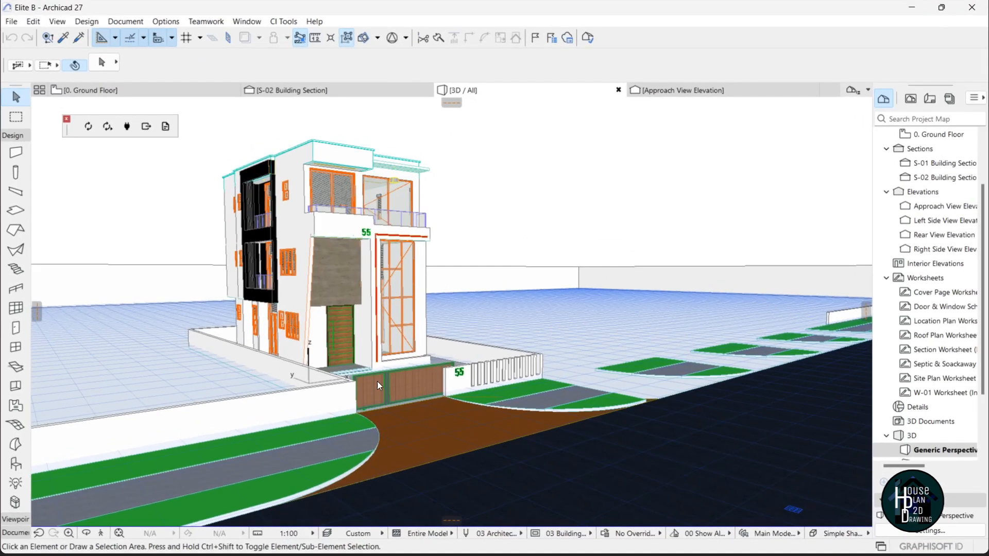
{"action": "left_click", "coordinate": [101, 536]}
{"action": "key", "text": "Up"}
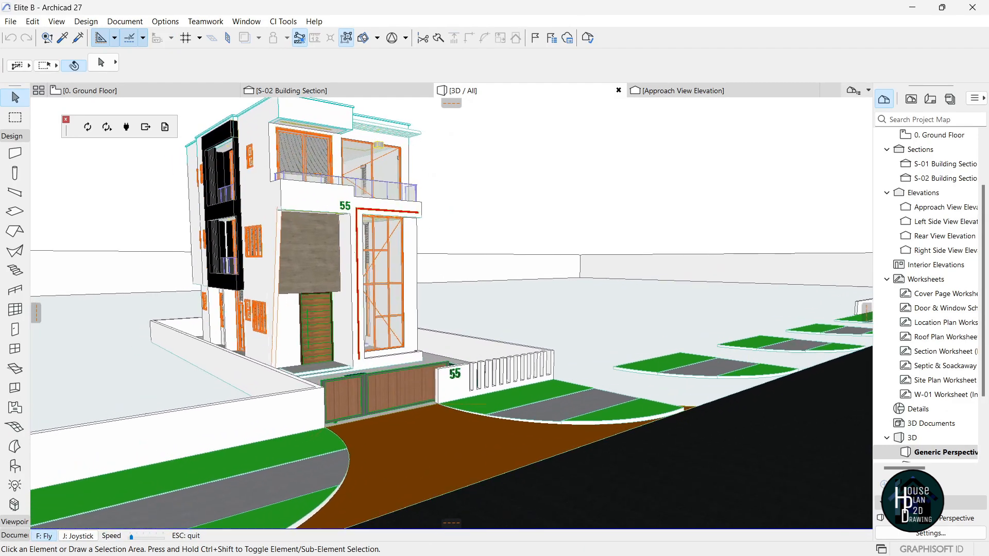
{"action": "key", "text": "Escape"}
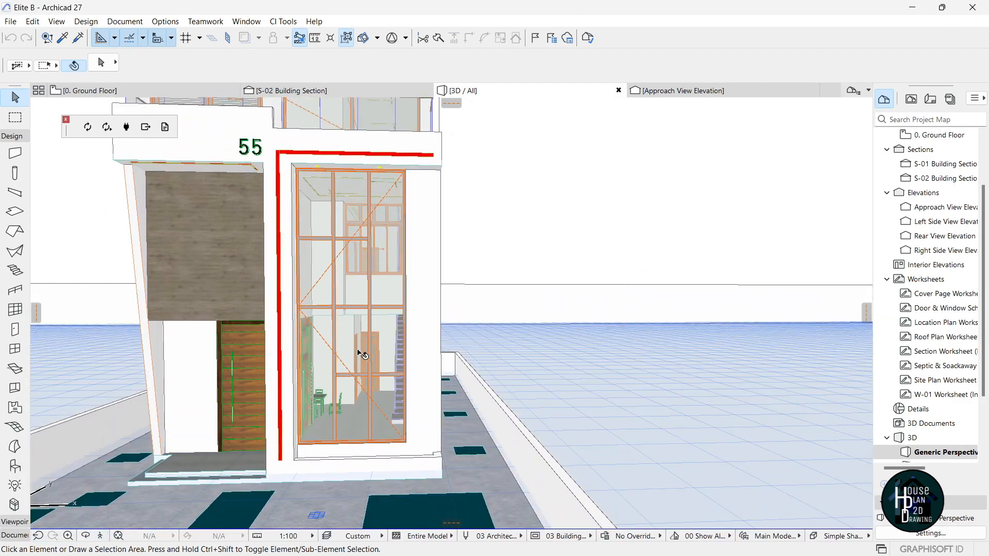
Return to the Untitled house project and zoom into the ground floor plan.
{"action": "key", "text": "super+Tab"}
{"action": "left_click", "coordinate": [512, 199]}
{"action": "scroll", "coordinate": [527, 340], "scroll_direction": "up", "scroll_amount": 8}
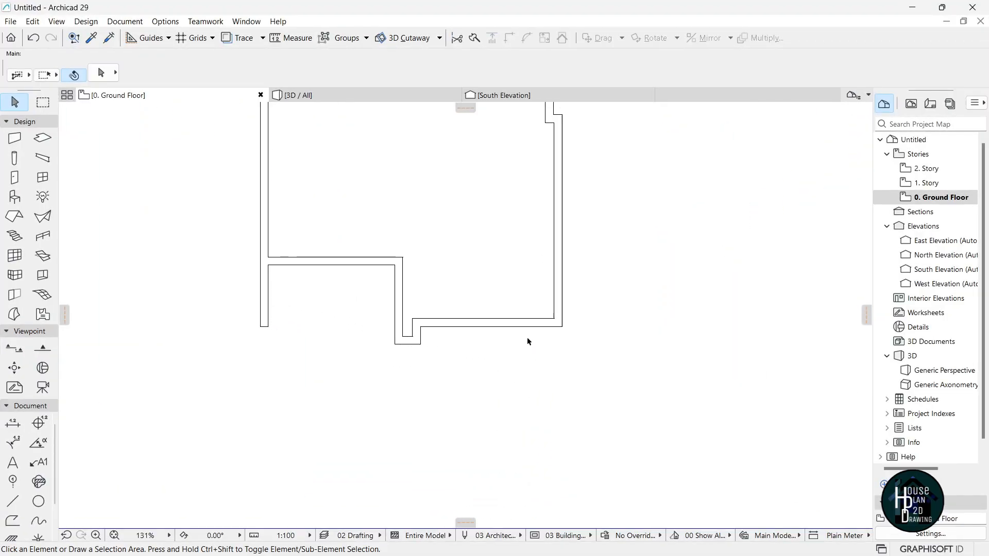
Place a basic window in the lower front wall and set its width to 3000.
{"action": "left_click", "coordinate": [41, 179]}
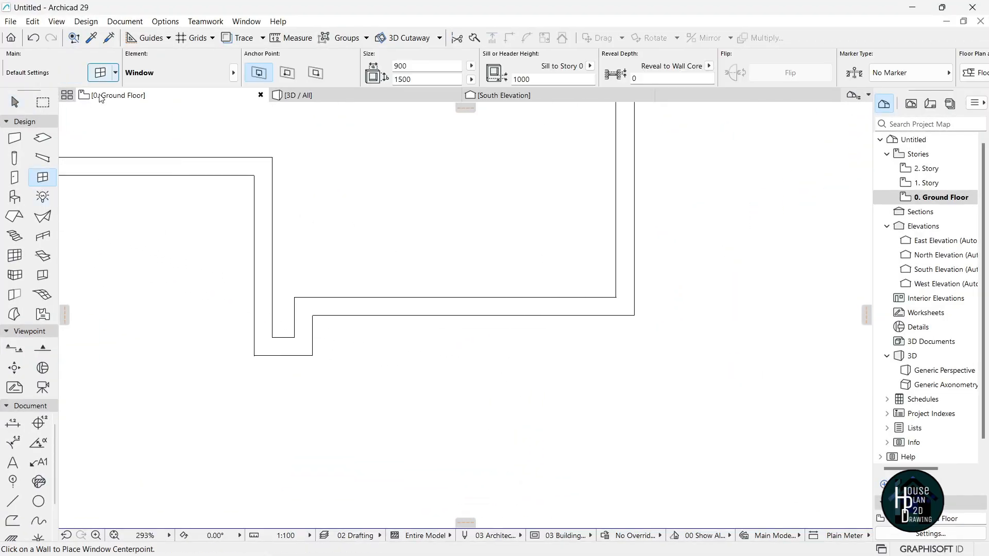
{"action": "key", "text": "ctrl+t"}
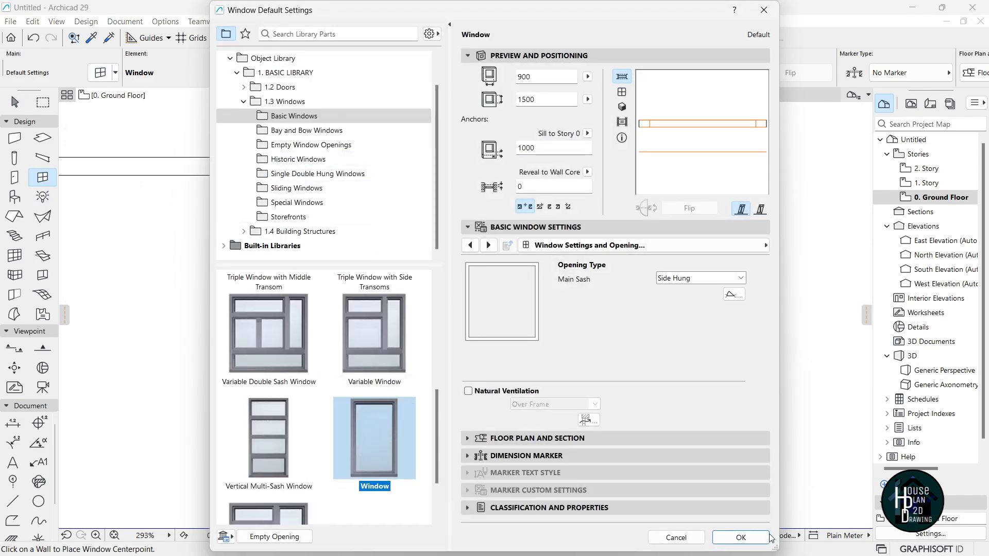
{"action": "left_click", "coordinate": [741, 537]}
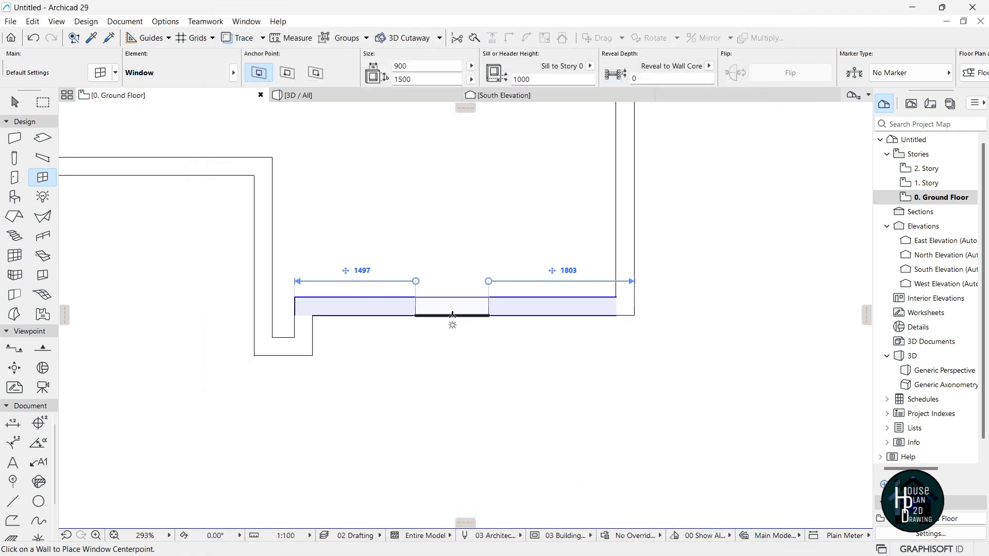
{"action": "left_click", "coordinate": [474, 315]}
{"action": "left_click", "coordinate": [520, 327]}
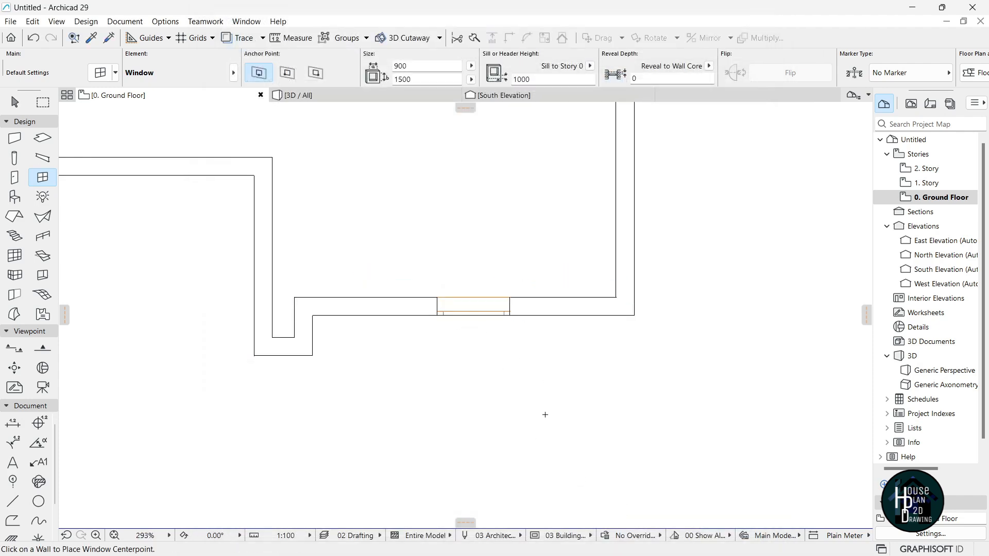
{"action": "key", "text": "Escape"}
{"action": "scroll", "coordinate": [518, 385], "scroll_direction": "up", "scroll_amount": 2}
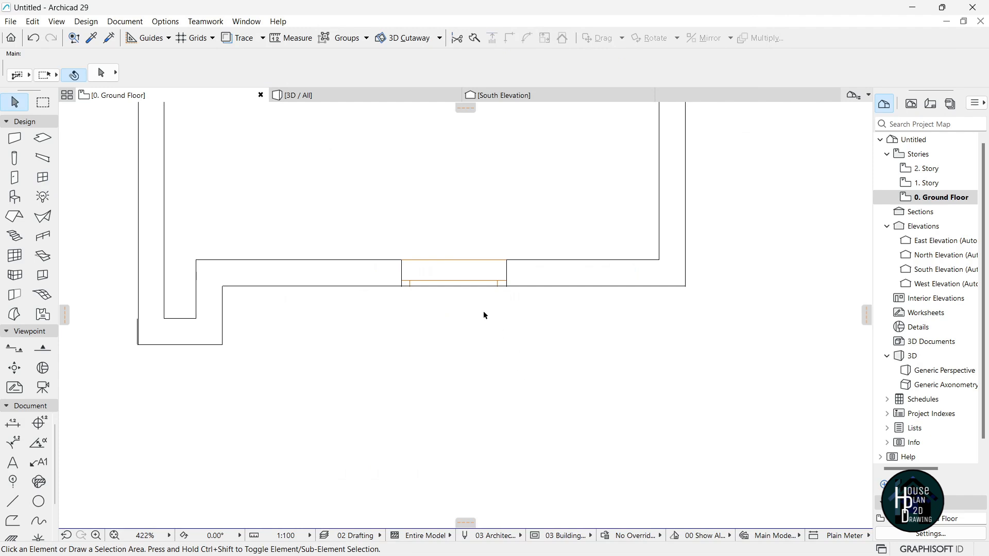
{"action": "left_click", "coordinate": [460, 273]}
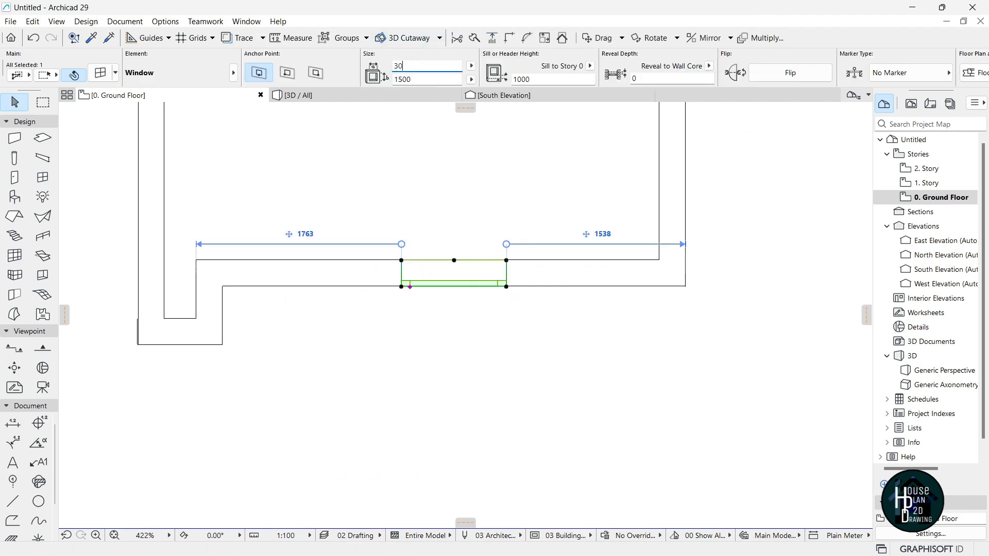
{"action": "type", "text": "3000"}
{"action": "key", "text": "Return"}
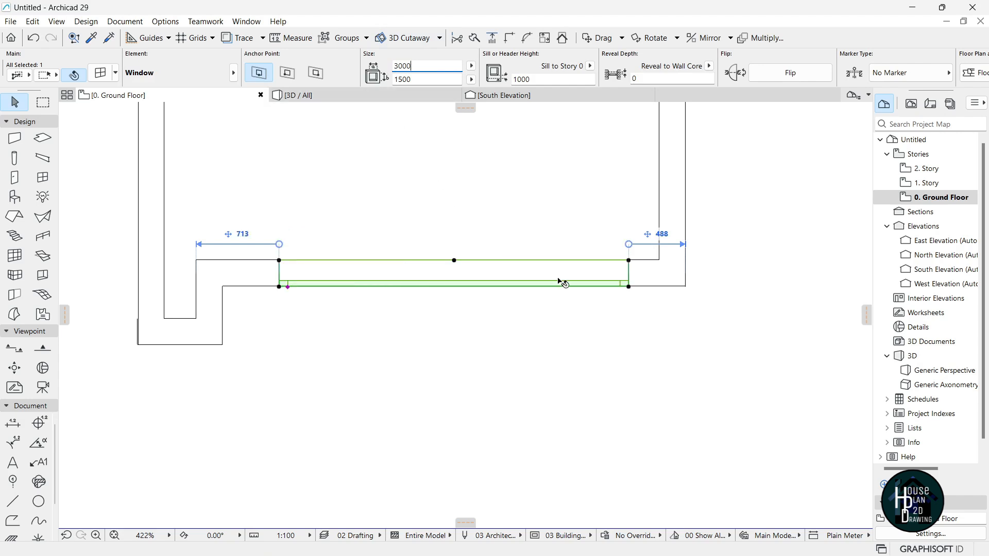
Move the window along the wall to sit 225 from one end and 975 from the other.
{"action": "left_click", "coordinate": [279, 287]}
{"action": "left_click", "coordinate": [84, 114]}
{"action": "left_click", "coordinate": [227, 288]}
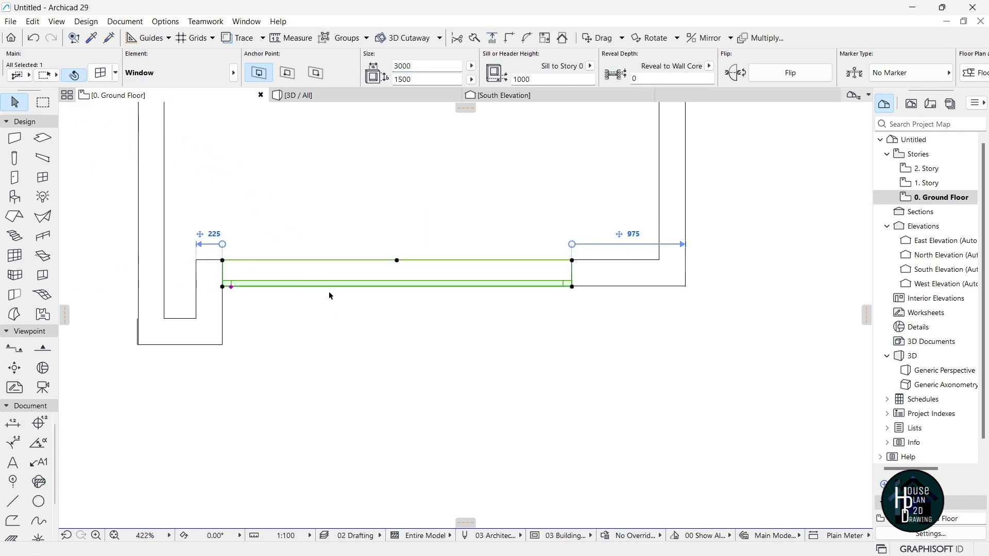
{"action": "left_click", "coordinate": [496, 309]}
{"action": "scroll", "coordinate": [493, 277], "scroll_direction": "down", "scroll_amount": 5}
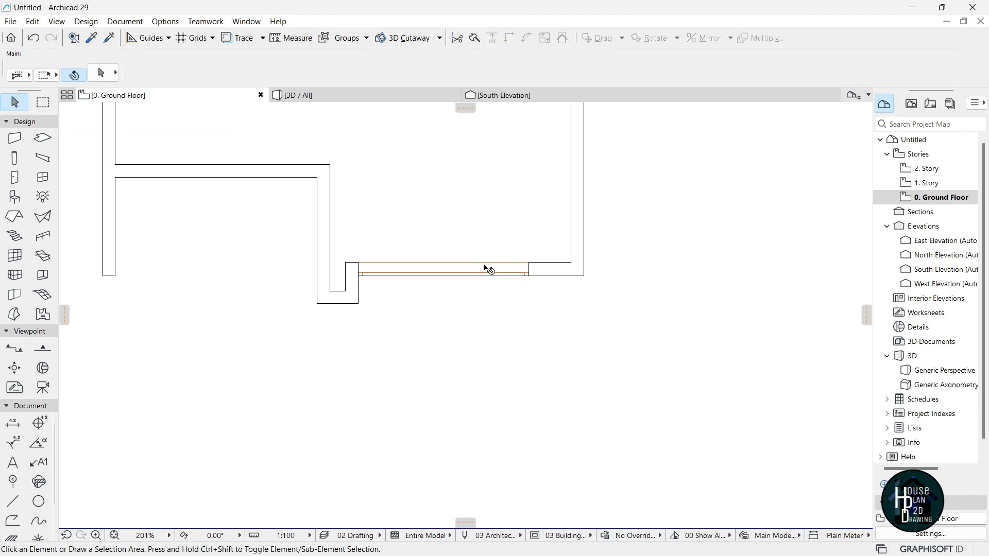
In 3D, give the front window a 768 sill and a 7622 height.
{"action": "left_click", "coordinate": [374, 99]}
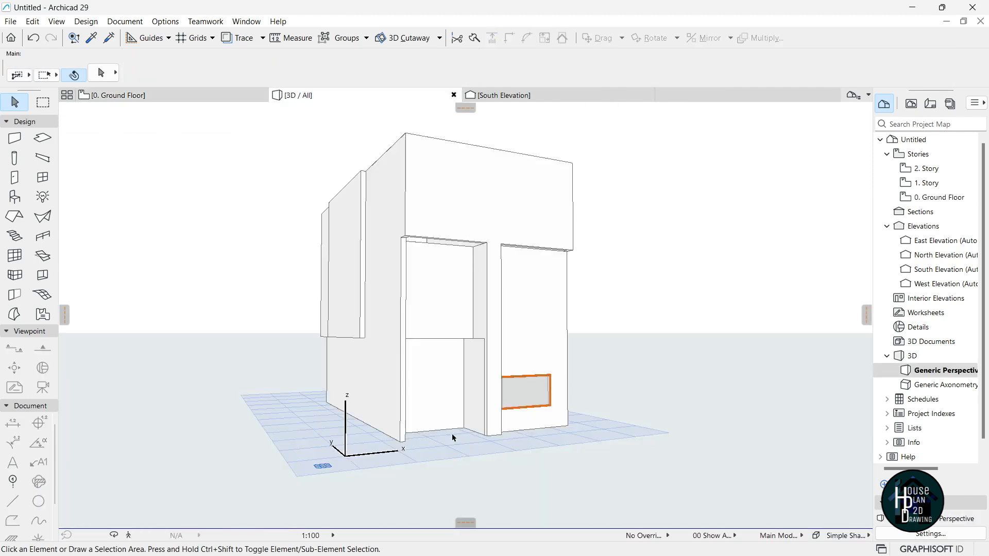
{"action": "left_click", "coordinate": [132, 535]}
{"action": "key", "text": "Up"}
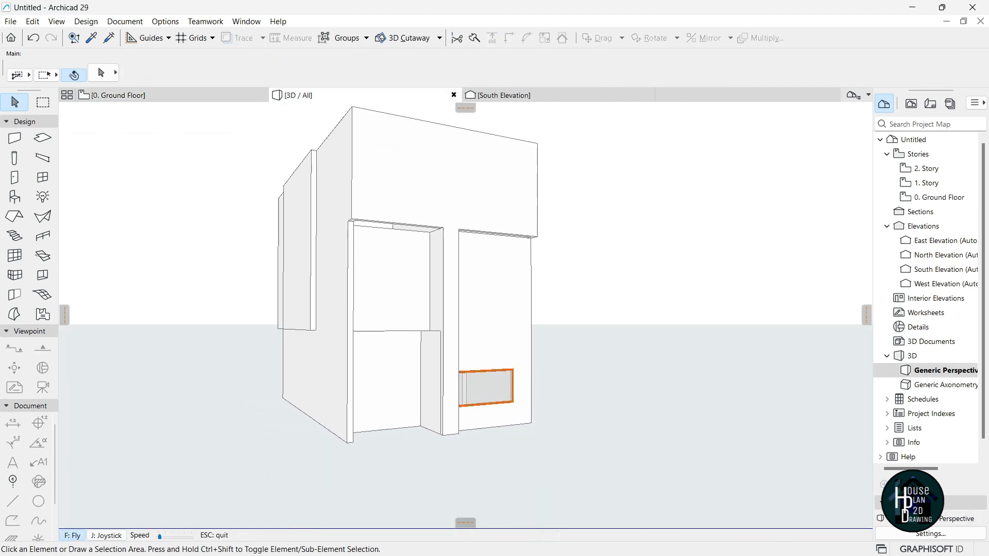
{"action": "key", "text": "Right"}
{"action": "key", "text": "Down"}
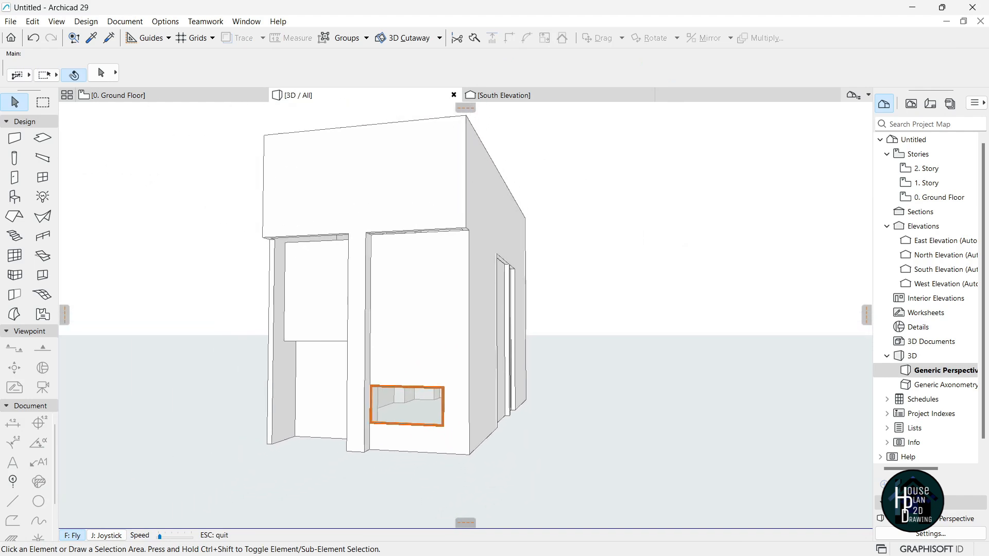
{"action": "key", "text": "Escape"}
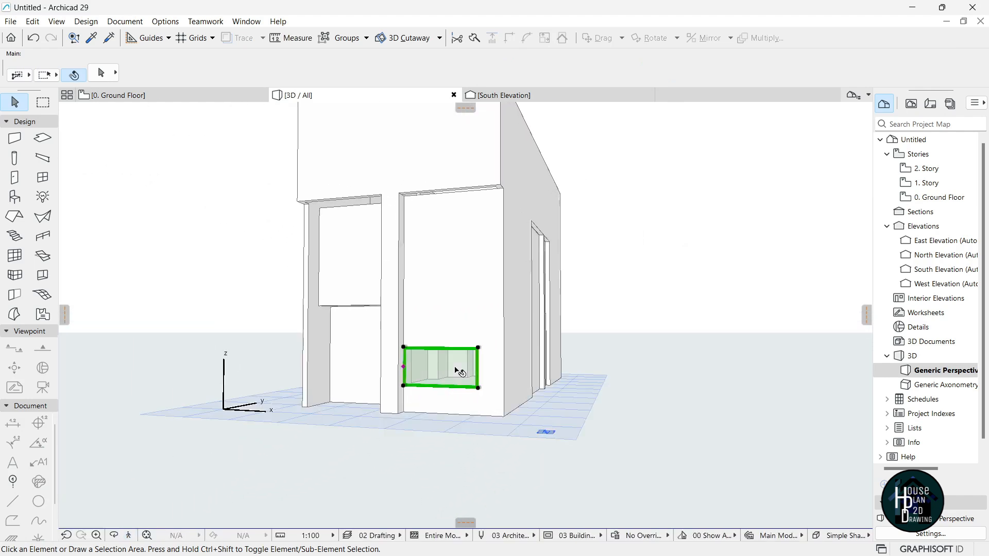
{"action": "left_click", "coordinate": [460, 371]}
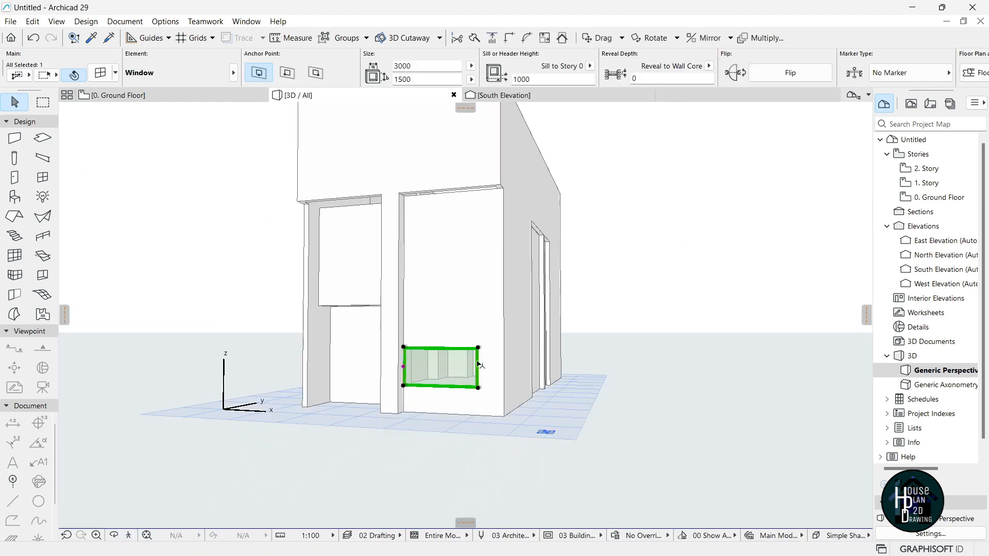
{"action": "left_click", "coordinate": [521, 80]}
{"action": "type", "text": "768"}
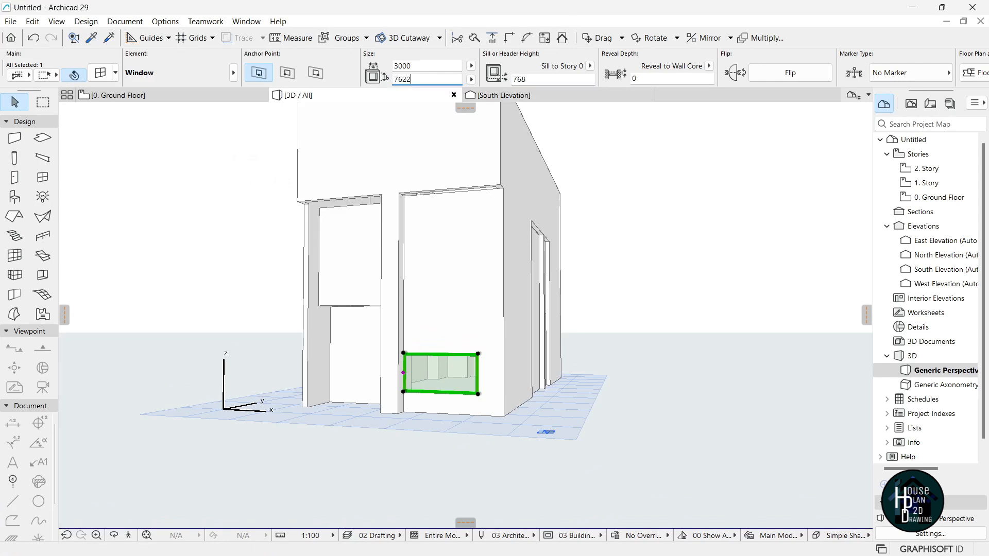
{"action": "key", "text": "Return"}
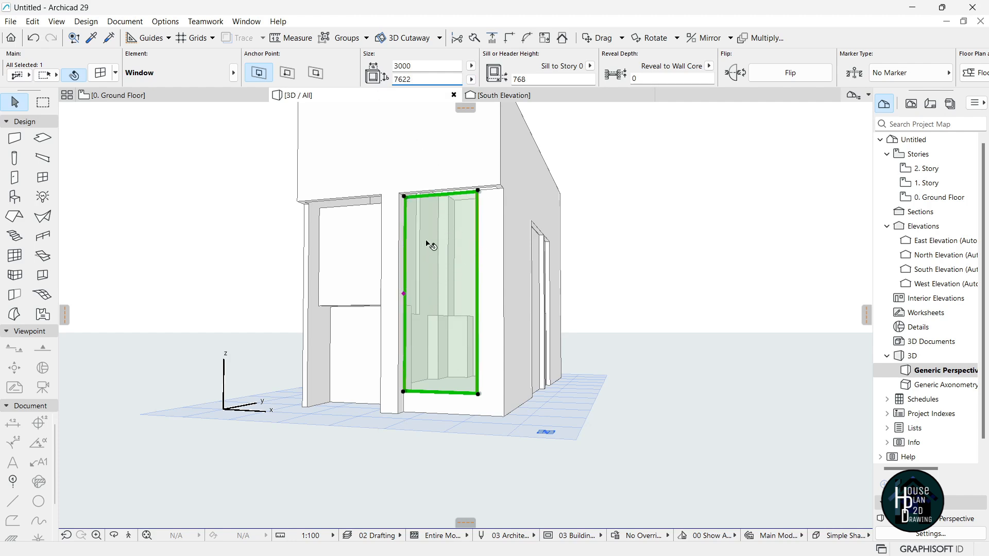
{"action": "middle_click_drag", "start_coordinate": [442, 207], "coordinate": [401, 202], "text": "shift"}
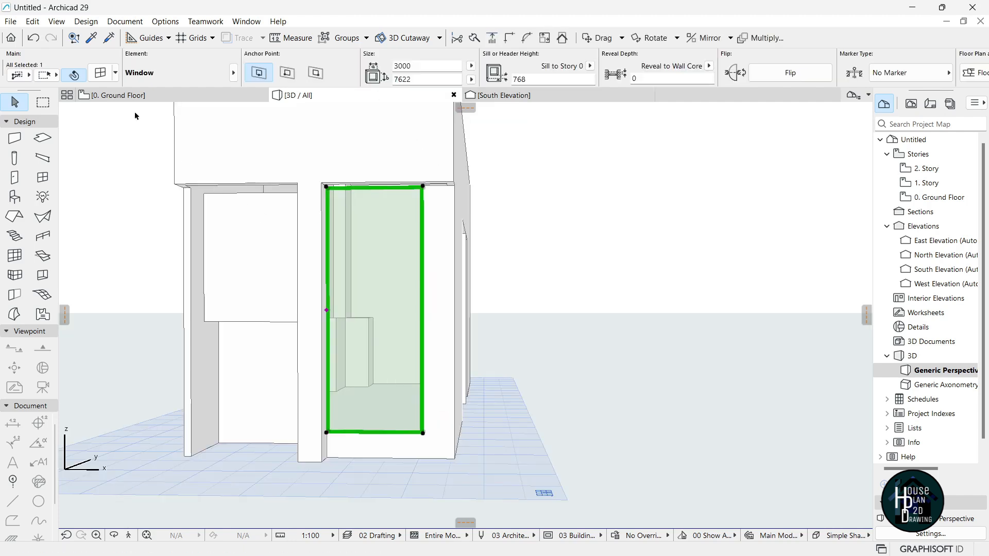
Set the window's sash to an Editable Grid of 3 by 4 panes.
{"action": "key", "text": "ctrl+t"}
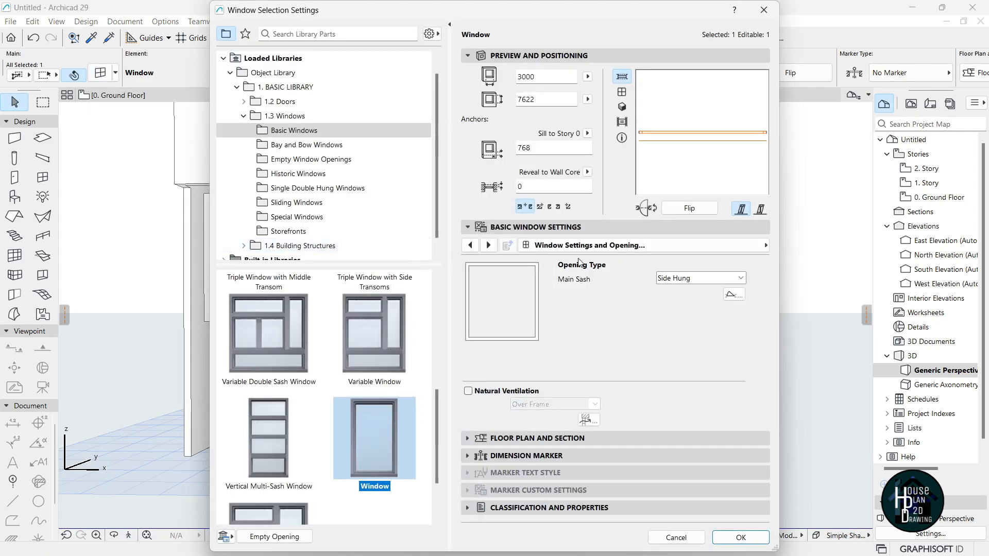
{"action": "left_click", "coordinate": [580, 248]}
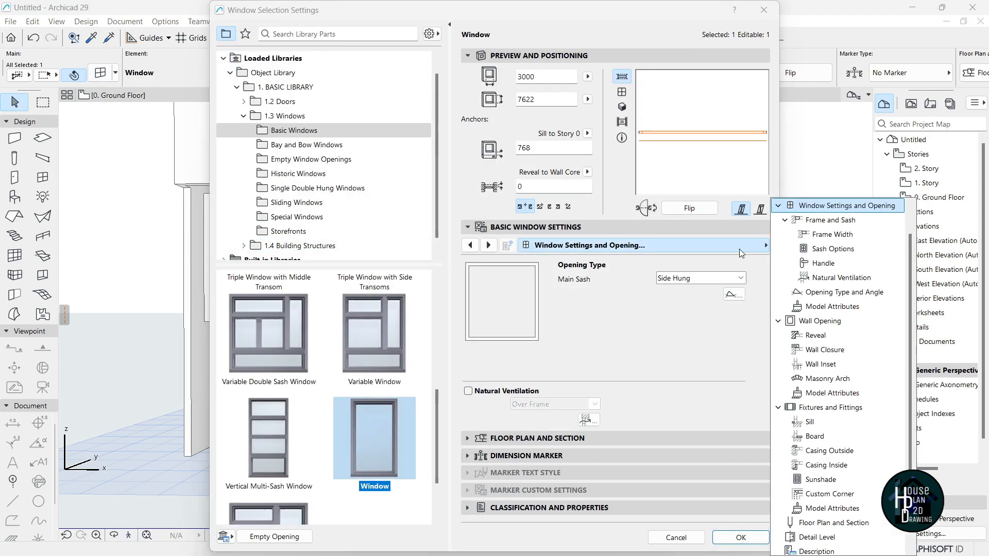
{"action": "left_click", "coordinate": [840, 251]}
{"action": "left_click", "coordinate": [599, 315]}
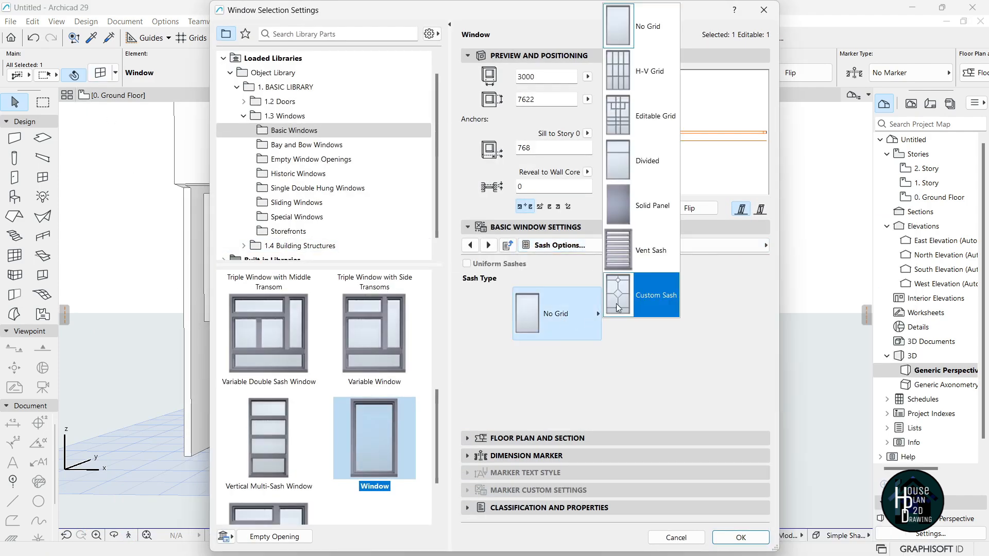
{"action": "left_click", "coordinate": [647, 120]}
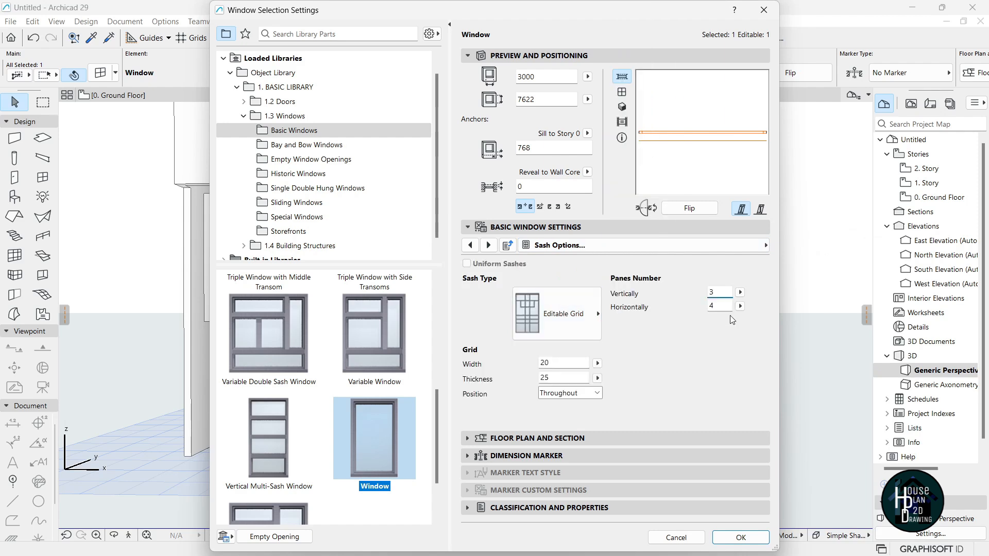
{"action": "type", "text": "4"}
{"action": "left_click", "coordinate": [699, 257]}
{"action": "left_click", "coordinate": [740, 538]}
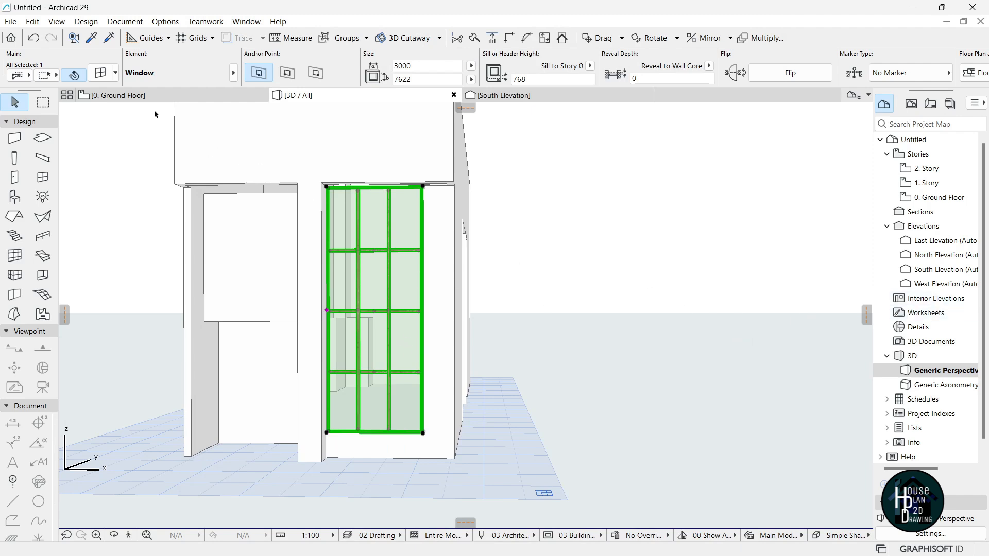
{"action": "left_click", "coordinate": [145, 95]}
Deselect the window and open the South Elevation view.
{"action": "left_click", "coordinate": [486, 304]}
{"action": "scroll", "coordinate": [486, 305], "scroll_direction": "down", "scroll_amount": 8}
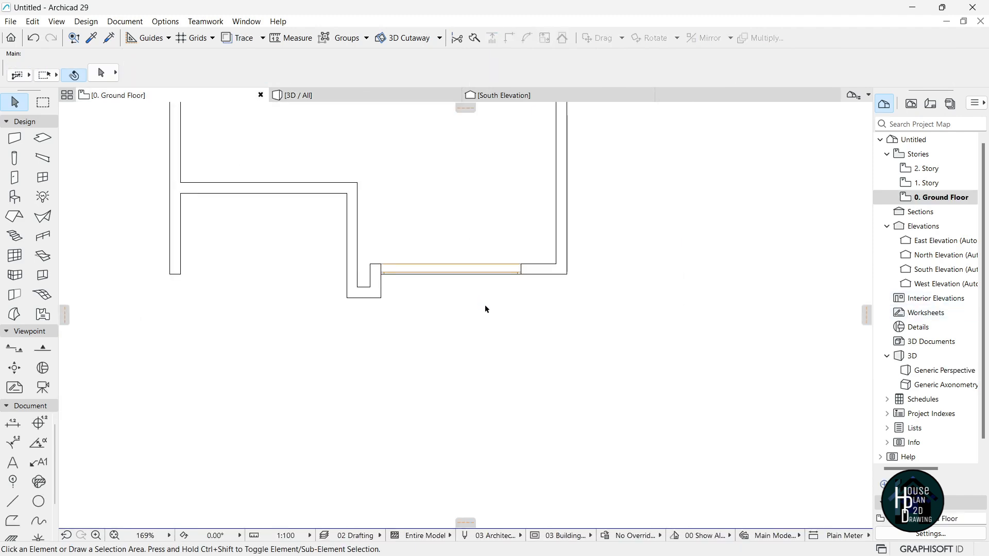
{"action": "scroll", "coordinate": [475, 384], "scroll_direction": "up", "scroll_amount": 3}
{"action": "scroll", "coordinate": [495, 402], "scroll_direction": "down", "scroll_amount": 3}
{"action": "scroll", "coordinate": [496, 268], "scroll_direction": "up", "scroll_amount": 3}
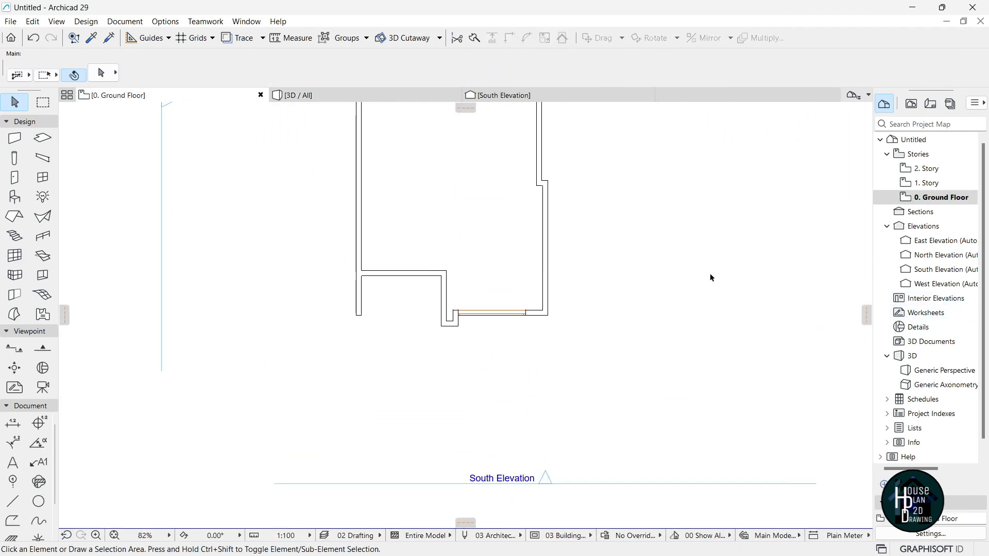
{"action": "double_click", "coordinate": [936, 274]}
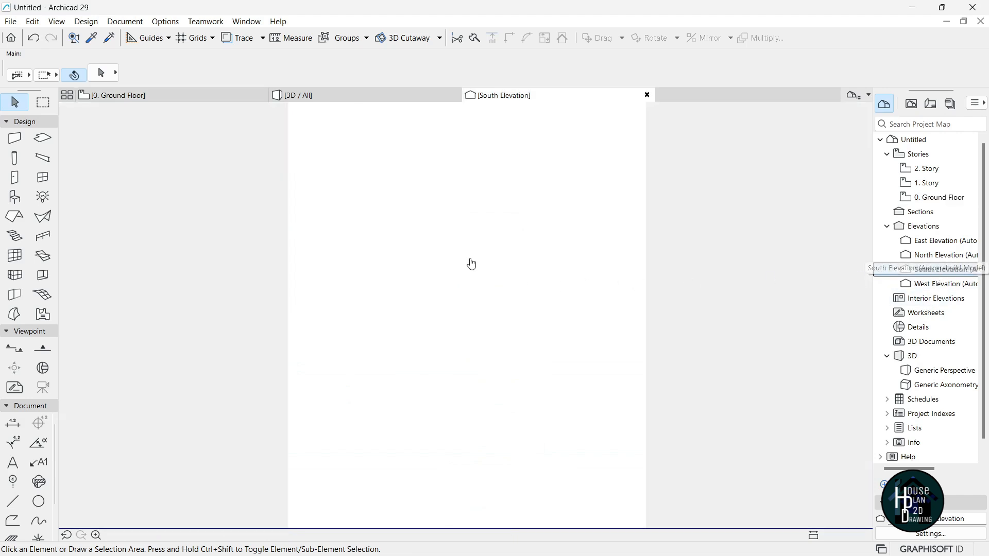
{"action": "scroll", "coordinate": [479, 265], "scroll_direction": "down", "scroll_amount": 3}
{"action": "scroll", "coordinate": [410, 305], "scroll_direction": "up", "scroll_amount": 6}
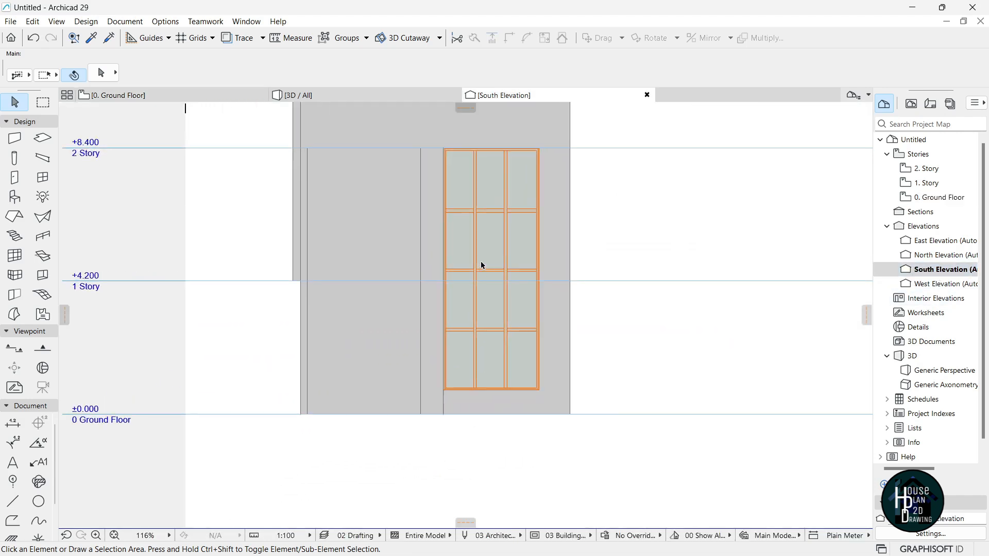
{"action": "scroll", "coordinate": [482, 265], "scroll_direction": "up", "scroll_amount": 1}
Shorten the tall window's upper horizontal glazing bar so it ends at the right-hand mullion.
{"action": "left_click", "coordinate": [497, 222]}
{"action": "scroll", "coordinate": [505, 232], "scroll_direction": "up", "scroll_amount": 5}
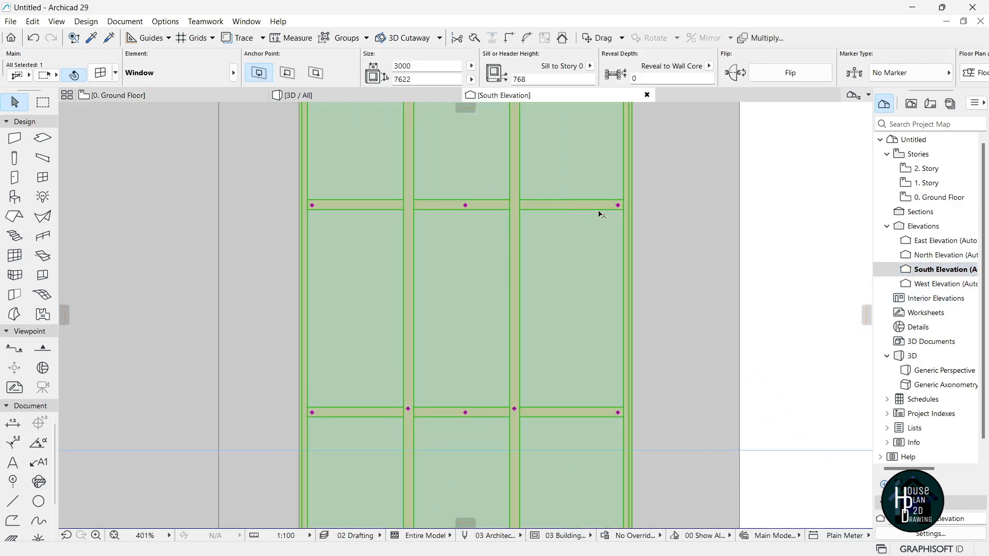
{"action": "left_click", "coordinate": [618, 206]}
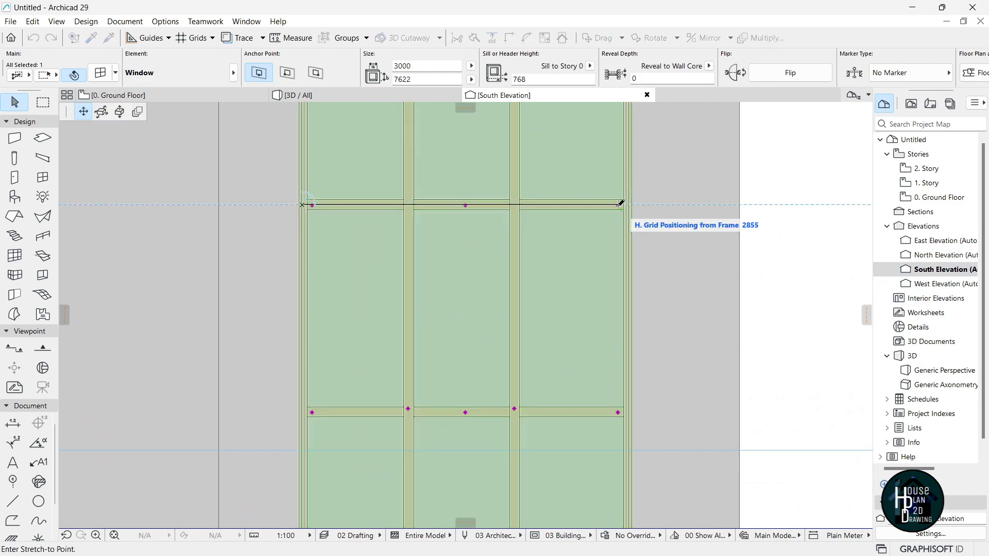
{"action": "scroll", "coordinate": [525, 202], "scroll_direction": "up", "scroll_amount": 4}
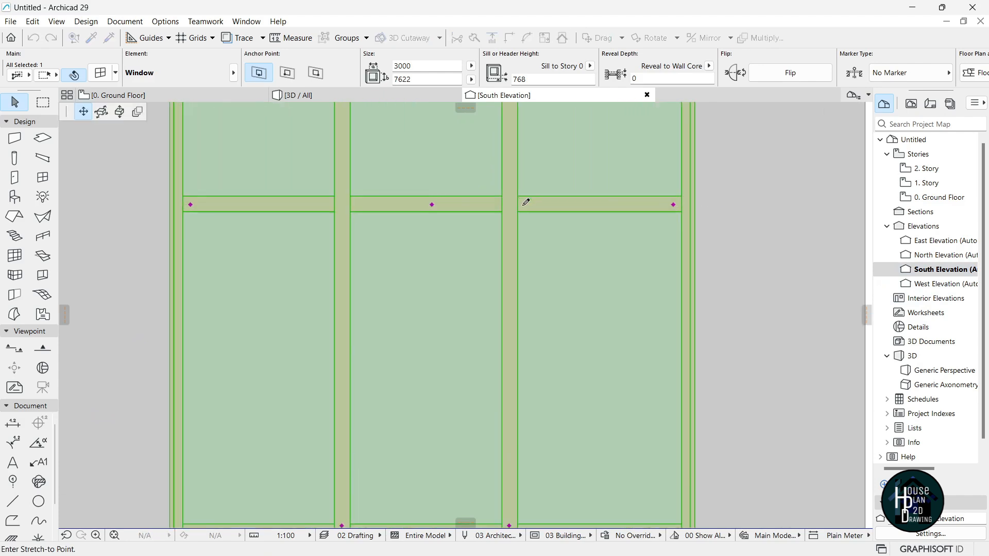
{"action": "left_click", "coordinate": [495, 209]}
{"action": "key", "text": "Escape"}
Cut the lower glazing bar back to the left-hand mullion and check the staggered panes in 3D.
{"action": "scroll", "coordinate": [506, 205], "scroll_direction": "down", "scroll_amount": 8}
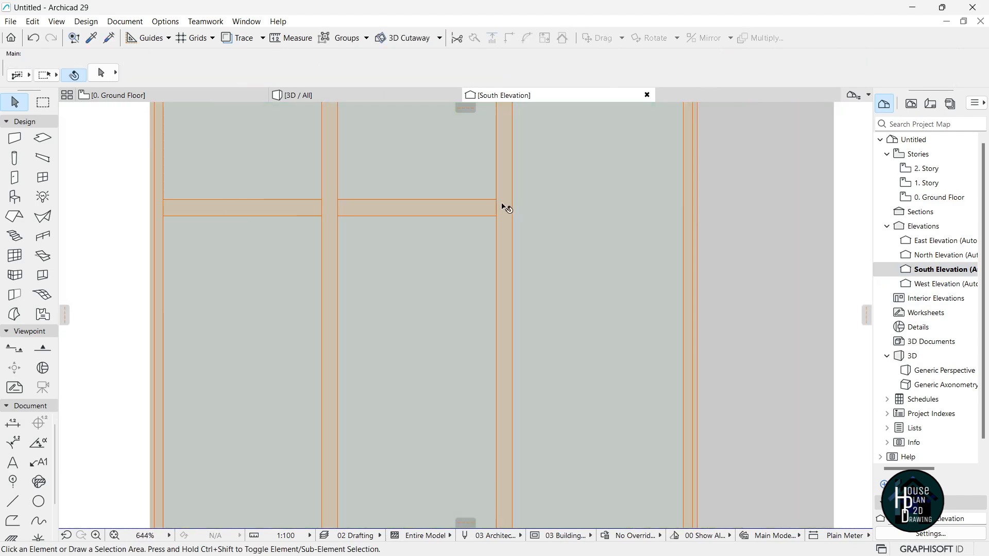
{"action": "scroll", "coordinate": [485, 379], "scroll_direction": "up", "scroll_amount": 4}
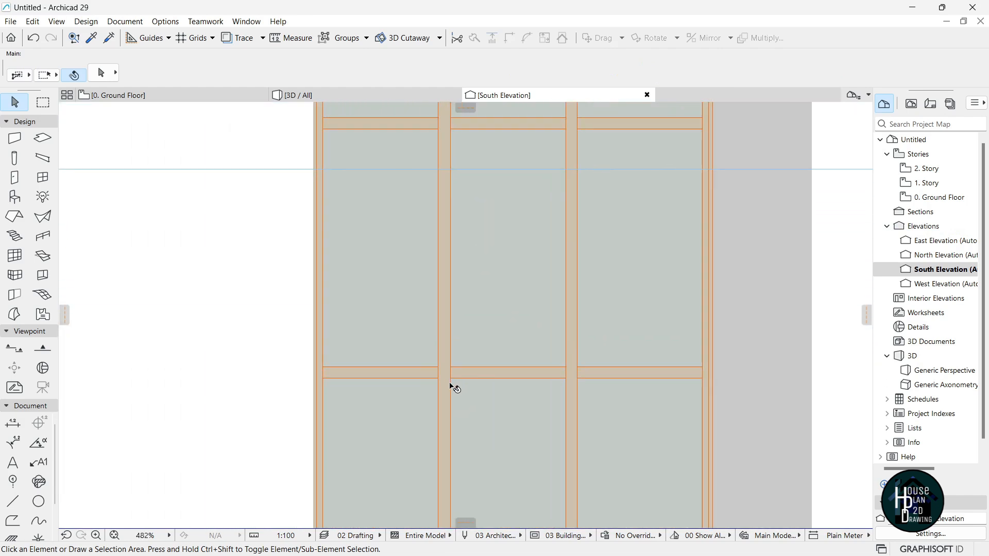
{"action": "left_click", "coordinate": [323, 374]}
{"action": "left_click", "coordinate": [329, 374]}
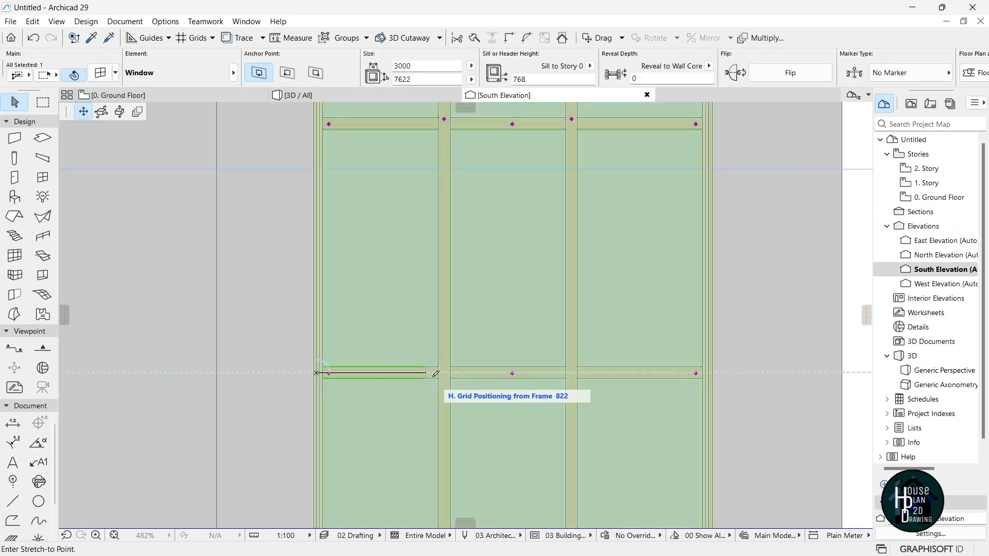
{"action": "scroll", "coordinate": [551, 335], "scroll_direction": "up", "scroll_amount": 6}
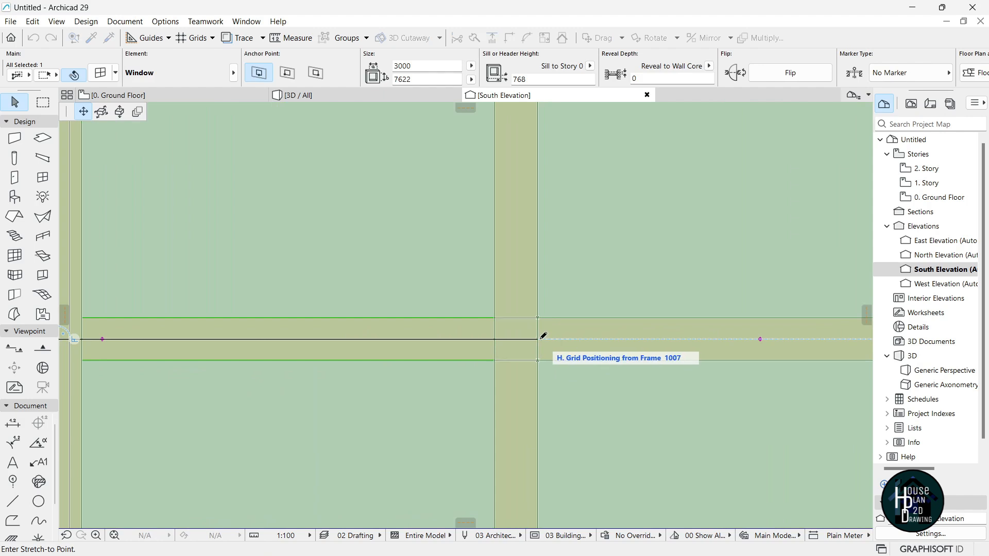
{"action": "left_click", "coordinate": [498, 338]}
{"action": "scroll", "coordinate": [496, 325], "scroll_direction": "down", "scroll_amount": 7}
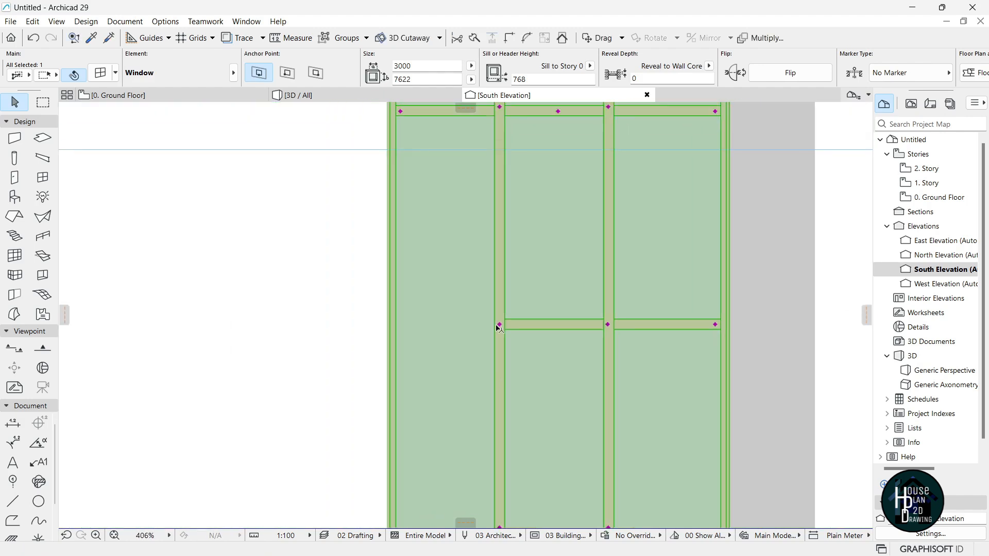
{"action": "key", "text": "Escape"}
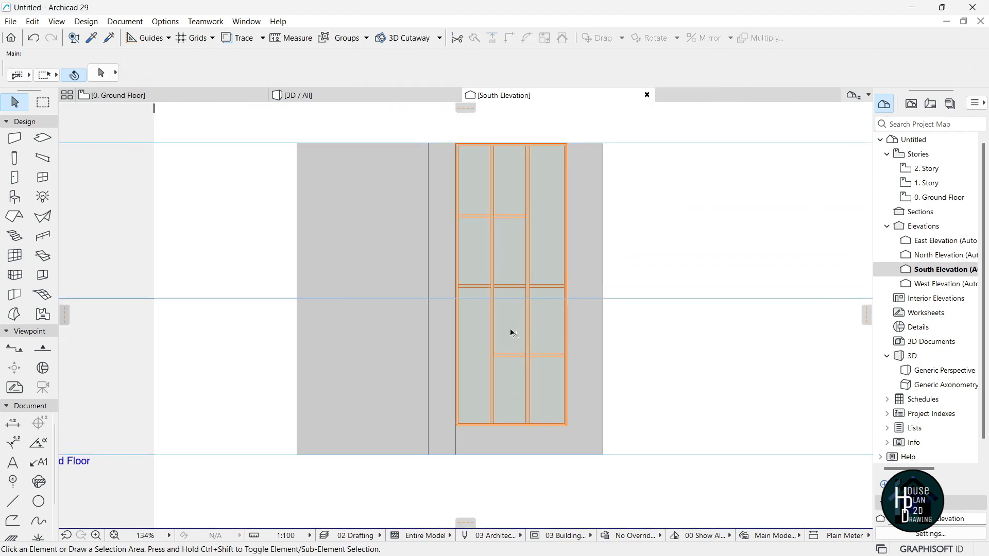
{"action": "scroll", "coordinate": [507, 258], "scroll_direction": "up", "scroll_amount": 1}
{"action": "scroll", "coordinate": [475, 410], "scroll_direction": "down", "scroll_amount": 3}
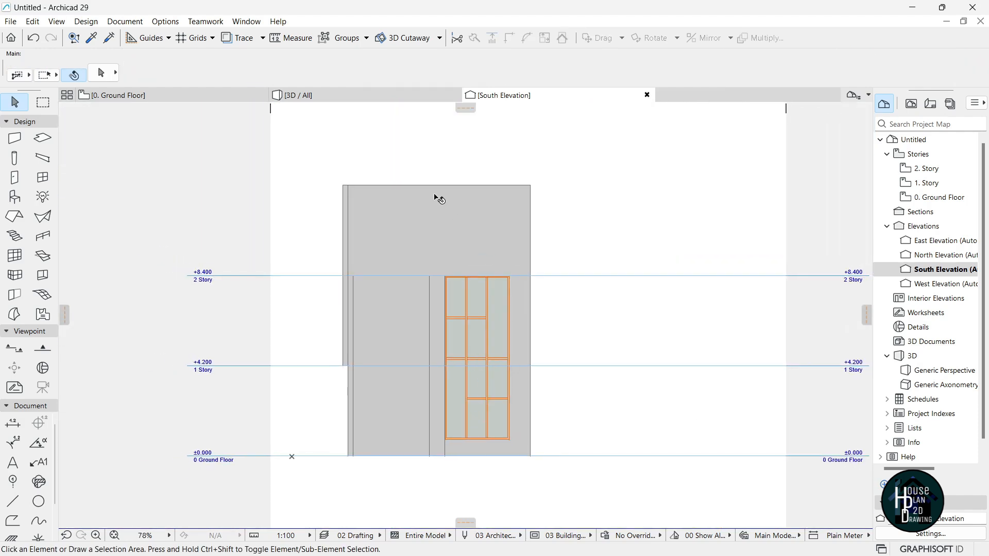
{"action": "left_click", "coordinate": [298, 95]}
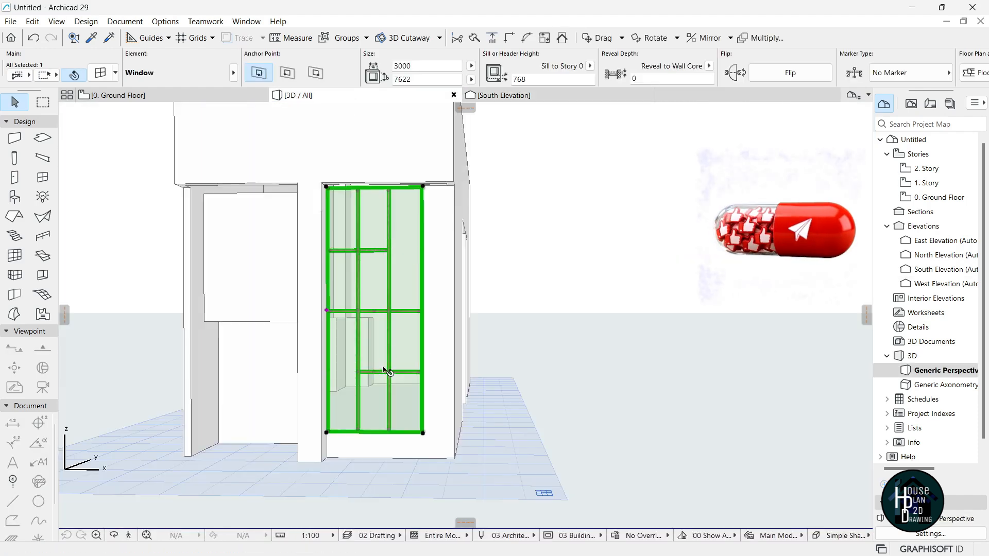
Fly around the Elite B house's sides in Explore mode, then switch to the Untitled Archicad 29 project.
{"action": "left_click", "coordinate": [129, 535]}
{"action": "key", "text": "Left"}
{"action": "key", "text": "Down"}
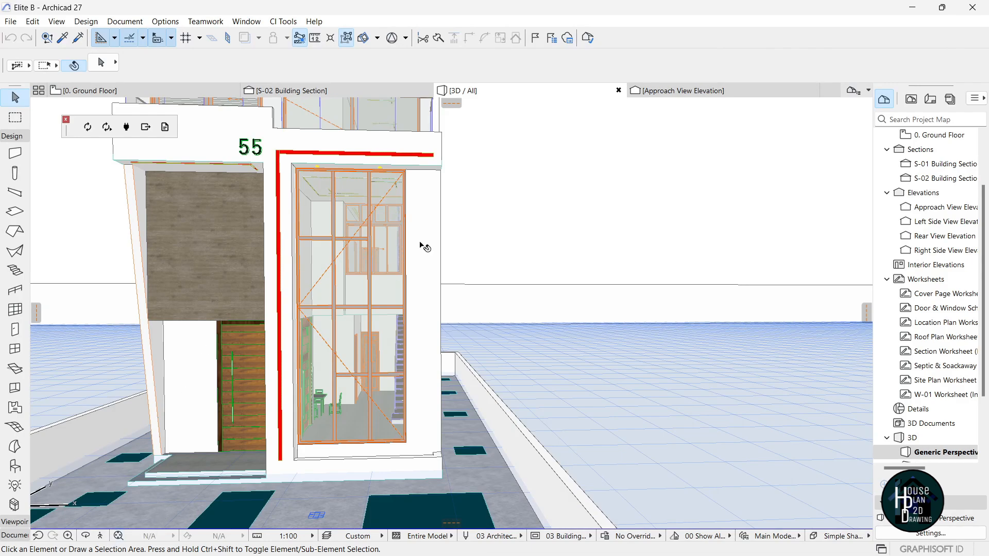
{"action": "left_click", "coordinate": [101, 535]}
{"action": "key", "text": "Down"}
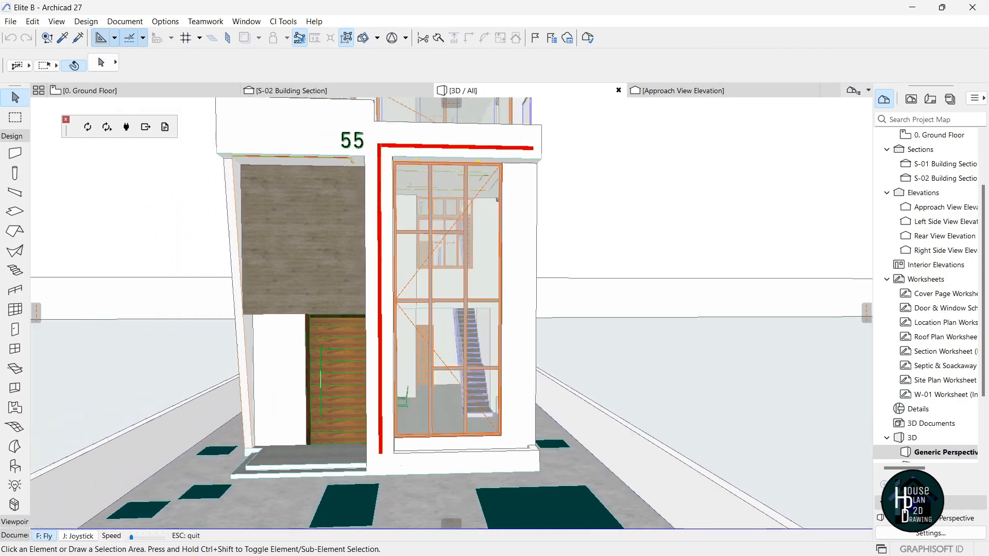
{"action": "key", "text": "Up"}
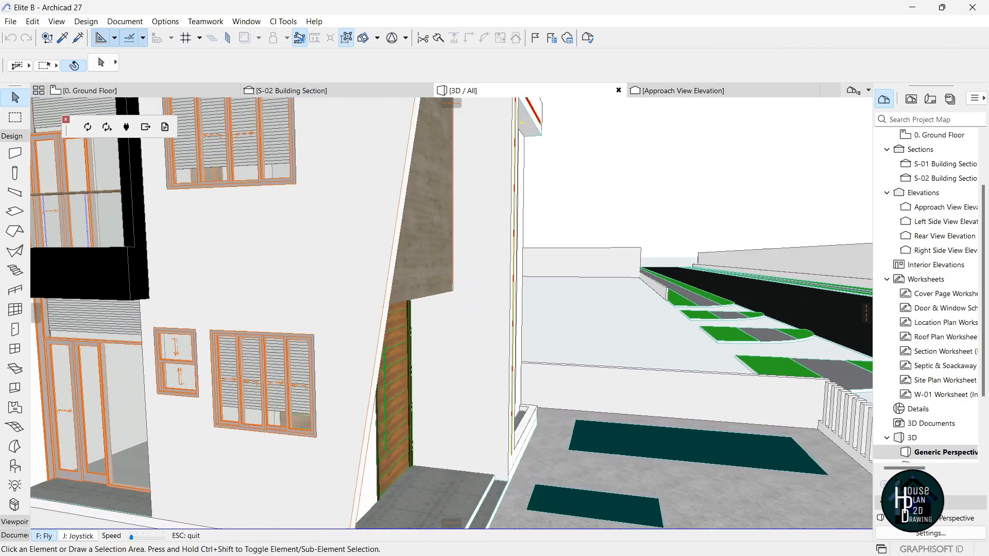
{"action": "key", "text": "Down"}
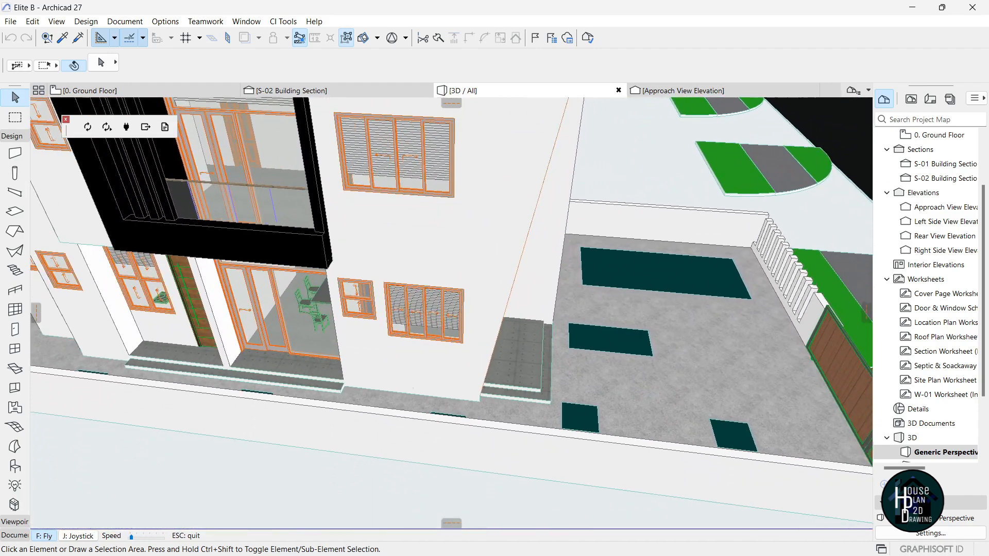
{"action": "key", "text": "Escape"}
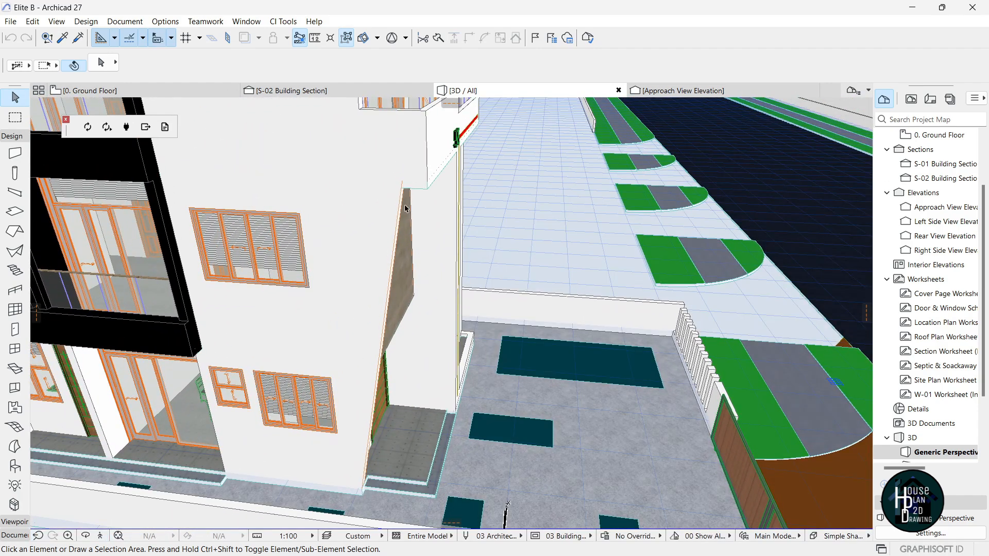
{"action": "key", "text": "super+Tab"}
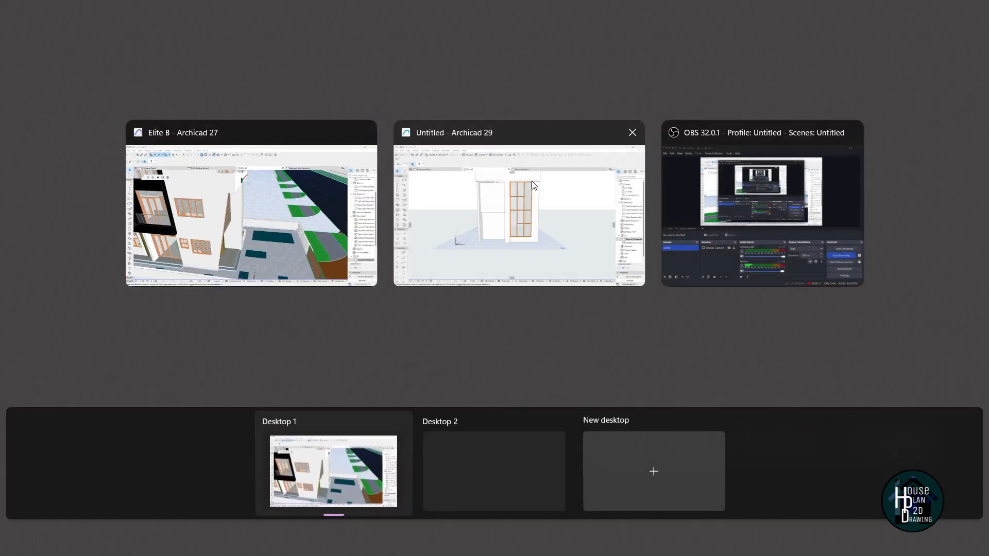
{"action": "left_click", "coordinate": [531, 181]}
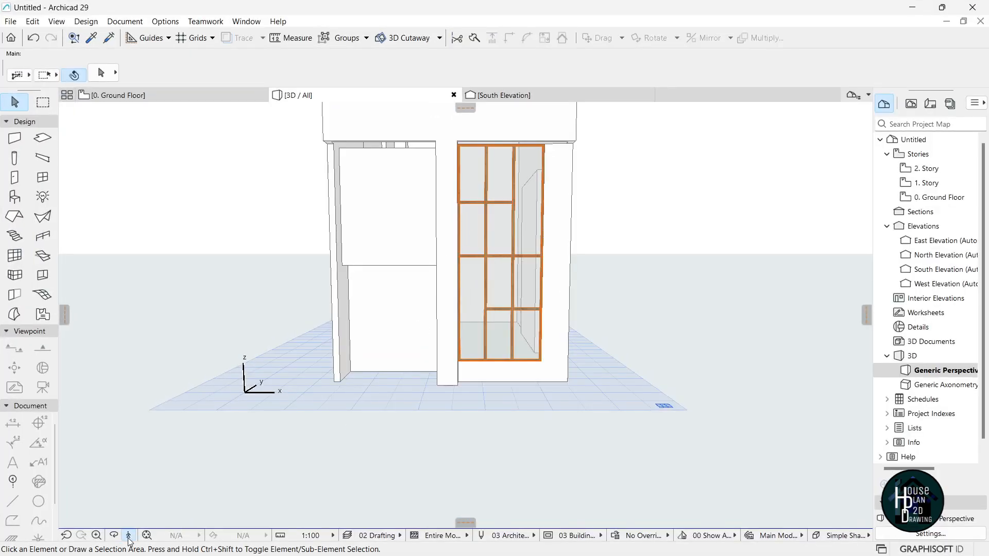
Split the lower front wall into two segments with Insert New Node.
{"action": "left_click", "coordinate": [128, 535]}
{"action": "key", "text": "Up"}
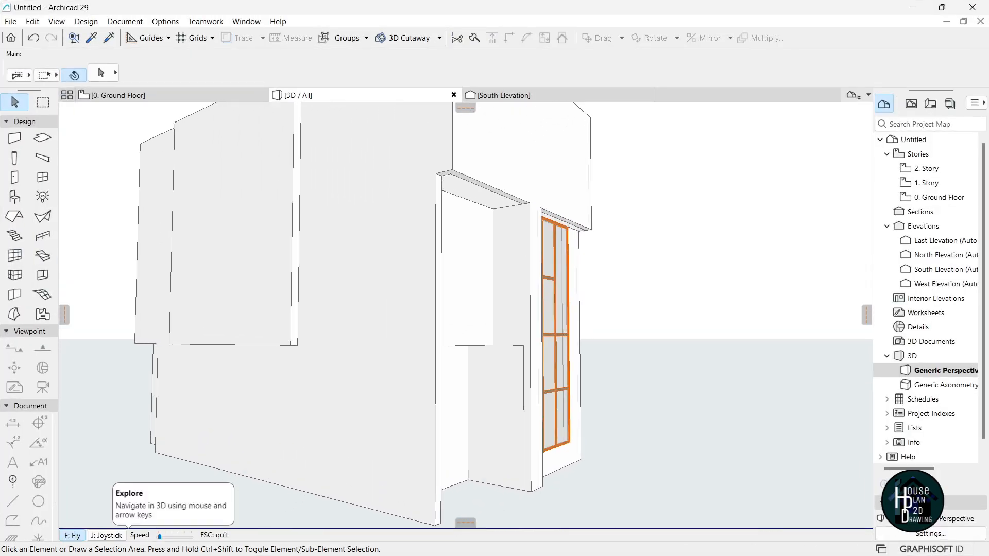
{"action": "key", "text": "Escape"}
{"action": "left_click", "coordinate": [369, 412]}
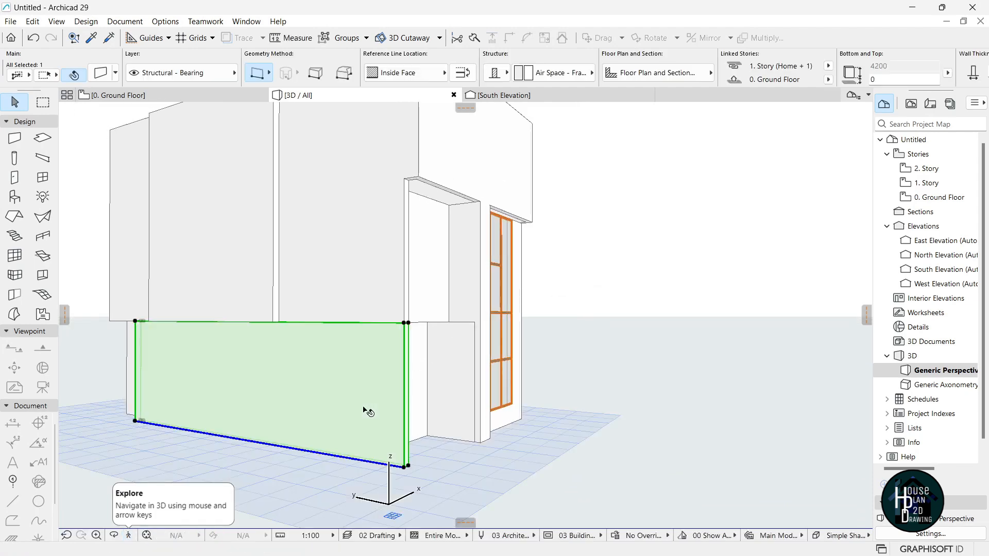
{"action": "left_click", "coordinate": [343, 459]}
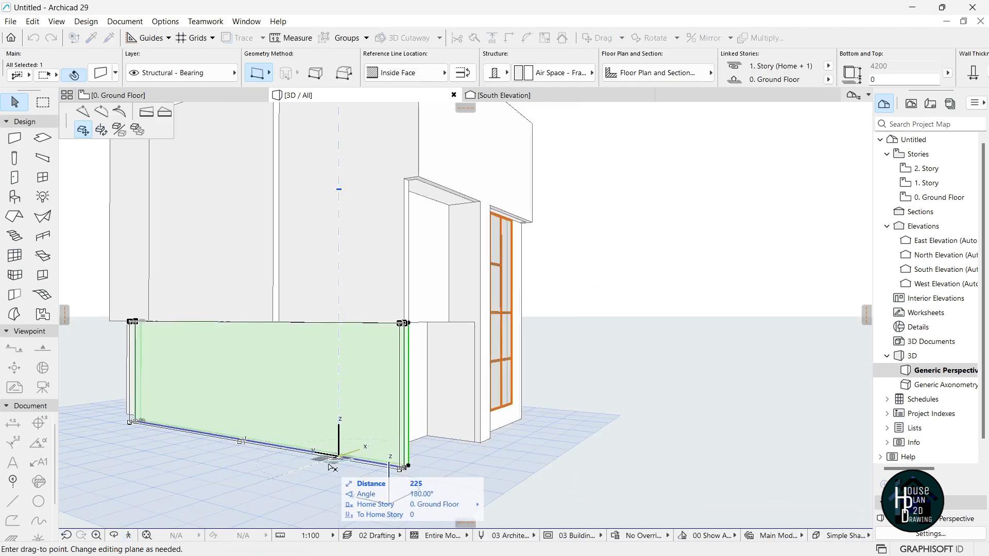
{"action": "left_click", "coordinate": [83, 111]}
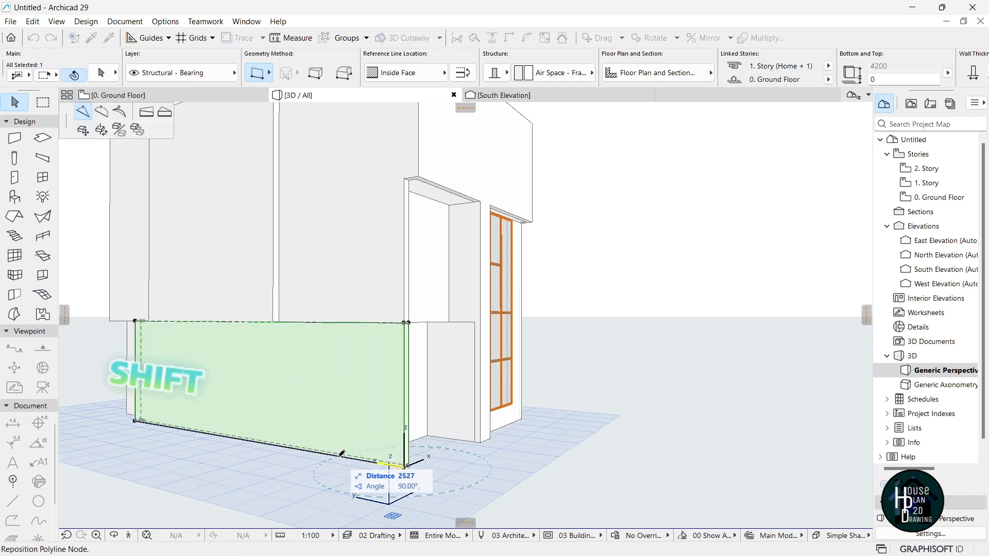
{"action": "left_click", "coordinate": [281, 320]}
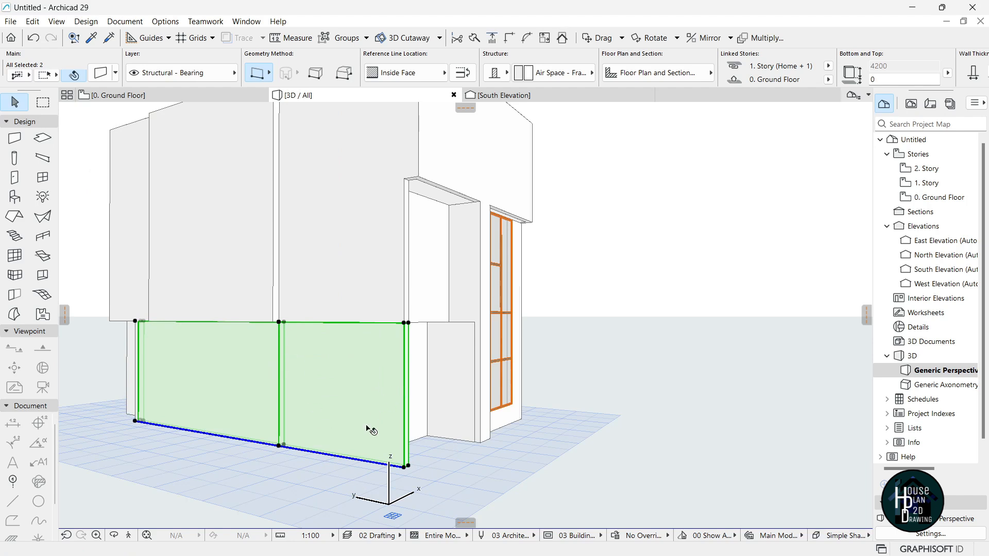
{"action": "left_click", "coordinate": [379, 375]}
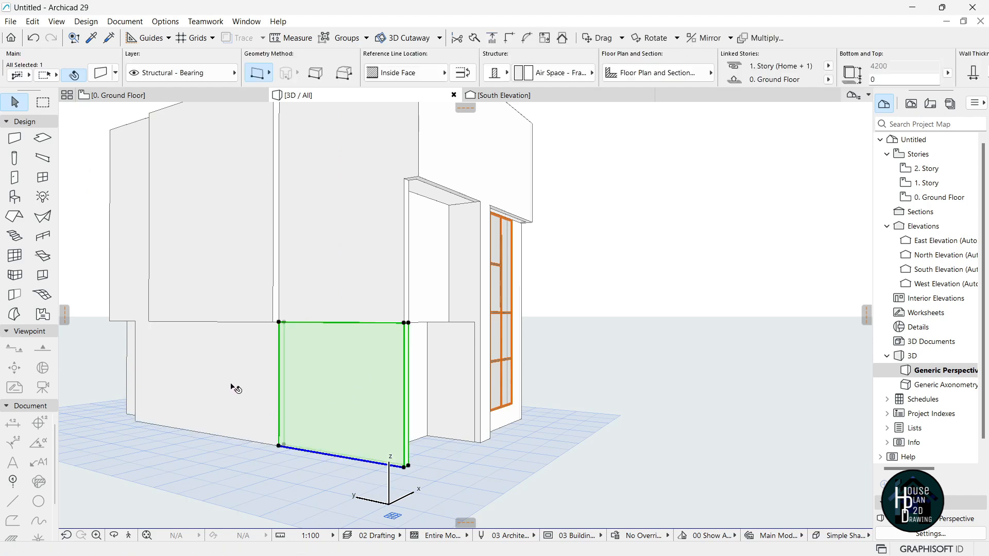
Delete the right segment of the lower front wall.
{"action": "left_click", "coordinate": [368, 470]}
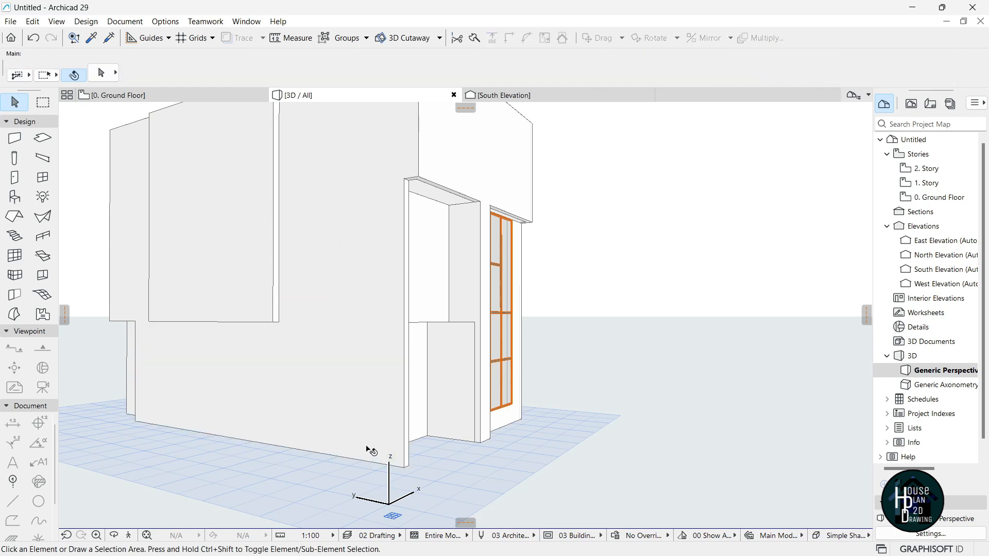
{"action": "left_click", "coordinate": [375, 420]}
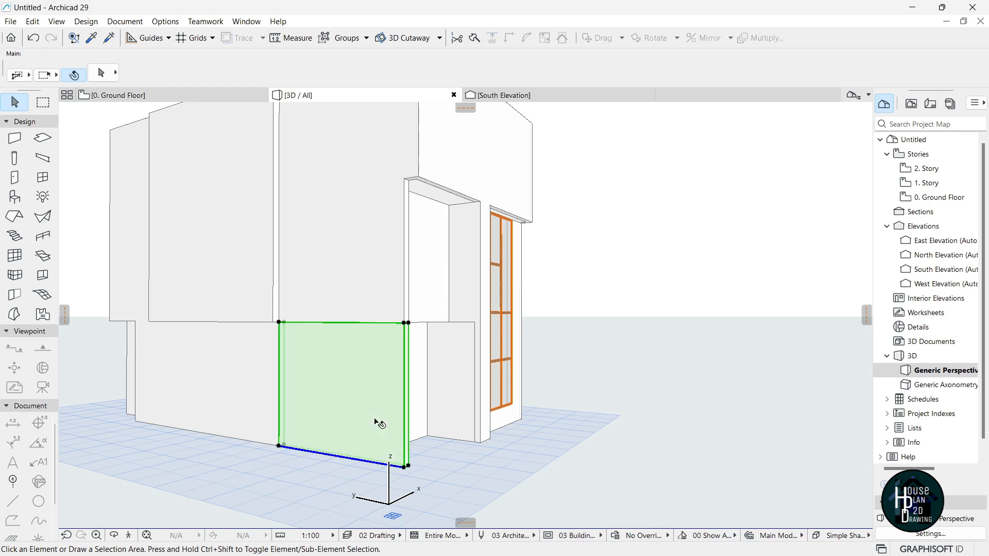
{"action": "key", "text": "Delete"}
Stretch the upper wall's height down to the ground over the gap.
{"action": "left_click", "coordinate": [359, 250]}
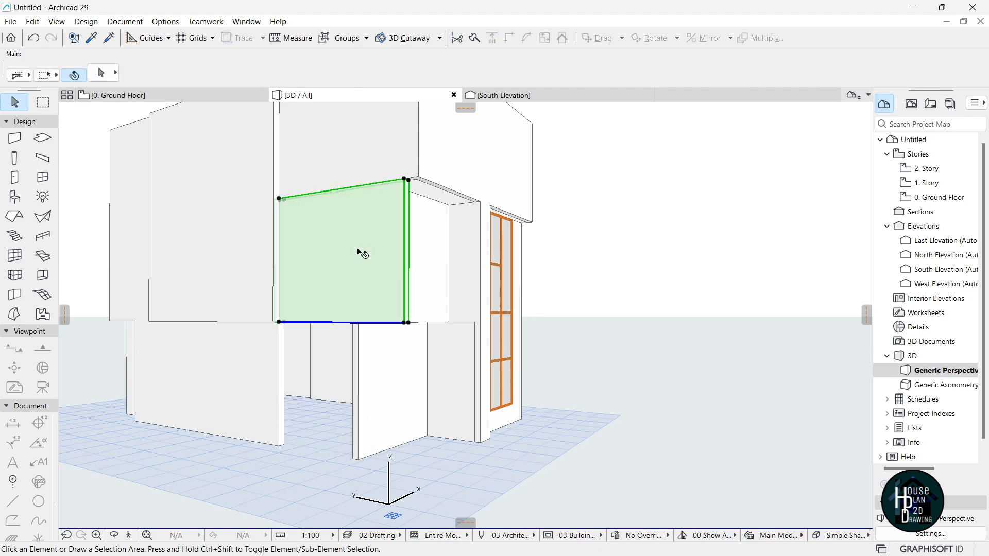
{"action": "left_click", "coordinate": [279, 322]}
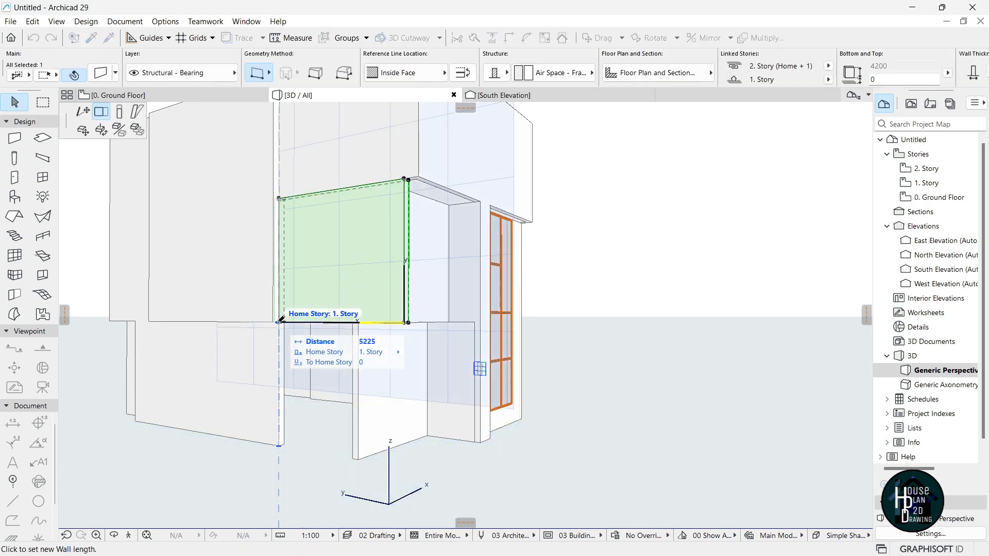
{"action": "left_click", "coordinate": [118, 112]}
{"action": "left_click", "coordinate": [287, 466]}
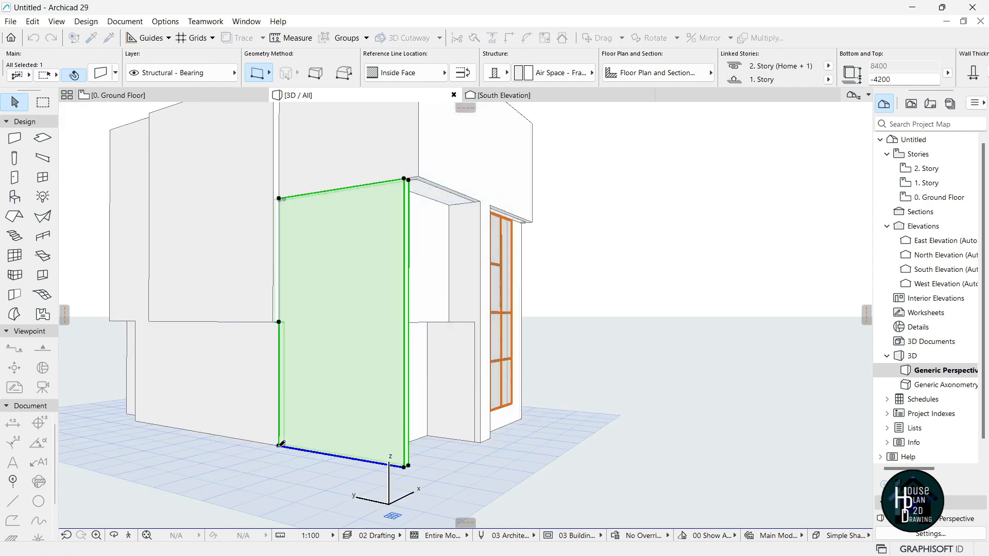
{"action": "left_click", "coordinate": [287, 468]}
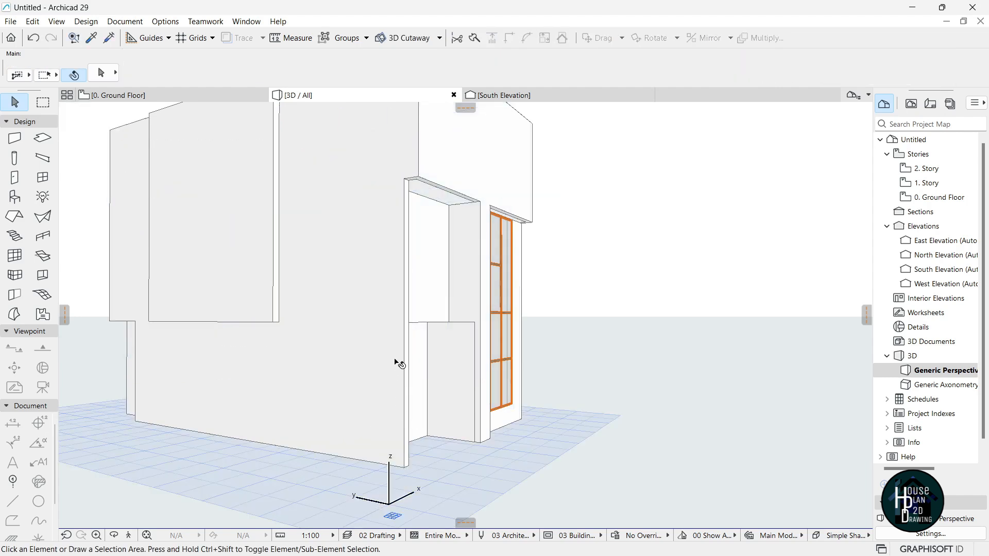
{"action": "scroll", "coordinate": [399, 355], "scroll_direction": "up", "scroll_amount": 2}
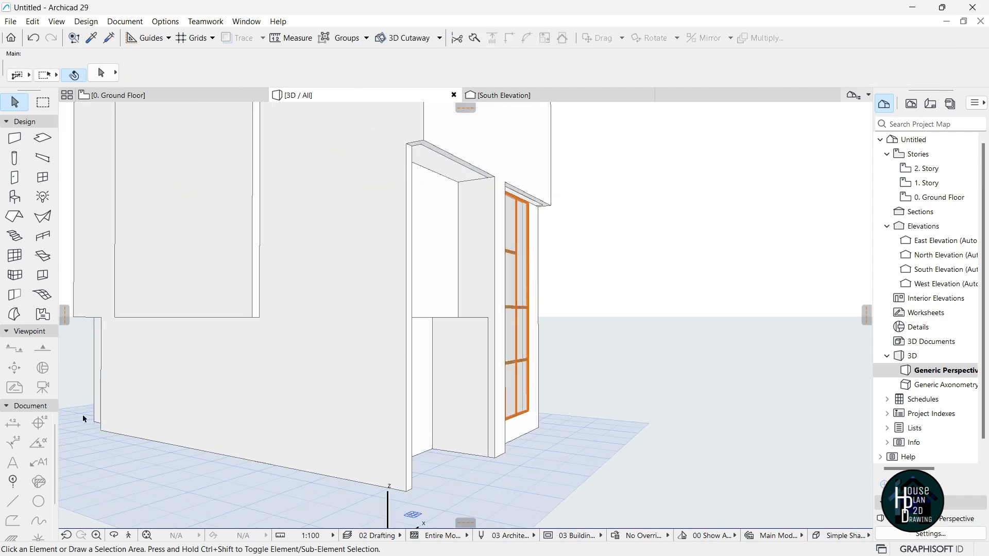
Place a small opening on the tall front wall with the Opening tool.
{"action": "left_click", "coordinate": [43, 276]}
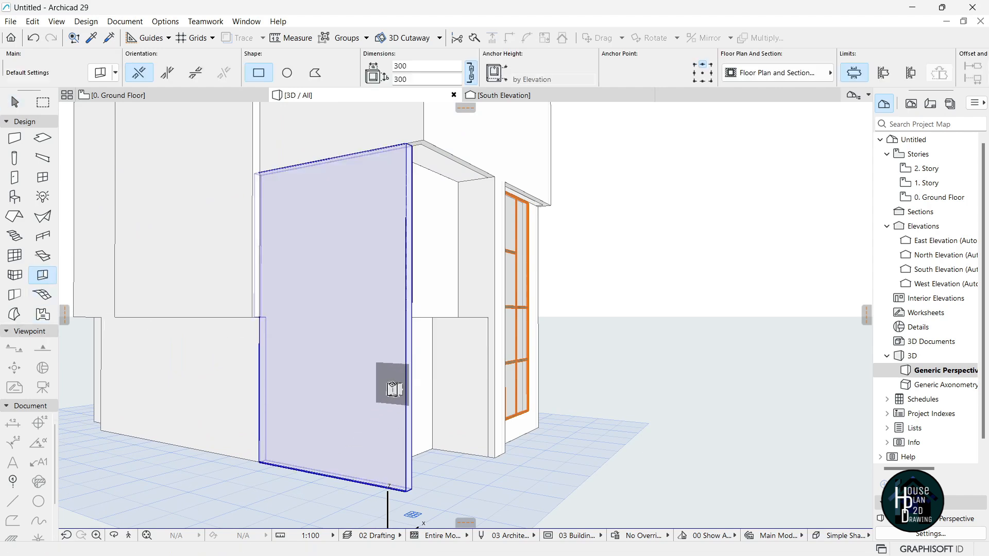
{"action": "left_click", "coordinate": [393, 390]}
{"action": "key", "text": "Escape"}
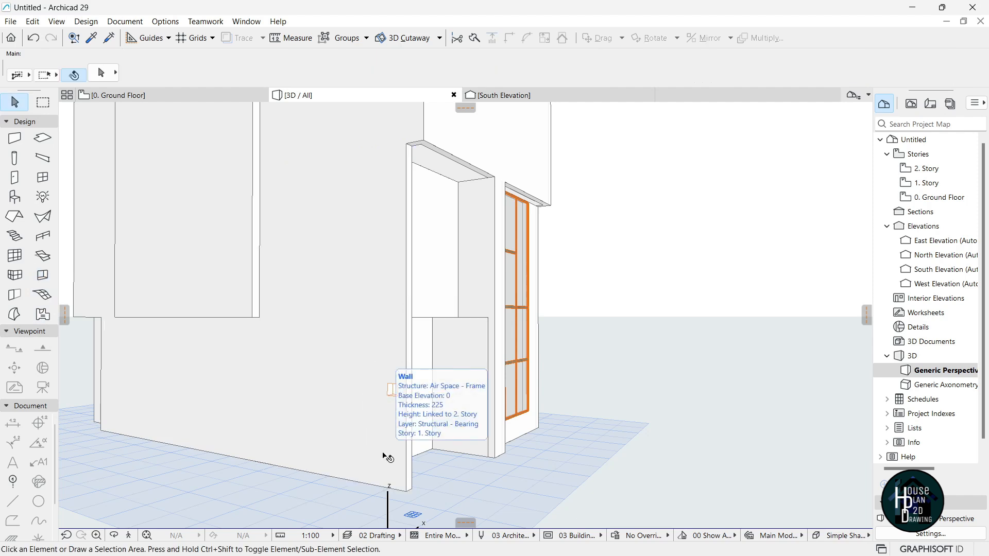
{"action": "scroll", "coordinate": [386, 420], "scroll_direction": "up", "scroll_amount": 5}
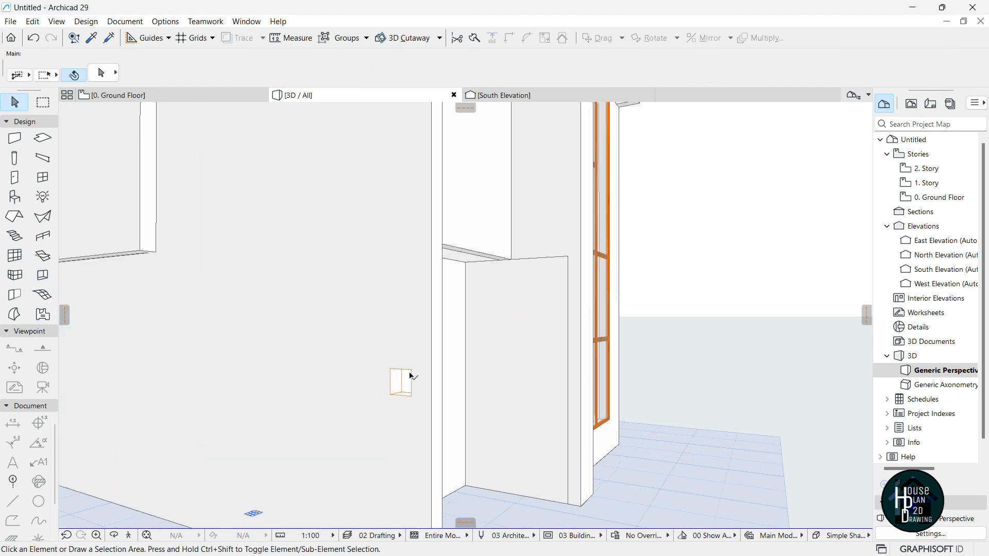
{"action": "scroll", "coordinate": [407, 408], "scroll_direction": "down", "scroll_amount": 5}
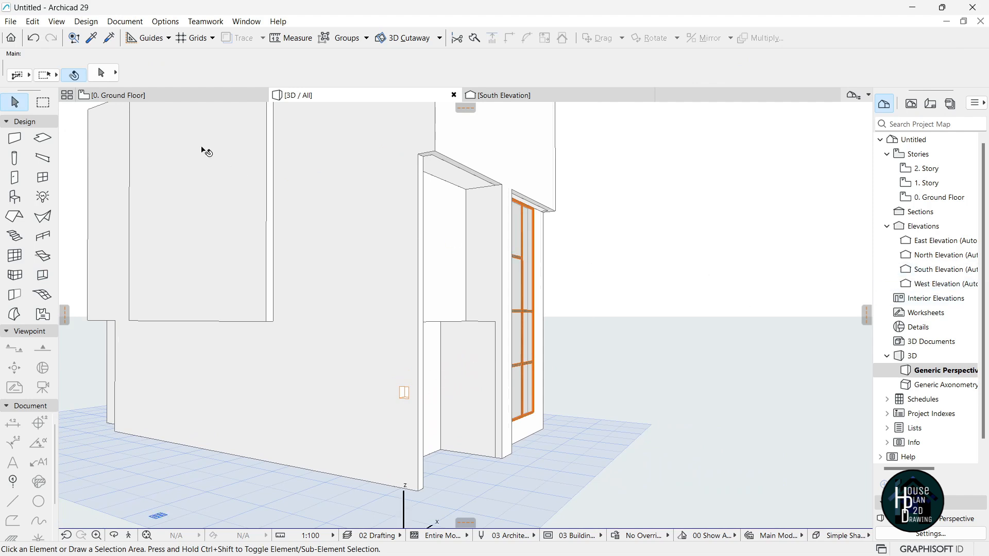
Check the window on the 0. Ground Floor plan, then open the West Elevation view.
{"action": "left_click", "coordinate": [161, 95]}
{"action": "left_click", "coordinate": [495, 315]}
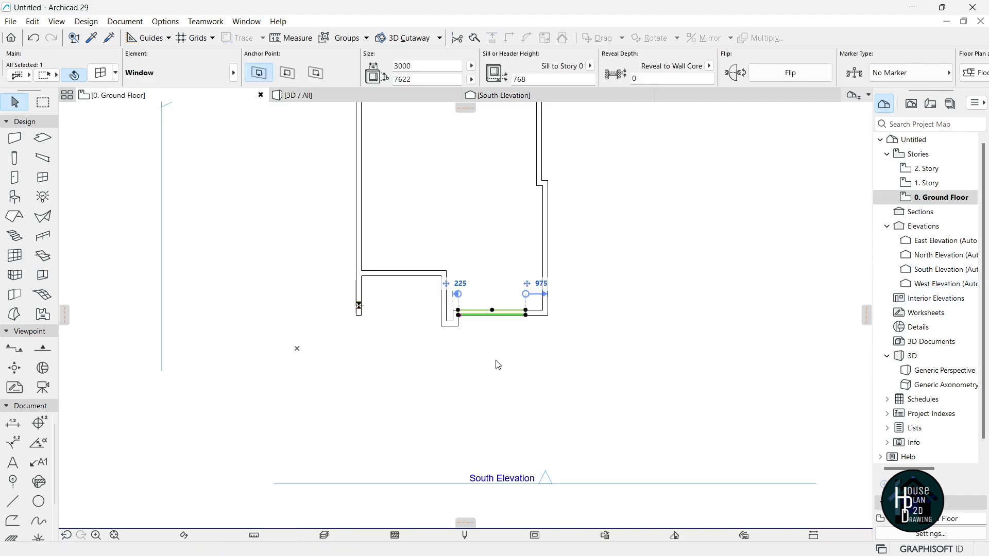
{"action": "middle_click_drag", "start_coordinate": [369, 313], "coordinate": [498, 346]}
{"action": "scroll", "coordinate": [499, 347], "scroll_direction": "up", "scroll_amount": 6}
{"action": "scroll", "coordinate": [442, 356], "scroll_direction": "down", "scroll_amount": 1}
{"action": "scroll", "coordinate": [441, 357], "scroll_direction": "down", "scroll_amount": 4}
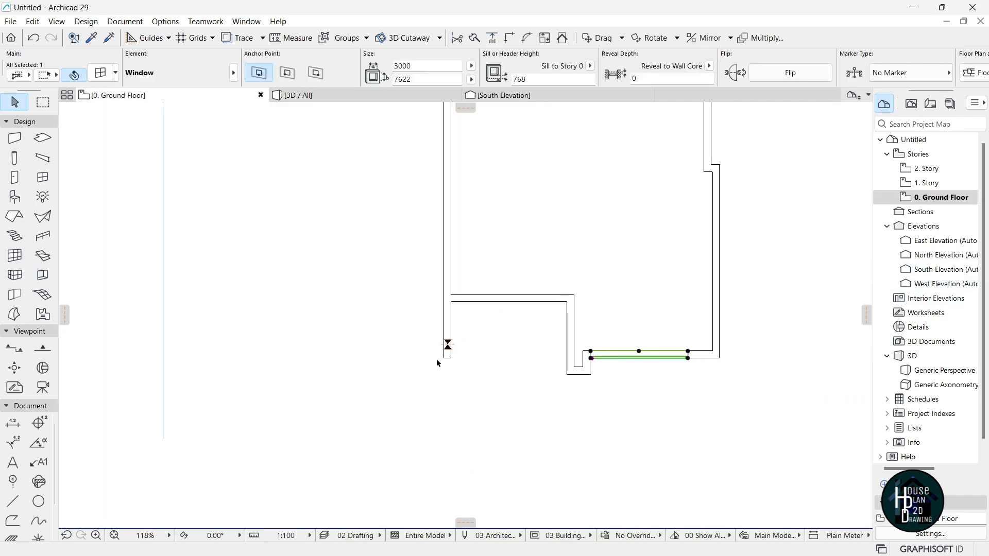
{"action": "scroll", "coordinate": [453, 361], "scroll_direction": "down", "scroll_amount": 4}
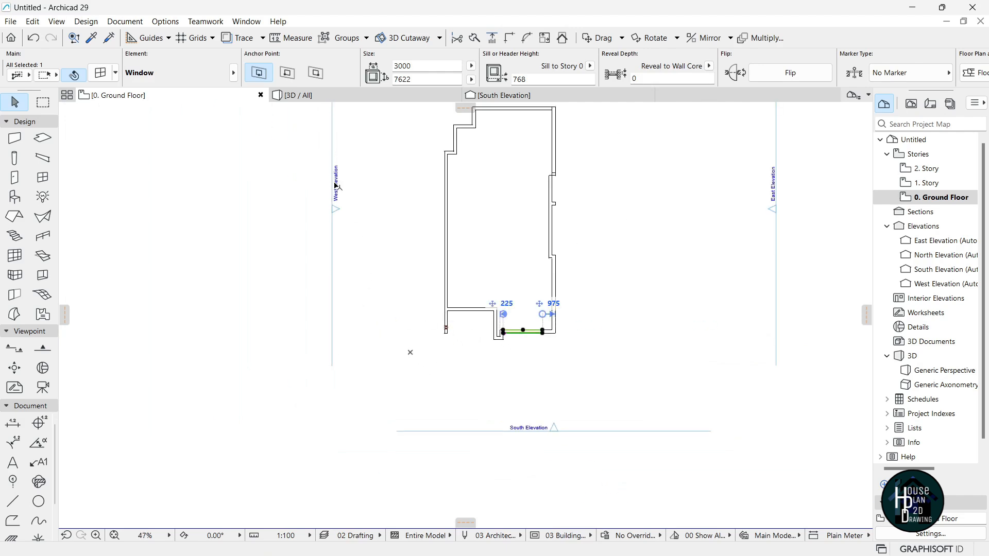
{"action": "scroll", "coordinate": [560, 314], "scroll_direction": "up", "scroll_amount": 3}
{"action": "double_click", "coordinate": [937, 283]}
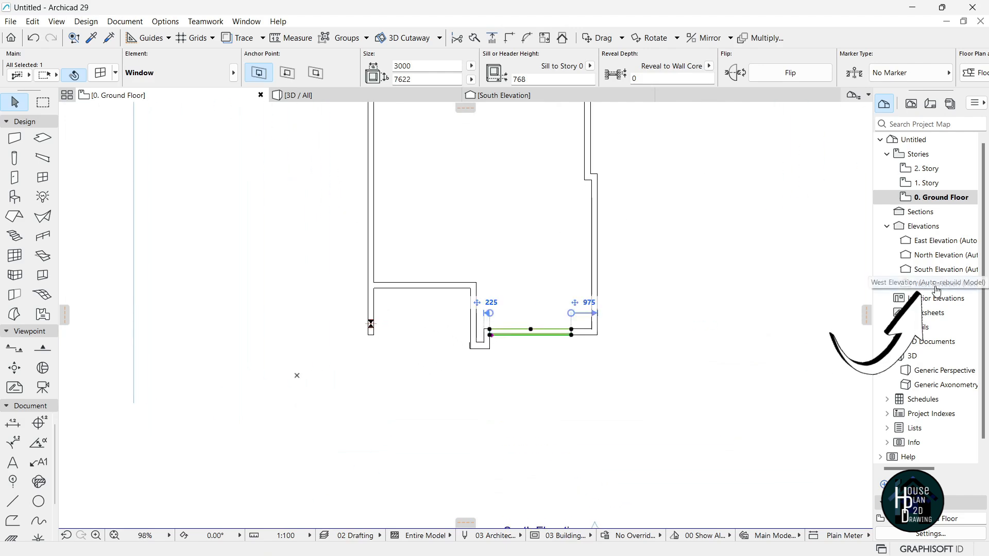
{"action": "scroll", "coordinate": [516, 254], "scroll_direction": "down", "scroll_amount": 4}
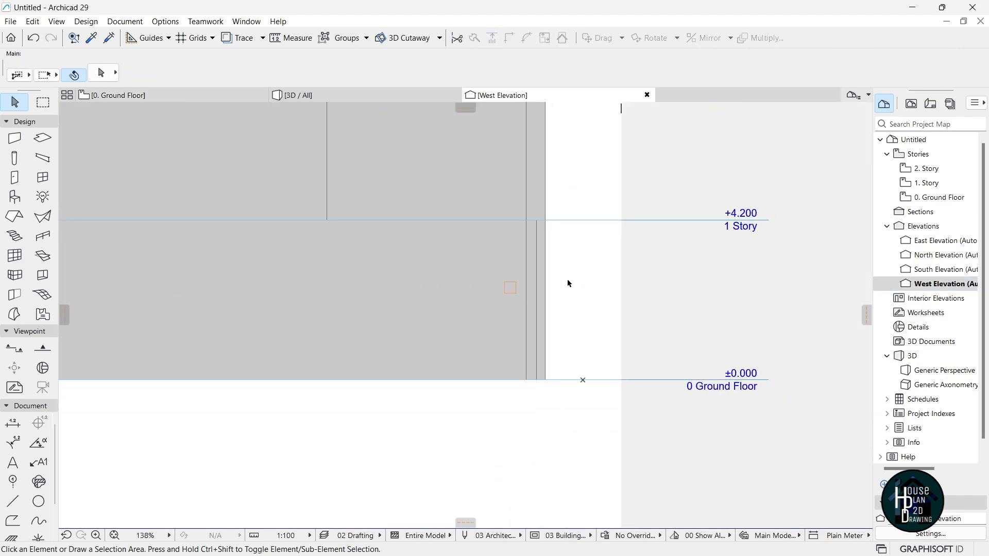
Enable Suspend Groups and offset the square opening's bottom edge down to the ground line.
{"action": "scroll", "coordinate": [515, 310], "scroll_direction": "up", "scroll_amount": 6}
{"action": "left_click", "coordinate": [512, 391]}
{"action": "left_click", "coordinate": [507, 392]}
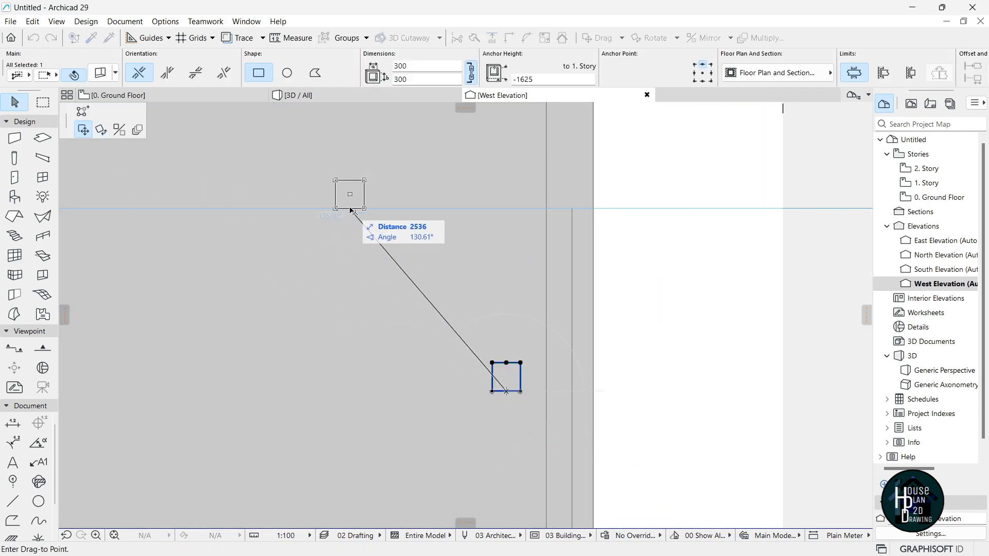
{"action": "key", "text": "Escape"}
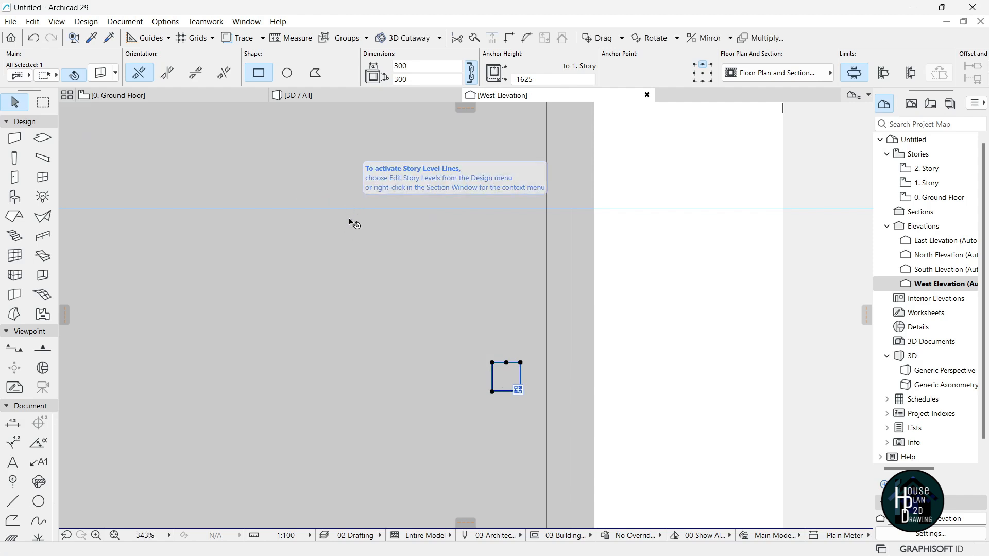
{"action": "left_click", "coordinate": [324, 38]}
{"action": "left_click", "coordinate": [493, 392]}
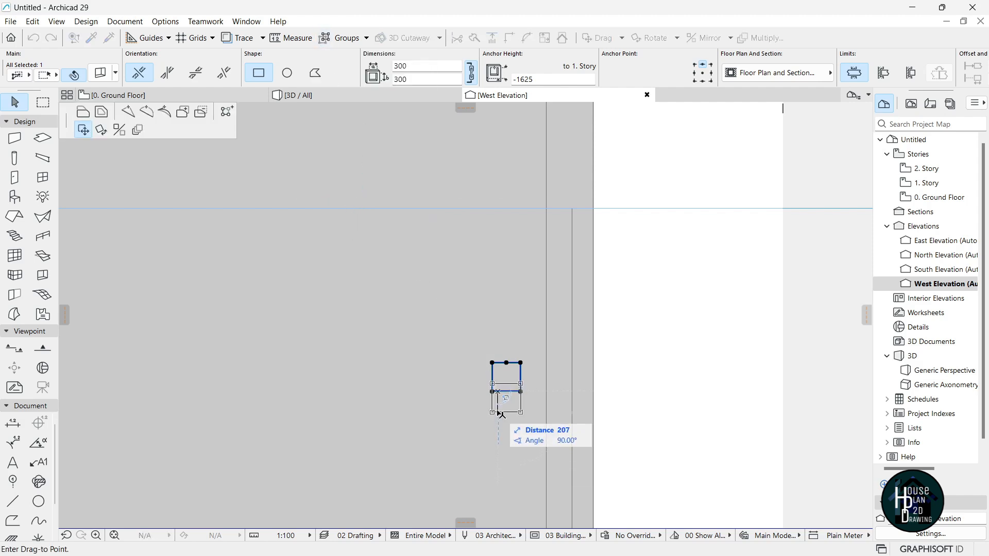
{"action": "left_click", "coordinate": [86, 116]}
{"action": "scroll", "coordinate": [459, 296], "scroll_direction": "down", "scroll_amount": 5}
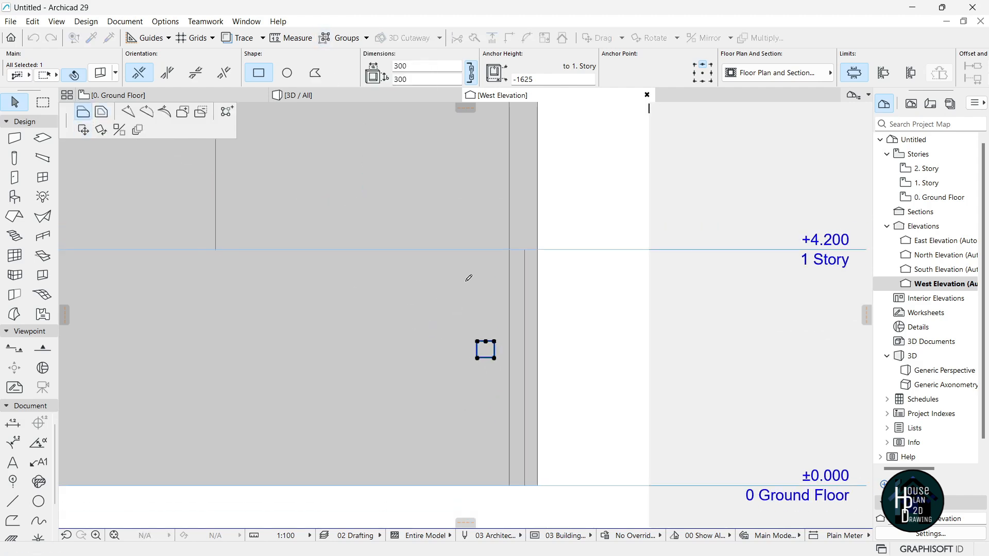
{"action": "scroll", "coordinate": [482, 363], "scroll_direction": "up", "scroll_amount": 5}
{"action": "left_click", "coordinate": [476, 395]}
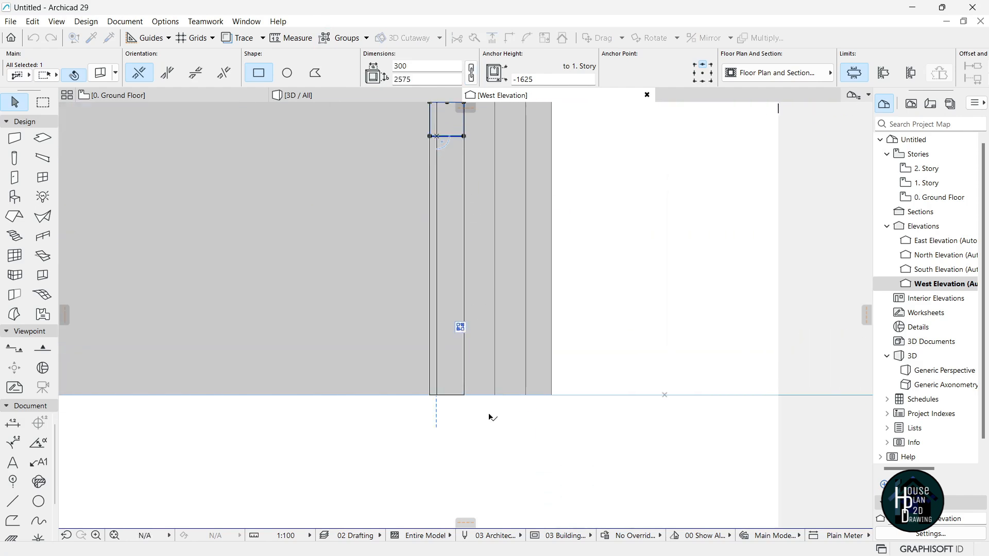
{"action": "scroll", "coordinate": [476, 401], "scroll_direction": "down", "scroll_amount": 2}
{"action": "scroll", "coordinate": [476, 400], "scroll_direction": "up", "scroll_amount": 2}
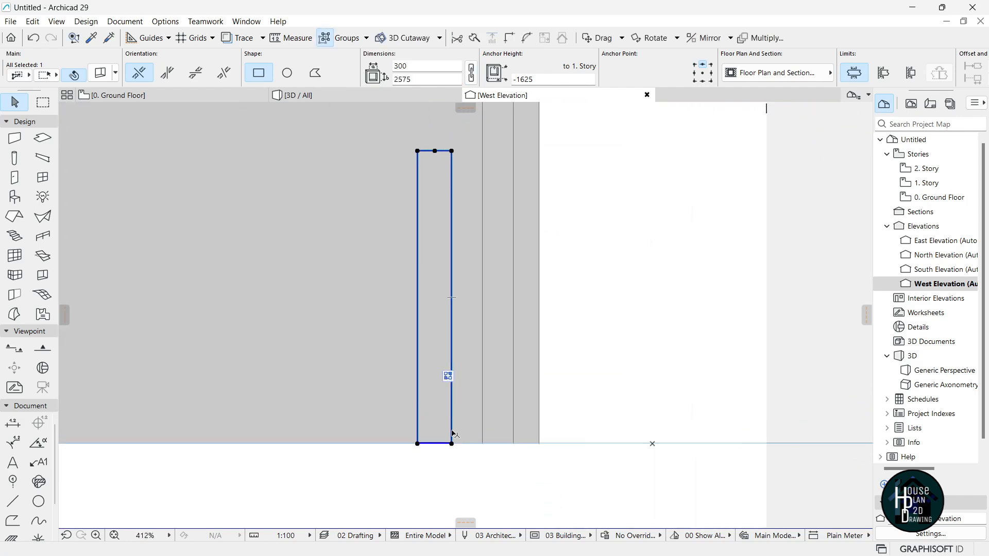
Widen the opening's right edge to a width of 571.
{"action": "left_click", "coordinate": [453, 434]}
{"action": "left_click", "coordinate": [482, 437]}
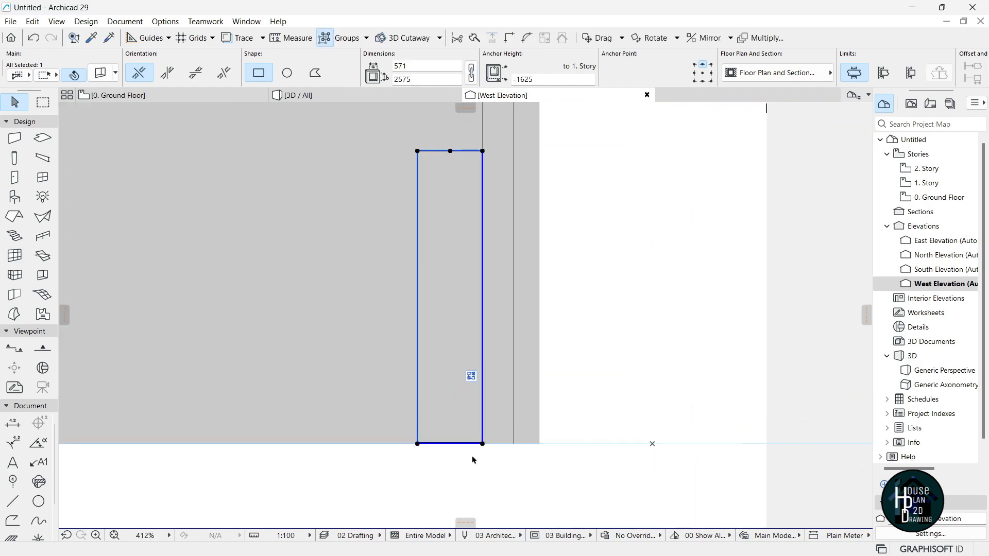
{"action": "scroll", "coordinate": [473, 461], "scroll_direction": "down", "scroll_amount": 3}
{"action": "scroll", "coordinate": [470, 361], "scroll_direction": "up", "scroll_amount": 4}
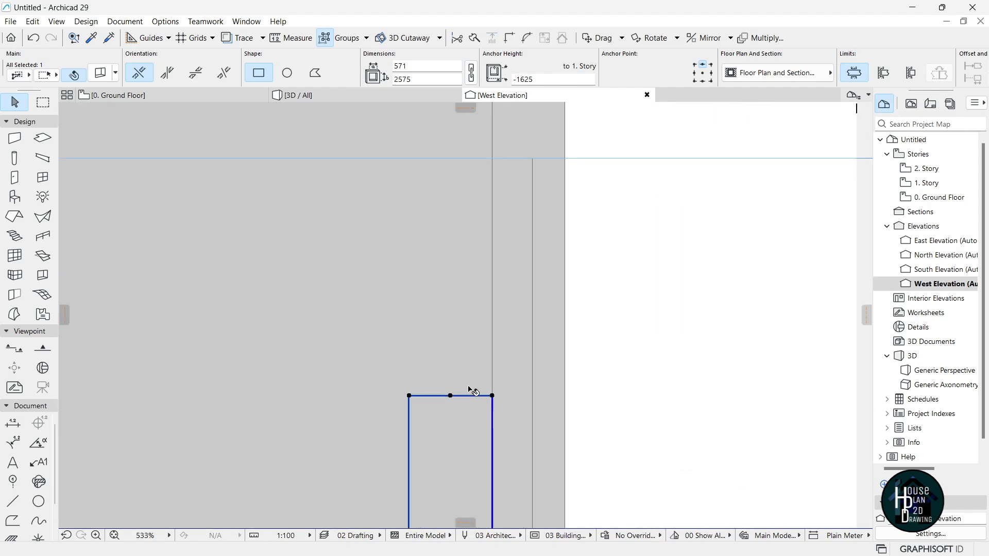
Raise the opening's top edge to the 1. Story line and view it in 3D.
{"action": "left_click", "coordinate": [487, 393]}
{"action": "scroll", "coordinate": [486, 358], "scroll_direction": "down", "scroll_amount": 4}
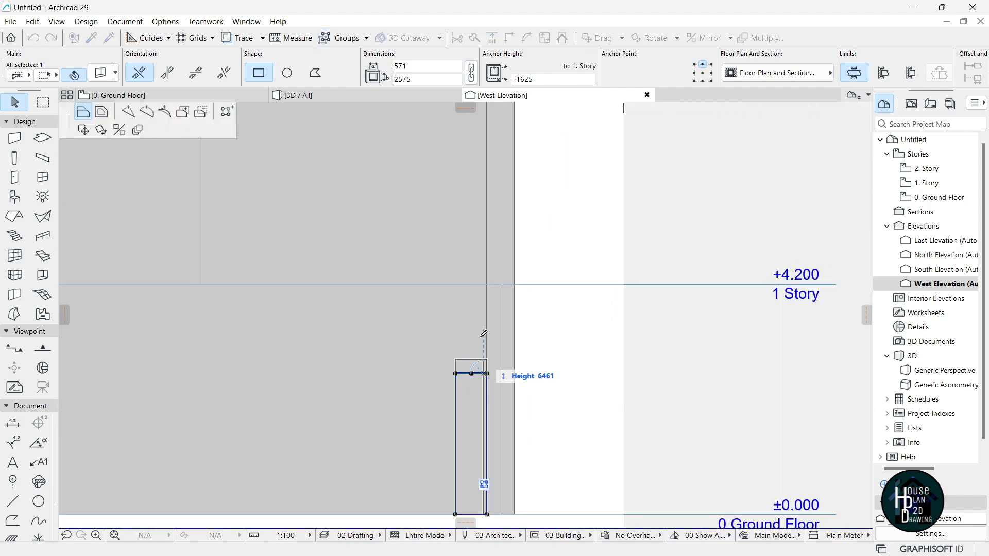
{"action": "scroll", "coordinate": [487, 291], "scroll_direction": "up", "scroll_amount": 4}
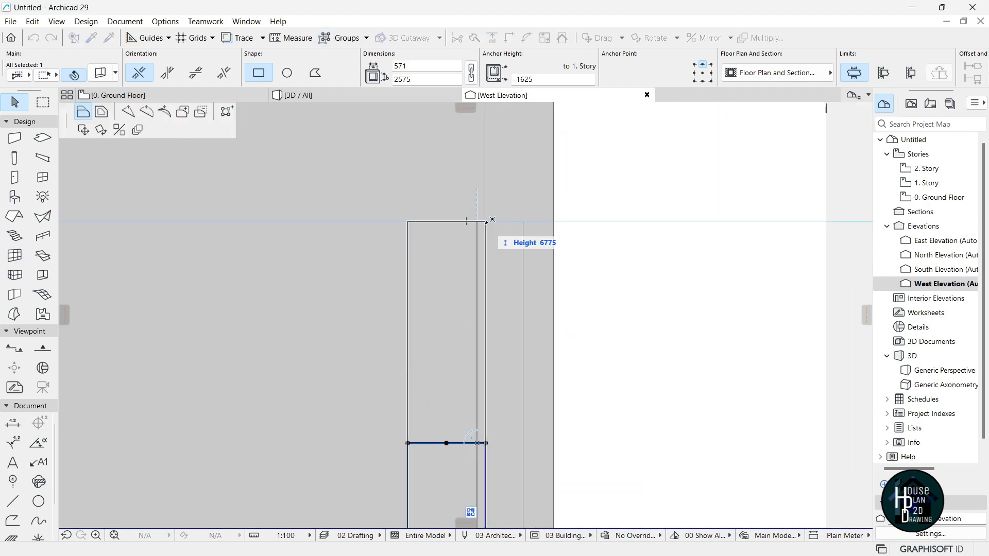
{"action": "left_click", "coordinate": [492, 220]}
{"action": "scroll", "coordinate": [473, 265], "scroll_direction": "down", "scroll_amount": 3}
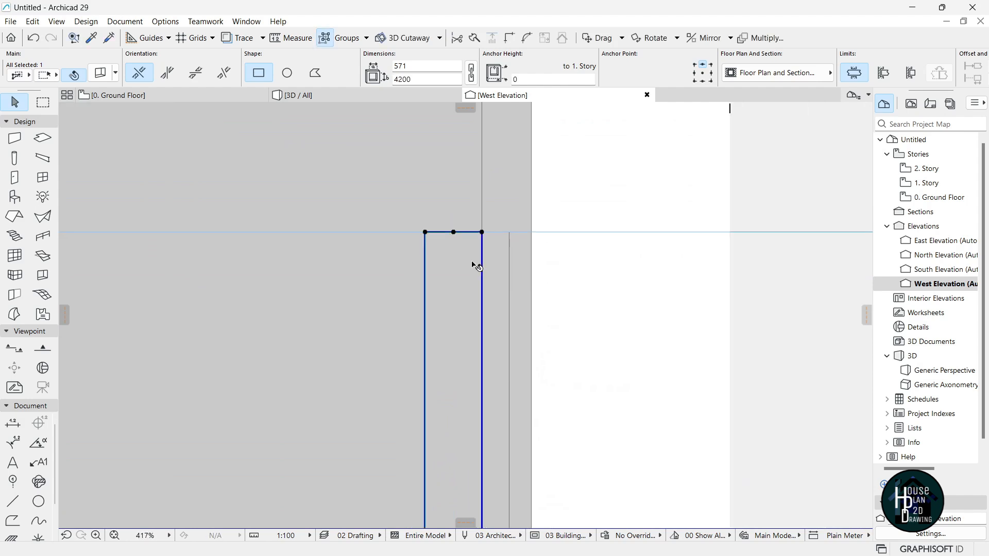
{"action": "scroll", "coordinate": [472, 366], "scroll_direction": "up", "scroll_amount": 2}
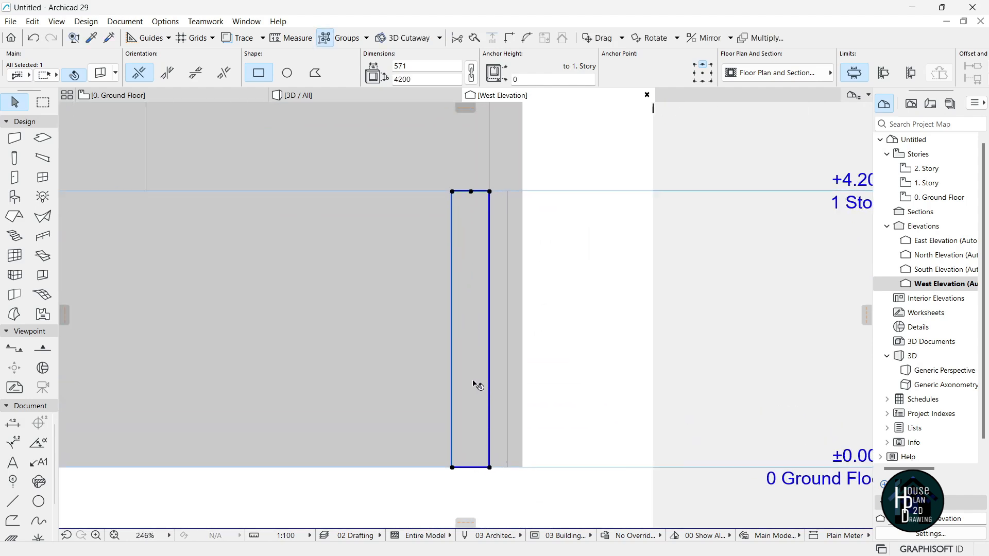
{"action": "scroll", "coordinate": [470, 367], "scroll_direction": "up", "scroll_amount": 2}
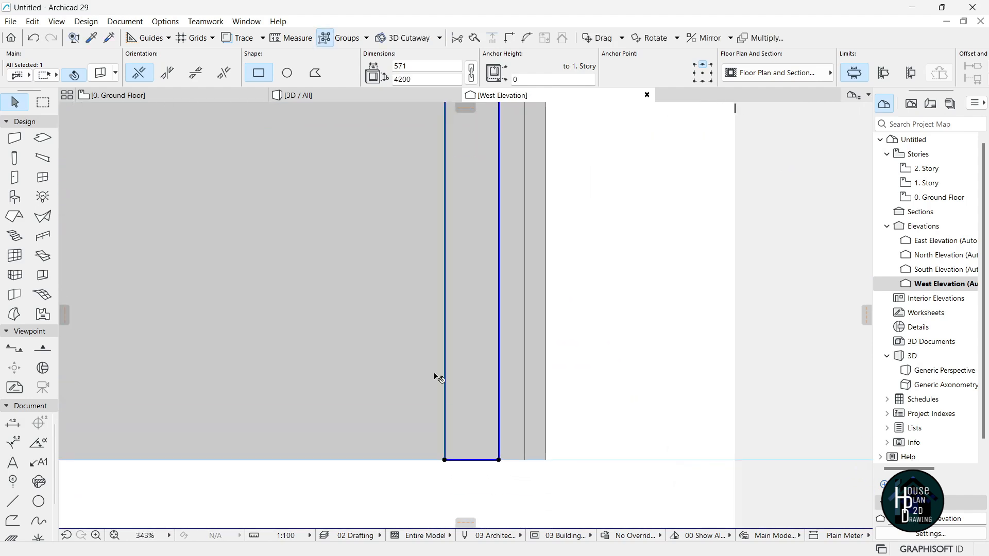
{"action": "left_click", "coordinate": [375, 95]}
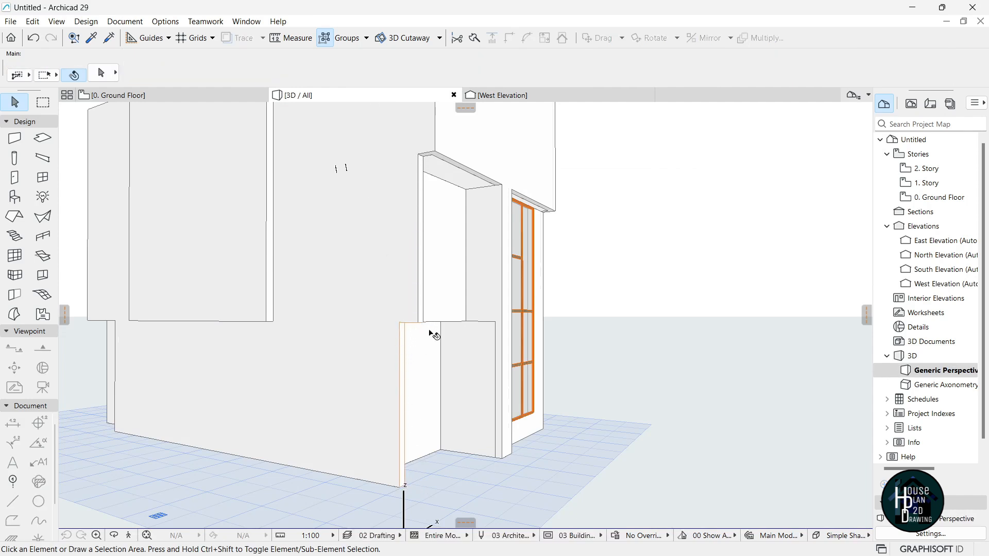
In the West Elevation, raise the panel's top edge to the 2. Story line.
{"action": "left_click", "coordinate": [165, 95]}
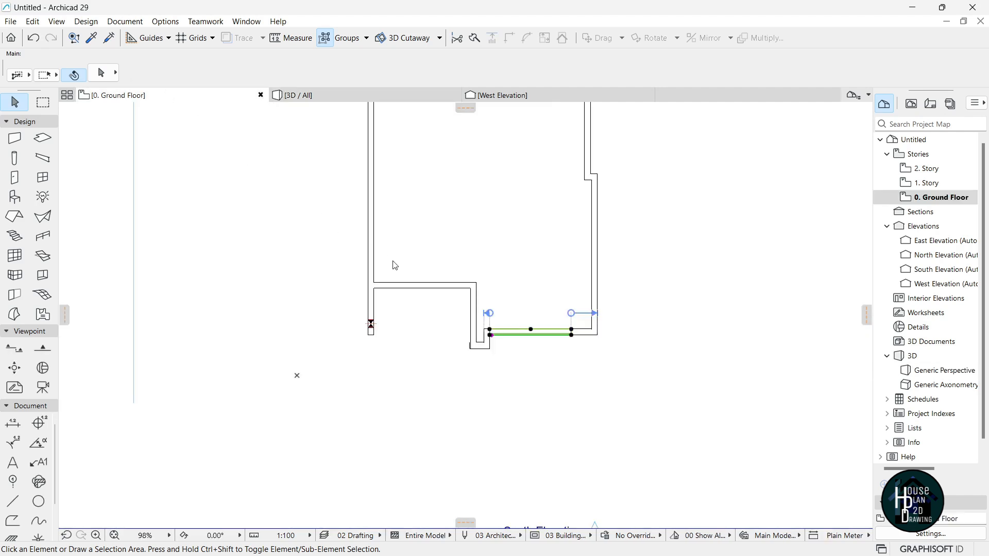
{"action": "left_click", "coordinate": [502, 95]}
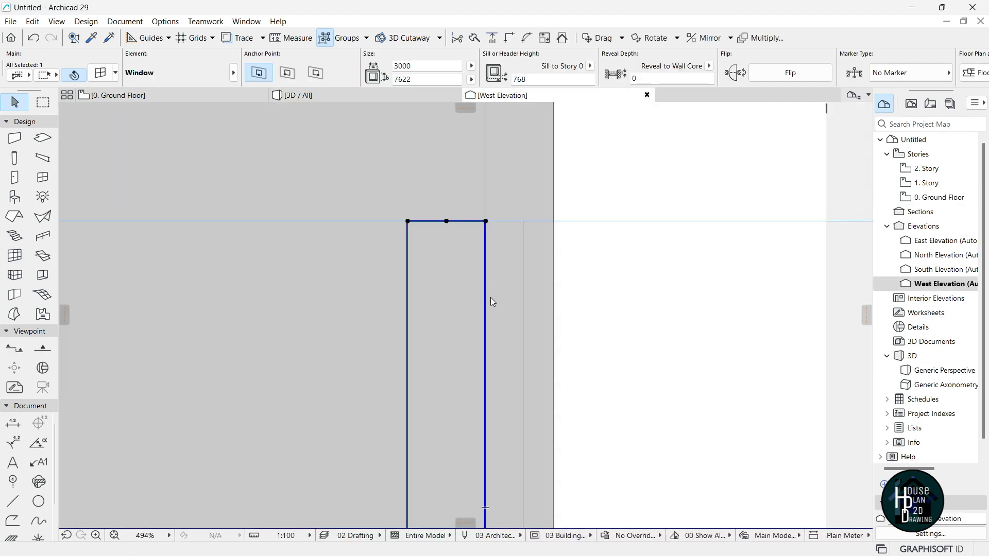
{"action": "left_click", "coordinate": [460, 351]}
{"action": "scroll", "coordinate": [470, 407], "scroll_direction": "down", "scroll_amount": 5}
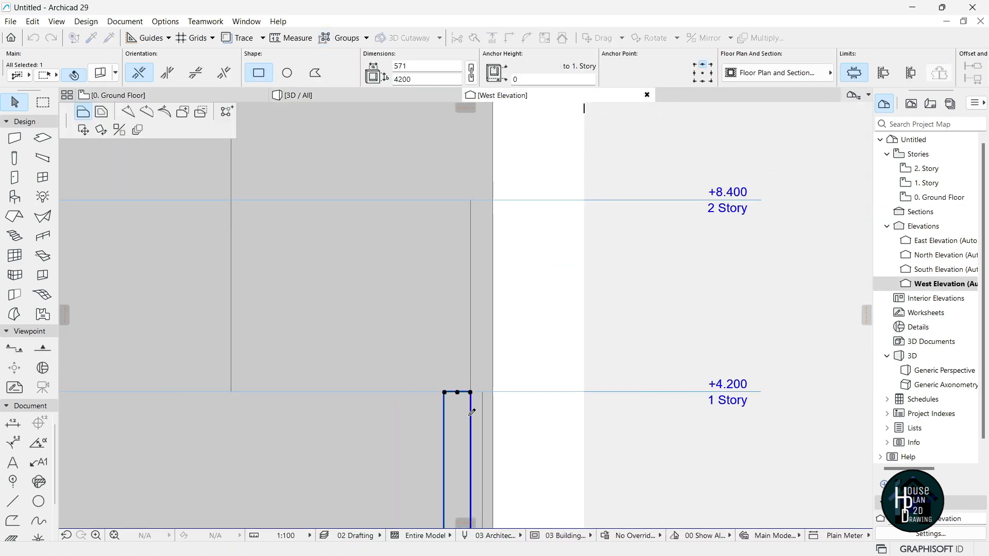
{"action": "scroll", "coordinate": [464, 220], "scroll_direction": "up", "scroll_amount": 3}
{"action": "left_click", "coordinate": [482, 181]}
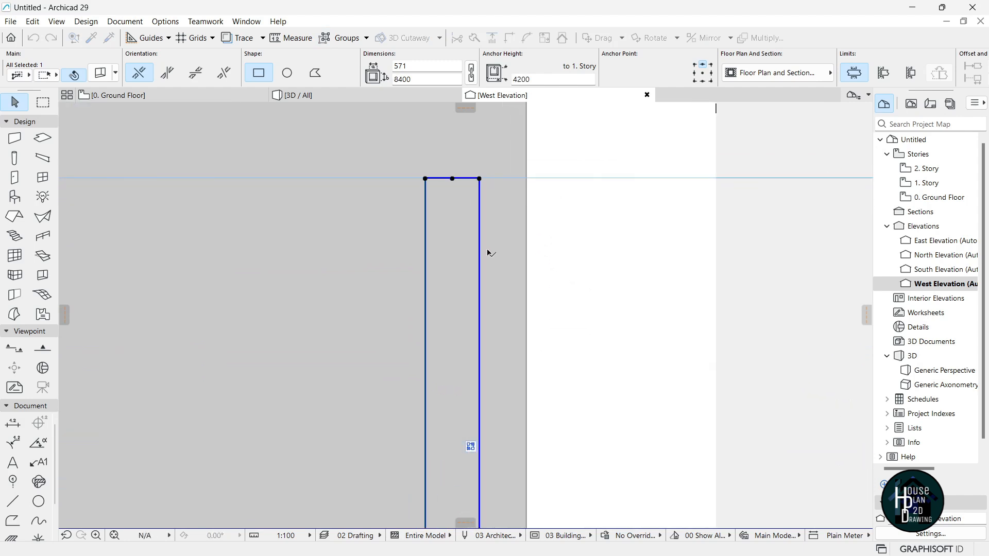
{"action": "scroll", "coordinate": [438, 183], "scroll_direction": "up", "scroll_amount": 2}
Move the top-left node onto the top-right node so the panel tapers to a point.
{"action": "left_click", "coordinate": [410, 181]}
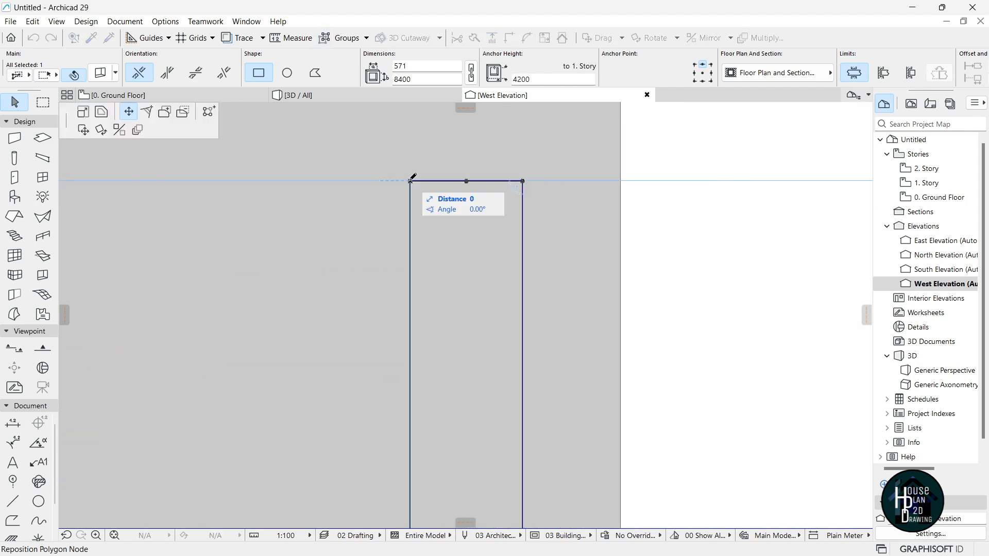
{"action": "scroll", "coordinate": [463, 182], "scroll_direction": "down", "scroll_amount": 5}
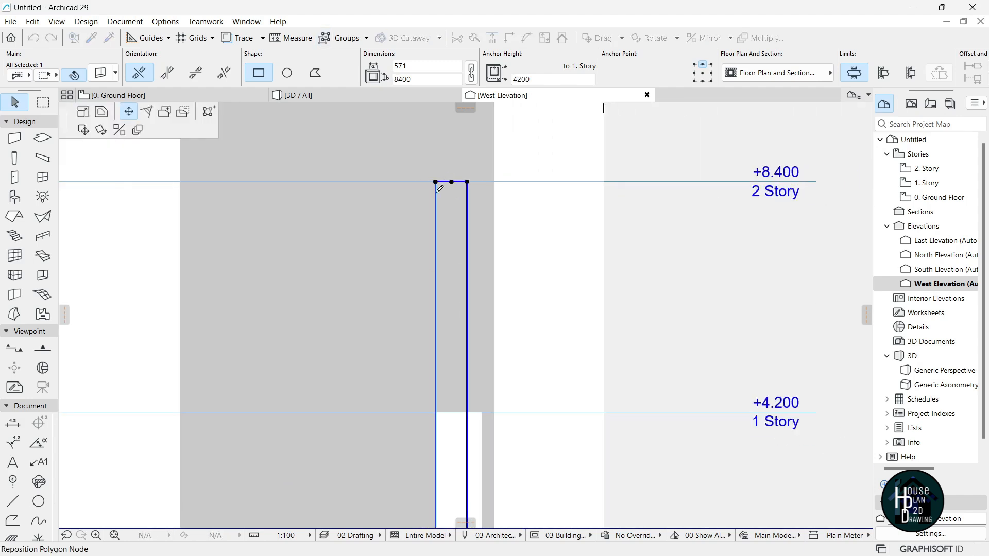
{"action": "scroll", "coordinate": [475, 182], "scroll_direction": "up", "scroll_amount": 3}
{"action": "left_click", "coordinate": [479, 183]}
{"action": "scroll", "coordinate": [468, 212], "scroll_direction": "down", "scroll_amount": 4}
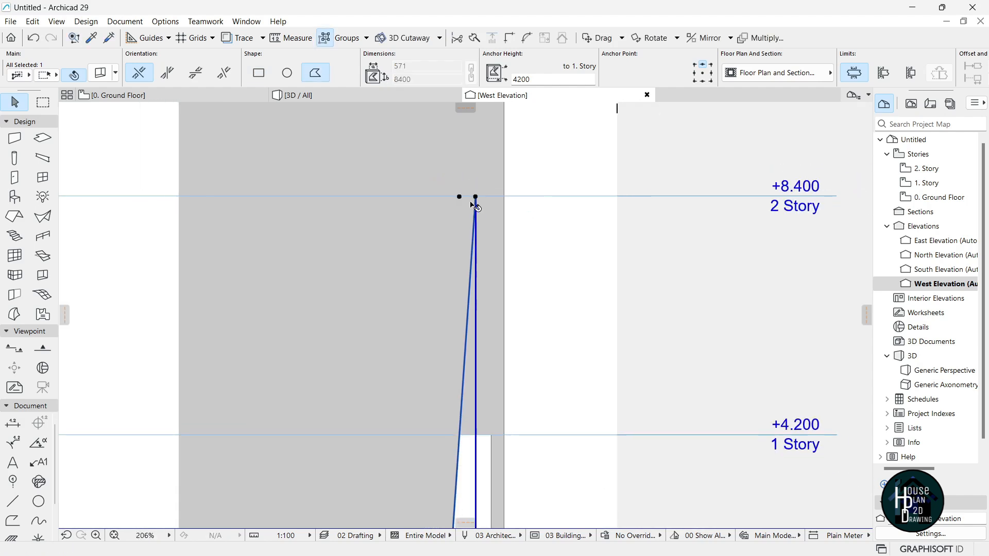
{"action": "key", "text": "Escape"}
Fly around the tapered panel in 3D, then return to the ground floor plan.
{"action": "left_click", "coordinate": [345, 95]}
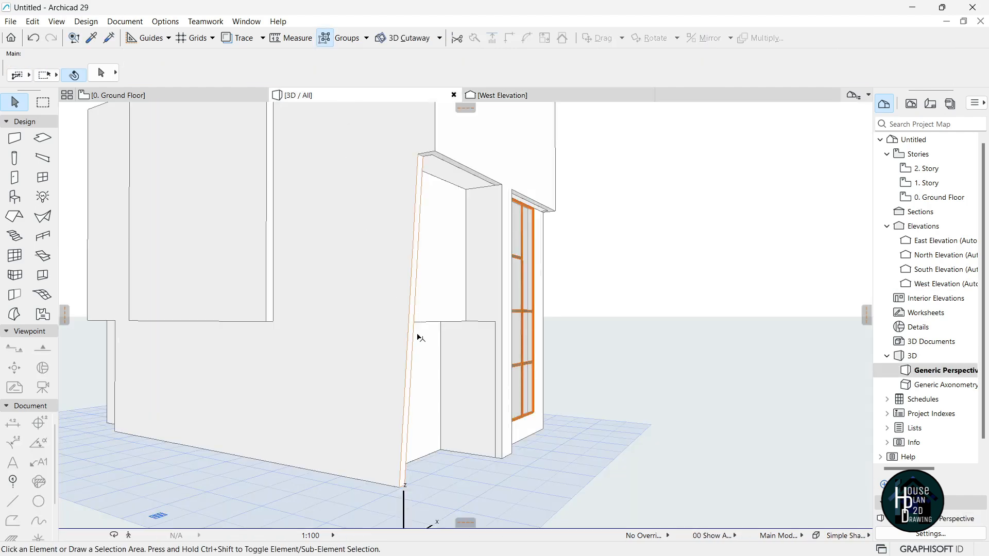
{"action": "left_click", "coordinate": [128, 536]}
{"action": "key", "text": "Right"}
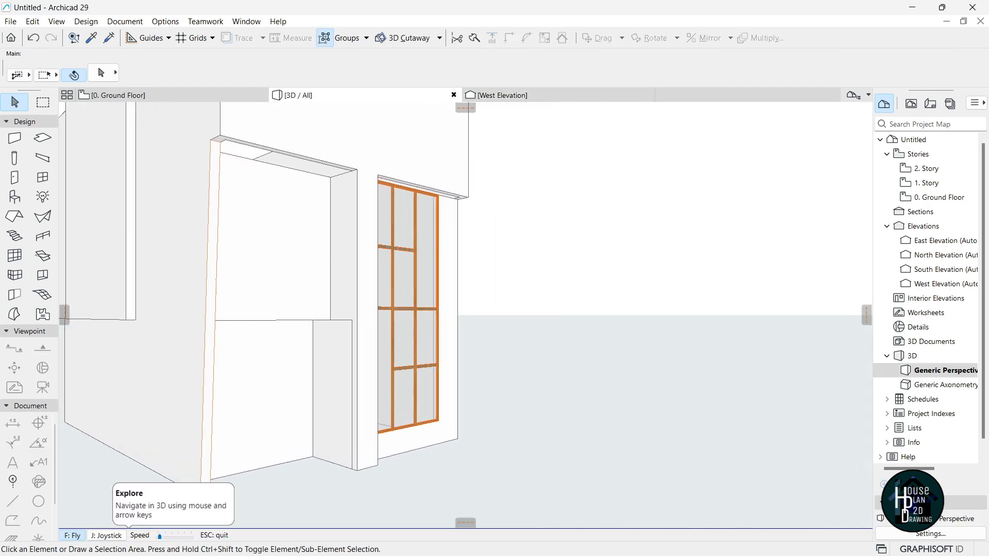
{"action": "key", "text": "Left"}
{"action": "key", "text": "Up"}
{"action": "key", "text": "Escape"}
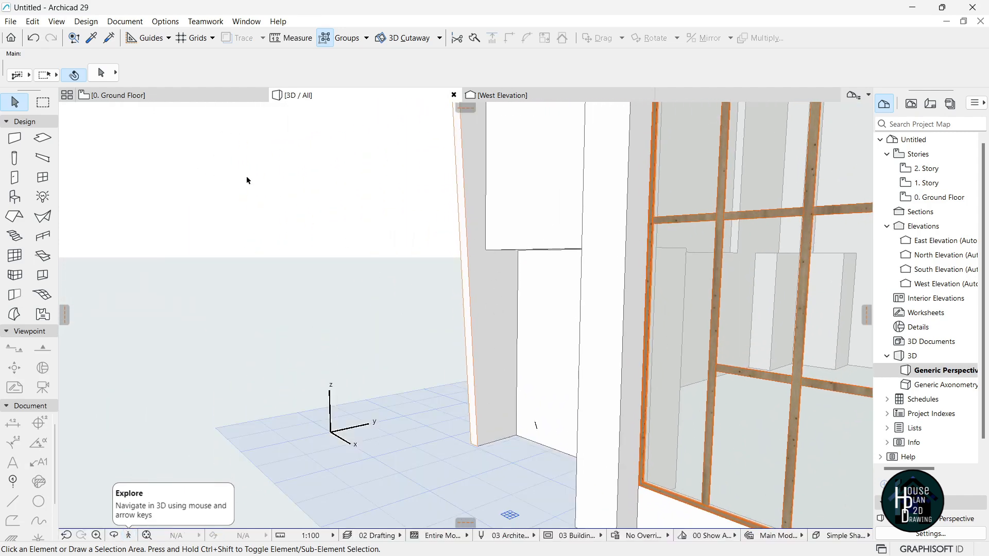
{"action": "left_click", "coordinate": [169, 96]}
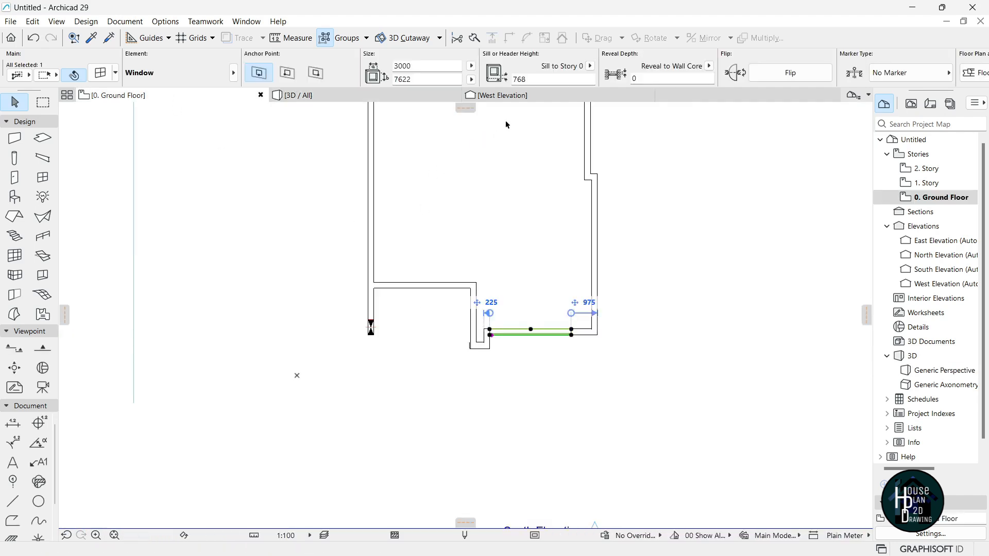
Move the tapered panel's bottom-left node to widen its base to 1108.
{"action": "left_click", "coordinate": [503, 96]}
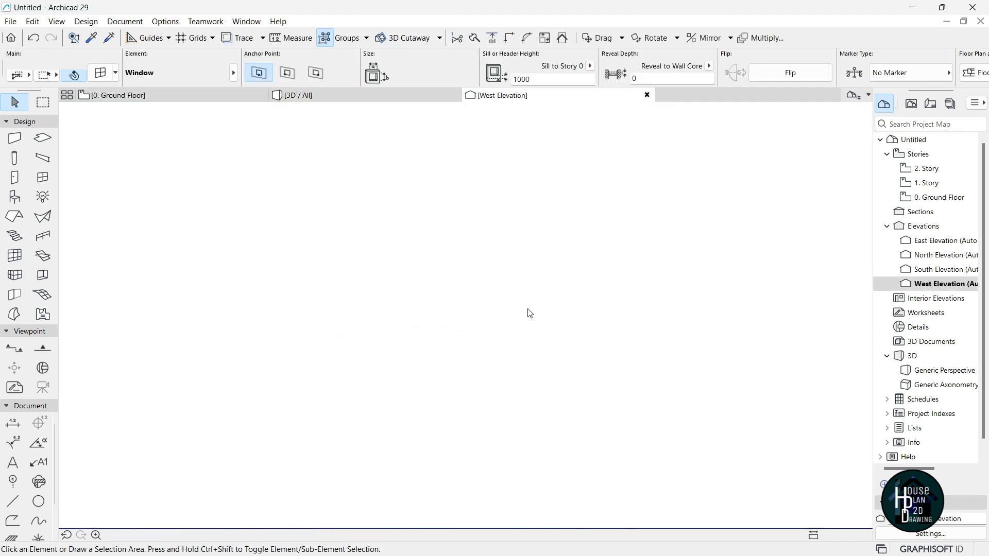
{"action": "scroll", "coordinate": [528, 312], "scroll_direction": "down", "scroll_amount": 2}
{"action": "scroll", "coordinate": [501, 406], "scroll_direction": "up", "scroll_amount": 2}
{"action": "left_click", "coordinate": [479, 423]}
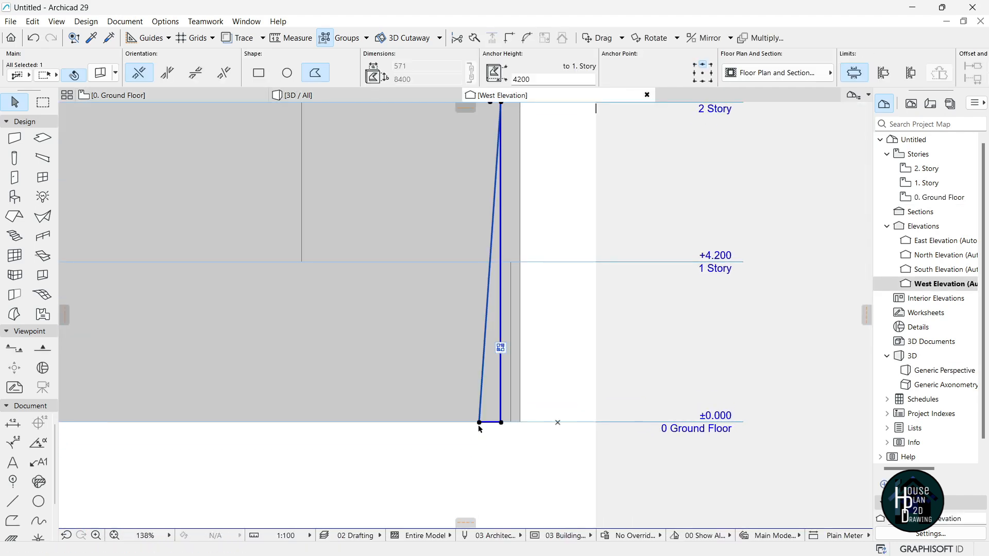
{"action": "left_click", "coordinate": [480, 423]}
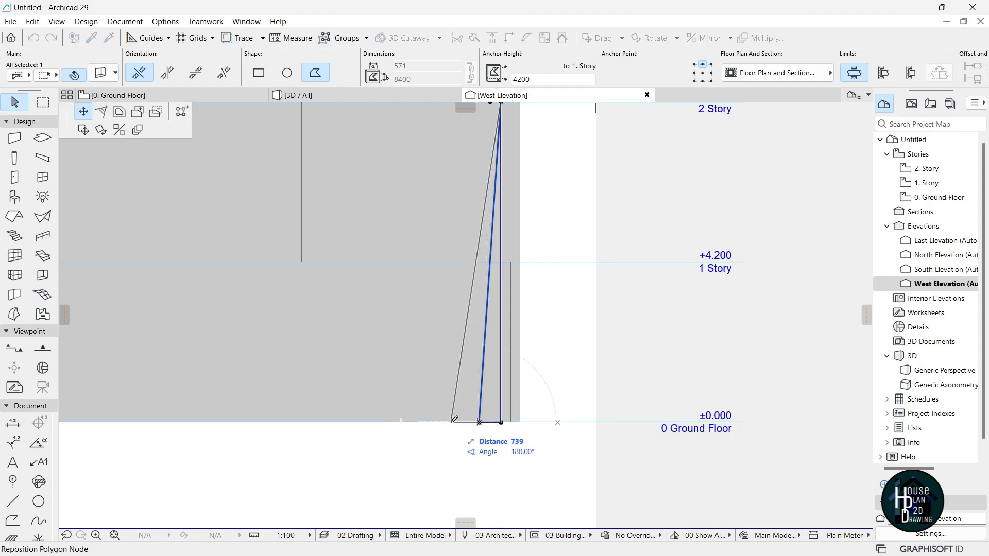
{"action": "left_click", "coordinate": [458, 422]}
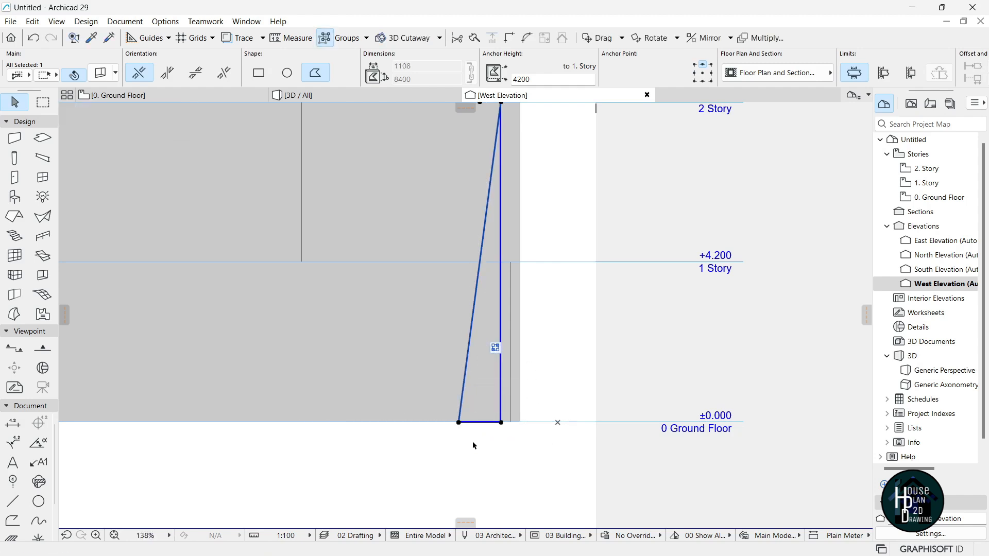
Fly toward the orange-framed window in the 3D view.
{"action": "left_click", "coordinate": [388, 97]}
{"action": "key", "text": "Escape"}
{"action": "scroll", "coordinate": [488, 344], "scroll_direction": "down", "scroll_amount": 5}
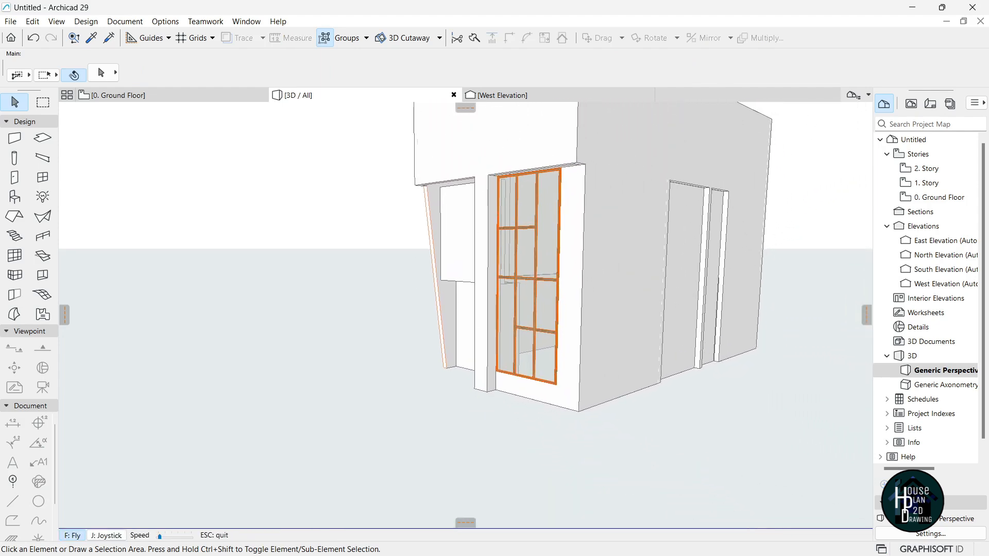
{"action": "key", "text": "Up"}
{"action": "key", "text": "Escape"}
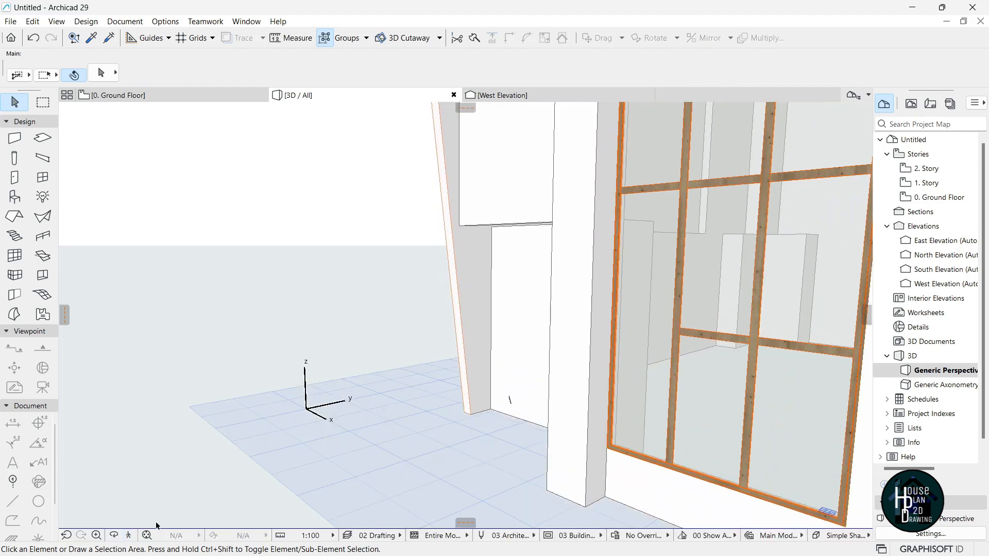
Fly back and forth around the gridded tall window, then show all open windows.
{"action": "left_click", "coordinate": [129, 537]}
{"action": "key", "text": "Down"}
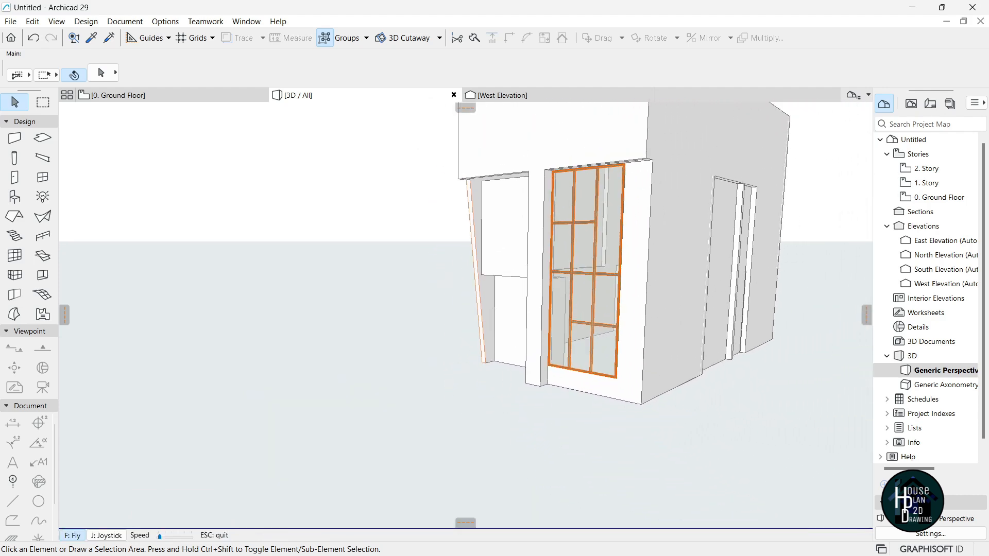
{"action": "key", "text": "Up"}
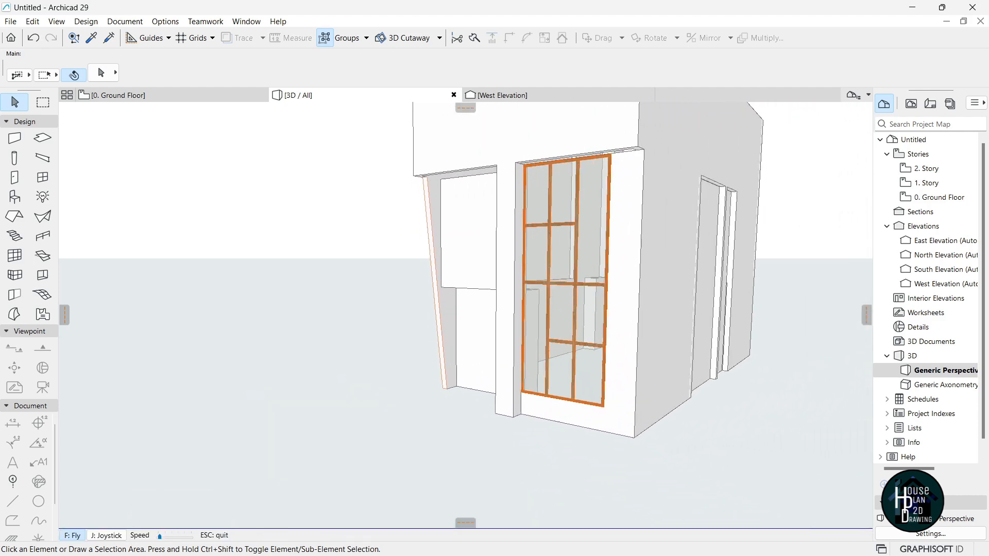
{"action": "key", "text": "Down"}
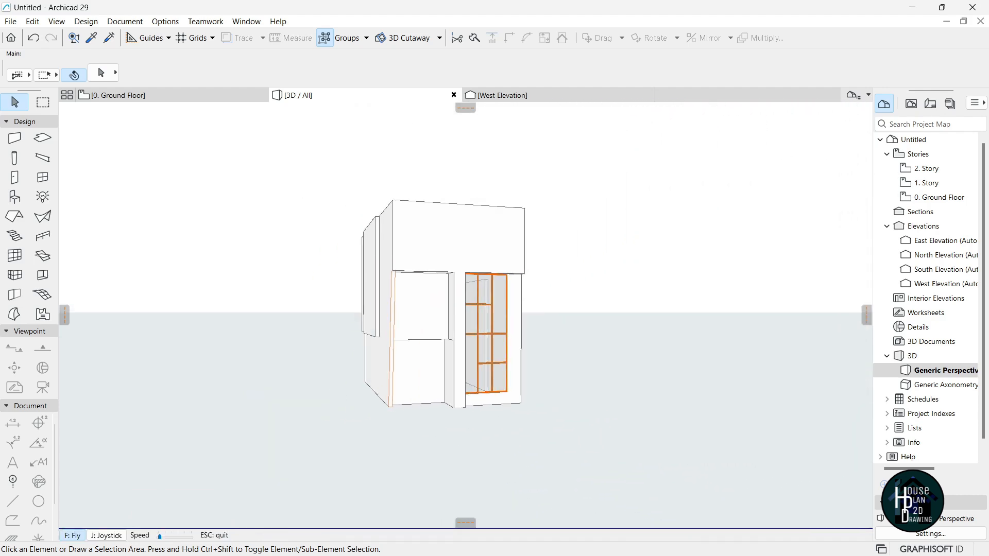
{"action": "key", "text": "Up"}
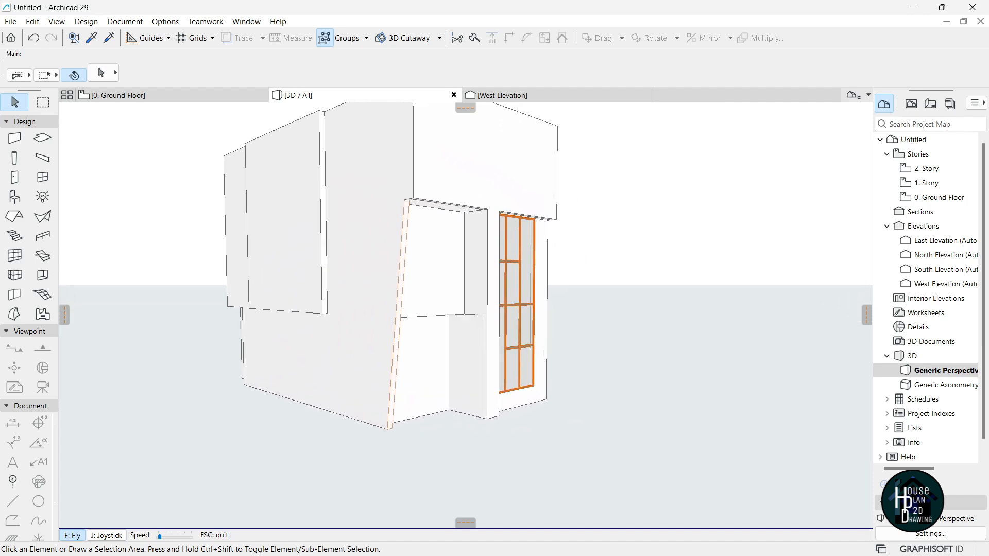
{"action": "key", "text": "Escape"}
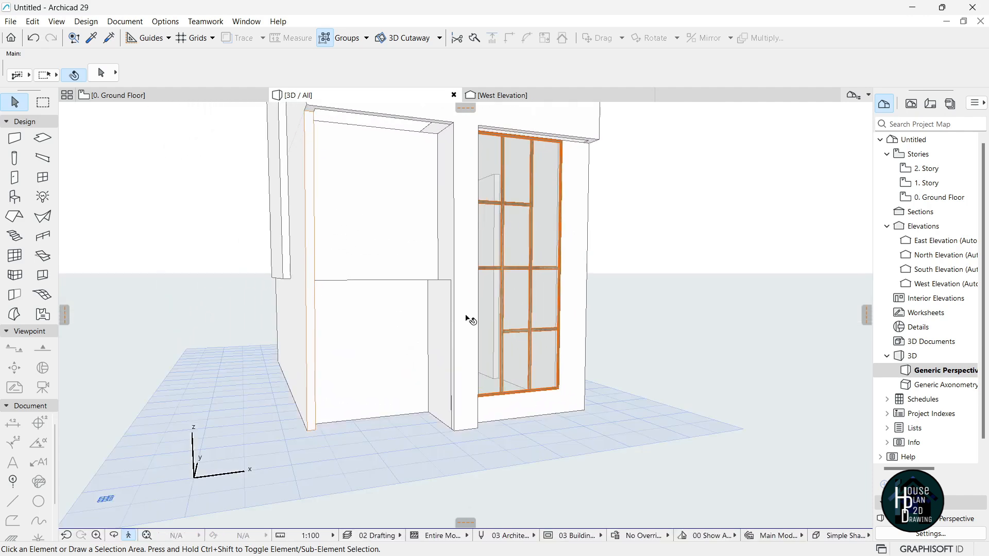
{"action": "key", "text": "super+Tab"}
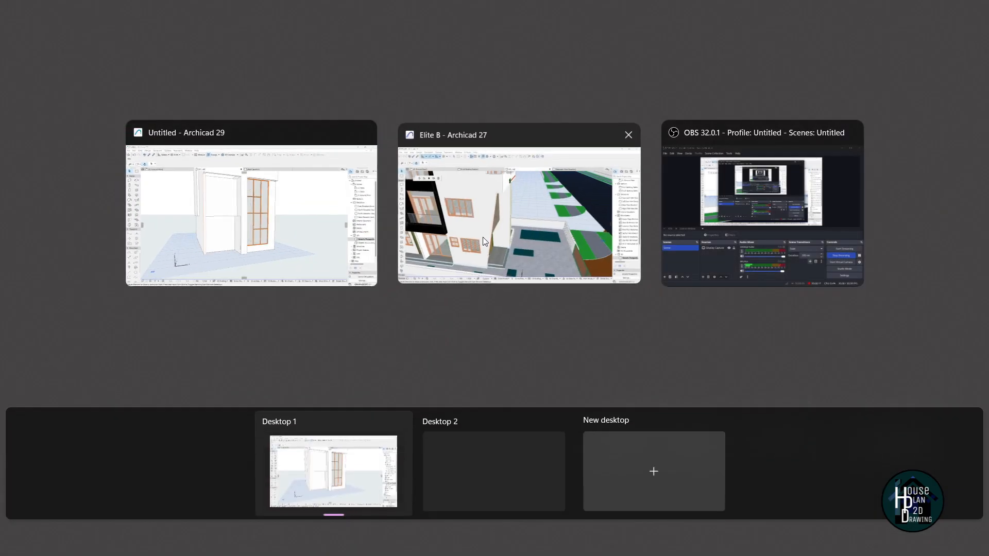
Fly toward the Elite B house's front door and gate, then return to the Untitled project.
{"action": "left_click", "coordinate": [483, 237]}
{"action": "left_click", "coordinate": [102, 537]}
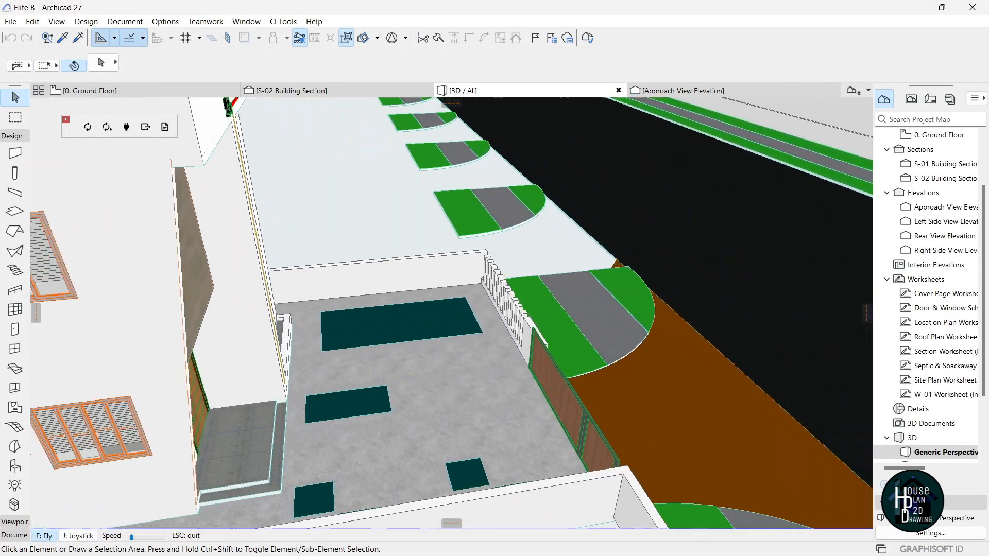
{"action": "key", "text": "Up"}
{"action": "key", "text": "Down"}
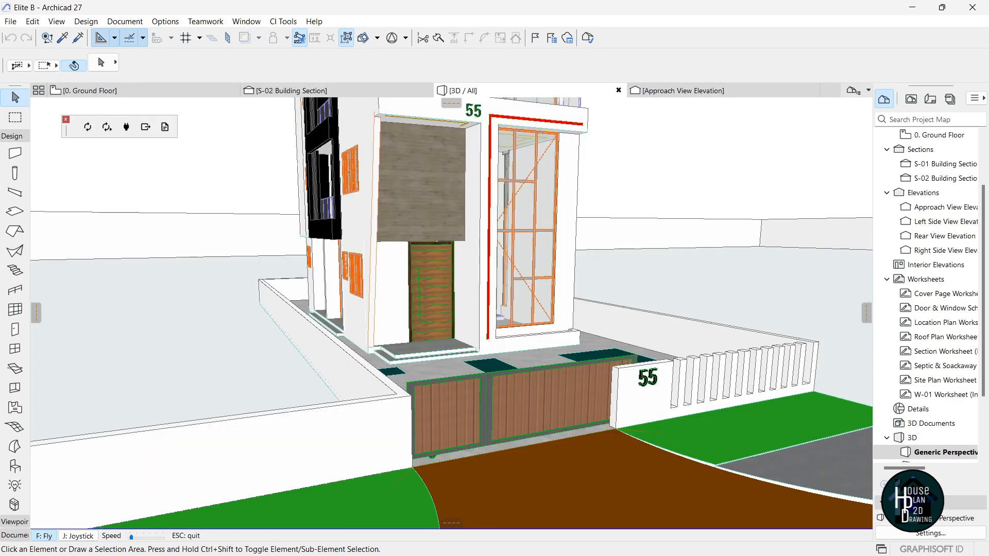
{"action": "key", "text": "super+Tab"}
{"action": "left_click", "coordinate": [472, 233]}
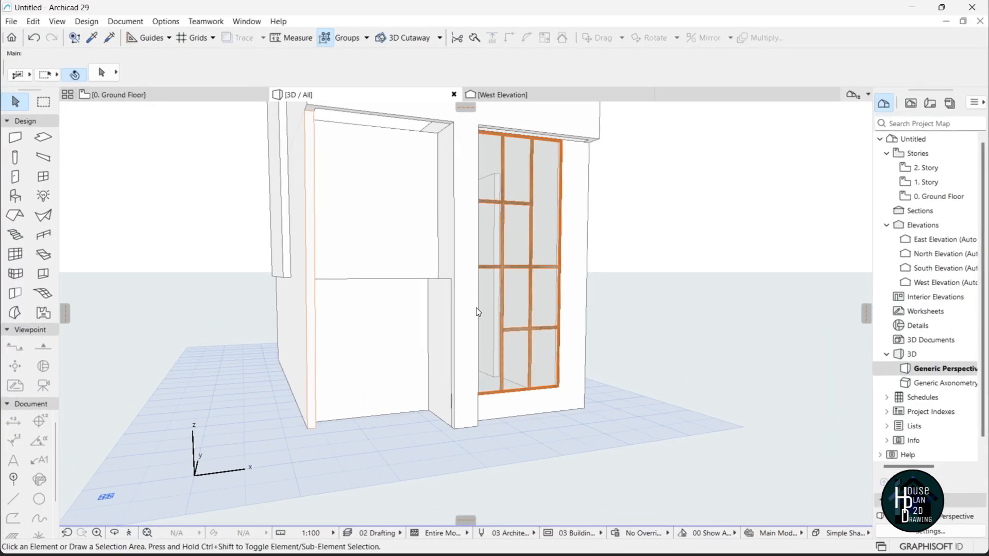
Switch to the 0. Ground Floor plan and pick the Door tool.
{"action": "scroll", "coordinate": [385, 377], "scroll_direction": "up", "scroll_amount": 5}
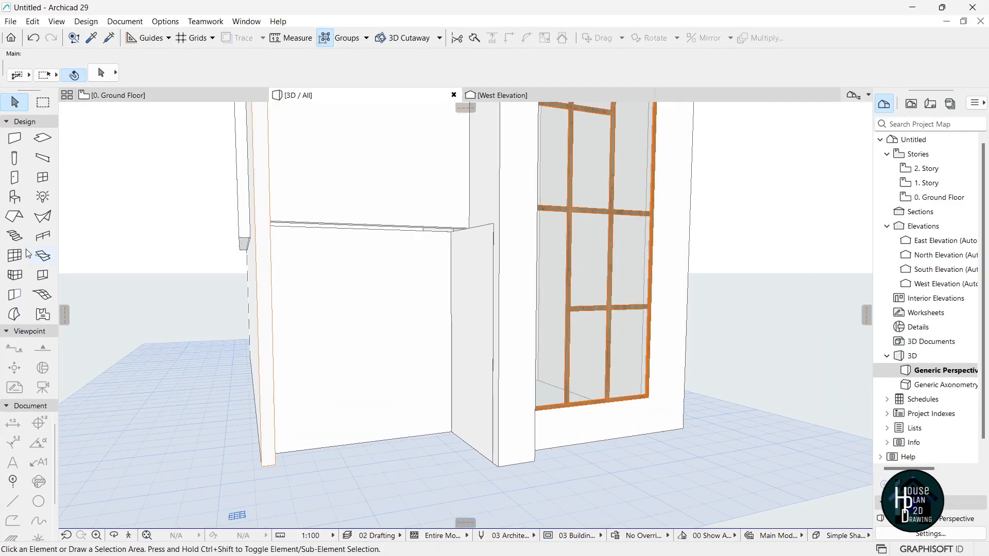
{"action": "left_click", "coordinate": [138, 96]}
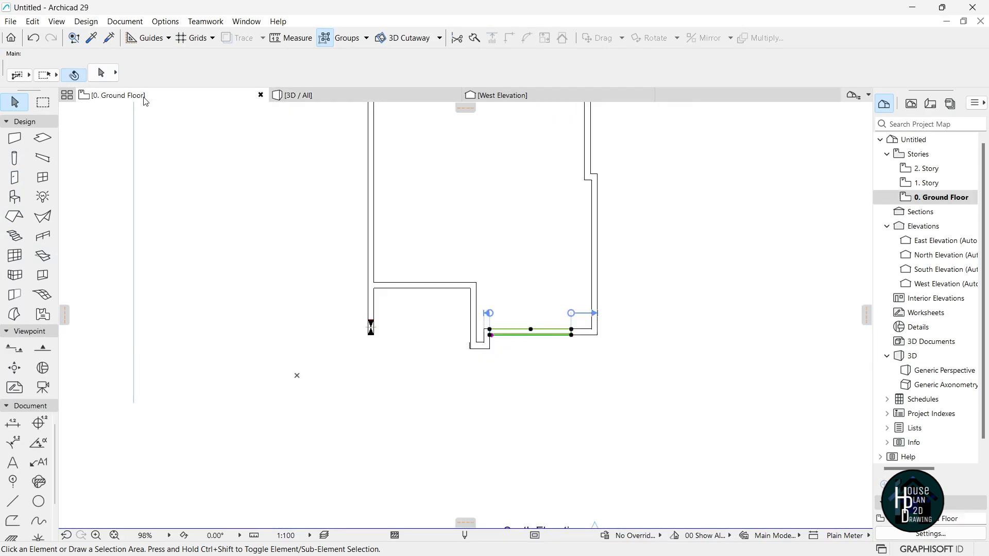
{"action": "key", "text": "Escape"}
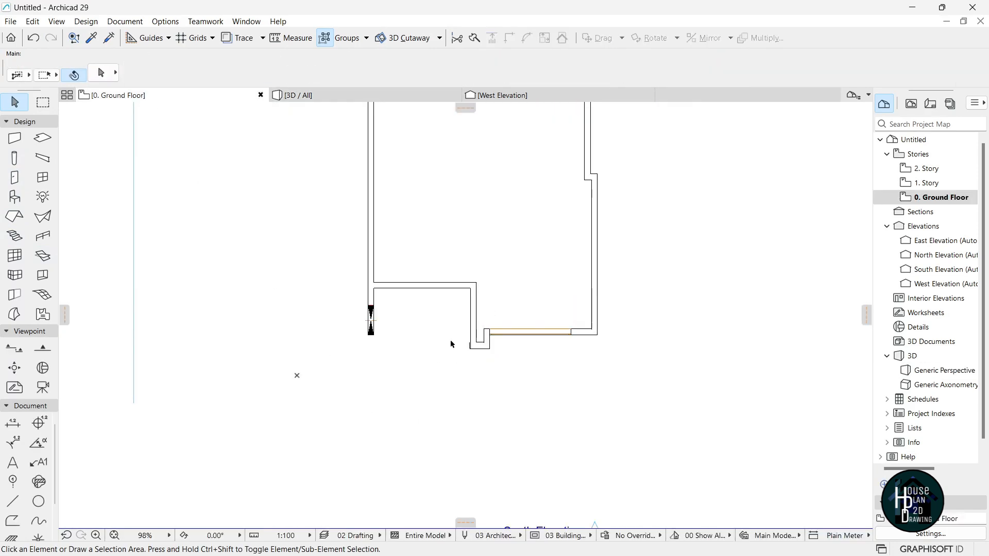
{"action": "scroll", "coordinate": [455, 289], "scroll_direction": "up", "scroll_amount": 5}
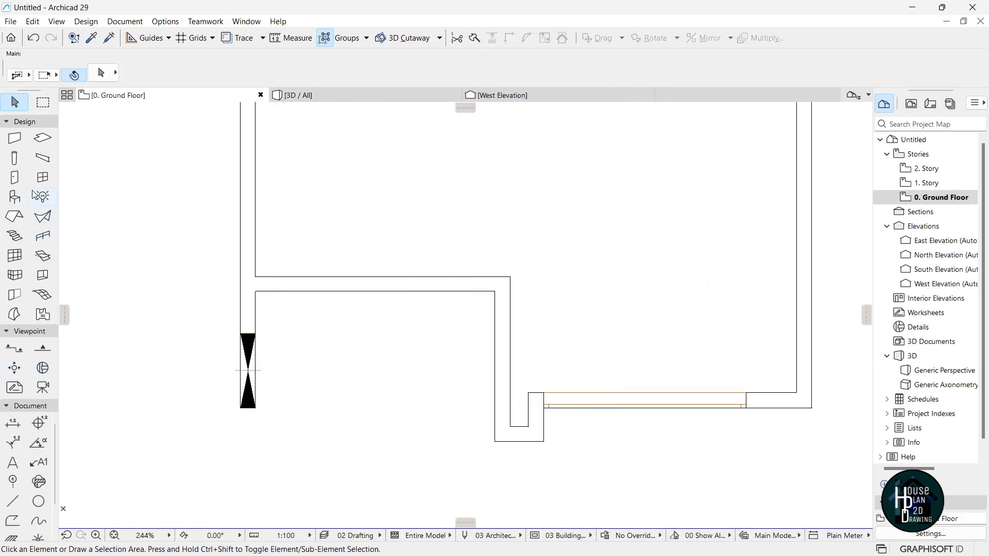
{"action": "left_click", "coordinate": [14, 178]}
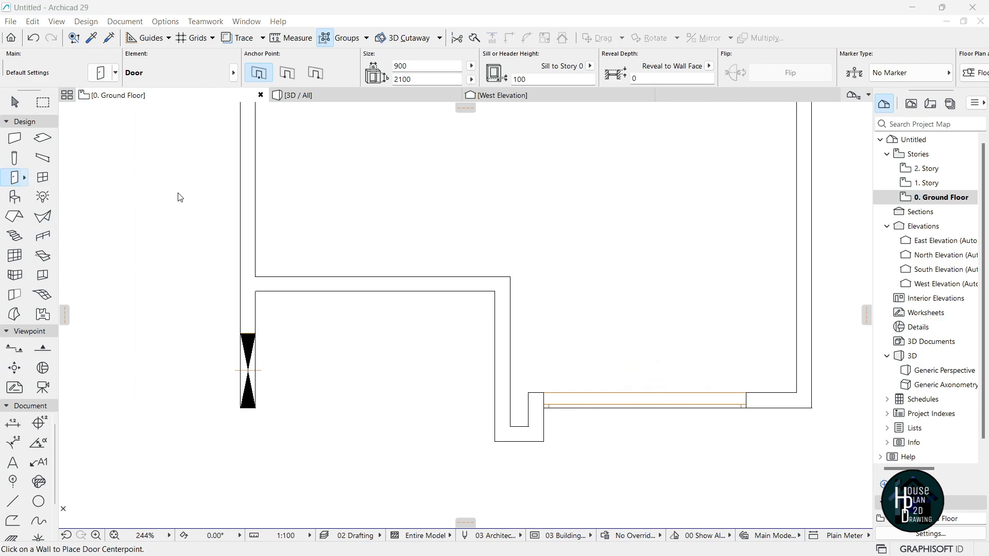
Set the default door leaf to Style 17 and the handle to Fix Handle 1.
{"action": "key", "text": "ctrl+t"}
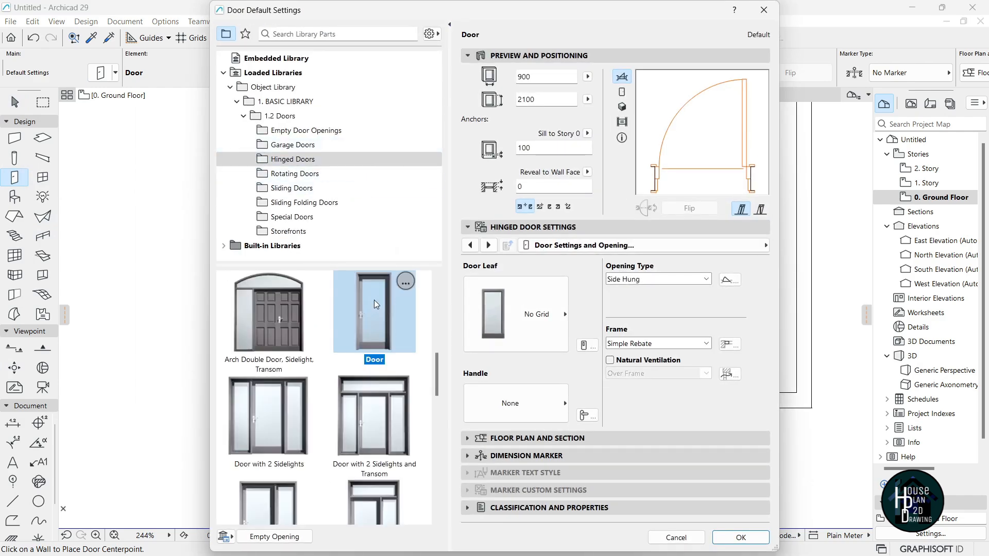
{"action": "left_click", "coordinate": [532, 322]}
{"action": "scroll", "coordinate": [644, 489], "scroll_direction": "down", "scroll_amount": 7}
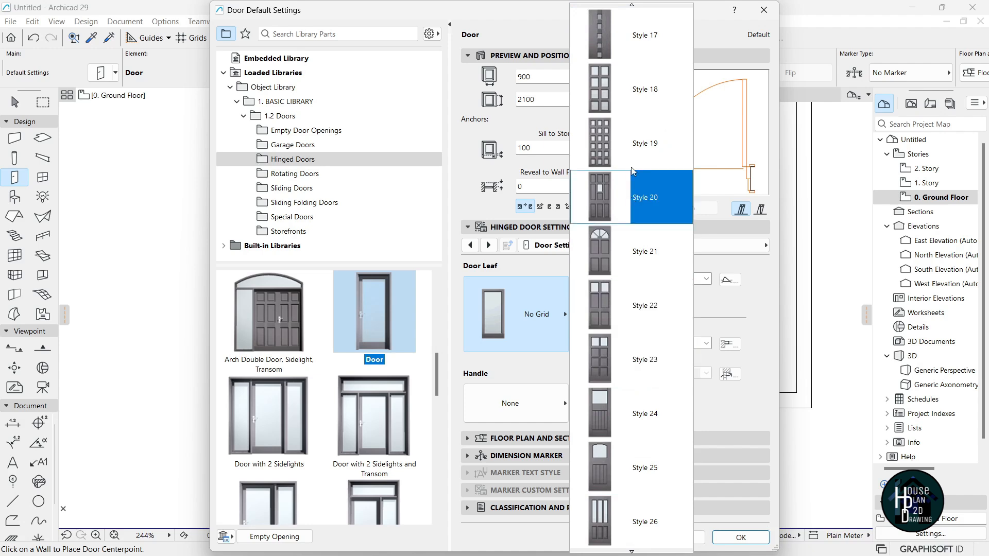
{"action": "scroll", "coordinate": [634, 39], "scroll_direction": "up", "scroll_amount": 4}
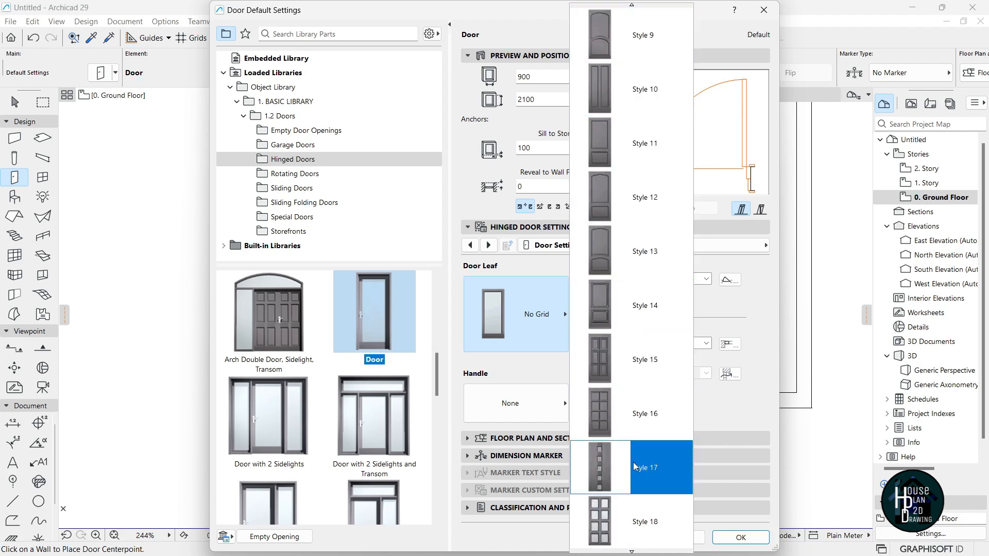
{"action": "left_click", "coordinate": [655, 478]}
{"action": "left_click", "coordinate": [531, 412]}
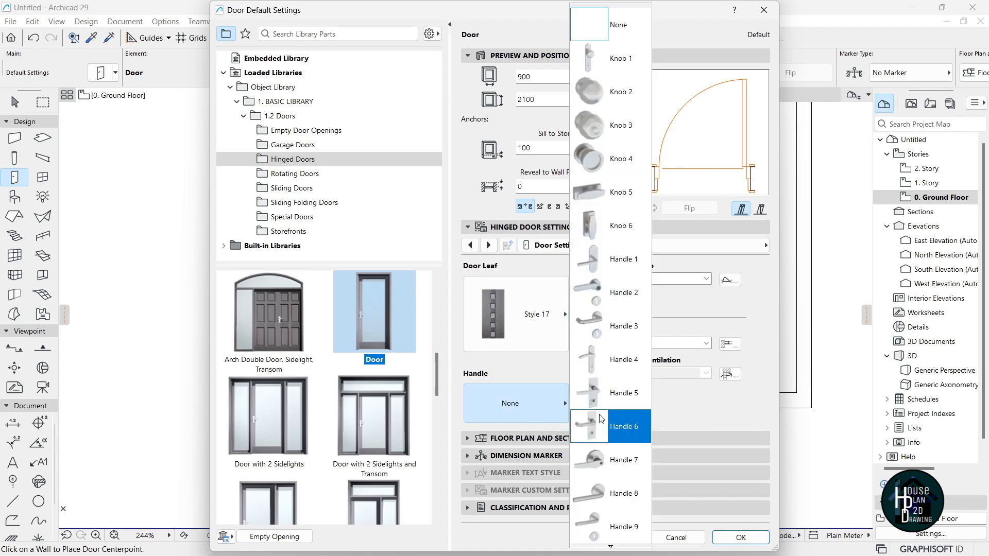
{"action": "scroll", "coordinate": [622, 464], "scroll_direction": "down", "scroll_amount": 2}
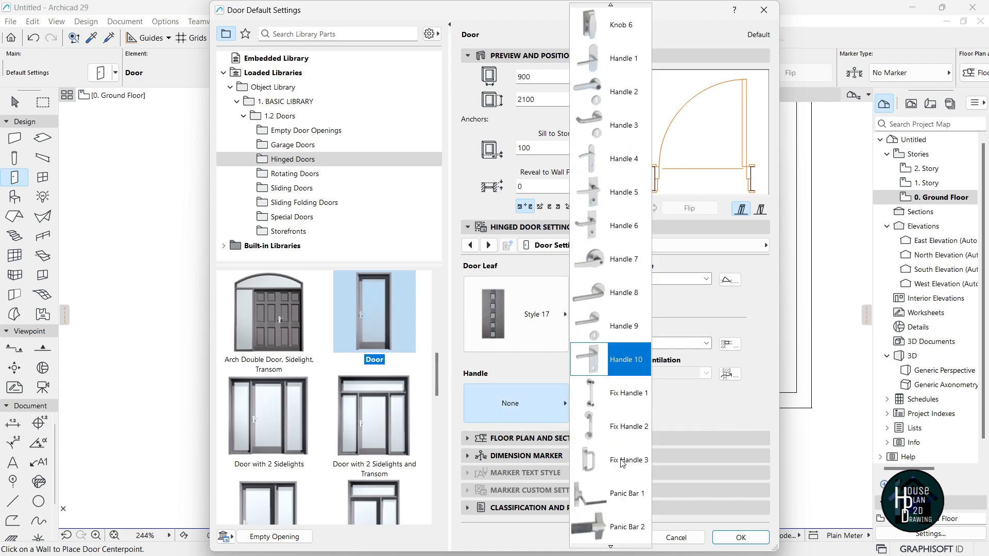
{"action": "left_click", "coordinate": [622, 395]}
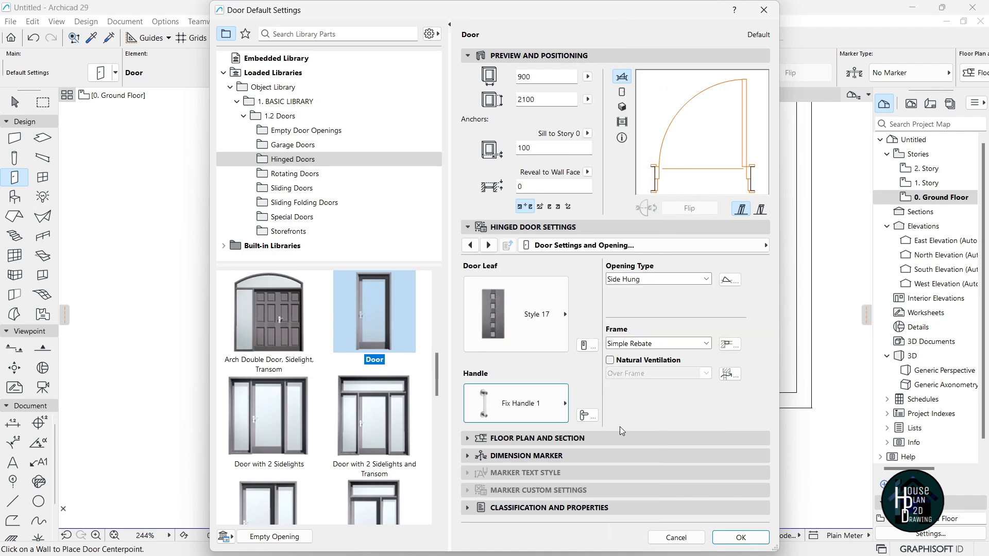
{"action": "left_click", "coordinate": [741, 538]}
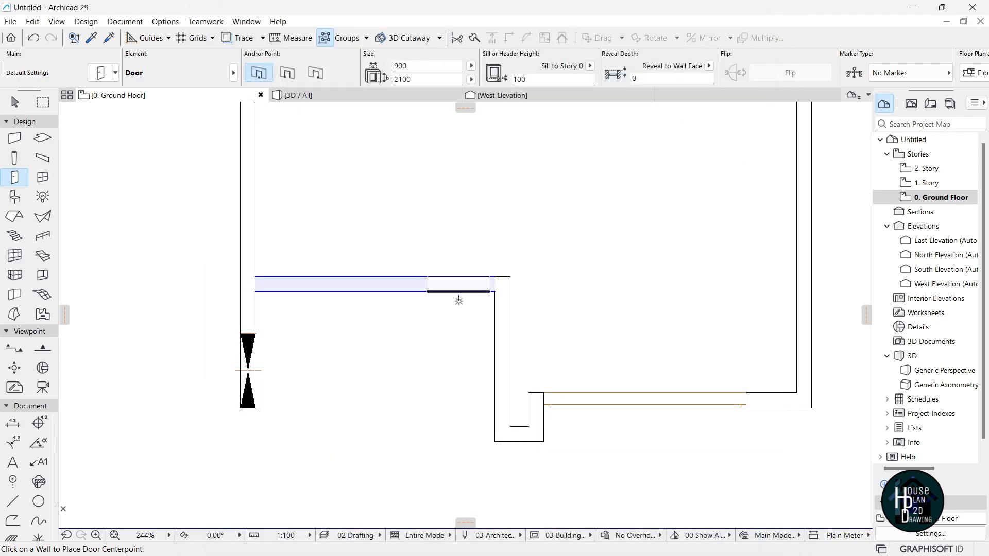
Place the door in the interior wall opening upward, then select it.
{"action": "left_click", "coordinate": [462, 272]}
{"action": "left_click", "coordinate": [483, 242]}
{"action": "key", "text": "Escape"}
{"action": "left_click", "coordinate": [489, 223]}
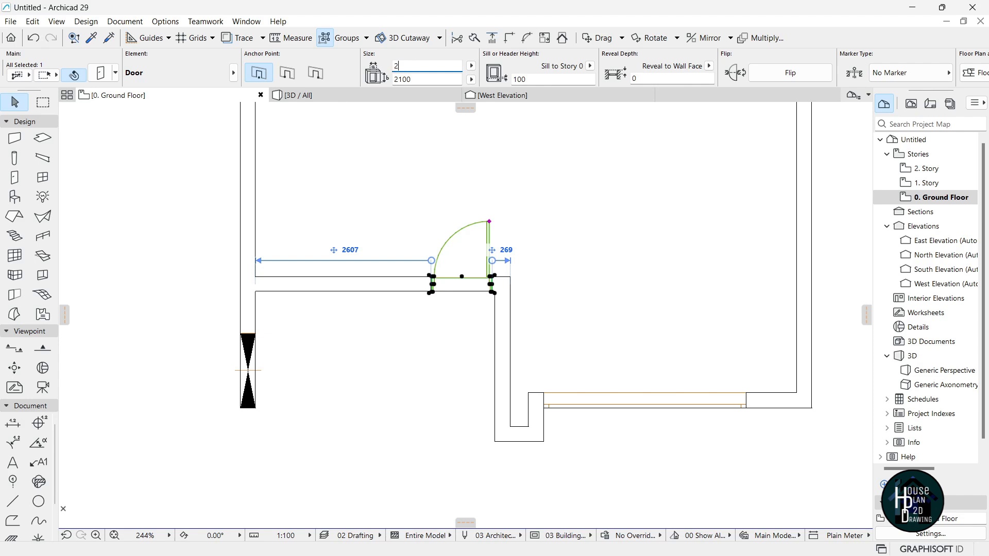
{"action": "scroll", "coordinate": [459, 252], "scroll_direction": "up", "scroll_amount": 3}
{"action": "scroll", "coordinate": [570, 339], "scroll_direction": "down", "scroll_amount": 3}
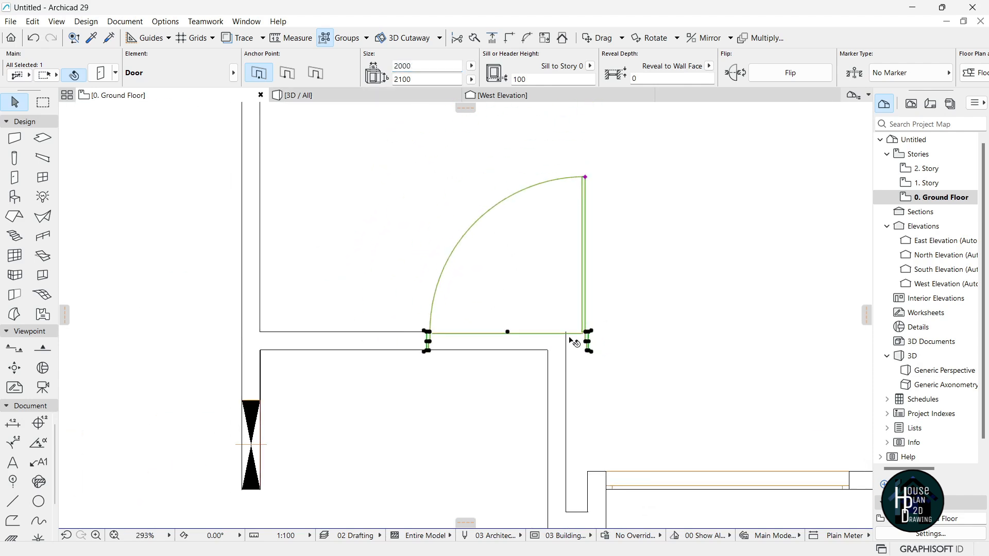
Move the door so it ends at the wall corner.
{"action": "key", "text": "ctrl+d"}
{"action": "scroll", "coordinate": [585, 340], "scroll_direction": "up", "scroll_amount": 5}
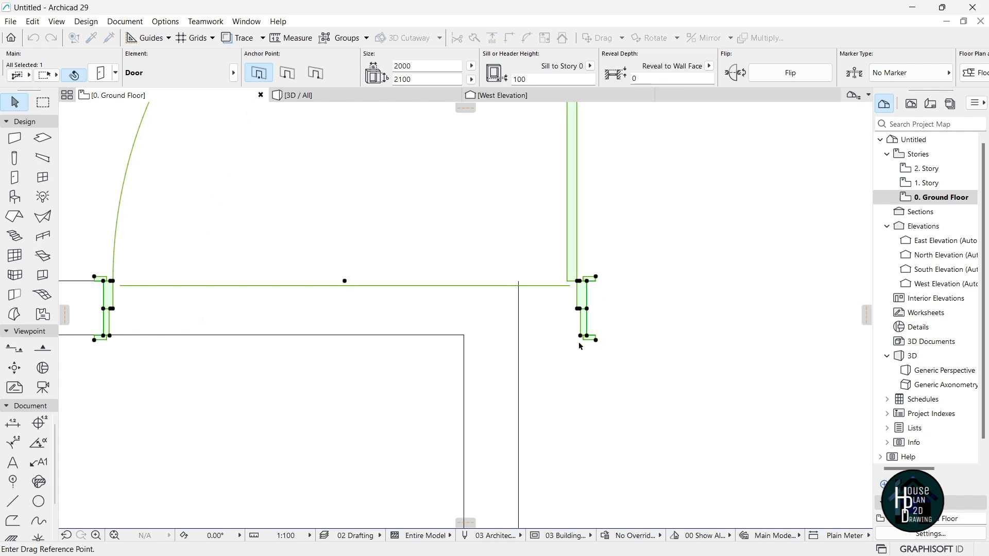
{"action": "left_click", "coordinate": [596, 330]}
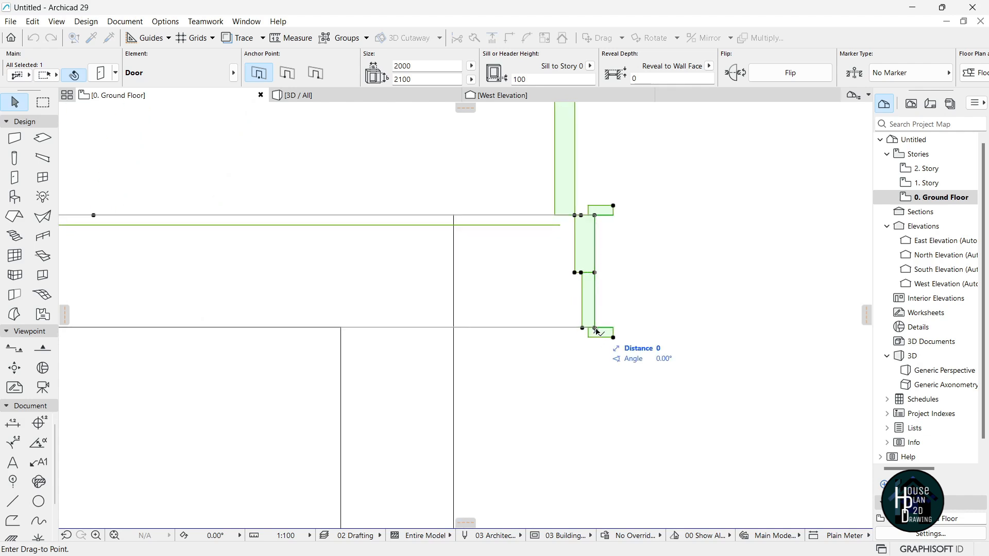
{"action": "left_click", "coordinate": [597, 330]}
{"action": "key", "text": "ctrl+d"}
{"action": "left_click", "coordinate": [596, 330]}
{"action": "left_click", "coordinate": [342, 331]}
{"action": "scroll", "coordinate": [533, 340], "scroll_direction": "up", "scroll_amount": 5}
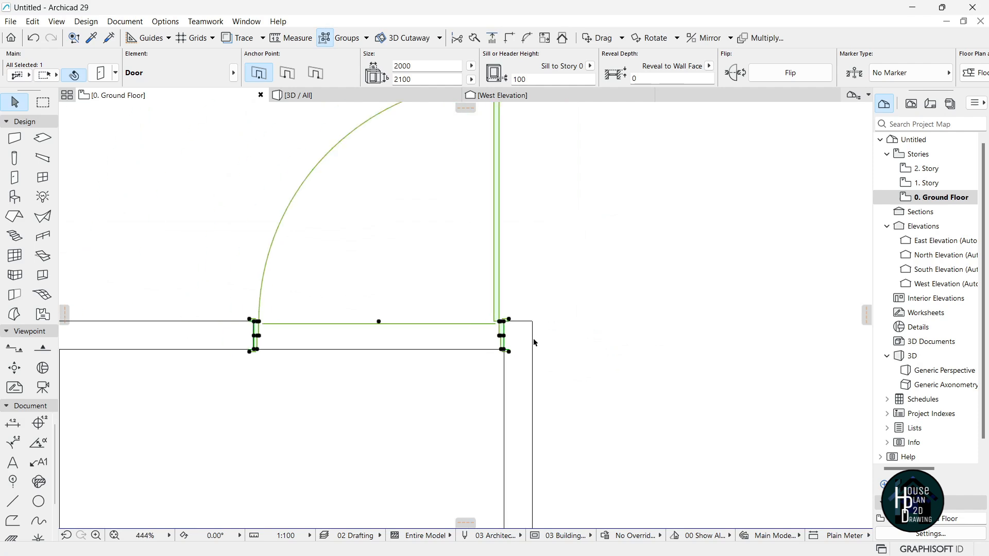
{"action": "scroll", "coordinate": [534, 341], "scroll_direction": "down", "scroll_amount": 3}
Narrow the door leaf's opening angle in plan, then switch to the 3D view.
{"action": "left_click", "coordinate": [515, 201]}
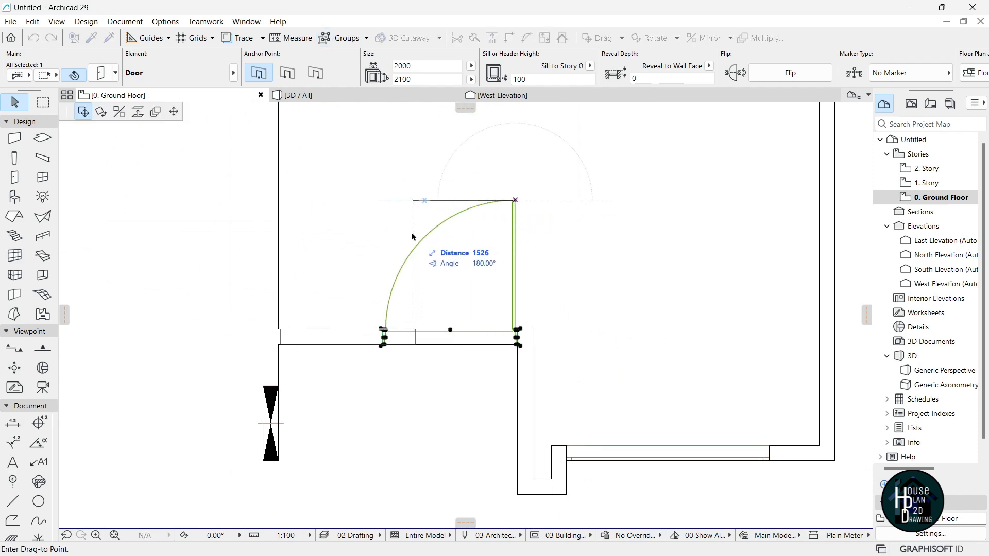
{"action": "left_click", "coordinate": [174, 111]}
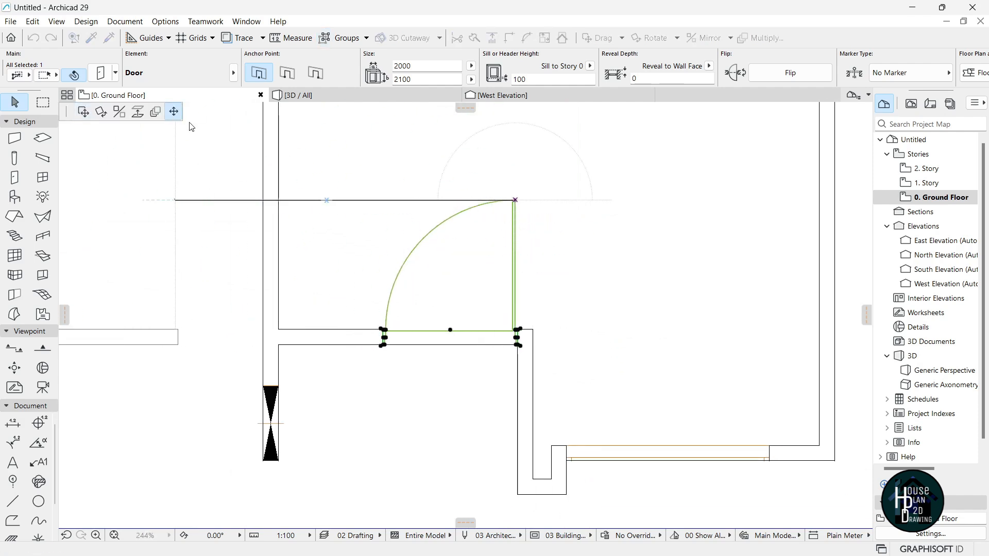
{"action": "left_click", "coordinate": [393, 290]}
{"action": "key", "text": "Escape"}
{"action": "scroll", "coordinate": [472, 273], "scroll_direction": "down", "scroll_amount": 2}
{"action": "scroll", "coordinate": [472, 335], "scroll_direction": "down", "scroll_amount": 2}
{"action": "scroll", "coordinate": [477, 333], "scroll_direction": "up", "scroll_amount": 2}
{"action": "left_click", "coordinate": [334, 96]}
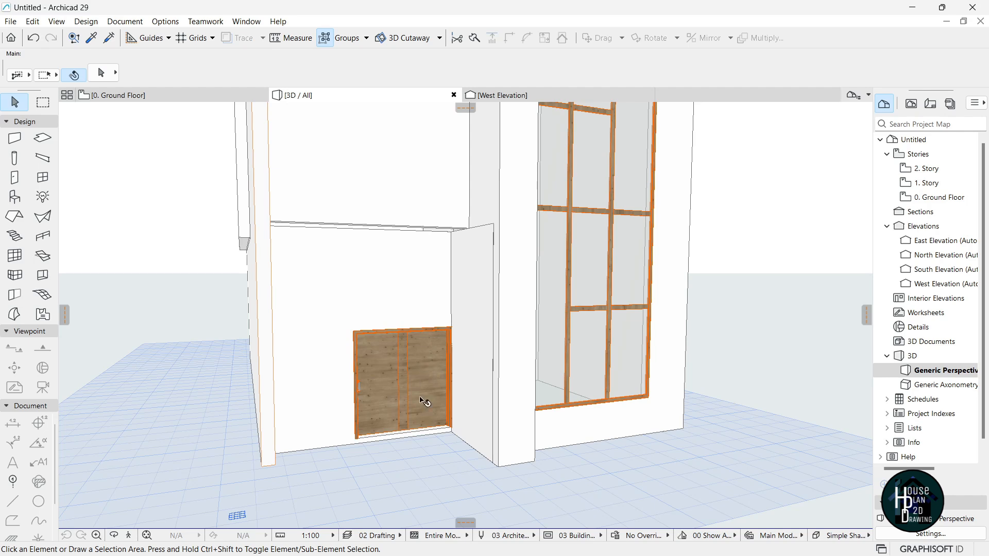
Raise the door height to 4100, review its settings, then walk back to view the facade.
{"action": "left_click", "coordinate": [419, 390]}
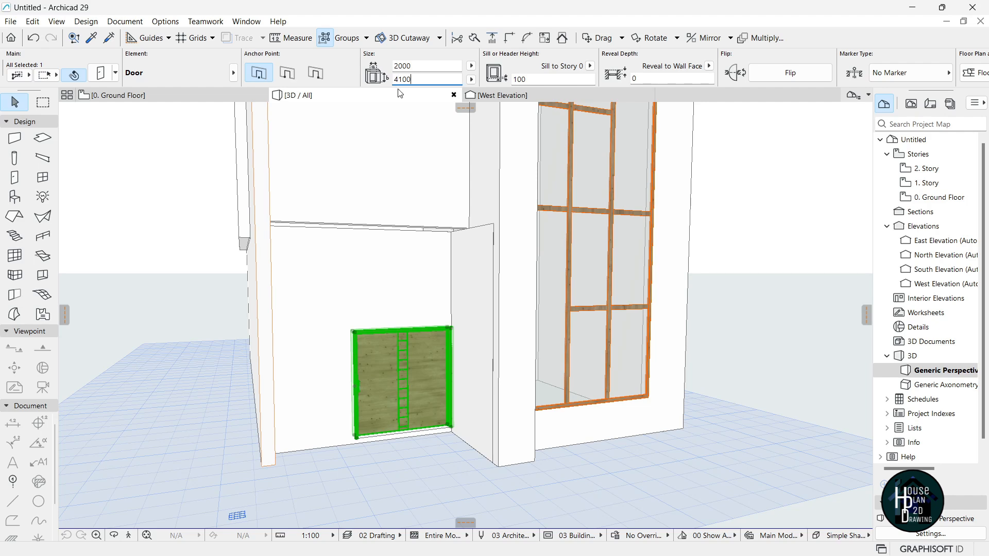
{"action": "key", "text": "Return"}
{"action": "key", "text": "Escape"}
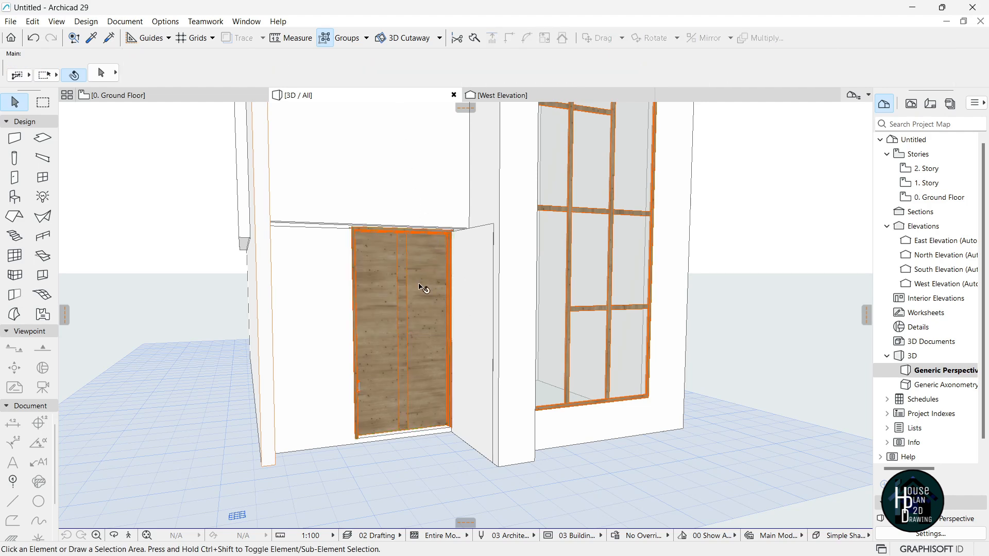
{"action": "left_click", "coordinate": [411, 365]}
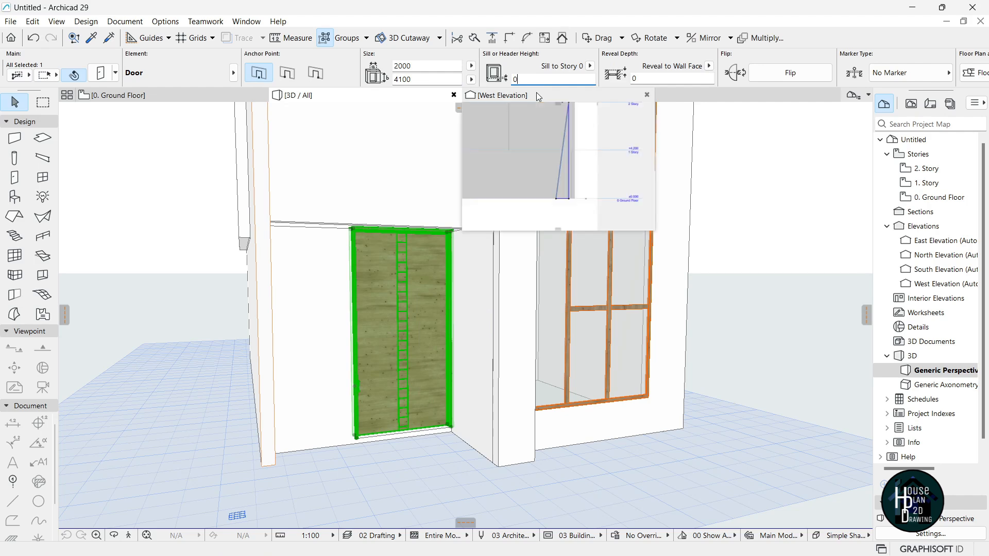
{"action": "key", "text": "Escape"}
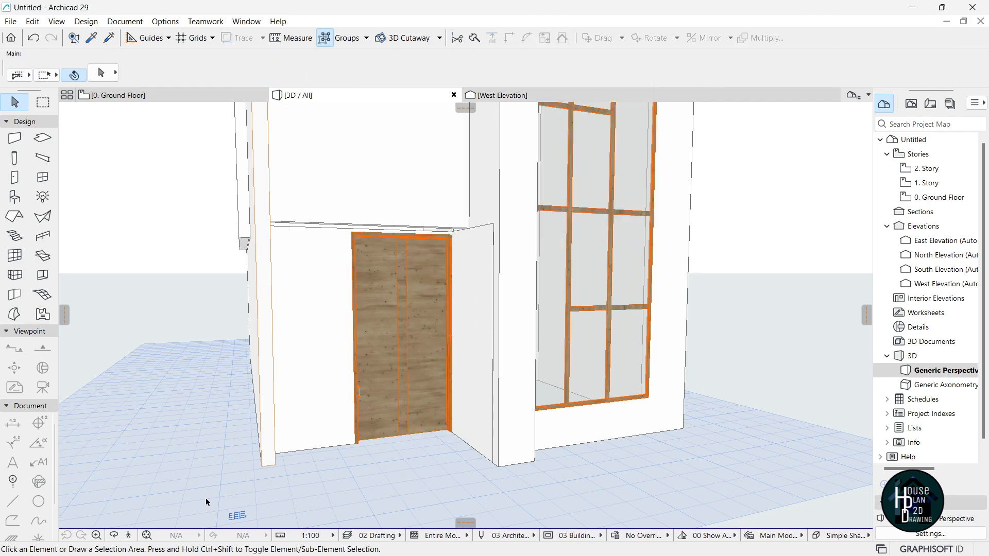
{"action": "left_click", "coordinate": [129, 536]}
{"action": "key", "text": "Down"}
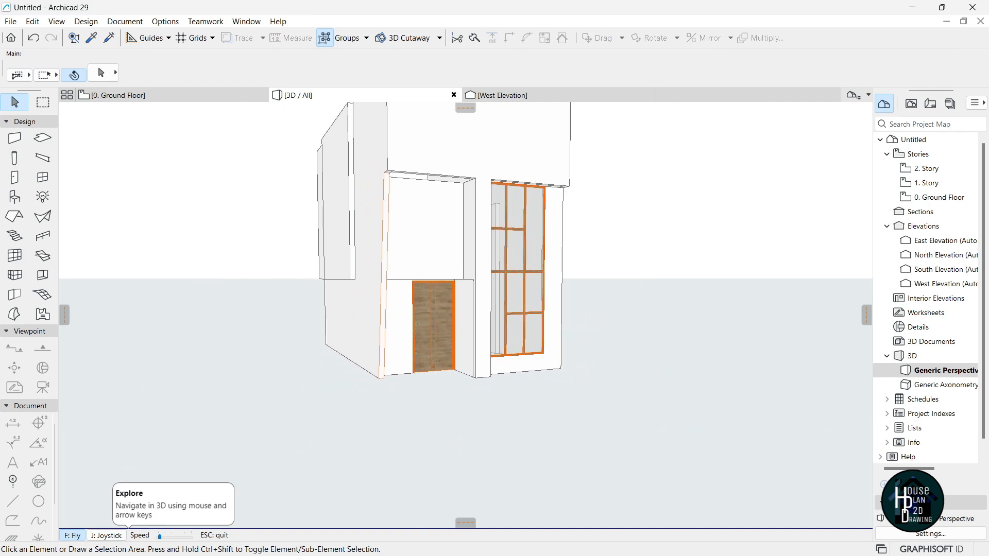
Leave Explore, go to the 0. Ground Floor plan, and pick up the existing window's settings.
{"action": "key", "text": "Right"}
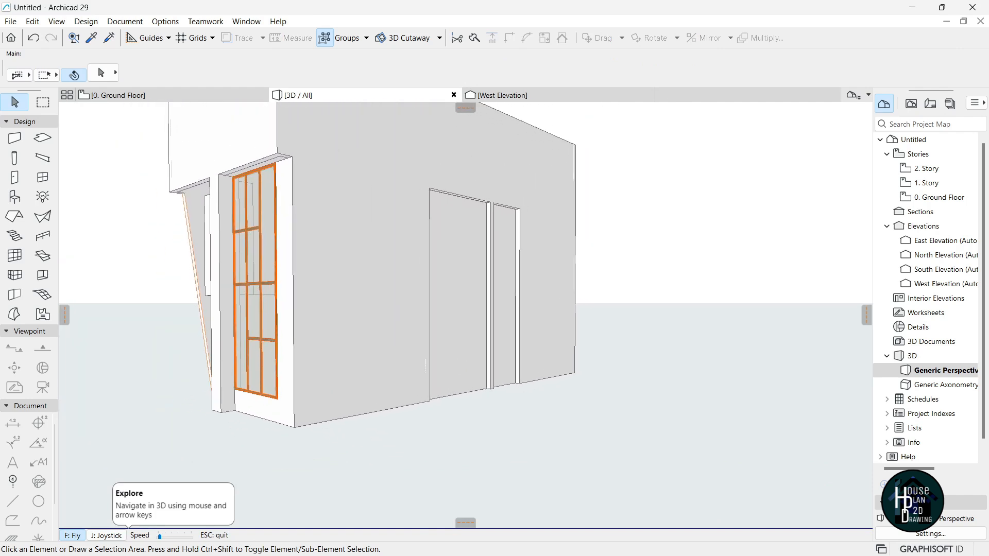
{"action": "key", "text": "Escape"}
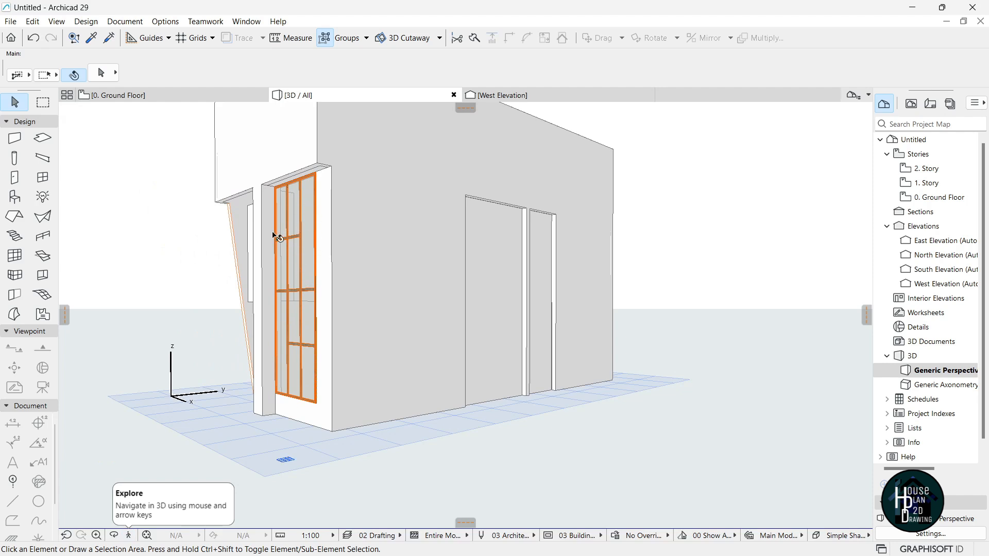
{"action": "left_click", "coordinate": [117, 95]}
{"action": "scroll", "coordinate": [459, 342], "scroll_direction": "up", "scroll_amount": 3}
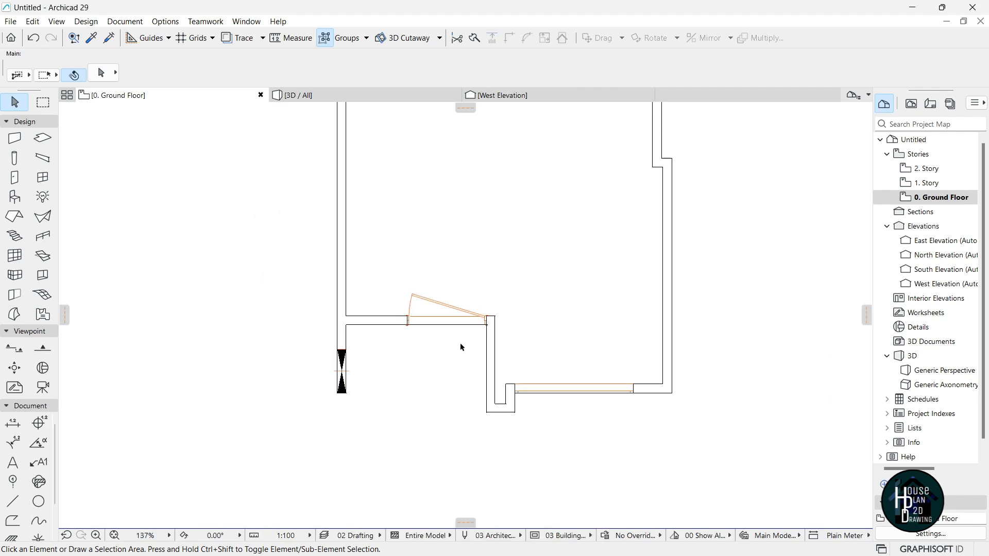
{"action": "scroll", "coordinate": [536, 417], "scroll_direction": "up", "scroll_amount": 4}
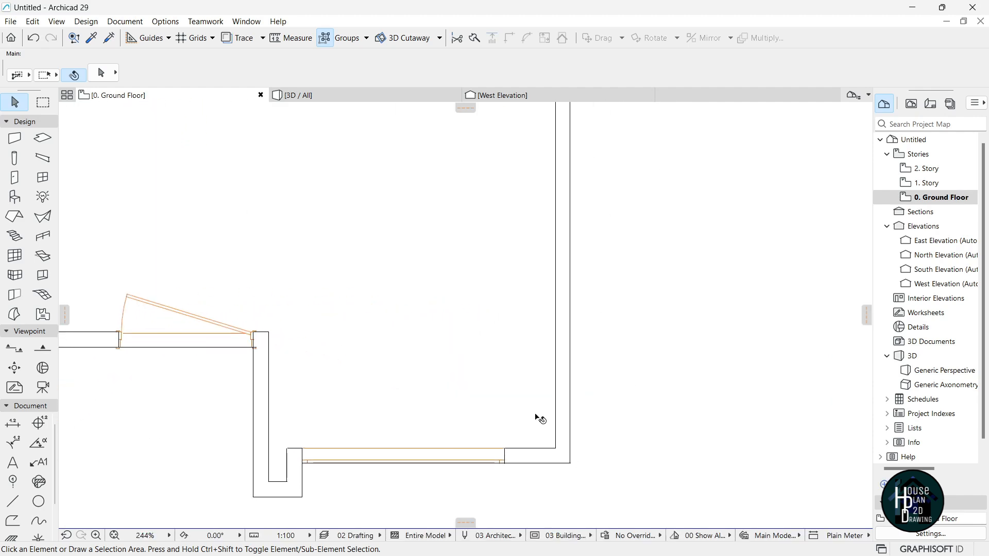
{"action": "key", "text": "alt"}
{"action": "left_click", "coordinate": [407, 475], "text": "alt"}
Place three 600-wide slit windows in the right wall.
{"action": "scroll", "coordinate": [410, 135], "scroll_direction": "down", "scroll_amount": 4}
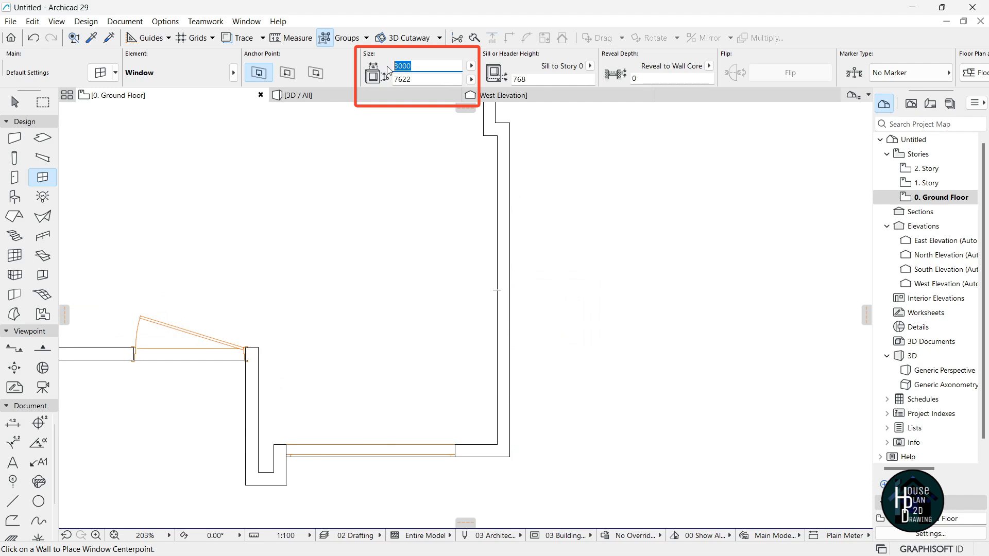
{"action": "type", "text": "600"}
{"action": "scroll", "coordinate": [518, 438], "scroll_direction": "up", "scroll_amount": 4}
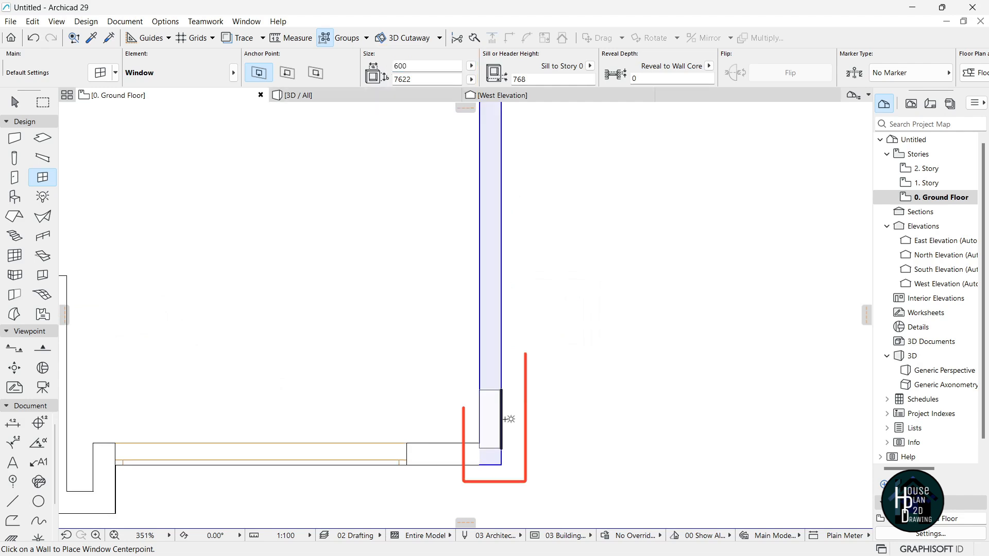
{"action": "left_click", "coordinate": [505, 409]}
{"action": "left_click", "coordinate": [512, 451]}
{"action": "scroll", "coordinate": [534, 447], "scroll_direction": "down", "scroll_amount": 8}
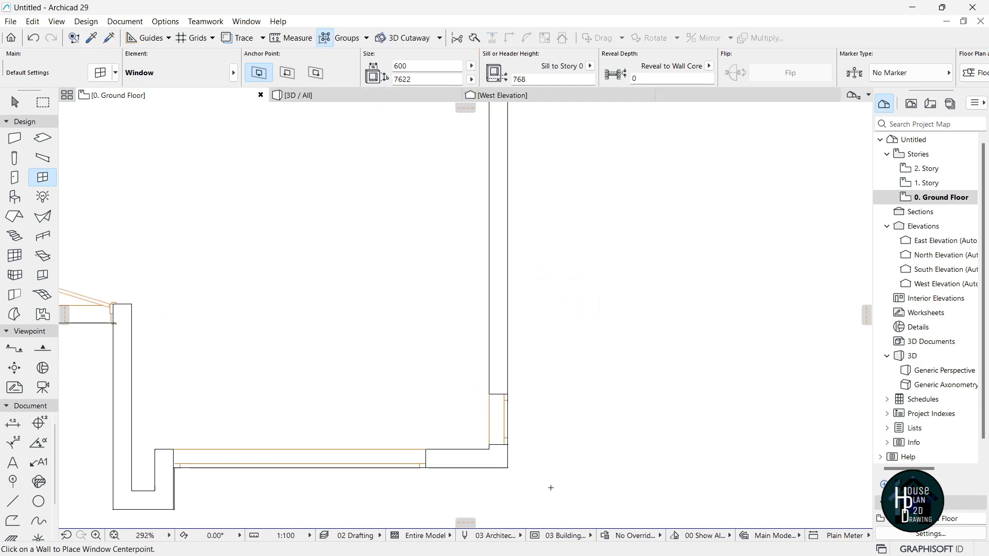
{"action": "scroll", "coordinate": [525, 278], "scroll_direction": "up", "scroll_amount": 8}
{"action": "left_click", "coordinate": [531, 272]}
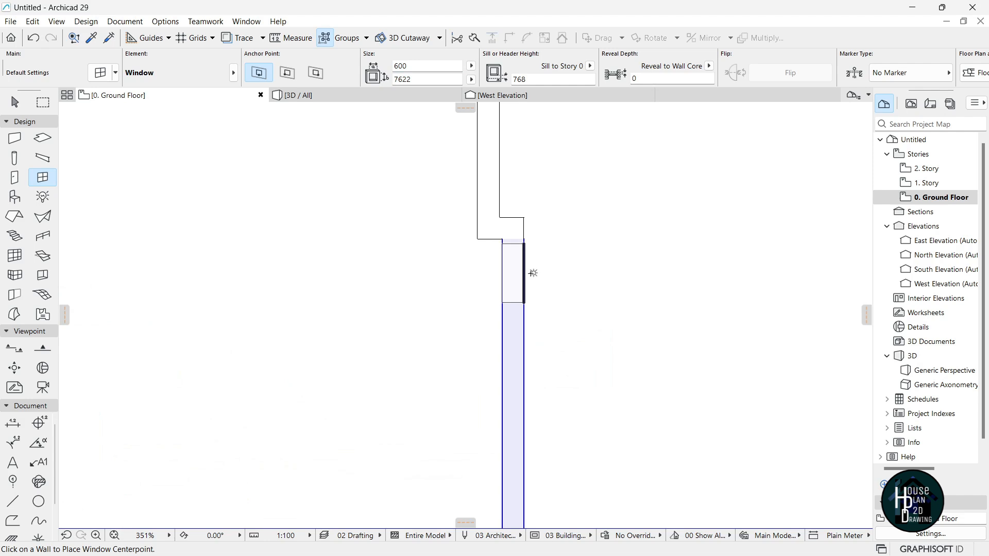
{"action": "left_click", "coordinate": [581, 370]}
{"action": "scroll", "coordinate": [494, 355], "scroll_direction": "down", "scroll_amount": 9}
{"action": "scroll", "coordinate": [490, 242], "scroll_direction": "up", "scroll_amount": 7}
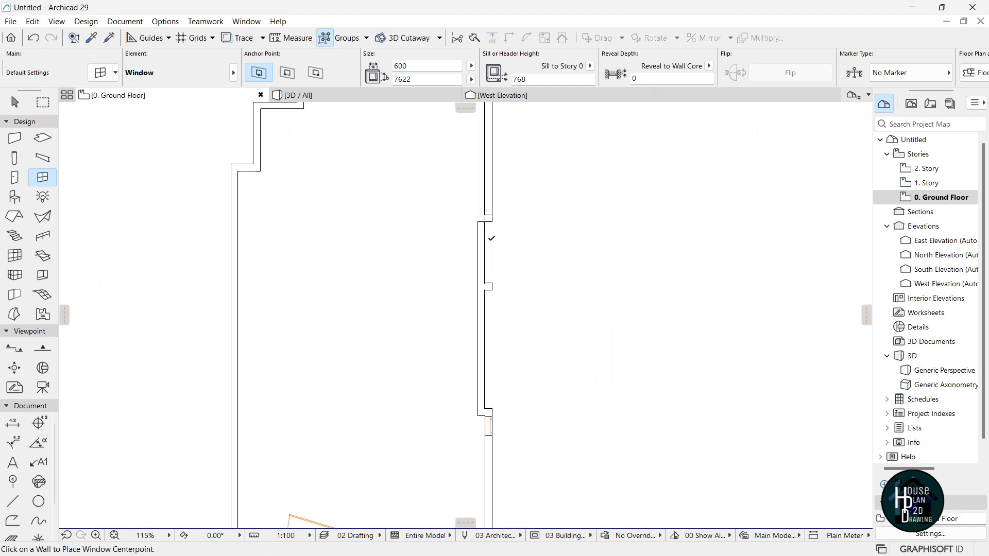
{"action": "scroll", "coordinate": [495, 206], "scroll_direction": "up", "scroll_amount": 1}
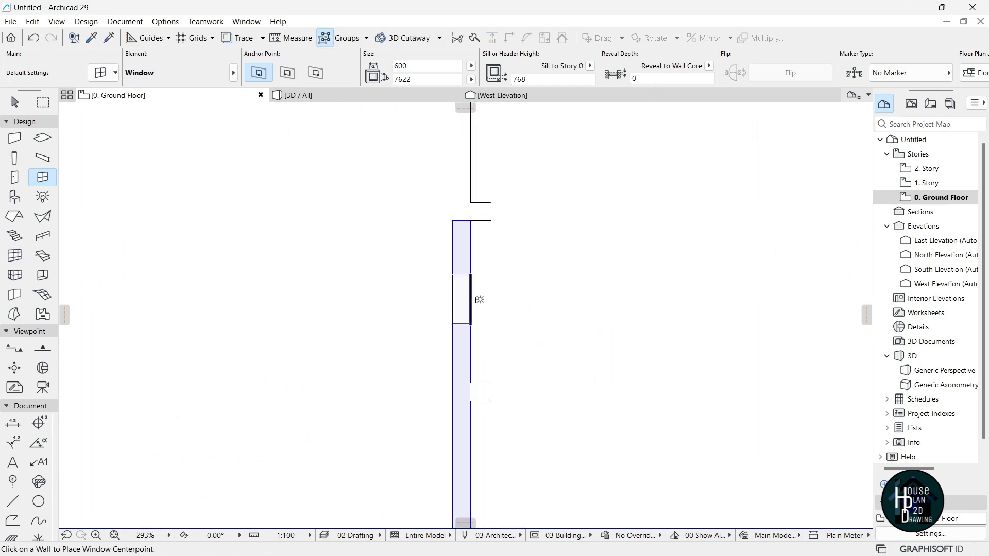
{"action": "left_click", "coordinate": [476, 299]}
{"action": "left_click", "coordinate": [550, 355]}
{"action": "key", "text": "Escape"}
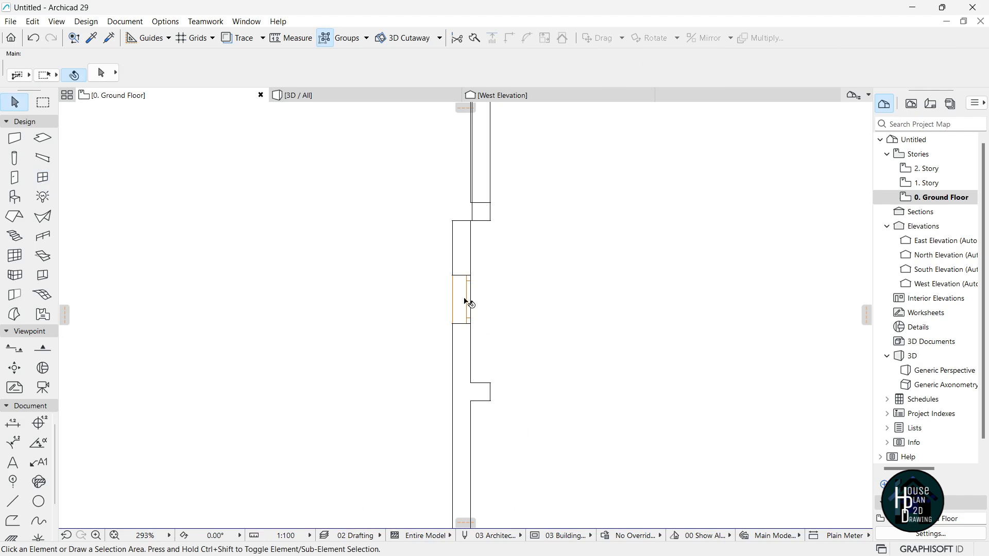
Widen one window to 2000 and move it flush with the wall corner.
{"action": "left_click", "coordinate": [467, 302]}
{"action": "type", "text": "2000"}
{"action": "key", "text": "Return"}
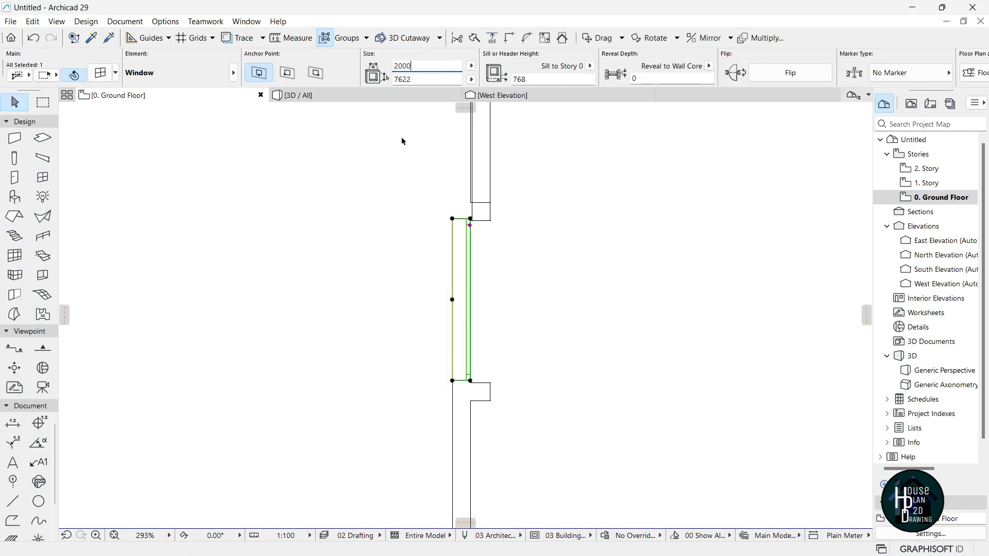
{"action": "scroll", "coordinate": [466, 378], "scroll_direction": "up", "scroll_amount": 8}
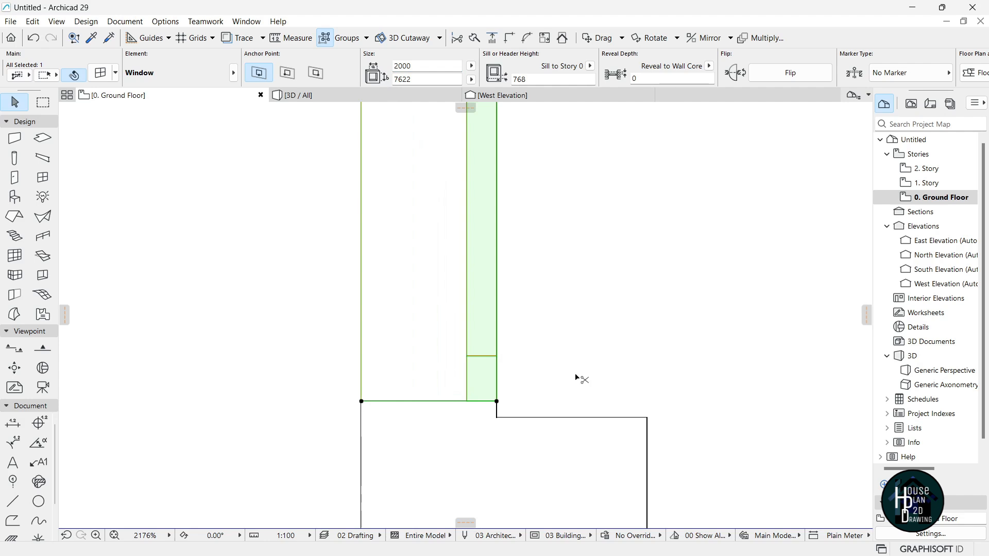
{"action": "key", "text": "ctrl+d"}
{"action": "left_click", "coordinate": [496, 401]}
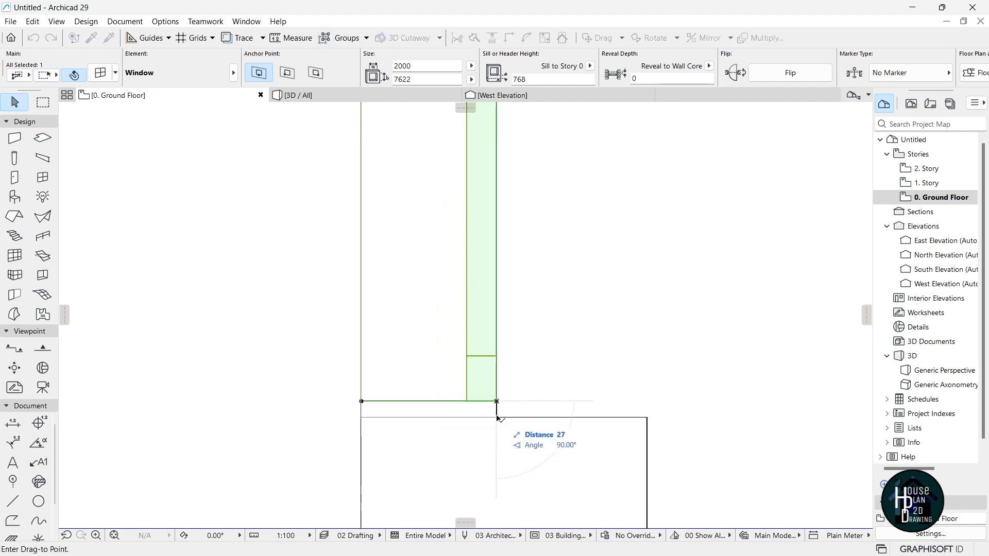
{"action": "left_click", "coordinate": [497, 418]}
{"action": "scroll", "coordinate": [515, 461], "scroll_direction": "down", "scroll_amount": 6}
{"action": "scroll", "coordinate": [510, 330], "scroll_direction": "down", "scroll_amount": 3}
Draw a short wall matching the adjoining wall to patch the corner, then view in 3D.
{"action": "left_click", "coordinate": [514, 250]}
{"action": "scroll", "coordinate": [515, 261], "scroll_direction": "up", "scroll_amount": 5}
{"action": "key", "text": "Escape"}
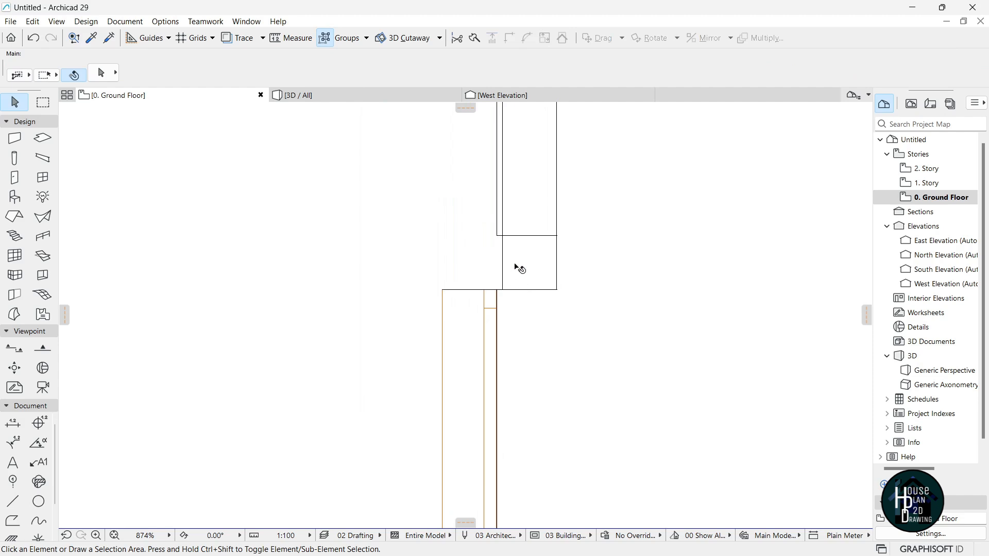
{"action": "scroll", "coordinate": [532, 251], "scroll_direction": "down", "scroll_amount": 8}
{"action": "key", "text": "alt"}
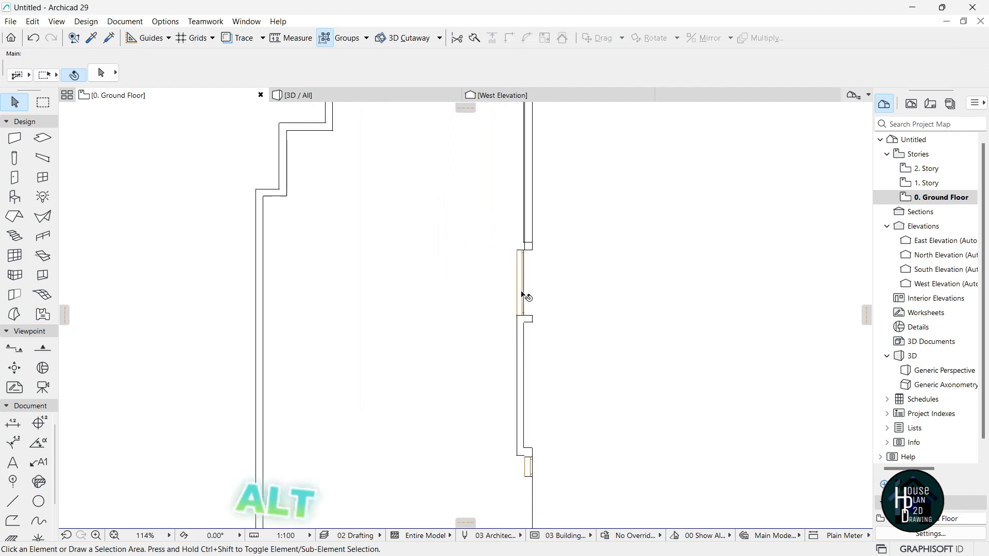
{"action": "left_click", "coordinate": [308, 300], "text": "alt"}
{"action": "scroll", "coordinate": [475, 330], "scroll_direction": "up", "scroll_amount": 8}
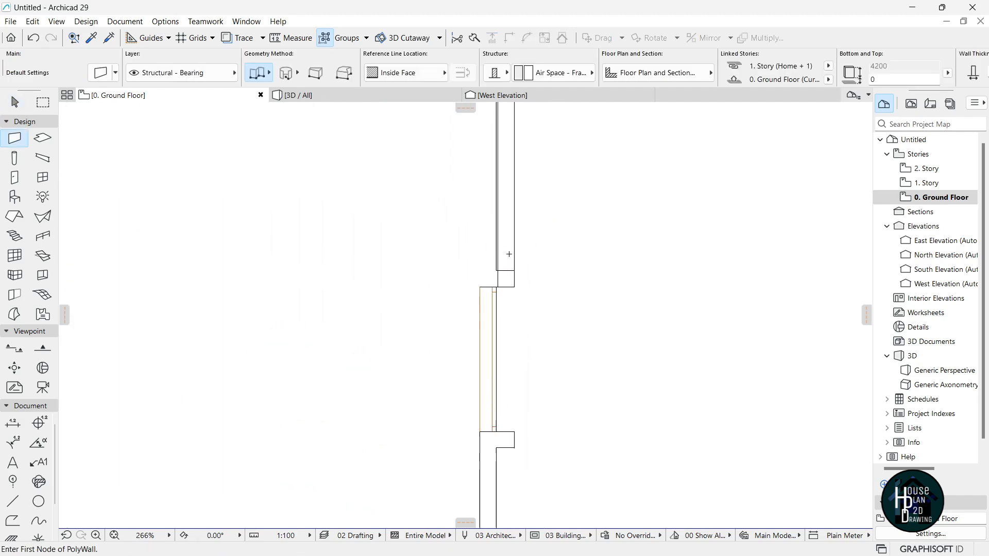
{"action": "left_click", "coordinate": [475, 322]}
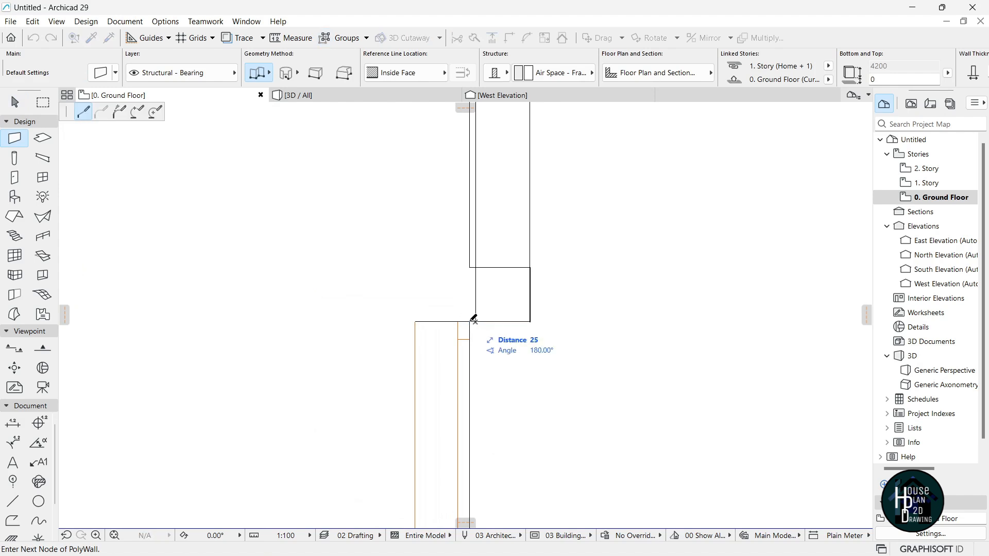
{"action": "double_click", "coordinate": [416, 322]}
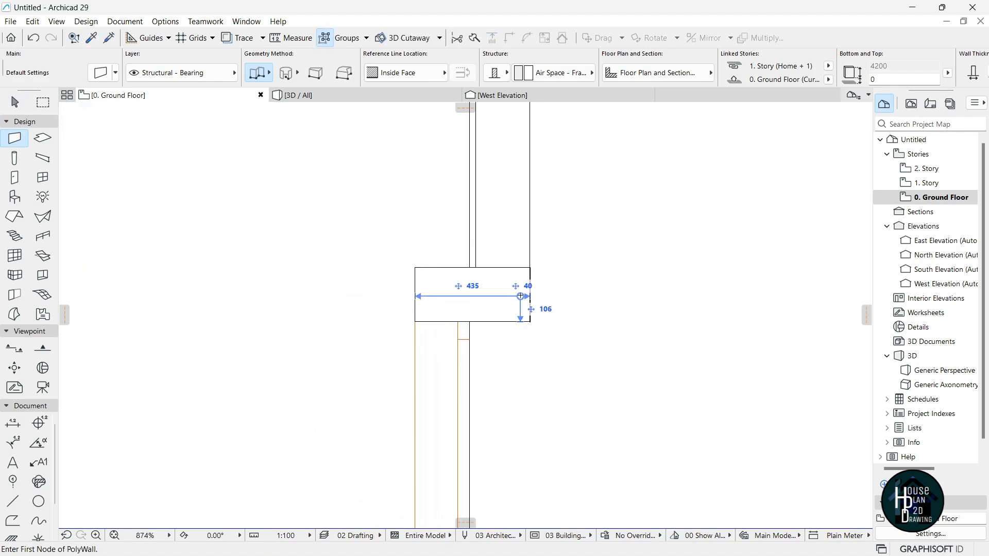
{"action": "key", "text": "Escape"}
{"action": "scroll", "coordinate": [475, 282], "scroll_direction": "down", "scroll_amount": 3}
{"action": "left_click", "coordinate": [474, 284]}
{"action": "key", "text": "Escape"}
{"action": "scroll", "coordinate": [487, 282], "scroll_direction": "down", "scroll_amount": 6}
{"action": "left_click", "coordinate": [388, 96]}
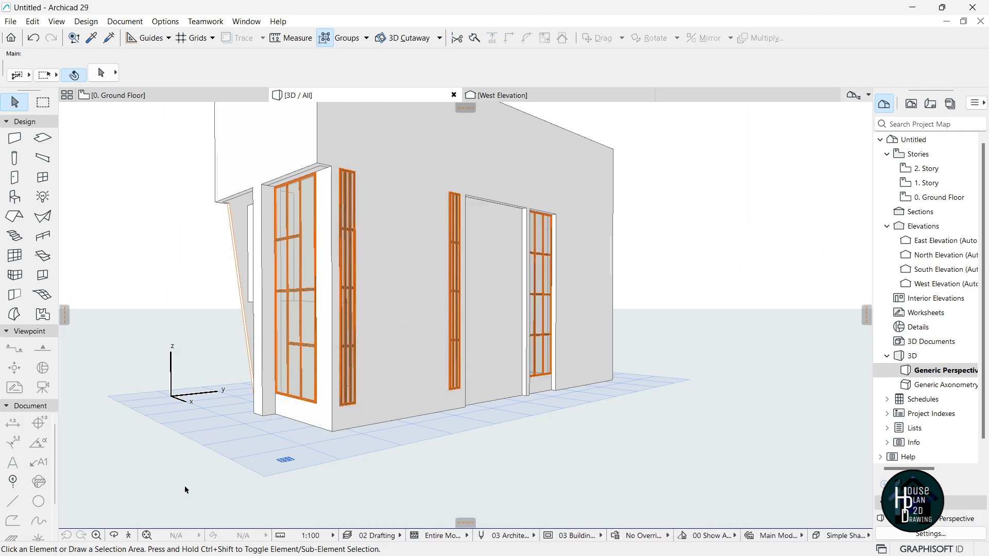
Select the two slit windows in 3D and apply a new pane grid to them.
{"action": "left_click", "coordinate": [131, 536]}
{"action": "key", "text": "Up"}
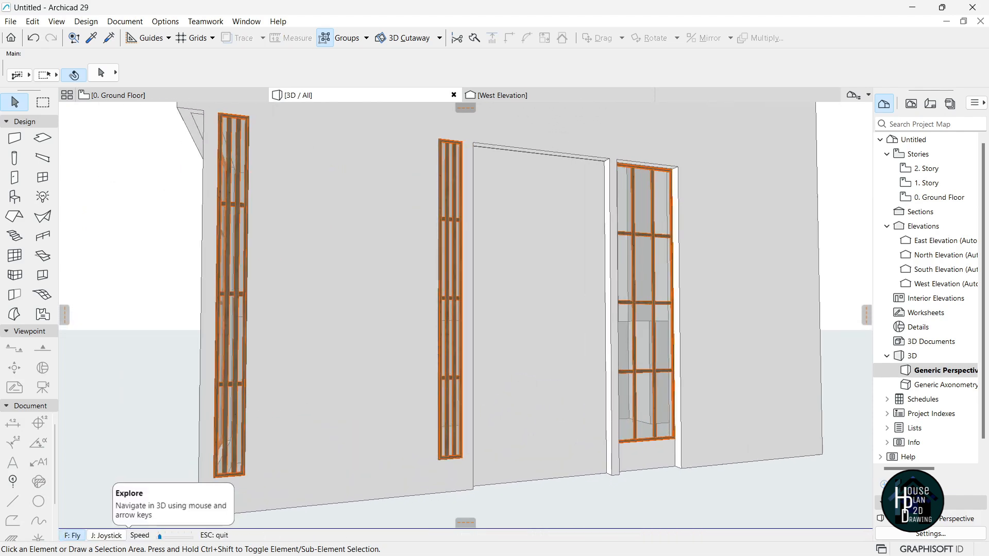
{"action": "key", "text": "Escape"}
{"action": "left_click", "coordinate": [366, 215]}
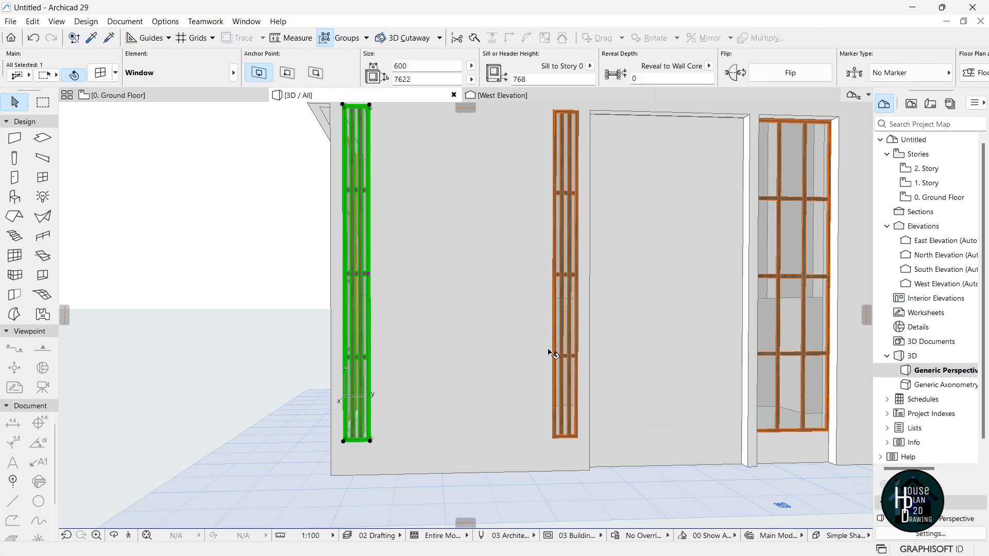
{"action": "left_click", "coordinate": [569, 269], "text": "shift"}
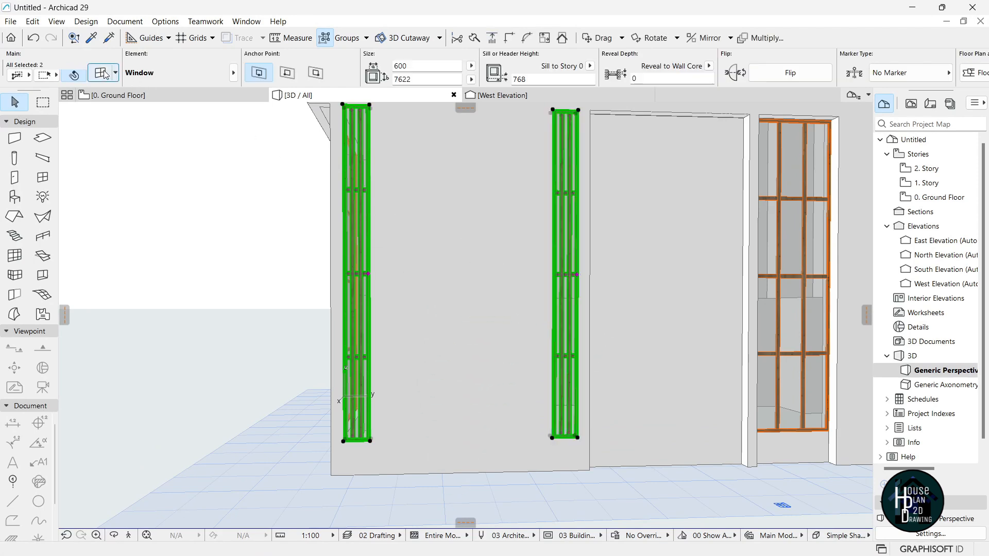
{"action": "key", "text": "ctrl+t"}
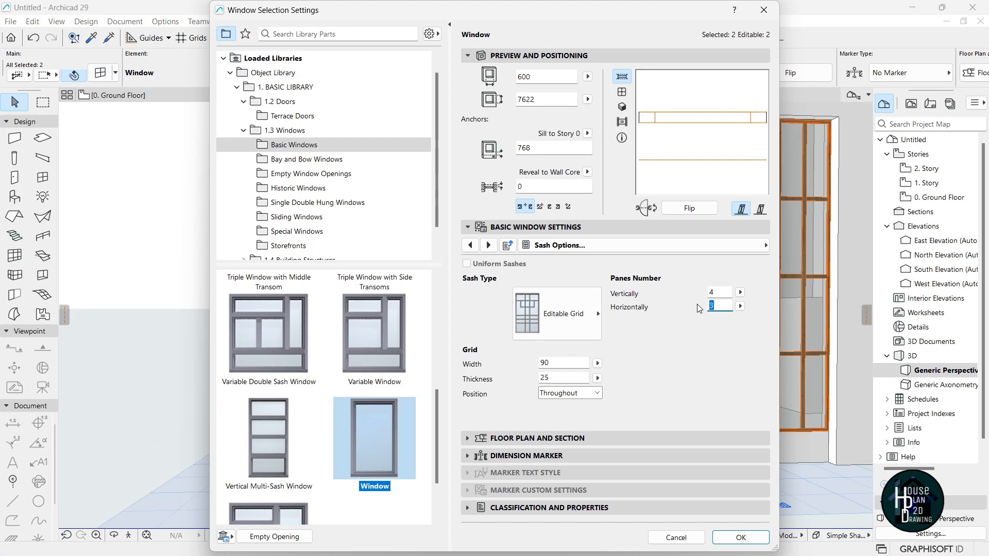
{"action": "left_click", "coordinate": [751, 540]}
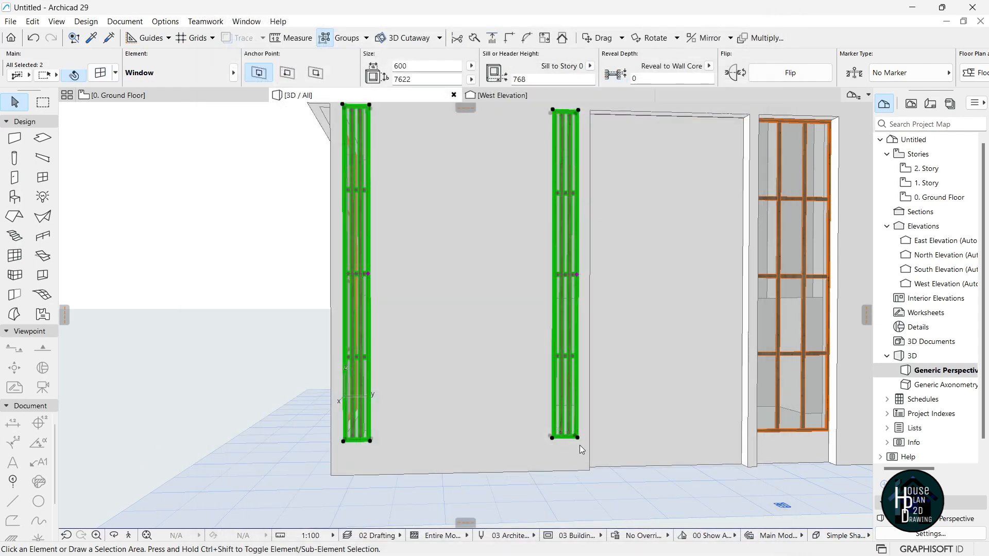
Give the large 2000-wide window a grid of 2 panes across and 4 high.
{"action": "left_click", "coordinate": [129, 536]}
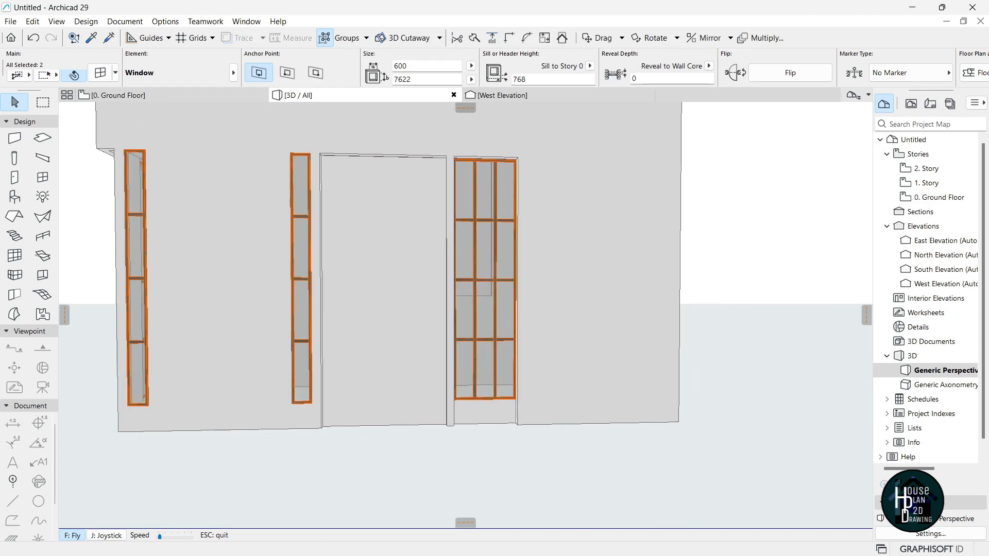
{"action": "key", "text": "Escape"}
{"action": "left_click", "coordinate": [446, 296]}
{"action": "left_click", "coordinate": [101, 74]}
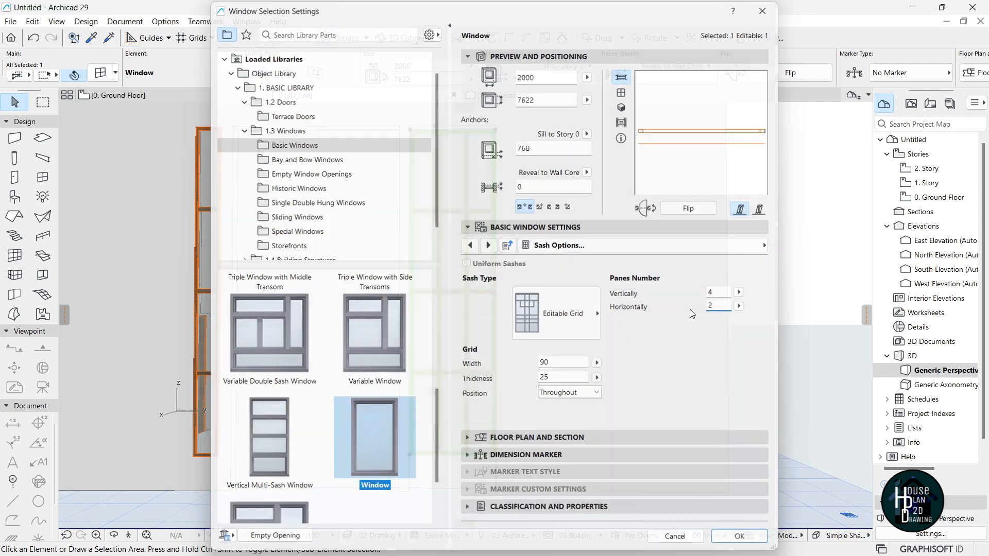
{"action": "key", "text": "Return"}
{"action": "key", "text": "Escape"}
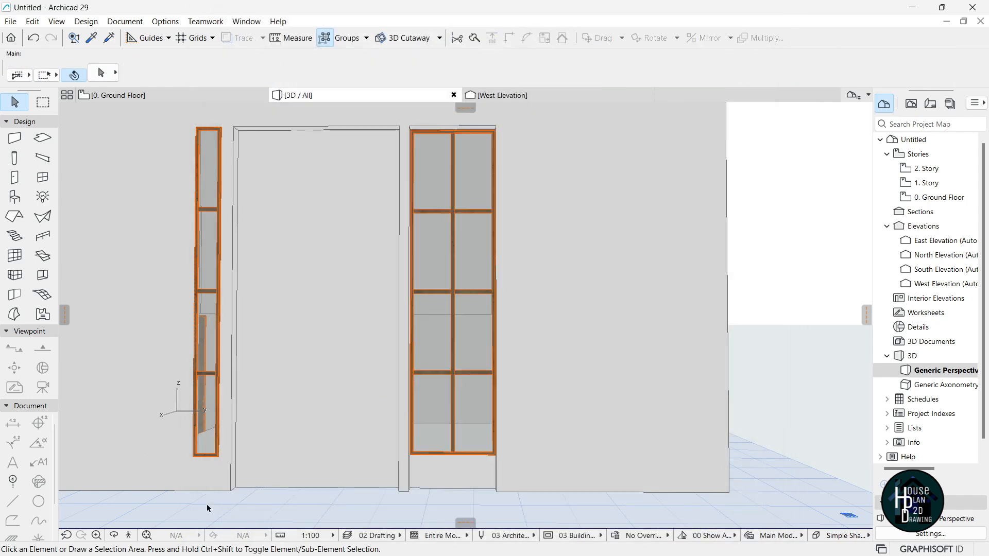
Fly around the house in Explore mode to inspect the new windows and door.
{"action": "left_click", "coordinate": [127, 537]}
{"action": "key", "text": "Down"}
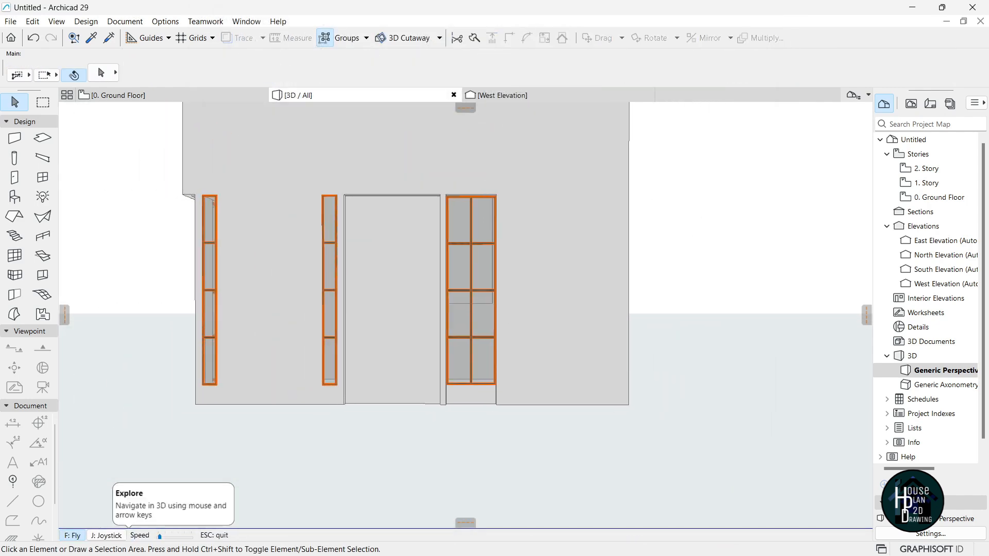
{"action": "key", "text": "Left"}
{"action": "key", "text": "Left"}
{"action": "key", "text": "Up"}
{"action": "key", "text": "Left"}
{"action": "key", "text": "Down"}
{"action": "key", "text": "Down"}
{"action": "key", "text": "Left"}
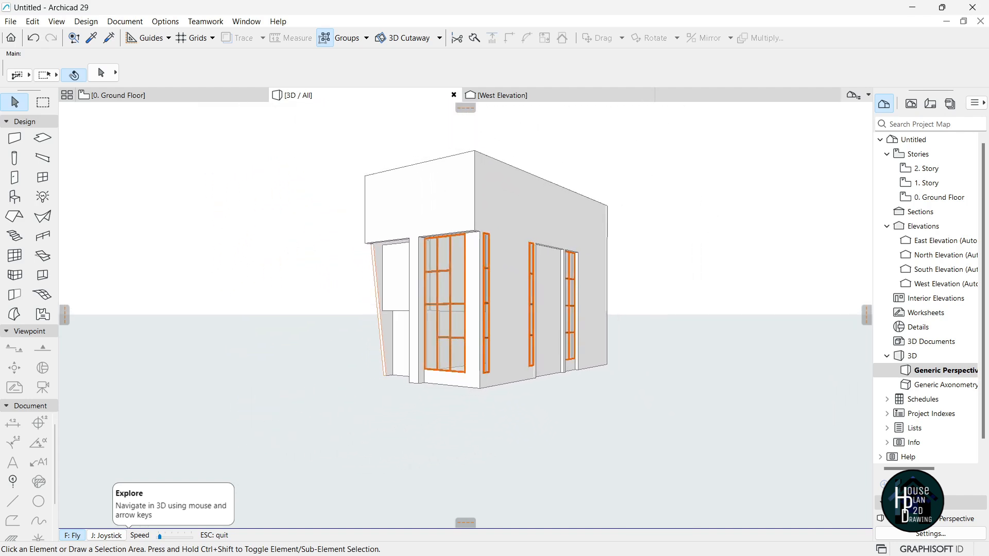
{"action": "key", "text": "Up"}
{"action": "key", "text": "Left"}
{"action": "key", "text": "Down"}
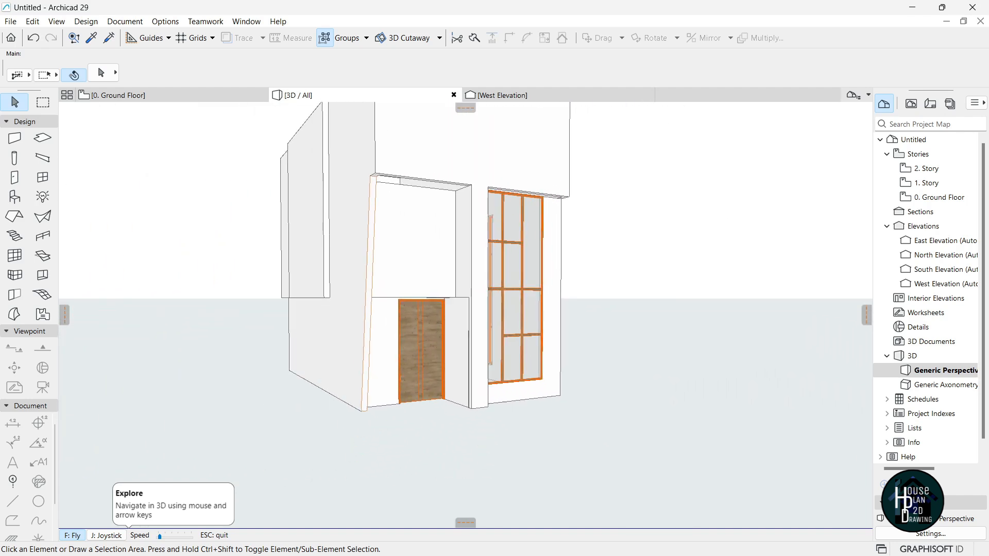
{"action": "key", "text": "Up"}
{"action": "key", "text": "Right"}
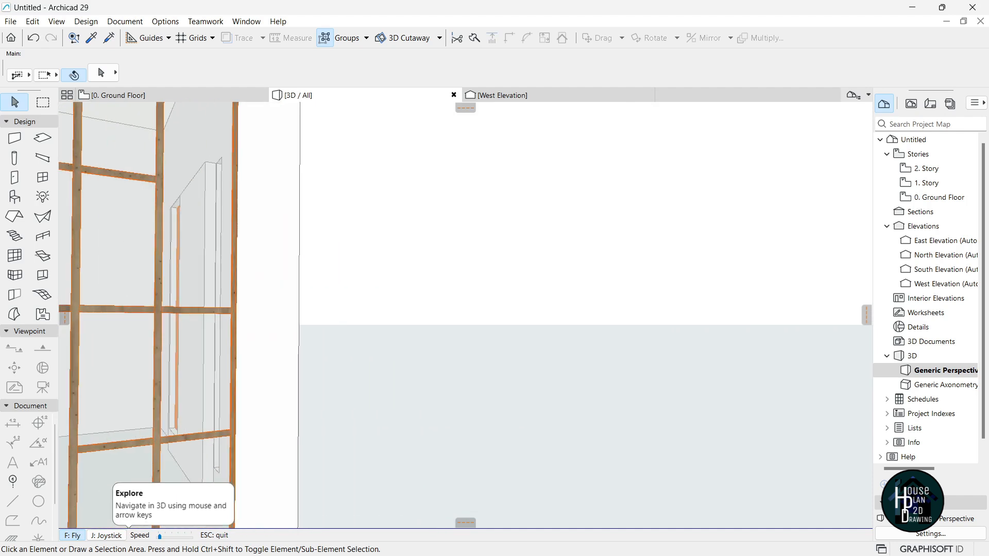
{"action": "key", "text": "Down"}
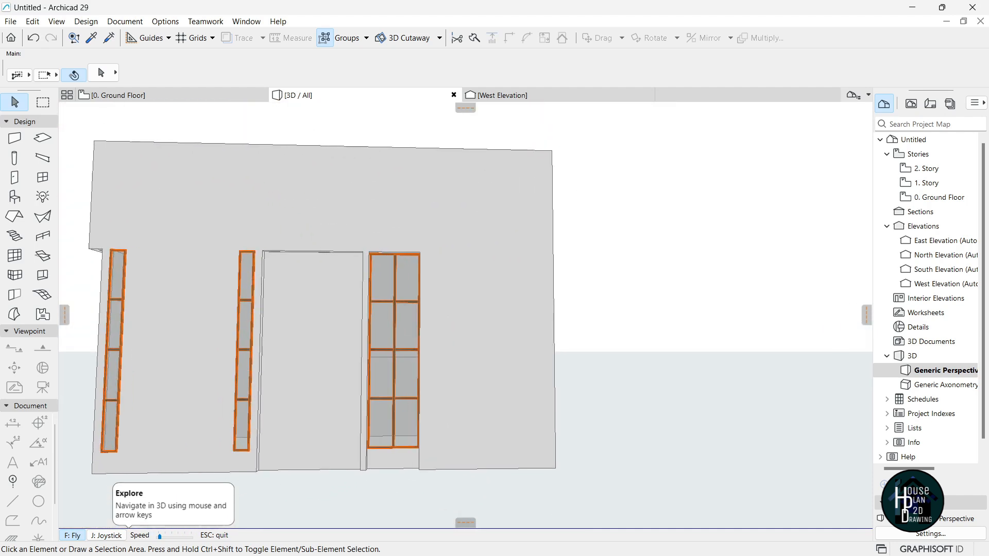
{"action": "key", "text": "super+Tab"}
{"action": "left_click", "coordinate": [515, 206]}
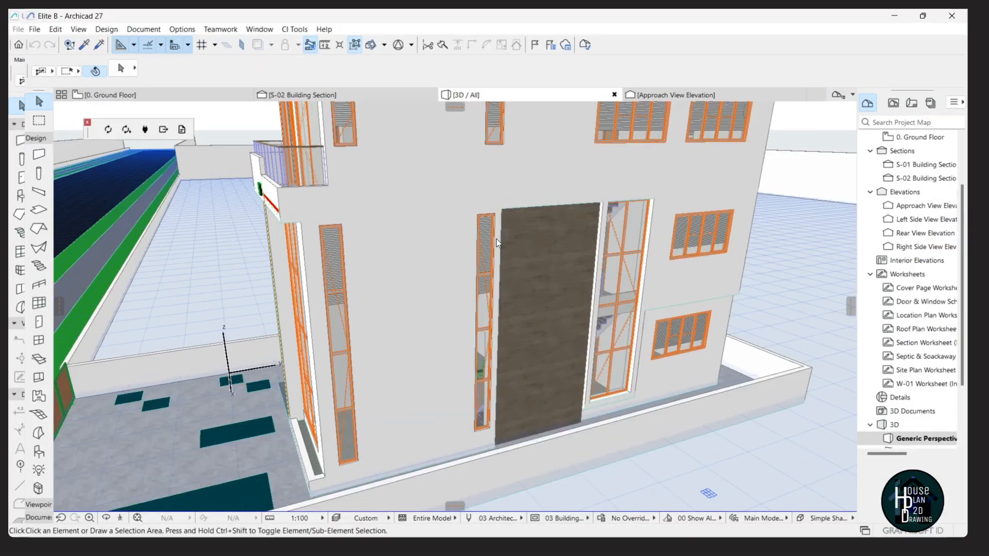
{"action": "left_click", "coordinate": [100, 536]}
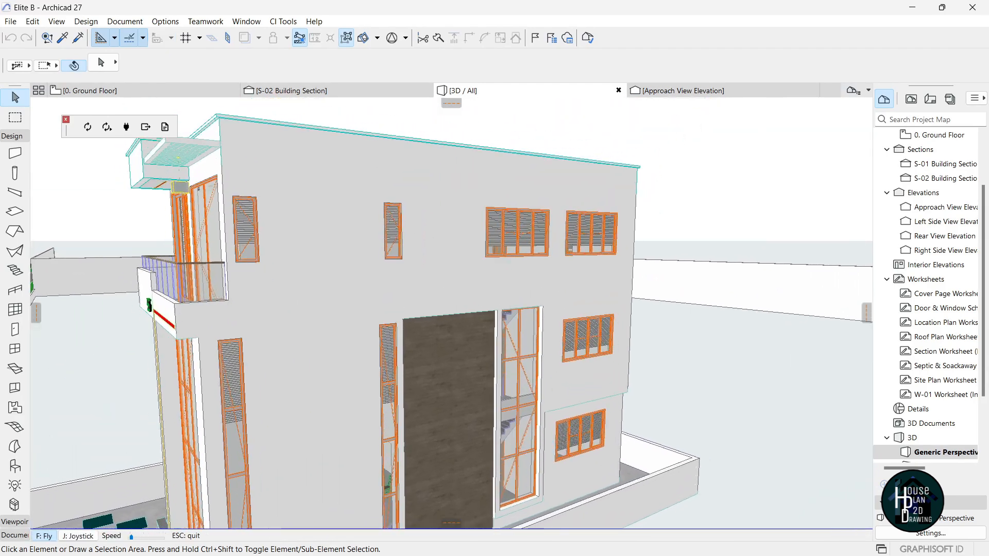
{"action": "key", "text": "Up"}
{"action": "key", "text": "Down"}
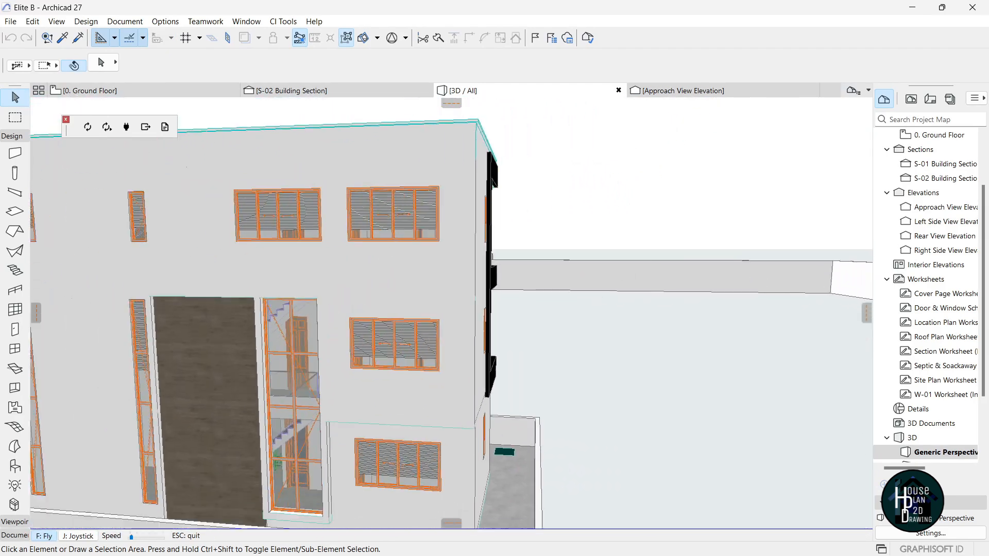
{"action": "key", "text": "Escape"}
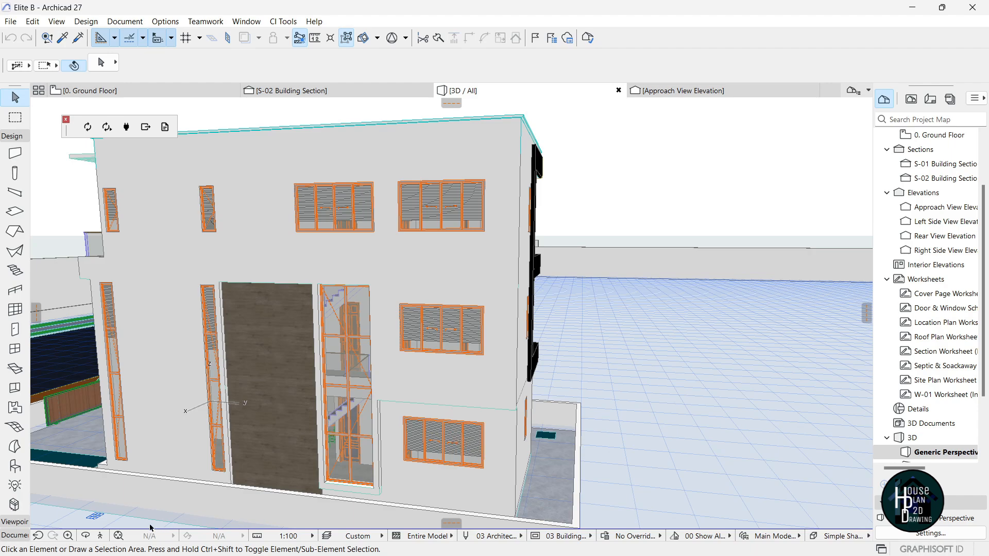
{"action": "left_click", "coordinate": [100, 536]}
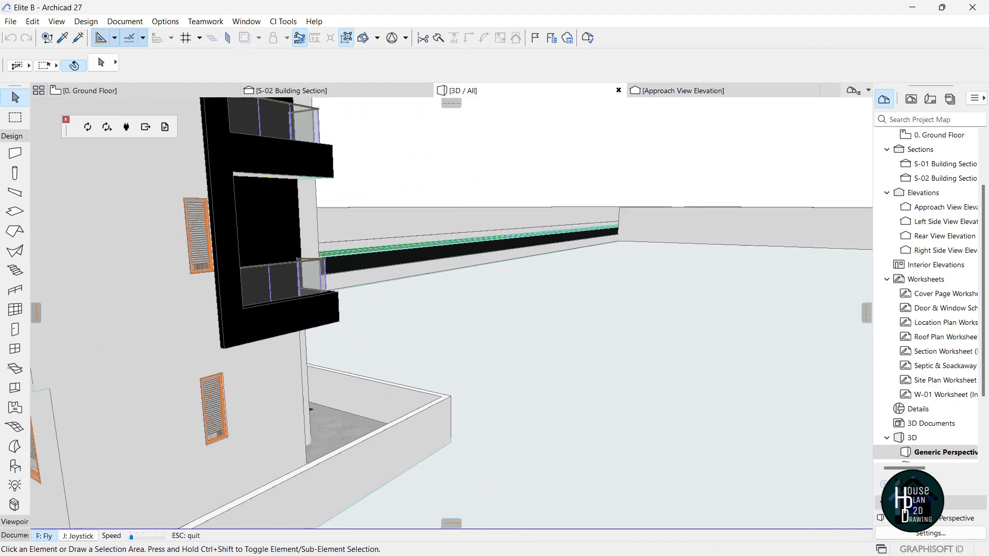
{"action": "key", "text": "Right"}
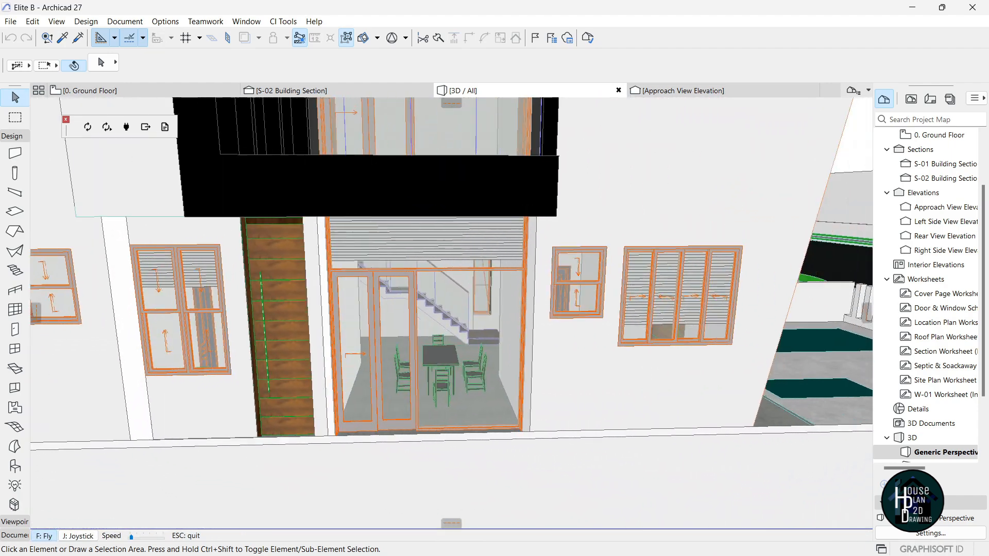
{"action": "key", "text": "Down"}
{"action": "key", "text": "Right"}
{"action": "key", "text": "Down"}
{"action": "key", "text": "Left"}
{"action": "key", "text": "Escape"}
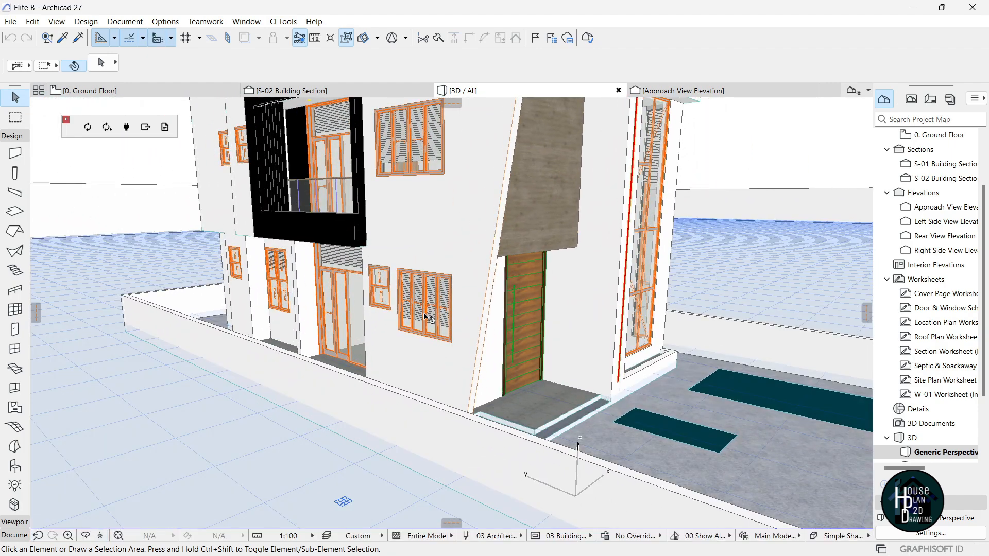
{"action": "key", "text": "super+Tab"}
{"action": "left_click", "coordinate": [431, 222]}
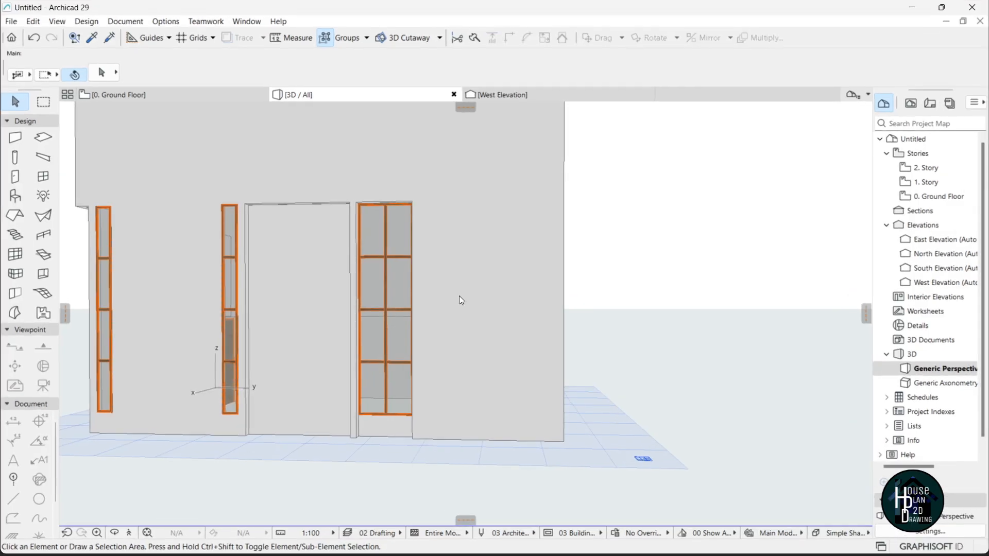
Switch to the 0. Ground Floor plan and pick the Window tool.
{"action": "left_click", "coordinate": [135, 96]}
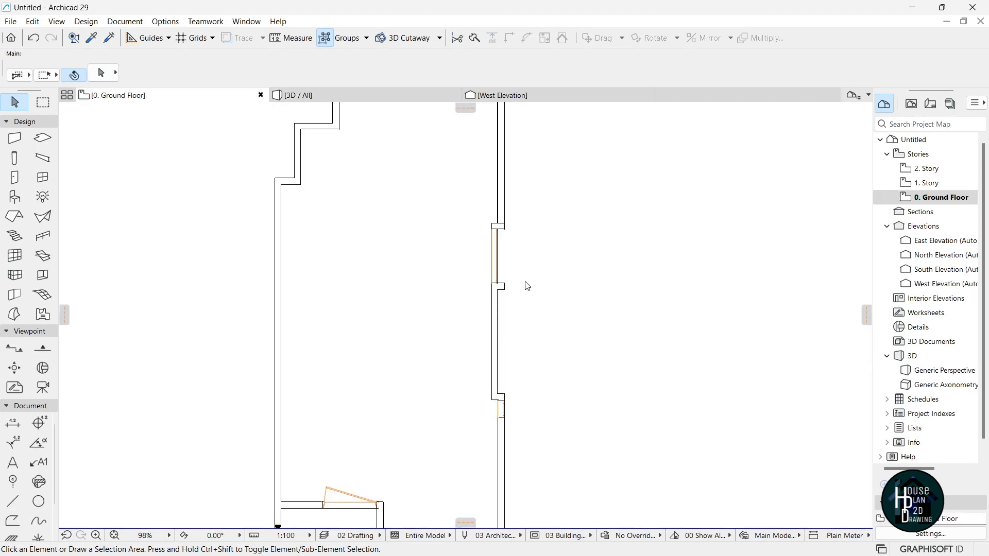
{"action": "scroll", "coordinate": [520, 276], "scroll_direction": "down", "scroll_amount": 5}
{"action": "scroll", "coordinate": [496, 178], "scroll_direction": "up", "scroll_amount": 6}
{"action": "scroll", "coordinate": [399, 331], "scroll_direction": "down", "scroll_amount": 4}
{"action": "scroll", "coordinate": [371, 402], "scroll_direction": "up", "scroll_amount": 5}
{"action": "scroll", "coordinate": [378, 335], "scroll_direction": "down", "scroll_amount": 4}
{"action": "scroll", "coordinate": [335, 340], "scroll_direction": "up", "scroll_amount": 4}
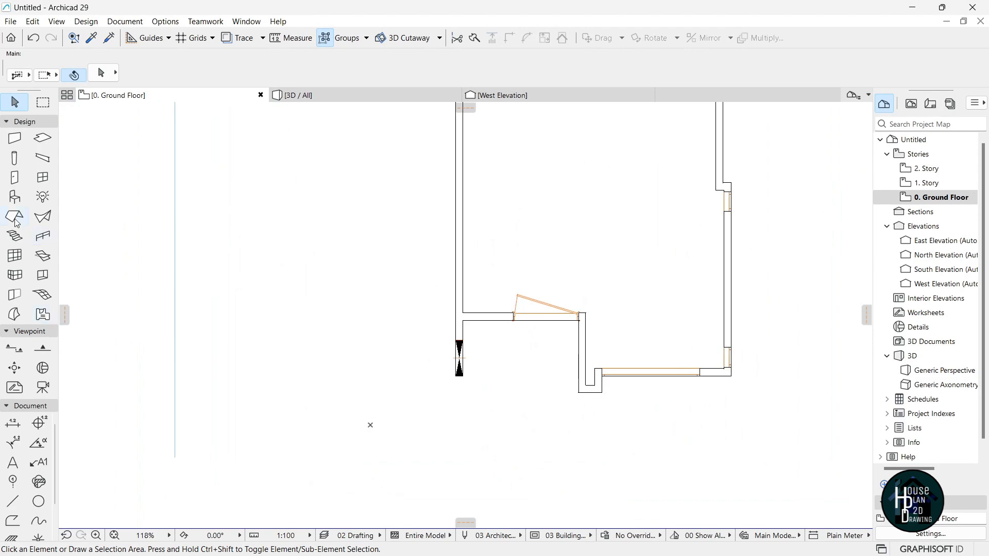
{"action": "left_click", "coordinate": [44, 179]}
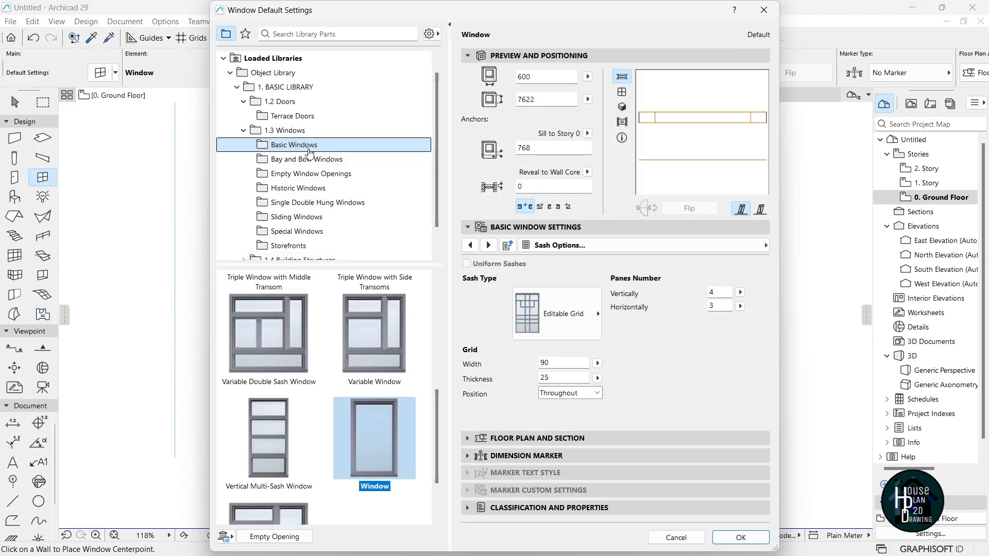
Choose the 4-Sash Sliding Window and set its width to 3000.
{"action": "left_click", "coordinate": [293, 219]}
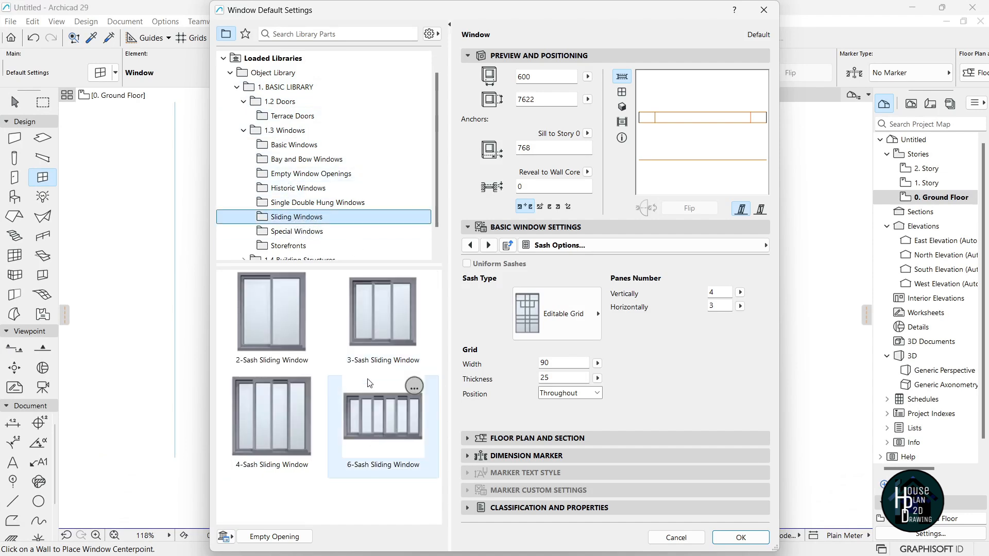
{"action": "left_click", "coordinate": [282, 471]}
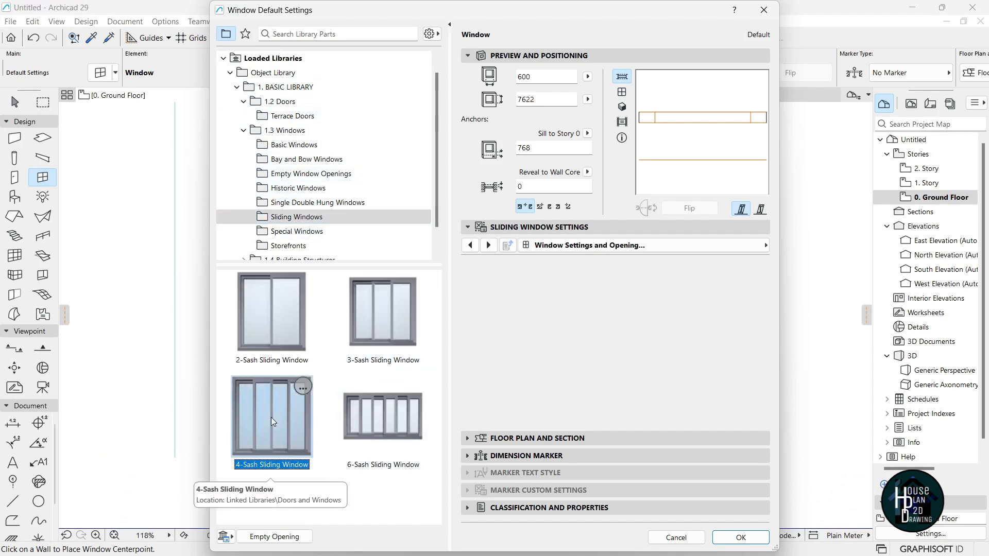
{"action": "left_click", "coordinate": [736, 538]}
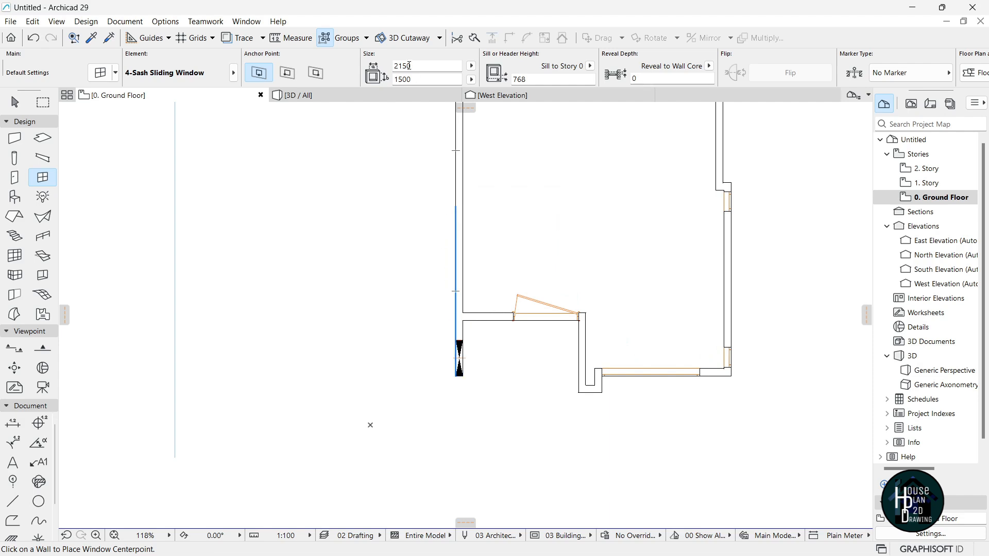
{"action": "left_click_drag", "start_coordinate": [423, 66], "coordinate": [401, 67]}
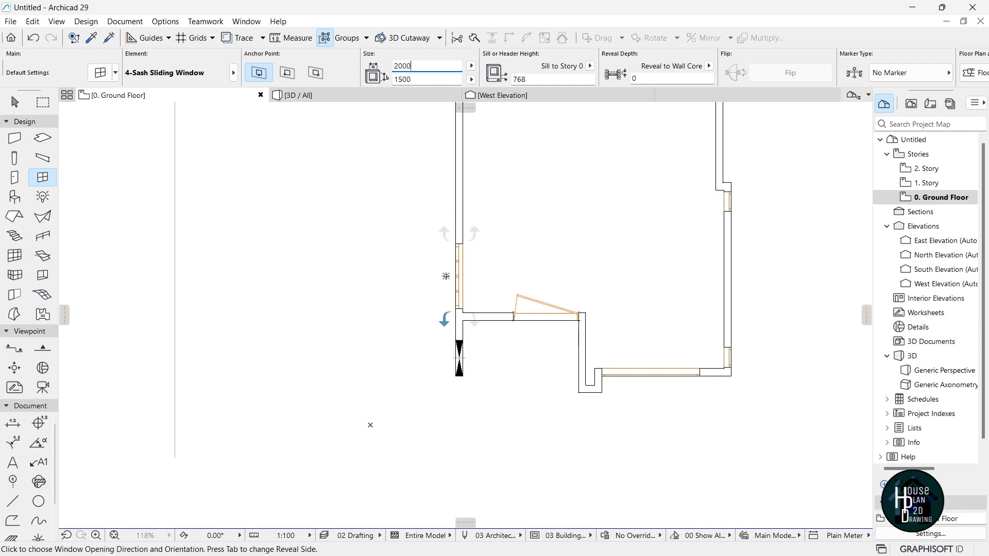
{"action": "scroll", "coordinate": [428, 416], "scroll_direction": "down", "scroll_amount": 3}
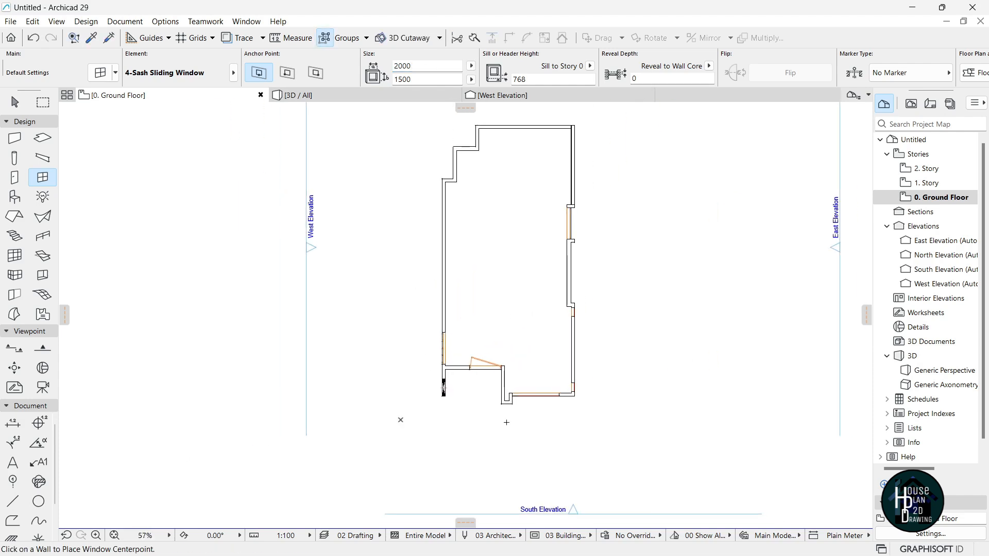
{"action": "scroll", "coordinate": [543, 256], "scroll_direction": "up", "scroll_amount": 5}
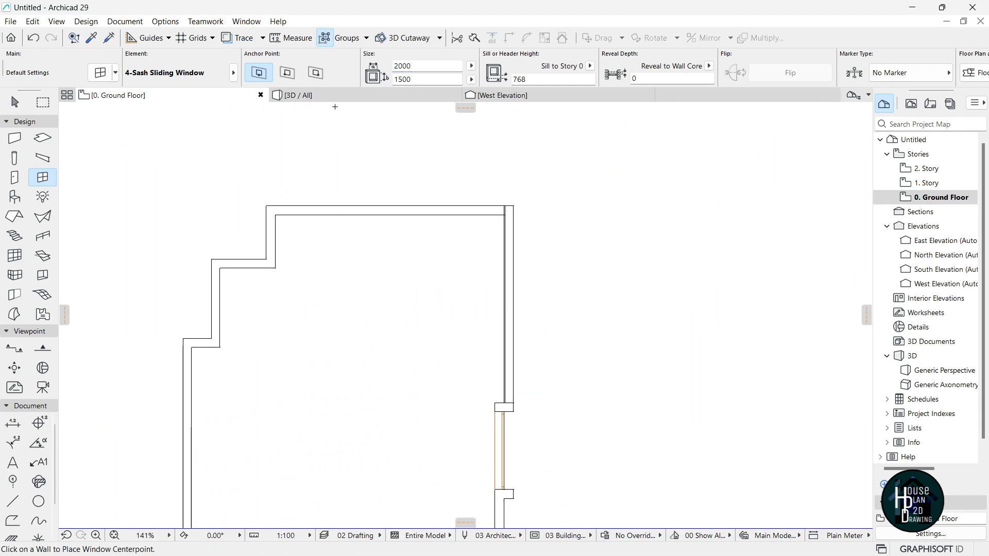
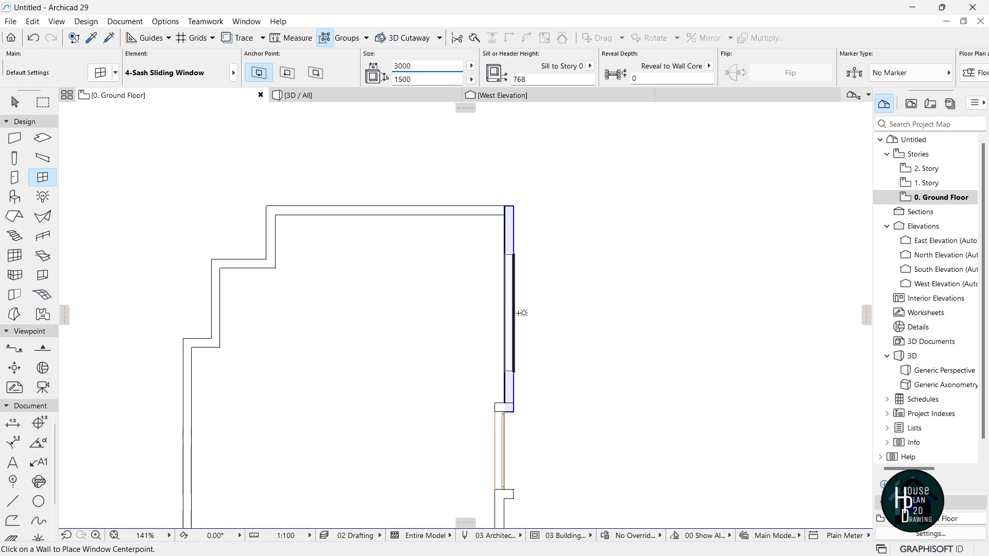
Place the 3000 mm 4-Sash Sliding Window in the right-hand ground-floor wall and view it in 3D.
{"action": "left_click", "coordinate": [513, 309]}
{"action": "left_click", "coordinate": [555, 346]}
{"action": "scroll", "coordinate": [552, 234], "scroll_direction": "down", "scroll_amount": 3}
{"action": "key", "text": "Escape"}
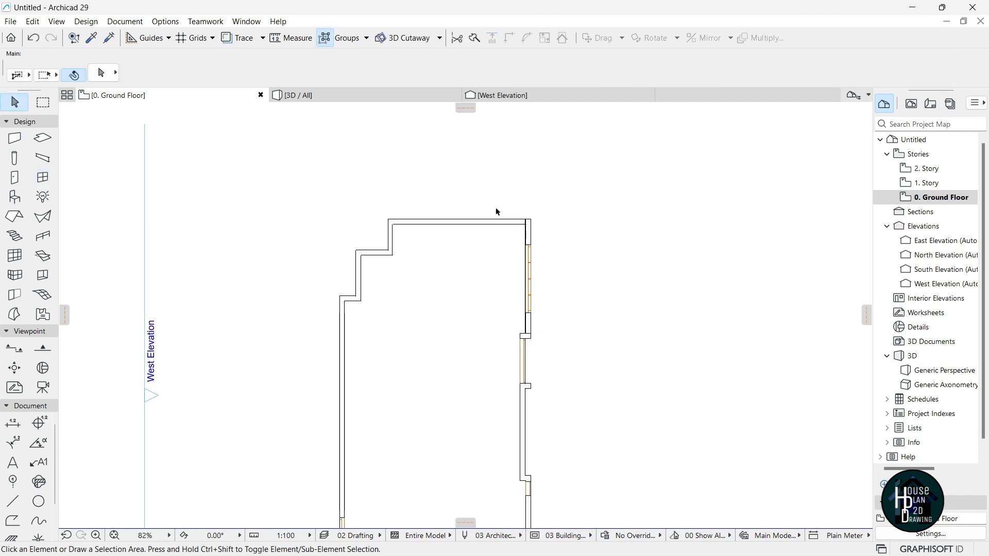
{"action": "left_click", "coordinate": [364, 98]}
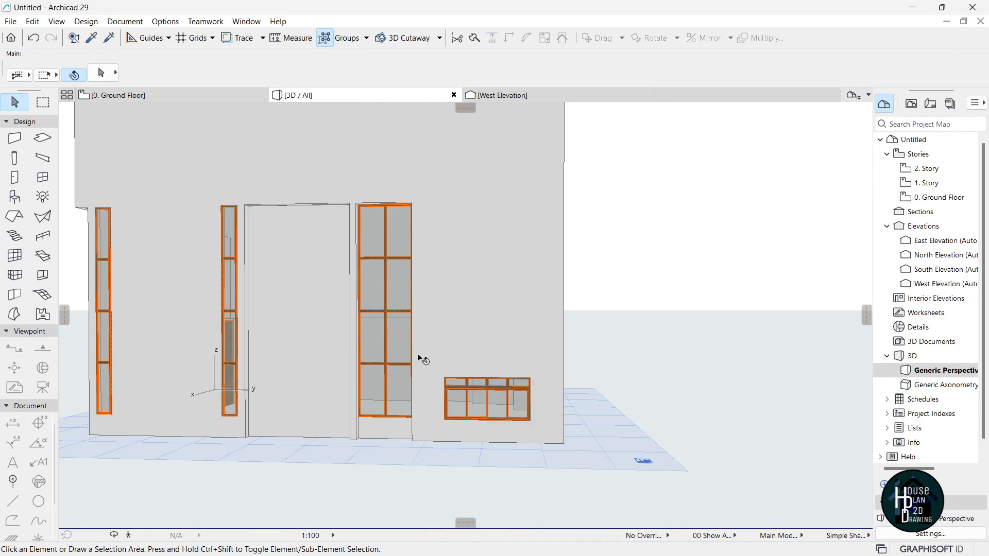
Set the lower-right sliding window to 1700 height with a 1845 sill.
{"action": "left_click", "coordinate": [479, 400]}
{"action": "left_click", "coordinate": [402, 80]}
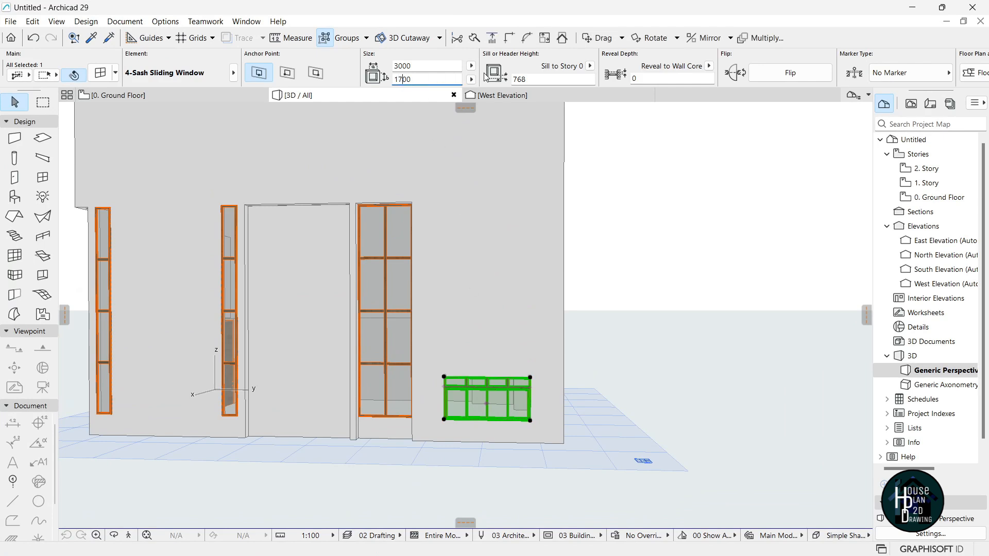
{"action": "key", "text": "Tab"}
{"action": "type", "text": "1"}
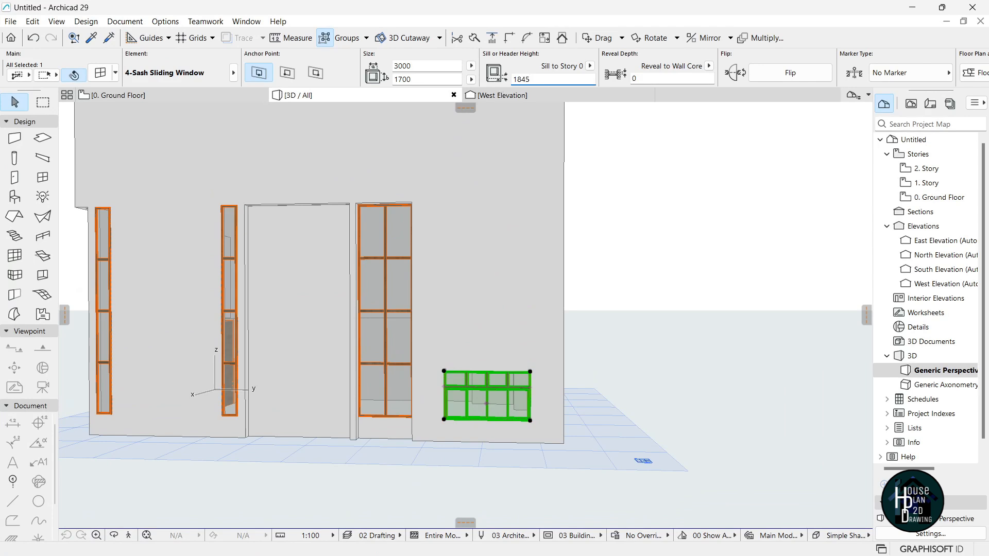
{"action": "key", "text": "Return"}
{"action": "key", "text": "Escape"}
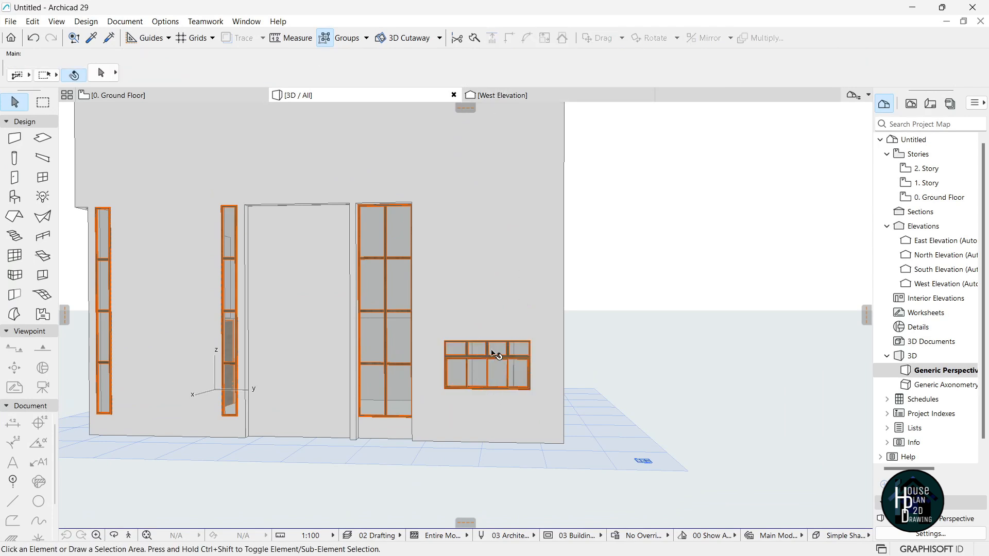
Reselect the sliding window and bring up its Window Selection Settings with Ctrl+T.
{"action": "left_click", "coordinate": [471, 354]}
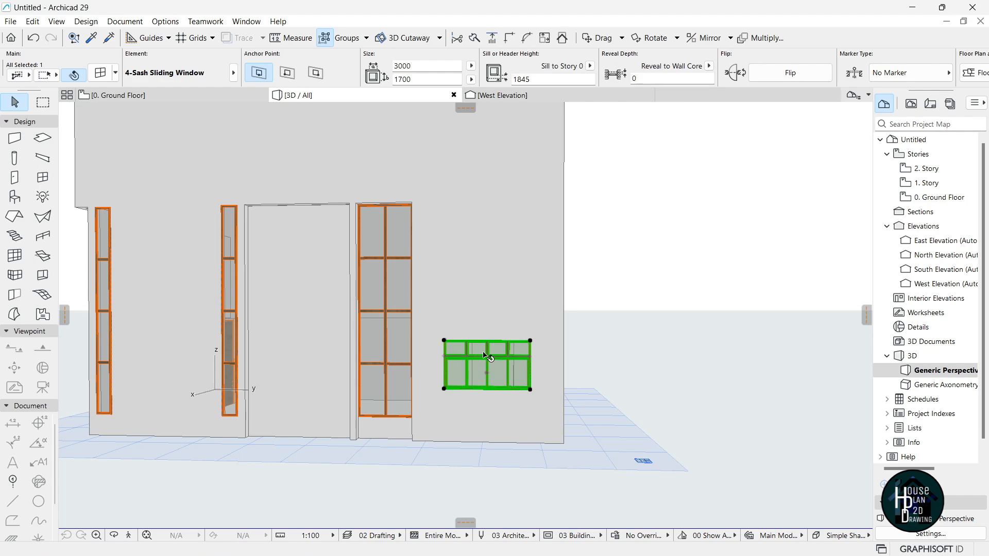
{"action": "scroll", "coordinate": [485, 364], "scroll_direction": "up", "scroll_amount": 3}
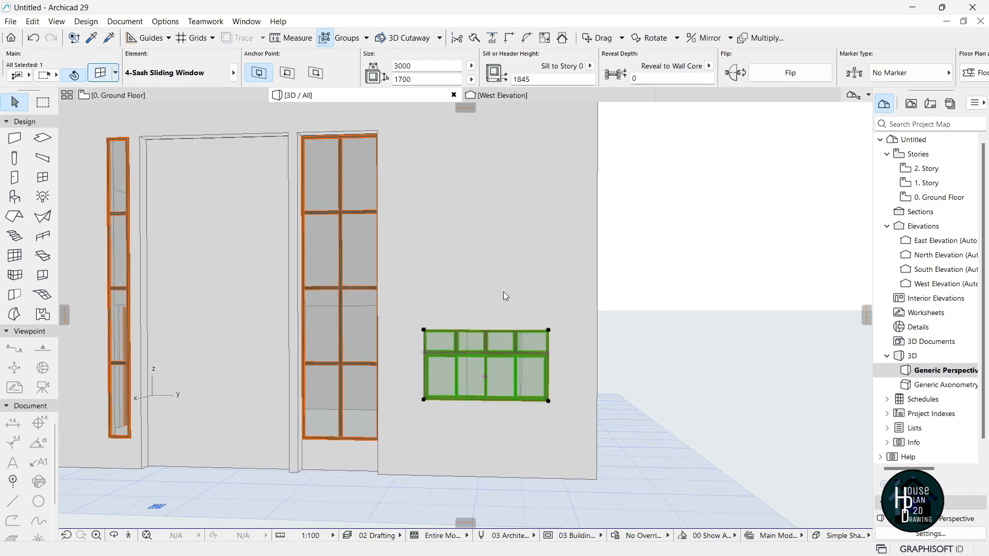
{"action": "key", "text": "ctrl+t"}
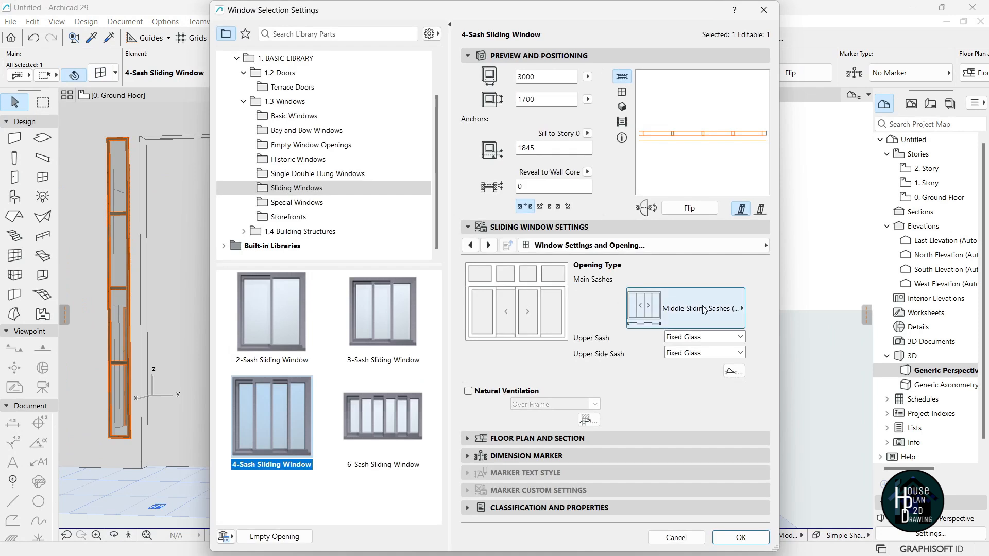
On the Shape page, set the sliding window's Upper Transom to None and apply.
{"action": "left_click", "coordinate": [699, 246]}
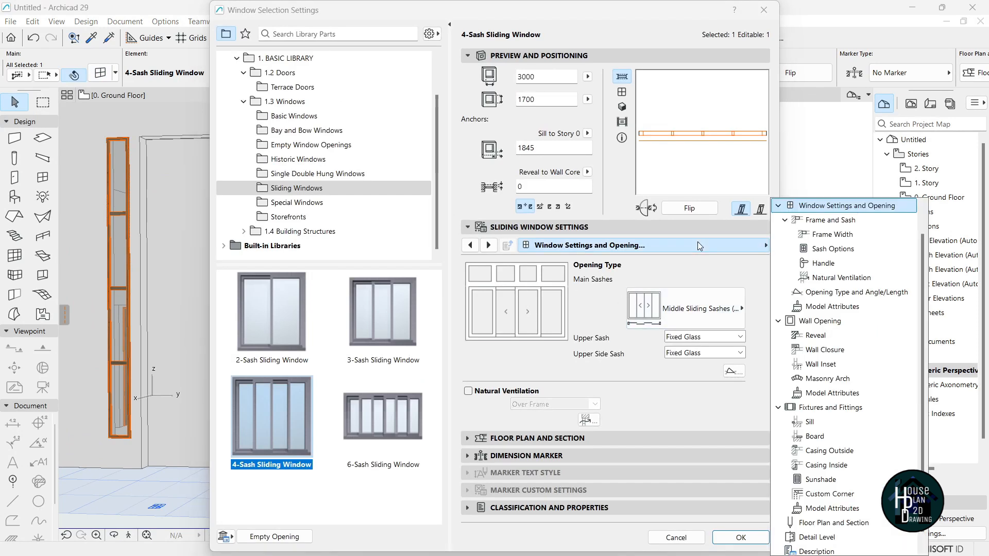
{"action": "scroll", "coordinate": [831, 227], "scroll_direction": "up", "scroll_amount": 2}
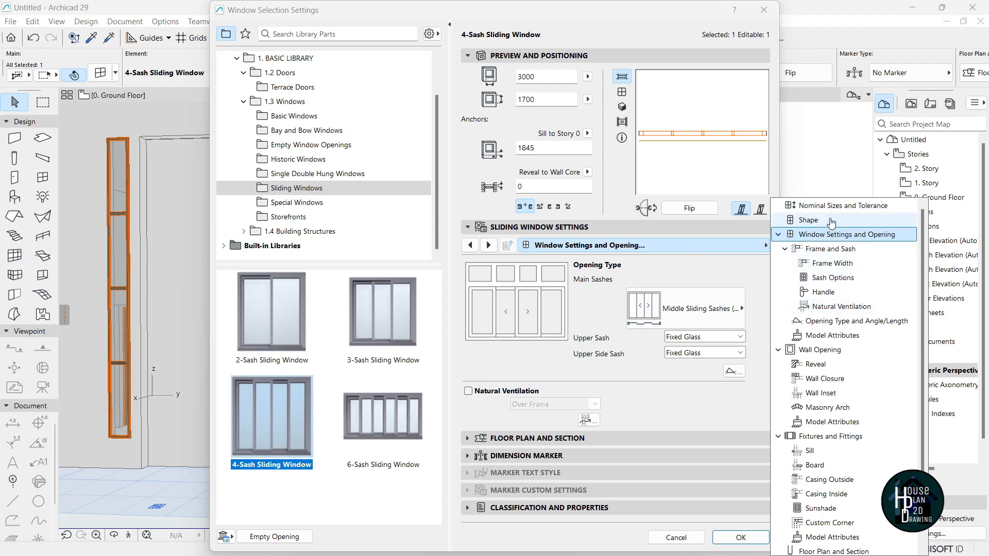
{"action": "left_click", "coordinate": [831, 222]}
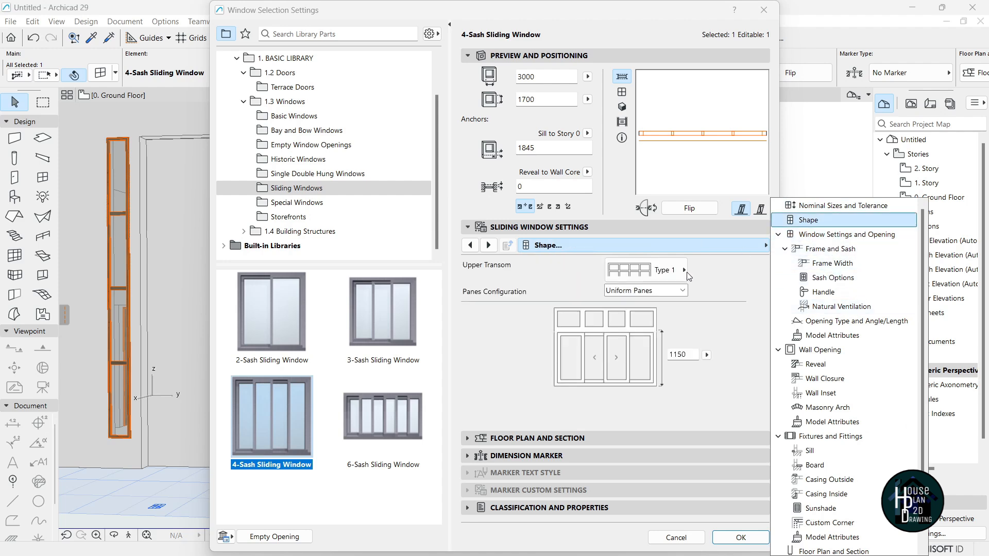
{"action": "left_click", "coordinate": [642, 270]}
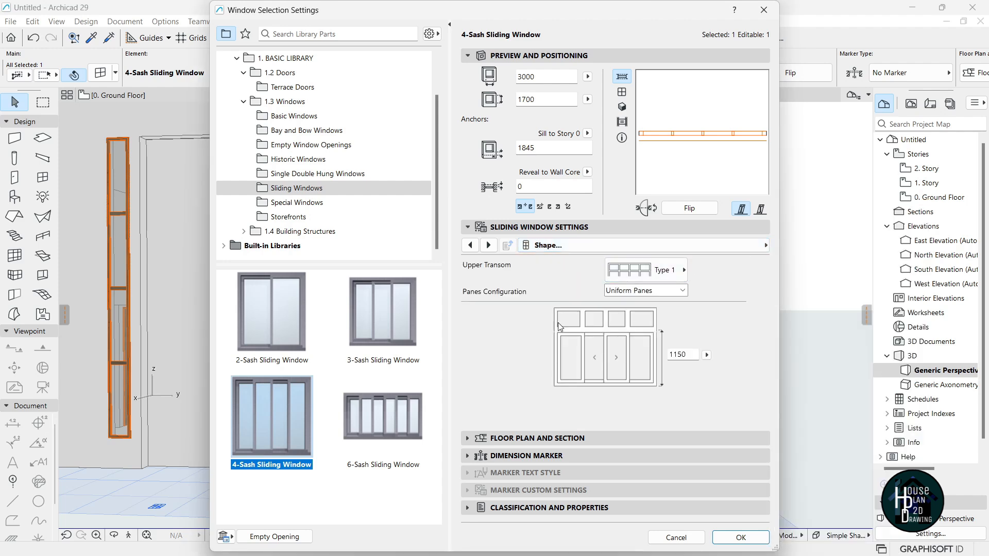
{"action": "left_click", "coordinate": [662, 271]}
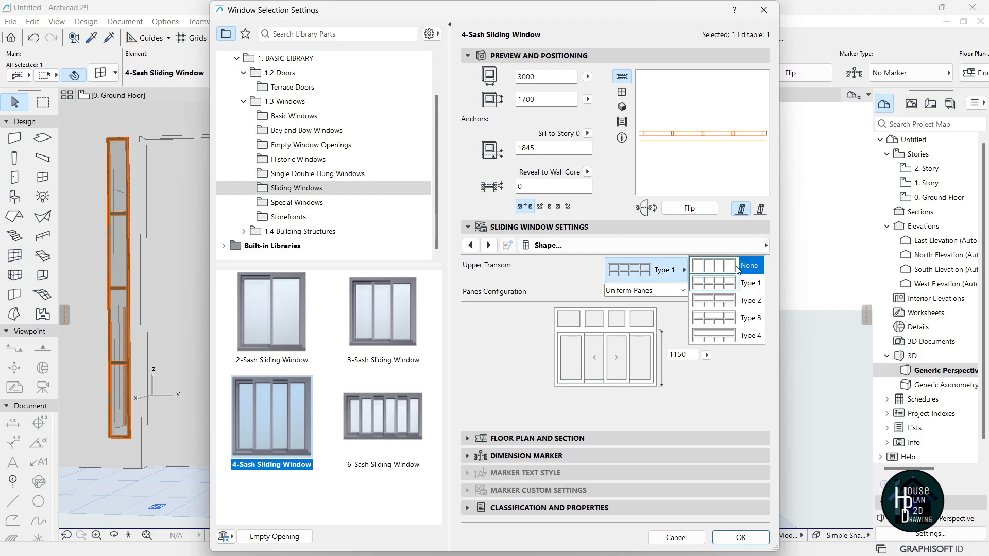
{"action": "left_click", "coordinate": [752, 266]}
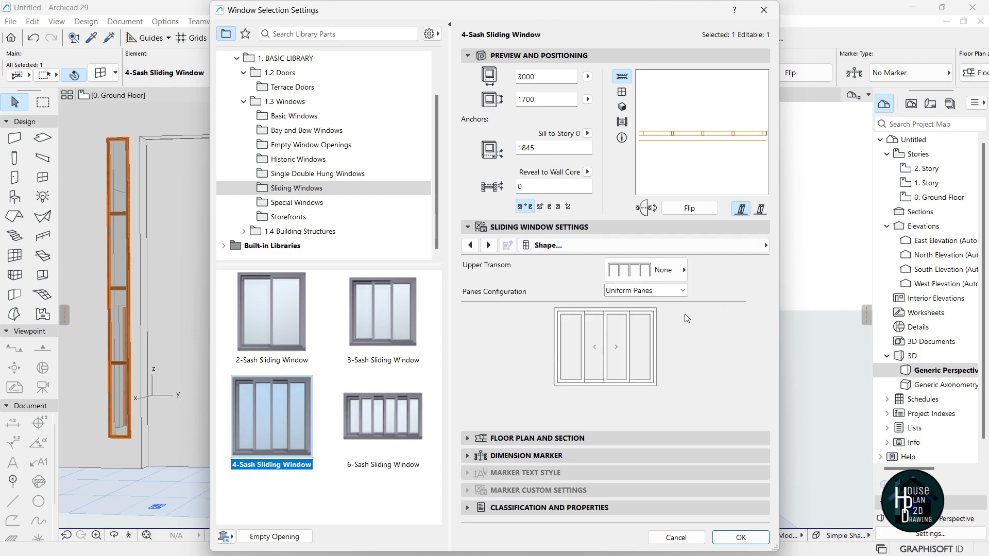
{"action": "left_click", "coordinate": [744, 537]}
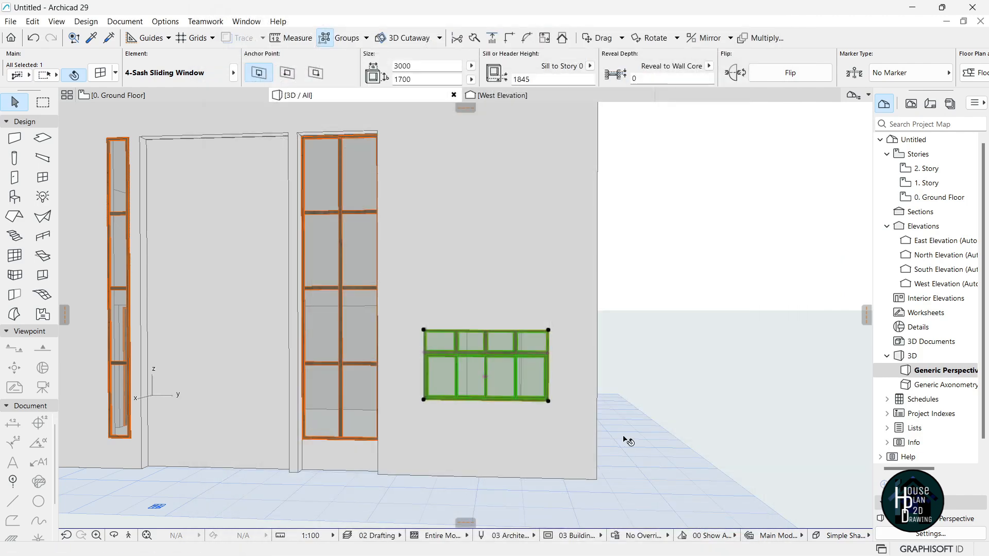
Fly around the house in 3D to the side wall with the four-pane window.
{"action": "key", "text": "Escape"}
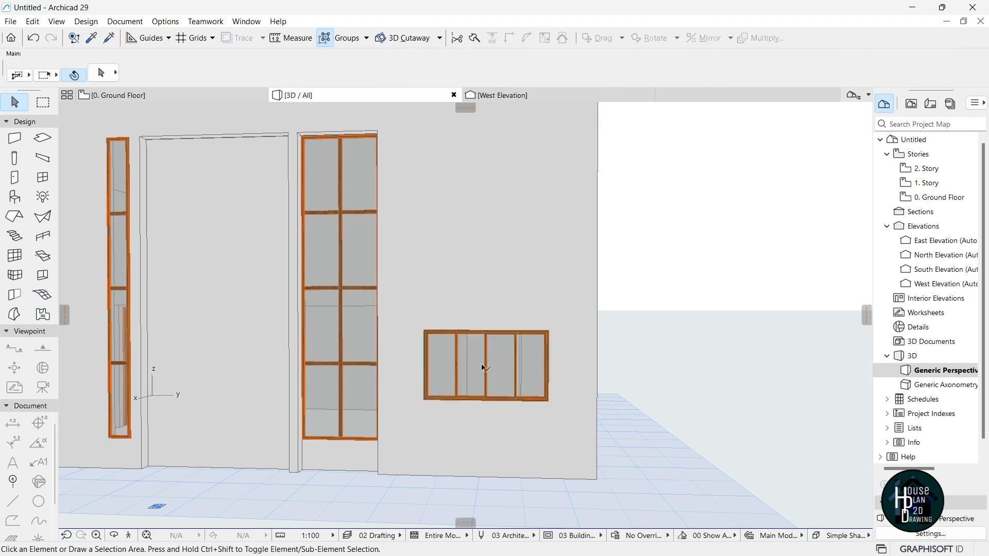
{"action": "left_click", "coordinate": [128, 536]}
{"action": "key", "text": "Down"}
{"action": "key", "text": "Right"}
{"action": "key", "text": "Right"}
{"action": "key", "text": "Up"}
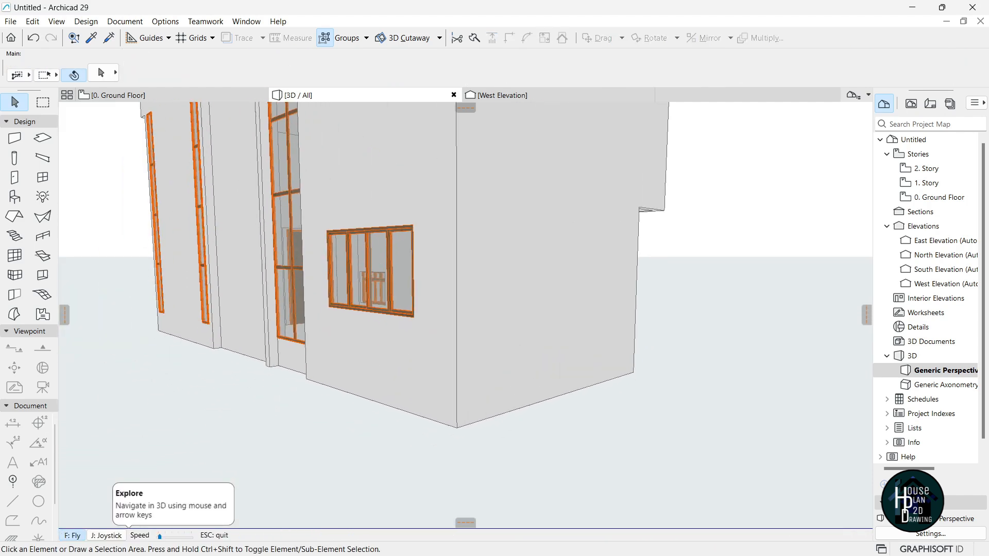
{"action": "key", "text": "Up"}
{"action": "key", "text": "Right"}
{"action": "key", "text": "Right"}
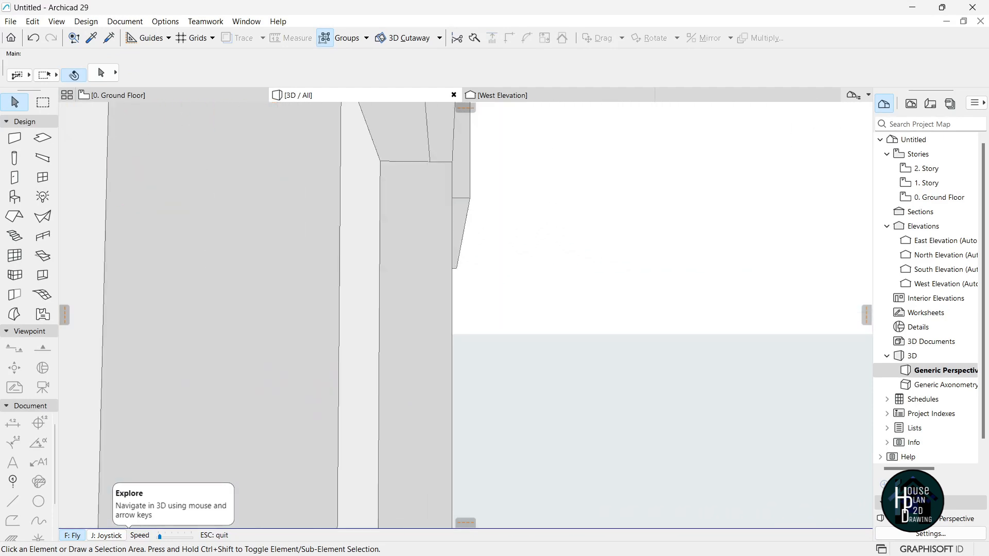
{"action": "key", "text": "Right"}
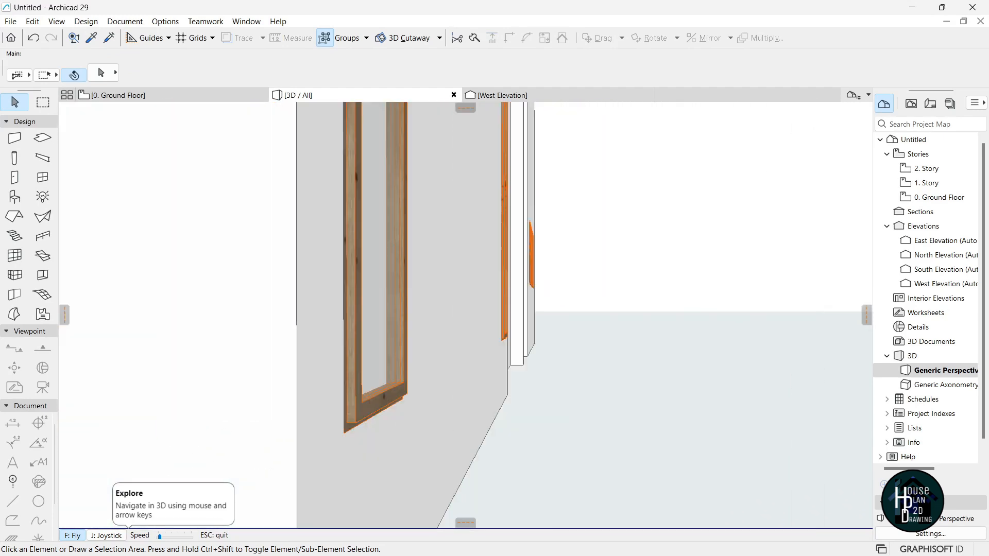
{"action": "key", "text": "Up"}
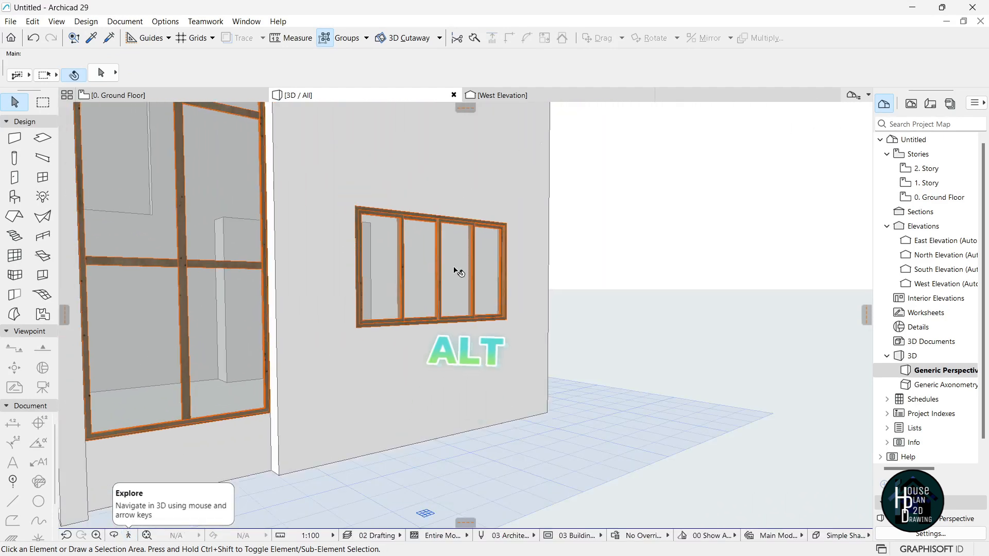
Pick up the four-sash window's settings and apply them to the small window on another wall.
{"action": "left_click", "coordinate": [461, 274], "text": "alt"}
{"action": "left_click", "coordinate": [129, 536]}
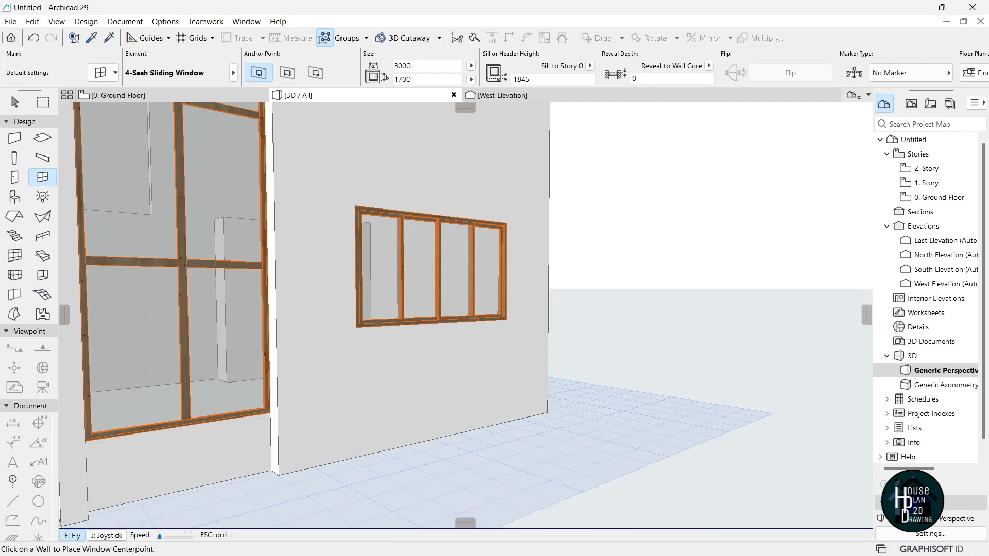
{"action": "key", "text": "Up"}
{"action": "key", "text": "Left"}
{"action": "key", "text": "Escape"}
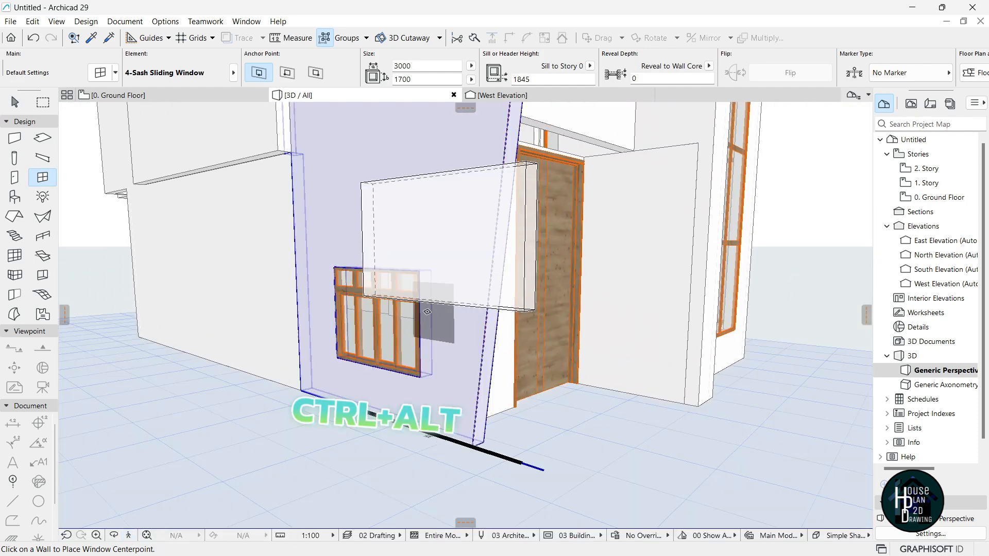
{"action": "left_click", "coordinate": [388, 343], "text": "ctrl+alt"}
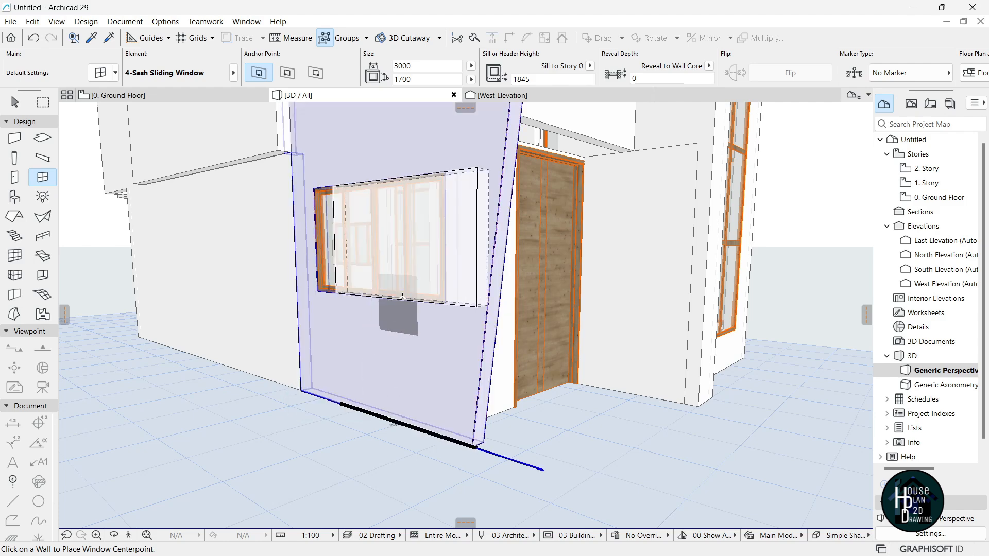
Narrow the replaced four-sash window to 2000 wide.
{"action": "key", "text": "Escape"}
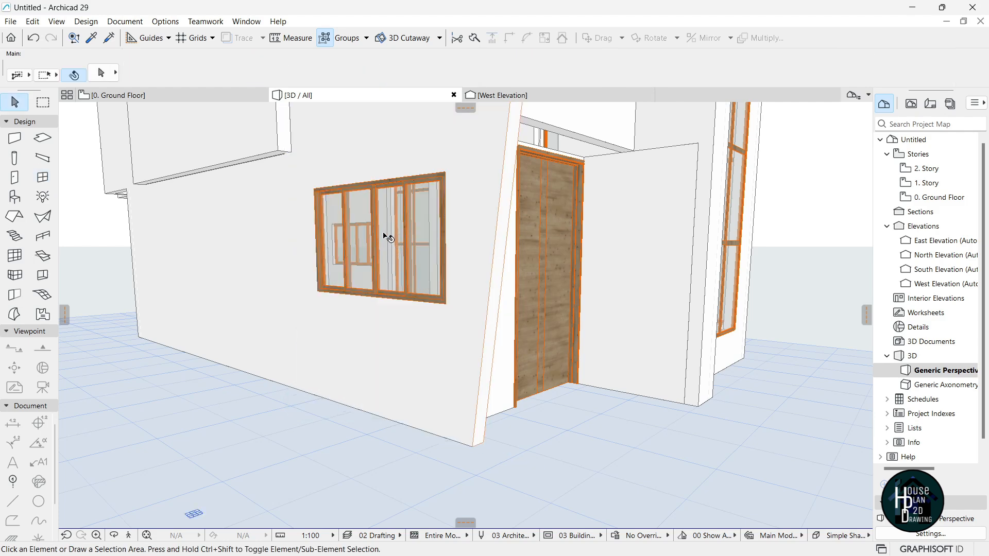
{"action": "left_click", "coordinate": [389, 222]}
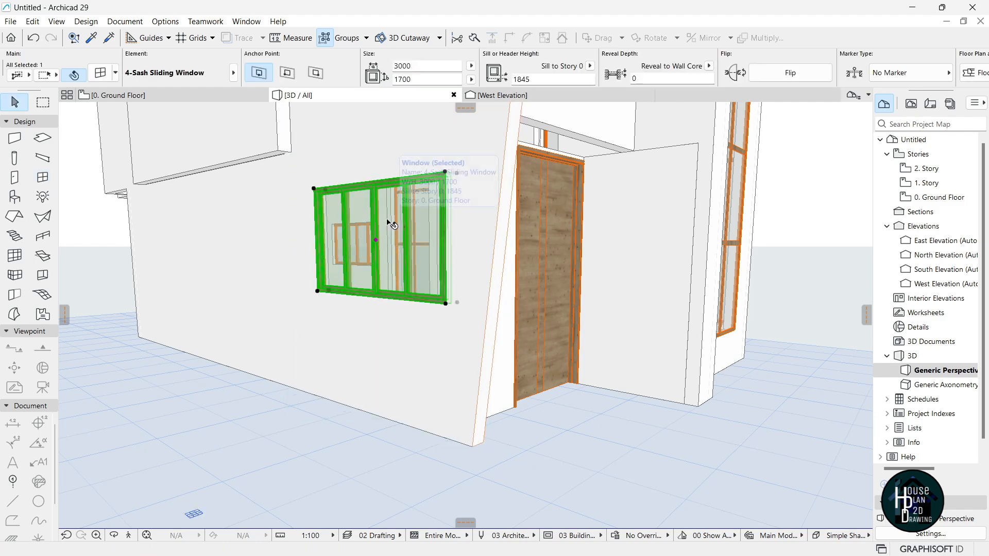
{"action": "left_click", "coordinate": [400, 67]}
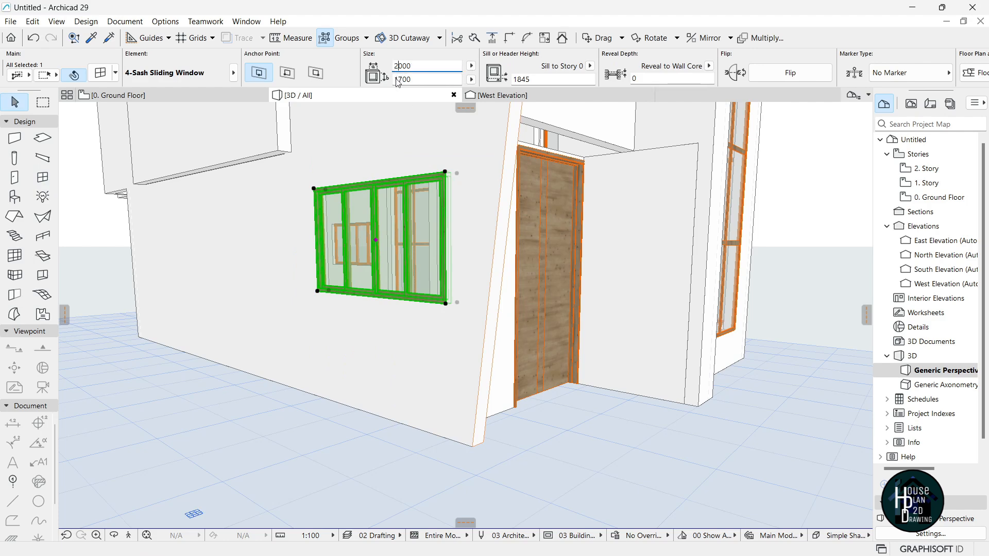
{"action": "key", "text": "Return"}
{"action": "key", "text": "Escape"}
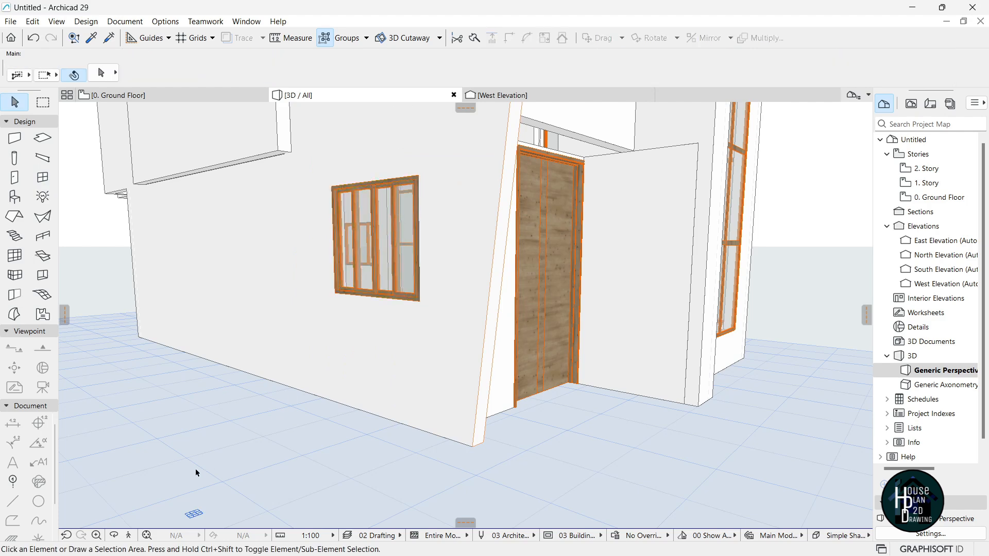
Check the facade in Explore mode, then return to the 0. Ground Floor plan.
{"action": "left_click", "coordinate": [130, 536]}
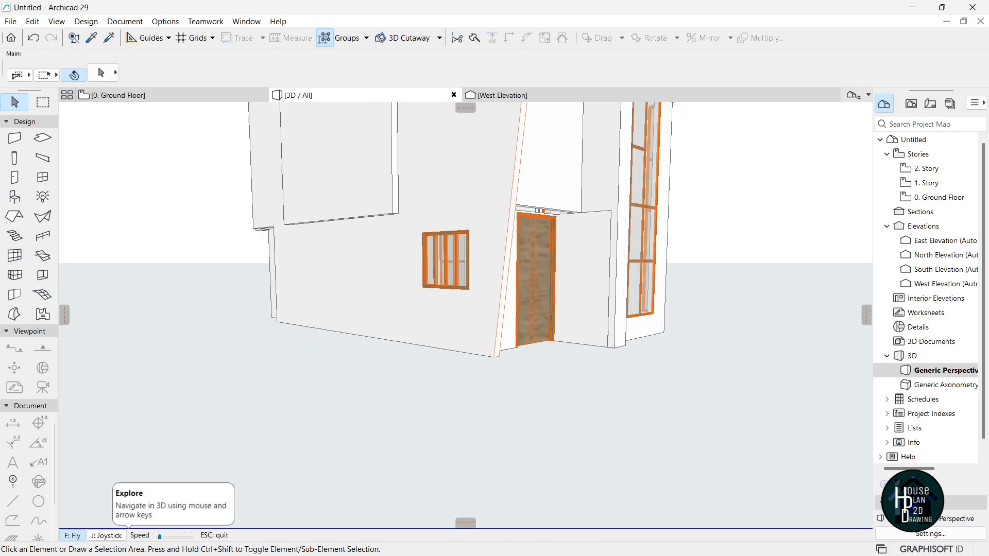
{"action": "key", "text": "Escape"}
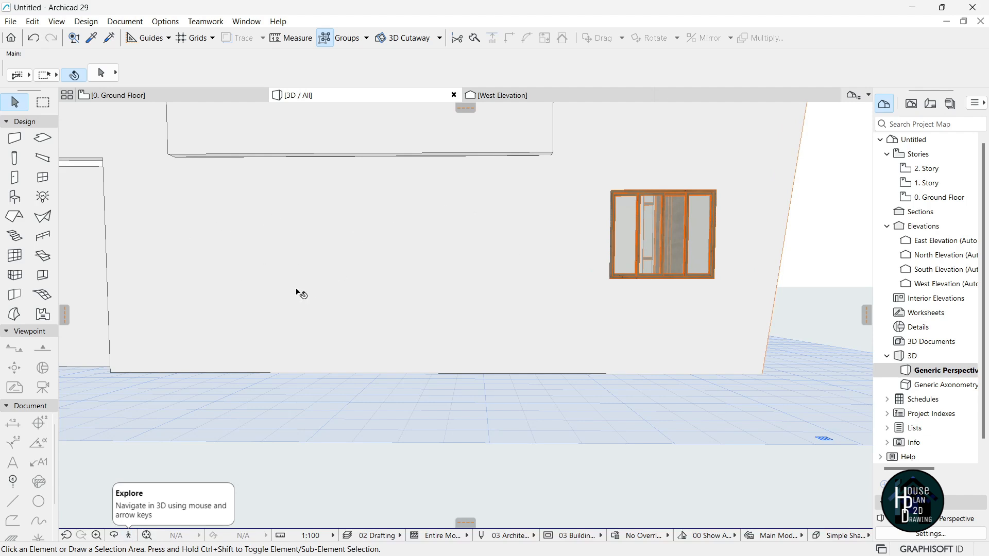
{"action": "left_click", "coordinate": [129, 95]}
{"action": "scroll", "coordinate": [442, 235], "scroll_direction": "down", "scroll_amount": 5}
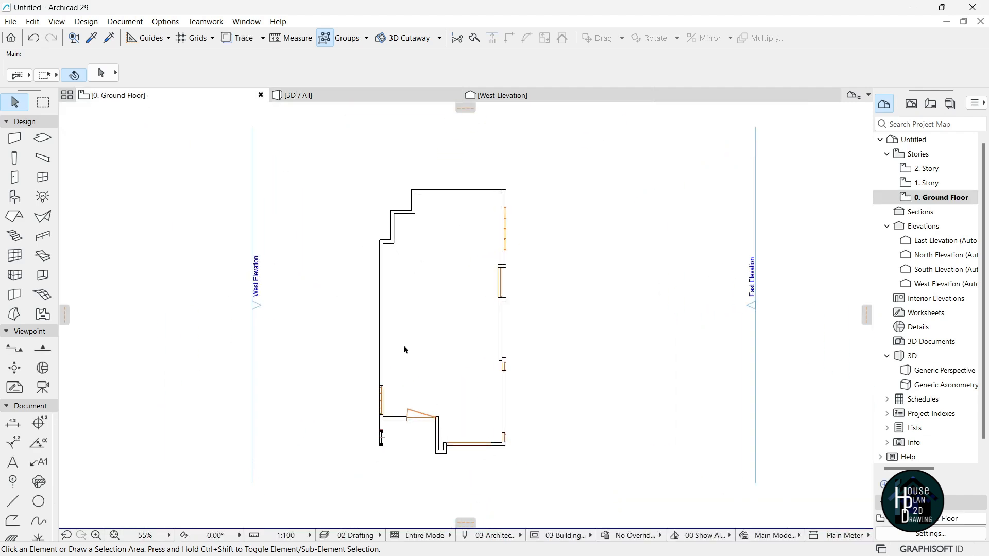
{"action": "scroll", "coordinate": [351, 261], "scroll_direction": "up", "scroll_amount": 7}
Draw a guide polyline from the wall corner, with a short leftward leg and 1650 downward segment.
{"action": "left_click", "coordinate": [13, 502]}
{"action": "scroll", "coordinate": [422, 240], "scroll_direction": "up", "scroll_amount": 8}
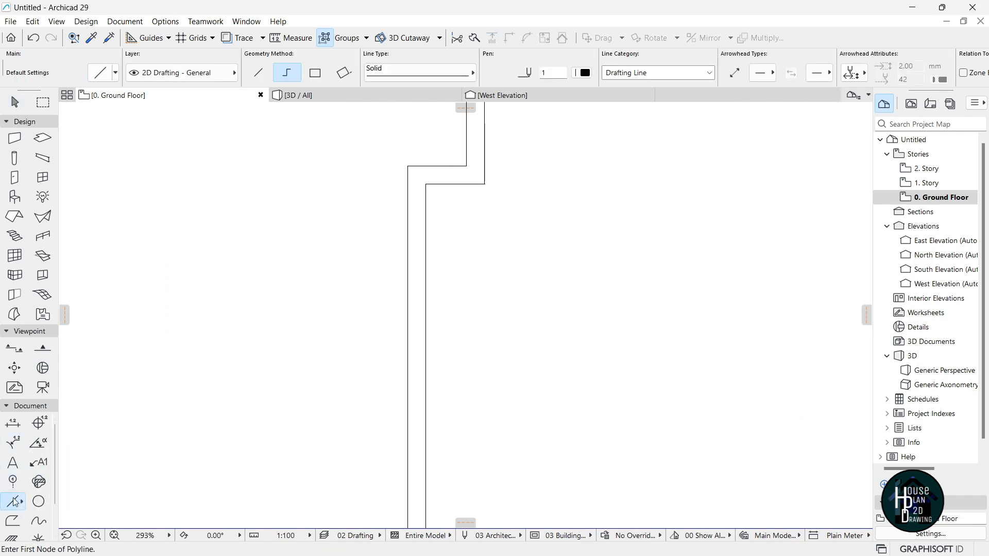
{"action": "left_click", "coordinate": [408, 166]}
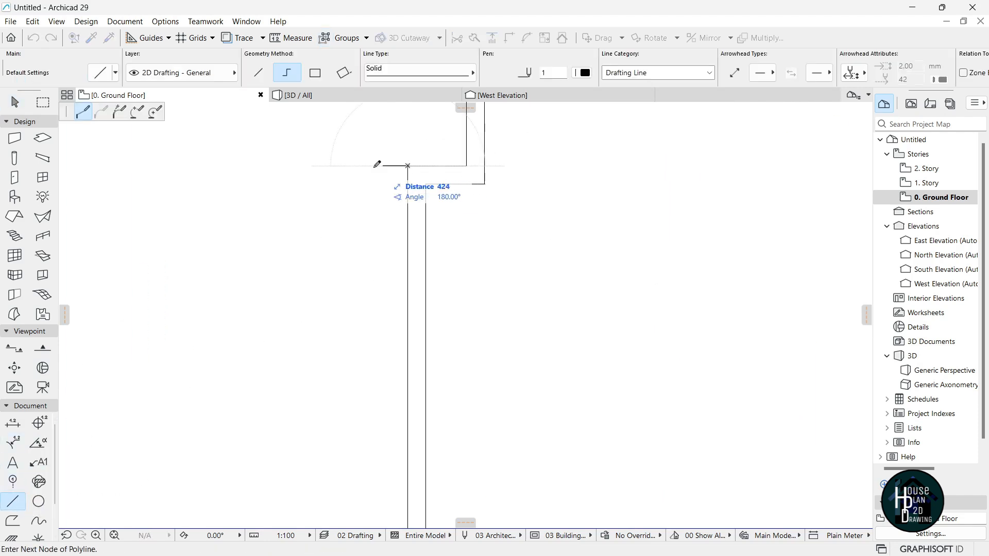
{"action": "left_click", "coordinate": [352, 165]}
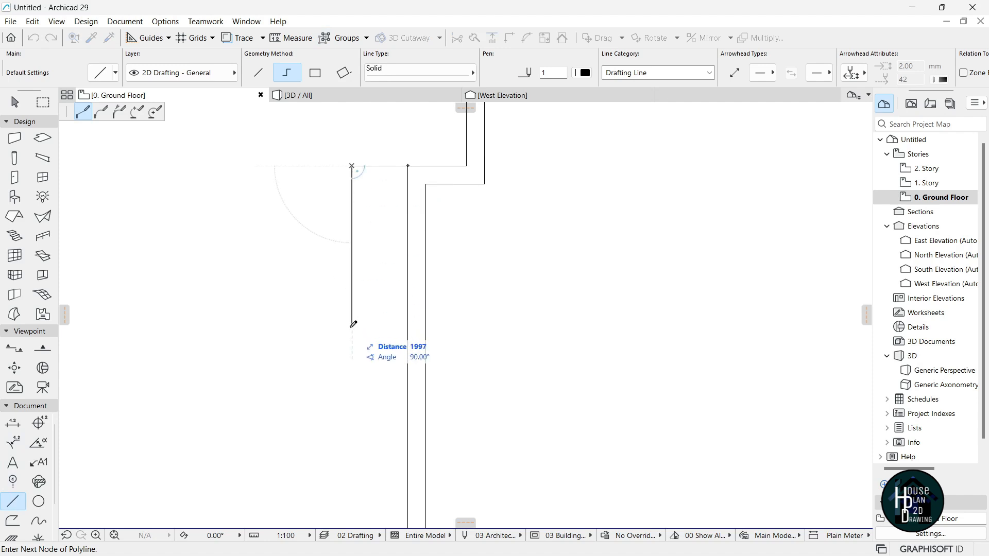
{"action": "type", "text": "1650"}
{"action": "key", "text": "Return"}
{"action": "left_click", "coordinate": [352, 298]}
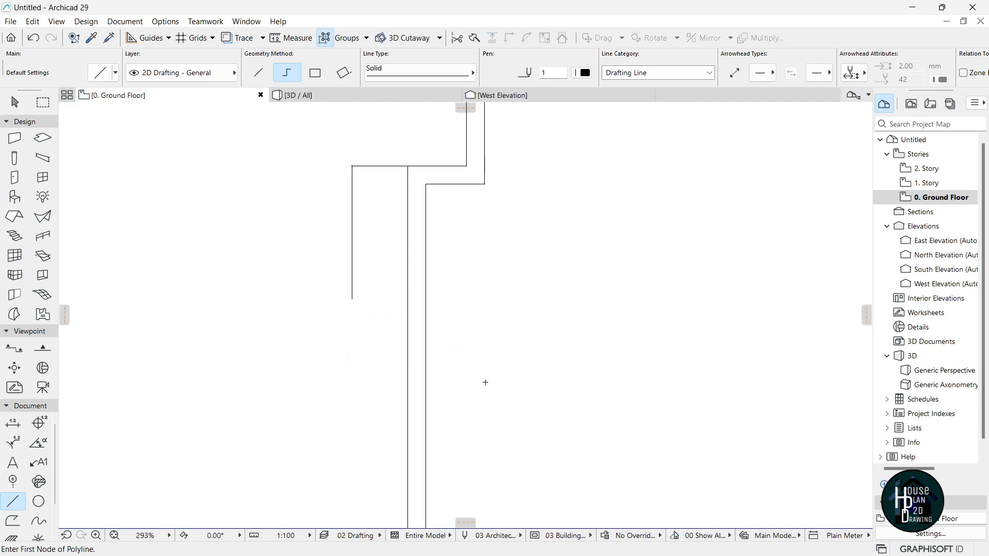
Add a horizontal guide line across the plan and a 3075 vertical line from it.
{"action": "left_click", "coordinate": [352, 298]}
{"action": "scroll", "coordinate": [387, 325], "scroll_direction": "down", "scroll_amount": 2}
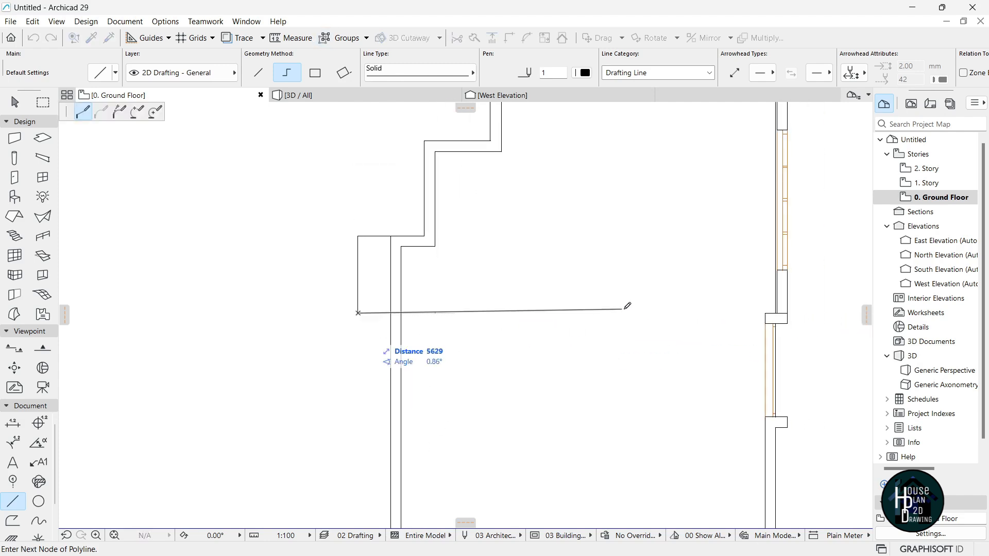
{"action": "double_click", "coordinate": [642, 313]}
{"action": "scroll", "coordinate": [515, 298], "scroll_direction": "down", "scroll_amount": 1}
{"action": "scroll", "coordinate": [471, 308], "scroll_direction": "up", "scroll_amount": 2}
{"action": "left_click", "coordinate": [420, 247]}
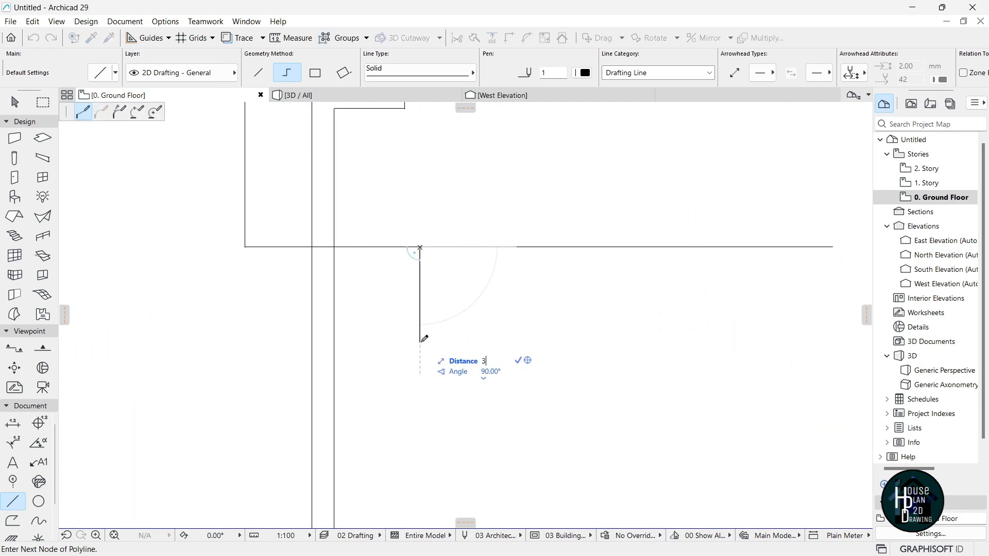
{"action": "key", "text": "Return"}
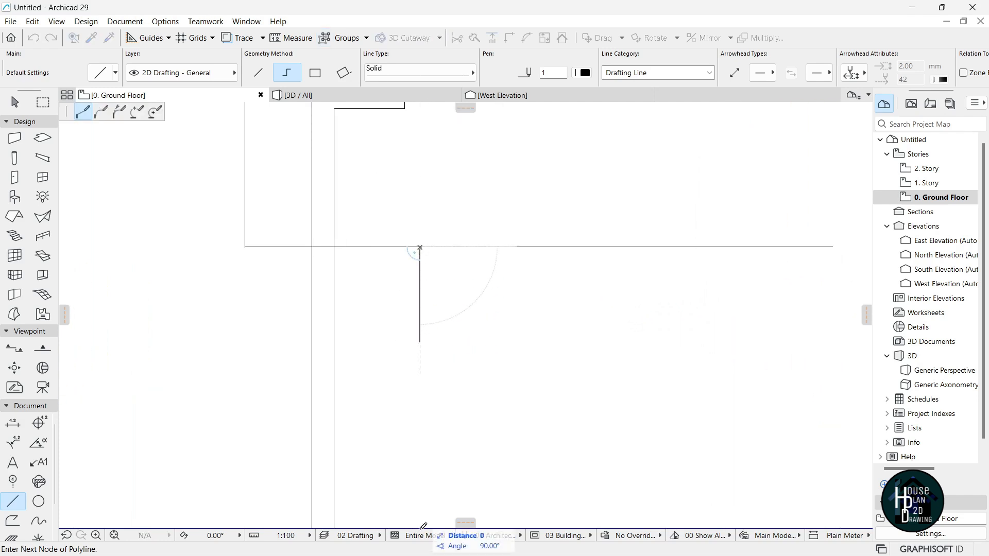
{"action": "key", "text": "Return"}
Add a 225 stepped stub at the vertical line's bottom end.
{"action": "scroll", "coordinate": [424, 311], "scroll_direction": "down", "scroll_amount": 6}
{"action": "scroll", "coordinate": [414, 377], "scroll_direction": "up", "scroll_amount": 6}
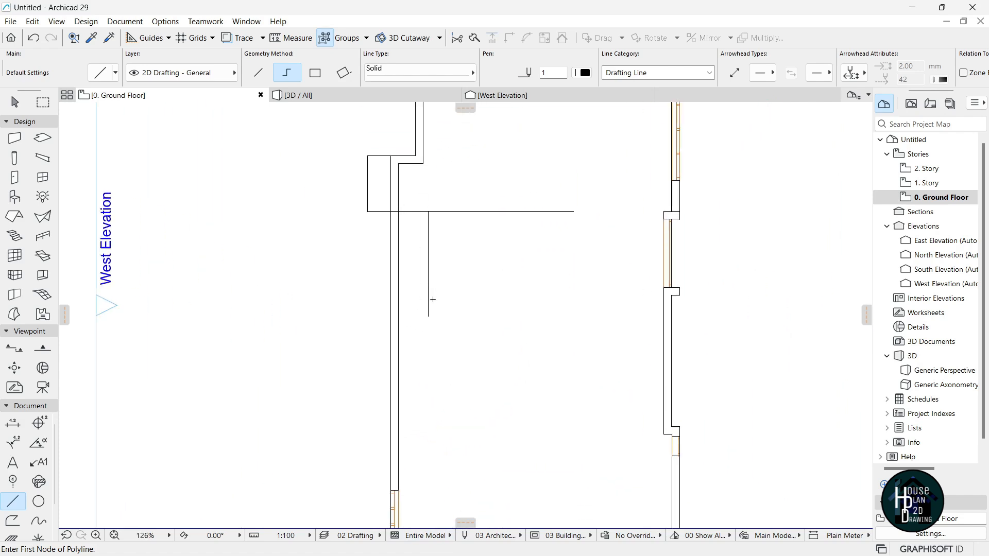
{"action": "left_click", "coordinate": [426, 329]}
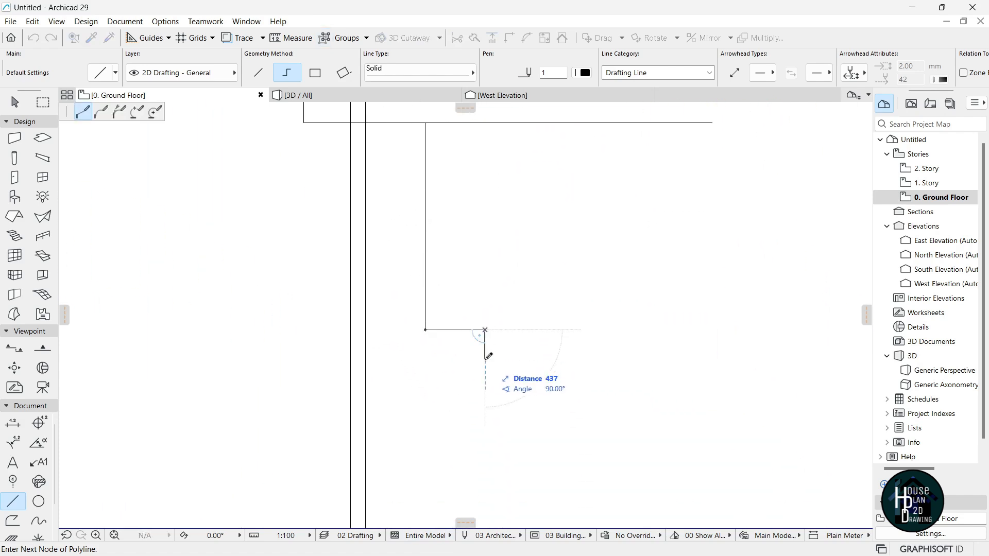
{"action": "key", "text": "Return"}
{"action": "double_click", "coordinate": [396, 344]}
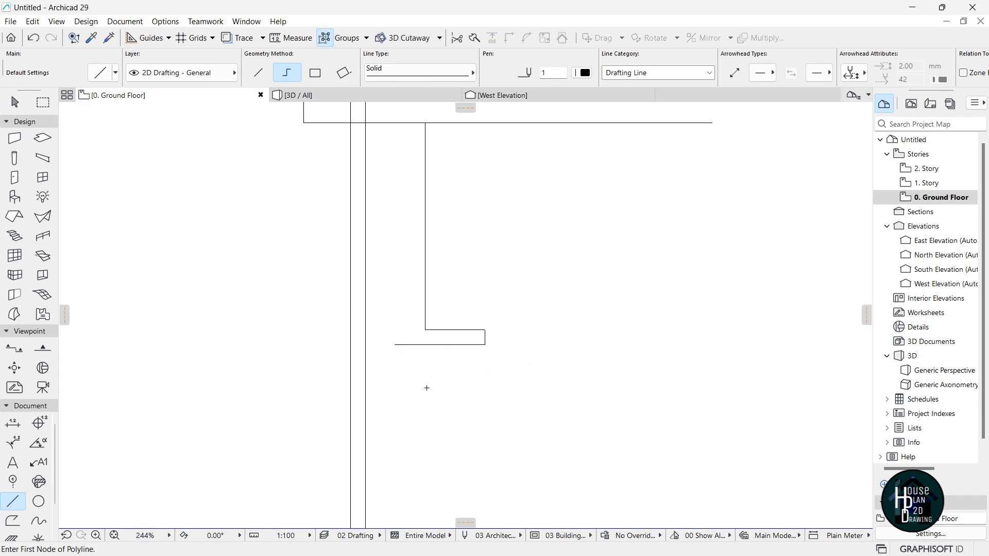
Draw a 3500 guide line running downward, ending with a rightward segment.
{"action": "left_click", "coordinate": [425, 345]}
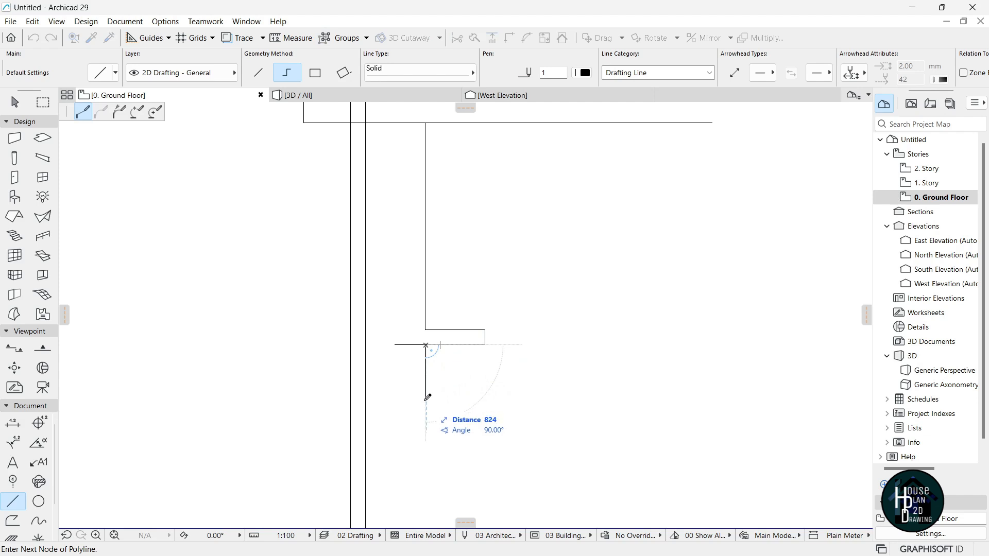
{"action": "type", "text": "3500"}
{"action": "key", "text": "Return"}
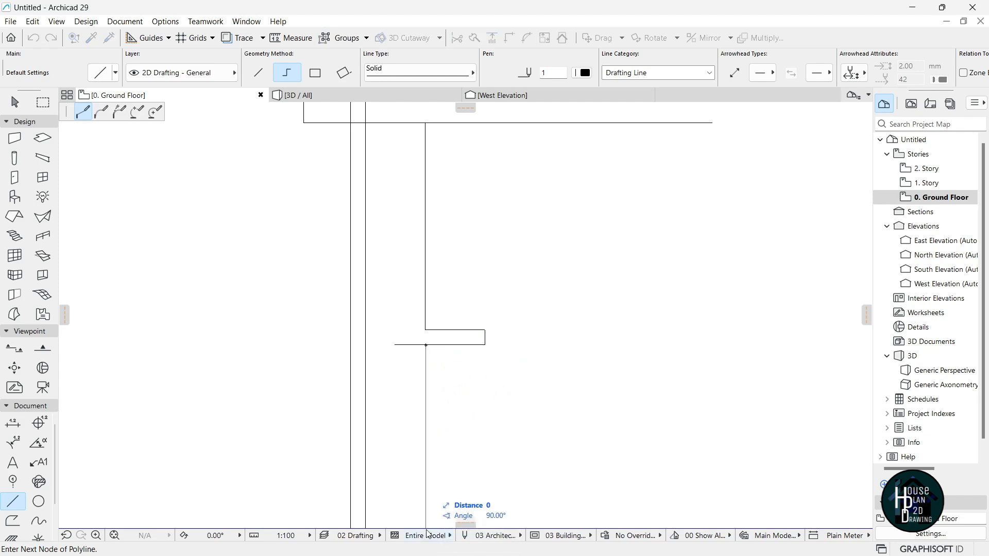
{"action": "scroll", "coordinate": [467, 341], "scroll_direction": "down", "scroll_amount": 4}
{"action": "double_click", "coordinate": [523, 420]}
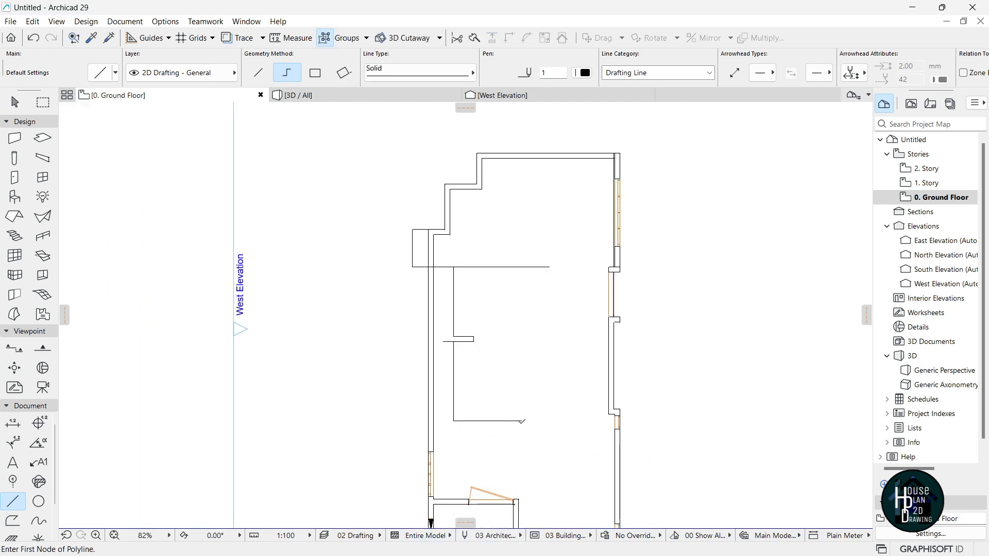
Trim the unneeded bottom segment and stub, and add a short horizontal line off the inner wall face.
{"action": "key", "text": "Escape"}
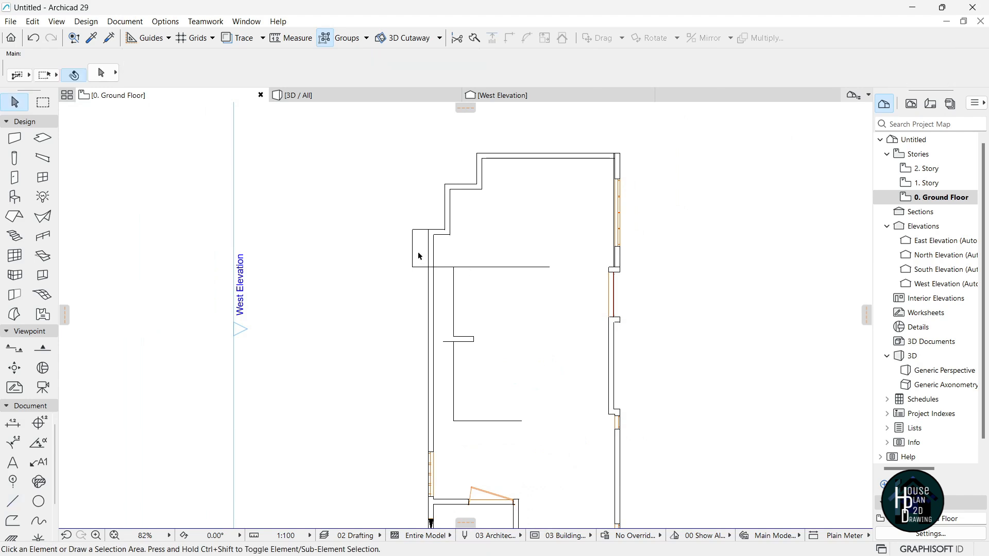
{"action": "scroll", "coordinate": [420, 258], "scroll_direction": "up", "scroll_amount": 5}
{"action": "left_click", "coordinate": [412, 295], "text": "ctrl"}
{"action": "left_click", "coordinate": [412, 202], "text": "ctrl"}
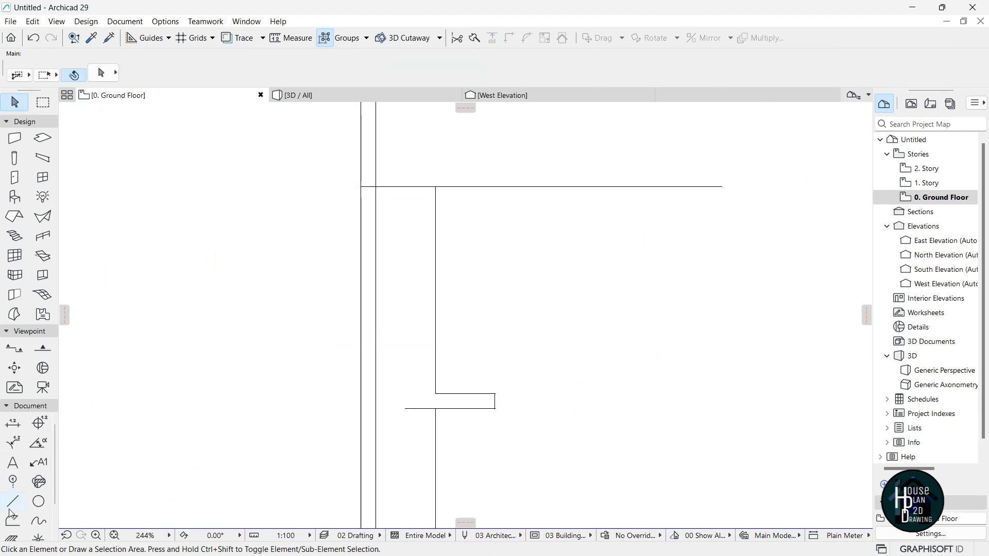
{"action": "left_click", "coordinate": [13, 506]}
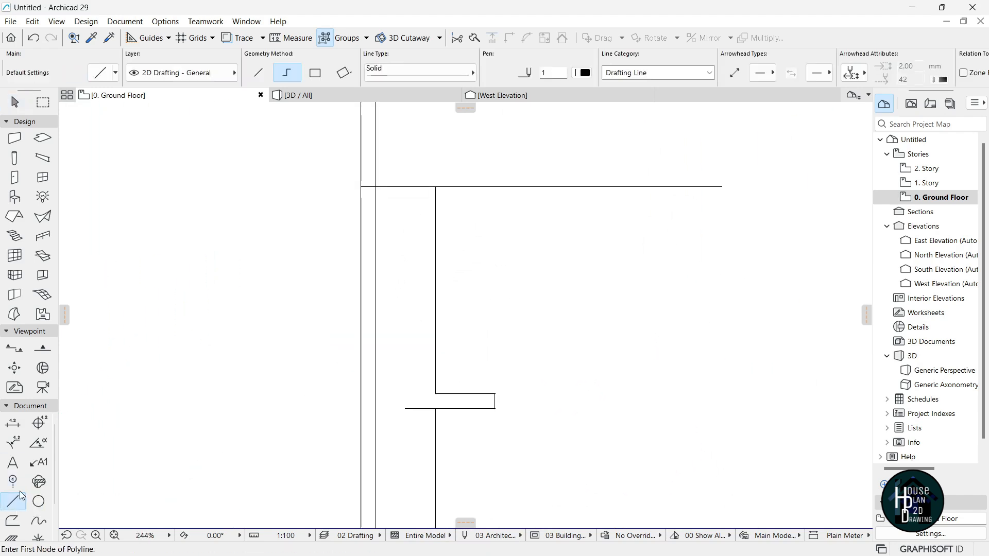
{"action": "left_click", "coordinate": [376, 226]}
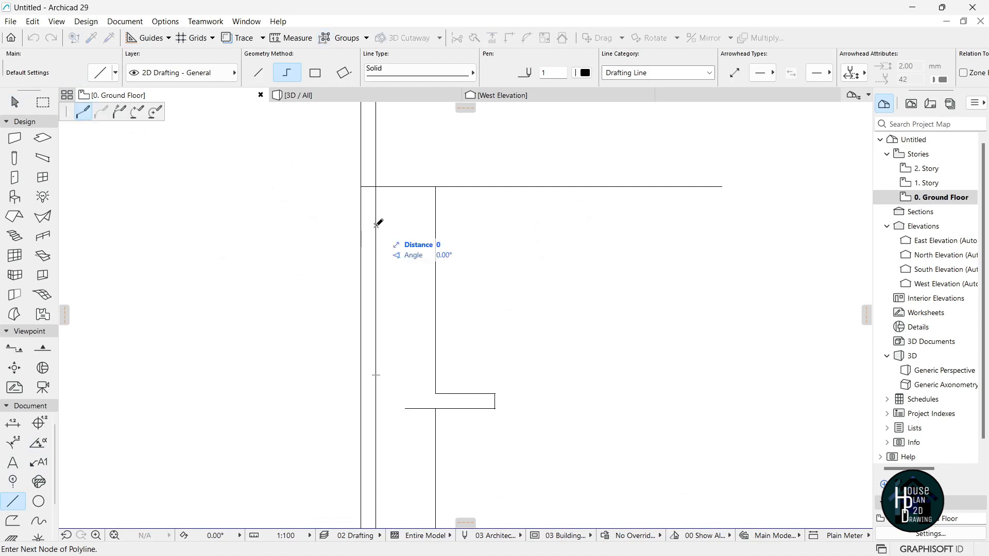
{"action": "double_click", "coordinate": [411, 226]}
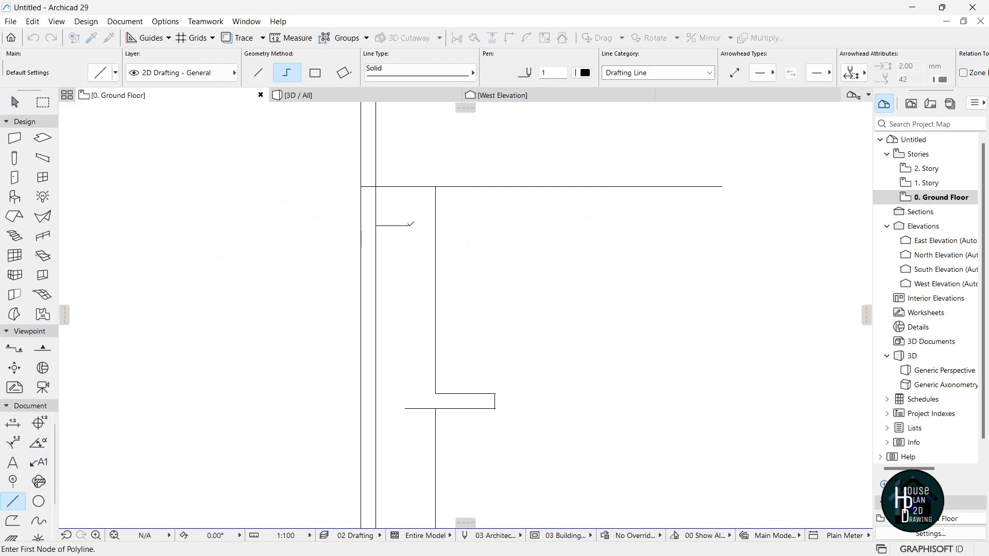
{"action": "key", "text": "Escape"}
Select the six guide lines and drag them slightly left, closer to the west wall.
{"action": "scroll", "coordinate": [437, 269], "scroll_direction": "down", "scroll_amount": 4}
{"action": "scroll", "coordinate": [505, 336], "scroll_direction": "up", "scroll_amount": 2}
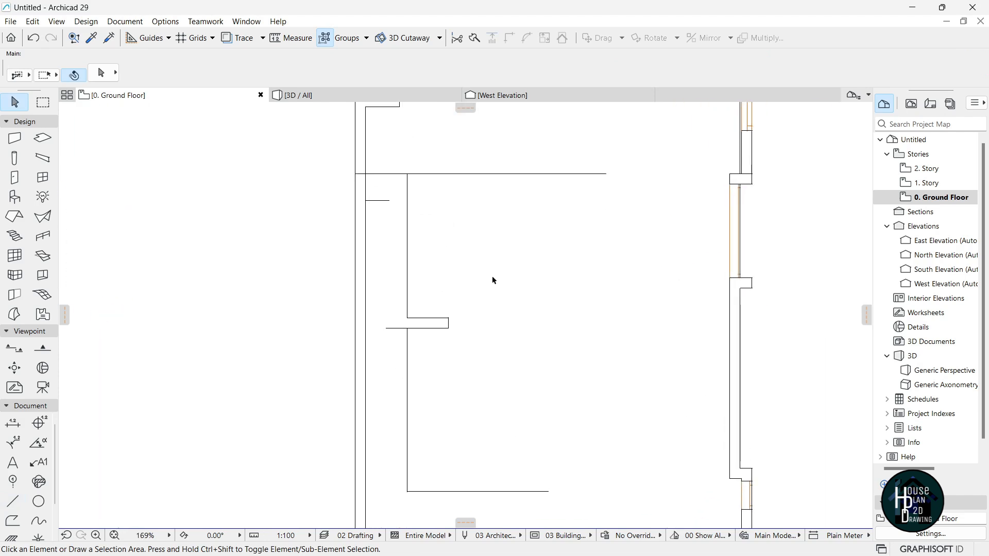
{"action": "left_click", "coordinate": [479, 289]}
{"action": "scroll", "coordinate": [412, 422], "scroll_direction": "down", "scroll_amount": 2}
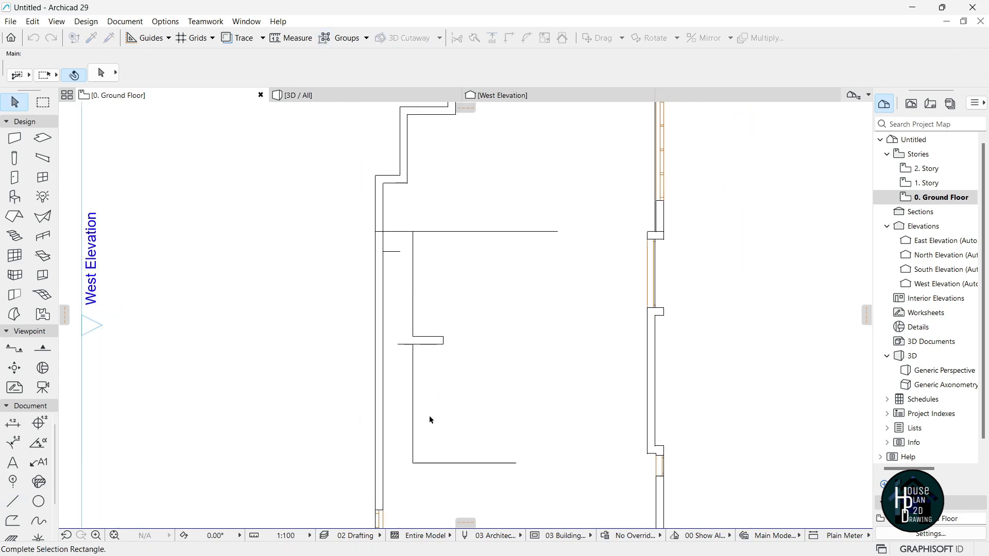
{"action": "left_click", "coordinate": [409, 455]}
{"action": "scroll", "coordinate": [413, 300], "scroll_direction": "up", "scroll_amount": 4}
{"action": "key", "text": "ctrl+d"}
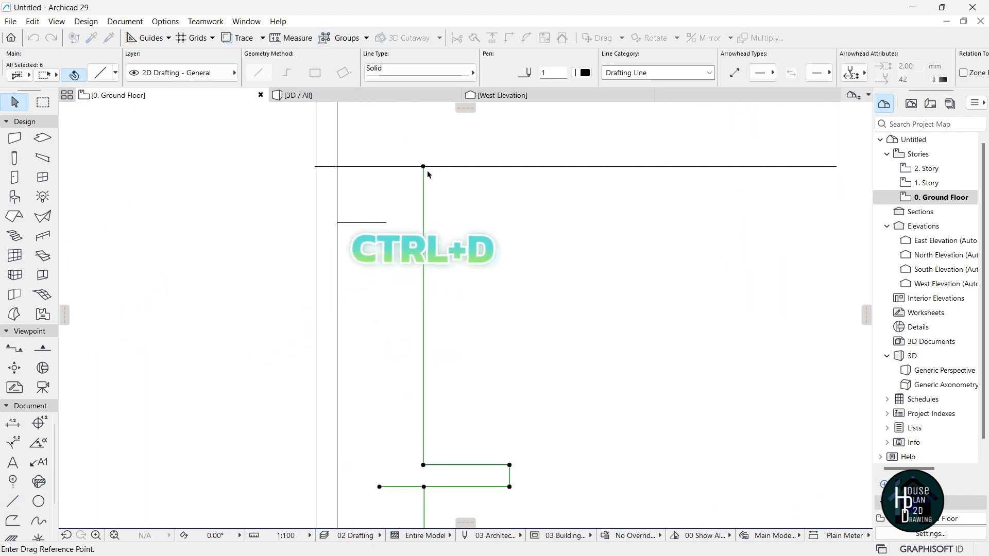
{"action": "left_click", "coordinate": [424, 166]}
{"action": "left_click", "coordinate": [387, 166], "text": "shift"}
{"action": "scroll", "coordinate": [406, 236], "scroll_direction": "down", "scroll_amount": 2}
{"action": "key", "text": "Escape"}
{"action": "scroll", "coordinate": [464, 206], "scroll_direction": "down", "scroll_amount": 5}
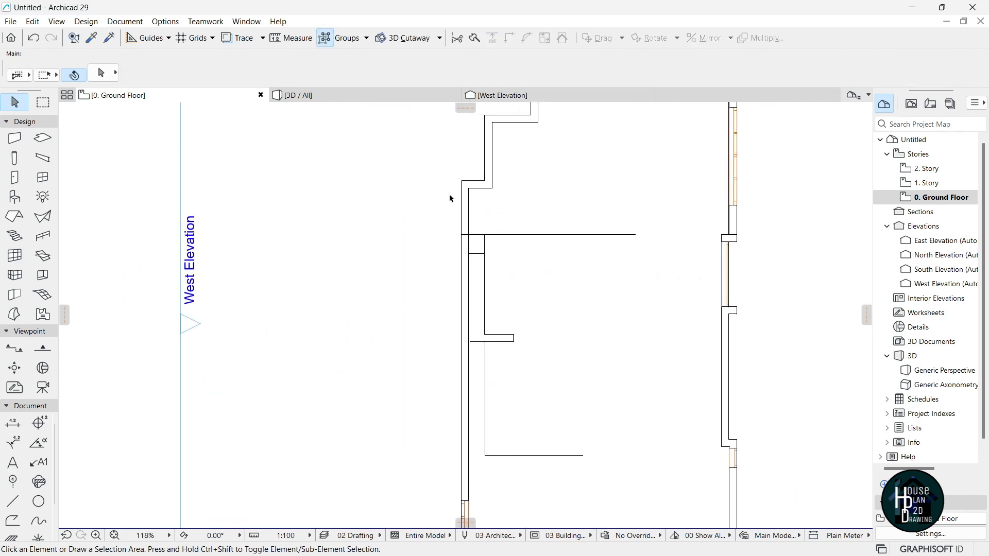
{"action": "scroll", "coordinate": [512, 199], "scroll_direction": "up", "scroll_amount": 6}
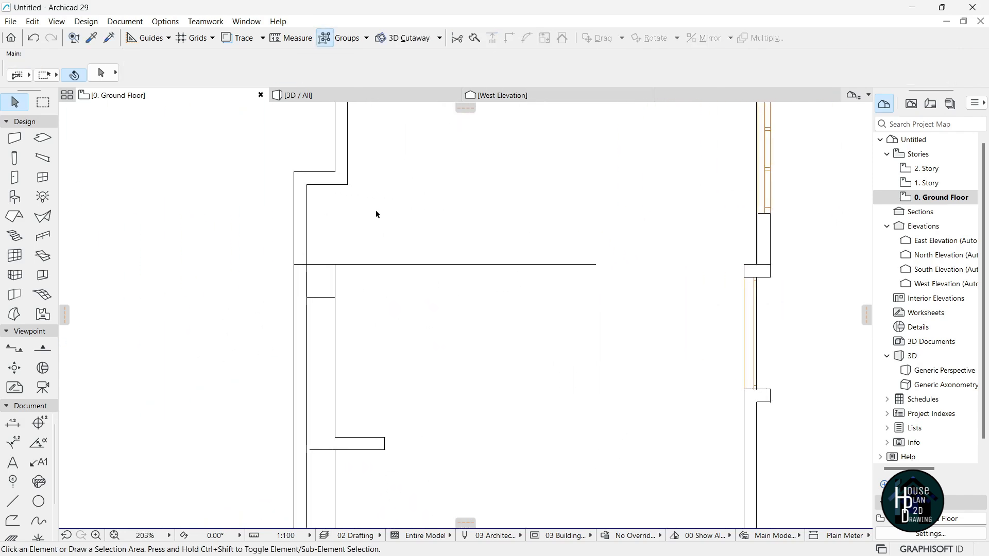
Using the existing wall's settings, draw a wall along the horizontal guide line, referenced from its outside face.
{"action": "left_click", "coordinate": [308, 205], "text": "alt"}
{"action": "left_click", "coordinate": [294, 265]}
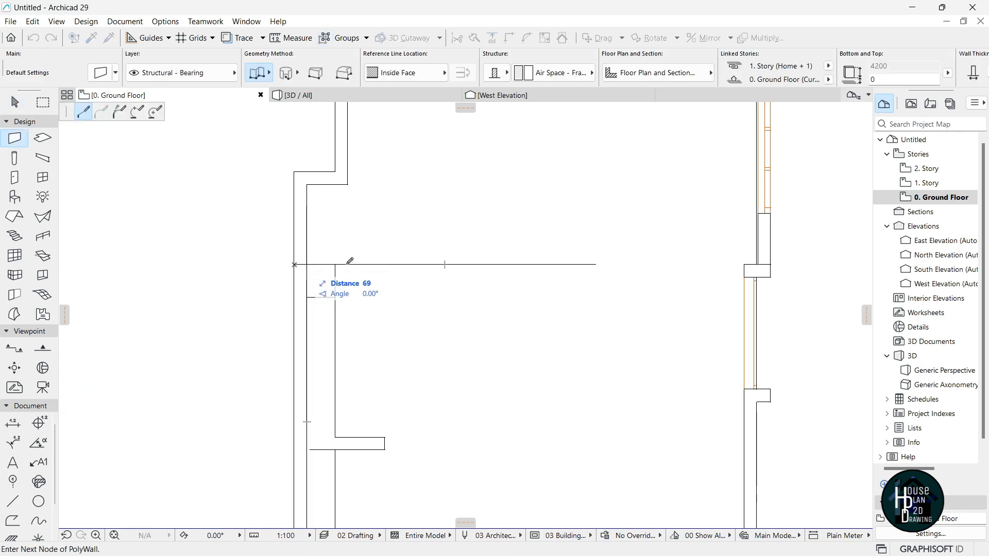
{"action": "left_click", "coordinate": [412, 72]}
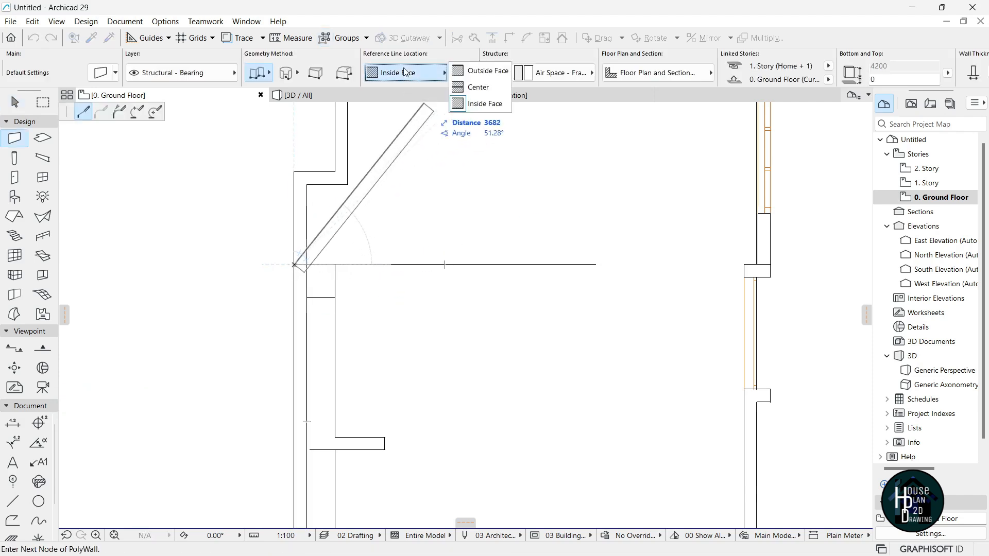
{"action": "left_click", "coordinate": [482, 69]}
{"action": "double_click", "coordinate": [663, 265]}
{"action": "scroll", "coordinate": [462, 209], "scroll_direction": "down", "scroll_amount": 4}
{"action": "scroll", "coordinate": [462, 209], "scroll_direction": "up", "scroll_amount": 5}
Draw a polywall from the inner corner down to the lower step and right to its end.
{"action": "left_click", "coordinate": [404, 203]}
{"action": "scroll", "coordinate": [403, 215], "scroll_direction": "down", "scroll_amount": 3}
{"action": "scroll", "coordinate": [407, 330], "scroll_direction": "up", "scroll_amount": 4}
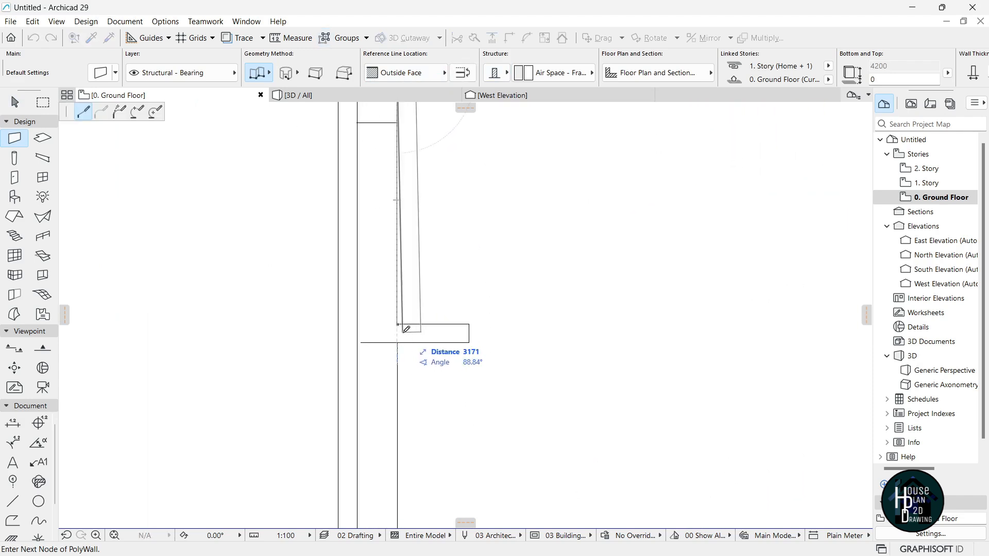
{"action": "left_click", "coordinate": [401, 340]}
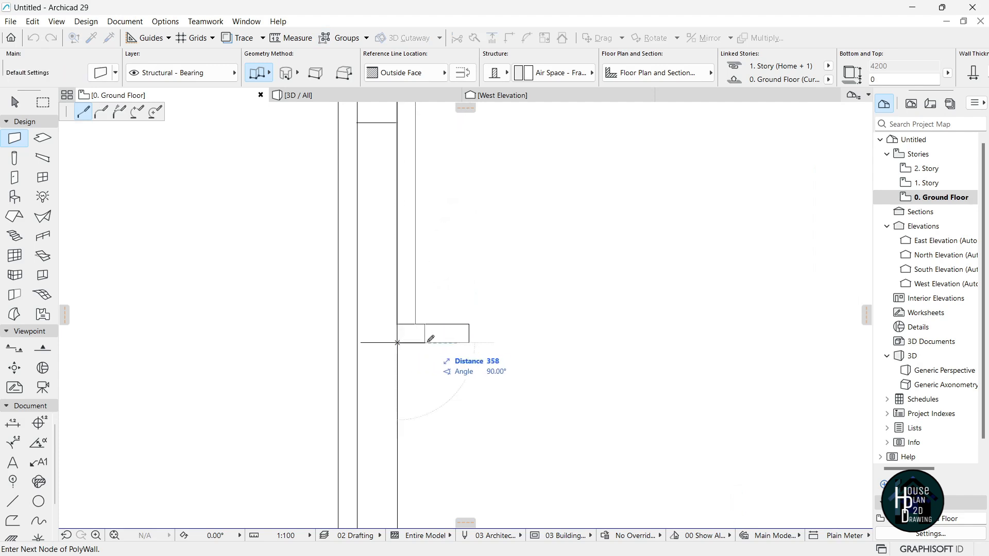
{"action": "scroll", "coordinate": [412, 332], "scroll_direction": "down", "scroll_amount": 2}
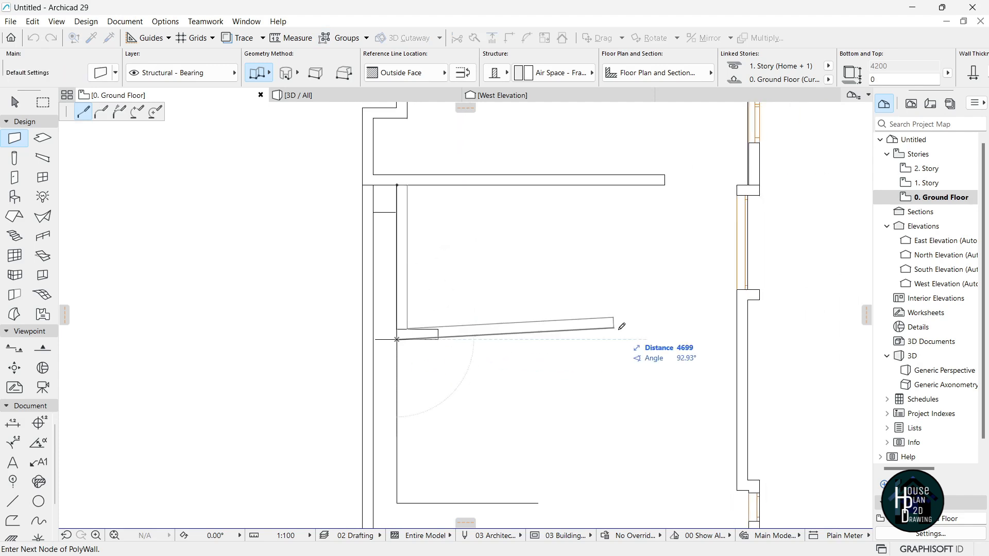
{"action": "double_click", "coordinate": [679, 336]}
{"action": "scroll", "coordinate": [499, 354], "scroll_direction": "up", "scroll_amount": 2}
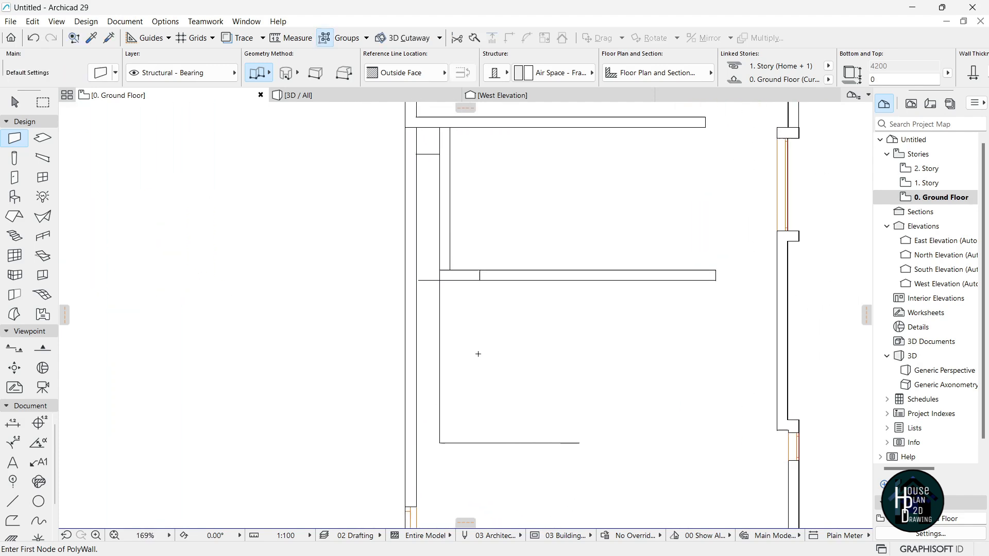
Stretch the vertical interior wall's lower end down to the corner.
{"action": "key", "text": "Escape"}
{"action": "left_click", "coordinate": [442, 195]}
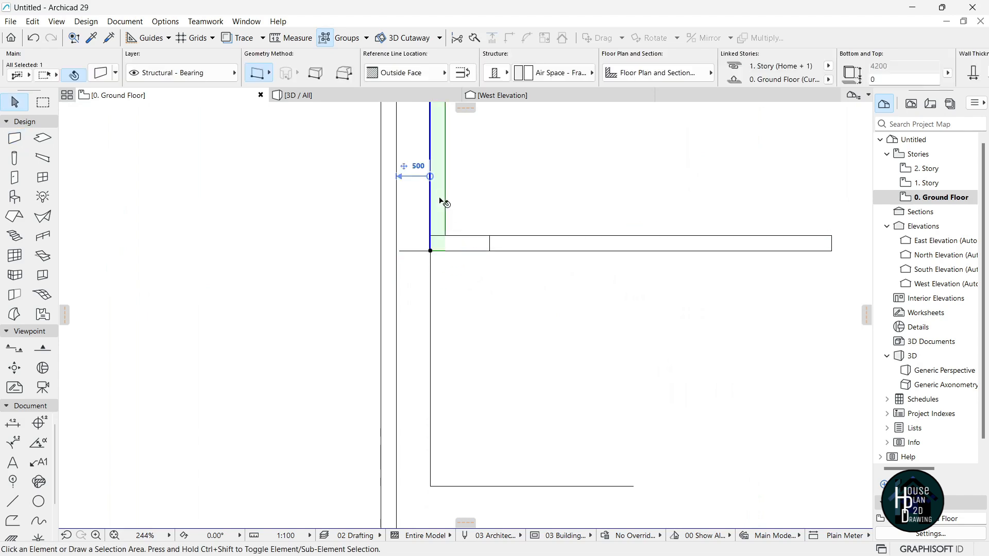
{"action": "left_click", "coordinate": [430, 251]}
{"action": "scroll", "coordinate": [434, 226], "scroll_direction": "down", "scroll_amount": 3}
{"action": "scroll", "coordinate": [435, 360], "scroll_direction": "up", "scroll_amount": 3}
{"action": "left_click", "coordinate": [433, 359]}
{"action": "key", "text": "Escape"}
{"action": "scroll", "coordinate": [436, 365], "scroll_direction": "up", "scroll_amount": 3}
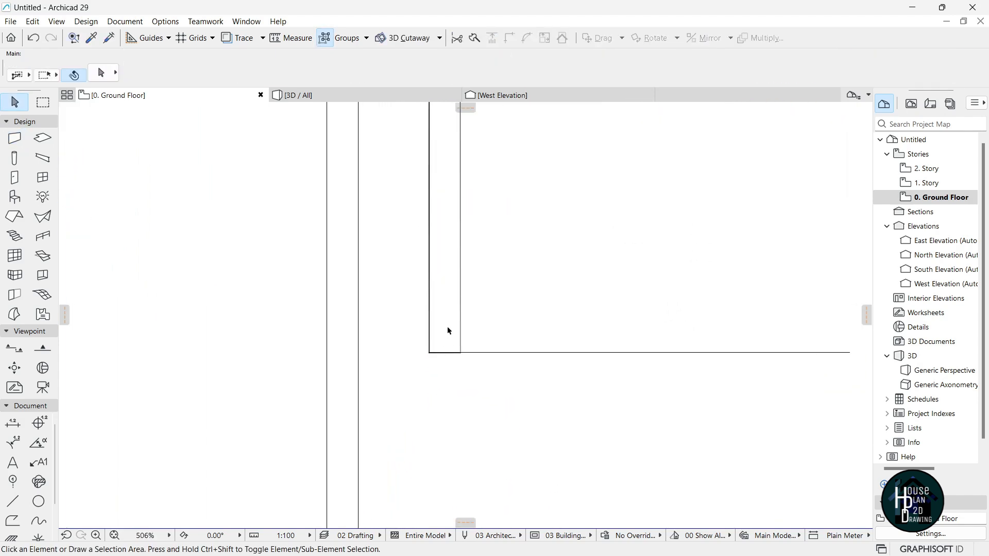
Eyedrop an existing wall and draw a new horizontal wall from the corner.
{"action": "left_click", "coordinate": [452, 280], "text": "alt"}
{"action": "left_click", "coordinate": [429, 352]}
{"action": "scroll", "coordinate": [469, 363], "scroll_direction": "down", "scroll_amount": 2}
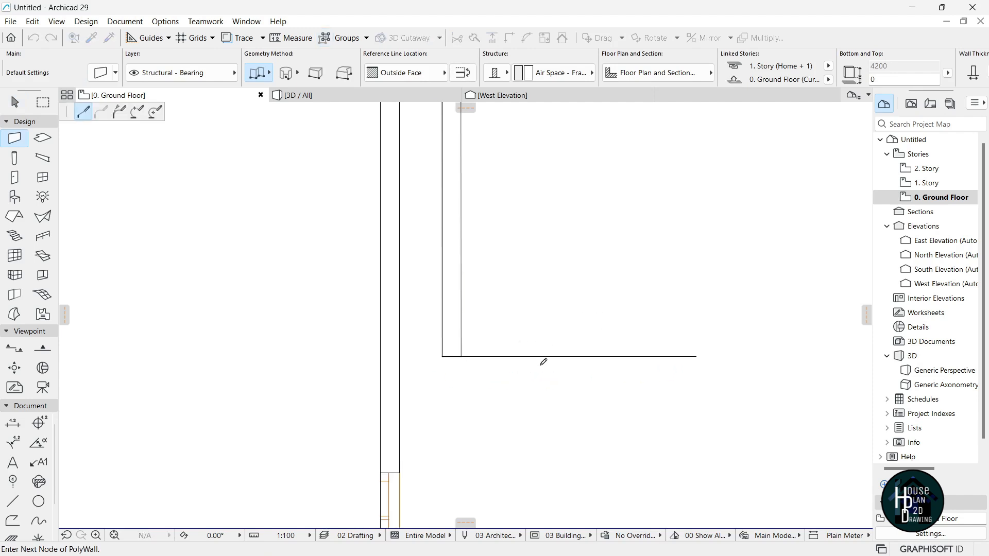
{"action": "scroll", "coordinate": [352, 387], "scroll_direction": "down", "scroll_amount": 3}
{"action": "double_click", "coordinate": [646, 370]}
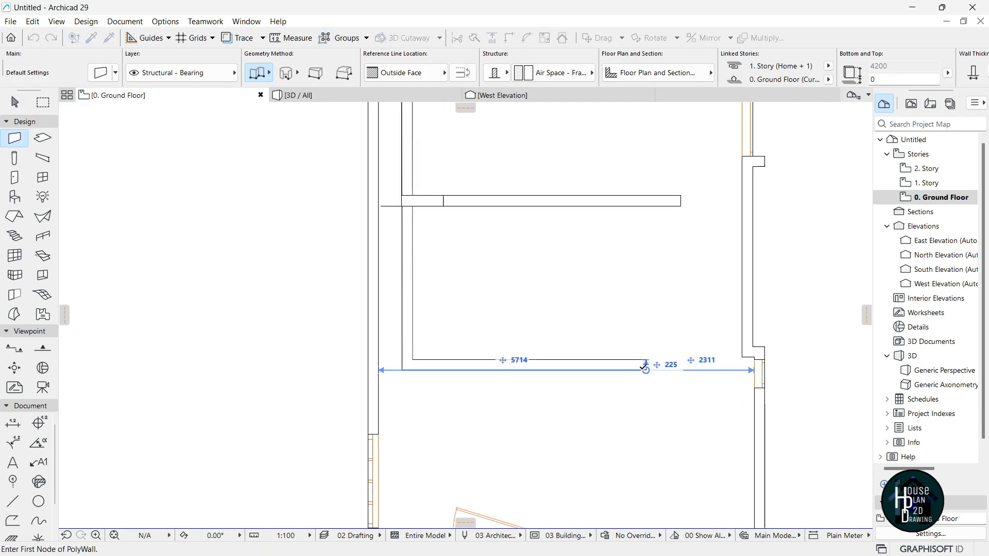
{"action": "key", "text": "Escape"}
Stretch the new horizontal wall's left end to join the left wall.
{"action": "left_click", "coordinate": [617, 370]}
{"action": "scroll", "coordinate": [405, 373], "scroll_direction": "up", "scroll_amount": 3}
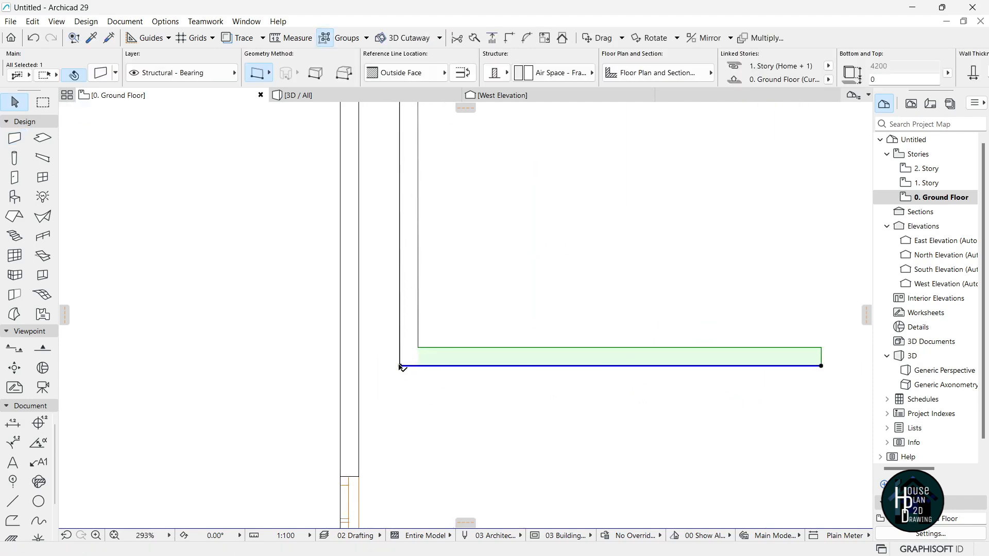
{"action": "left_click", "coordinate": [397, 364]}
{"action": "left_click", "coordinate": [359, 367]}
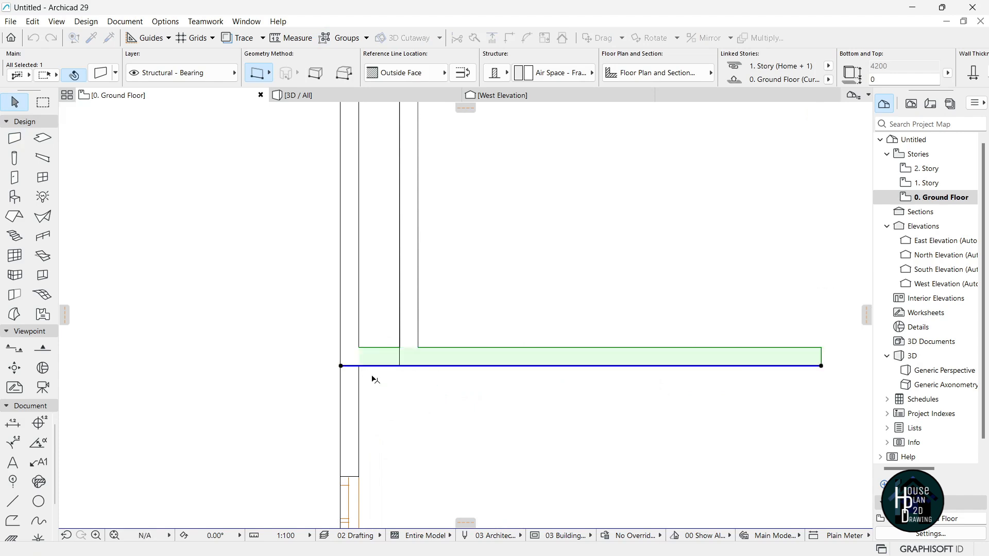
{"action": "key", "text": "Escape"}
{"action": "scroll", "coordinate": [428, 339], "scroll_direction": "down", "scroll_amount": 1}
{"action": "scroll", "coordinate": [428, 338], "scroll_direction": "down", "scroll_amount": 4}
{"action": "scroll", "coordinate": [426, 339], "scroll_direction": "up", "scroll_amount": 3}
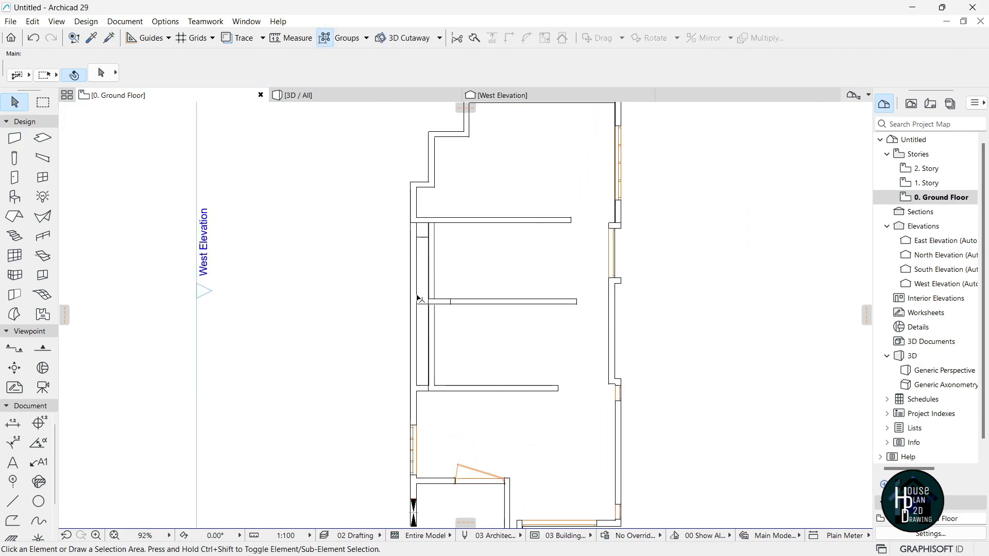
{"action": "scroll", "coordinate": [423, 330], "scroll_direction": "up", "scroll_amount": 2}
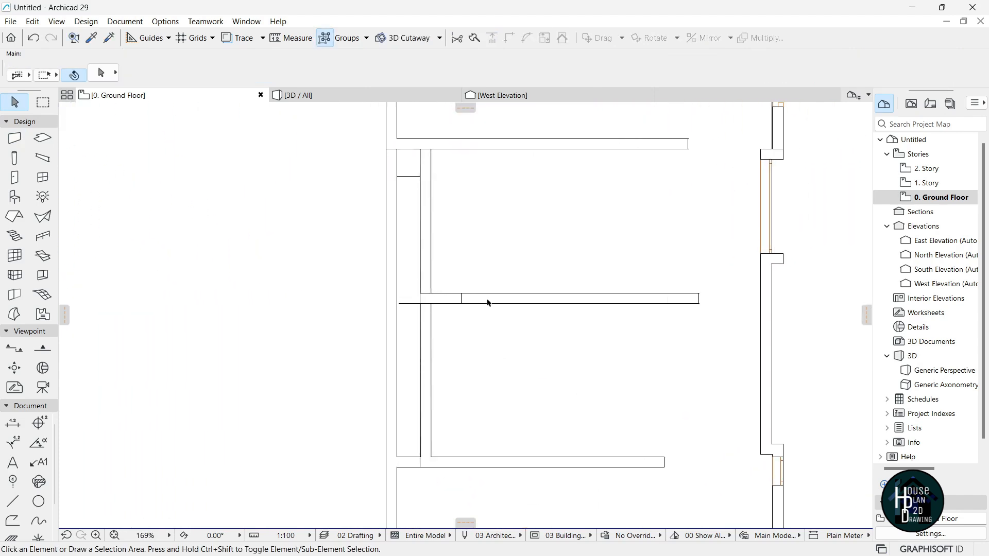
Extend the middle horizontal wall's left end to the outer wall.
{"action": "left_click", "coordinate": [456, 303]}
{"action": "scroll", "coordinate": [443, 305], "scroll_direction": "up", "scroll_amount": 6}
{"action": "left_click", "coordinate": [449, 304]}
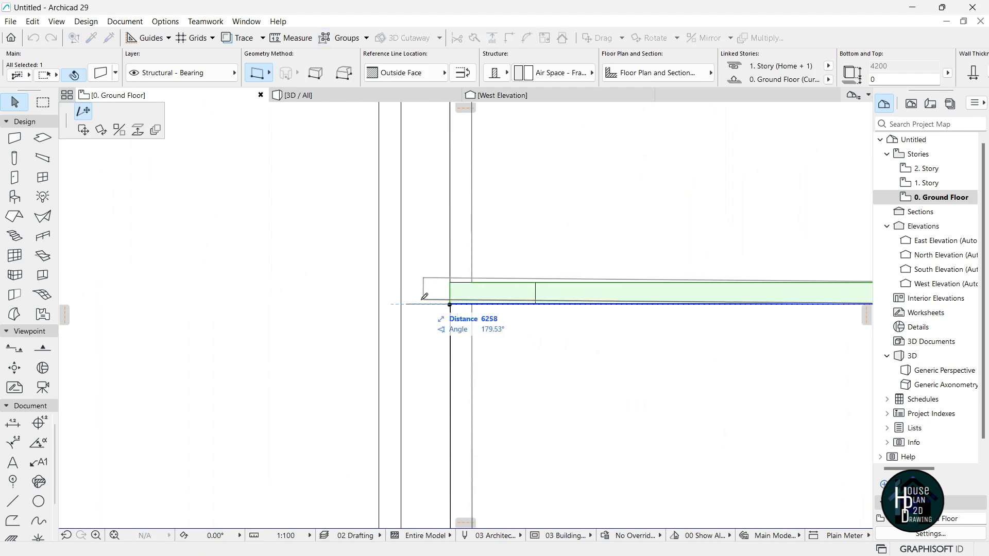
{"action": "left_click", "coordinate": [402, 304]}
{"action": "key", "text": "Escape"}
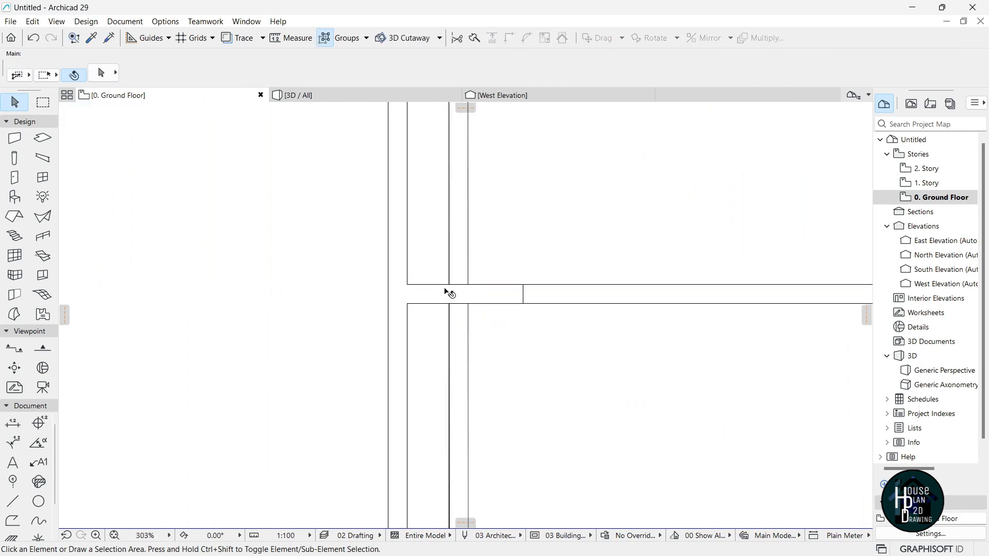
{"action": "scroll", "coordinate": [435, 303], "scroll_direction": "down", "scroll_amount": 12}
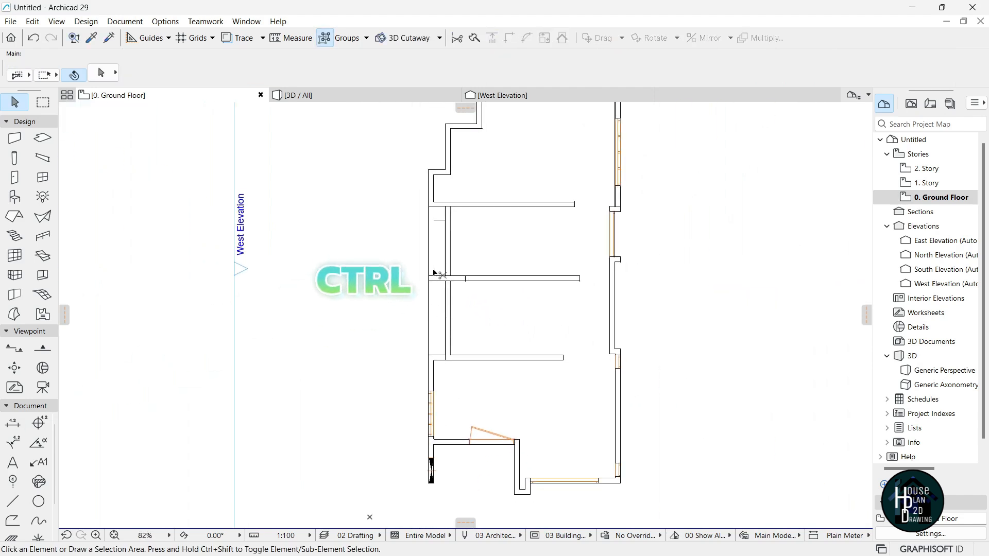
{"action": "scroll", "coordinate": [437, 246], "scroll_direction": "up", "scroll_amount": 3}
Delete the short stray drafting line.
{"action": "left_click", "coordinate": [445, 203]}
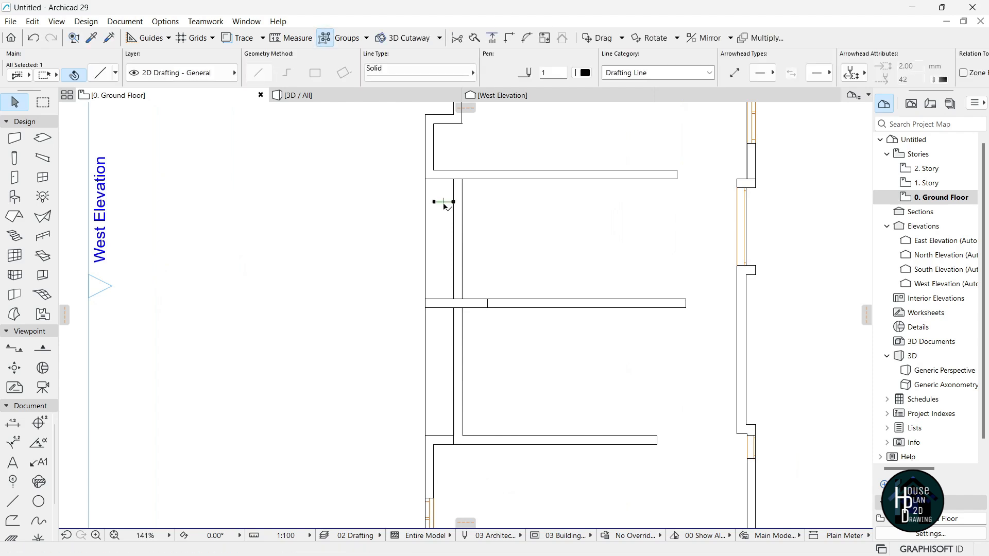
{"action": "key", "text": "Delete"}
{"action": "scroll", "coordinate": [440, 270], "scroll_direction": "down", "scroll_amount": 2}
{"action": "scroll", "coordinate": [452, 292], "scroll_direction": "up", "scroll_amount": 2}
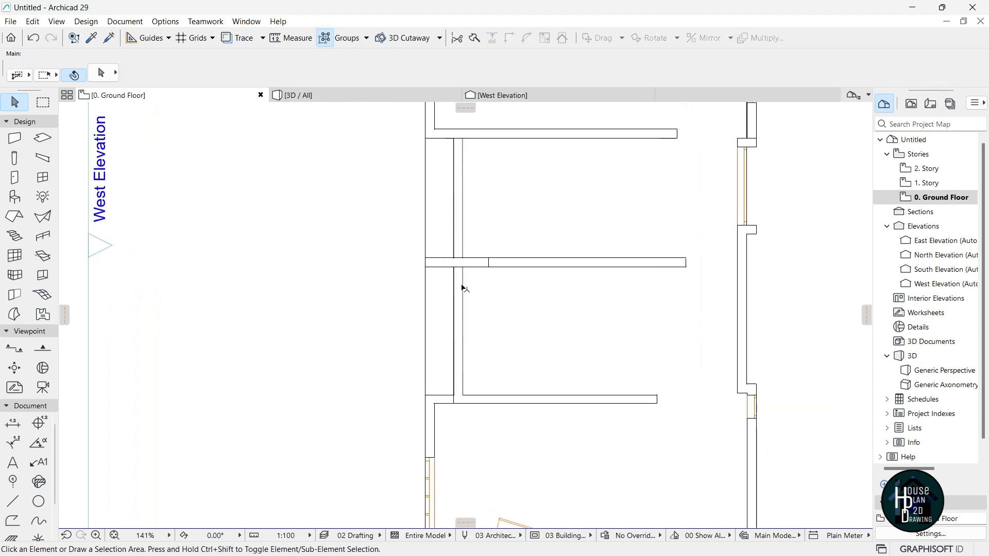
{"action": "scroll", "coordinate": [480, 269], "scroll_direction": "down", "scroll_amount": 3}
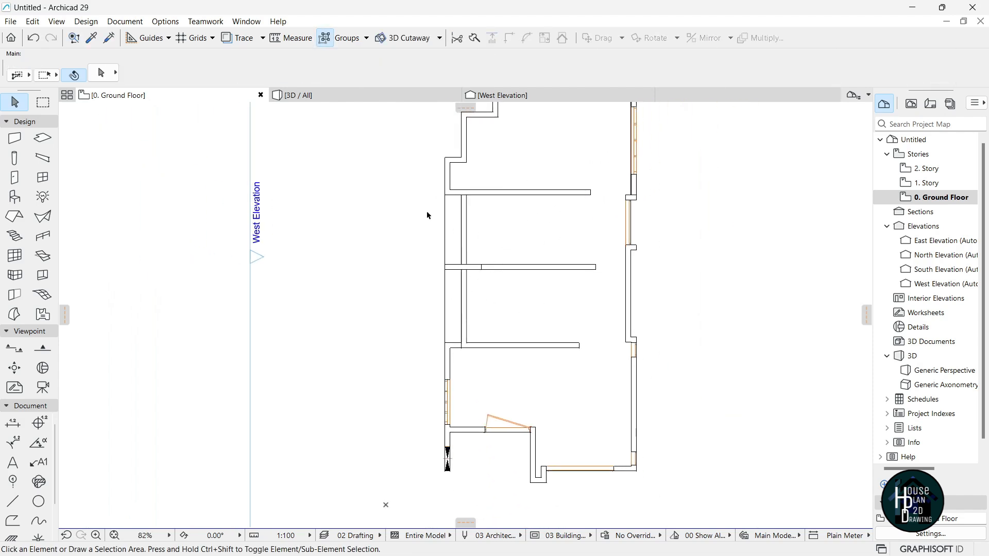
Marquee the area around the partitions' left ends, then cancel the selection.
{"action": "left_click", "coordinate": [43, 103]}
{"action": "left_click", "coordinate": [415, 178]}
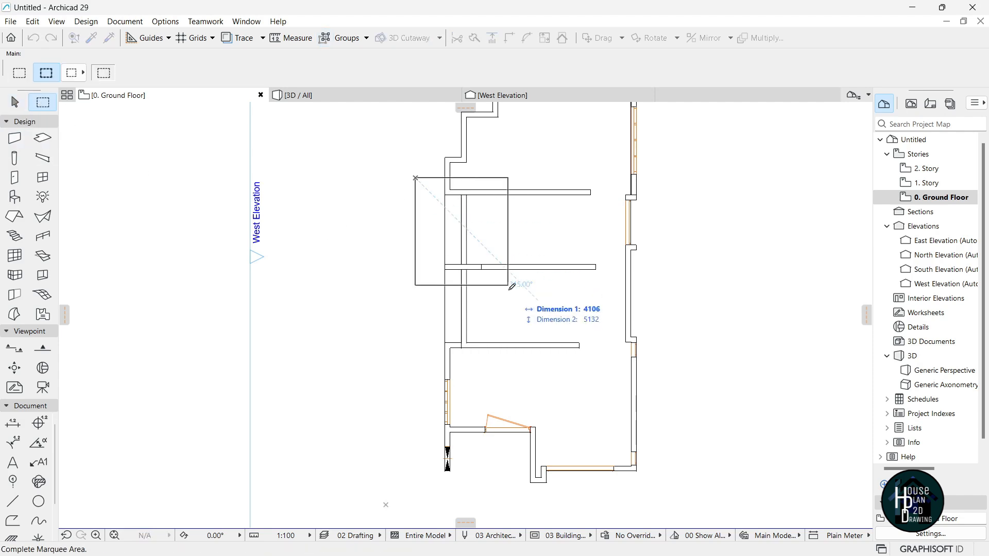
{"action": "left_click", "coordinate": [516, 360]}
{"action": "left_click", "coordinate": [13, 501]}
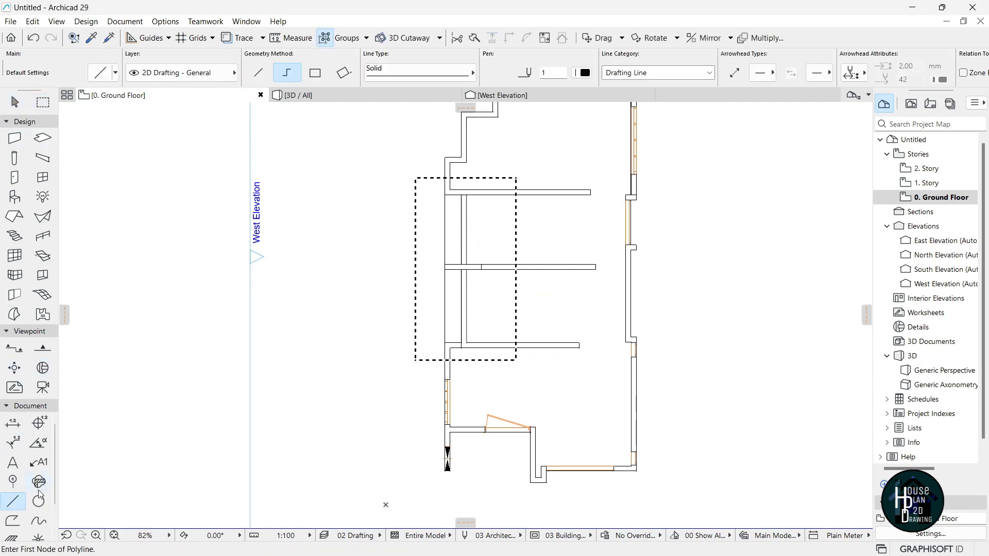
{"action": "key", "text": "ctrl+a"}
{"action": "key", "text": "Escape"}
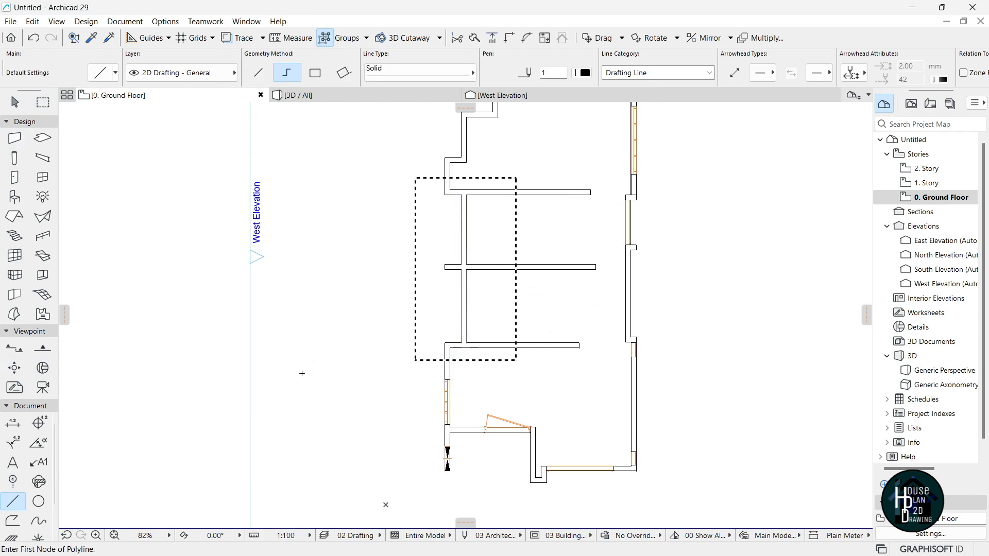
{"action": "key", "text": "Escape"}
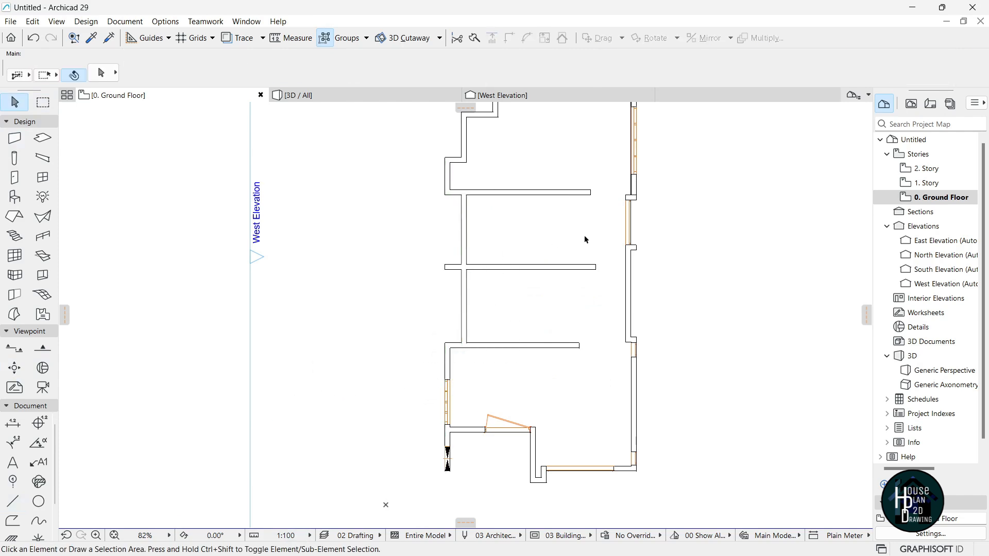
{"action": "scroll", "coordinate": [501, 248], "scroll_direction": "up", "scroll_amount": 3}
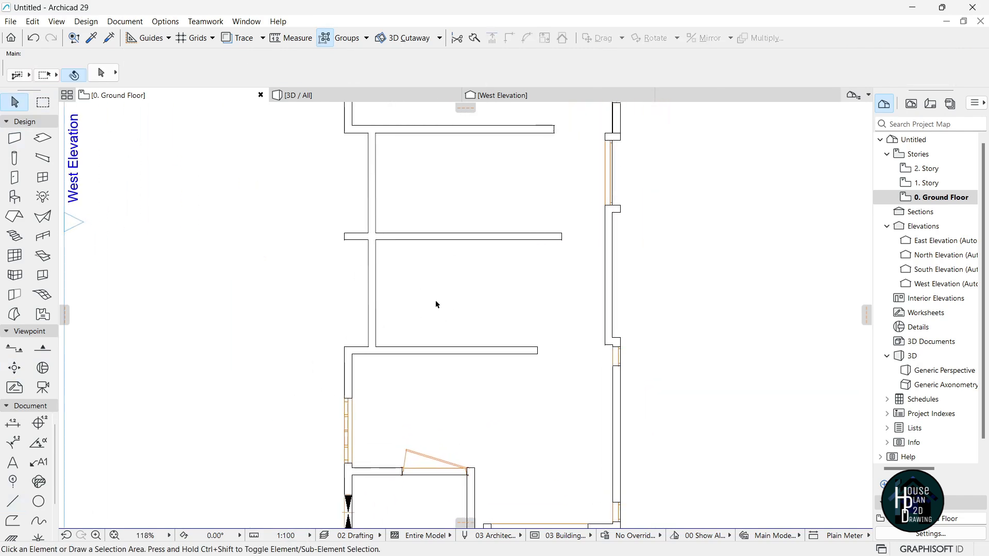
{"action": "scroll", "coordinate": [435, 311], "scroll_direction": "down", "scroll_amount": 2}
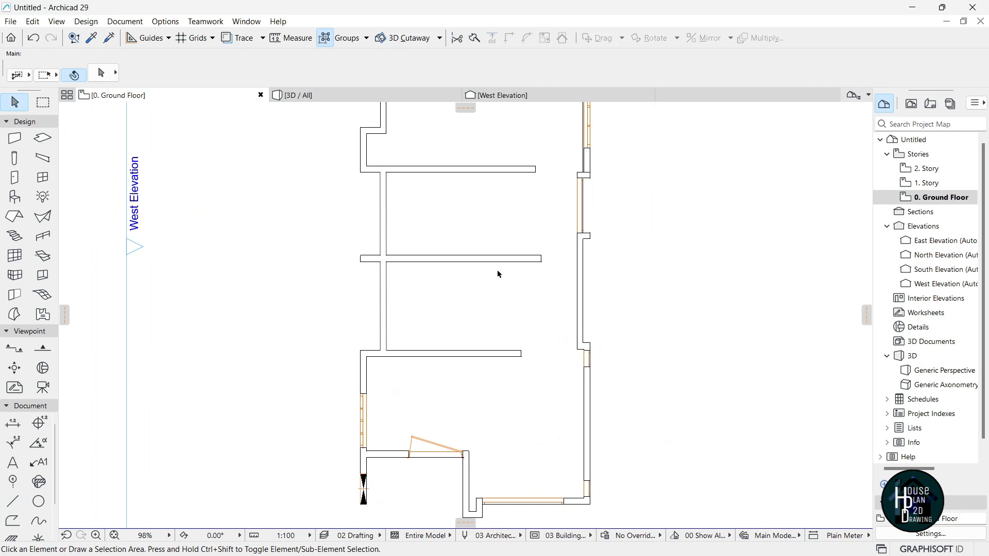
Stretch the middle, lower and top walls' right ends back to one aligned point.
{"action": "left_click", "coordinate": [532, 263]}
{"action": "left_click", "coordinate": [541, 262]}
{"action": "left_click", "coordinate": [498, 262]}
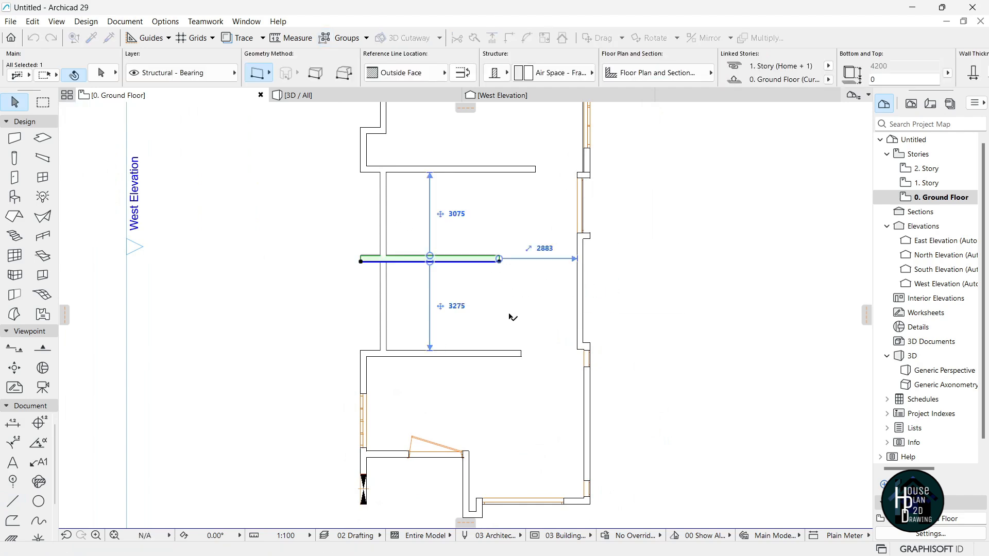
{"action": "left_click", "coordinate": [510, 310]}
{"action": "left_click", "coordinate": [514, 354]}
{"action": "left_click", "coordinate": [521, 356]}
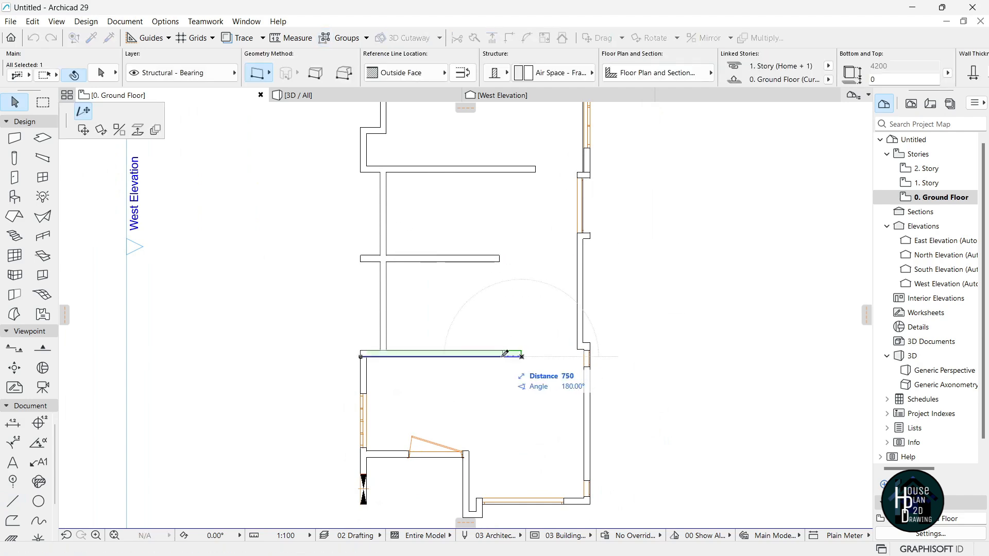
{"action": "left_click", "coordinate": [501, 257]}
{"action": "left_click", "coordinate": [533, 170]}
{"action": "left_click", "coordinate": [536, 171]}
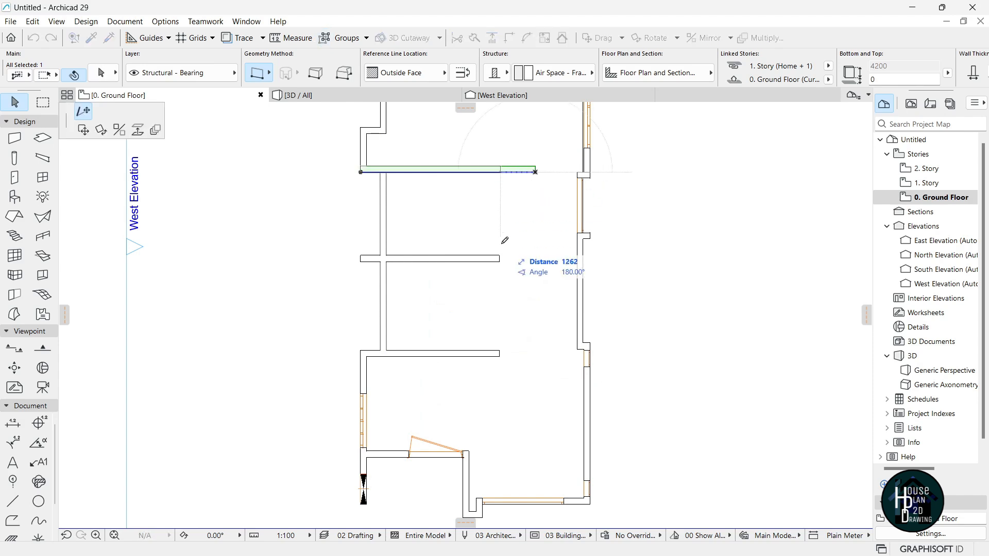
{"action": "left_click", "coordinate": [499, 256]}
{"action": "left_click", "coordinate": [494, 293]}
{"action": "scroll", "coordinate": [453, 230], "scroll_direction": "down", "scroll_amount": 1}
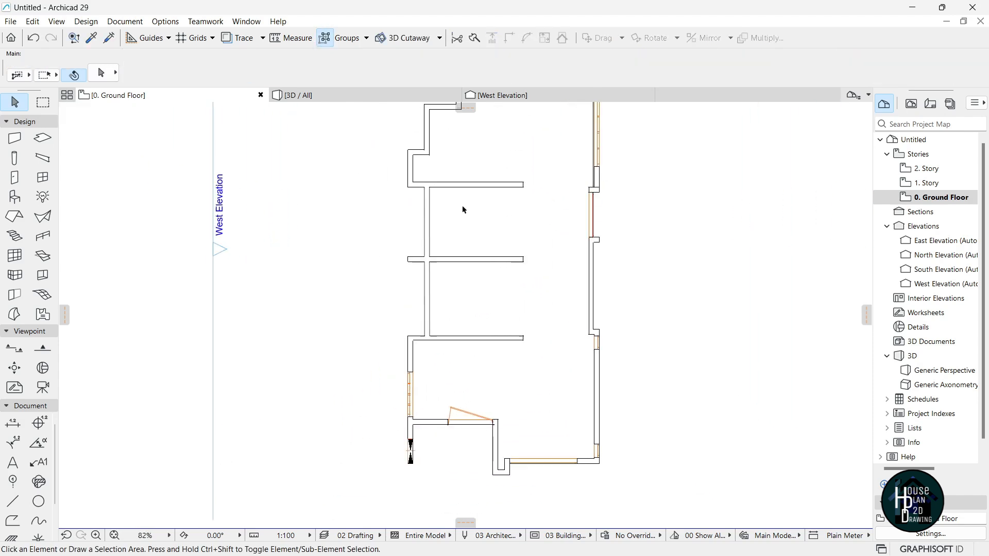
{"action": "scroll", "coordinate": [450, 221], "scroll_direction": "up", "scroll_amount": 3}
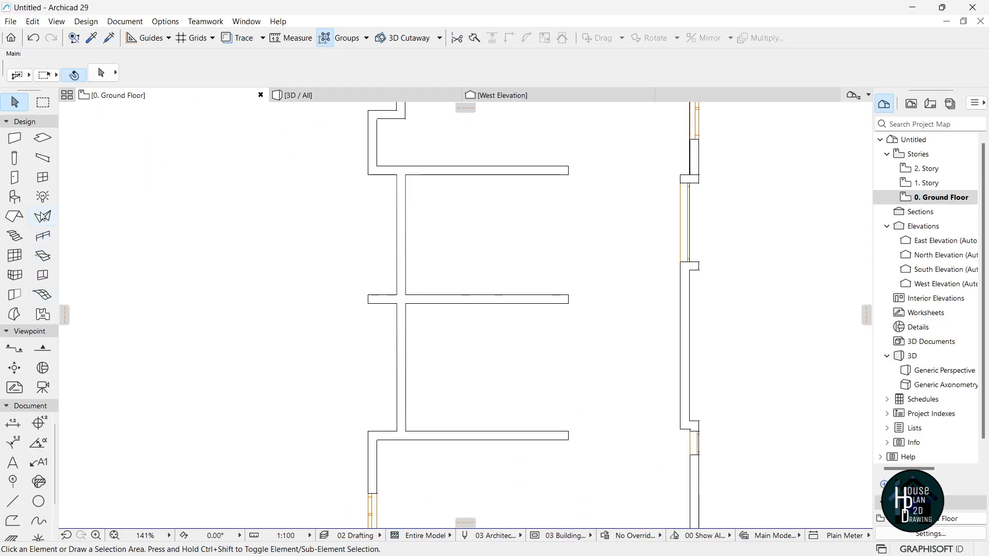
Choose Sliding Door with Sidelight on Side 1 and Transom as the default door.
{"action": "left_click", "coordinate": [15, 178]}
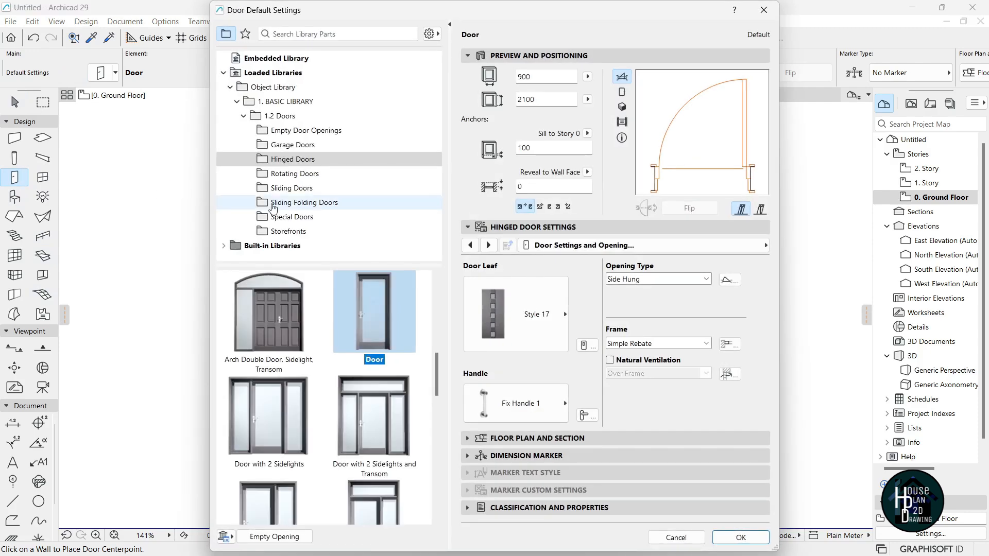
{"action": "left_click", "coordinate": [316, 189]}
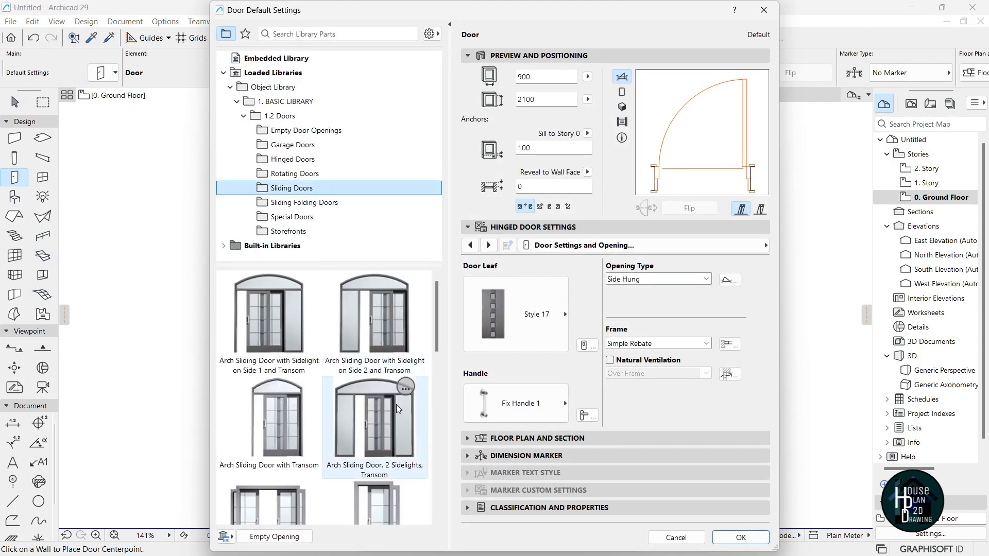
{"action": "scroll", "coordinate": [385, 411], "scroll_direction": "down", "scroll_amount": 5}
{"action": "scroll", "coordinate": [386, 414], "scroll_direction": "down", "scroll_amount": 2}
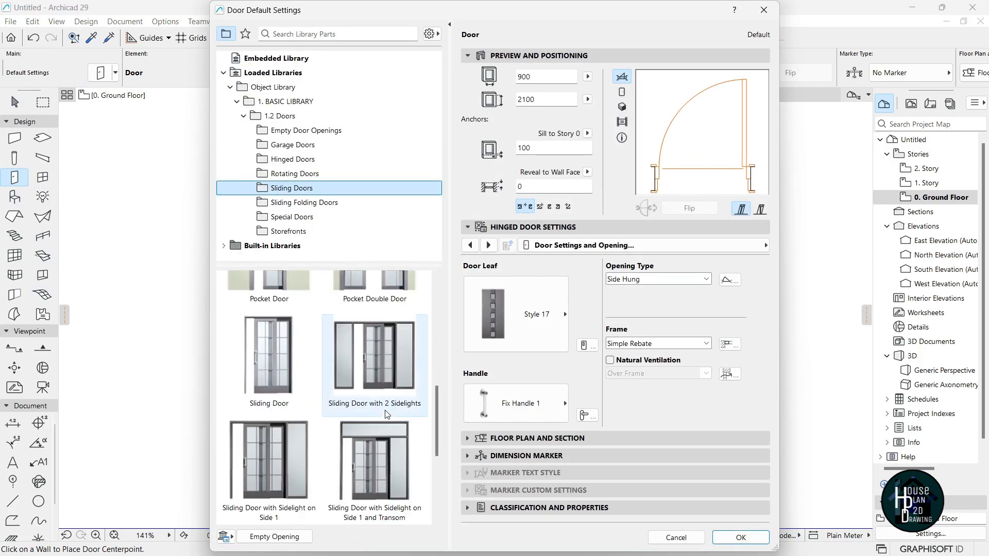
{"action": "scroll", "coordinate": [387, 414], "scroll_direction": "down", "scroll_amount": 2}
{"action": "scroll", "coordinate": [384, 410], "scroll_direction": "down", "scroll_amount": 2}
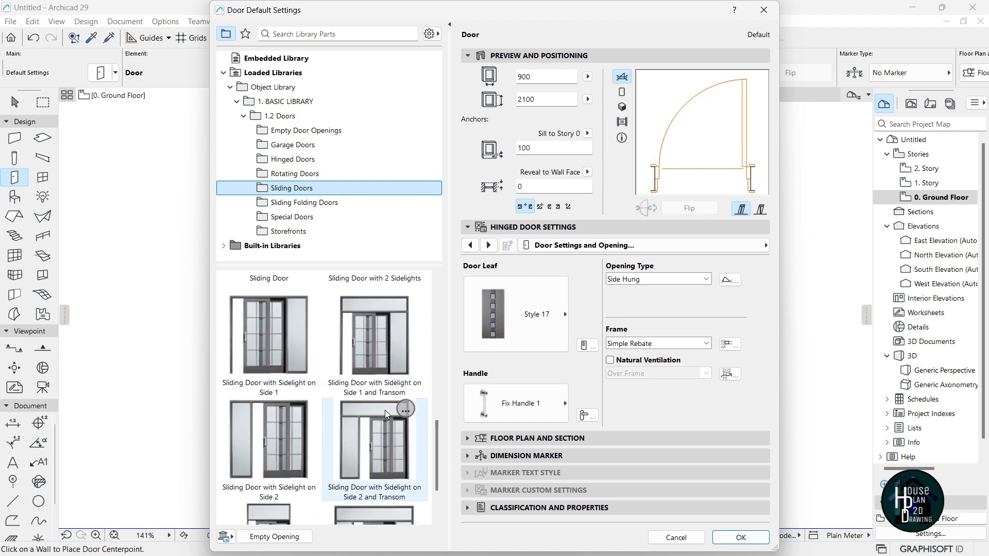
{"action": "left_click", "coordinate": [366, 352]}
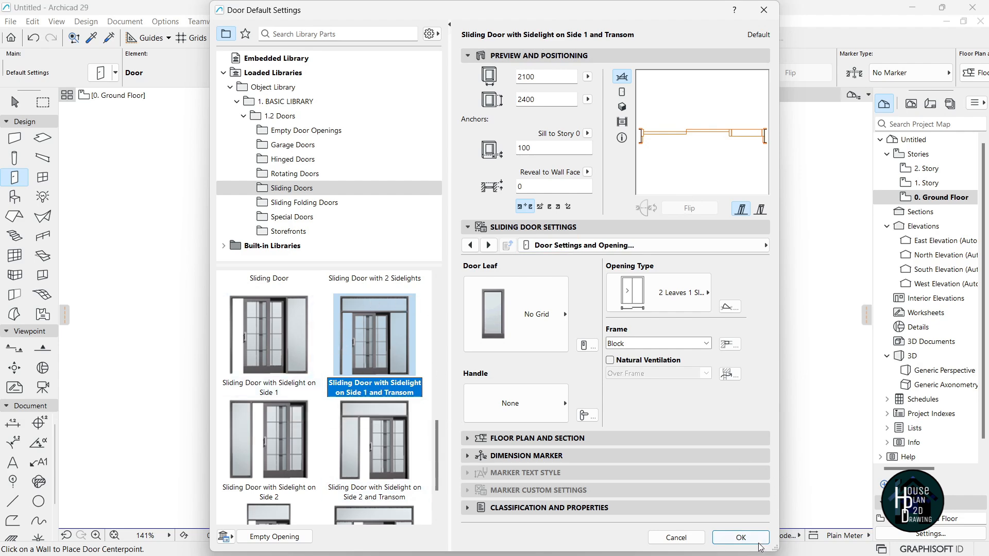
{"action": "left_click", "coordinate": [740, 537]}
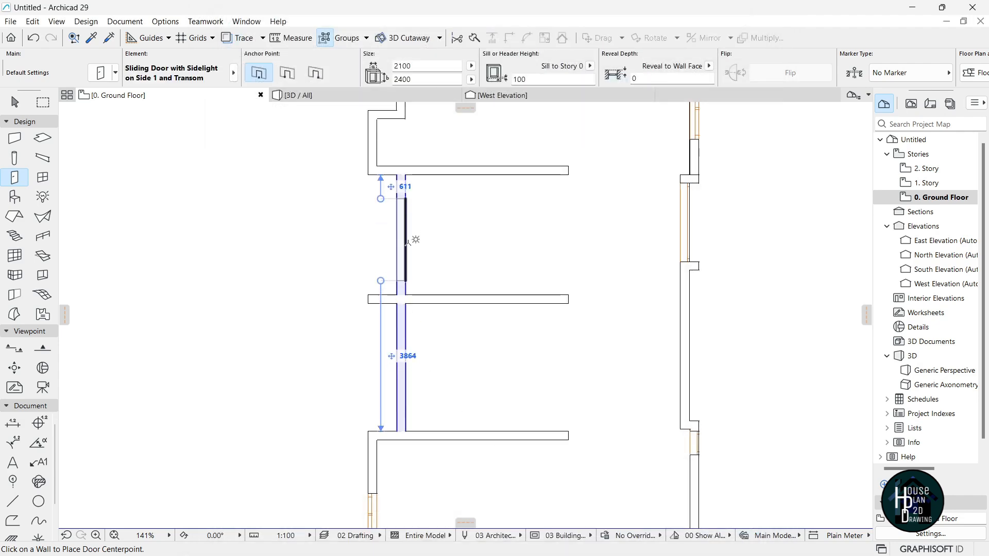
Place the sliding door in the wall between the two partitions and set its opening side.
{"action": "scroll", "coordinate": [406, 190], "scroll_direction": "up", "scroll_amount": 2}
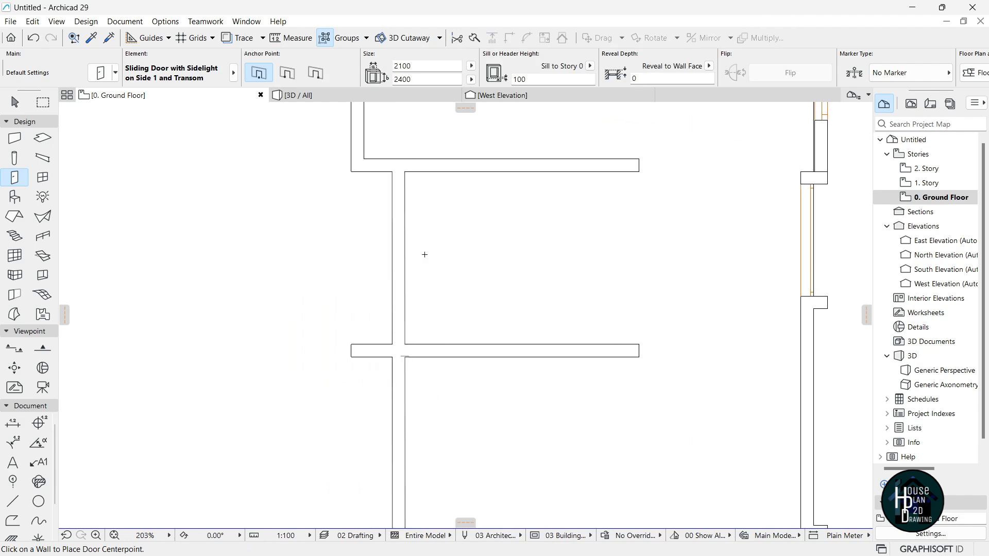
{"action": "scroll", "coordinate": [422, 259], "scroll_direction": "down", "scroll_amount": 3}
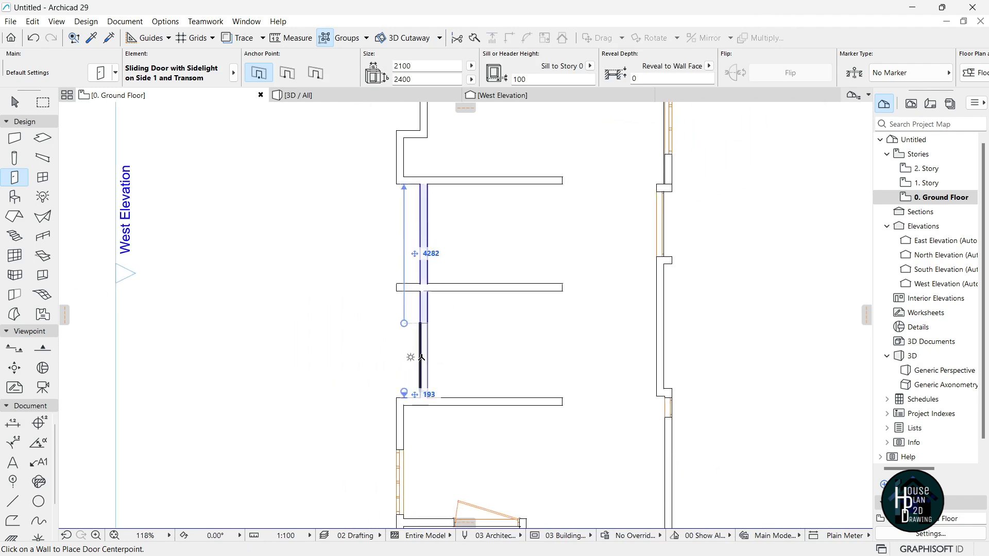
{"action": "scroll", "coordinate": [431, 347], "scroll_direction": "up", "scroll_amount": 3}
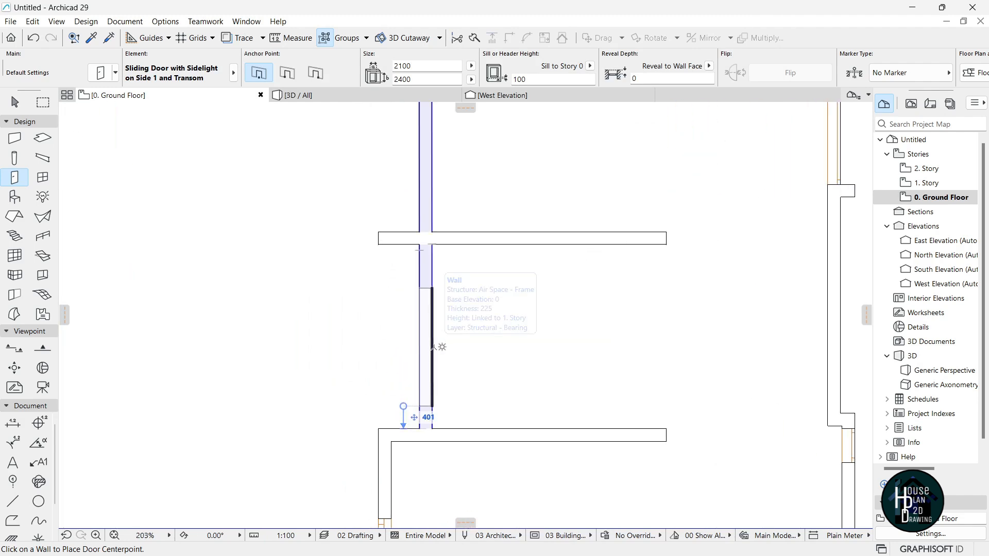
{"action": "left_click", "coordinate": [414, 345]}
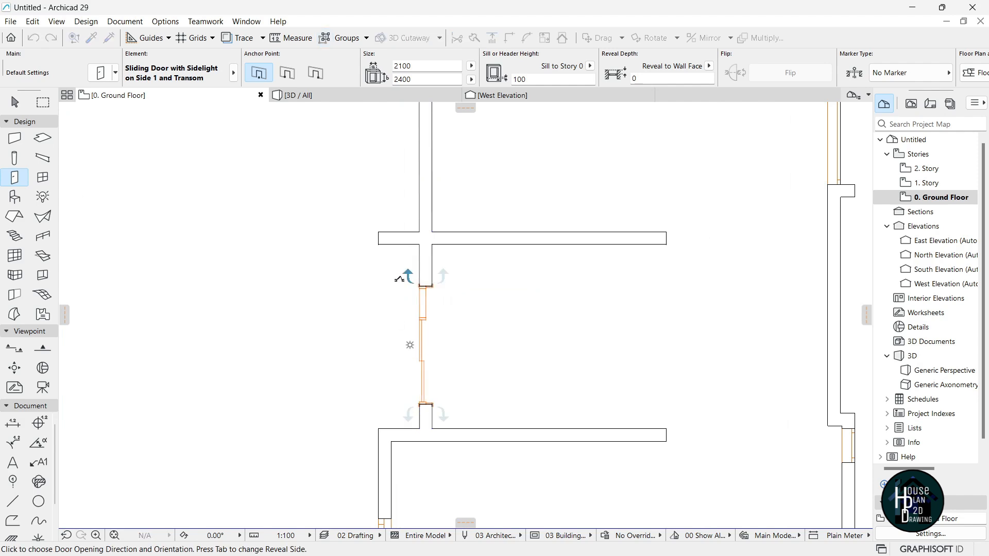
{"action": "left_click", "coordinate": [399, 390]}
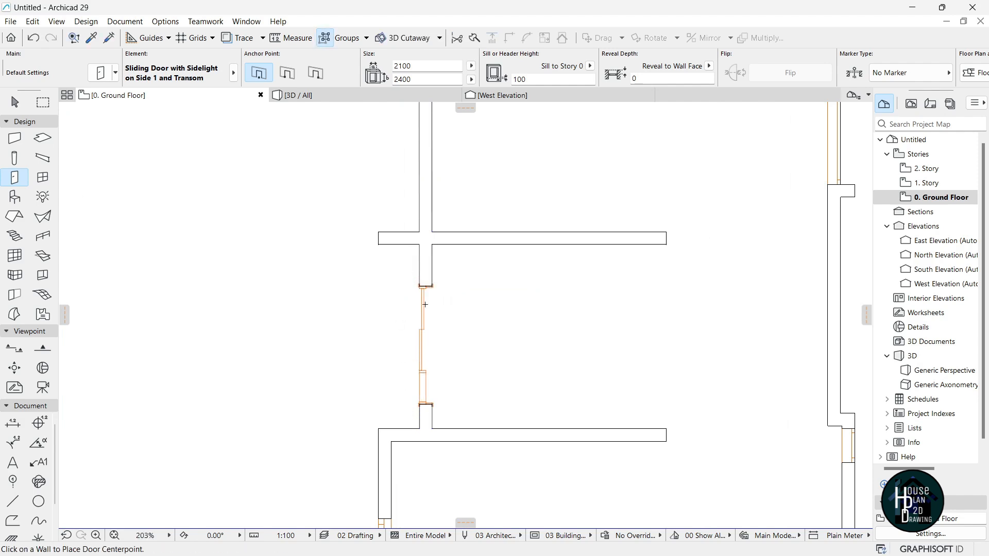
{"action": "key", "text": "Escape"}
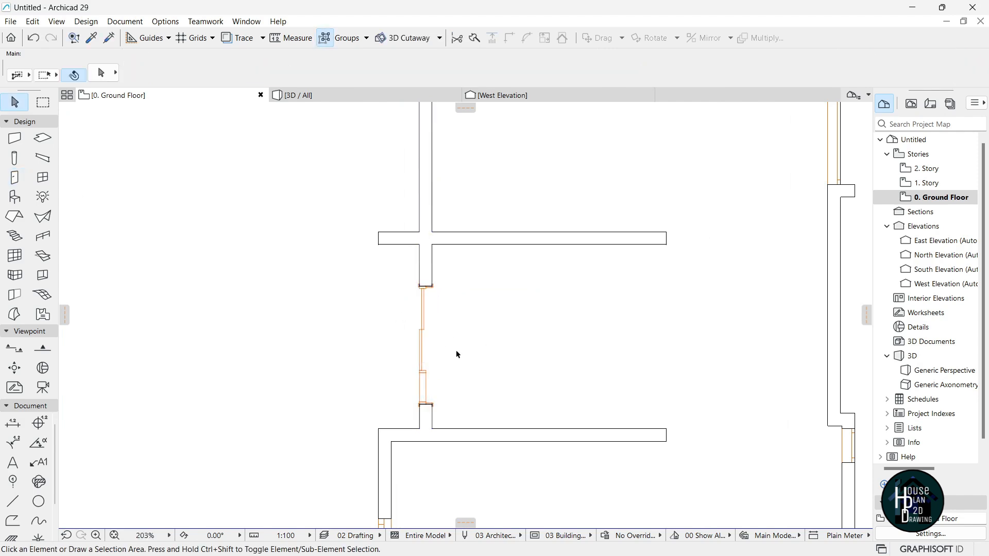
Give the sliding door width 3500 and change its height in the Info Box.
{"action": "left_click", "coordinate": [424, 281]}
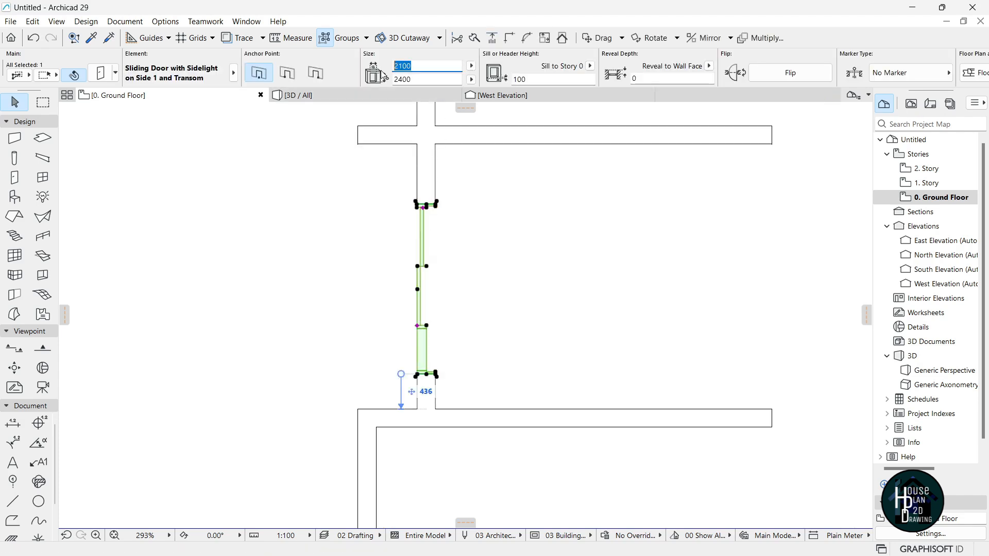
{"action": "type", "text": "3500"}
{"action": "key", "text": "Tab"}
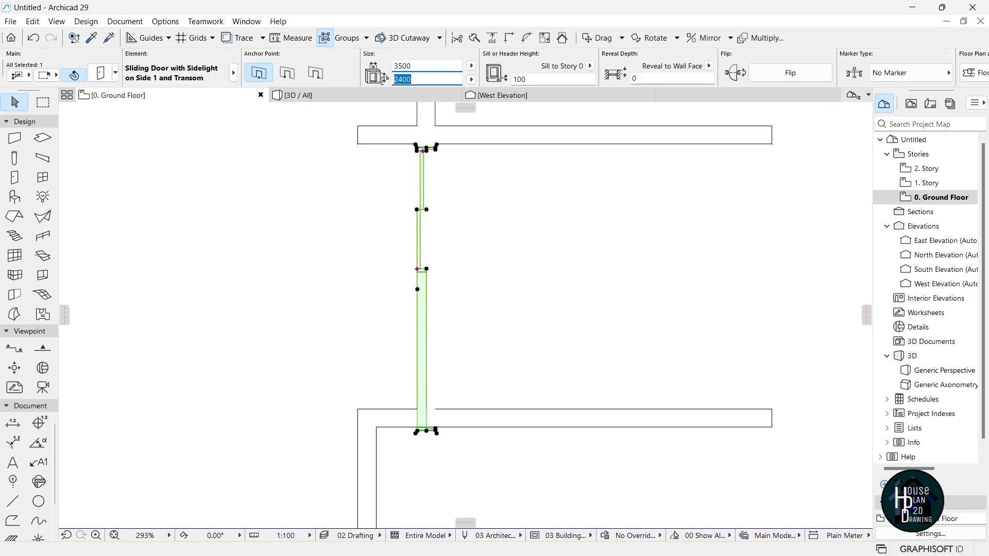
{"action": "type", "text": "4"}
Stretch the door's bottom and top ends to the faces of the two partition walls.
{"action": "middle_click_drag", "start_coordinate": [411, 252], "coordinate": [397, 258]}
{"action": "scroll", "coordinate": [418, 450], "scroll_direction": "up", "scroll_amount": 5}
{"action": "left_click", "coordinate": [410, 454]}
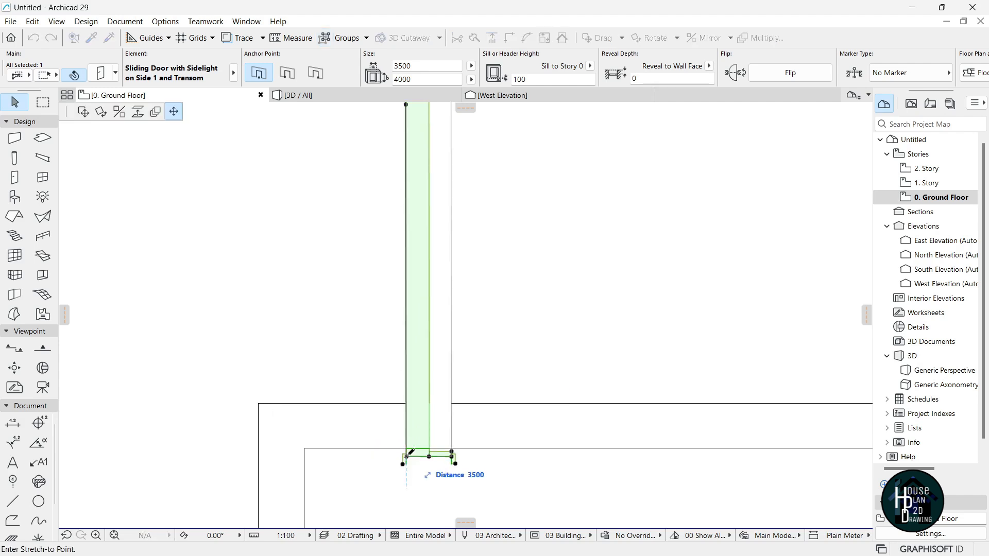
{"action": "left_click", "coordinate": [411, 400]}
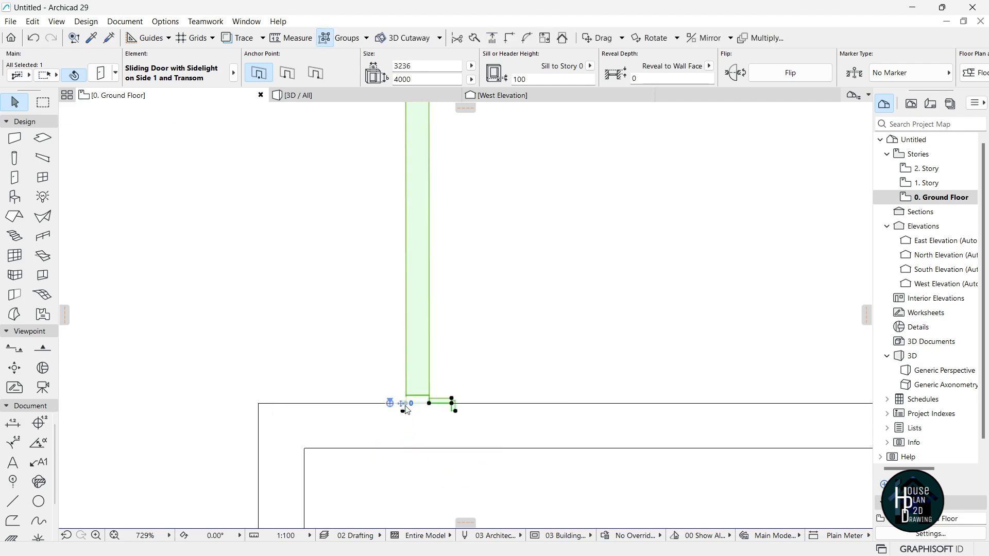
{"action": "scroll", "coordinate": [440, 472], "scroll_direction": "down", "scroll_amount": 6}
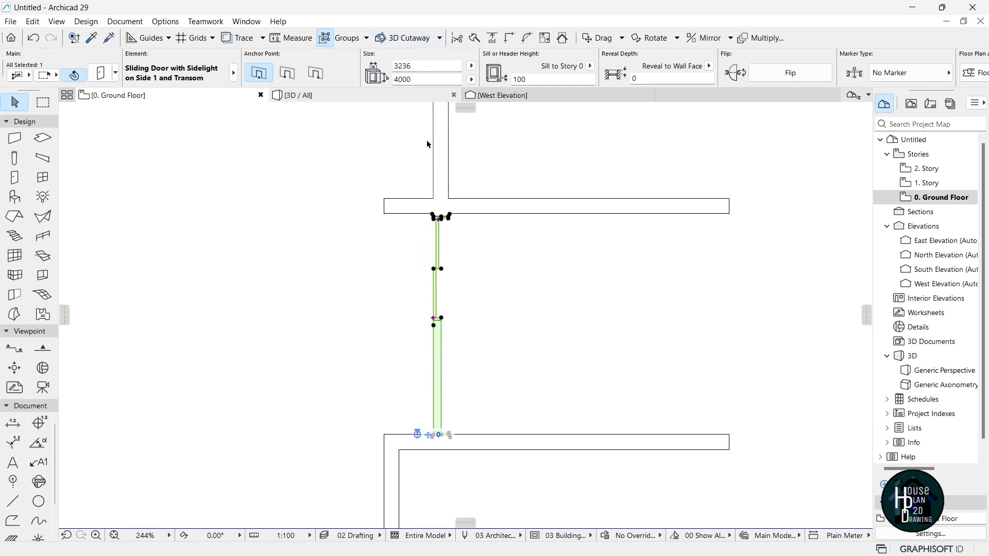
{"action": "key", "text": "Escape"}
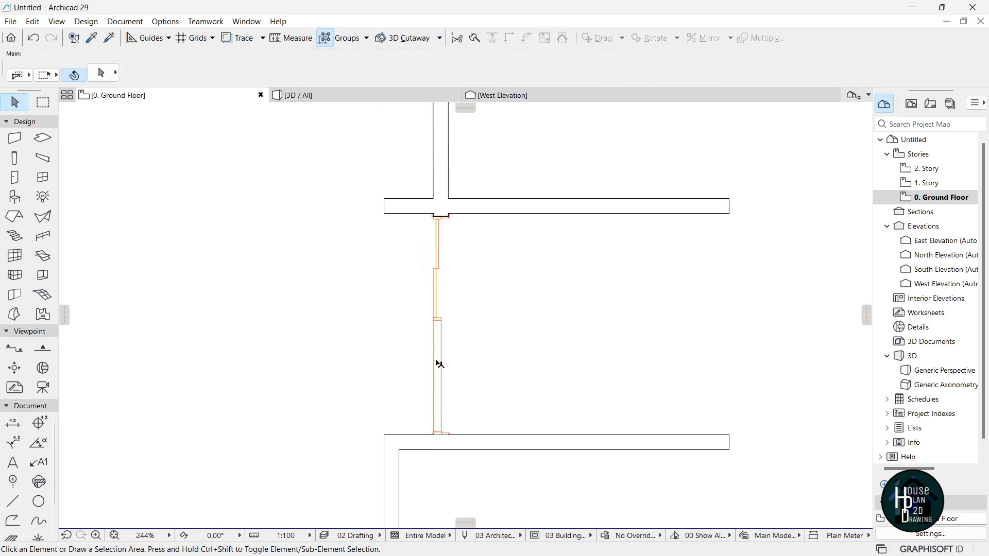
{"action": "left_click", "coordinate": [442, 209]}
{"action": "scroll", "coordinate": [445, 217], "scroll_direction": "up", "scroll_amount": 3}
{"action": "left_click", "coordinate": [433, 328]}
{"action": "scroll", "coordinate": [423, 229], "scroll_direction": "up", "scroll_amount": 6}
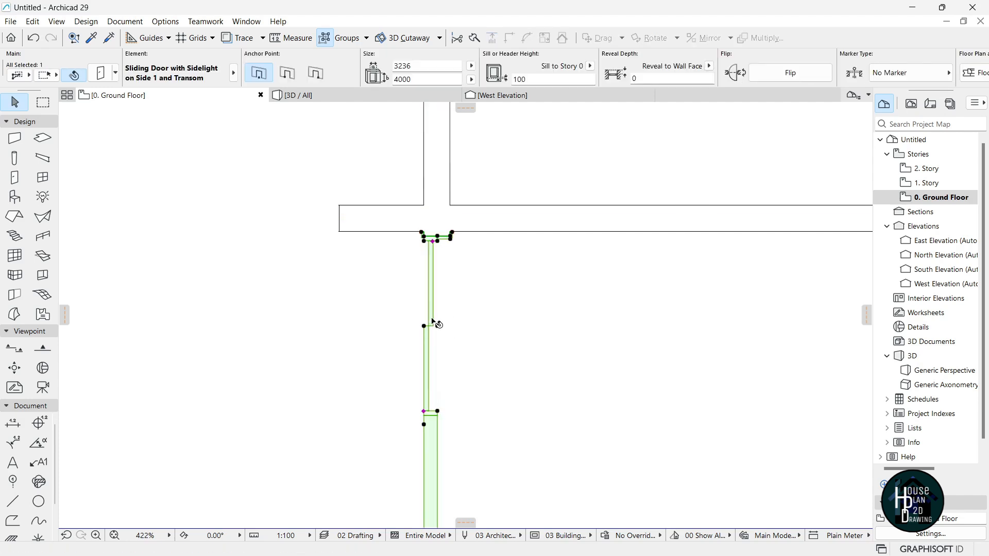
{"action": "left_click", "coordinate": [422, 217]}
{"action": "key", "text": "Escape"}
{"action": "scroll", "coordinate": [434, 229], "scroll_direction": "down", "scroll_amount": 8}
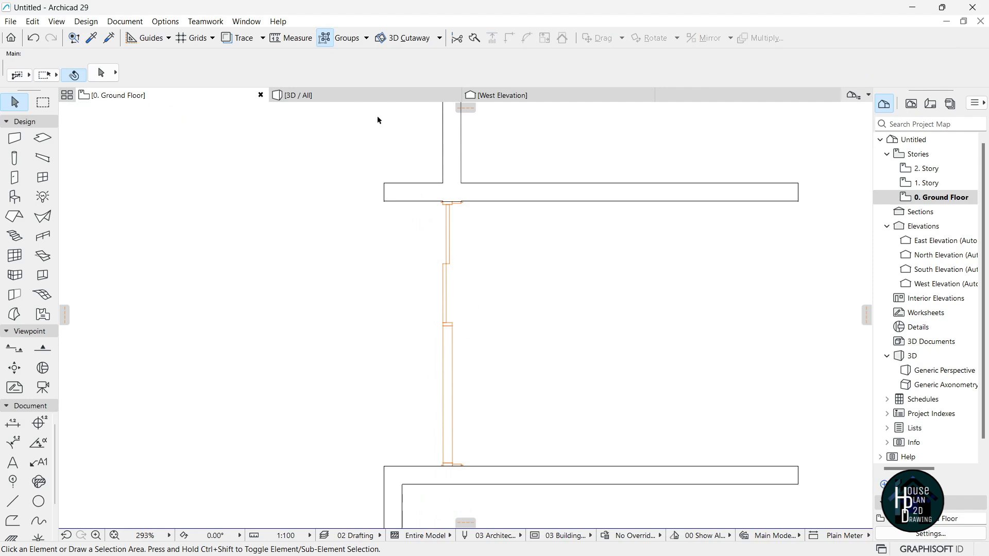
In the 3D view, set the sliding door's transom height to 1000.
{"action": "left_click", "coordinate": [363, 96]}
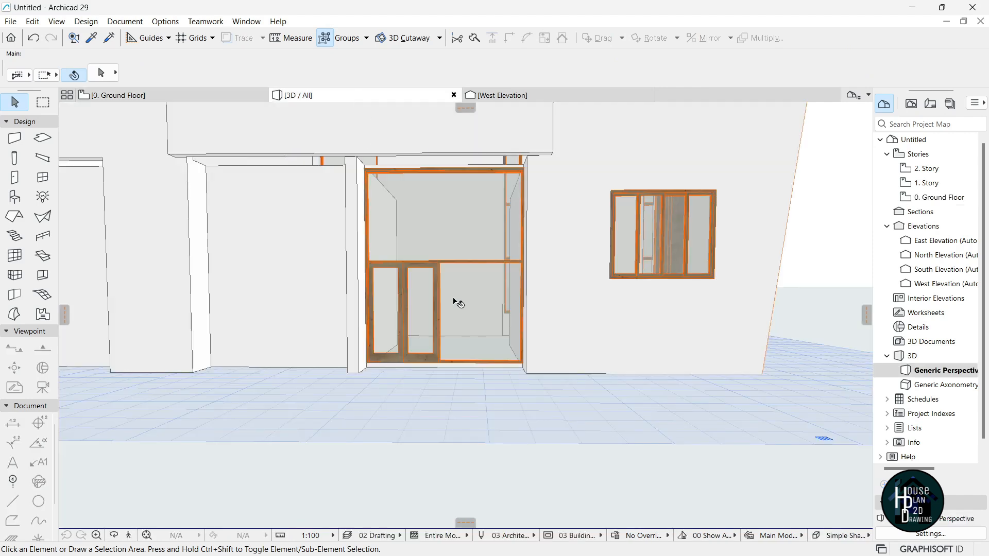
{"action": "left_click", "coordinate": [129, 536]}
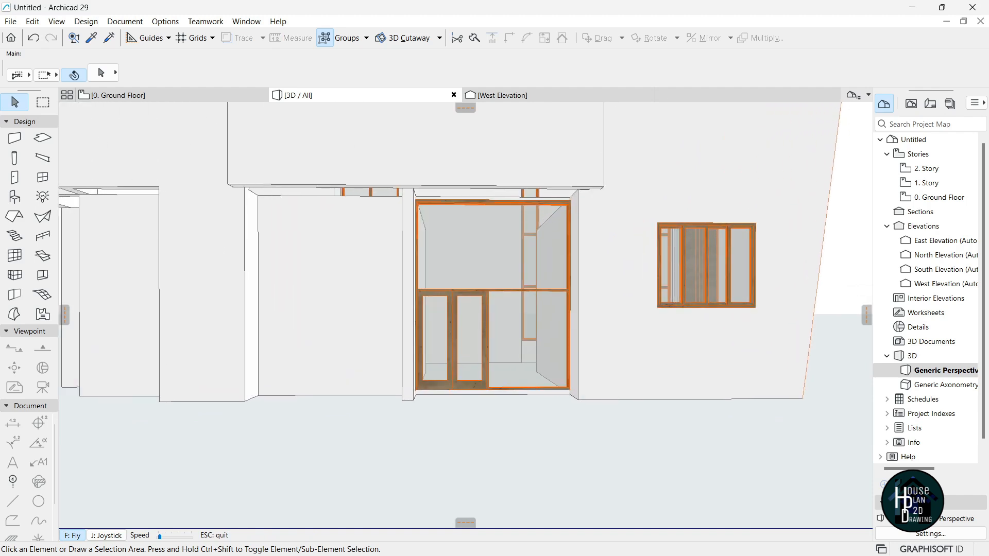
{"action": "key", "text": "Escape"}
{"action": "left_click", "coordinate": [418, 294]}
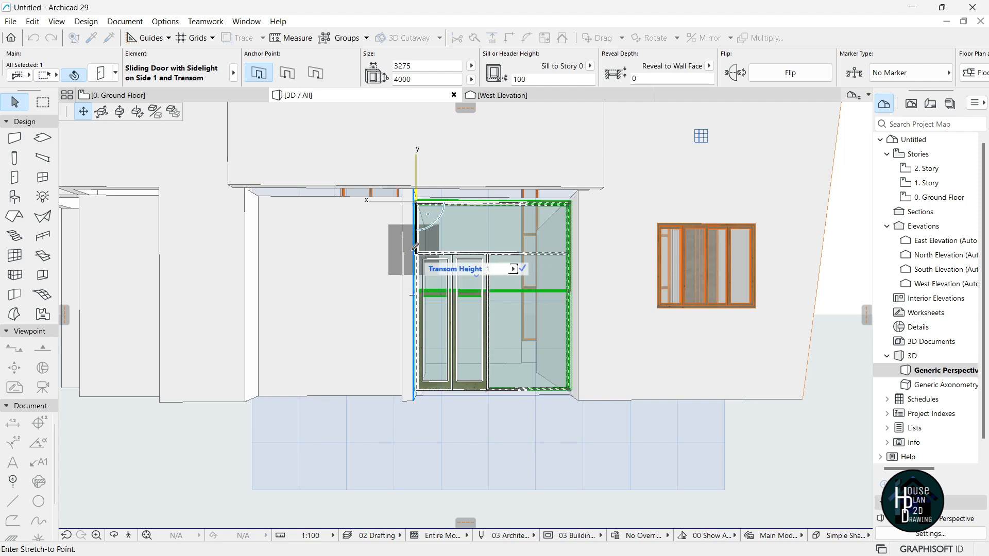
{"action": "key", "text": "Return"}
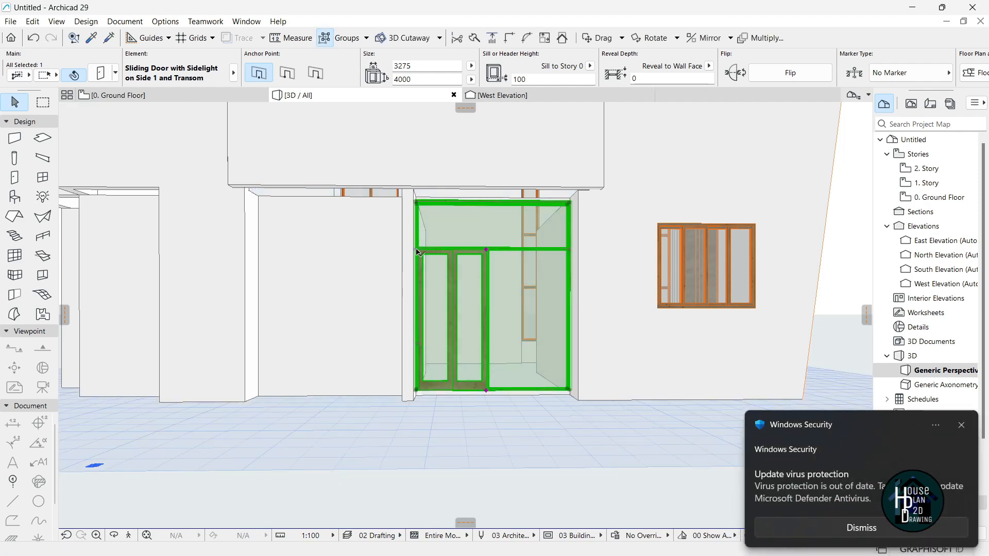
{"action": "key", "text": "Escape"}
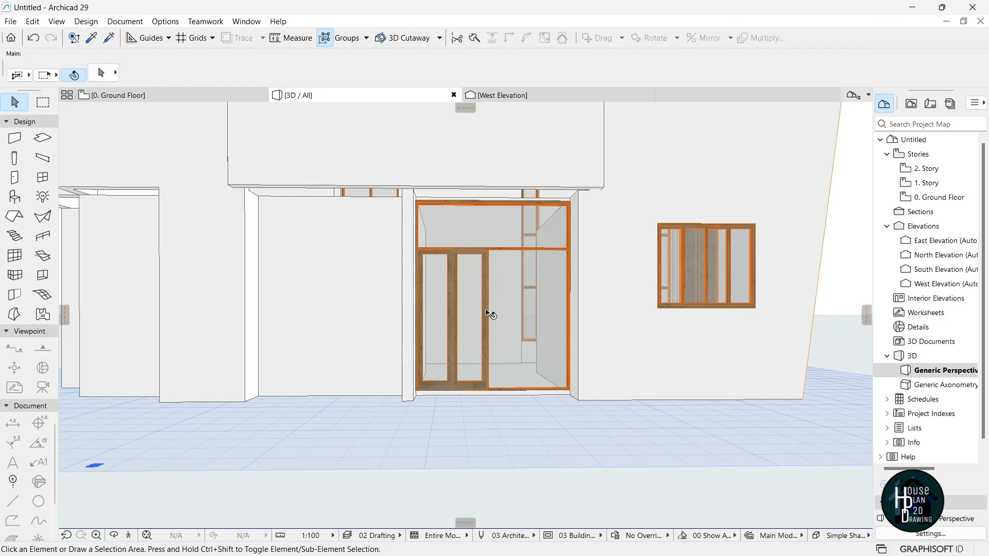
Walk the camera toward the door to check it, then return to the Ground Floor plan.
{"action": "left_click", "coordinate": [132, 537]}
{"action": "key", "text": "Up"}
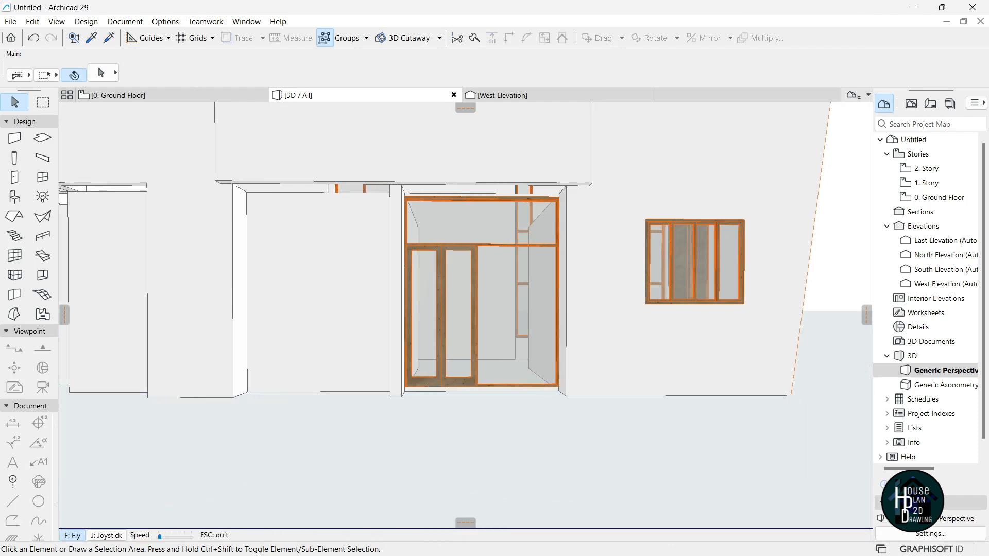
{"action": "key", "text": "Up"}
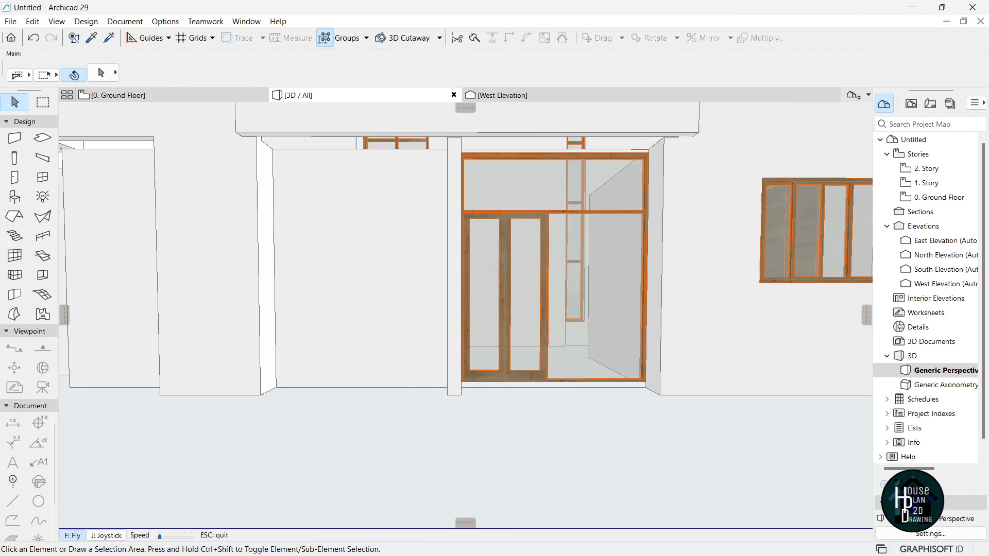
{"action": "key", "text": "Escape"}
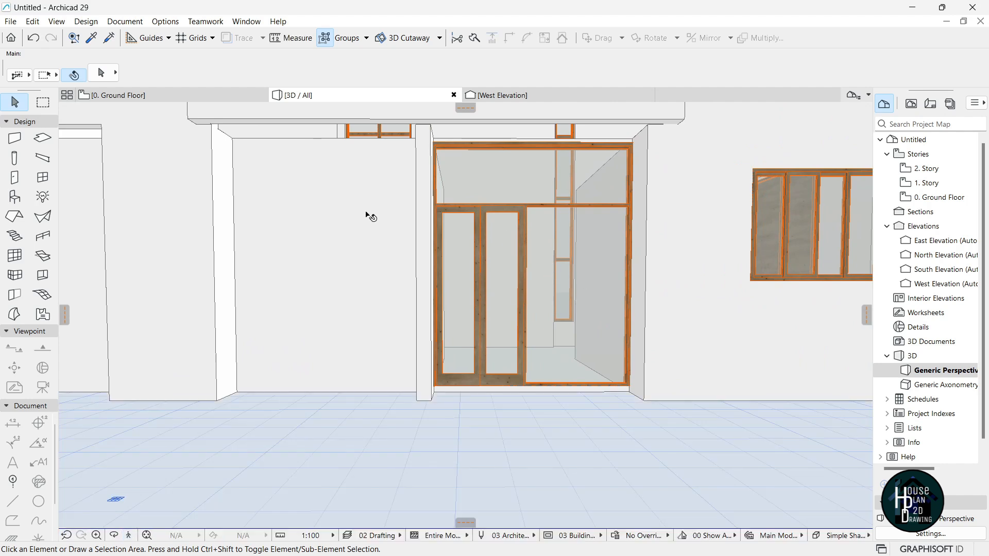
{"action": "left_click", "coordinate": [136, 95]}
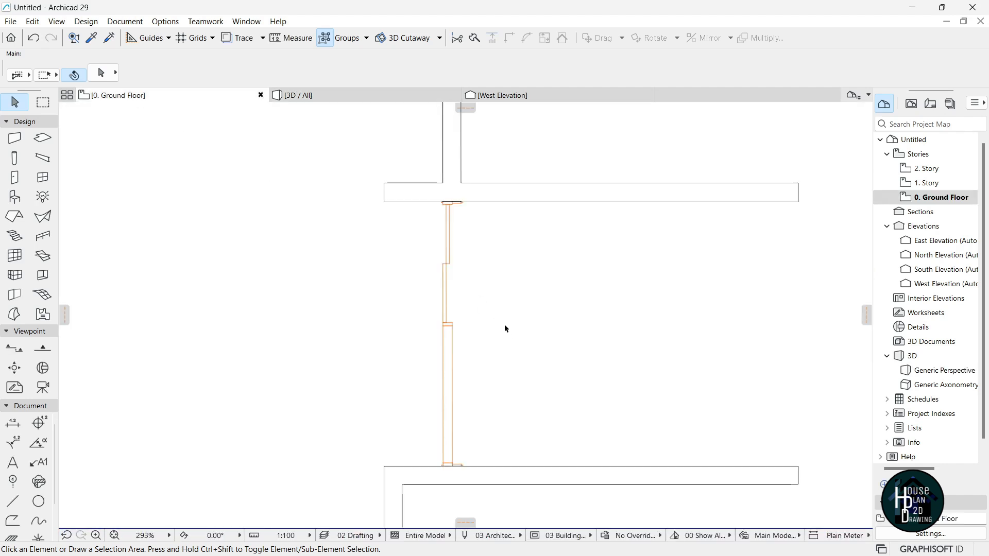
Pick up the existing door's settings, change its width, and place it in the vertical wall.
{"action": "scroll", "coordinate": [505, 329], "scroll_direction": "down", "scroll_amount": 5}
{"action": "scroll", "coordinate": [499, 398], "scroll_direction": "up", "scroll_amount": 3}
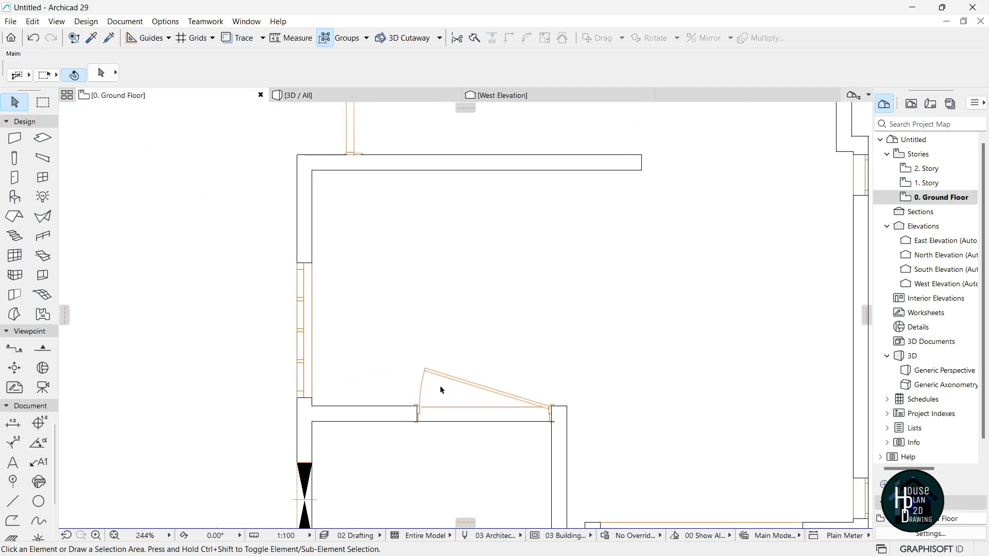
{"action": "left_click", "coordinate": [441, 384], "text": "alt"}
{"action": "scroll", "coordinate": [468, 420], "scroll_direction": "down", "scroll_amount": 2}
{"action": "scroll", "coordinate": [468, 419], "scroll_direction": "down", "scroll_amount": 3}
{"action": "scroll", "coordinate": [459, 245], "scroll_direction": "up", "scroll_amount": 7}
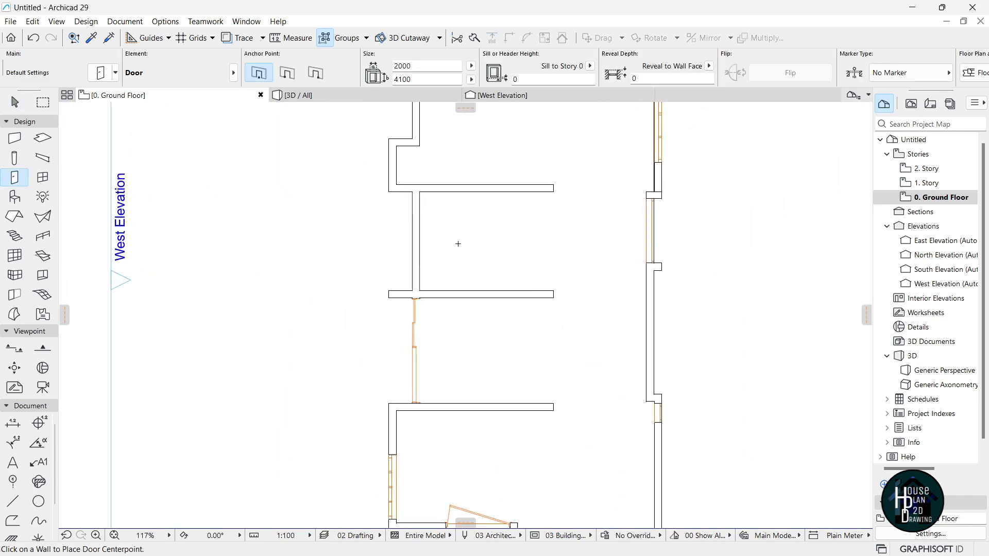
{"action": "left_click", "coordinate": [391, 67]}
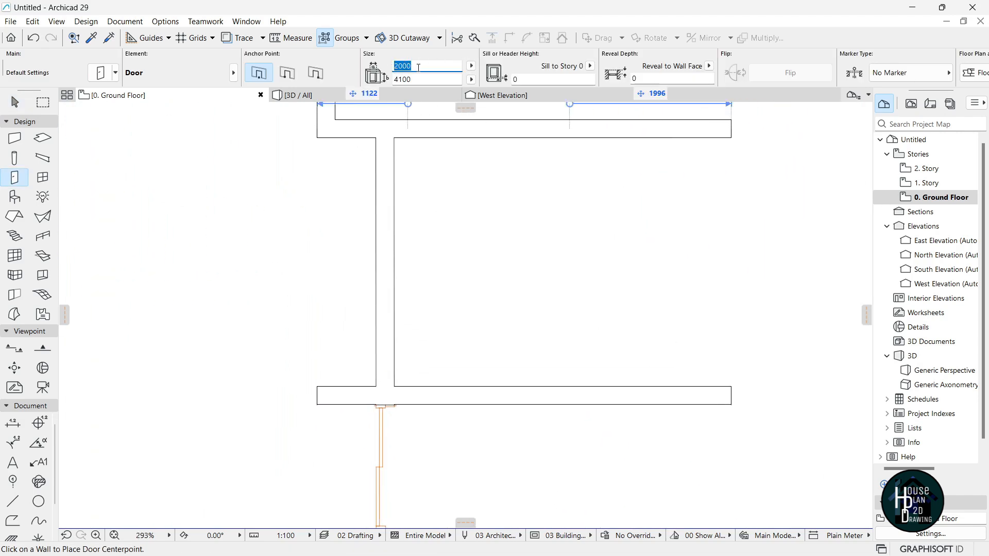
{"action": "type", "text": "1"}
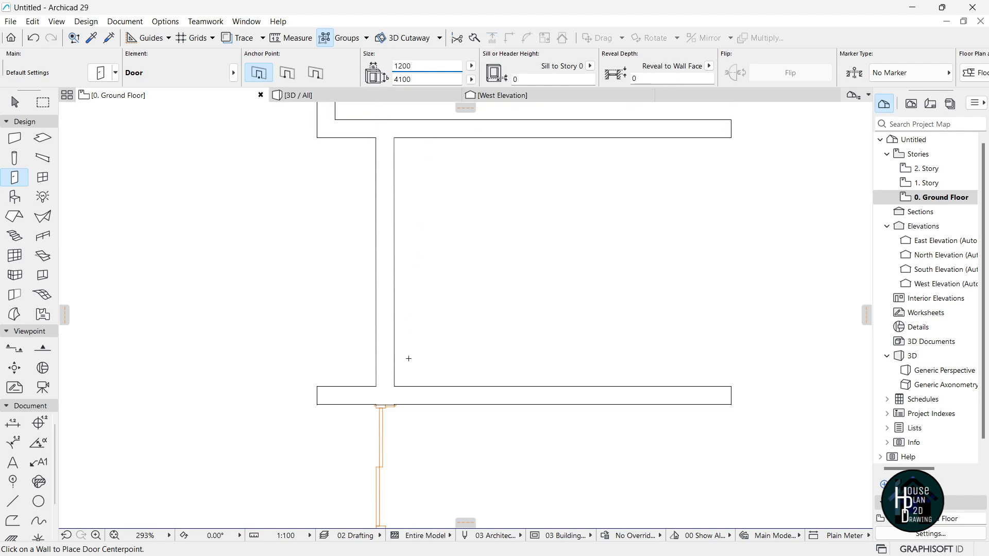
{"action": "left_click", "coordinate": [396, 335]}
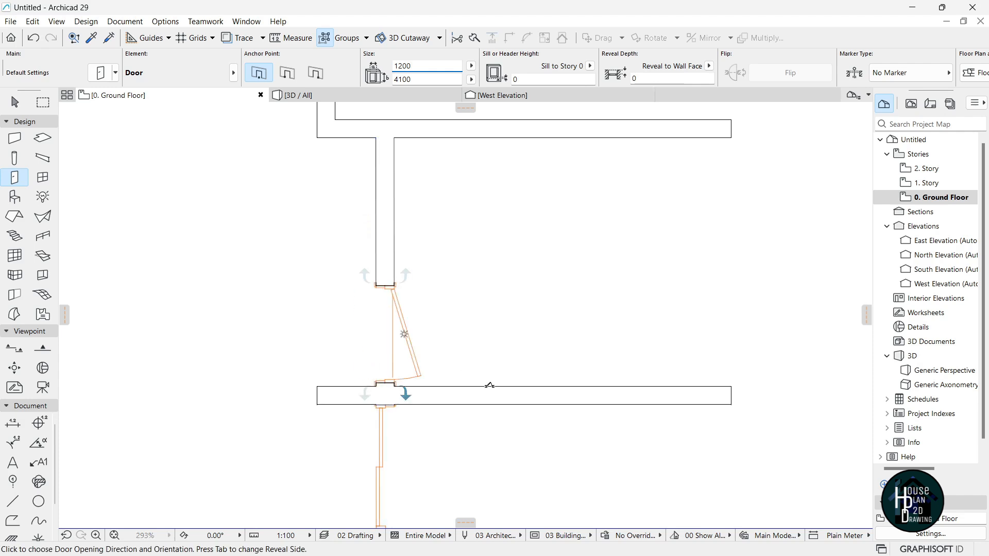
{"action": "left_click", "coordinate": [523, 426]}
{"action": "key", "text": "Escape"}
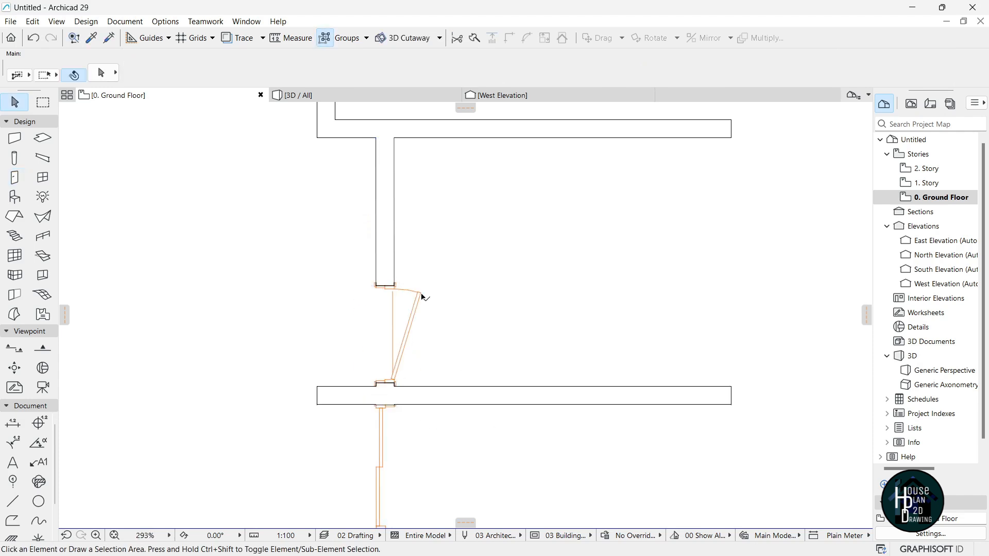
Move the new door so its corner sits flush against the wall line.
{"action": "left_click", "coordinate": [423, 293]}
{"action": "scroll", "coordinate": [386, 383], "scroll_direction": "up", "scroll_amount": 6}
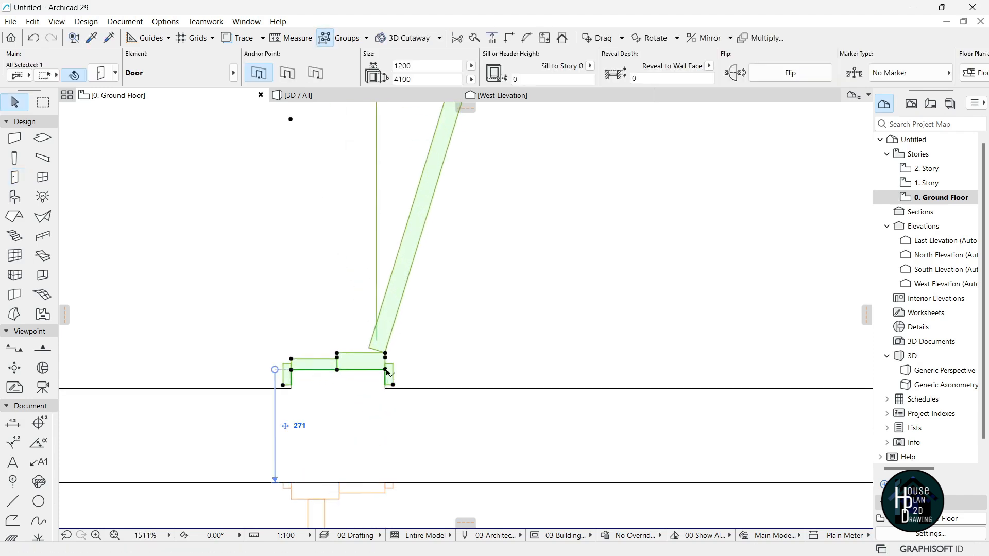
{"action": "key", "text": "ctrl+d"}
{"action": "left_click", "coordinate": [385, 369]}
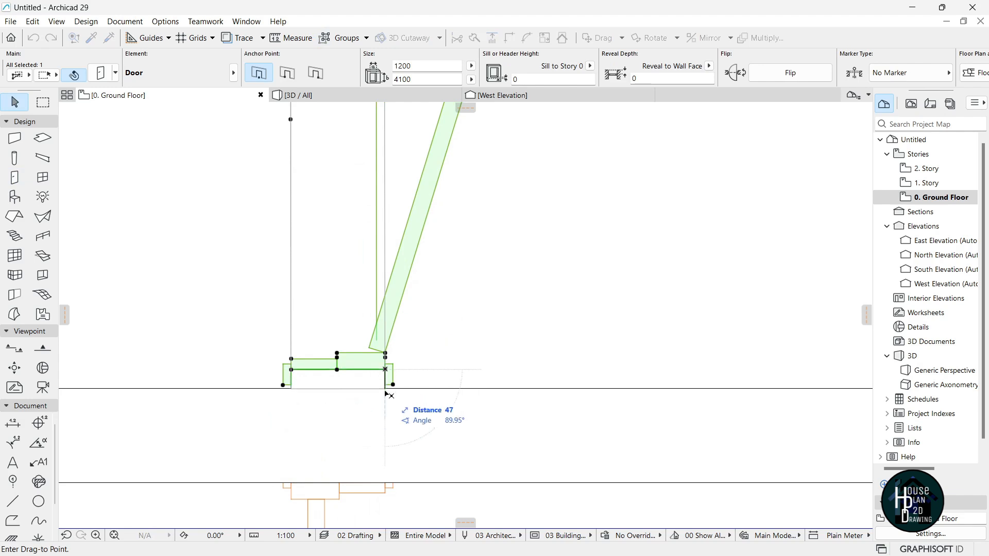
{"action": "left_click", "coordinate": [385, 389]}
{"action": "key", "text": "Escape"}
{"action": "scroll", "coordinate": [439, 378], "scroll_direction": "down", "scroll_amount": 8}
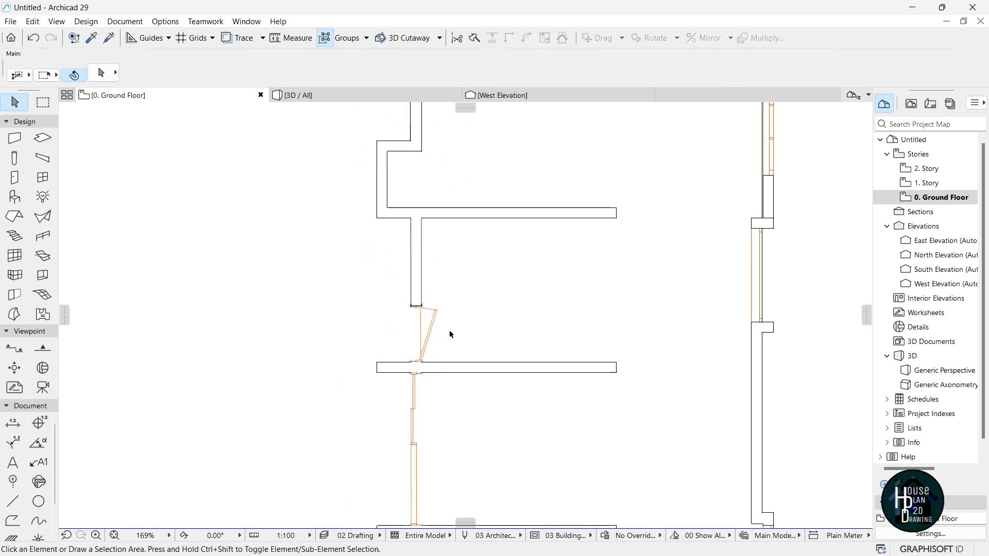
{"action": "scroll", "coordinate": [431, 268], "scroll_direction": "up", "scroll_amount": 2}
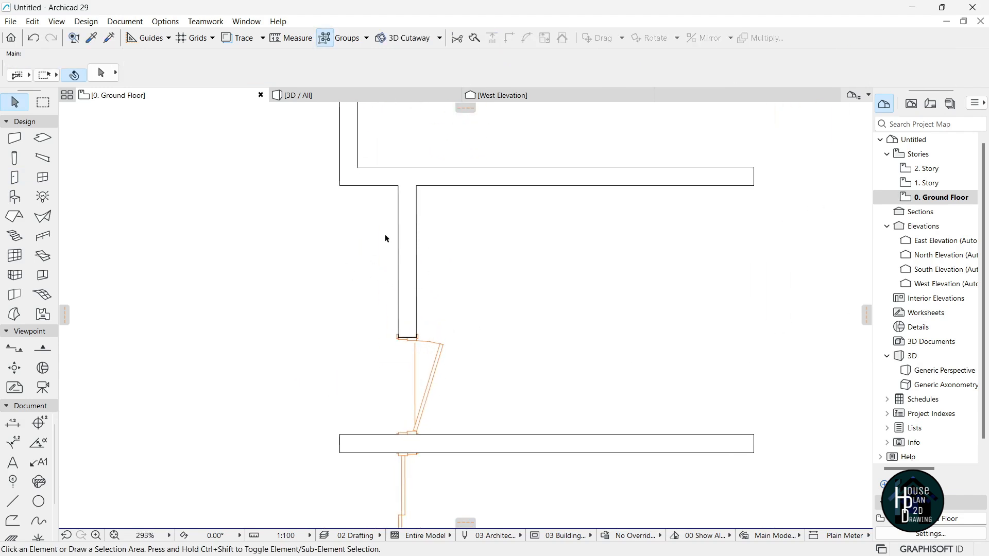
{"action": "scroll", "coordinate": [433, 257], "scroll_direction": "down", "scroll_amount": 2}
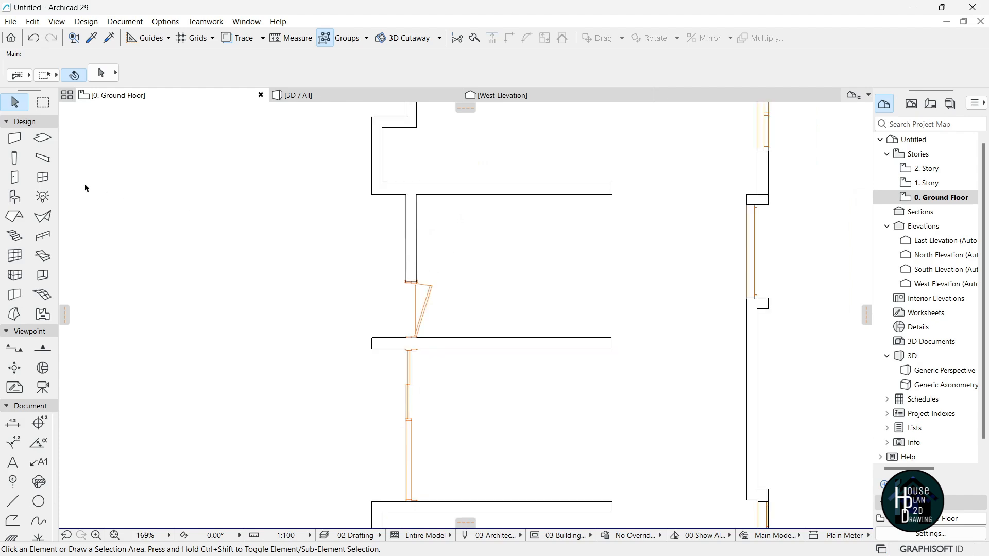
{"action": "left_click", "coordinate": [42, 178]}
Set the window default to a 1500 × 1500 Double-Hung Double Window.
{"action": "key", "text": "ctrl+t"}
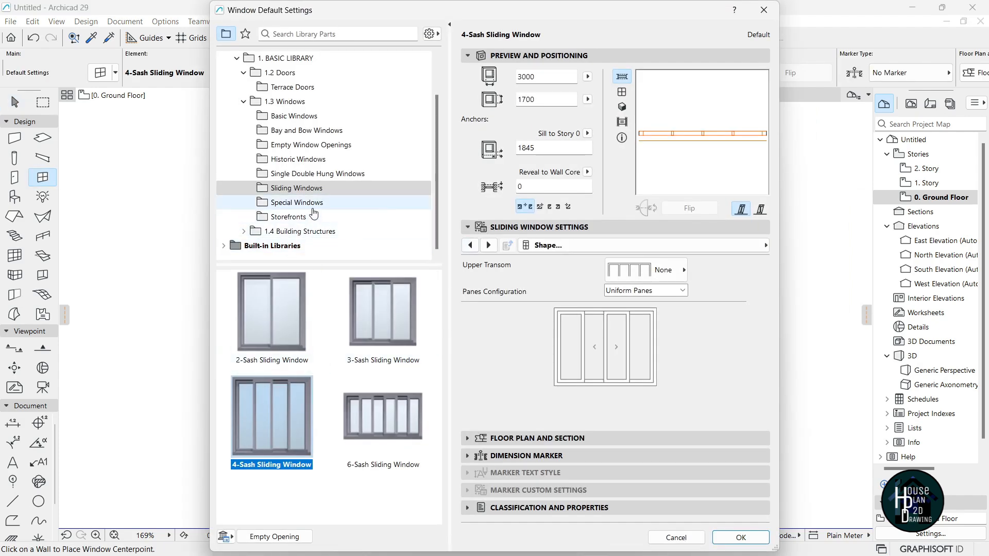
{"action": "left_click", "coordinate": [341, 179]}
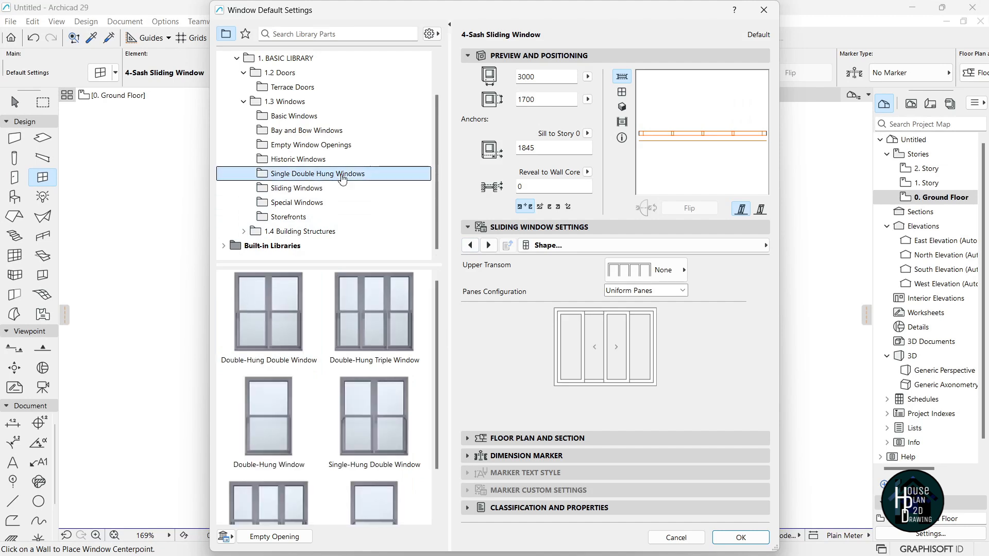
{"action": "left_click", "coordinate": [293, 360]}
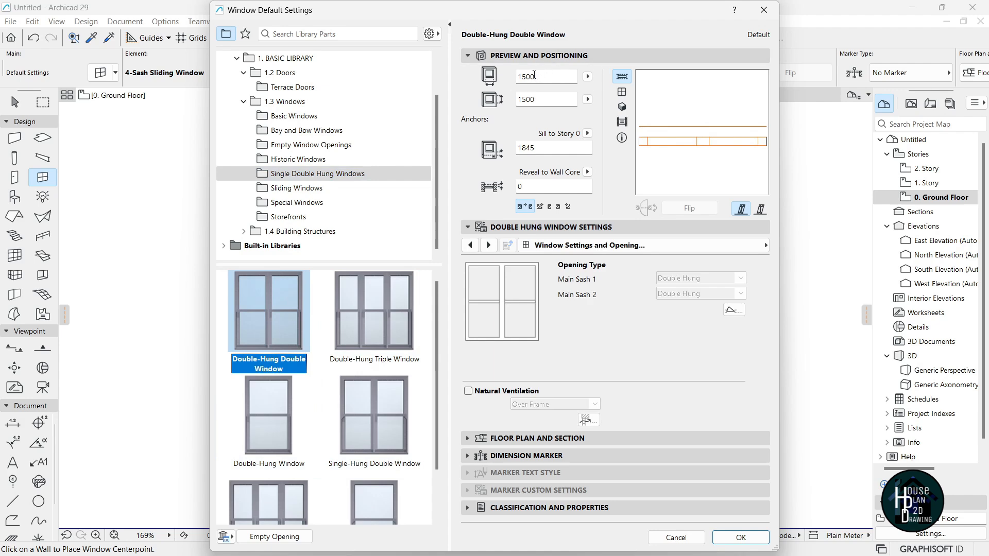
{"action": "left_click", "coordinate": [743, 539]}
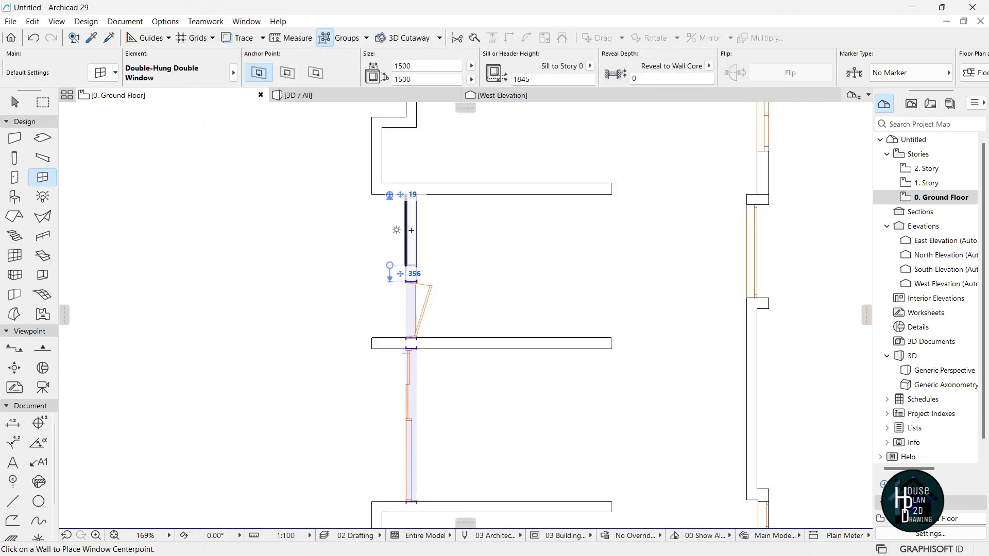
Place the double-hung window in the wall above the door, choosing its facing side.
{"action": "left_click", "coordinate": [411, 230]}
{"action": "left_click", "coordinate": [356, 308]}
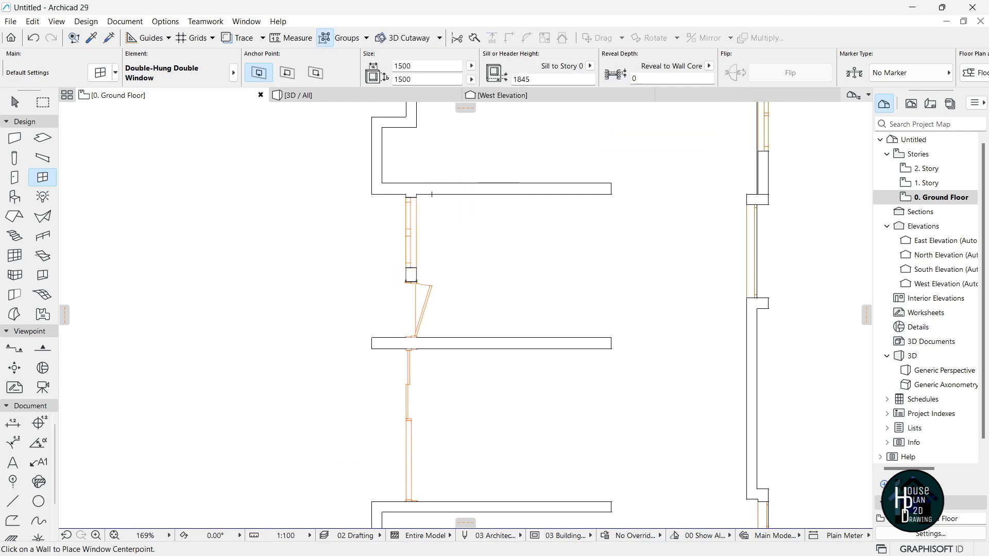
{"action": "scroll", "coordinate": [431, 194], "scroll_direction": "up", "scroll_amount": 5}
{"action": "key", "text": "Escape"}
Move the window up so its top corner is flush with the wall end.
{"action": "left_click", "coordinate": [389, 290]}
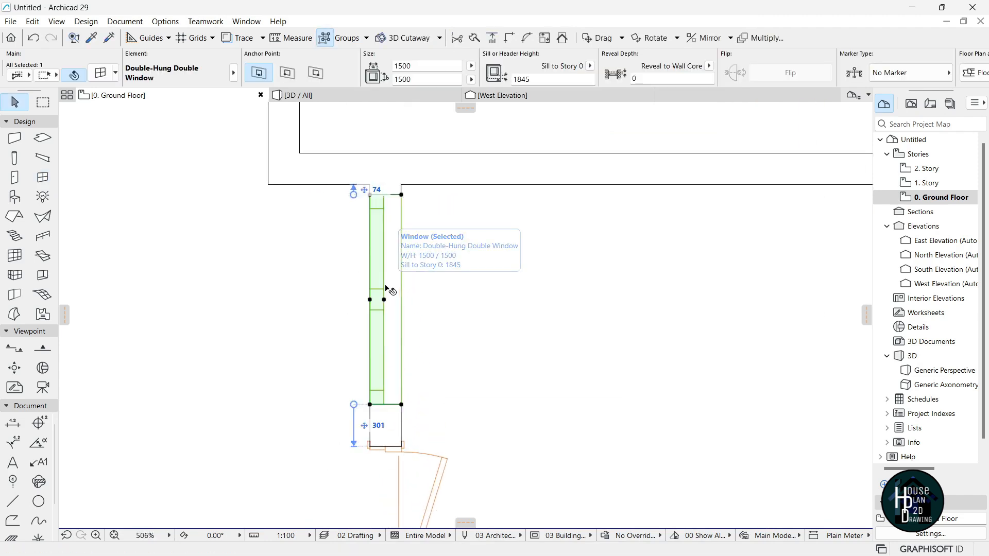
{"action": "key", "text": "ctrl+d"}
{"action": "scroll", "coordinate": [388, 192], "scroll_direction": "up", "scroll_amount": 3}
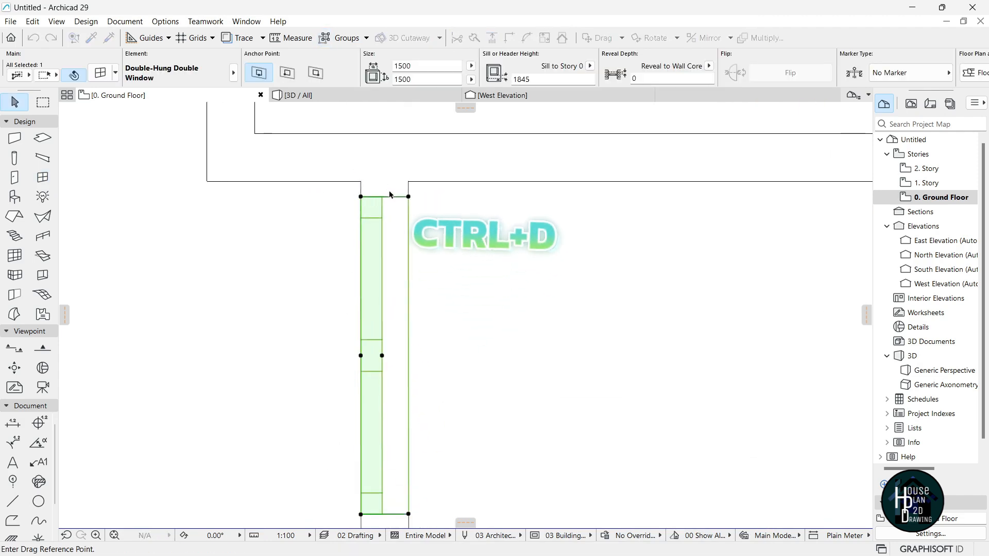
{"action": "left_click", "coordinate": [412, 198]}
{"action": "left_click", "coordinate": [411, 180]}
{"action": "scroll", "coordinate": [411, 216], "scroll_direction": "down", "scroll_amount": 6}
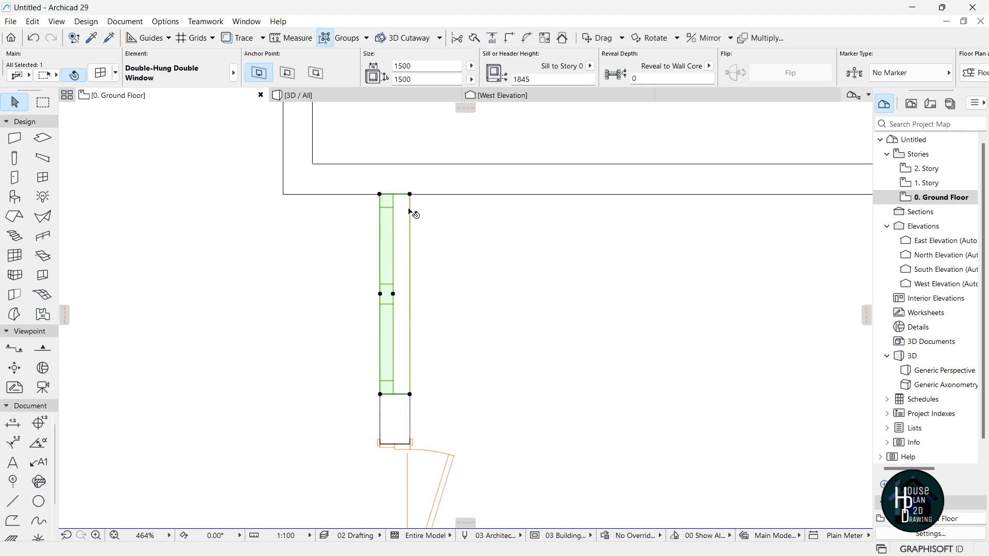
{"action": "left_click", "coordinate": [473, 268]}
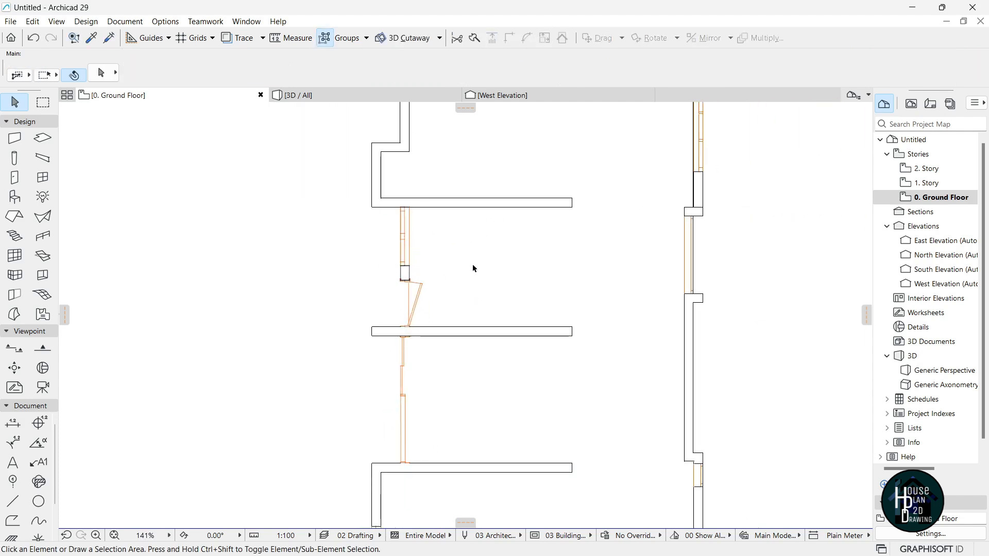
View the new window in the 3D model, walking the camera toward it.
{"action": "scroll", "coordinate": [421, 266], "scroll_direction": "down", "scroll_amount": 3}
{"action": "scroll", "coordinate": [422, 265], "scroll_direction": "up", "scroll_amount": 4}
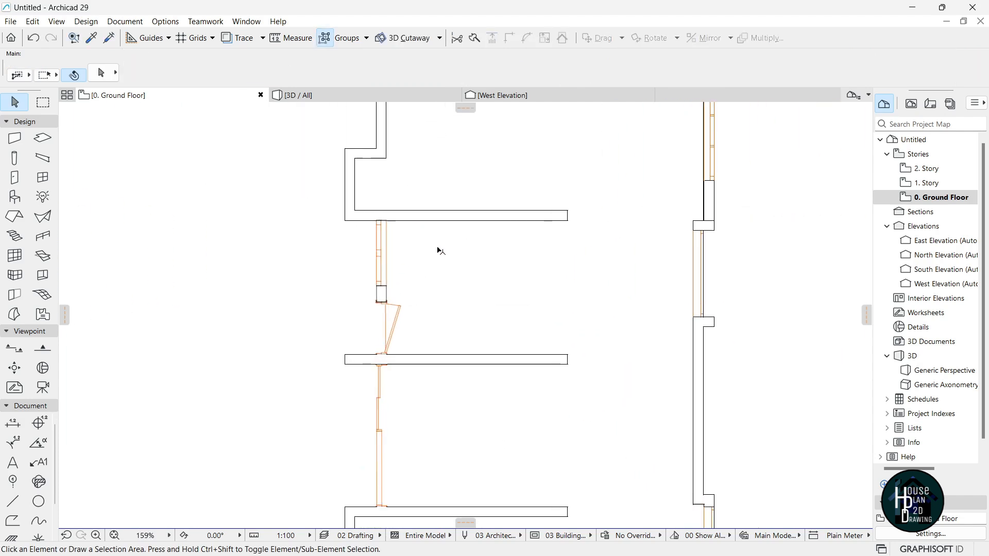
{"action": "key", "text": "F3"}
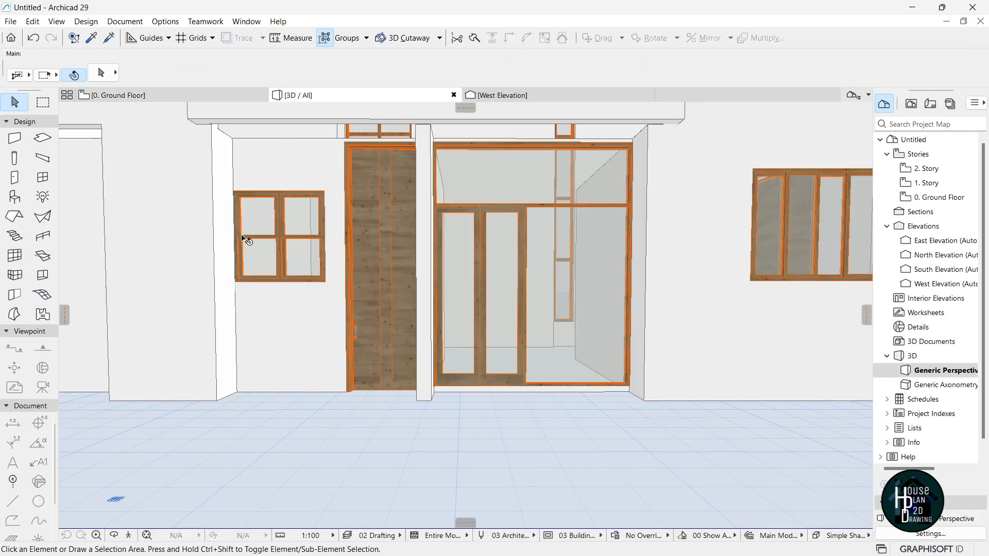
{"action": "left_click", "coordinate": [130, 533]}
{"action": "key", "text": "Left"}
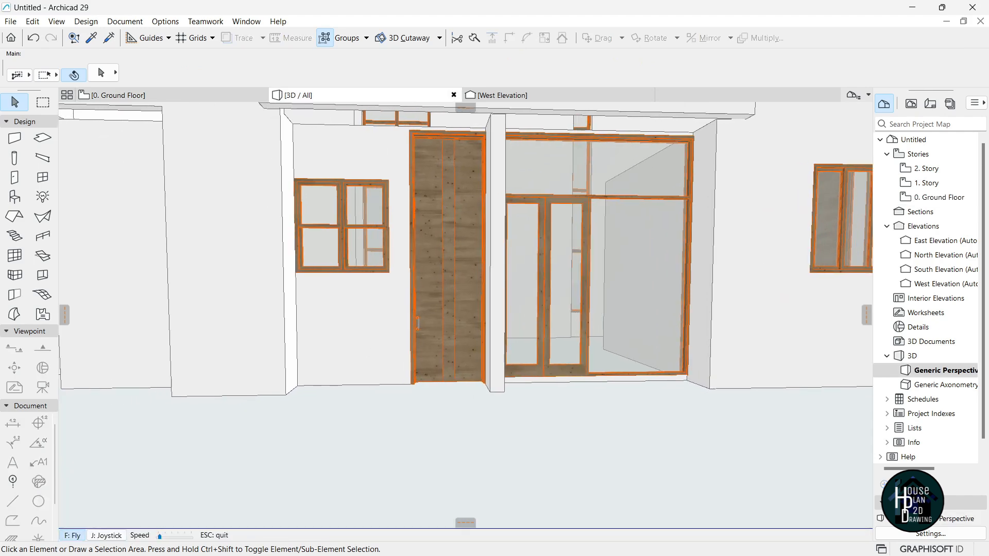
{"action": "key", "text": "Escape"}
Set the double-hung window's sill height to 1217 in the Info Box.
{"action": "left_click", "coordinate": [350, 216]}
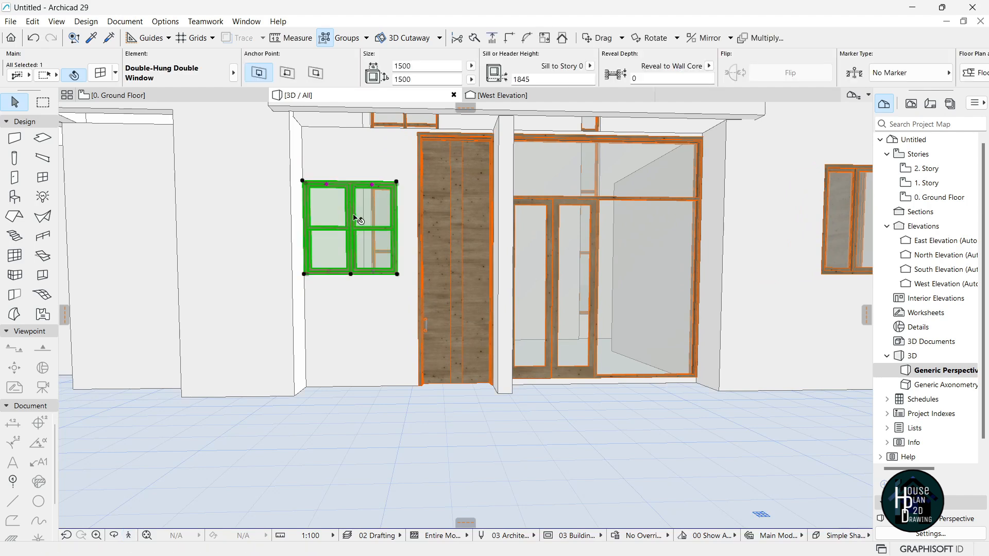
{"action": "left_click_drag", "start_coordinate": [537, 81], "coordinate": [511, 83]}
{"action": "key", "text": "Return"}
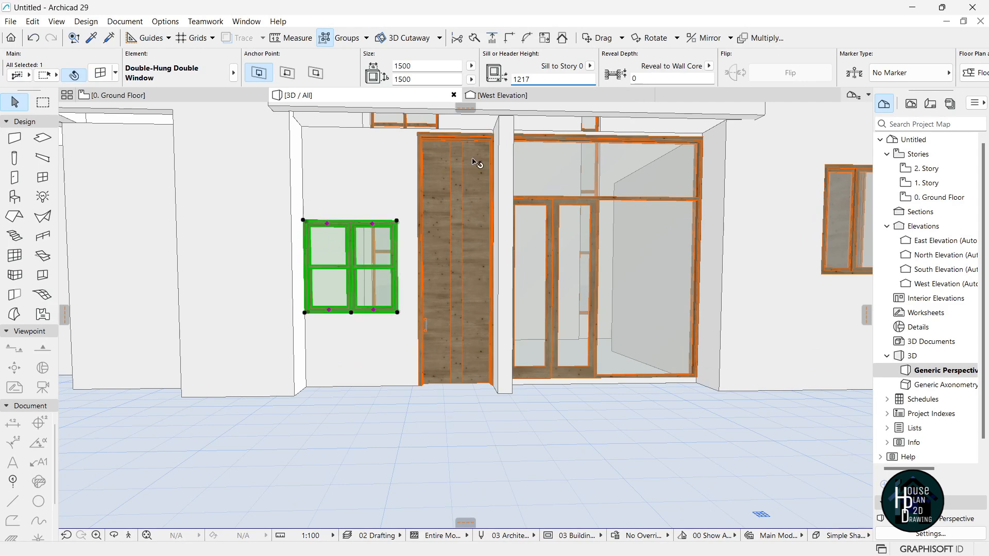
Drag the window's top corner upward to make it taller.
{"action": "left_click", "coordinate": [304, 223]}
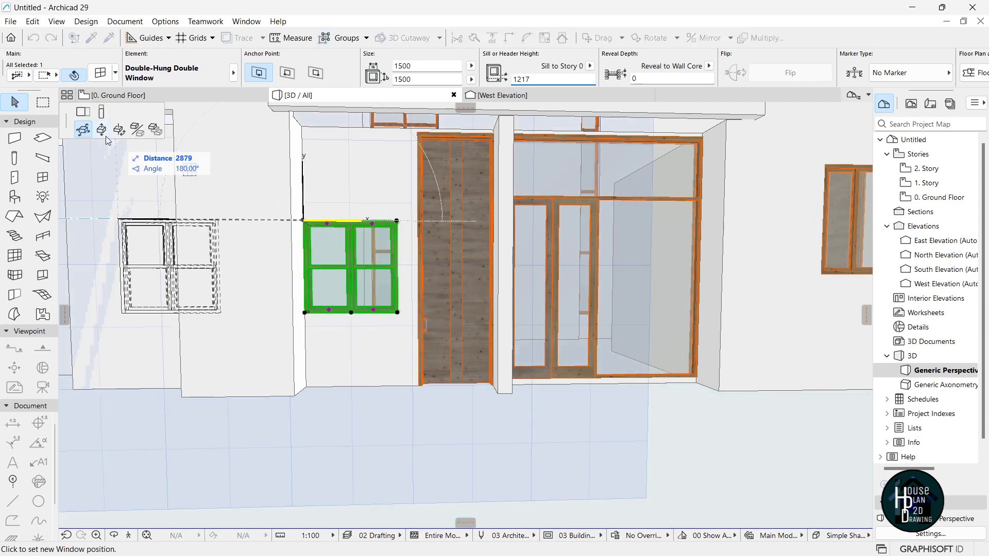
{"action": "left_click", "coordinate": [101, 111]}
{"action": "left_click", "coordinate": [337, 138]}
{"action": "key", "text": "Escape"}
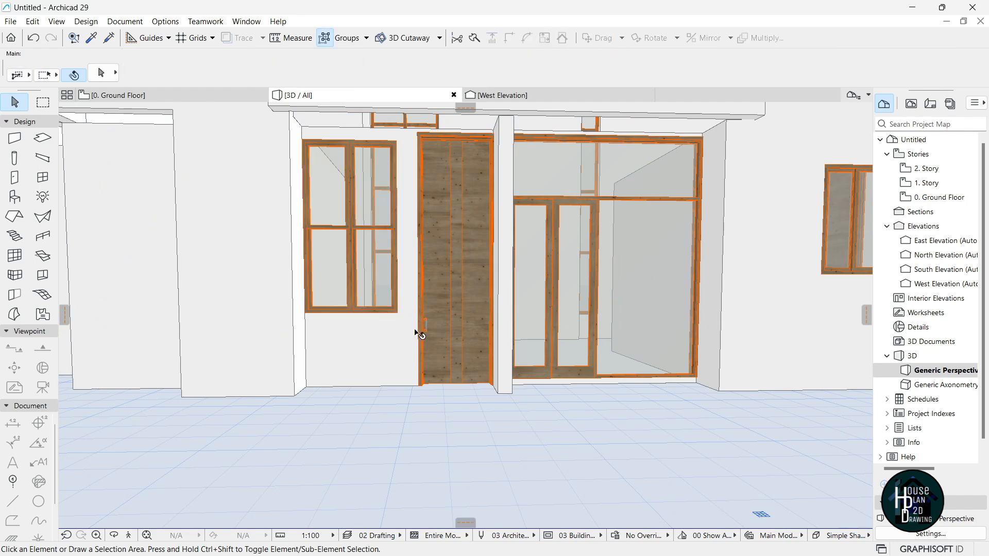
Walk the camera around the house to inspect the windows, then return to the Ground Floor plan.
{"action": "left_click", "coordinate": [130, 536]}
{"action": "key", "text": "Down"}
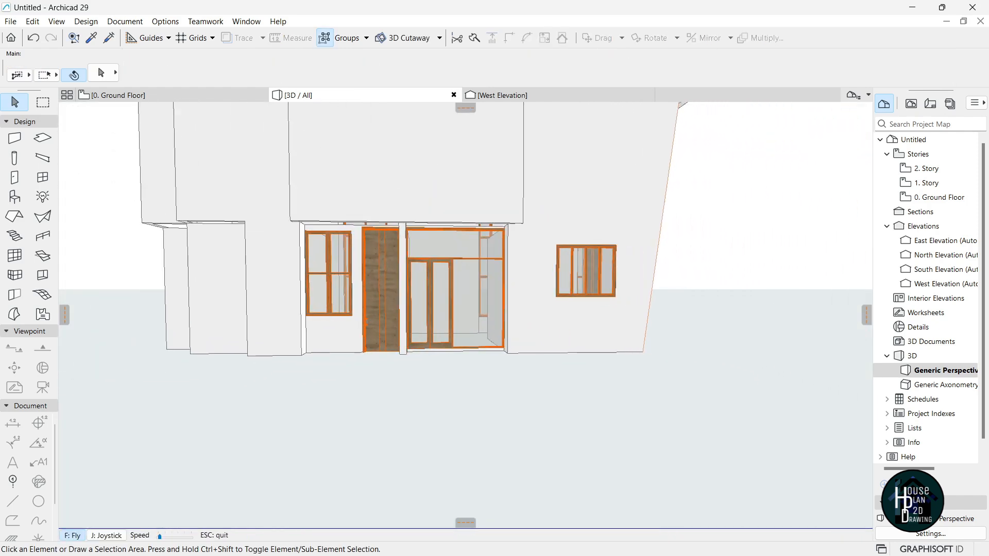
{"action": "key", "text": "Right"}
{"action": "key", "text": "Left"}
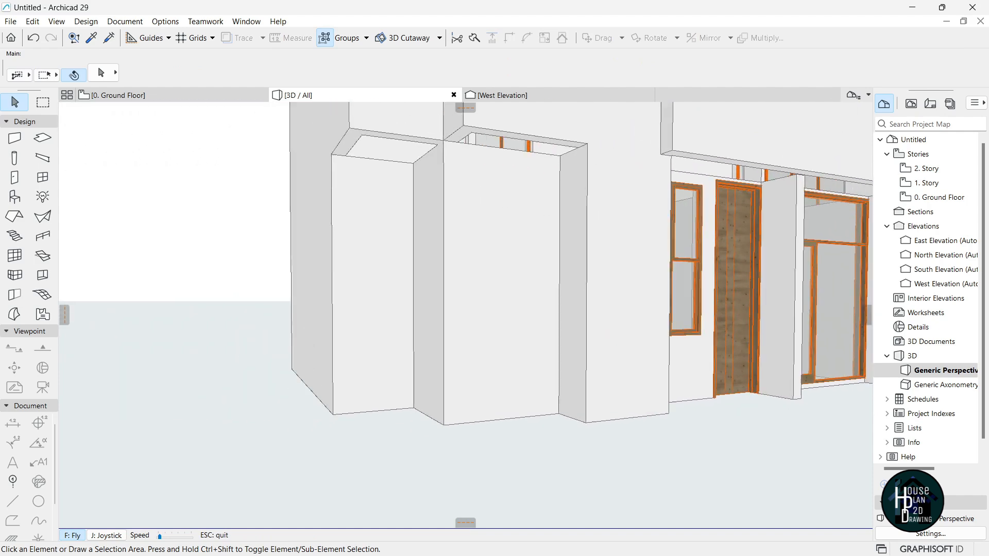
{"action": "key", "text": "Right"}
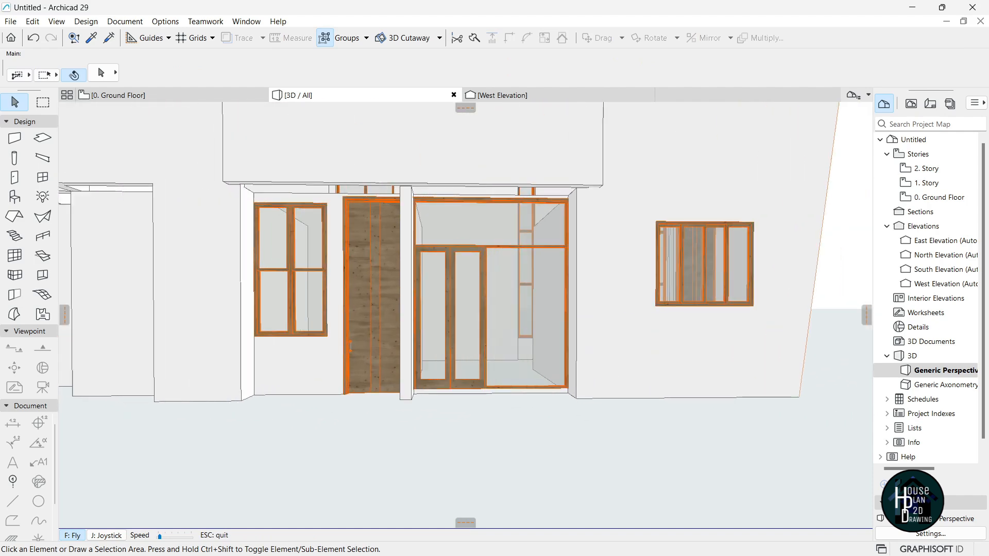
{"action": "key", "text": "Left"}
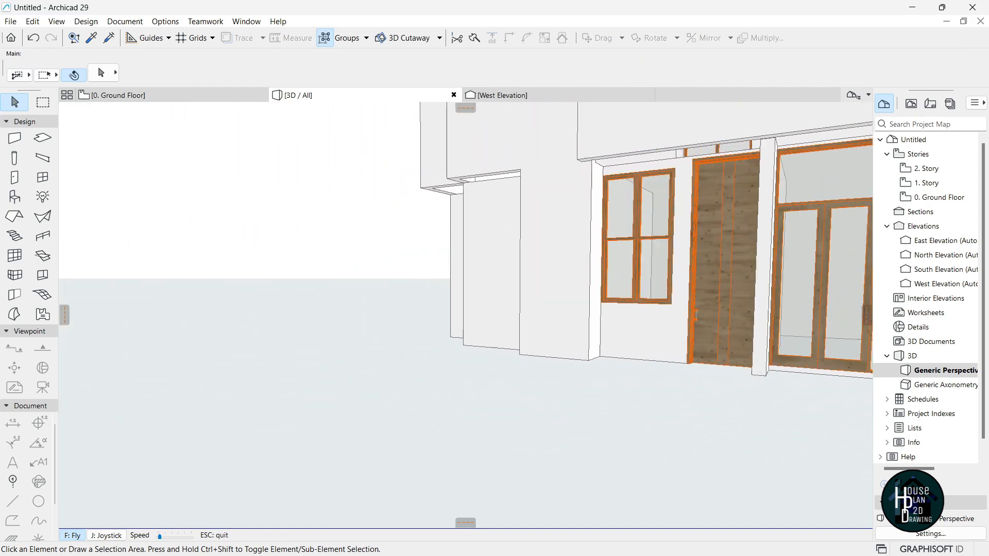
{"action": "key", "text": "Left"}
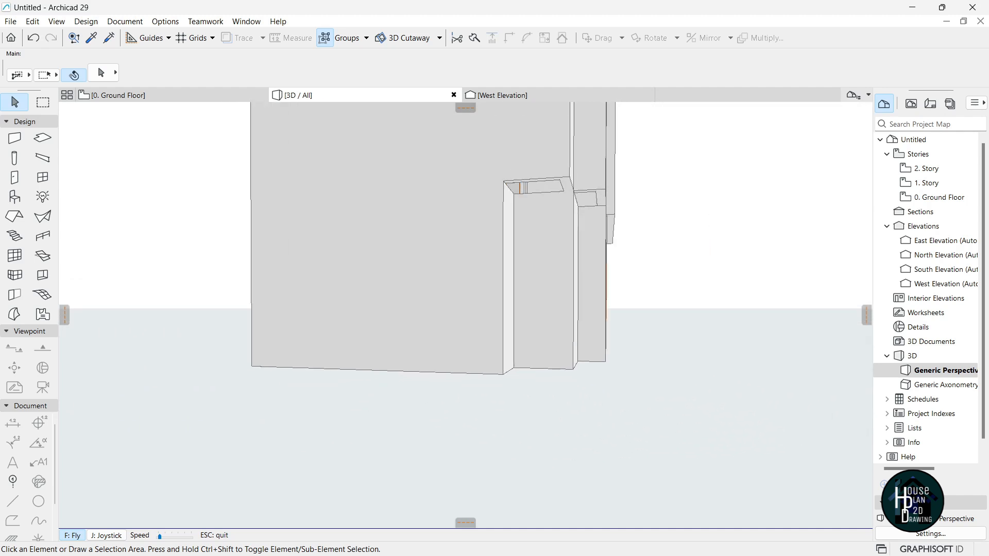
{"action": "key", "text": "Right"}
{"action": "key", "text": "Page_Up"}
{"action": "key", "text": "Down"}
{"action": "key", "text": "Escape"}
{"action": "left_click", "coordinate": [152, 96]}
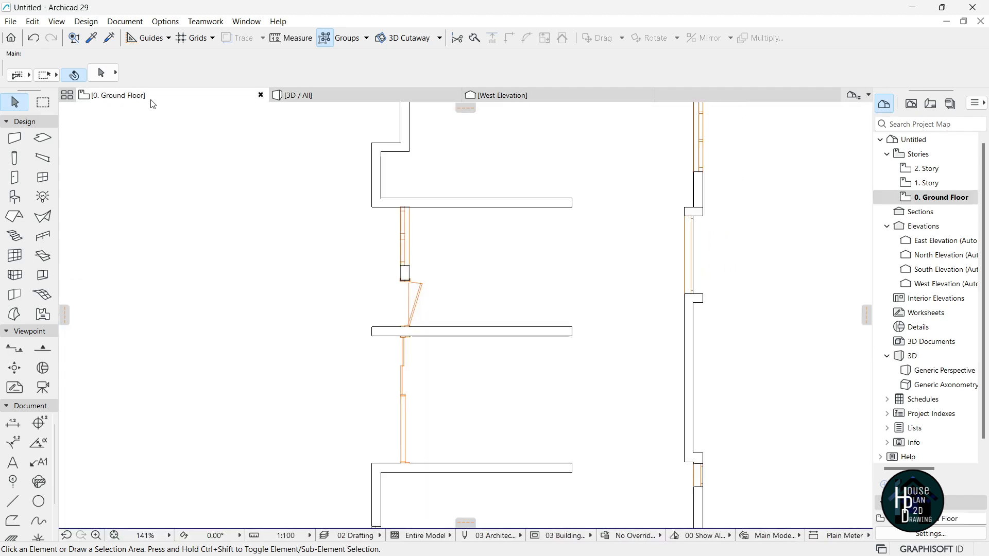
Set the window default to a 900 × 1500 Double-Hung Window.
{"action": "scroll", "coordinate": [536, 308], "scroll_direction": "up", "scroll_amount": 1}
{"action": "scroll", "coordinate": [351, 386], "scroll_direction": "down", "scroll_amount": 3}
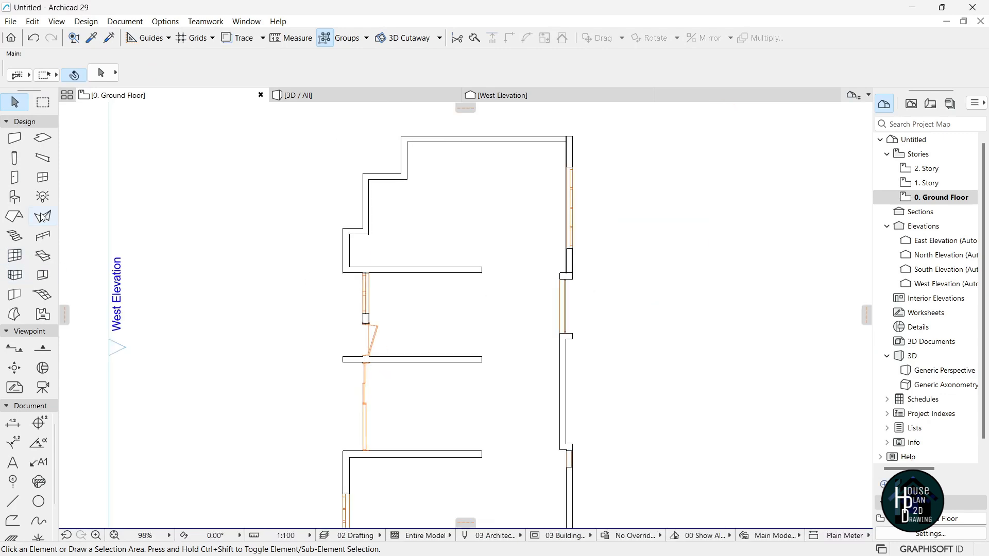
{"action": "left_click", "coordinate": [44, 180]}
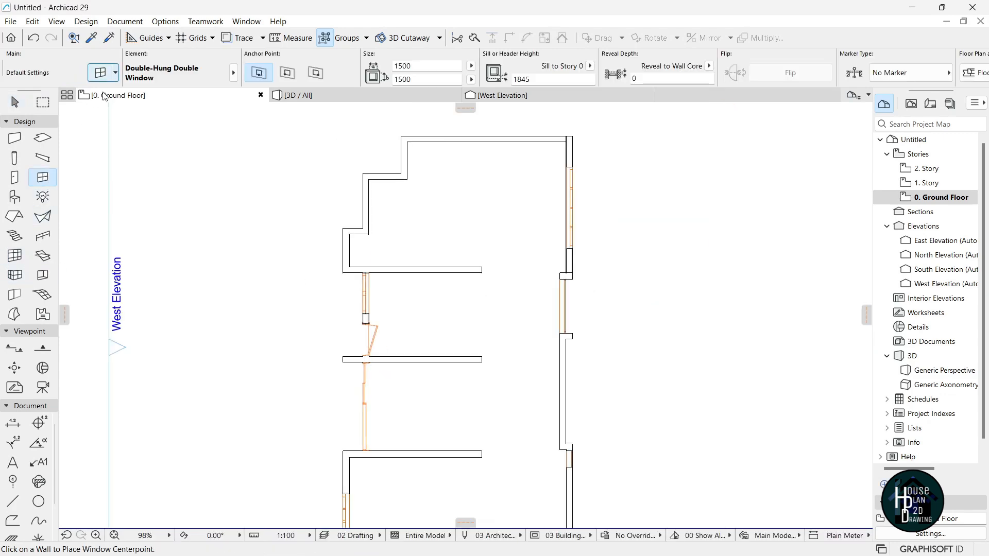
{"action": "key", "text": "ctrl+t"}
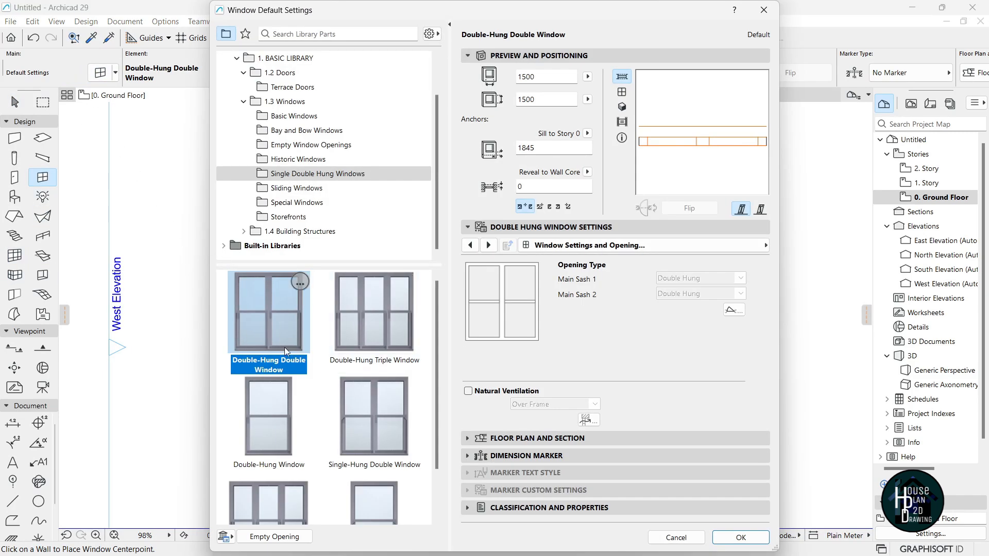
{"action": "left_click", "coordinate": [274, 418]}
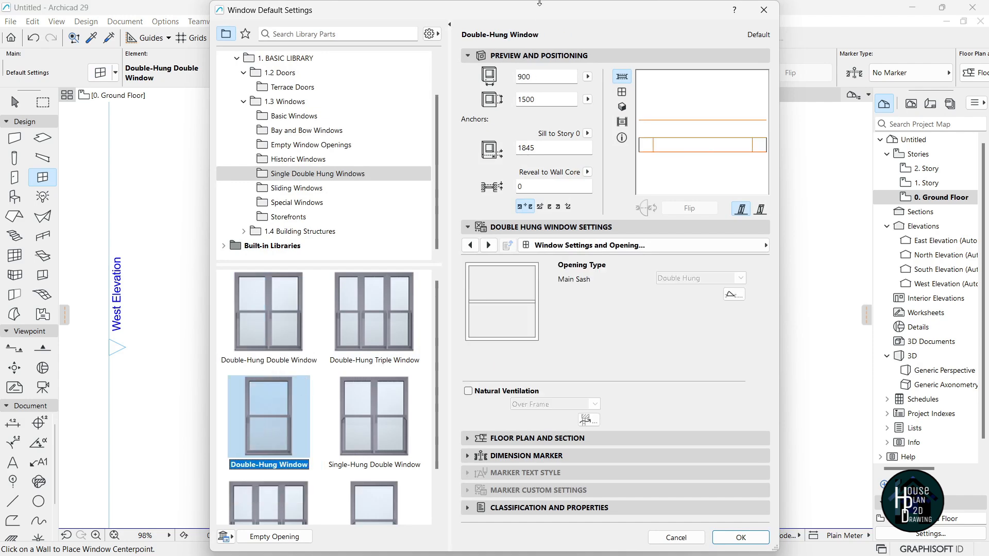
{"action": "left_click", "coordinate": [746, 538]}
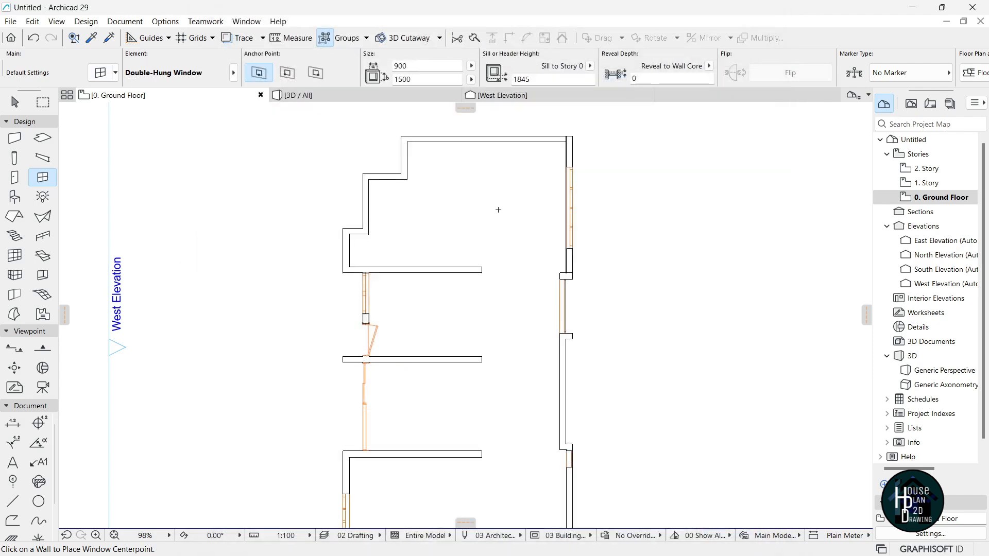
Place the double-hung window on the upper west wall and show the house in 3D.
{"action": "scroll", "coordinate": [419, 188], "scroll_direction": "up", "scroll_amount": 5}
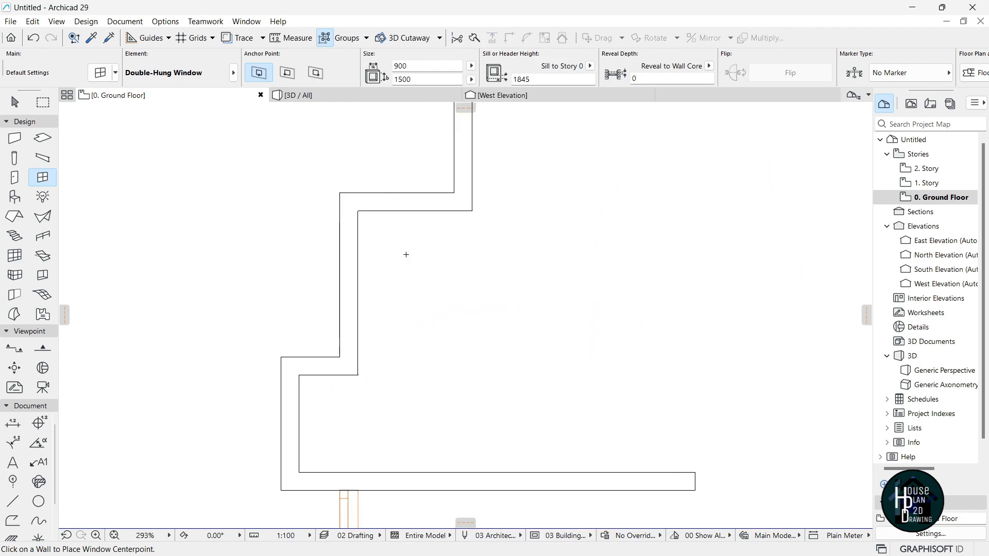
{"action": "left_click", "coordinate": [331, 275]}
{"action": "left_click", "coordinate": [331, 275]}
{"action": "scroll", "coordinate": [507, 286], "scroll_direction": "down", "scroll_amount": 3}
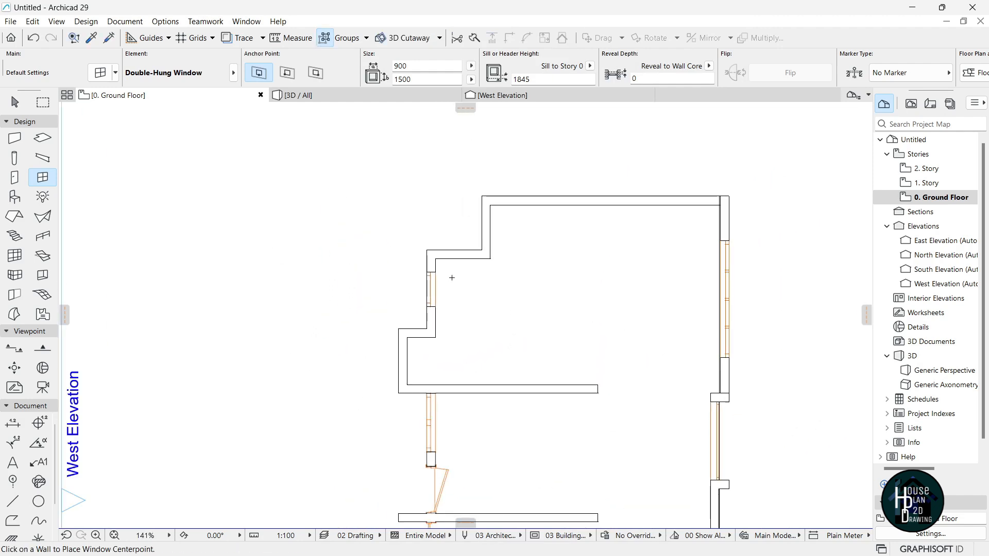
{"action": "key", "text": "Escape"}
{"action": "left_click", "coordinate": [304, 95]}
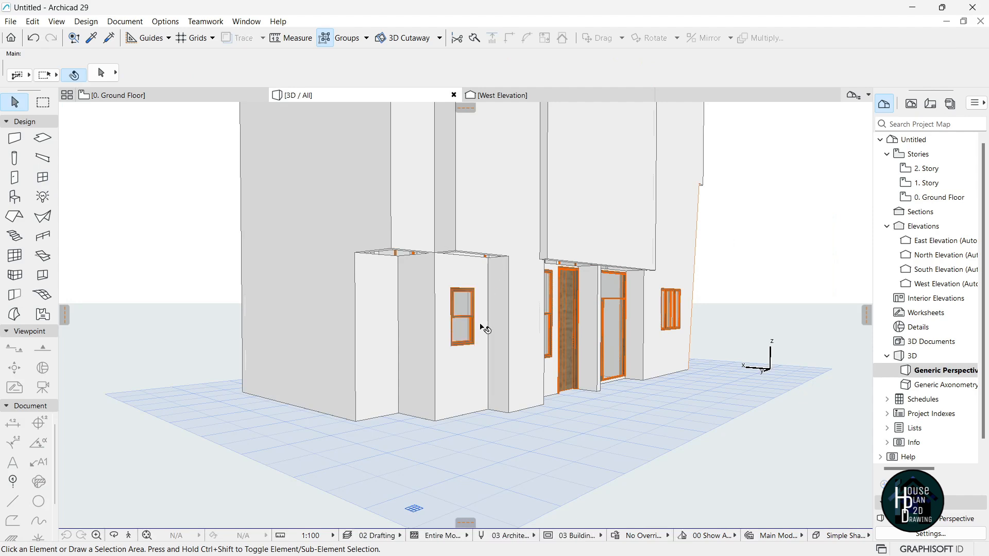
Walk the 3D camera toward the facade and bring the house project back to the front.
{"action": "left_click", "coordinate": [132, 532]}
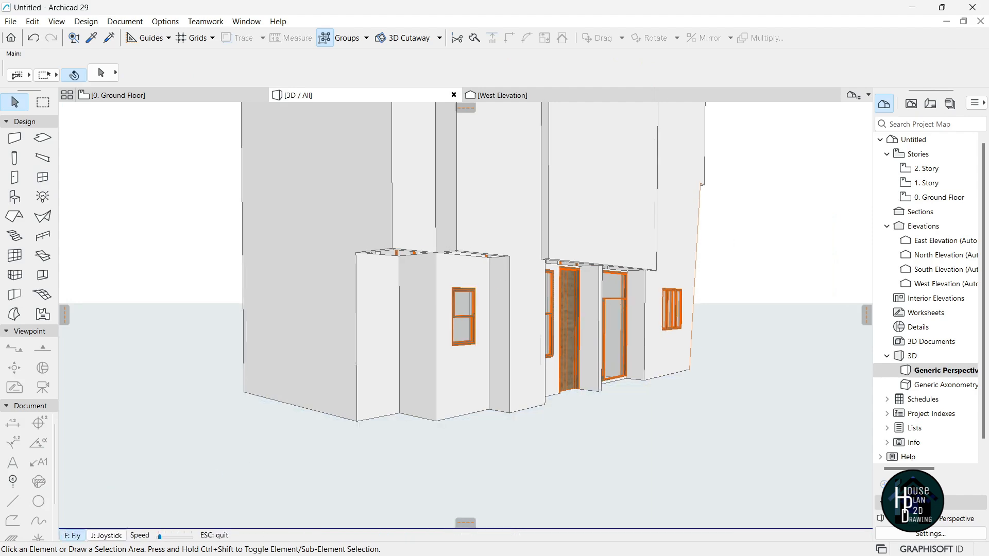
{"action": "key", "text": "Up"}
{"action": "key", "text": "Down"}
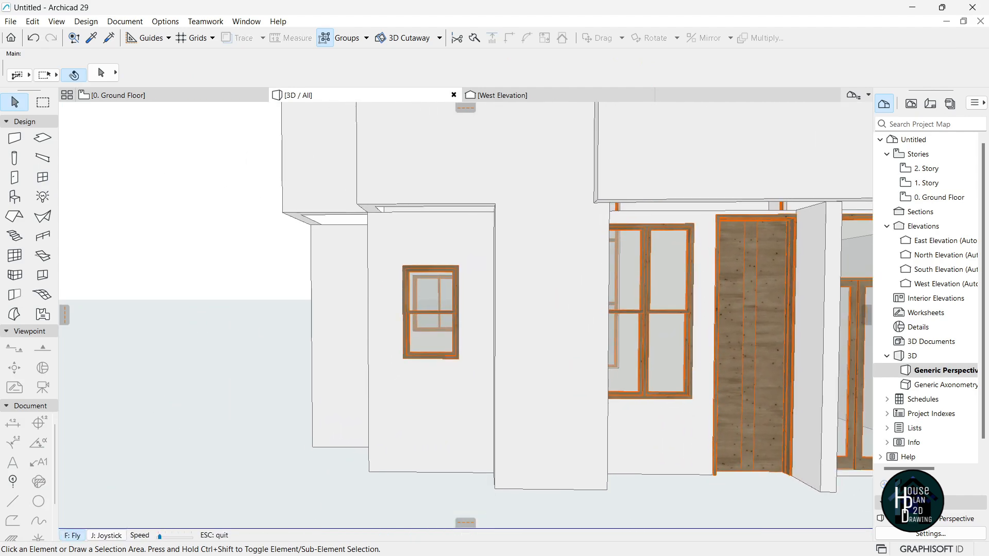
{"action": "key", "text": "Escape"}
{"action": "key", "text": "super+Tab"}
{"action": "left_click", "coordinate": [564, 151]}
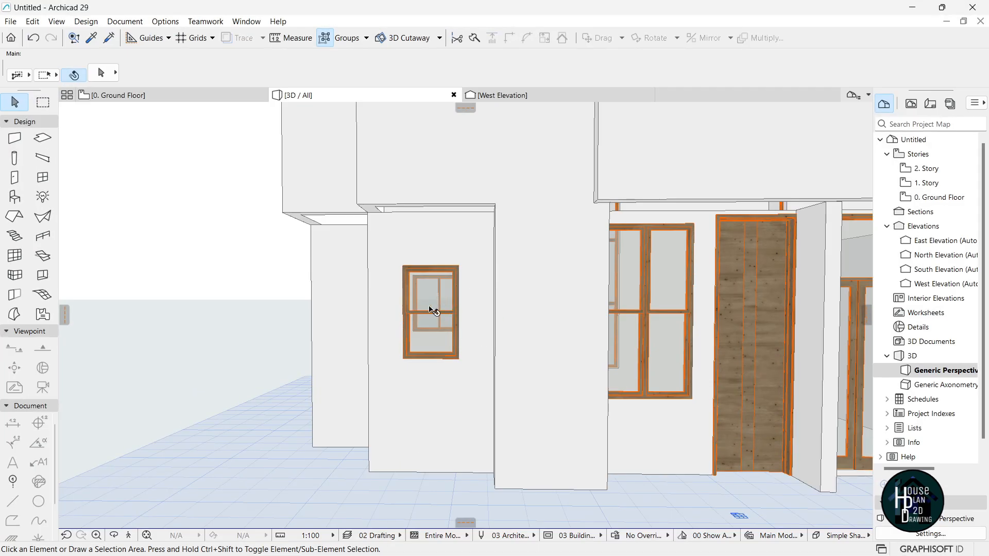
Change the west double-hung window's height to 1200 in the Info Box.
{"action": "left_click", "coordinate": [432, 310]}
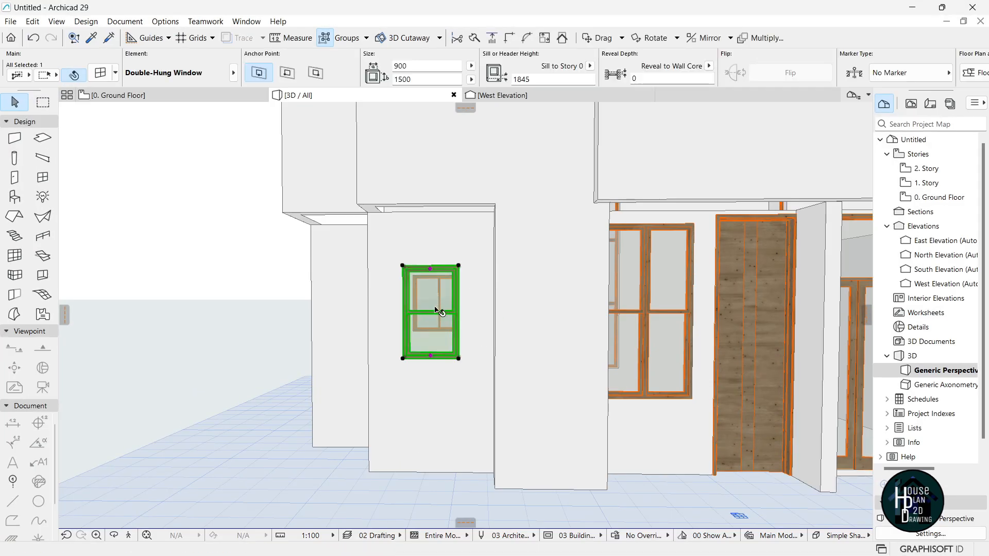
{"action": "left_click", "coordinate": [402, 82]}
{"action": "type", "text": "2"}
{"action": "key", "text": "Return"}
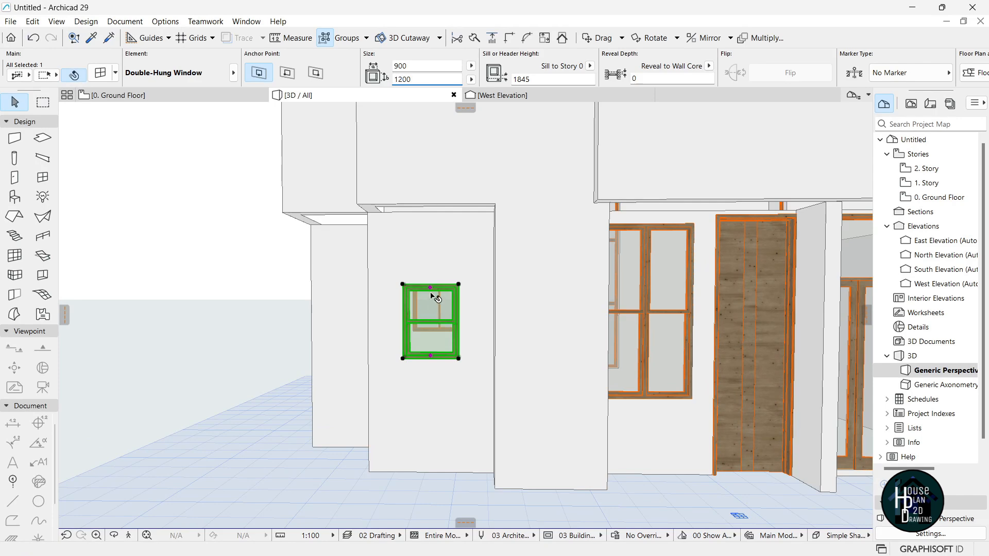
Elevate the window up the wall to a 2188 sill, fine-tuning its position.
{"action": "left_click", "coordinate": [459, 285]}
{"action": "left_click", "coordinate": [102, 130]}
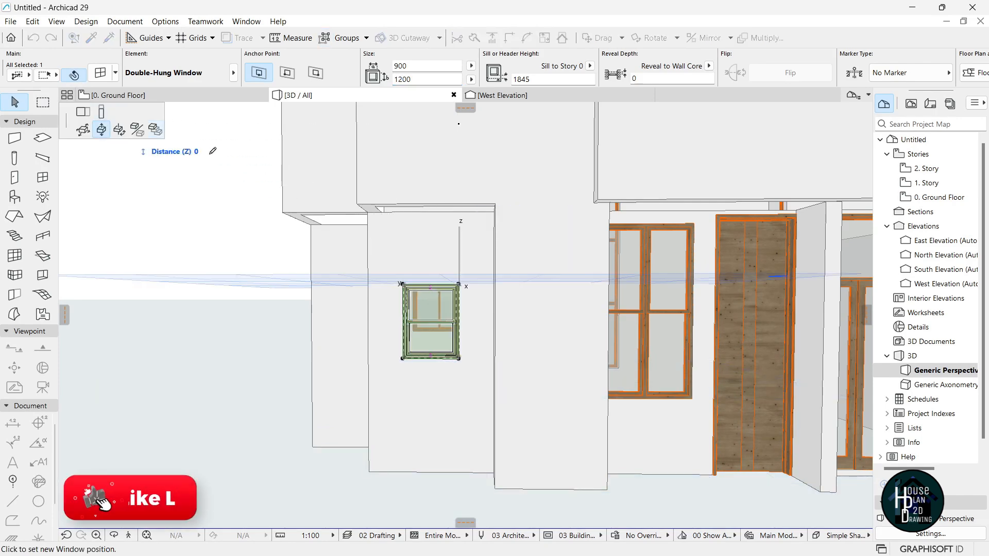
{"action": "left_click", "coordinate": [463, 240]}
{"action": "key", "text": "Escape"}
{"action": "left_click", "coordinate": [425, 281]}
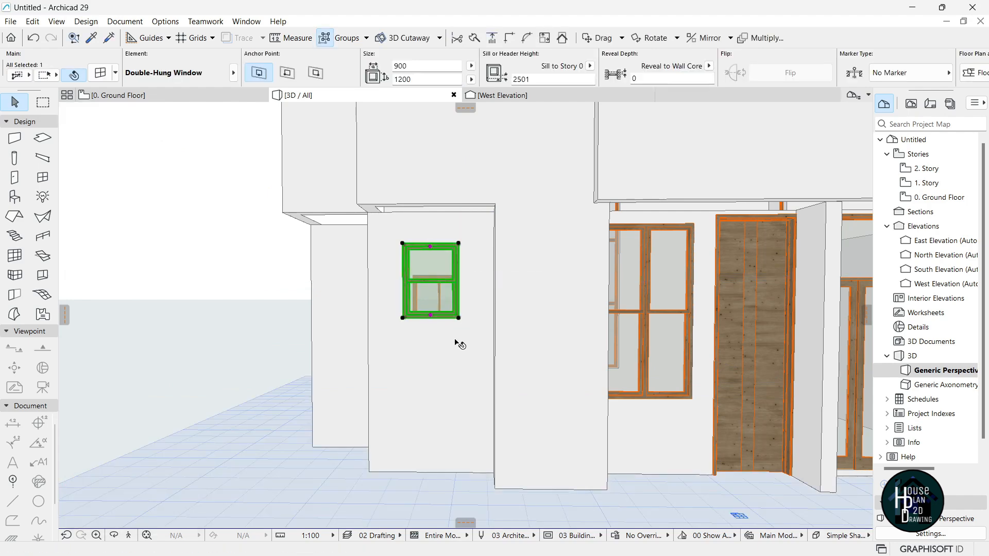
{"action": "left_click", "coordinate": [459, 318]}
{"action": "left_click", "coordinate": [460, 337]}
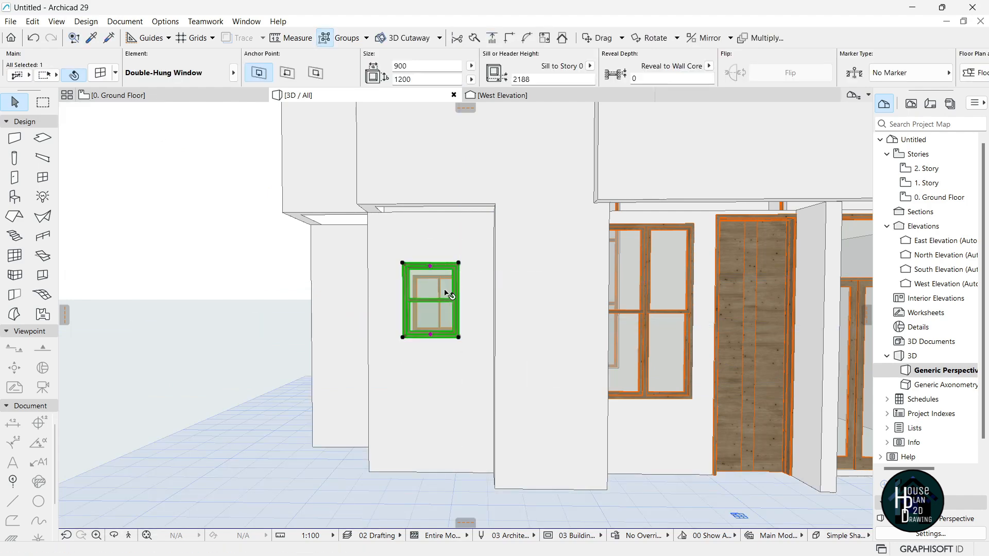
{"action": "key", "text": "Escape"}
Back the 3D camera away to view the house, then return to the ground floor plan.
{"action": "left_click", "coordinate": [129, 533]}
{"action": "key", "text": "Down"}
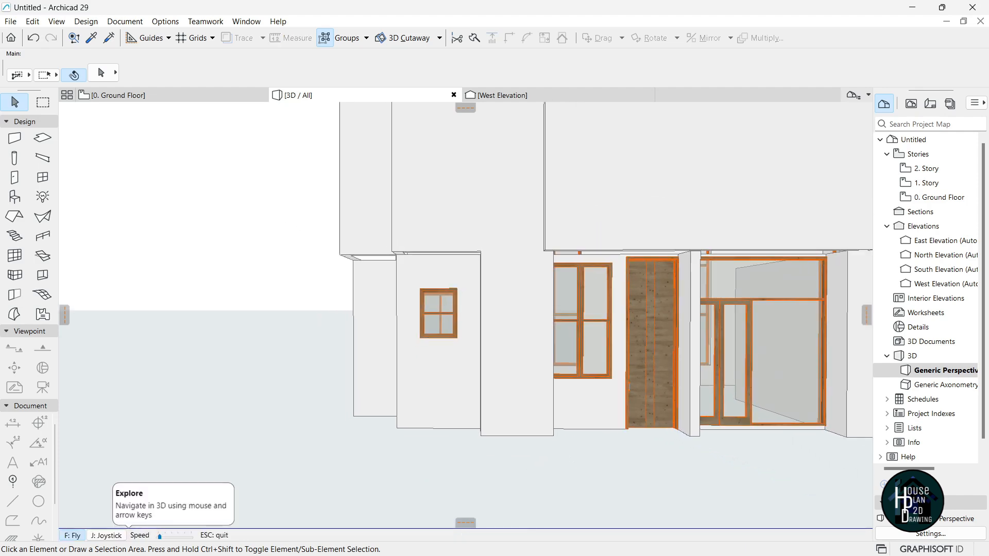
{"action": "key", "text": "Escape"}
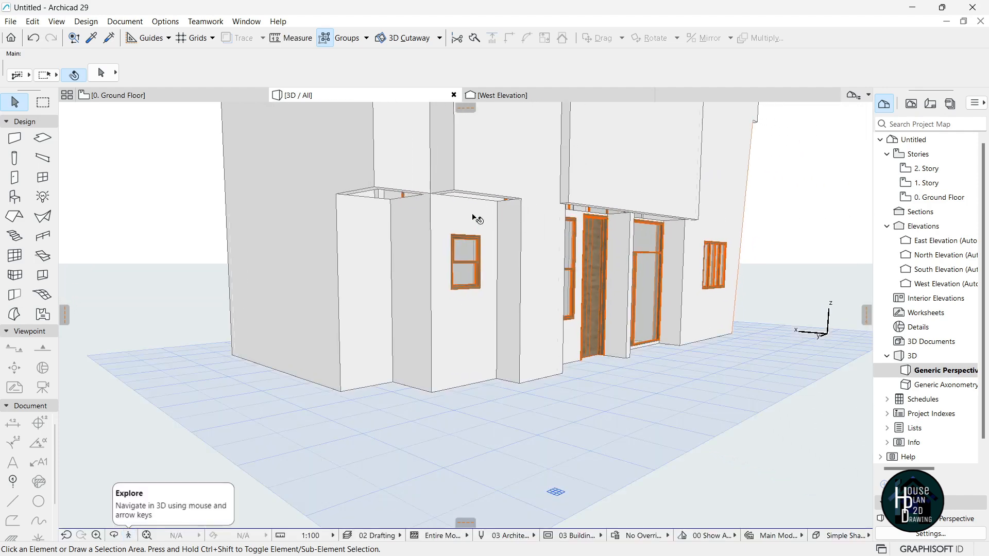
{"action": "key", "text": "F2"}
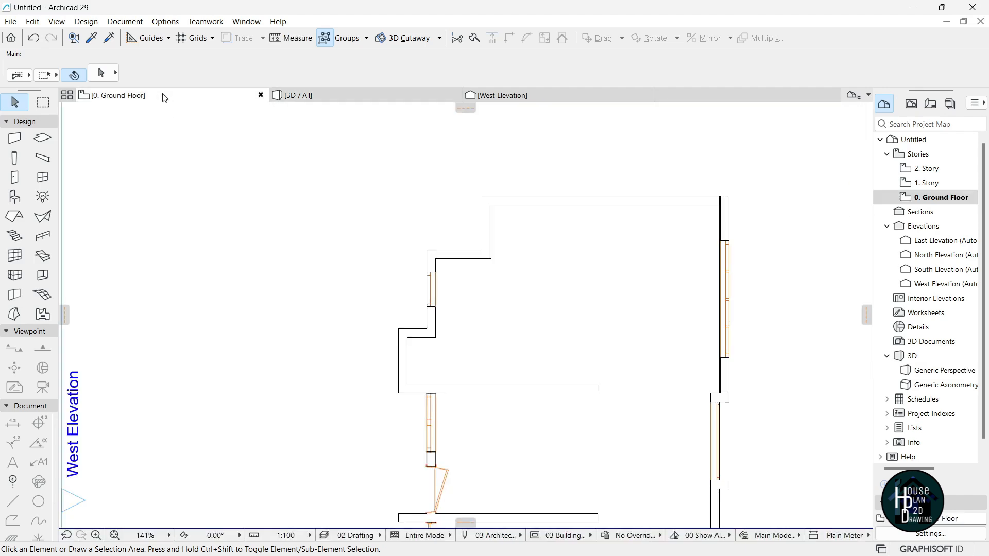
Pick up the existing window's settings and place a matching 900 × 1200 window on the west wall.
{"action": "scroll", "coordinate": [427, 273], "scroll_direction": "up", "scroll_amount": 6}
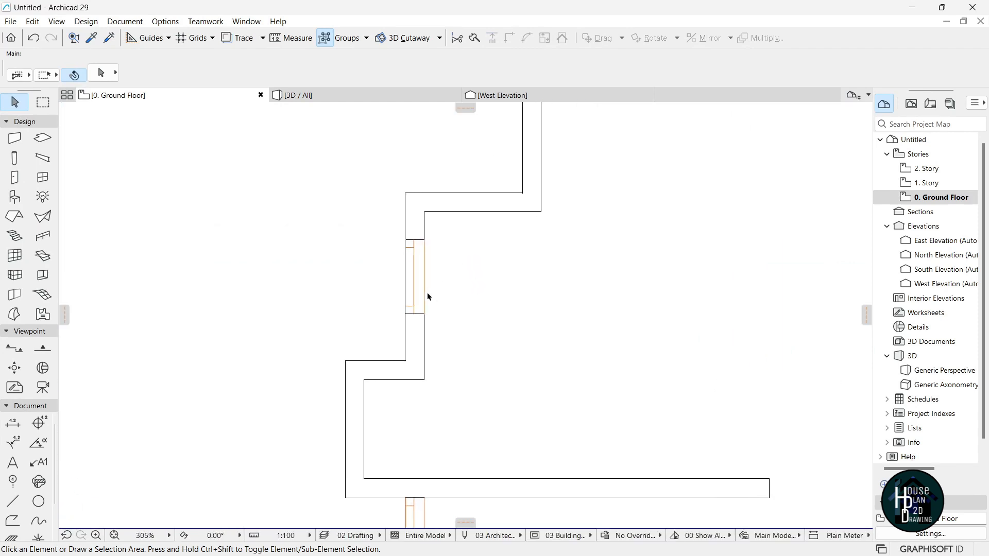
{"action": "left_click", "coordinate": [411, 240], "text": "alt"}
{"action": "scroll", "coordinate": [433, 261], "scroll_direction": "down", "scroll_amount": 5}
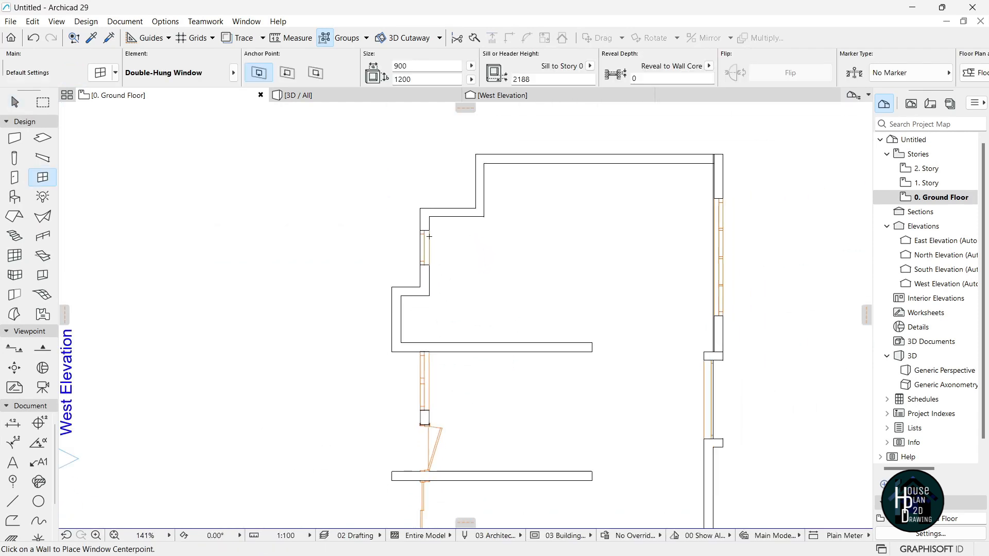
{"action": "scroll", "coordinate": [381, 303], "scroll_direction": "up", "scroll_amount": 3}
{"action": "left_click", "coordinate": [381, 301]}
{"action": "left_click", "coordinate": [436, 275]}
{"action": "scroll", "coordinate": [439, 272], "scroll_direction": "down", "scroll_amount": 7}
{"action": "scroll", "coordinate": [543, 376], "scroll_direction": "up", "scroll_amount": 6}
{"action": "scroll", "coordinate": [325, 235], "scroll_direction": "up", "scroll_amount": 1}
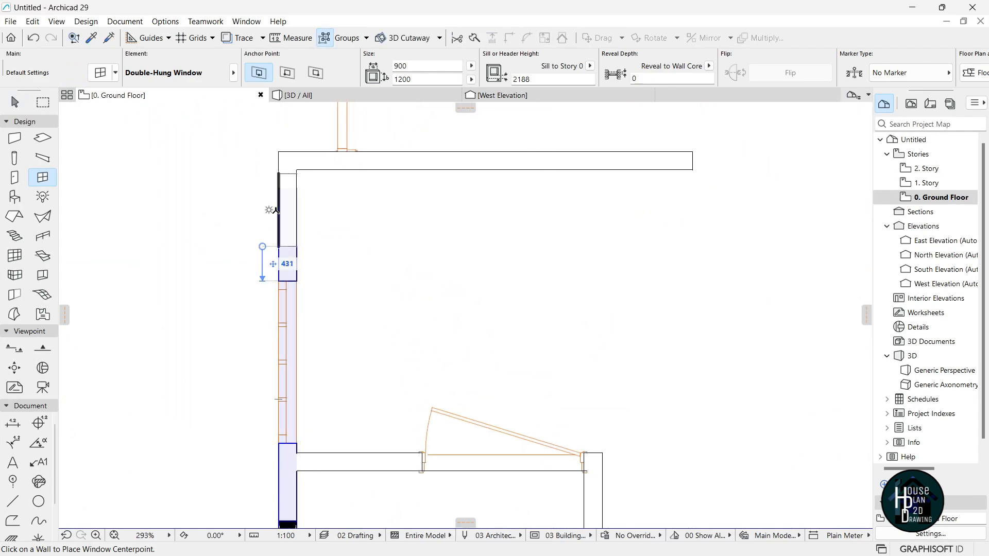
{"action": "scroll", "coordinate": [453, 309], "scroll_direction": "down", "scroll_amount": 8}
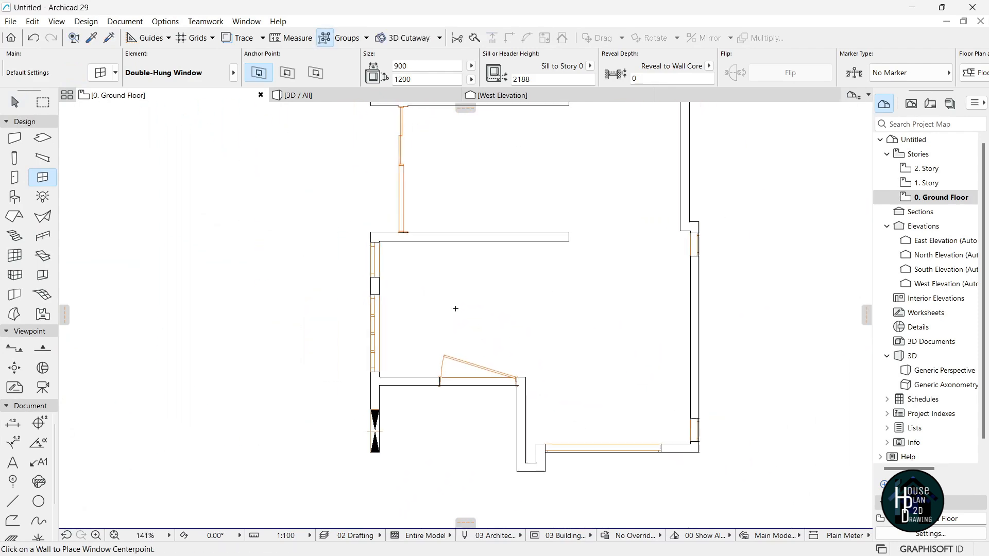
{"action": "scroll", "coordinate": [492, 197], "scroll_direction": "up", "scroll_amount": 1}
{"action": "key", "text": "Escape"}
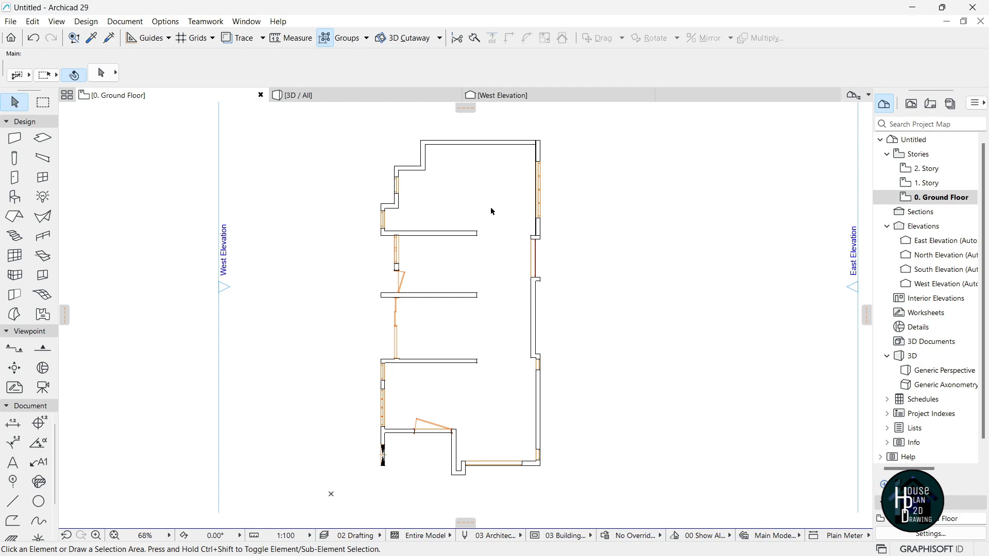
Make the basic Side Hung Window, 600 wide and 1700 high, the window default.
{"action": "left_click", "coordinate": [41, 178]}
{"action": "double_click", "coordinate": [42, 178]}
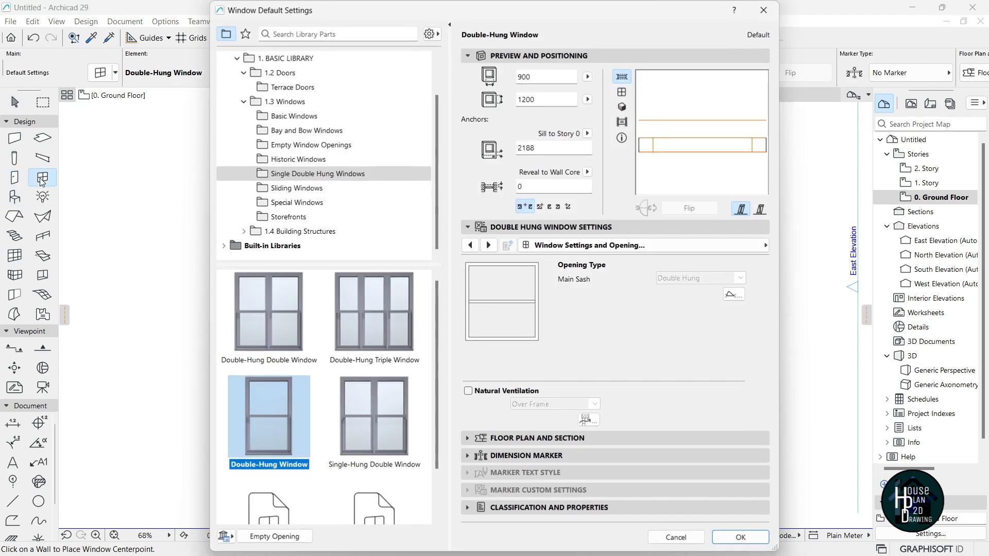
{"action": "left_click", "coordinate": [304, 124]}
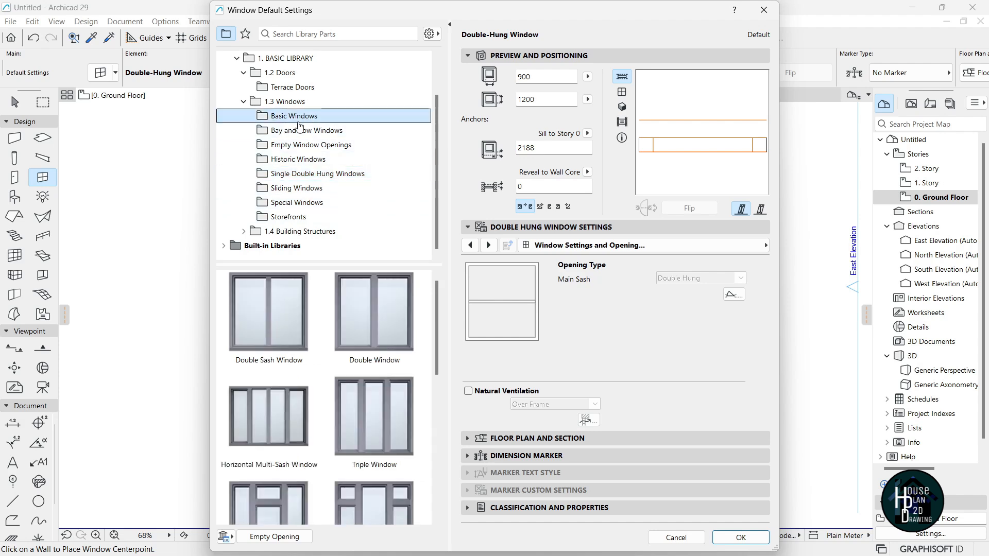
{"action": "scroll", "coordinate": [339, 393], "scroll_direction": "down", "scroll_amount": 5}
{"action": "left_click", "coordinate": [378, 356]}
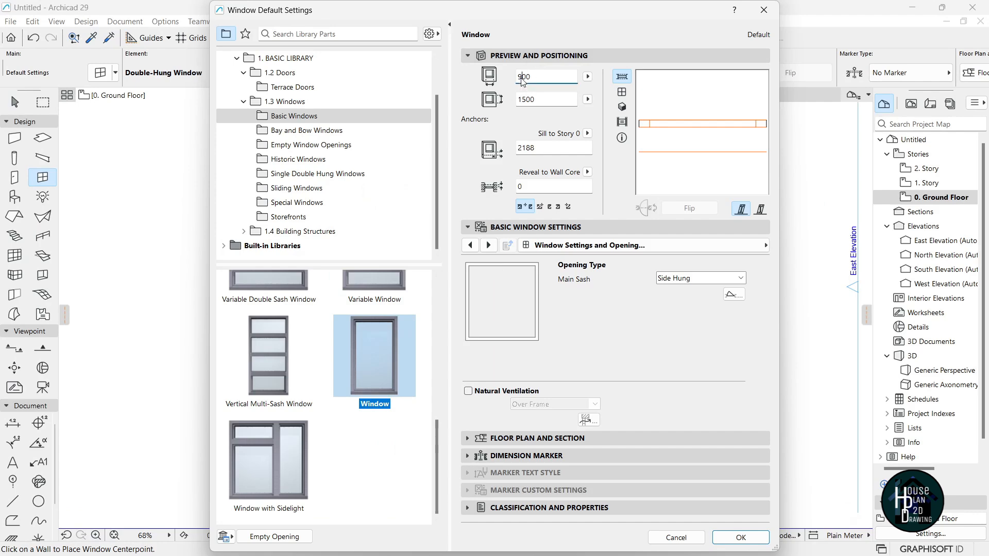
{"action": "left_click", "coordinate": [526, 101]}
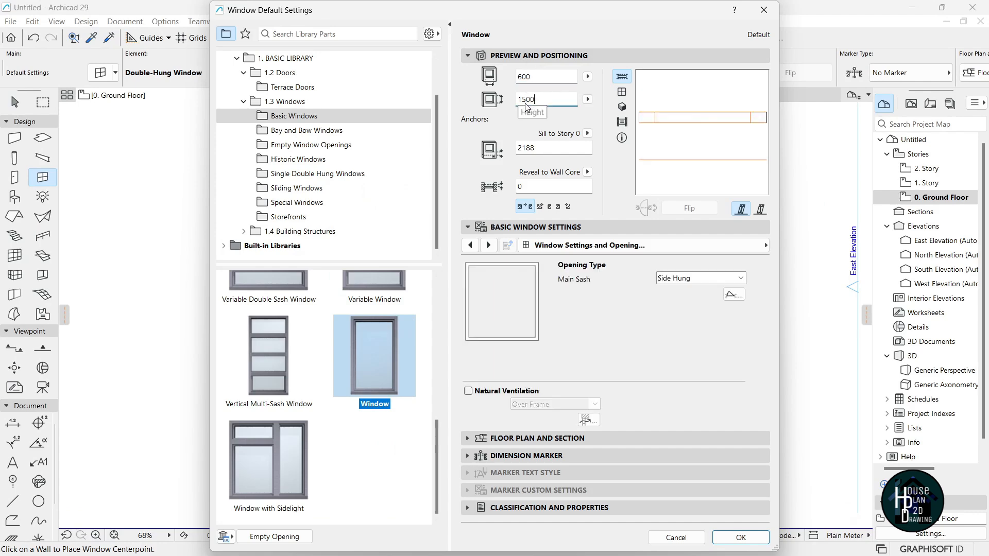
{"action": "left_click", "coordinate": [742, 542]}
{"action": "scroll", "coordinate": [440, 149], "scroll_direction": "up", "scroll_amount": 6}
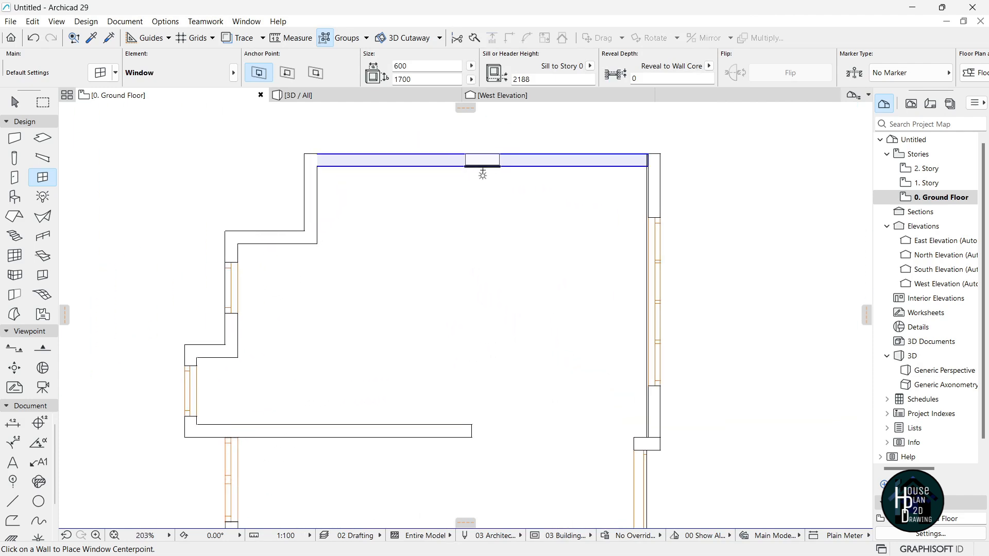
Place the narrow window in the ground floor's top wall and drop it lower in 3D.
{"action": "left_click", "coordinate": [484, 155]}
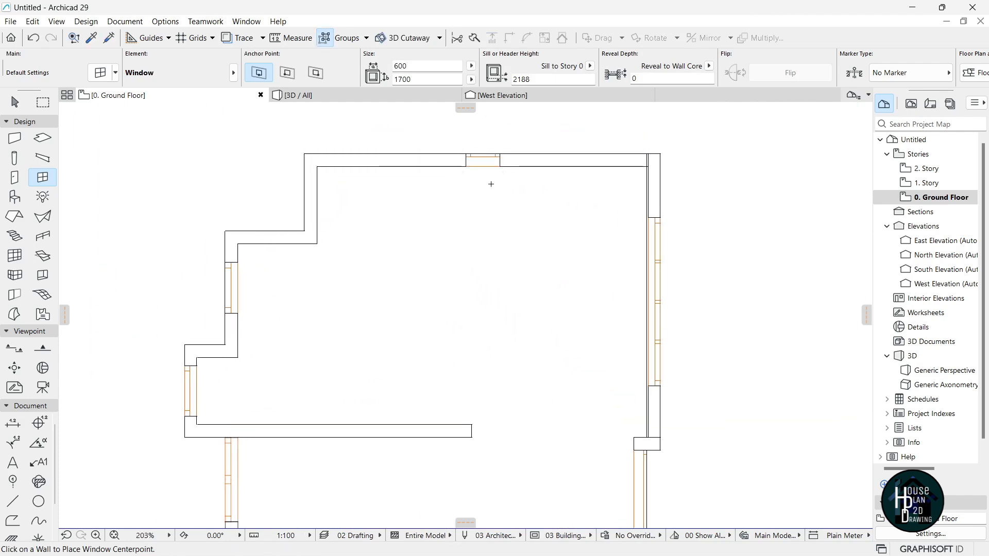
{"action": "left_click", "coordinate": [390, 97]}
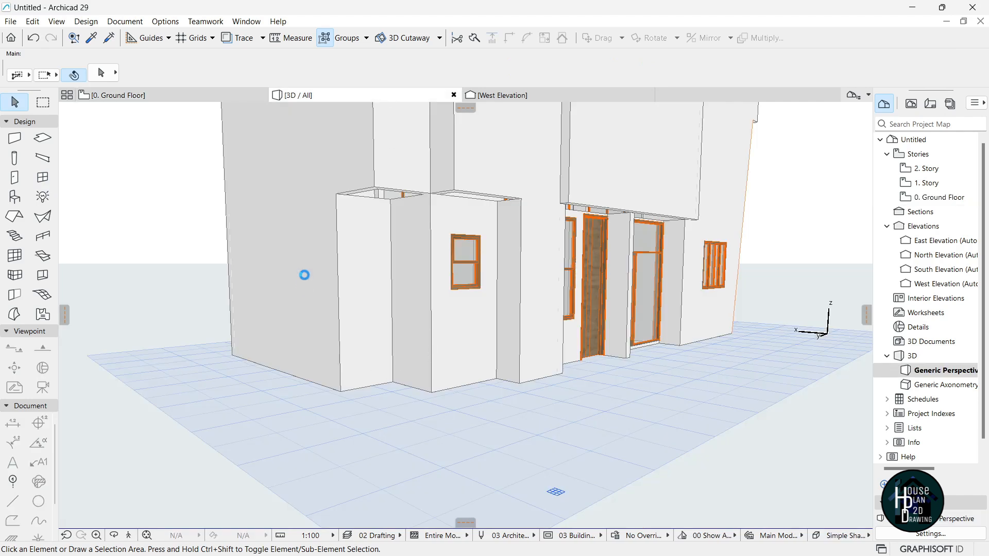
{"action": "left_click", "coordinate": [129, 535]}
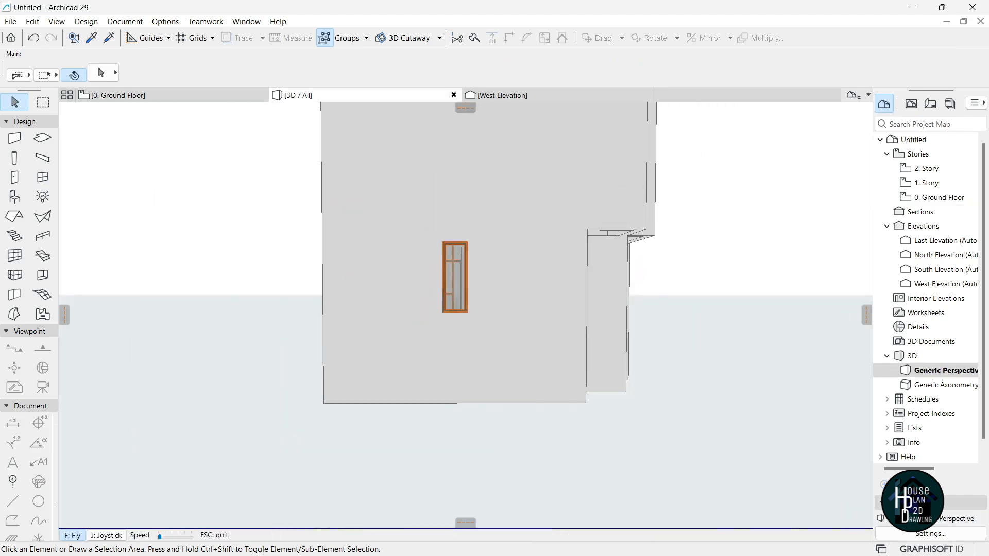
{"action": "key", "text": "Escape"}
{"action": "left_click", "coordinate": [456, 273]}
{"action": "left_click", "coordinate": [471, 238]}
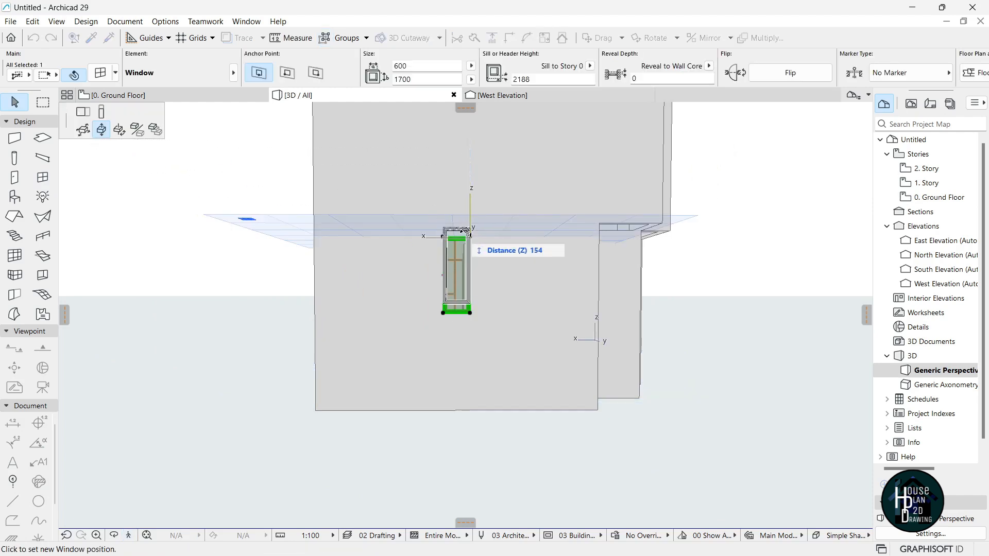
{"action": "left_click", "coordinate": [471, 251]}
{"action": "key", "text": "Escape"}
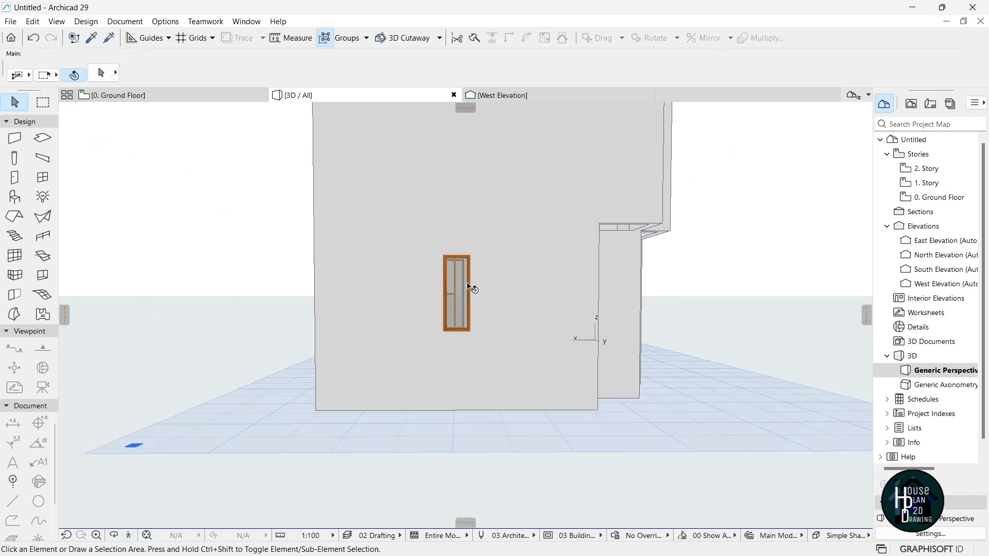
Readjust the narrow window's height to settle it on a 1845 sill.
{"action": "left_click", "coordinate": [140, 536]}
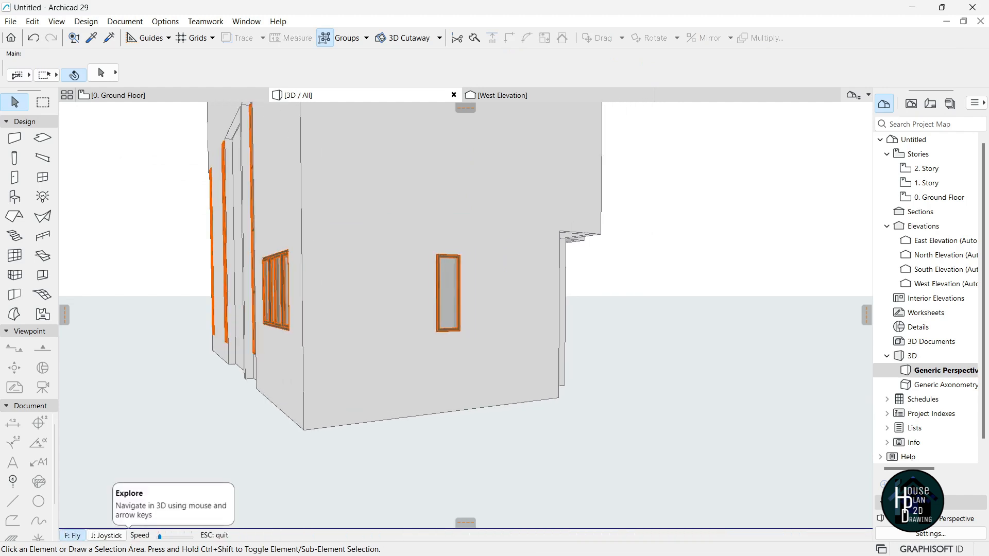
{"action": "key", "text": "Escape"}
{"action": "left_click", "coordinate": [495, 256]}
{"action": "left_click", "coordinate": [482, 236]}
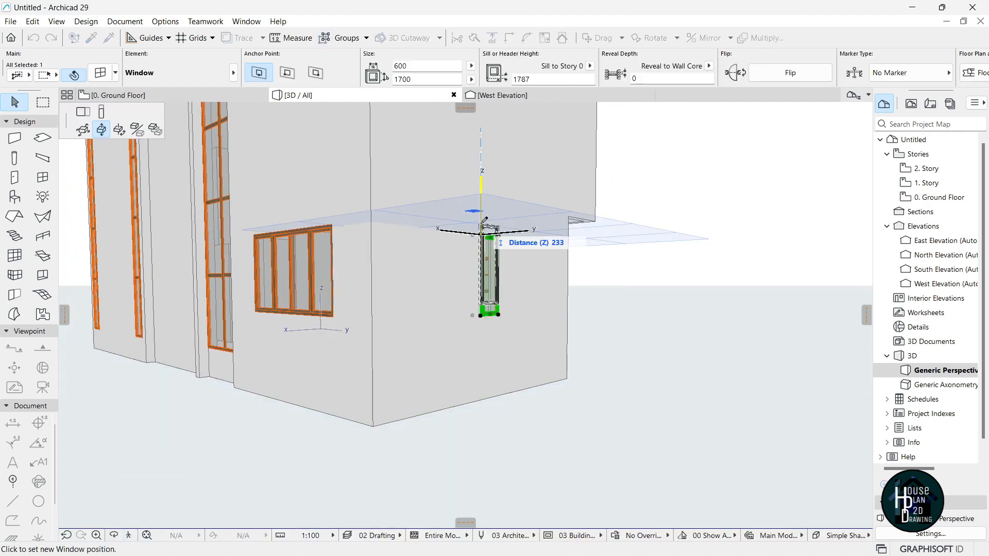
{"action": "left_click", "coordinate": [336, 222]}
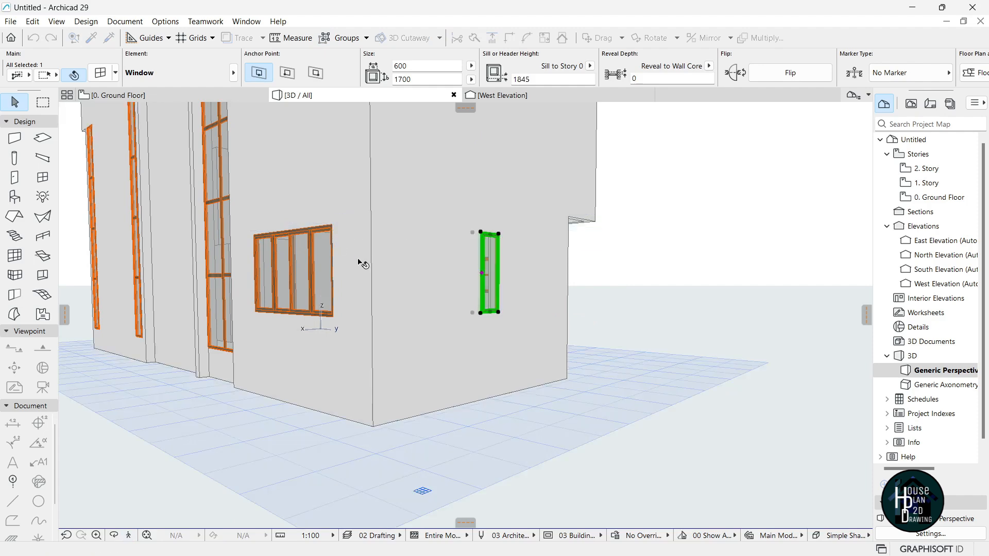
{"action": "left_click", "coordinate": [311, 409]}
{"action": "left_click", "coordinate": [137, 536]}
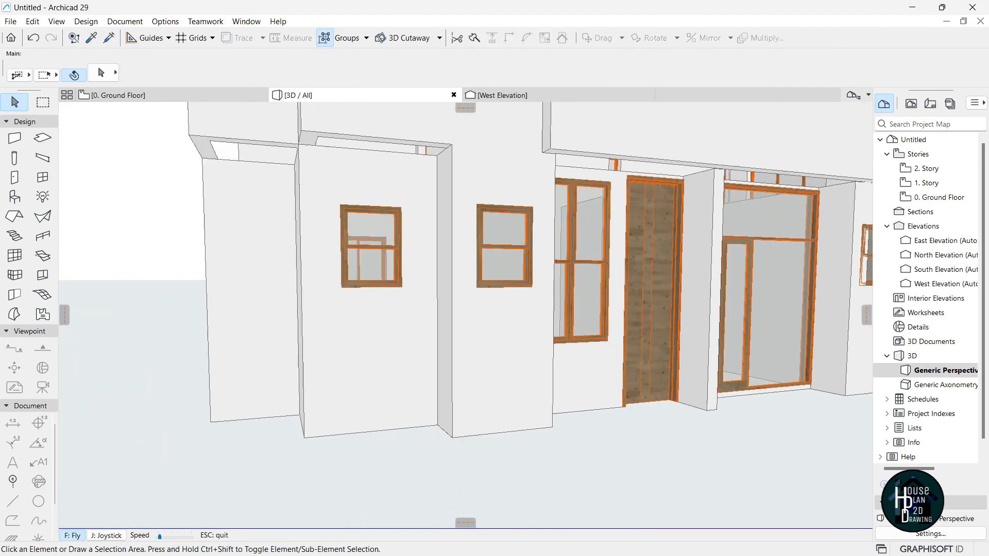
Raise both double-hung windows together to a 2345 sill height with Elevate.
{"action": "key", "text": "Escape"}
{"action": "left_click", "coordinate": [496, 217]}
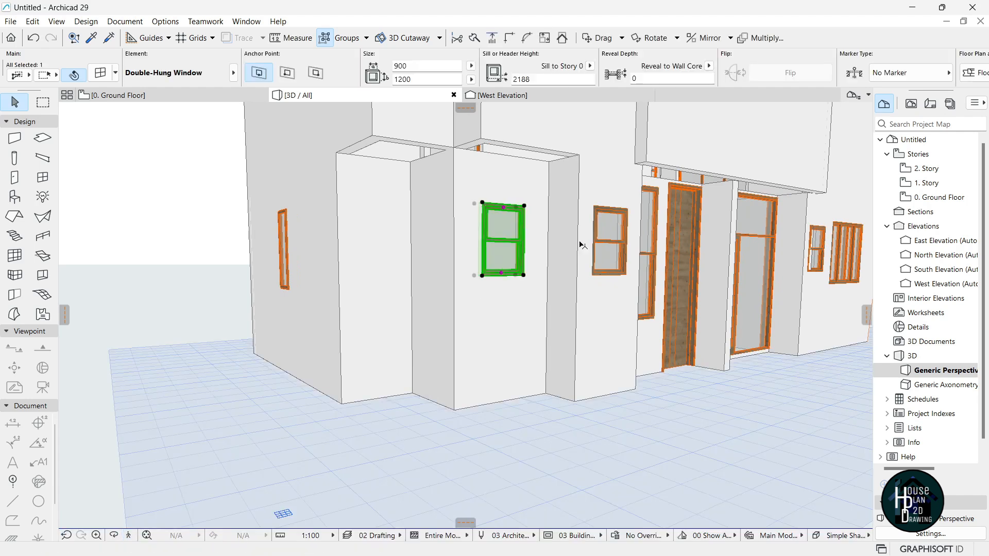
{"action": "left_click", "coordinate": [625, 244], "text": "shift"}
{"action": "left_click", "coordinate": [482, 203]}
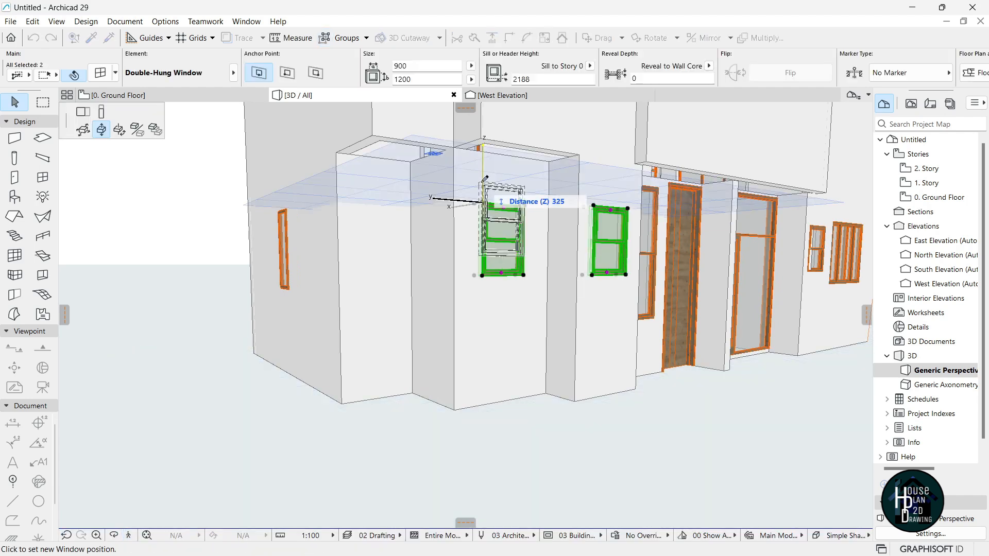
{"action": "left_click", "coordinate": [287, 210]}
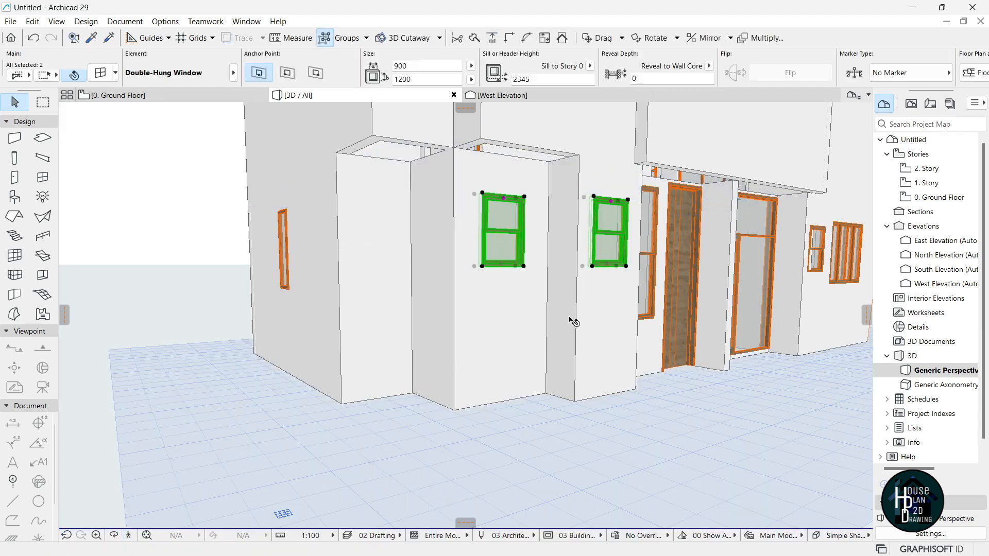
{"action": "left_click", "coordinate": [210, 411]}
Walk the 3D camera closer to the facade and eyedrop the small window's settings.
{"action": "left_click", "coordinate": [129, 536]}
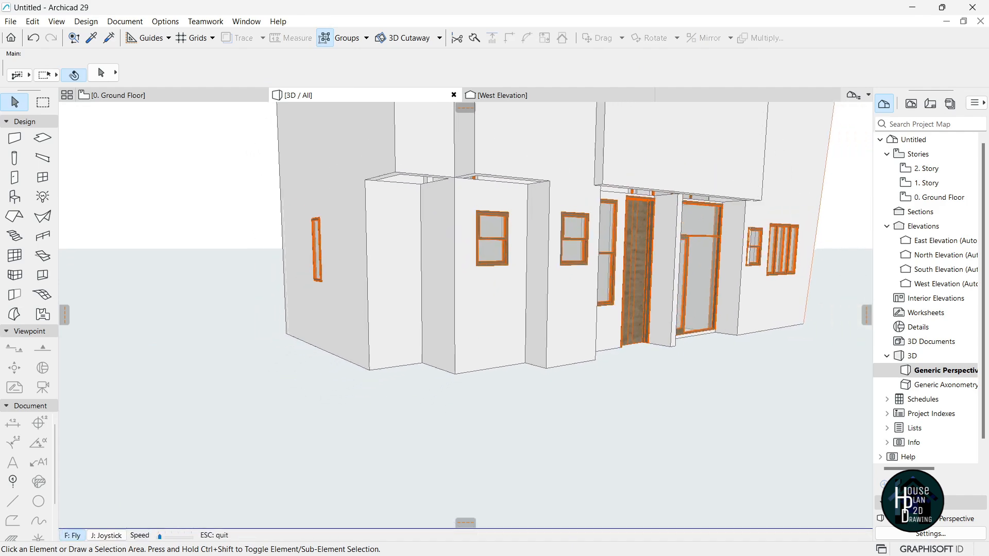
{"action": "key", "text": "Up"}
{"action": "key", "text": "Down"}
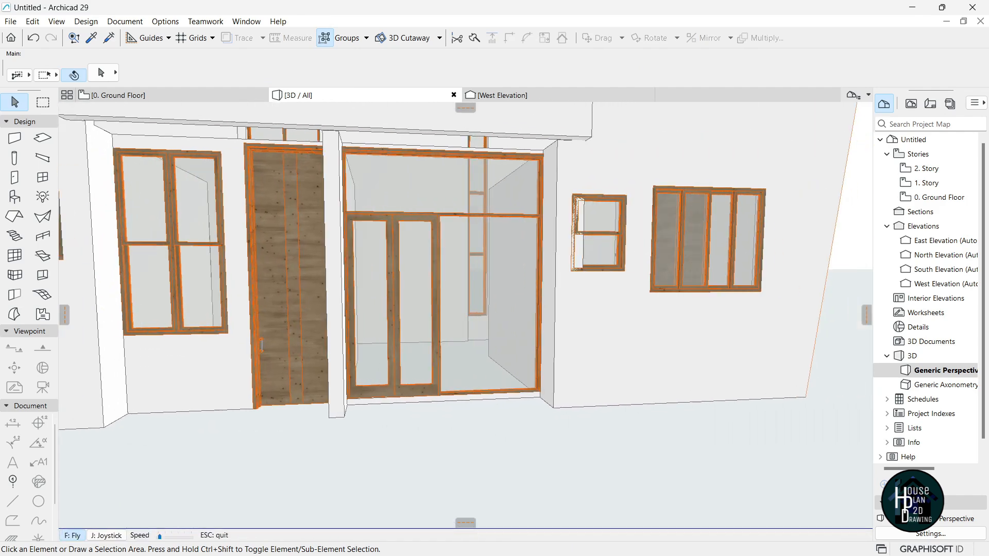
{"action": "key", "text": "Up"}
{"action": "key", "text": "Escape"}
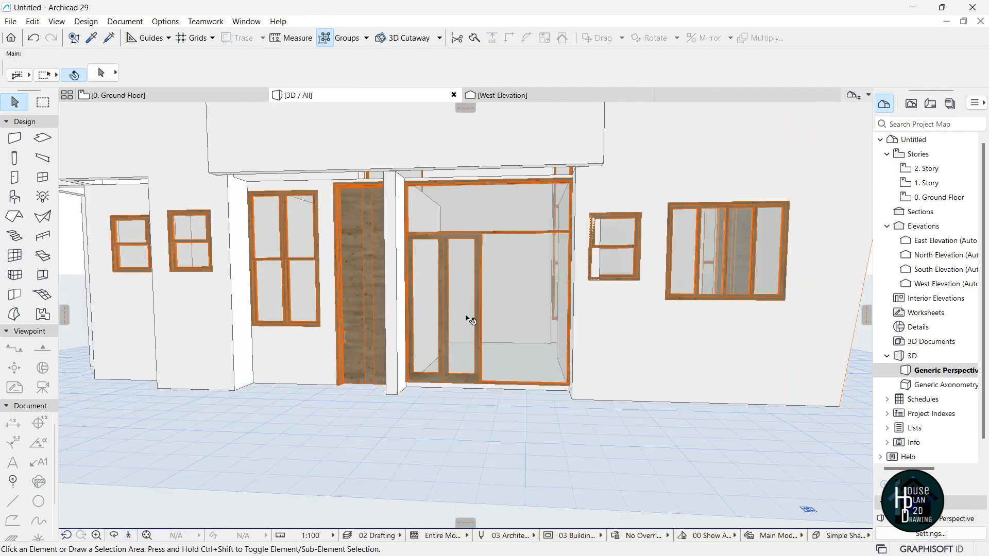
{"action": "left_click", "coordinate": [213, 216], "text": "alt"}
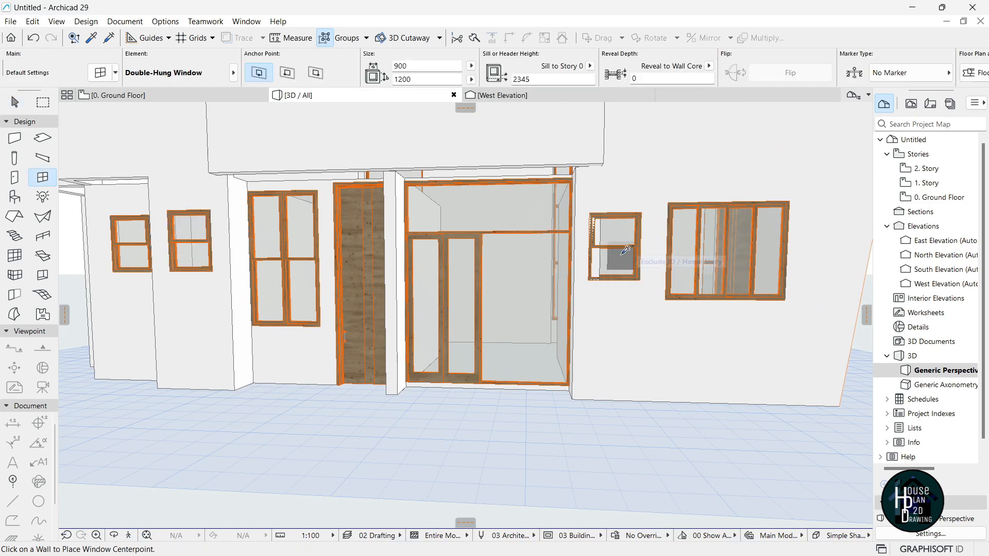
{"action": "key", "text": "Escape"}
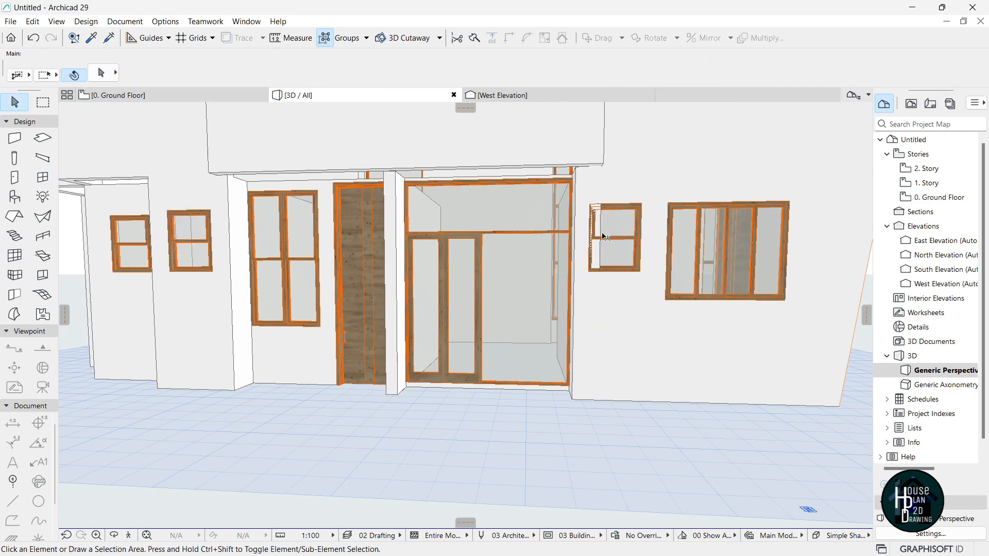
On the Ground Floor plan, stretch the left-wall window's edge to a new size.
{"action": "key", "text": "F2"}
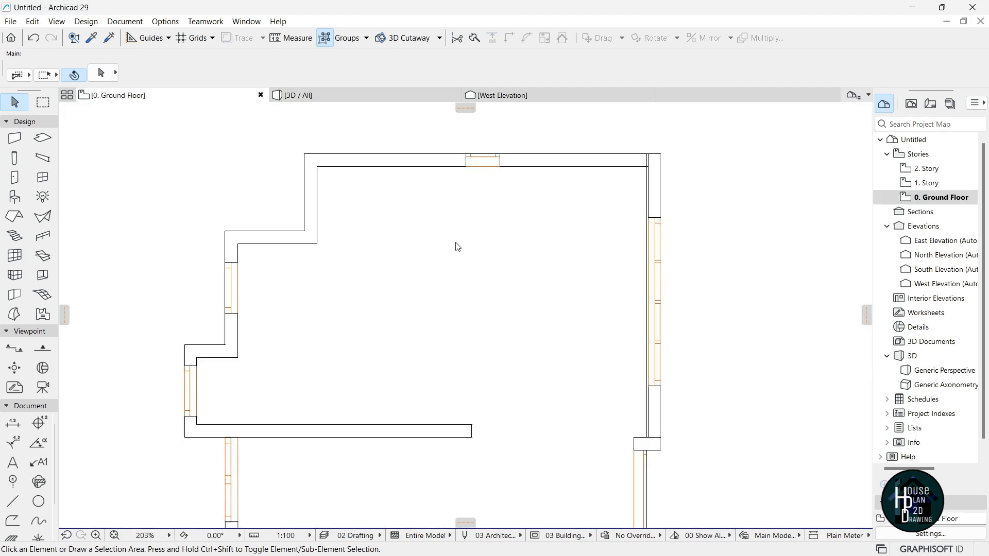
{"action": "scroll", "coordinate": [458, 251], "scroll_direction": "down", "scroll_amount": 8}
{"action": "scroll", "coordinate": [407, 336], "scroll_direction": "up", "scroll_amount": 8}
{"action": "scroll", "coordinate": [394, 360], "scroll_direction": "down", "scroll_amount": 6}
{"action": "scroll", "coordinate": [383, 287], "scroll_direction": "up", "scroll_amount": 10}
{"action": "left_click", "coordinate": [380, 287]}
{"action": "scroll", "coordinate": [385, 261], "scroll_direction": "up", "scroll_amount": 4}
{"action": "left_click", "coordinate": [393, 233]}
{"action": "left_click", "coordinate": [82, 113]}
{"action": "left_click", "coordinate": [400, 269]}
{"action": "scroll", "coordinate": [412, 267], "scroll_direction": "down", "scroll_amount": 3}
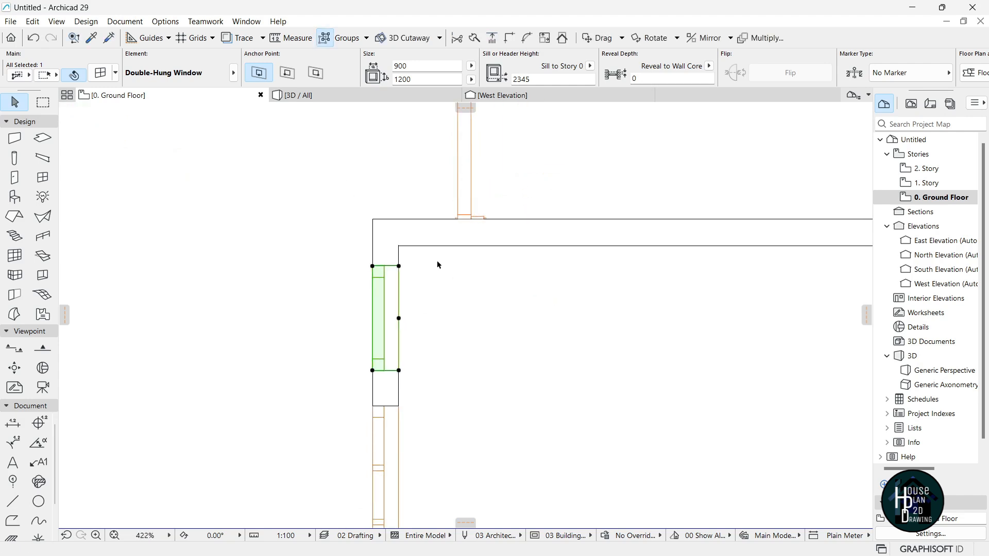
{"action": "left_click", "coordinate": [509, 162]}
{"action": "left_click", "coordinate": [343, 97]}
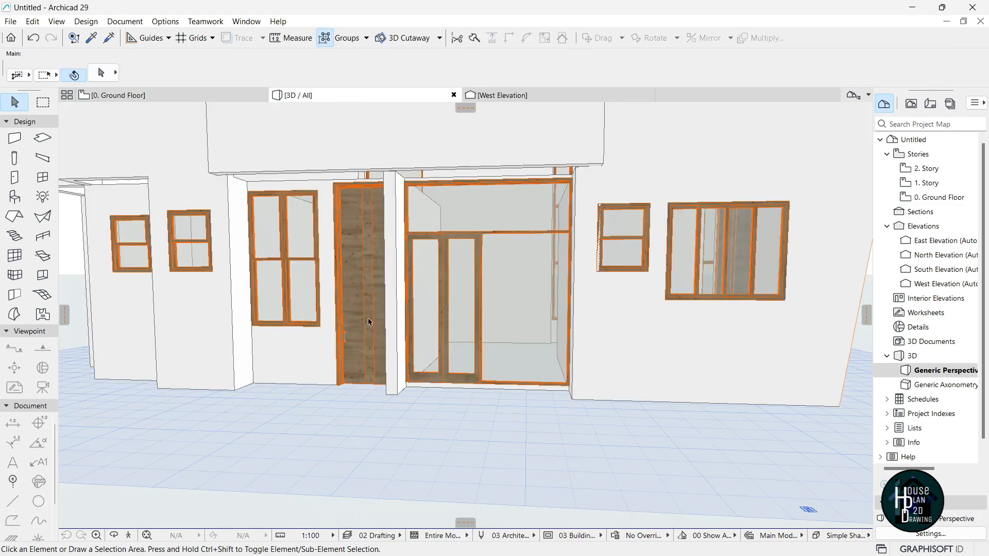
In 3D, extend the wall holding the two right-hand windows leftward from its bottom corner.
{"action": "left_click", "coordinate": [594, 239]}
{"action": "left_click", "coordinate": [589, 242]}
{"action": "left_click", "coordinate": [589, 239]}
{"action": "key", "text": "Escape"}
{"action": "scroll", "coordinate": [596, 236], "scroll_direction": "up", "scroll_amount": 4}
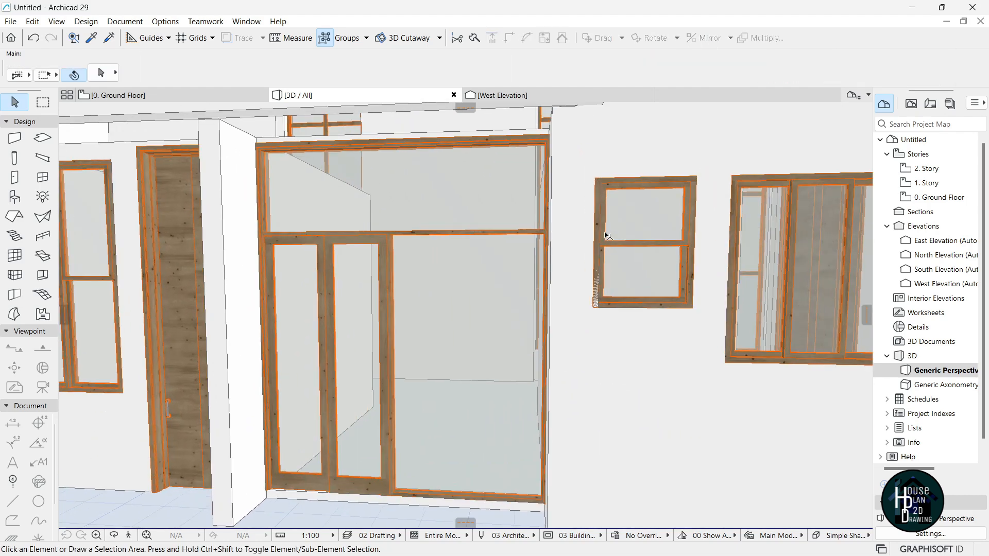
{"action": "left_click", "coordinate": [583, 276]}
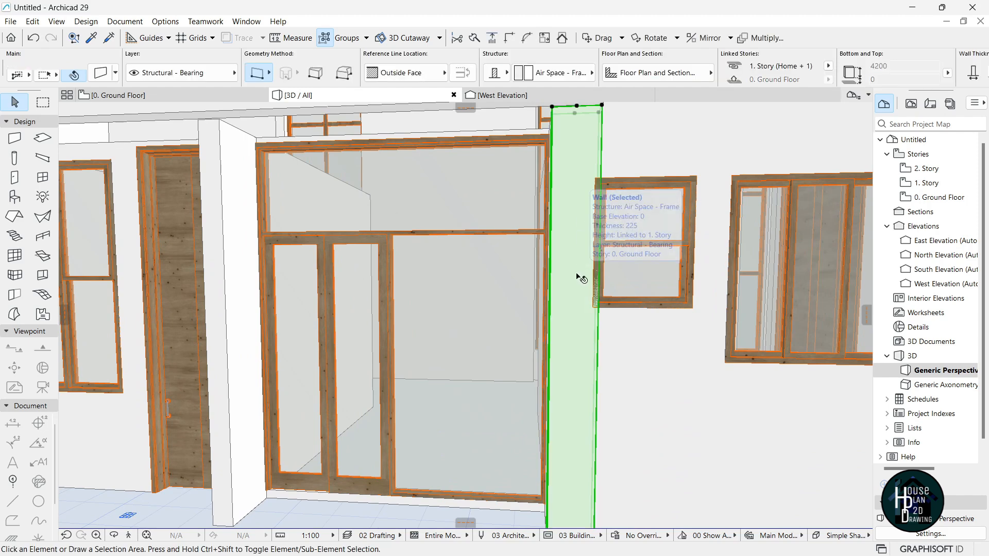
{"action": "key", "text": "Escape"}
{"action": "left_click", "coordinate": [605, 373]}
{"action": "scroll", "coordinate": [615, 372], "scroll_direction": "down", "scroll_amount": 4}
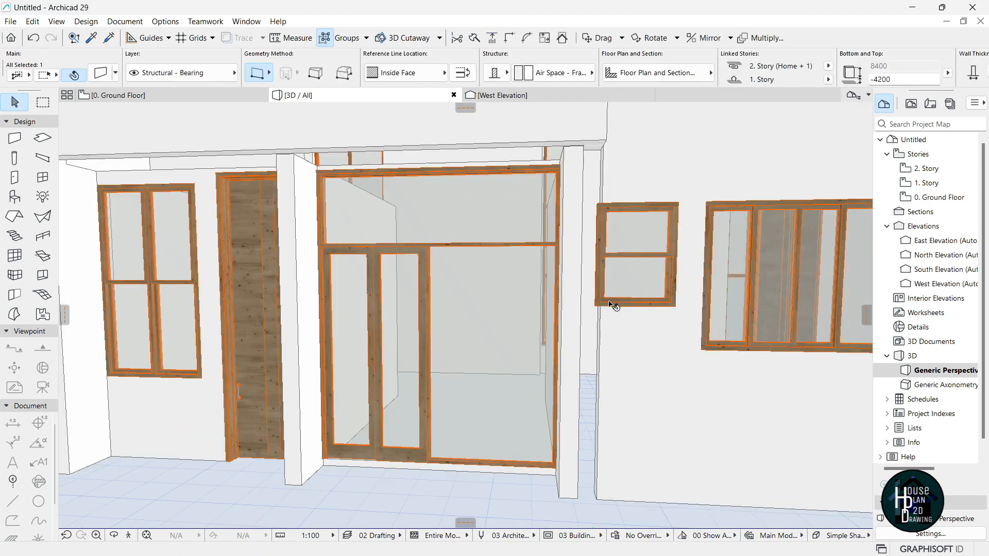
{"action": "left_click", "coordinate": [598, 470]}
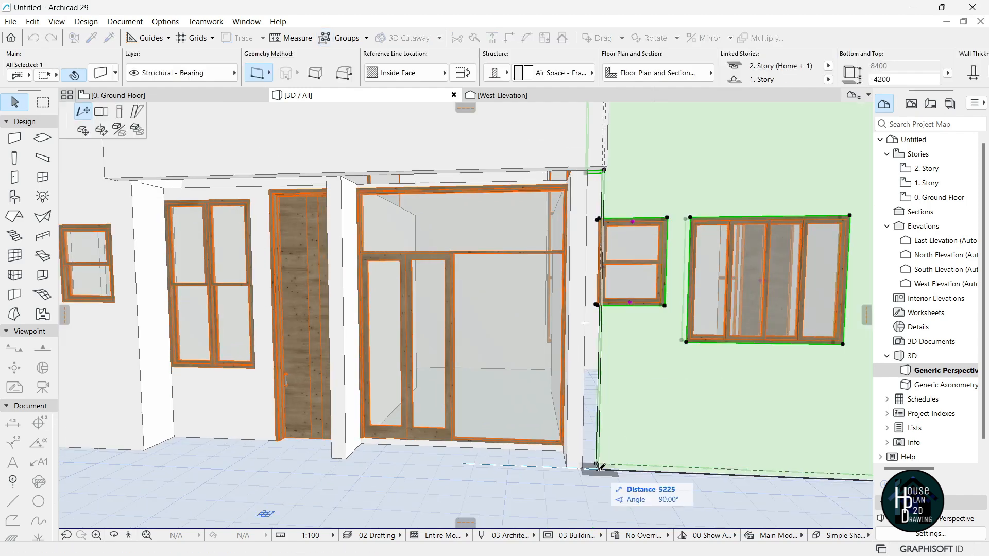
{"action": "left_click", "coordinate": [584, 469]}
{"action": "key", "text": "Escape"}
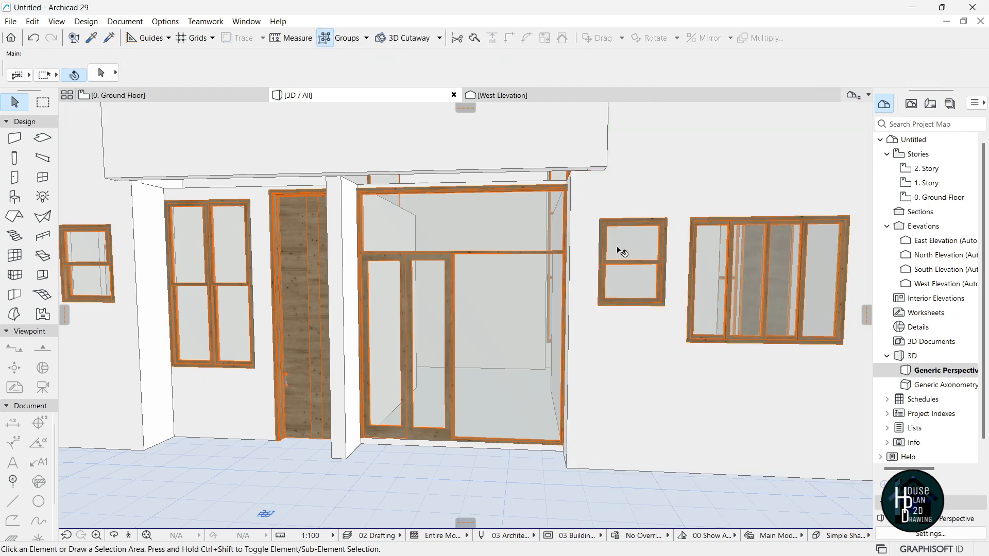
Fly the 3D camera around the front facade's corner toward the tall window.
{"action": "left_click", "coordinate": [129, 535]}
{"action": "key", "text": "Down"}
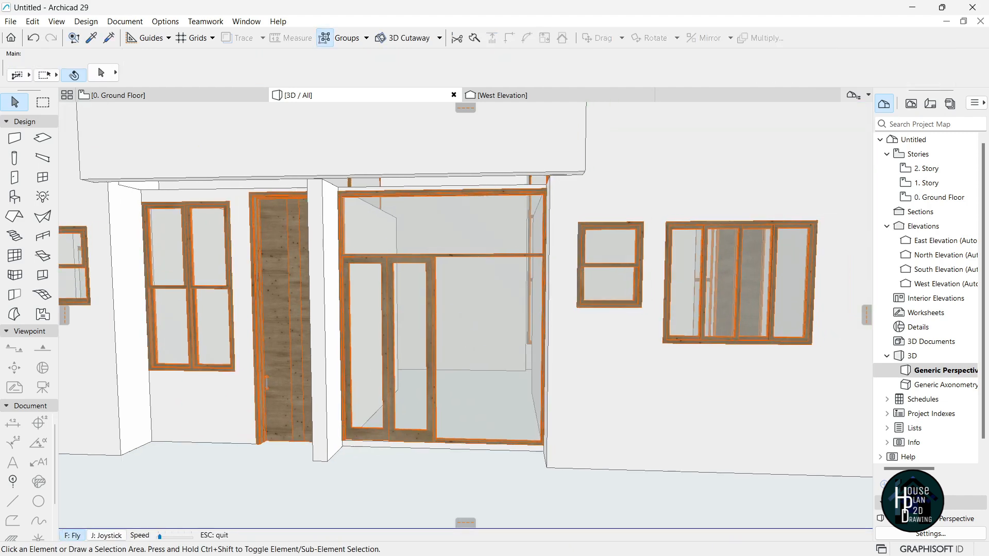
{"action": "key", "text": "Up"}
{"action": "key", "text": "Right"}
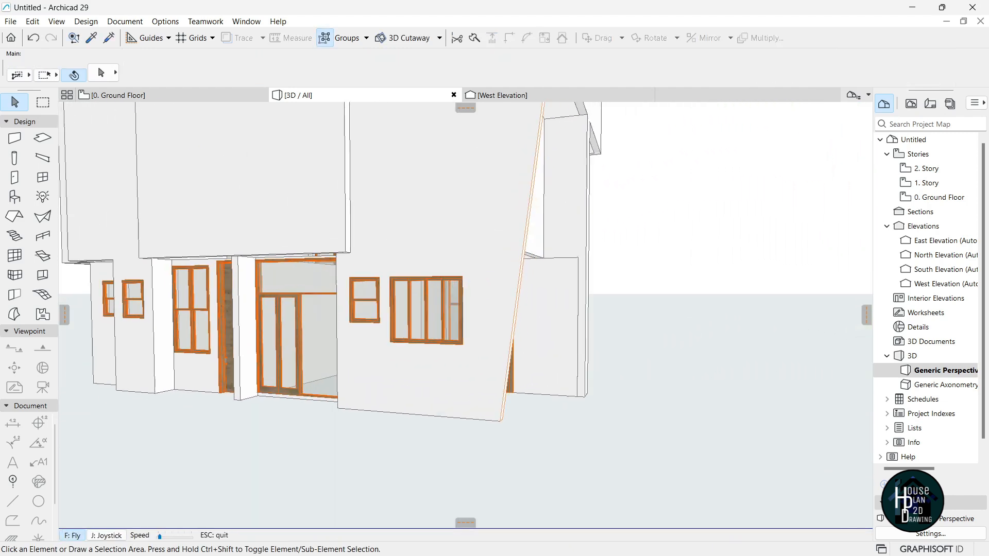
{"action": "key", "text": "Down"}
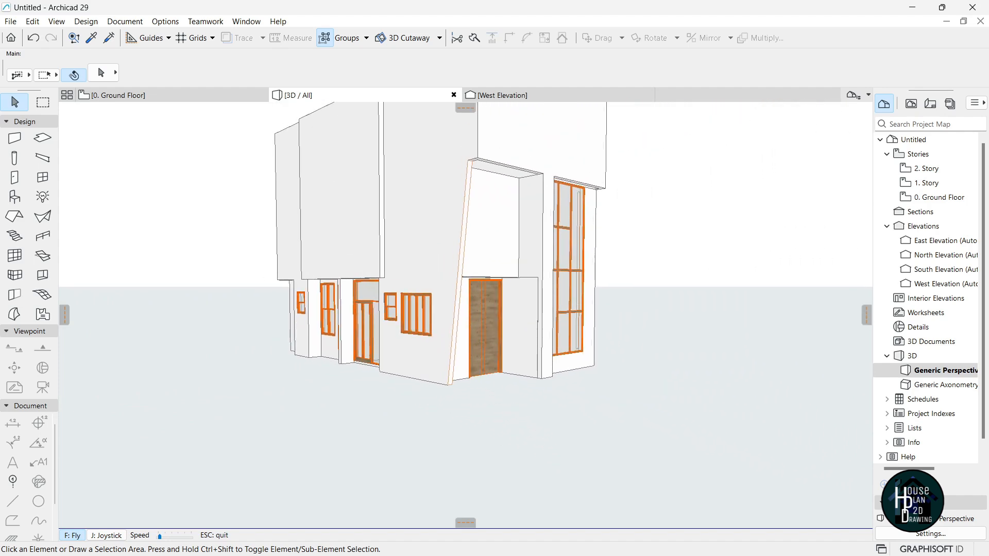
{"action": "key", "text": "Up"}
{"action": "key", "text": "Right"}
{"action": "key", "text": "Down"}
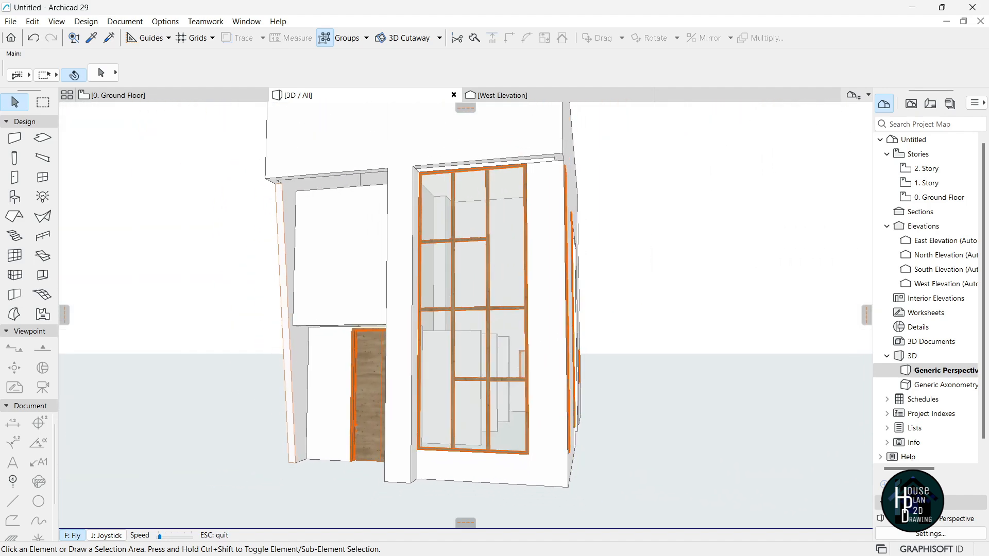
Circle past the side wall and window-lined facade, then return to the 0. Ground Floor plan.
{"action": "key", "text": "Right"}
{"action": "key", "text": "Up"}
{"action": "key", "text": "Right"}
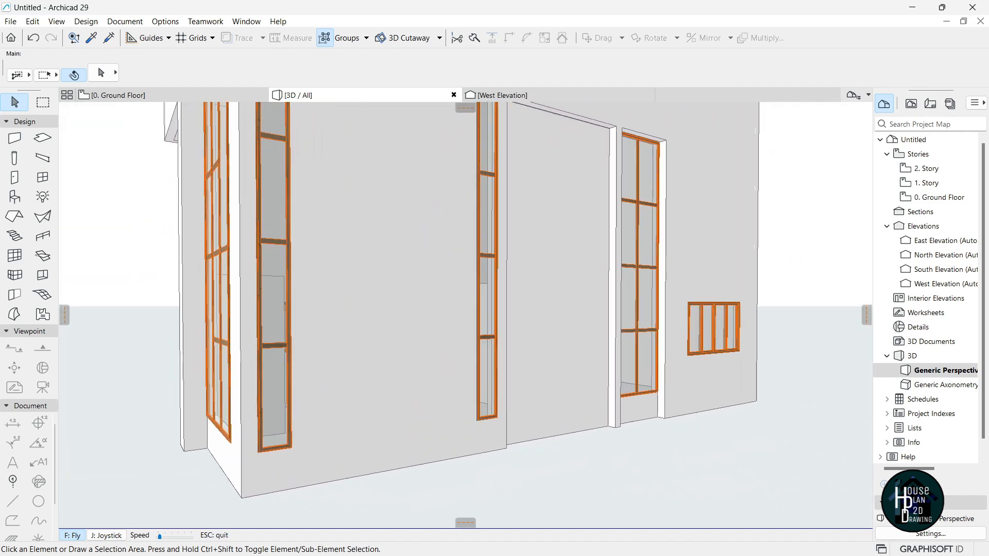
{"action": "key", "text": "Right"}
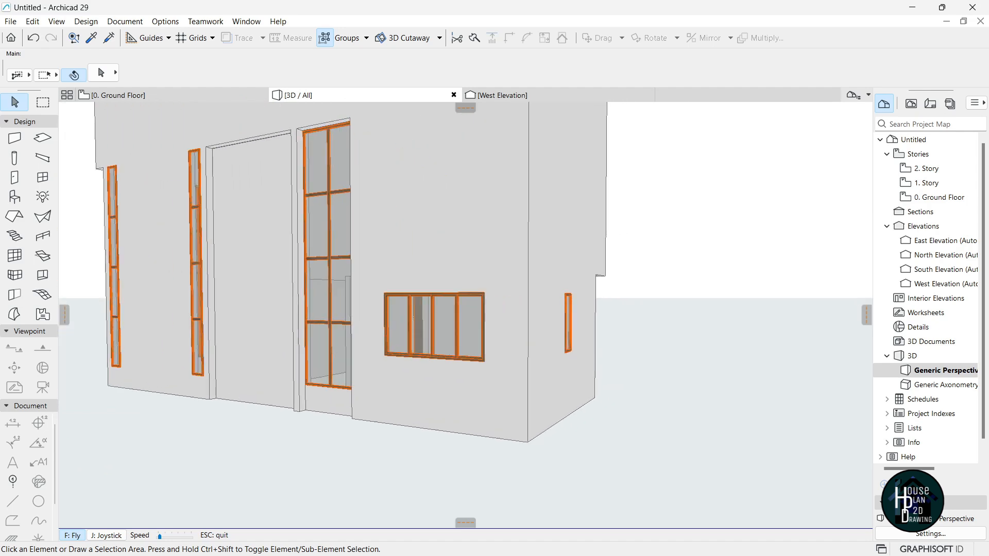
{"action": "key", "text": "Right"}
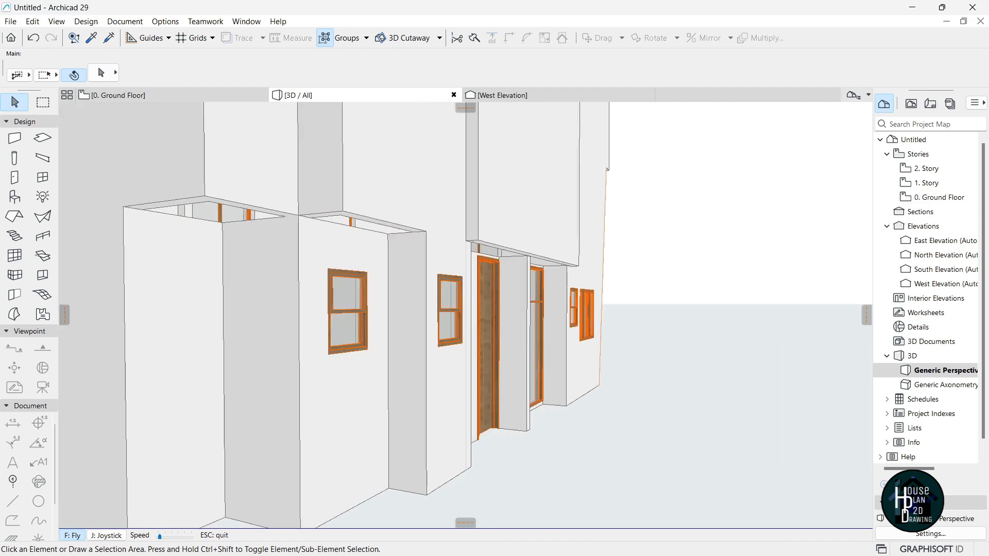
{"action": "key", "text": "Right"}
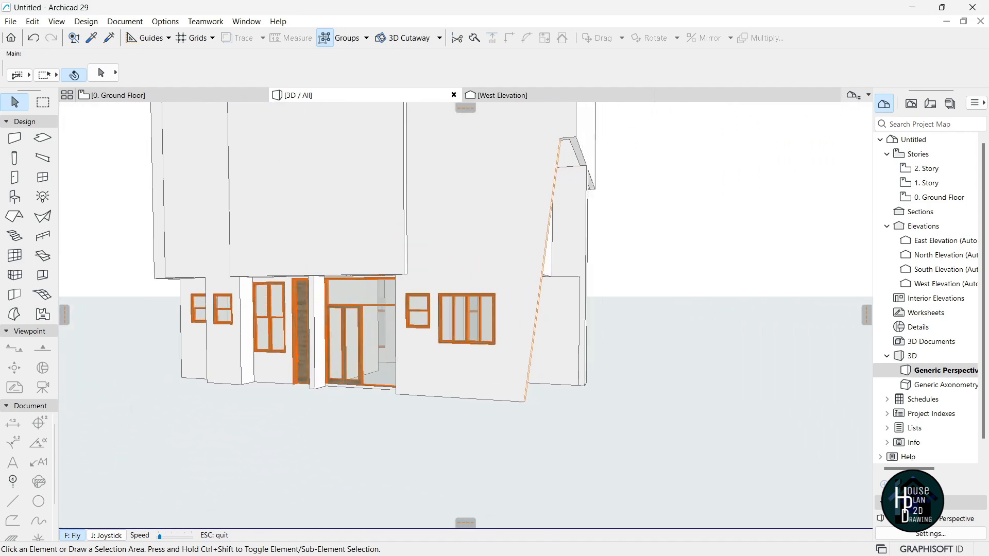
{"action": "key", "text": "Escape"}
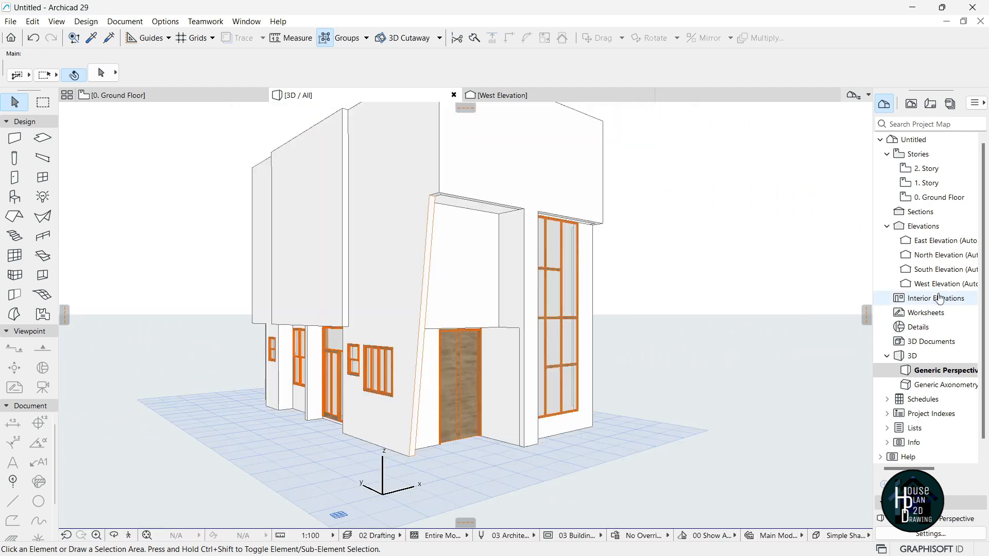
{"action": "double_click", "coordinate": [937, 197]}
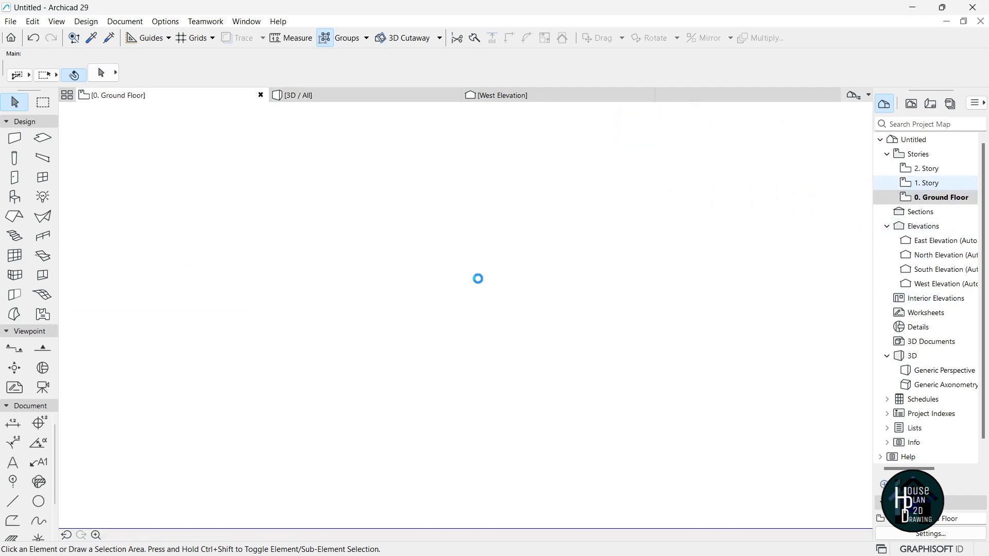
Copy the ground-floor sliding window's settings and place it on the 1. Story left wall.
{"action": "scroll", "coordinate": [439, 276], "scroll_direction": "down", "scroll_amount": 10}
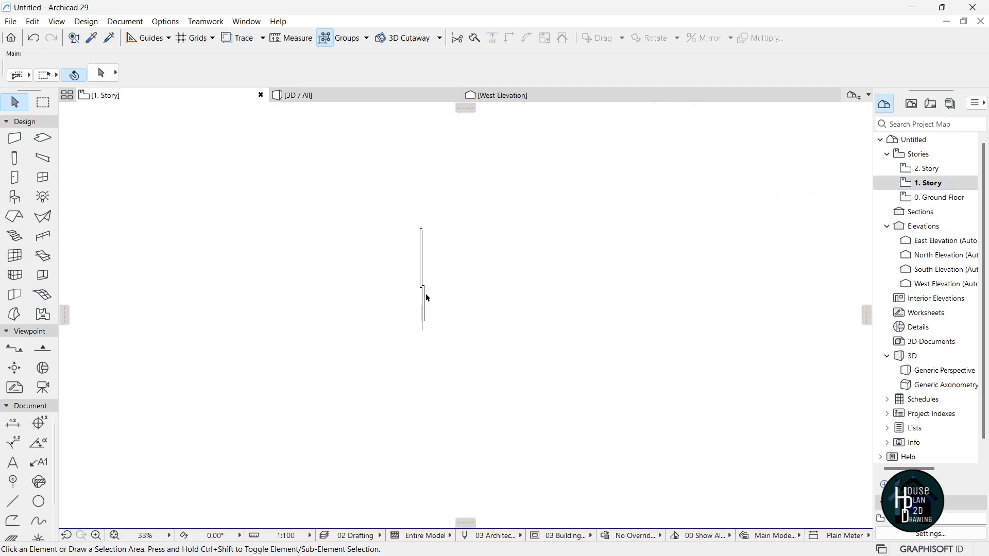
{"action": "scroll", "coordinate": [436, 293], "scroll_direction": "up", "scroll_amount": 8}
{"action": "double_click", "coordinate": [937, 197]}
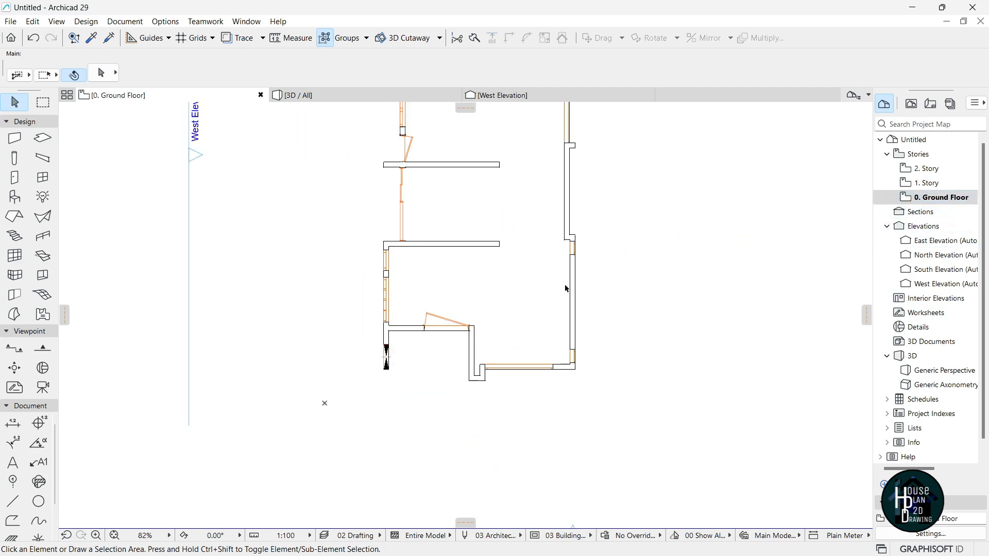
{"action": "scroll", "coordinate": [405, 267], "scroll_direction": "up", "scroll_amount": 7}
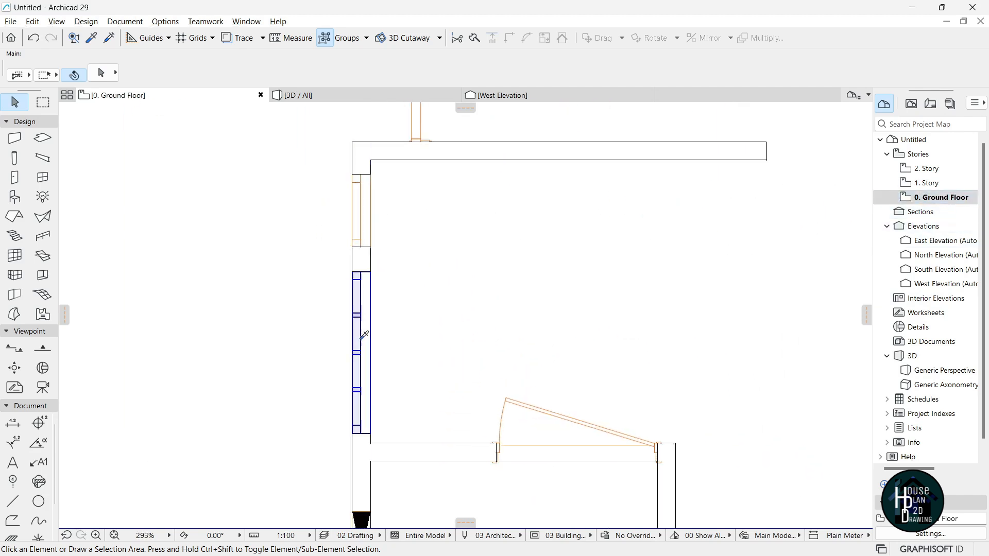
{"action": "left_click", "coordinate": [364, 338], "text": "alt"}
{"action": "scroll", "coordinate": [412, 315], "scroll_direction": "down", "scroll_amount": 4}
{"action": "key", "text": "ctrl+Up"}
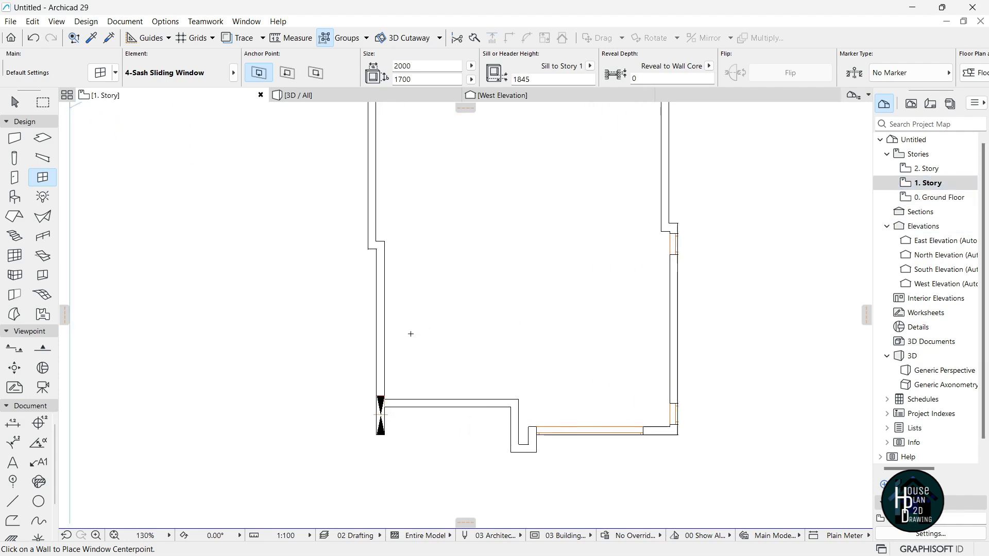
{"action": "scroll", "coordinate": [388, 336], "scroll_direction": "up", "scroll_amount": 1}
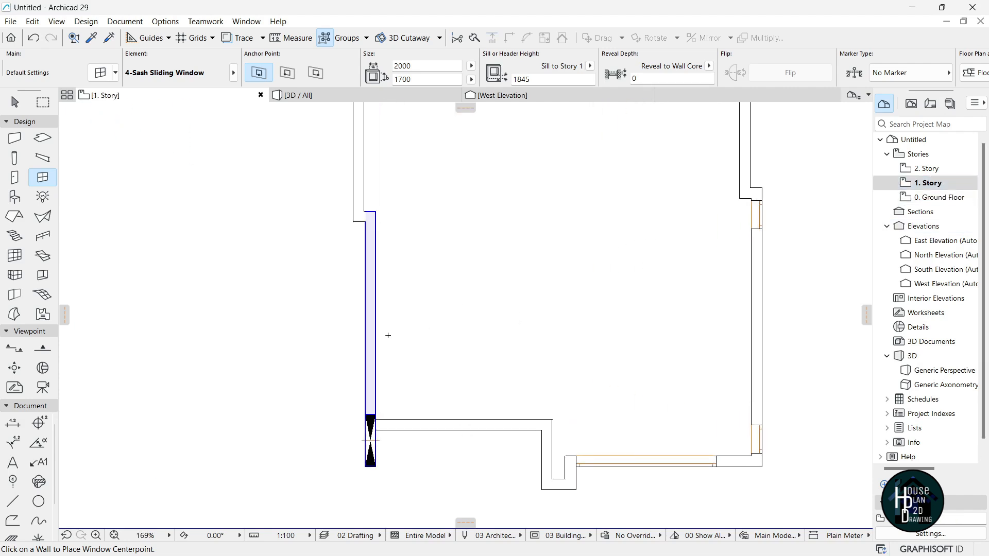
{"action": "left_click", "coordinate": [365, 312]}
Widen the newly placed left-wall window to 2500.
{"action": "scroll", "coordinate": [415, 346], "scroll_direction": "down", "scroll_amount": 4}
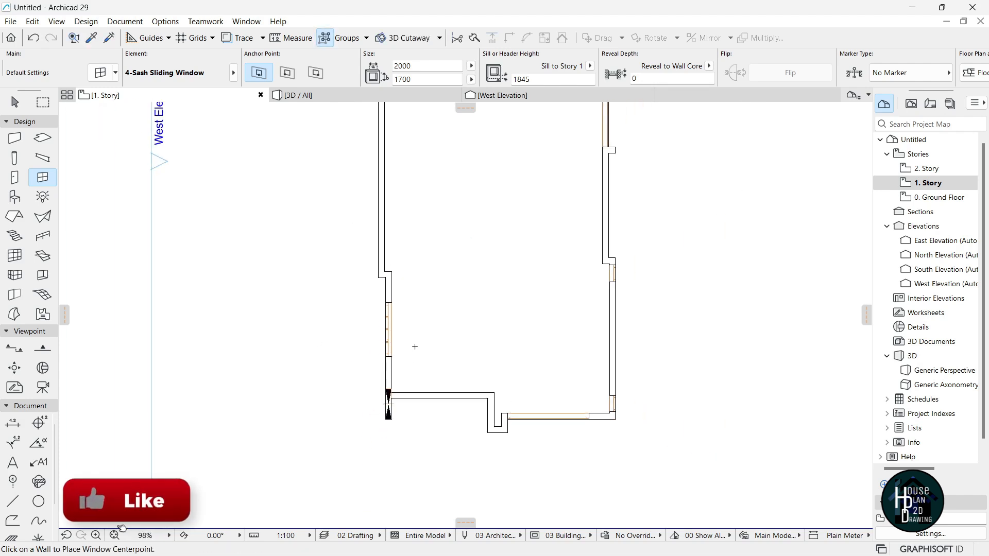
{"action": "scroll", "coordinate": [415, 346], "scroll_direction": "down", "scroll_amount": 2}
{"action": "scroll", "coordinate": [457, 342], "scroll_direction": "down", "scroll_amount": 2}
{"action": "scroll", "coordinate": [470, 173], "scroll_direction": "up", "scroll_amount": 4}
{"action": "scroll", "coordinate": [448, 338], "scroll_direction": "down", "scroll_amount": 2}
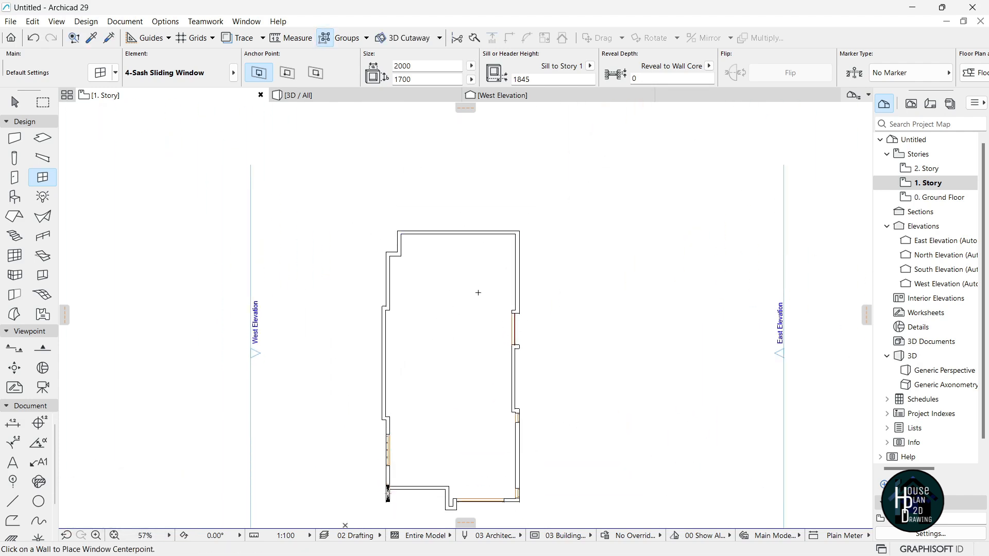
{"action": "scroll", "coordinate": [470, 297], "scroll_direction": "down", "scroll_amount": 2}
{"action": "scroll", "coordinate": [424, 412], "scroll_direction": "up", "scroll_amount": 9}
{"action": "key", "text": "Escape"}
{"action": "left_click", "coordinate": [385, 328]}
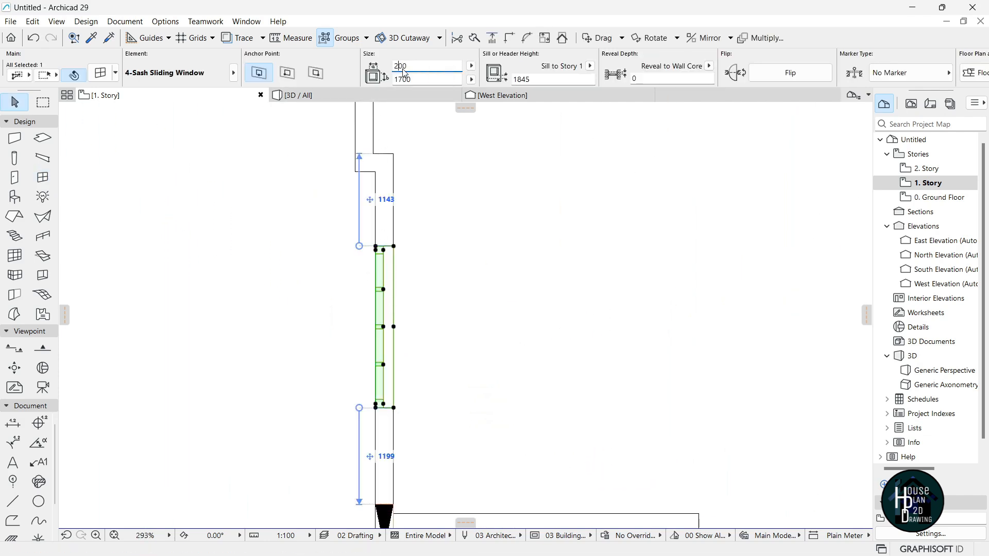
{"action": "key", "text": "Return"}
{"action": "left_click", "coordinate": [400, 298]}
Place a 3000-wide copy of the window on the right wall, opening outward.
{"action": "left_click", "coordinate": [387, 282], "text": "alt"}
{"action": "scroll", "coordinate": [387, 289], "scroll_direction": "down", "scroll_amount": 5}
{"action": "scroll", "coordinate": [464, 180], "scroll_direction": "up", "scroll_amount": 3}
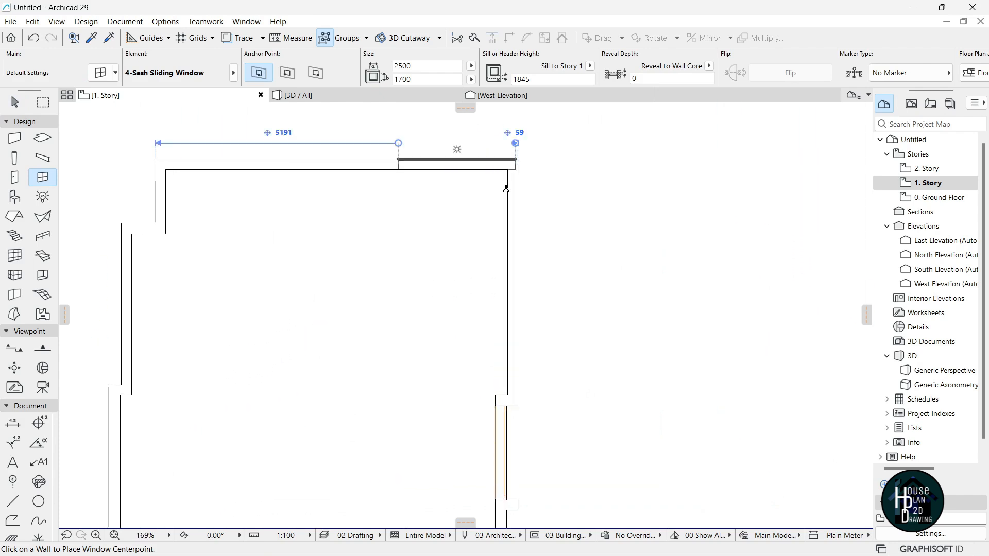
{"action": "type", "text": "3000"}
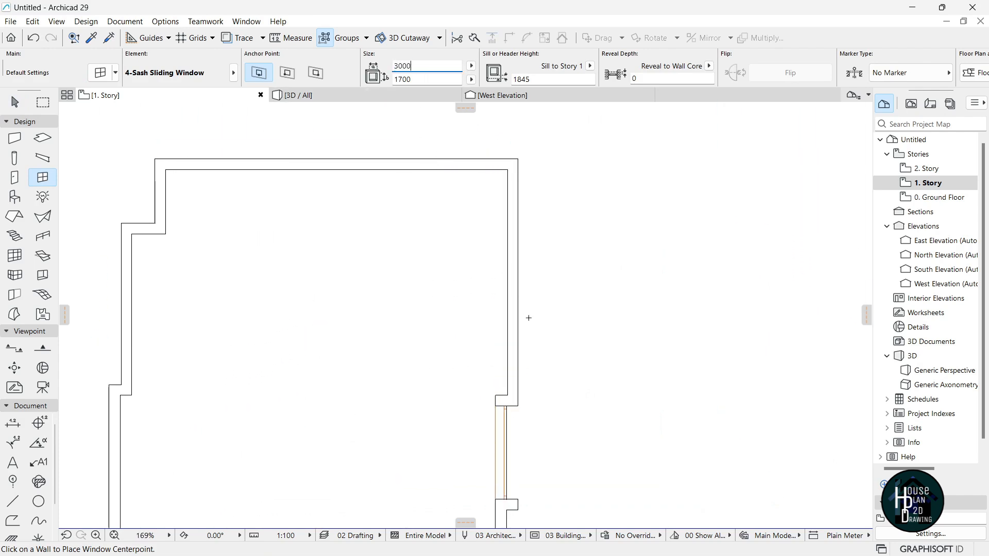
{"action": "left_click", "coordinate": [513, 282]}
{"action": "left_click", "coordinate": [548, 271]}
{"action": "scroll", "coordinate": [548, 271], "scroll_direction": "down", "scroll_amount": 4}
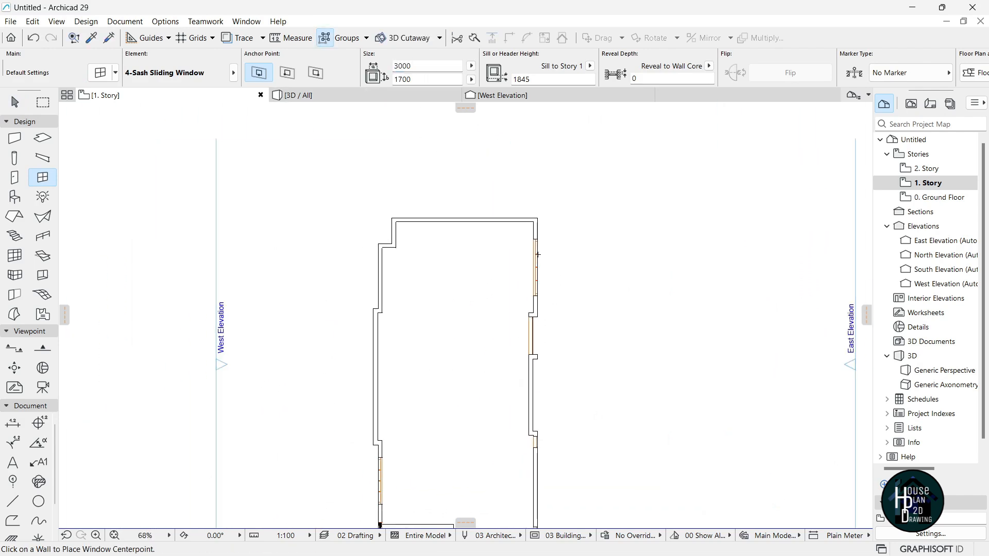
{"action": "scroll", "coordinate": [461, 181], "scroll_direction": "up", "scroll_amount": 3}
Copy the ground floor's 600 × 1700 window and place it on the 1. Story top wall.
{"action": "double_click", "coordinate": [941, 197]}
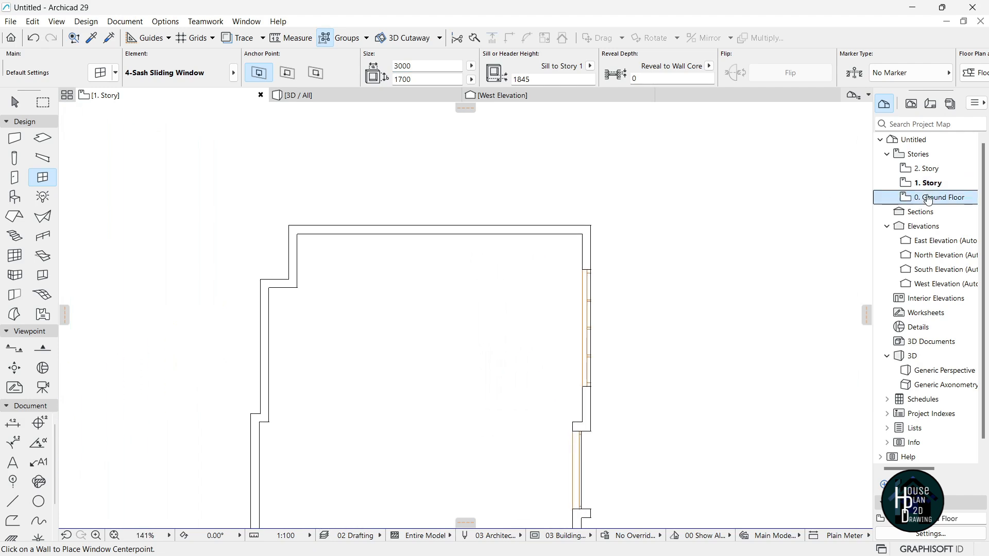
{"action": "scroll", "coordinate": [497, 254], "scroll_direction": "up", "scroll_amount": 3}
{"action": "left_click", "coordinate": [458, 218], "text": "alt"}
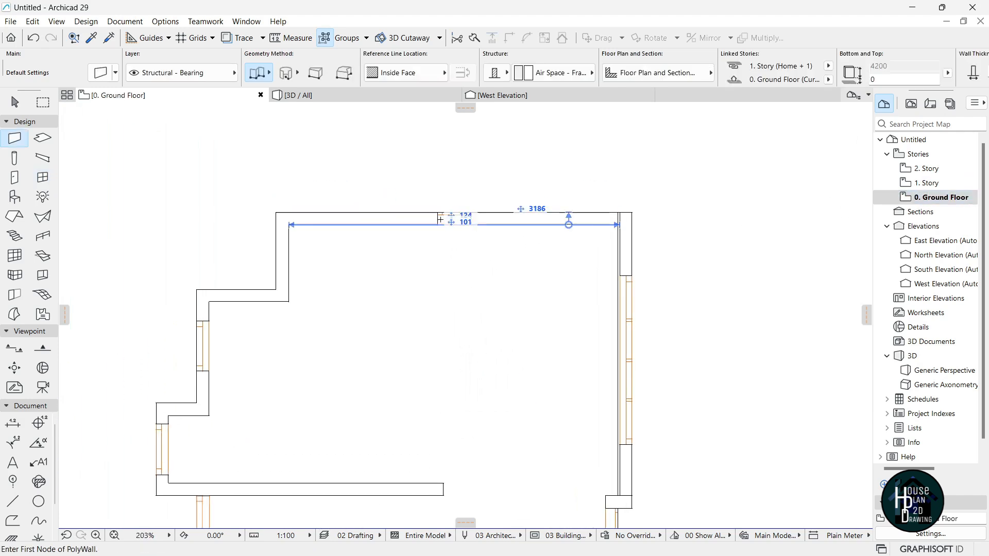
{"action": "left_click", "coordinate": [448, 213], "text": "alt"}
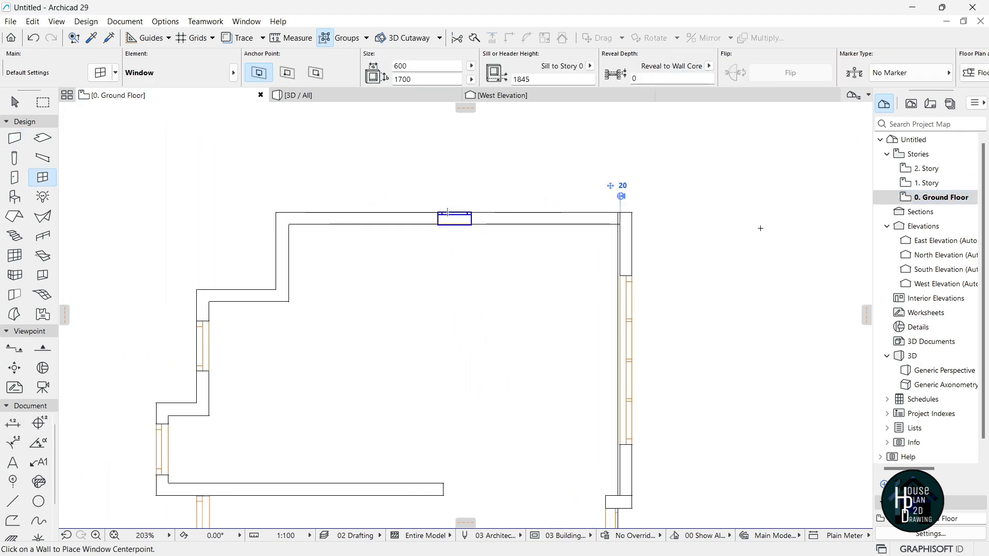
{"action": "double_click", "coordinate": [930, 183]}
{"action": "left_click", "coordinate": [454, 218]}
{"action": "left_click", "coordinate": [448, 191]}
{"action": "scroll", "coordinate": [327, 256], "scroll_direction": "down", "scroll_amount": 2}
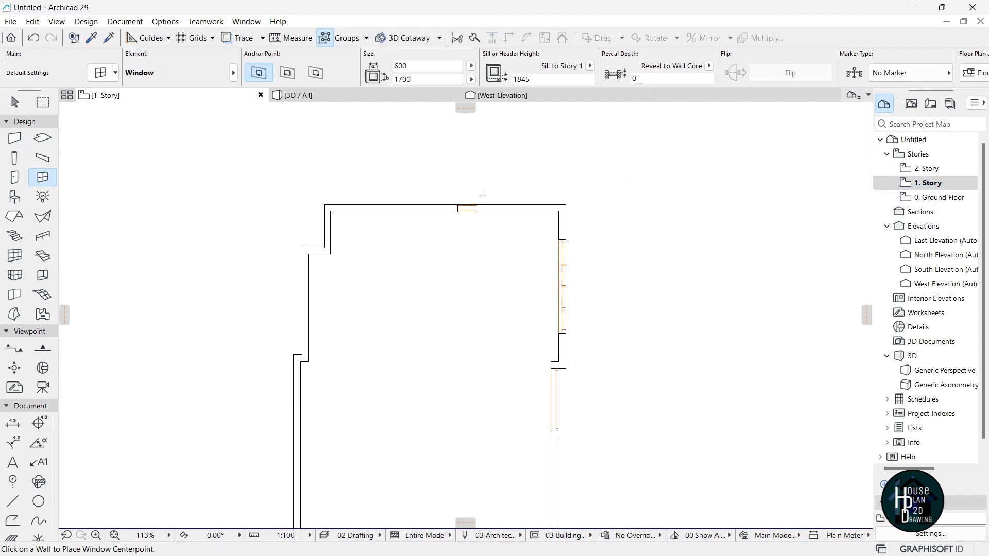
{"action": "scroll", "coordinate": [389, 194], "scroll_direction": "down", "scroll_amount": 1}
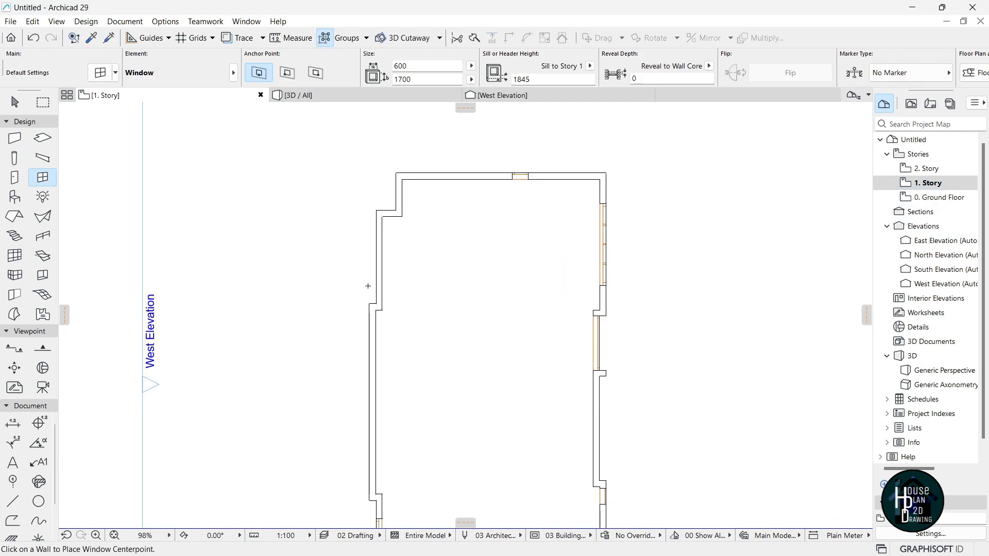
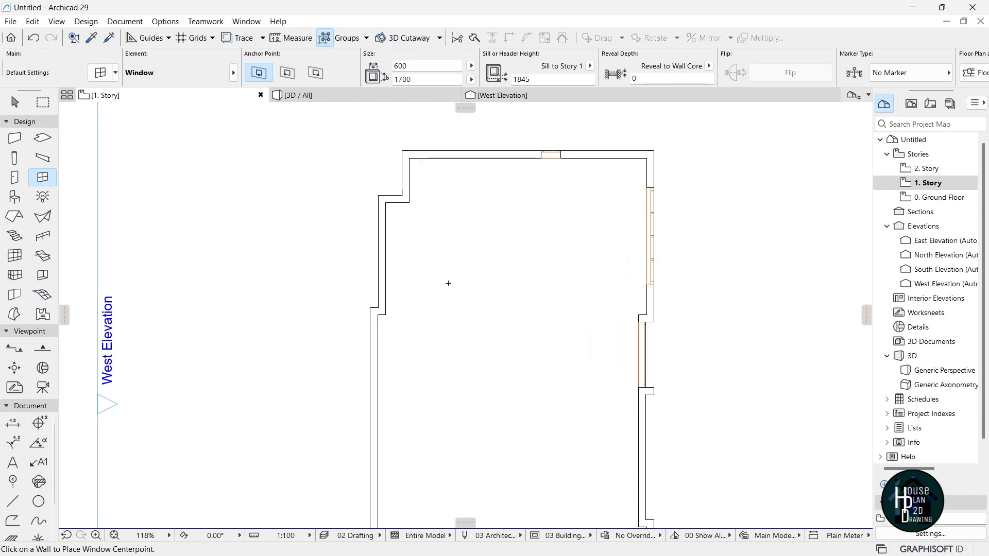
On the 1. Story plan, place windows in the left and lower-left walls.
{"action": "scroll", "coordinate": [387, 291], "scroll_direction": "up", "scroll_amount": 3}
{"action": "left_click", "coordinate": [955, 198]}
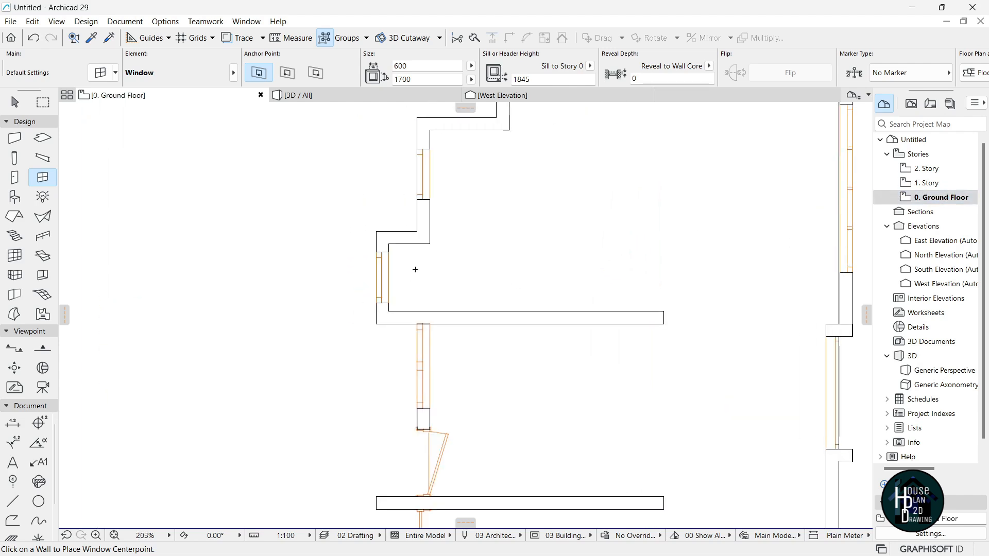
{"action": "left_click", "coordinate": [935, 170]}
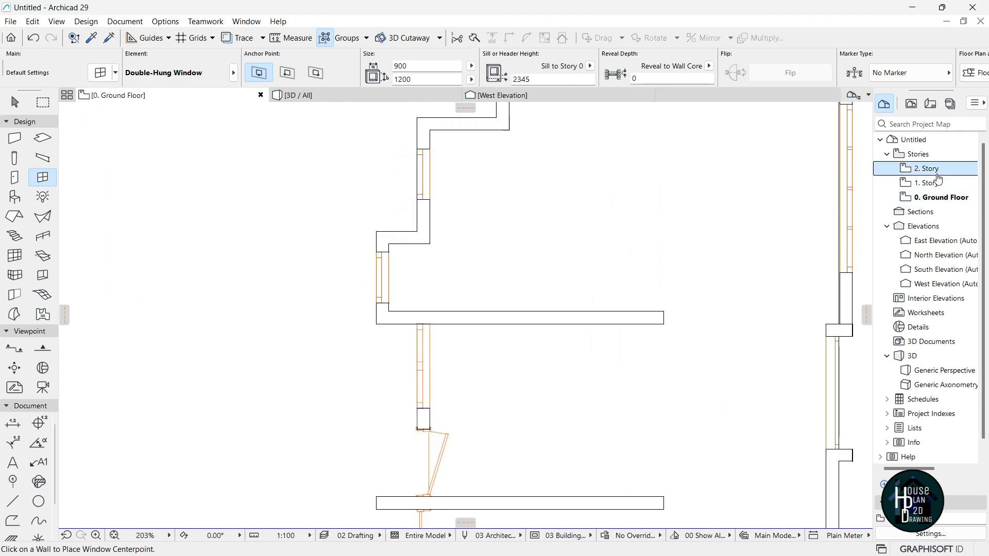
{"action": "double_click", "coordinate": [937, 184]}
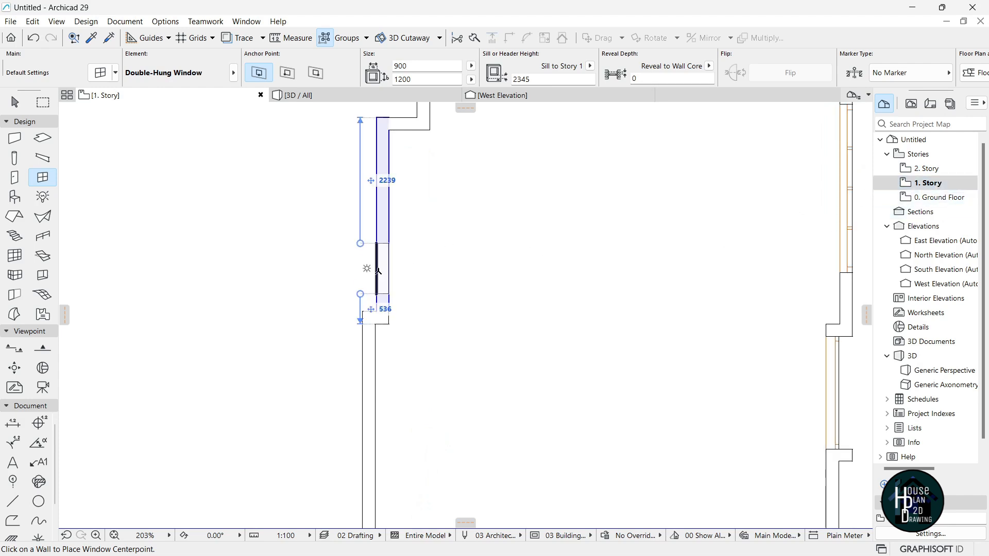
{"action": "left_click", "coordinate": [375, 277]}
{"action": "left_click", "coordinate": [375, 277]}
{"action": "scroll", "coordinate": [462, 250], "scroll_direction": "down", "scroll_amount": 3}
{"action": "scroll", "coordinate": [426, 369], "scroll_direction": "up", "scroll_amount": 3}
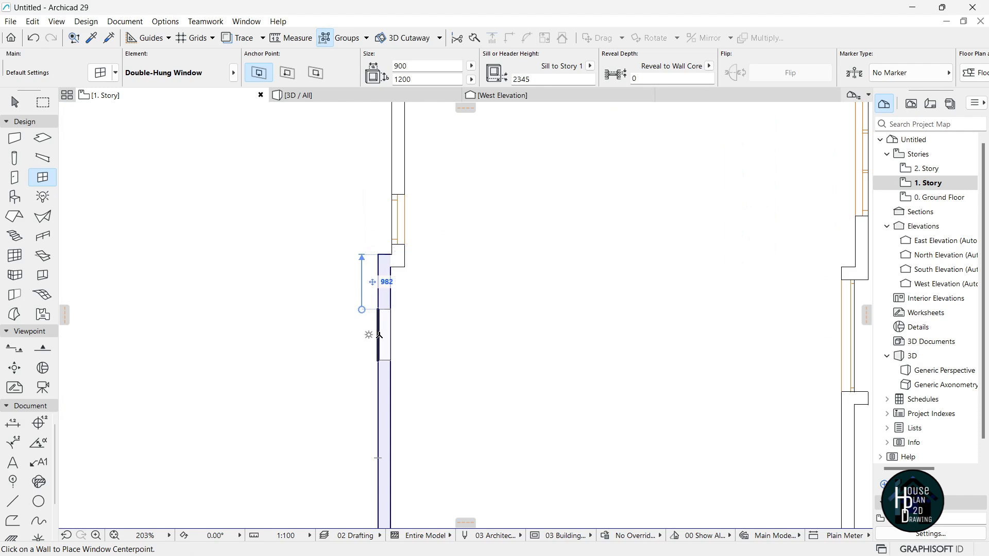
{"action": "left_click", "coordinate": [378, 335]}
{"action": "left_click", "coordinate": [326, 342]}
On the 2. Story plan, place two Double-Hung windows in the left wall.
{"action": "scroll", "coordinate": [453, 247], "scroll_direction": "down", "scroll_amount": 3}
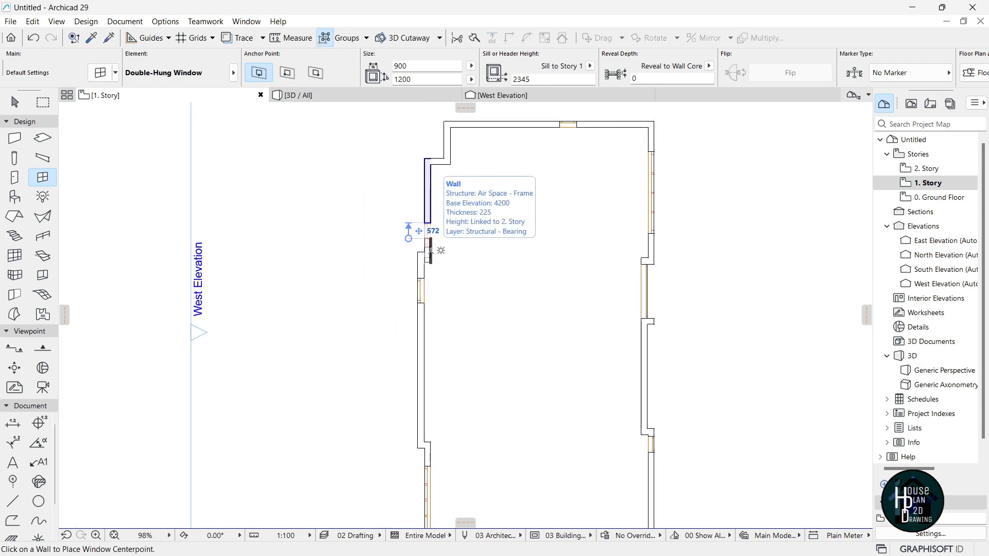
{"action": "scroll", "coordinate": [464, 257], "scroll_direction": "down", "scroll_amount": 2}
{"action": "double_click", "coordinate": [960, 168]}
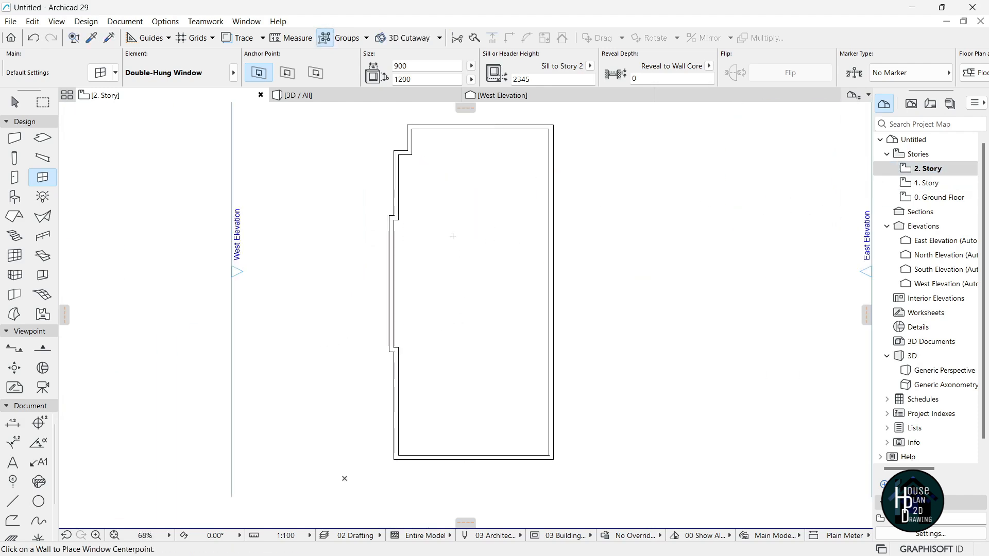
{"action": "scroll", "coordinate": [396, 208], "scroll_direction": "up", "scroll_amount": 4}
{"action": "left_click", "coordinate": [386, 260]}
{"action": "left_click", "coordinate": [364, 272]}
{"action": "left_click", "coordinate": [395, 189]}
{"action": "left_click", "coordinate": [362, 231]}
{"action": "scroll", "coordinate": [369, 281], "scroll_direction": "down", "scroll_amount": 6}
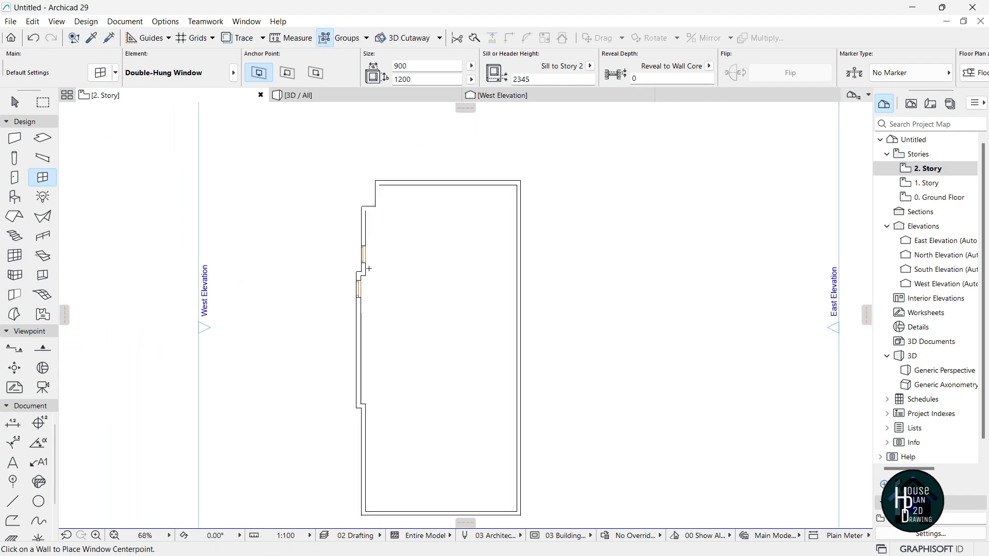
{"action": "scroll", "coordinate": [447, 219], "scroll_direction": "up", "scroll_amount": 7}
Place a window in the top wall and set its facing side.
{"action": "left_click", "coordinate": [938, 185]}
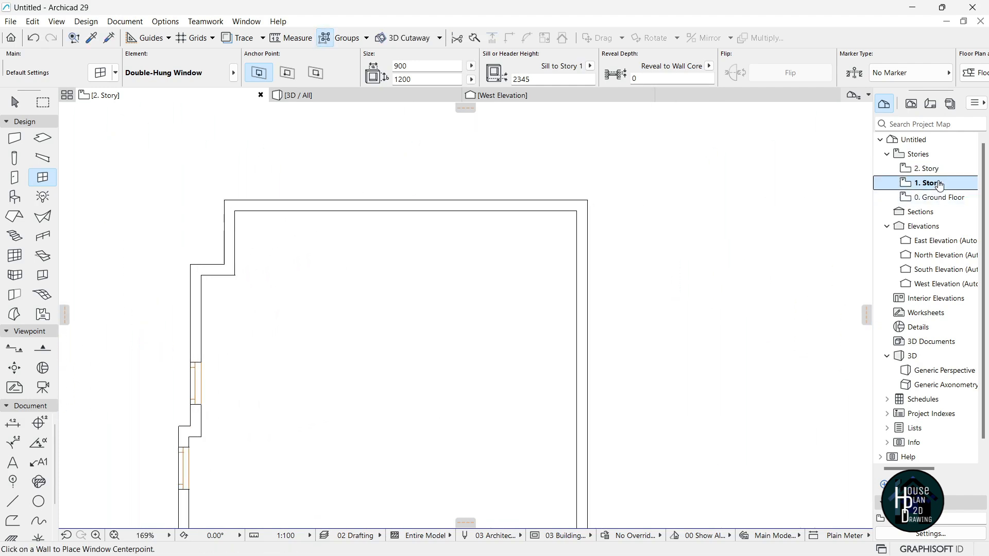
{"action": "scroll", "coordinate": [469, 181], "scroll_direction": "up", "scroll_amount": 3}
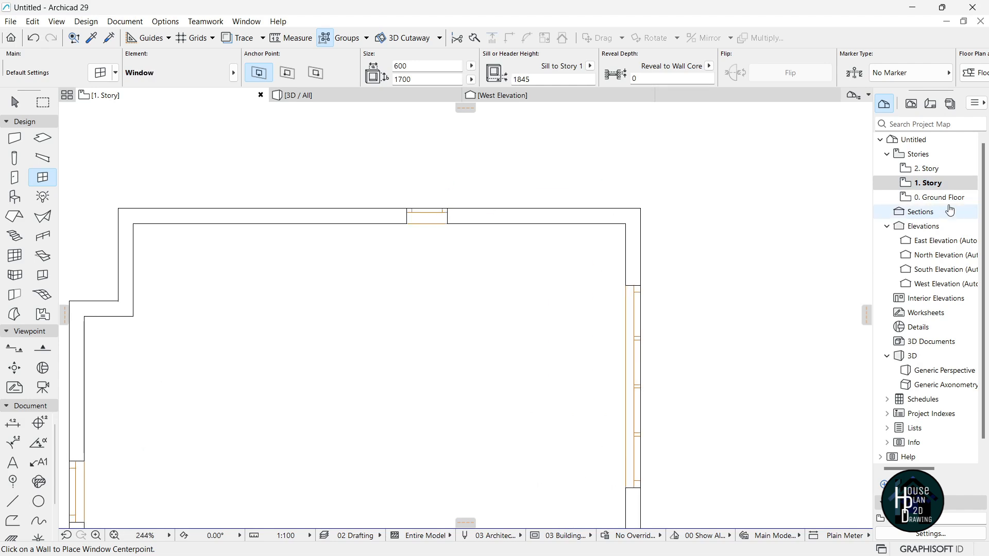
{"action": "left_click", "coordinate": [939, 172]}
{"action": "left_click", "coordinate": [423, 210]}
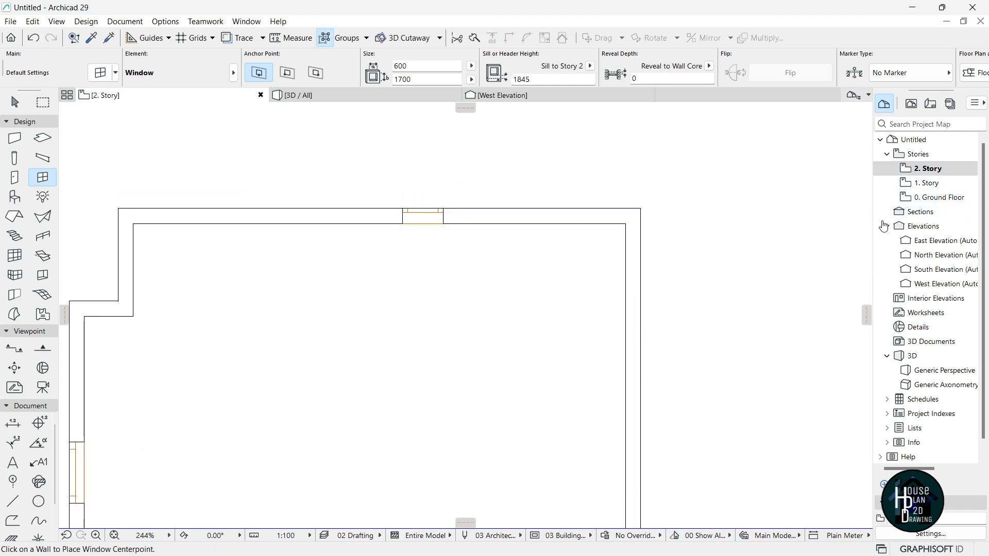
{"action": "left_click", "coordinate": [925, 184]}
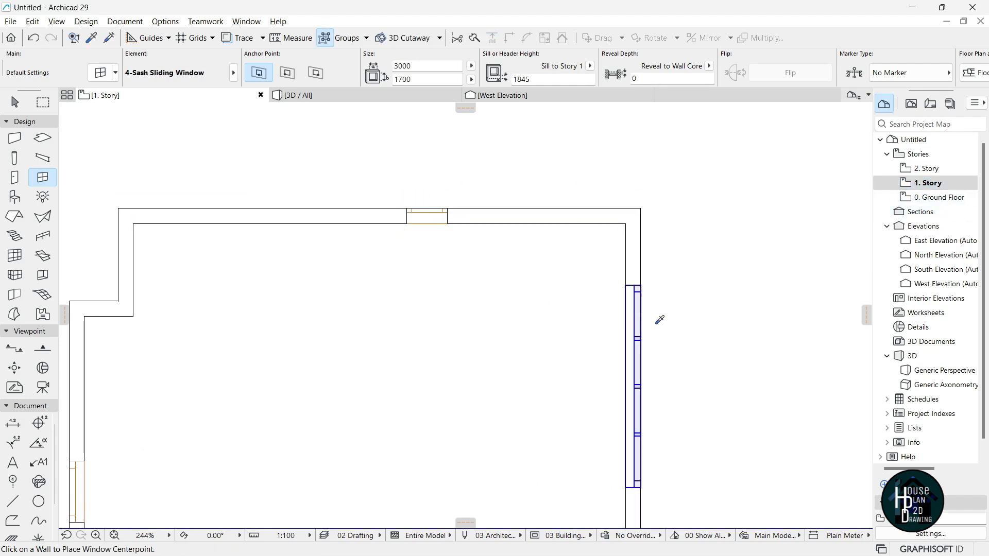
On 2. Story, place windows in the upper right and right walls.
{"action": "double_click", "coordinate": [951, 168]}
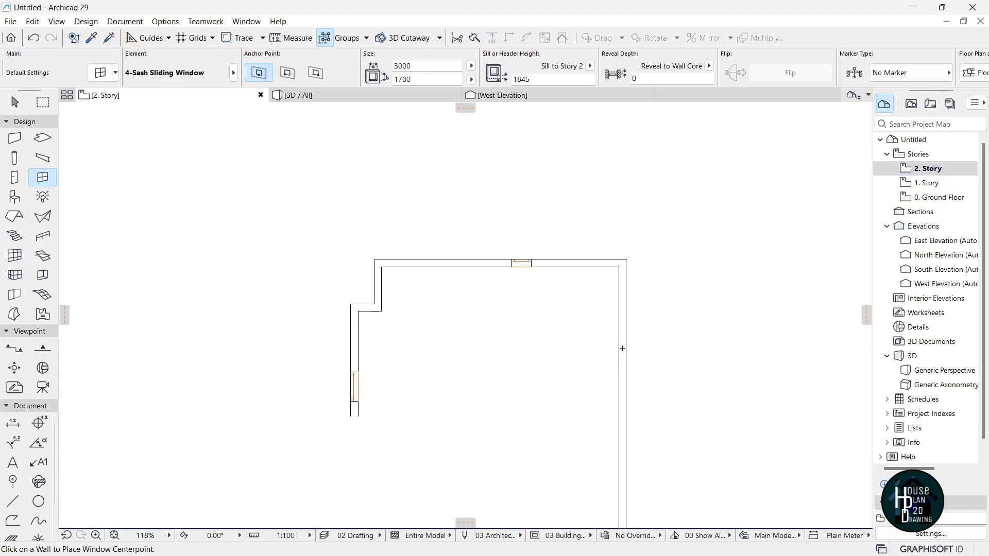
{"action": "left_click", "coordinate": [627, 339]}
{"action": "scroll", "coordinate": [627, 339], "scroll_direction": "down", "scroll_amount": 3}
{"action": "middle_click_drag", "start_coordinate": [661, 459], "coordinate": [561, 309]}
{"action": "scroll", "coordinate": [547, 285], "scroll_direction": "up", "scroll_amount": 3}
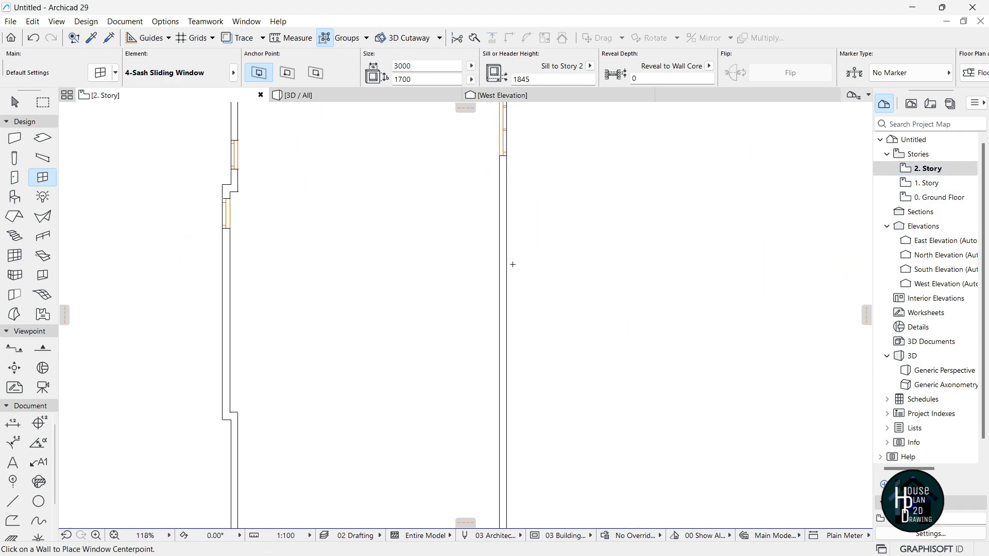
{"action": "left_click", "coordinate": [509, 238]}
Open the 3D view and fly around the side, large-window and door facades in Explore mode.
{"action": "key", "text": "F3"}
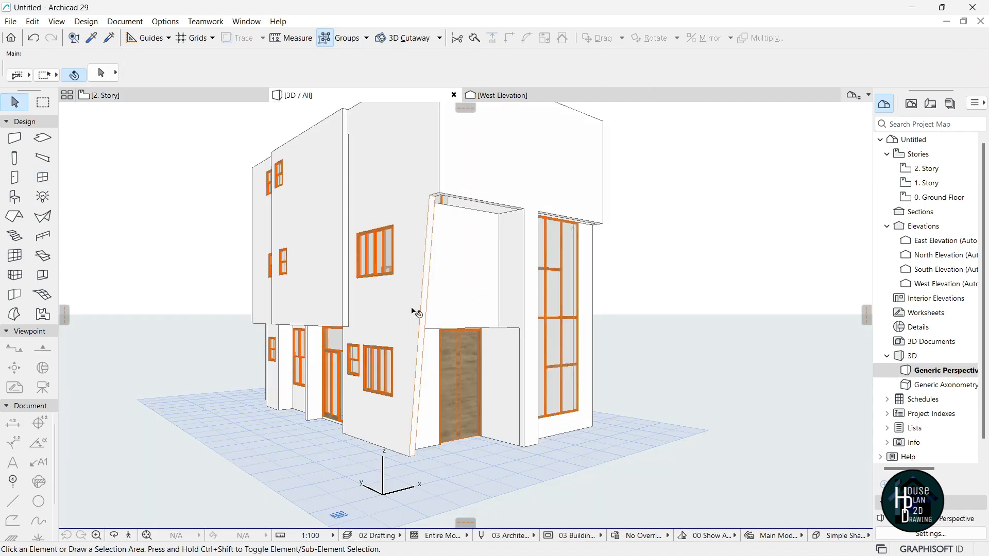
{"action": "left_click", "coordinate": [128, 536]}
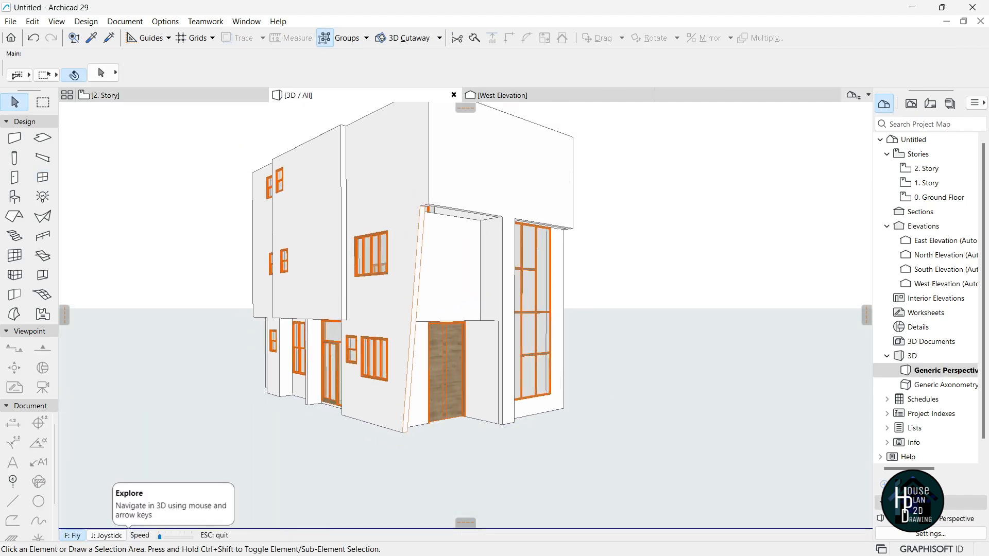
{"action": "key", "text": "Up"}
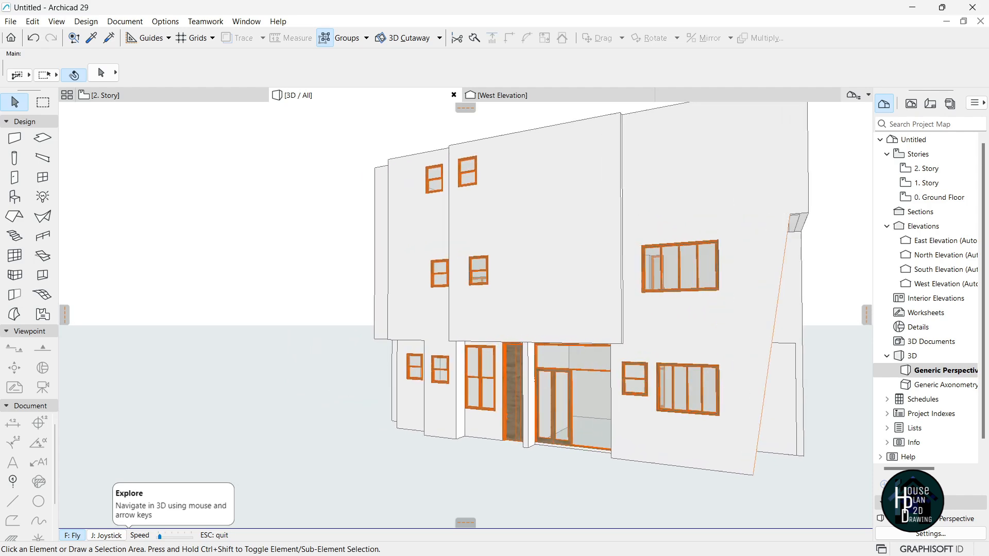
{"action": "key", "text": "Left"}
{"action": "key", "text": "Left"}
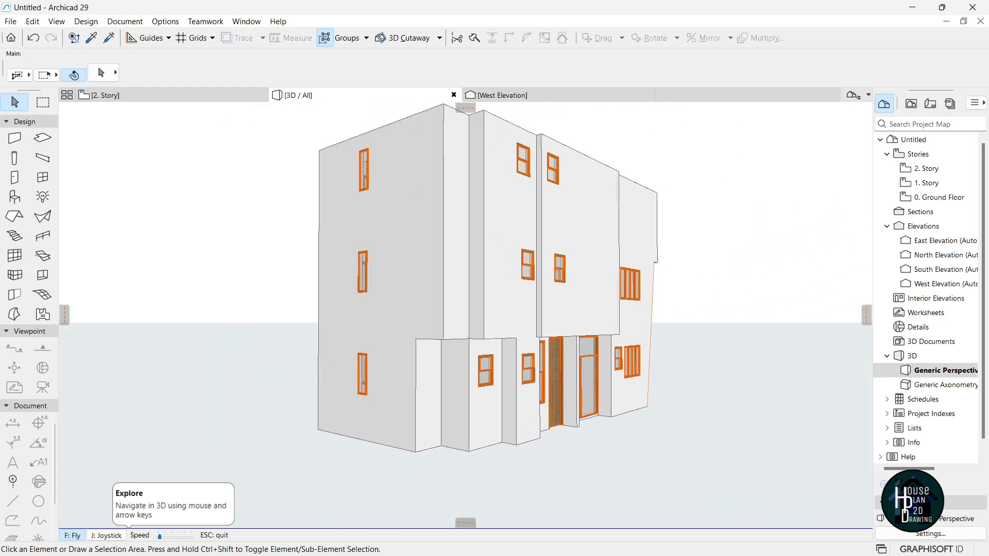
{"action": "key", "text": "Up"}
{"action": "key", "text": "Left"}
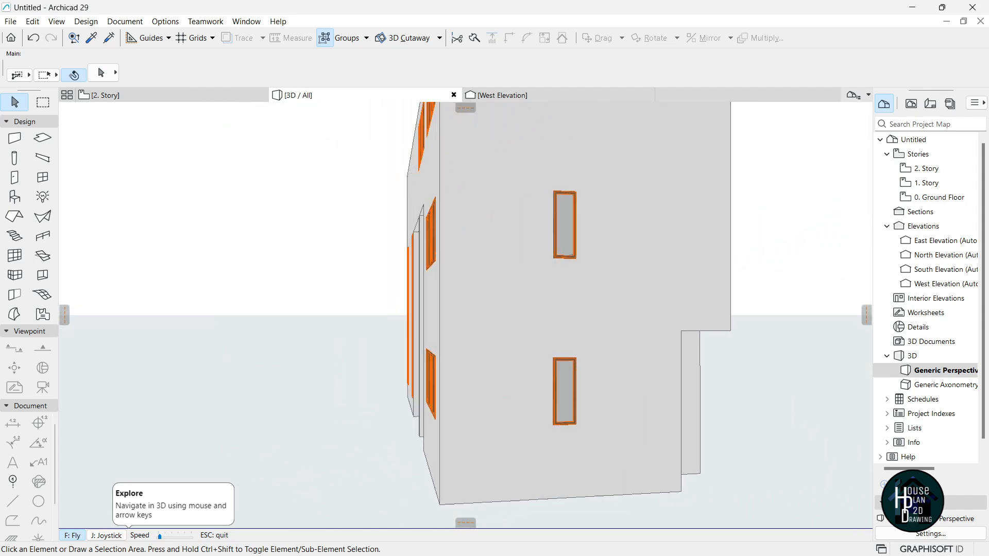
{"action": "key", "text": "Left"}
{"action": "key", "text": "Down"}
{"action": "key", "text": "Left"}
{"action": "key", "text": "Up"}
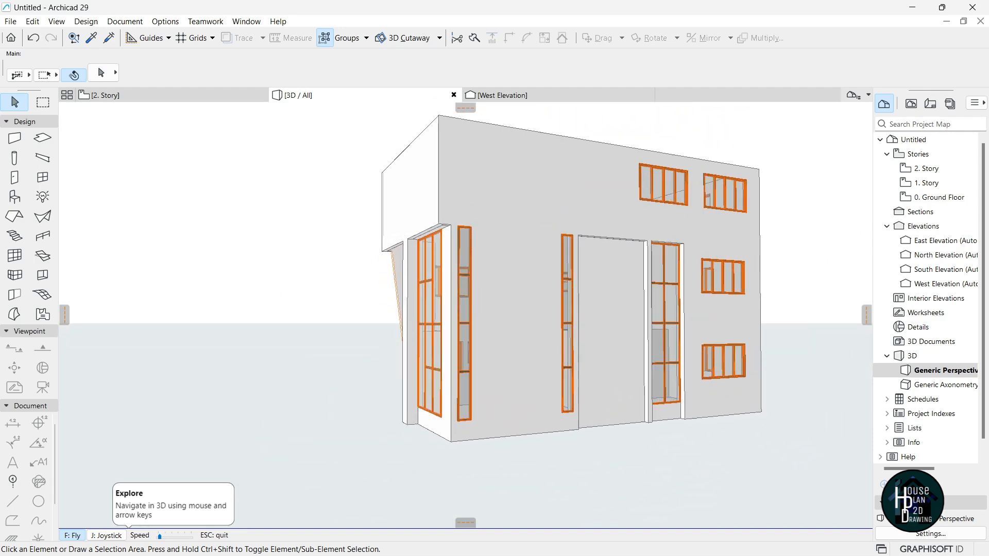
{"action": "key", "text": "Left"}
{"action": "key", "text": "Down"}
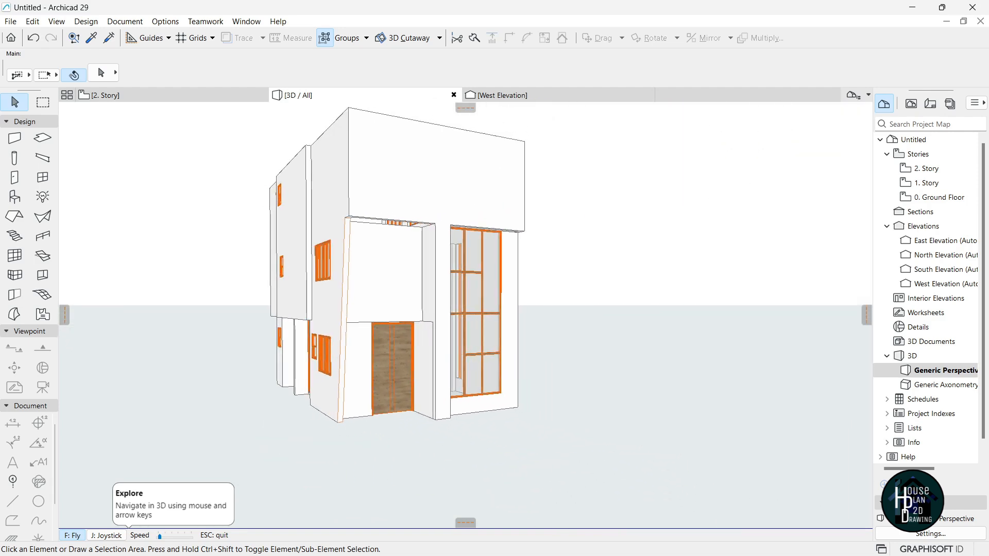
{"action": "key", "text": "Up"}
{"action": "key", "text": "Down"}
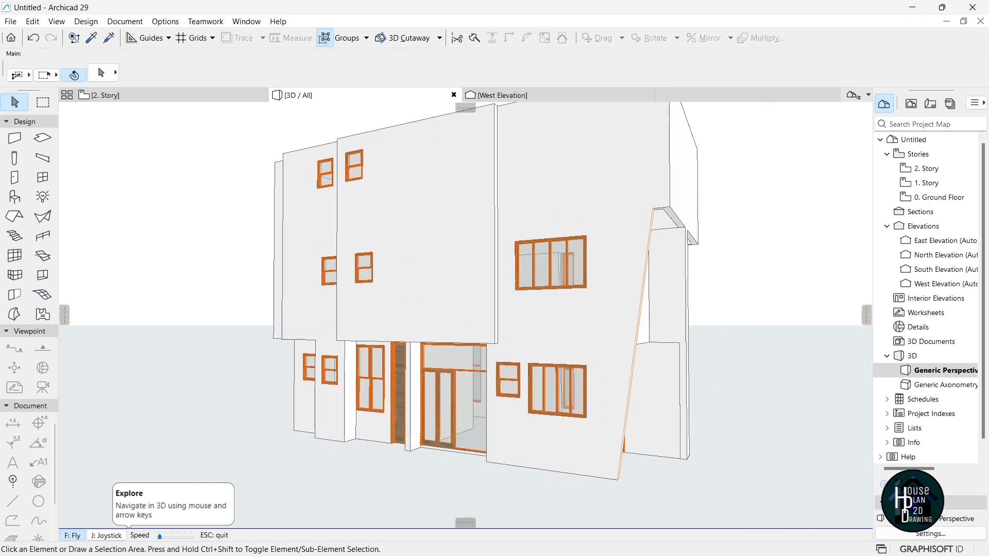
{"action": "key", "text": "Escape"}
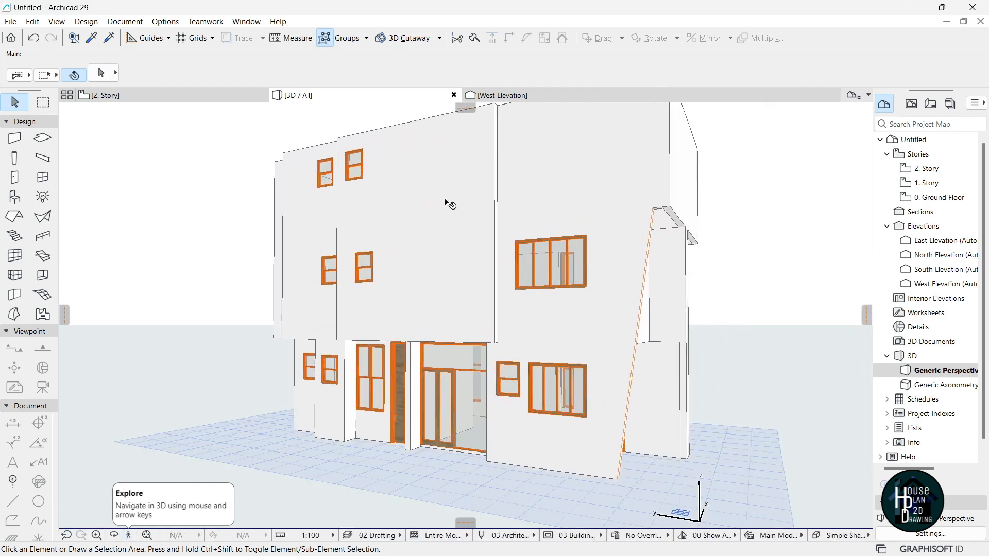
Fly through the model again to view the whole building, the front, and both side facades.
{"action": "left_click", "coordinate": [130, 536]}
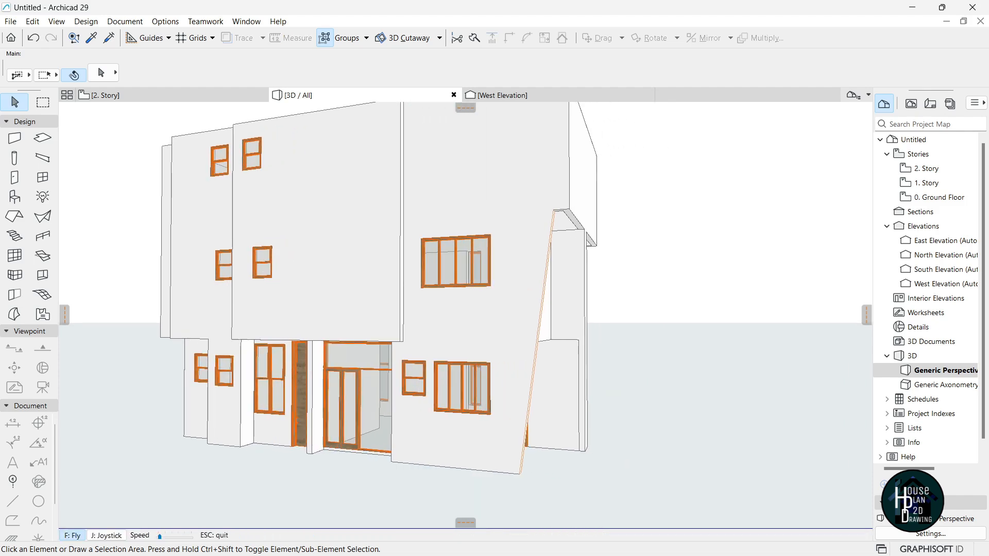
{"action": "key", "text": "Down"}
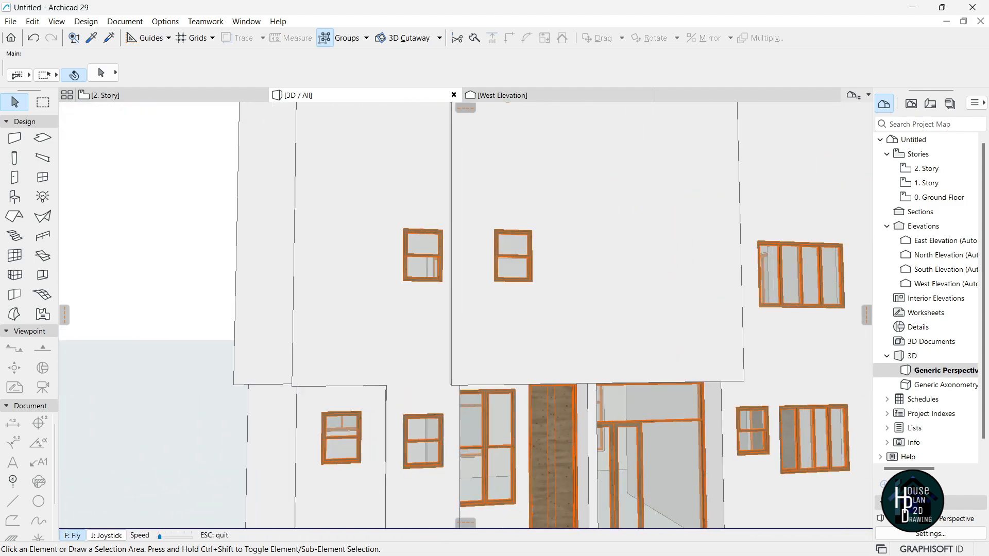
{"action": "key", "text": "Left"}
{"action": "key", "text": "Escape"}
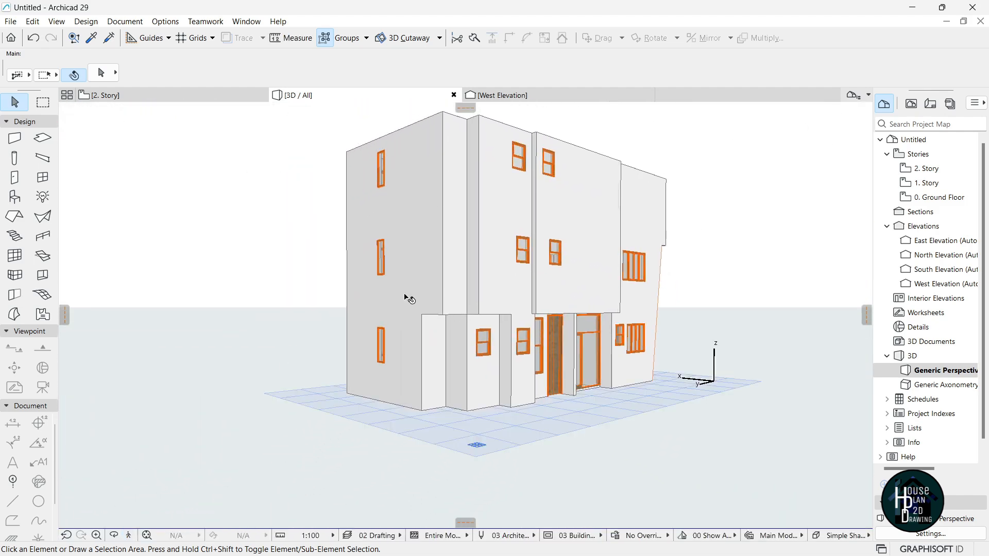
{"action": "left_click", "coordinate": [130, 536]}
{"action": "key", "text": "Up"}
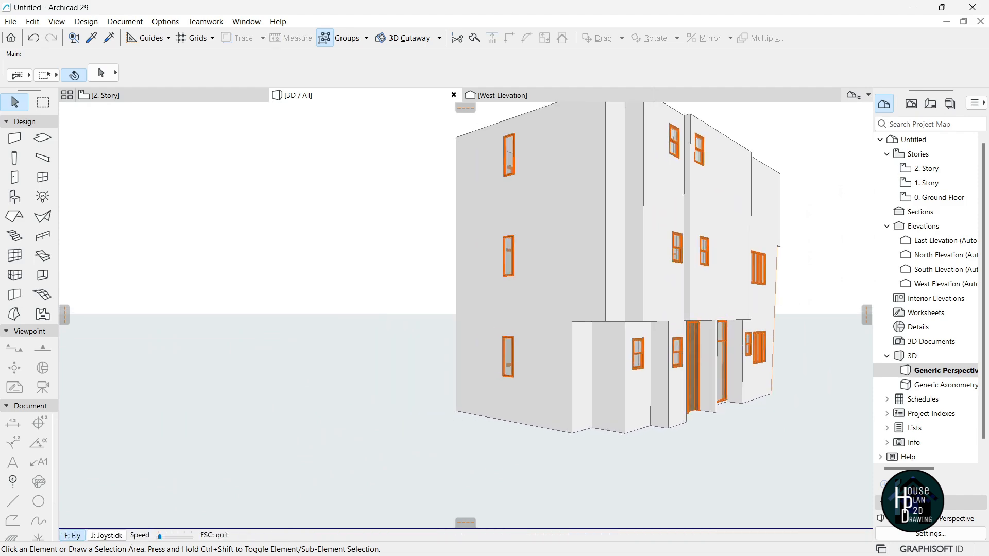
{"action": "key", "text": "Left"}
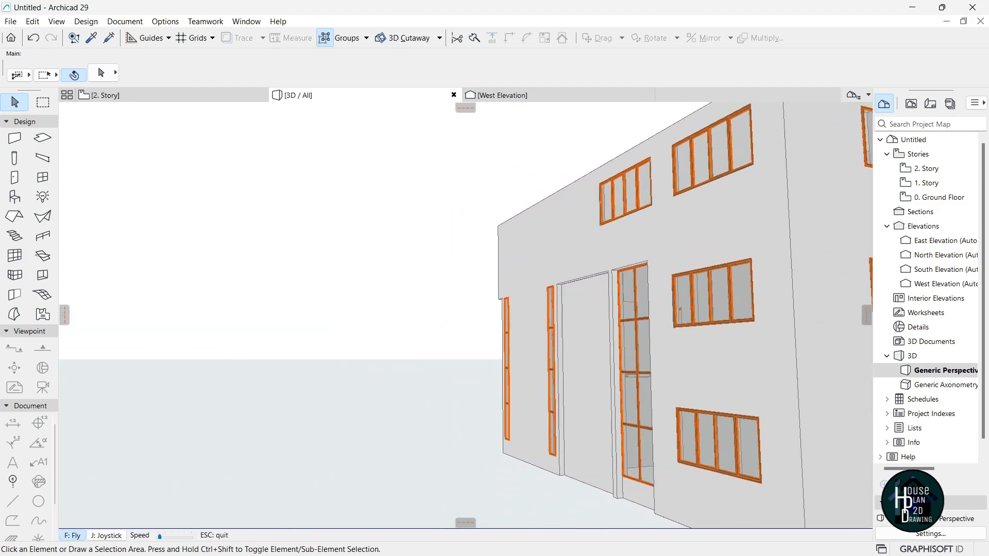
{"action": "key", "text": "Down"}
{"action": "key", "text": "Escape"}
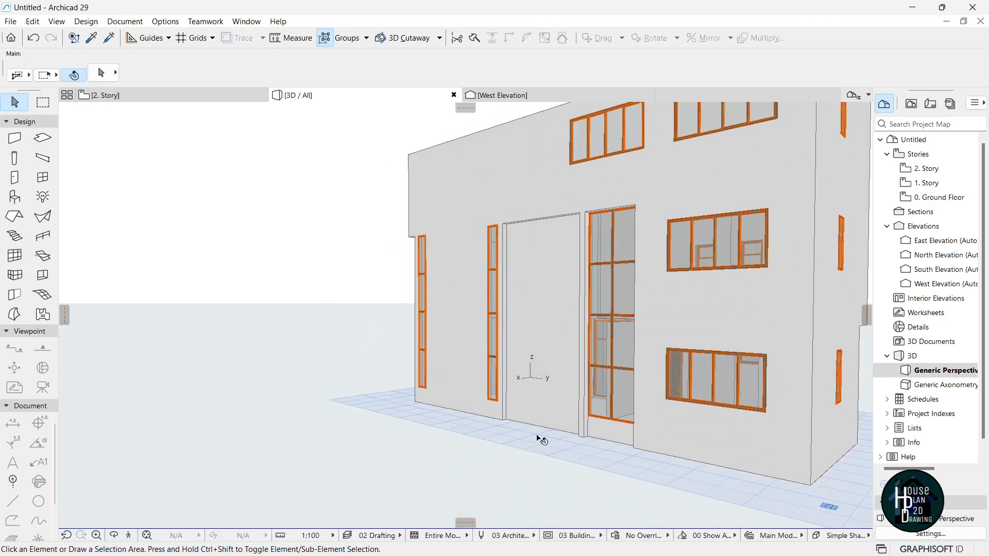
{"action": "left_click", "coordinate": [147, 536]}
{"action": "key", "text": "Up"}
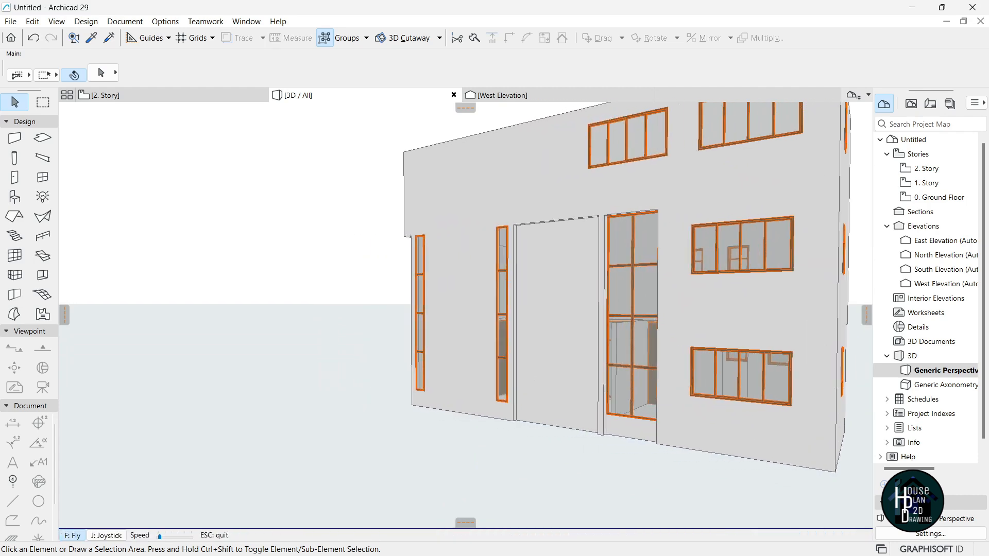
{"action": "key", "text": "Down"}
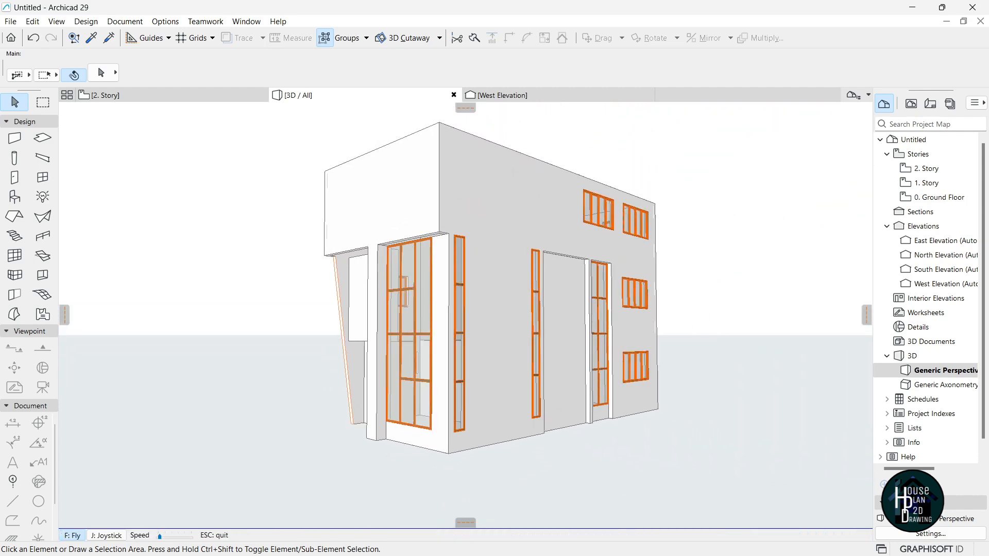
{"action": "key", "text": "Left"}
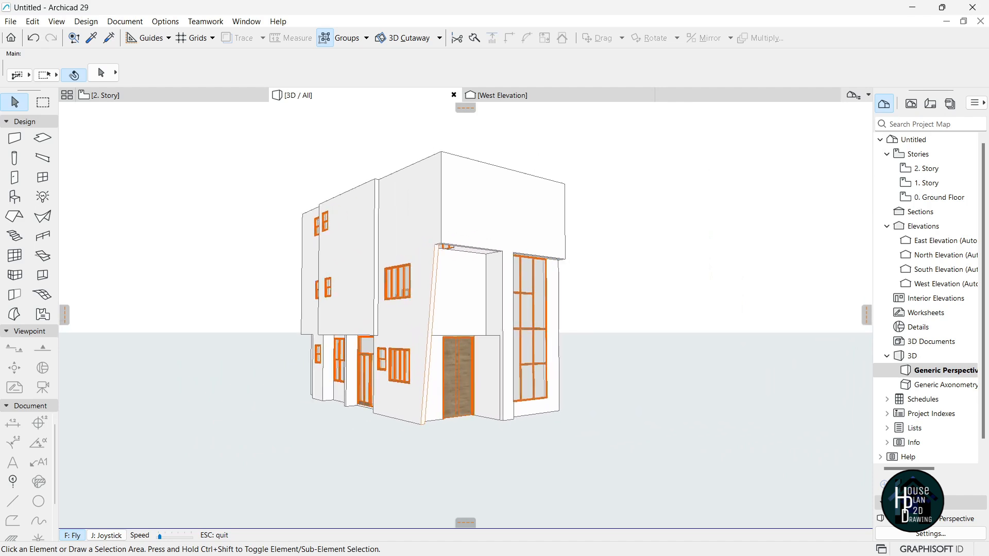
{"action": "key", "text": "Escape"}
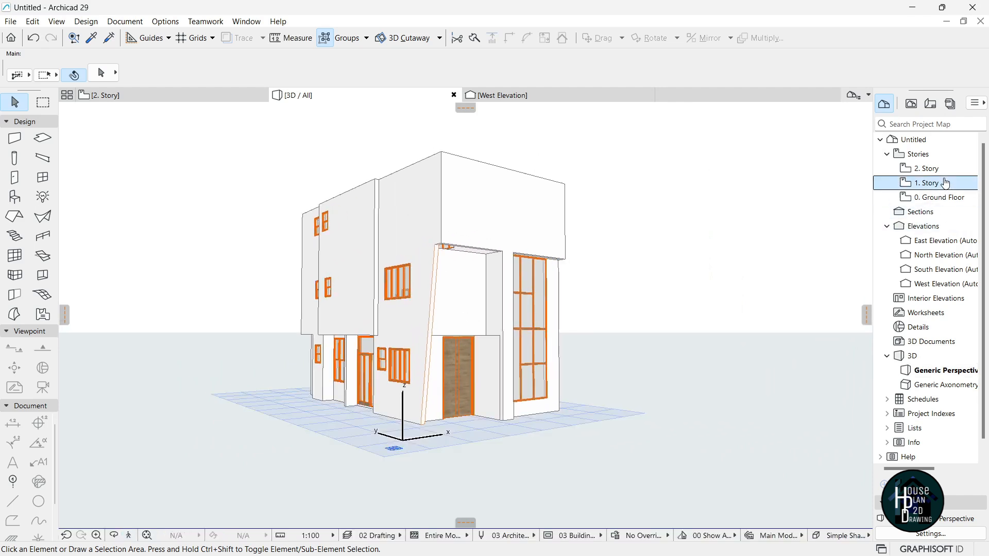
On the 1. Story plan, stretch the short top-left wall's end further right.
{"action": "double_click", "coordinate": [927, 169]}
{"action": "double_click", "coordinate": [927, 183]}
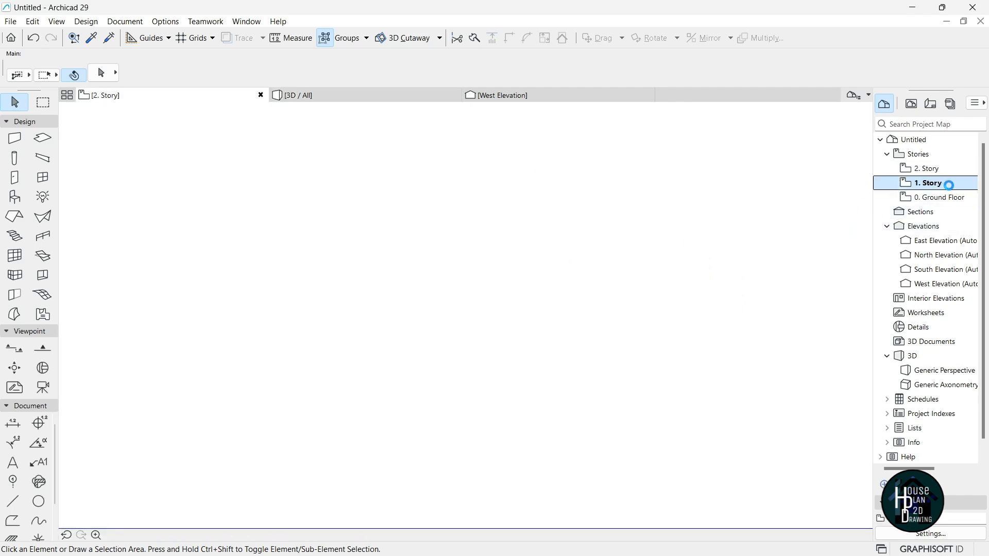
{"action": "scroll", "coordinate": [491, 280], "scroll_direction": "up", "scroll_amount": 5}
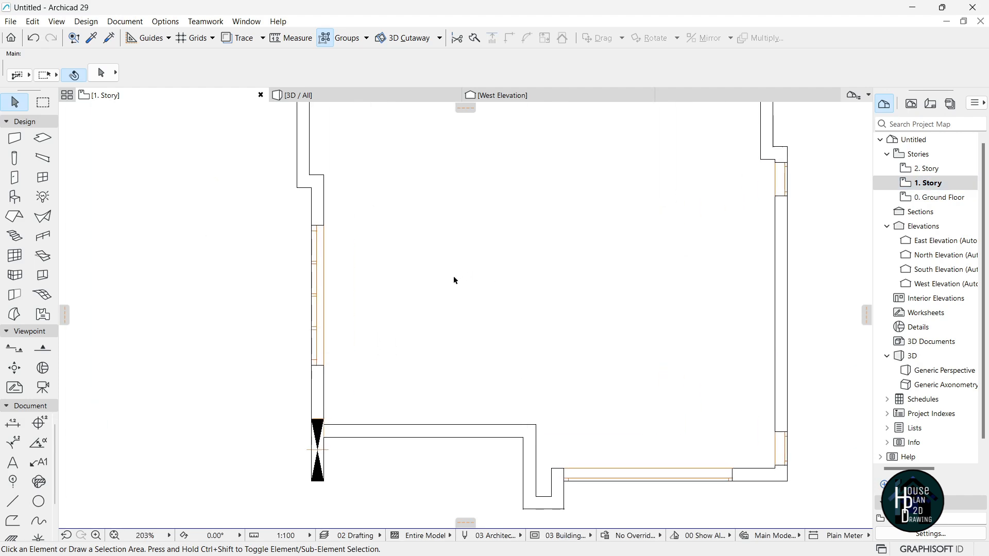
{"action": "left_click", "coordinate": [311, 188]}
{"action": "left_click", "coordinate": [311, 188]}
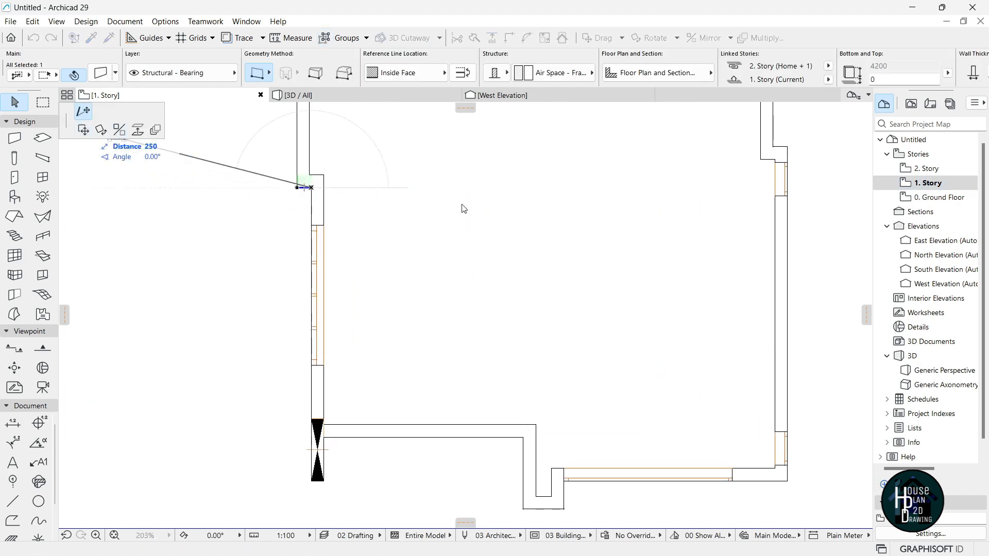
{"action": "left_click", "coordinate": [618, 188]}
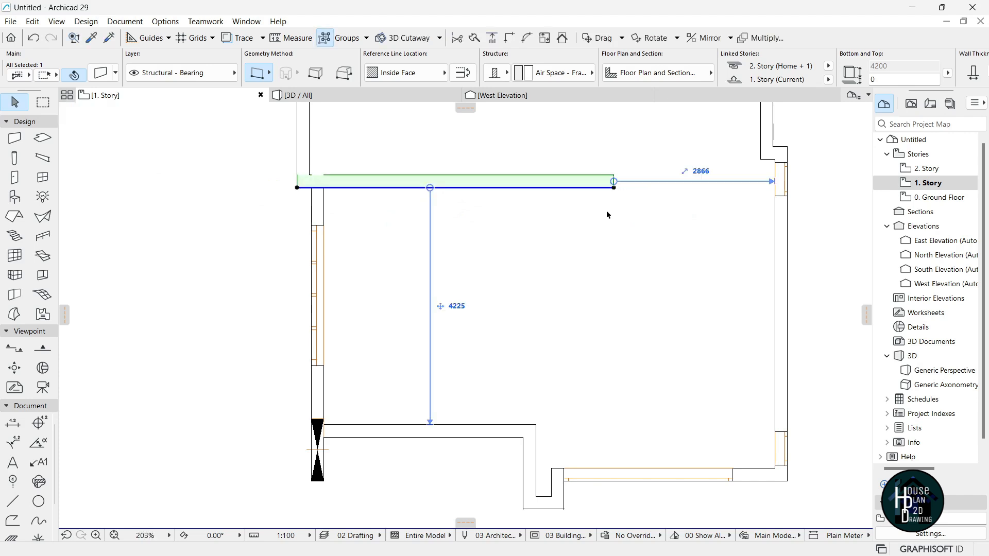
{"action": "left_click", "coordinate": [526, 242]}
Draw a drafting guide polyline starting from the wall edge on the 1. Story plan.
{"action": "left_click", "coordinate": [14, 500]}
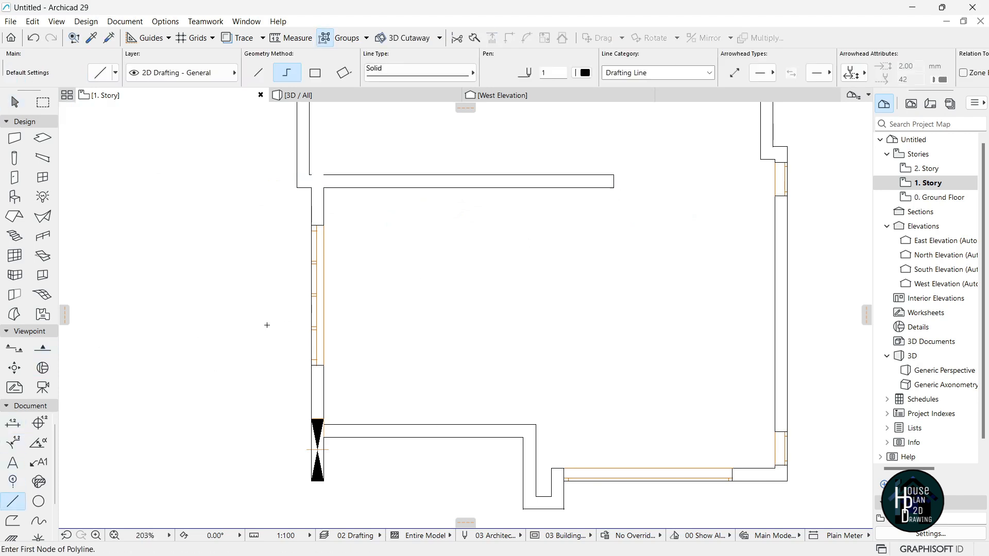
{"action": "scroll", "coordinate": [498, 325], "scroll_direction": "down", "scroll_amount": 6}
{"action": "scroll", "coordinate": [497, 202], "scroll_direction": "up", "scroll_amount": 6}
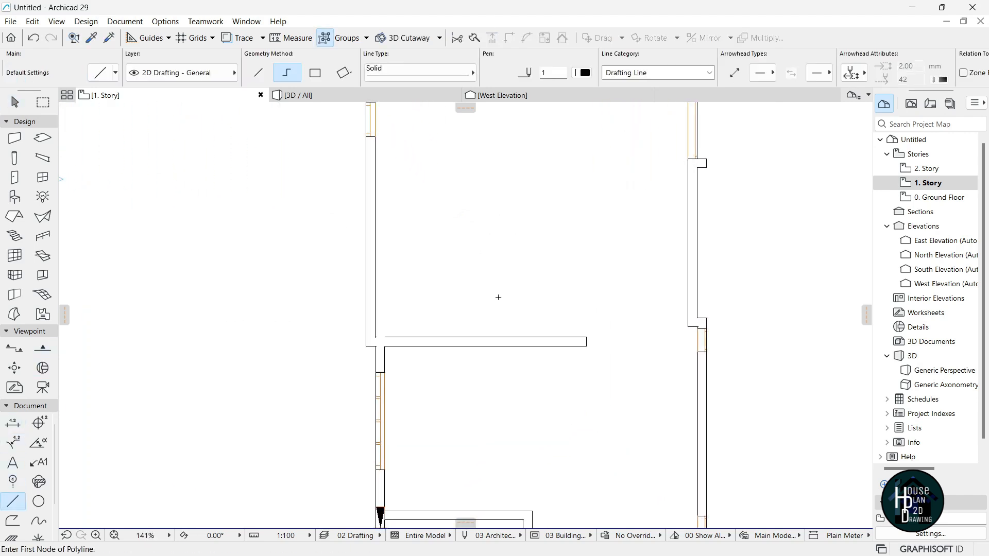
{"action": "left_click", "coordinate": [469, 351]}
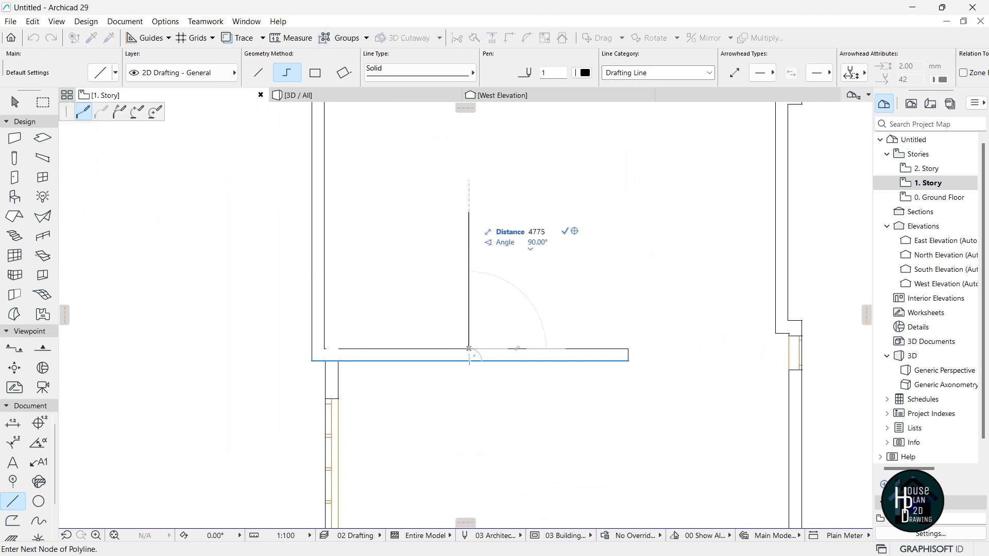
{"action": "scroll", "coordinate": [485, 247], "scroll_direction": "down", "scroll_amount": 6}
{"action": "scroll", "coordinate": [497, 198], "scroll_direction": "up", "scroll_amount": 3}
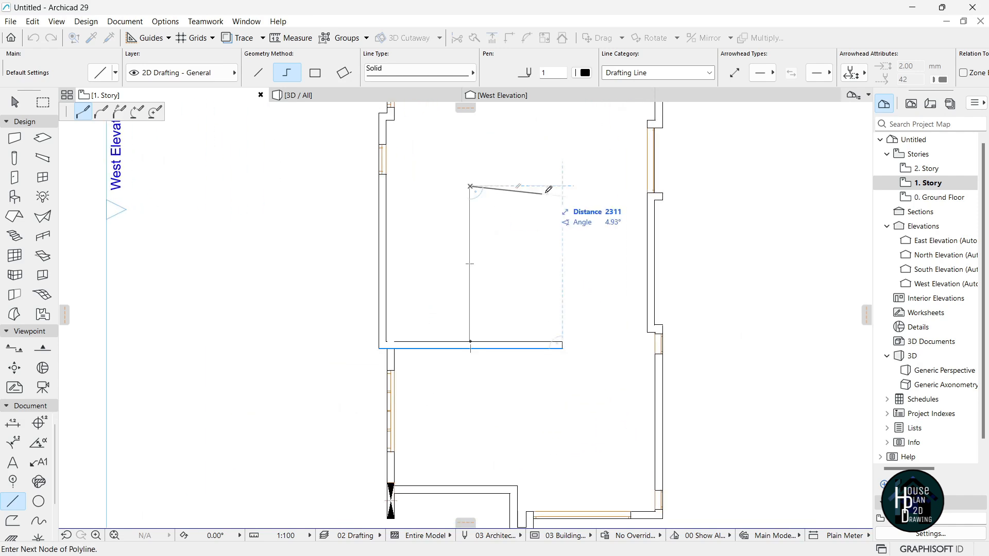
{"action": "double_click", "coordinate": [552, 186]}
{"action": "scroll", "coordinate": [430, 195], "scroll_direction": "up", "scroll_amount": 4}
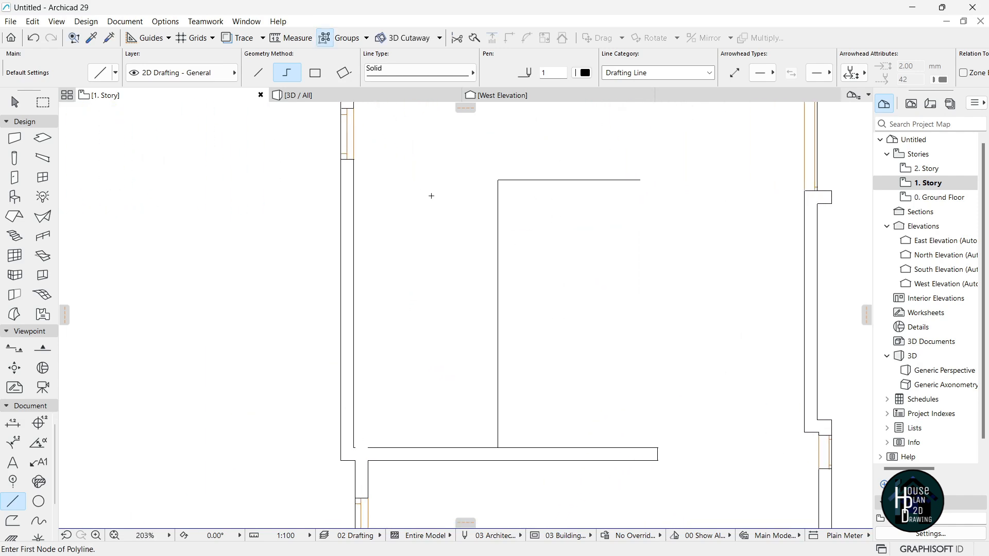
{"action": "key", "text": "Escape"}
{"action": "scroll", "coordinate": [461, 194], "scroll_direction": "down", "scroll_amount": 2}
{"action": "scroll", "coordinate": [489, 267], "scroll_direction": "down", "scroll_amount": 2}
{"action": "scroll", "coordinate": [549, 380], "scroll_direction": "up", "scroll_amount": 4}
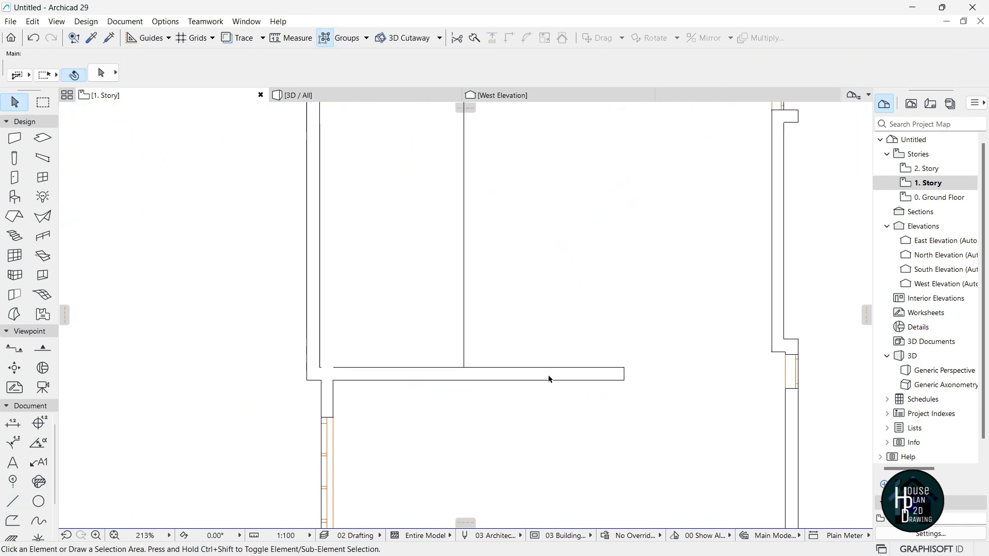
Draw a matching bearing wall along the upper guide to the left exterior wall, then lengthen it rightward.
{"action": "left_click", "coordinate": [561, 365], "text": "alt"}
{"action": "scroll", "coordinate": [523, 388], "scroll_direction": "down", "scroll_amount": 4}
{"action": "scroll", "coordinate": [509, 230], "scroll_direction": "up", "scroll_amount": 3}
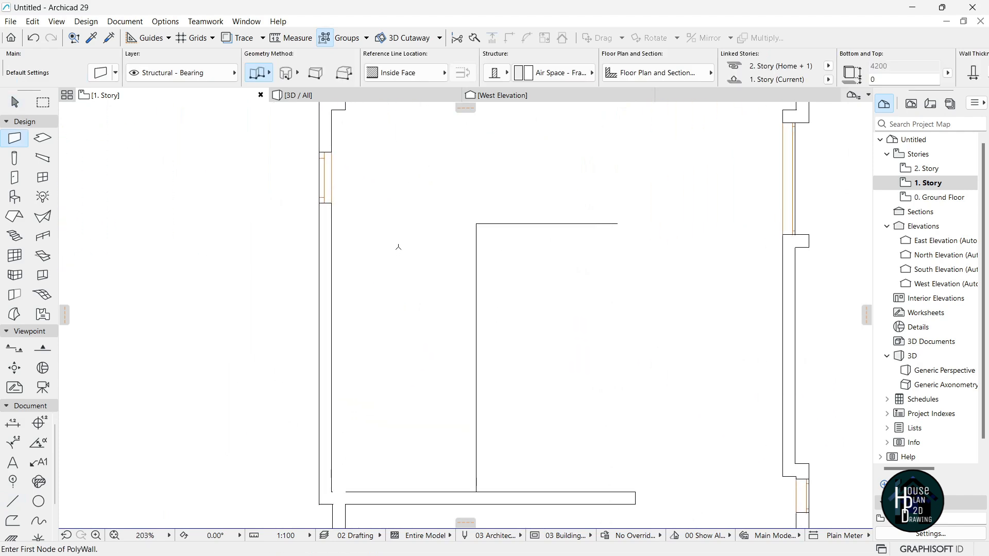
{"action": "left_click", "coordinate": [490, 235]}
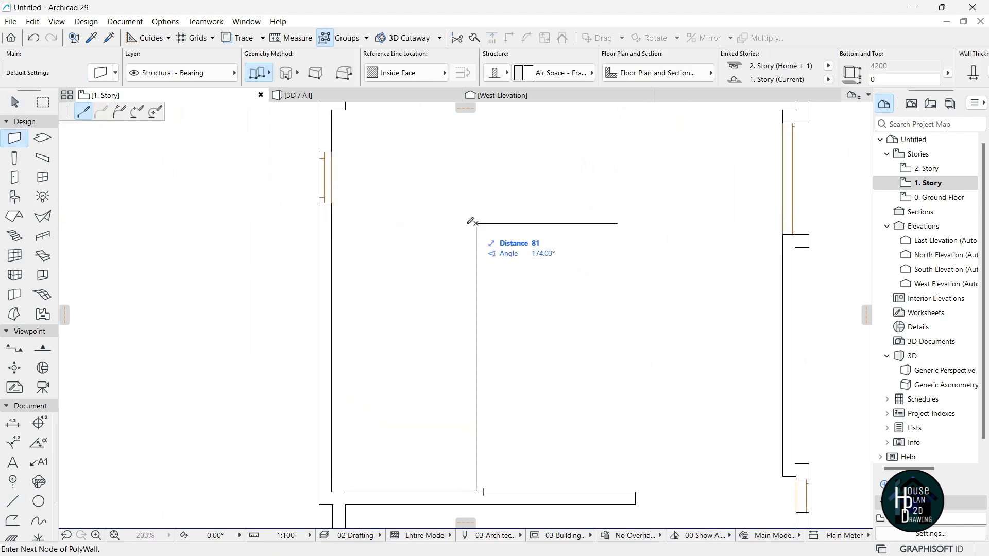
{"action": "double_click", "coordinate": [319, 223]}
{"action": "key", "text": "Escape"}
{"action": "left_click", "coordinate": [471, 225]}
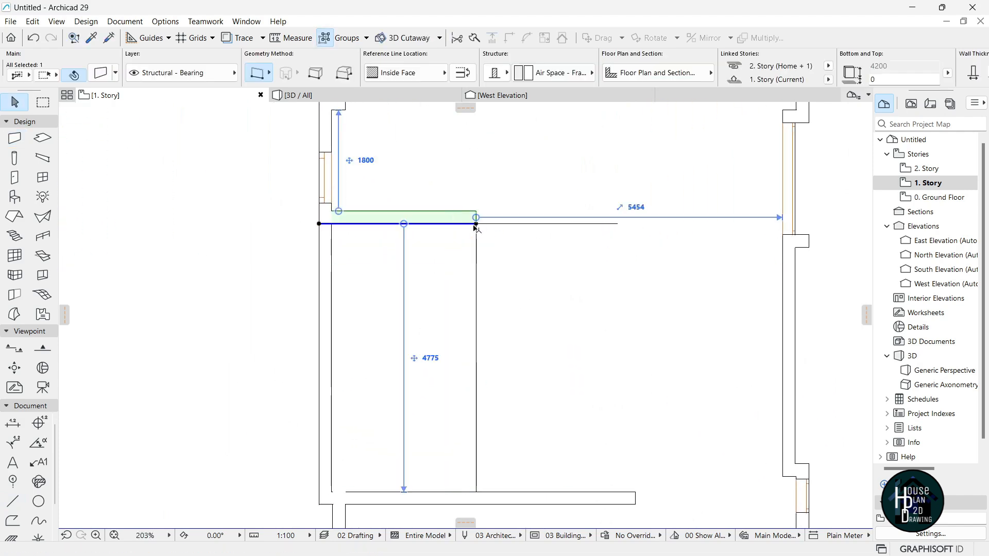
{"action": "left_click", "coordinate": [476, 224]}
{"action": "left_click", "coordinate": [599, 224]}
{"action": "key", "text": "Escape"}
{"action": "scroll", "coordinate": [554, 231], "scroll_direction": "down", "scroll_amount": 4}
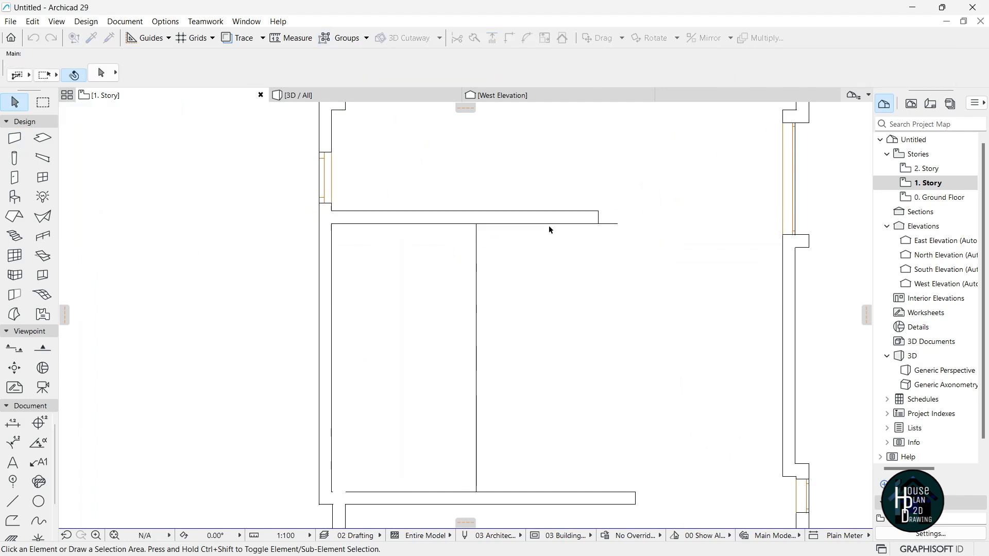
{"action": "scroll", "coordinate": [582, 232], "scroll_direction": "up", "scroll_amount": 3}
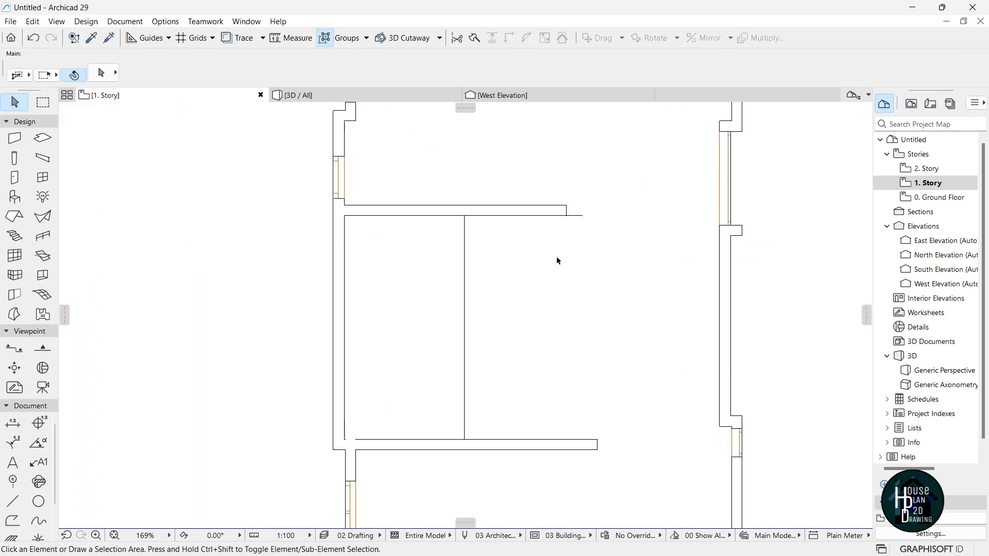
{"action": "scroll", "coordinate": [559, 216], "scroll_direction": "down", "scroll_amount": 2}
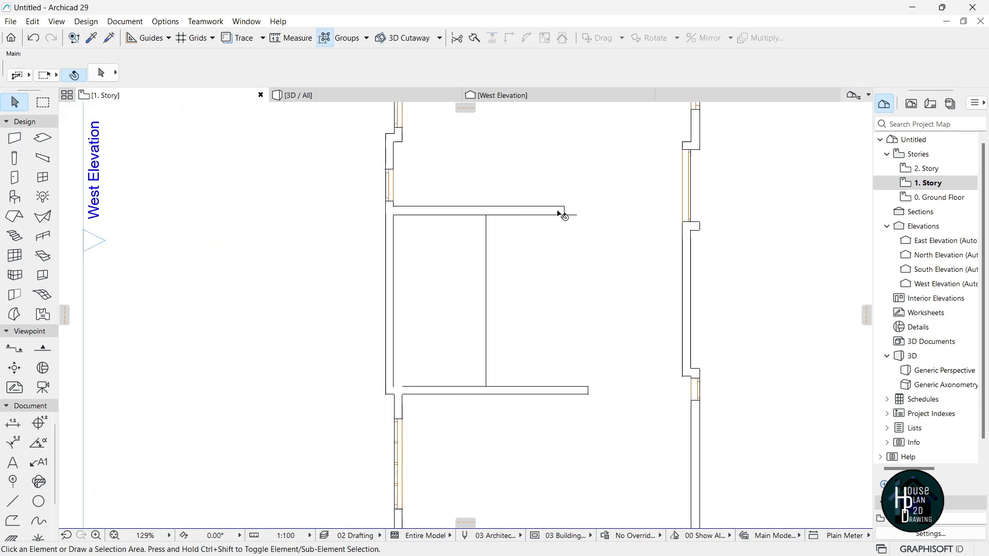
Delete the two drafting guide lines.
{"action": "left_click", "coordinate": [496, 292]}
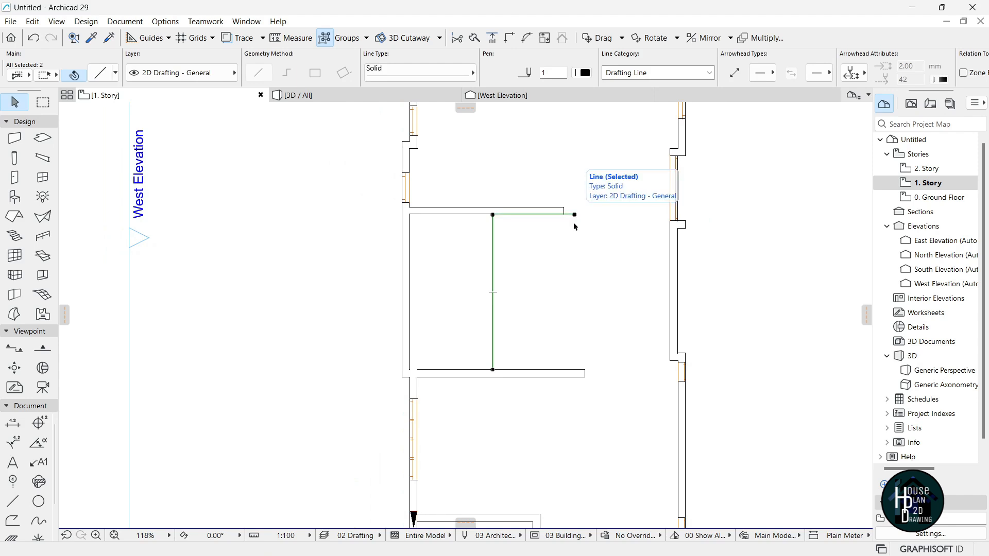
{"action": "key", "text": "Delete"}
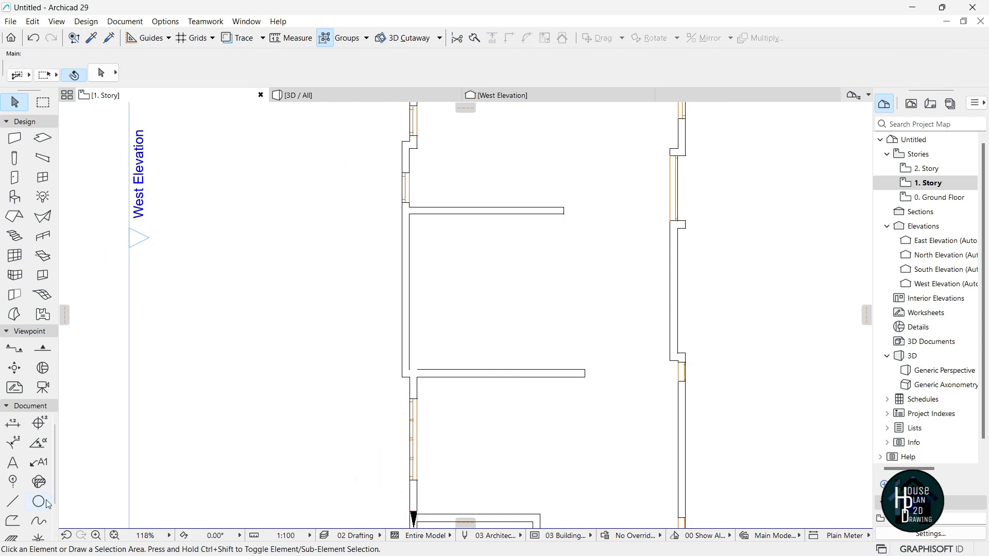
{"action": "middle_click_drag", "start_coordinate": [568, 258], "coordinate": [509, 269]}
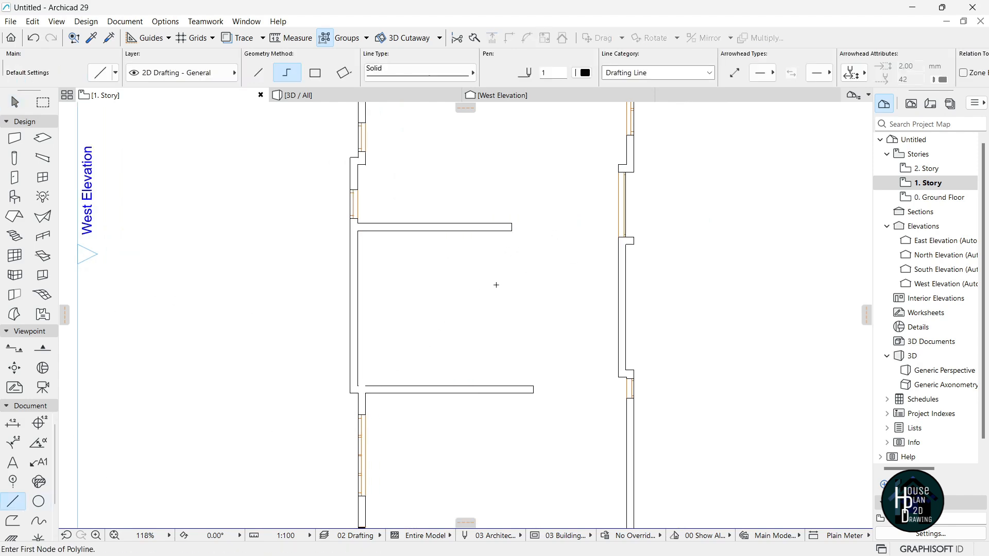
Show 0. Ground Floor as a trace reference beneath the 1. Story plan.
{"action": "right_click", "coordinate": [931, 199]}
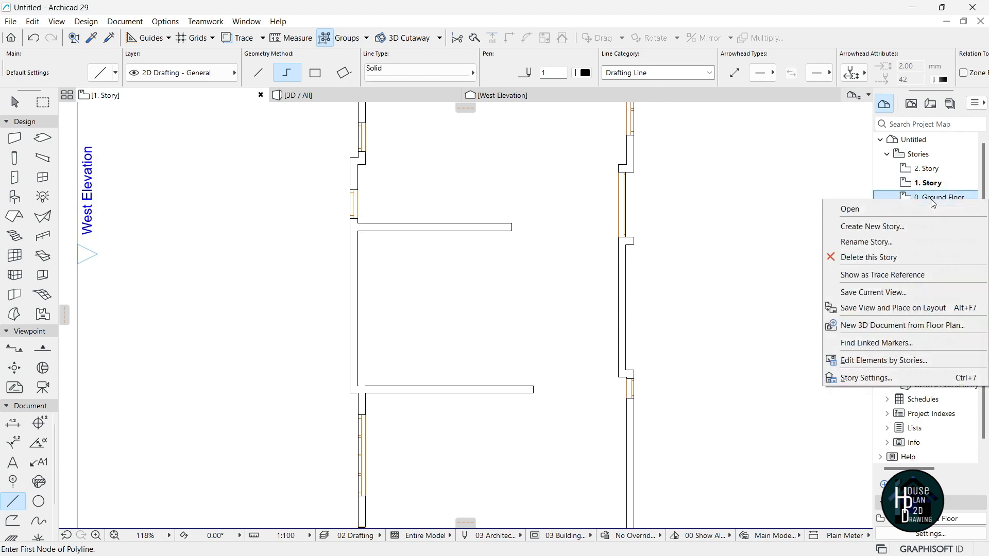
{"action": "left_click", "coordinate": [875, 274]}
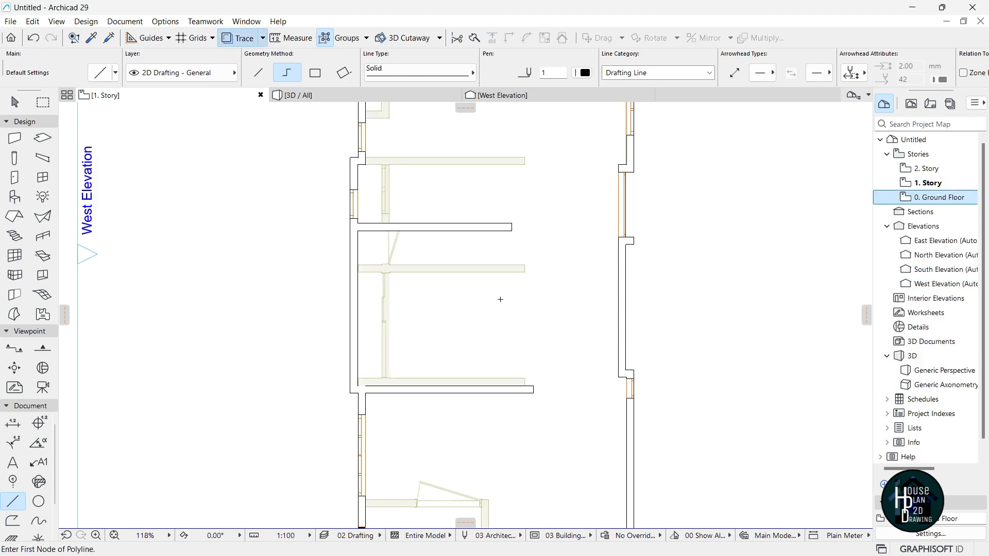
{"action": "scroll", "coordinate": [382, 358], "scroll_direction": "up", "scroll_amount": 4}
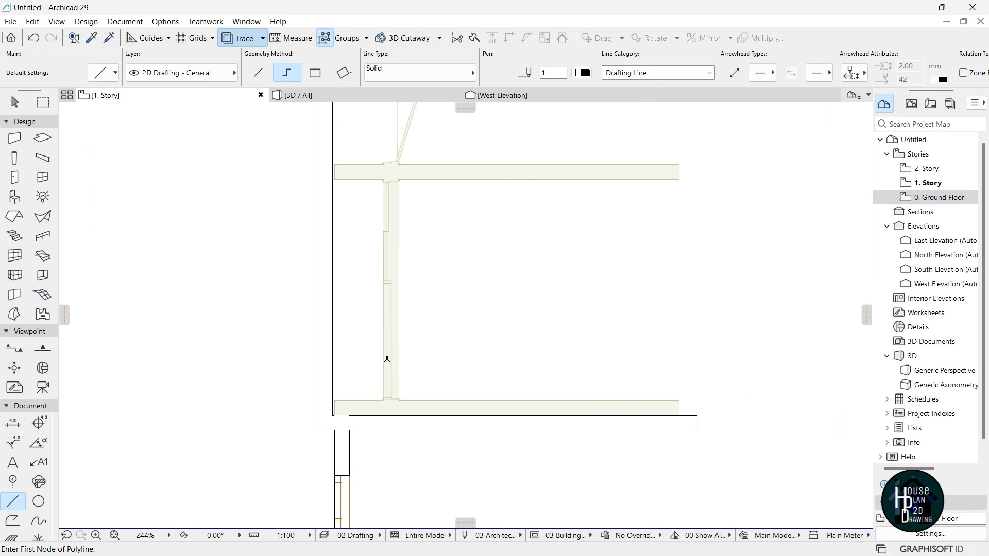
{"action": "scroll", "coordinate": [384, 352], "scroll_direction": "down", "scroll_amount": 2}
{"action": "scroll", "coordinate": [388, 335], "scroll_direction": "down", "scroll_amount": 3}
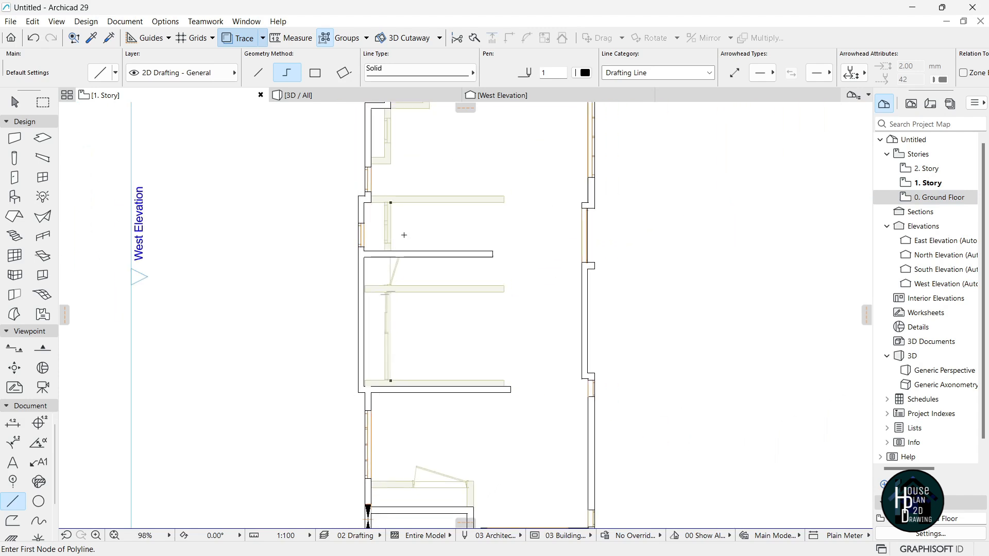
Start a vertical wall at the traced wall corner with its reference line on the outside face.
{"action": "left_click", "coordinate": [11, 139]}
{"action": "scroll", "coordinate": [381, 190], "scroll_direction": "up", "scroll_amount": 6}
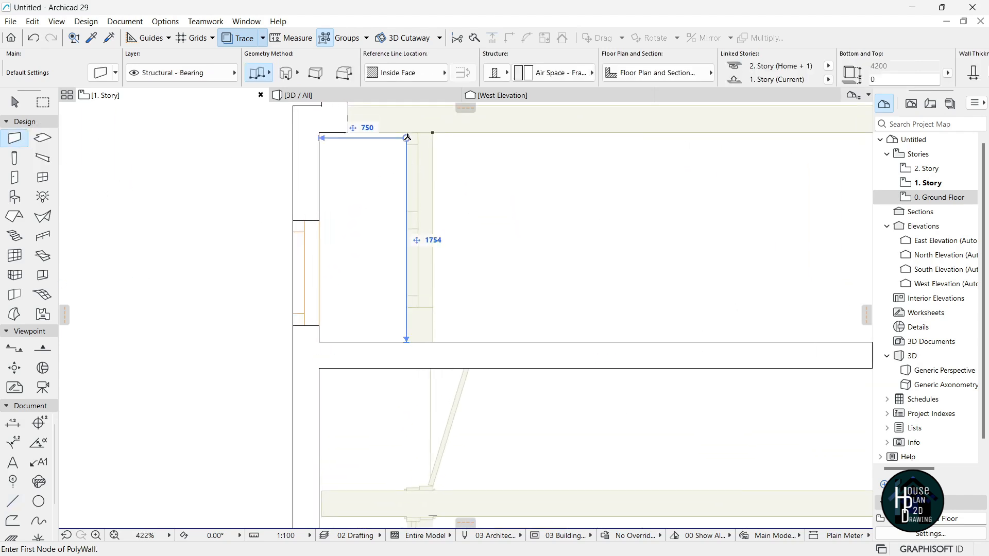
{"action": "left_click", "coordinate": [409, 123]}
{"action": "scroll", "coordinate": [403, 198], "scroll_direction": "up", "scroll_amount": 3}
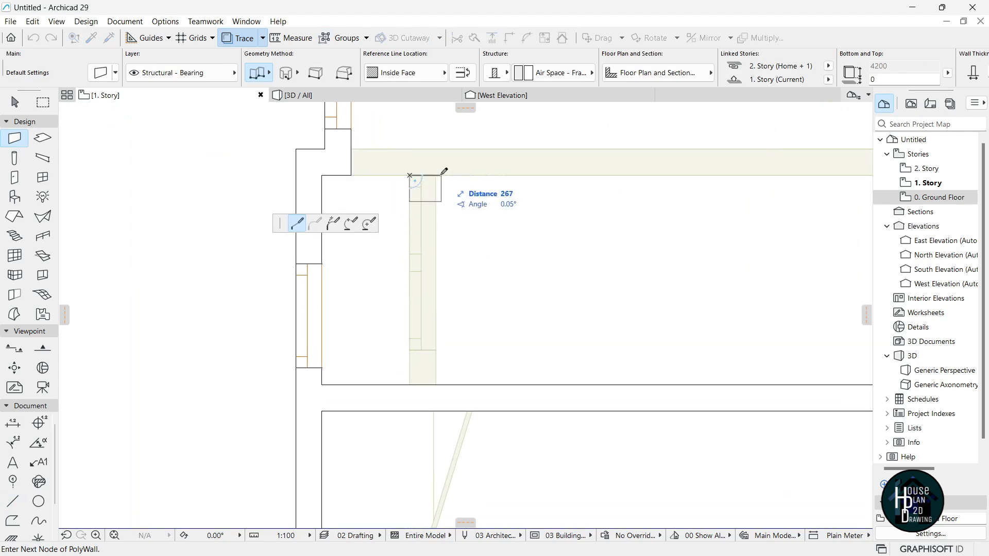
{"action": "left_click", "coordinate": [400, 76]}
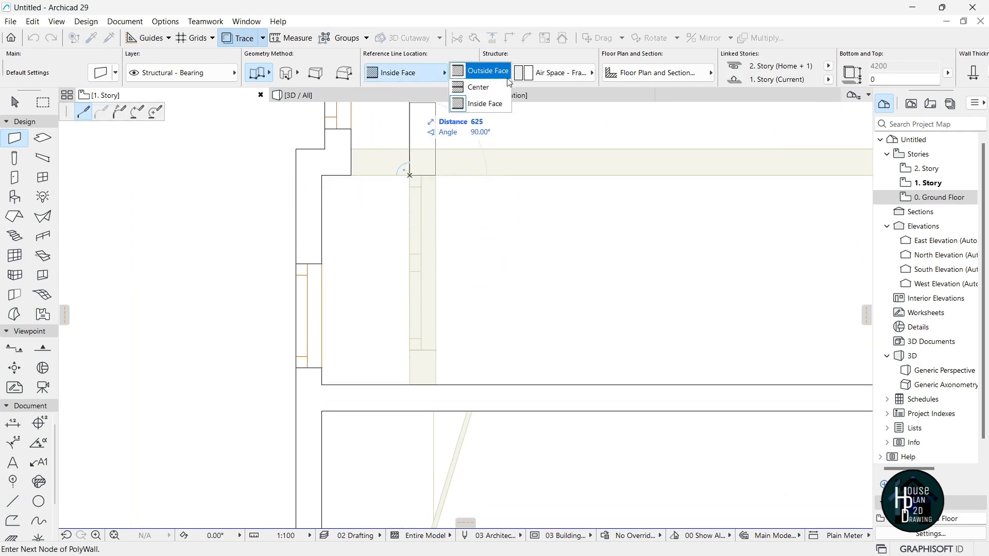
{"action": "left_click", "coordinate": [507, 77]}
{"action": "scroll", "coordinate": [423, 294], "scroll_direction": "down", "scroll_amount": 5}
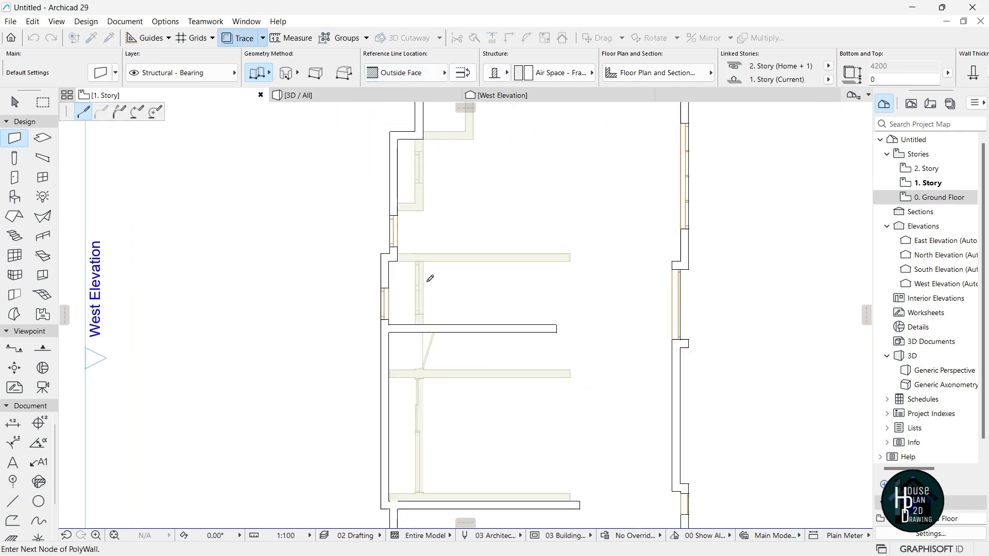
{"action": "scroll", "coordinate": [423, 417], "scroll_direction": "up", "scroll_amount": 6}
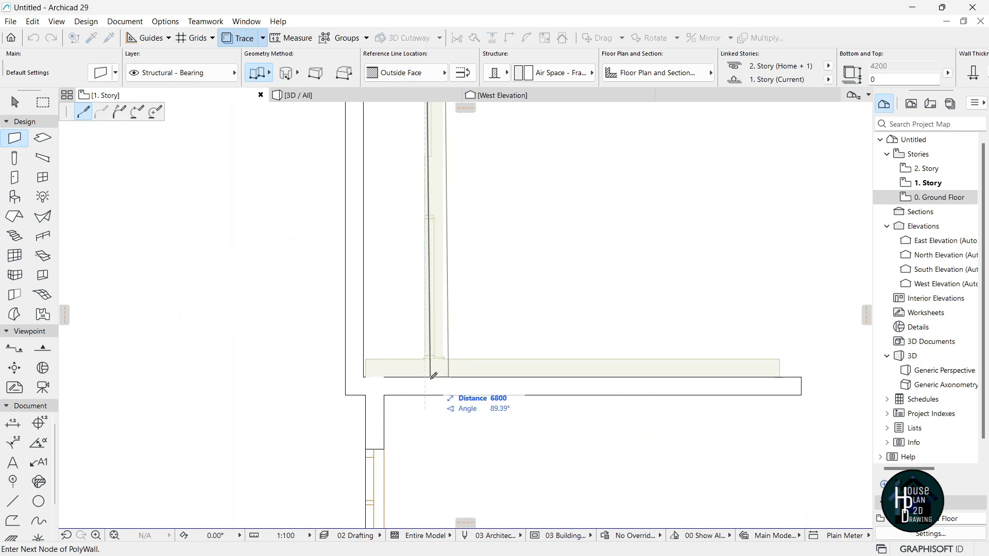
{"action": "key", "text": "Escape"}
{"action": "scroll", "coordinate": [430, 375], "scroll_direction": "down", "scroll_amount": 6}
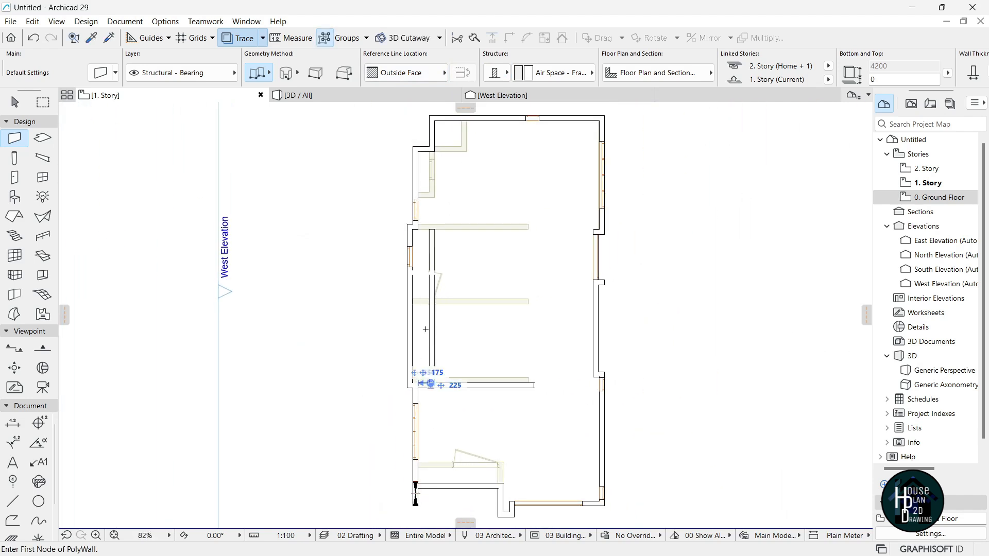
{"action": "key", "text": "Escape"}
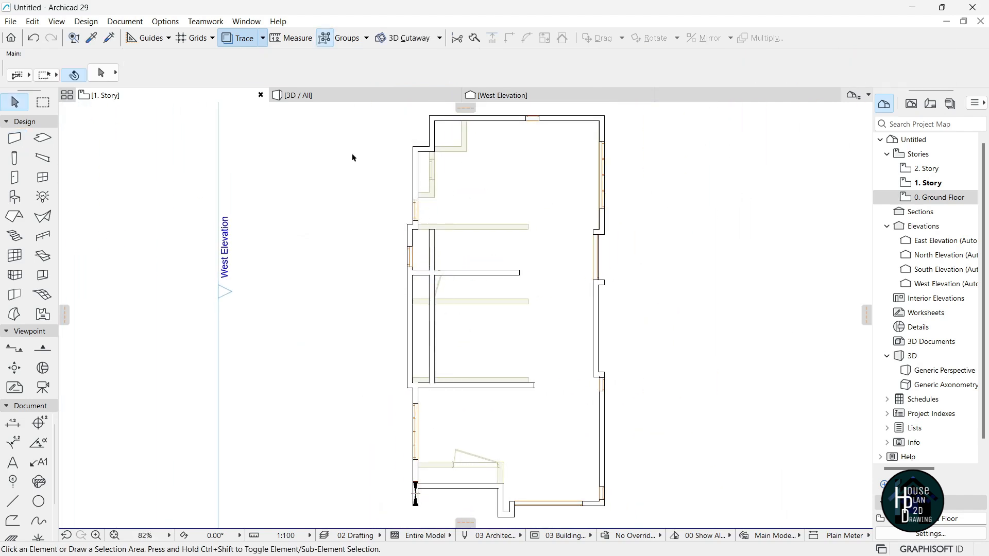
Hide the Ground Floor trace reference and trim the leftover stubs of the vertical and left walls.
{"action": "left_click", "coordinate": [236, 39]}
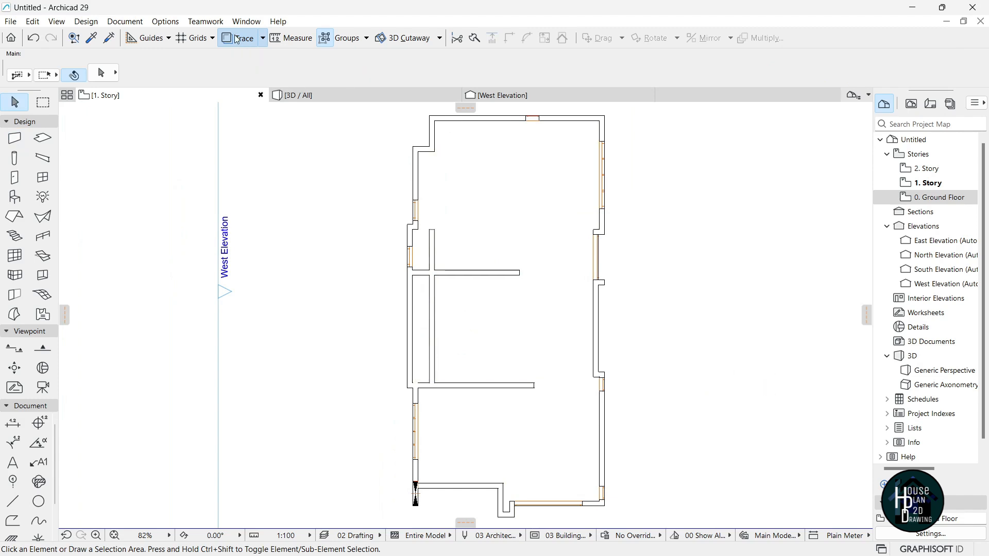
{"action": "scroll", "coordinate": [448, 304], "scroll_direction": "up", "scroll_amount": 6}
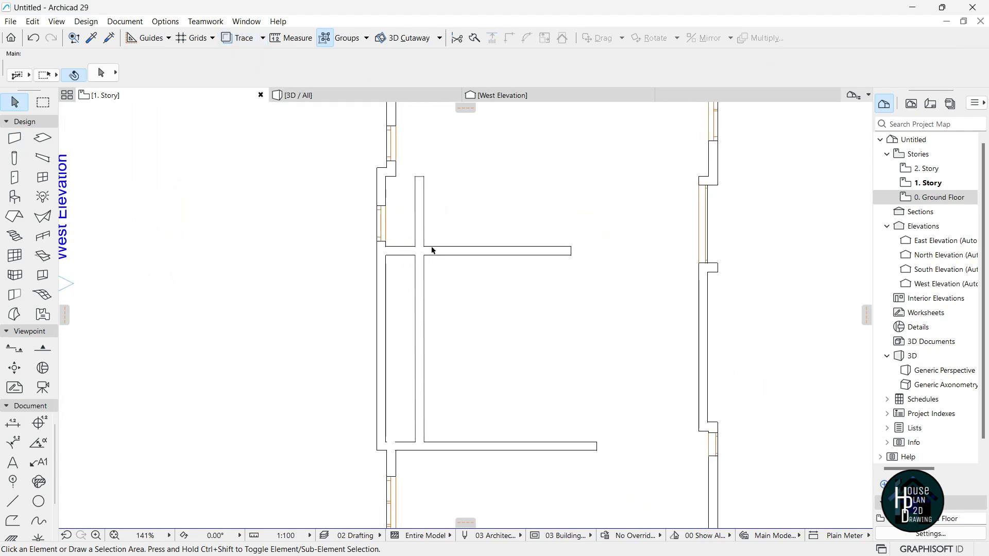
{"action": "left_click", "coordinate": [420, 207], "text": "ctrl"}
{"action": "scroll", "coordinate": [431, 240], "scroll_direction": "down", "scroll_amount": 9}
{"action": "scroll", "coordinate": [414, 315], "scroll_direction": "up", "scroll_amount": 4}
{"action": "scroll", "coordinate": [417, 296], "scroll_direction": "up", "scroll_amount": 3}
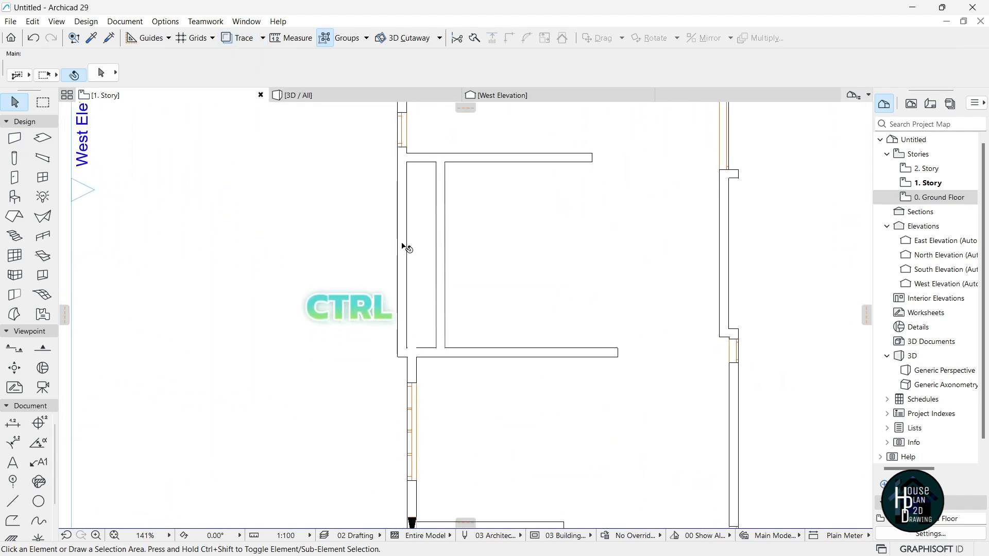
{"action": "left_click", "coordinate": [403, 246], "text": "ctrl"}
{"action": "scroll", "coordinate": [415, 270], "scroll_direction": "down", "scroll_amount": 3}
{"action": "scroll", "coordinate": [402, 314], "scroll_direction": "up", "scroll_amount": 4}
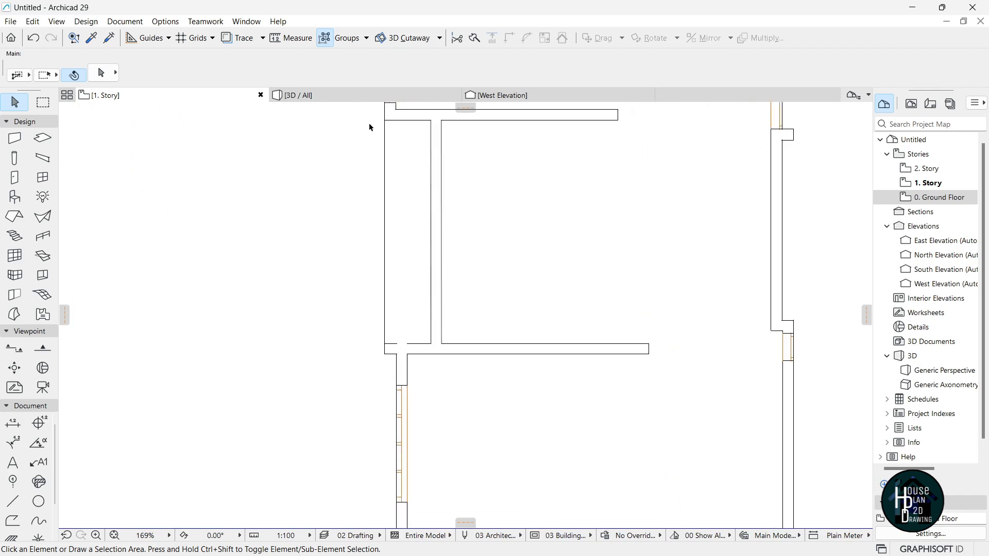
{"action": "scroll", "coordinate": [446, 321], "scroll_direction": "down", "scroll_amount": 3}
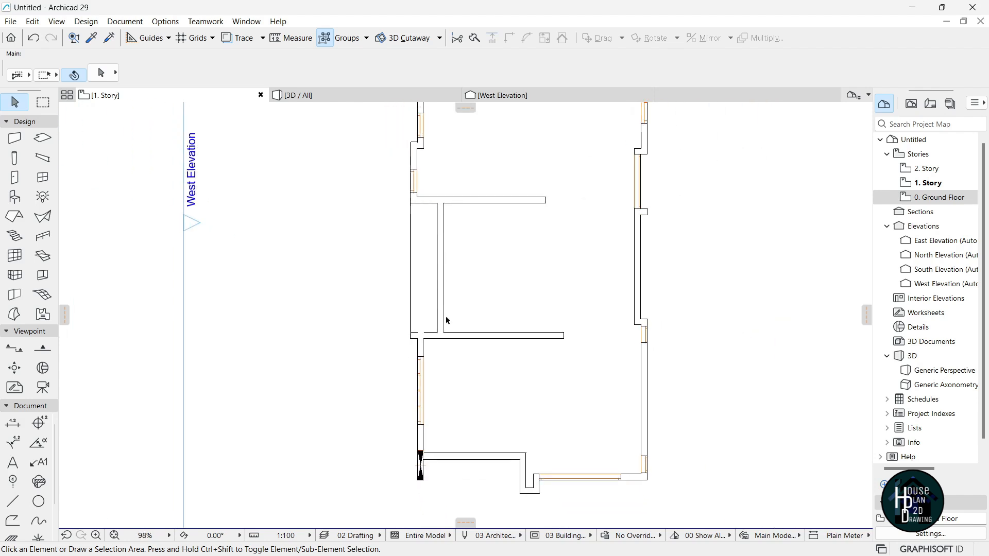
{"action": "scroll", "coordinate": [444, 254], "scroll_direction": "up", "scroll_amount": 2}
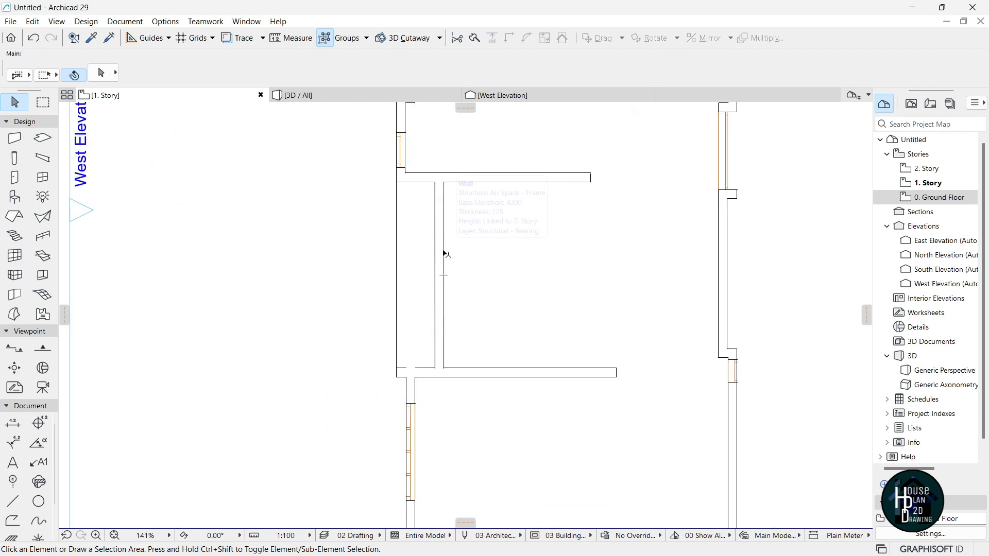
Pick up the Ground Floor sliding door's settings and place it in the 1. Story interior wall.
{"action": "left_click", "coordinate": [942, 199]}
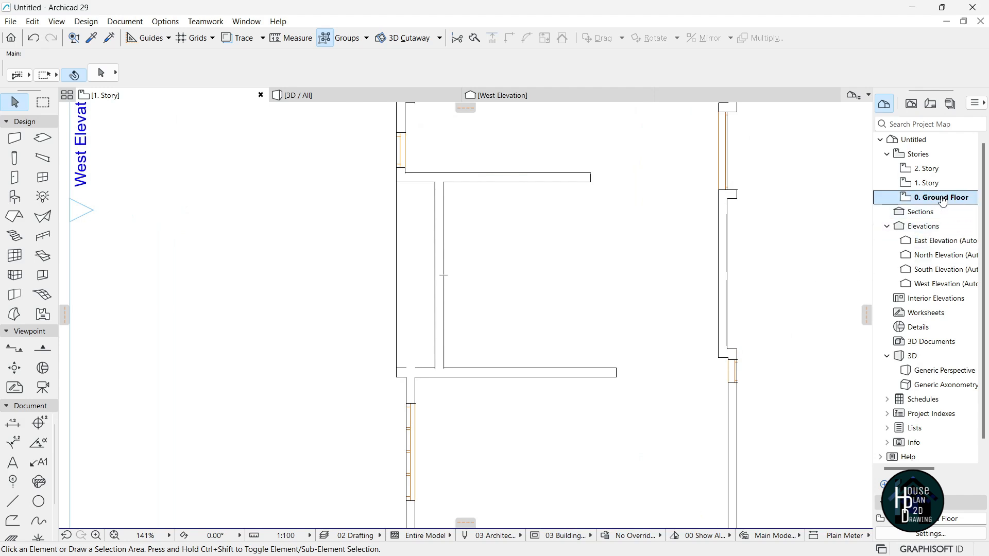
{"action": "key", "text": "alt"}
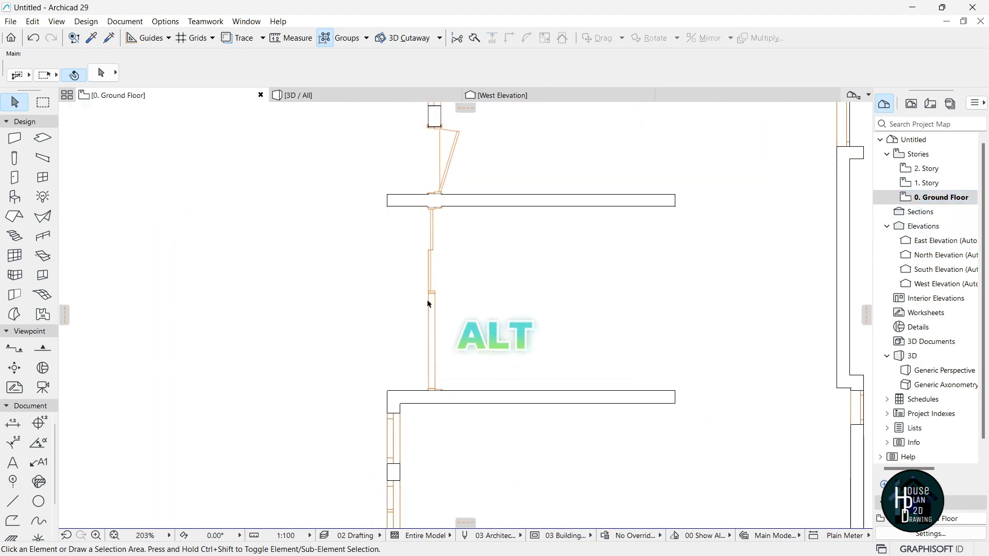
{"action": "left_click", "coordinate": [439, 294], "text": "alt"}
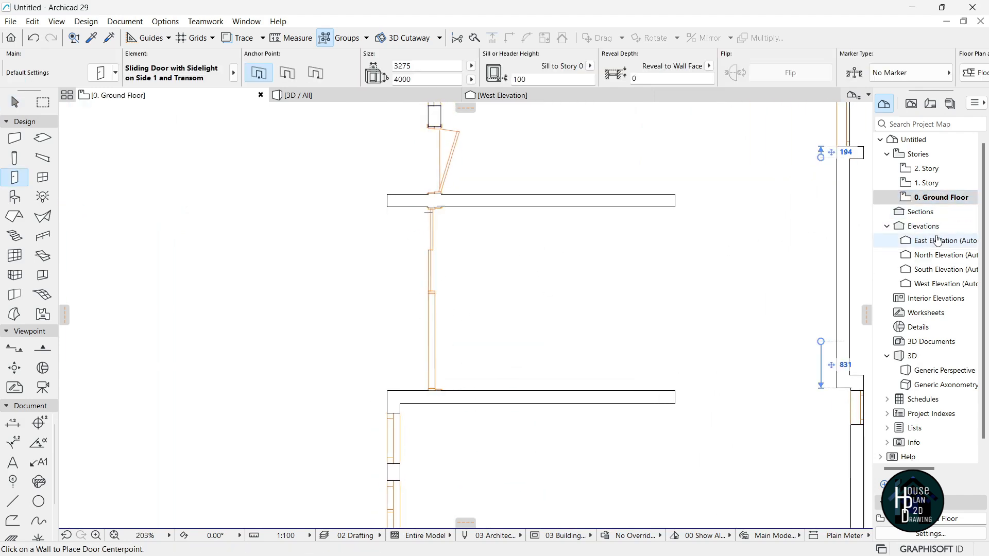
{"action": "left_click", "coordinate": [937, 185]}
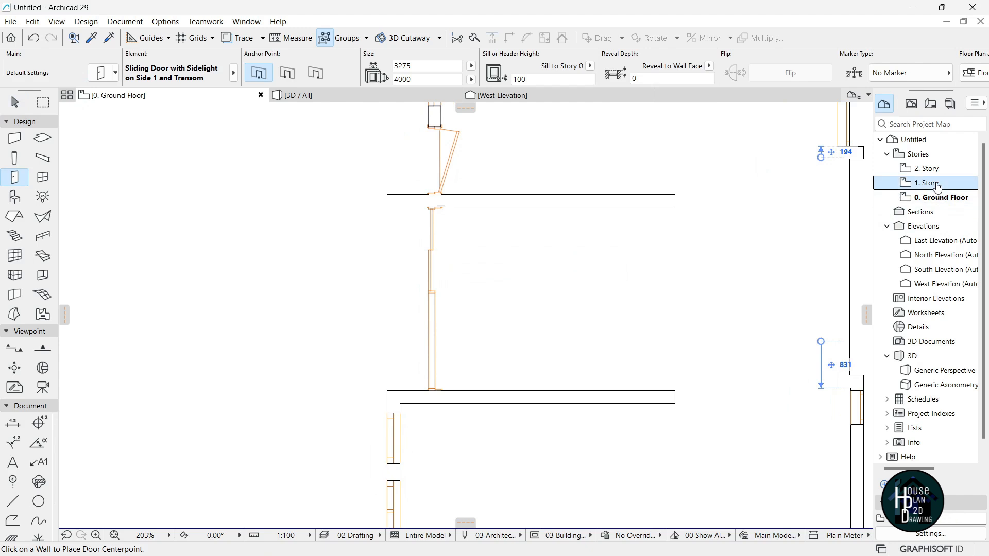
{"action": "left_click", "coordinate": [438, 294]}
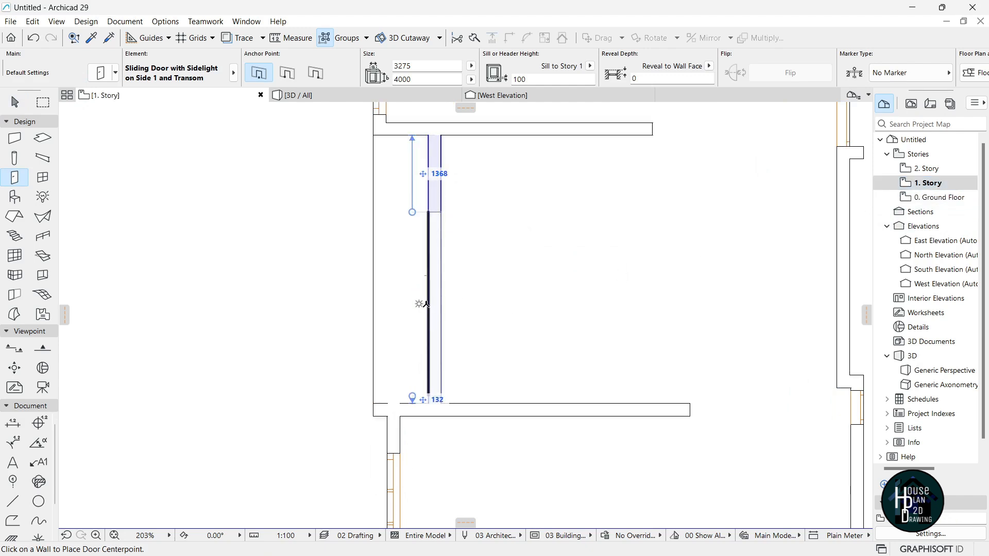
{"action": "left_click", "coordinate": [425, 304]}
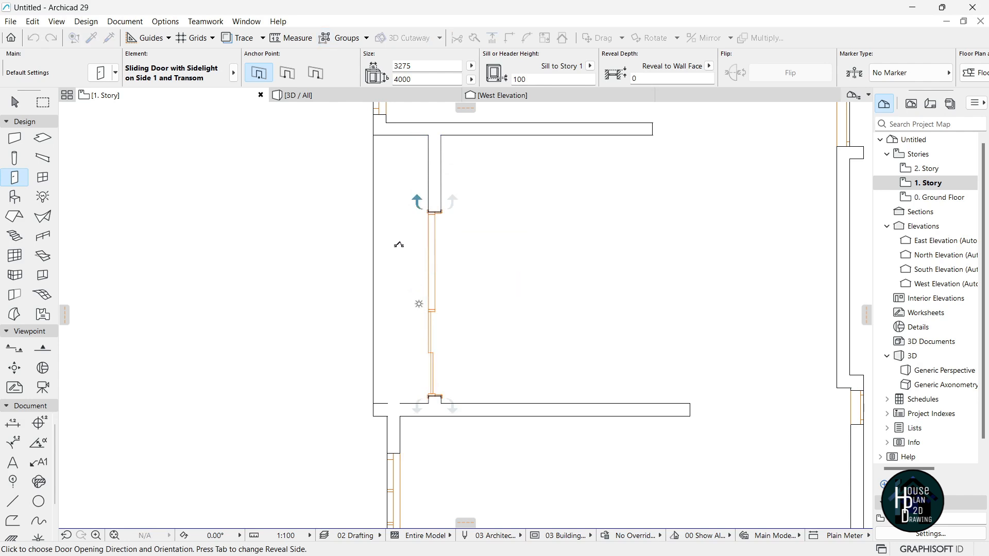
{"action": "key", "text": "Escape"}
Move the sliding door so it sits flush against the wall end.
{"action": "left_click", "coordinate": [436, 362]}
{"action": "scroll", "coordinate": [429, 412], "scroll_direction": "up", "scroll_amount": 7}
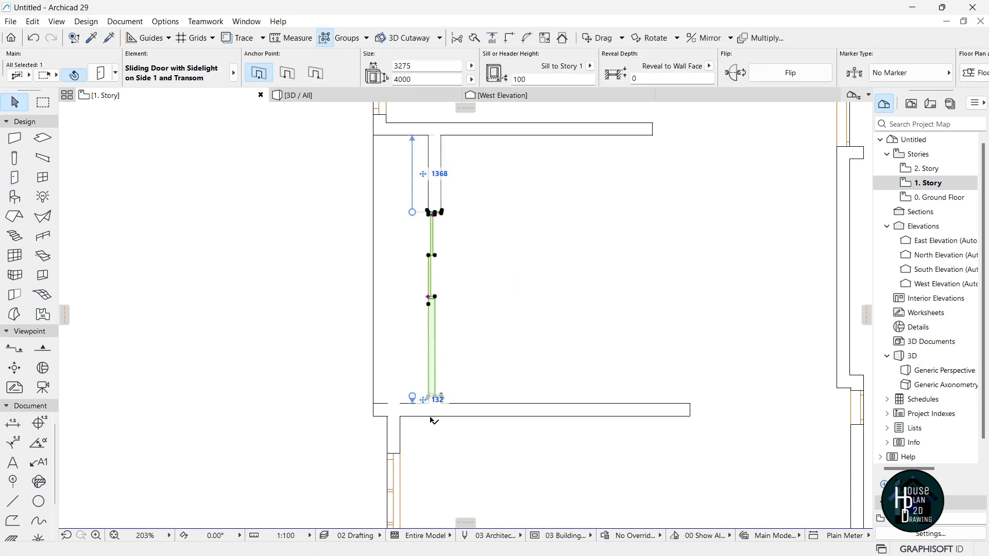
{"action": "key", "text": "ctrl+d"}
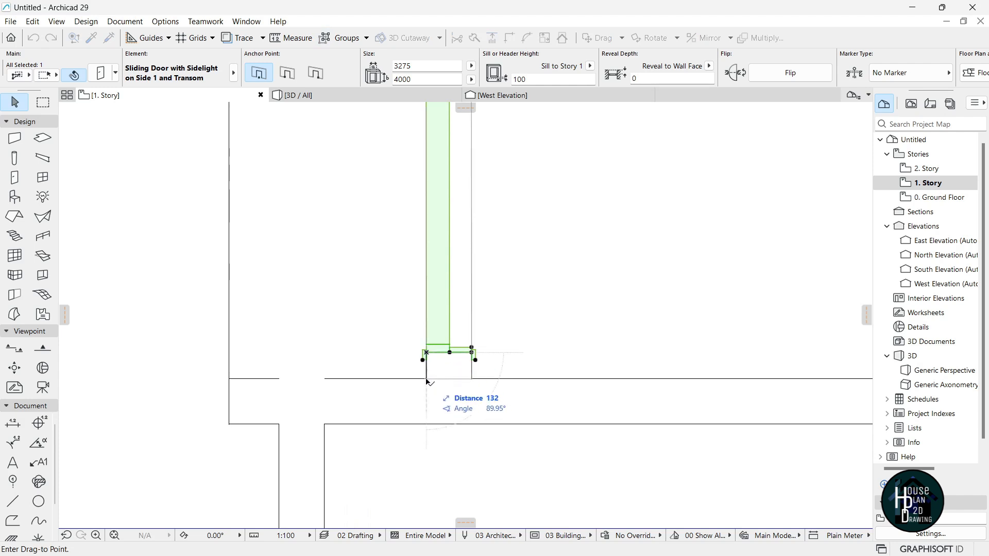
{"action": "left_click", "coordinate": [427, 382]}
{"action": "scroll", "coordinate": [441, 361], "scroll_direction": "down", "scroll_amount": 7}
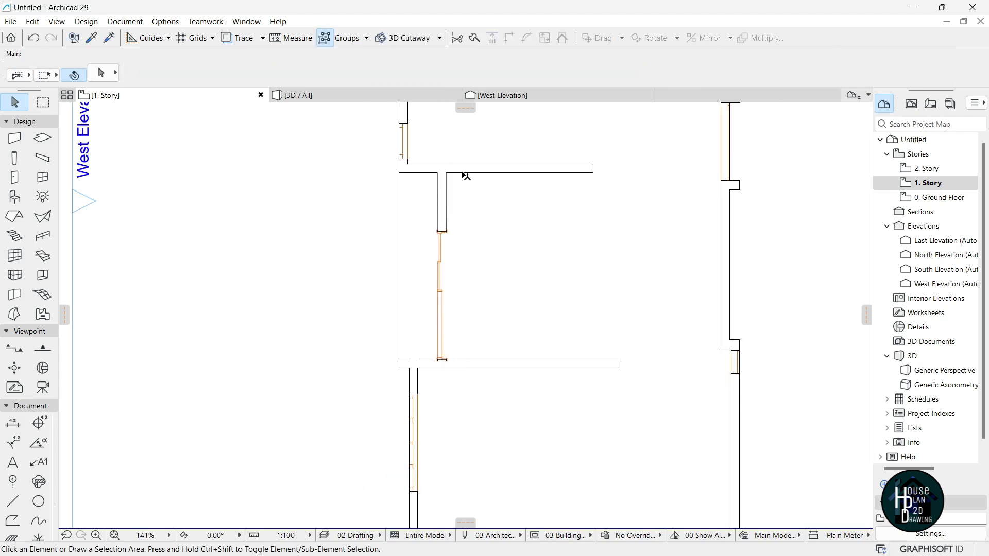
{"action": "scroll", "coordinate": [423, 204], "scroll_direction": "down", "scroll_amount": 5}
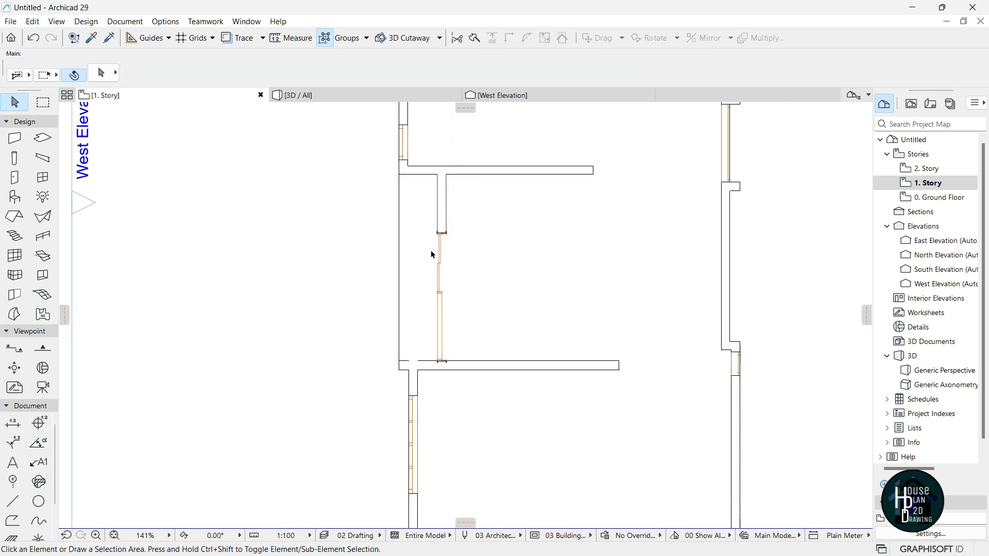
{"action": "scroll", "coordinate": [466, 212], "scroll_direction": "up", "scroll_amount": 3}
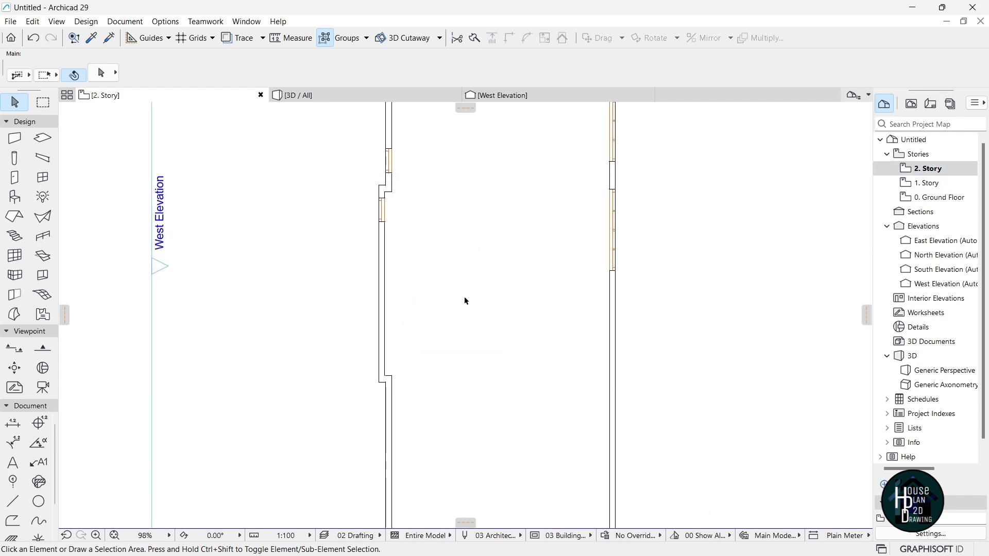
Show the 1. Story as a trace reference beneath the 2. Story plan.
{"action": "right_click", "coordinate": [945, 183]}
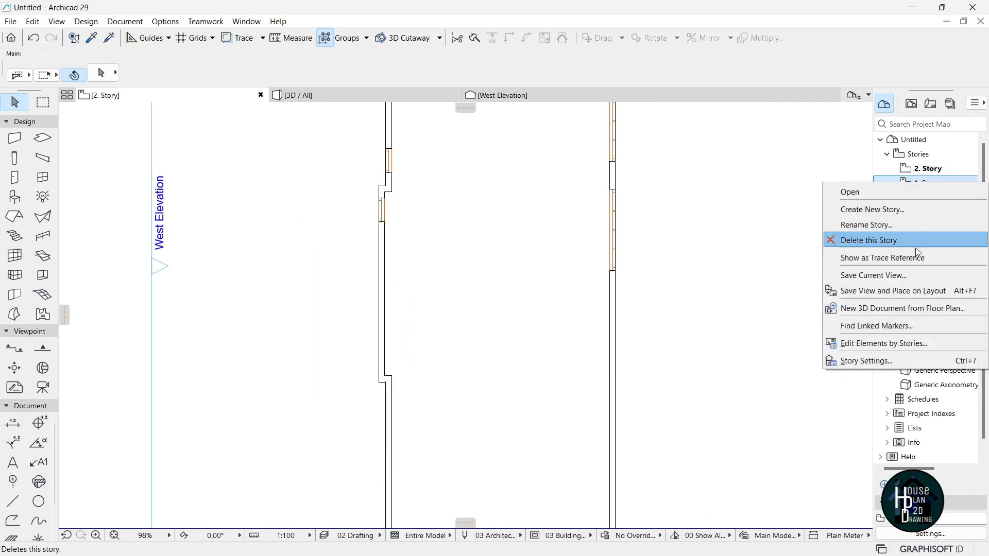
{"action": "left_click", "coordinate": [897, 258]}
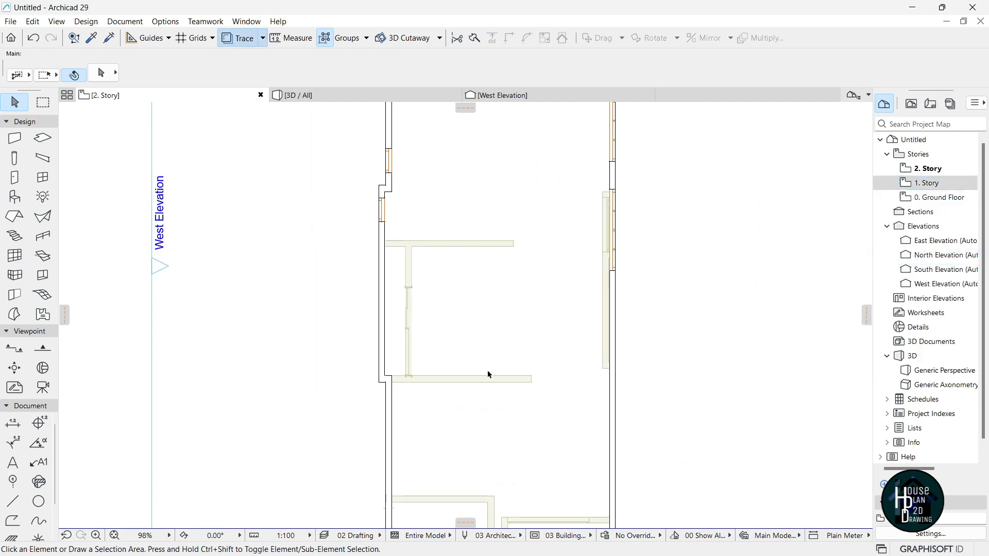
{"action": "scroll", "coordinate": [358, 394], "scroll_direction": "up", "scroll_amount": 3}
{"action": "scroll", "coordinate": [327, 375], "scroll_direction": "up", "scroll_amount": 3}
Stretch the short left-corner wall right to the traced wall's corner.
{"action": "left_click", "coordinate": [316, 379]}
{"action": "left_click", "coordinate": [314, 379]}
{"action": "left_click", "coordinate": [319, 380]}
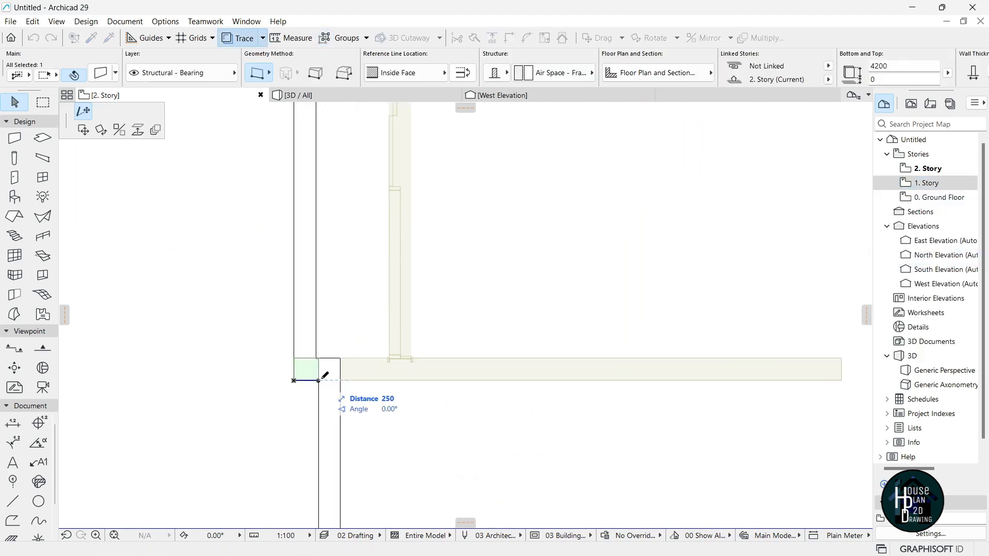
{"action": "scroll", "coordinate": [322, 379], "scroll_direction": "down", "scroll_amount": 2}
{"action": "left_click", "coordinate": [683, 380]}
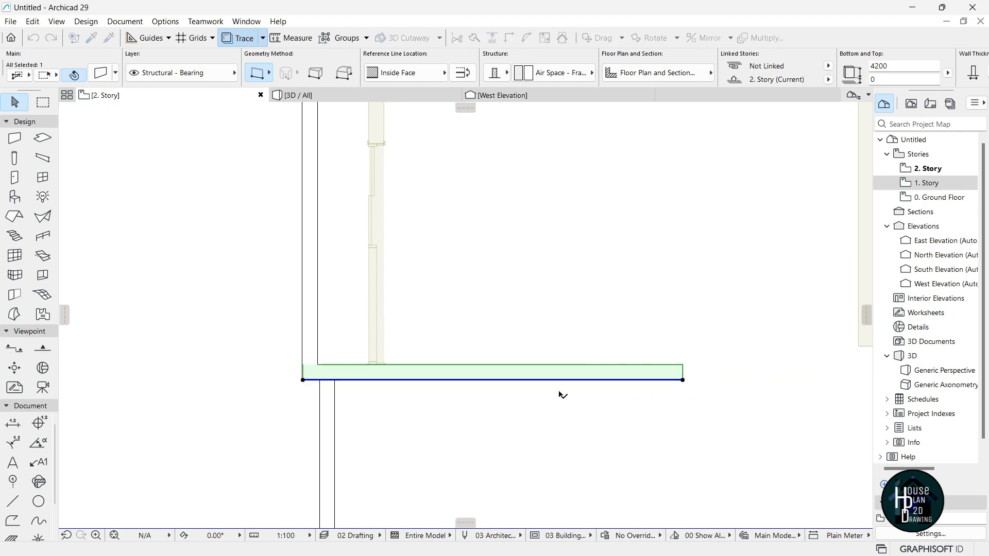
{"action": "key", "text": "Escape"}
{"action": "scroll", "coordinate": [491, 389], "scroll_direction": "down", "scroll_amount": 3}
{"action": "scroll", "coordinate": [432, 371], "scroll_direction": "up", "scroll_amount": 3}
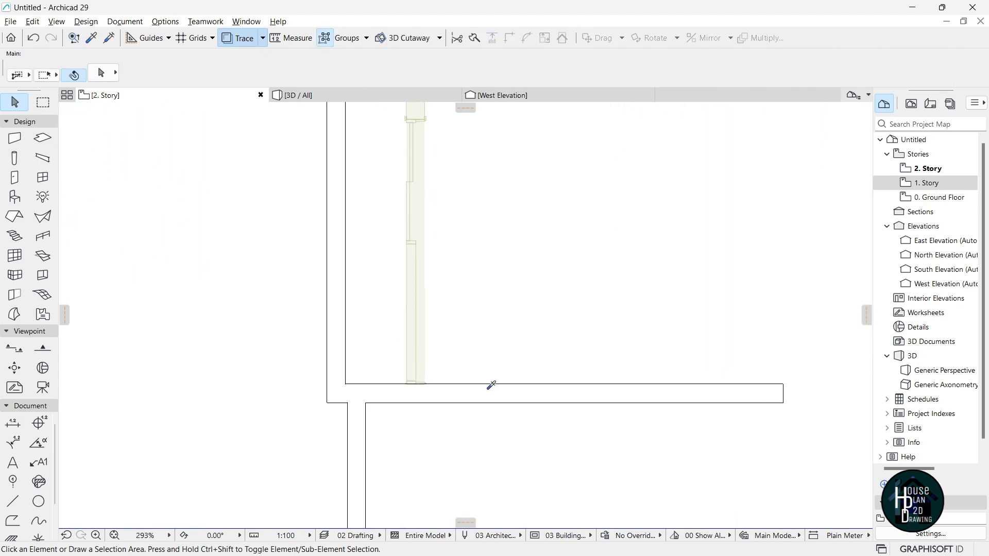
Draw a new PolyWall with the horizontal wall's settings, bending at the inner corner.
{"action": "left_click", "coordinate": [425, 395], "text": "alt"}
{"action": "left_click", "coordinate": [407, 385]}
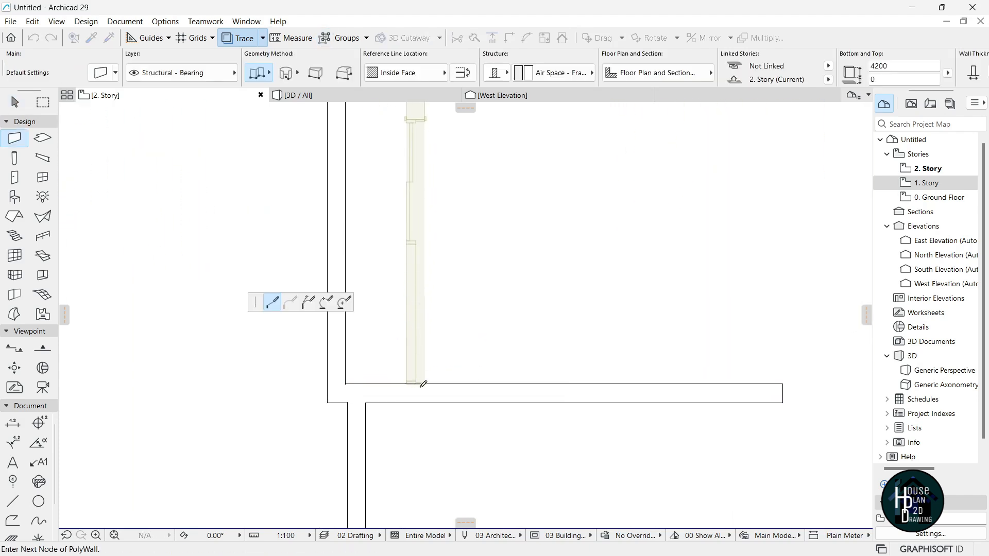
{"action": "scroll", "coordinate": [419, 381], "scroll_direction": "down", "scroll_amount": 3}
{"action": "scroll", "coordinate": [417, 205], "scroll_direction": "up", "scroll_amount": 4}
{"action": "left_click", "coordinate": [408, 214]}
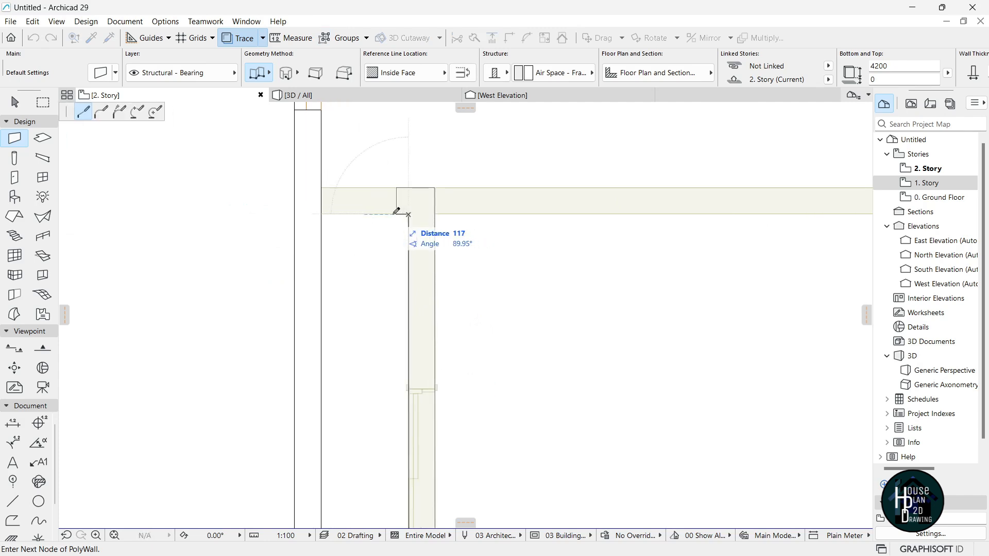
{"action": "double_click", "coordinate": [322, 214]}
{"action": "key", "text": "Escape"}
Stretch the short new wall right to match the traced wall, then hide the trace.
{"action": "left_click", "coordinate": [396, 214]}
{"action": "left_click", "coordinate": [408, 215]}
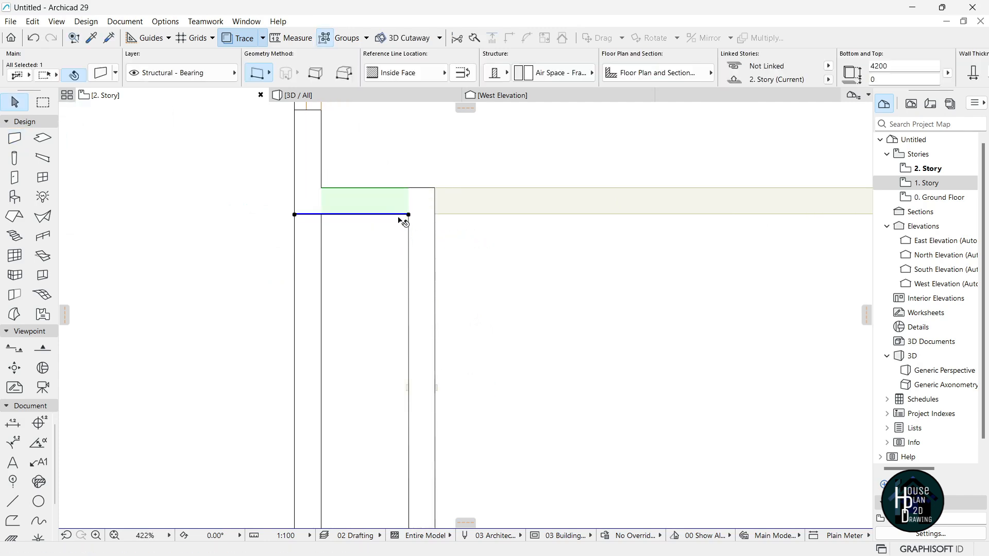
{"action": "scroll", "coordinate": [408, 214], "scroll_direction": "down", "scroll_amount": 3}
{"action": "scroll", "coordinate": [410, 212], "scroll_direction": "down", "scroll_amount": 2}
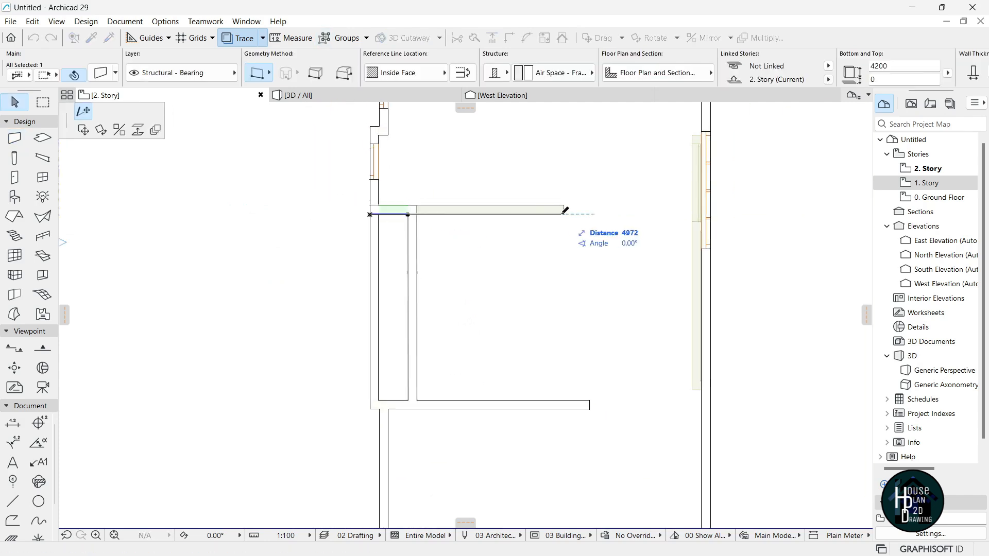
{"action": "left_click", "coordinate": [565, 210]}
{"action": "key", "text": "Escape"}
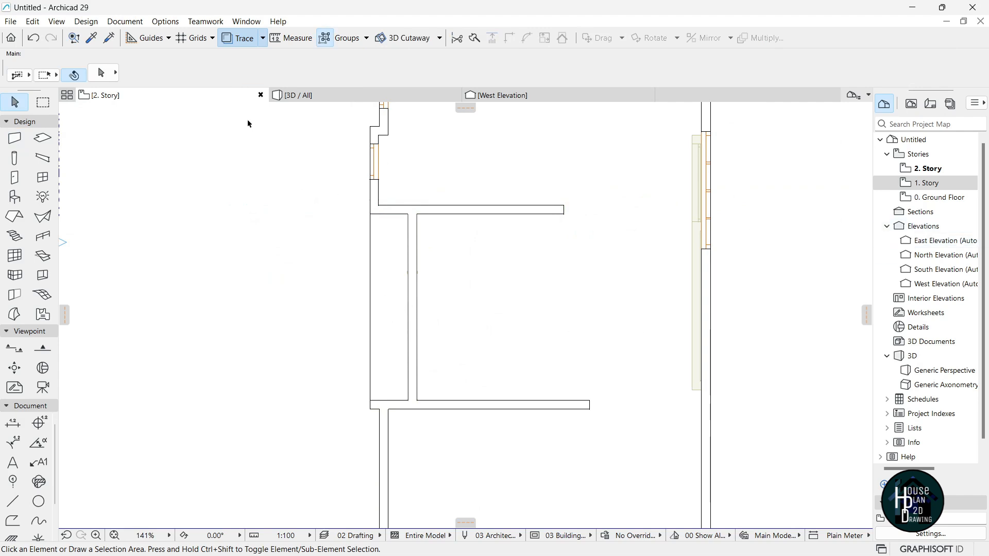
{"action": "left_click", "coordinate": [231, 38]}
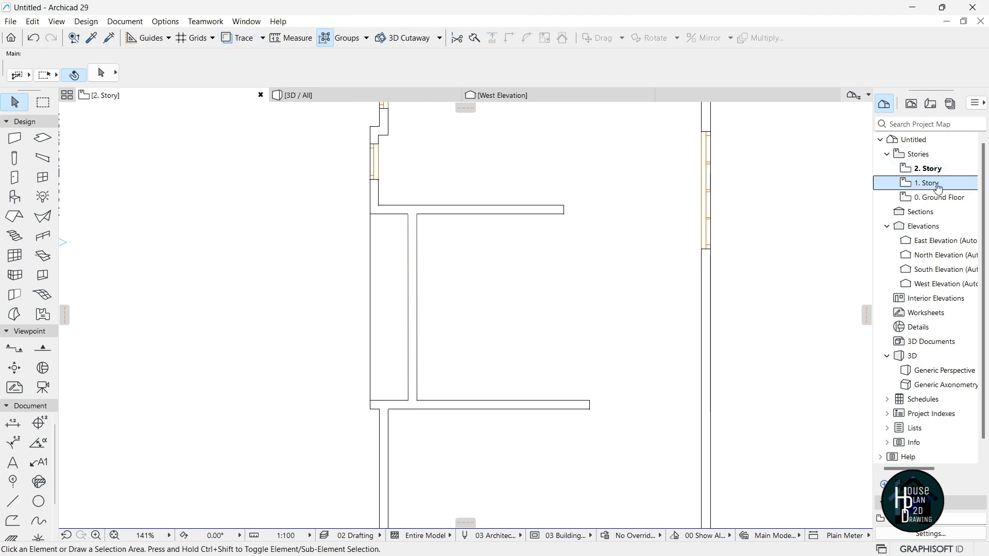
Place the sliding door's settings into the 2. Story interior wall.
{"action": "scroll", "coordinate": [435, 373], "scroll_direction": "up", "scroll_amount": 2}
{"action": "left_click", "coordinate": [406, 320], "text": "alt"}
{"action": "left_click", "coordinate": [952, 169]}
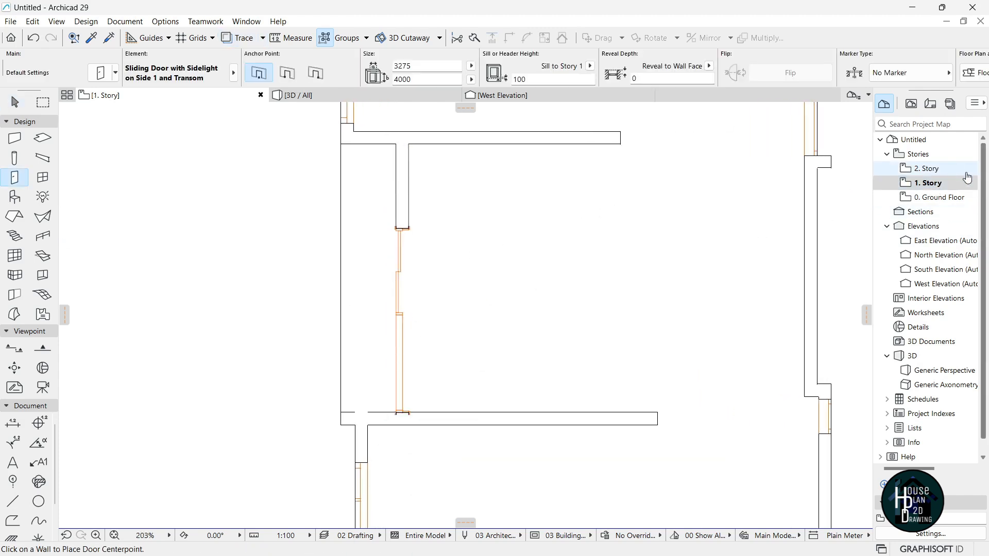
{"action": "left_click", "coordinate": [395, 319]}
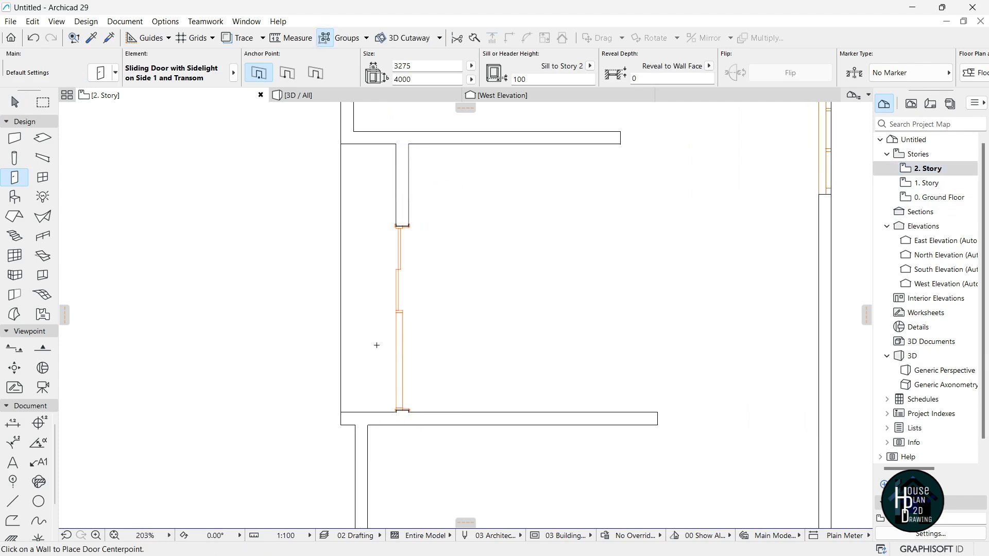
{"action": "key", "text": "Escape"}
Move the new sliding door with Ctrl+D so it sits flush with the wall end.
{"action": "left_click", "coordinate": [401, 413]}
{"action": "scroll", "coordinate": [401, 420], "scroll_direction": "up", "scroll_amount": 5}
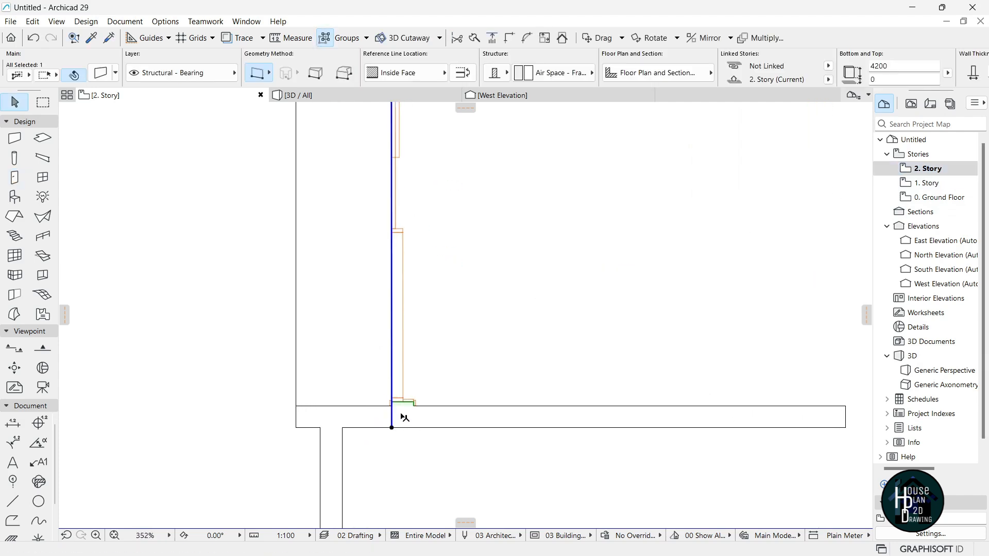
{"action": "left_click", "coordinate": [399, 333]}
{"action": "key", "text": "ctrl+d"}
{"action": "scroll", "coordinate": [394, 393], "scroll_direction": "up", "scroll_amount": 4}
{"action": "scroll", "coordinate": [395, 393], "scroll_direction": "up", "scroll_amount": 2}
{"action": "left_click", "coordinate": [385, 396]}
{"action": "key", "text": "Escape"}
View the whole building in 3D.
{"action": "scroll", "coordinate": [404, 390], "scroll_direction": "down", "scroll_amount": 10}
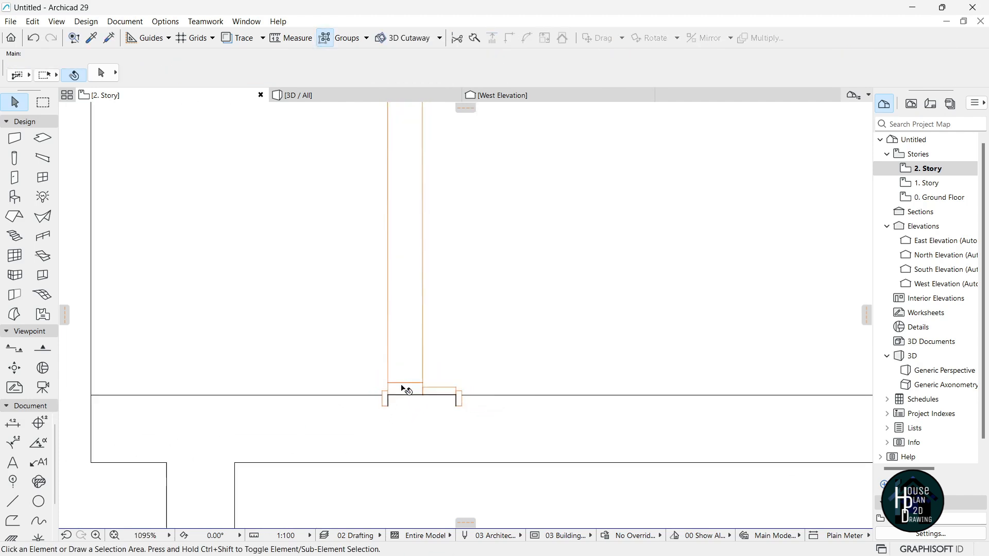
{"action": "scroll", "coordinate": [430, 165], "scroll_direction": "up", "scroll_amount": 2}
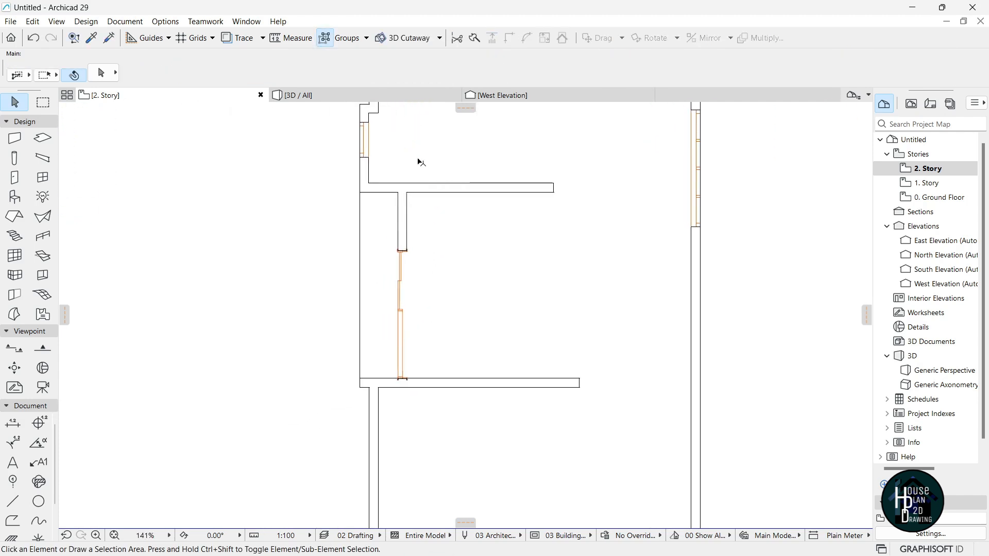
{"action": "left_click", "coordinate": [404, 97]}
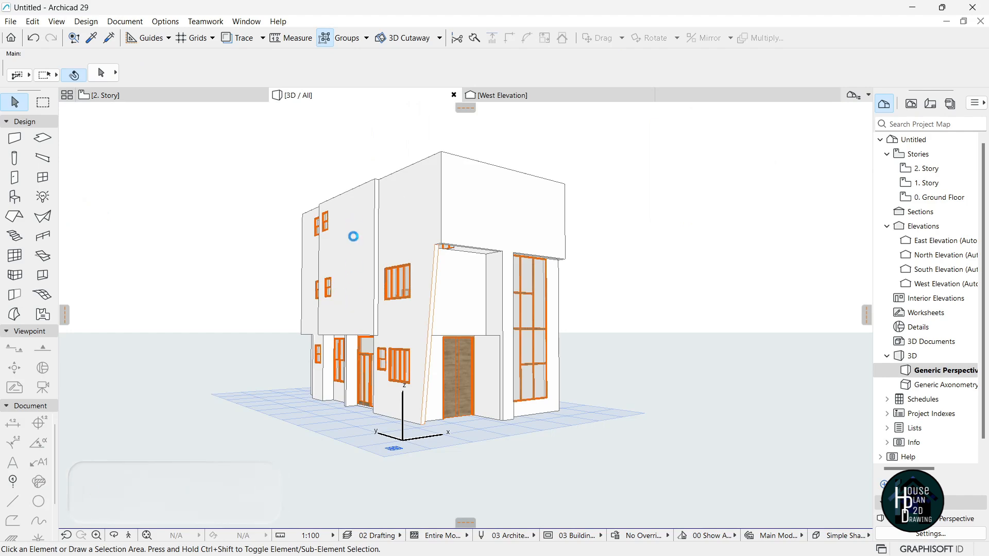
{"action": "left_click", "coordinate": [132, 535]}
{"action": "key", "text": "Left"}
{"action": "key", "text": "Up"}
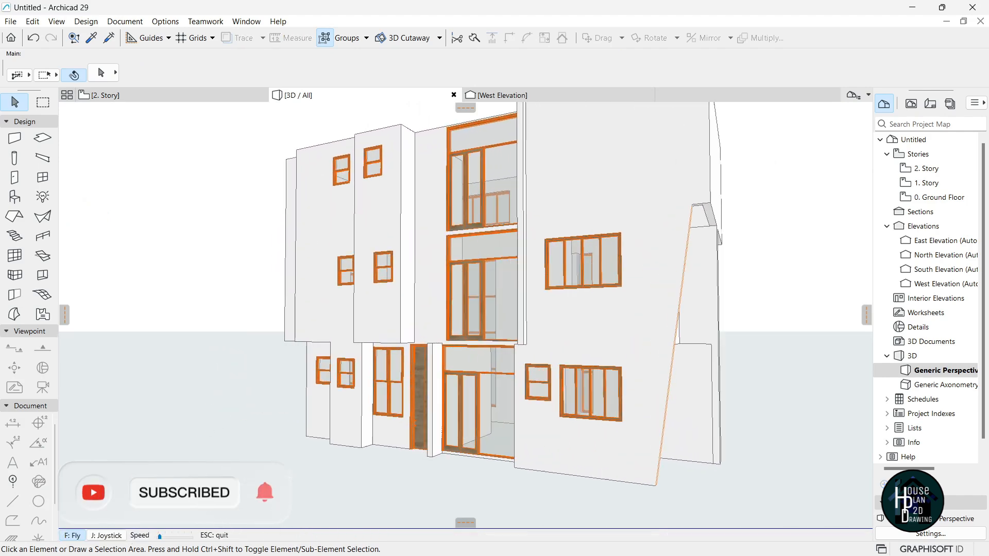
{"action": "key", "text": "Left"}
{"action": "key", "text": "Right"}
{"action": "key", "text": "Down"}
{"action": "key", "text": "Left"}
{"action": "key", "text": "Up"}
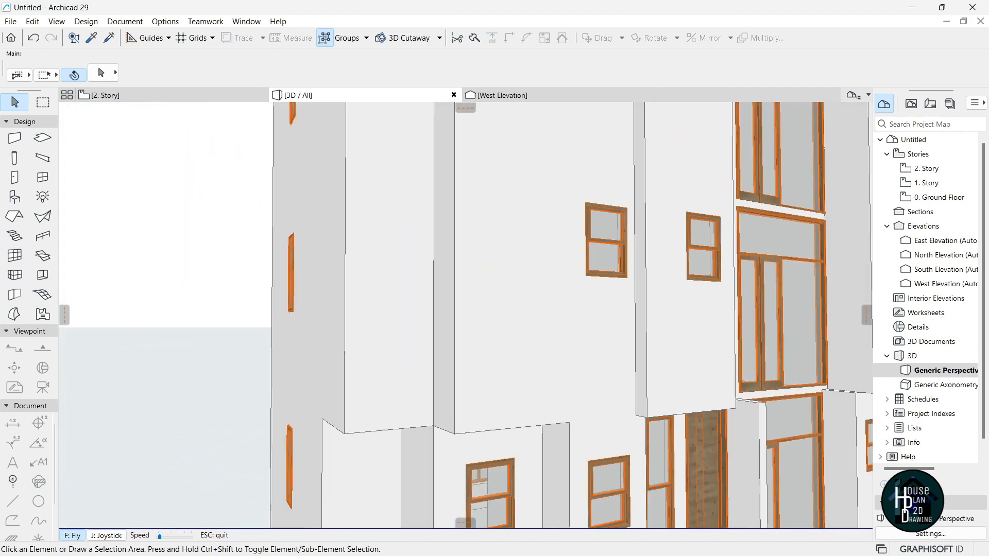
{"action": "key", "text": "Down"}
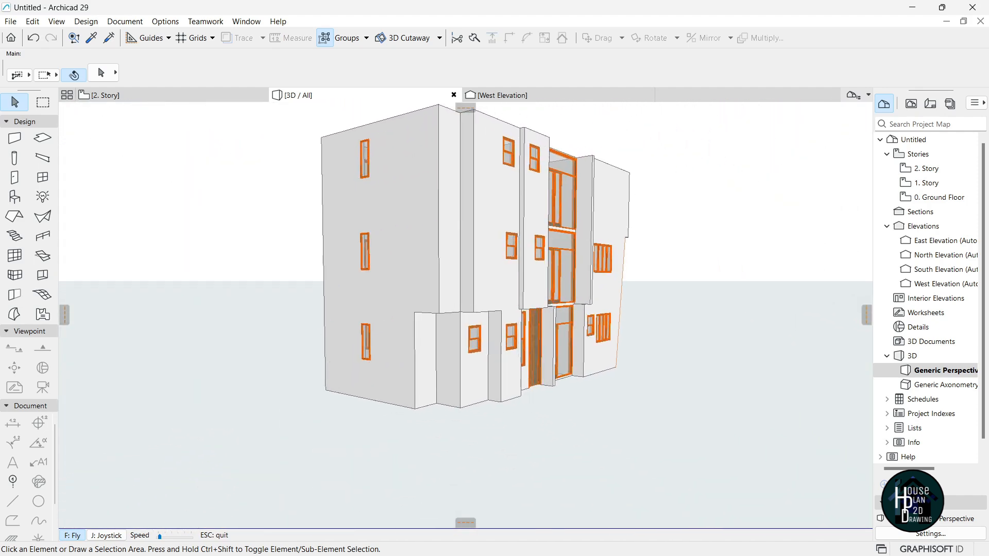
{"action": "key", "text": "Escape"}
On the 1. Story plan, stretch the short top-left wall's end further right into the room.
{"action": "left_click", "coordinate": [173, 96]}
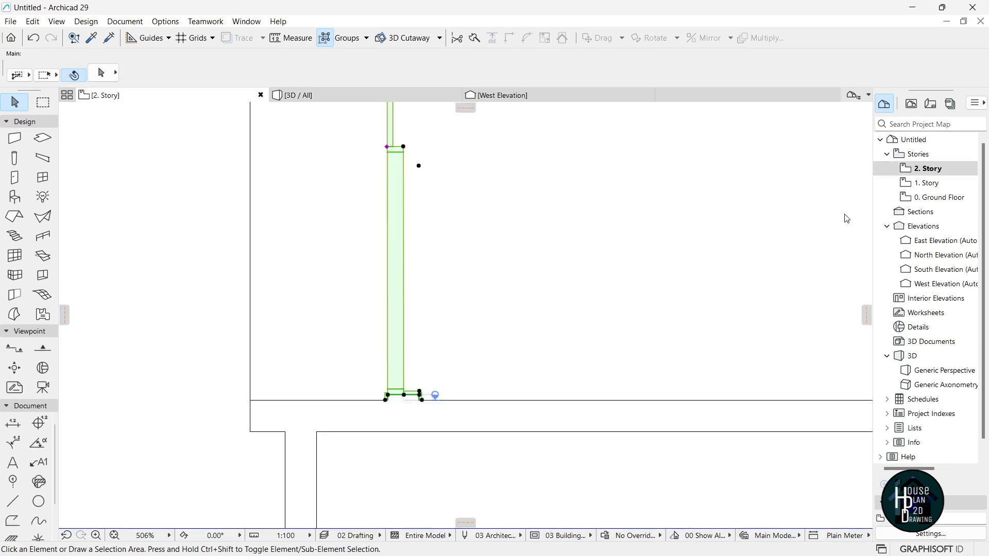
{"action": "scroll", "coordinate": [605, 223], "scroll_direction": "down", "scroll_amount": 10}
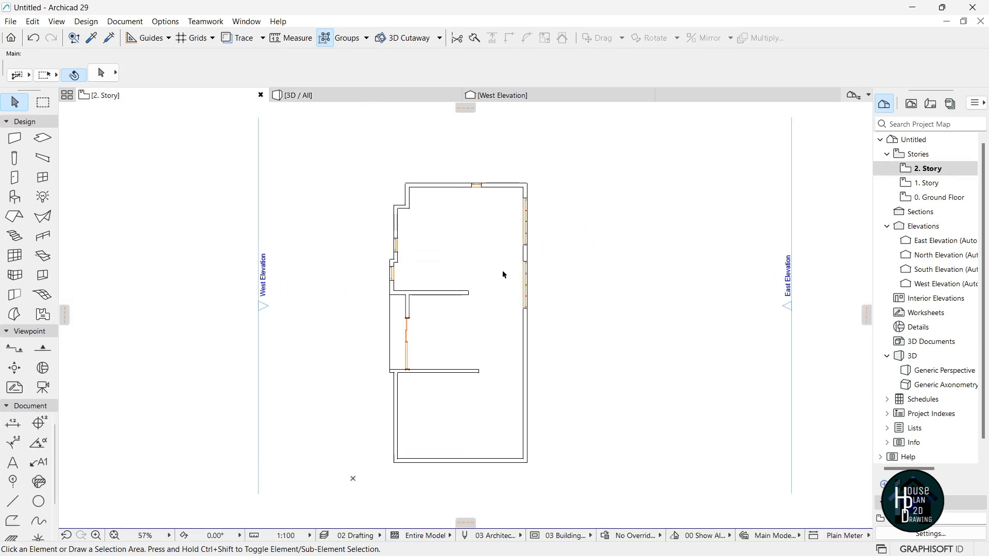
{"action": "scroll", "coordinate": [426, 237], "scroll_direction": "up", "scroll_amount": 2}
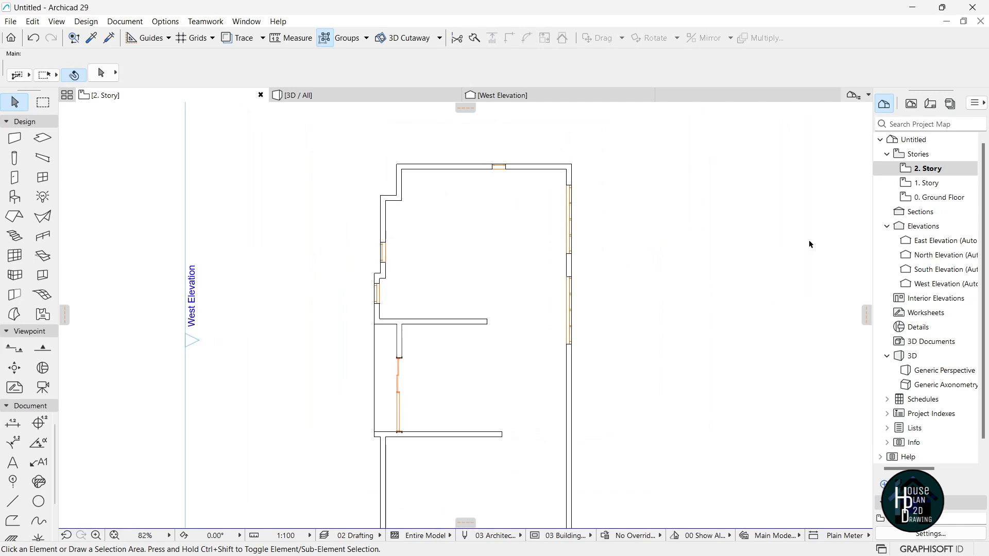
{"action": "left_click", "coordinate": [939, 185]}
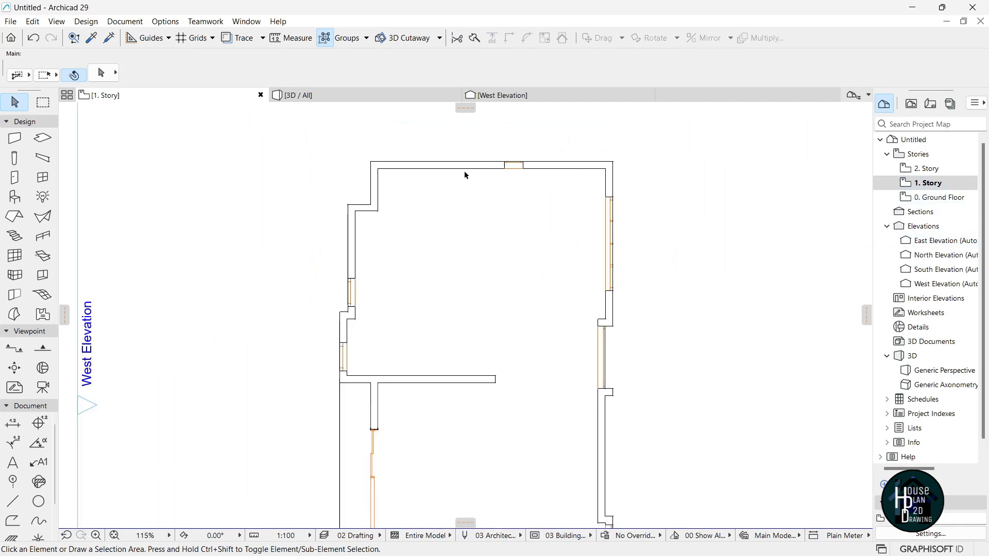
{"action": "scroll", "coordinate": [464, 171], "scroll_direction": "up", "scroll_amount": 4}
{"action": "left_click", "coordinate": [311, 229]}
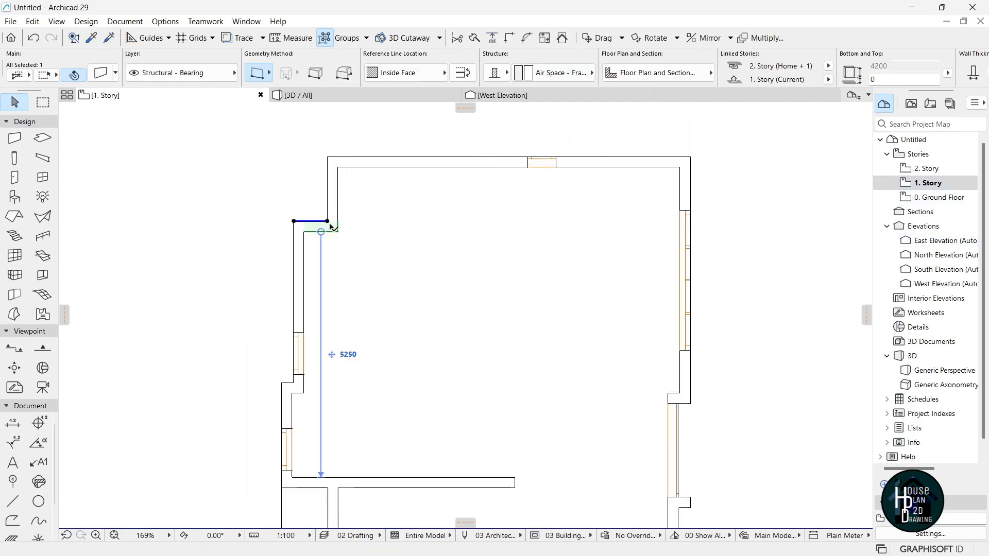
{"action": "left_click", "coordinate": [327, 221]}
{"action": "left_click", "coordinate": [500, 220]}
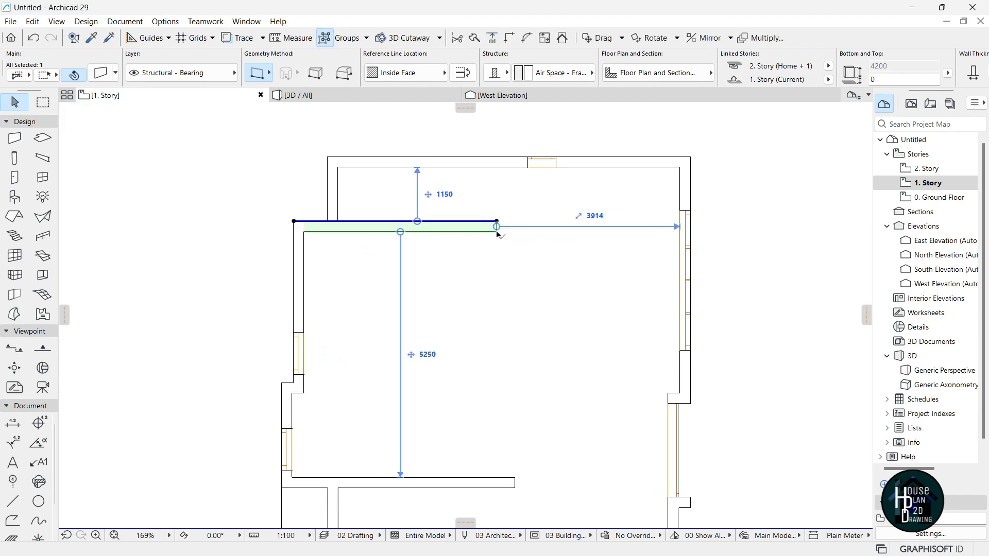
{"action": "left_click", "coordinate": [425, 248]}
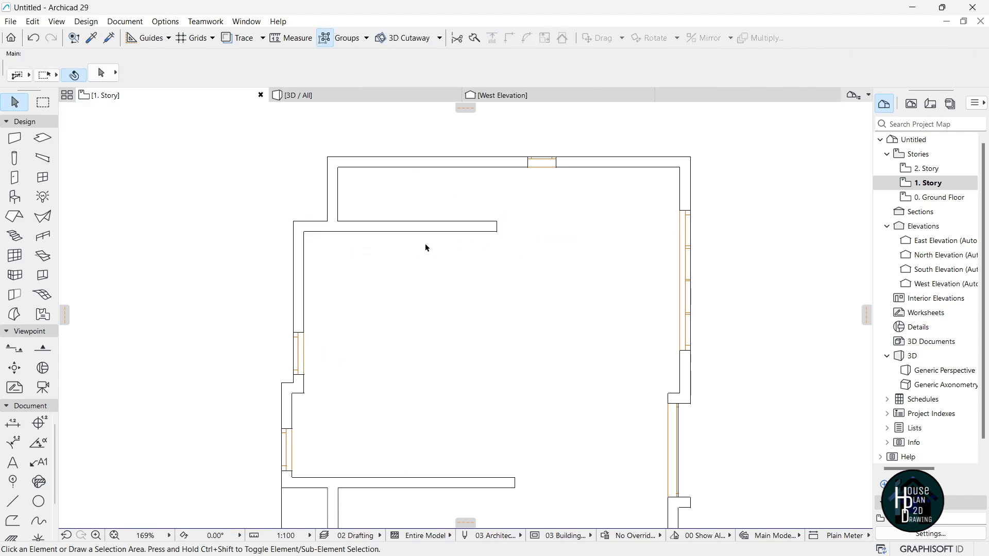
{"action": "left_click", "coordinate": [23, 501]}
{"action": "scroll", "coordinate": [331, 300], "scroll_direction": "up", "scroll_amount": 3}
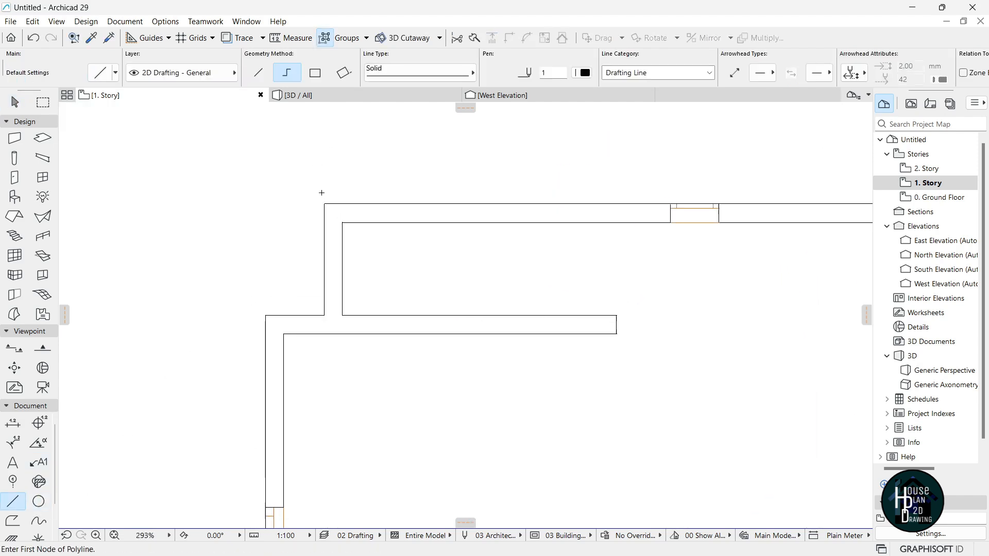
Draw a helper polyline outline from the wall corner around the area.
{"action": "left_click", "coordinate": [325, 204]}
{"action": "left_click", "coordinate": [325, 158]}
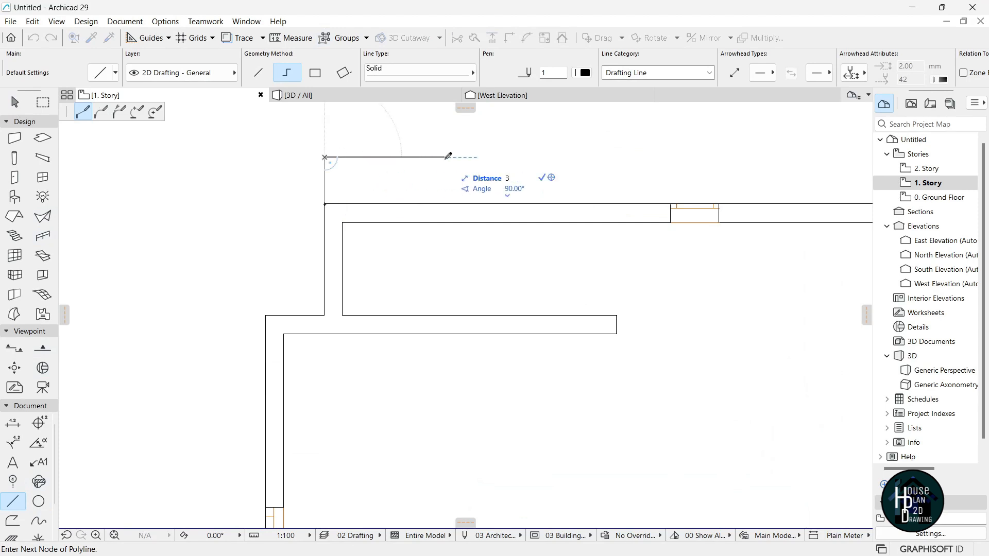
{"action": "left_click", "coordinate": [591, 157]}
{"action": "double_click", "coordinate": [591, 316]}
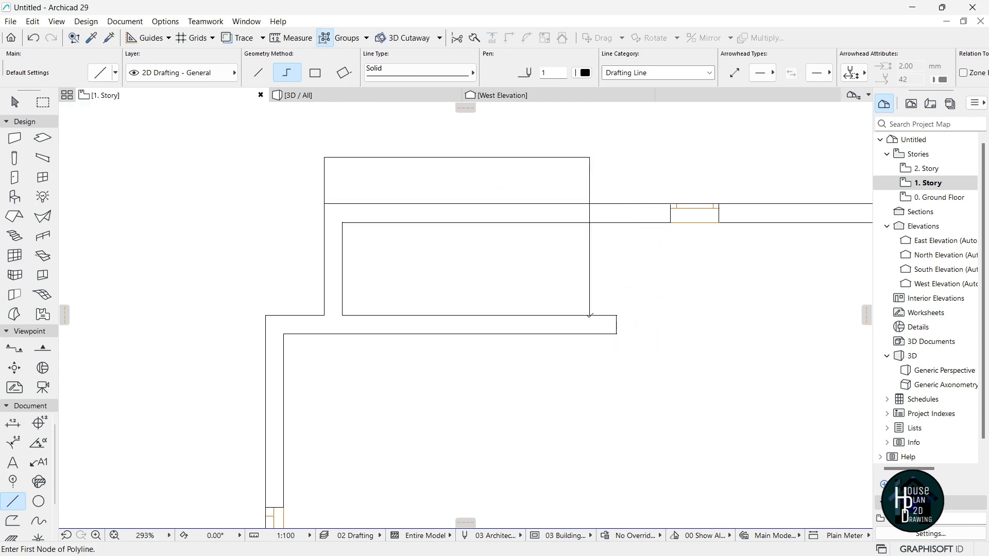
{"action": "key", "text": "Escape"}
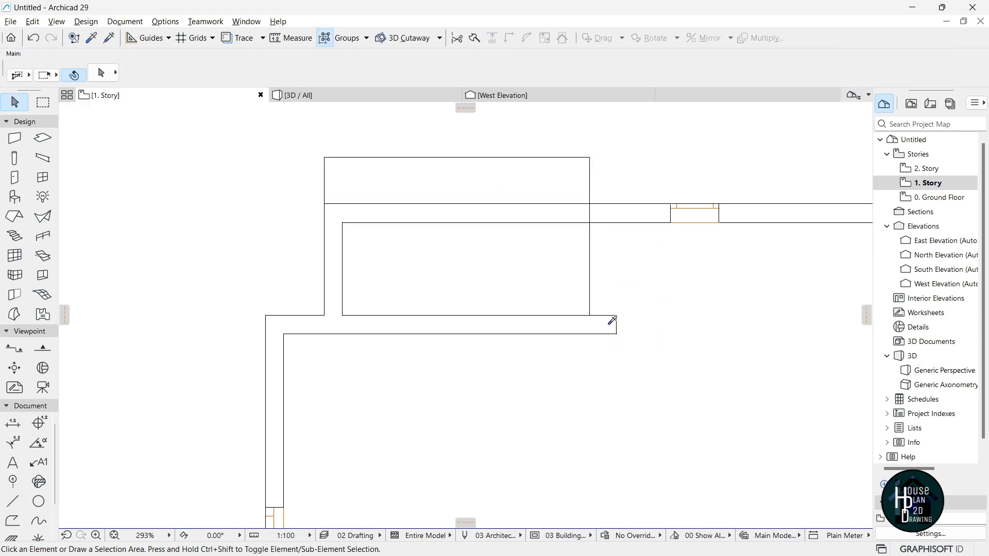
Draw a wall with matching settings from the lengthened wall's end up to the top exterior wall.
{"action": "left_click", "coordinate": [613, 324], "text": "alt"}
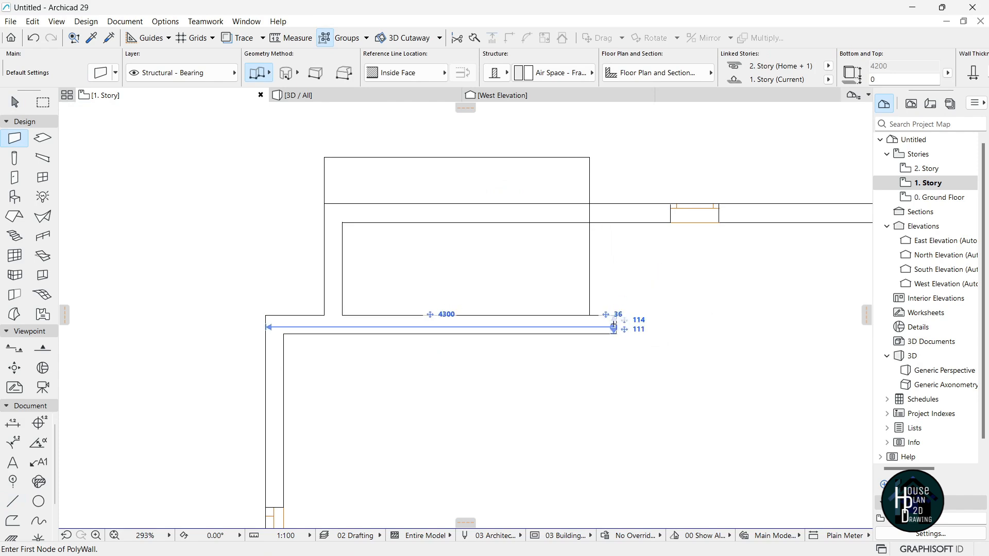
{"action": "left_click", "coordinate": [589, 316]}
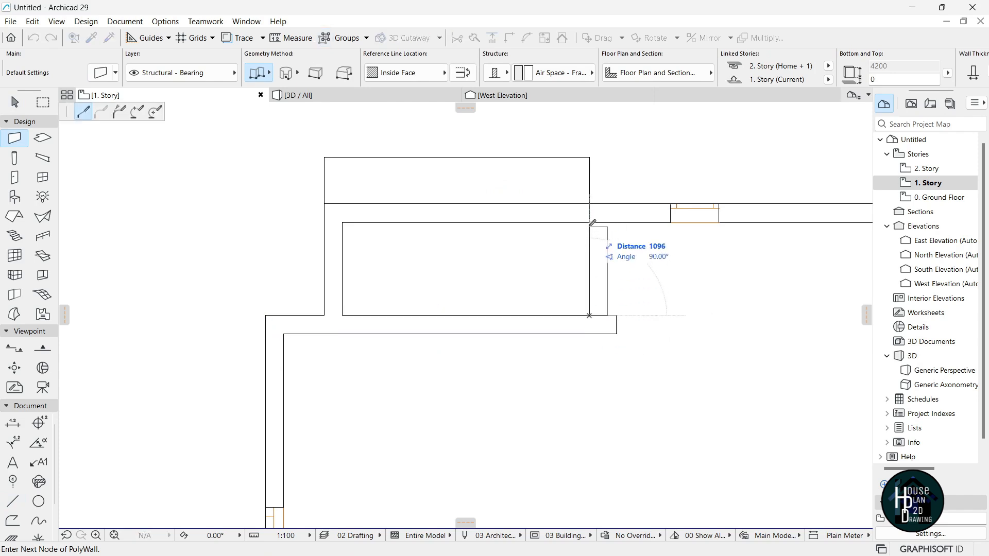
{"action": "double_click", "coordinate": [590, 223]}
{"action": "key", "text": "Escape"}
Delete the helper outline and open the 0. Ground Floor plan.
{"action": "left_click_drag", "start_coordinate": [609, 152], "coordinate": [305, 177]}
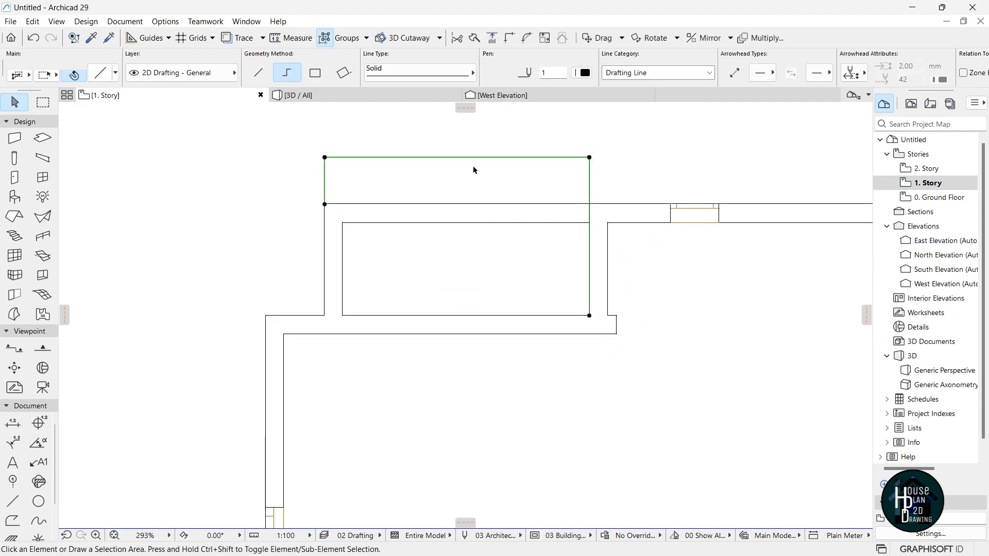
{"action": "key", "text": "Delete"}
{"action": "scroll", "coordinate": [510, 214], "scroll_direction": "down", "scroll_amount": 3}
{"action": "scroll", "coordinate": [464, 212], "scroll_direction": "up", "scroll_amount": 3}
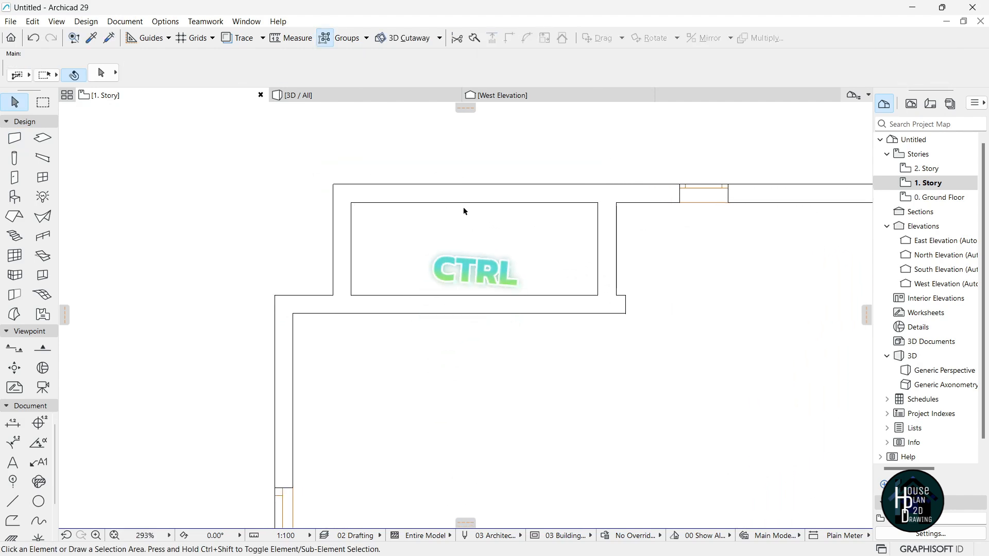
{"action": "scroll", "coordinate": [397, 264], "scroll_direction": "down", "scroll_amount": 3}
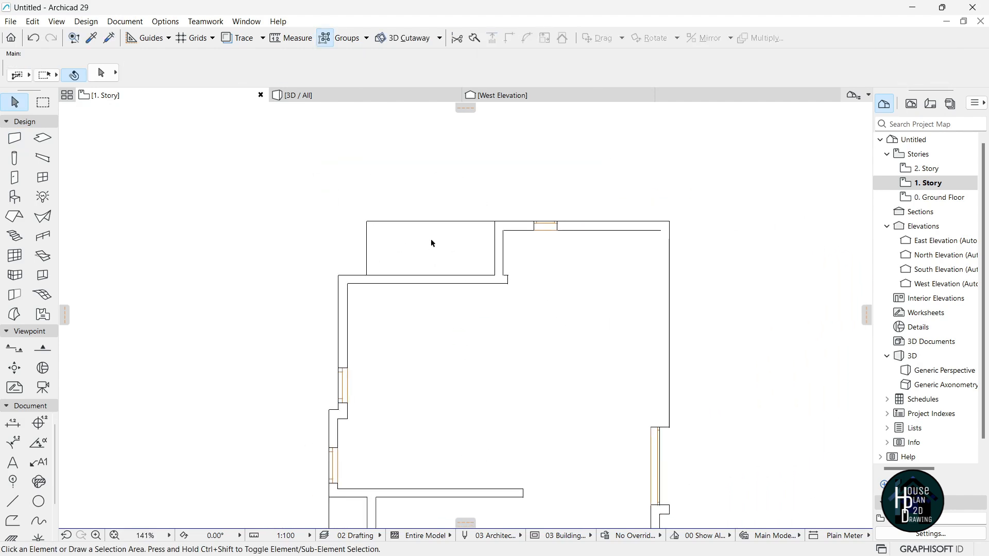
{"action": "scroll", "coordinate": [499, 280], "scroll_direction": "up", "scroll_amount": 5}
{"action": "scroll", "coordinate": [520, 266], "scroll_direction": "down", "scroll_amount": 5}
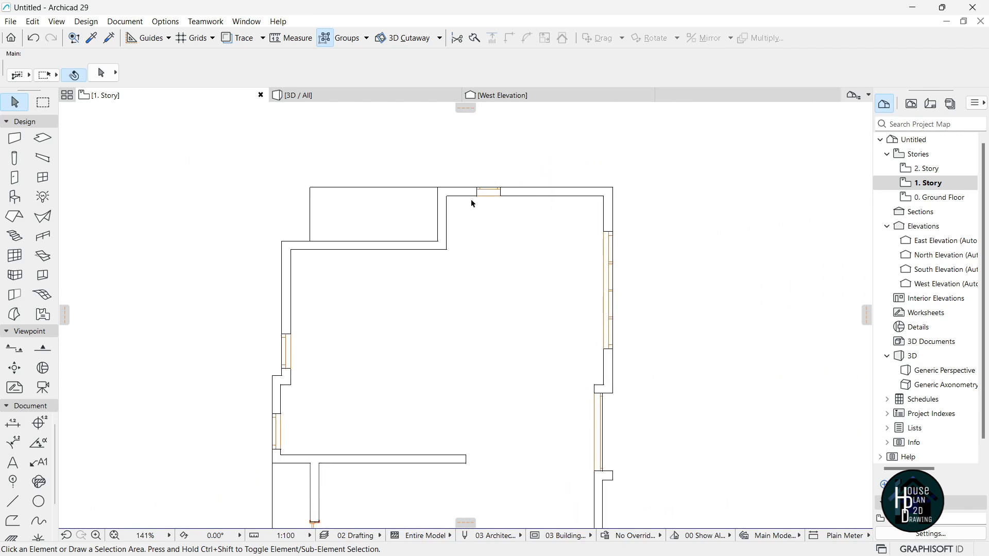
{"action": "scroll", "coordinate": [456, 203], "scroll_direction": "up", "scroll_amount": 3}
{"action": "scroll", "coordinate": [450, 247], "scroll_direction": "down", "scroll_amount": 4}
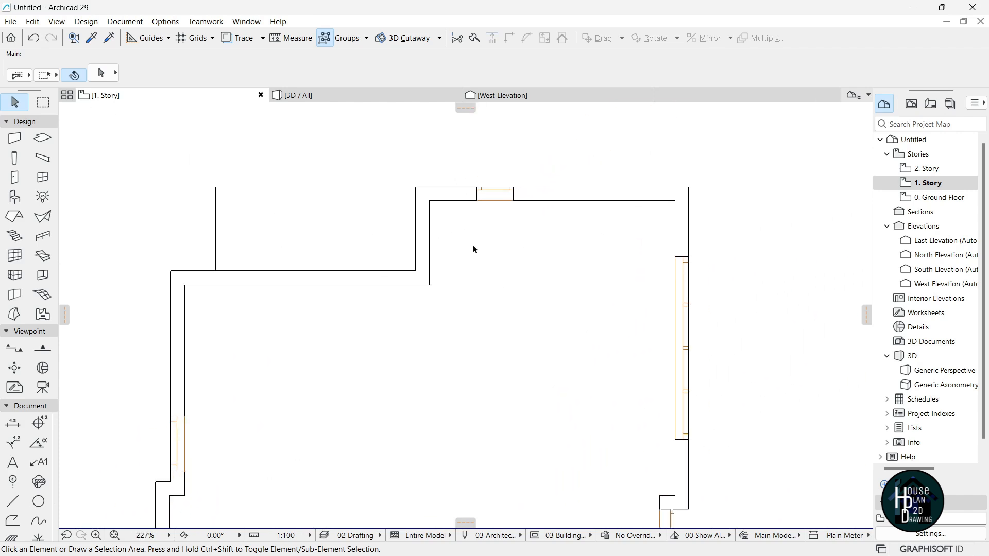
{"action": "scroll", "coordinate": [460, 247], "scroll_direction": "down", "scroll_amount": 2}
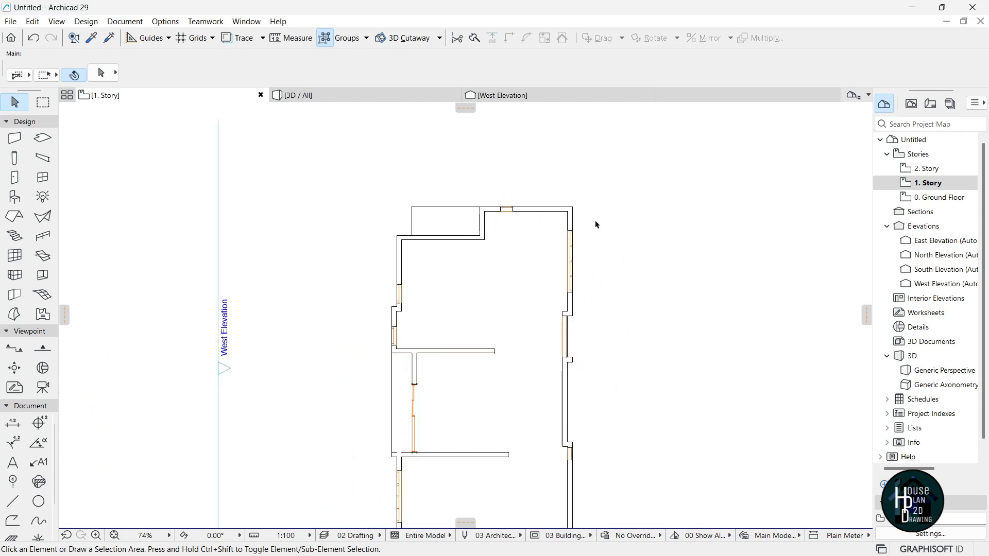
{"action": "left_click", "coordinate": [946, 199]}
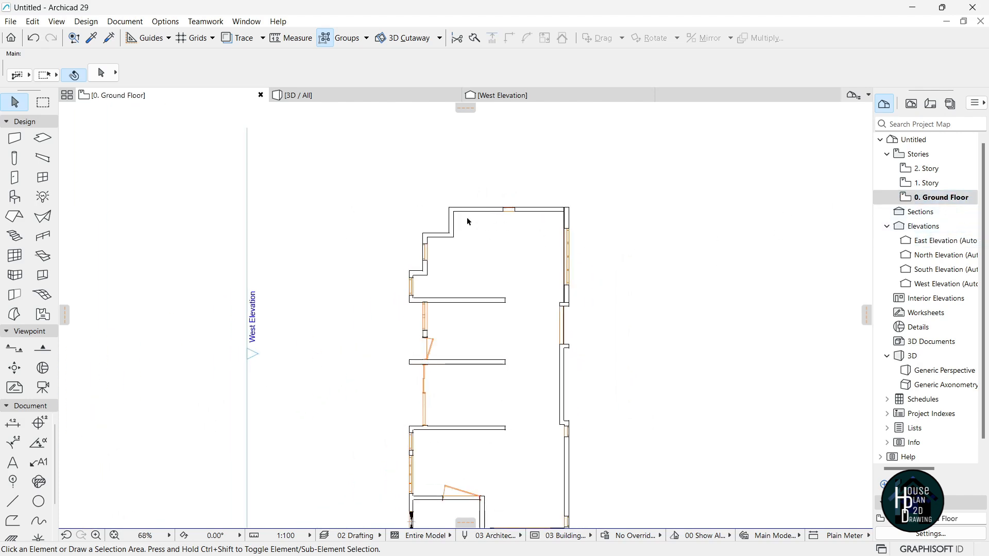
Pick up the ground-floor door's settings and go to the 1. Story plan.
{"action": "scroll", "coordinate": [455, 290], "scroll_direction": "up", "scroll_amount": 4}
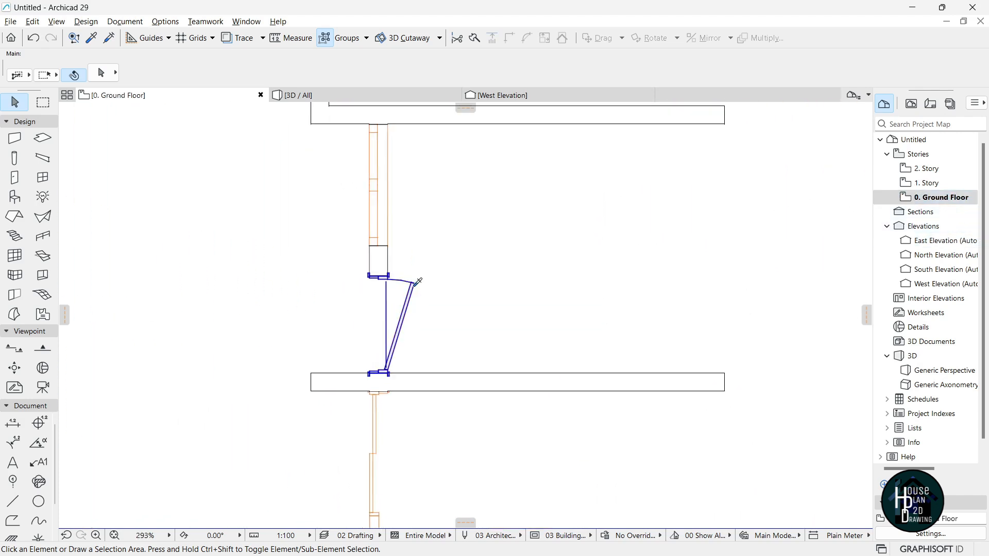
{"action": "left_click", "coordinate": [418, 282], "text": "alt"}
{"action": "scroll", "coordinate": [420, 276], "scroll_direction": "down", "scroll_amount": 4}
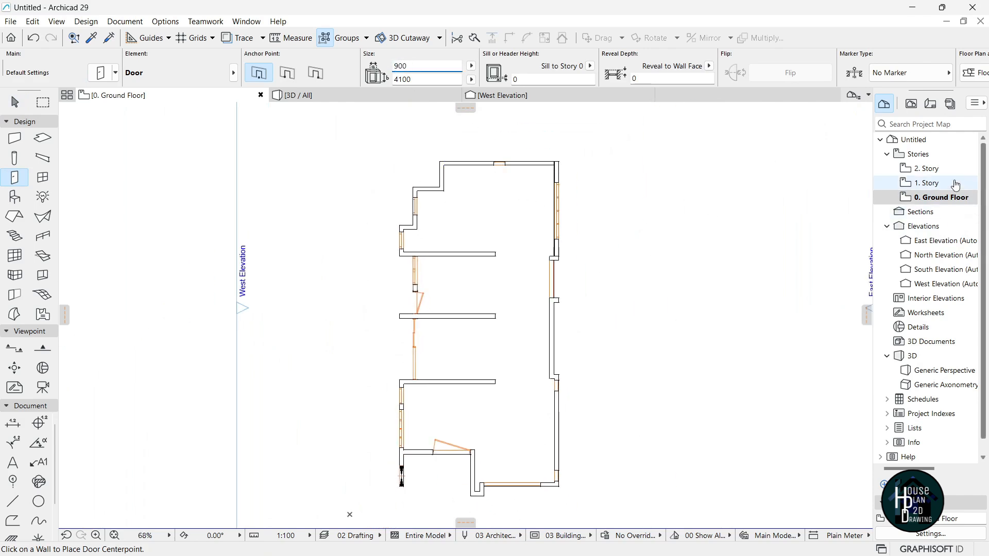
{"action": "left_click", "coordinate": [942, 168]}
{"action": "left_click", "coordinate": [946, 184]}
{"action": "scroll", "coordinate": [497, 206], "scroll_direction": "up", "scroll_amount": 4}
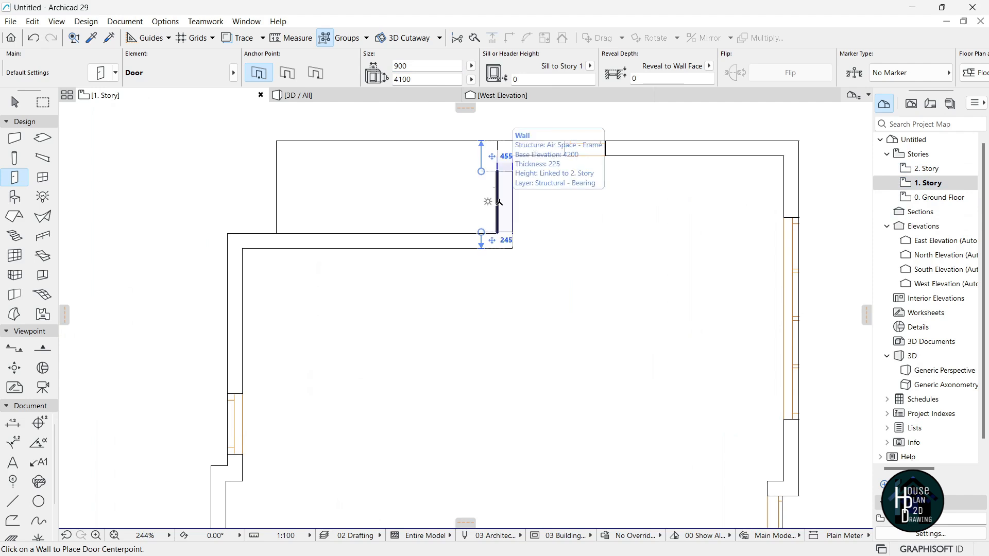
Place the door in the new short wall, opening toward the lower side.
{"action": "left_click", "coordinate": [497, 203]}
{"action": "left_click", "coordinate": [407, 242]}
{"action": "key", "text": "Escape"}
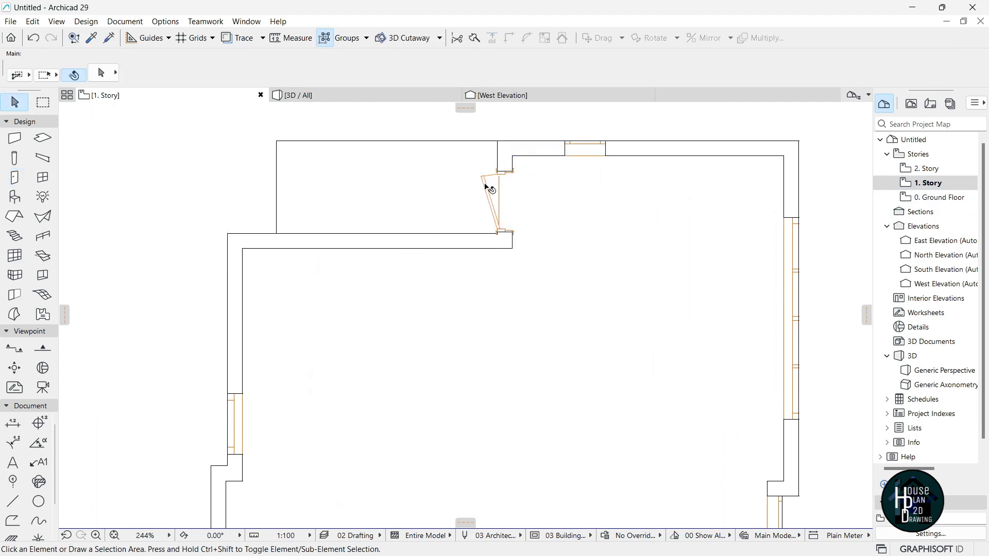
{"action": "left_click", "coordinate": [488, 183]}
{"action": "scroll", "coordinate": [500, 234], "scroll_direction": "up", "scroll_amount": 6}
{"action": "key", "text": "ctrl+d"}
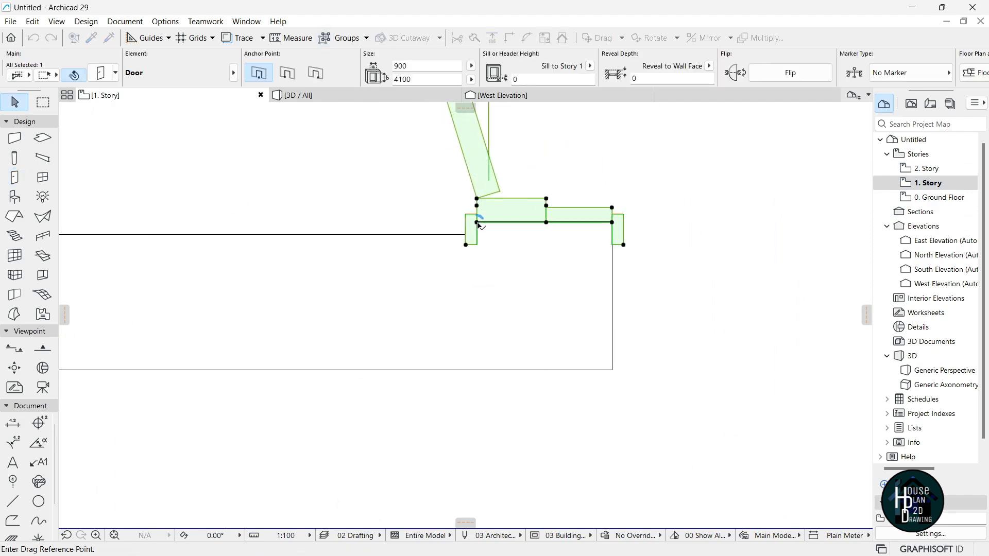
{"action": "key", "text": "Escape"}
{"action": "key", "text": "Escape"}
{"action": "scroll", "coordinate": [476, 237], "scroll_direction": "down", "scroll_amount": 4}
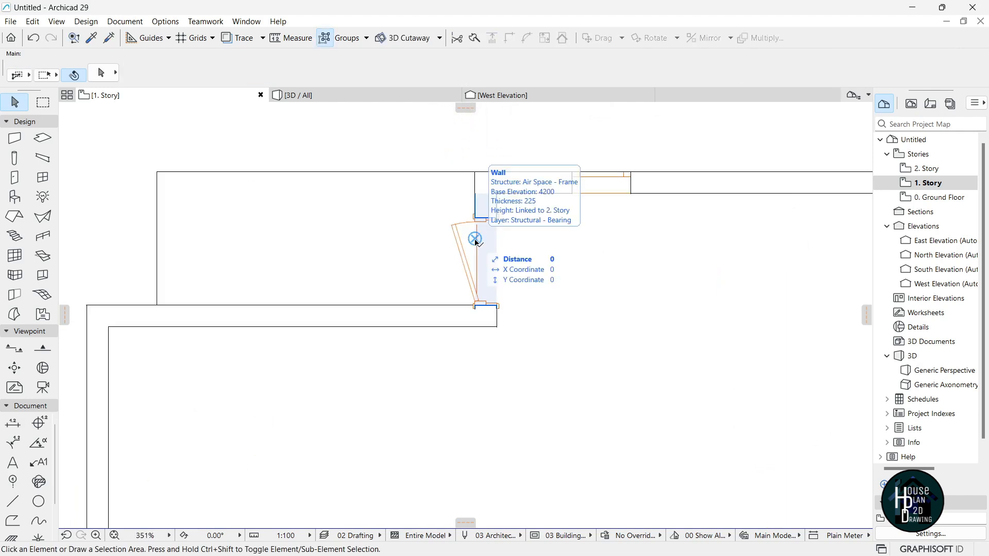
{"action": "scroll", "coordinate": [488, 228], "scroll_direction": "down", "scroll_amount": 4}
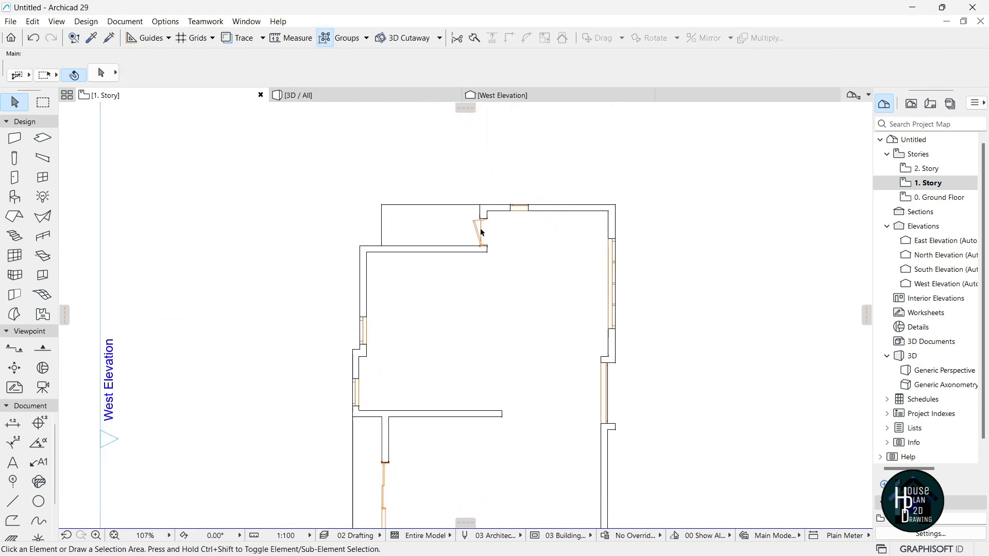
{"action": "scroll", "coordinate": [531, 237], "scroll_direction": "up", "scroll_amount": 2}
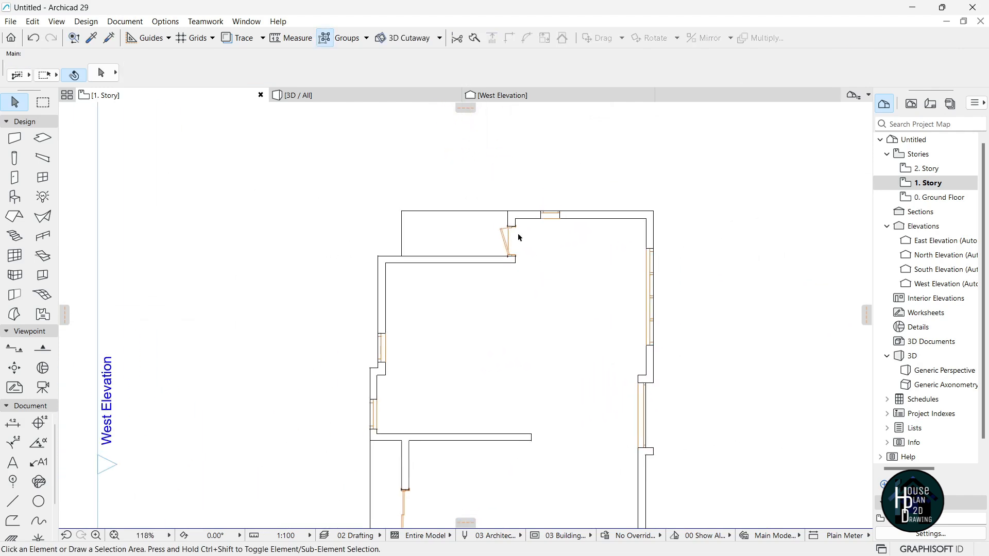
{"action": "left_click", "coordinate": [928, 170]}
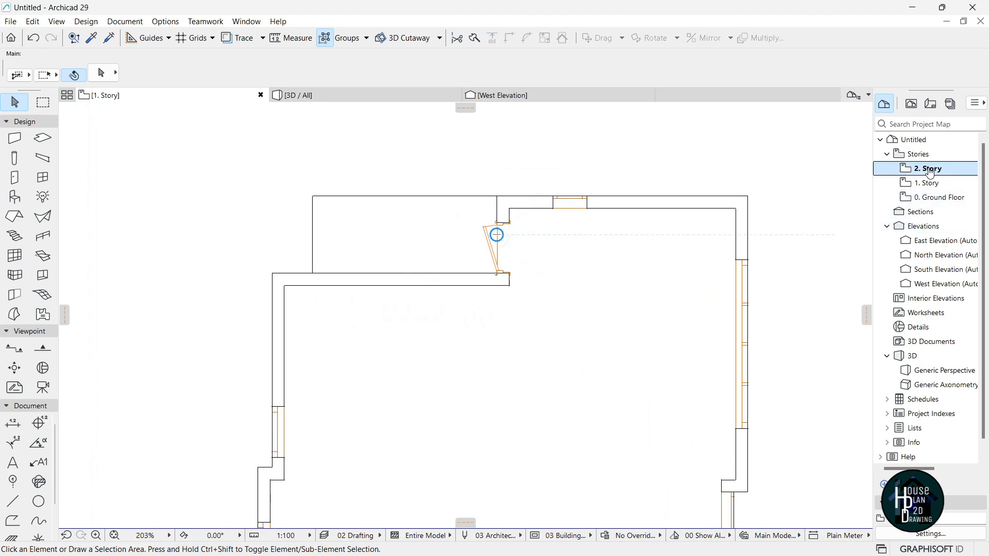
Show the 1st storey as a faded trace reference under the 2nd storey.
{"action": "right_click", "coordinate": [929, 184]}
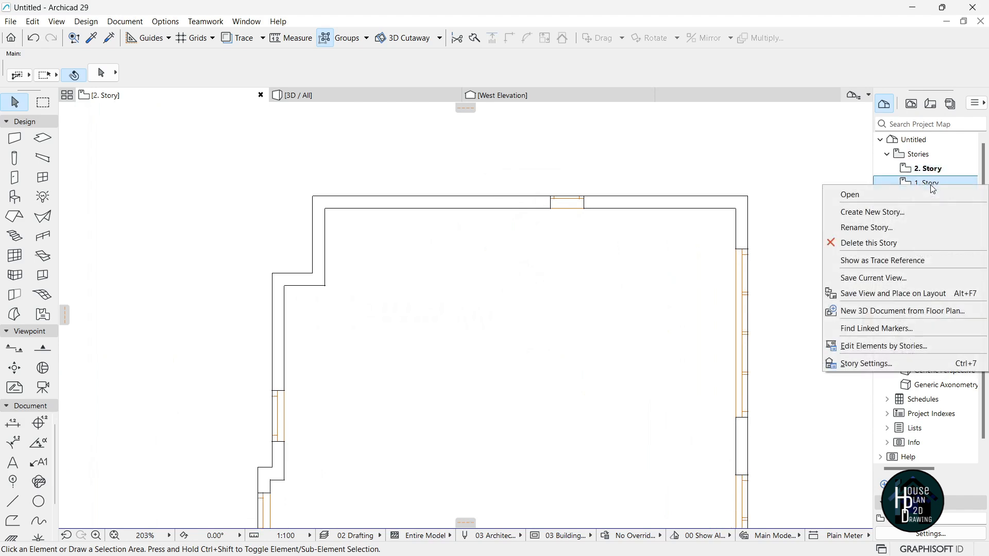
{"action": "left_click", "coordinate": [925, 263]}
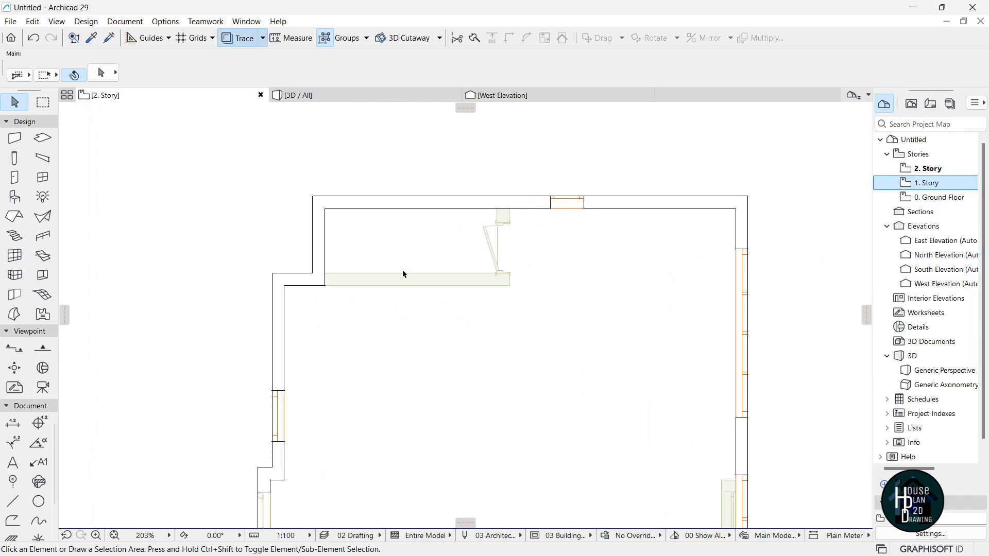
{"action": "scroll", "coordinate": [292, 293], "scroll_direction": "up", "scroll_amount": 3}
Extend the corner wall's end to match the traced wall.
{"action": "left_click", "coordinate": [300, 268]}
{"action": "left_click", "coordinate": [322, 262]}
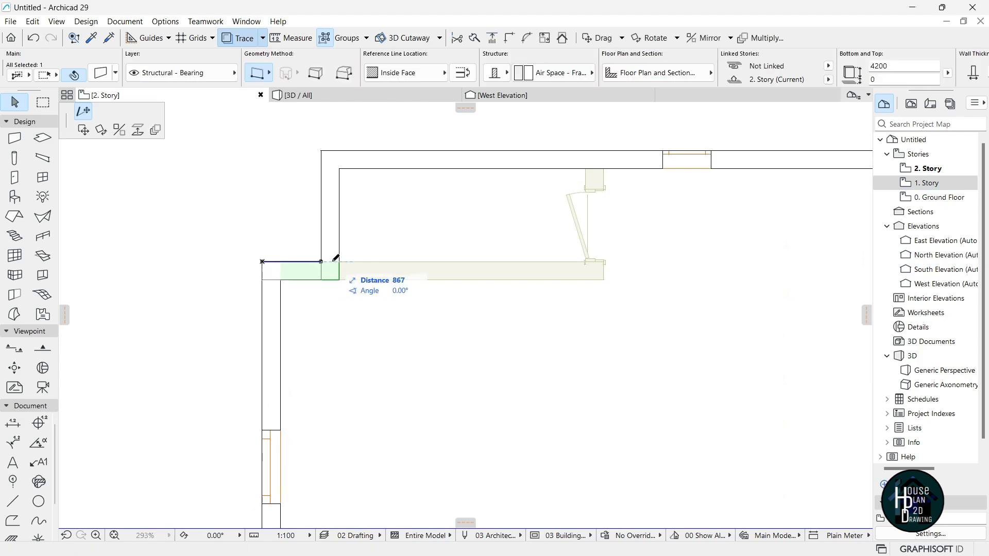
{"action": "left_click", "coordinate": [604, 266]}
{"action": "left_click", "coordinate": [630, 209]}
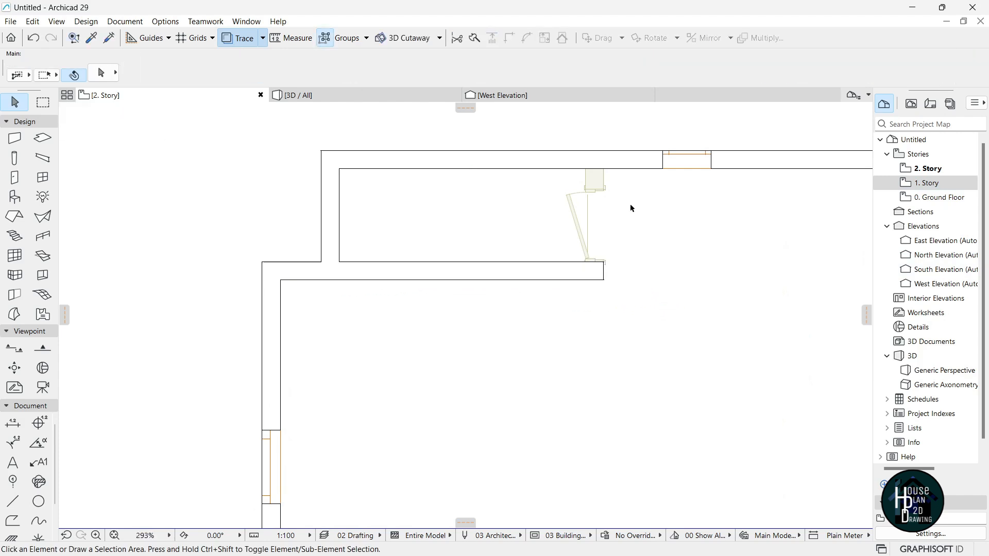
Draw a wall with the top wall's settings closing the recess from lower to top corner.
{"action": "scroll", "coordinate": [628, 205], "scroll_direction": "up", "scroll_amount": 2}
{"action": "left_click", "coordinate": [628, 150], "text": "alt"}
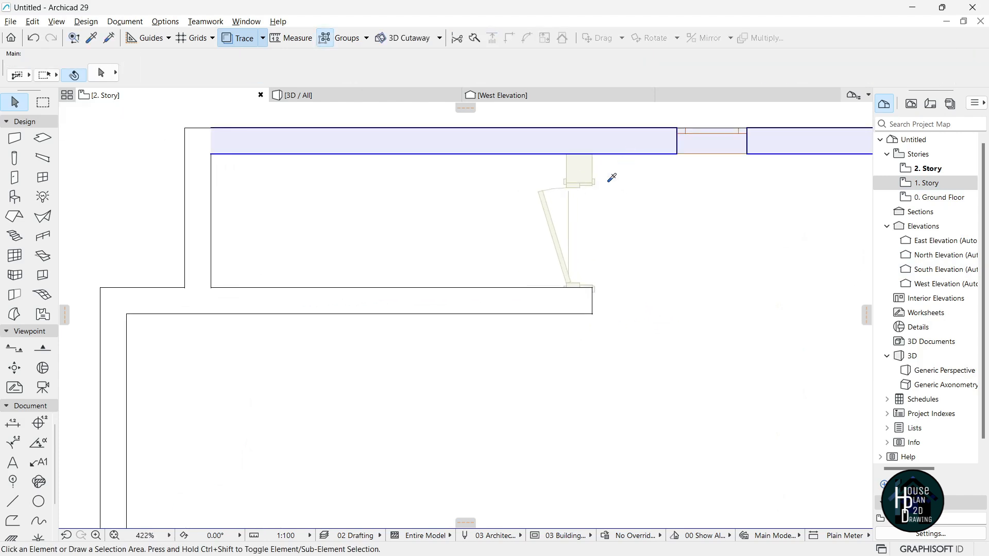
{"action": "left_click", "coordinate": [567, 154]}
{"action": "key", "text": "Escape"}
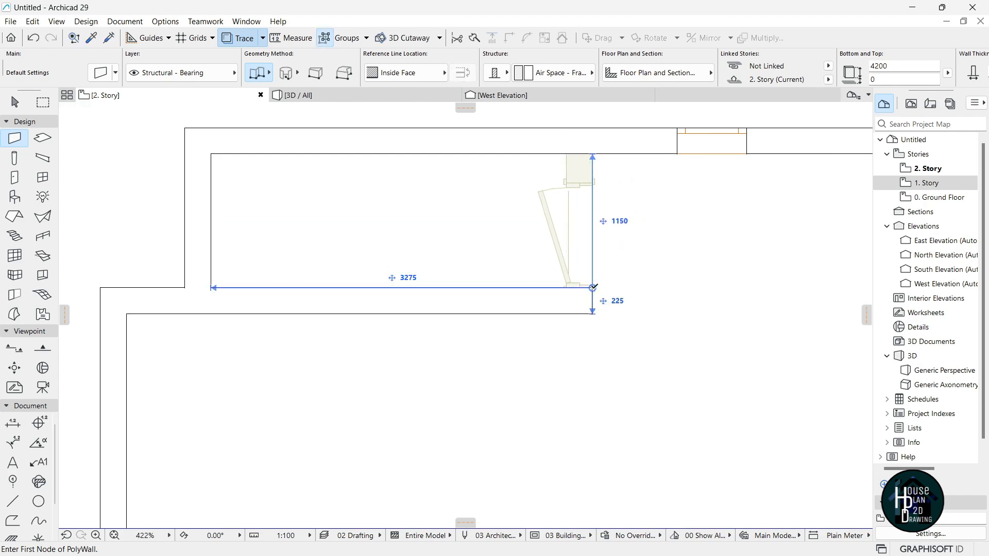
{"action": "left_click", "coordinate": [592, 288]}
{"action": "left_click", "coordinate": [592, 154]}
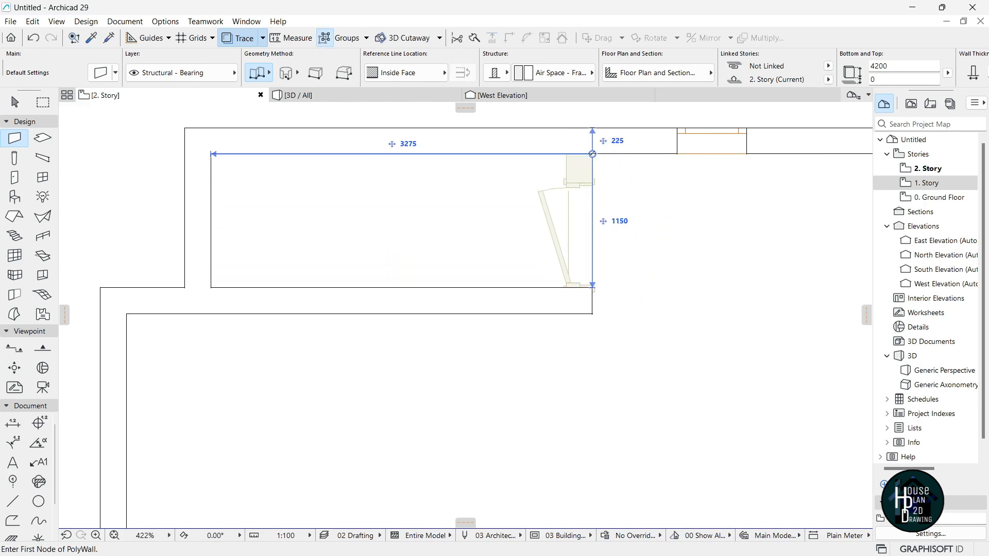
{"action": "double_click", "coordinate": [593, 287]}
{"action": "key", "text": "Escape"}
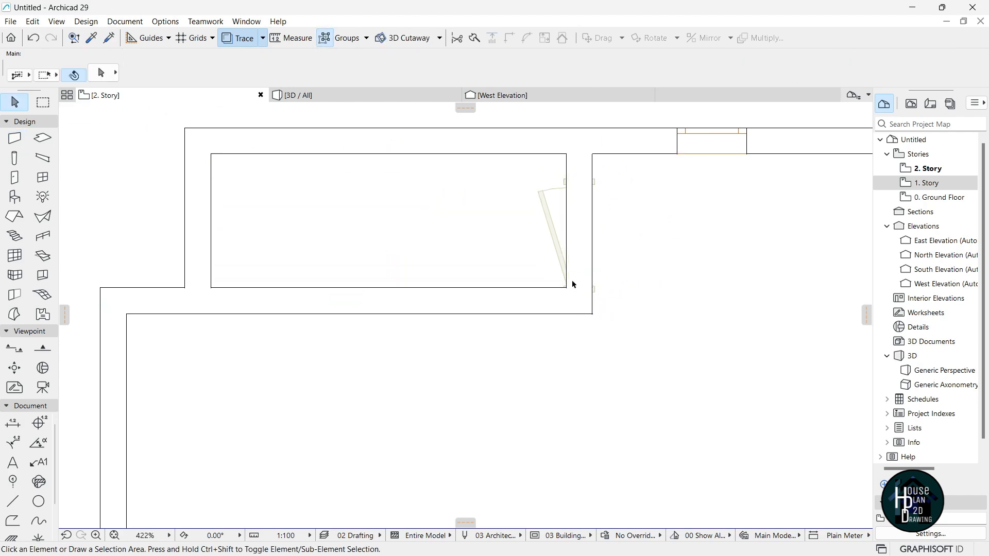
Place a door matching the traced one in the new wall and align it with the wall line.
{"action": "left_click", "coordinate": [544, 189], "text": "alt"}
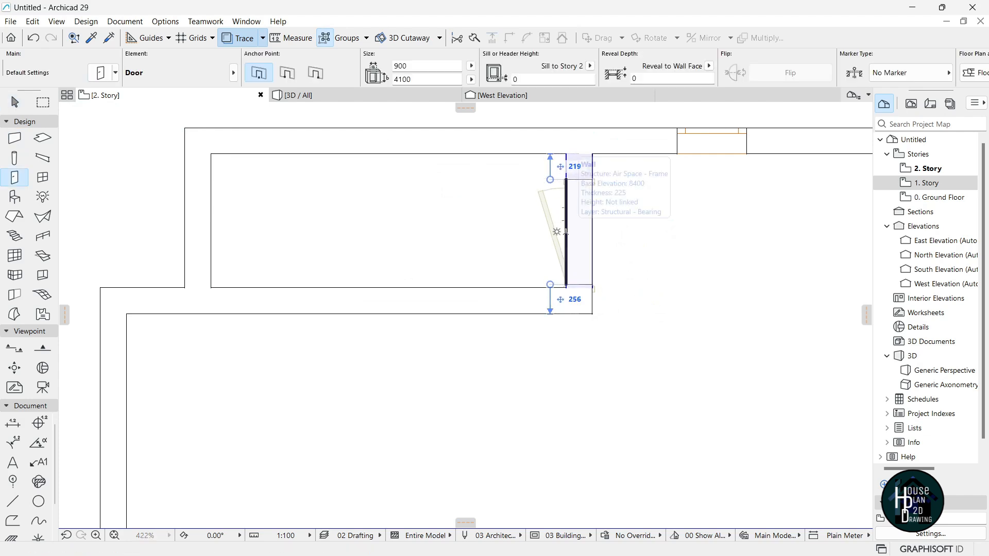
{"action": "left_click", "coordinate": [565, 231]}
{"action": "left_click", "coordinate": [492, 249]}
{"action": "key", "text": "Escape"}
{"action": "left_click", "coordinate": [544, 189]}
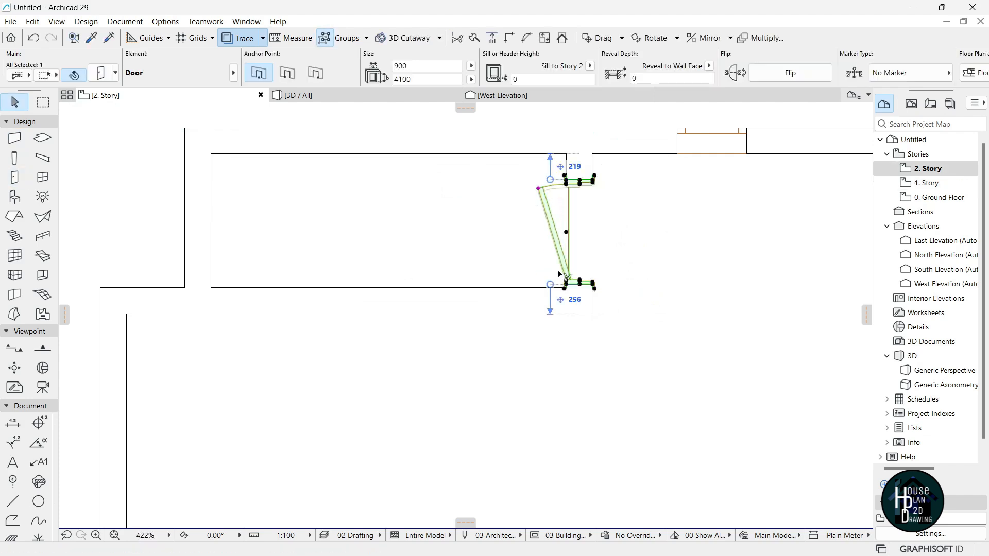
{"action": "key", "text": "ctrl+d"}
{"action": "scroll", "coordinate": [571, 286], "scroll_direction": "up", "scroll_amount": 6}
{"action": "left_click", "coordinate": [536, 258]}
{"action": "left_click", "coordinate": [537, 280]}
{"action": "scroll", "coordinate": [550, 299], "scroll_direction": "down", "scroll_amount": 7}
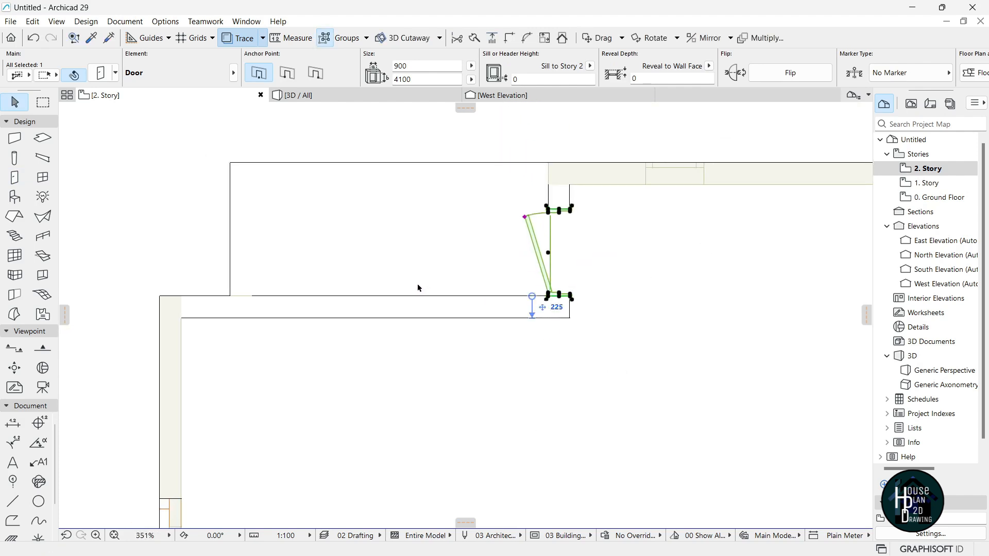
{"action": "left_click", "coordinate": [389, 208]}
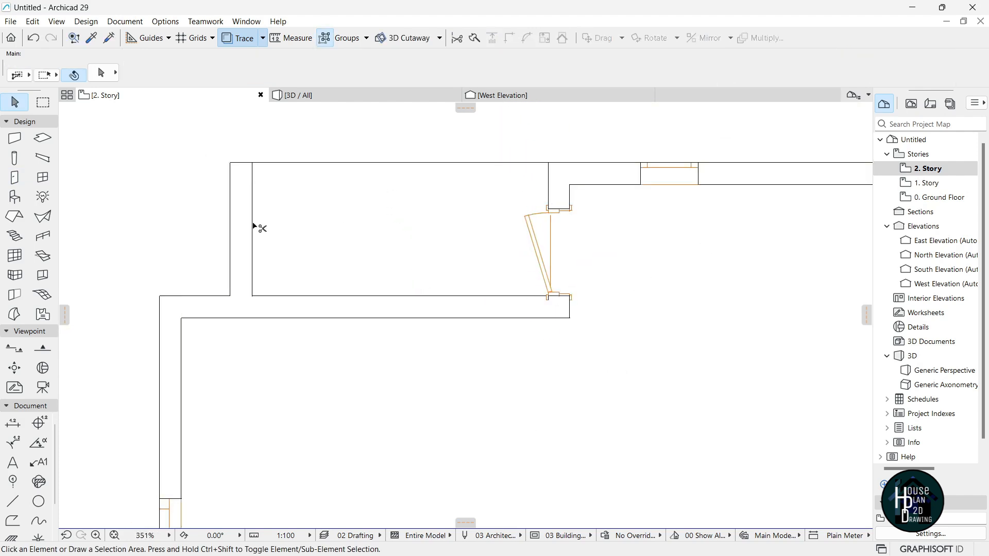
Switch to the 3D view of the building with F3.
{"action": "scroll", "coordinate": [377, 224], "scroll_direction": "down", "scroll_amount": 5}
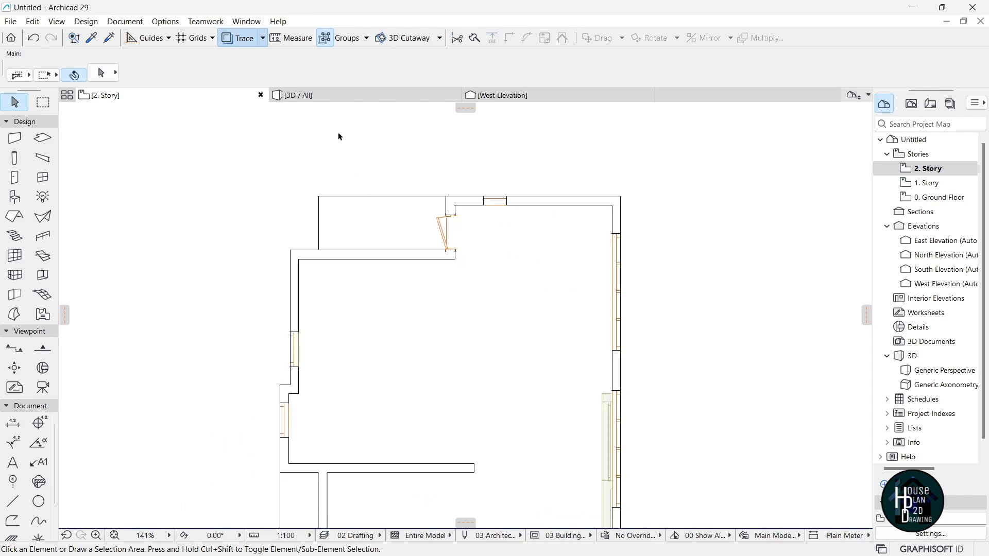
{"action": "key", "text": "F3"}
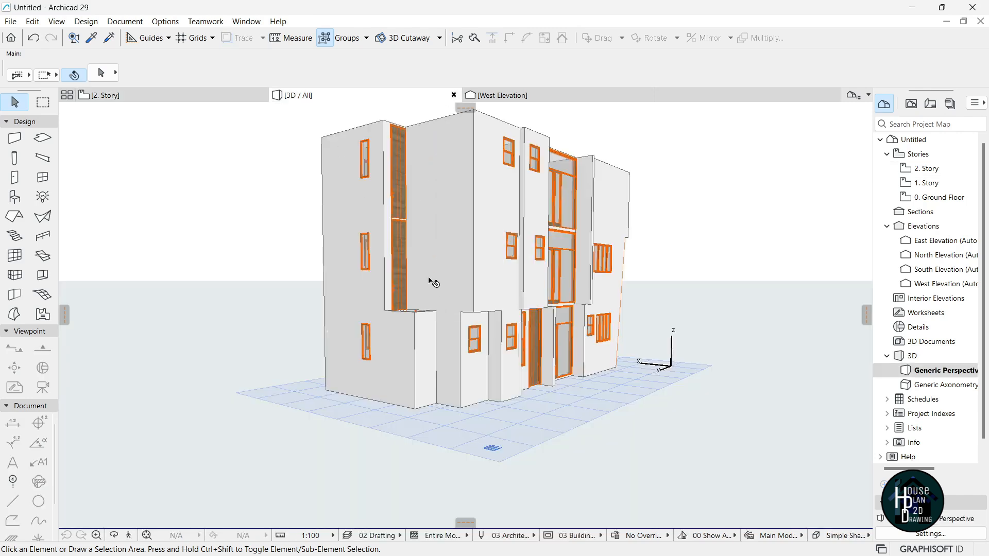
{"action": "scroll", "coordinate": [484, 204], "scroll_direction": "up", "scroll_amount": 2}
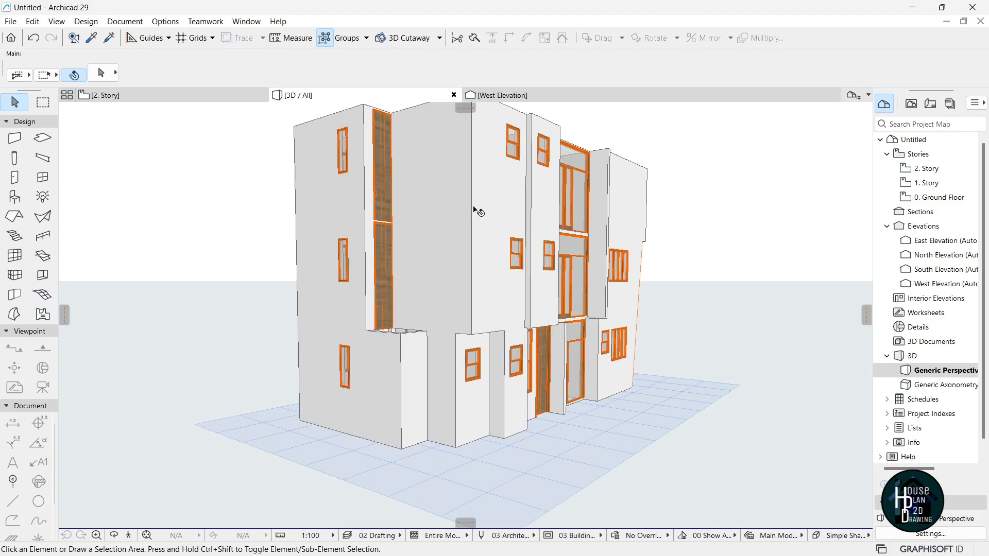
{"action": "scroll", "coordinate": [382, 174], "scroll_direction": "down", "scroll_amount": 1}
Set both tall stacked doors' height to 3000 in the Info Box.
{"action": "scroll", "coordinate": [386, 215], "scroll_direction": "down", "scroll_amount": 1}
{"action": "scroll", "coordinate": [386, 160], "scroll_direction": "up", "scroll_amount": 1}
{"action": "scroll", "coordinate": [387, 163], "scroll_direction": "up", "scroll_amount": 2}
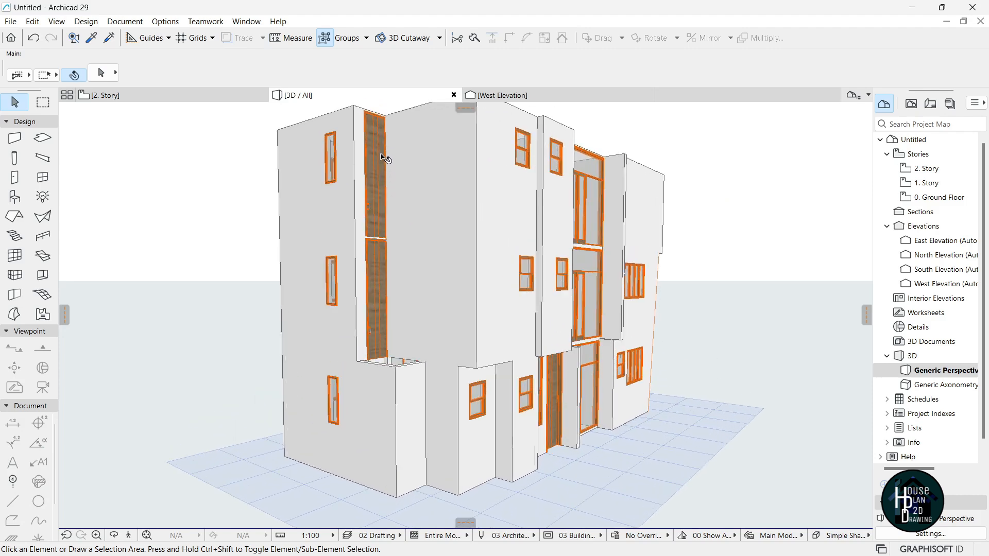
{"action": "left_click", "coordinate": [379, 177]}
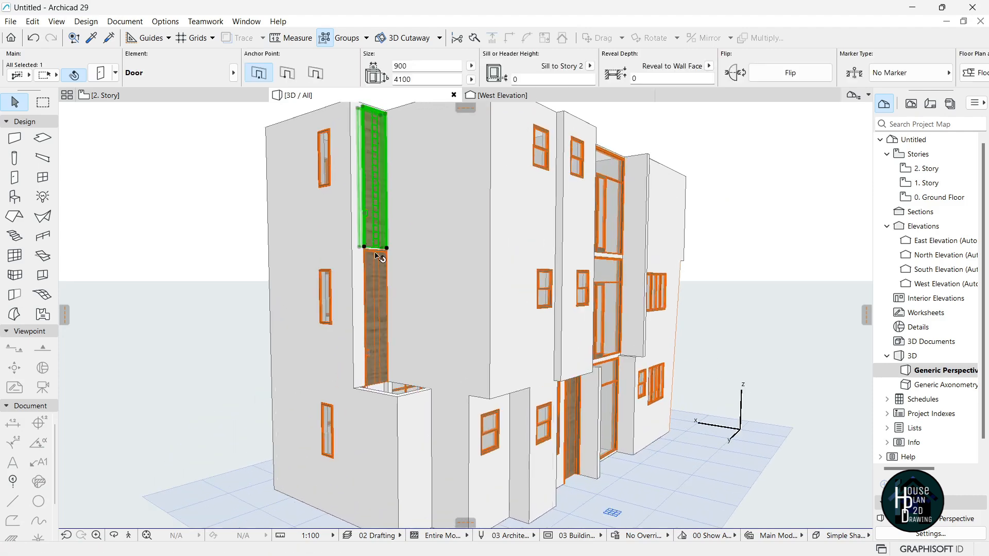
{"action": "left_click", "coordinate": [382, 303], "text": "shift"}
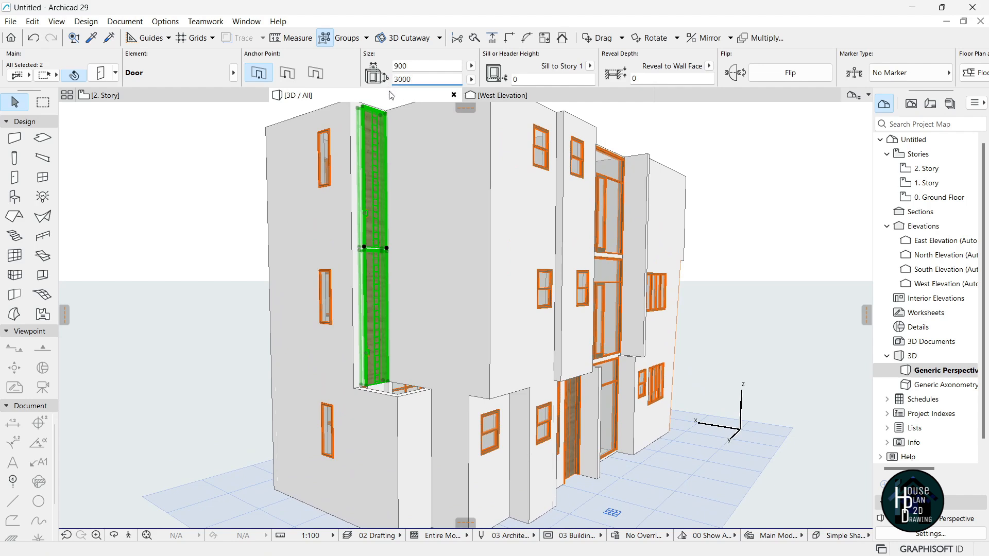
{"action": "key", "text": "Return"}
{"action": "key", "text": "Escape"}
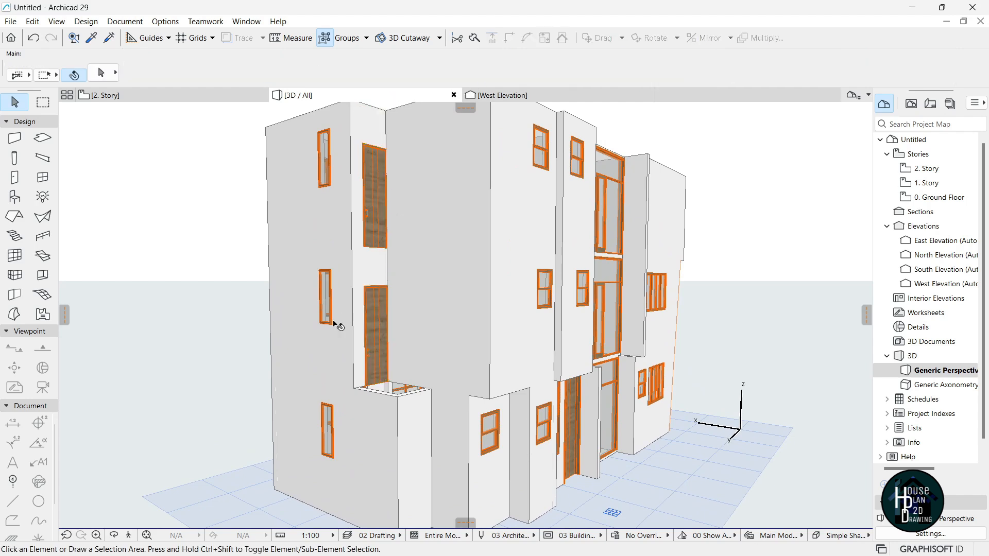
Fly around the model in Explore mode, then return to the 2. Story plan.
{"action": "left_click", "coordinate": [129, 535]}
{"action": "key", "text": "Right"}
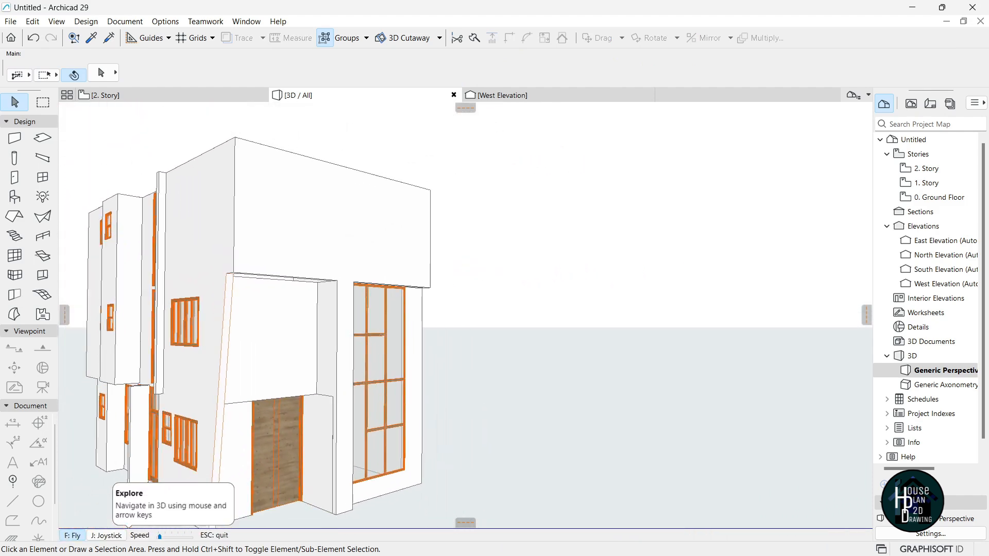
{"action": "key", "text": "Down"}
{"action": "key", "text": "Up"}
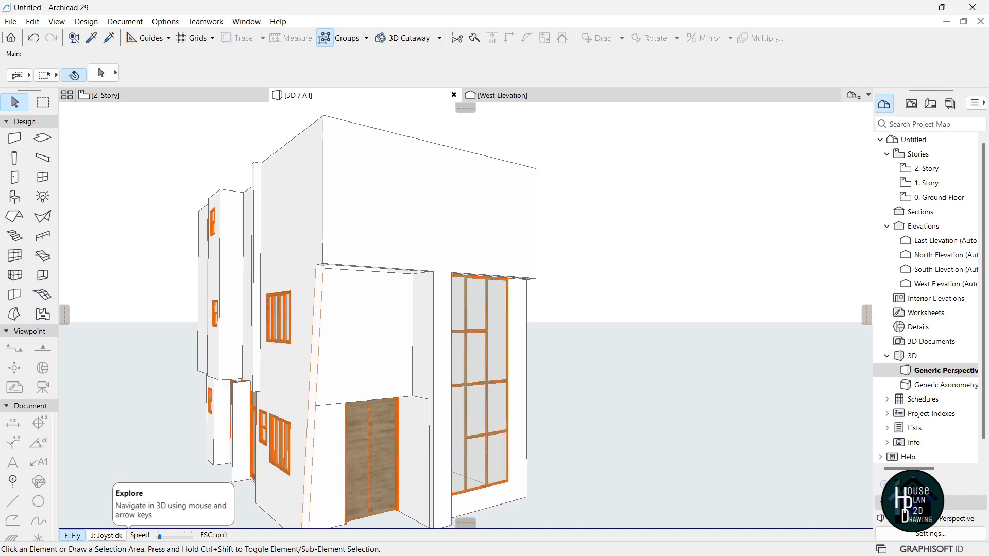
{"action": "key", "text": "Escape"}
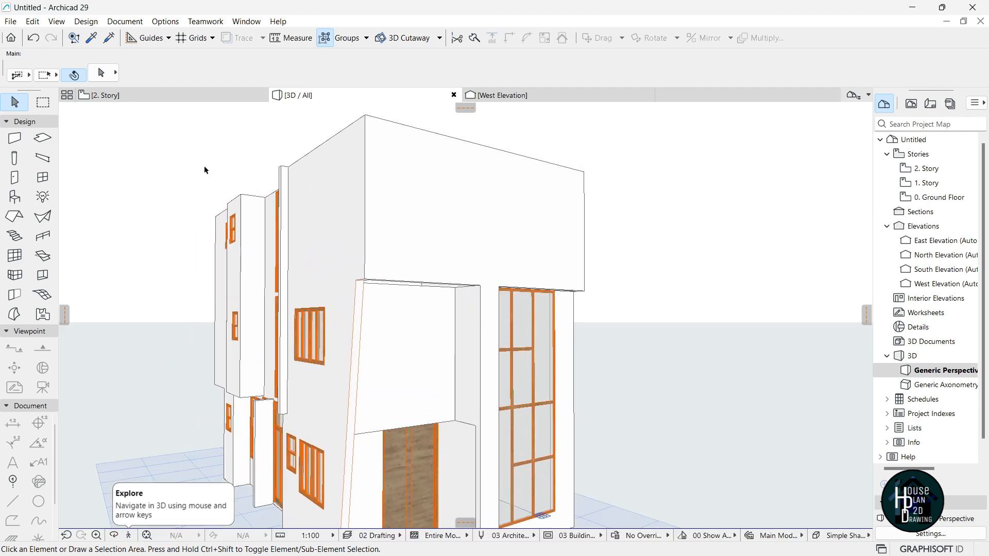
{"action": "key", "text": "F2"}
{"action": "scroll", "coordinate": [516, 227], "scroll_direction": "down", "scroll_amount": 5}
{"action": "scroll", "coordinate": [493, 281], "scroll_direction": "up", "scroll_amount": 10}
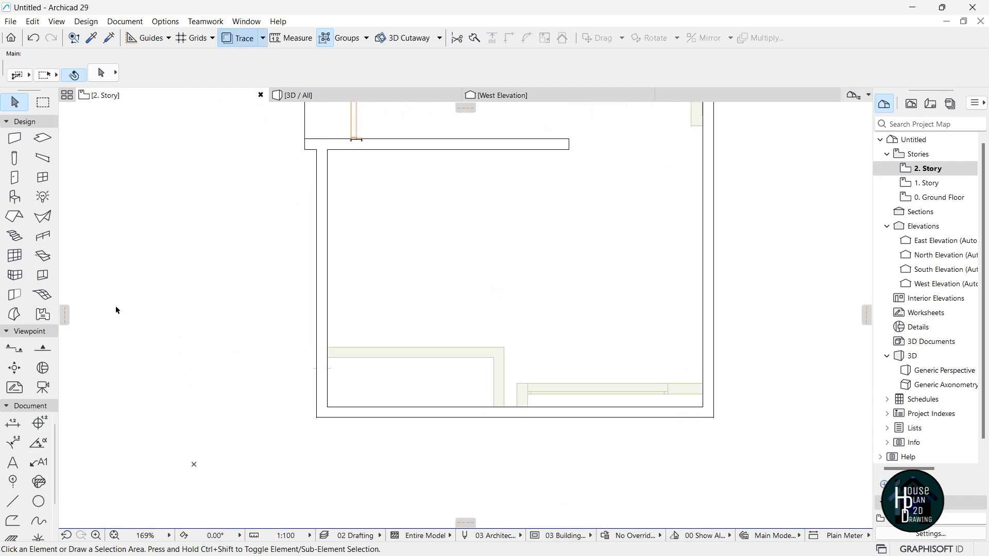
Draw a polyline 4225 down from the top wall's inner edge, then across to the right wall corner.
{"action": "left_click", "coordinate": [20, 504]}
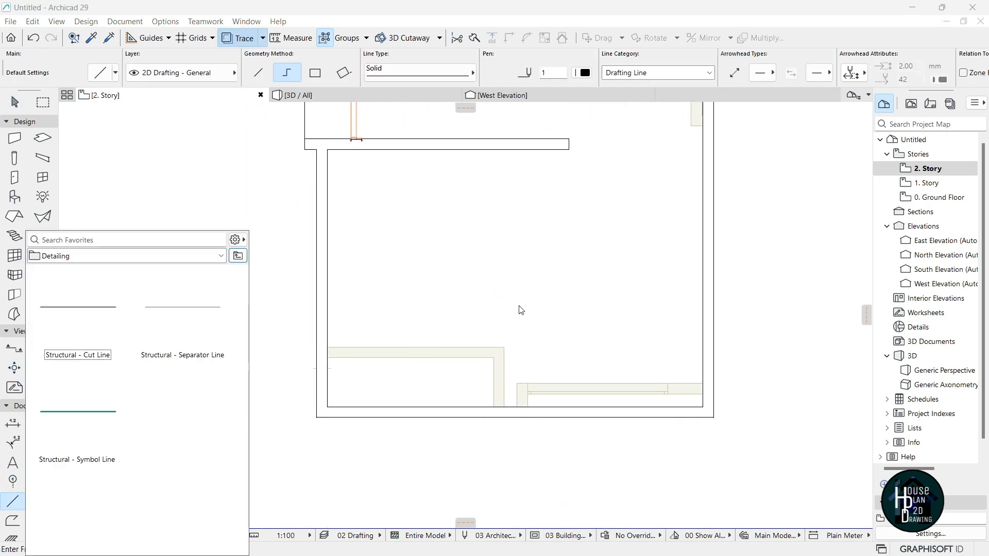
{"action": "left_click", "coordinate": [498, 260]}
{"action": "left_click", "coordinate": [515, 150]}
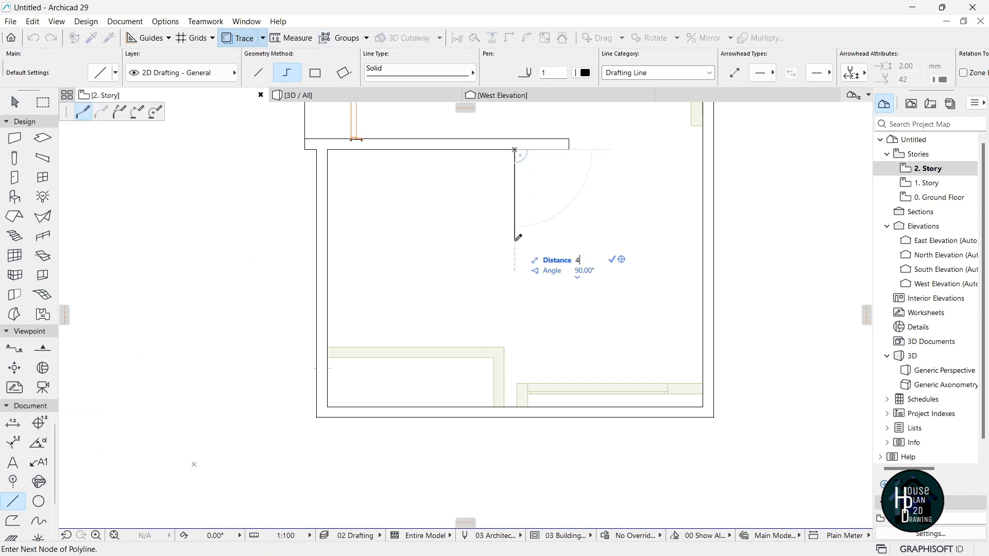
{"action": "key", "text": "Return"}
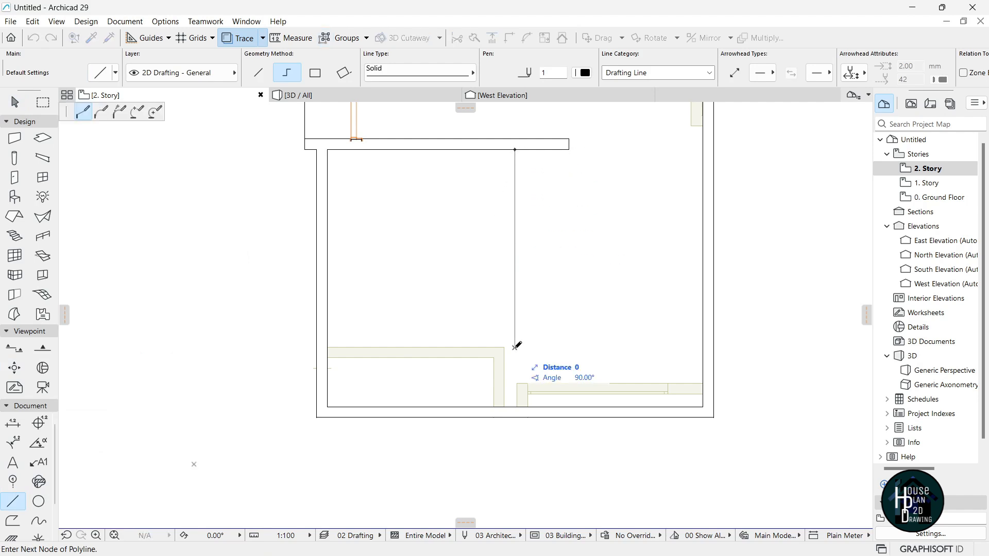
{"action": "double_click", "coordinate": [703, 346]}
{"action": "key", "text": "Escape"}
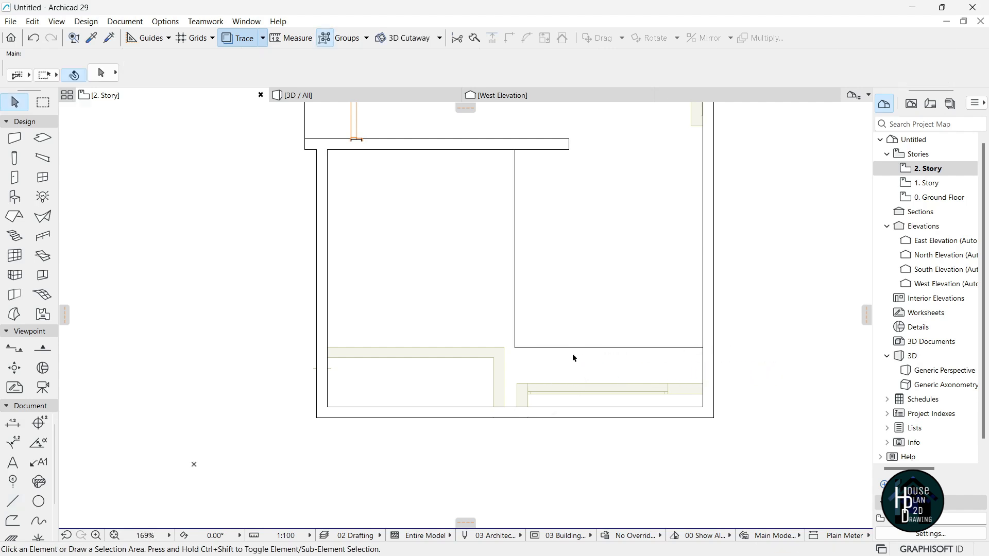
Stretch the horizontal line's end node to the left wall corner so it spans the room.
{"action": "left_click", "coordinate": [515, 348]}
{"action": "left_click", "coordinate": [515, 348]}
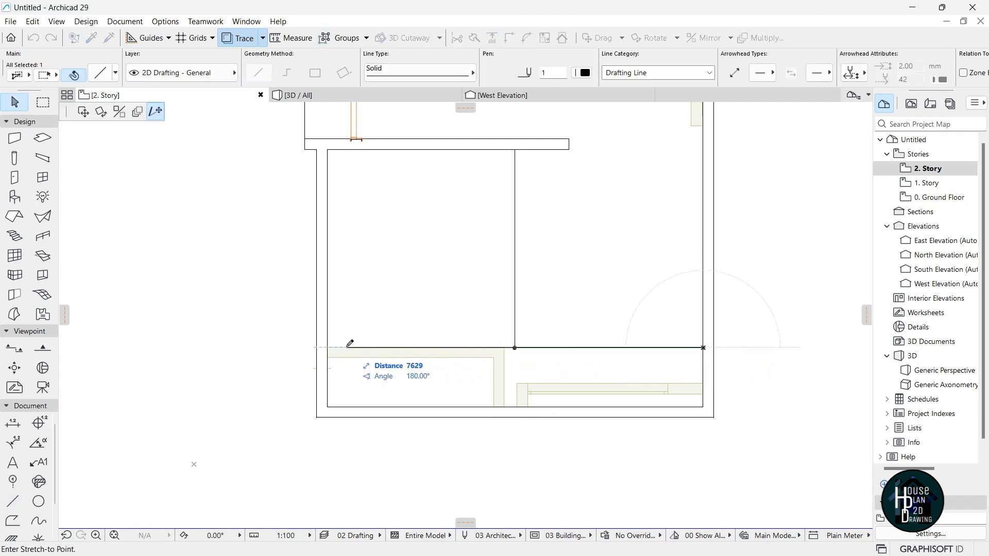
{"action": "left_click", "coordinate": [330, 345]}
{"action": "scroll", "coordinate": [518, 355], "scroll_direction": "up", "scroll_amount": 2}
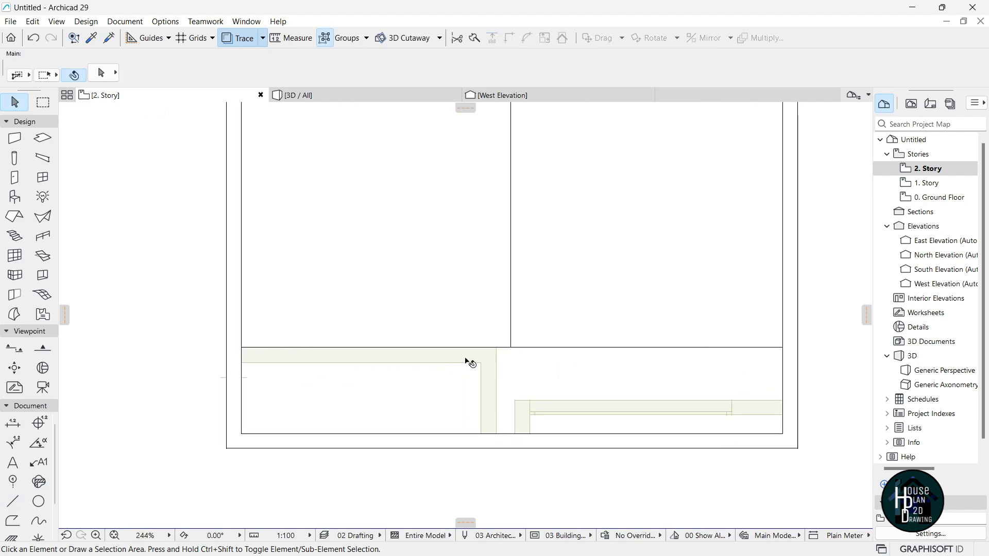
{"action": "scroll", "coordinate": [464, 366], "scroll_direction": "down", "scroll_amount": 2}
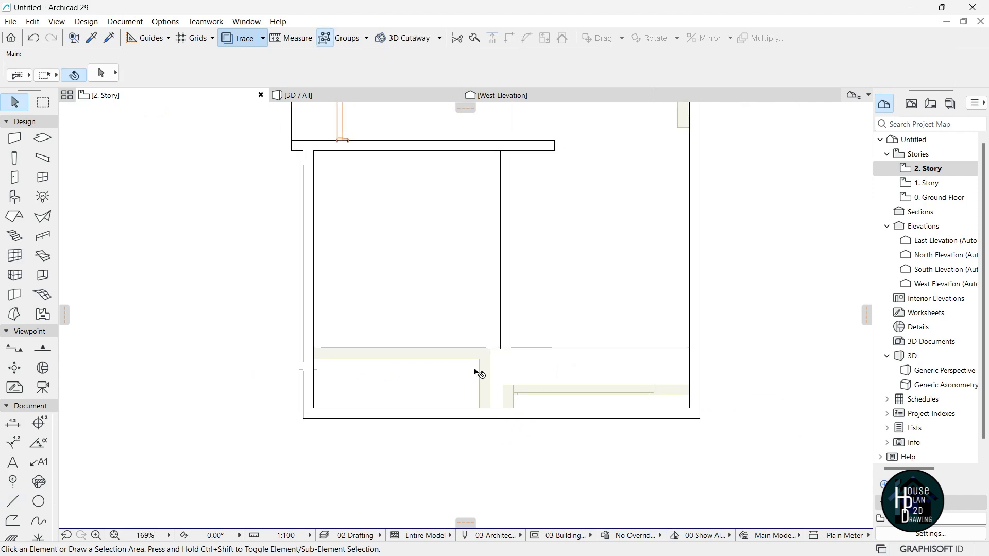
{"action": "scroll", "coordinate": [431, 365], "scroll_direction": "up", "scroll_amount": 2}
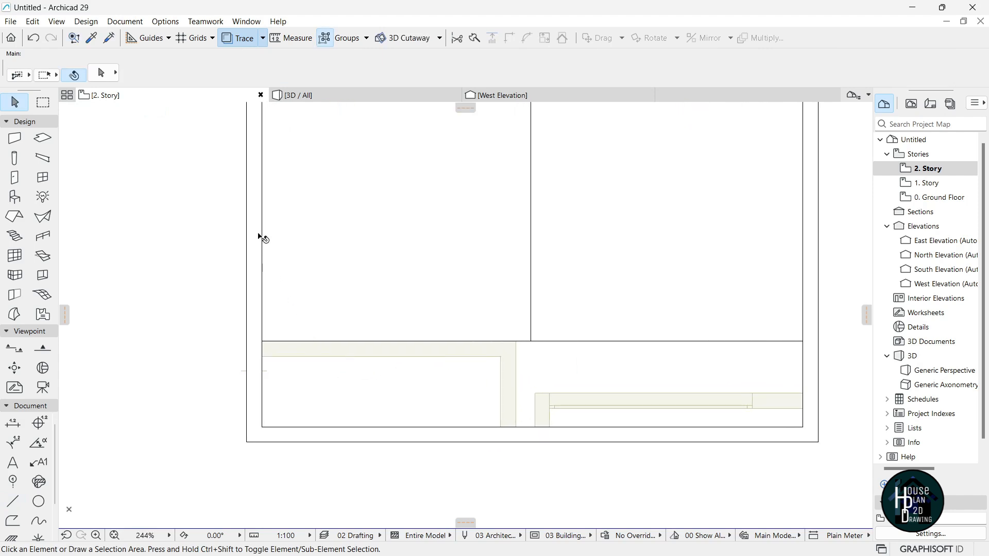
{"action": "scroll", "coordinate": [646, 240], "scroll_direction": "down", "scroll_amount": 3}
{"action": "scroll", "coordinate": [623, 357], "scroll_direction": "up", "scroll_amount": 3}
{"action": "left_click", "coordinate": [617, 357], "text": "alt"}
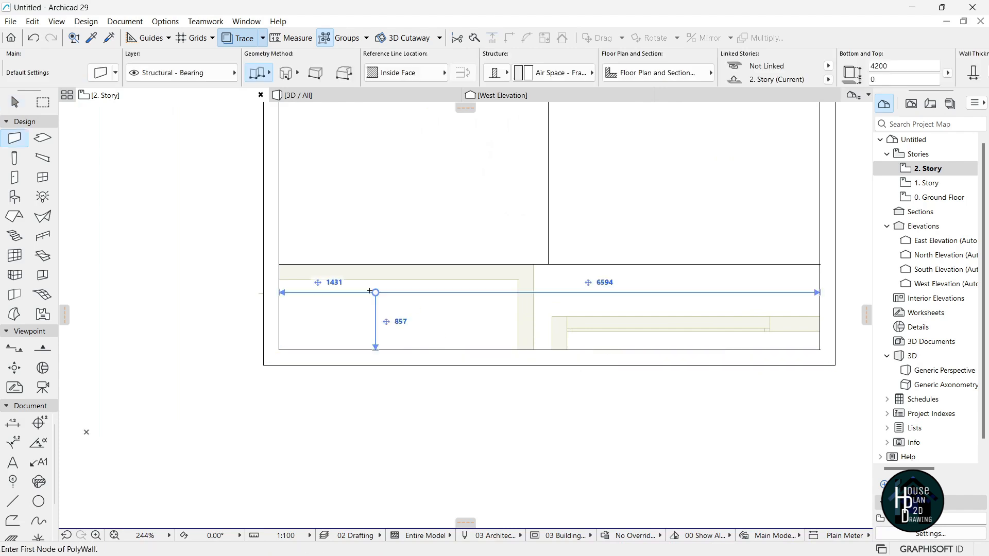
Draw a new wall with the existing wall's settings across the room to the right wall.
{"action": "scroll", "coordinate": [350, 289], "scroll_direction": "up", "scroll_amount": 2}
{"action": "left_click", "coordinate": [248, 254]}
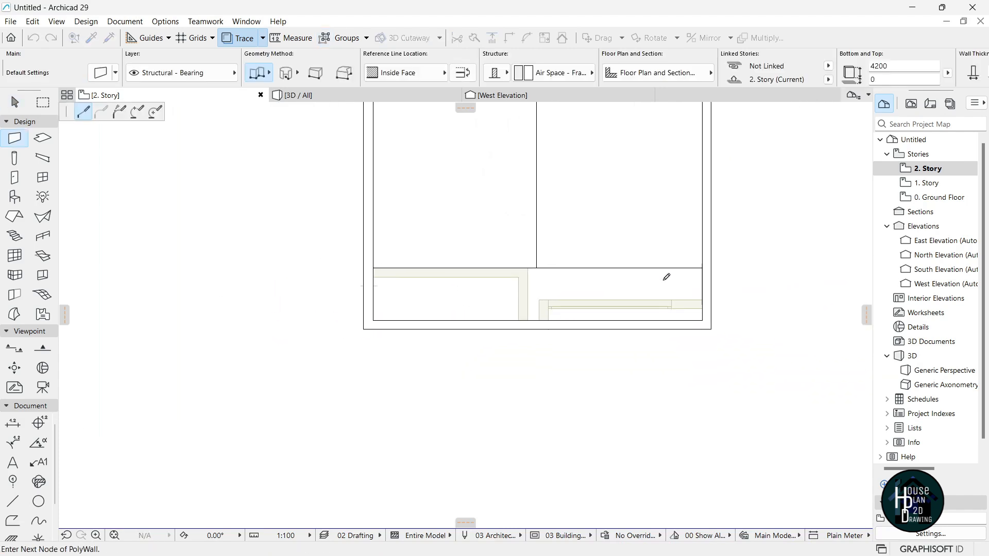
{"action": "double_click", "coordinate": [691, 263]}
{"action": "scroll", "coordinate": [670, 277], "scroll_direction": "down", "scroll_amount": 4}
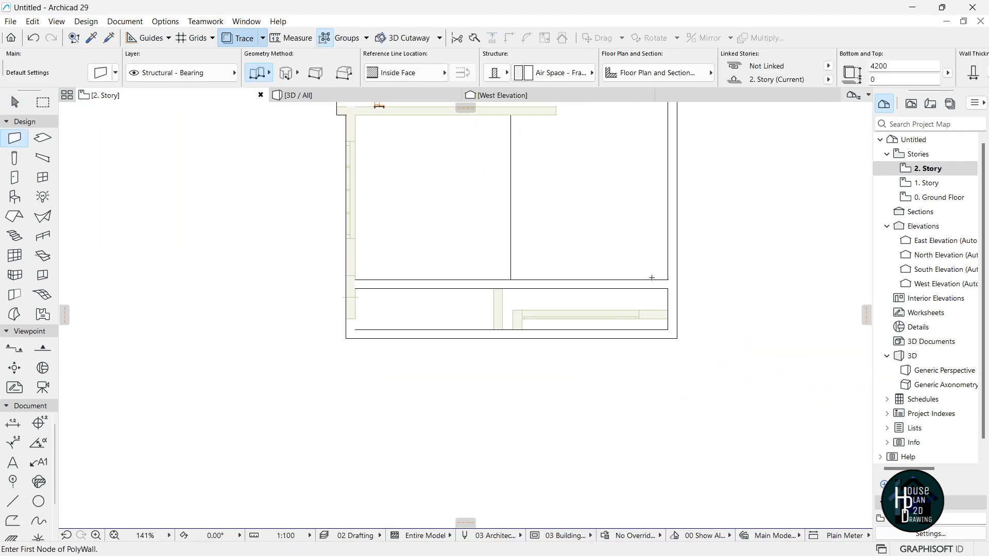
{"action": "middle_click_drag", "start_coordinate": [651, 279], "coordinate": [682, 257]}
{"action": "key", "text": "Escape"}
{"action": "scroll", "coordinate": [487, 347], "scroll_direction": "up", "scroll_amount": 2}
Trim off the leftover wall stub at the new wall's corner.
{"action": "key", "text": "ctrl"}
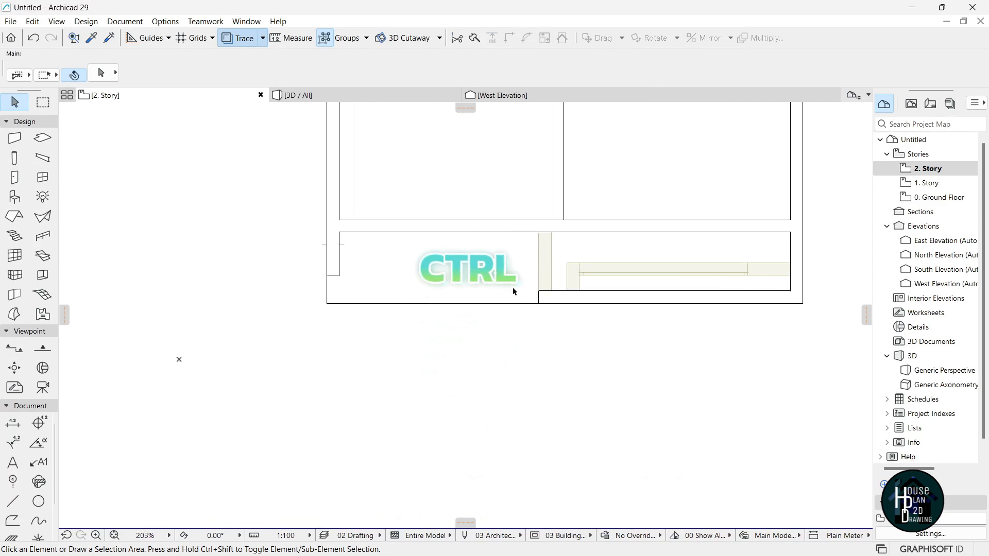
{"action": "left_click", "coordinate": [604, 292], "text": "ctrl"}
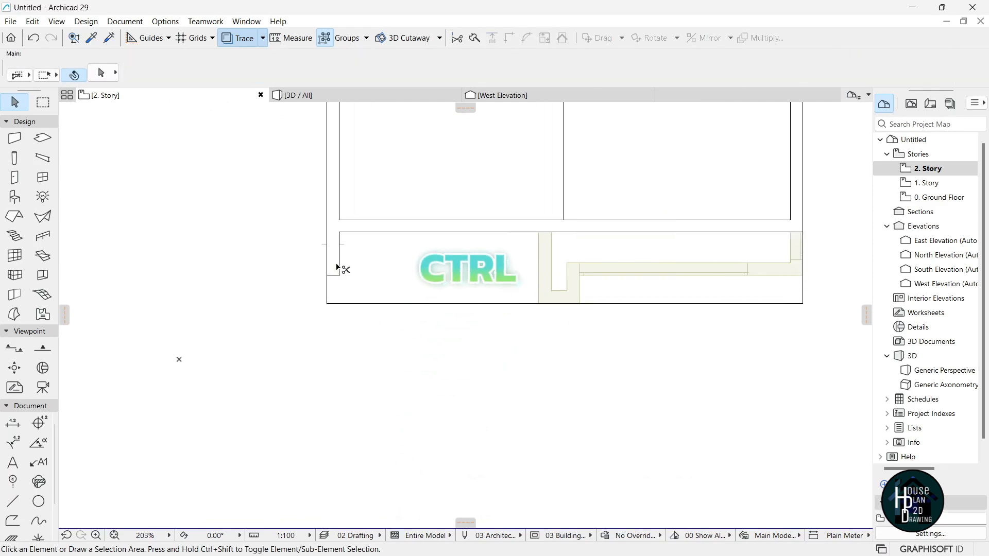
{"action": "scroll", "coordinate": [436, 245], "scroll_direction": "down", "scroll_amount": 2}
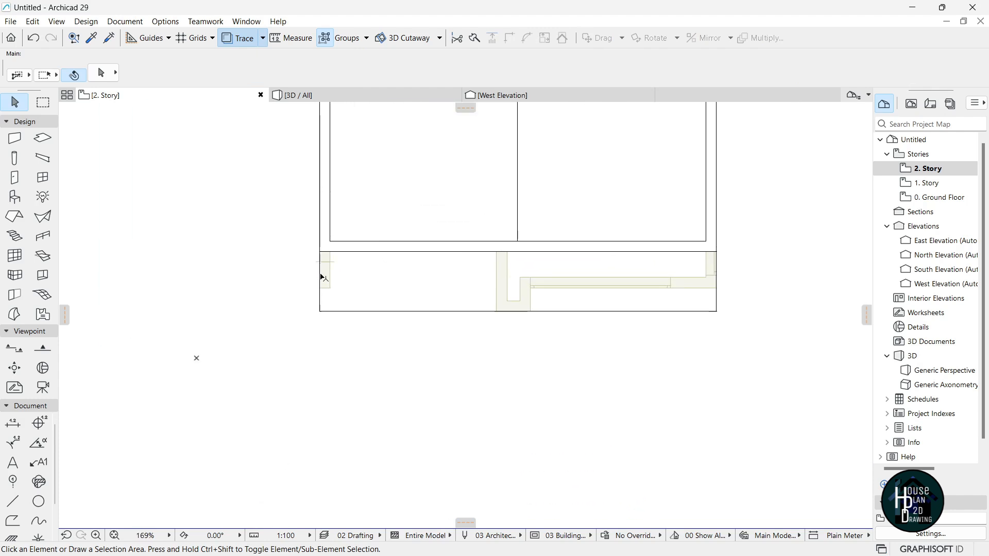
{"action": "scroll", "coordinate": [484, 293], "scroll_direction": "down", "scroll_amount": 5}
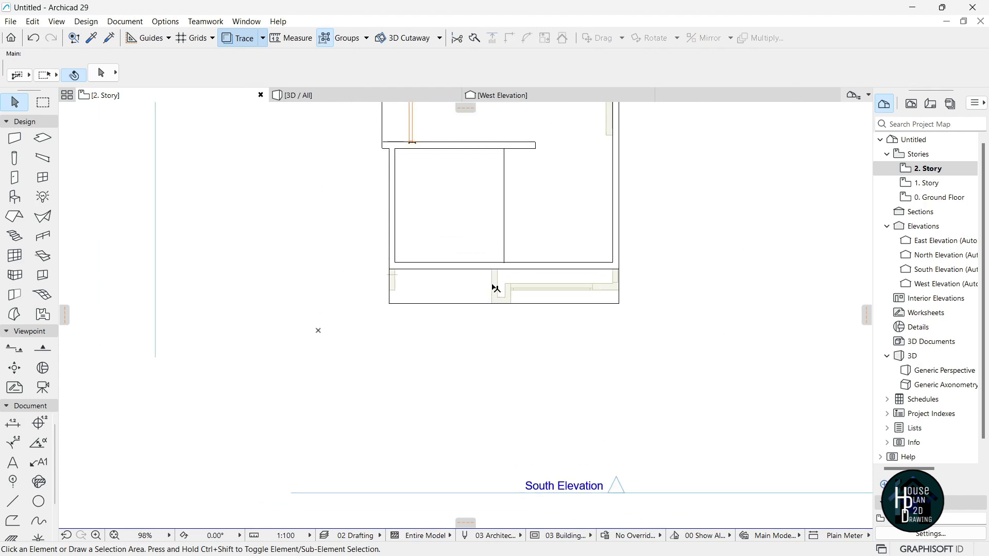
{"action": "scroll", "coordinate": [448, 213], "scroll_direction": "up", "scroll_amount": 6}
{"action": "middle_click_drag", "start_coordinate": [355, 178], "coordinate": [372, 220]}
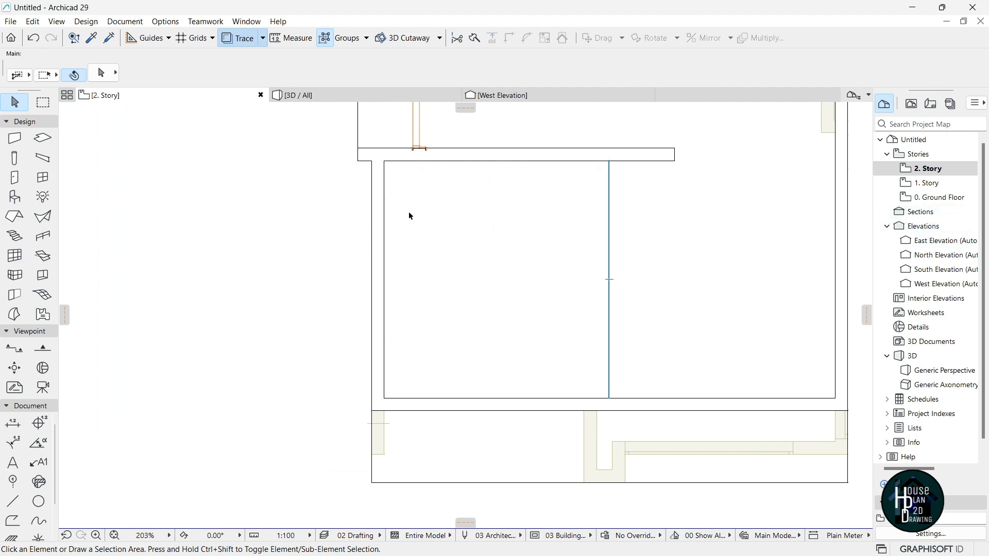
Pick up the settings of an existing double-hung window on the 1. Story plan.
{"action": "left_click", "coordinate": [941, 184]}
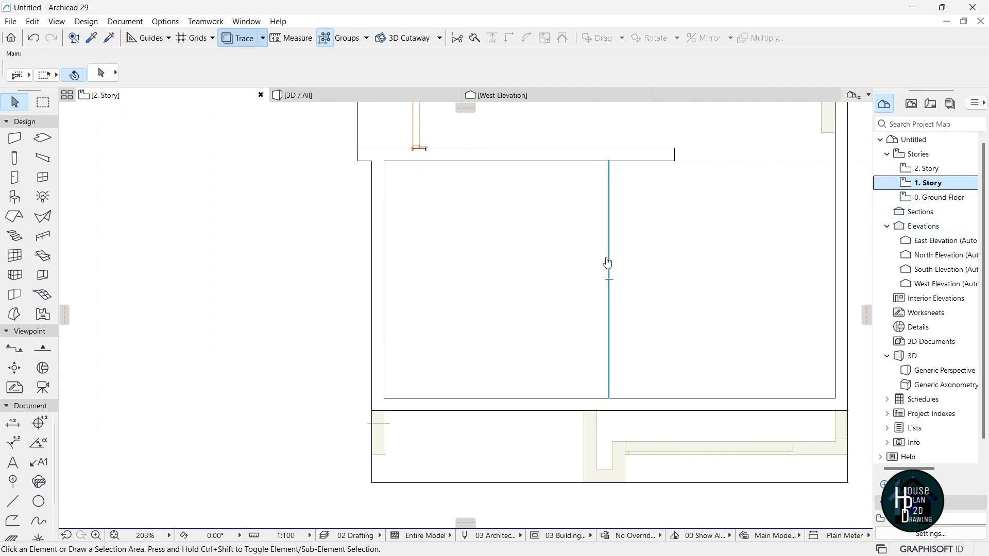
{"action": "scroll", "coordinate": [427, 330], "scroll_direction": "down", "scroll_amount": 7}
{"action": "scroll", "coordinate": [407, 257], "scroll_direction": "up", "scroll_amount": 8}
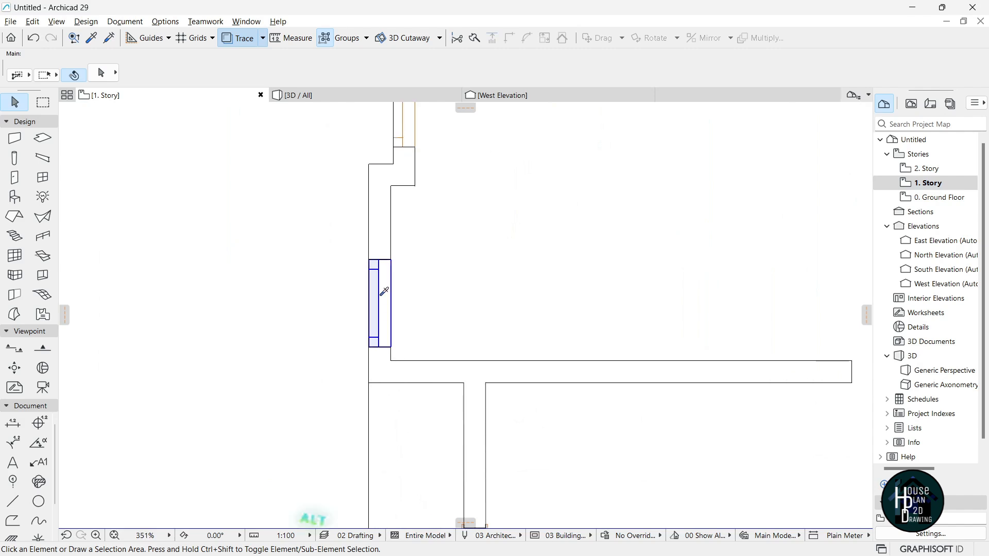
{"action": "left_click", "coordinate": [384, 292], "text": "alt"}
{"action": "scroll", "coordinate": [416, 418], "scroll_direction": "down", "scroll_amount": 7}
Back on 2. Story, place the matching window in the room's left wall.
{"action": "left_click", "coordinate": [944, 173]}
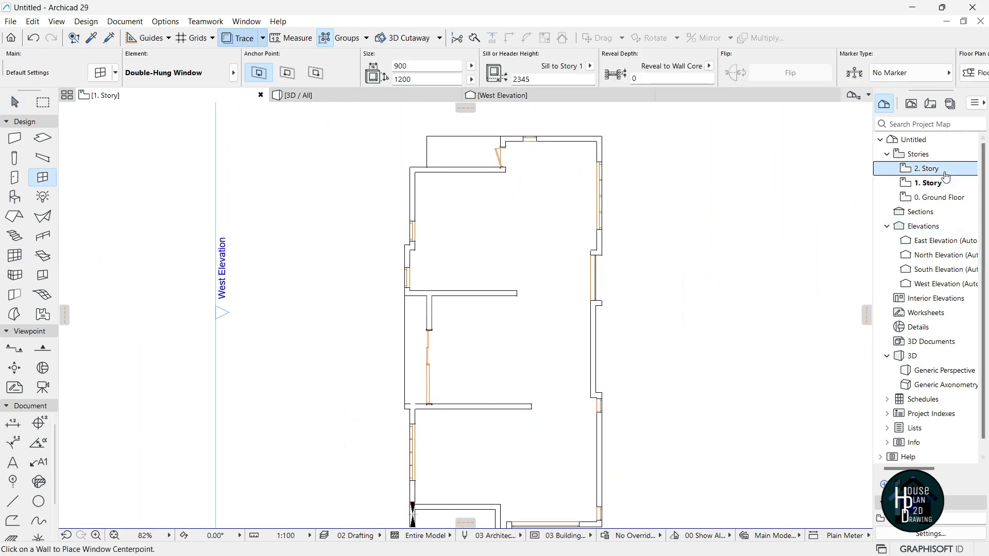
{"action": "scroll", "coordinate": [484, 280], "scroll_direction": "up", "scroll_amount": 3}
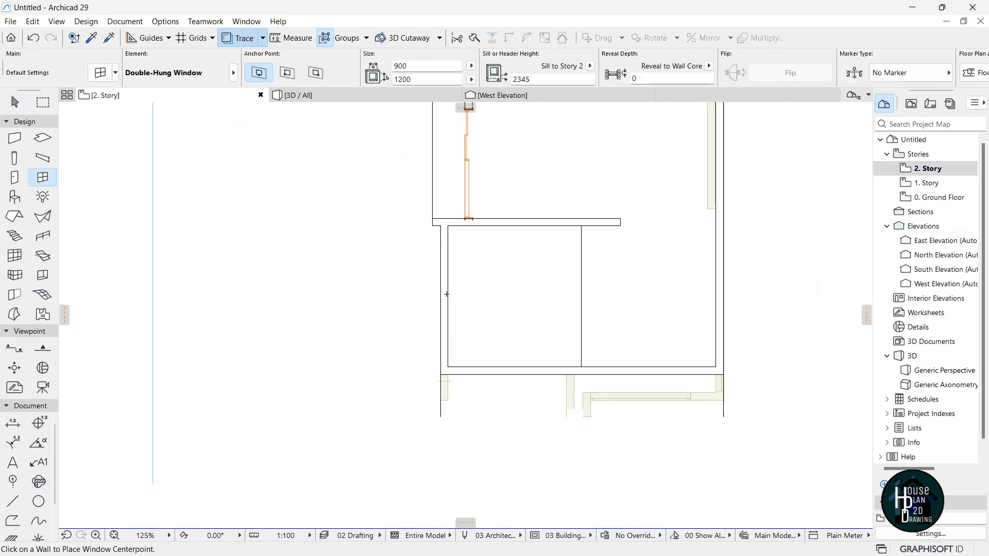
{"action": "left_click", "coordinate": [437, 257]}
{"action": "left_click", "coordinate": [400, 301]}
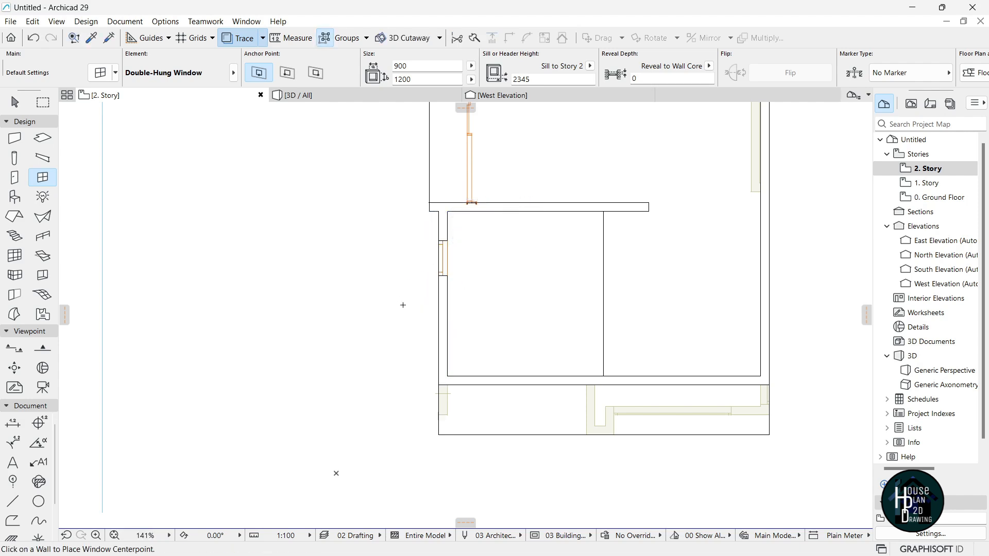
{"action": "scroll", "coordinate": [459, 274], "scroll_direction": "up", "scroll_amount": 1}
{"action": "scroll", "coordinate": [458, 274], "scroll_direction": "down", "scroll_amount": 2}
{"action": "scroll", "coordinate": [524, 339], "scroll_direction": "up", "scroll_amount": 3}
{"action": "key", "text": "Escape"}
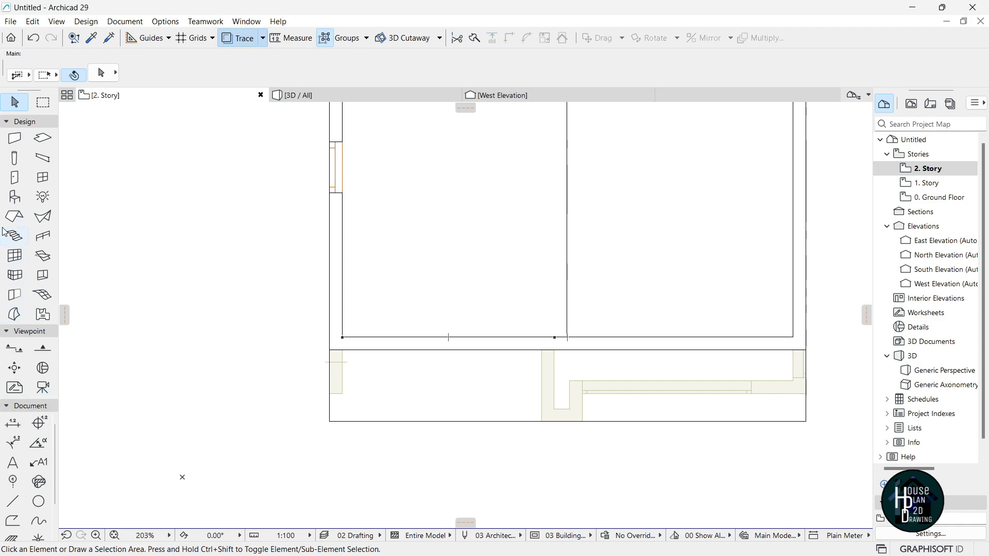
{"action": "left_click", "coordinate": [42, 180]}
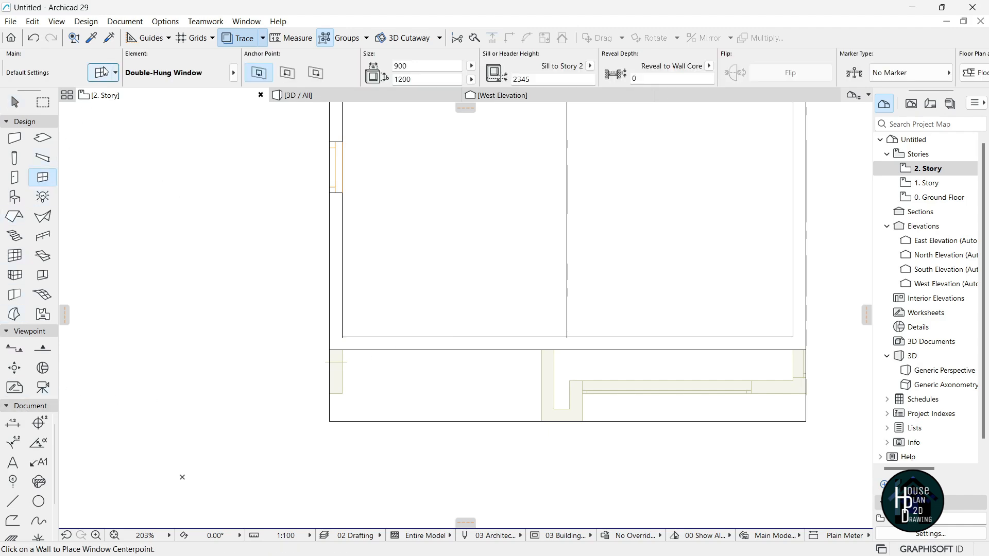
Set the default window to Basic Window with a 1×2 editable-grid sash, grid width 90, width 3900.
{"action": "key", "text": "ctrl+t"}
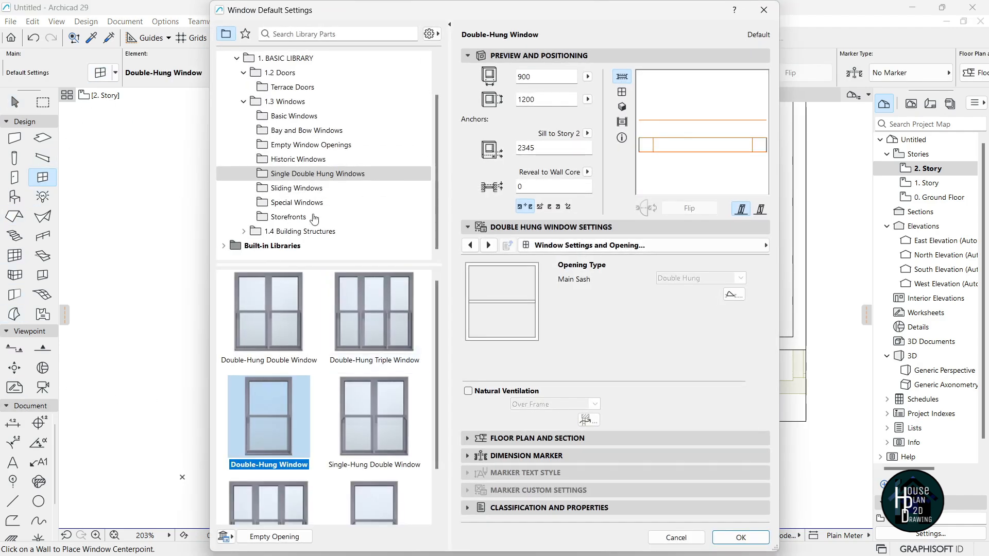
{"action": "scroll", "coordinate": [350, 368], "scroll_direction": "down", "scroll_amount": 8}
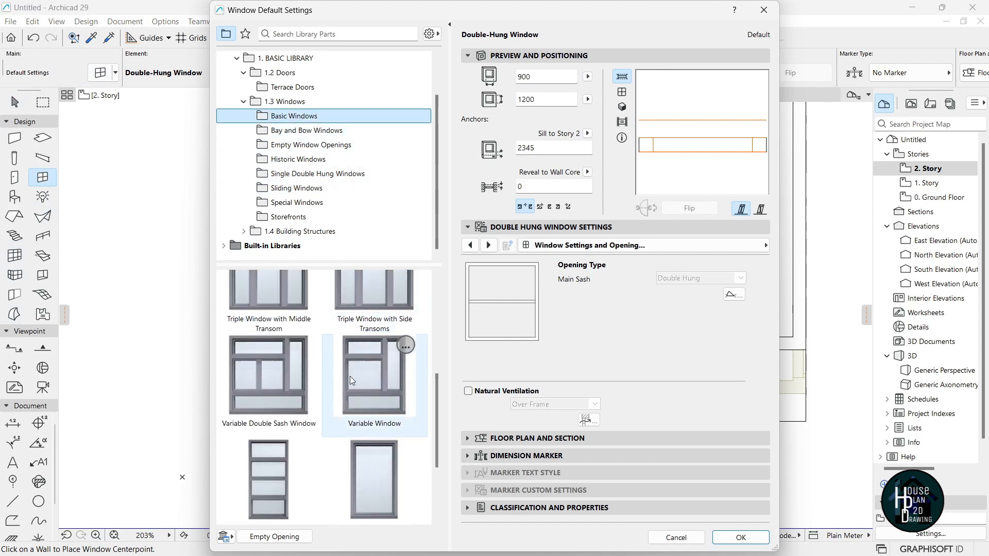
{"action": "left_click", "coordinate": [391, 402]}
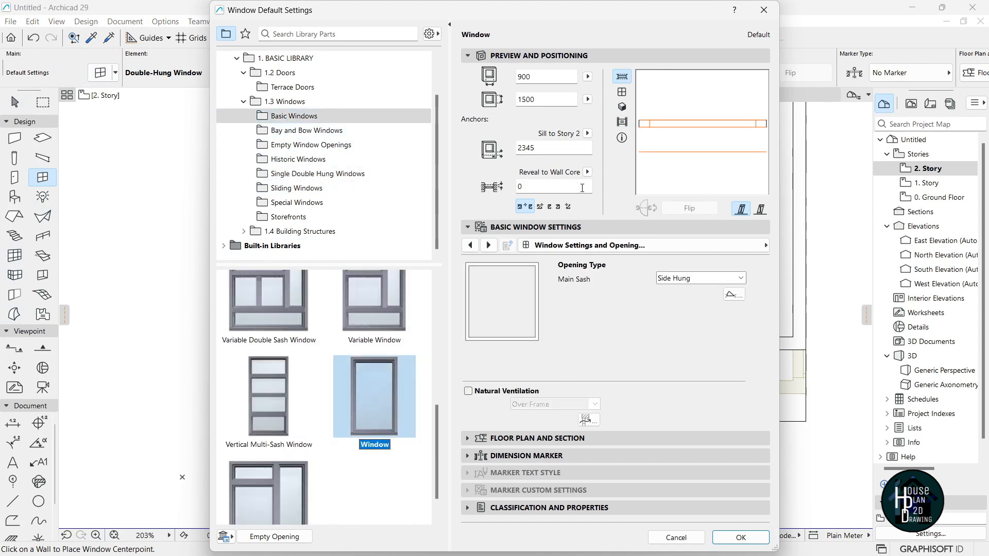
{"action": "left_click", "coordinate": [763, 245]}
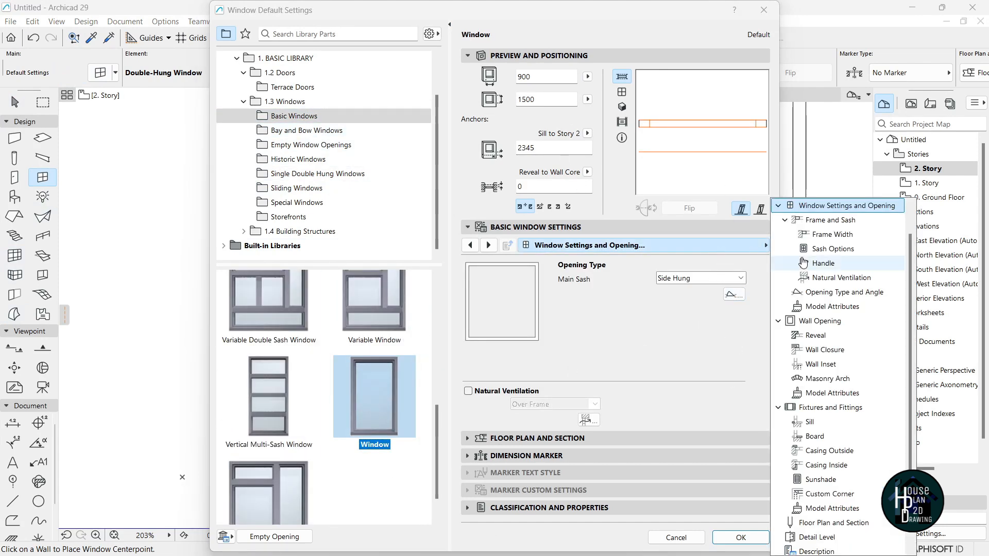
{"action": "scroll", "coordinate": [835, 258], "scroll_direction": "up", "scroll_amount": 1}
{"action": "left_click", "coordinate": [840, 278]}
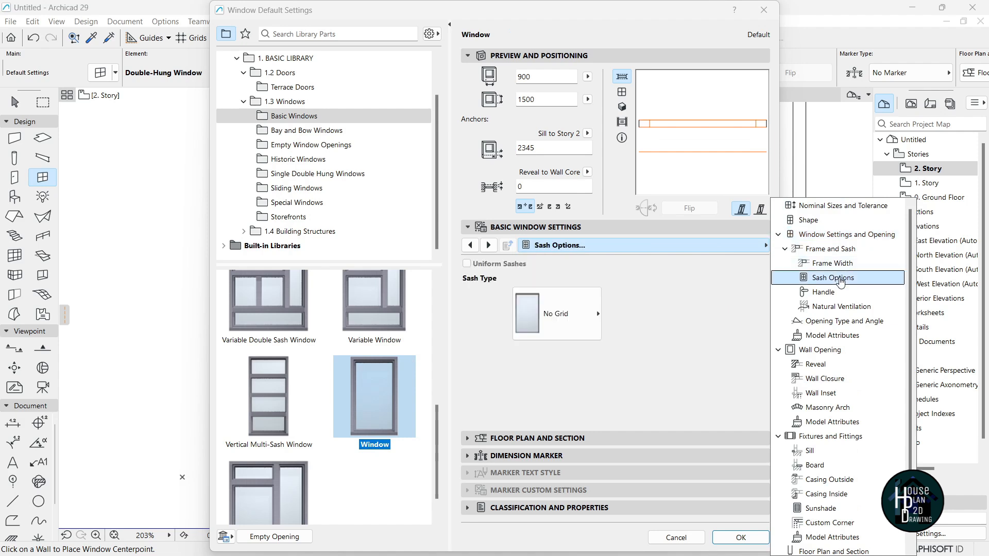
{"action": "left_click", "coordinate": [582, 332]}
{"action": "left_click", "coordinate": [642, 129]}
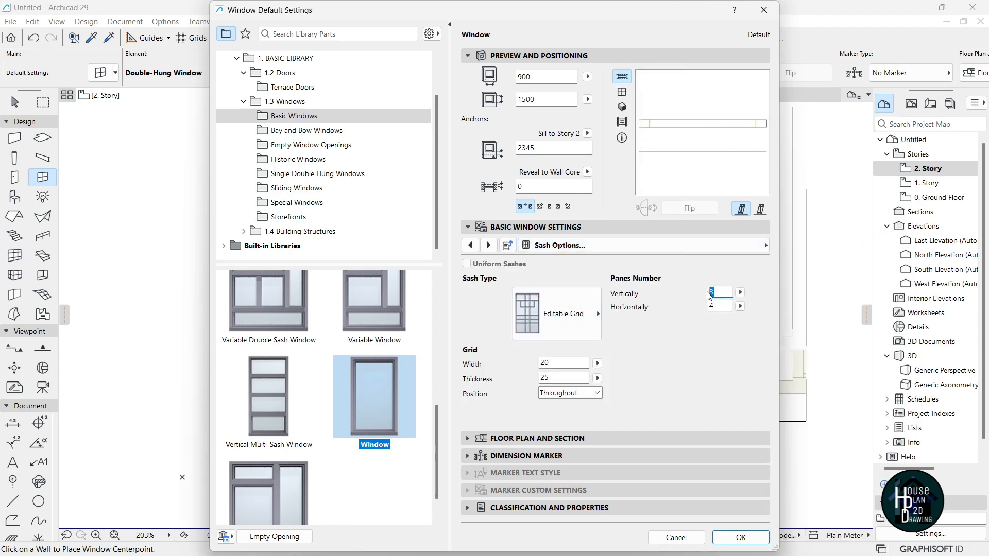
{"action": "left_click", "coordinate": [717, 307]}
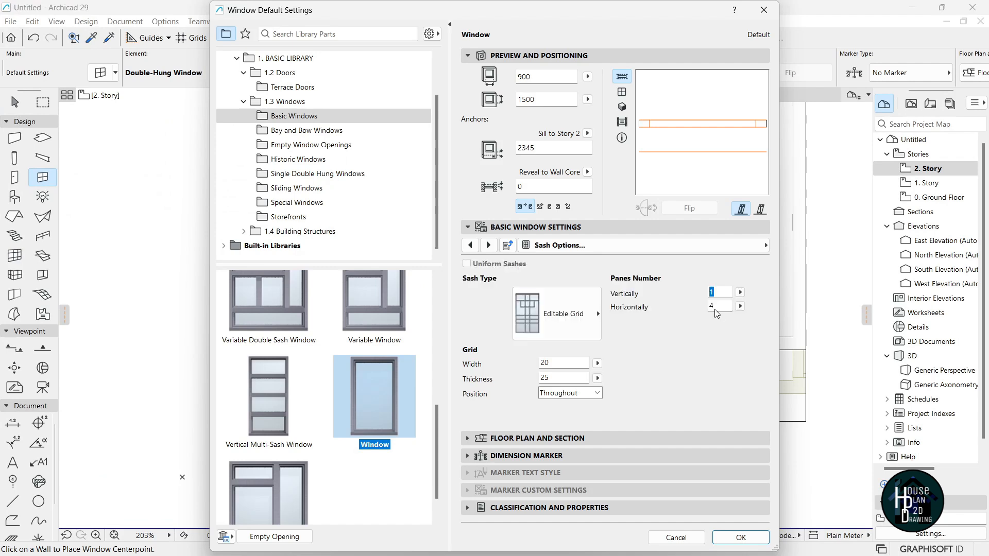
{"action": "left_click_drag", "start_coordinate": [722, 305], "coordinate": [706, 308]}
{"action": "left_click_drag", "start_coordinate": [556, 364], "coordinate": [533, 367]}
{"action": "key", "text": "Return"}
{"action": "left_click", "coordinate": [534, 81]}
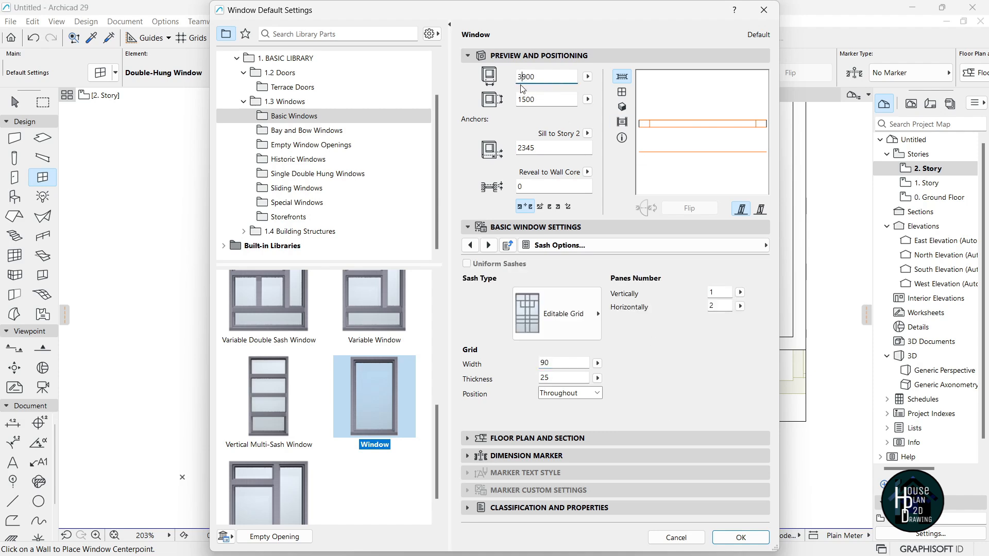
{"action": "left_click", "coordinate": [748, 541]}
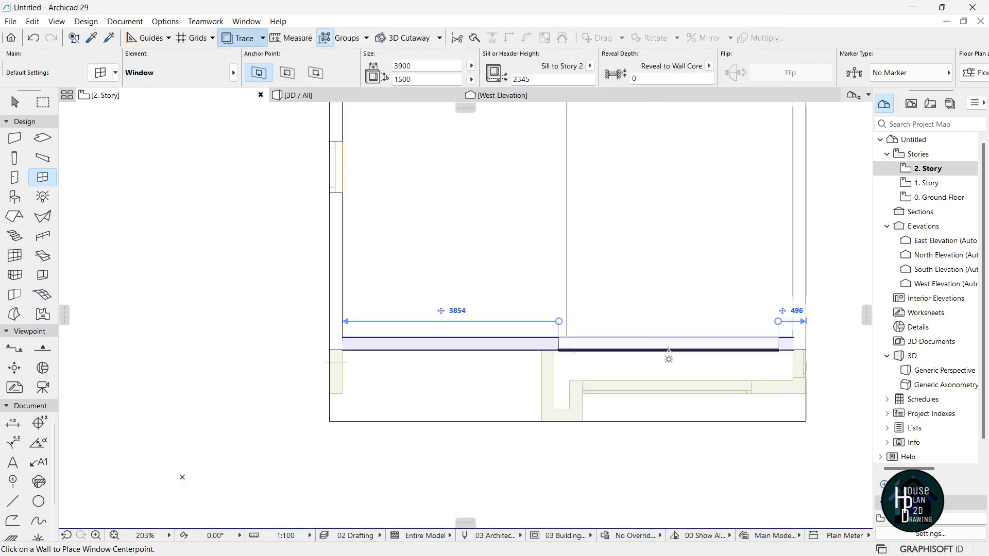
Place the 3900 × 1500 window in the room's bottom wall.
{"action": "left_click", "coordinate": [668, 354]}
{"action": "left_click", "coordinate": [677, 374]}
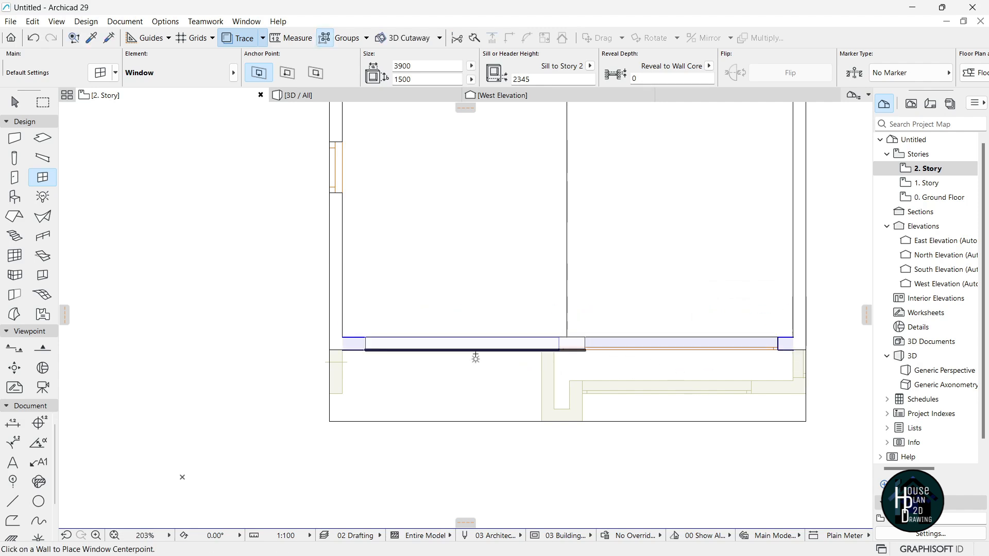
{"action": "key", "text": "Escape"}
{"action": "scroll", "coordinate": [470, 365], "scroll_direction": "up", "scroll_amount": 3}
{"action": "scroll", "coordinate": [405, 318], "scroll_direction": "down", "scroll_amount": 2}
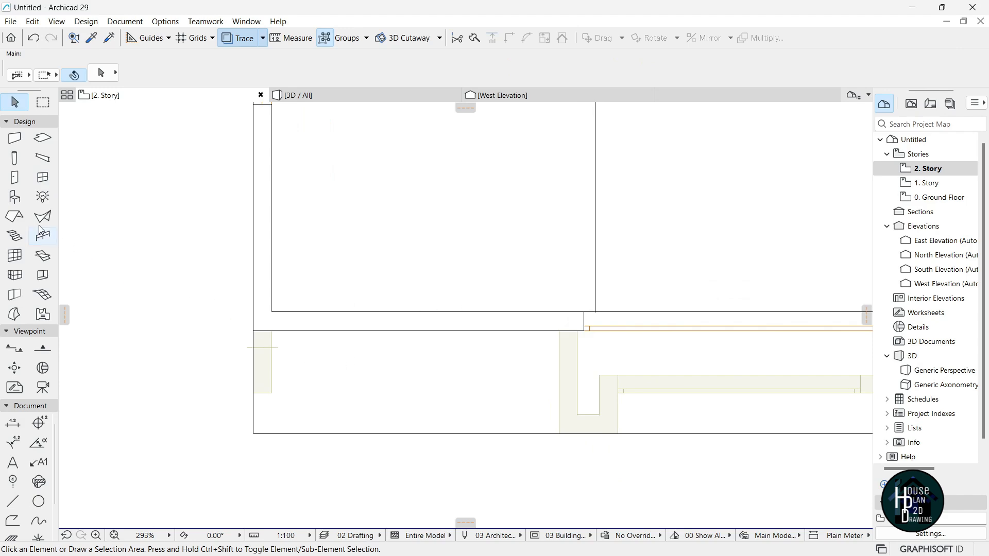
Make the Sliding Door library part the default door.
{"action": "left_click", "coordinate": [16, 180]}
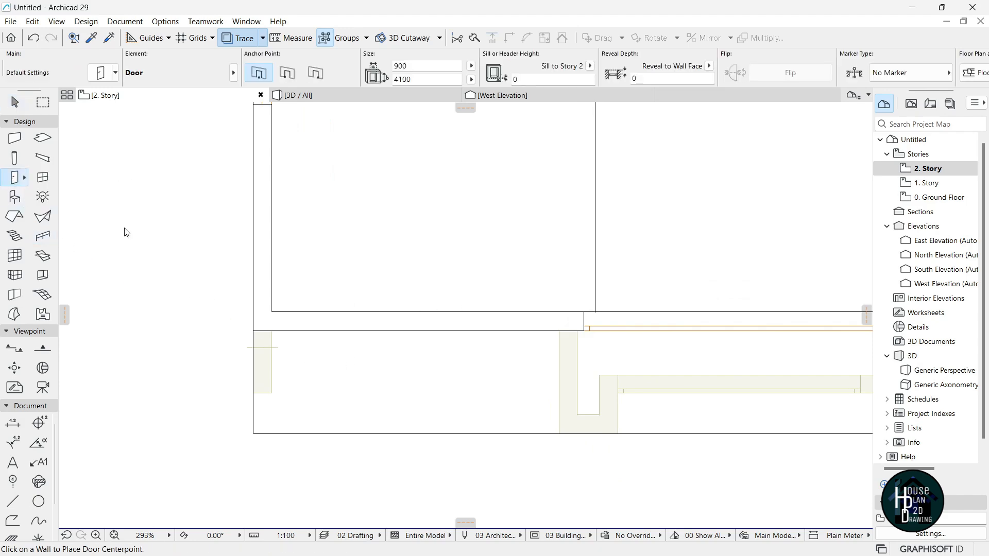
{"action": "key", "text": "ctrl+t"}
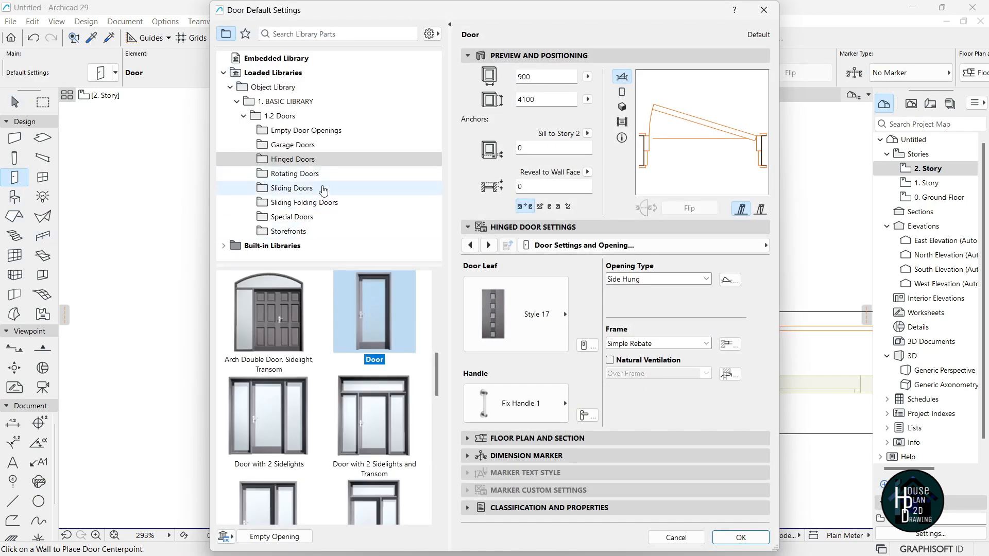
{"action": "left_click", "coordinate": [323, 187]}
{"action": "scroll", "coordinate": [331, 361], "scroll_direction": "down", "scroll_amount": 5}
{"action": "scroll", "coordinate": [331, 357], "scroll_direction": "down", "scroll_amount": 4}
{"action": "left_click", "coordinate": [270, 330]}
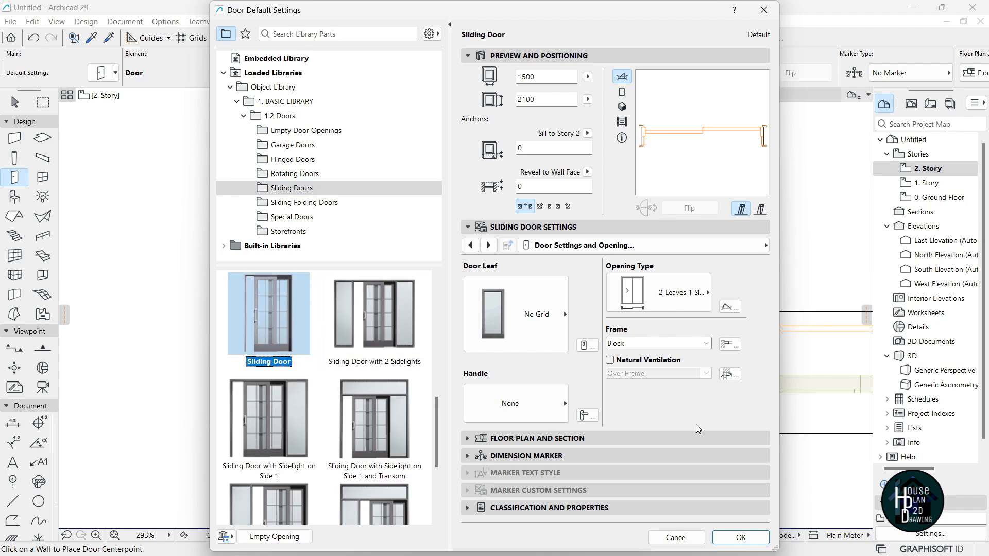
{"action": "left_click", "coordinate": [741, 538]}
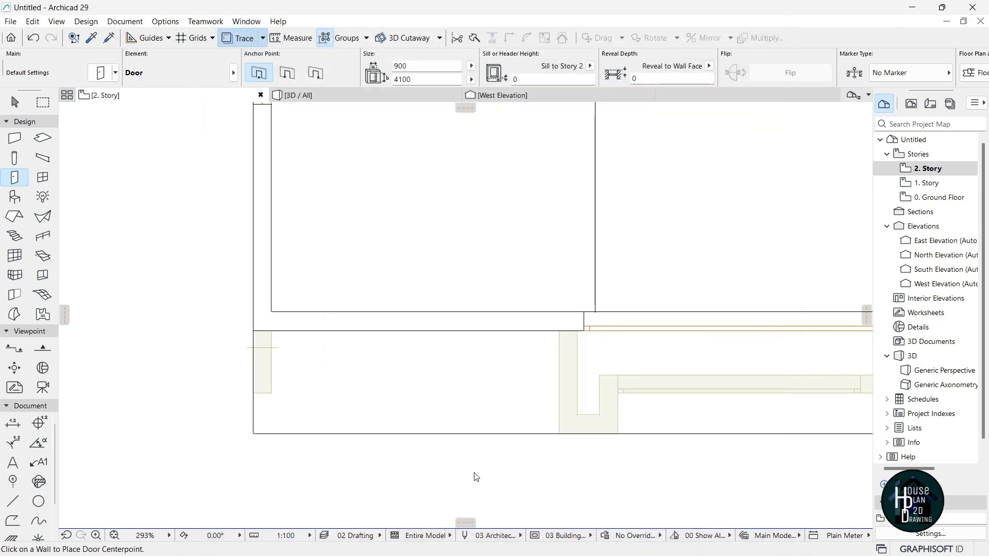
Set the door width to 3000 and place it in the bottom wall beside the window.
{"action": "double_click", "coordinate": [413, 67]}
{"action": "type", "text": "3000"}
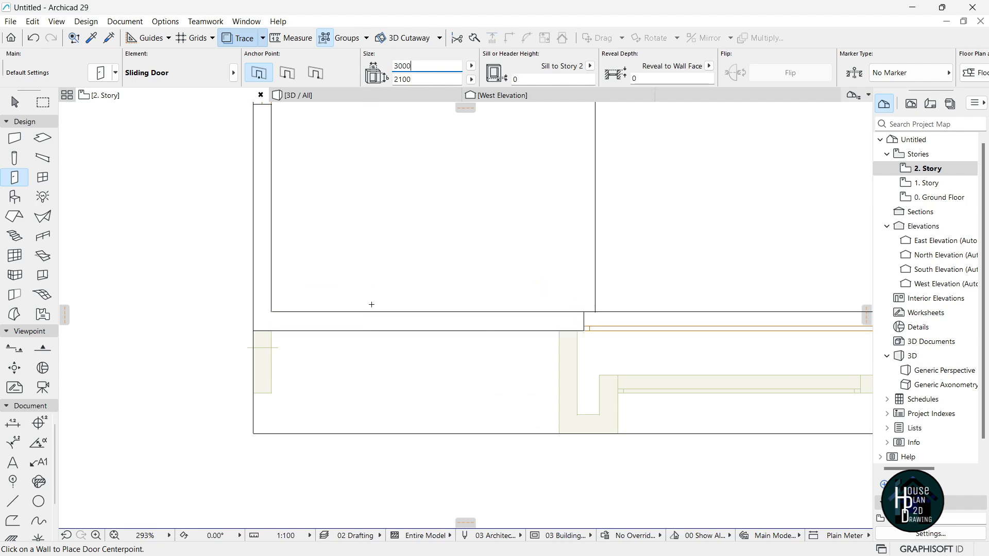
{"action": "left_click", "coordinate": [407, 336]}
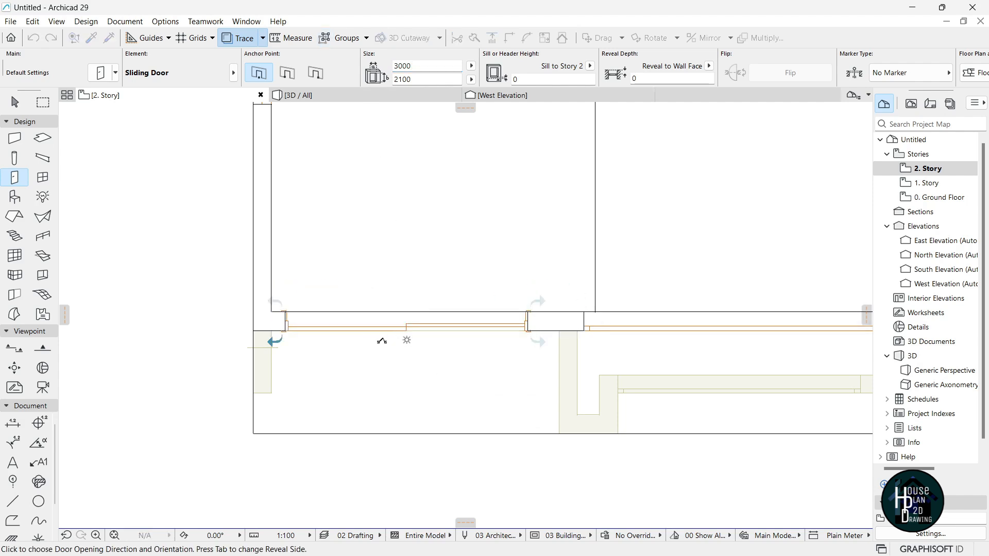
{"action": "left_click", "coordinate": [445, 344]}
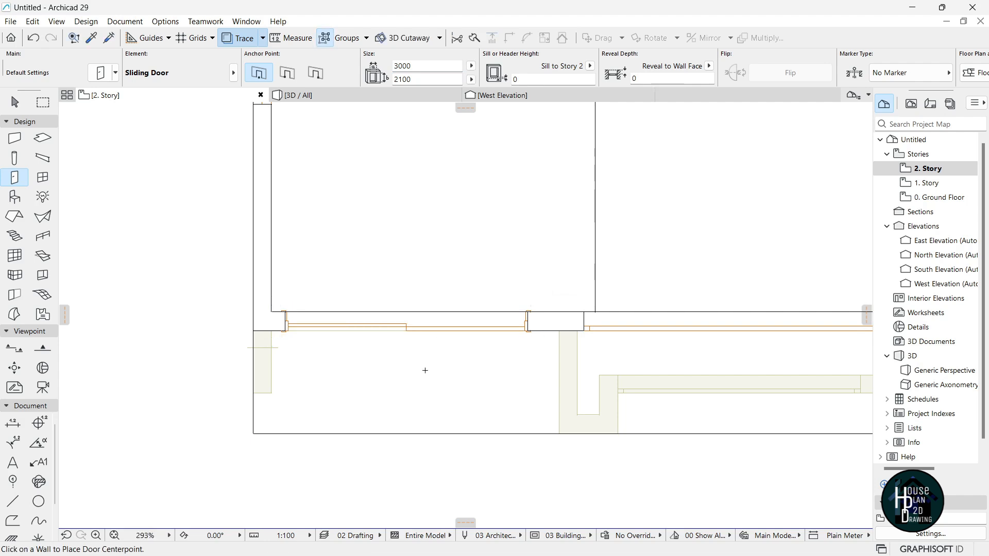
In the 3D view, stretch the upper sliding door's height to 3545.
{"action": "key", "text": "Escape"}
{"action": "scroll", "coordinate": [433, 333], "scroll_direction": "down", "scroll_amount": 3}
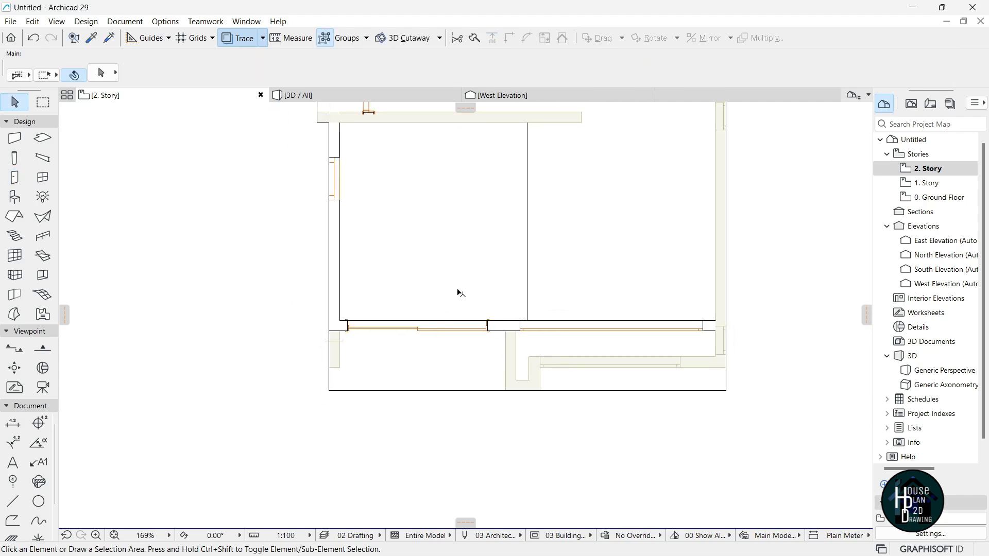
{"action": "scroll", "coordinate": [461, 273], "scroll_direction": "up", "scroll_amount": 2}
{"action": "left_click", "coordinate": [355, 94]}
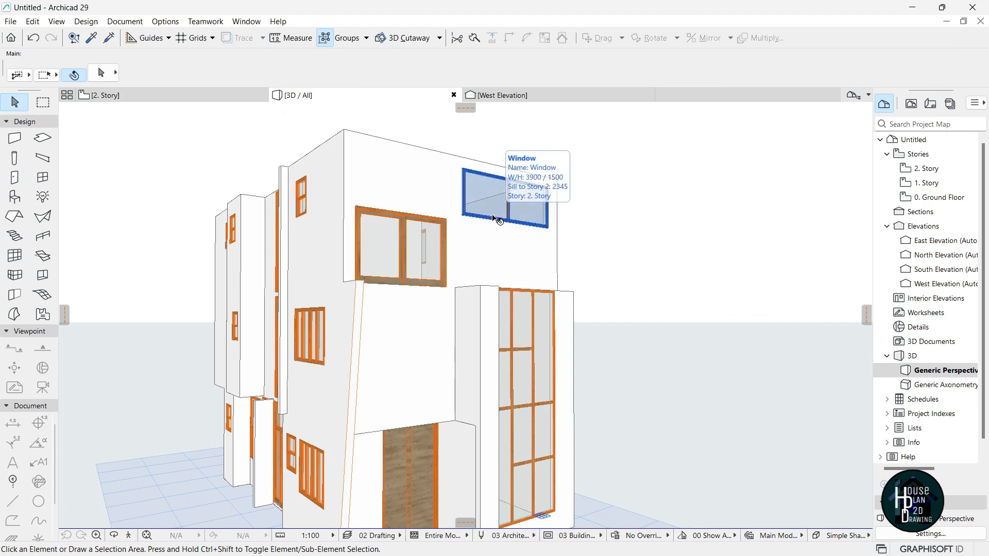
{"action": "left_click", "coordinate": [393, 238]}
{"action": "left_click", "coordinate": [360, 209]}
{"action": "left_click", "coordinate": [413, 283]}
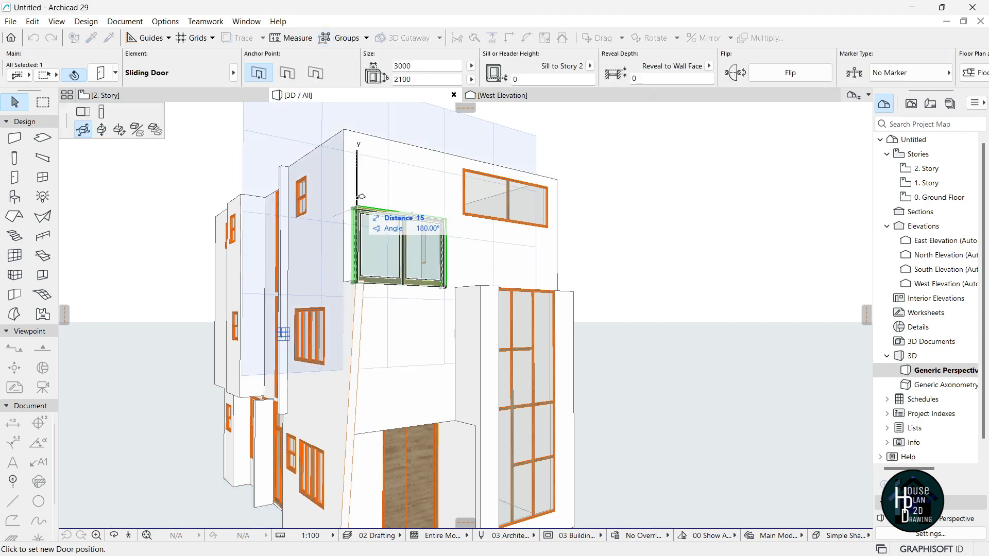
{"action": "left_click", "coordinate": [101, 114]}
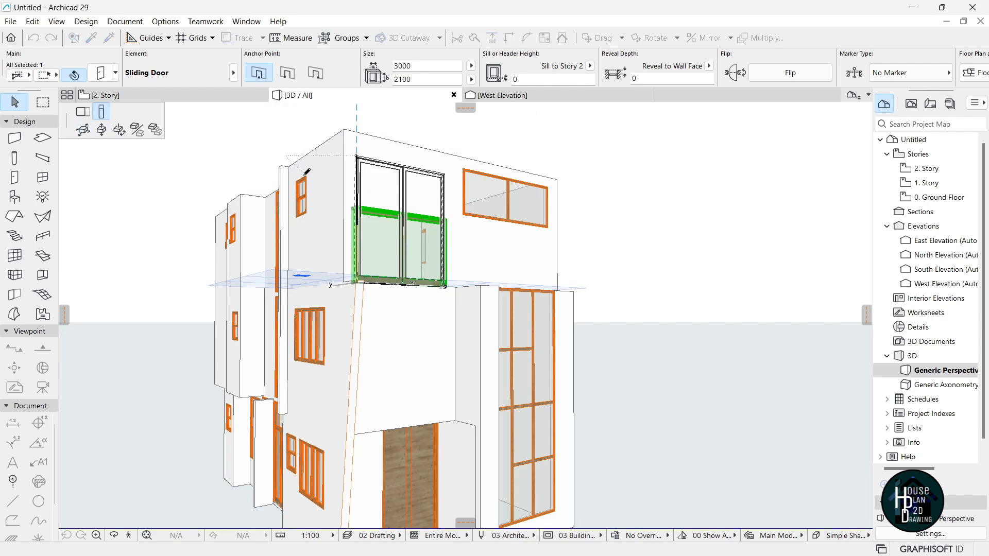
{"action": "left_click", "coordinate": [371, 180]}
Stretch the adjacent window down to the floor line and up to the door's 3545 top.
{"action": "left_click", "coordinate": [509, 223]}
{"action": "left_click", "coordinate": [463, 215]}
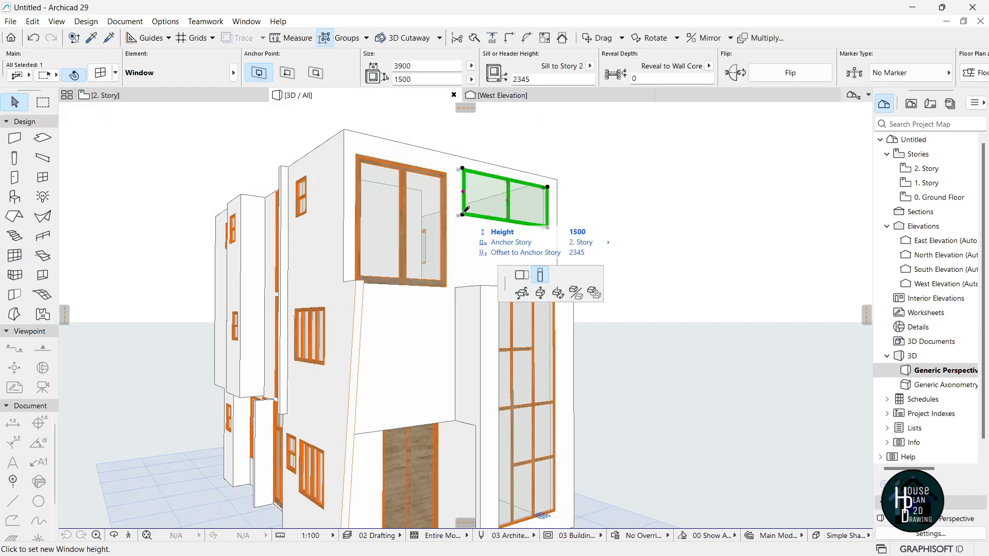
{"action": "left_click", "coordinate": [445, 286]}
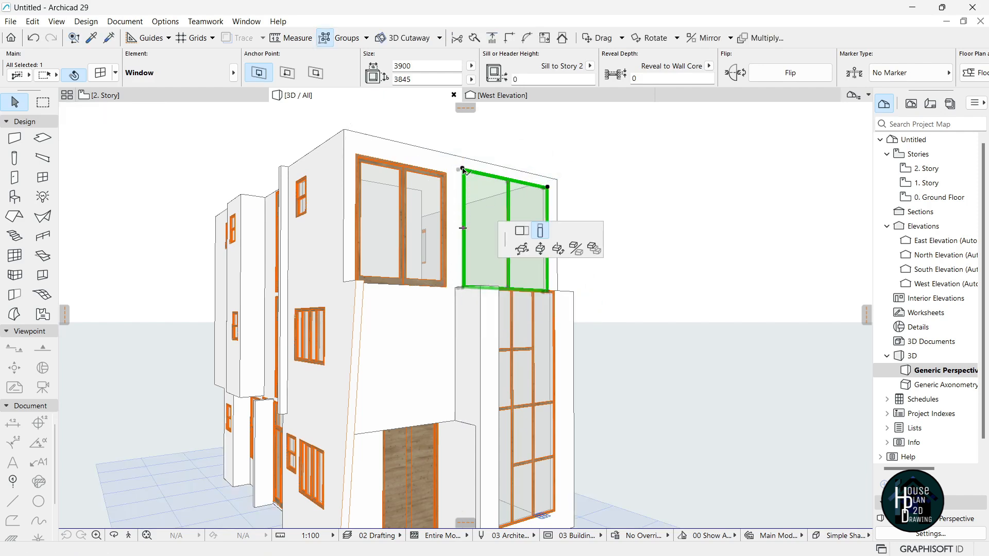
{"action": "left_click", "coordinate": [463, 168]}
{"action": "left_click", "coordinate": [446, 173]}
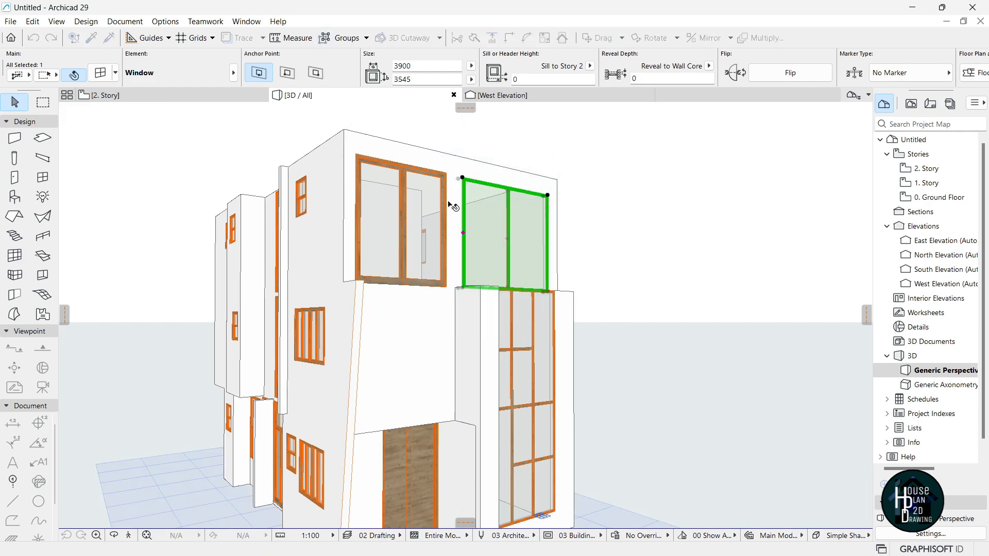
{"action": "key", "text": "Escape"}
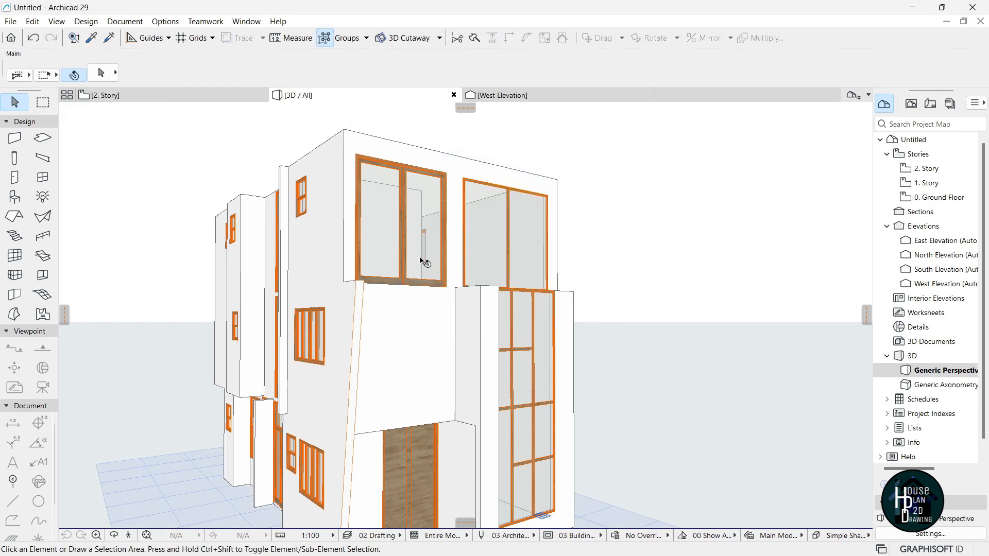
Fly the camera around the house in Explore mode to inspect every side.
{"action": "left_click", "coordinate": [129, 536]}
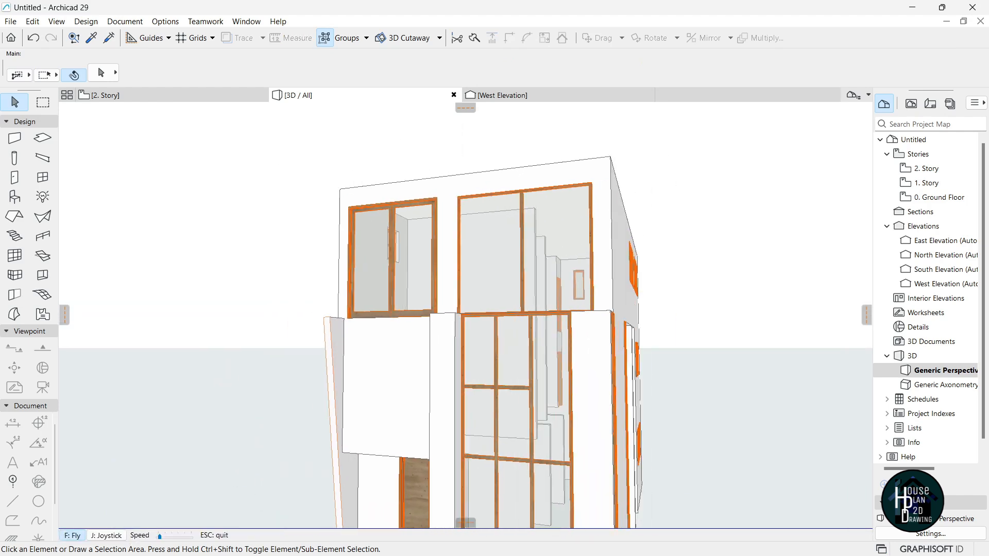
{"action": "key", "text": "Right"}
{"action": "key", "text": "Down"}
{"action": "key", "text": "Left"}
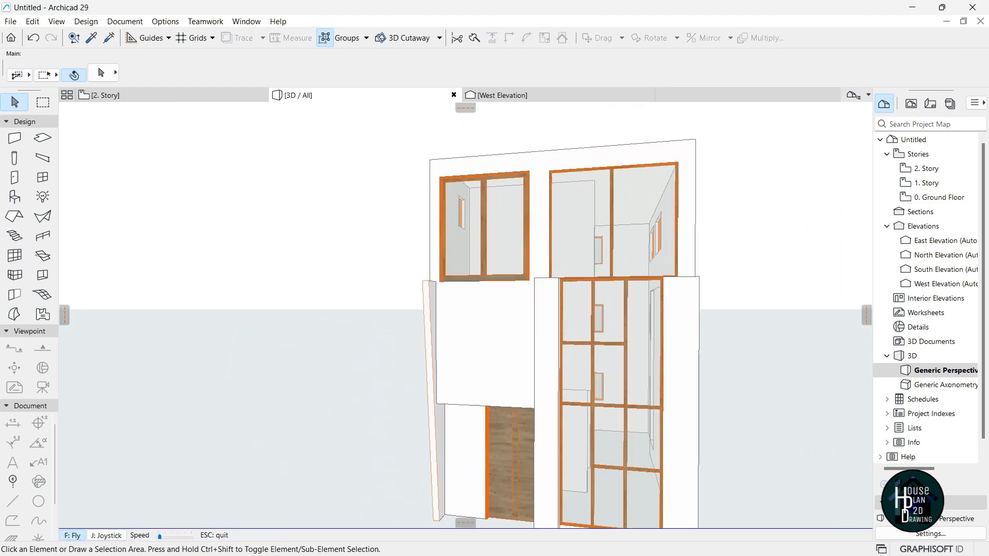
{"action": "key", "text": "Left"}
{"action": "key", "text": "Down"}
{"action": "key", "text": "Page_Down"}
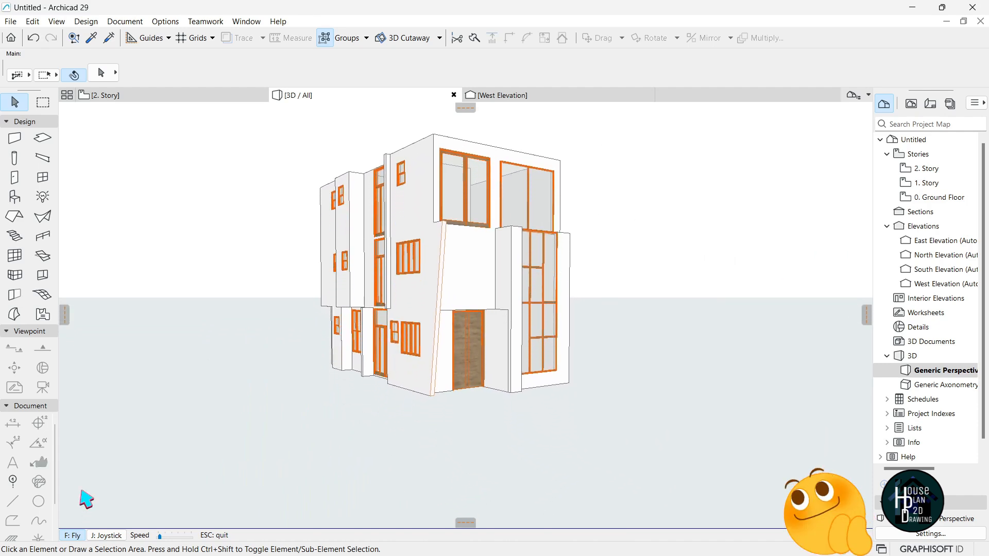
{"action": "key", "text": "Up"}
{"action": "key", "text": "Right"}
{"action": "key", "text": "Down"}
{"action": "key", "text": "Escape"}
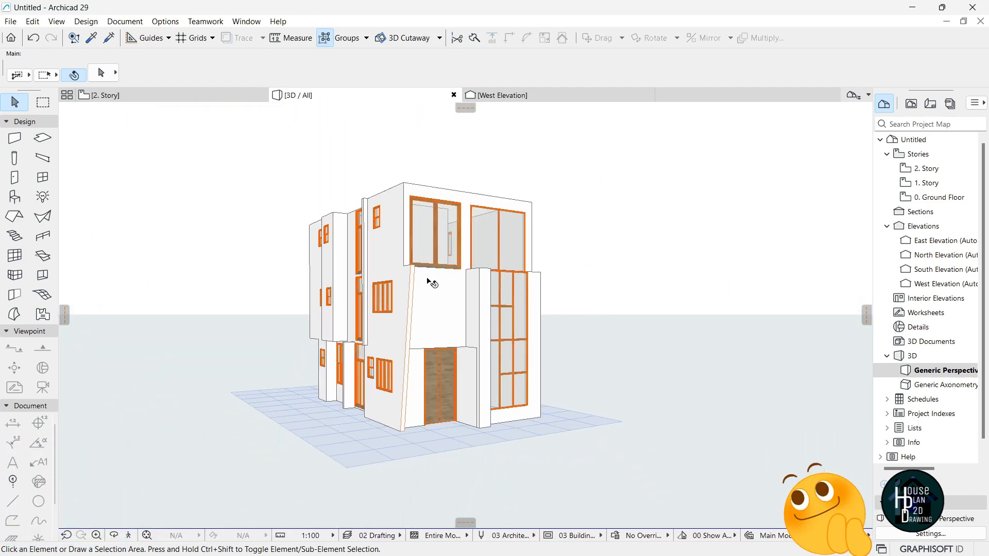
{"action": "scroll", "coordinate": [434, 291], "scroll_direction": "up", "scroll_amount": 1}
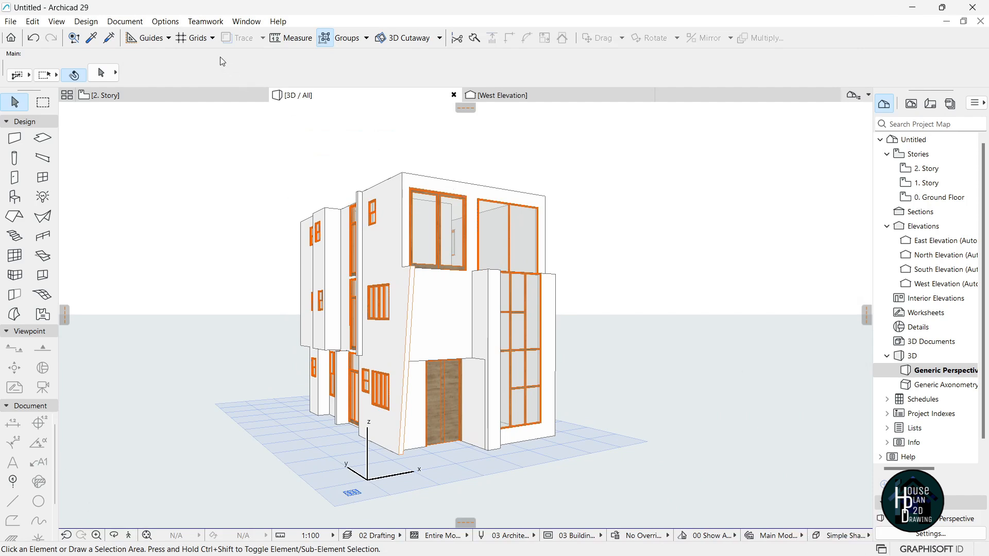
{"action": "left_click", "coordinate": [175, 24]}
In the Profile Manager, create a blank profile 'A Parapet Wall' in Profiles/Structural/Brick.
{"action": "mouse_move", "coordinate": [232, 81]}
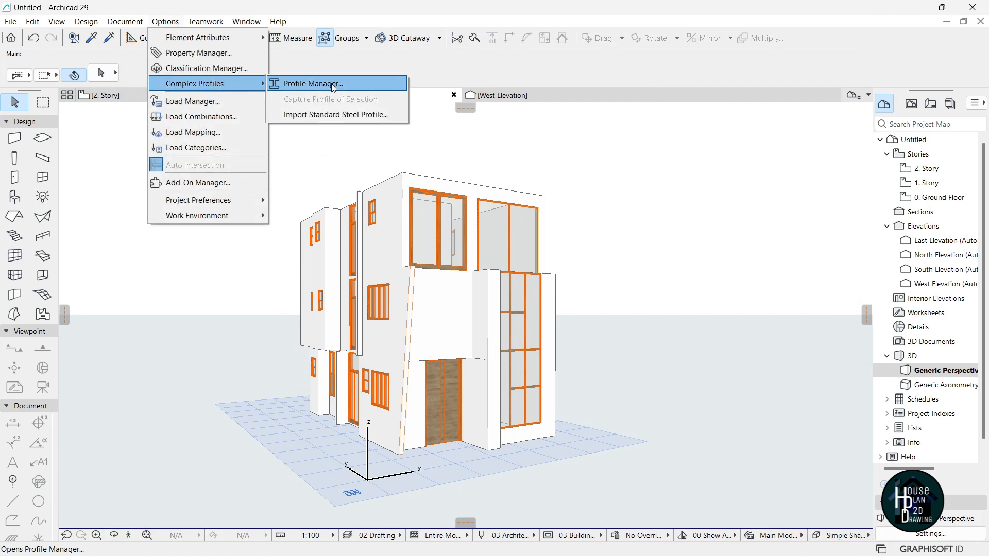
{"action": "left_click", "coordinate": [319, 83]}
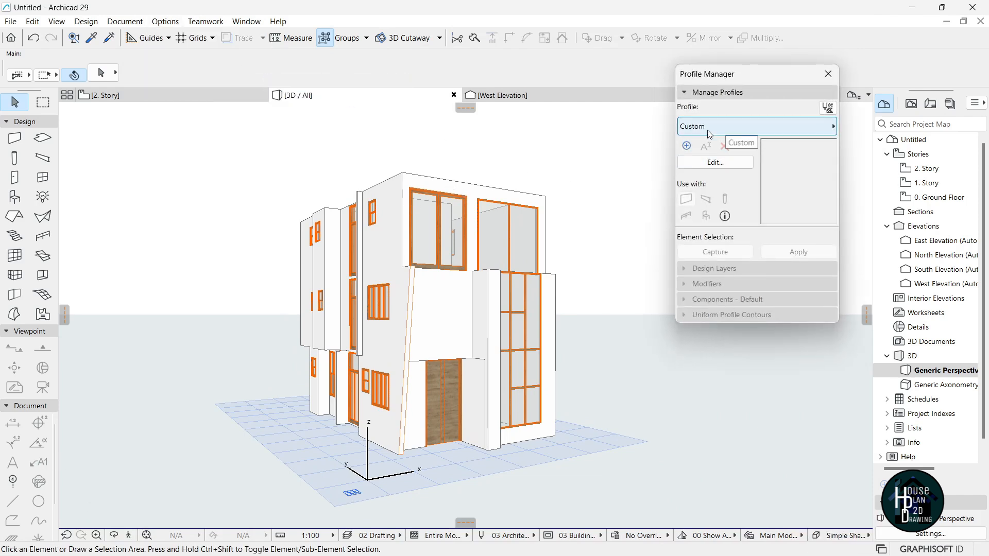
{"action": "left_click", "coordinate": [687, 147]}
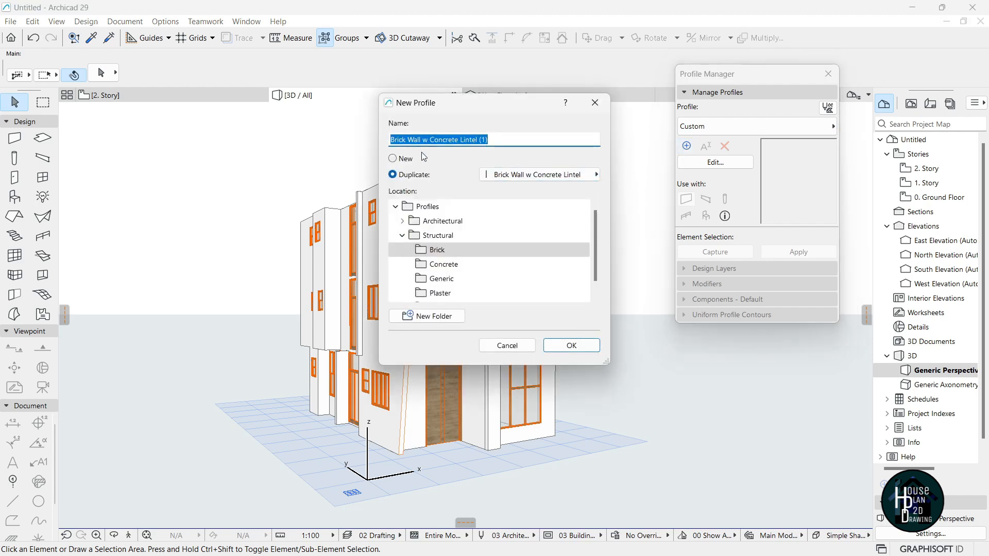
{"action": "left_click", "coordinate": [407, 161]}
{"action": "left_click_drag", "start_coordinate": [438, 140], "coordinate": [375, 143]}
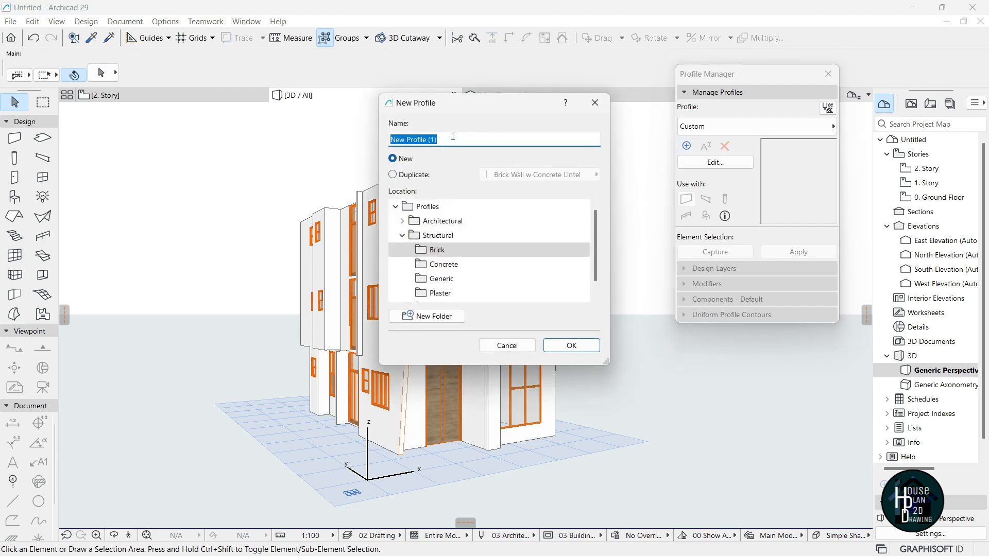
{"action": "type", "text": "A Parapet Wall"}
{"action": "left_click", "coordinate": [571, 346]}
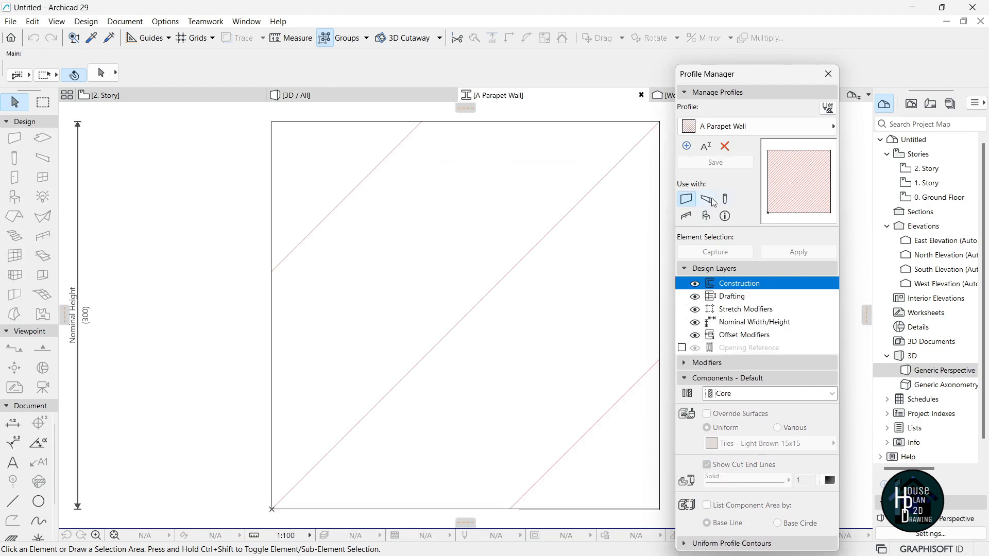
Offset the brick fill's top edge up by 900 to make it 1200 tall.
{"action": "scroll", "coordinate": [409, 239], "scroll_direction": "down", "scroll_amount": 5}
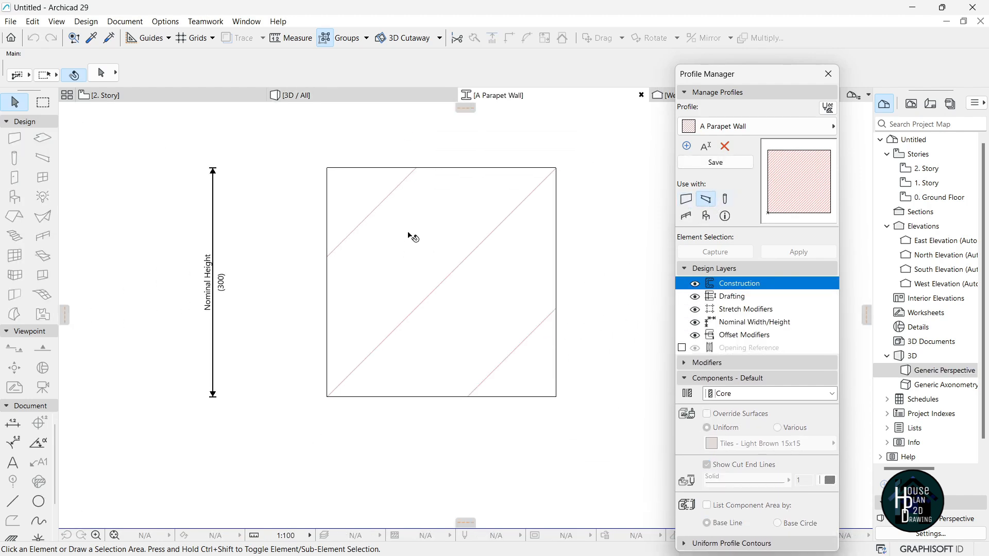
{"action": "scroll", "coordinate": [424, 227], "scroll_direction": "up", "scroll_amount": 2}
{"action": "left_click", "coordinate": [415, 266]}
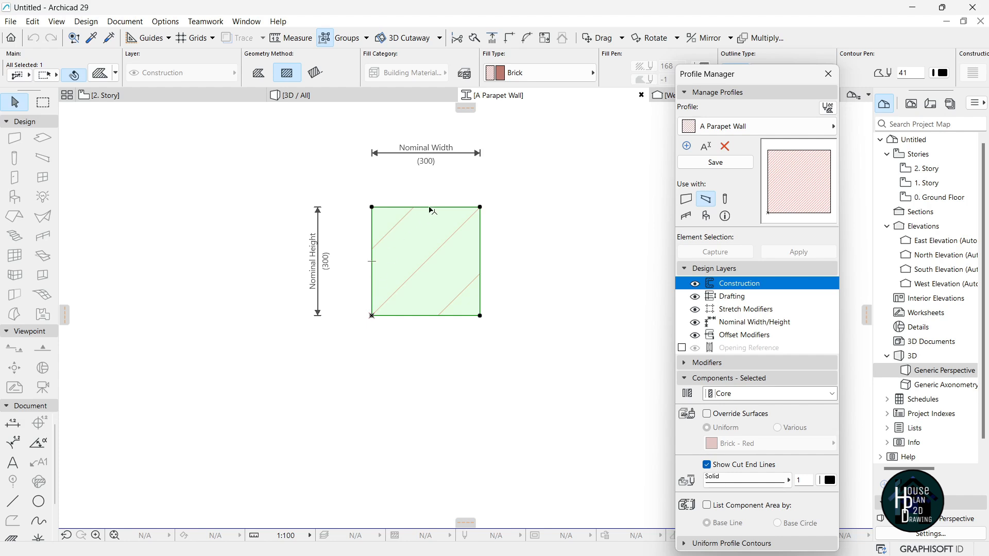
{"action": "left_click", "coordinate": [430, 210]}
{"action": "scroll", "coordinate": [426, 270], "scroll_direction": "down", "scroll_amount": 2}
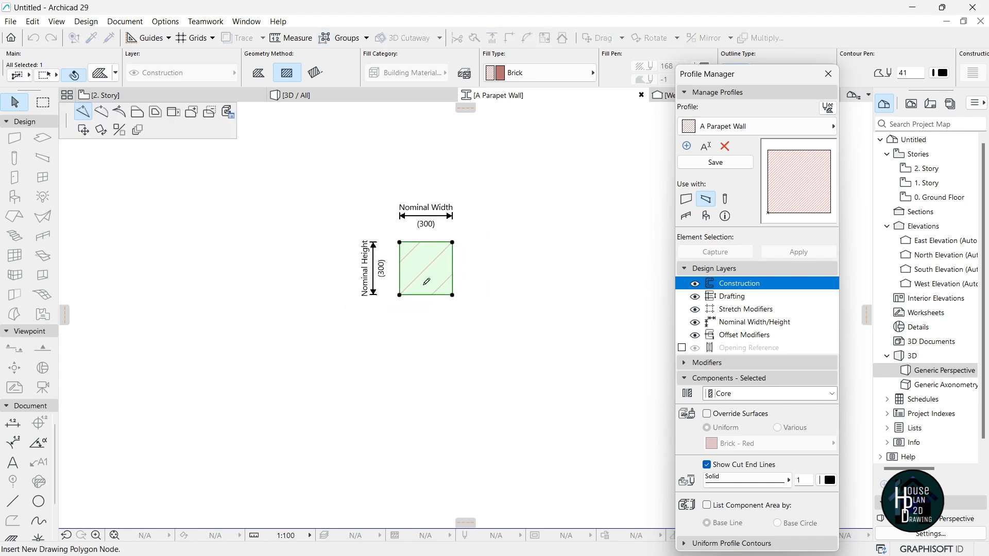
{"action": "left_click", "coordinate": [137, 114]}
{"action": "scroll", "coordinate": [464, 327], "scroll_direction": "down", "scroll_amount": 2}
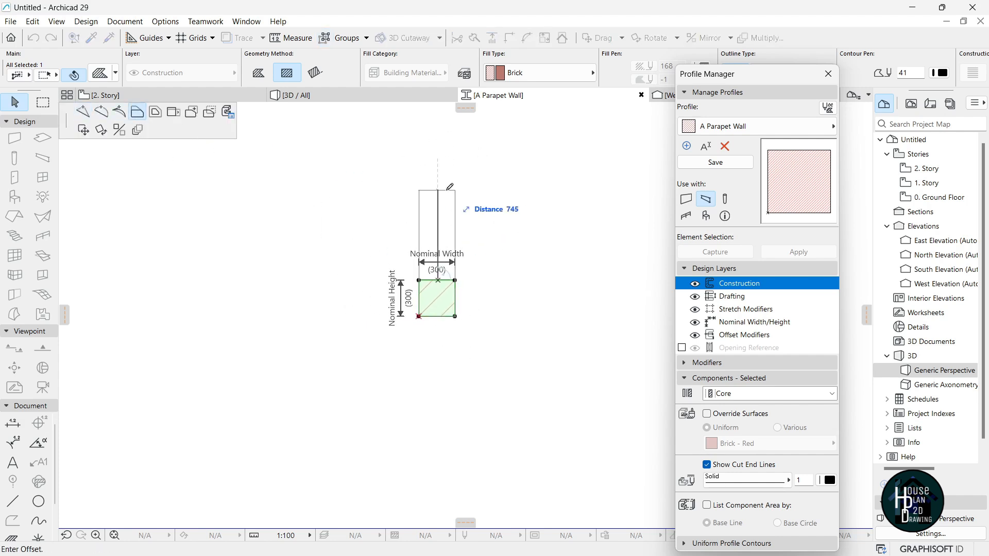
{"action": "type", "text": "900"}
{"action": "key", "text": "Return"}
{"action": "scroll", "coordinate": [440, 201], "scroll_direction": "up", "scroll_amount": 2}
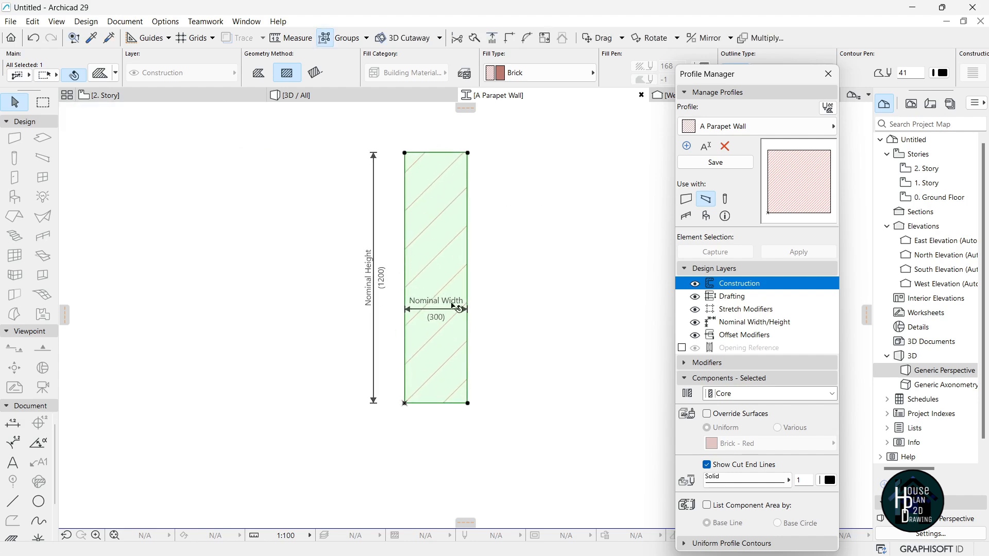
Move the Nominal Width dimension above the profile.
{"action": "left_click", "coordinate": [451, 310]}
{"action": "scroll", "coordinate": [450, 206], "scroll_direction": "down", "scroll_amount": 1}
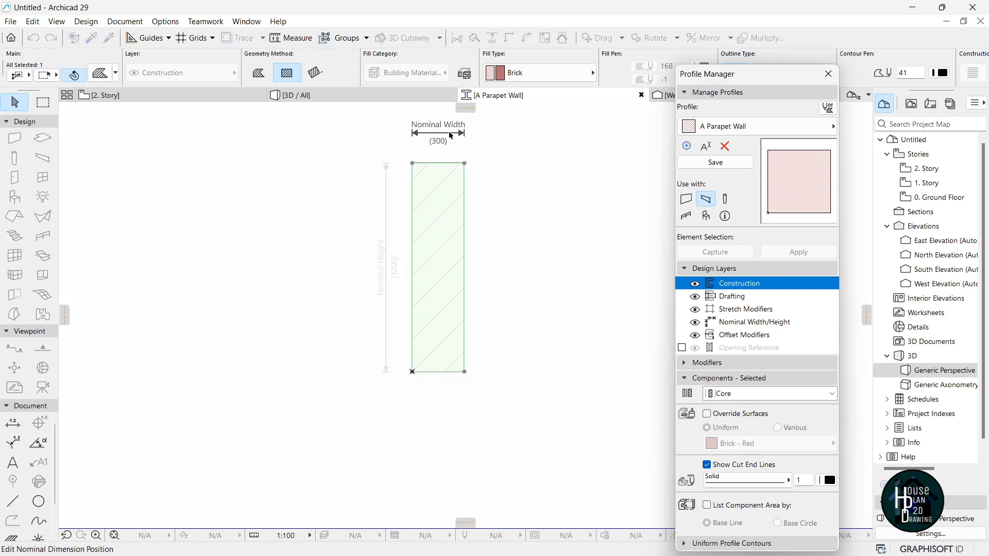
{"action": "left_click", "coordinate": [451, 130]}
{"action": "scroll", "coordinate": [442, 274], "scroll_direction": "up", "scroll_amount": 1}
{"action": "scroll", "coordinate": [442, 277], "scroll_direction": "up", "scroll_amount": 1}
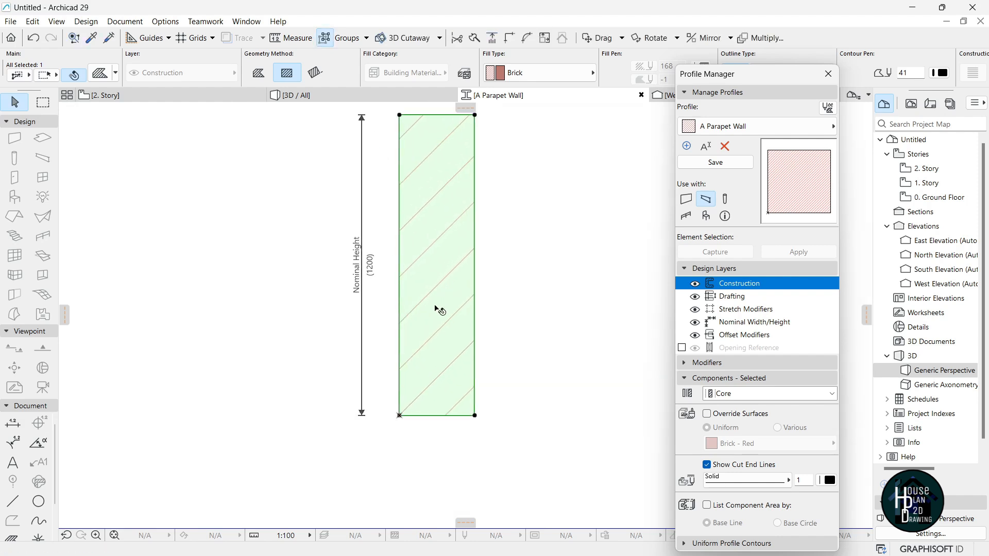
Offset the fill's left edge by 75 to narrow it to 225 wide.
{"action": "left_click", "coordinate": [400, 390]}
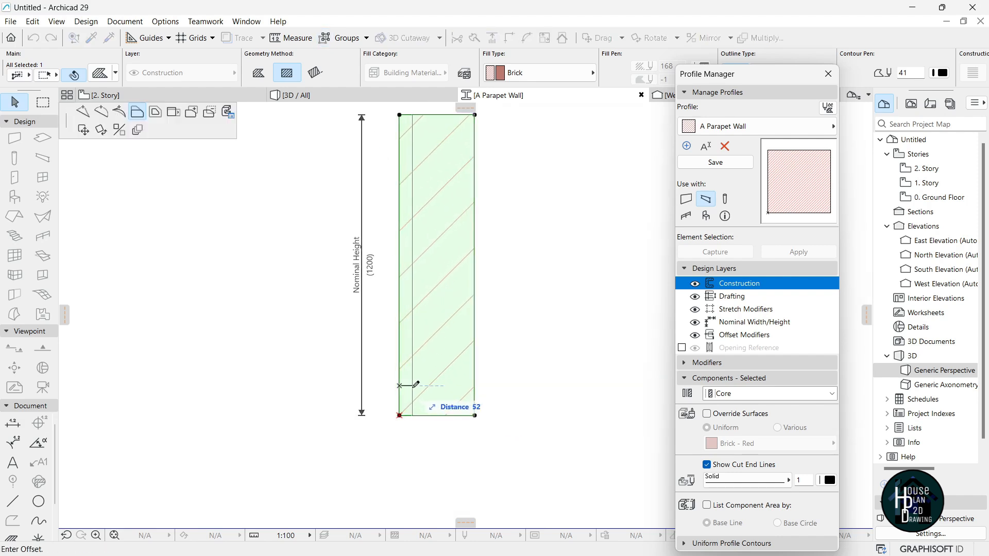
{"action": "key", "text": "Return"}
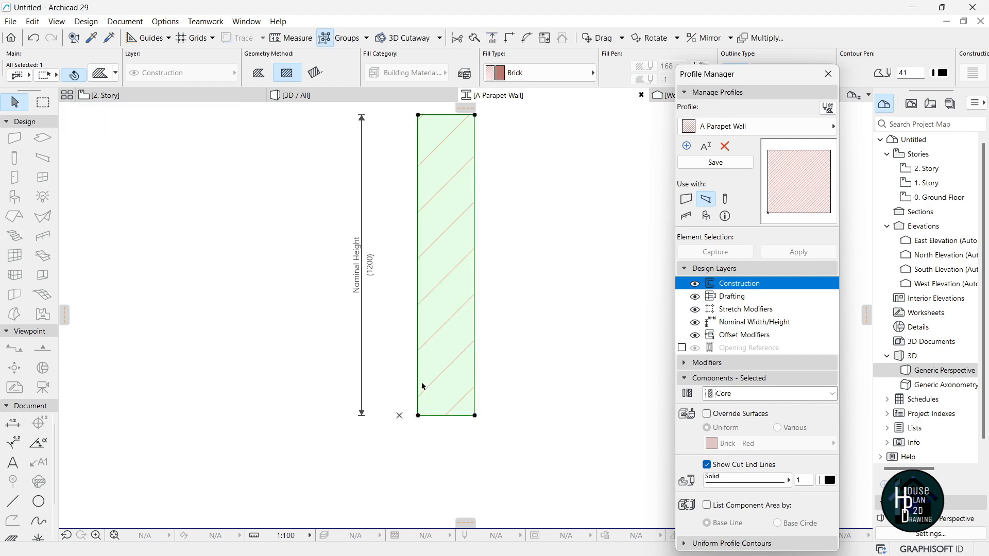
{"action": "scroll", "coordinate": [436, 297], "scroll_direction": "down", "scroll_amount": 2}
{"action": "scroll", "coordinate": [449, 173], "scroll_direction": "up", "scroll_amount": 1}
{"action": "scroll", "coordinate": [456, 176], "scroll_direction": "up", "scroll_amount": 1}
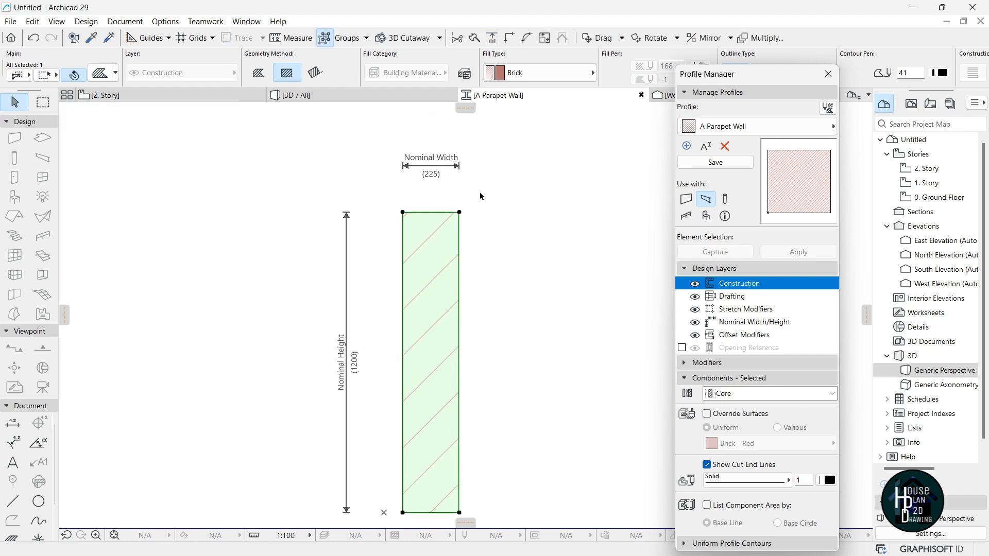
{"action": "scroll", "coordinate": [456, 216], "scroll_direction": "down", "scroll_amount": 2}
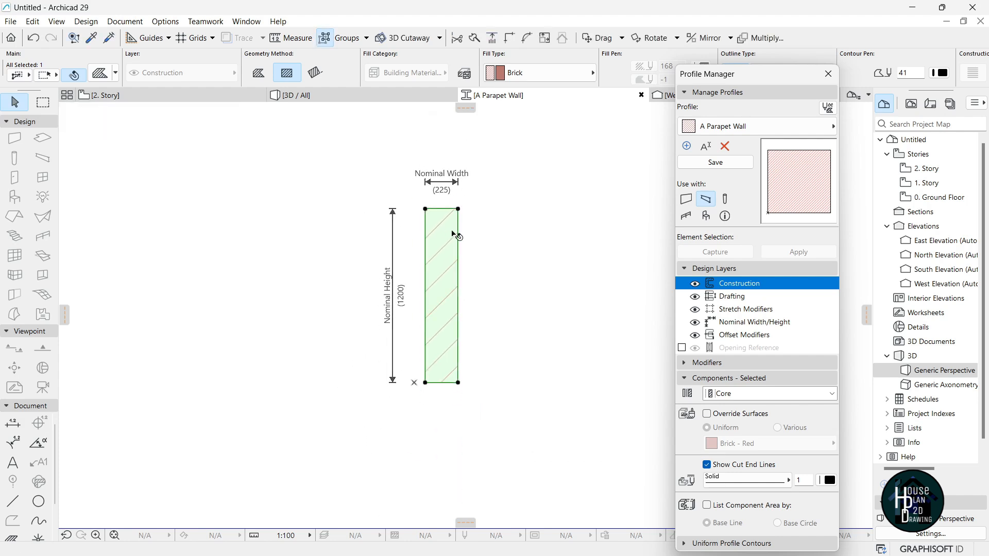
{"action": "key", "text": "Escape"}
{"action": "scroll", "coordinate": [446, 232], "scroll_direction": "up", "scroll_amount": 4}
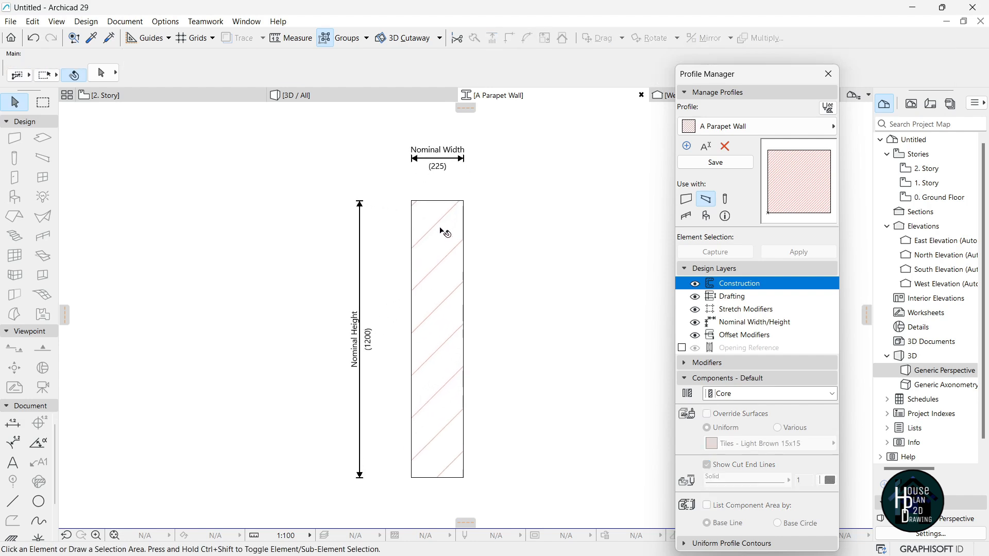
Draw polyline ledges 75 out and 75 down at both top corners of the wall.
{"action": "left_click", "coordinate": [15, 502]}
{"action": "left_click", "coordinate": [477, 190]}
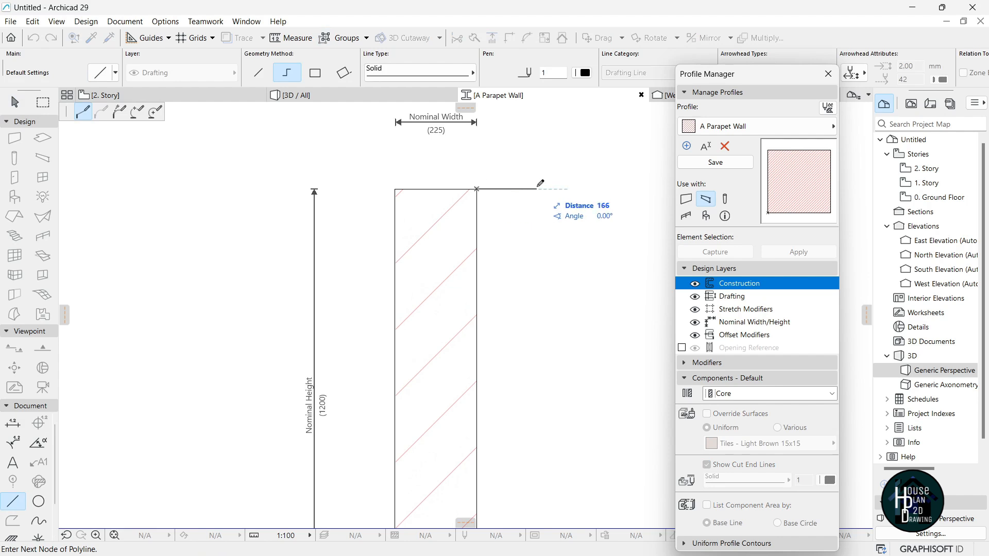
{"action": "key", "text": "Return"}
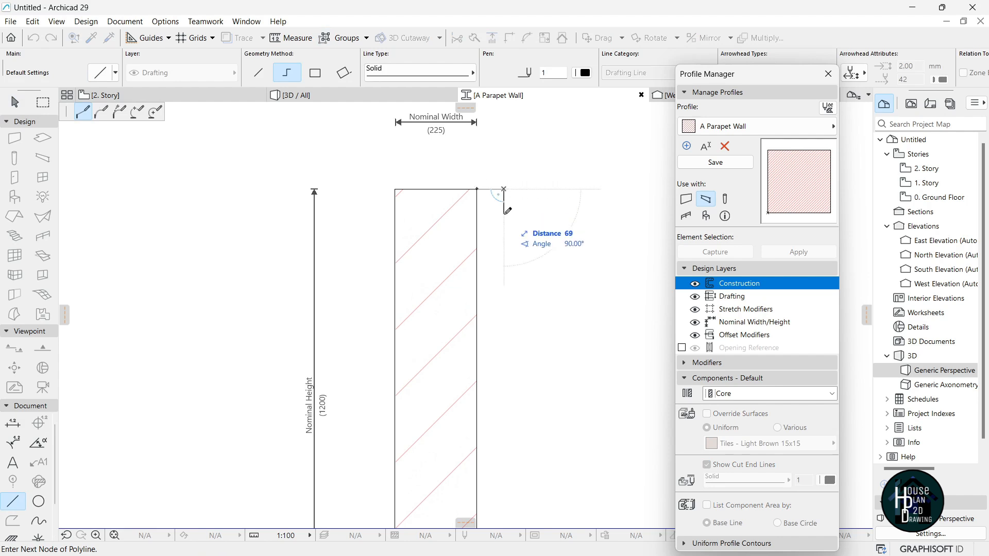
{"action": "key", "text": "Return"}
{"action": "double_click", "coordinate": [477, 216]}
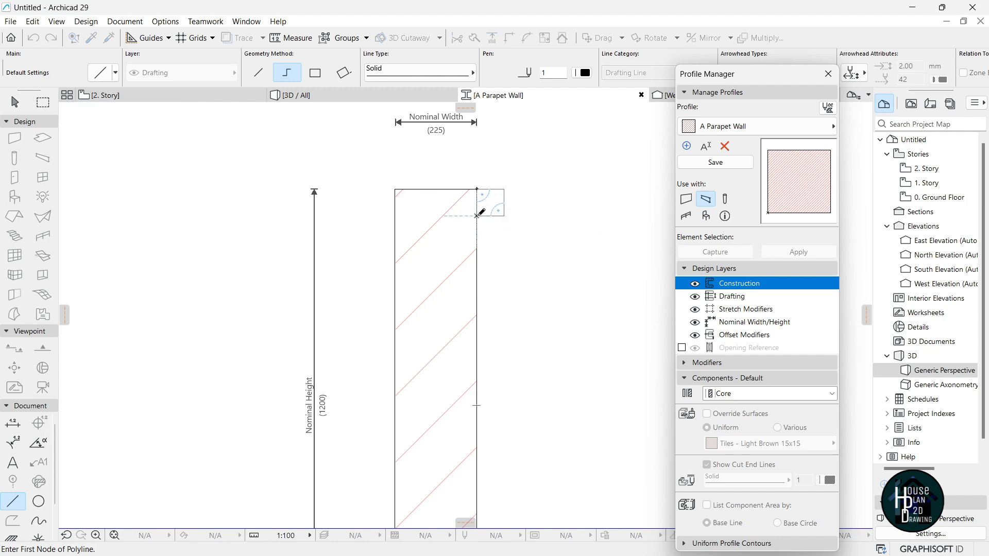
{"action": "scroll", "coordinate": [497, 228], "scroll_direction": "up", "scroll_amount": 1}
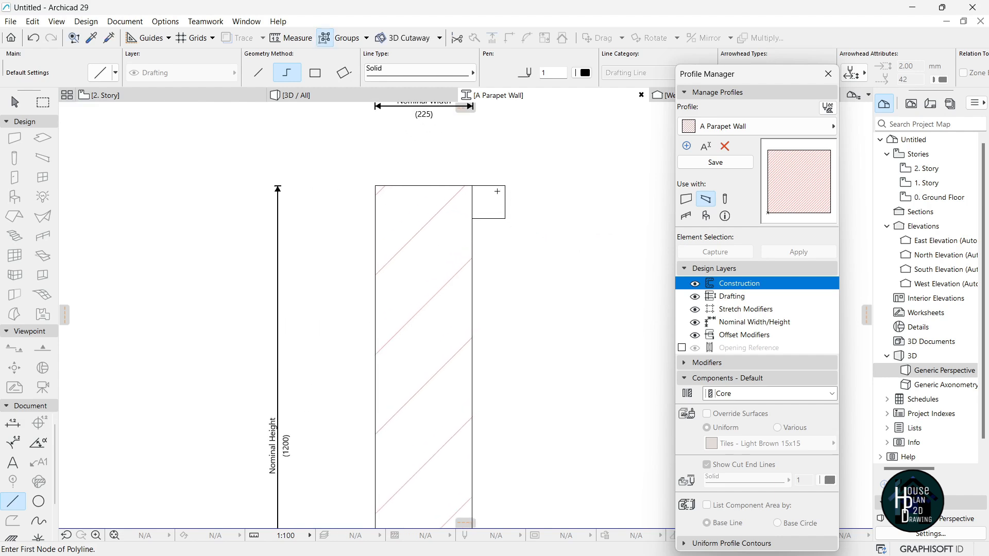
{"action": "left_click", "coordinate": [376, 185]}
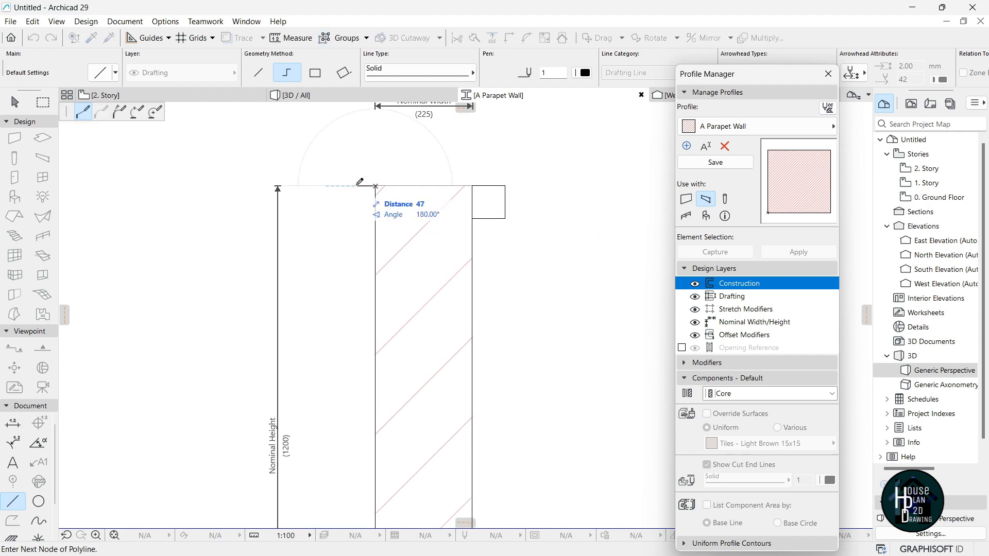
{"action": "type", "text": "75"}
{"action": "key", "text": "Return"}
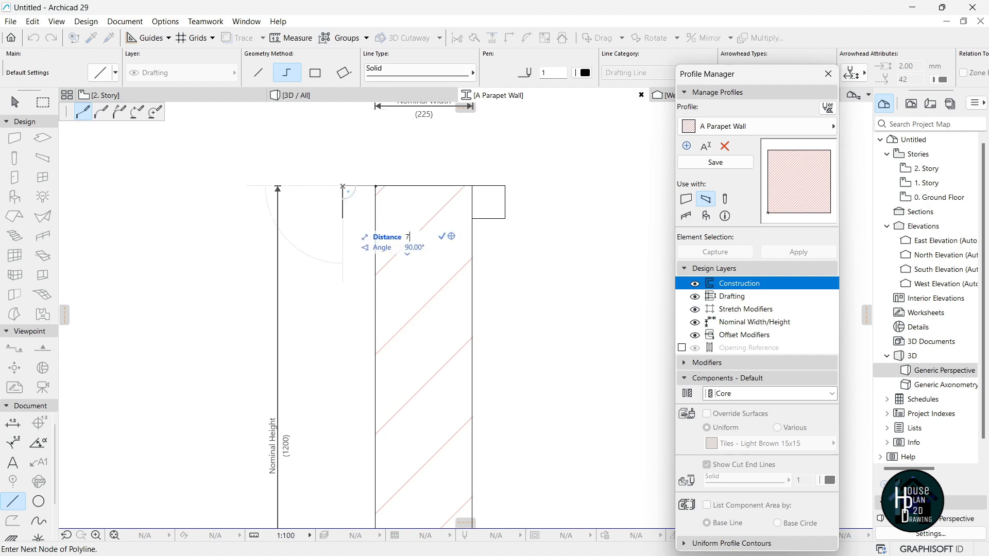
{"action": "key", "text": "Return"}
{"action": "double_click", "coordinate": [376, 218]}
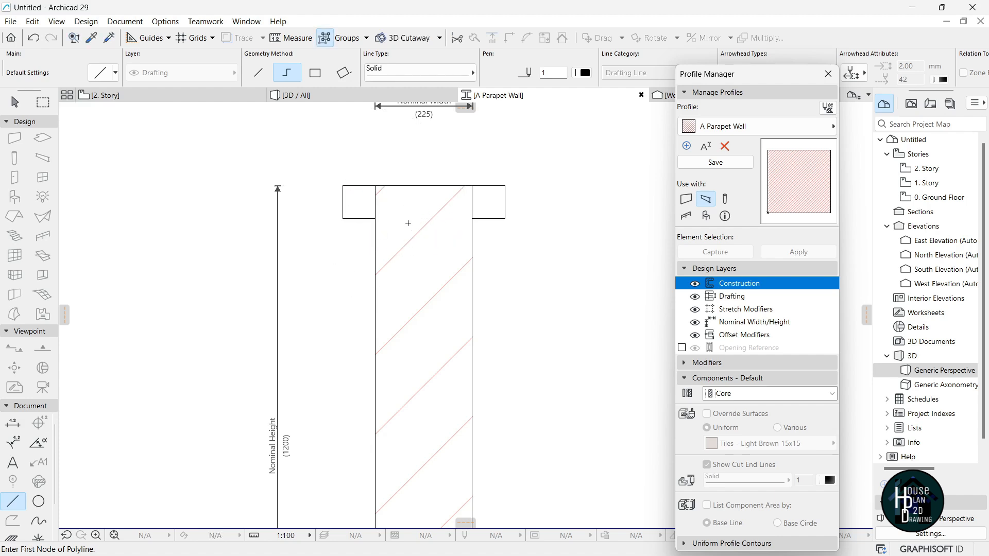
{"action": "scroll", "coordinate": [431, 185], "scroll_direction": "down", "scroll_amount": 3}
Offset the brick fill's top edge down below the new cap.
{"action": "key", "text": "Escape"}
{"action": "scroll", "coordinate": [431, 212], "scroll_direction": "up", "scroll_amount": 3}
{"action": "left_click", "coordinate": [429, 277]}
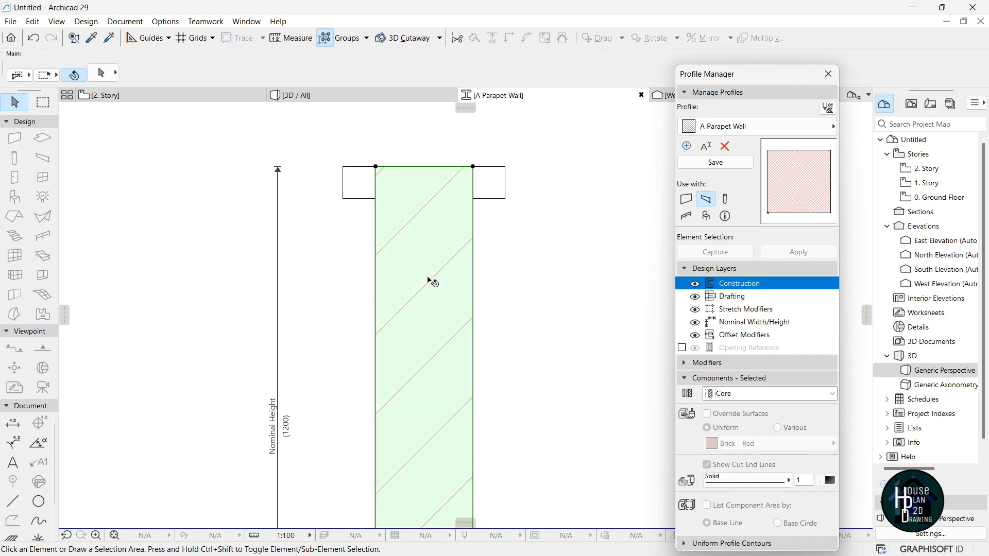
{"action": "left_click", "coordinate": [452, 180]}
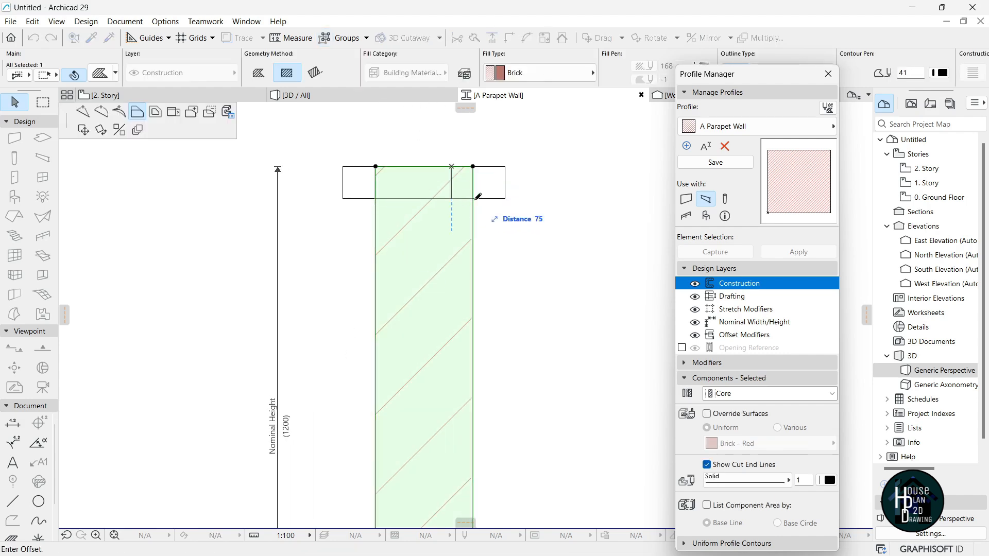
{"action": "left_click", "coordinate": [476, 199]}
{"action": "key", "text": "Escape"}
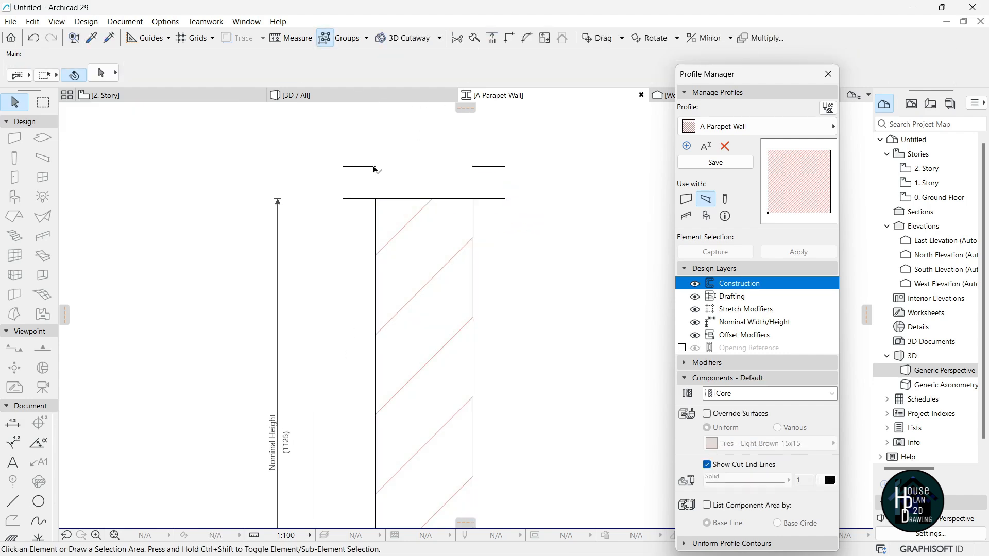
Delete the left top-edge segment and stretch the top line across the full cap width.
{"action": "left_click", "coordinate": [360, 168]}
{"action": "key", "text": "Delete"}
{"action": "left_click", "coordinate": [475, 167]}
{"action": "left_click_drag", "start_coordinate": [473, 167], "coordinate": [342, 166]}
{"action": "key", "text": "Escape"}
{"action": "scroll", "coordinate": [435, 206], "scroll_direction": "down", "scroll_amount": 3}
{"action": "scroll", "coordinate": [437, 216], "scroll_direction": "up", "scroll_amount": 2}
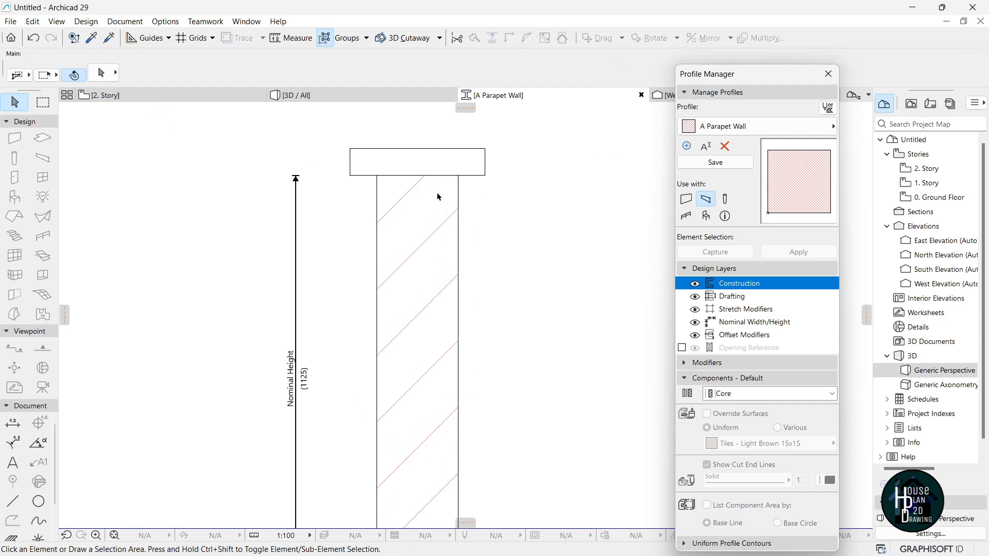
Fill the cap rectangle with the brick hatch picked up from the wall fill.
{"action": "left_click", "coordinate": [435, 231], "text": "alt"}
{"action": "scroll", "coordinate": [485, 144], "scroll_direction": "up", "scroll_amount": 2}
{"action": "scroll", "coordinate": [484, 144], "scroll_direction": "up", "scroll_amount": 1}
{"action": "key", "text": "space"}
{"action": "left_click", "coordinate": [395, 174]}
{"action": "scroll", "coordinate": [406, 150], "scroll_direction": "down", "scroll_amount": 4}
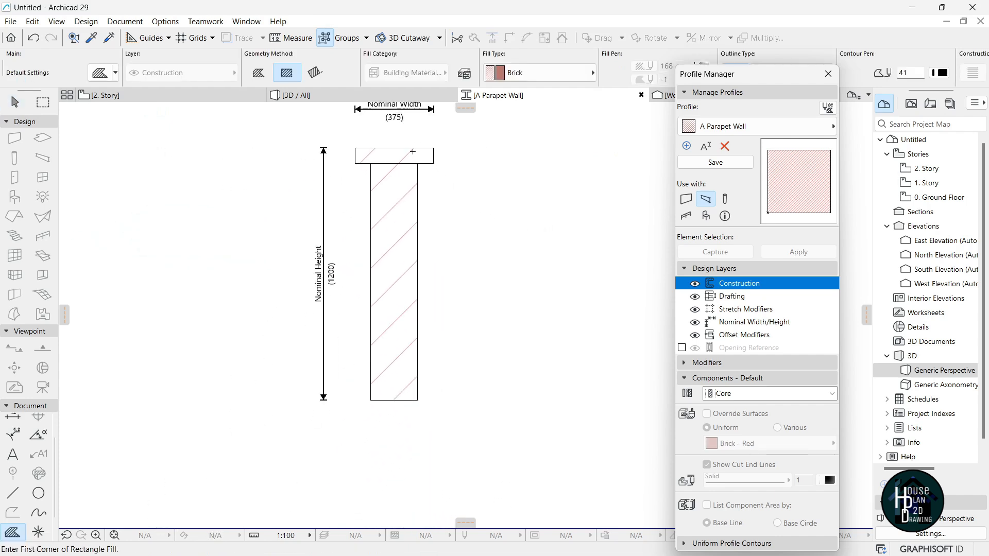
Make the cap fill a Finish component with its surface overridden to Paint - Titanium White.
{"action": "key", "text": "Escape"}
{"action": "scroll", "coordinate": [400, 165], "scroll_direction": "up", "scroll_amount": 2}
{"action": "left_click", "coordinate": [400, 165]}
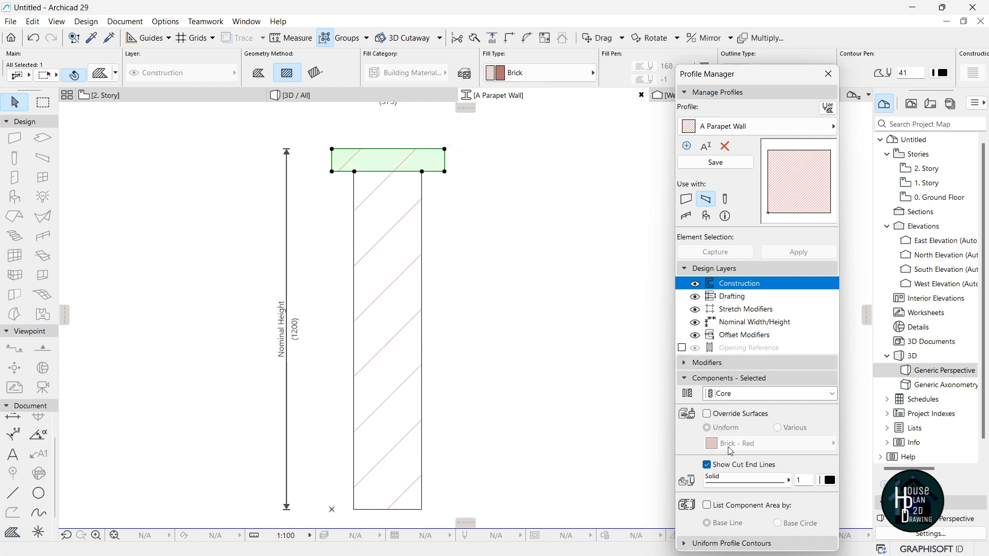
{"action": "left_click", "coordinate": [747, 395]}
{"action": "left_click", "coordinate": [746, 415]}
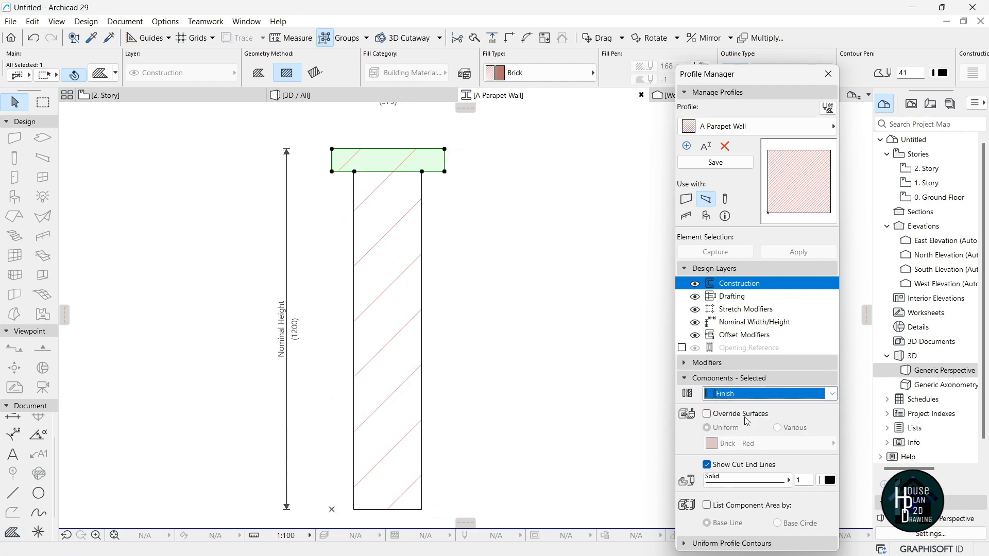
{"action": "left_click", "coordinate": [735, 416]}
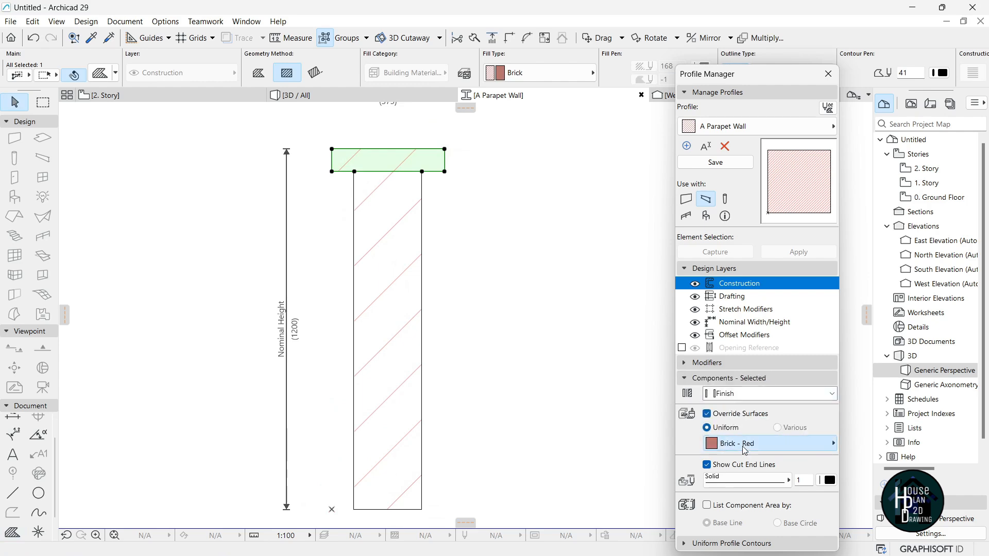
{"action": "left_click", "coordinate": [744, 444]}
{"action": "type", "text": "tit"}
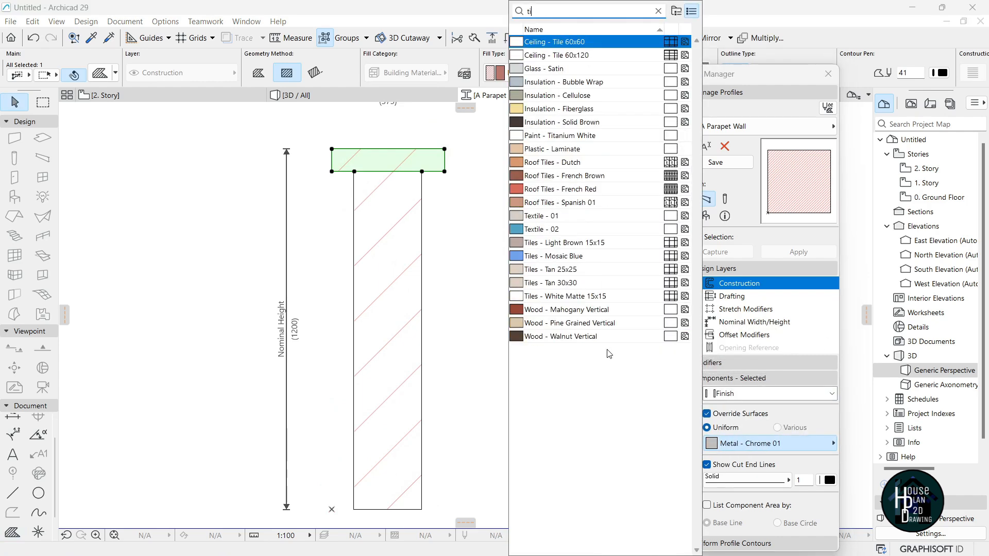
Make the wall body fill a Finish component with Paint - Titanium White surface override.
{"action": "left_click", "coordinate": [398, 247]}
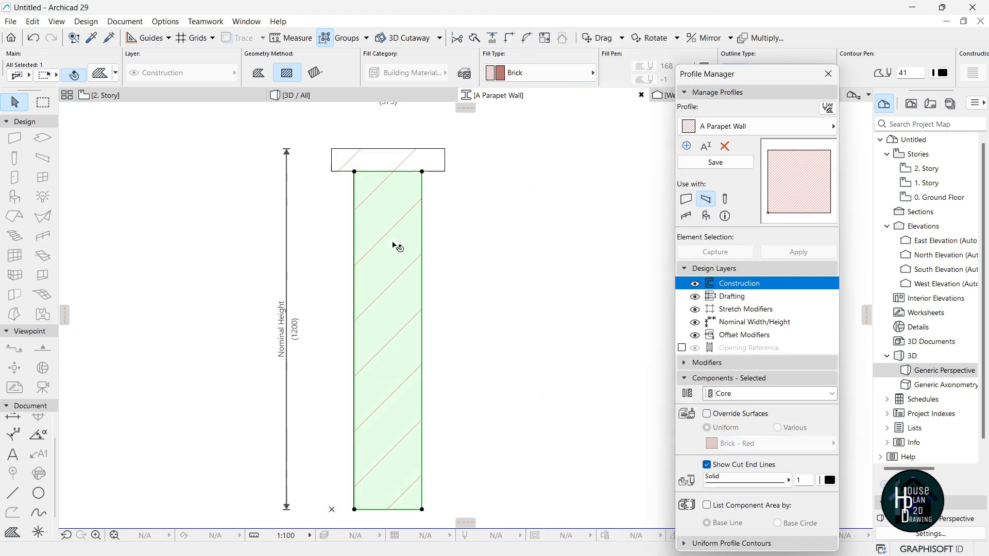
{"action": "left_click", "coordinate": [744, 393]}
{"action": "left_click", "coordinate": [745, 419]}
{"action": "left_click", "coordinate": [748, 419]}
{"action": "left_click", "coordinate": [753, 443]}
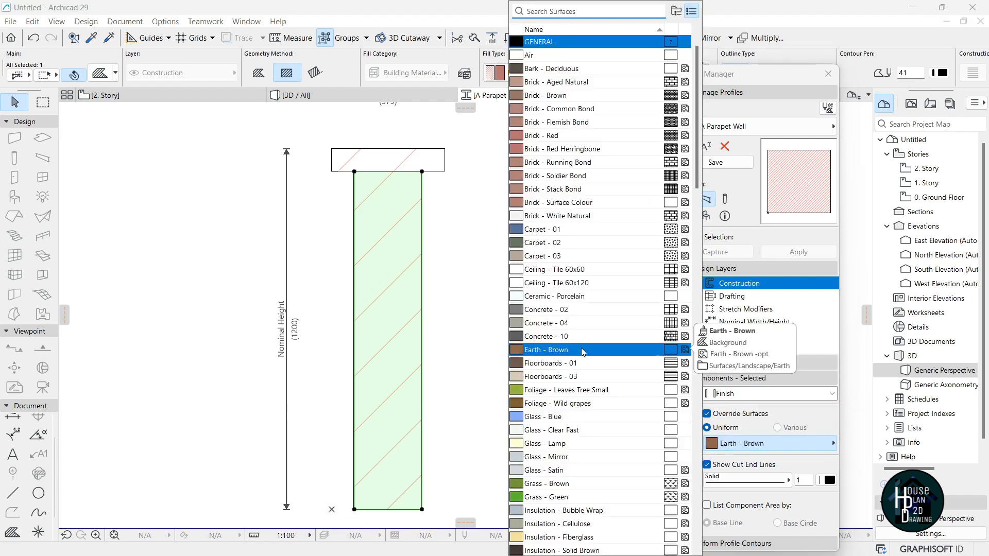
{"action": "type", "text": "tit"}
{"action": "key", "text": "Return"}
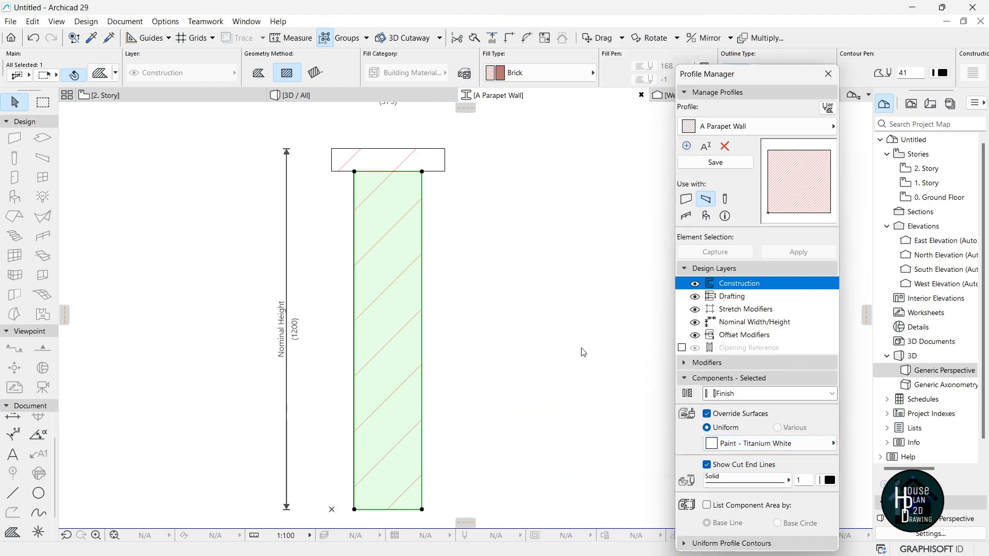
{"action": "scroll", "coordinate": [446, 243], "scroll_direction": "down", "scroll_amount": 3}
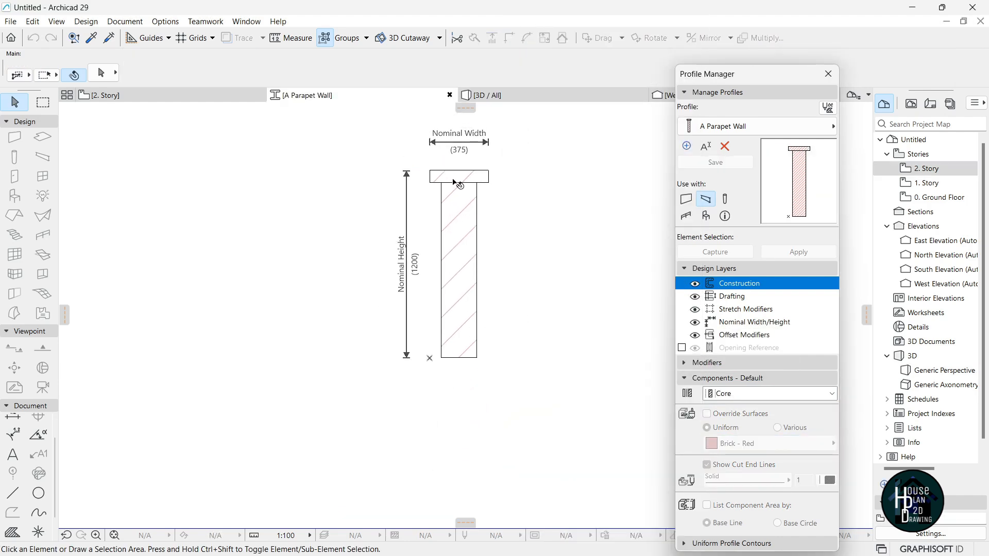
{"action": "scroll", "coordinate": [455, 182], "scroll_direction": "up", "scroll_amount": 3}
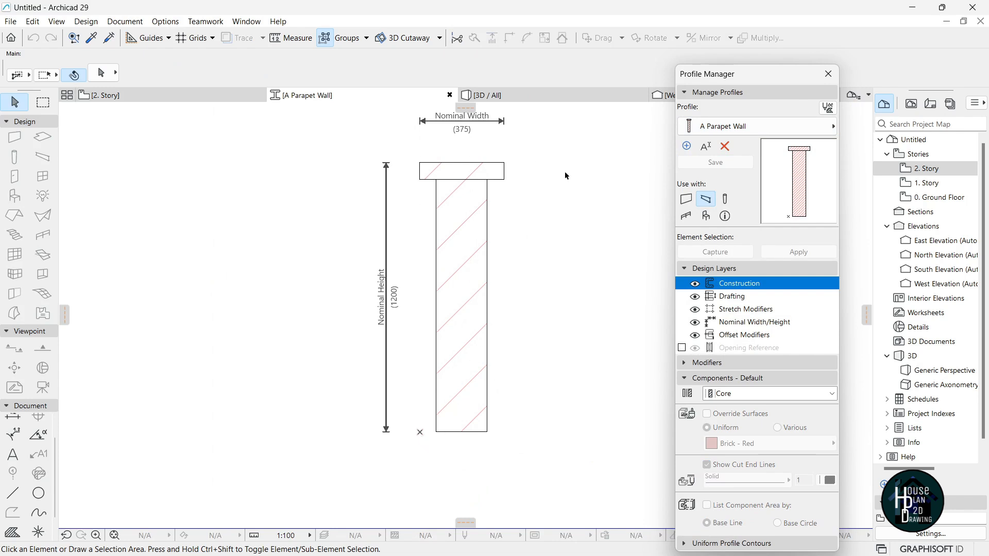
{"action": "scroll", "coordinate": [443, 446], "scroll_direction": "up", "scroll_amount": 2}
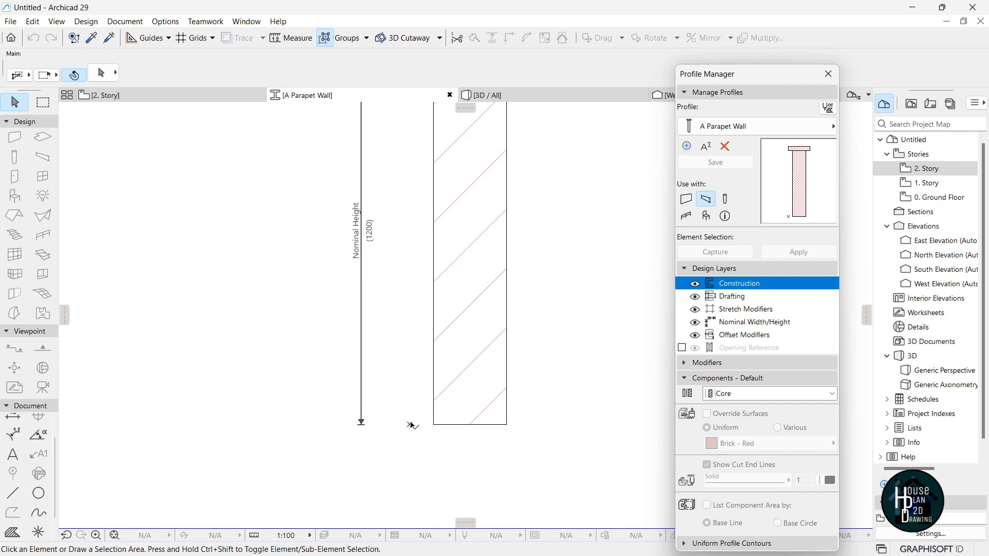
{"action": "scroll", "coordinate": [438, 334], "scroll_direction": "down", "scroll_amount": 2}
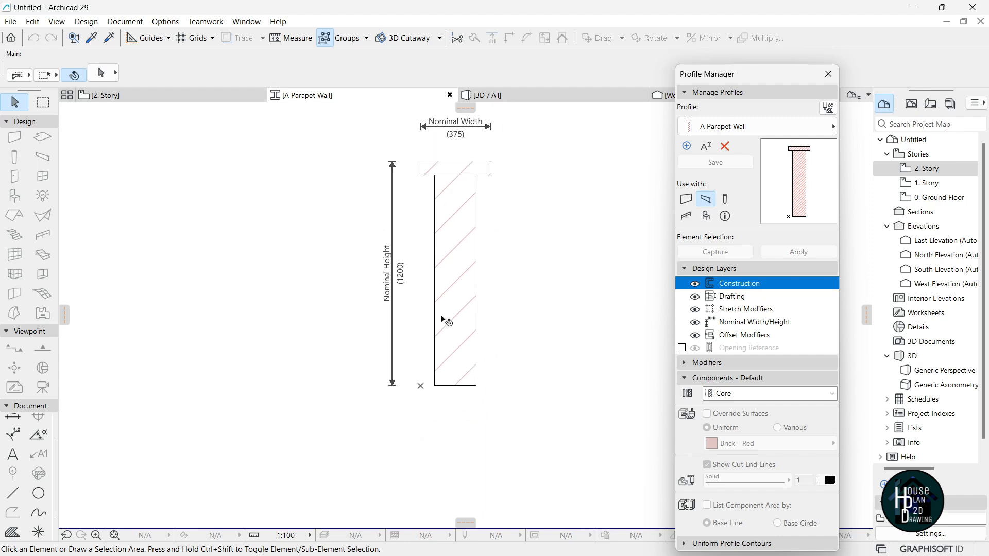
Move the whole profile so its bottom-left corner sits on the origin, then save and close.
{"action": "left_click_drag", "start_coordinate": [369, 132], "coordinate": [547, 415]}
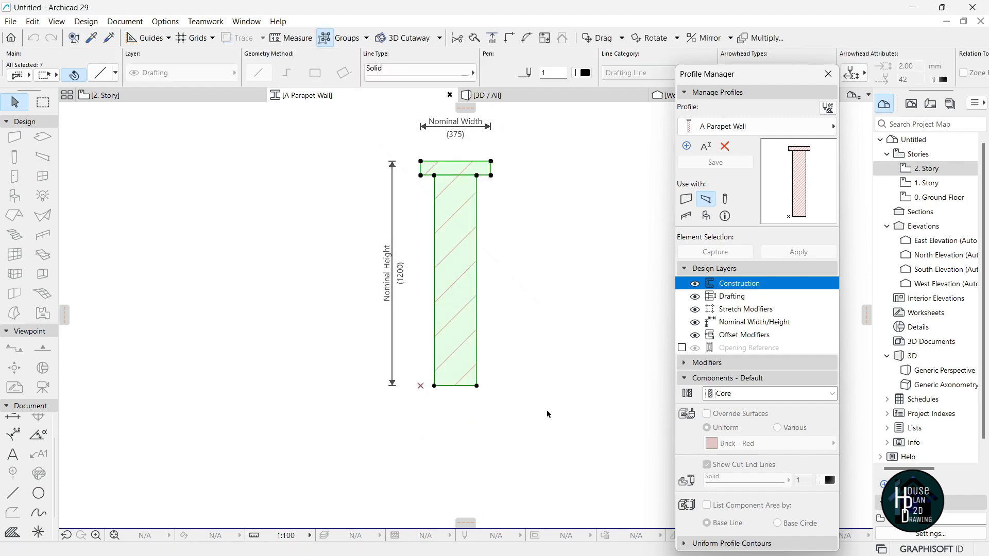
{"action": "key", "text": "ctrl+d"}
{"action": "scroll", "coordinate": [418, 395], "scroll_direction": "up", "scroll_amount": 5}
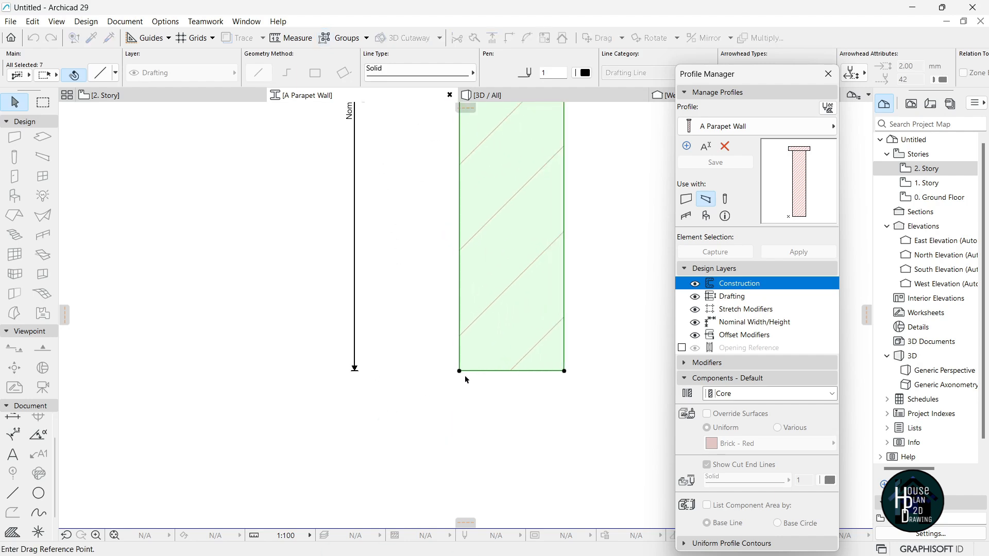
{"action": "left_click", "coordinate": [460, 374]}
{"action": "left_click", "coordinate": [425, 371]}
{"action": "scroll", "coordinate": [444, 394], "scroll_direction": "down", "scroll_amount": 7}
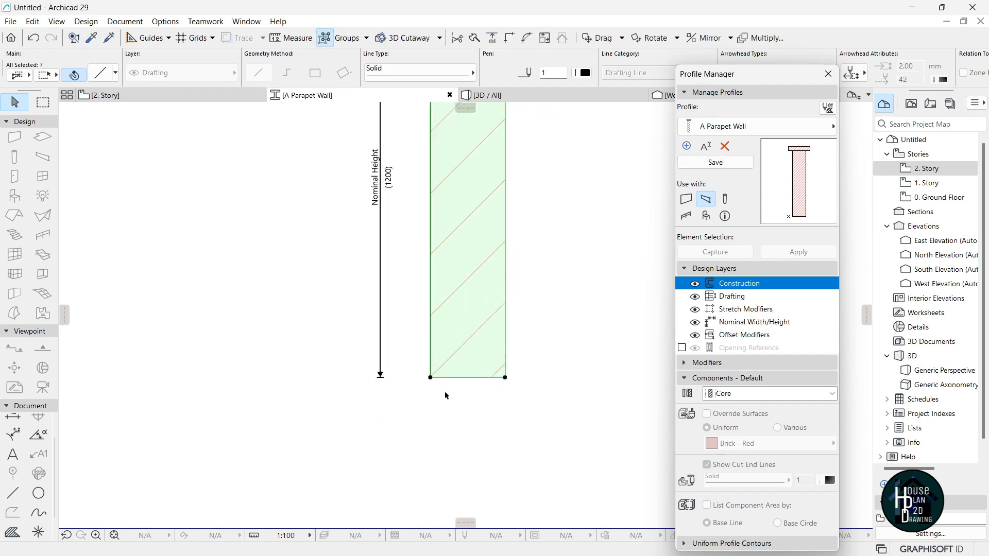
{"action": "scroll", "coordinate": [454, 373], "scroll_direction": "up", "scroll_amount": 3}
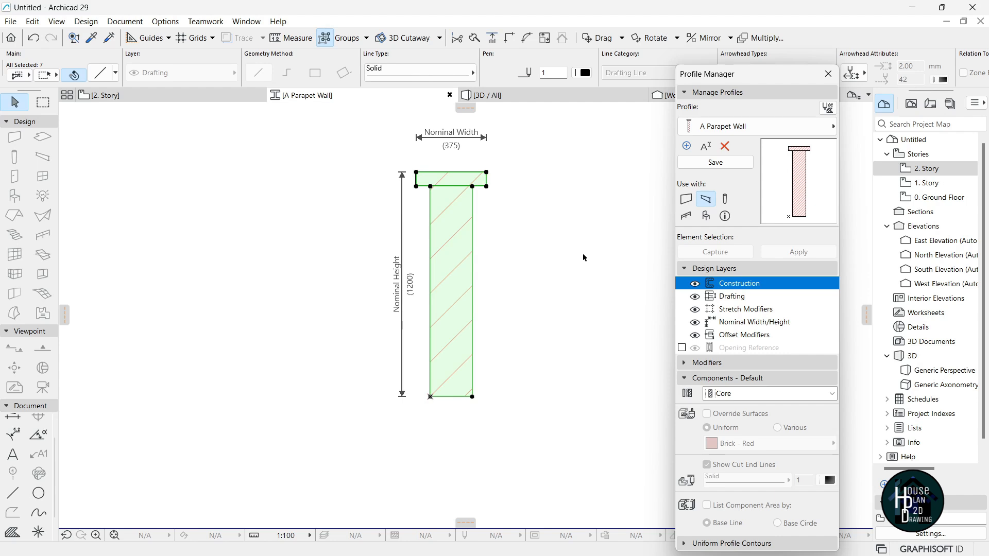
{"action": "left_click", "coordinate": [716, 164]}
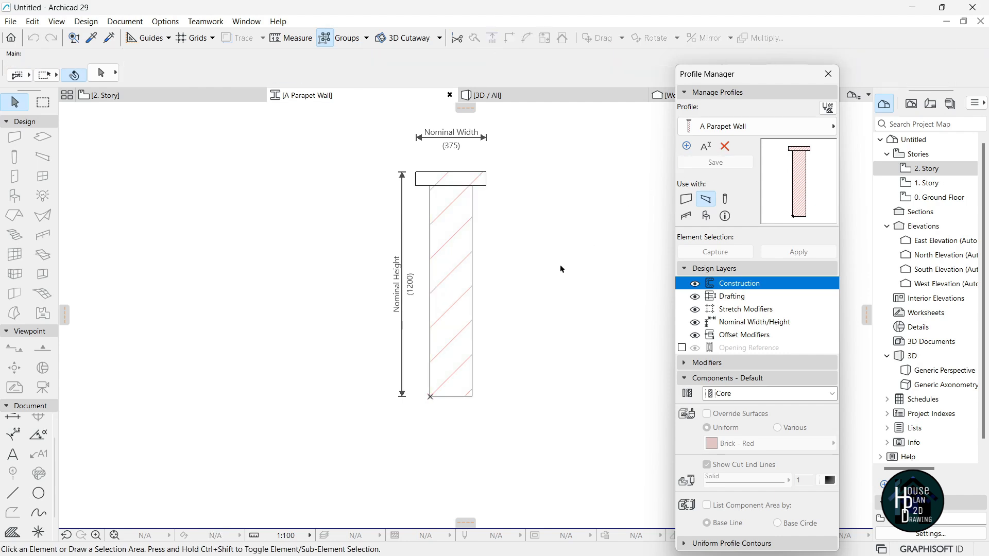
{"action": "left_click", "coordinate": [828, 74]}
Add a new 3. Story above 2. Story from the Project Map, then reopen the 2. Story plan.
{"action": "scroll", "coordinate": [493, 223], "scroll_direction": "down", "scroll_amount": 3}
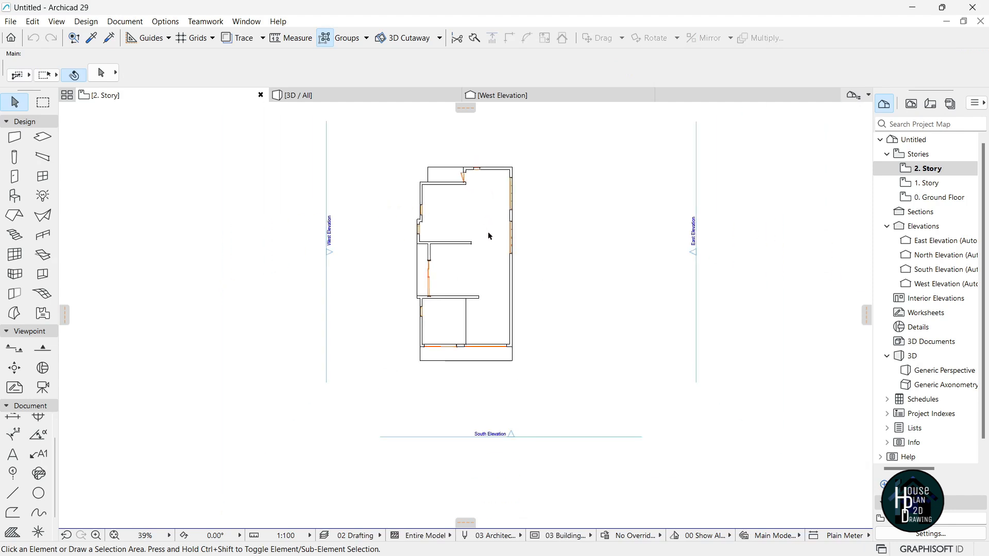
{"action": "scroll", "coordinate": [488, 237], "scroll_direction": "up", "scroll_amount": 2}
{"action": "left_click", "coordinate": [933, 170]}
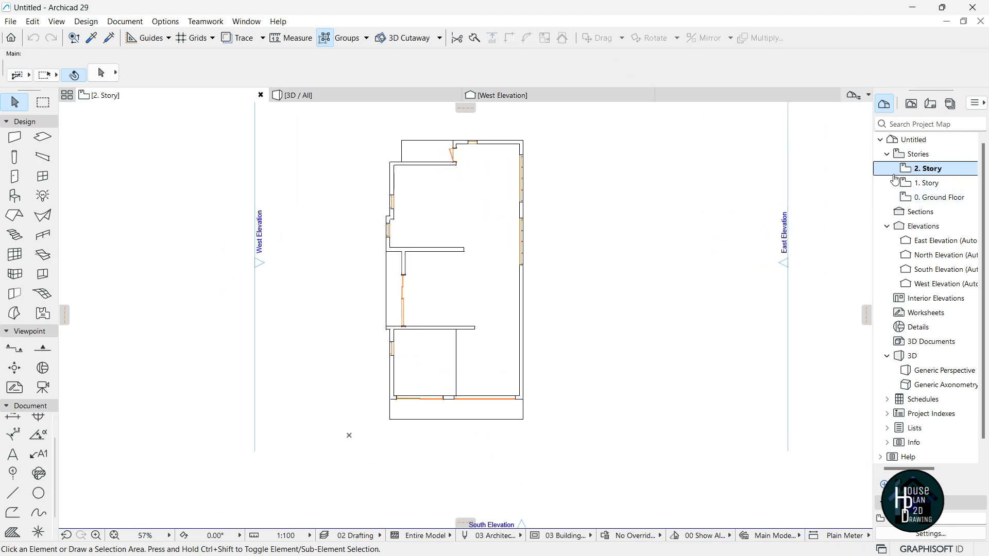
{"action": "right_click", "coordinate": [921, 172]}
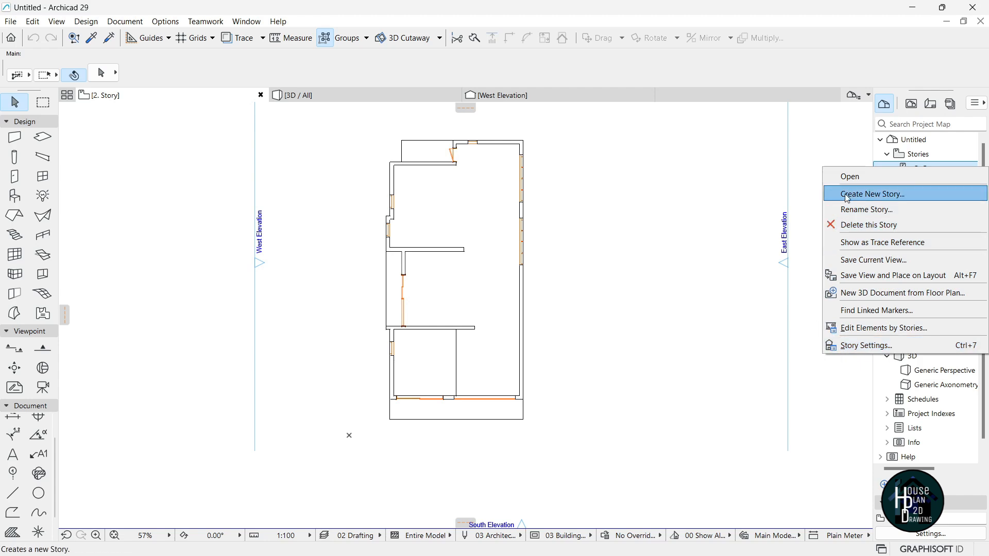
{"action": "left_click", "coordinate": [909, 194]}
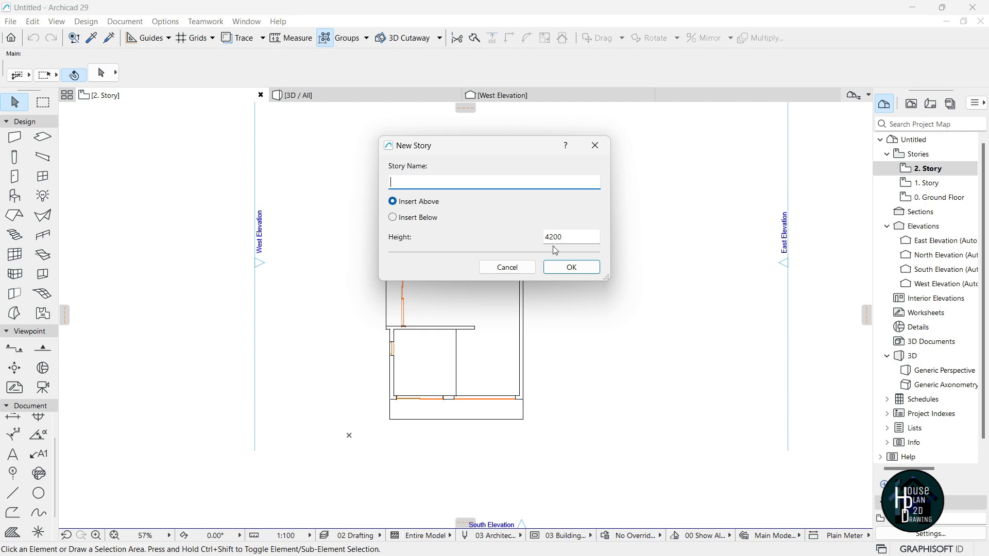
{"action": "left_click", "coordinate": [588, 273]}
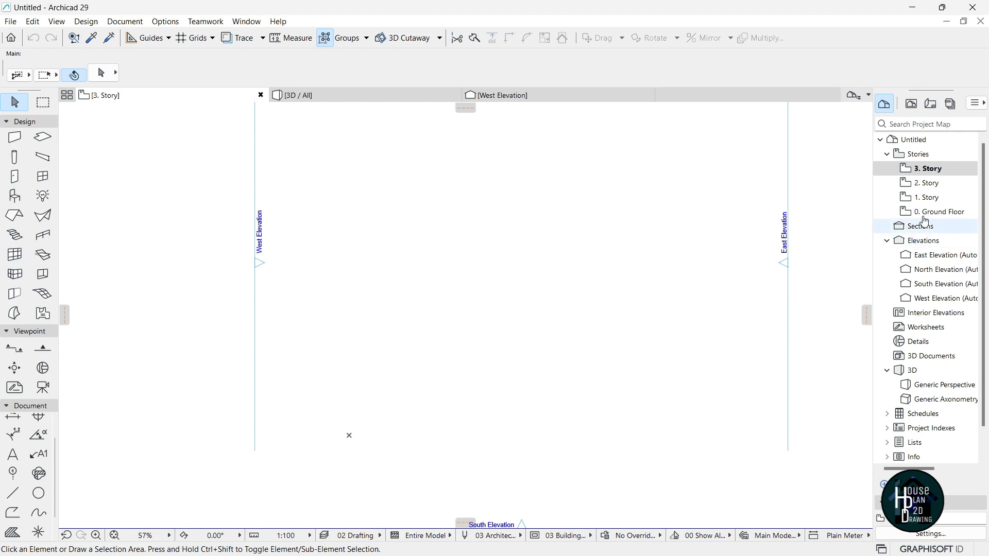
{"action": "left_click", "coordinate": [930, 183]}
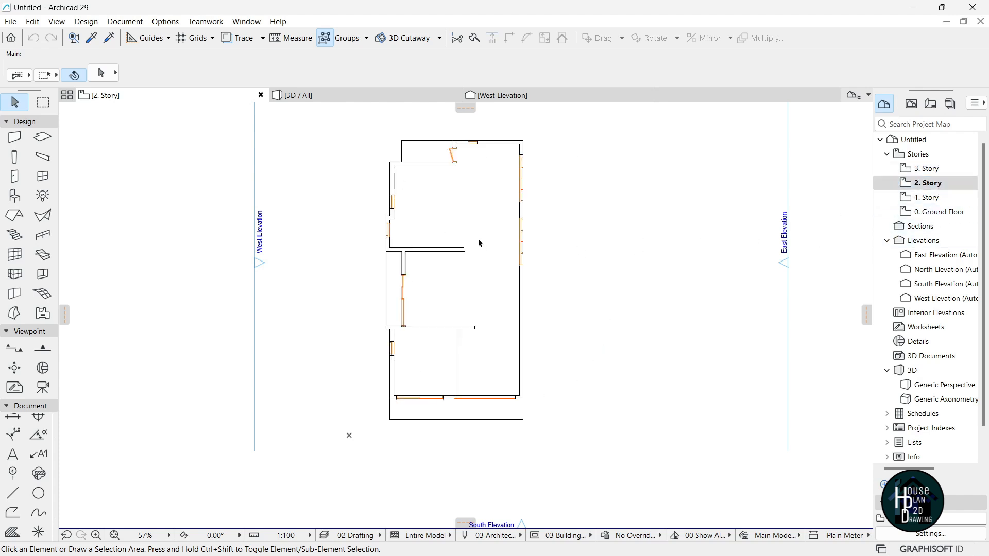
{"action": "left_click", "coordinate": [43, 157]}
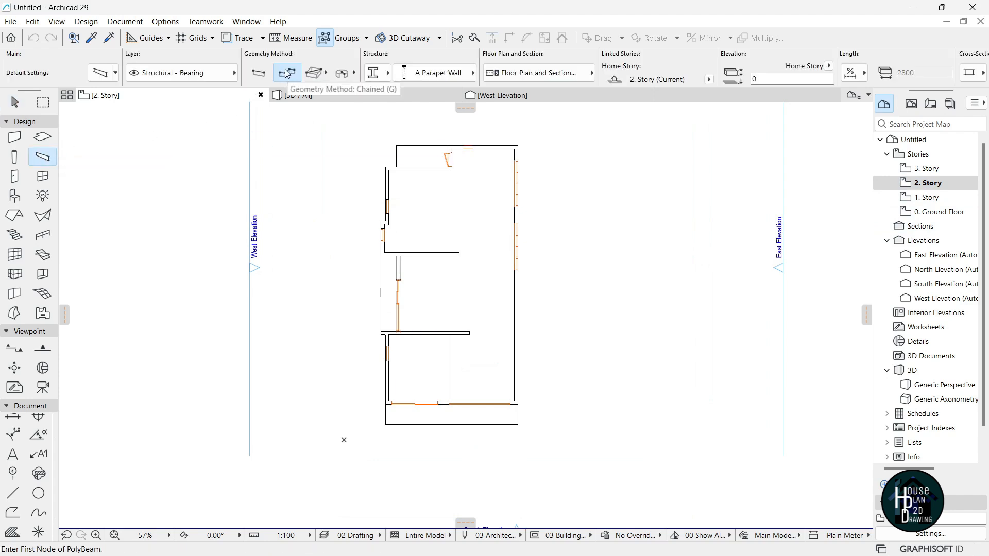
Set the beam cross-section to the custom A Parapet Wall profile.
{"action": "left_click", "coordinate": [438, 73]}
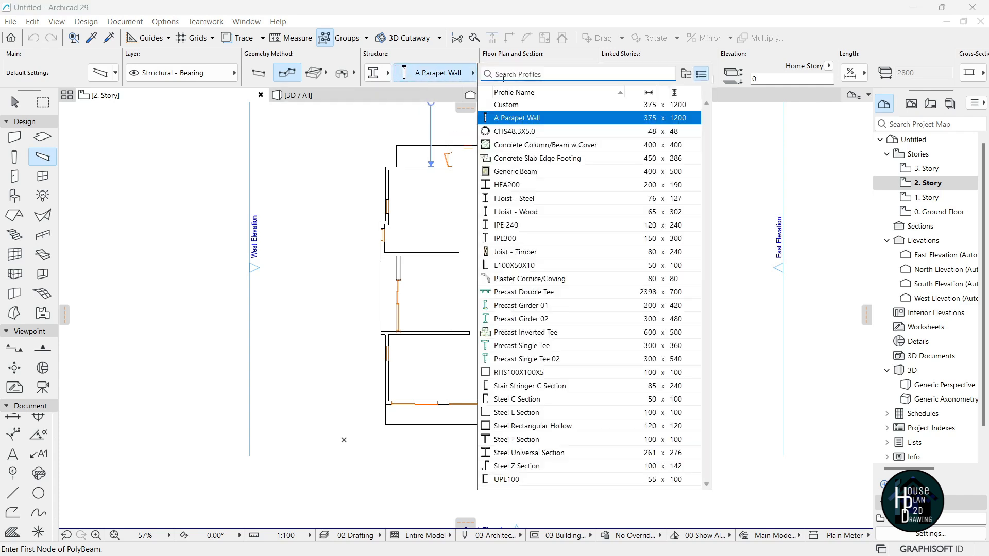
{"action": "left_click", "coordinate": [529, 120]}
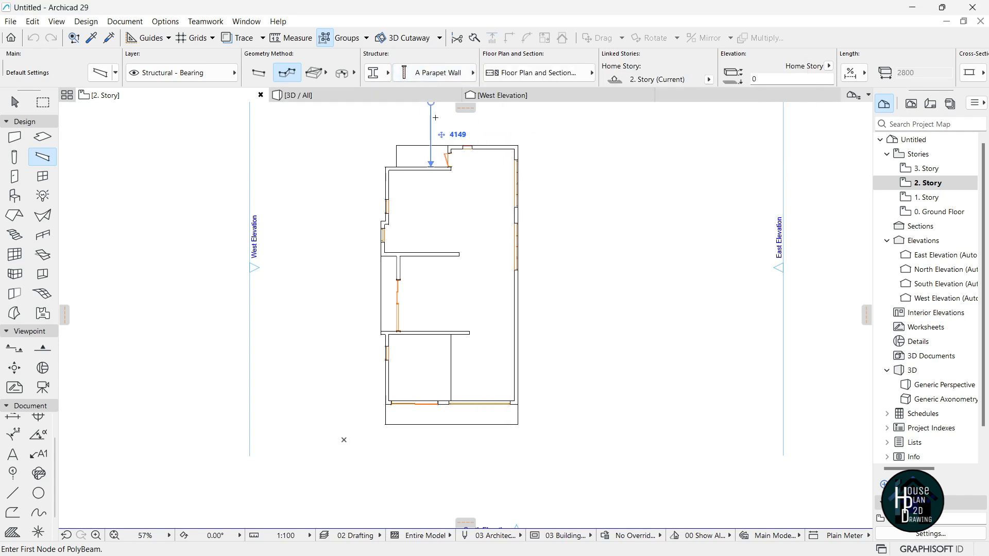
{"action": "left_click", "coordinate": [373, 73]}
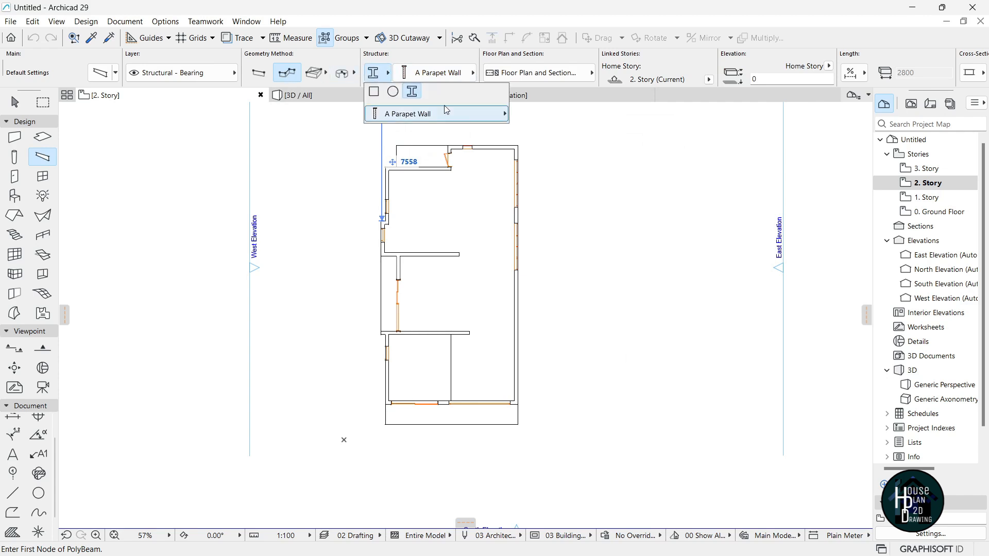
{"action": "left_click", "coordinate": [374, 92]}
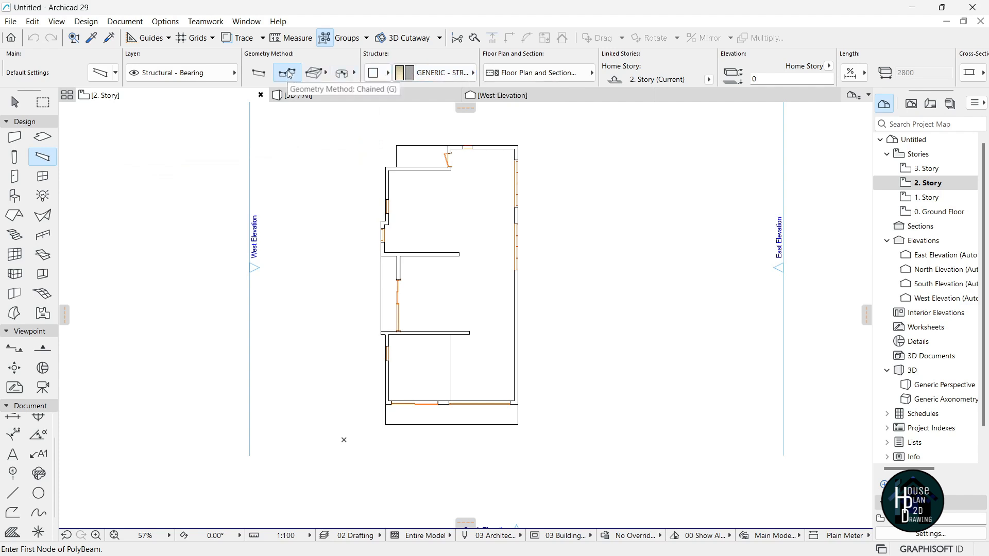
{"action": "mouse_move", "coordinate": [379, 78]}
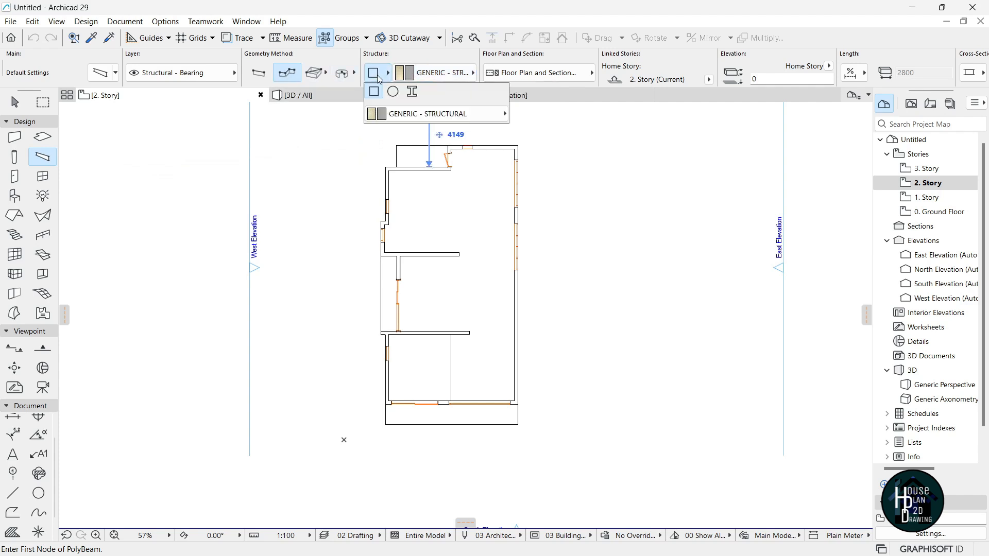
{"action": "left_click", "coordinate": [412, 91]}
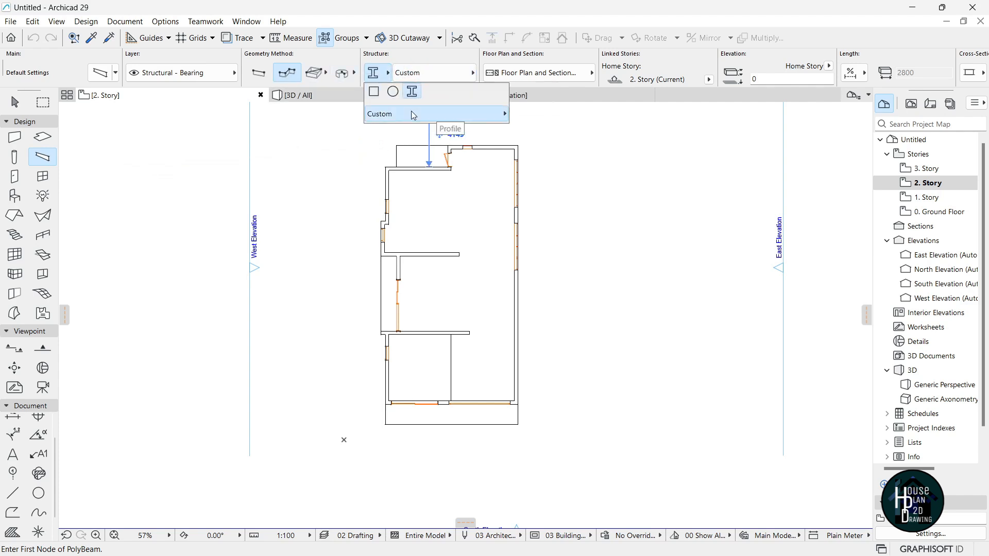
{"action": "left_click", "coordinate": [412, 113]}
{"action": "left_click", "coordinate": [557, 162]}
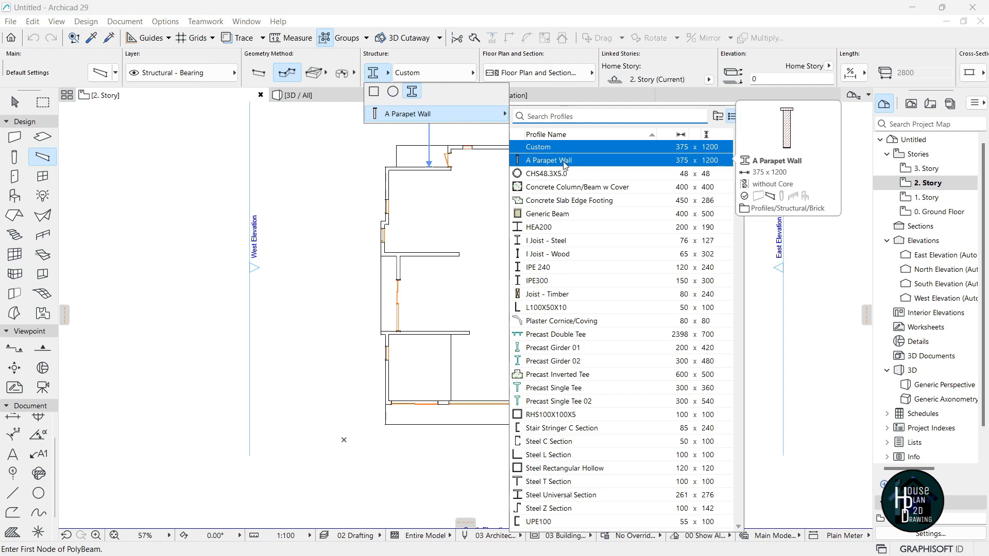
{"action": "left_click", "coordinate": [563, 162]}
{"action": "scroll", "coordinate": [358, 256], "scroll_direction": "up", "scroll_amount": 6}
Start the parapet polybeam and chain nodes along the top wall, right side, and slab's lower edge.
{"action": "left_click", "coordinate": [392, 251]}
{"action": "left_click", "coordinate": [393, 172]}
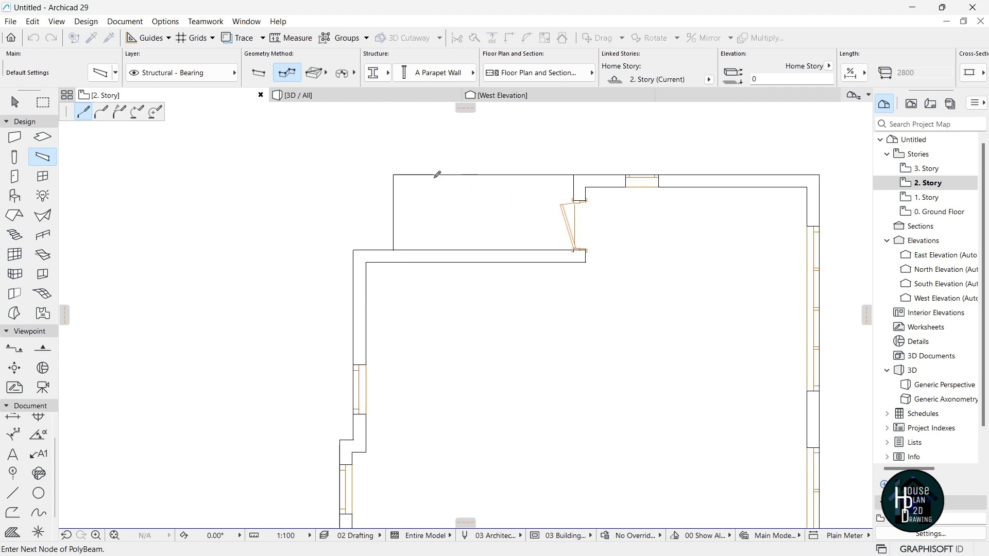
{"action": "left_click", "coordinate": [833, 171]}
{"action": "scroll", "coordinate": [672, 139], "scroll_direction": "down", "scroll_amount": 4}
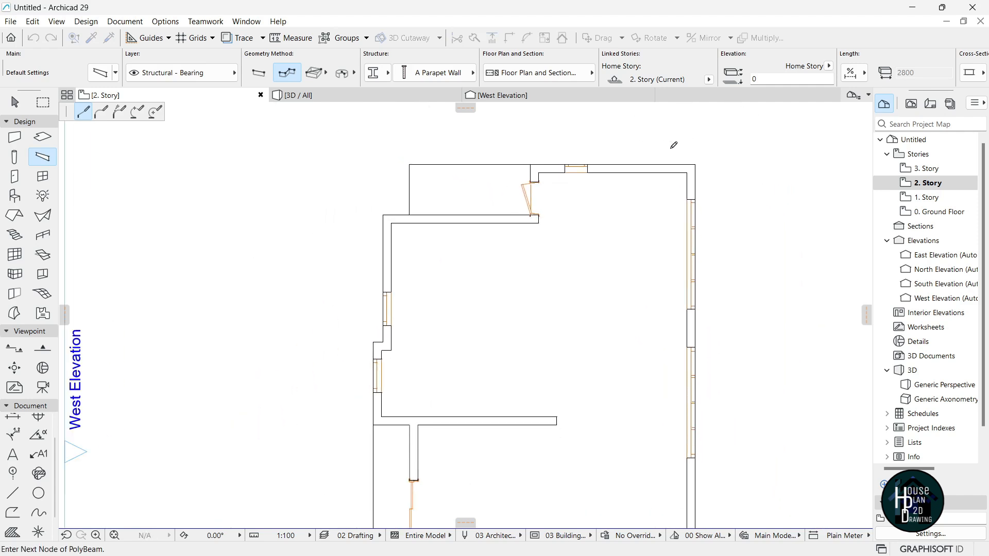
{"action": "scroll", "coordinate": [680, 452], "scroll_direction": "up", "scroll_amount": 6}
{"action": "left_click", "coordinate": [699, 287]}
{"action": "scroll", "coordinate": [700, 287], "scroll_direction": "down", "scroll_amount": 4}
{"action": "scroll", "coordinate": [526, 286], "scroll_direction": "up", "scroll_amount": 6}
{"action": "left_click", "coordinate": [528, 283]}
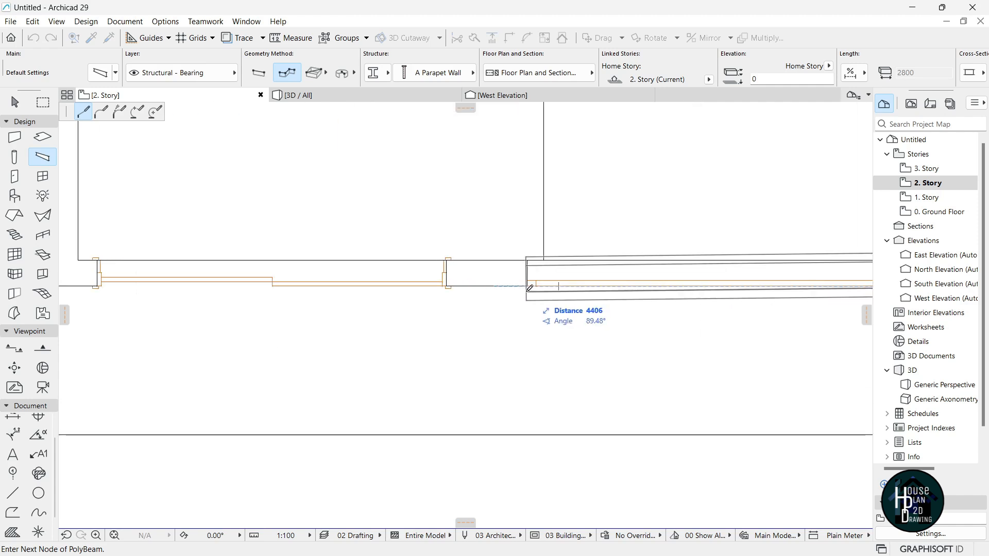
{"action": "scroll", "coordinate": [546, 392], "scroll_direction": "down", "scroll_amount": 1}
{"action": "left_click", "coordinate": [534, 412]}
{"action": "scroll", "coordinate": [549, 407], "scroll_direction": "down", "scroll_amount": 2}
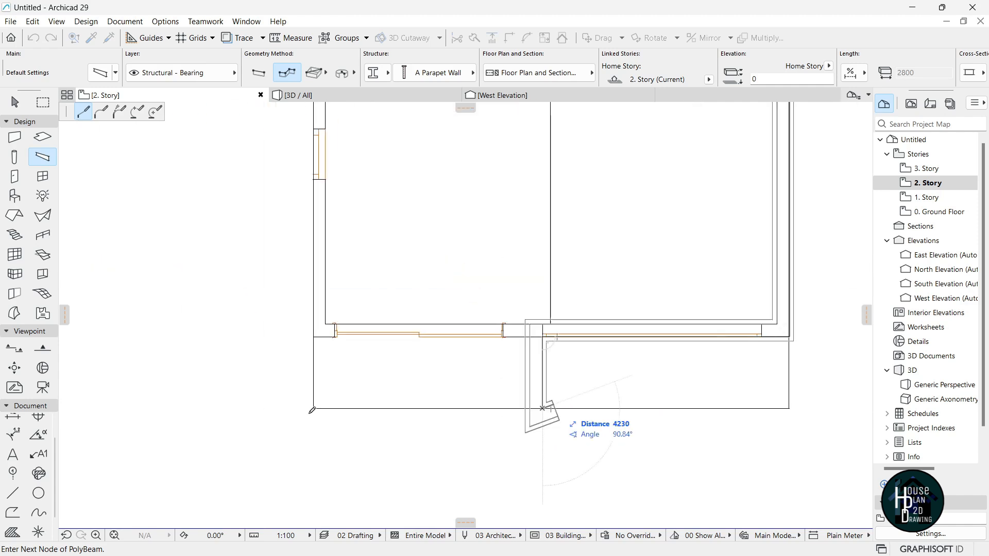
{"action": "left_click", "coordinate": [313, 409]}
{"action": "scroll", "coordinate": [325, 407], "scroll_direction": "down", "scroll_amount": 5}
{"action": "scroll", "coordinate": [328, 375], "scroll_direction": "up", "scroll_amount": 7}
{"action": "scroll", "coordinate": [328, 375], "scroll_direction": "up", "scroll_amount": 2}
Continue the polybeam around the left-side wall notches and close it at the starting corner.
{"action": "left_click", "coordinate": [333, 400]}
{"action": "left_click", "coordinate": [303, 400]}
{"action": "scroll", "coordinate": [314, 349], "scroll_direction": "down", "scroll_amount": 7}
{"action": "middle_click_drag", "start_coordinate": [315, 220], "coordinate": [314, 360]}
{"action": "scroll", "coordinate": [314, 361], "scroll_direction": "up", "scroll_amount": 5}
{"action": "scroll", "coordinate": [314, 361], "scroll_direction": "up", "scroll_amount": 1}
{"action": "left_click", "coordinate": [306, 319]}
{"action": "left_click", "coordinate": [326, 320]}
{"action": "scroll", "coordinate": [329, 330], "scroll_direction": "down", "scroll_amount": 5}
{"action": "scroll", "coordinate": [327, 218], "scroll_direction": "up", "scroll_amount": 5}
{"action": "left_click", "coordinate": [320, 239]}
{"action": "scroll", "coordinate": [329, 232], "scroll_direction": "down", "scroll_amount": 6}
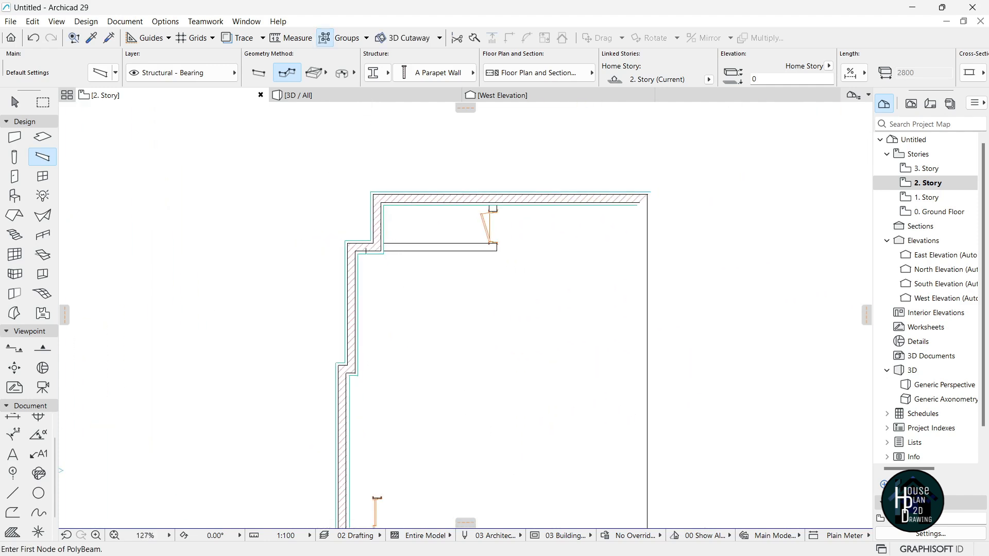
{"action": "key", "text": "Escape"}
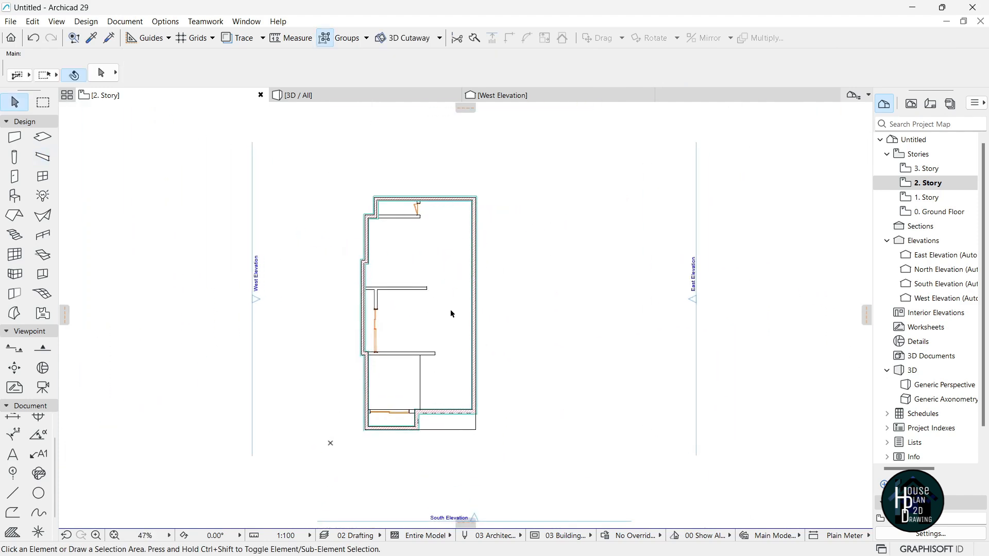
In the 3D view, toggle automatic grouping of new elements.
{"action": "key", "text": "F3"}
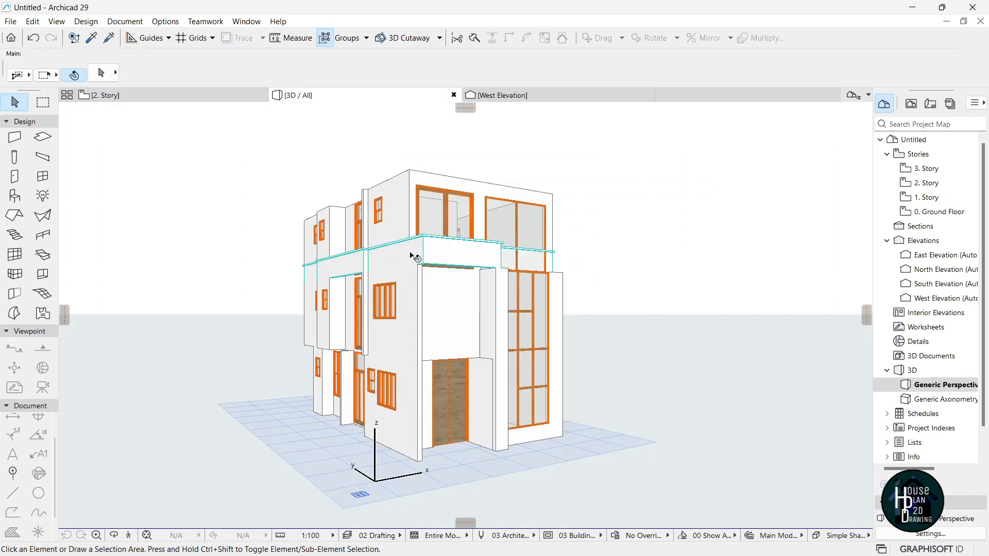
{"action": "left_click", "coordinate": [464, 247]}
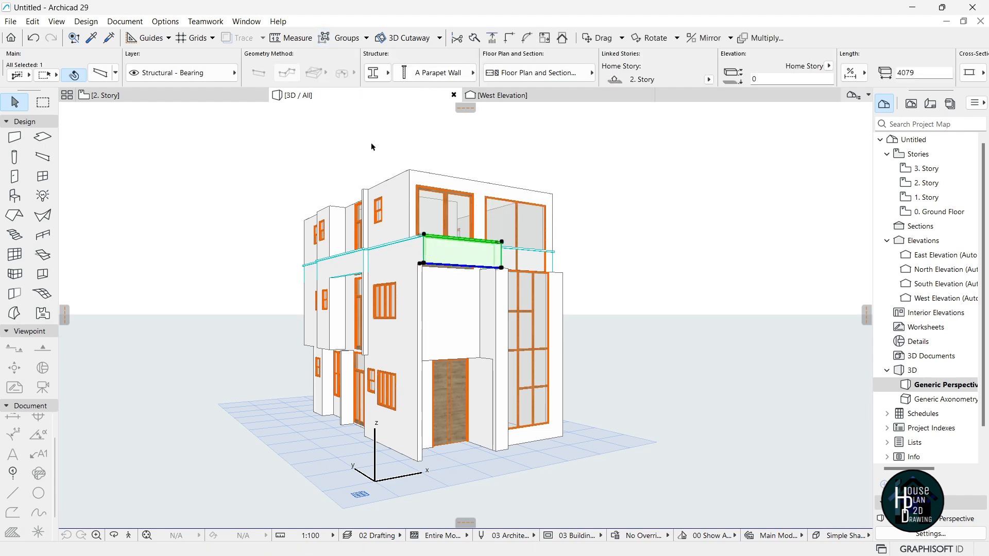
{"action": "left_click", "coordinate": [358, 38]}
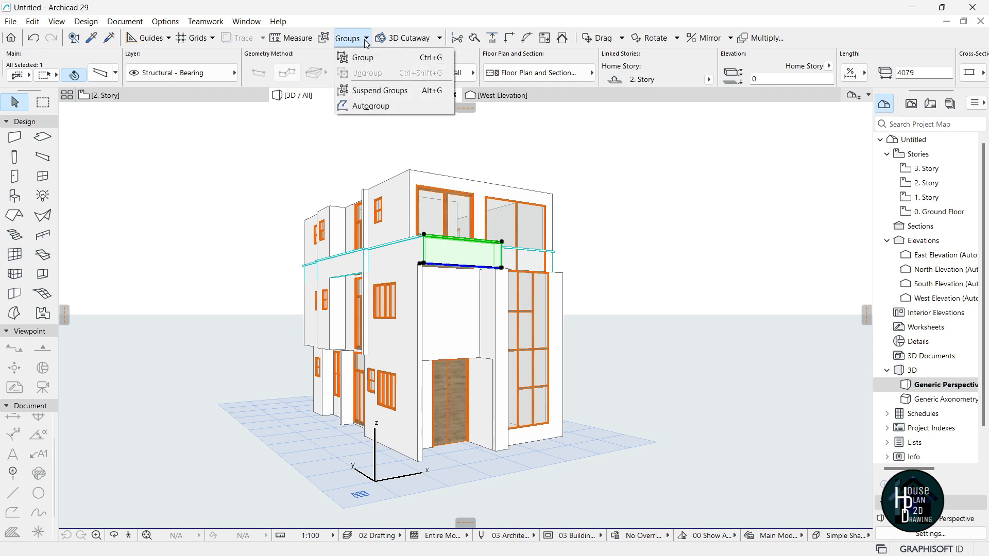
{"action": "left_click", "coordinate": [369, 107]}
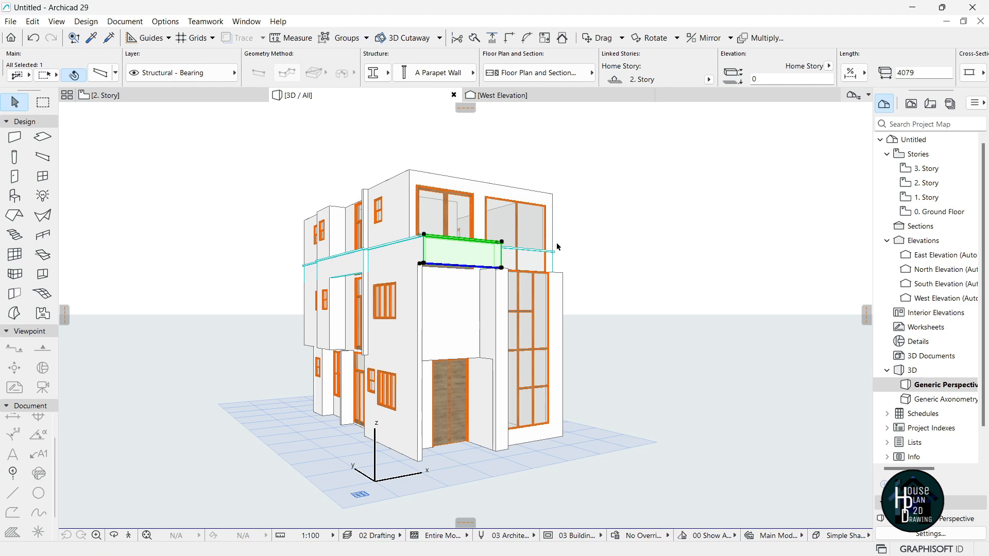
{"action": "key", "text": "Escape"}
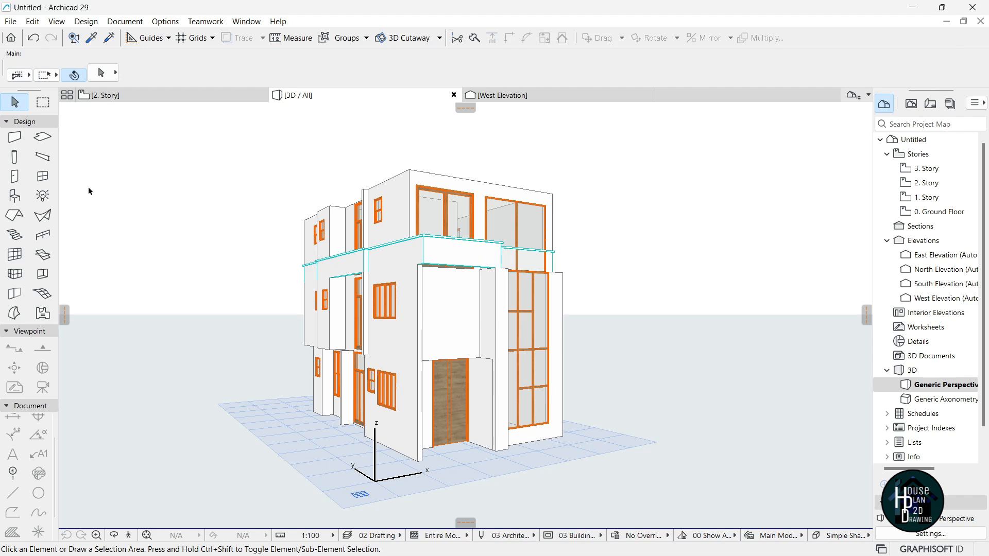
Select all the parapet beams and group them together with Ctrl+G.
{"action": "left_click", "coordinate": [45, 157]}
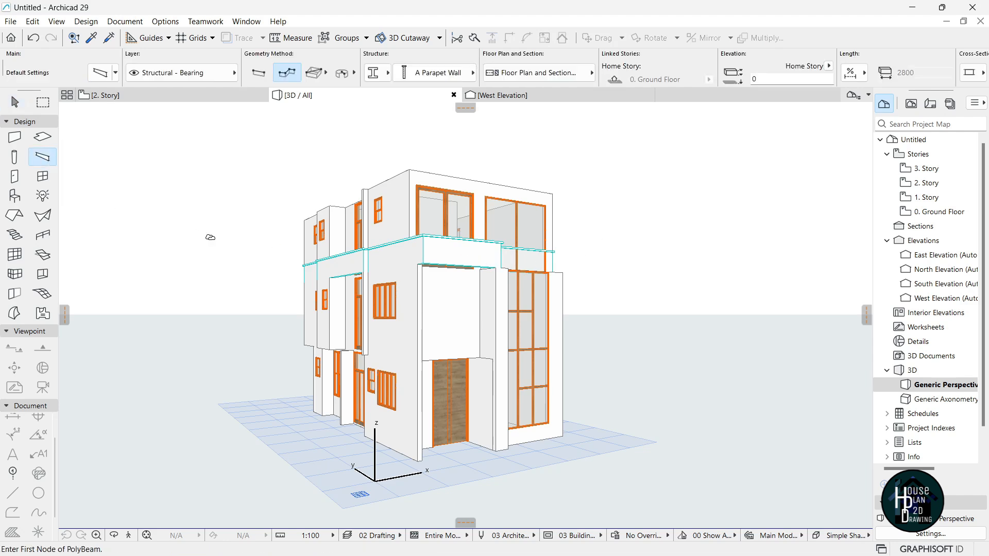
{"action": "key", "text": "ctrl+a"}
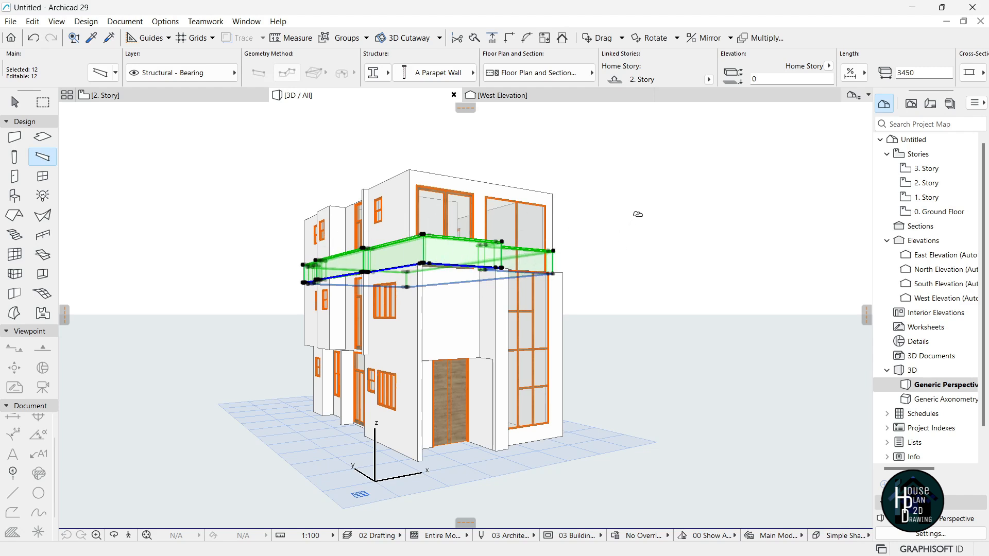
{"action": "key", "text": "ctrl+g"}
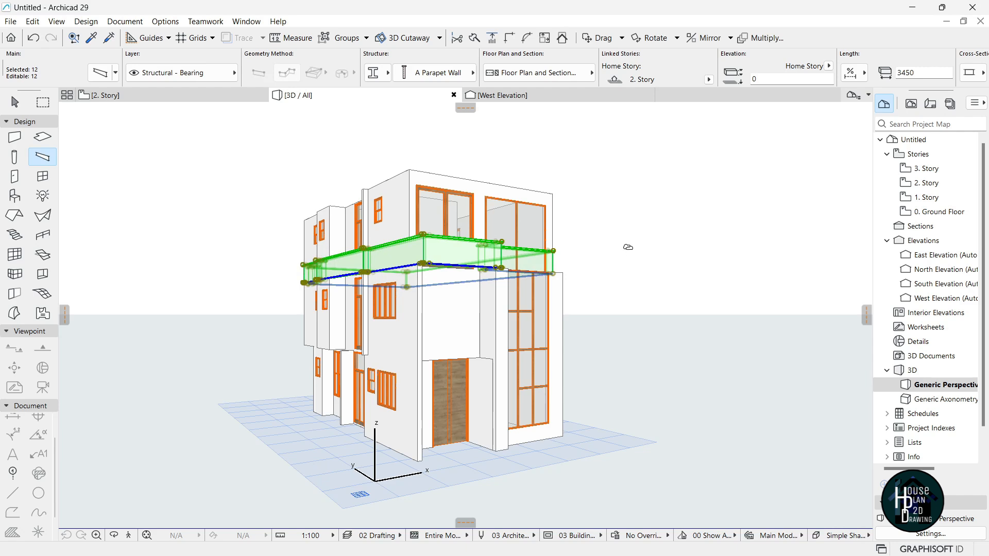
{"action": "key", "text": "Escape"}
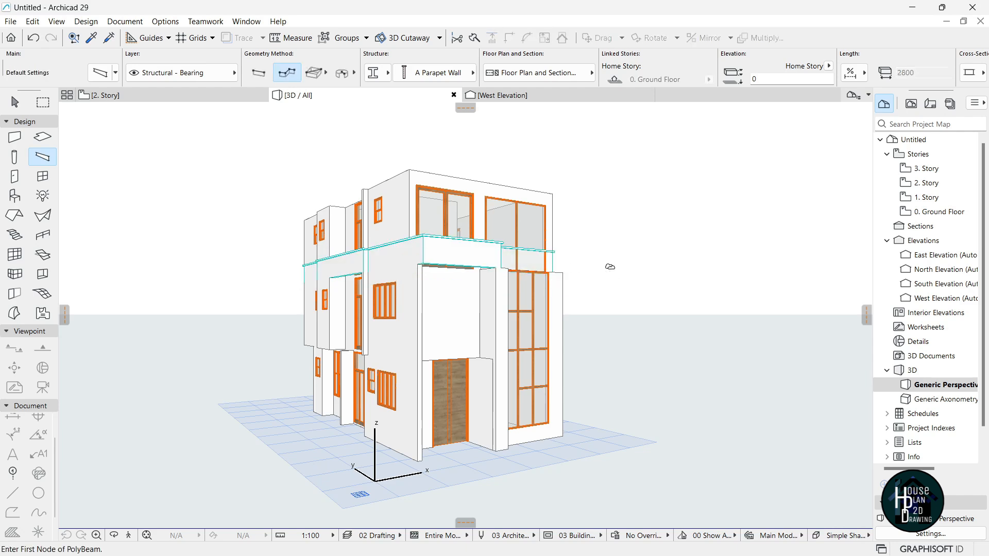
{"action": "key", "text": "Escape"}
Set the 12-beam parapet group's Home Story to 3. Story.
{"action": "left_click", "coordinate": [484, 270]}
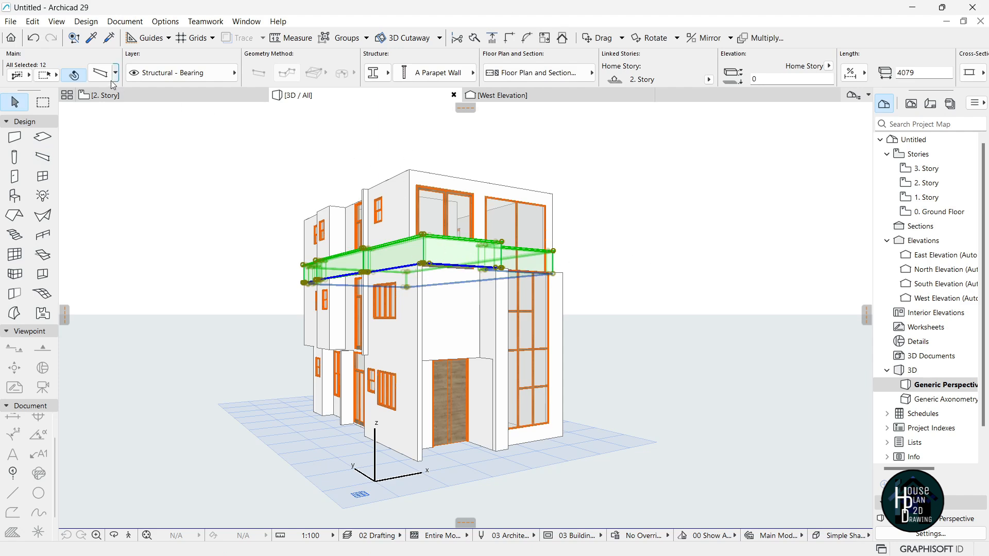
{"action": "left_click", "coordinate": [100, 73]}
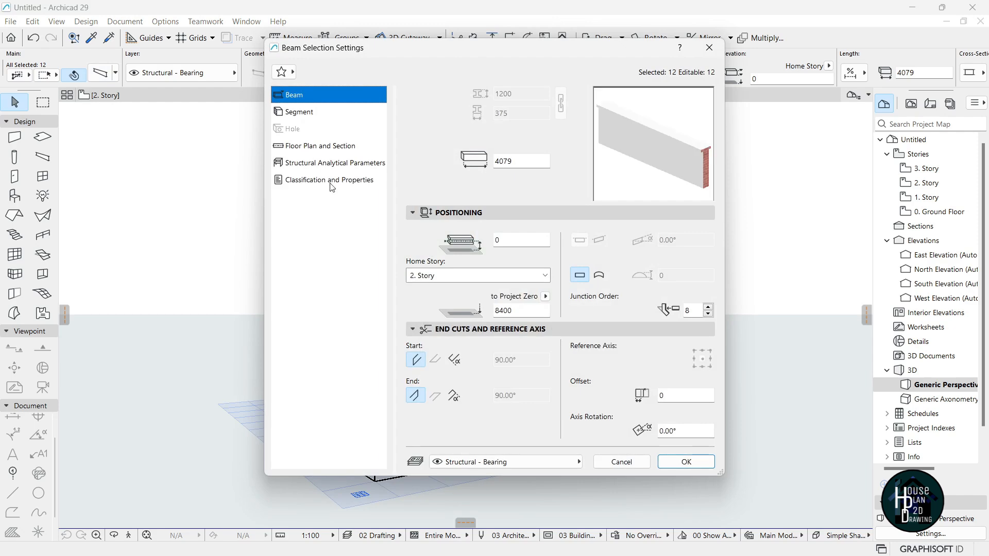
{"action": "left_click", "coordinate": [546, 276]}
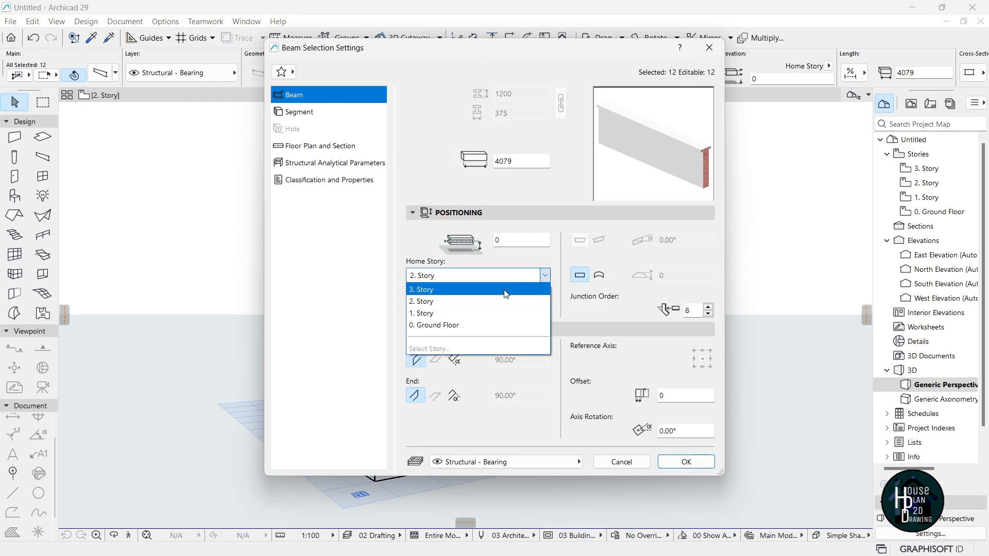
{"action": "left_click", "coordinate": [504, 290]}
{"action": "left_click", "coordinate": [687, 463]}
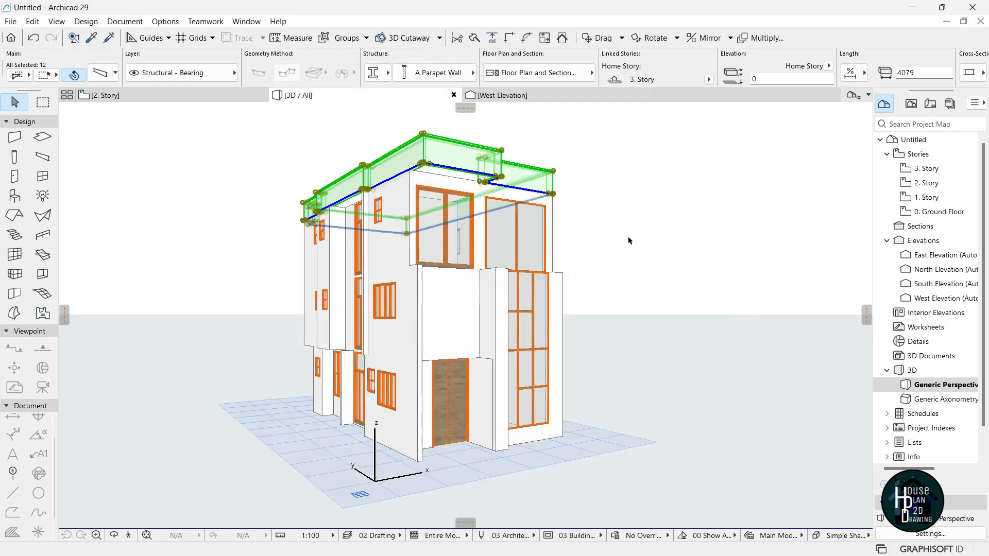
{"action": "left_click", "coordinate": [637, 235]}
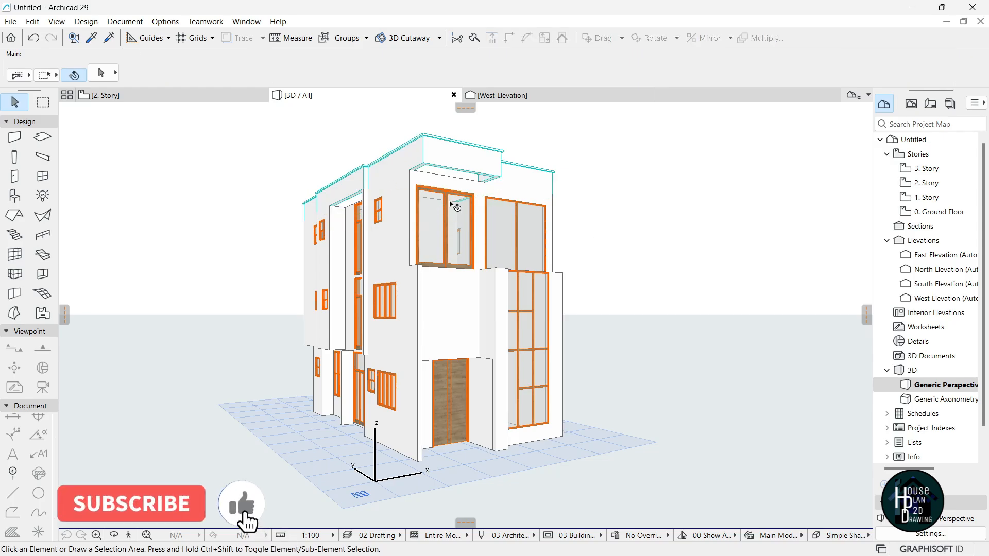
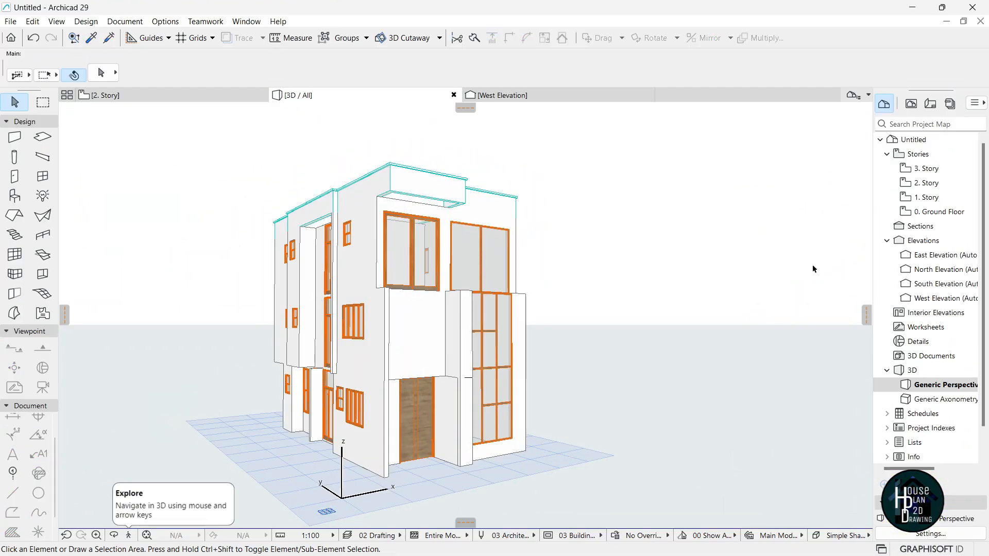
On 0. Ground Floor, set new slabs to 250 structural concrete with a Paint - Titanium White edge.
{"action": "double_click", "coordinate": [933, 211]}
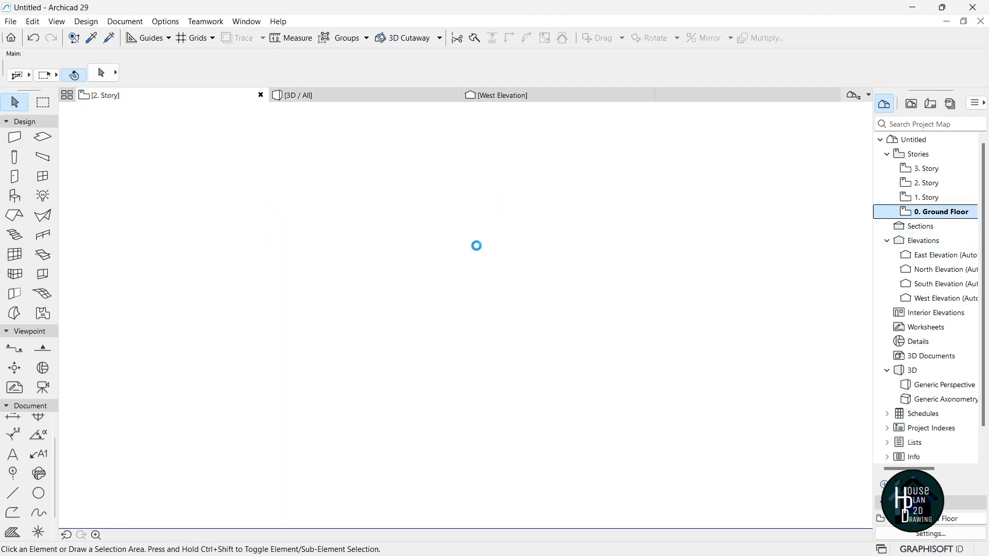
{"action": "left_click", "coordinate": [44, 139]}
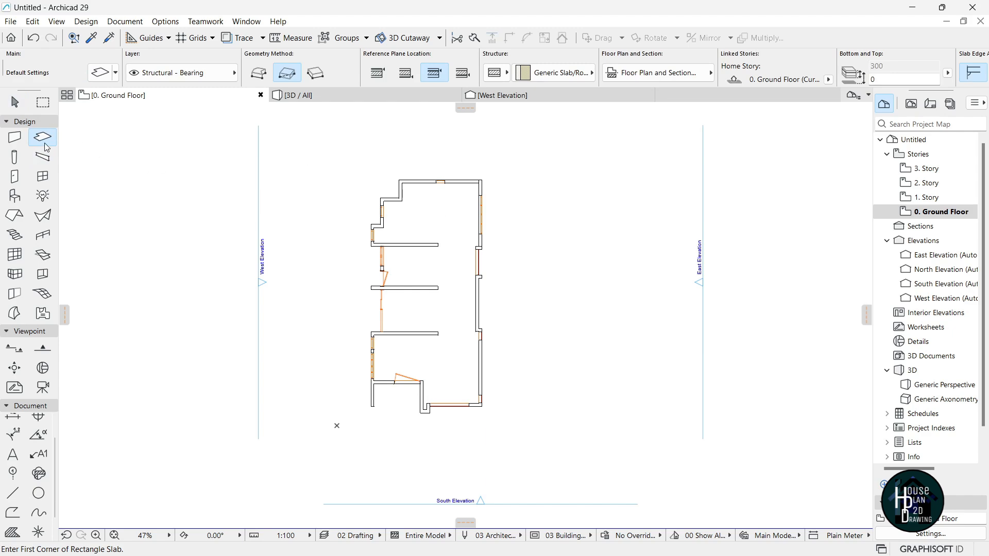
{"action": "left_click", "coordinate": [102, 72]}
{"action": "left_click", "coordinate": [500, 99]}
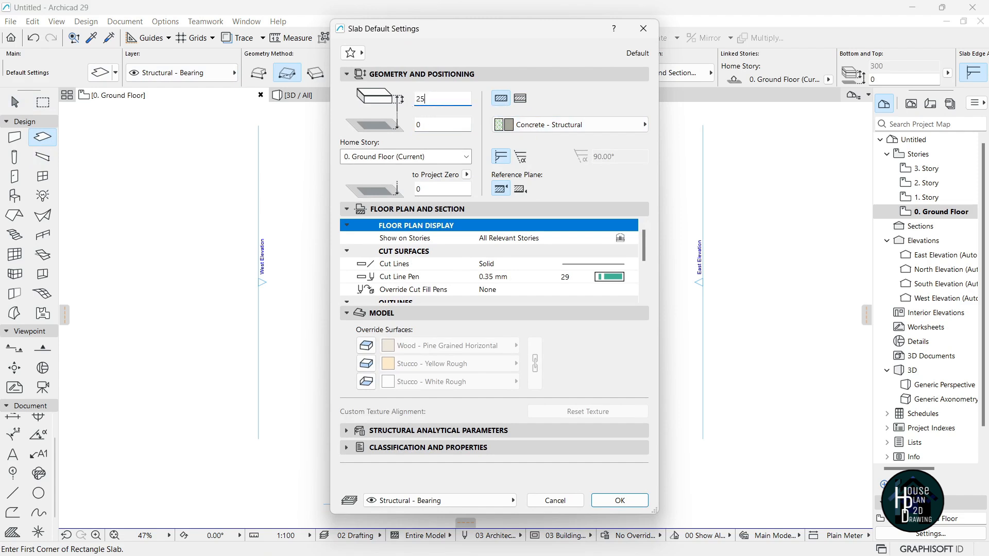
{"action": "left_click", "coordinate": [367, 367]}
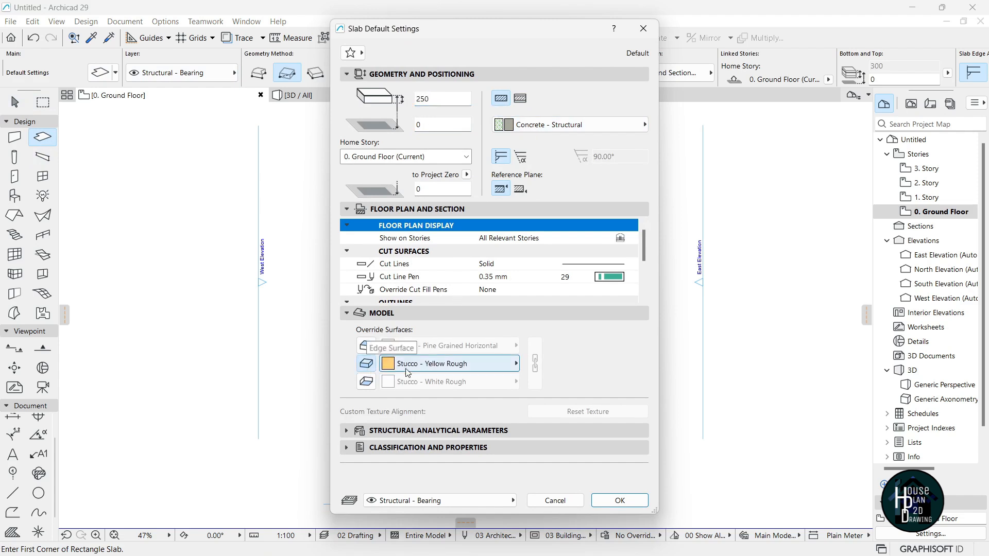
{"action": "left_click", "coordinate": [443, 372]}
{"action": "type", "text": "tit"}
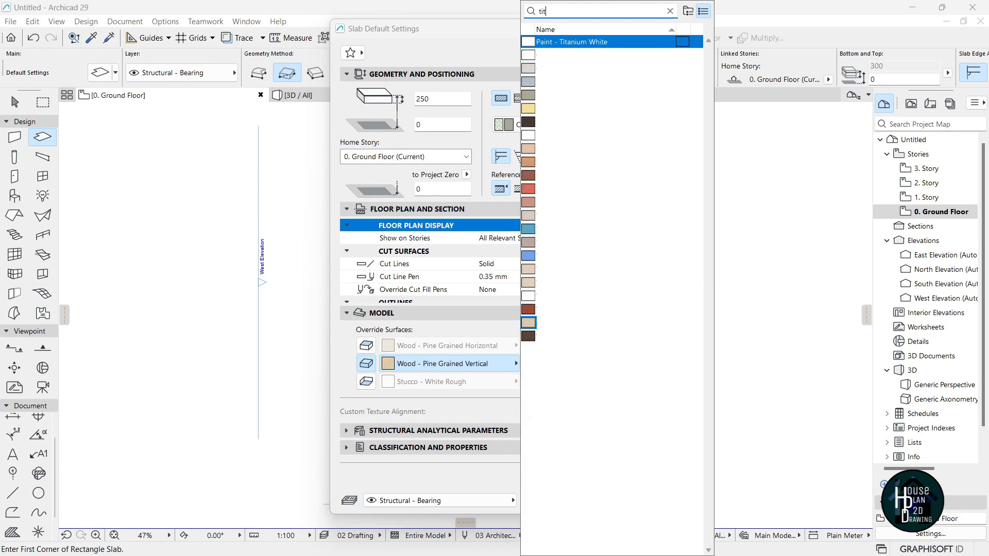
{"action": "key", "text": "Return"}
{"action": "left_click", "coordinate": [628, 504]}
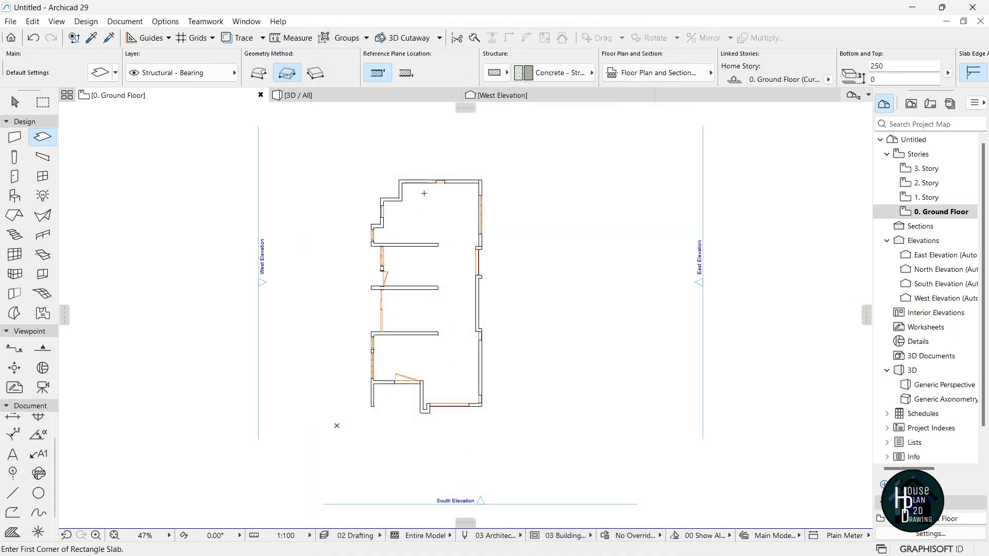
Draw a rectangular slab from the top-right to the bottom-left wall corner.
{"action": "scroll", "coordinate": [479, 185], "scroll_direction": "up", "scroll_amount": 10}
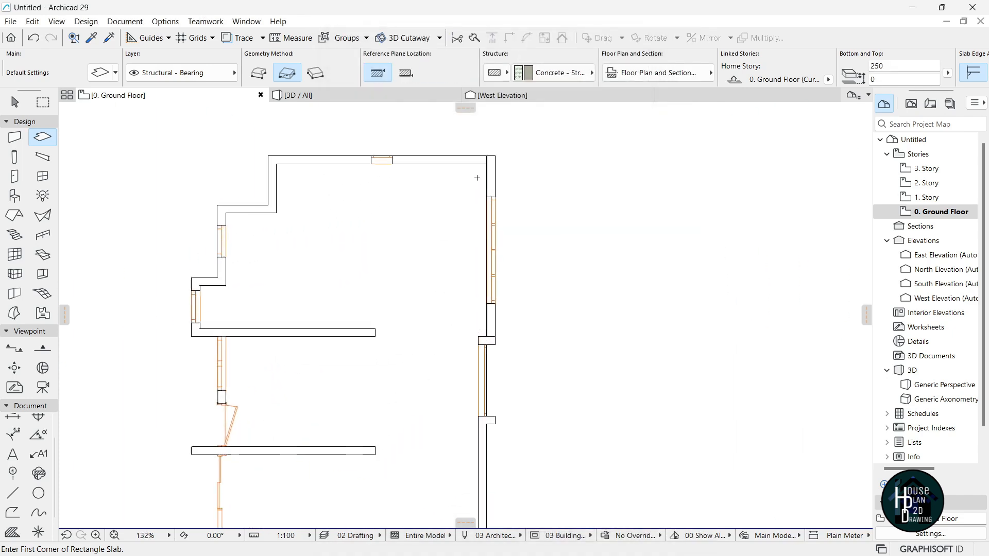
{"action": "left_click", "coordinate": [510, 138]}
{"action": "scroll", "coordinate": [461, 190], "scroll_direction": "down", "scroll_amount": 10}
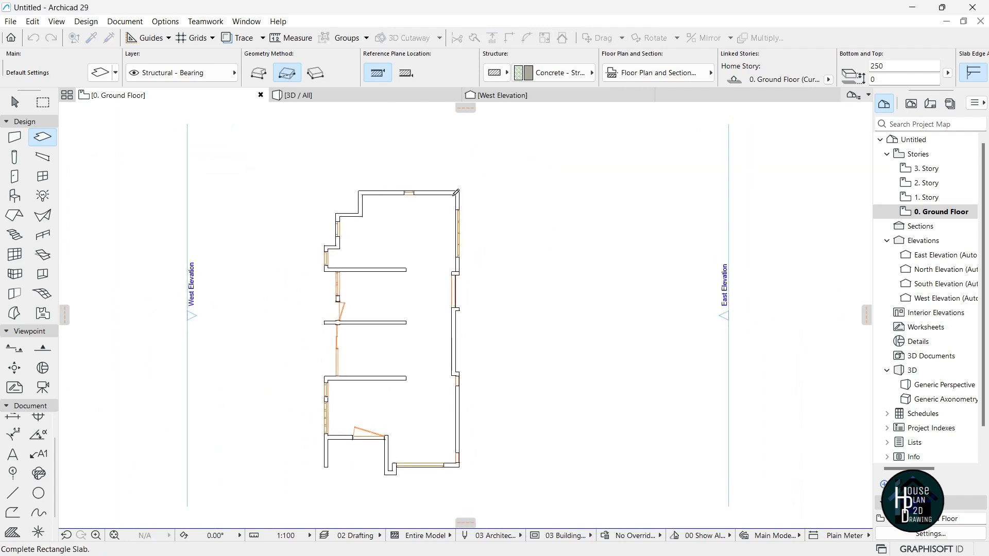
{"action": "scroll", "coordinate": [350, 383], "scroll_direction": "up", "scroll_amount": 8}
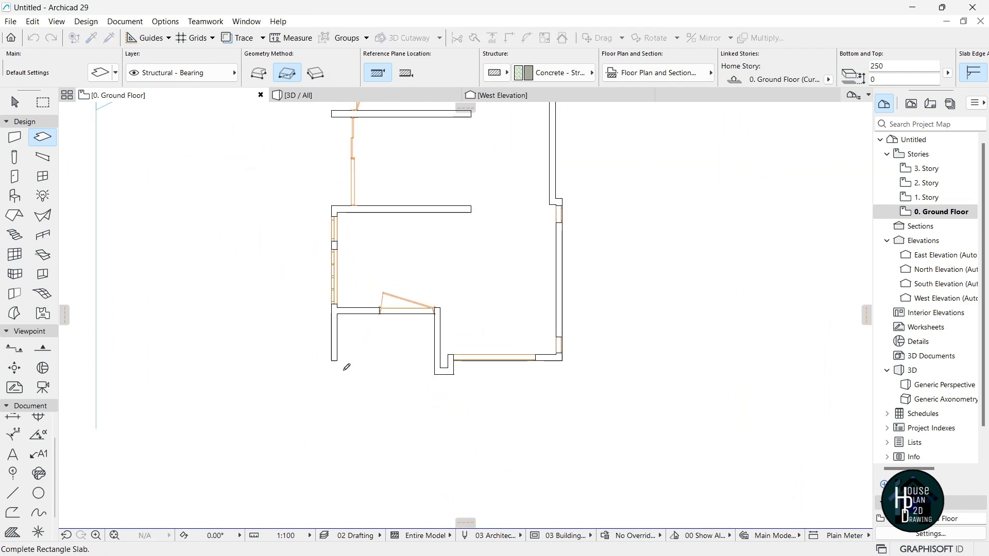
{"action": "left_click", "coordinate": [315, 353]}
{"action": "scroll", "coordinate": [474, 371], "scroll_direction": "down", "scroll_amount": 10}
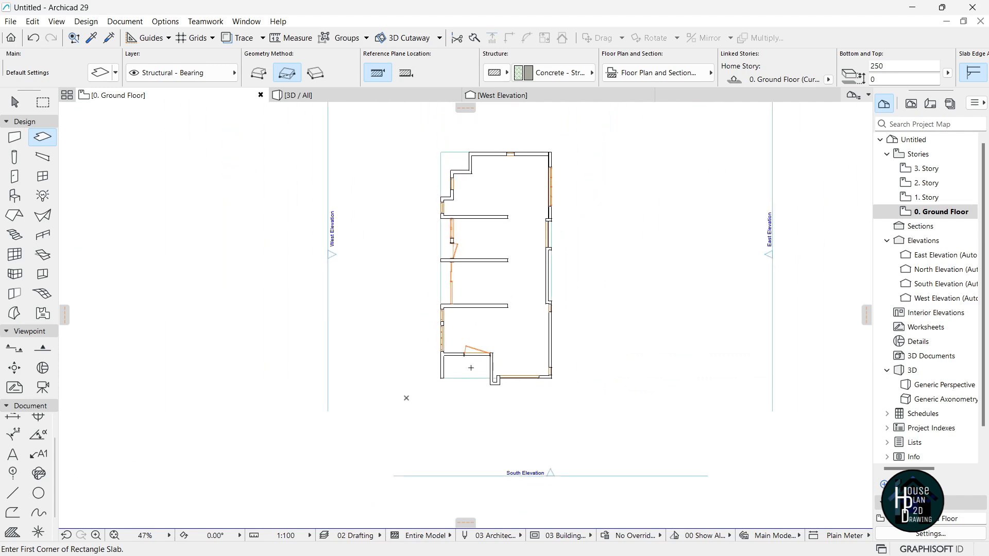
{"action": "key", "text": "Escape"}
Move all ground-floor outline lines off to the right of the building.
{"action": "scroll", "coordinate": [520, 317], "scroll_direction": "up", "scroll_amount": 2}
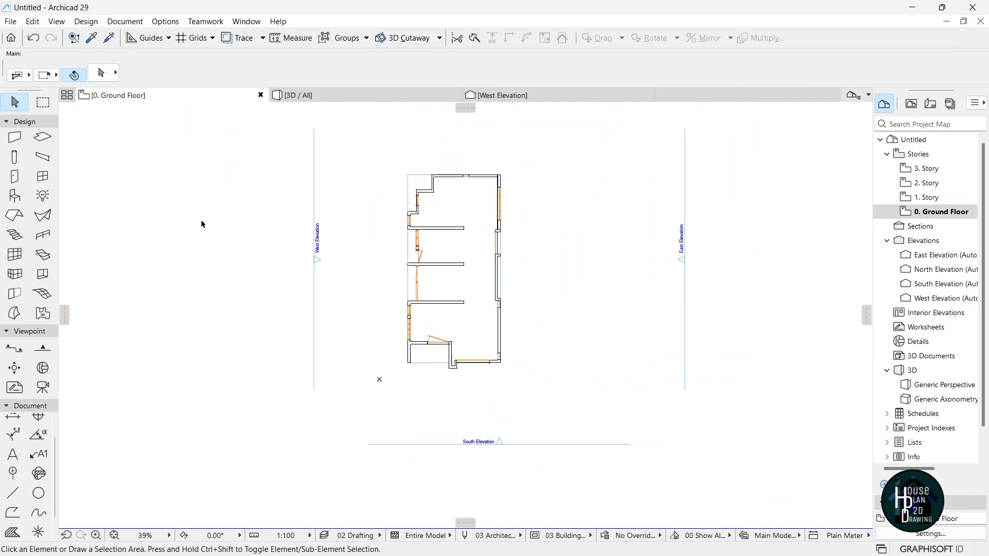
{"action": "left_click", "coordinate": [43, 103]}
{"action": "left_click", "coordinate": [369, 167]}
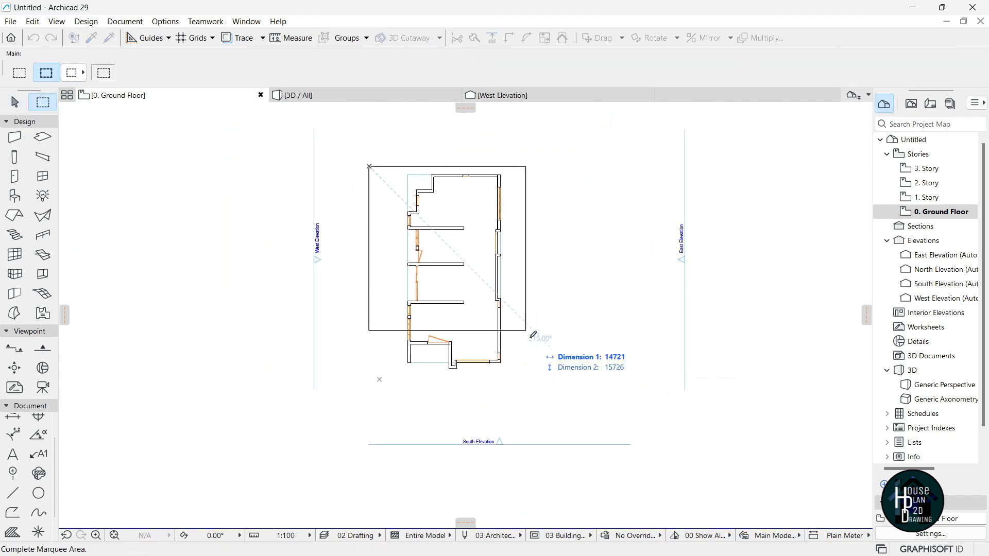
{"action": "left_click", "coordinate": [554, 392]}
{"action": "left_click", "coordinate": [13, 493]}
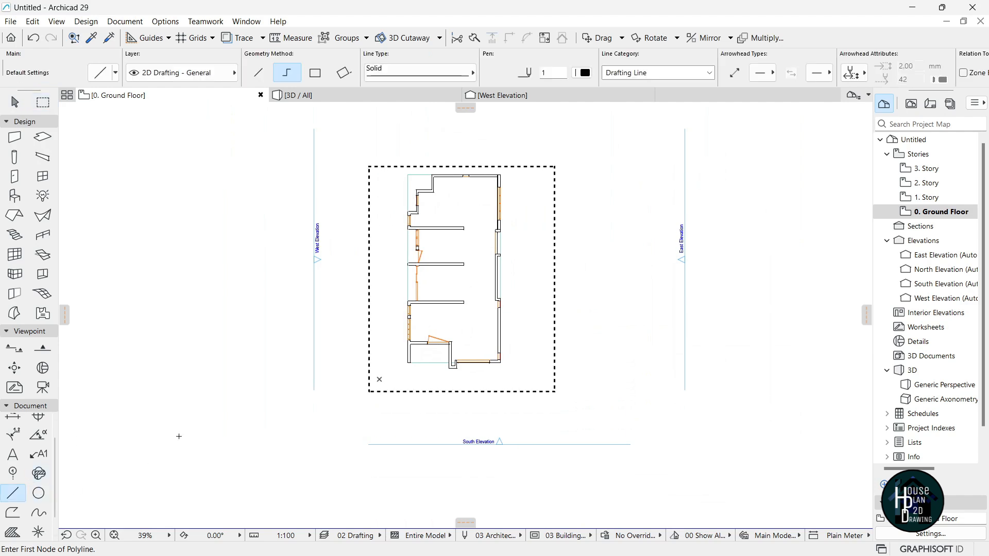
{"action": "key", "text": "ctrl+a"}
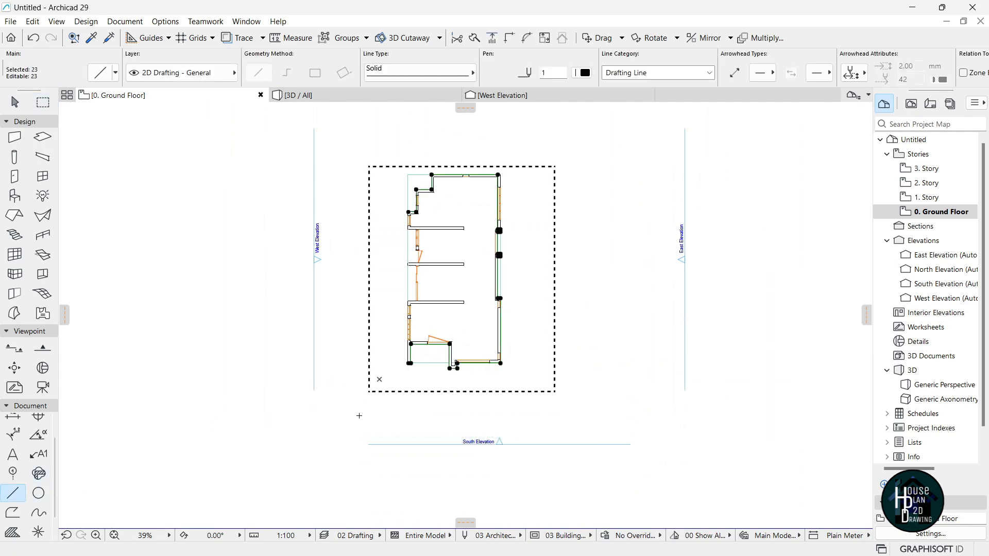
{"action": "key", "text": "ctrl+d"}
{"action": "left_click", "coordinate": [458, 322]}
{"action": "scroll", "coordinate": [459, 325], "scroll_direction": "down", "scroll_amount": 2}
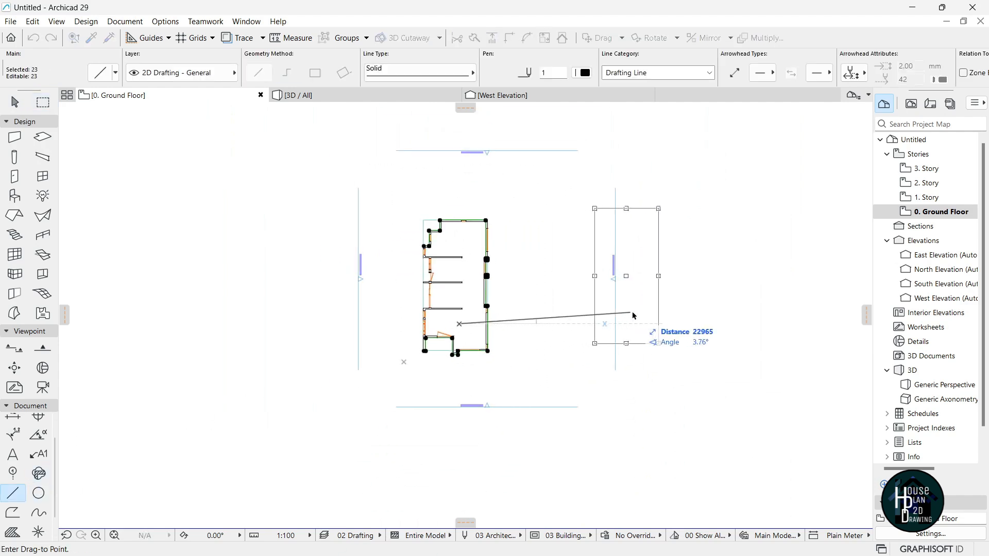
{"action": "left_click", "coordinate": [663, 328]}
{"action": "scroll", "coordinate": [462, 292], "scroll_direction": "up", "scroll_amount": 2}
{"action": "key", "text": "Escape"}
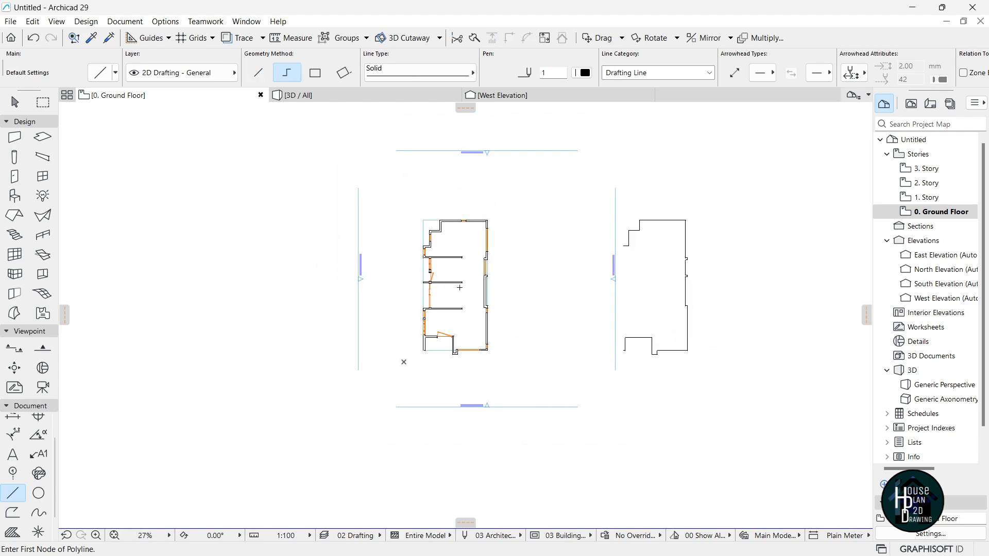
On 1. Story, move all outline lines off to the right of the plan.
{"action": "scroll", "coordinate": [475, 279], "scroll_direction": "up", "scroll_amount": 1}
{"action": "left_click", "coordinate": [941, 197]}
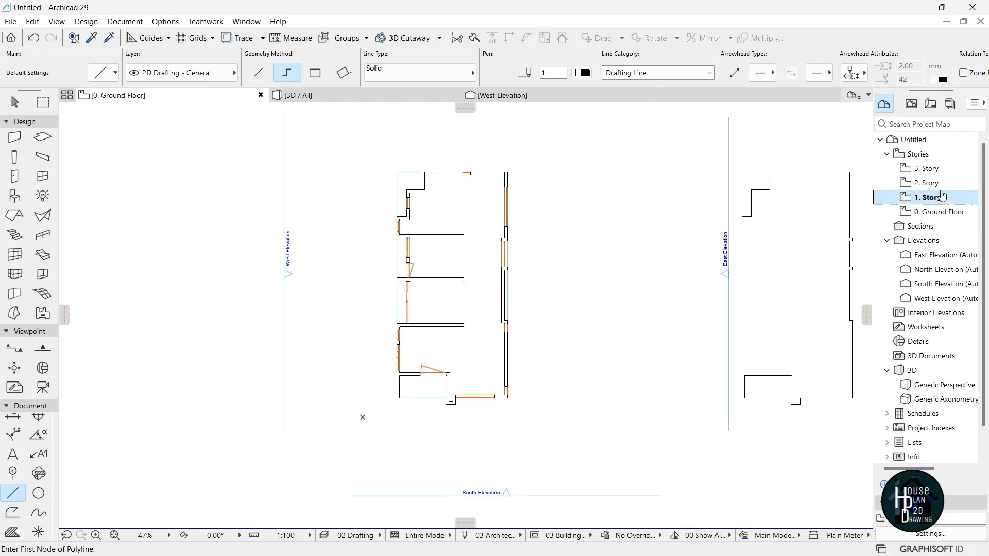
{"action": "left_click", "coordinate": [42, 102]}
{"action": "left_click", "coordinate": [363, 148]}
{"action": "left_click", "coordinate": [543, 419]}
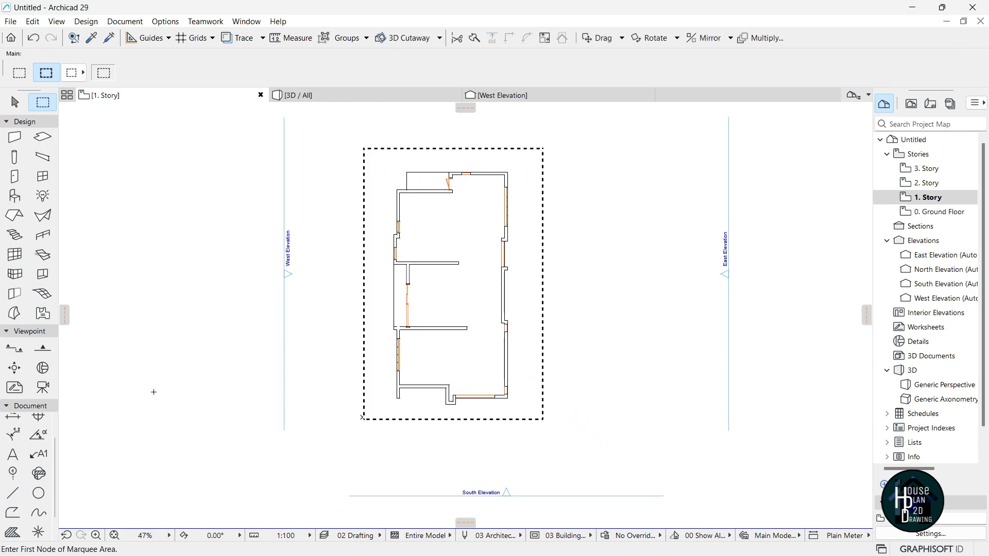
{"action": "left_click", "coordinate": [13, 493]}
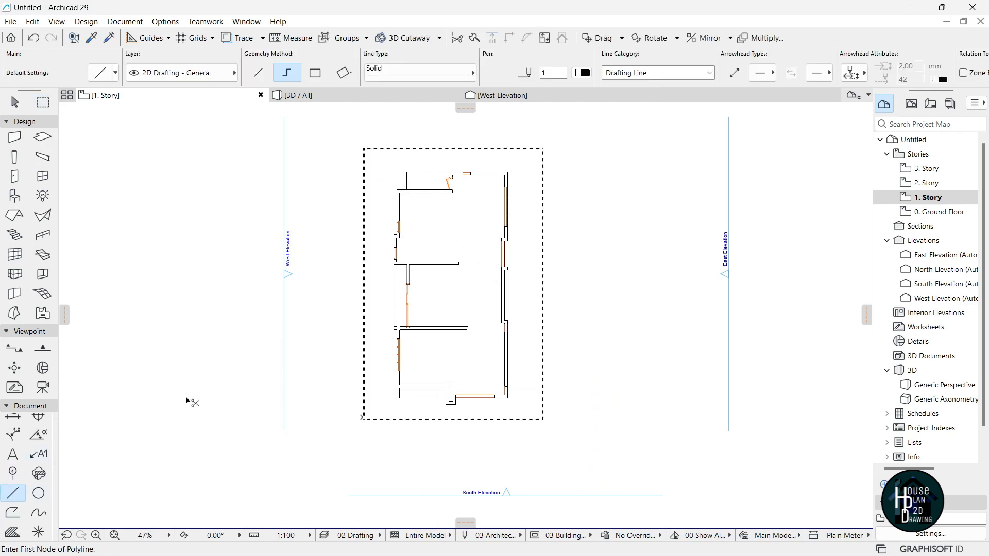
{"action": "key", "text": "ctrl+a"}
{"action": "key", "text": "ctrl+d"}
{"action": "left_click", "coordinate": [450, 349]}
{"action": "scroll", "coordinate": [449, 350], "scroll_direction": "down", "scroll_amount": 2}
{"action": "left_click", "coordinate": [708, 347]}
{"action": "key", "text": "Escape"}
Look at the 2. Story plan, then return to the 0. Ground Floor plan.
{"action": "double_click", "coordinate": [934, 186]}
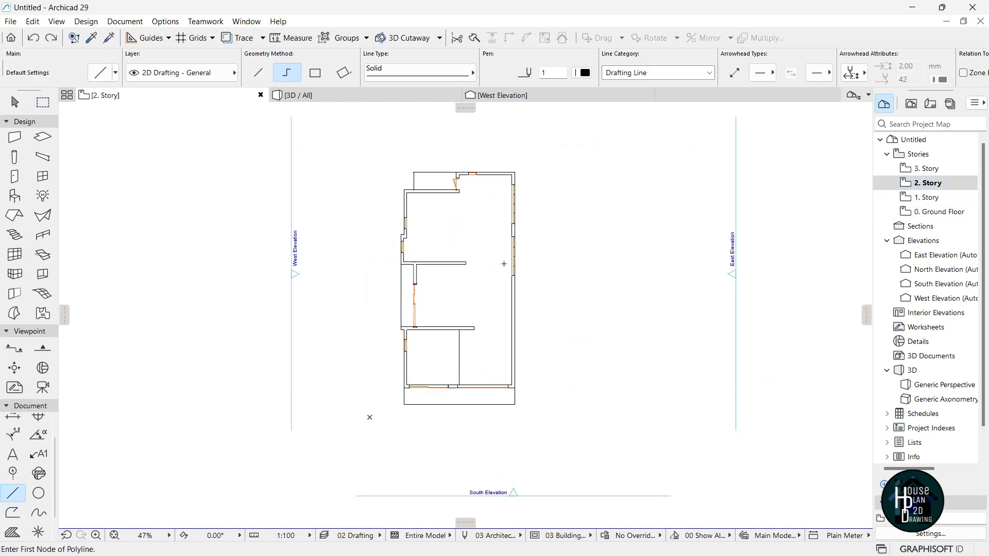
{"action": "left_click", "coordinate": [899, 186]}
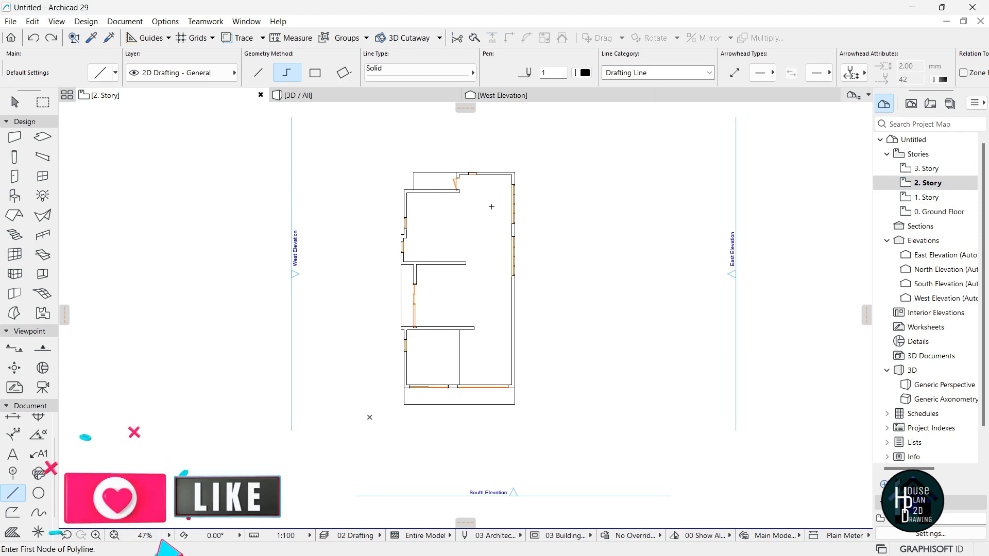
{"action": "left_click", "coordinate": [943, 216]}
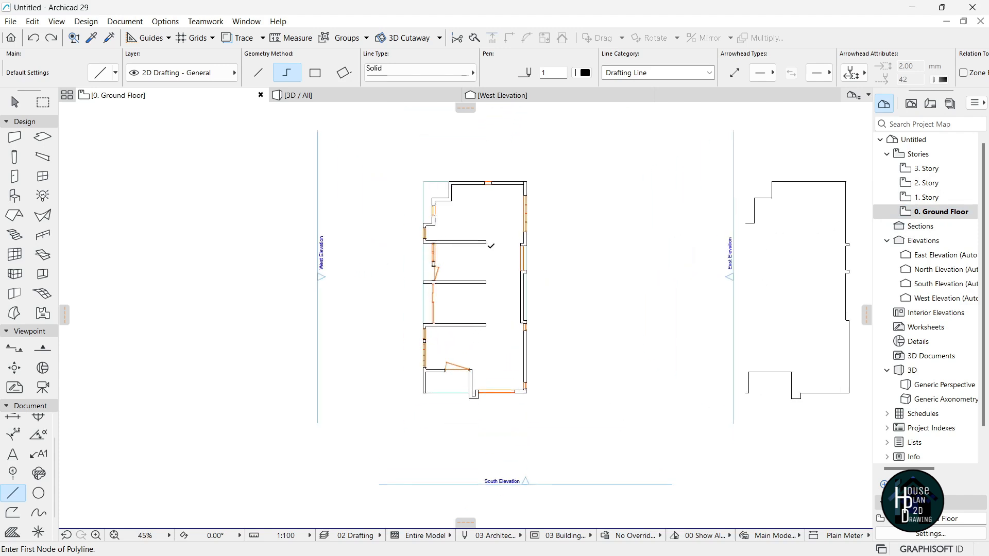
Select the ground-floor slab and add a rectangular extension to its outline.
{"action": "key", "text": "Escape"}
{"action": "left_click", "coordinate": [492, 226]}
{"action": "scroll", "coordinate": [445, 203], "scroll_direction": "up", "scroll_amount": 4}
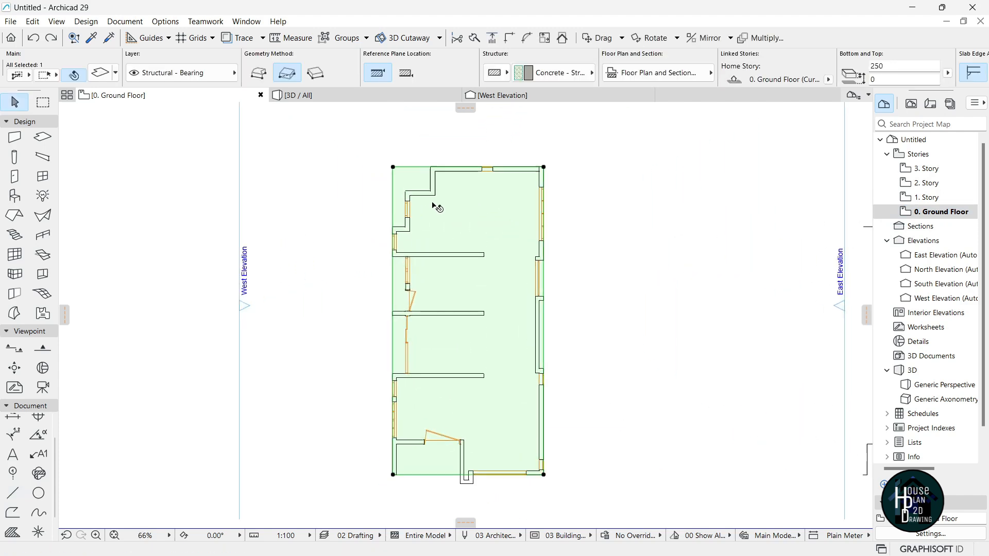
{"action": "scroll", "coordinate": [404, 258], "scroll_direction": "up", "scroll_amount": 1}
{"action": "scroll", "coordinate": [411, 194], "scroll_direction": "down", "scroll_amount": 4}
{"action": "scroll", "coordinate": [442, 335], "scroll_direction": "up", "scroll_amount": 3}
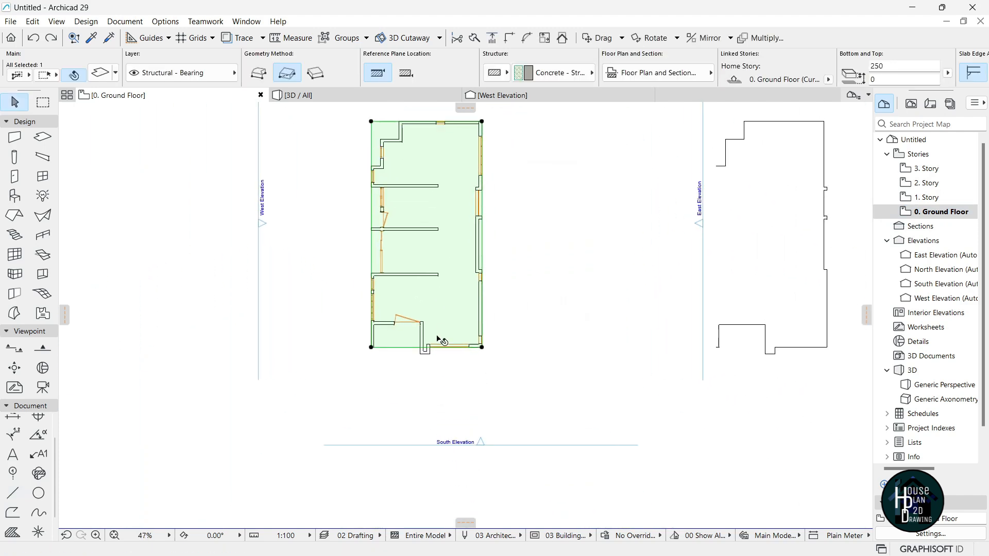
{"action": "scroll", "coordinate": [448, 348], "scroll_direction": "up", "scroll_amount": 2}
{"action": "scroll", "coordinate": [470, 410], "scroll_direction": "down", "scroll_amount": 4}
{"action": "scroll", "coordinate": [457, 388], "scroll_direction": "up", "scroll_amount": 1}
{"action": "scroll", "coordinate": [446, 399], "scroll_direction": "down", "scroll_amount": 1}
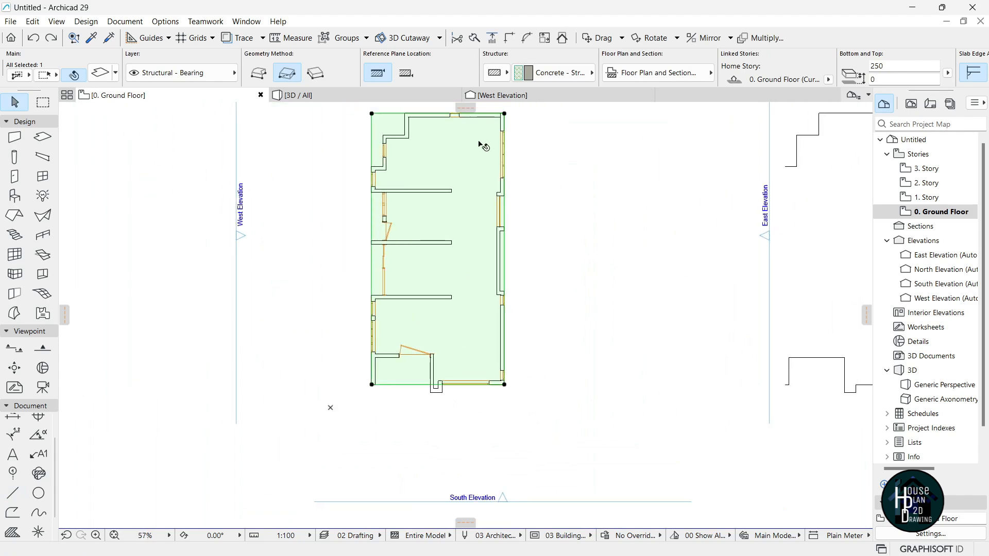
{"action": "scroll", "coordinate": [475, 407], "scroll_direction": "up", "scroll_amount": 8}
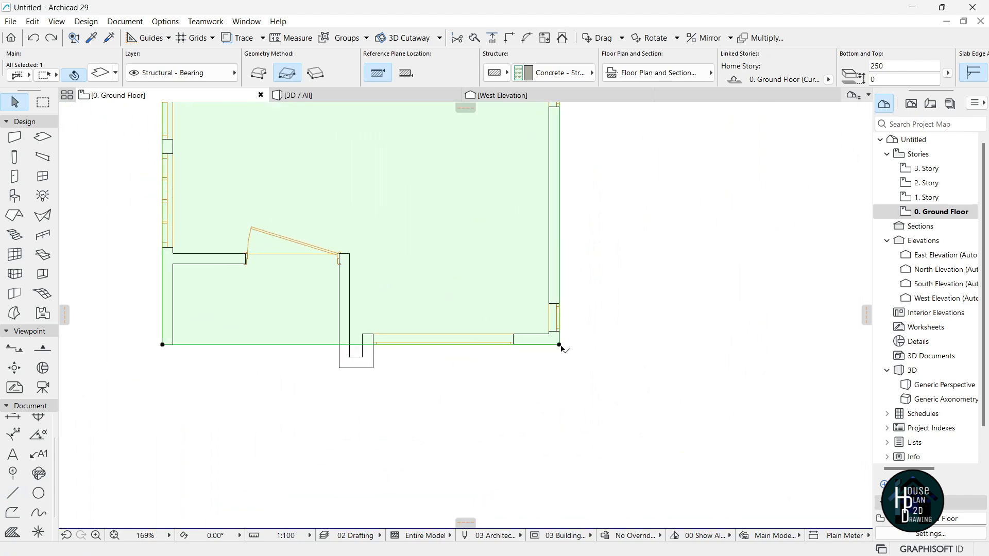
{"action": "left_click", "coordinate": [560, 345]}
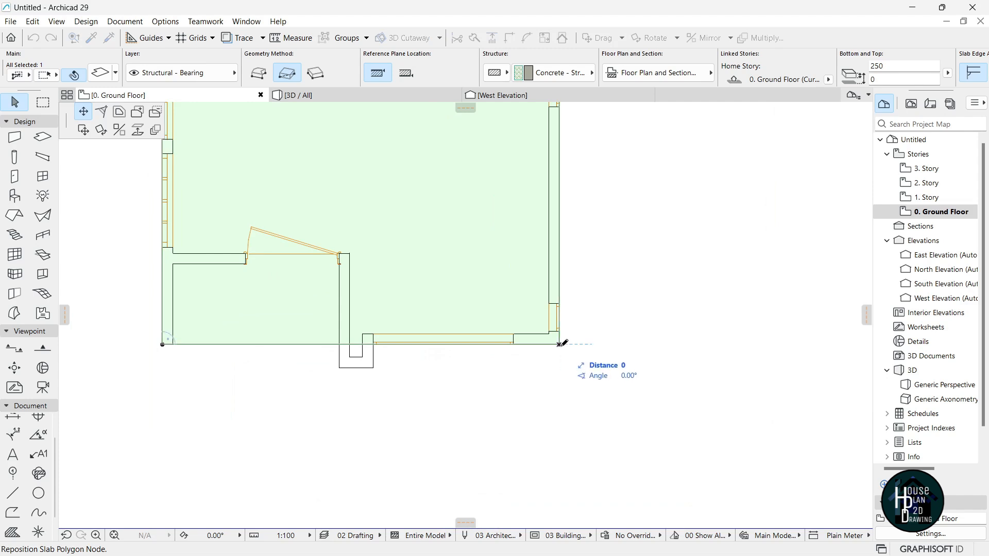
{"action": "left_click", "coordinate": [138, 114]}
{"action": "scroll", "coordinate": [332, 364], "scroll_direction": "up", "scroll_amount": 5}
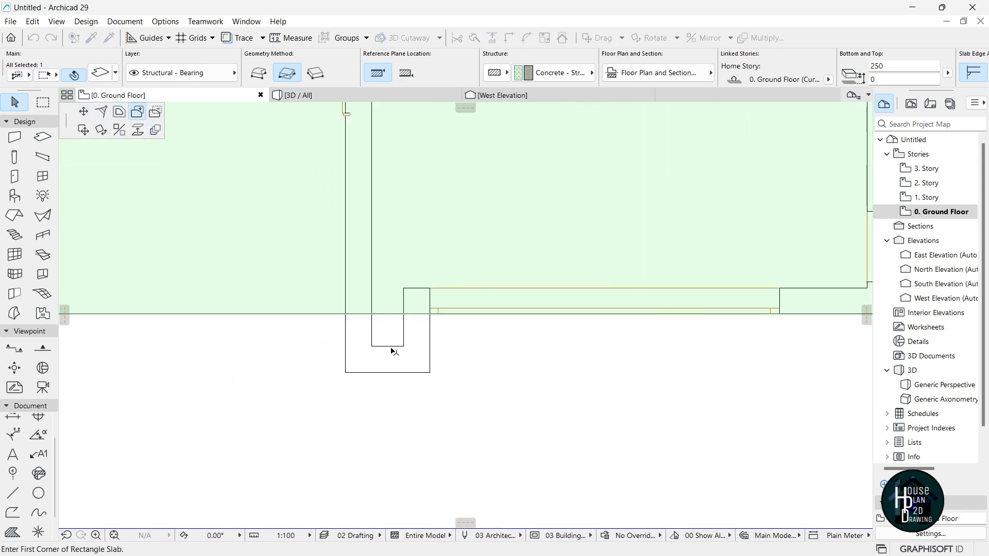
{"action": "left_click", "coordinate": [430, 315]}
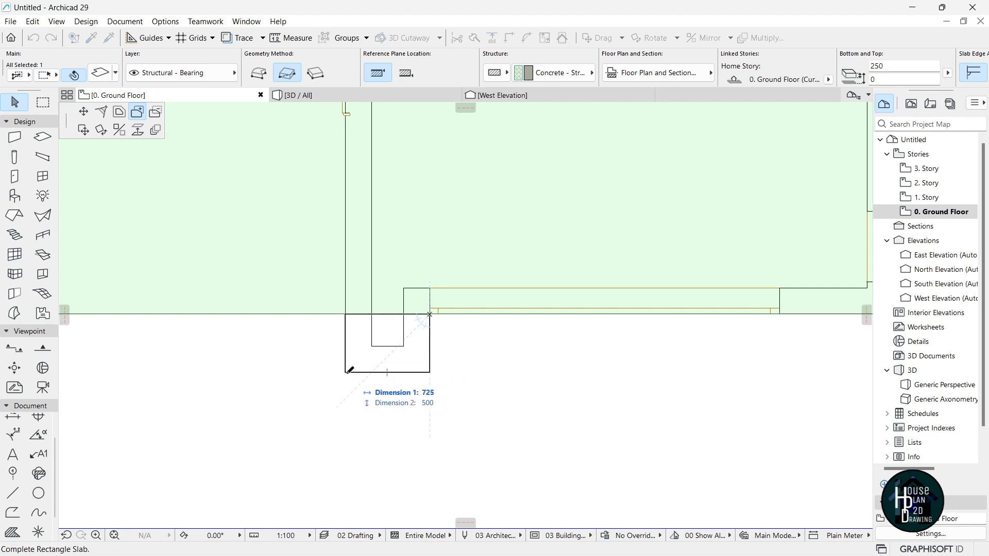
{"action": "left_click", "coordinate": [351, 370]}
{"action": "scroll", "coordinate": [443, 384], "scroll_direction": "down", "scroll_amount": 5}
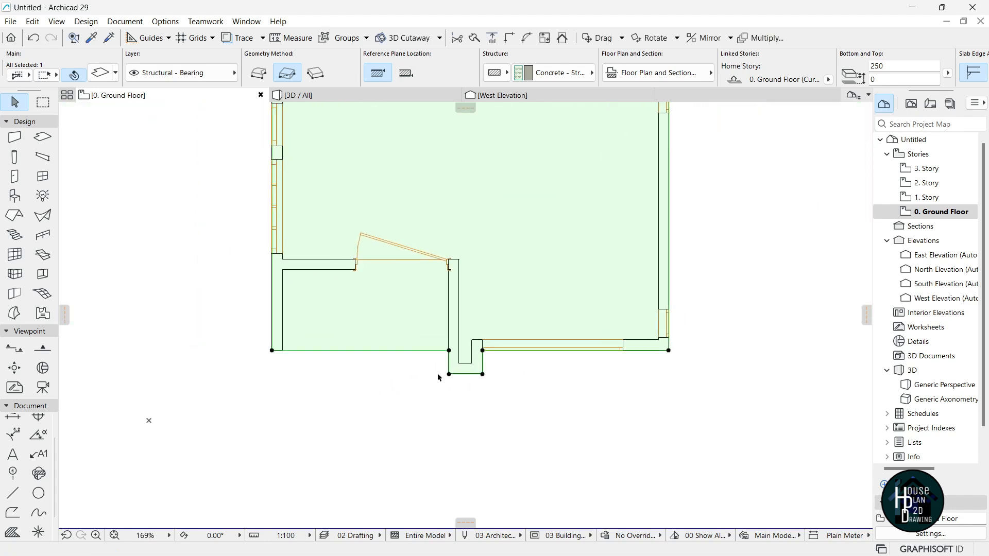
{"action": "scroll", "coordinate": [425, 410], "scroll_direction": "down", "scroll_amount": 5}
{"action": "scroll", "coordinate": [371, 276], "scroll_direction": "up", "scroll_amount": 3}
{"action": "scroll", "coordinate": [366, 236], "scroll_direction": "up", "scroll_amount": 4}
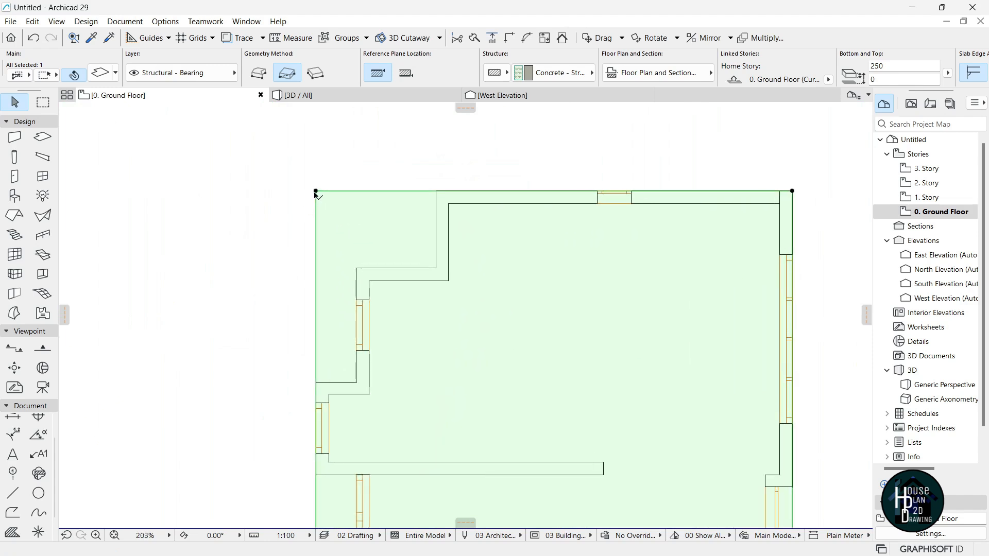
Cut two rectangular notches out of the slab at its top-left corner.
{"action": "left_click", "coordinate": [316, 191]}
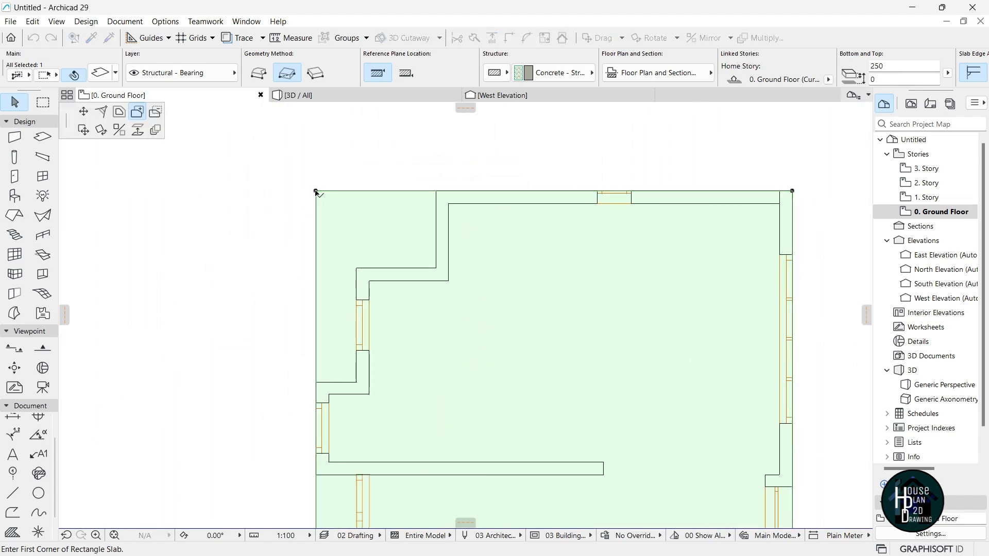
{"action": "left_click", "coordinate": [156, 115]}
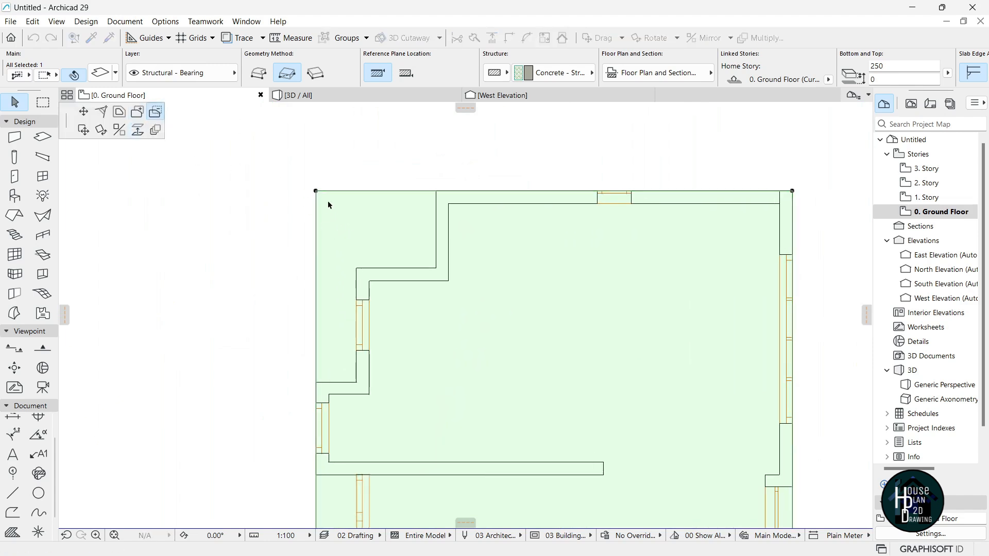
{"action": "left_click", "coordinate": [316, 192]}
{"action": "left_click", "coordinate": [436, 268]}
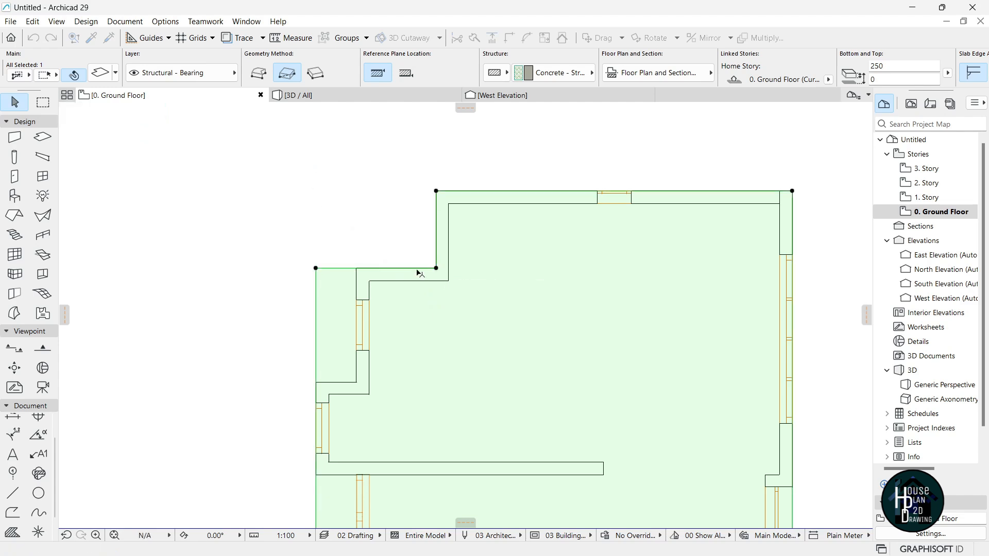
{"action": "left_click", "coordinate": [317, 267]}
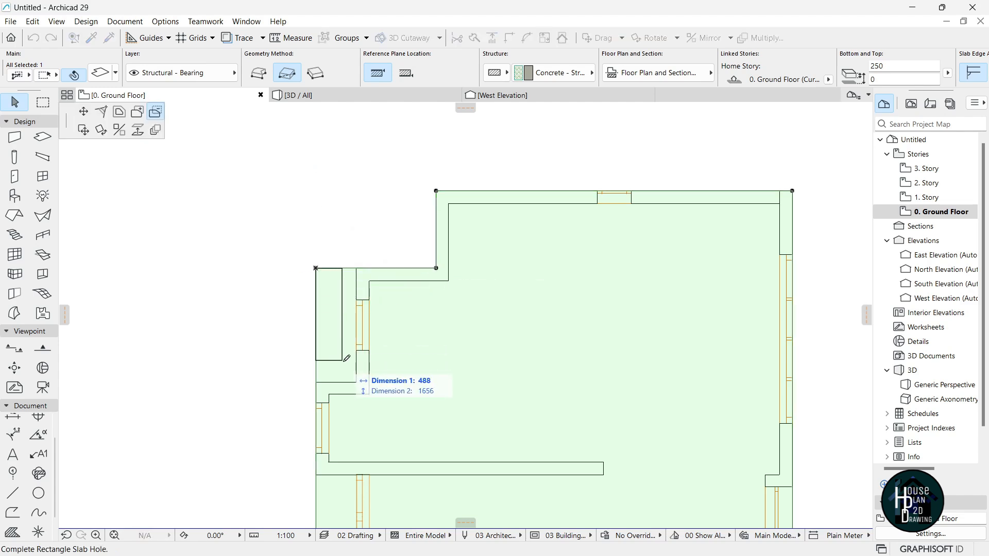
{"action": "left_click", "coordinate": [342, 379]}
{"action": "scroll", "coordinate": [381, 239], "scroll_direction": "down", "scroll_amount": 5}
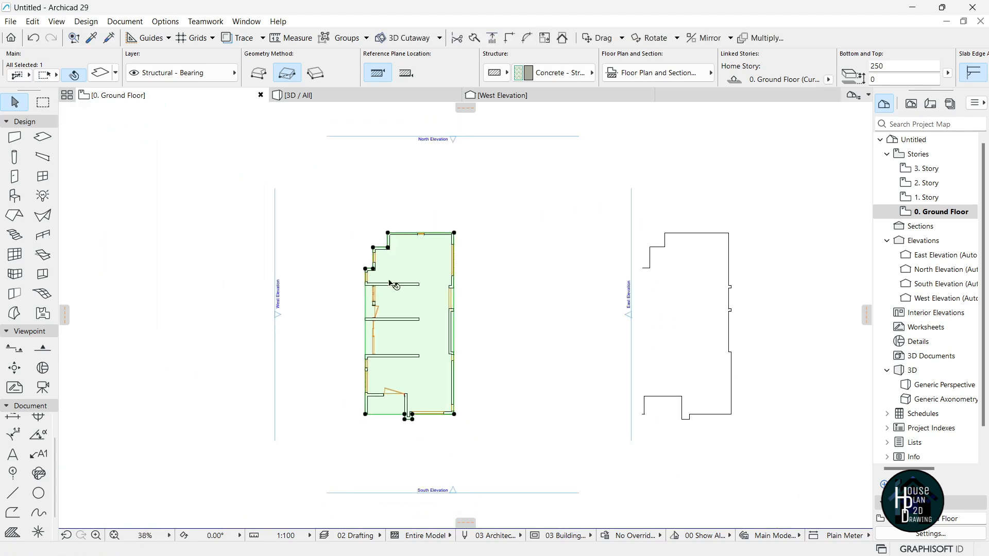
{"action": "scroll", "coordinate": [449, 320], "scroll_direction": "up", "scroll_amount": 10}
{"action": "scroll", "coordinate": [479, 268], "scroll_direction": "down", "scroll_amount": 3}
{"action": "scroll", "coordinate": [499, 170], "scroll_direction": "up", "scroll_amount": 2}
Cut notches along the slab's right edge, then deselect the slab.
{"action": "left_click", "coordinate": [486, 115]}
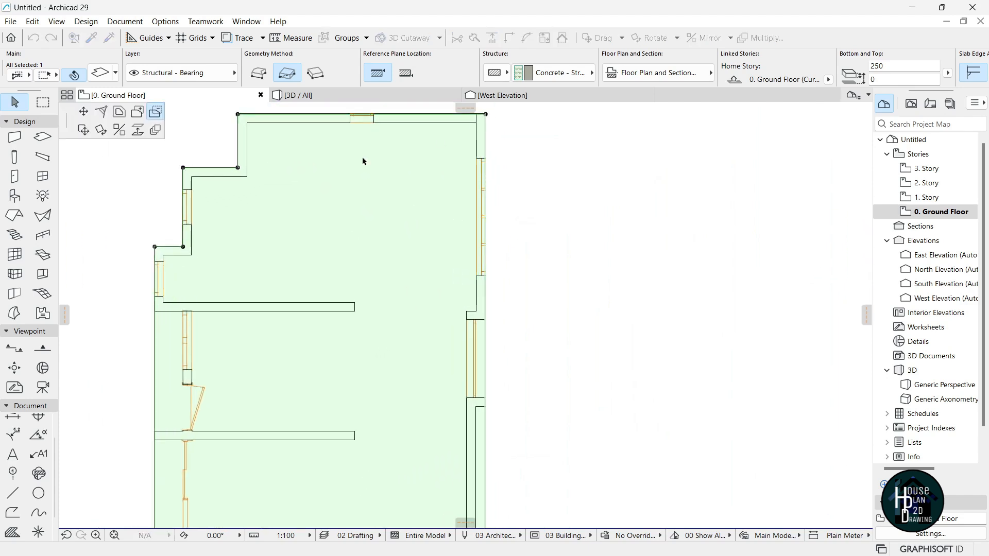
{"action": "scroll", "coordinate": [497, 235], "scroll_direction": "down", "scroll_amount": 2}
{"action": "scroll", "coordinate": [479, 268], "scroll_direction": "up", "scroll_amount": 5}
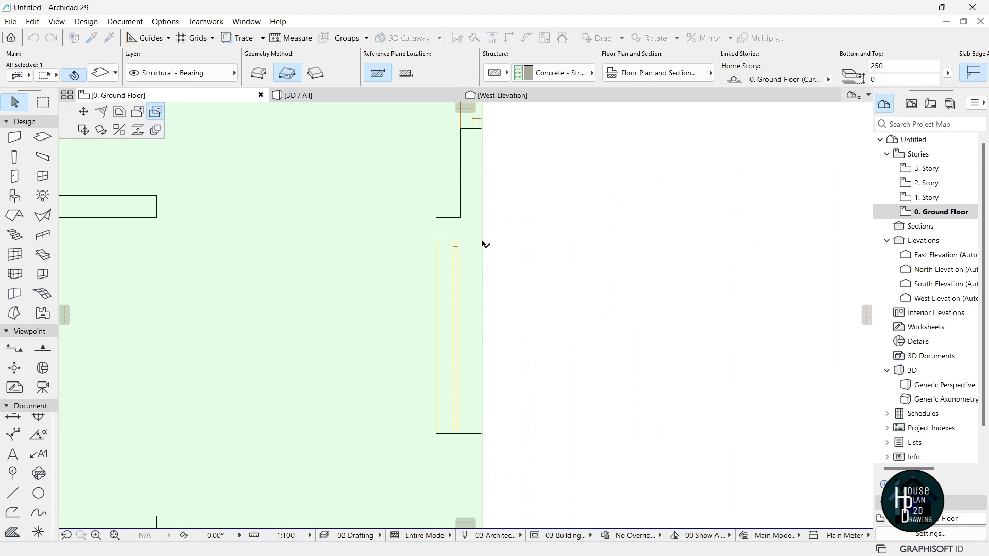
{"action": "left_click", "coordinate": [456, 431]}
{"action": "scroll", "coordinate": [482, 272], "scroll_direction": "down", "scroll_amount": 2}
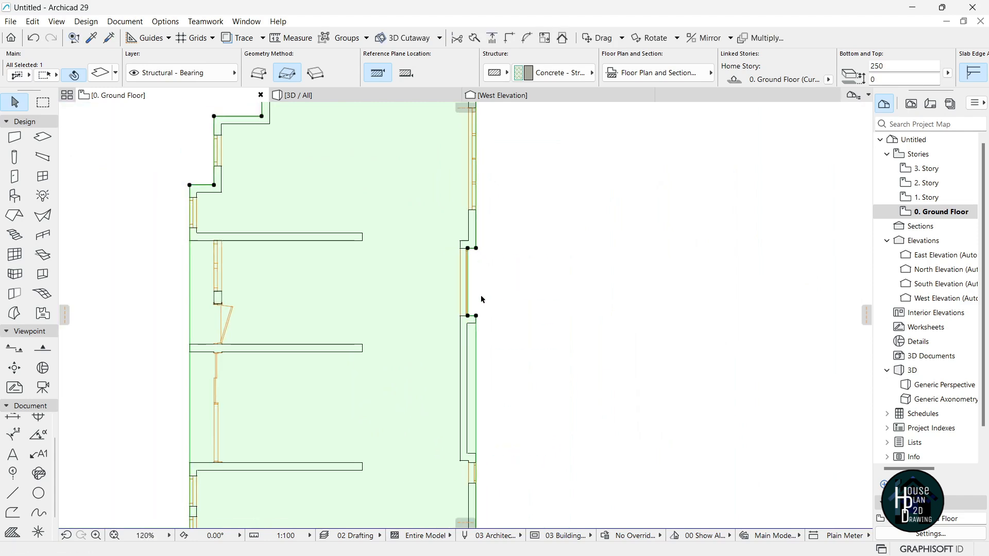
{"action": "scroll", "coordinate": [482, 272], "scroll_direction": "up", "scroll_amount": 4}
{"action": "left_click", "coordinate": [479, 310]}
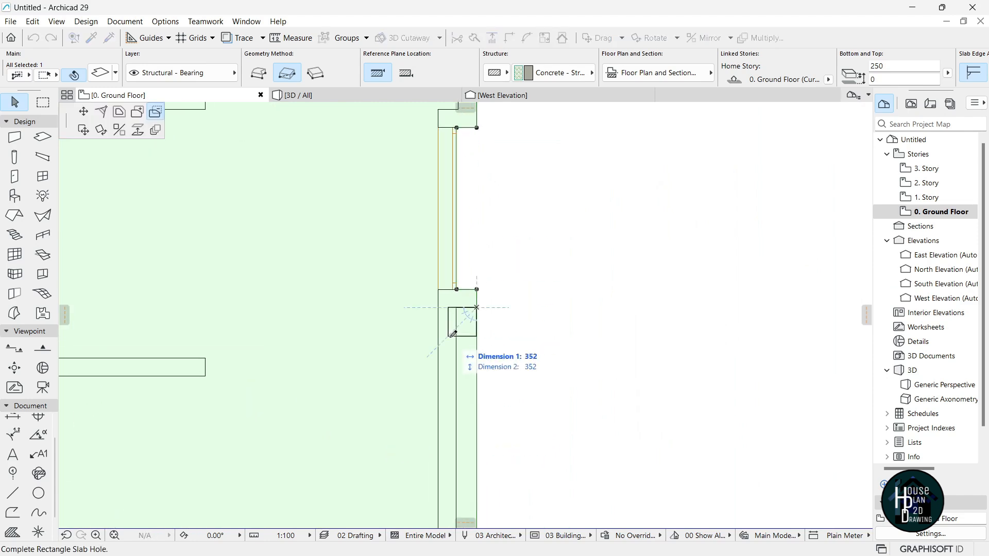
{"action": "scroll", "coordinate": [462, 280], "scroll_direction": "down", "scroll_amount": 4}
{"action": "scroll", "coordinate": [466, 412], "scroll_direction": "up", "scroll_amount": 4}
{"action": "left_click", "coordinate": [456, 396]}
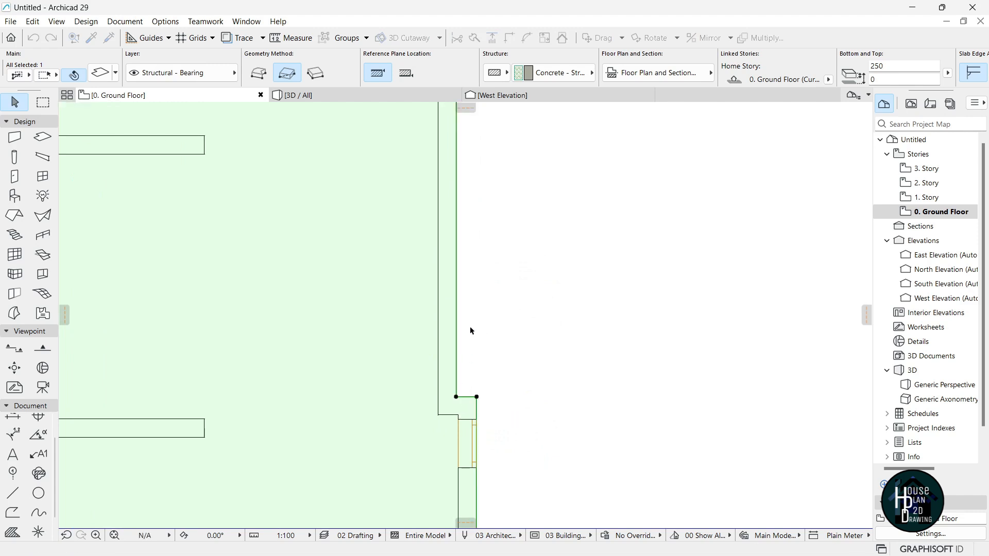
{"action": "scroll", "coordinate": [470, 337], "scroll_direction": "down", "scroll_amount": 5}
{"action": "left_click", "coordinate": [474, 282]}
{"action": "scroll", "coordinate": [448, 268], "scroll_direction": "up", "scroll_amount": 2}
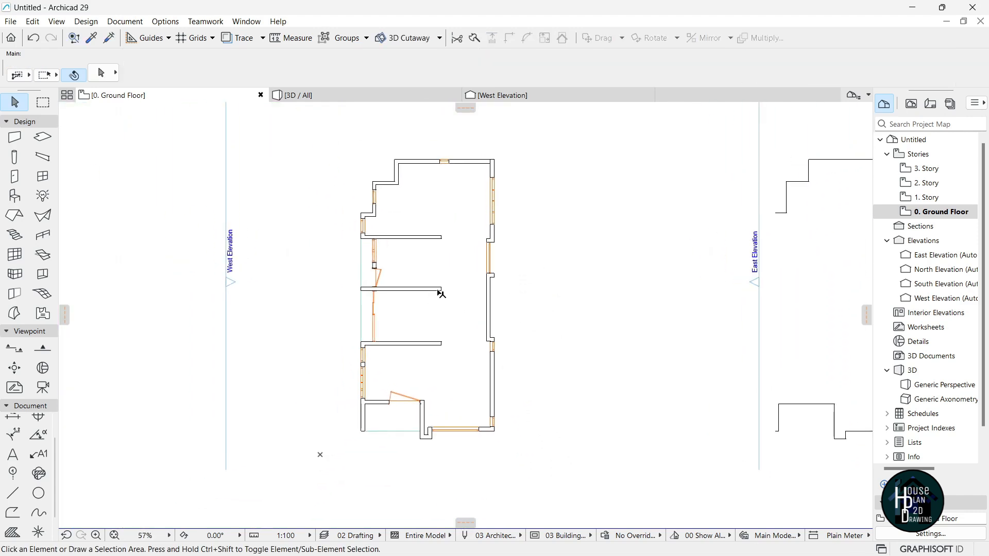
On 1. Story, draw a 150-thick rectangular slab of about 8383 × 17431, then view it in 3D.
{"action": "scroll", "coordinate": [438, 291], "scroll_direction": "up", "scroll_amount": 2}
{"action": "scroll", "coordinate": [439, 292], "scroll_direction": "down", "scroll_amount": 3}
{"action": "scroll", "coordinate": [436, 292], "scroll_direction": "up", "scroll_amount": 1}
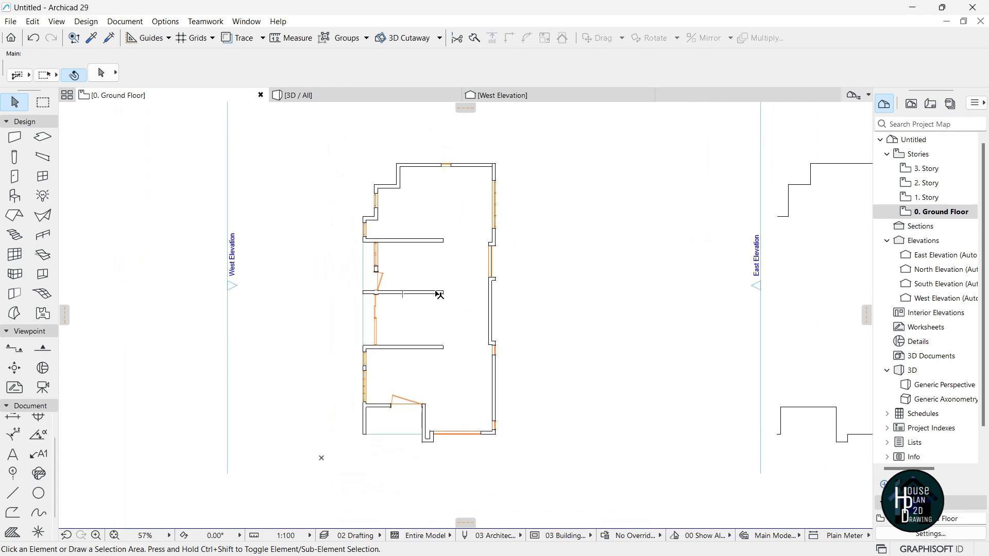
{"action": "left_click", "coordinate": [883, 198]}
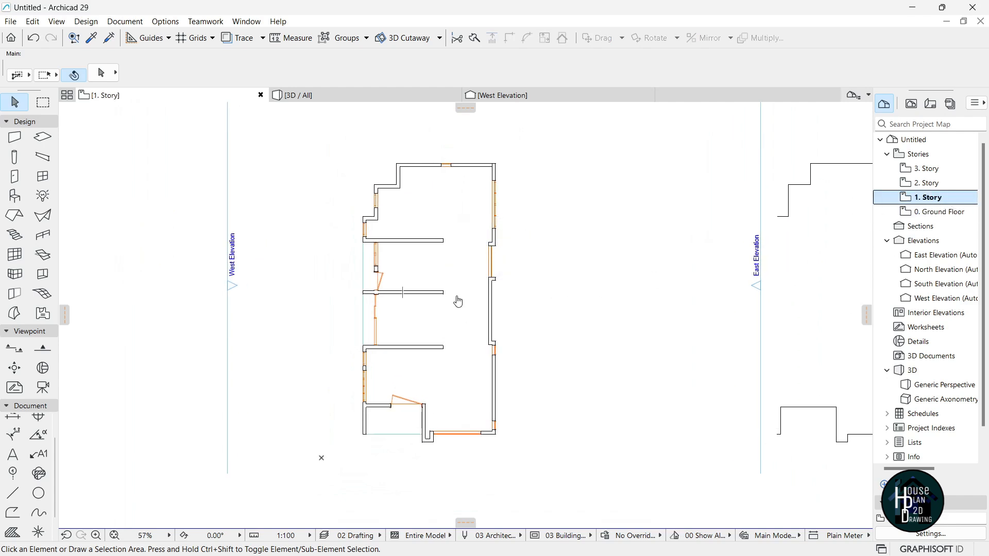
{"action": "left_click", "coordinate": [48, 139]}
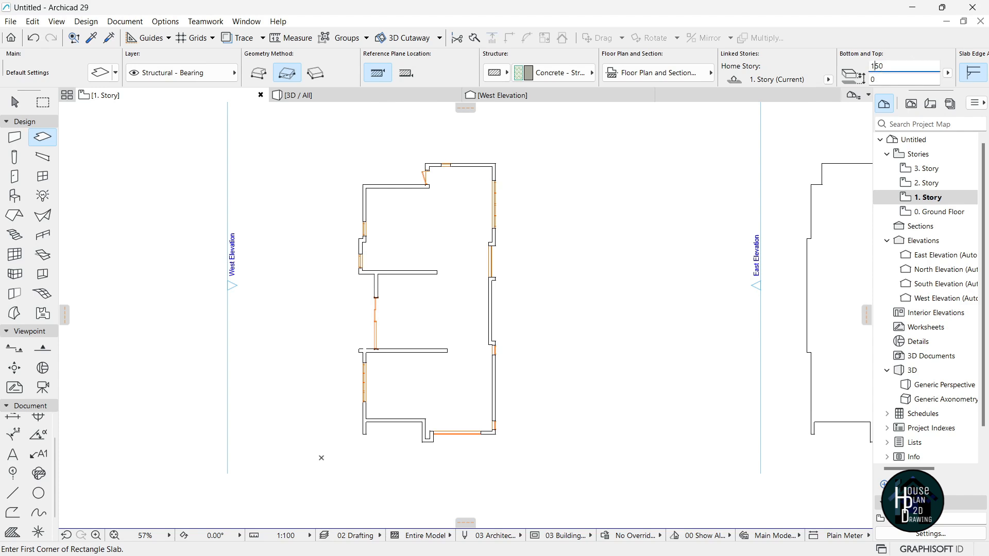
{"action": "scroll", "coordinate": [475, 188], "scroll_direction": "up", "scroll_amount": 4}
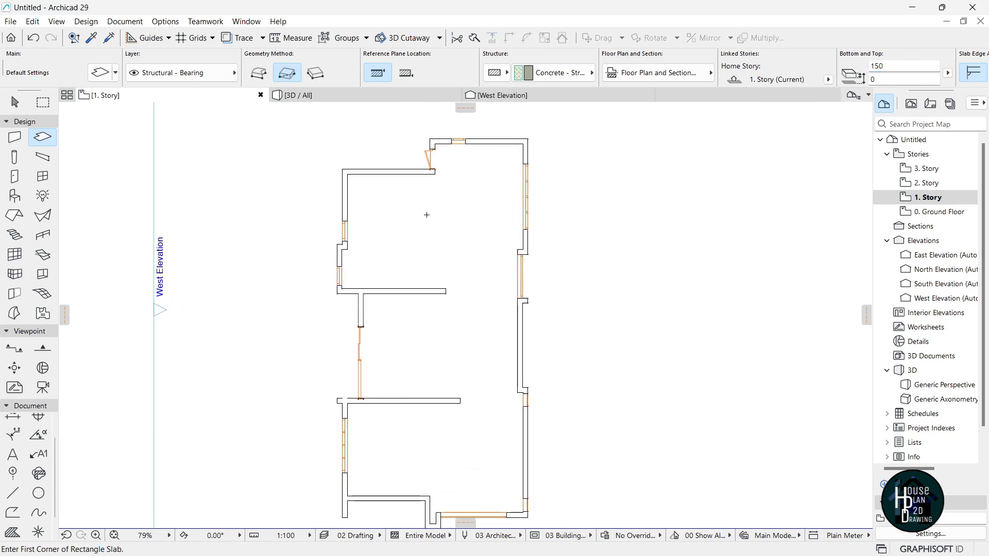
{"action": "left_click", "coordinate": [509, 147]}
{"action": "scroll", "coordinate": [488, 175], "scroll_direction": "down", "scroll_amount": 5}
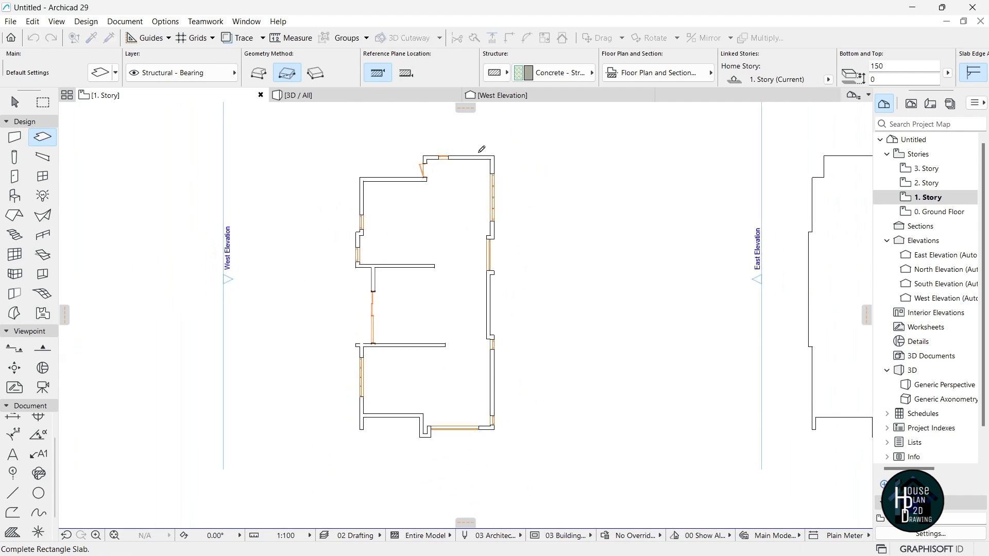
{"action": "scroll", "coordinate": [417, 289], "scroll_direction": "up", "scroll_amount": 5}
{"action": "scroll", "coordinate": [412, 322], "scroll_direction": "up", "scroll_amount": 2}
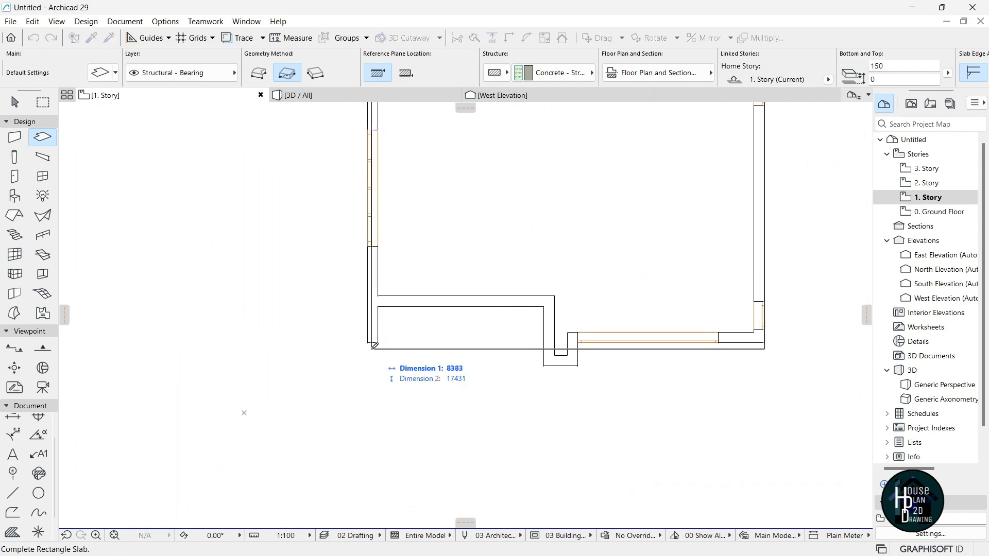
{"action": "left_click", "coordinate": [370, 341]}
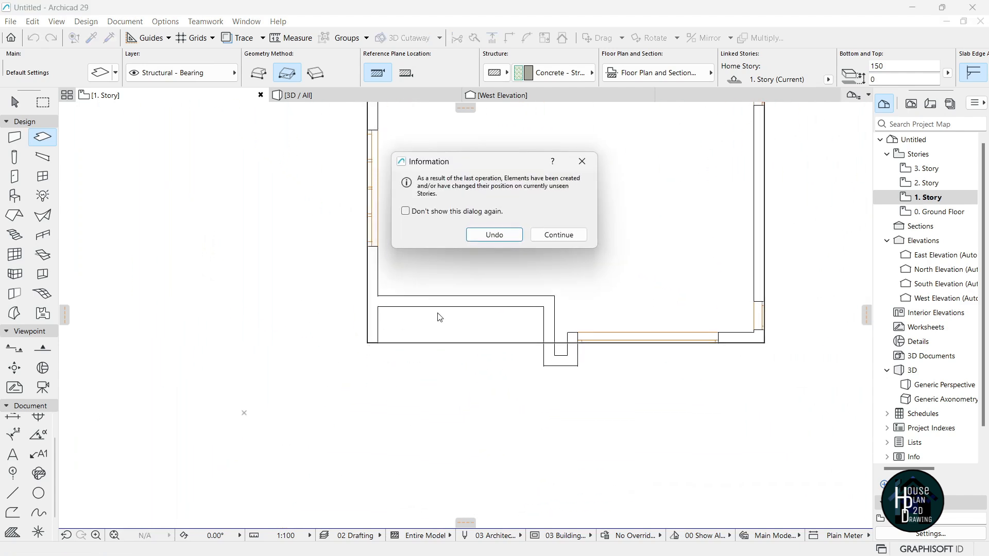
{"action": "left_click", "coordinate": [559, 235]}
{"action": "scroll", "coordinate": [412, 265], "scroll_direction": "down", "scroll_amount": 5}
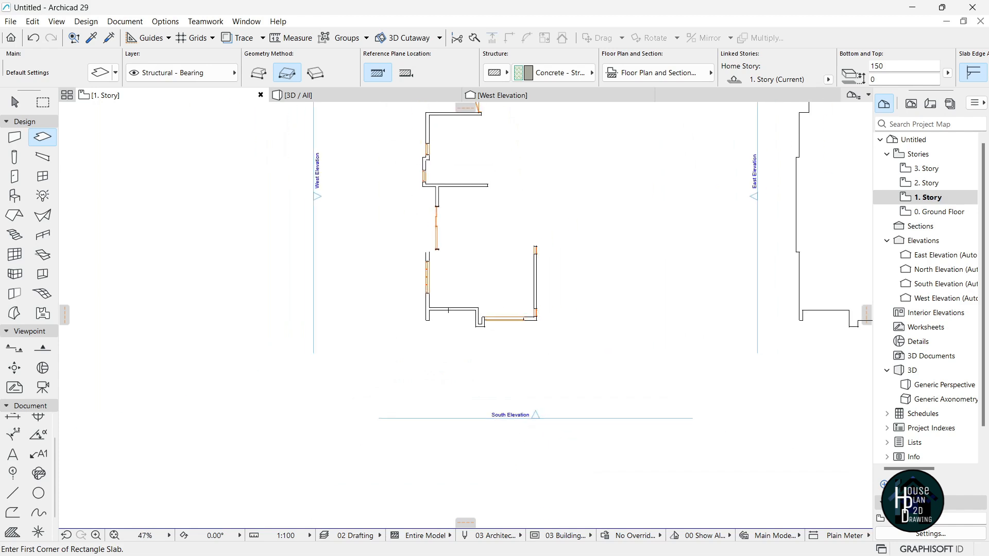
{"action": "key", "text": "Escape"}
{"action": "left_click", "coordinate": [309, 95]}
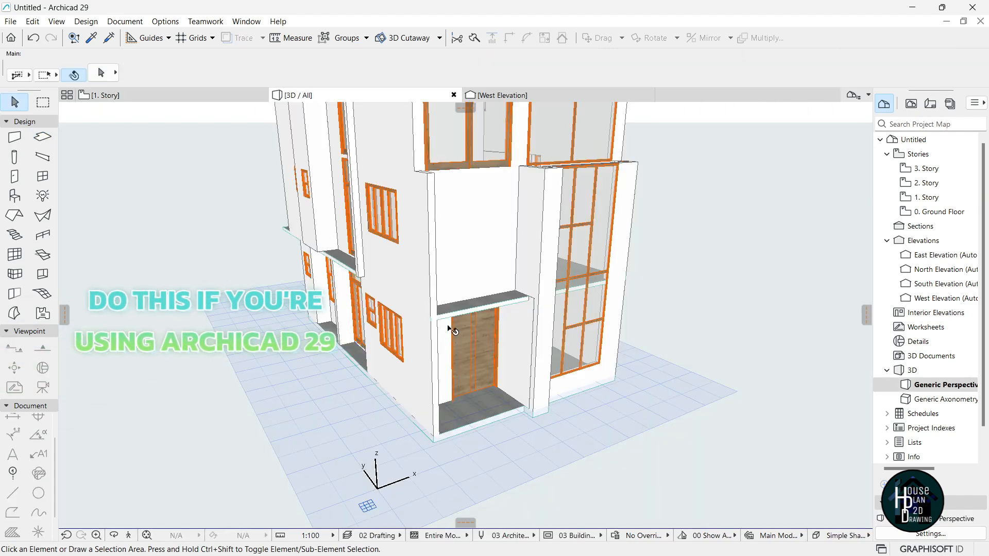
Set the first-story slab's Reference Plane Location to Bottom and go back to 1. Story.
{"action": "left_click", "coordinate": [481, 310]}
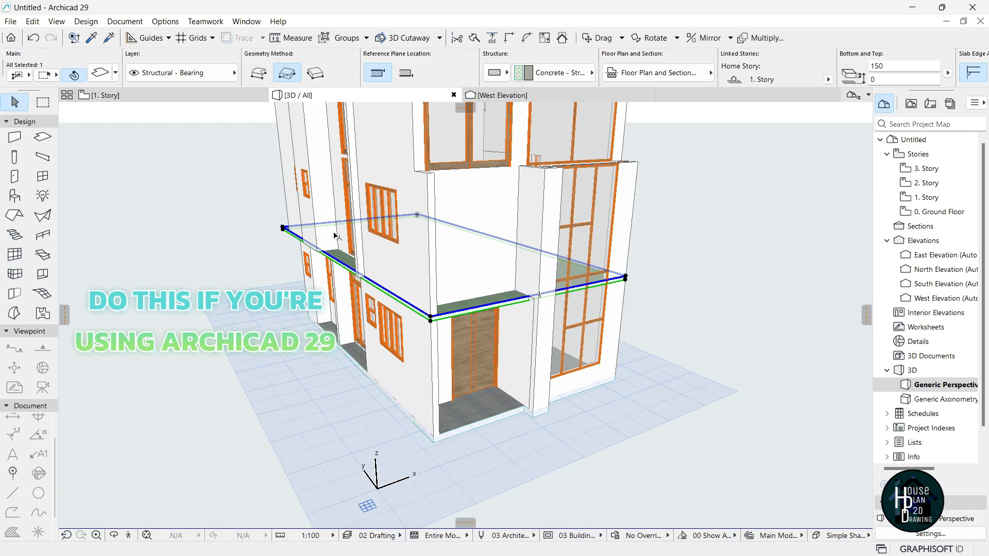
{"action": "left_click", "coordinate": [405, 73]}
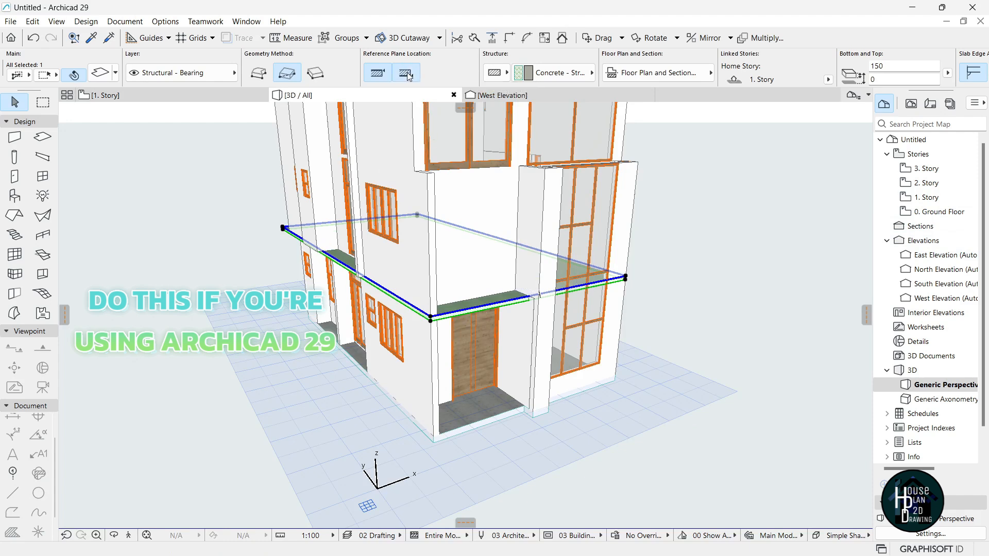
{"action": "double_click", "coordinate": [933, 199]}
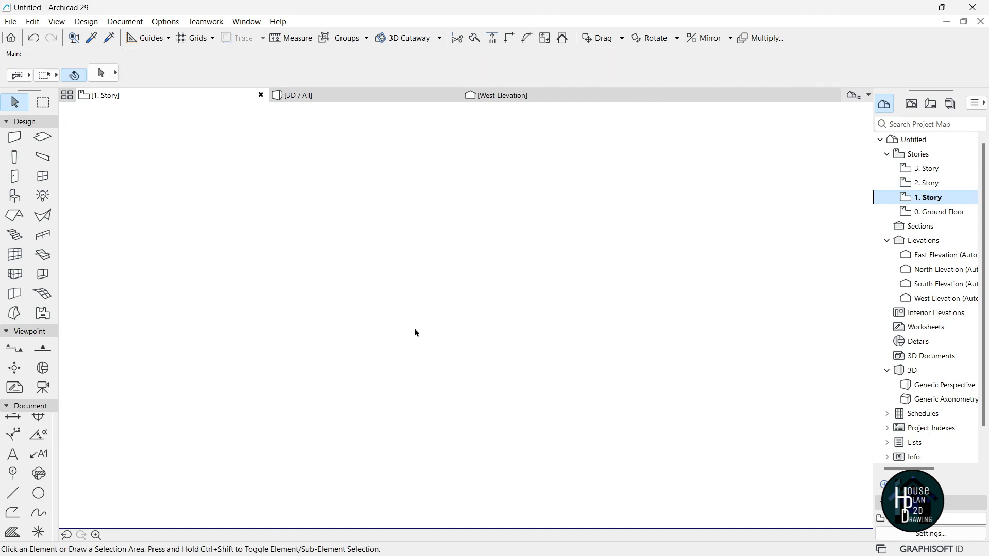
{"action": "scroll", "coordinate": [438, 311], "scroll_direction": "up", "scroll_amount": 4}
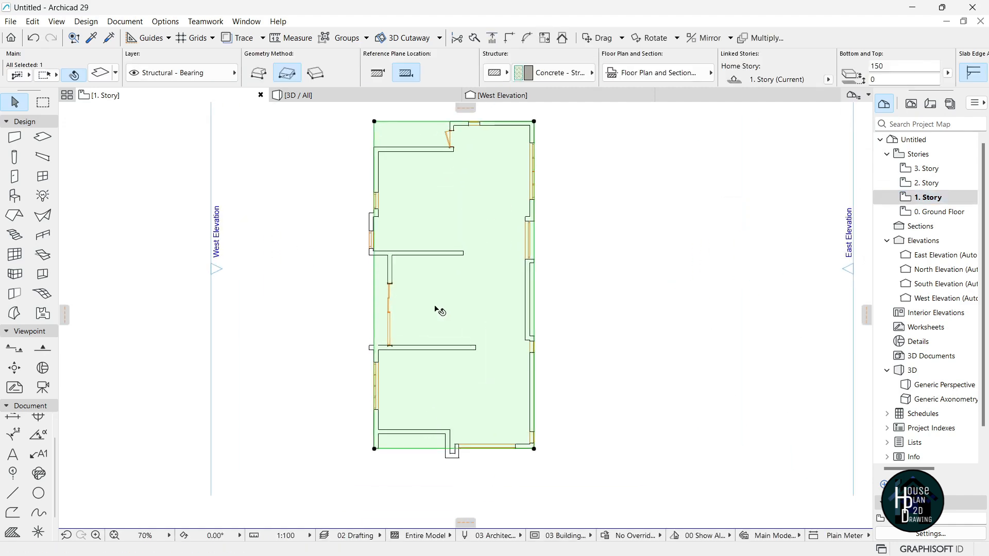
Trace a polyline from the wall corner, with its next node 3275 away.
{"action": "scroll", "coordinate": [397, 289], "scroll_direction": "down", "scroll_amount": 4}
{"action": "scroll", "coordinate": [411, 221], "scroll_direction": "up", "scroll_amount": 5}
{"action": "scroll", "coordinate": [412, 222], "scroll_direction": "up", "scroll_amount": 2}
{"action": "scroll", "coordinate": [401, 257], "scroll_direction": "down", "scroll_amount": 4}
{"action": "scroll", "coordinate": [410, 273], "scroll_direction": "up", "scroll_amount": 4}
{"action": "key", "text": "Escape"}
{"action": "scroll", "coordinate": [407, 181], "scroll_direction": "up", "scroll_amount": 1}
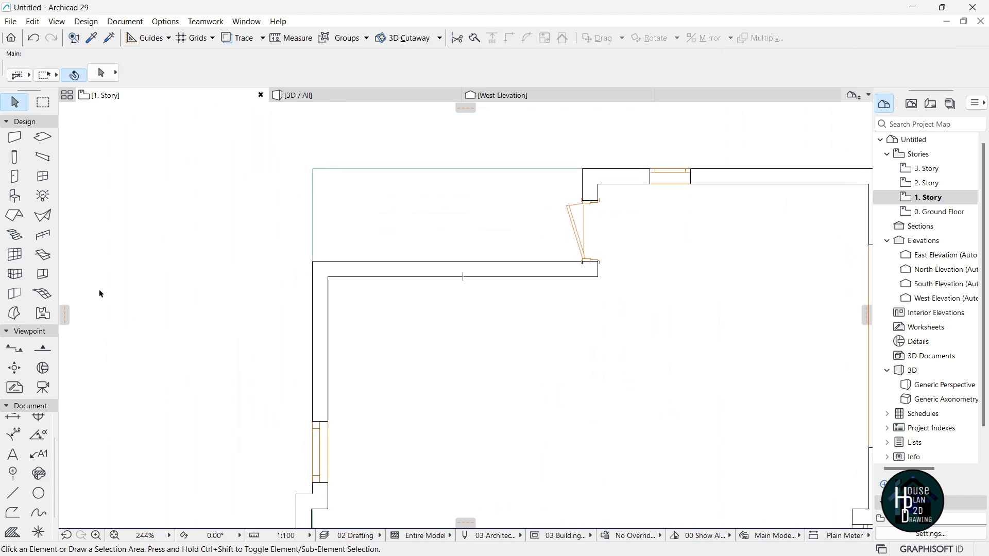
{"action": "left_click", "coordinate": [16, 495]}
{"action": "left_click", "coordinate": [583, 169]}
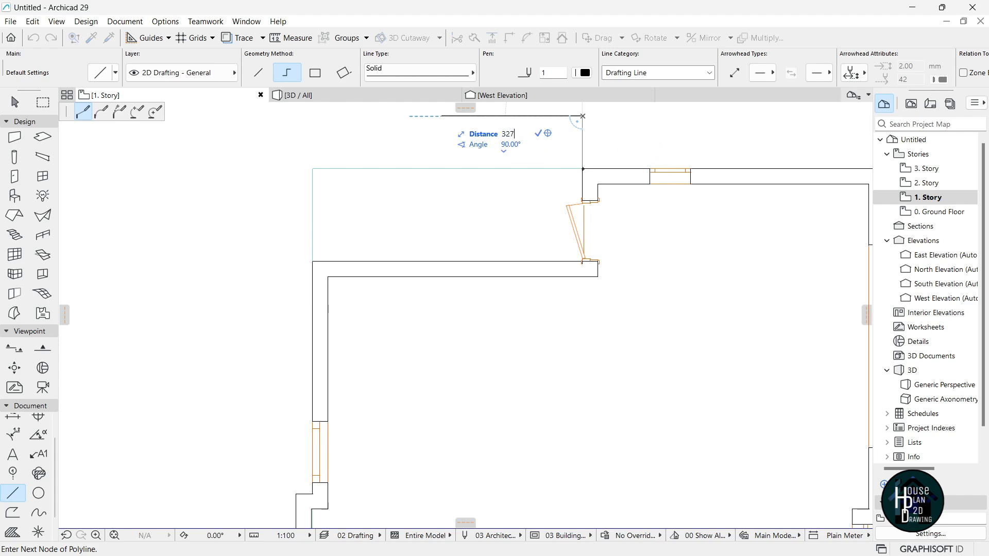
{"action": "key", "text": "Return"}
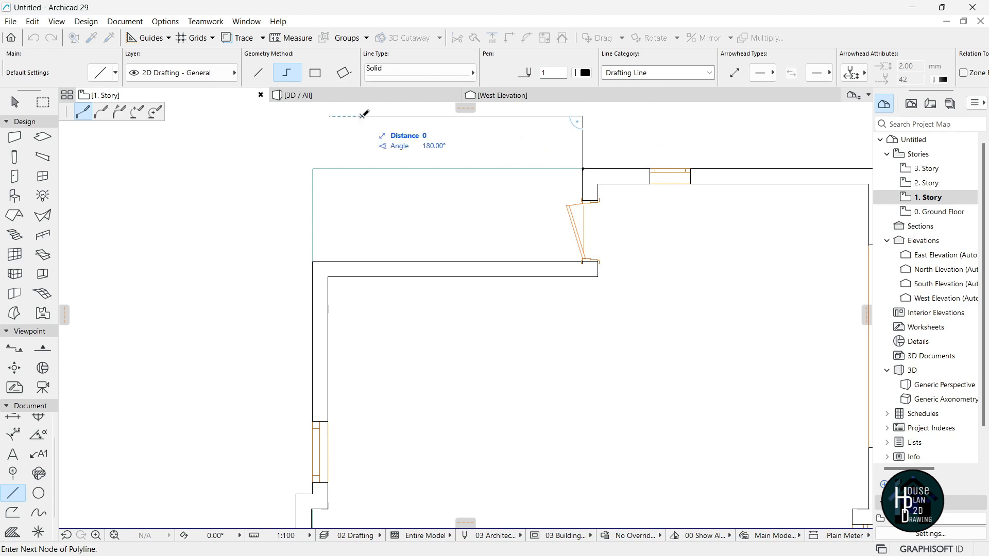
{"action": "double_click", "coordinate": [361, 168]}
{"action": "key", "text": "Escape"}
Cut a rectangular notch from the 1. Story slab at the wall corner.
{"action": "left_click", "coordinate": [327, 204]}
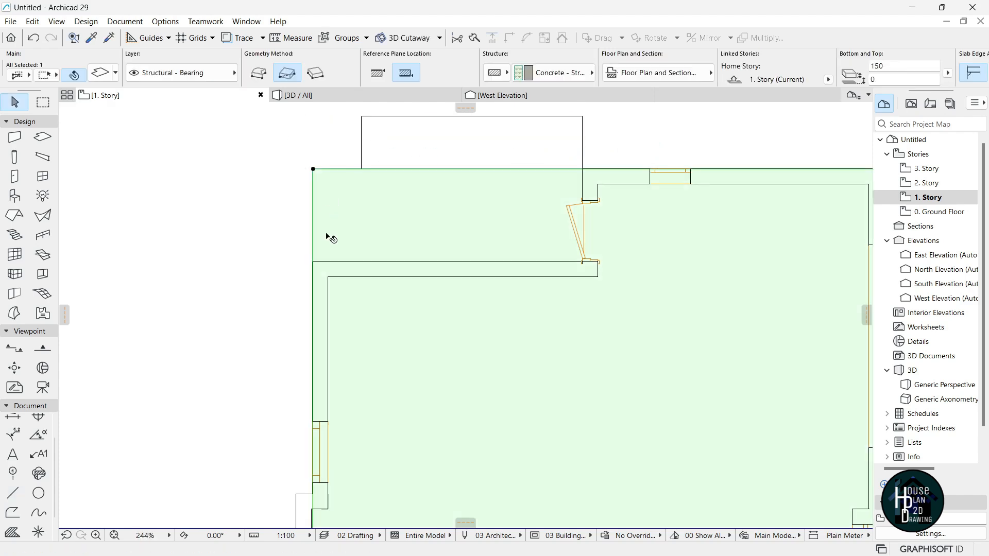
{"action": "left_click", "coordinate": [313, 169]}
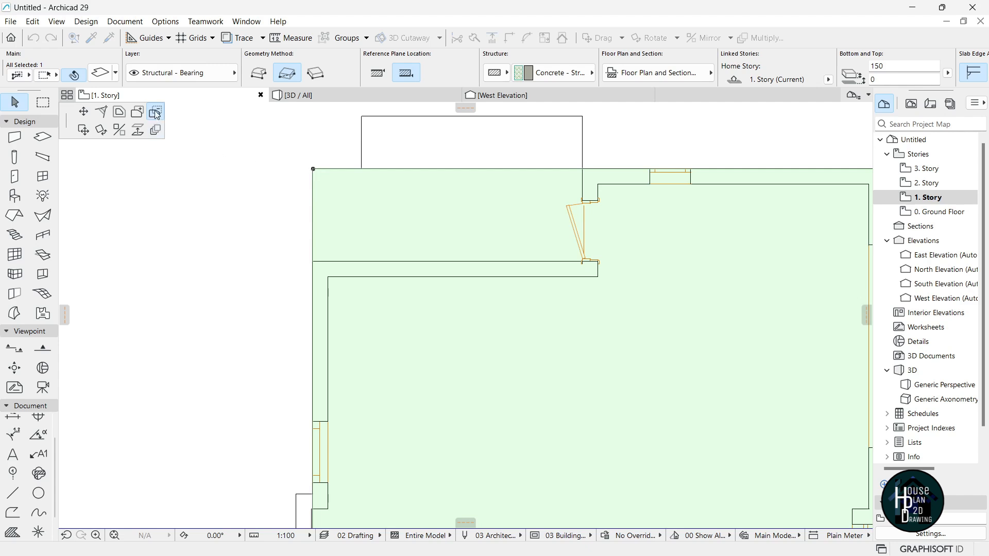
{"action": "left_click", "coordinate": [314, 170]}
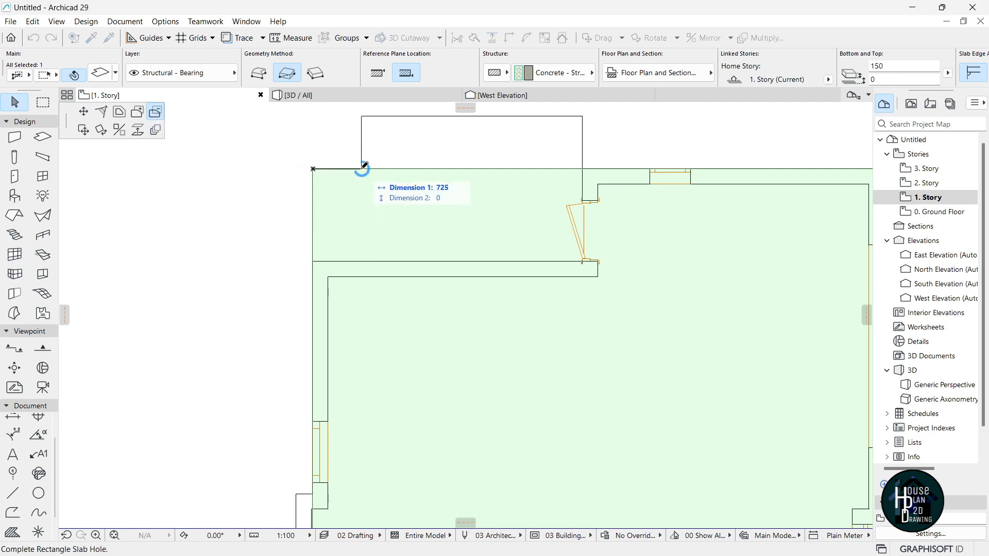
{"action": "left_click", "coordinate": [362, 261]}
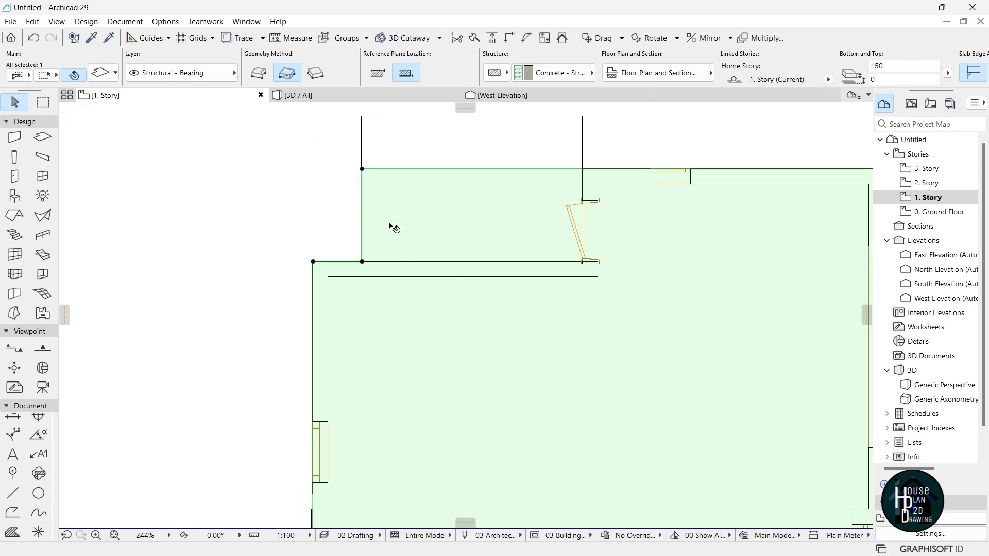
{"action": "scroll", "coordinate": [390, 224], "scroll_direction": "down", "scroll_amount": 3}
{"action": "key", "text": "Escape"}
Delete the small leftover slab.
{"action": "scroll", "coordinate": [401, 173], "scroll_direction": "down", "scroll_amount": 3}
{"action": "scroll", "coordinate": [412, 156], "scroll_direction": "up", "scroll_amount": 3}
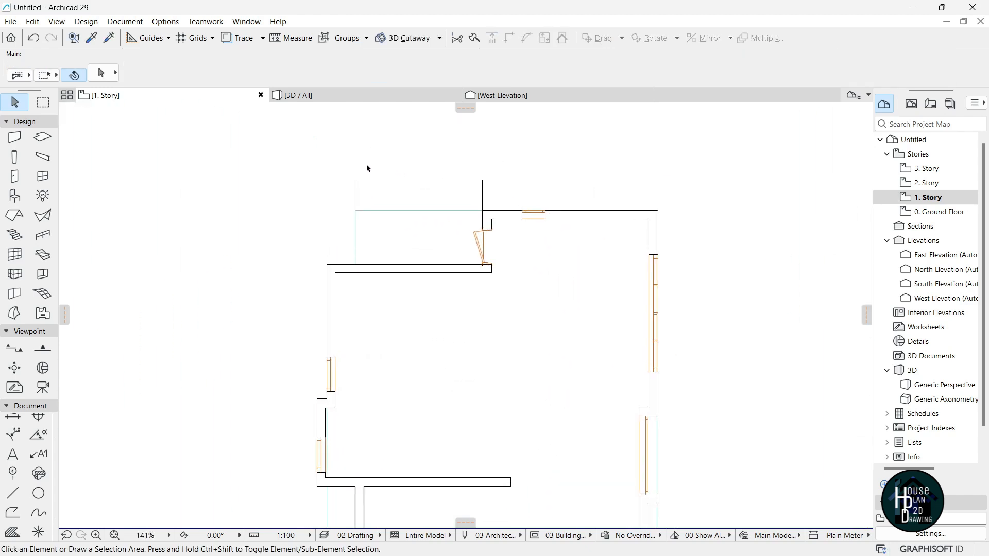
{"action": "left_click", "coordinate": [332, 161]}
{"action": "left_click", "coordinate": [496, 211]}
{"action": "key", "text": "Delete"}
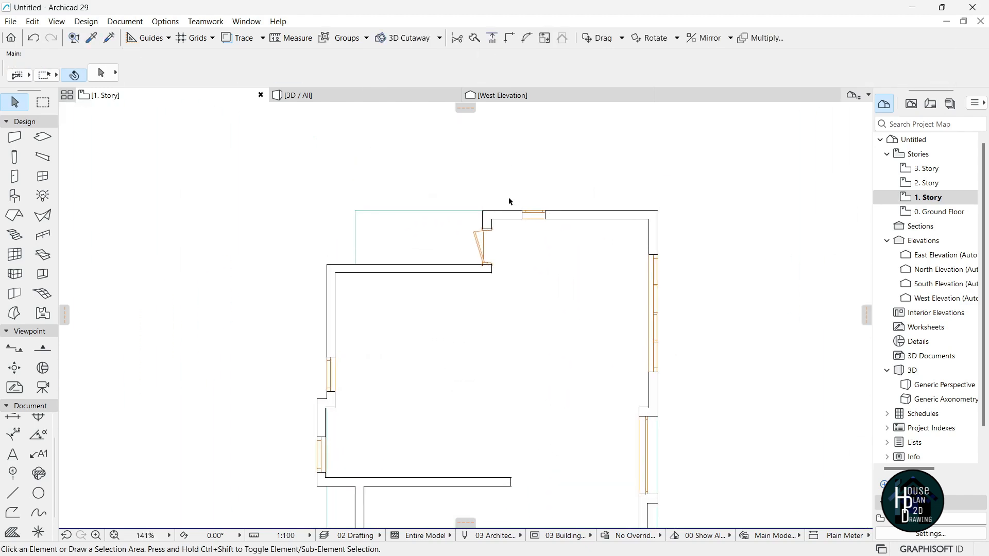
Add two rectangles to the slab so it extends out around the wall to its corner.
{"action": "scroll", "coordinate": [453, 174], "scroll_direction": "down", "scroll_amount": 6}
{"action": "left_click", "coordinate": [450, 270]}
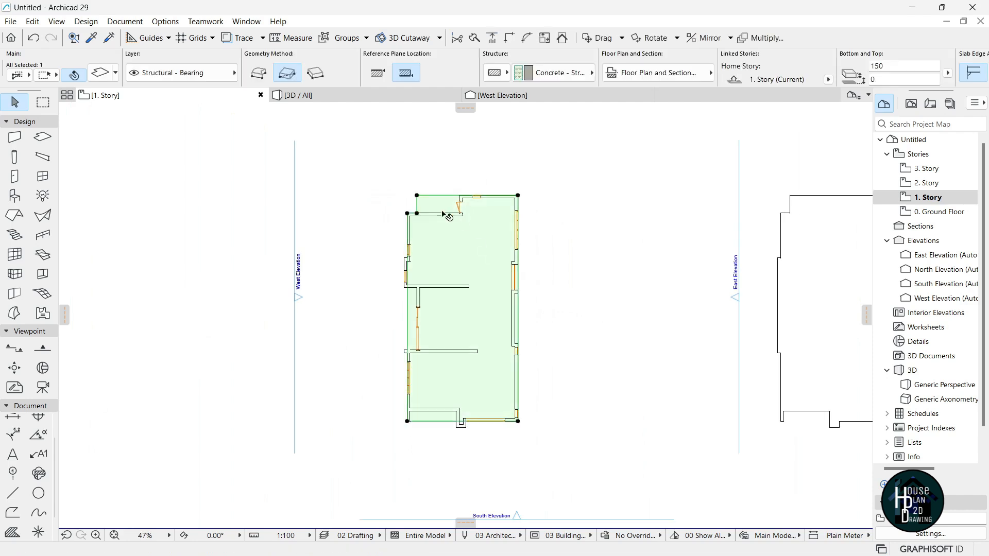
{"action": "scroll", "coordinate": [424, 272], "scroll_direction": "up", "scroll_amount": 7}
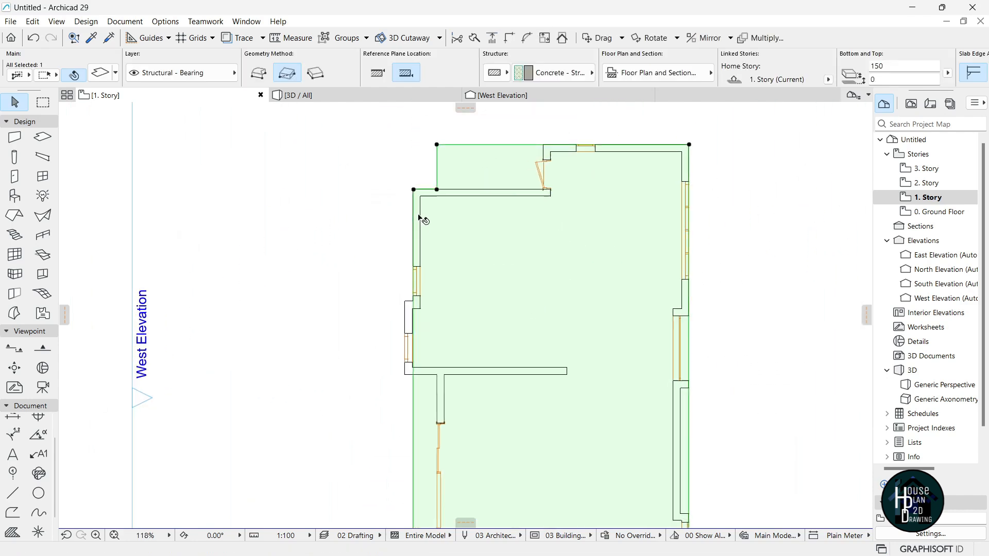
{"action": "left_click", "coordinate": [411, 179]}
{"action": "left_click", "coordinate": [137, 112]}
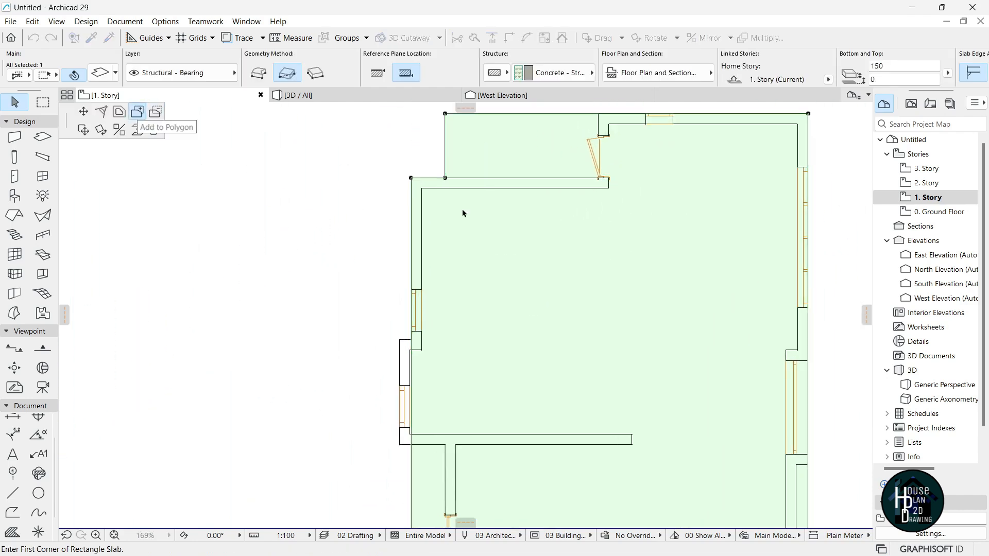
{"action": "scroll", "coordinate": [457, 317], "scroll_direction": "up", "scroll_amount": 4}
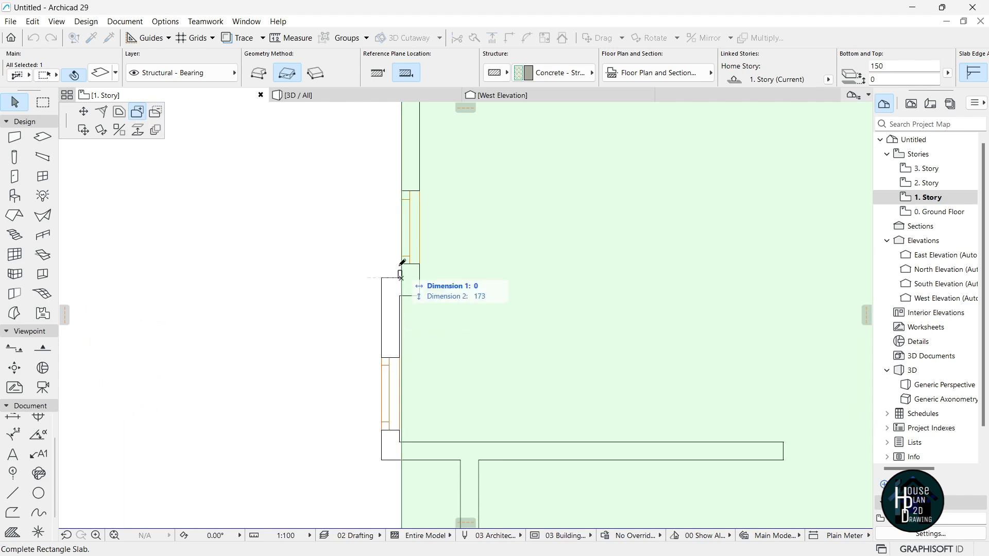
{"action": "scroll", "coordinate": [393, 293], "scroll_direction": "down", "scroll_amount": 5}
{"action": "scroll", "coordinate": [386, 380], "scroll_direction": "up", "scroll_amount": 5}
{"action": "left_click", "coordinate": [393, 371]}
{"action": "left_click", "coordinate": [412, 370]}
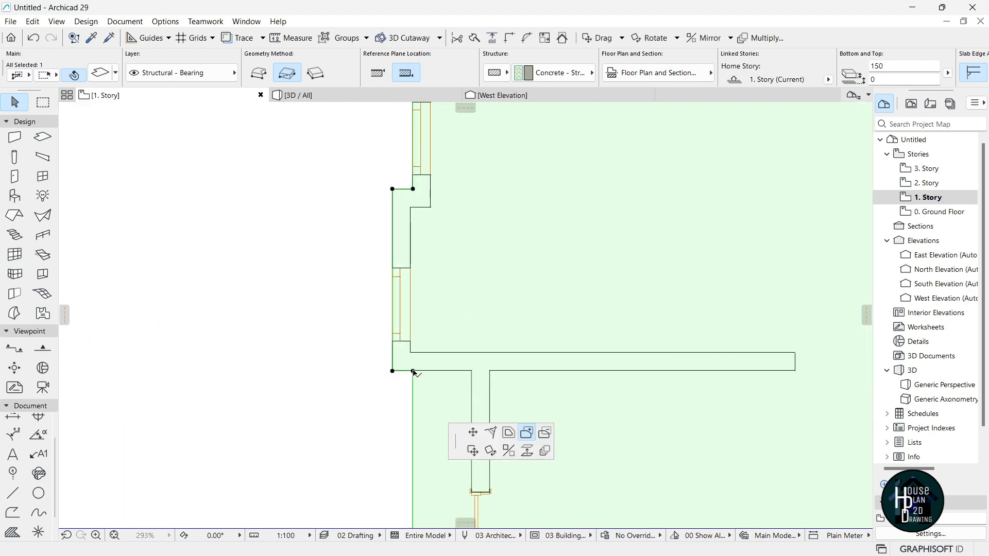
{"action": "left_click", "coordinate": [413, 371]}
{"action": "scroll", "coordinate": [417, 324], "scroll_direction": "down", "scroll_amount": 5}
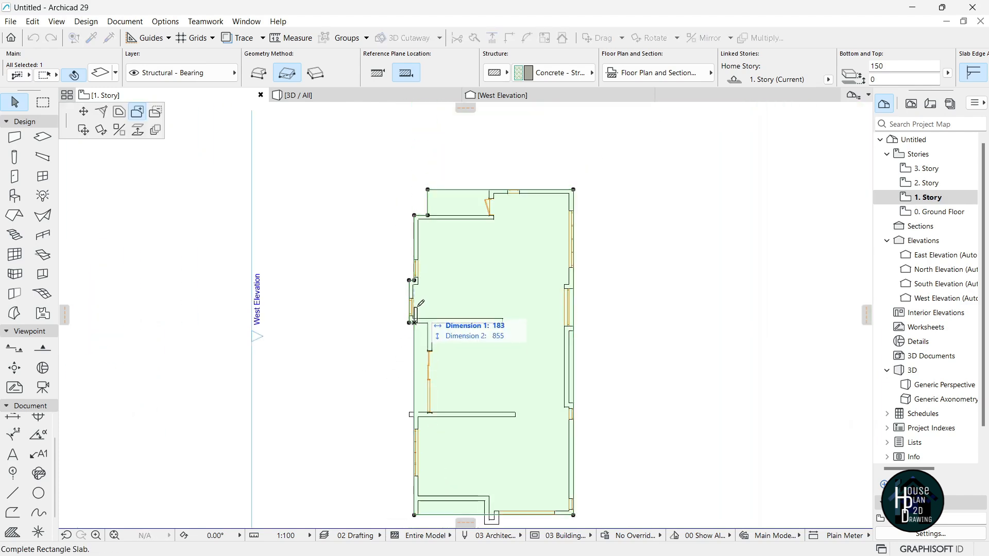
{"action": "scroll", "coordinate": [412, 323], "scroll_direction": "up", "scroll_amount": 5}
{"action": "left_click", "coordinate": [400, 386]}
Subtract rectangular notches at the inner wall corner and the slab's bottom-left corner.
{"action": "scroll", "coordinate": [411, 342], "scroll_direction": "down", "scroll_amount": 8}
{"action": "scroll", "coordinate": [387, 418], "scroll_direction": "up", "scroll_amount": 4}
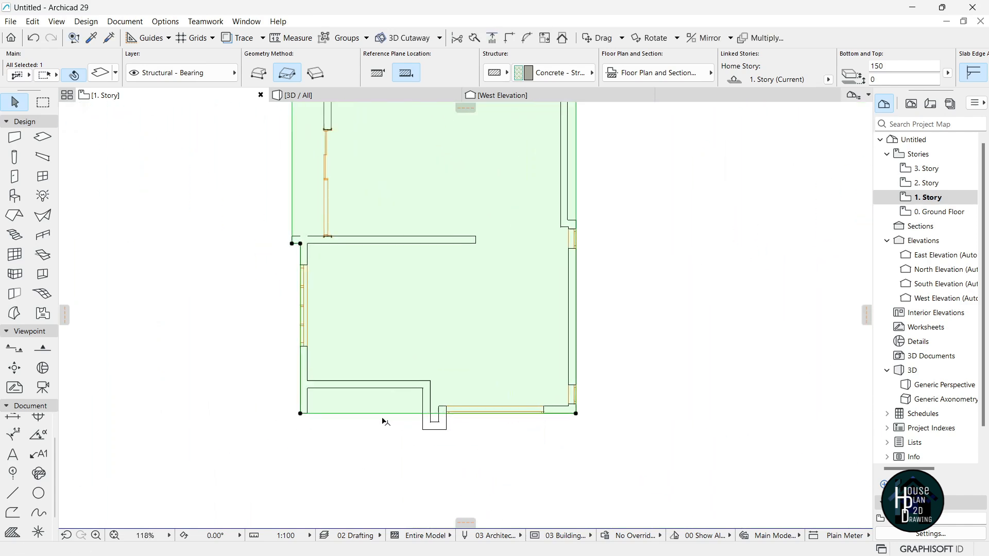
{"action": "scroll", "coordinate": [387, 417], "scroll_direction": "up", "scroll_amount": 2}
{"action": "left_click", "coordinate": [269, 411]}
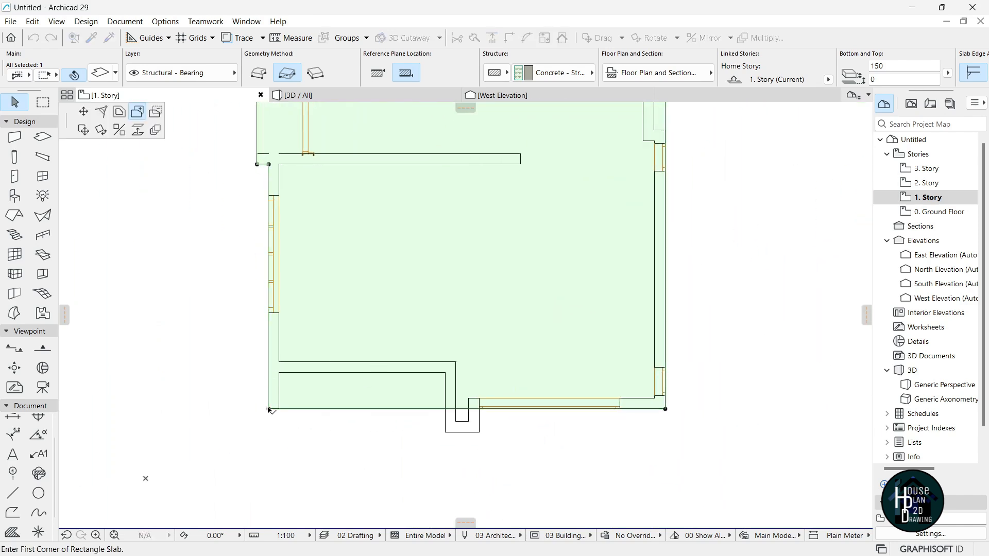
{"action": "left_click", "coordinate": [155, 114]}
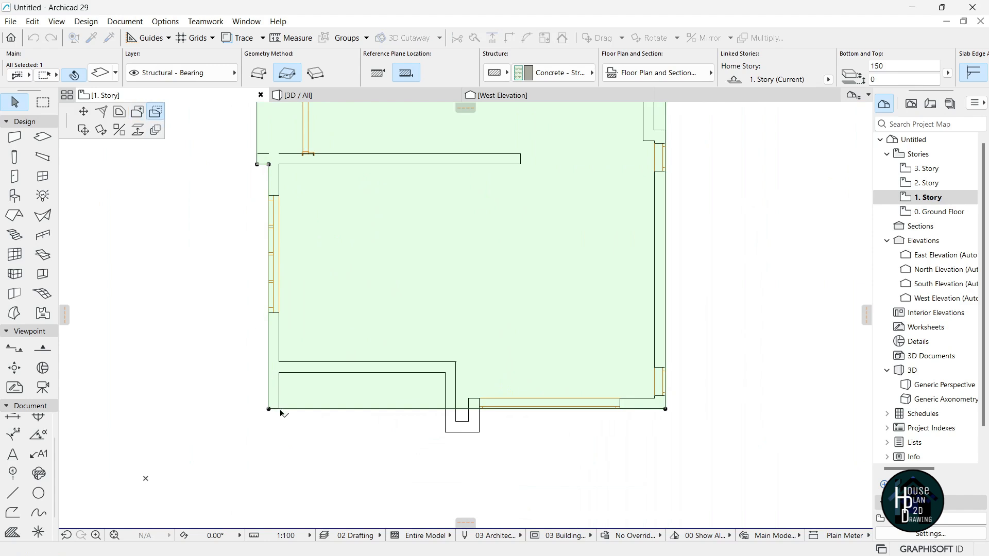
{"action": "left_click", "coordinate": [445, 373]}
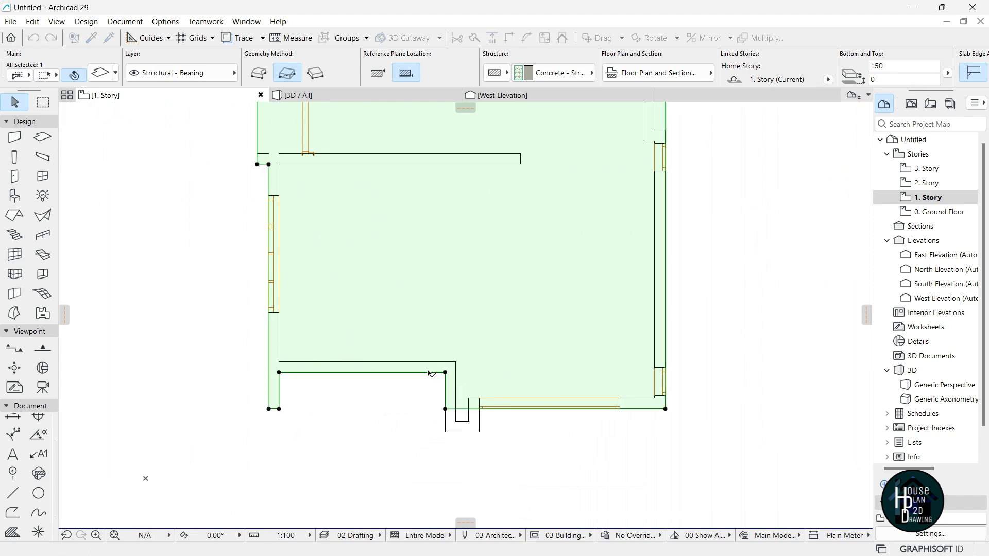
{"action": "scroll", "coordinate": [412, 363], "scroll_direction": "down", "scroll_amount": 2}
{"action": "scroll", "coordinate": [482, 397], "scroll_direction": "up", "scroll_amount": 3}
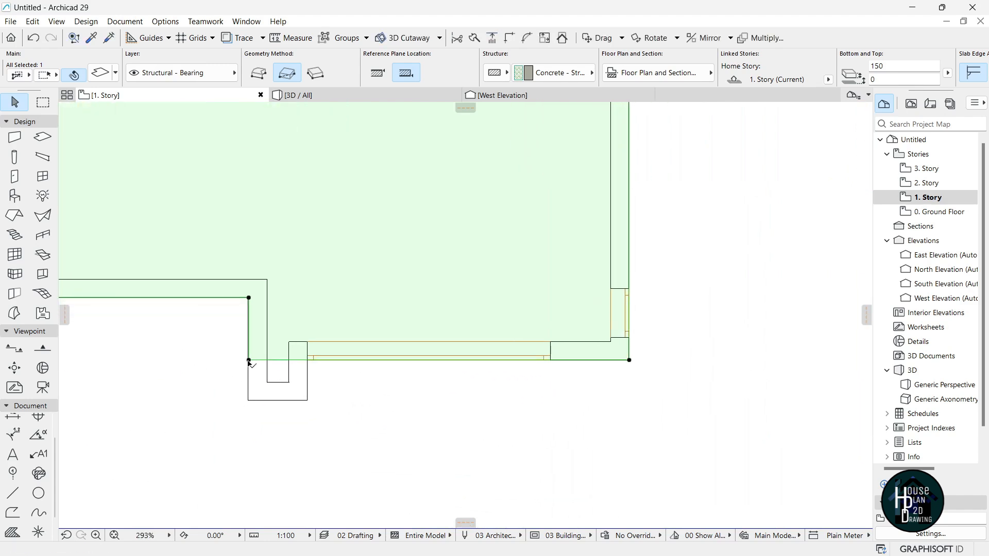
{"action": "left_click", "coordinate": [249, 360]}
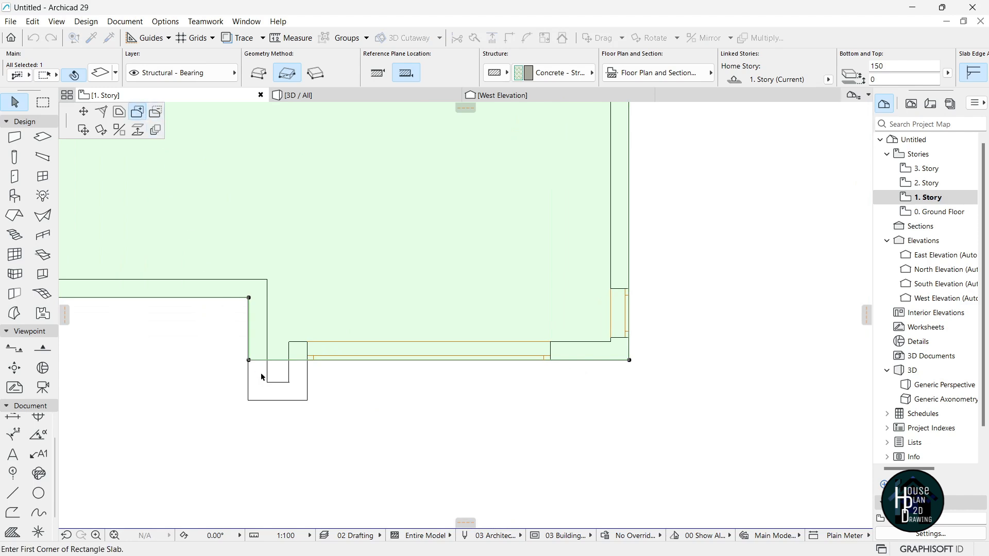
{"action": "left_click", "coordinate": [250, 360]}
{"action": "left_click", "coordinate": [308, 399]}
Cut two more rectangular notches into the slab's right edge along the right wall.
{"action": "scroll", "coordinate": [474, 418], "scroll_direction": "down", "scroll_amount": 5}
{"action": "scroll", "coordinate": [462, 335], "scroll_direction": "up", "scroll_amount": 3}
{"action": "scroll", "coordinate": [475, 331], "scroll_direction": "down", "scroll_amount": 4}
{"action": "scroll", "coordinate": [462, 404], "scroll_direction": "up", "scroll_amount": 1}
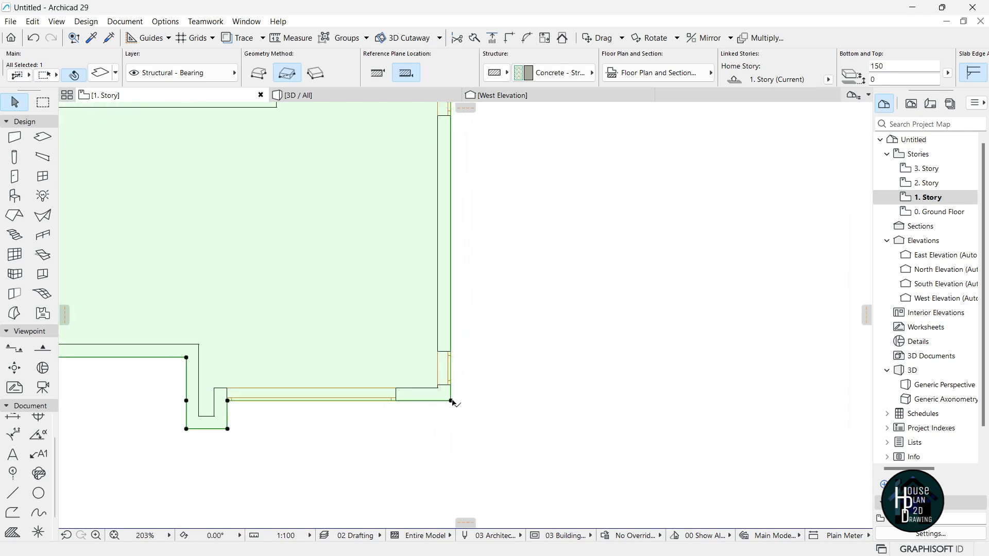
{"action": "left_click", "coordinate": [451, 401]}
{"action": "scroll", "coordinate": [366, 249], "scroll_direction": "down", "scroll_amount": 3}
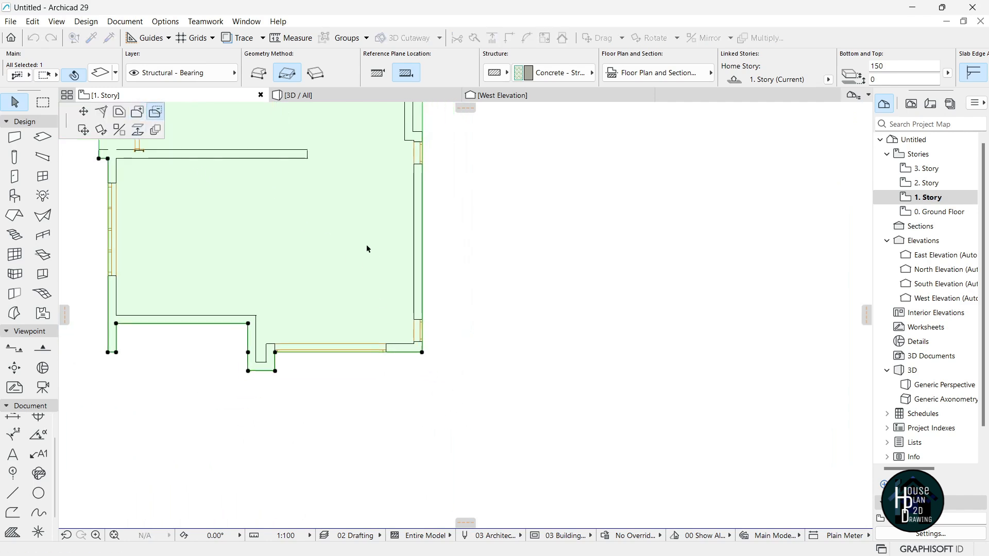
{"action": "scroll", "coordinate": [396, 142], "scroll_direction": "up", "scroll_amount": 5}
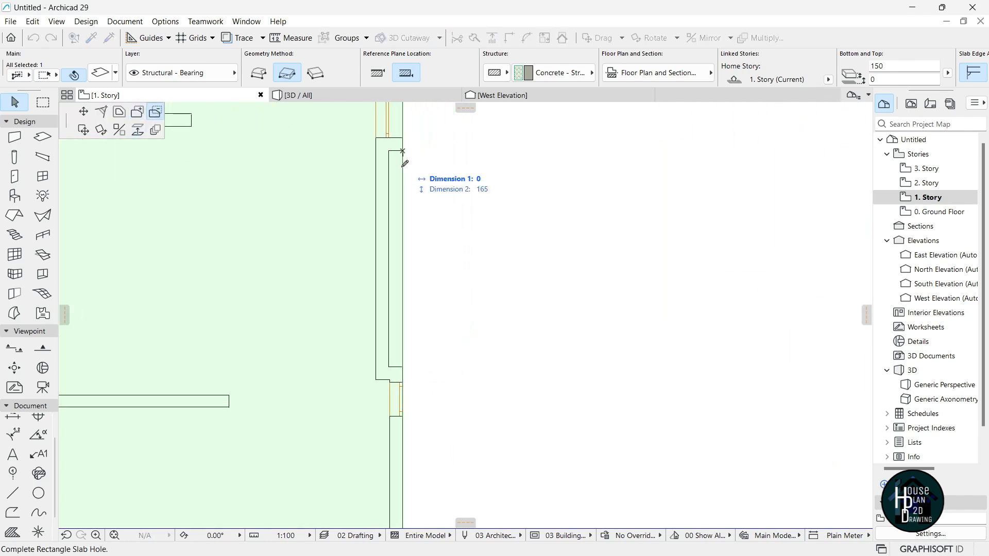
{"action": "left_click", "coordinate": [390, 366]}
{"action": "scroll", "coordinate": [409, 353], "scroll_direction": "down", "scroll_amount": 3}
{"action": "scroll", "coordinate": [411, 243], "scroll_direction": "up", "scroll_amount": 3}
{"action": "scroll", "coordinate": [418, 281], "scroll_direction": "down", "scroll_amount": 4}
{"action": "scroll", "coordinate": [404, 242], "scroll_direction": "up", "scroll_amount": 4}
{"action": "scroll", "coordinate": [433, 278], "scroll_direction": "up", "scroll_amount": 2}
{"action": "left_click", "coordinate": [420, 401]}
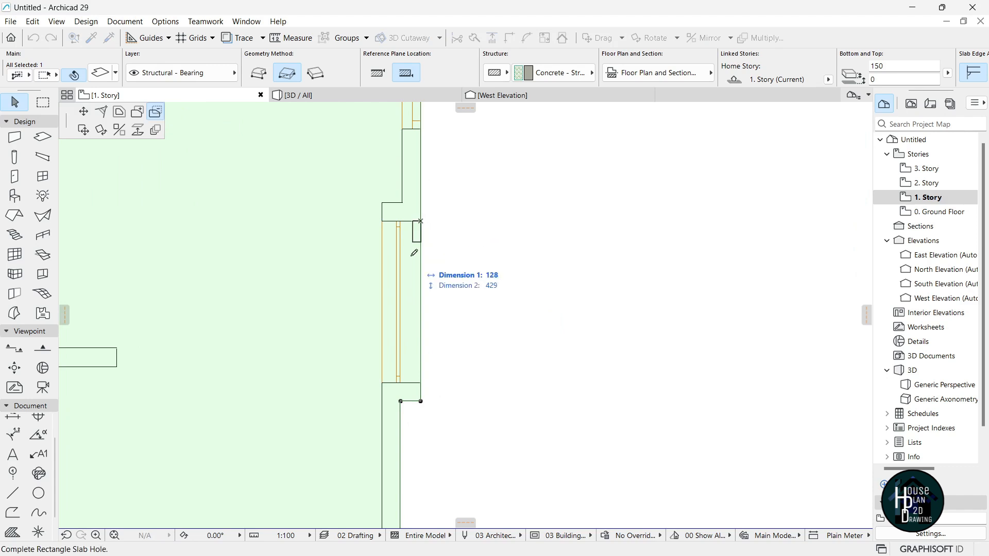
{"action": "left_click", "coordinate": [401, 383]}
{"action": "scroll", "coordinate": [464, 289], "scroll_direction": "down", "scroll_amount": 4}
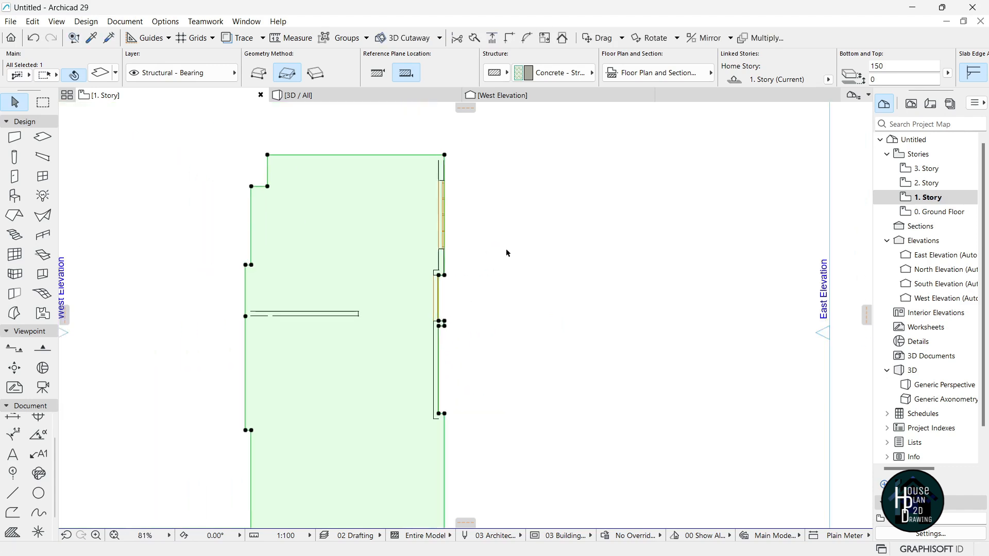
{"action": "scroll", "coordinate": [365, 375], "scroll_direction": "up", "scroll_amount": 1}
{"action": "scroll", "coordinate": [427, 282], "scroll_direction": "down", "scroll_amount": 2}
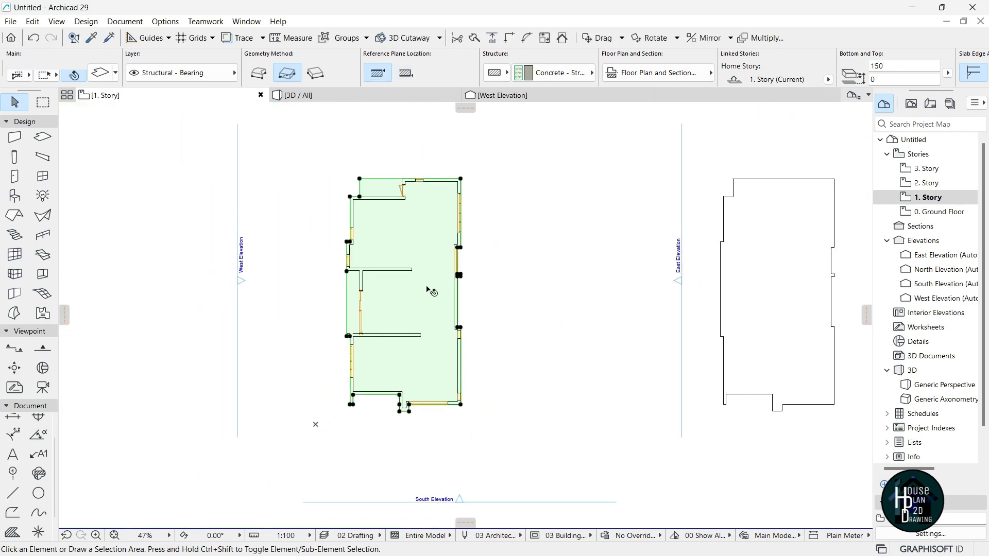
Fly through the 3D model to inspect the reshaped slab, then return to the floor plan.
{"action": "key", "text": "Escape"}
{"action": "left_click", "coordinate": [367, 96]}
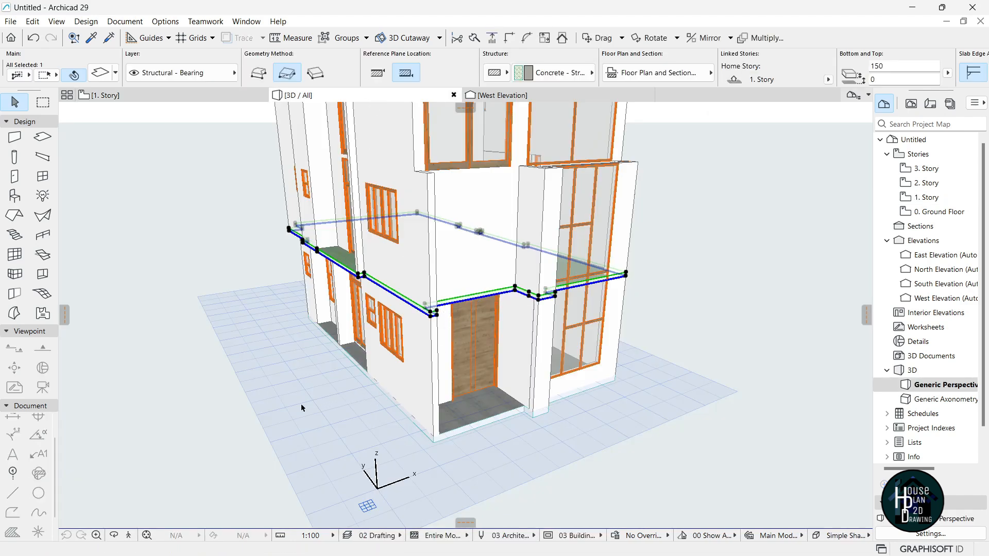
{"action": "left_click", "coordinate": [239, 403]}
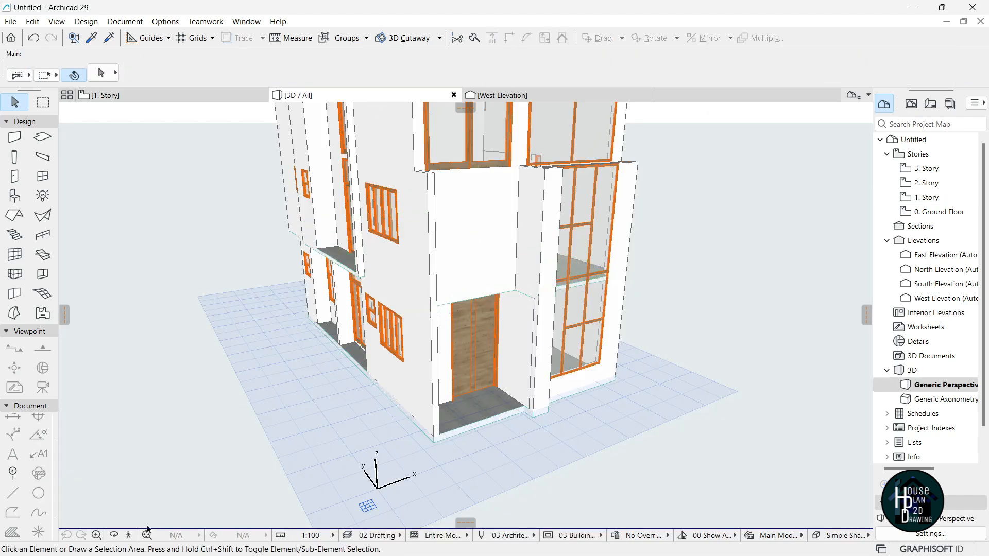
{"action": "key", "text": "shift+F3"}
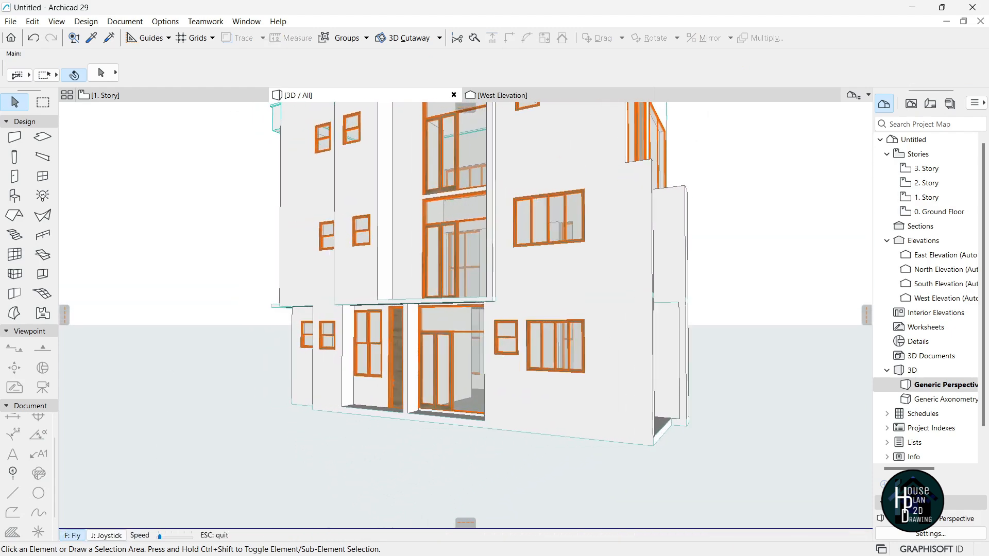
{"action": "key", "text": "Escape"}
{"action": "key", "text": "F2"}
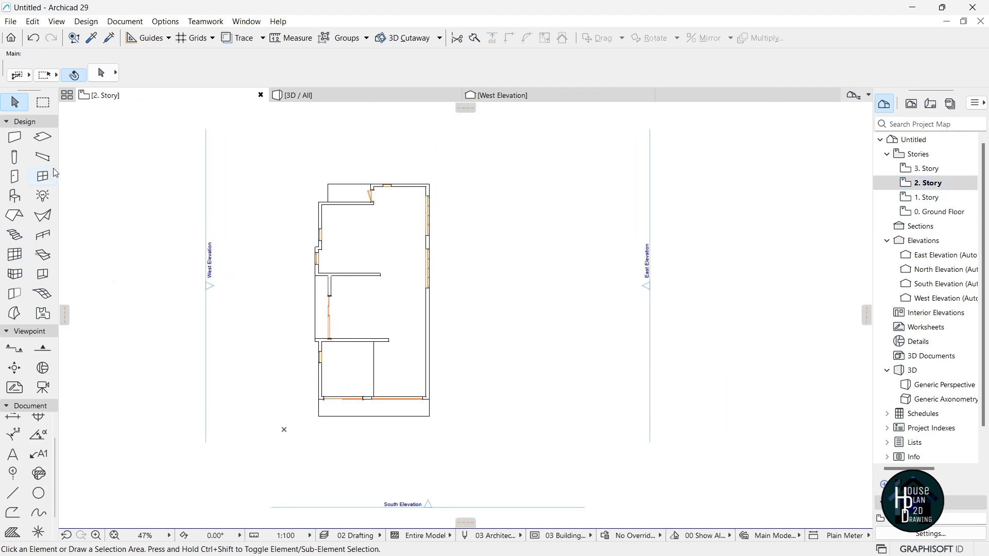
Draw a rectangular slab from the top-right to the bottom-left building corner, keeping it despite the unseen-stories notice.
{"action": "left_click", "coordinate": [42, 137]}
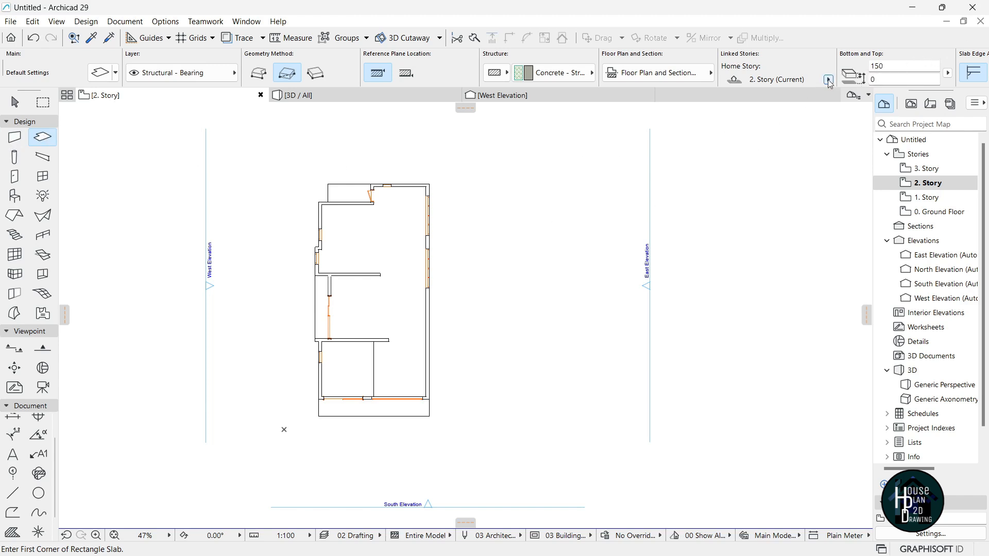
{"action": "scroll", "coordinate": [378, 196], "scroll_direction": "up", "scroll_amount": 3}
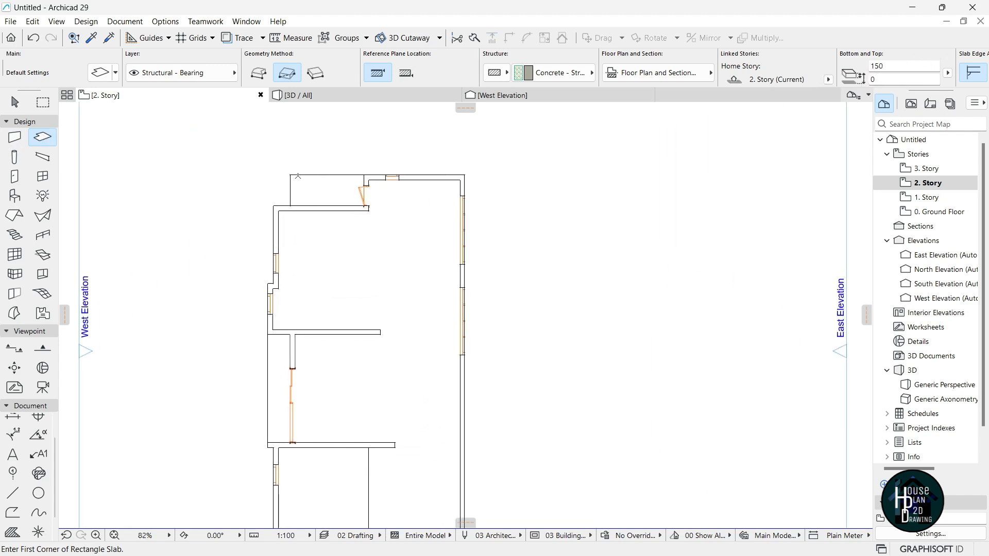
{"action": "left_click", "coordinate": [466, 173]}
{"action": "scroll", "coordinate": [388, 369], "scroll_direction": "down", "scroll_amount": 3}
{"action": "scroll", "coordinate": [331, 438], "scroll_direction": "up", "scroll_amount": 6}
{"action": "left_click", "coordinate": [307, 429]}
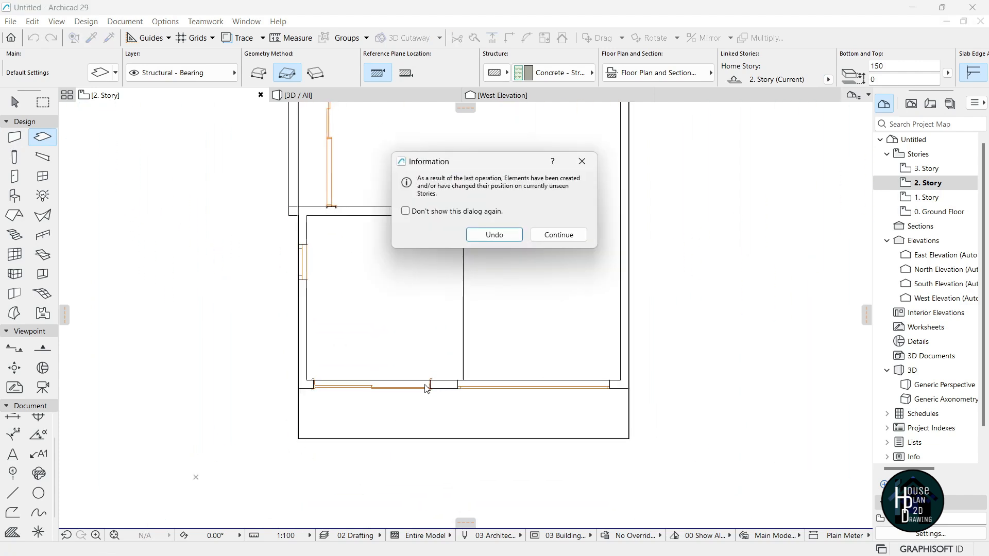
{"action": "left_click", "coordinate": [558, 235]}
Check the new slab in 3D, then go back to the 2. Story plan.
{"action": "key", "text": "F3"}
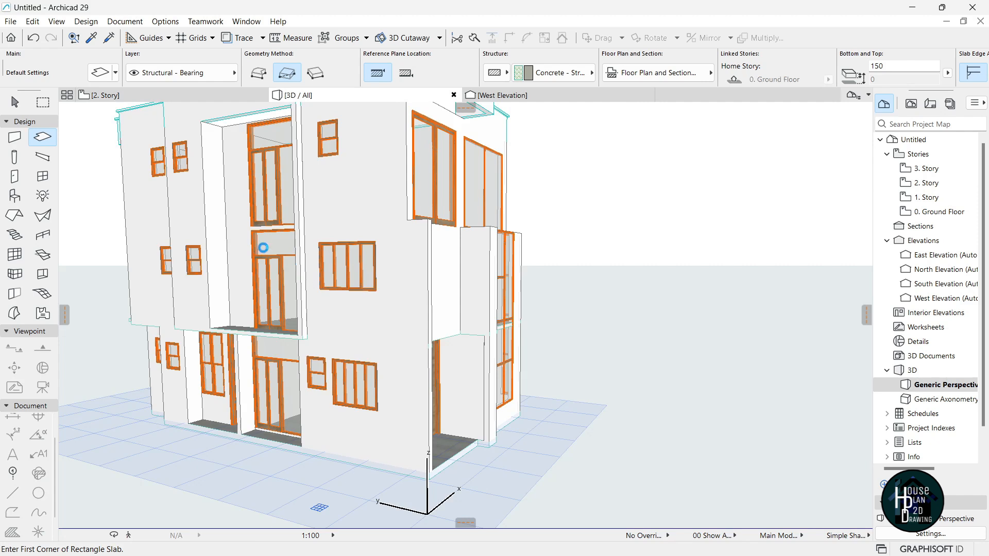
{"action": "key", "text": "Escape"}
{"action": "left_click", "coordinate": [238, 232]}
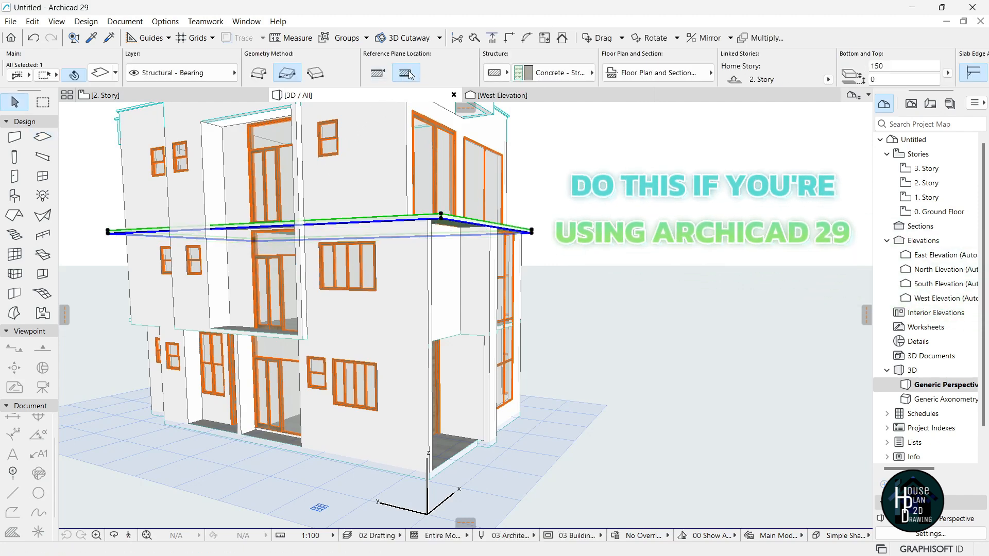
{"action": "left_click", "coordinate": [183, 94]}
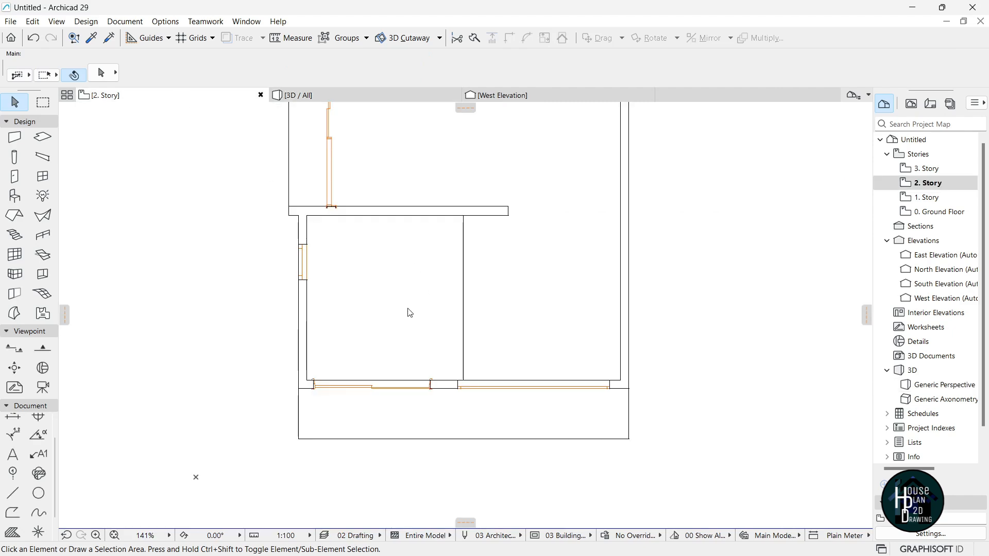
Cut a rectangular notch from the 2. Story slab's top-left corner.
{"action": "left_click", "coordinate": [404, 280]}
{"action": "scroll", "coordinate": [402, 309], "scroll_direction": "down", "scroll_amount": 5}
{"action": "scroll", "coordinate": [381, 288], "scroll_direction": "up", "scroll_amount": 2}
{"action": "scroll", "coordinate": [376, 165], "scroll_direction": "up", "scroll_amount": 5}
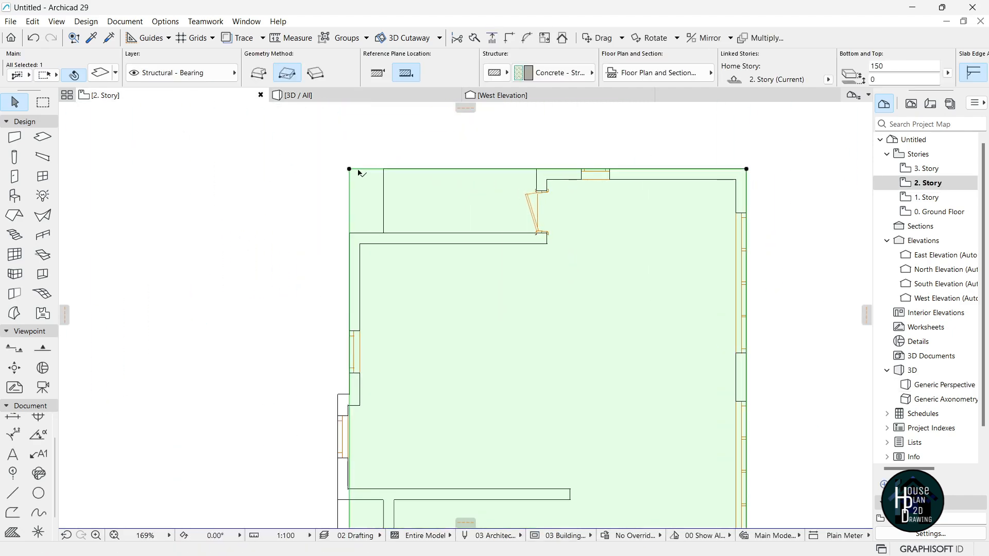
{"action": "left_click", "coordinate": [349, 169]}
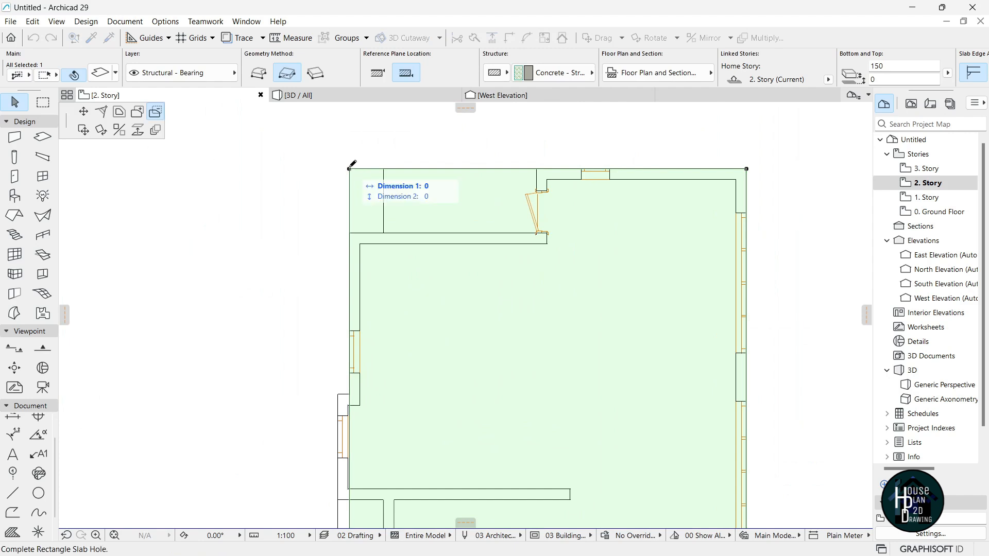
{"action": "left_click", "coordinate": [387, 230]}
{"action": "scroll", "coordinate": [385, 222], "scroll_direction": "down", "scroll_amount": 4}
{"action": "scroll", "coordinate": [360, 258], "scroll_direction": "up", "scroll_amount": 3}
{"action": "scroll", "coordinate": [379, 191], "scroll_direction": "down", "scroll_amount": 1}
{"action": "scroll", "coordinate": [363, 170], "scroll_direction": "up", "scroll_amount": 1}
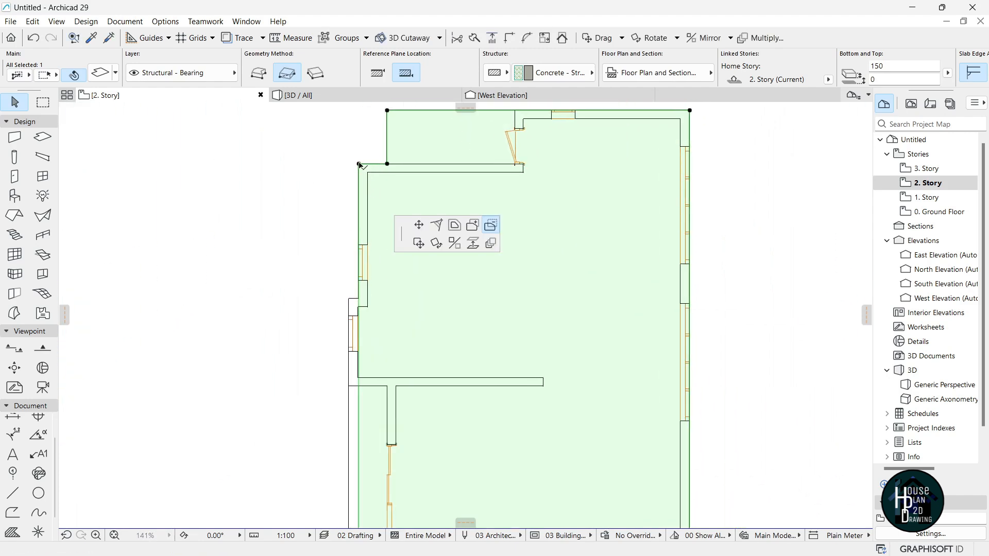
Subtract a strip along the slab's left edge and view the result in 3D.
{"action": "left_click", "coordinate": [359, 165]}
{"action": "scroll", "coordinate": [358, 248], "scroll_direction": "up", "scroll_amount": 5}
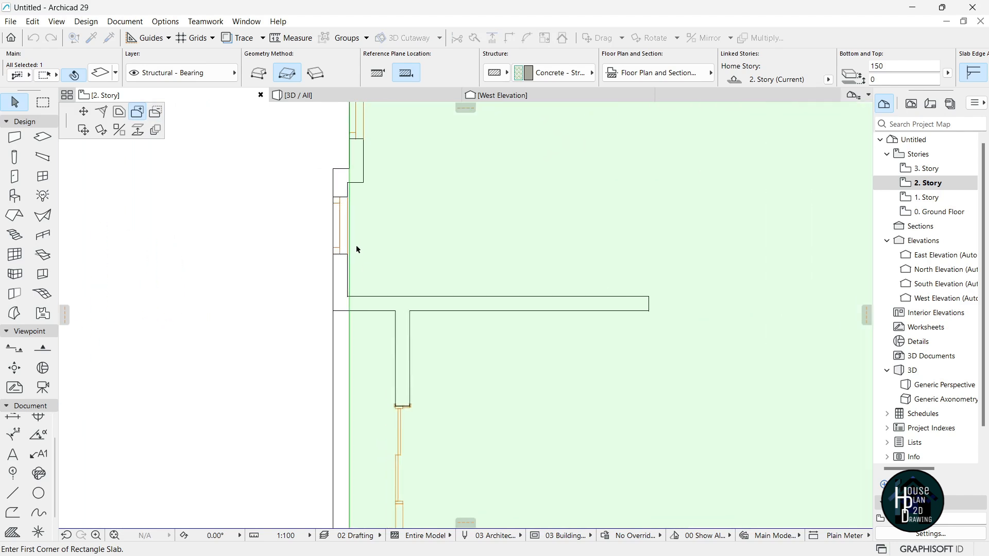
{"action": "scroll", "coordinate": [351, 163], "scroll_direction": "down", "scroll_amount": 6}
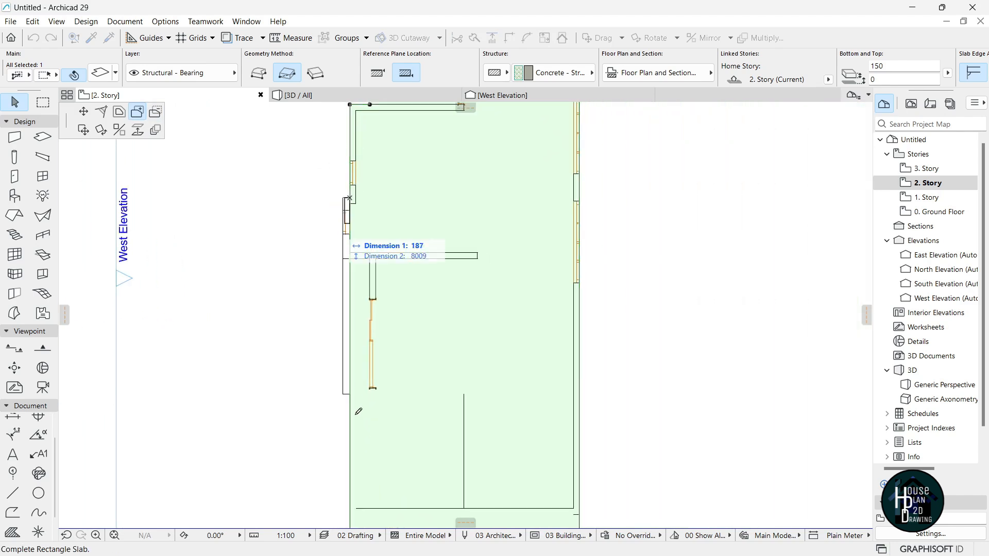
{"action": "scroll", "coordinate": [347, 387], "scroll_direction": "up", "scroll_amount": 4}
{"action": "scroll", "coordinate": [347, 387], "scroll_direction": "up", "scroll_amount": 2}
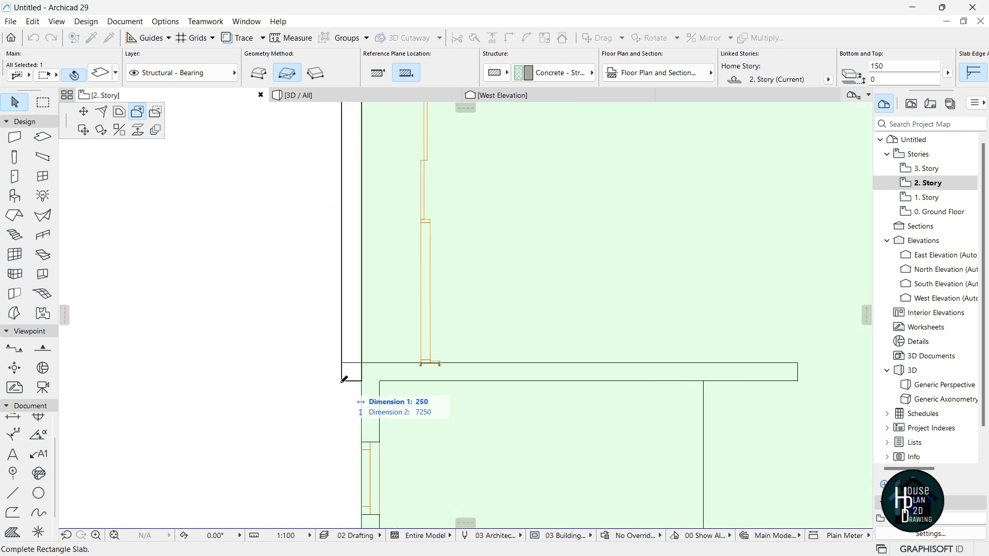
{"action": "left_click", "coordinate": [344, 380]}
{"action": "scroll", "coordinate": [365, 294], "scroll_direction": "down", "scroll_amount": 5}
{"action": "scroll", "coordinate": [442, 283], "scroll_direction": "down", "scroll_amount": 3}
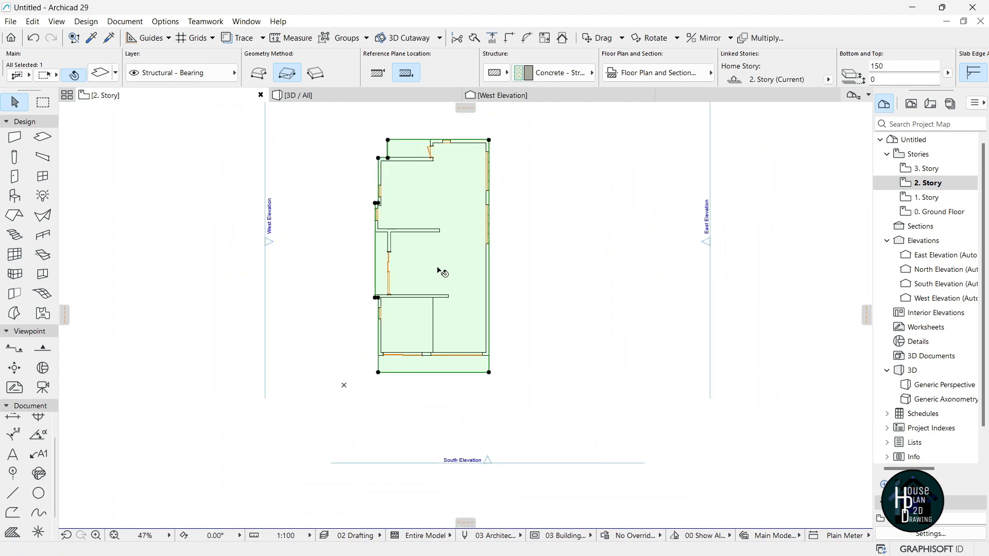
{"action": "key", "text": "Escape"}
{"action": "left_click", "coordinate": [384, 98]}
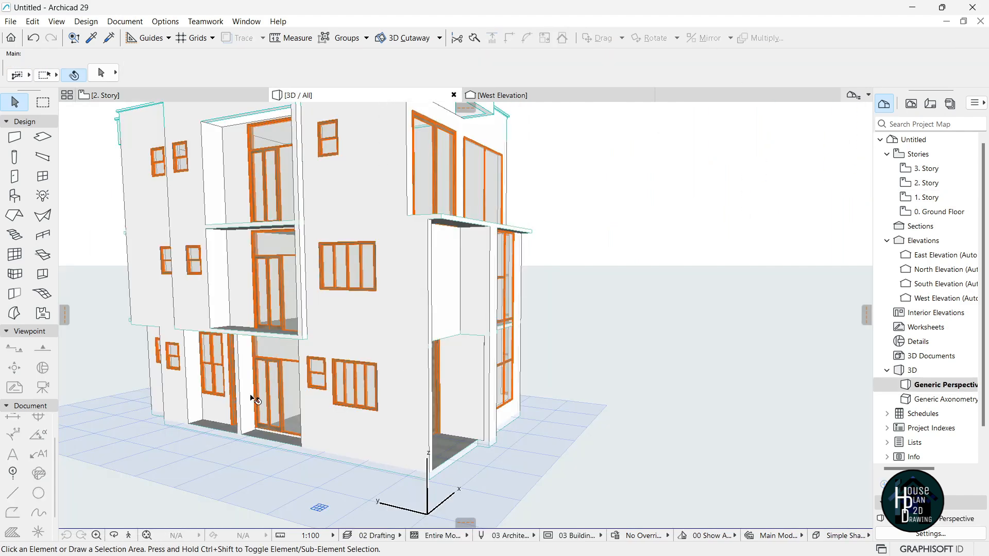
Walk the camera around the house in 3D to inspect the lower front wall.
{"action": "left_click", "coordinate": [130, 536]}
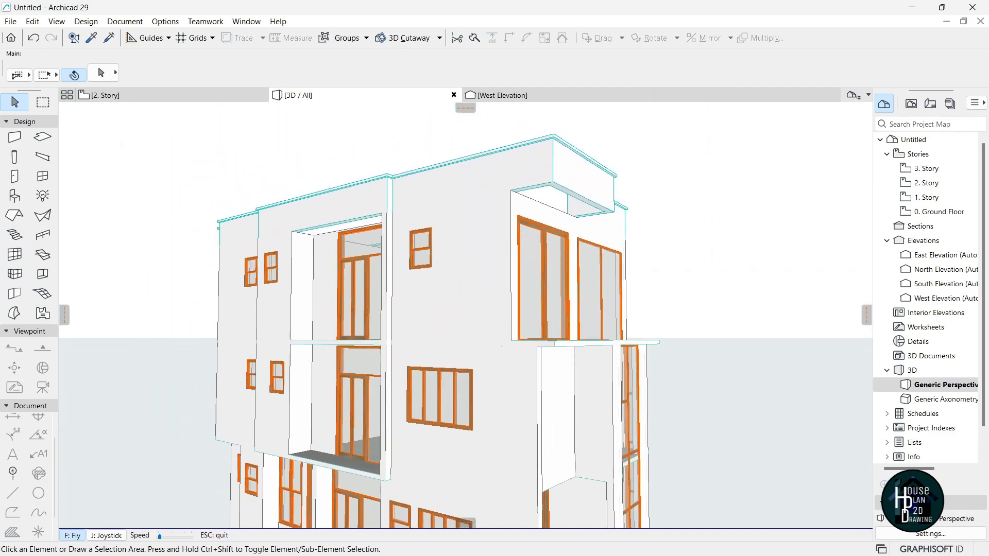
{"action": "key", "text": "Right"}
{"action": "key", "text": "Up"}
{"action": "key", "text": "Left"}
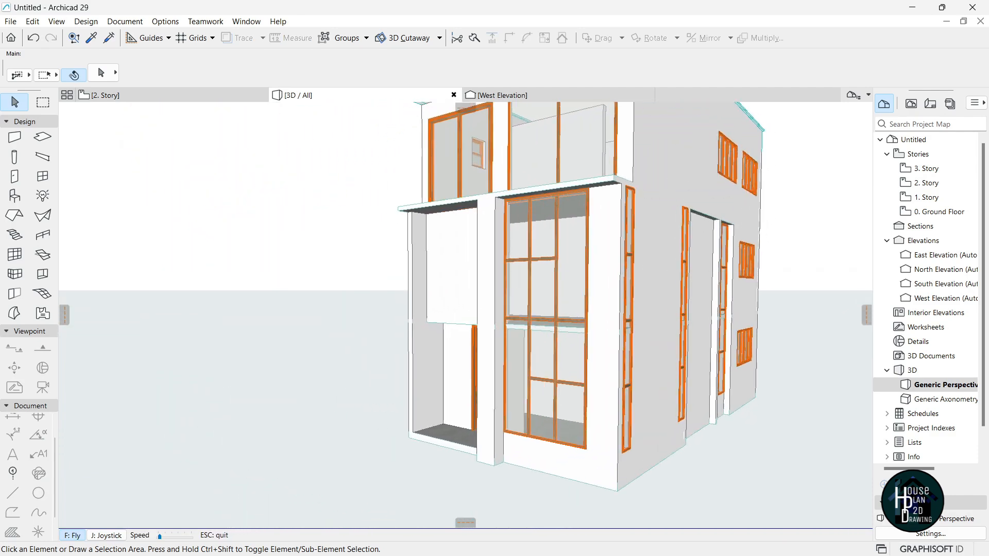
{"action": "key", "text": "Down"}
{"action": "key", "text": "Left"}
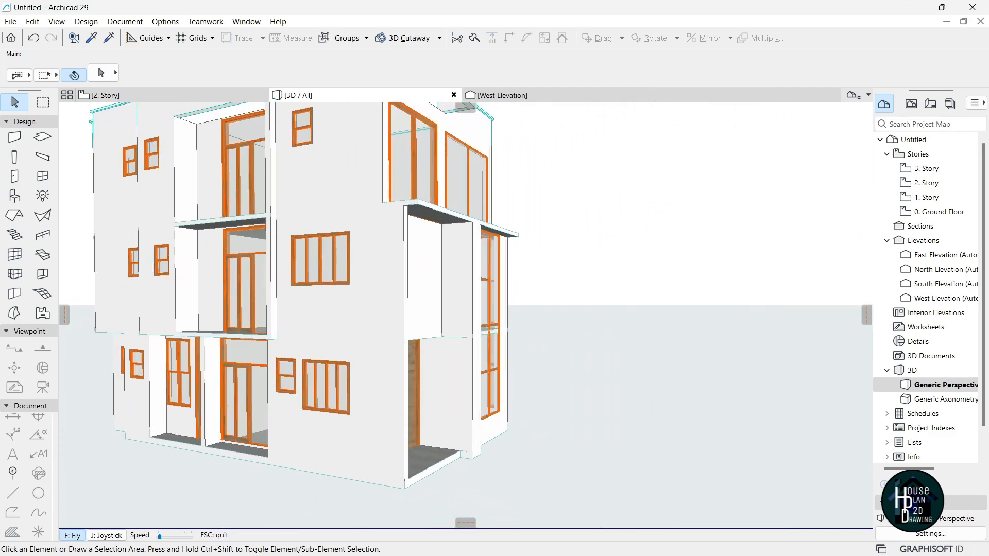
{"action": "key", "text": "Up"}
{"action": "key", "text": "Escape"}
{"action": "left_click", "coordinate": [400, 386]}
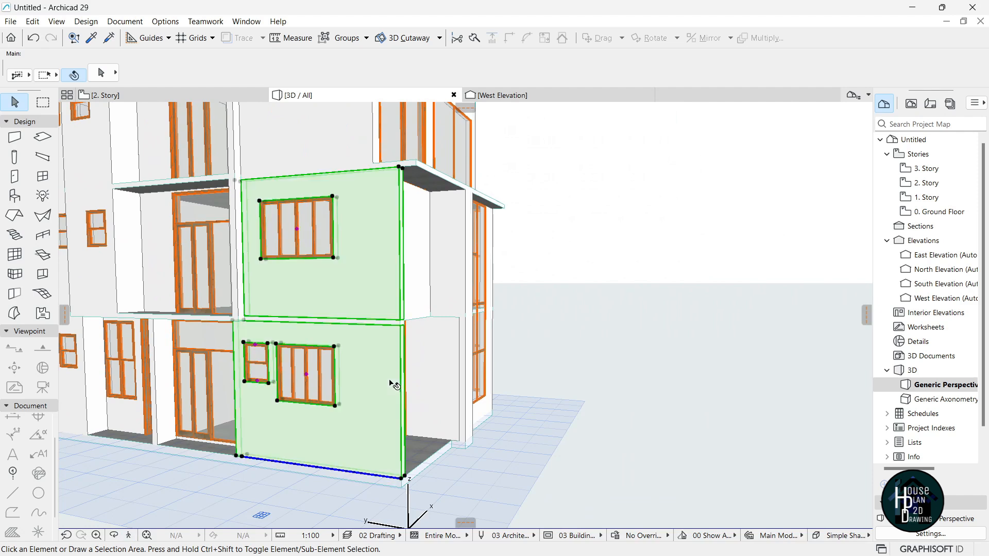
{"action": "key", "text": "Escape"}
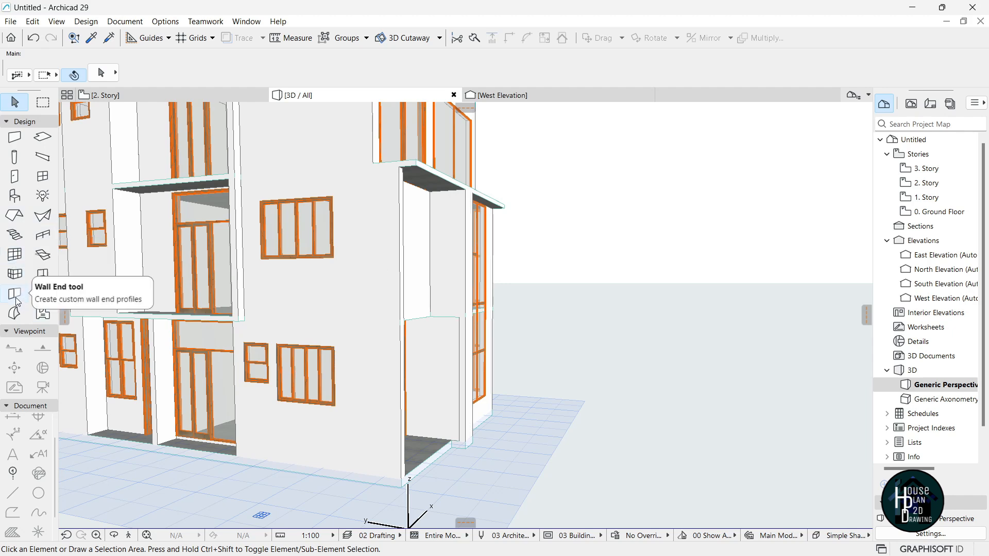
Place a small opening in the front wall, then return to the 2. Story plan.
{"action": "left_click", "coordinate": [48, 281]}
{"action": "left_click", "coordinate": [389, 399]}
{"action": "key", "text": "Escape"}
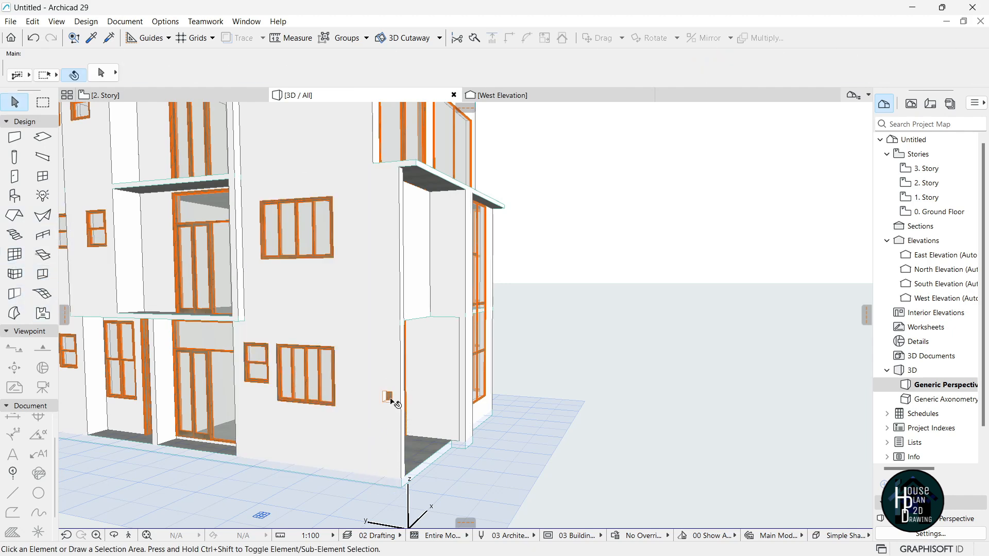
{"action": "left_click", "coordinate": [103, 95]}
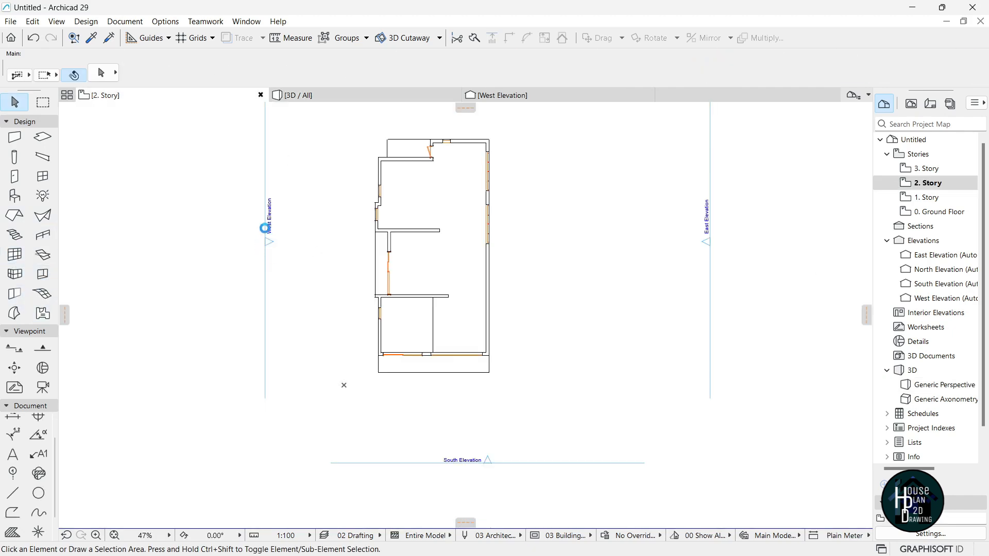
In West Elevation, stretch the small opening's bottom edge down to ground level.
{"action": "double_click", "coordinate": [927, 298]}
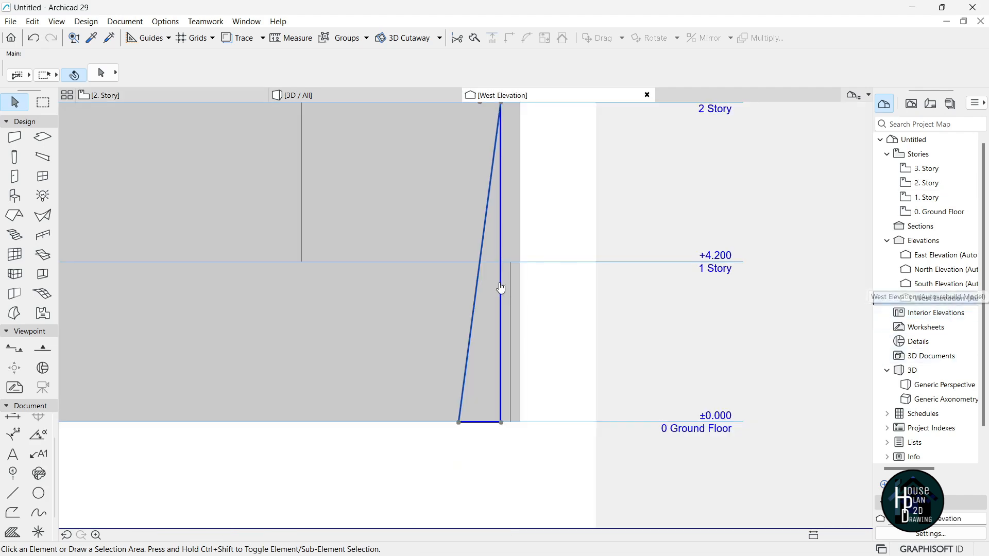
{"action": "scroll", "coordinate": [477, 328], "scroll_direction": "up", "scroll_amount": 5}
{"action": "left_click", "coordinate": [478, 333]}
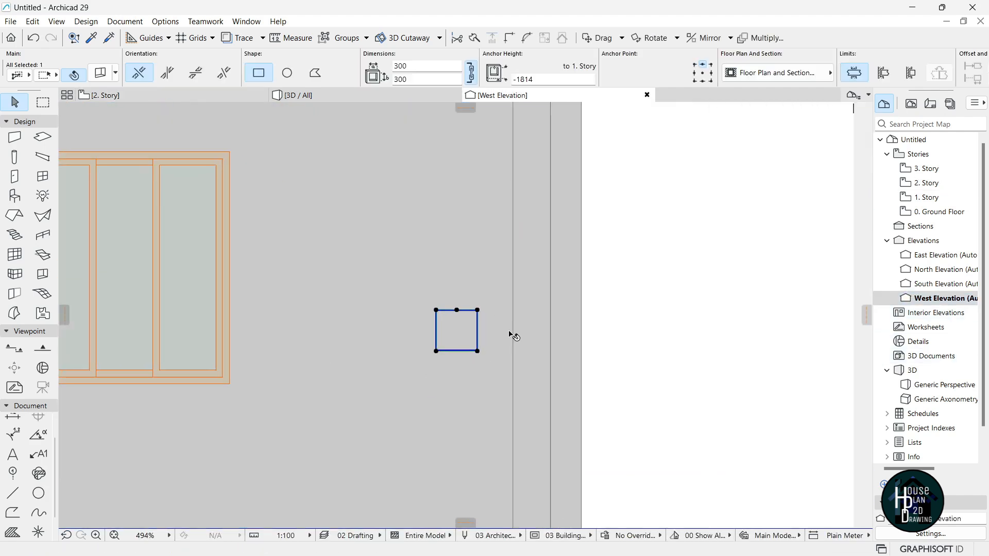
{"action": "left_click", "coordinate": [477, 332]}
{"action": "left_click", "coordinate": [513, 331]}
{"action": "left_click", "coordinate": [490, 351]}
{"action": "scroll", "coordinate": [487, 340], "scroll_direction": "down", "scroll_amount": 5}
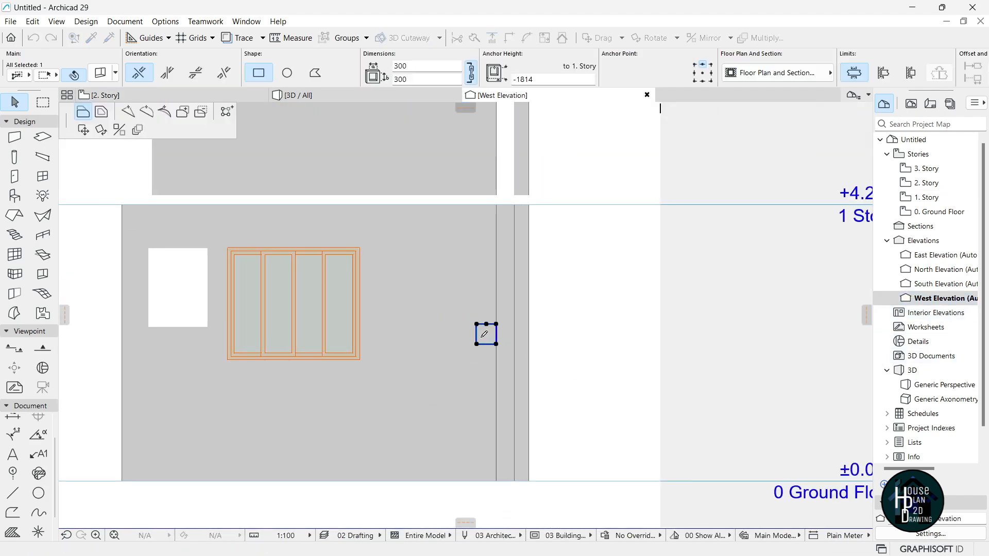
{"action": "scroll", "coordinate": [490, 390], "scroll_direction": "up", "scroll_amount": 2}
{"action": "left_click", "coordinate": [493, 385]}
{"action": "scroll", "coordinate": [488, 393], "scroll_direction": "down", "scroll_amount": 2}
{"action": "scroll", "coordinate": [481, 402], "scroll_direction": "up", "scroll_amount": 5}
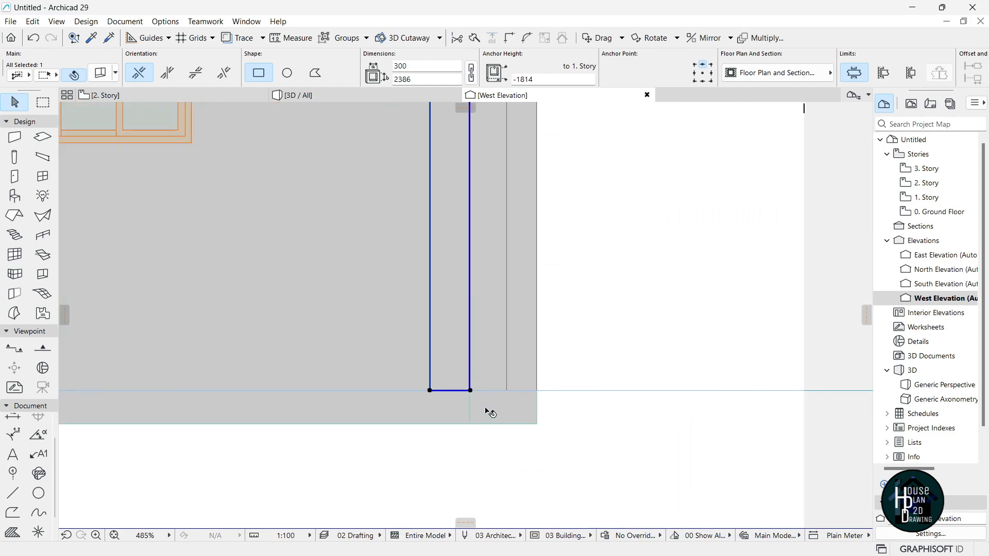
{"action": "scroll", "coordinate": [463, 362], "scroll_direction": "up", "scroll_amount": 5}
Extend the opening's top edge up to the 2 Story line.
{"action": "left_click", "coordinate": [471, 346]}
{"action": "scroll", "coordinate": [472, 356], "scroll_direction": "down", "scroll_amount": 7}
{"action": "scroll", "coordinate": [470, 309], "scroll_direction": "up", "scroll_amount": 2}
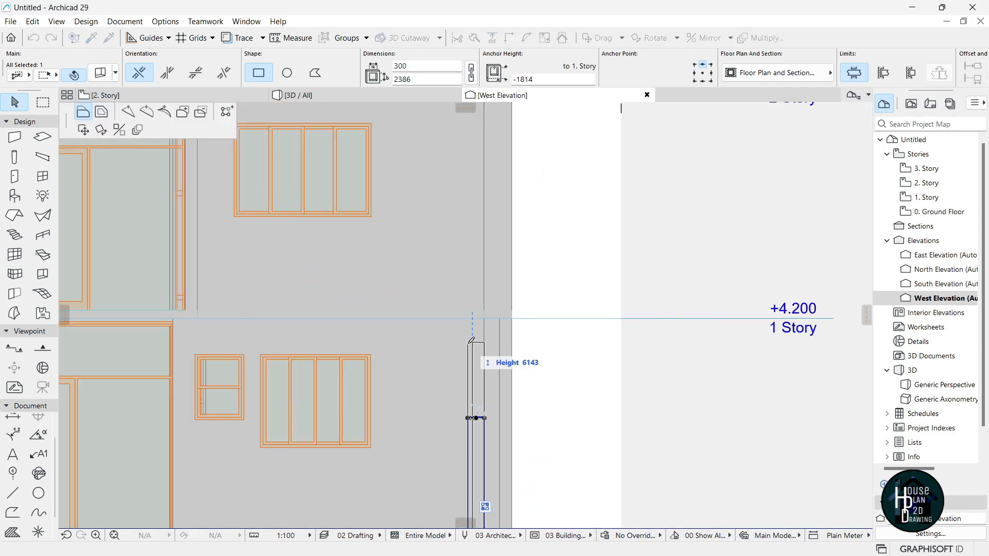
{"action": "scroll", "coordinate": [471, 338], "scroll_direction": "down", "scroll_amount": 3}
{"action": "scroll", "coordinate": [471, 231], "scroll_direction": "up", "scroll_amount": 6}
{"action": "left_click", "coordinate": [494, 201]}
{"action": "scroll", "coordinate": [496, 245], "scroll_direction": "down", "scroll_amount": 8}
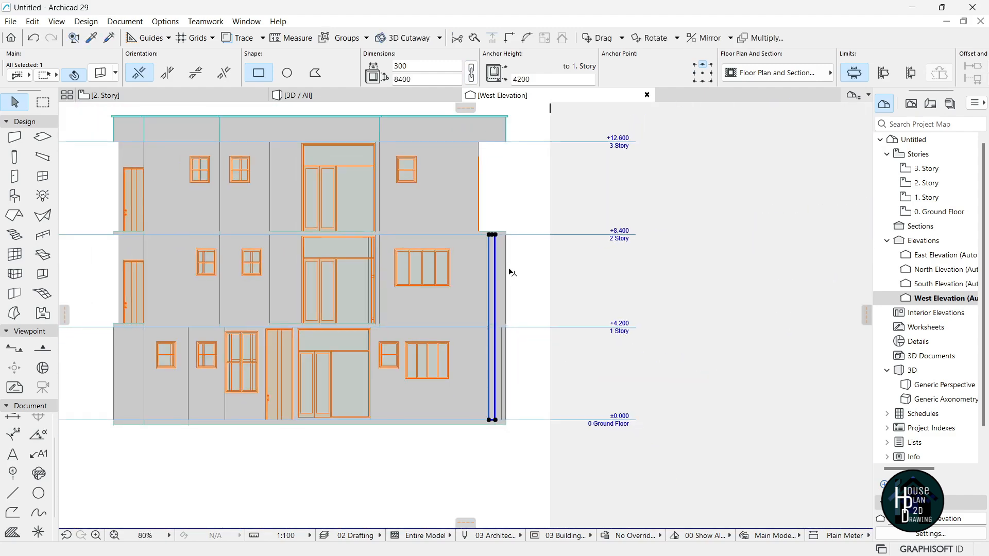
{"action": "scroll", "coordinate": [492, 429], "scroll_direction": "up", "scroll_amount": 8}
Shift the bottom-left corner left and merge the top-left onto the top-right, making a triangle.
{"action": "left_click", "coordinate": [482, 404]}
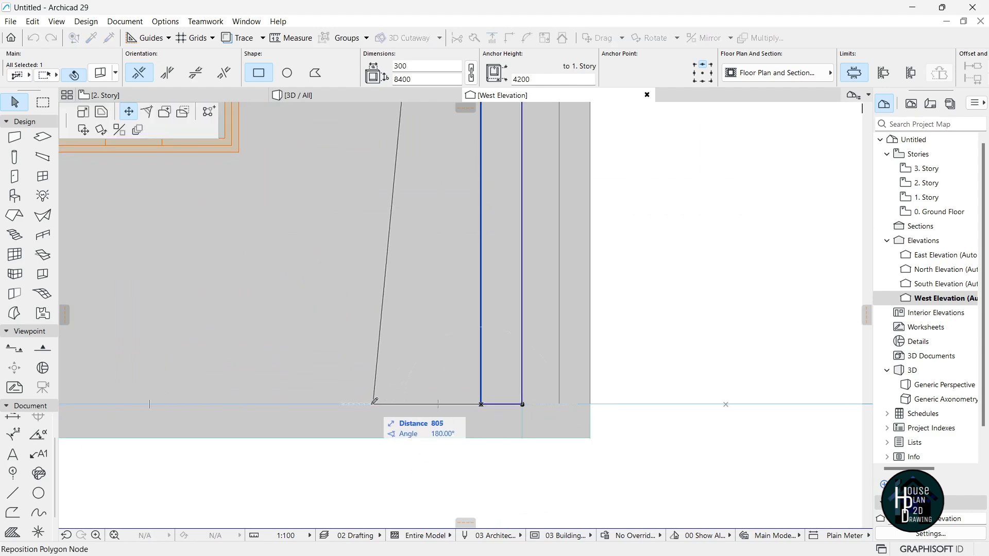
{"action": "left_click", "coordinate": [351, 405]}
{"action": "scroll", "coordinate": [394, 431], "scroll_direction": "down", "scroll_amount": 1}
{"action": "scroll", "coordinate": [387, 430], "scroll_direction": "down", "scroll_amount": 7}
{"action": "scroll", "coordinate": [410, 234], "scroll_direction": "up", "scroll_amount": 5}
{"action": "left_click", "coordinate": [406, 230]}
{"action": "left_click", "coordinate": [431, 230]}
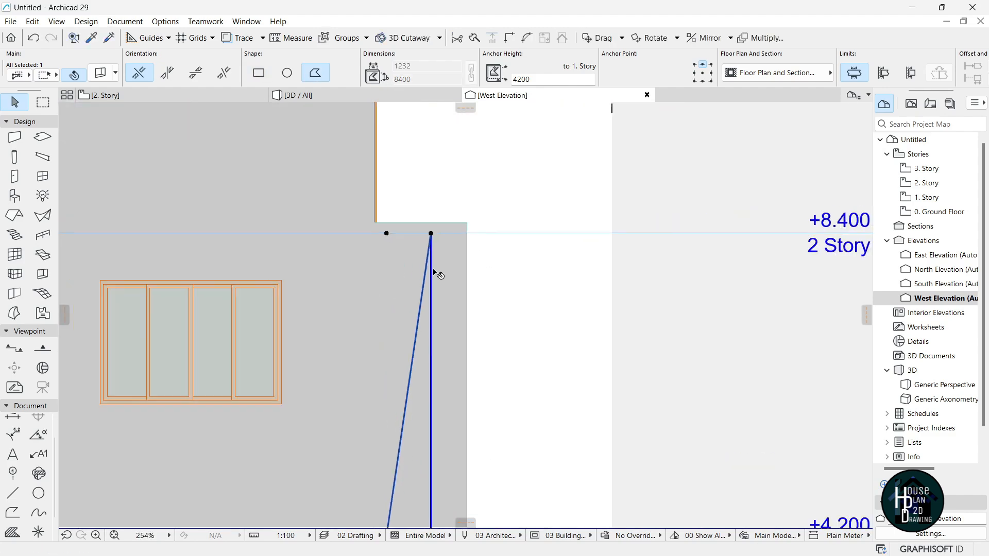
{"action": "scroll", "coordinate": [435, 273], "scroll_direction": "down", "scroll_amount": 7}
{"action": "key", "text": "F3"}
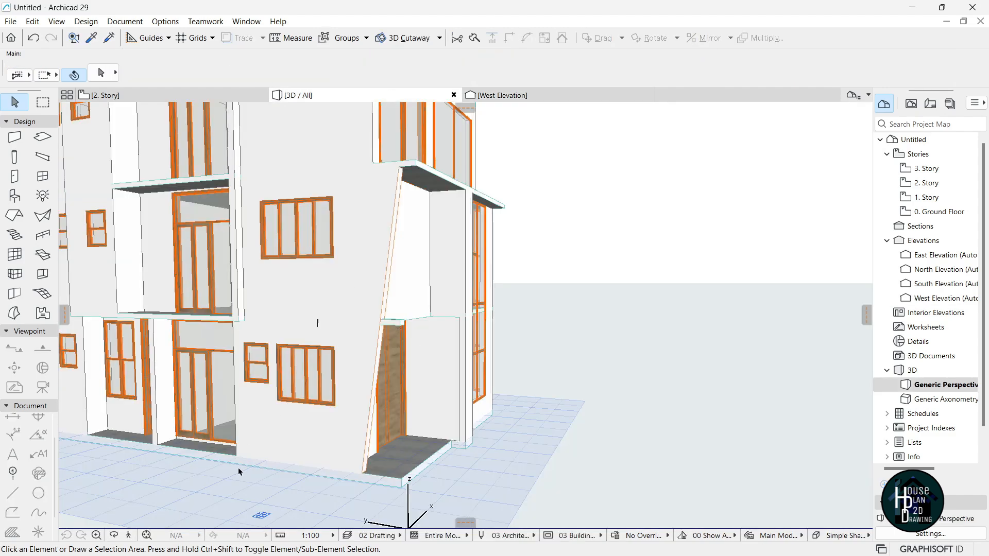
Pull the protruding slab's end edge back with two Offset Edge moves until flush with the facade.
{"action": "left_click", "coordinate": [128, 535]}
{"action": "key", "text": "Right"}
{"action": "key", "text": "Up"}
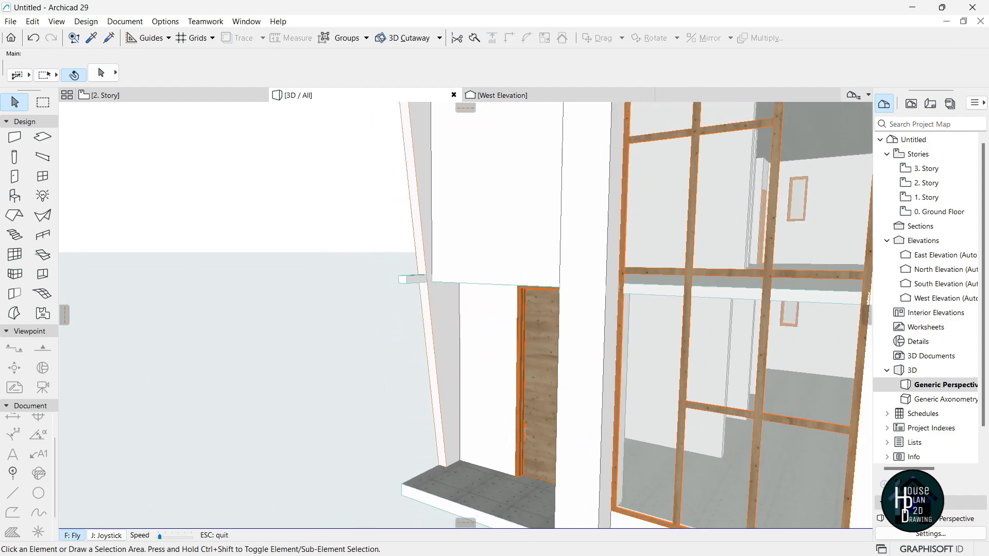
{"action": "key", "text": "Left"}
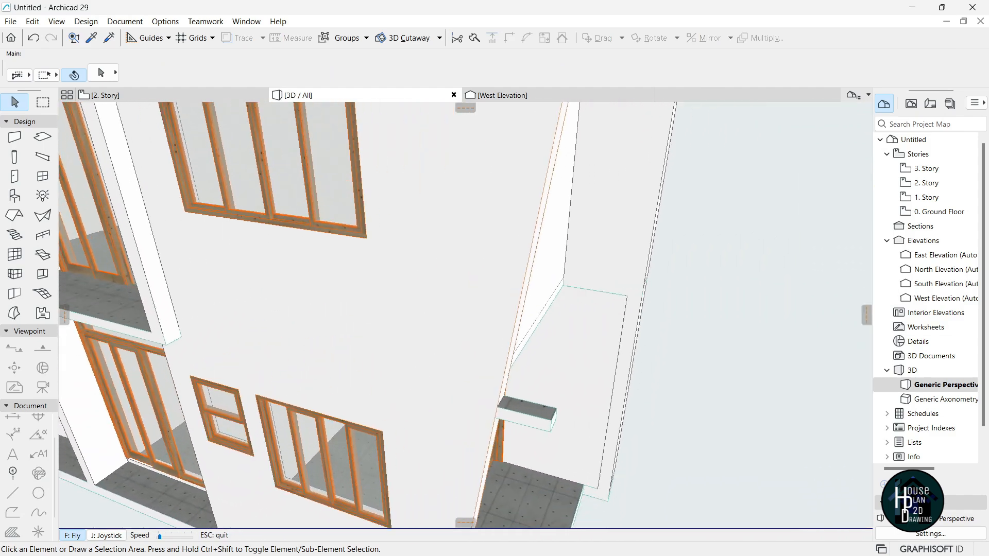
{"action": "key", "text": "Escape"}
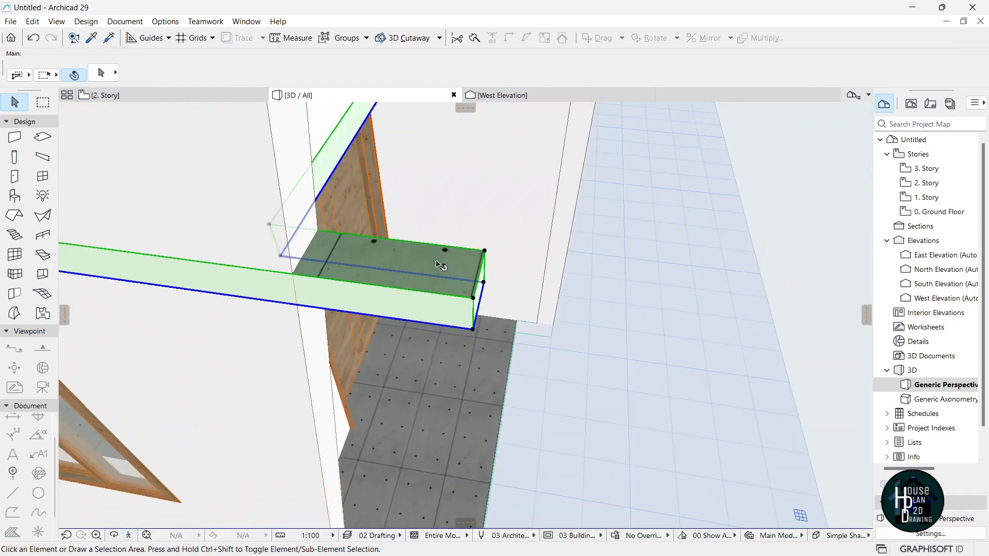
{"action": "left_click", "coordinate": [437, 256]}
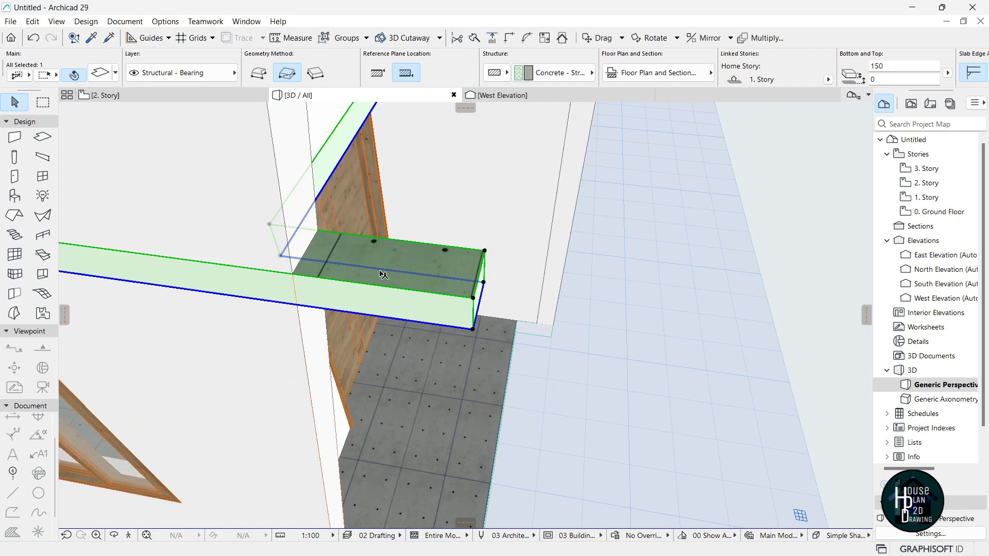
{"action": "left_click", "coordinate": [482, 278]}
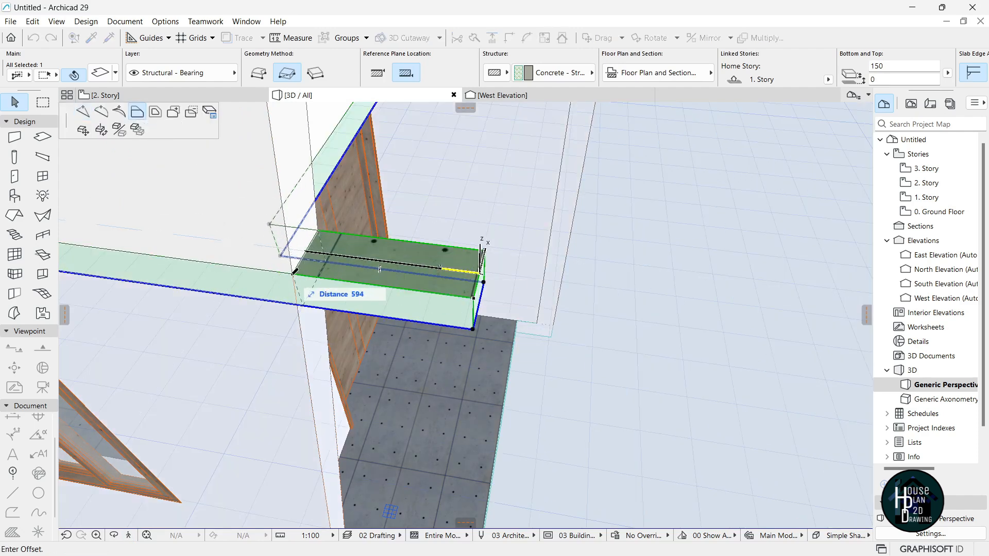
{"action": "left_click", "coordinate": [304, 303]}
{"action": "left_click", "coordinate": [299, 273]}
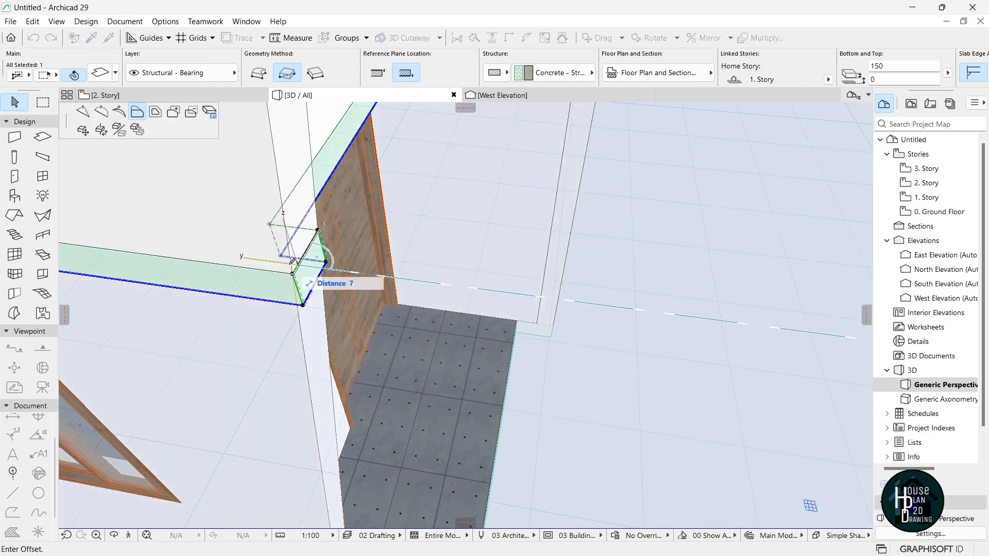
{"action": "left_click", "coordinate": [270, 223]}
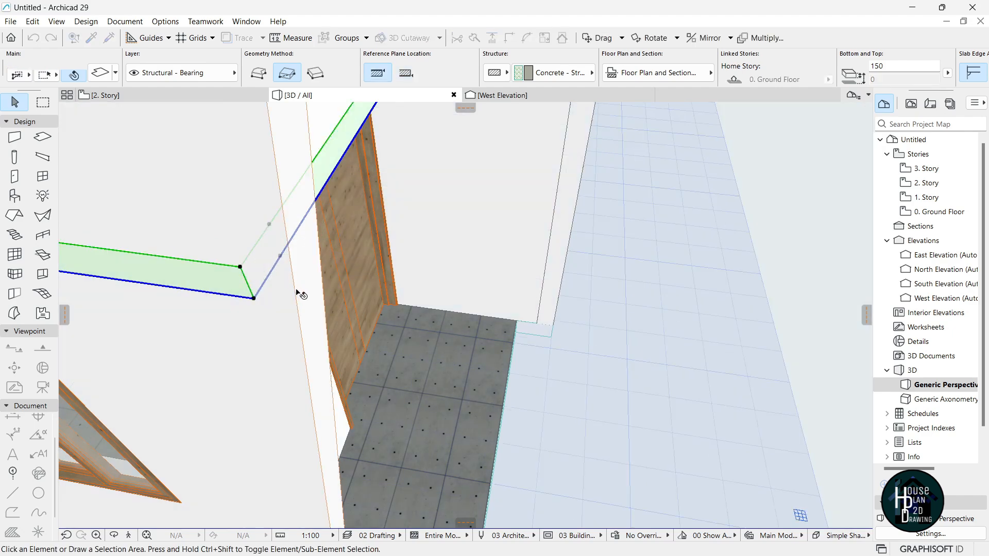
{"action": "key", "text": "Escape"}
{"action": "left_click", "coordinate": [129, 535]}
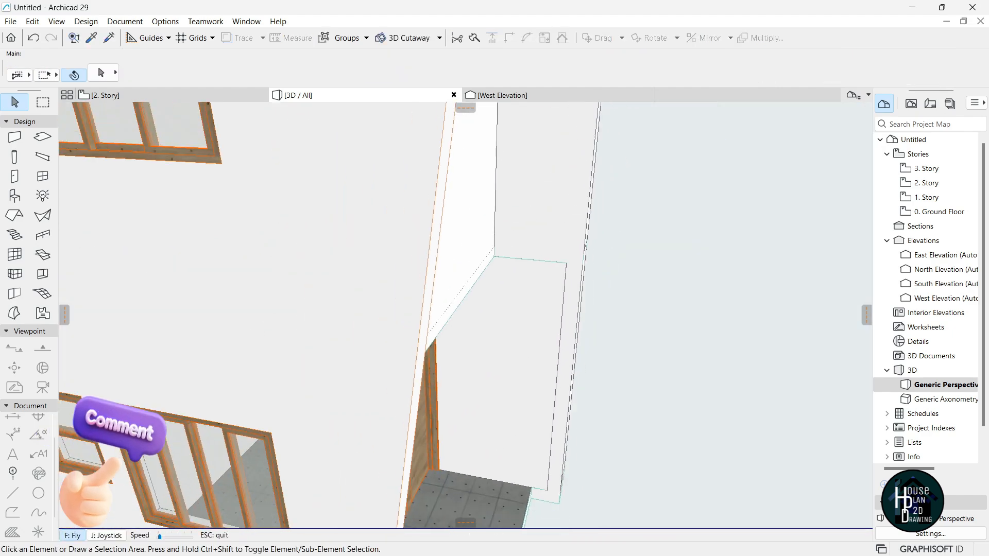
{"action": "key", "text": "Down"}
{"action": "key", "text": "Left"}
{"action": "key", "text": "Up"}
{"action": "key", "text": "Down"}
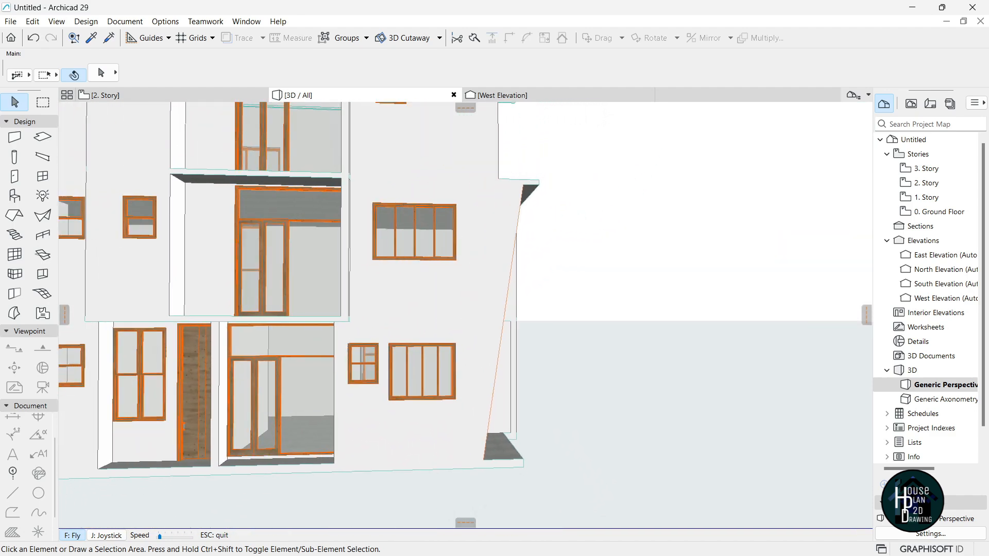
{"action": "key", "text": "Right"}
{"action": "key", "text": "Escape"}
{"action": "left_click", "coordinate": [129, 536]}
{"action": "key", "text": "Right"}
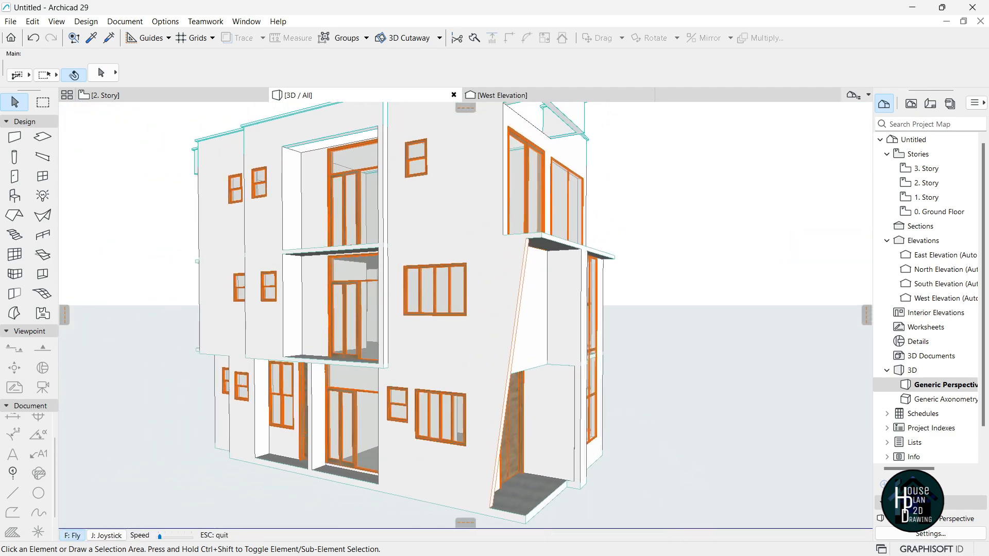
{"action": "key", "text": "Left"}
{"action": "key", "text": "Up"}
{"action": "key", "text": "Down"}
{"action": "key", "text": "Right"}
{"action": "key", "text": "Up"}
{"action": "key", "text": "Down"}
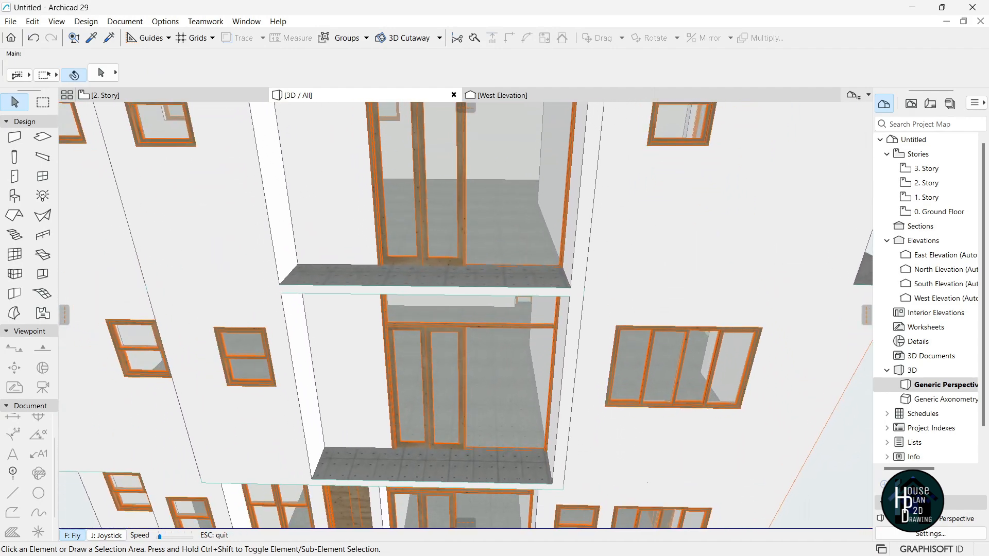
{"action": "key", "text": "Up"}
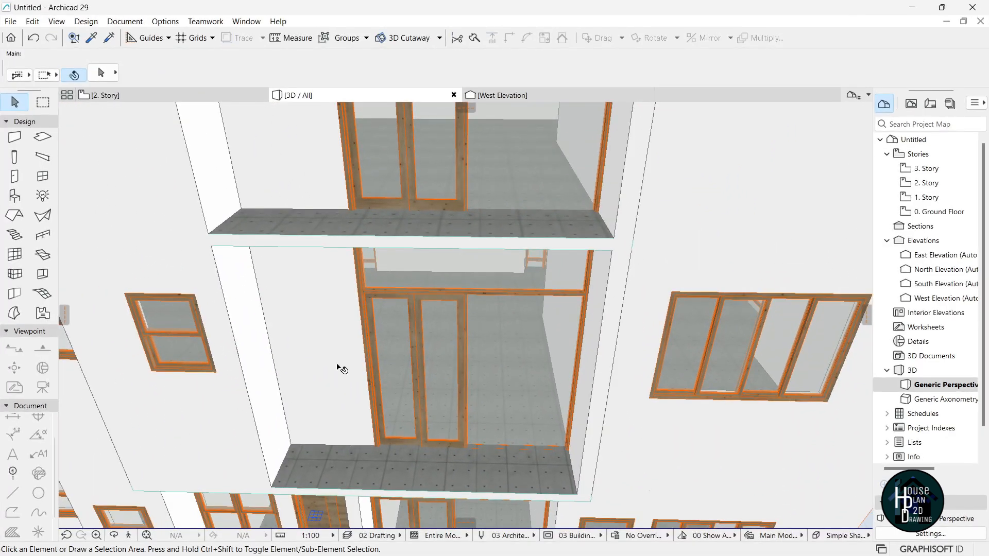
{"action": "left_click", "coordinate": [130, 536]}
{"action": "key", "text": "Down"}
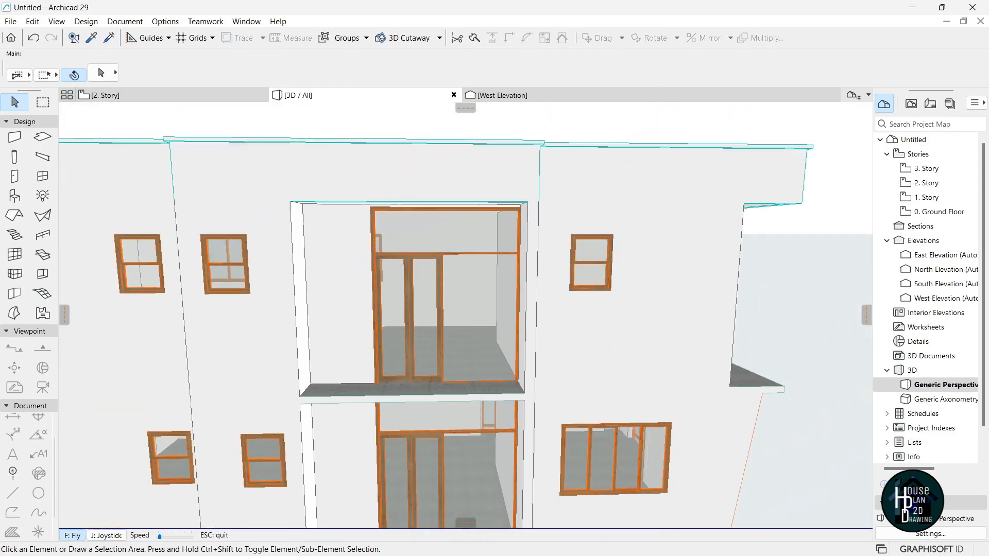
{"action": "key", "text": "Up"}
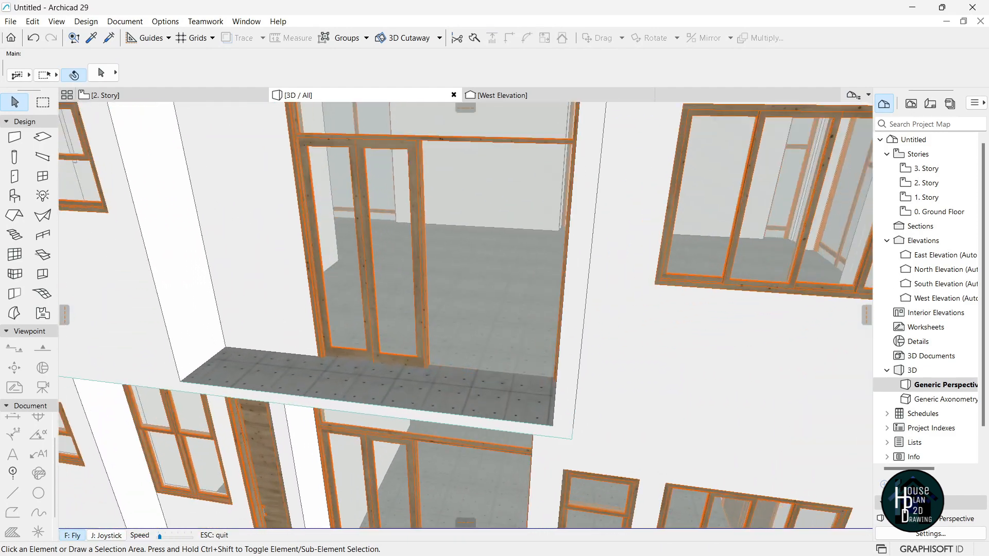
{"action": "key", "text": "Escape"}
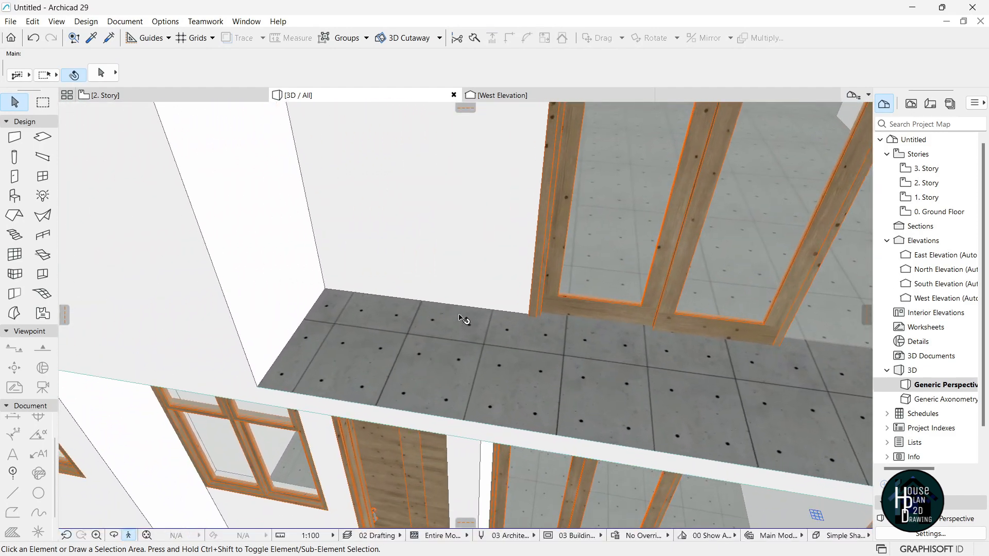
Draw a parapet wall along the balcony edge from corner to far corner.
{"action": "left_click", "coordinate": [15, 138]}
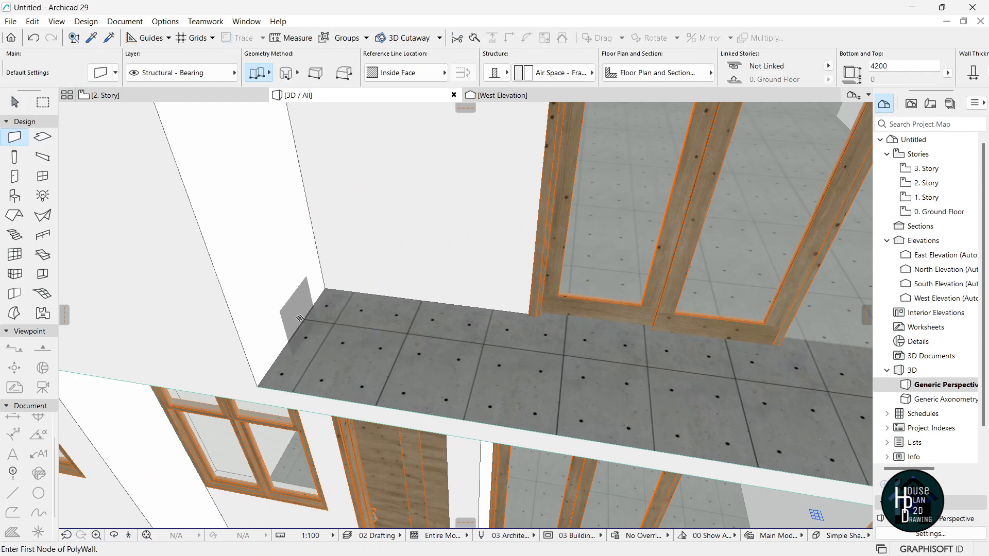
{"action": "left_click", "coordinate": [257, 385]}
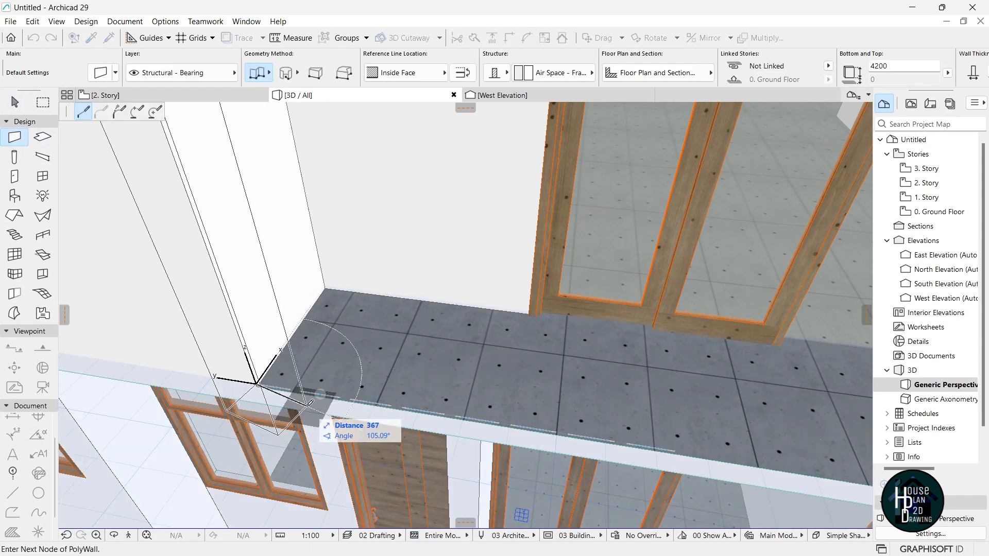
{"action": "key", "text": "Escape"}
{"action": "left_click", "coordinate": [128, 536]}
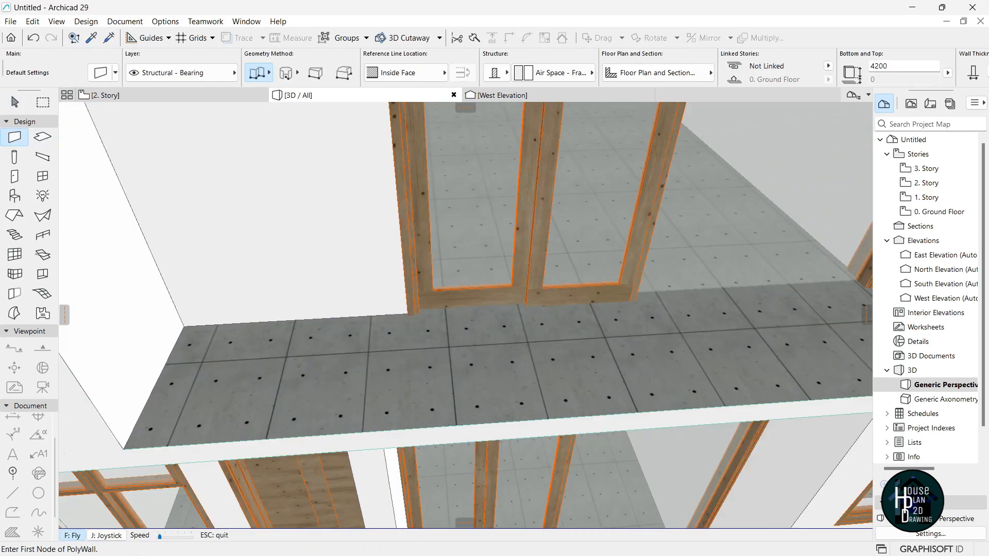
{"action": "left_click", "coordinate": [549, 296]}
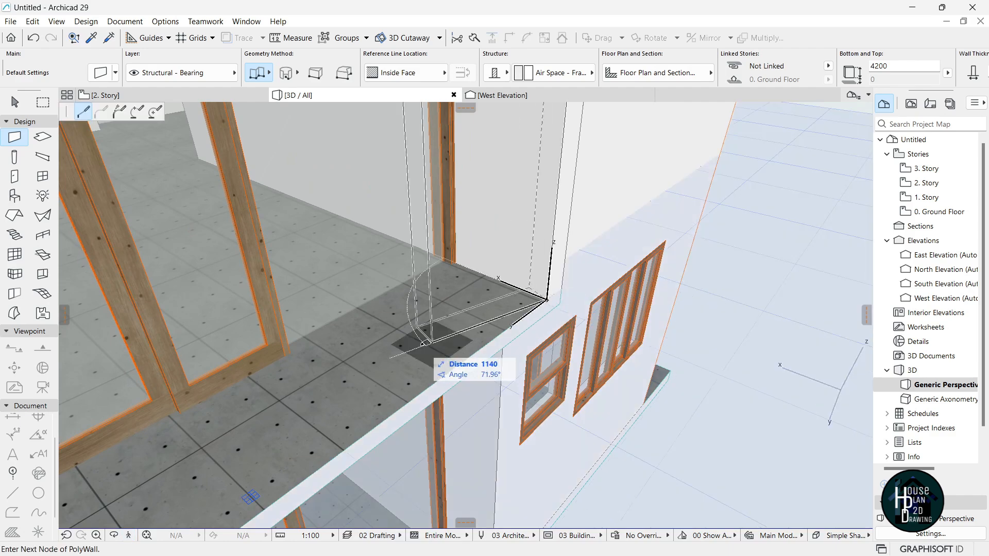
{"action": "left_click", "coordinate": [131, 536]}
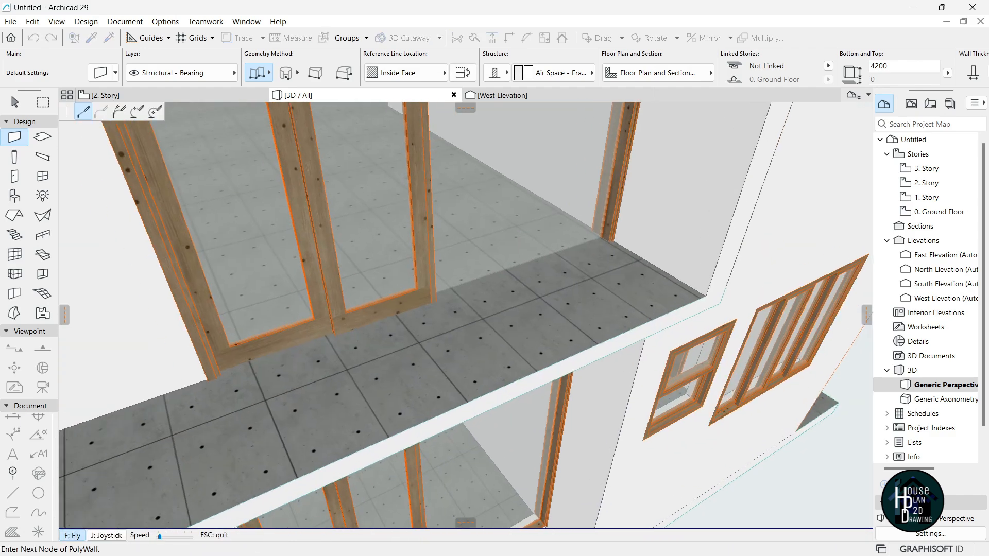
{"action": "key", "text": "Escape"}
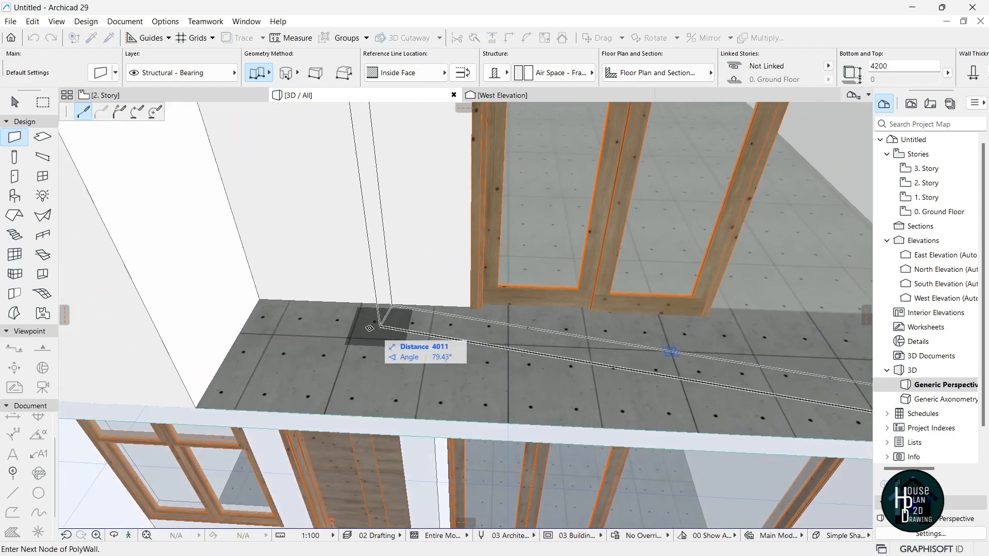
{"action": "left_click", "coordinate": [198, 408]}
{"action": "key", "text": "Escape"}
{"action": "left_click", "coordinate": [331, 326]}
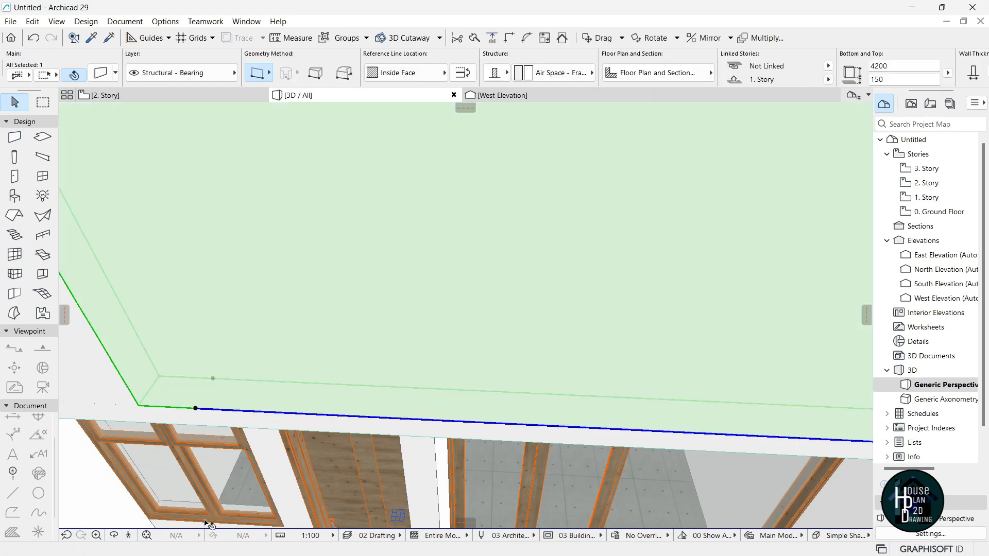
{"action": "left_click", "coordinate": [130, 536]}
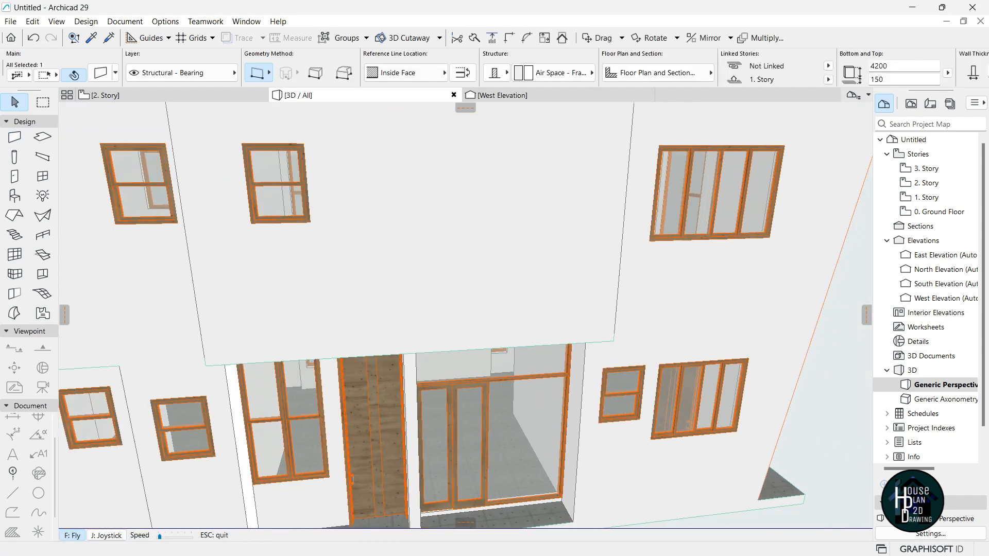
{"action": "key", "text": "Escape"}
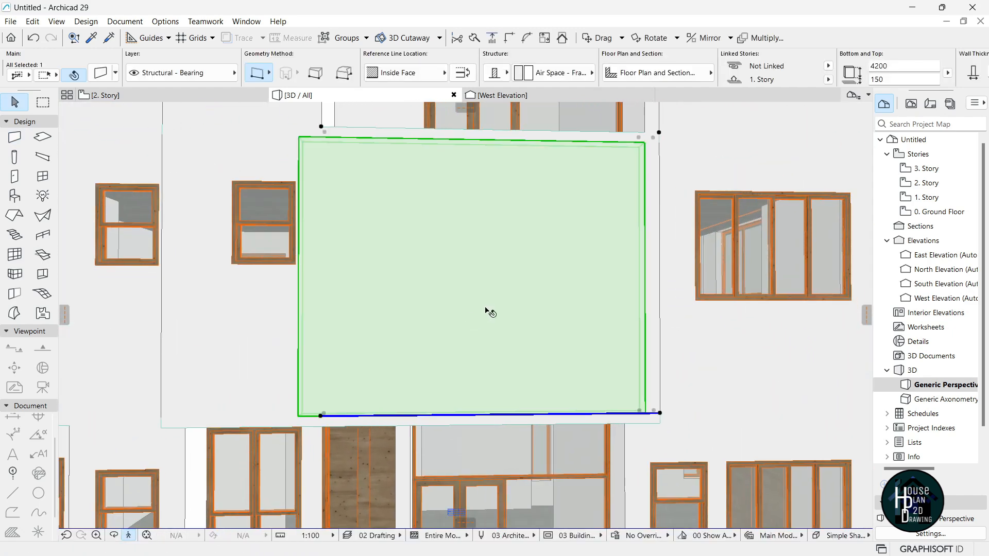
Set the new parapet wall's height to 400.
{"action": "left_click", "coordinate": [660, 132]}
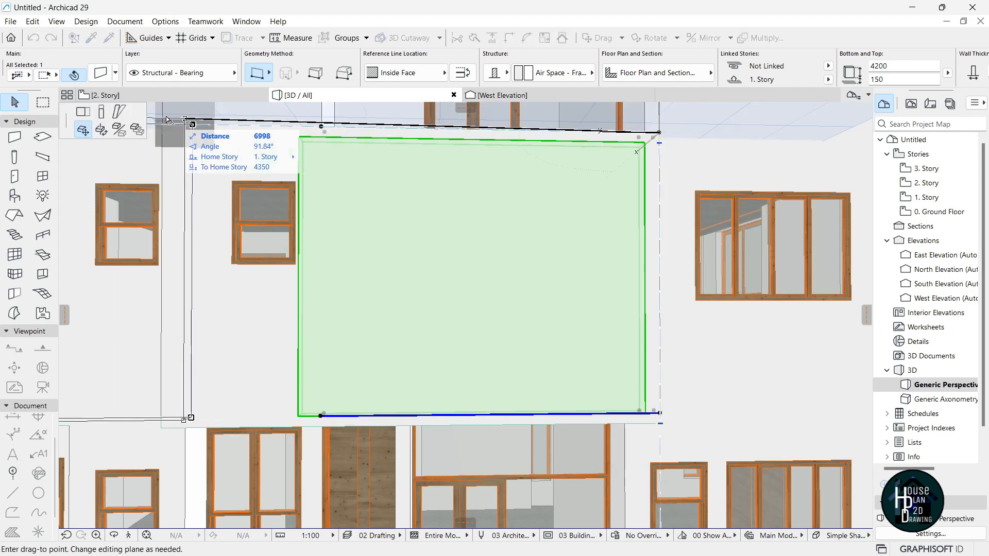
{"action": "left_click", "coordinate": [102, 113]}
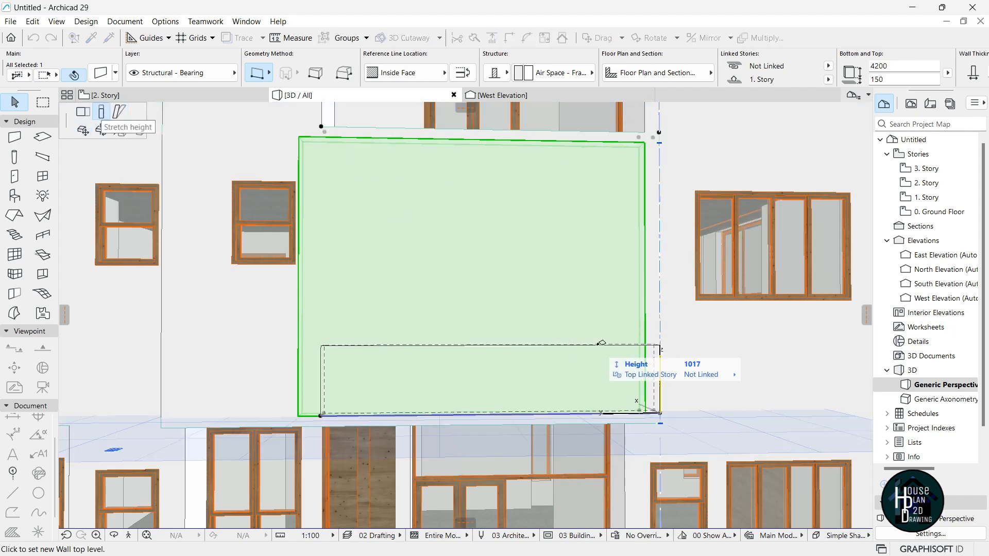
{"action": "type", "text": "400"}
{"action": "key", "text": "Return"}
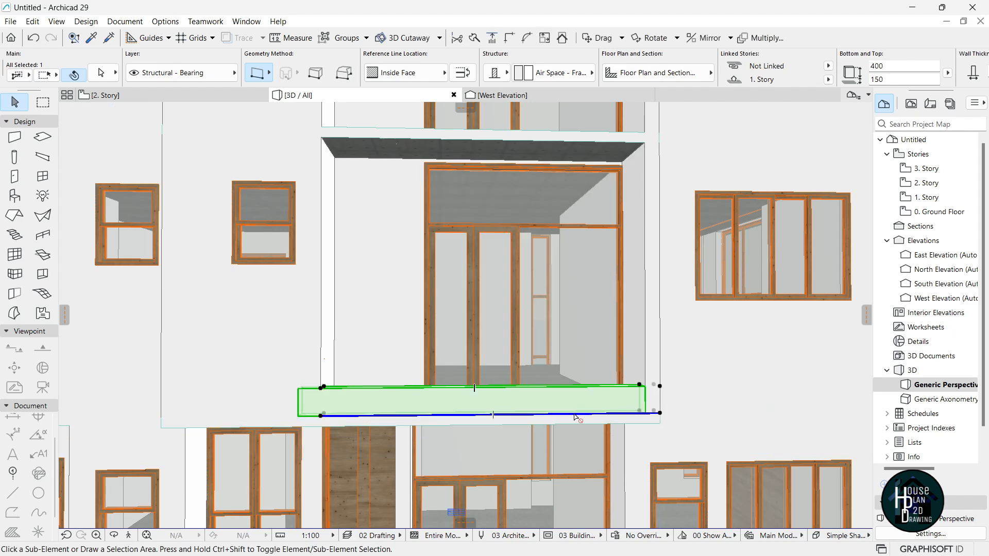
Drag a copy of the parapet wall up to the balcony above.
{"action": "key", "text": "ctrl+shift+d"}
{"action": "left_click", "coordinate": [660, 414]}
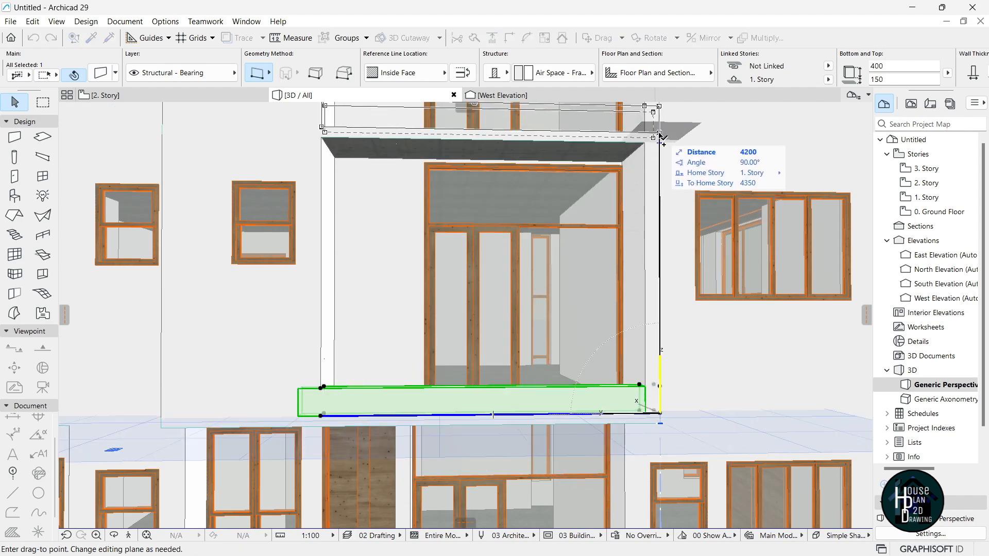
{"action": "left_click", "coordinate": [660, 134]}
{"action": "key", "text": "Escape"}
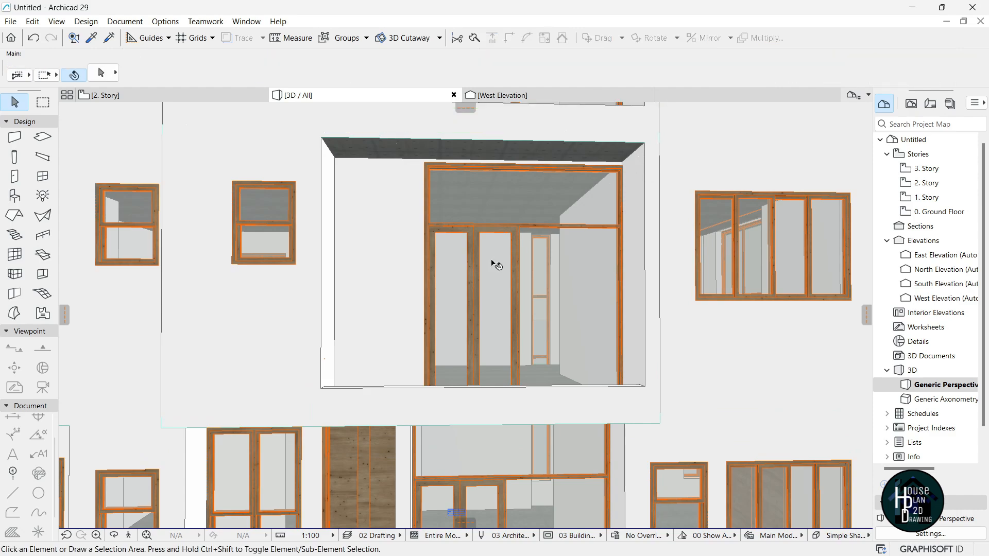
Change both balcony parapet walls' thickness from 225 to 150.
{"action": "left_click", "coordinate": [129, 536]}
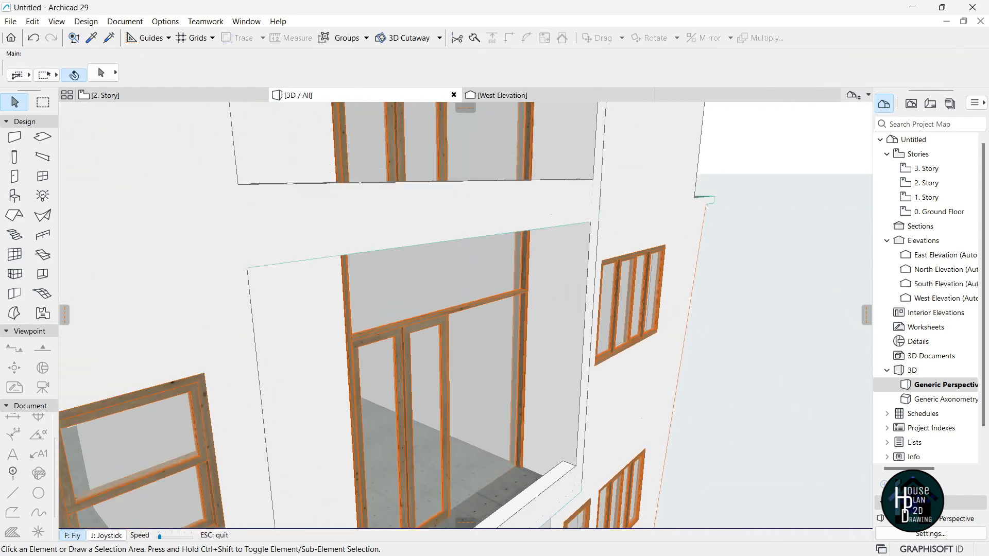
{"action": "key", "text": "Escape"}
{"action": "left_click", "coordinate": [467, 273]}
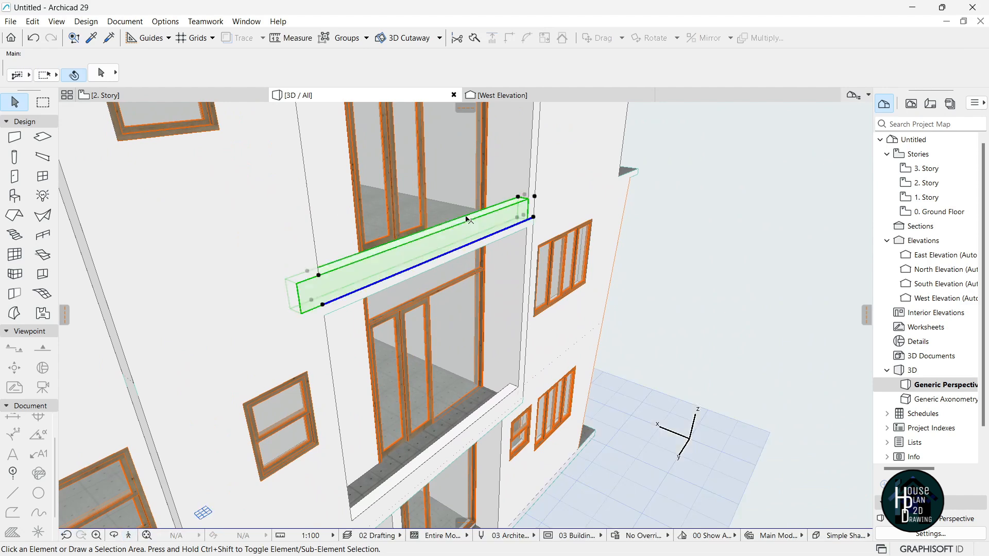
{"action": "left_click", "coordinate": [492, 414], "text": "shift"}
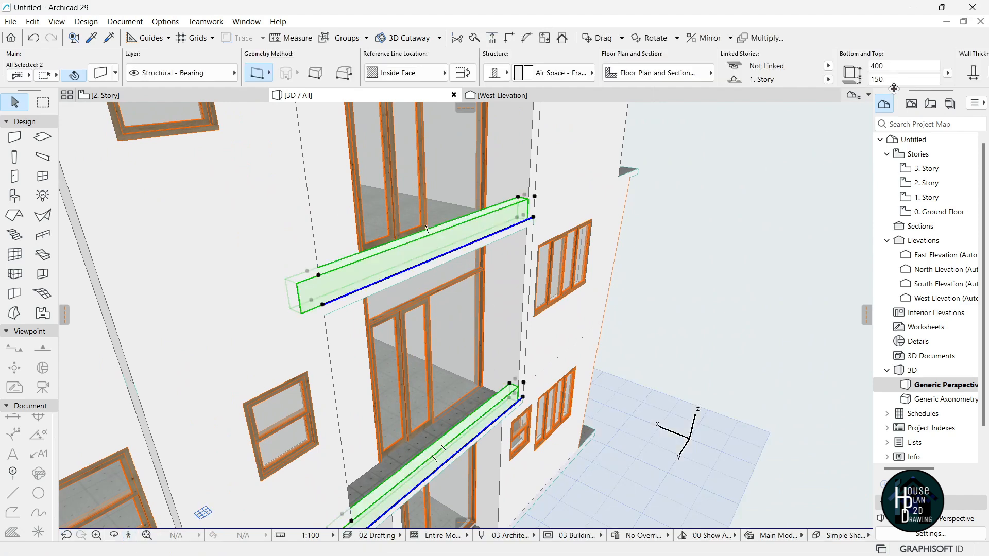
{"action": "scroll", "coordinate": [902, 76], "scroll_direction": "down", "scroll_amount": 2}
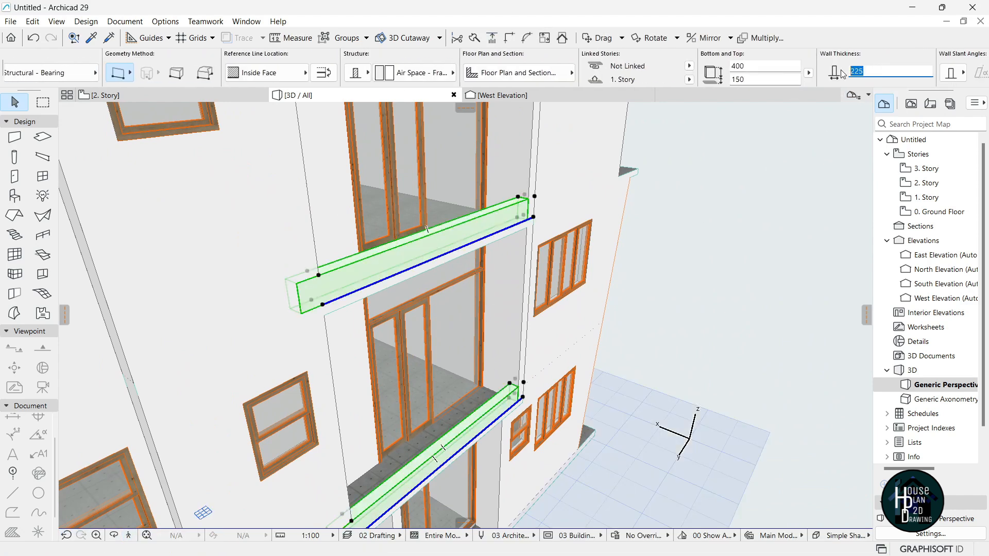
{"action": "key", "text": "Return"}
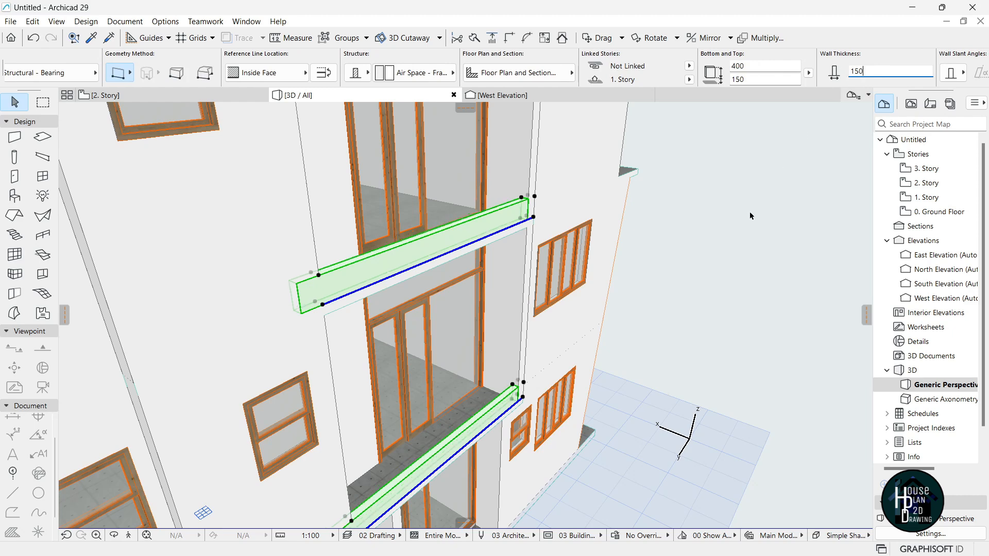
{"action": "key", "text": "Escape"}
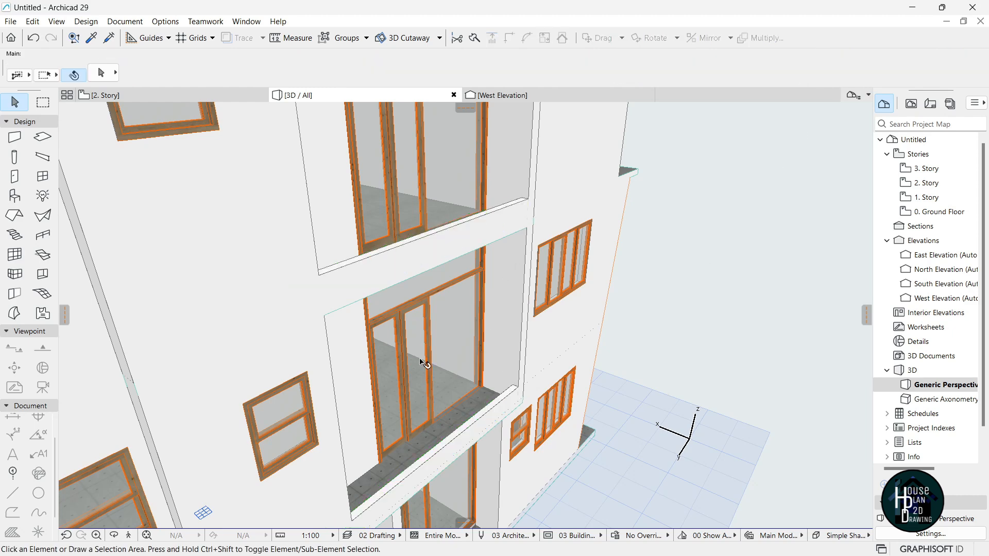
{"action": "left_click", "coordinate": [470, 234], "text": "alt"}
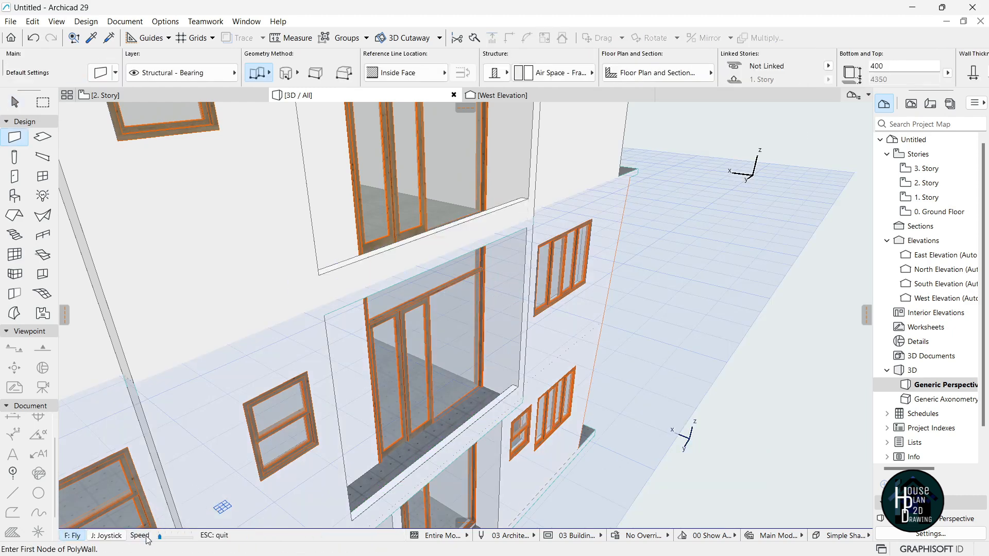
Draw a parapet PolyWall around the next balcony slab's open edge.
{"action": "left_click", "coordinate": [129, 537]}
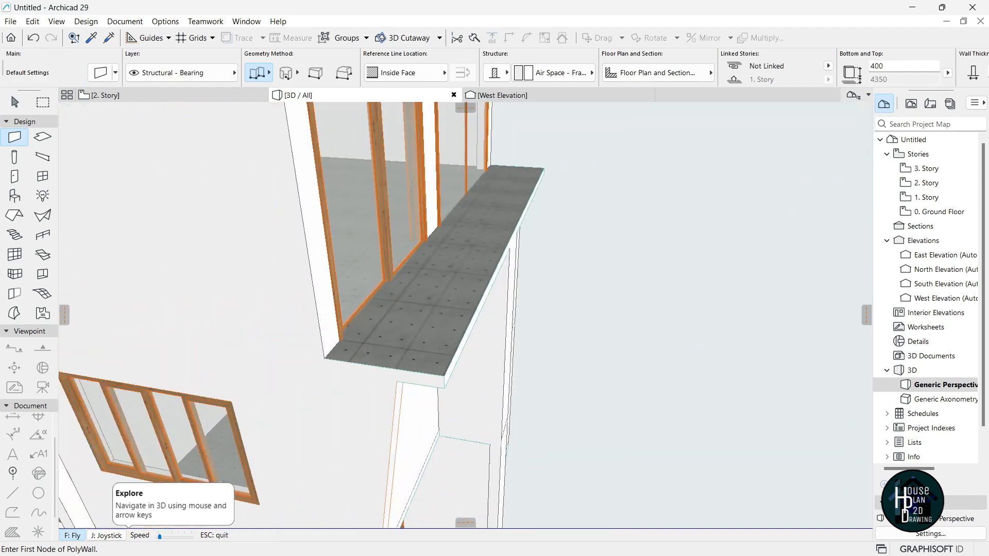
{"action": "key", "text": "Escape"}
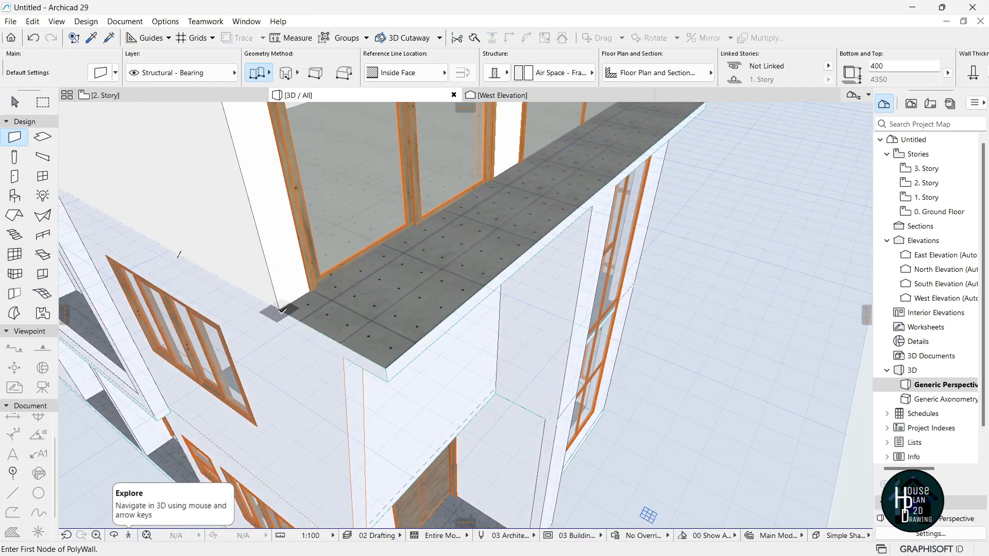
{"action": "left_click", "coordinate": [281, 309]}
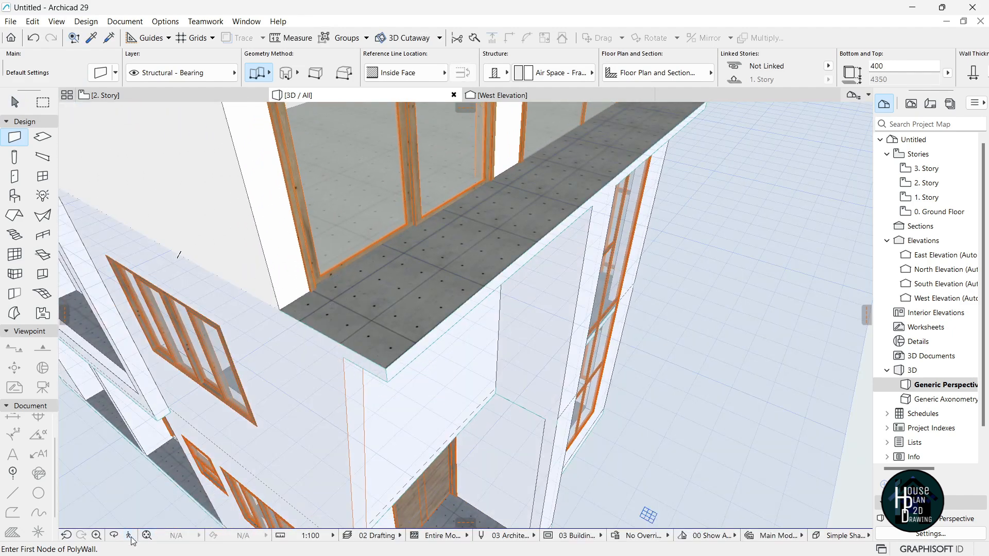
{"action": "left_click", "coordinate": [128, 538]}
{"action": "key", "text": "Up"}
{"action": "key", "text": "Escape"}
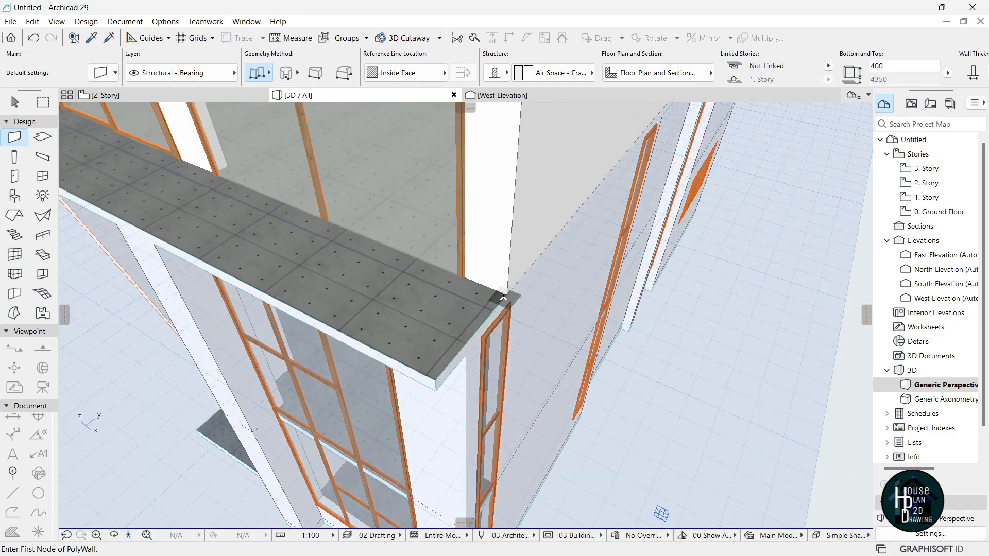
{"action": "left_click", "coordinate": [129, 537]}
{"action": "key", "text": "Left"}
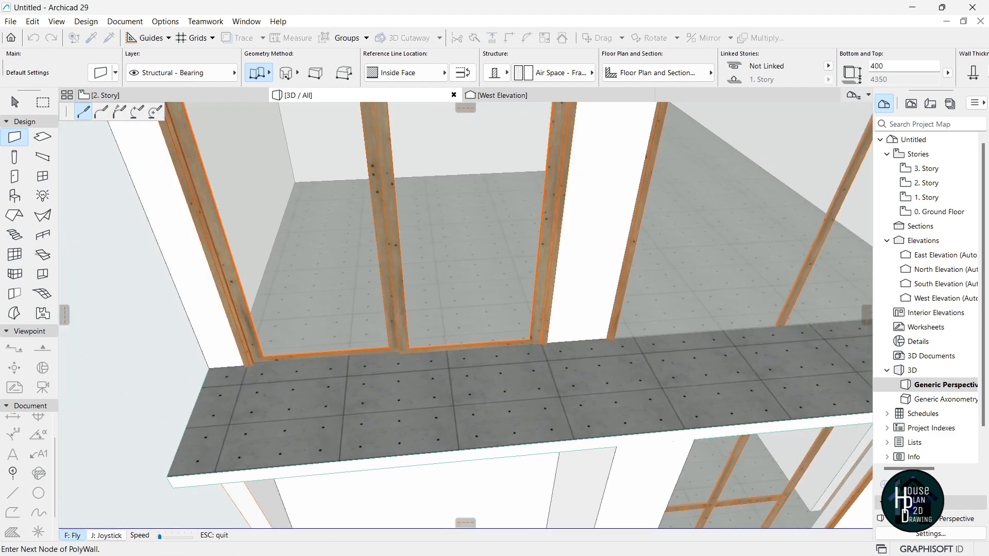
{"action": "key", "text": "Escape"}
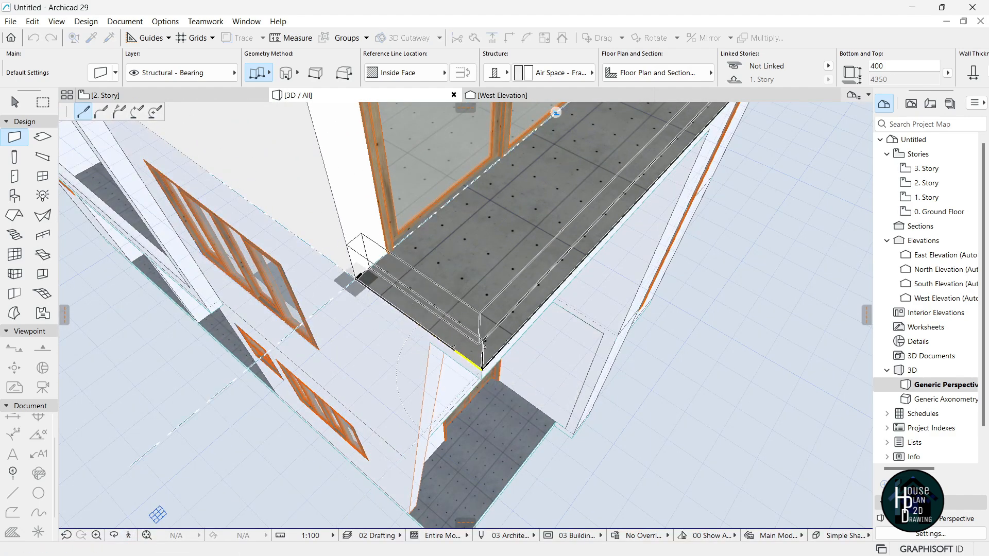
{"action": "left_click", "coordinate": [359, 276]}
Add two parapet walls along the side balcony slab's edge.
{"action": "left_click", "coordinate": [132, 539]}
{"action": "key", "text": "Down"}
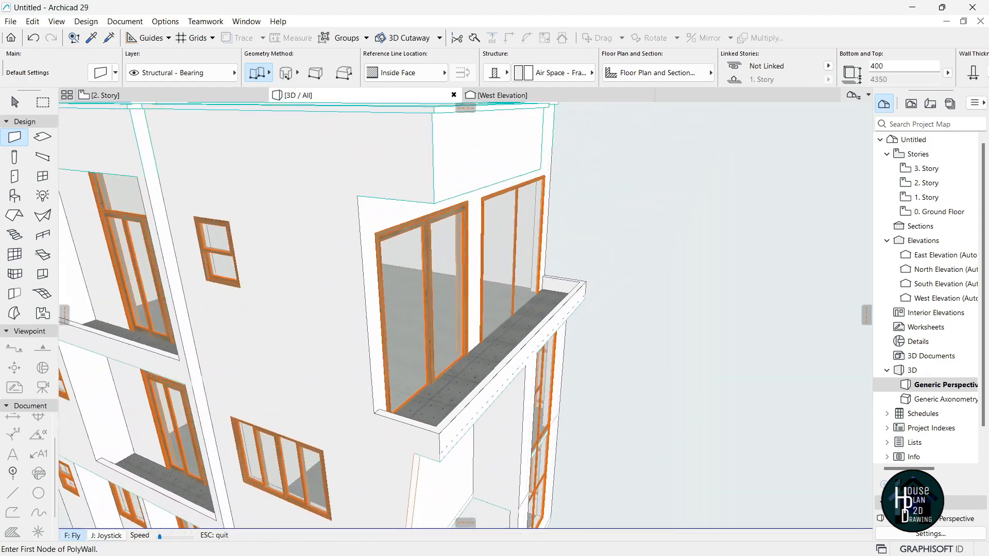
{"action": "key", "text": "Down"}
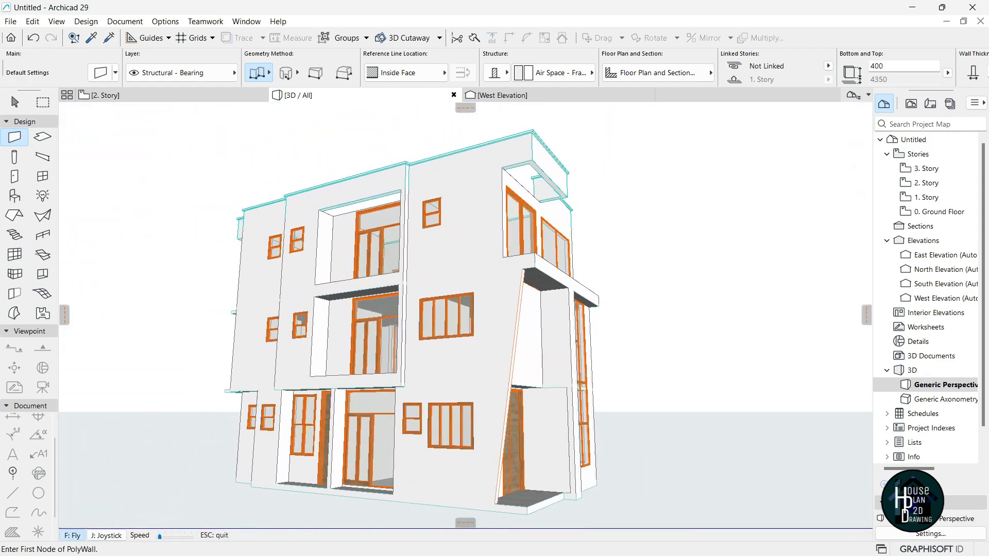
{"action": "key", "text": "Left"}
{"action": "key", "text": "Up"}
{"action": "key", "text": "Left"}
{"action": "key", "text": "Up"}
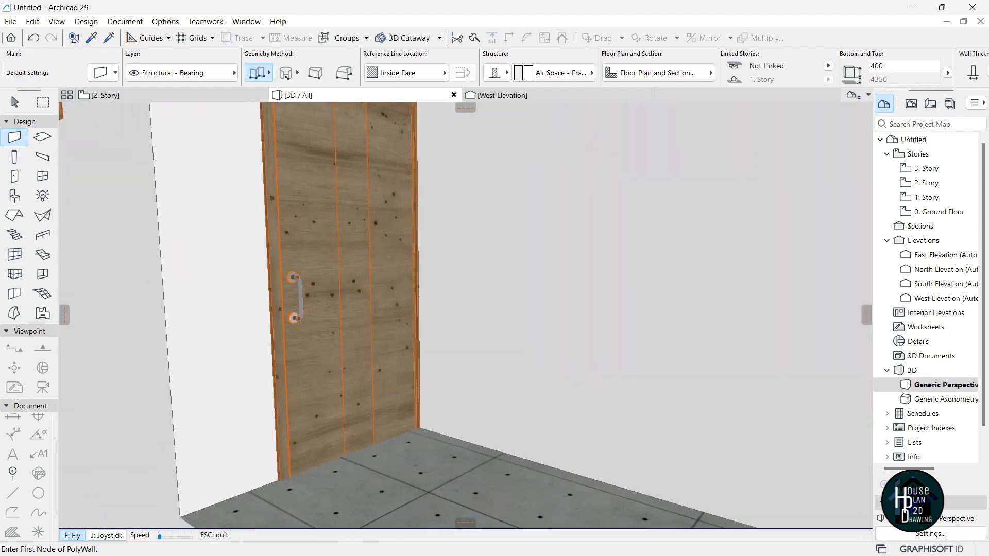
{"action": "key", "text": "Down"}
{"action": "key", "text": "Right"}
{"action": "key", "text": "Up"}
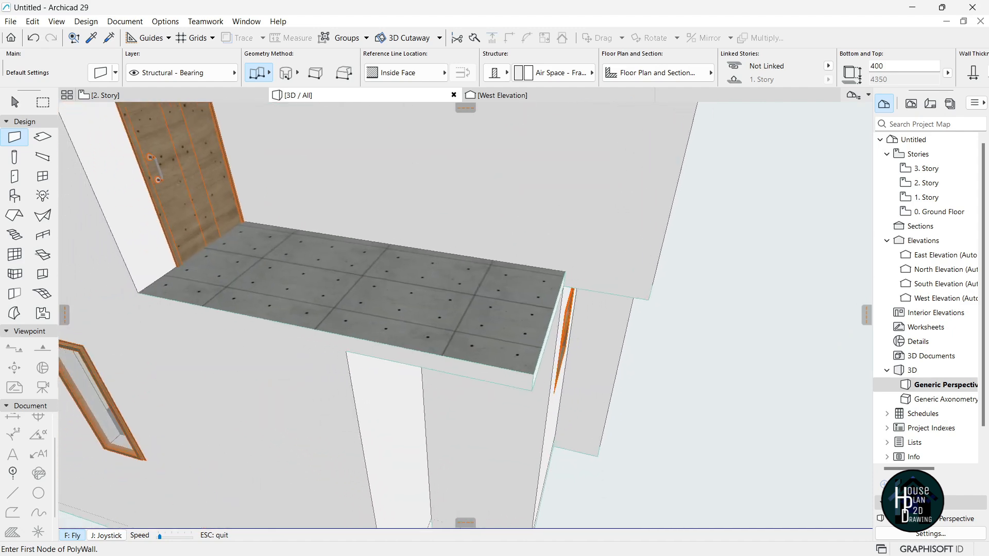
{"action": "left_click", "coordinate": [435, 396]}
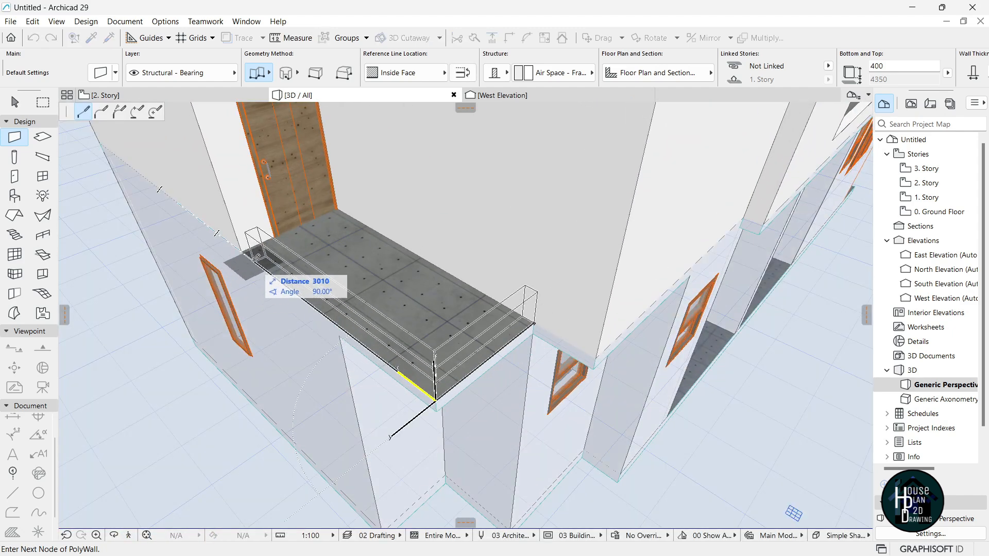
{"action": "left_click", "coordinate": [242, 252]}
Copy both side-balcony parapets 4200 up onto the slab above.
{"action": "left_click", "coordinate": [451, 359], "text": "shift"}
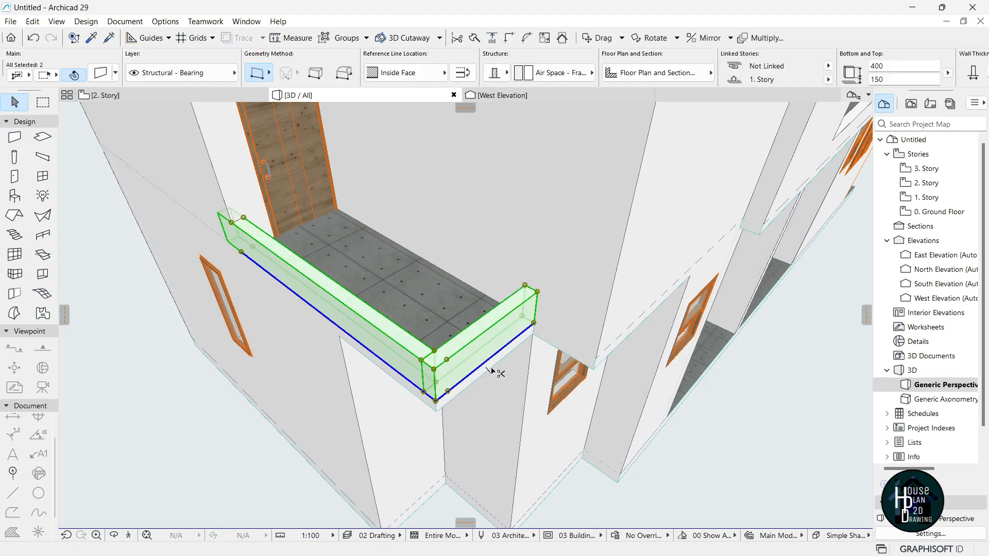
{"action": "left_click", "coordinate": [533, 323]}
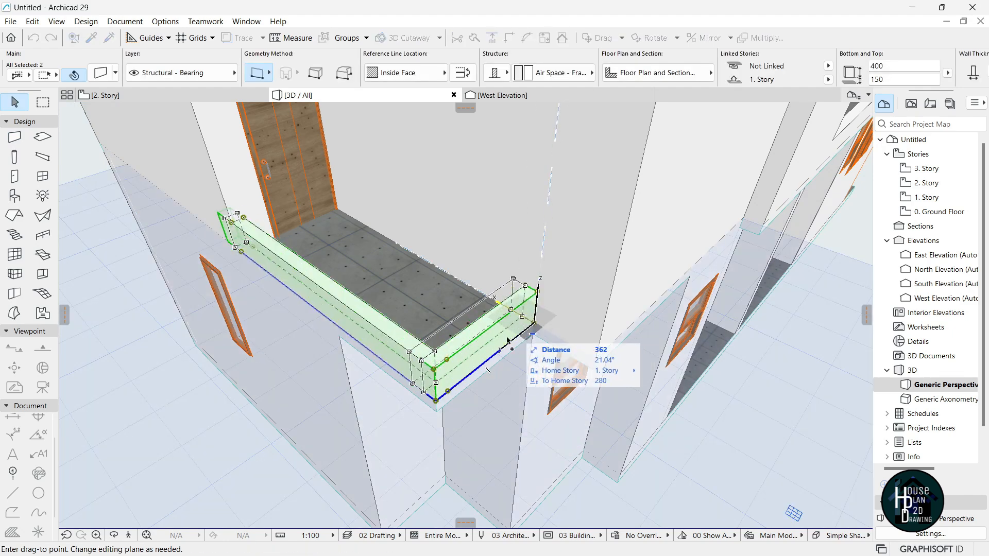
{"action": "middle_click_drag", "start_coordinate": [488, 370], "coordinate": [502, 284], "text": "shift"}
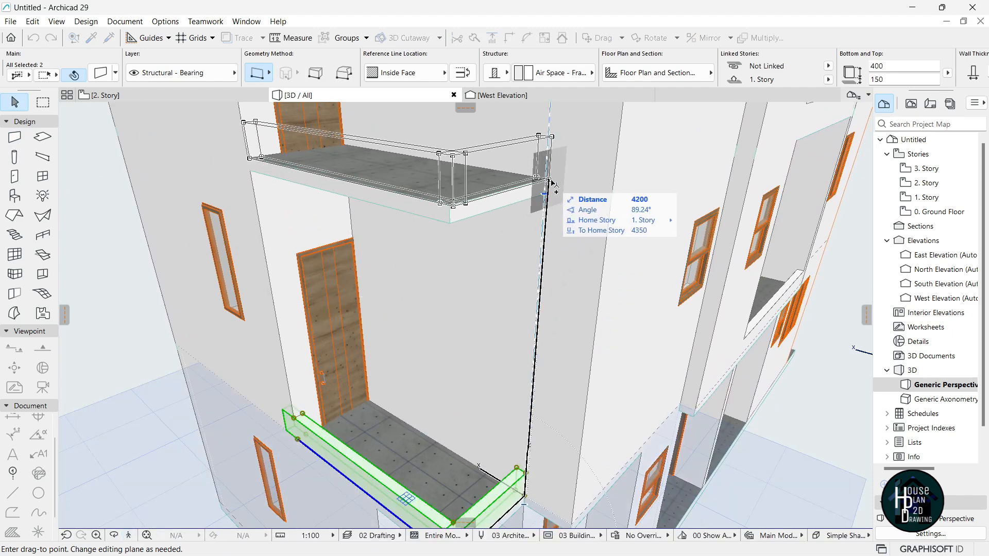
{"action": "left_click", "coordinate": [545, 194]}
{"action": "key", "text": "Escape"}
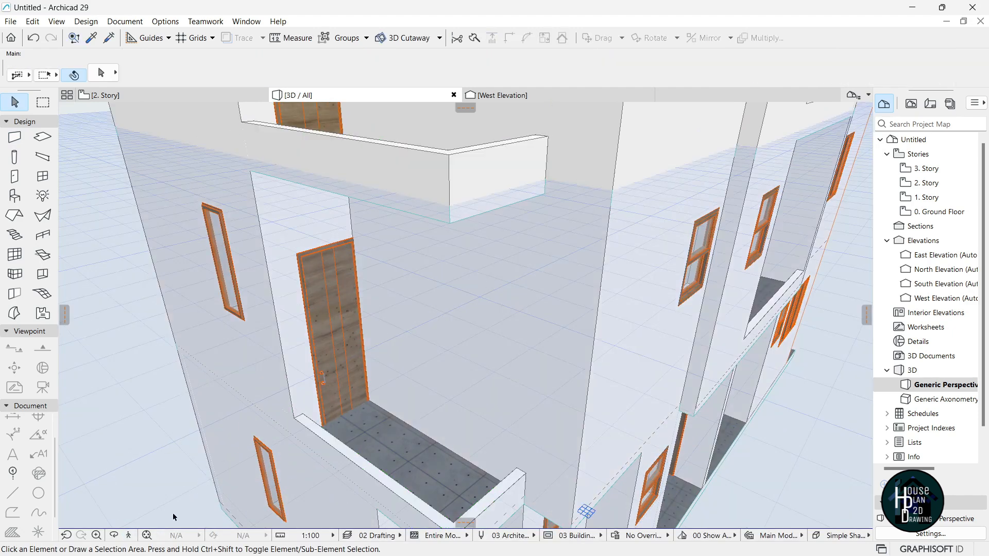
{"action": "left_click", "coordinate": [128, 536]}
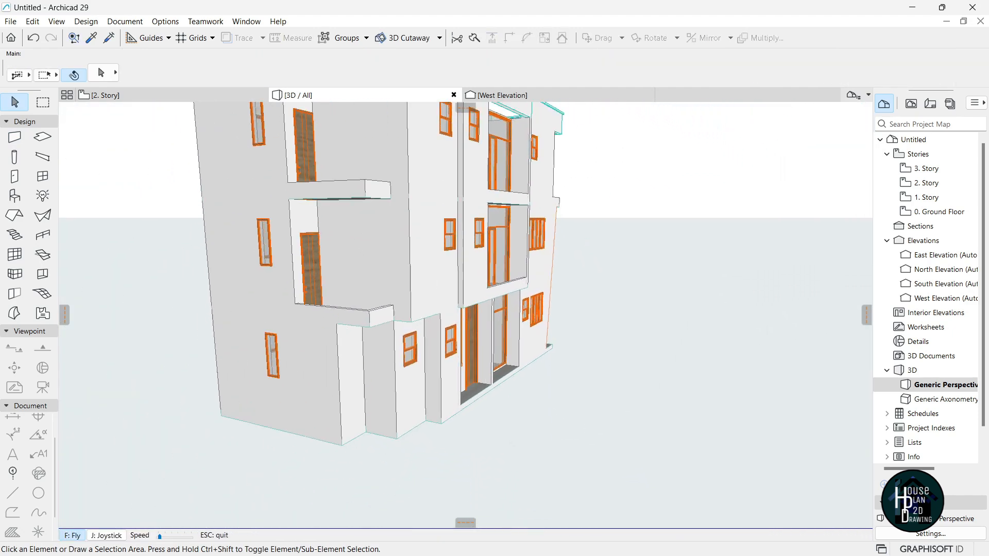
Draw a 150-long wall block on the first-story balcony parapet using the parapet's settings.
{"action": "key", "text": "Up"}
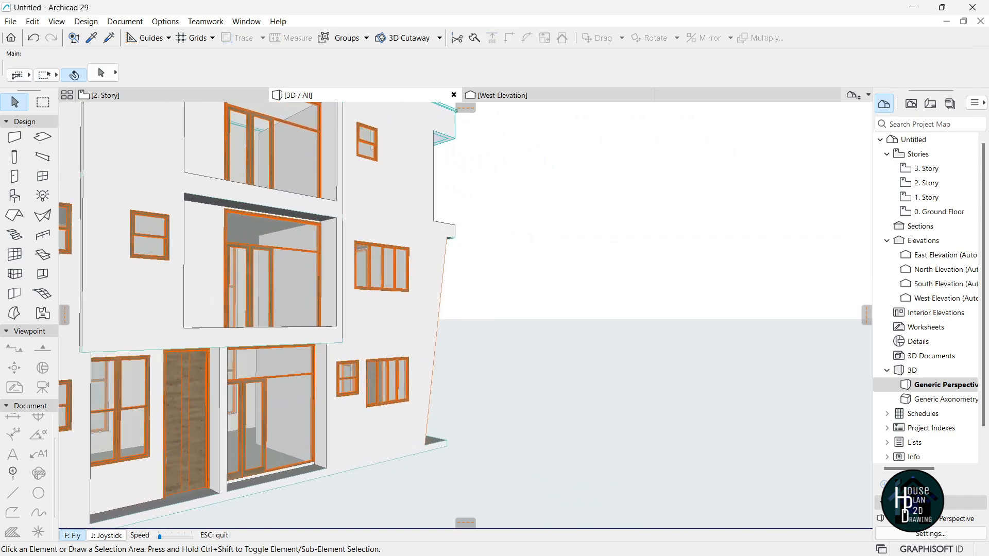
{"action": "key", "text": "Up"}
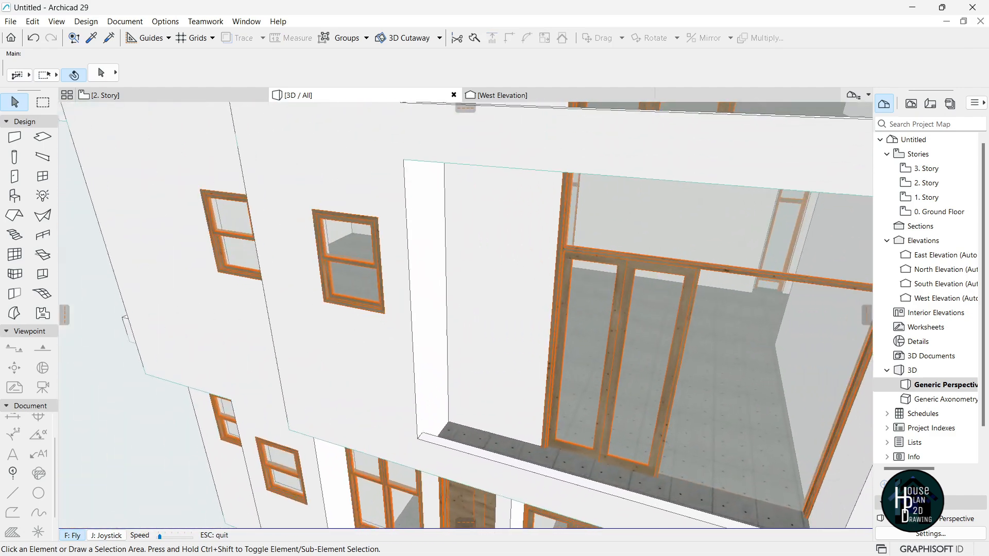
{"action": "key", "text": "Up"}
{"action": "key", "text": "Escape"}
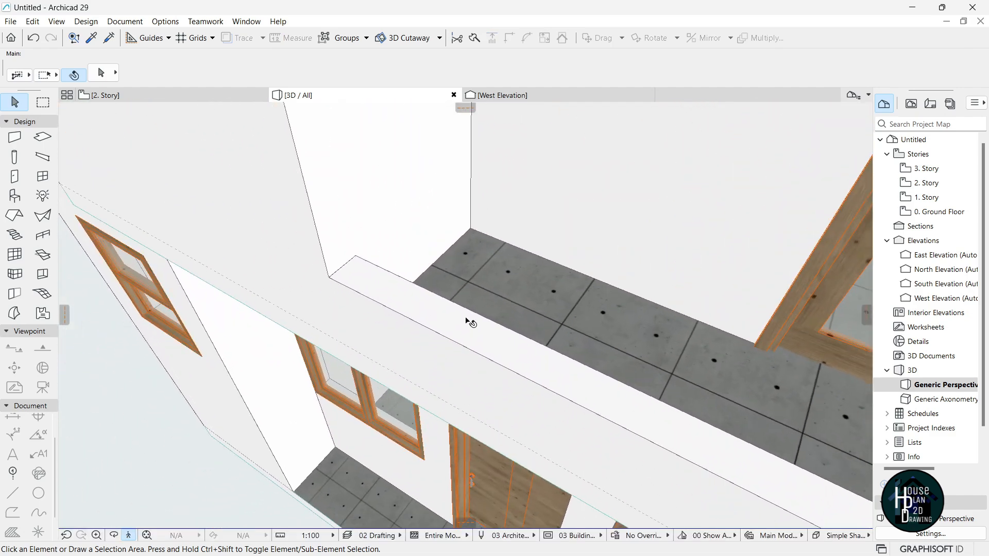
{"action": "left_click", "coordinate": [454, 338], "text": "alt"}
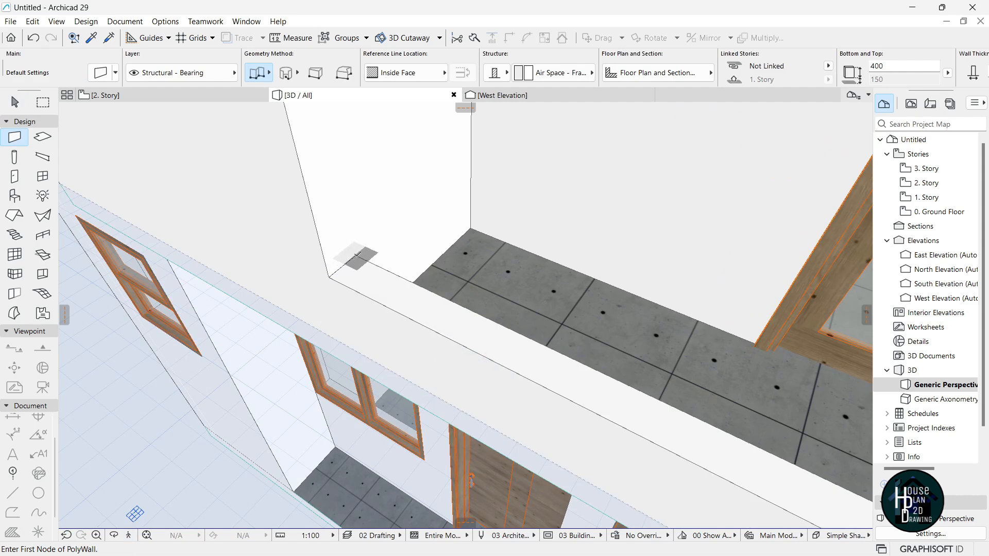
{"action": "left_click", "coordinate": [357, 255]}
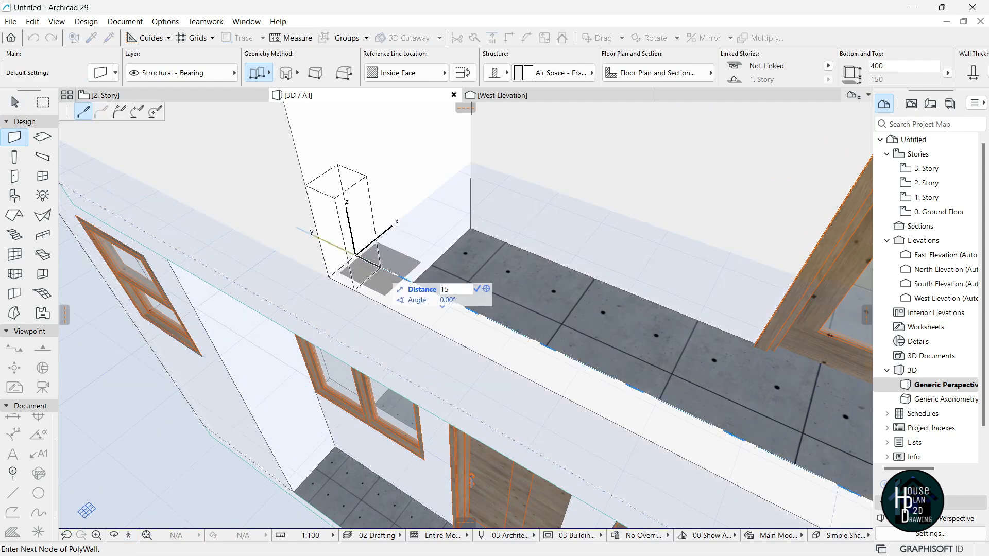
{"action": "type", "text": "150"}
{"action": "key", "text": "Return"}
{"action": "key", "text": "Escape"}
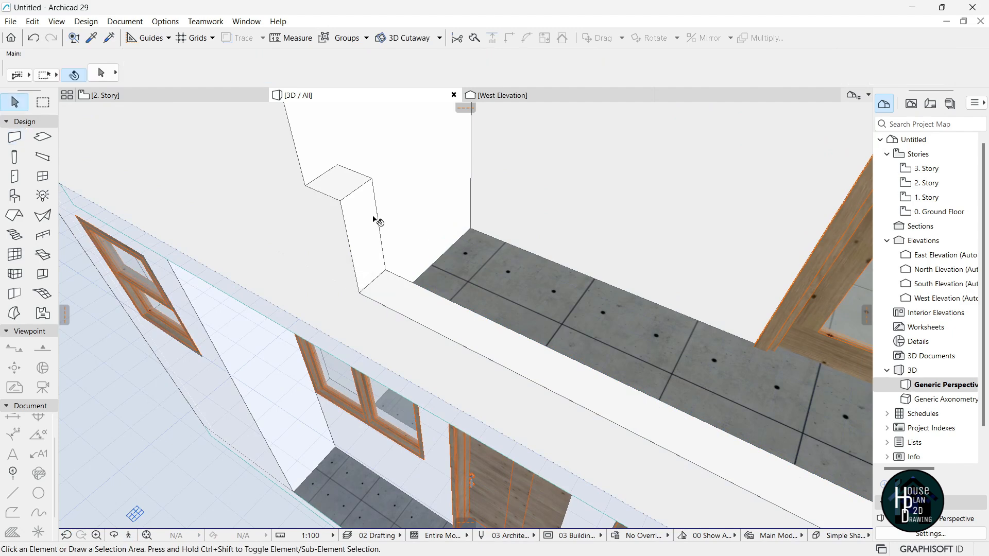
Move the block one node right and stretch its top up to 3650.
{"action": "left_click", "coordinate": [361, 216]}
{"action": "key", "text": "ctrl+d"}
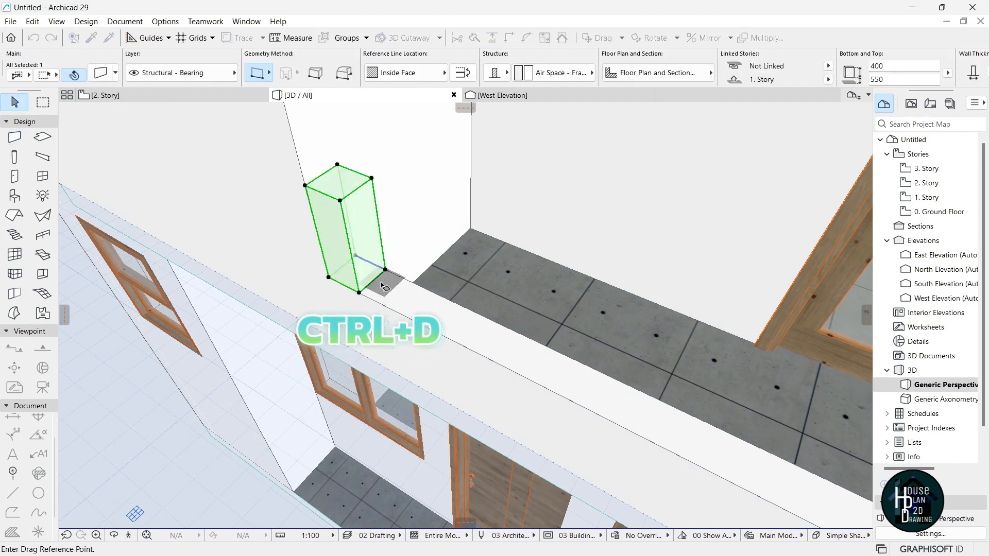
{"action": "left_click", "coordinate": [329, 278]}
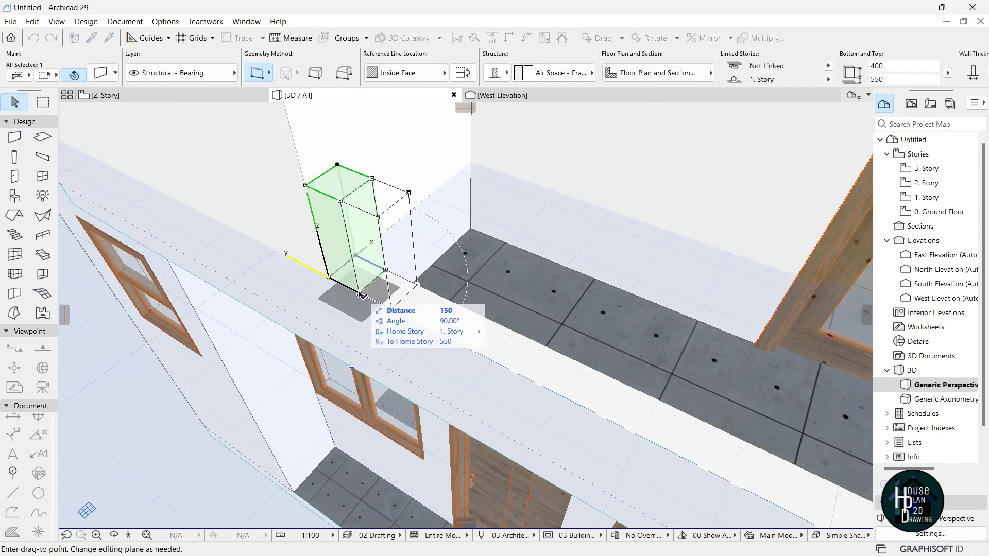
{"action": "left_click", "coordinate": [359, 293]}
{"action": "left_click", "coordinate": [379, 220]}
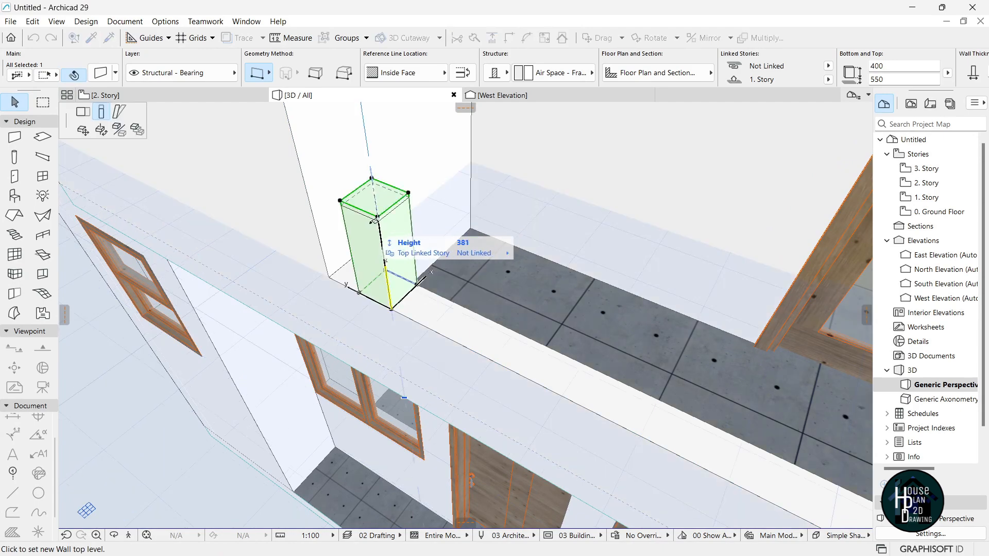
{"action": "left_click", "coordinate": [130, 537]}
{"action": "key", "text": "Down"}
{"action": "key", "text": "Up"}
{"action": "key", "text": "Escape"}
{"action": "left_click", "coordinate": [422, 213]}
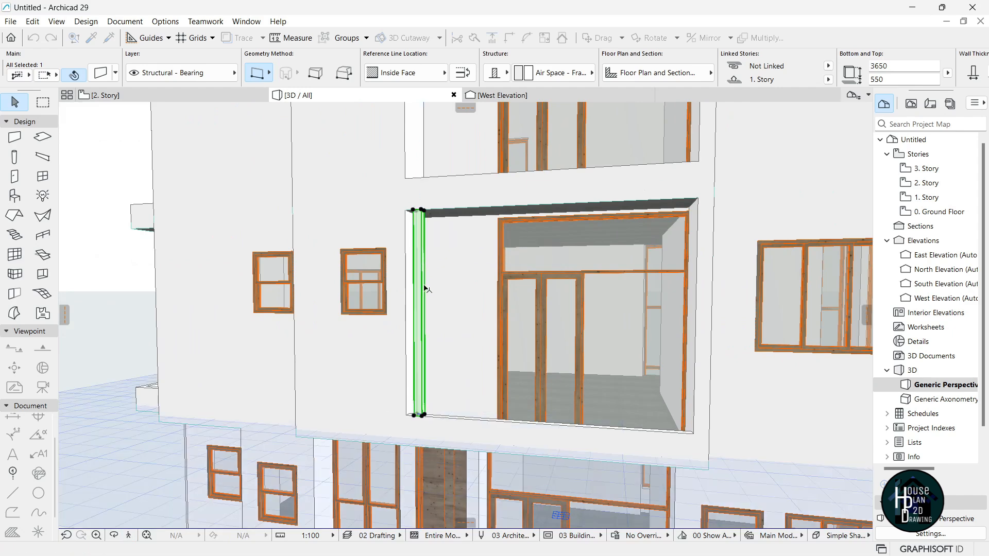
{"action": "key", "text": "Escape"}
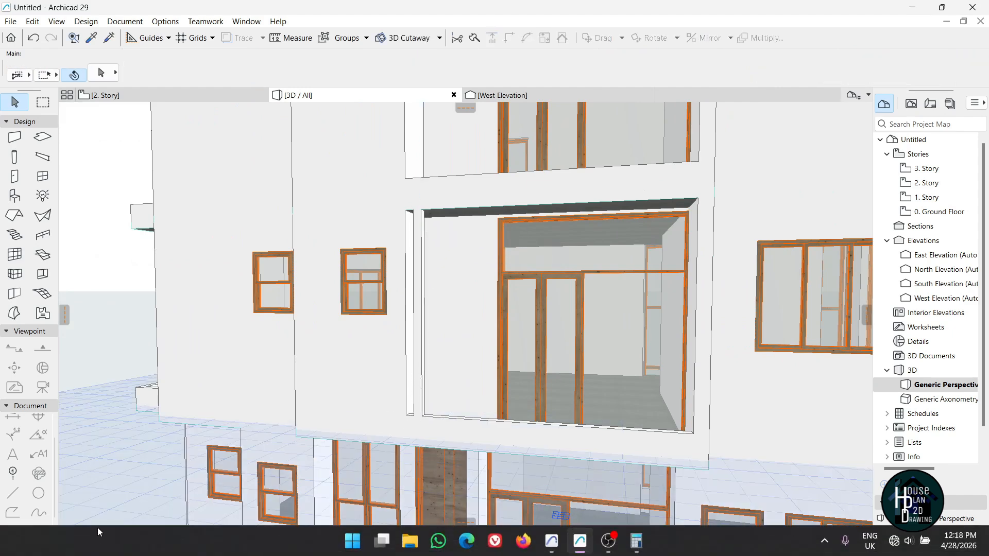
Bring the new tall post into view beside the large window and select it.
{"action": "left_click", "coordinate": [129, 536]}
{"action": "key", "text": "Left"}
{"action": "key", "text": "Up"}
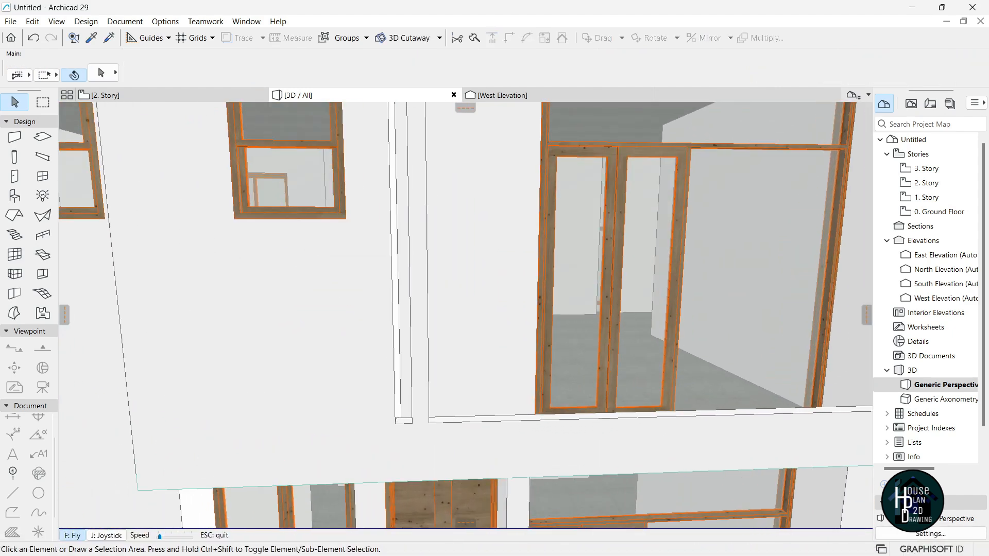
{"action": "key", "text": "Escape"}
{"action": "left_click", "coordinate": [434, 360]}
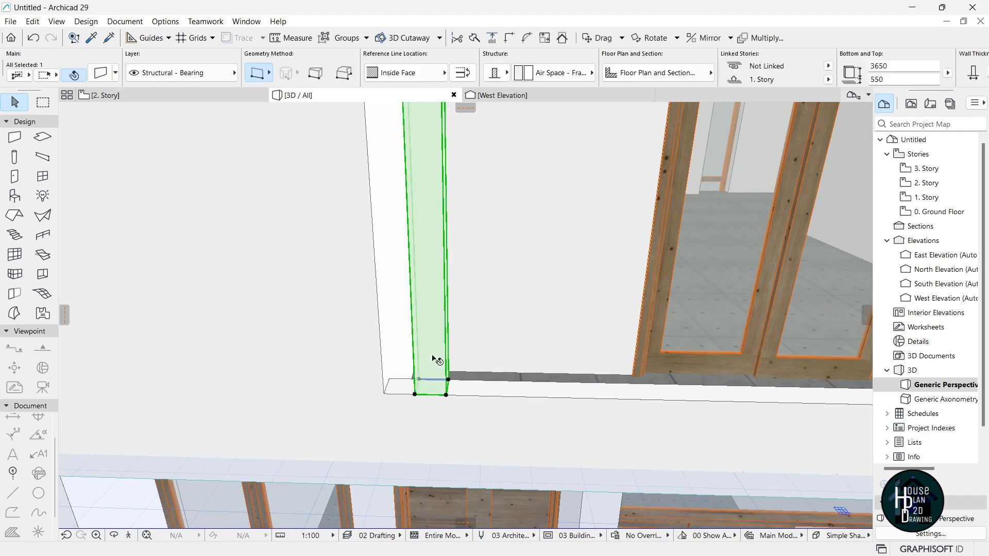
Multiply the post with Drag Spread at 300 spacing to get three posts along the balcony edge.
{"action": "key", "text": "ctrl+u"}
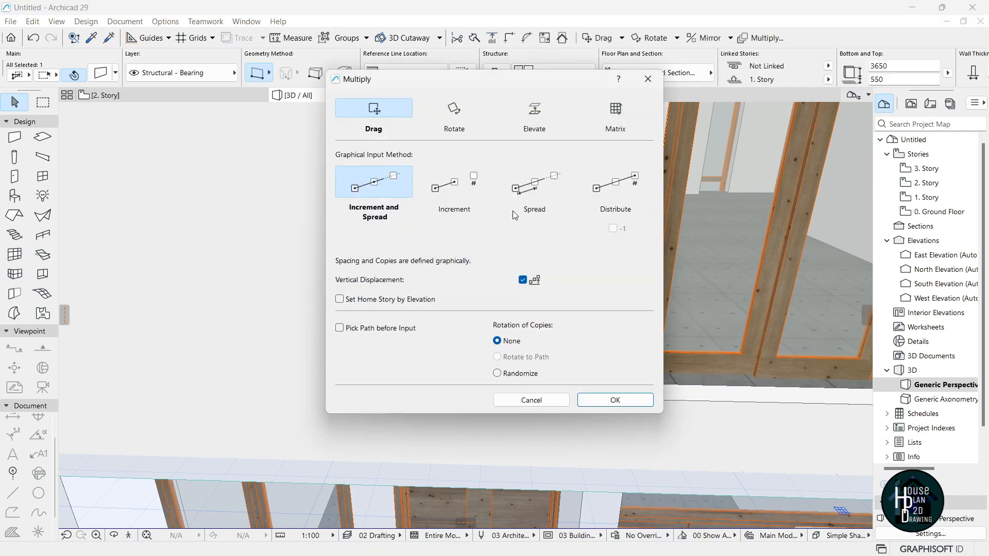
{"action": "left_click", "coordinate": [536, 190]}
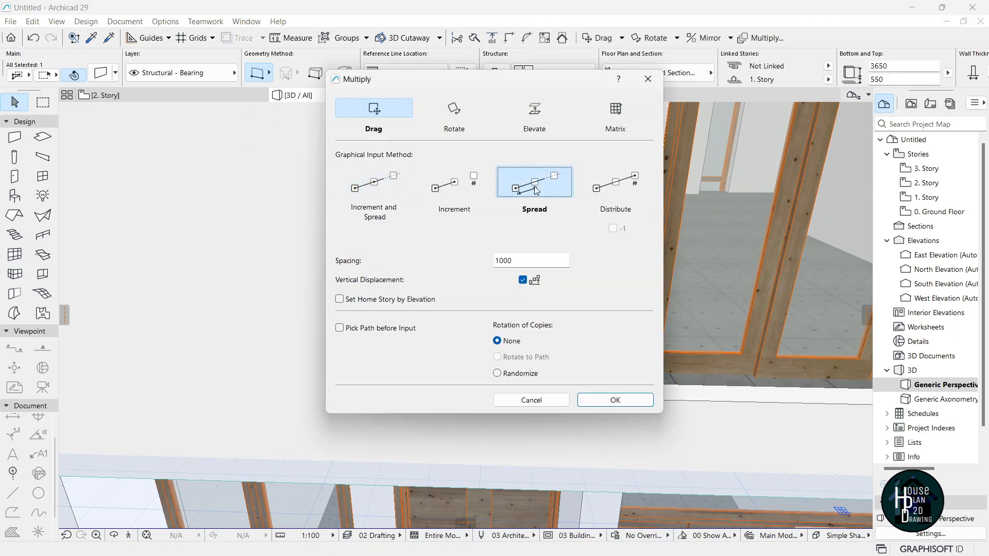
{"action": "double_click", "coordinate": [516, 261]}
{"action": "type", "text": "300"}
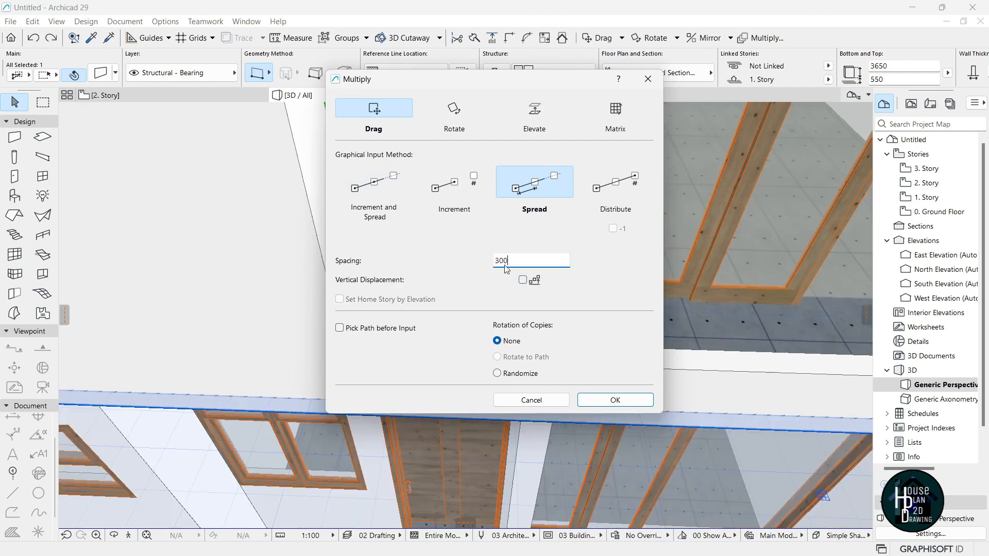
{"action": "left_click", "coordinate": [615, 401]}
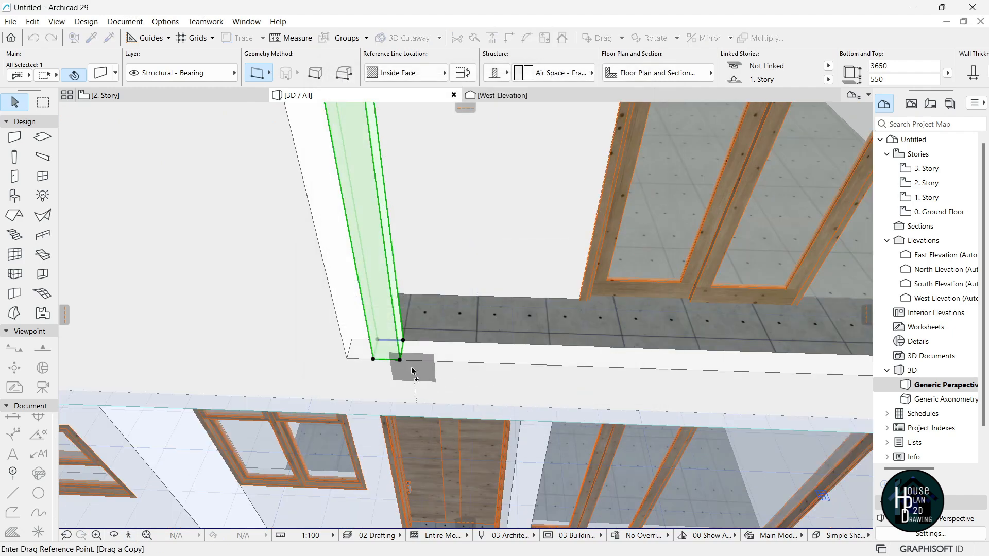
{"action": "left_click", "coordinate": [400, 361]}
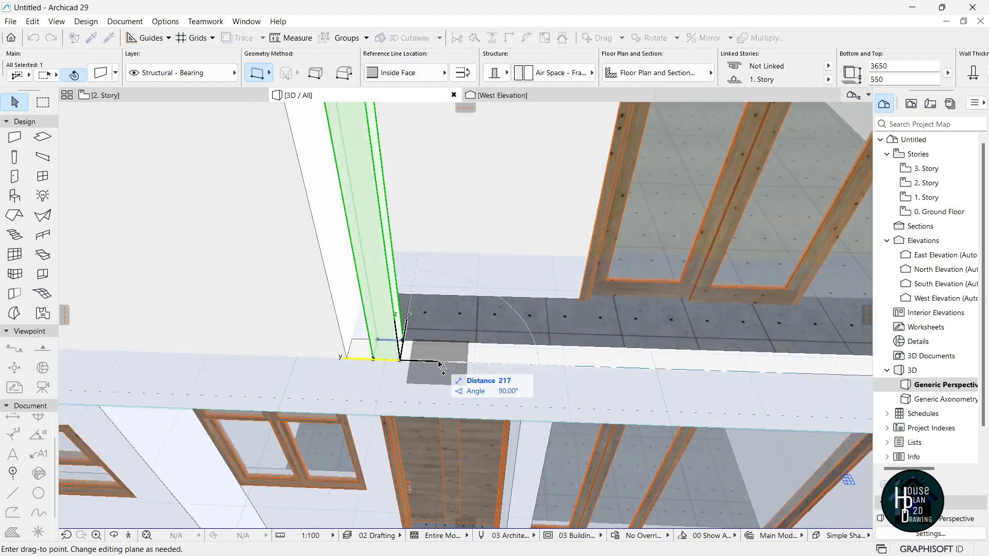
{"action": "left_click", "coordinate": [520, 365]}
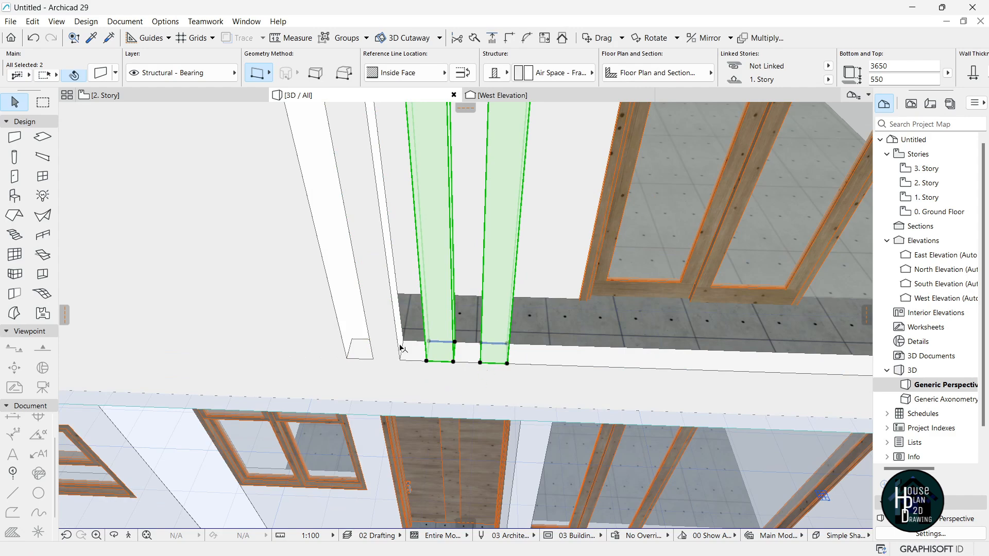
{"action": "left_click", "coordinate": [386, 282], "text": "shift"}
{"action": "key", "text": "ctrl+shift+d"}
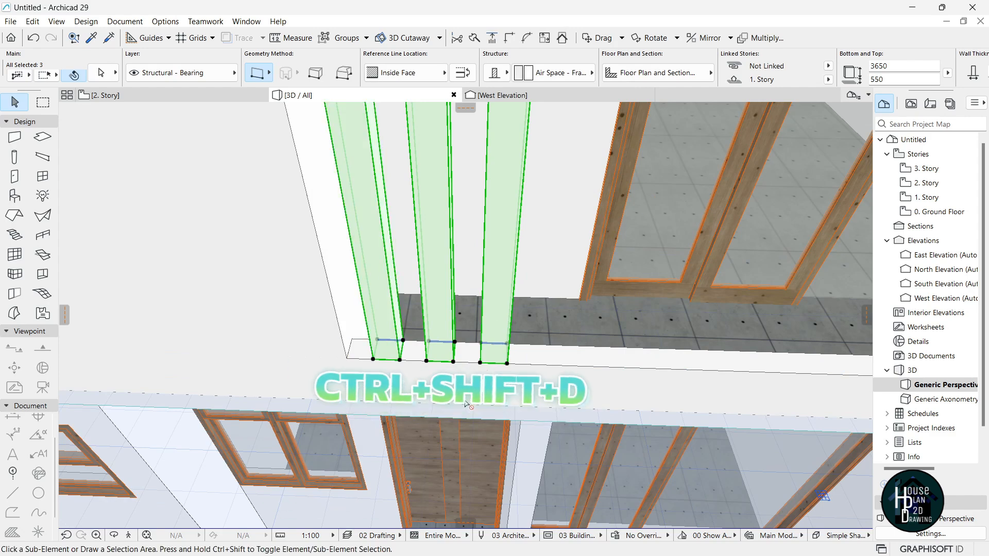
Place a copy of the three posts on the upper balcony, picking a post corner as reference.
{"action": "left_click", "coordinate": [346, 359]}
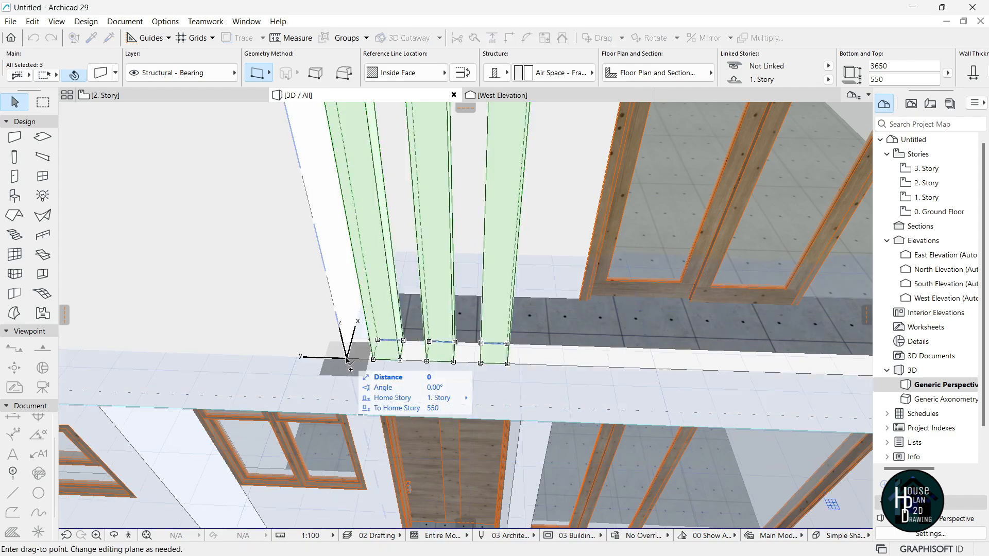
{"action": "left_click", "coordinate": [128, 537]}
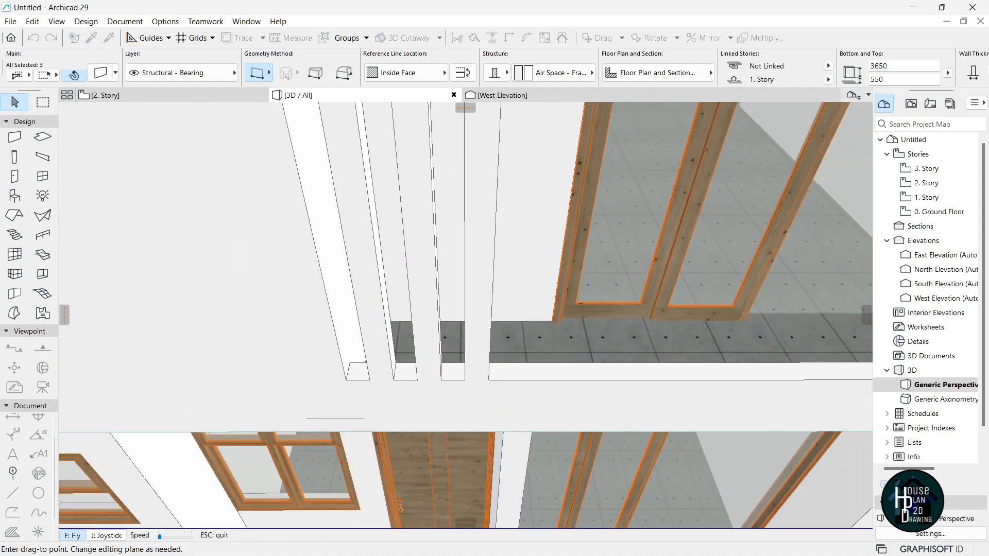
{"action": "key", "text": "Down"}
{"action": "key", "text": "Up"}
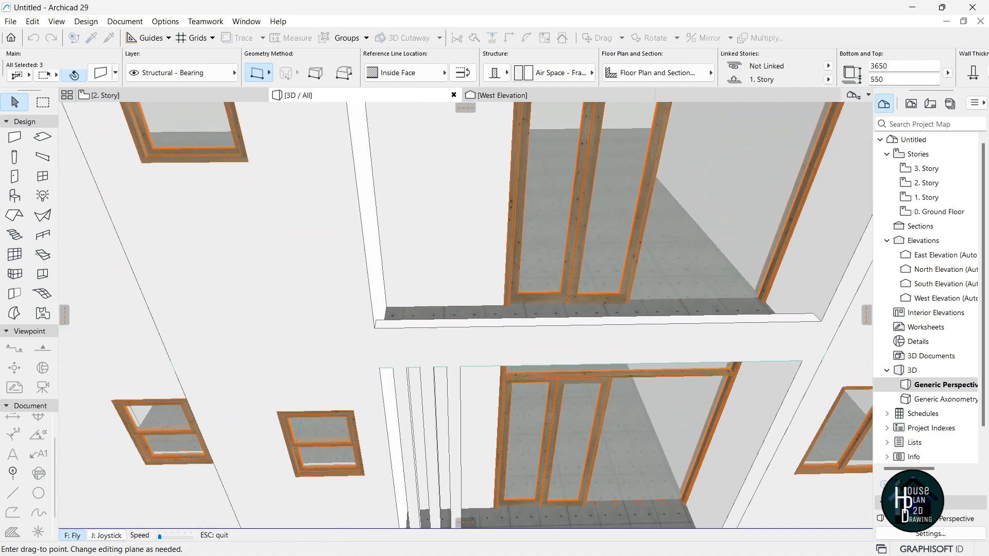
{"action": "key", "text": "Up"}
{"action": "key", "text": "Escape"}
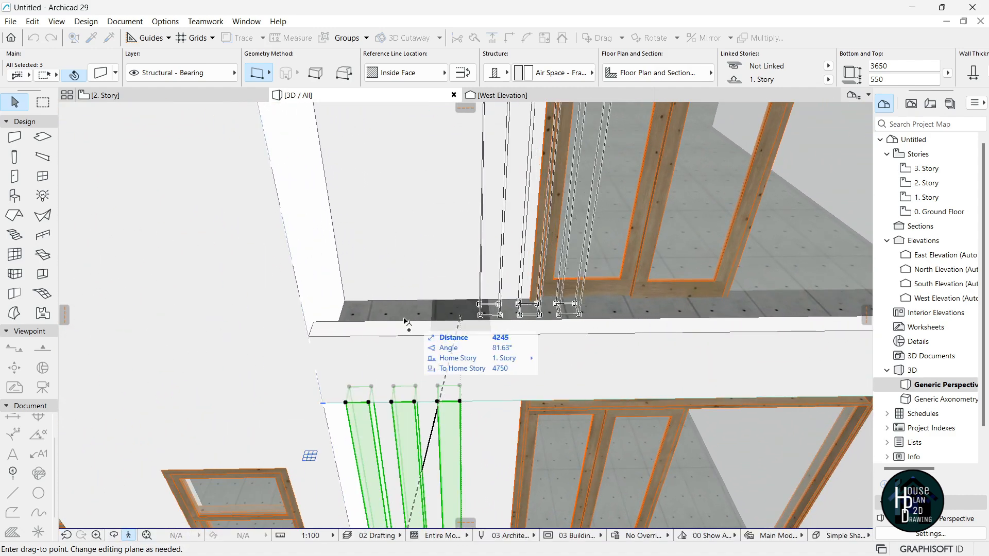
{"action": "left_click", "coordinate": [312, 344]}
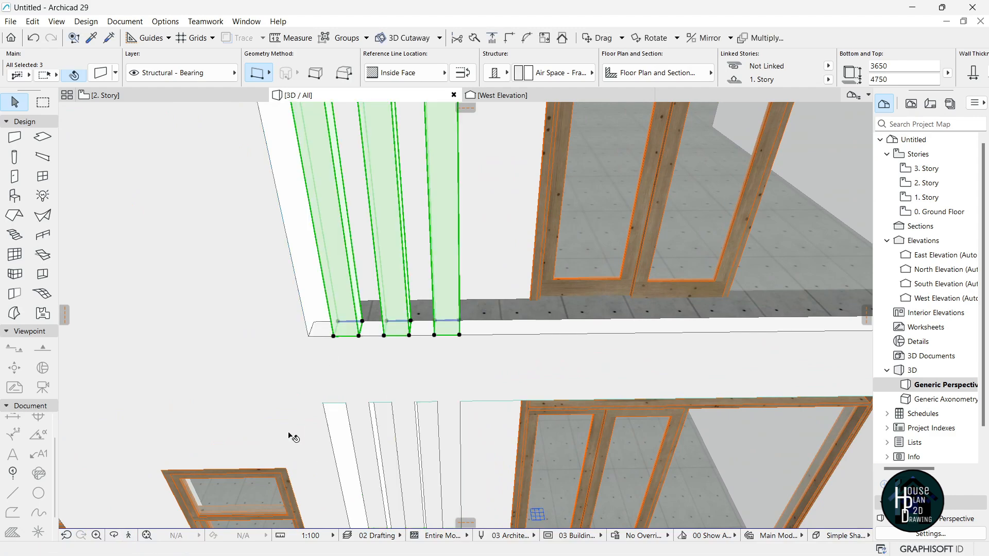
Select all six posts across both balconies.
{"action": "left_click", "coordinate": [128, 536]}
{"action": "key", "text": "Down"}
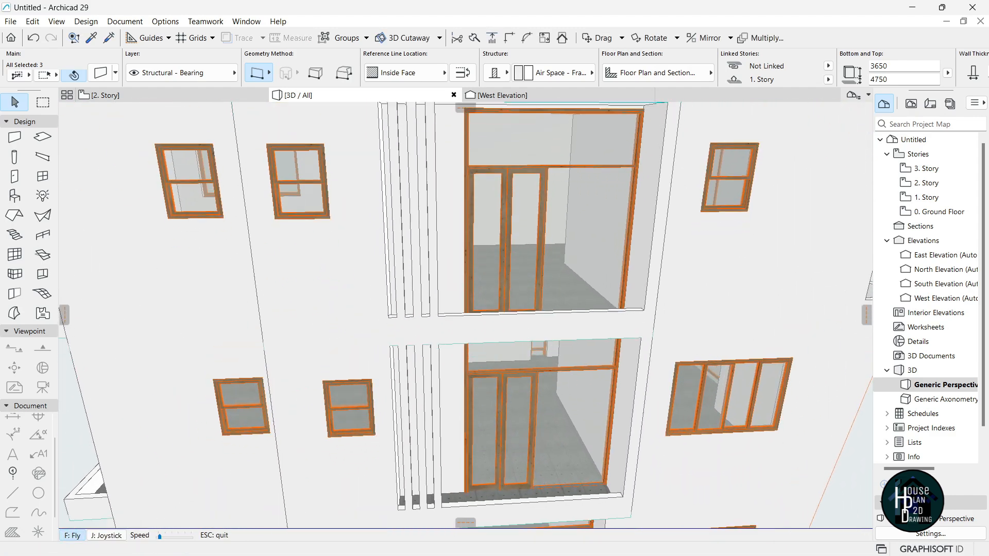
{"action": "key", "text": "Up"}
{"action": "key", "text": "Escape"}
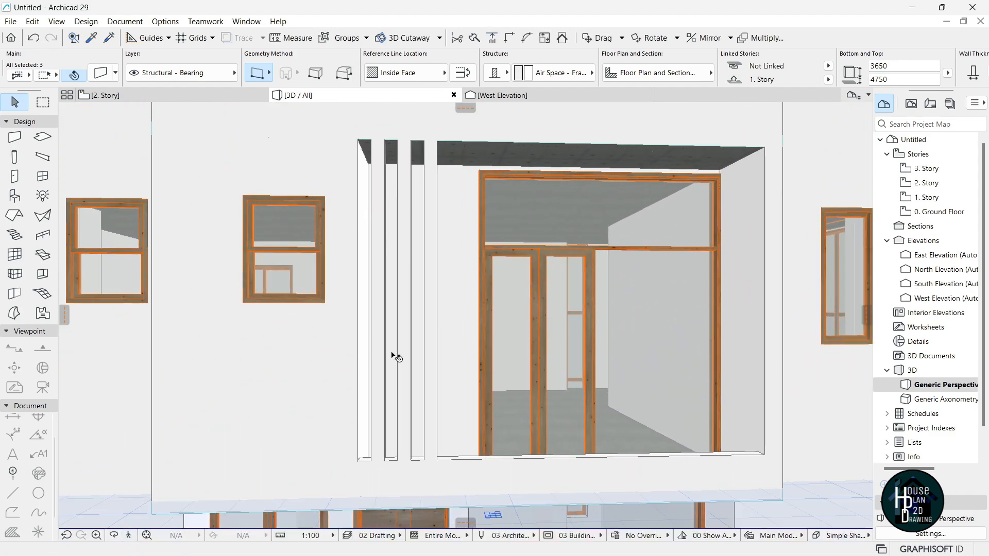
{"action": "left_click", "coordinate": [383, 319], "text": "shift"}
{"action": "left_click", "coordinate": [427, 342], "text": "shift"}
{"action": "left_click", "coordinate": [130, 536]}
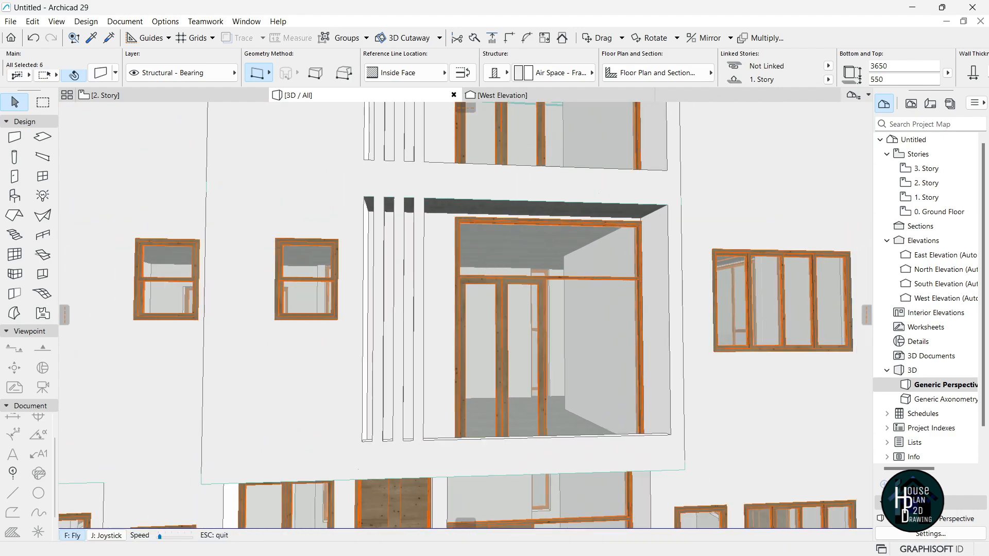
Override the six posts' surface with Paint - Ivory Black in Wall Selection Settings.
{"action": "mouse_move", "coordinate": [466, 316]}
{"action": "left_mouse_down"}
{"action": "mouse_move", "coordinate": [360, 315]}
{"action": "mouse_move", "coordinate": [463, 315]}
{"action": "left_mouse_up"}
{"action": "key", "text": "Escape"}
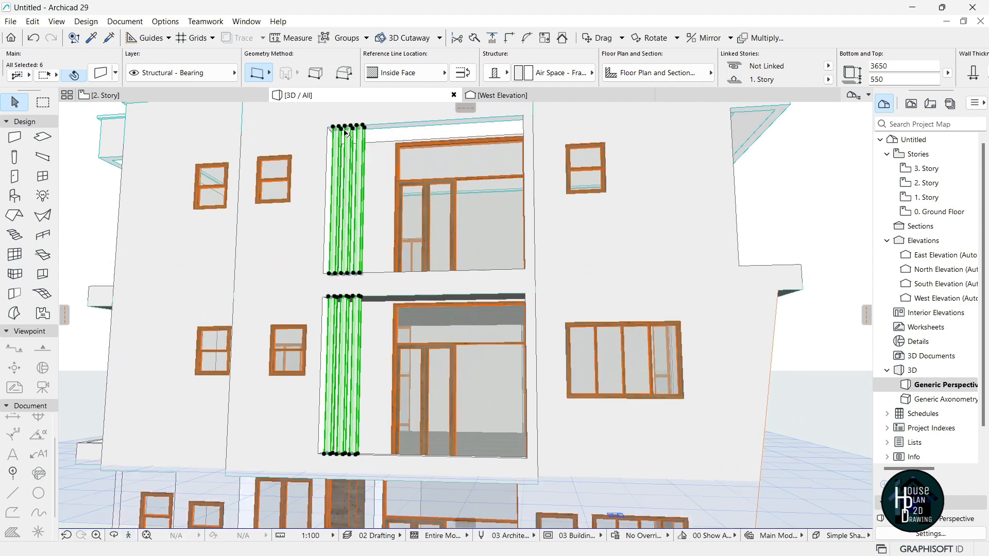
{"action": "key", "text": "ctrl+t"}
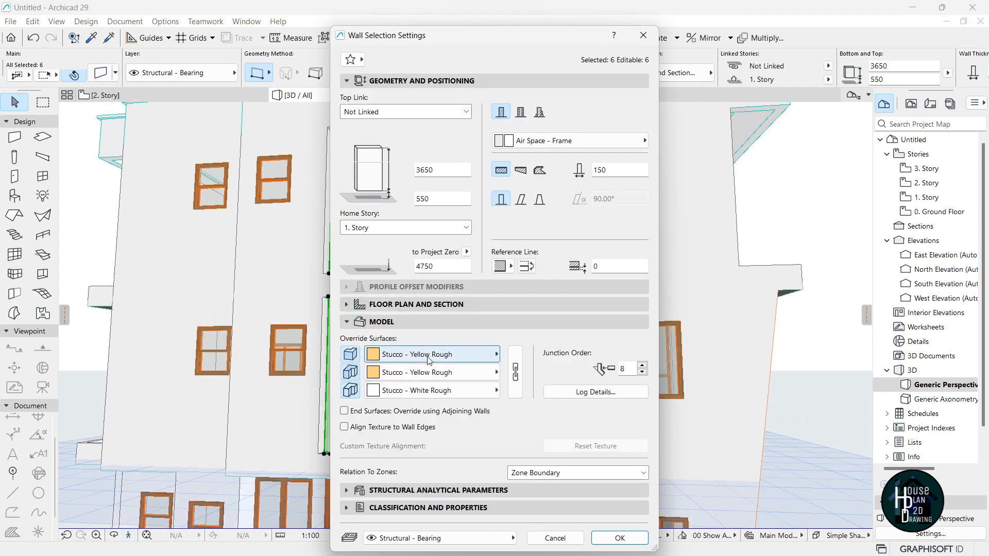
{"action": "left_click", "coordinate": [430, 355]}
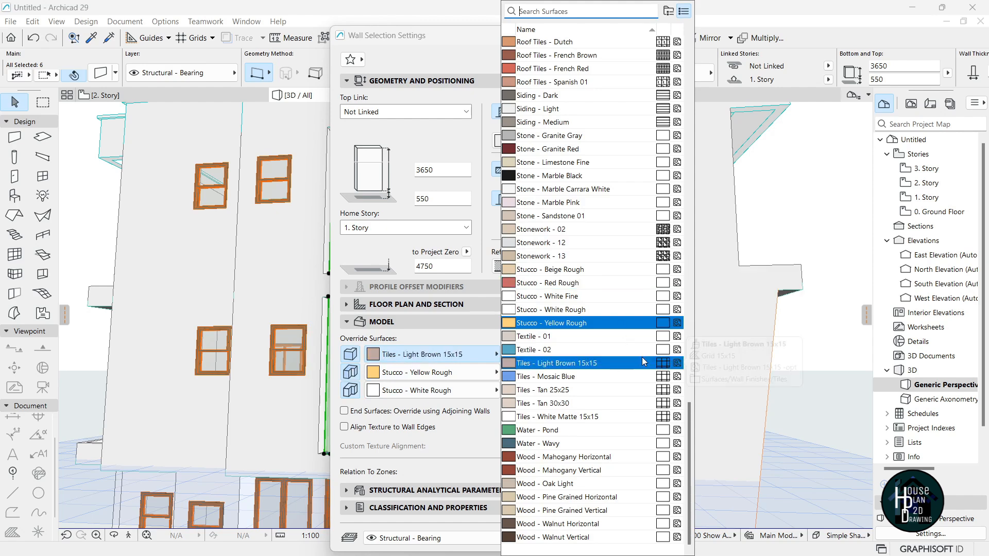
{"action": "mouse_move", "coordinate": [689, 426]}
{"action": "left_mouse_down"}
{"action": "mouse_move", "coordinate": [715, 51]}
{"action": "mouse_move", "coordinate": [715, 257]}
{"action": "left_mouse_up"}
{"action": "left_click", "coordinate": [541, 284]}
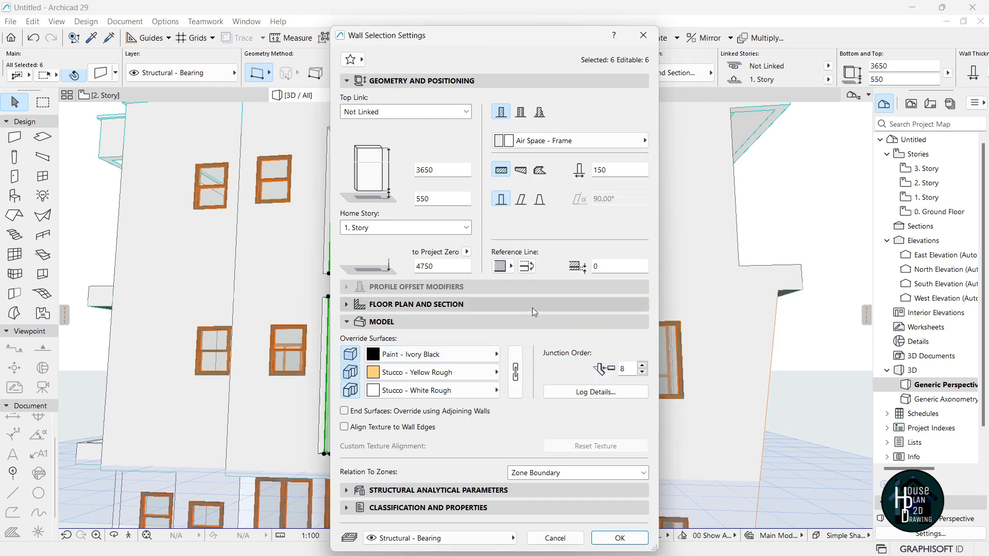
{"action": "left_click", "coordinate": [610, 535]}
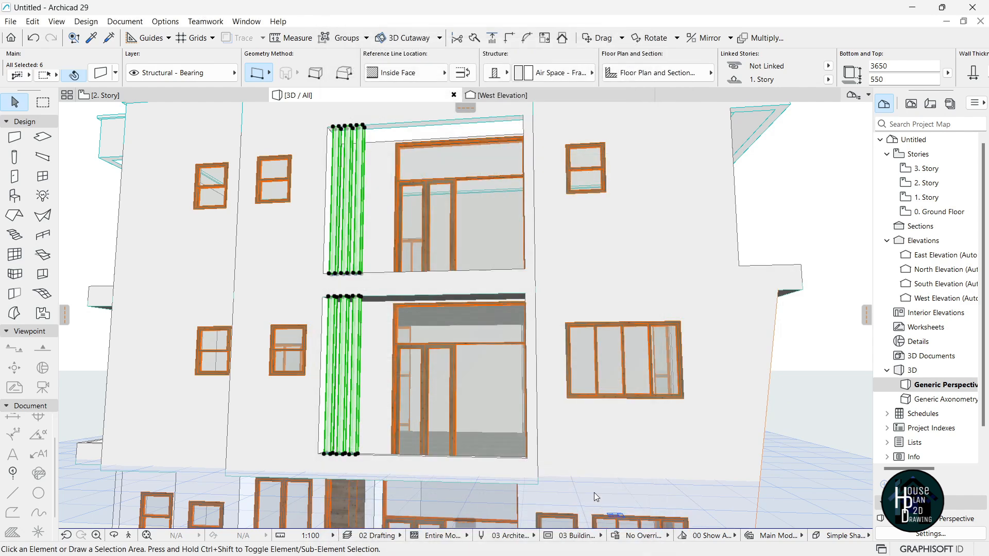
{"action": "middle_click_drag", "start_coordinate": [584, 394], "coordinate": [639, 448], "text": "shift"}
Draw a new wall along the inside of the balcony parapet, aligned by its outside face.
{"action": "middle_click_drag", "start_coordinate": [414, 259], "coordinate": [454, 353]}
{"action": "scroll", "coordinate": [373, 280], "scroll_direction": "up", "scroll_amount": 3}
{"action": "left_click", "coordinate": [448, 293], "text": "alt"}
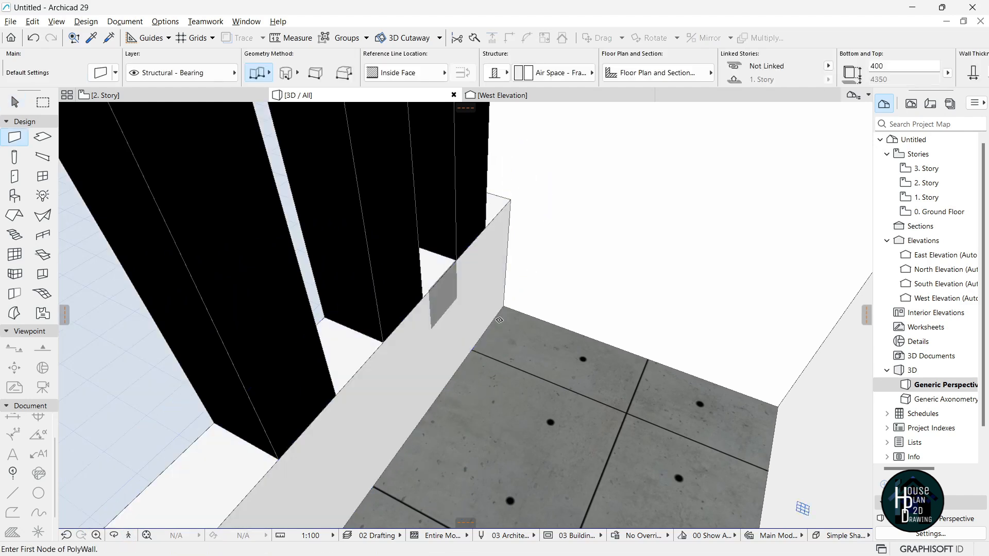
{"action": "left_click", "coordinate": [505, 304]}
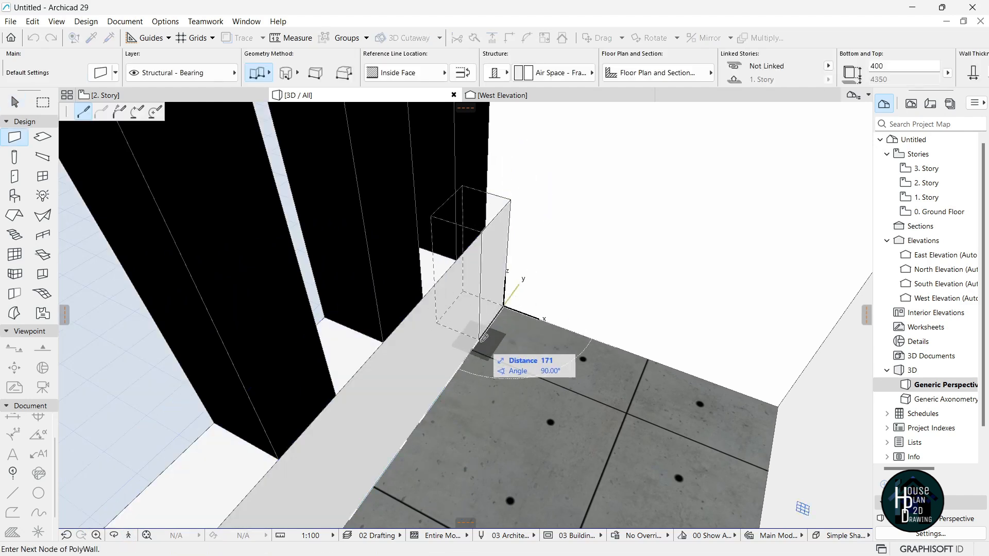
{"action": "left_click", "coordinate": [487, 71]}
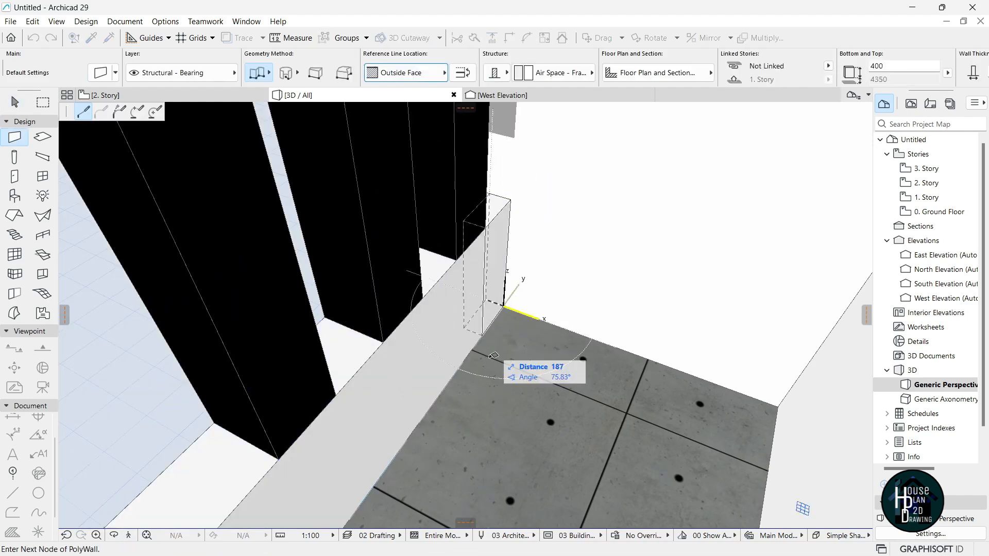
{"action": "left_click", "coordinate": [128, 535]}
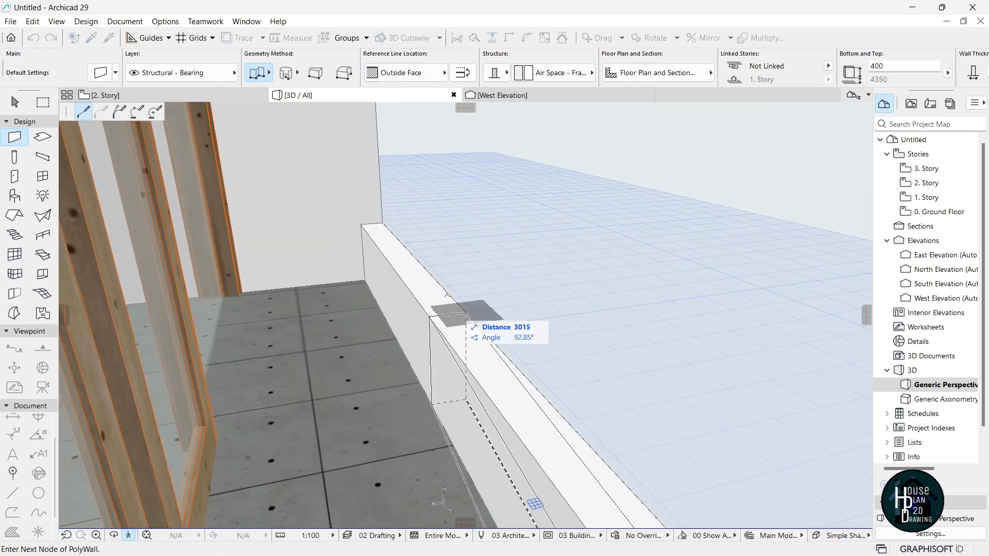
{"action": "double_click", "coordinate": [365, 279]}
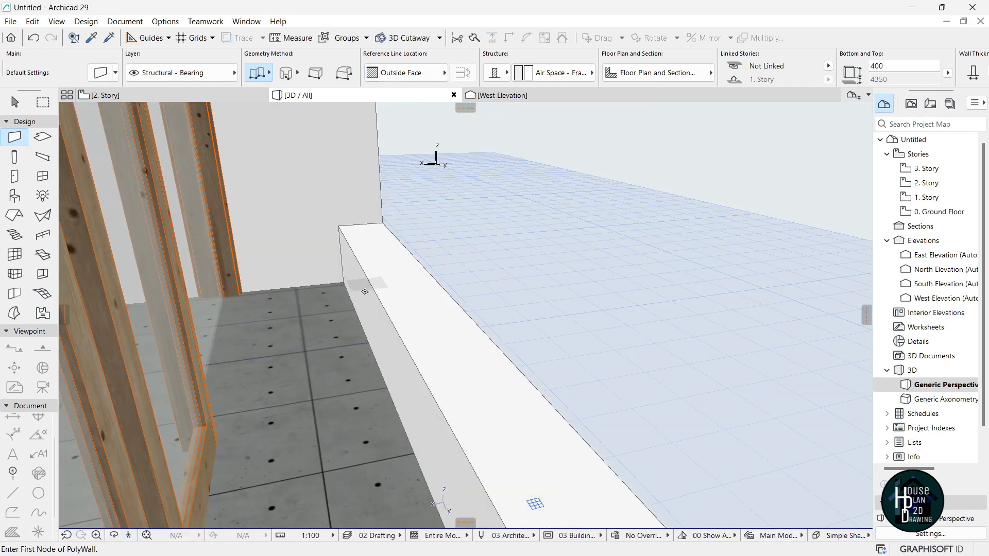
{"action": "key", "text": "Escape"}
{"action": "left_click", "coordinate": [380, 321]}
Make the new wall 50 thick and 50 high to form a low curb.
{"action": "scroll", "coordinate": [936, 71], "scroll_direction": "down", "scroll_amount": 3}
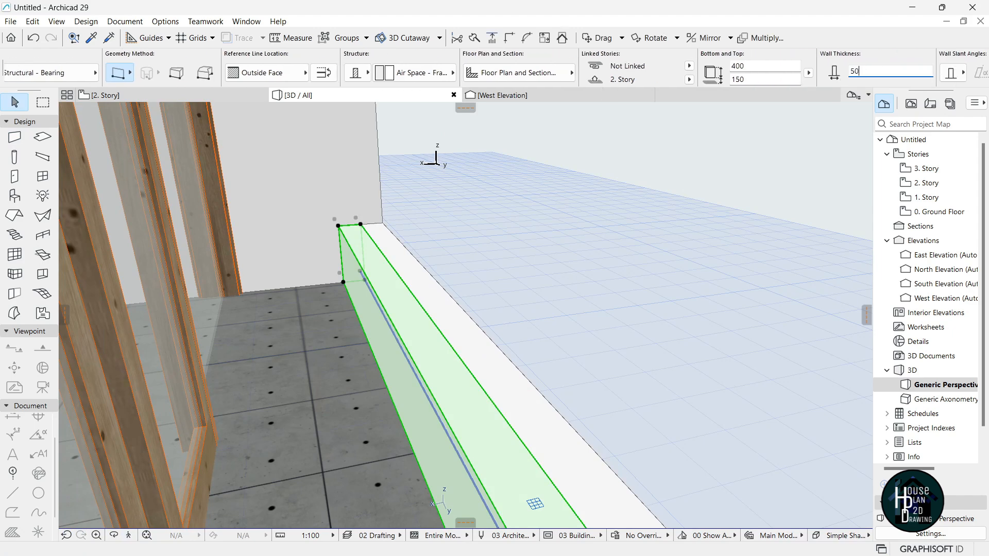
{"action": "key", "text": "Return"}
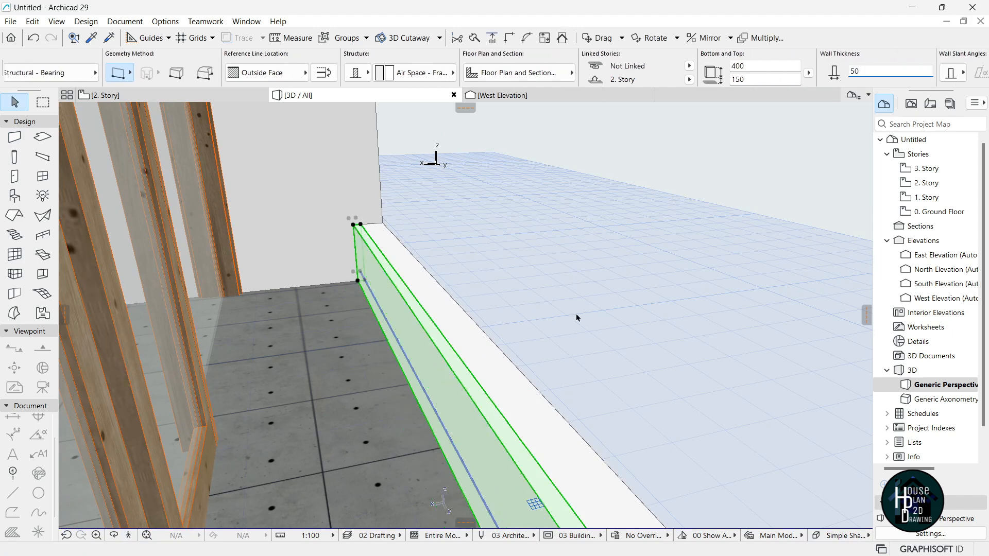
{"action": "left_click", "coordinate": [354, 226]}
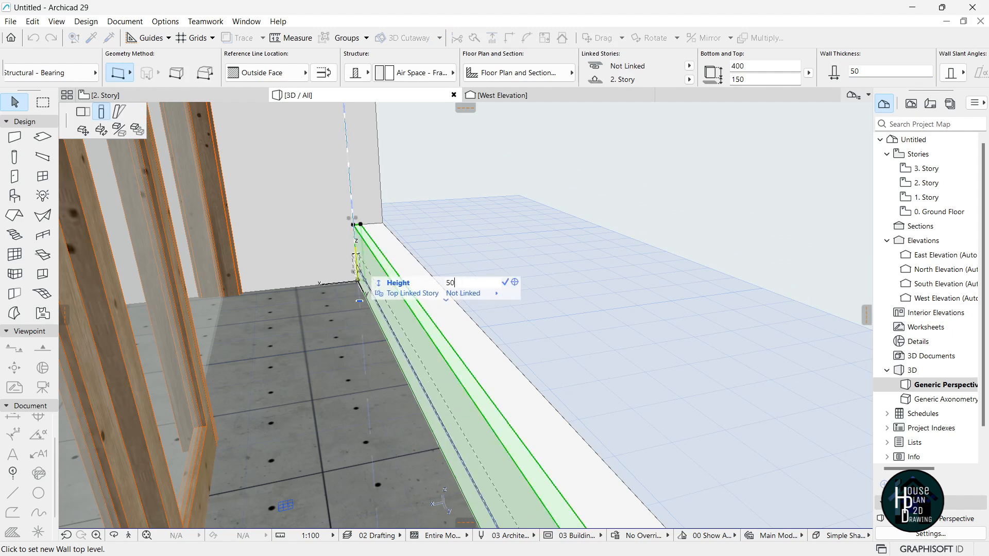
{"action": "key", "text": "Return"}
{"action": "key", "text": "Escape"}
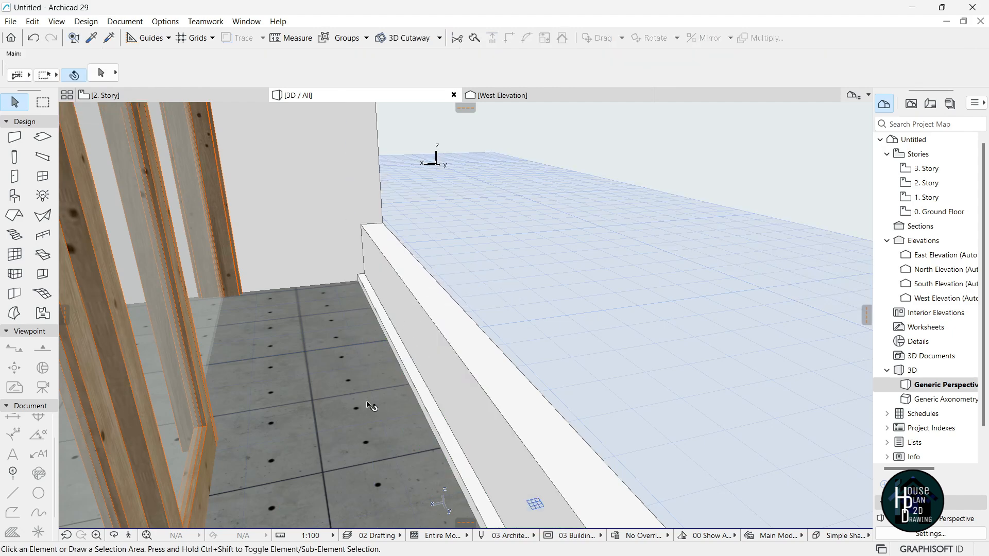
{"action": "left_click", "coordinate": [130, 536]}
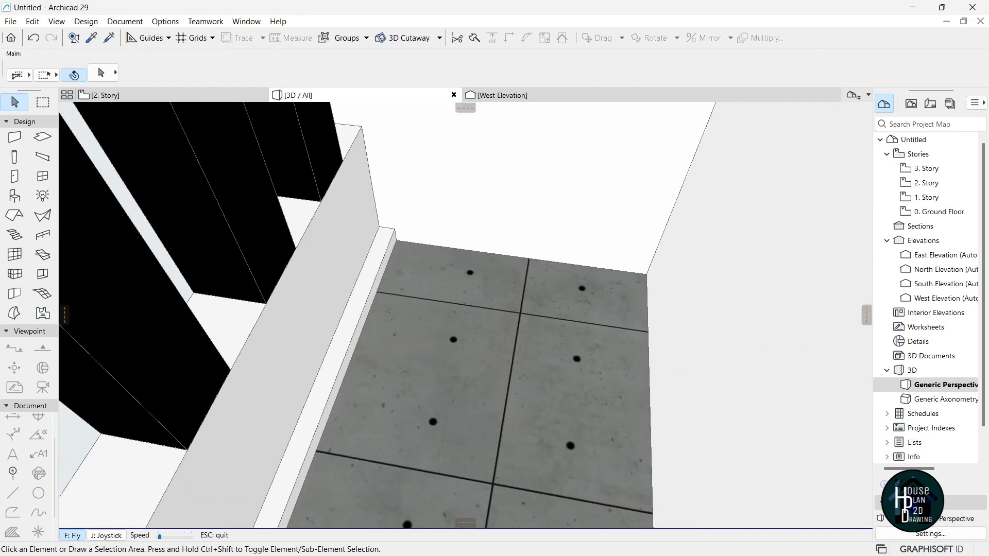
{"action": "key", "text": "Escape"}
Copy the curb to the corresponding corner of the other balcony.
{"action": "left_click", "coordinate": [421, 269]}
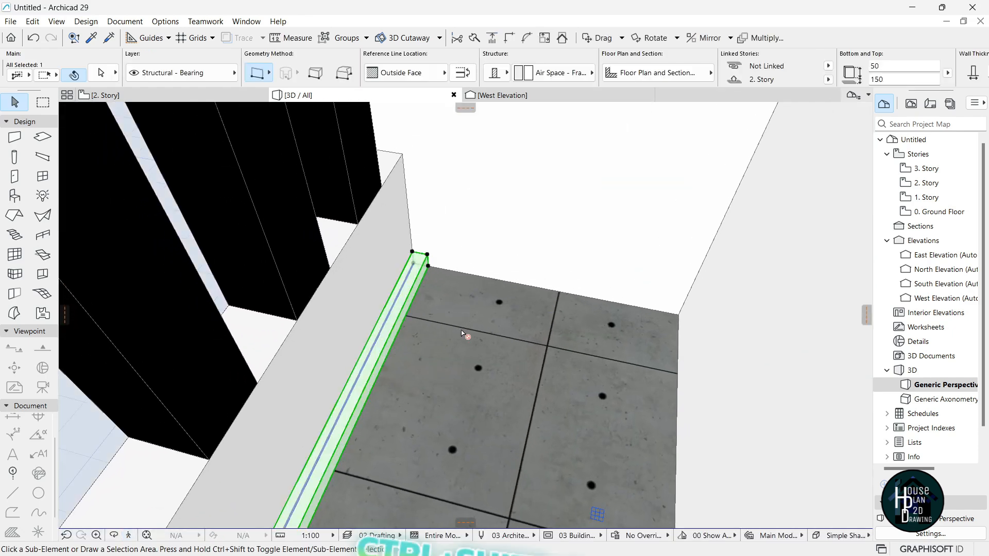
{"action": "key", "text": "ctrl+shift+d"}
{"action": "left_click", "coordinate": [428, 266]}
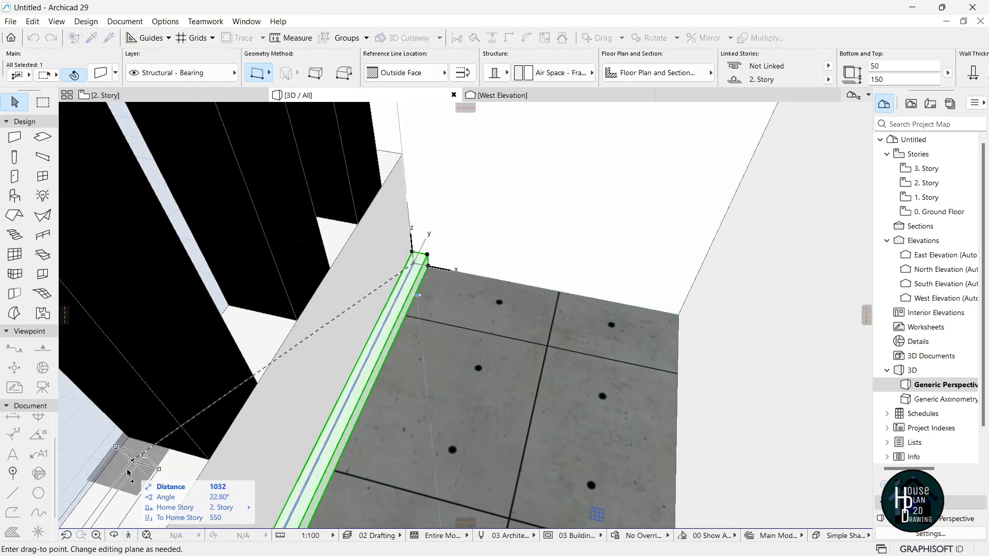
{"action": "key", "text": "Down"}
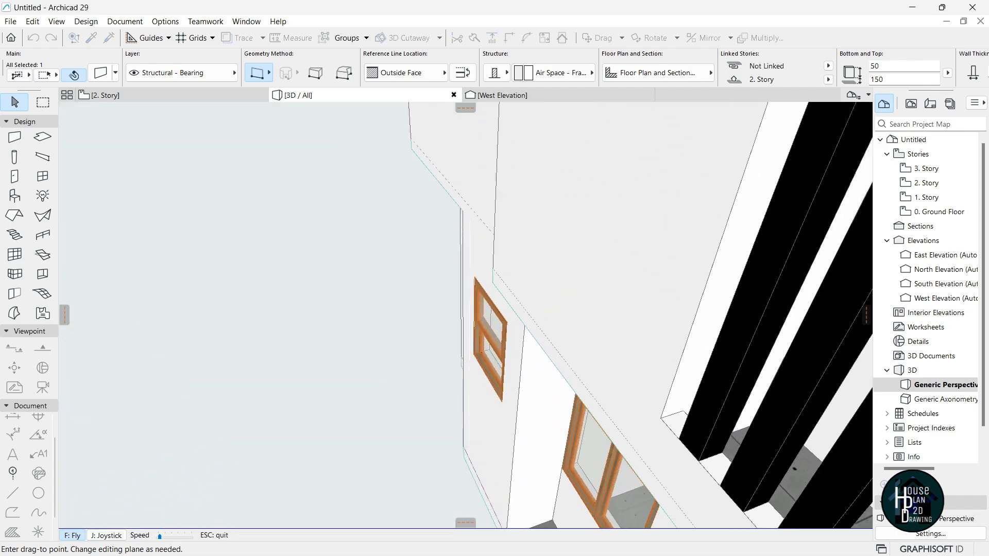
{"action": "key", "text": "Escape"}
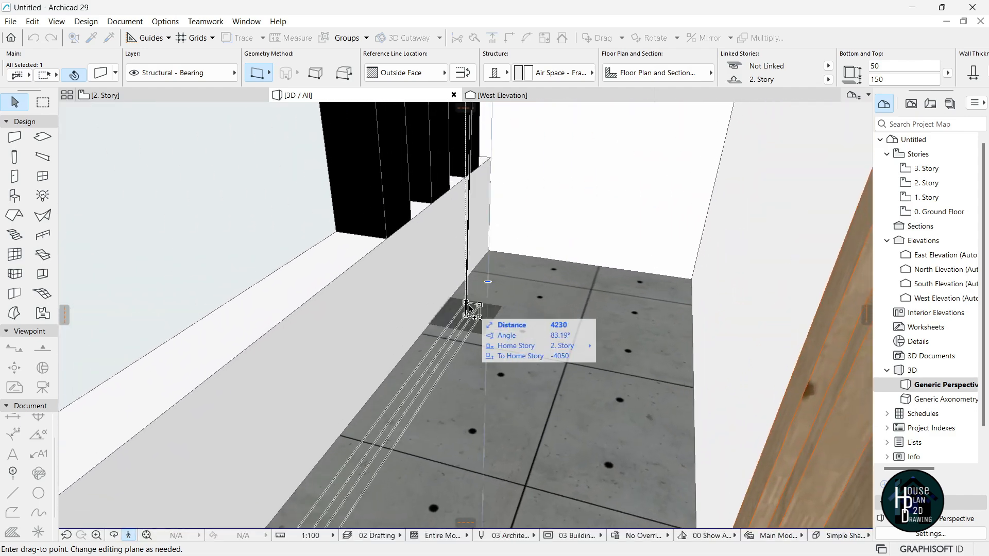
{"action": "left_click", "coordinate": [490, 252]}
{"action": "key", "text": "Escape"}
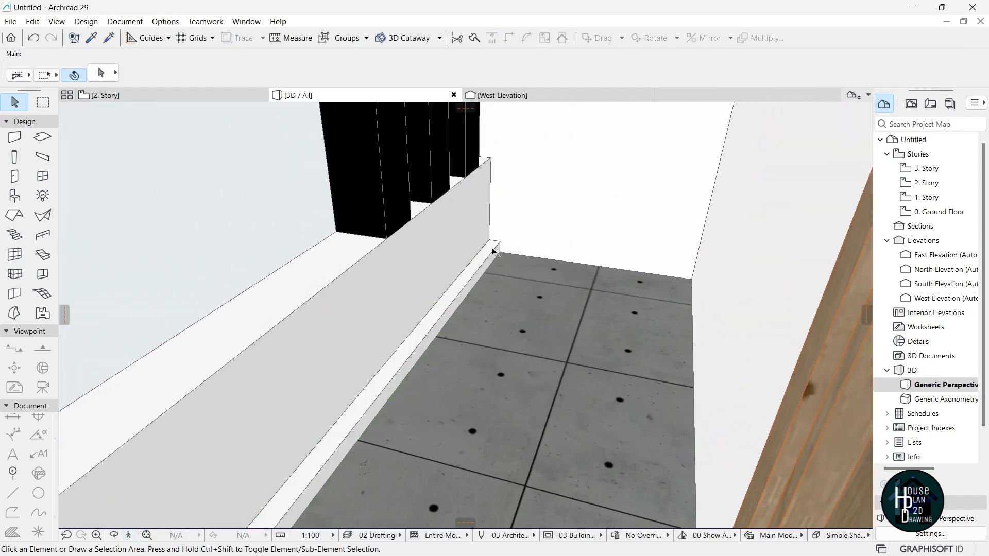
{"action": "left_click", "coordinate": [130, 536]}
{"action": "key", "text": "Up"}
{"action": "key", "text": "Escape"}
Load the Frameless Glass Railing favorite into the Railing tool settings.
{"action": "left_click", "coordinate": [43, 236]}
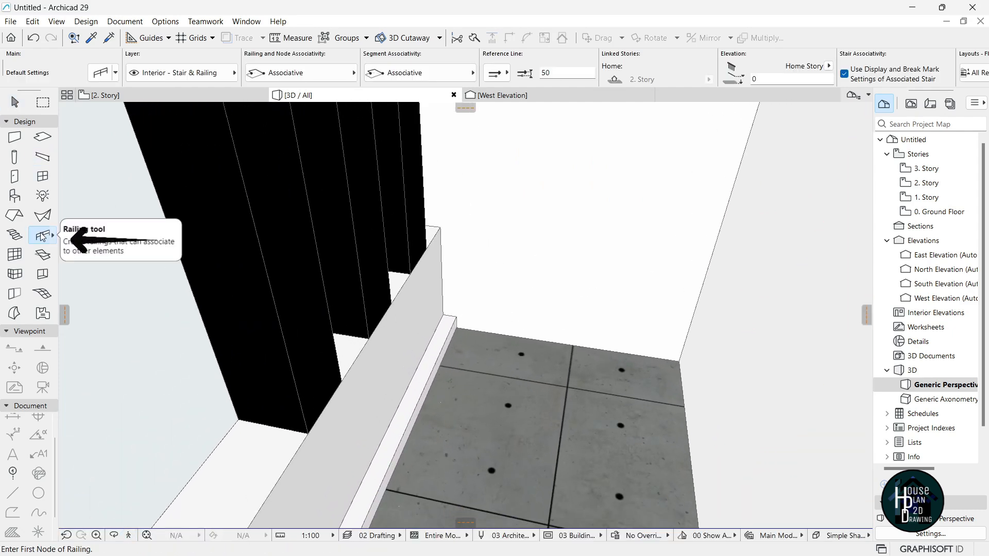
{"action": "double_click", "coordinate": [43, 235]}
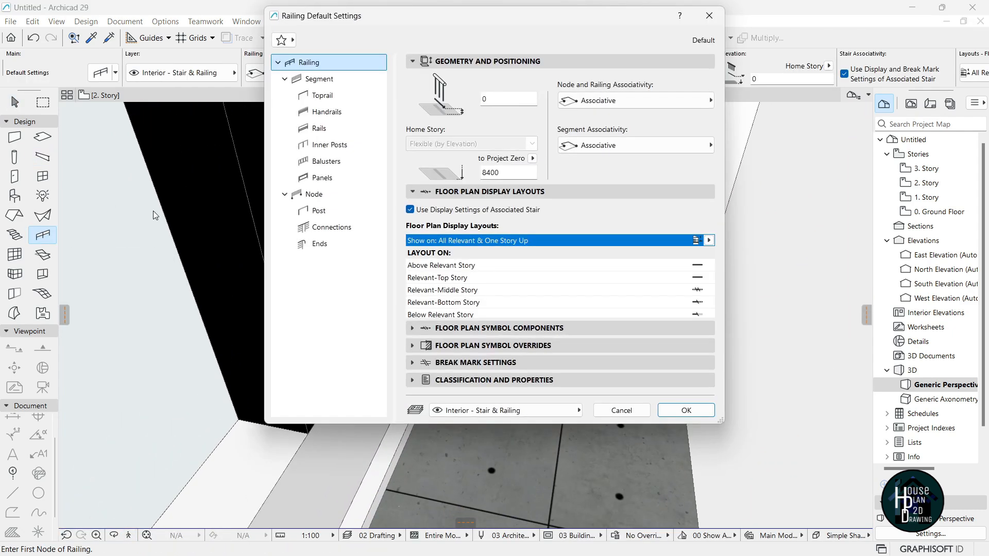
{"action": "left_click", "coordinate": [294, 39]}
{"action": "left_click", "coordinate": [82, 140]}
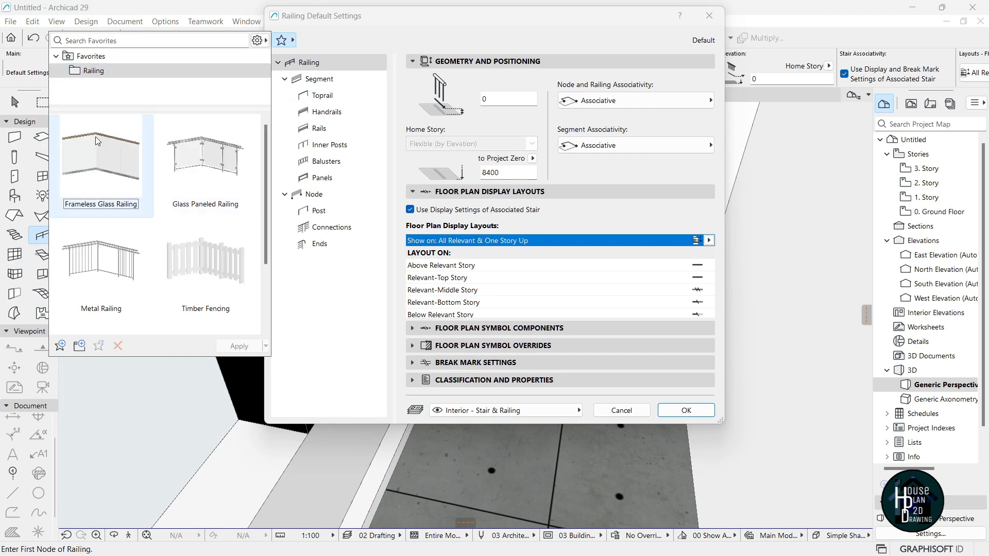
{"action": "double_click", "coordinate": [100, 159]}
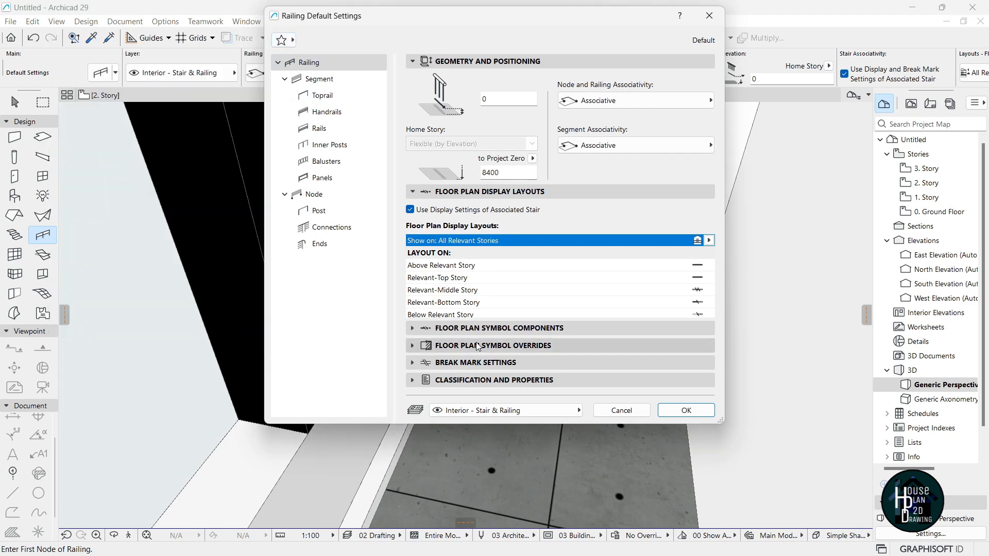
{"action": "left_click", "coordinate": [688, 411]}
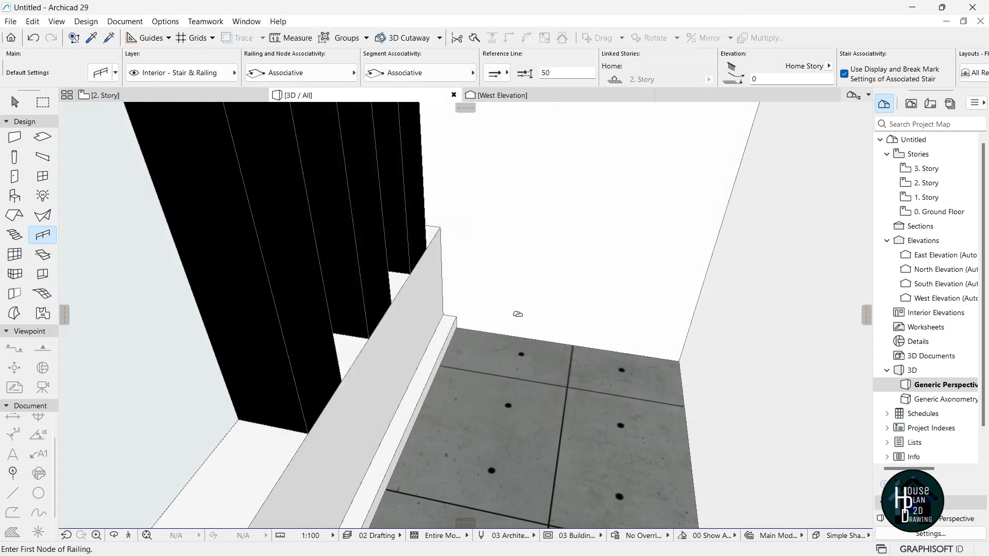
Draw the glass railing from the curb corner to the far wall corner and select it.
{"action": "left_click", "coordinate": [455, 318]}
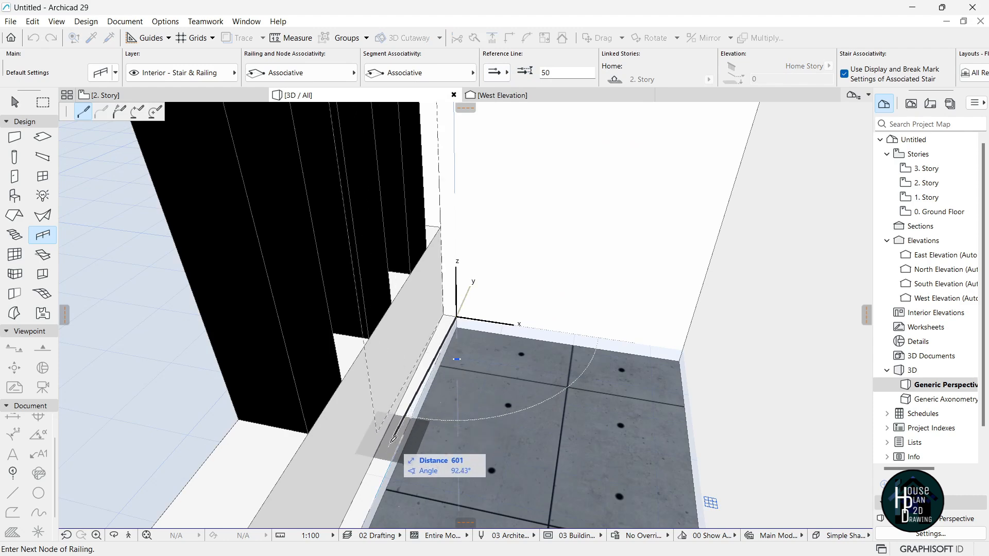
{"action": "left_click", "coordinate": [128, 535]}
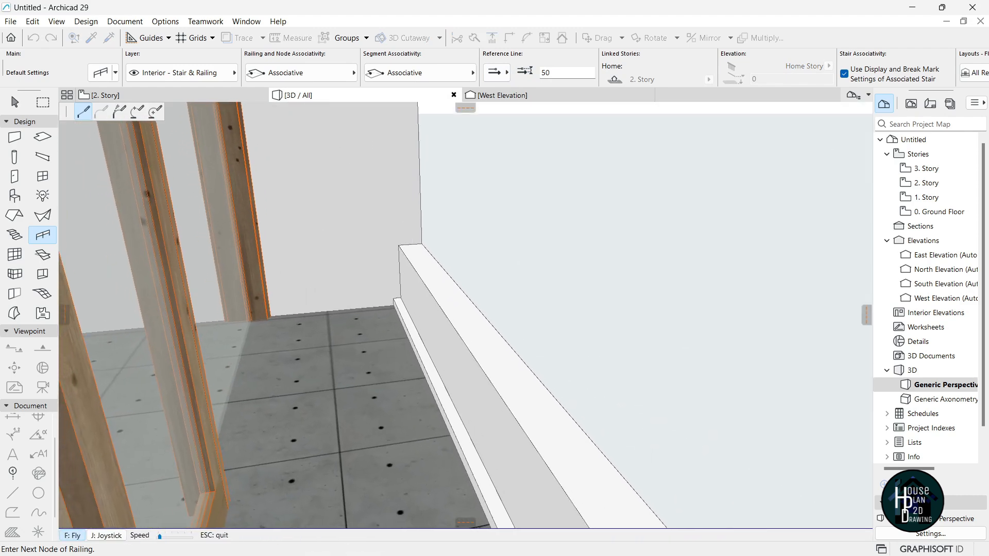
{"action": "key", "text": "Escape"}
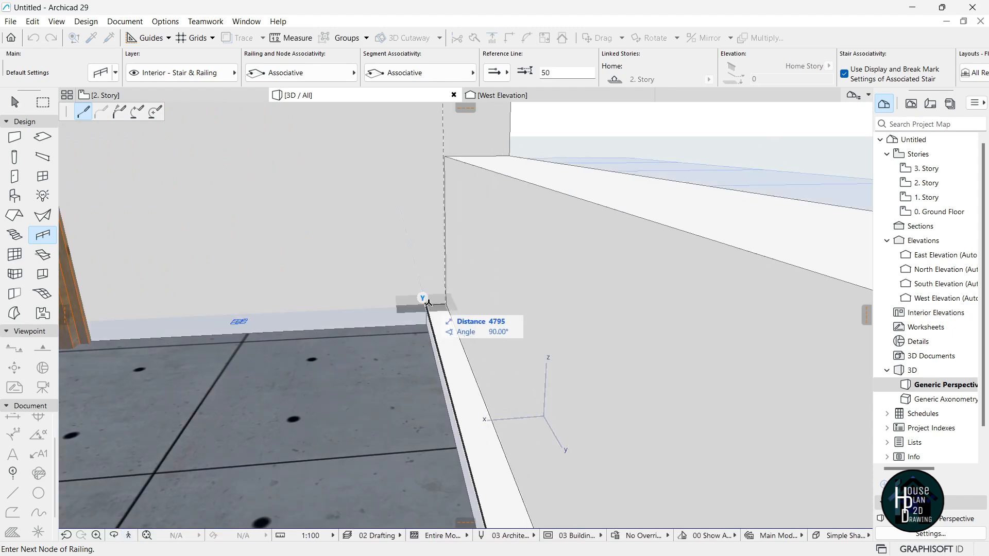
{"action": "left_click", "coordinate": [427, 306]}
{"action": "left_click", "coordinate": [428, 306]}
{"action": "key", "text": "Escape"}
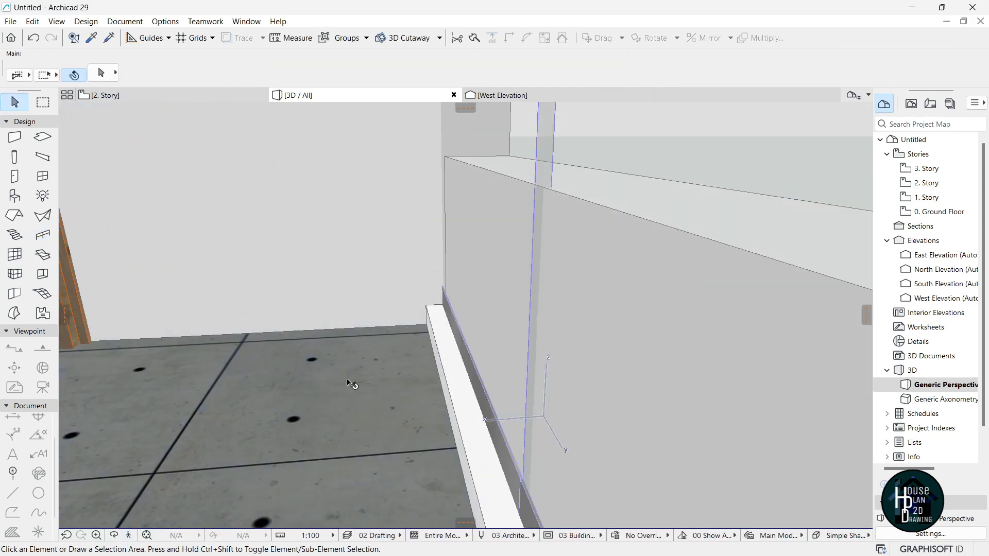
{"action": "left_click", "coordinate": [130, 536]}
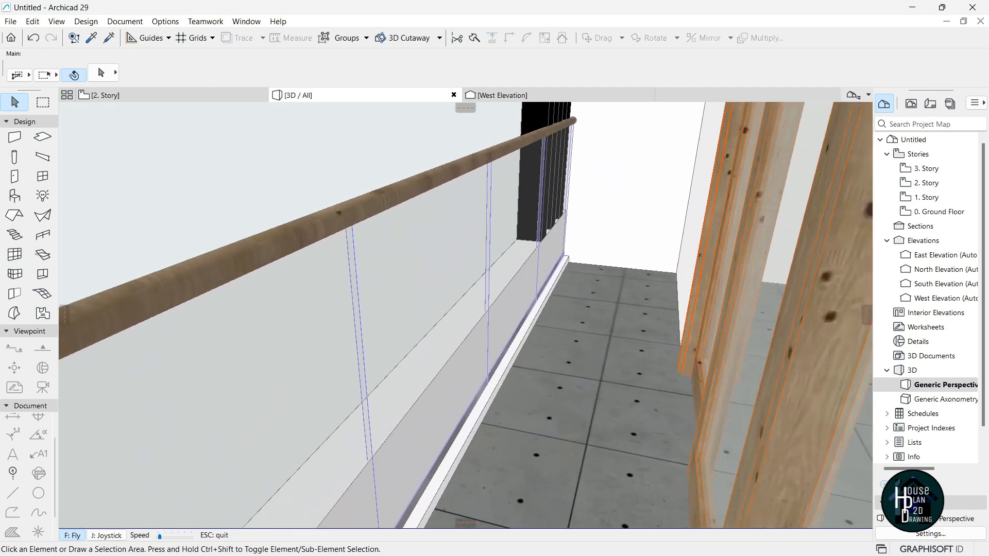
{"action": "key", "text": "Escape"}
{"action": "left_click", "coordinate": [429, 243]}
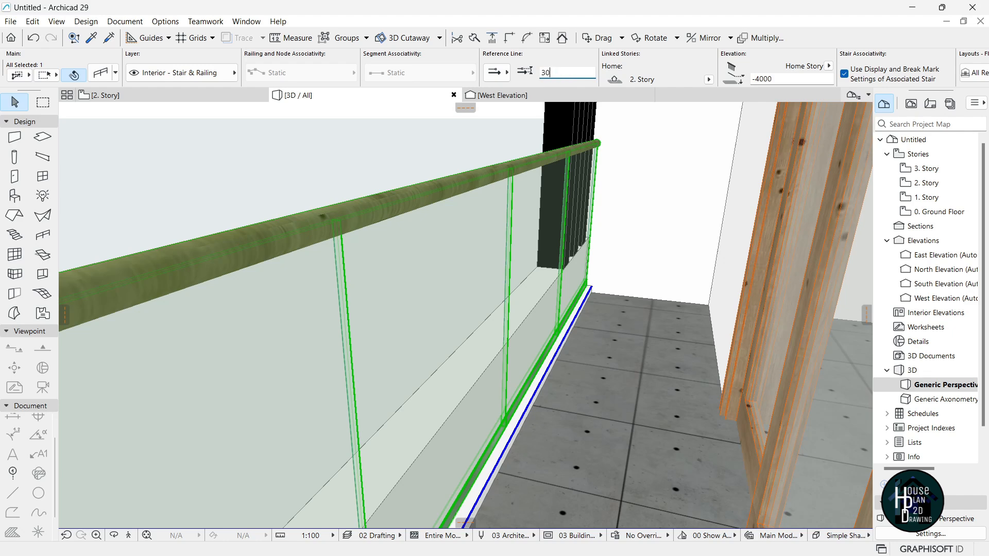
Apply a reference line offset of 25 to the selected glass railing.
{"action": "key", "text": "Return"}
{"action": "key", "text": "Escape"}
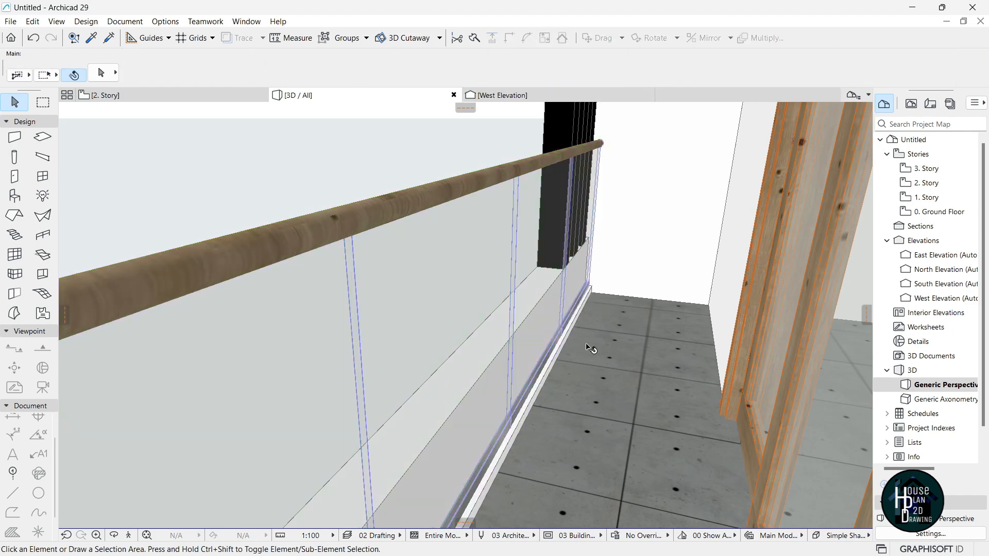
{"action": "left_click", "coordinate": [466, 277]}
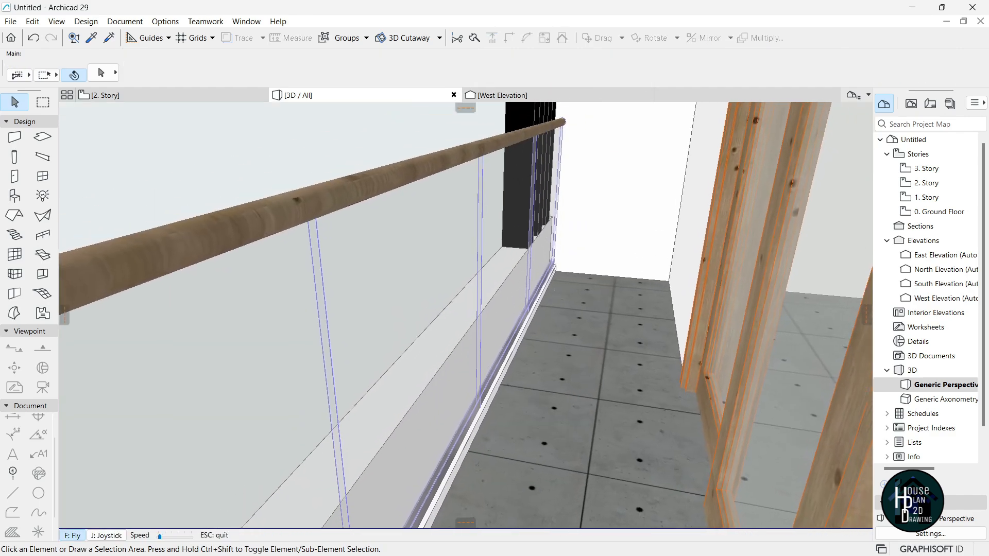
Fly up to the upper balcony and pick up the glass railing's settings.
{"action": "key", "text": "Left"}
{"action": "key", "text": "Down"}
{"action": "key", "text": "Up"}
{"action": "key", "text": "Right"}
{"action": "key", "text": "Page_Up"}
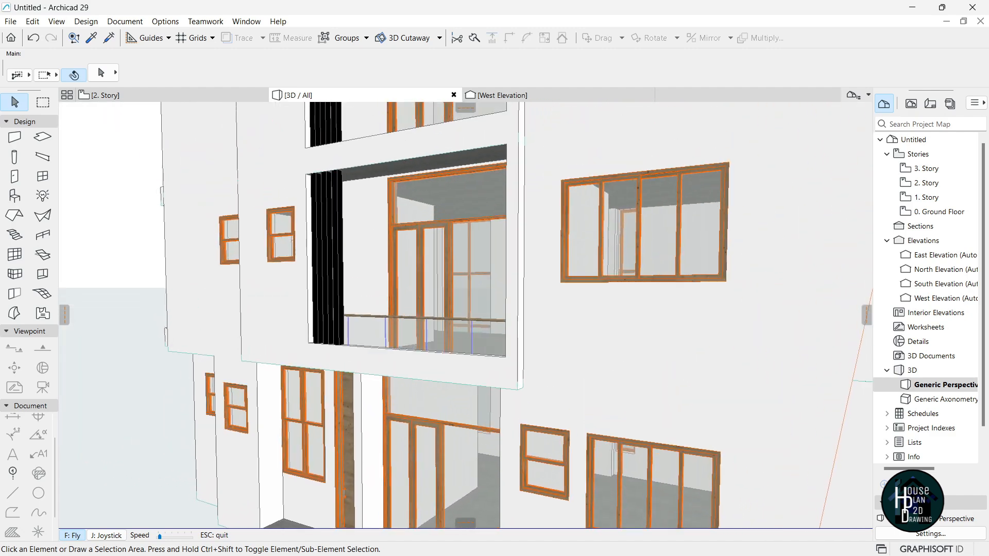
{"action": "key", "text": "Page_Up"}
{"action": "key", "text": "Up"}
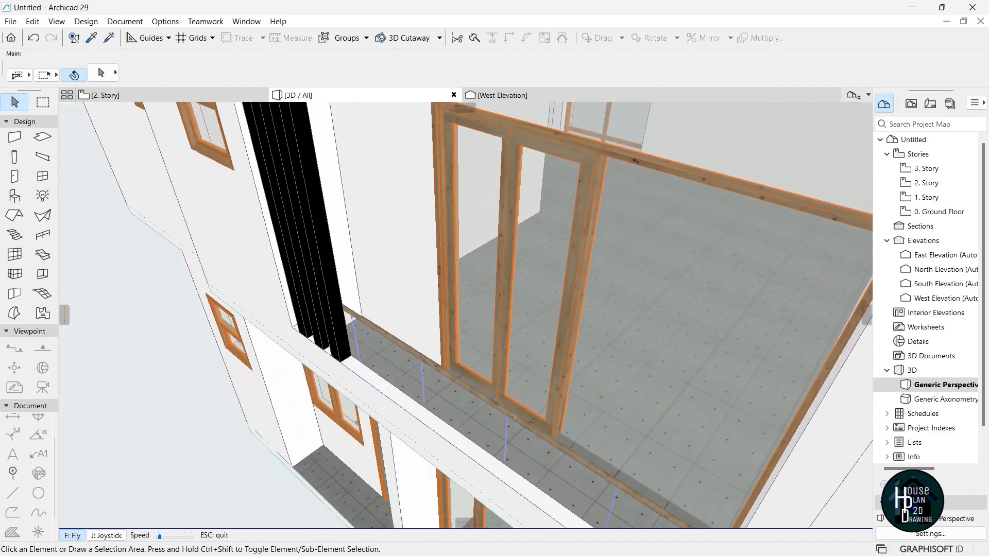
{"action": "key", "text": "Down"}
{"action": "key", "text": "Escape"}
{"action": "left_click", "coordinate": [482, 320], "text": "alt"}
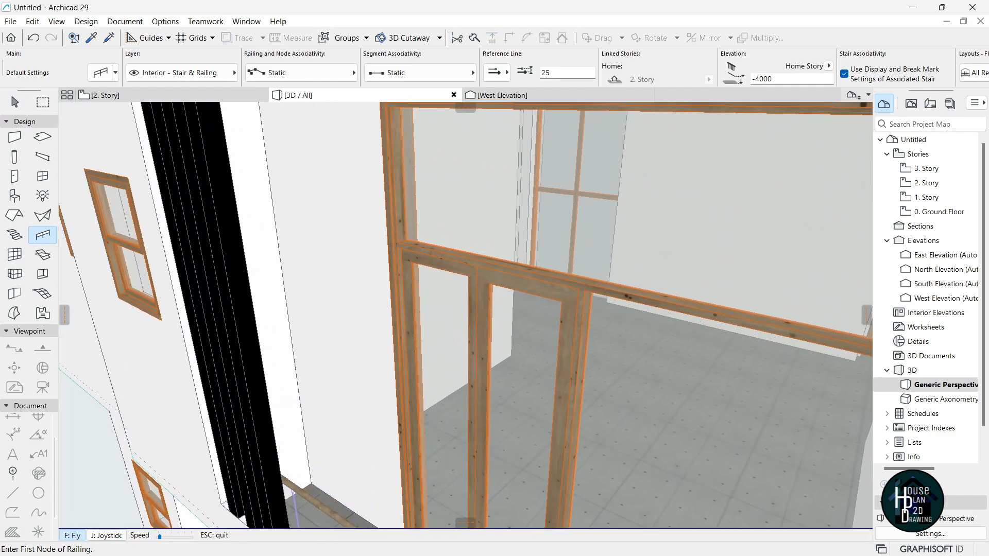
Draw a matching glass railing from one parapet corner to the opposite corner.
{"action": "key", "text": "Up"}
{"action": "key", "text": "Up"}
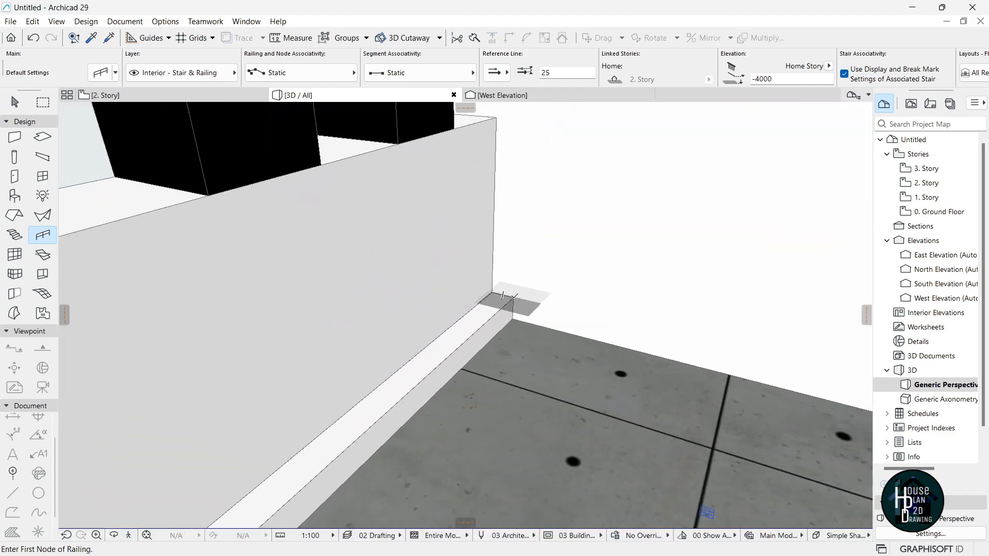
{"action": "left_click", "coordinate": [503, 296]}
{"action": "left_click", "coordinate": [129, 535]}
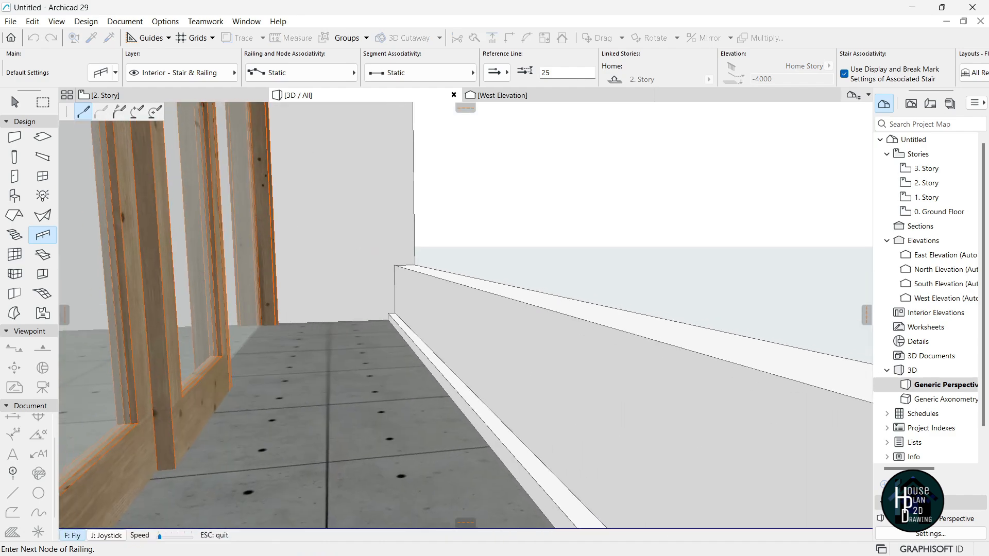
{"action": "key", "text": "Up"}
{"action": "key", "text": "Escape"}
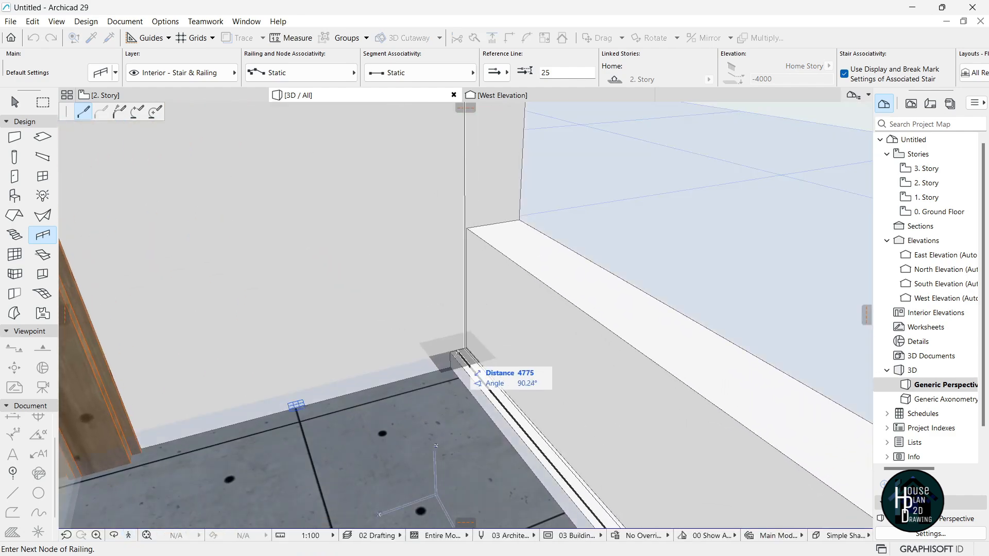
{"action": "double_click", "coordinate": [451, 352]}
Check the new railing, then pick up the low curb wall's settings.
{"action": "left_click", "coordinate": [128, 536]}
{"action": "key", "text": "Down"}
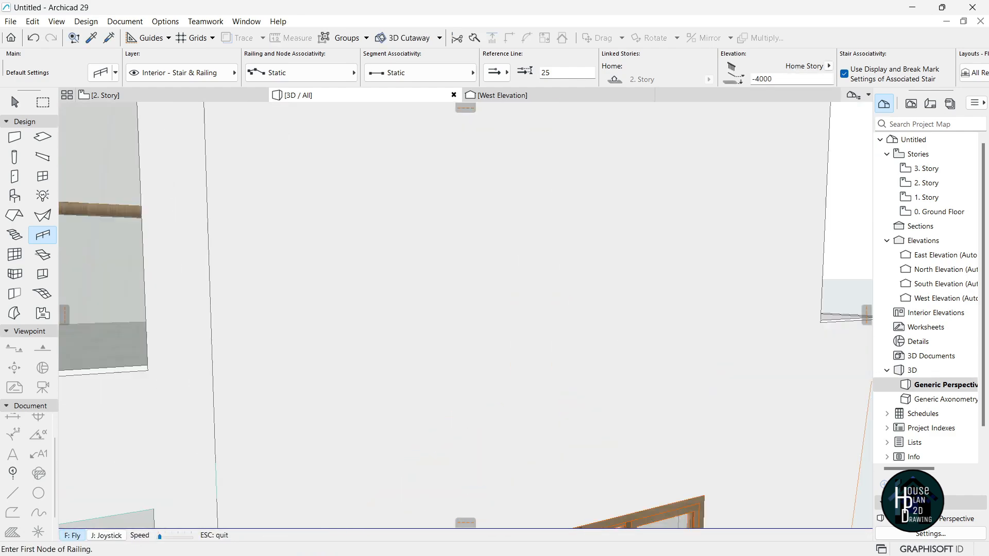
{"action": "key", "text": "Up"}
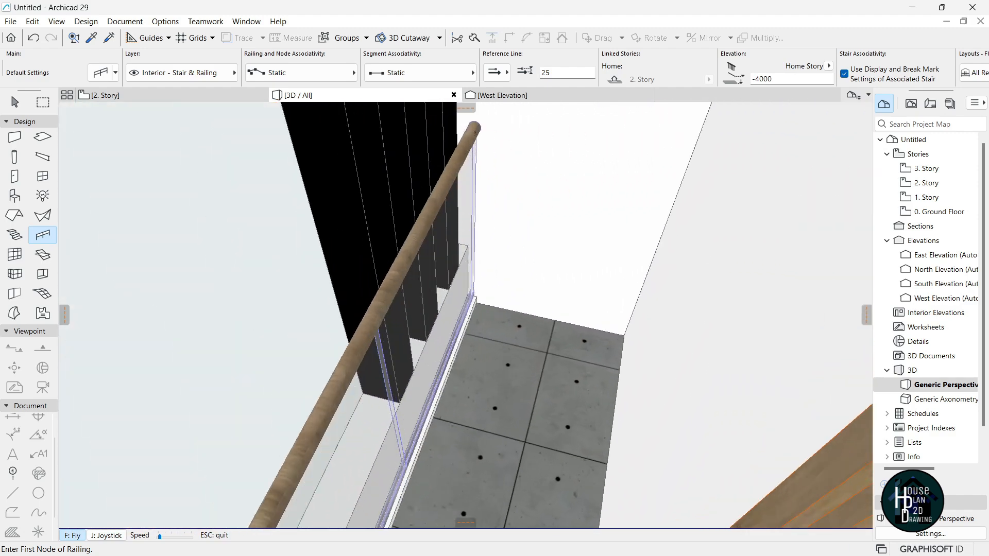
{"action": "key", "text": "Escape"}
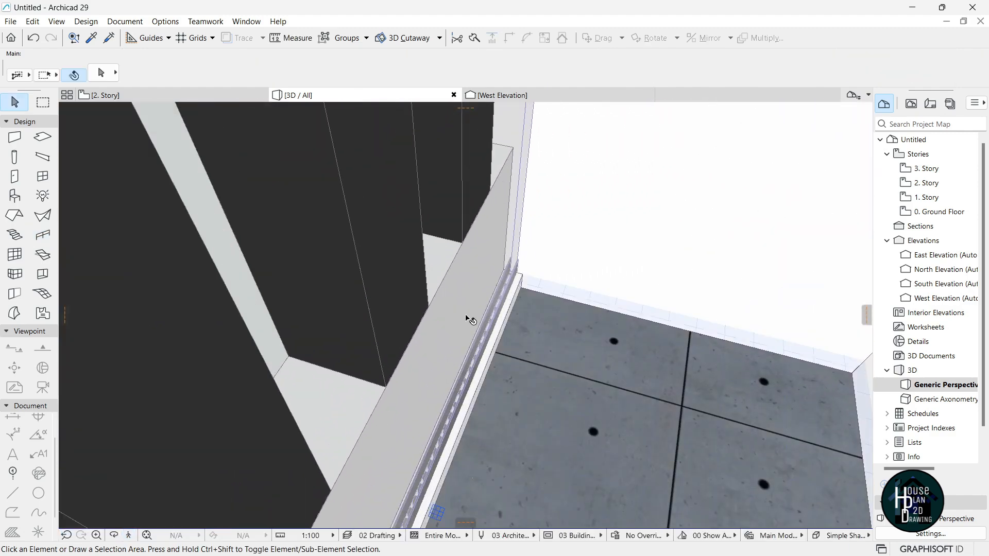
{"action": "left_click", "coordinate": [522, 279], "text": "alt"}
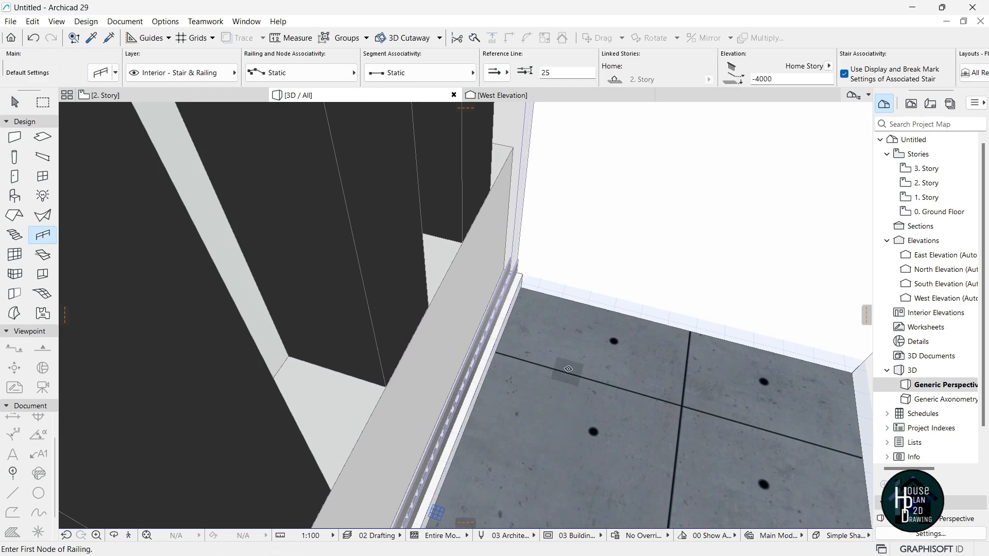
{"action": "left_click", "coordinate": [131, 539]}
{"action": "key", "text": "Up"}
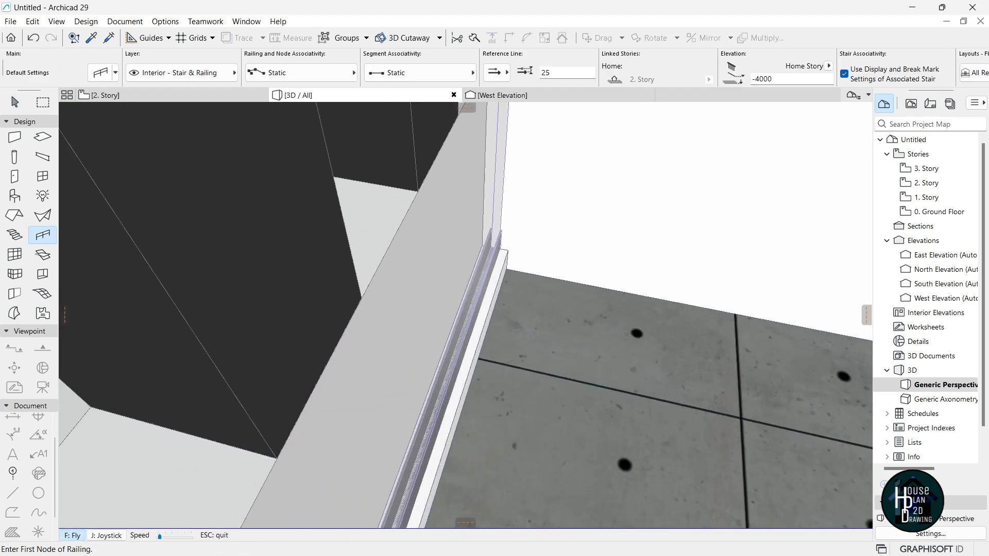
{"action": "key", "text": "Escape"}
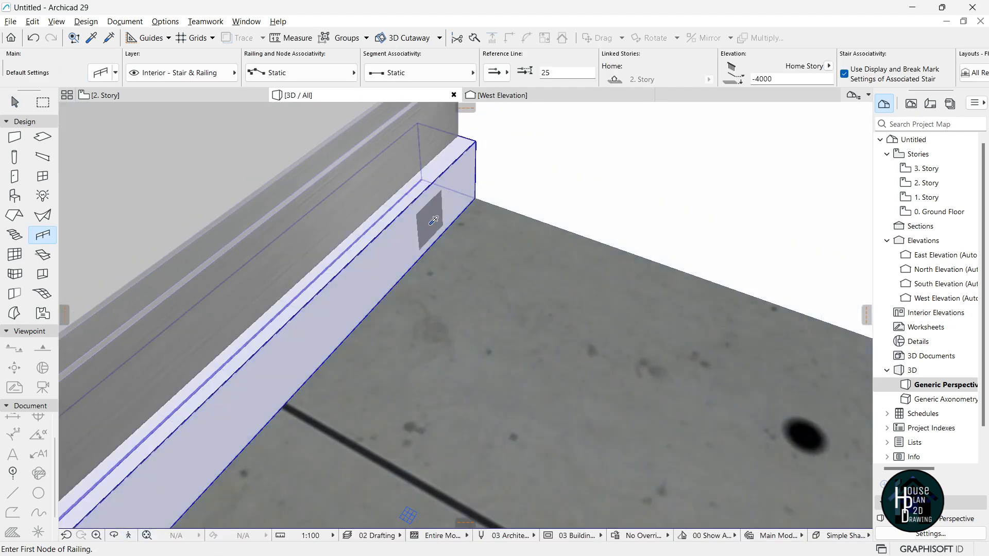
{"action": "left_click", "coordinate": [171, 509], "text": "alt"}
{"action": "left_click", "coordinate": [130, 538]}
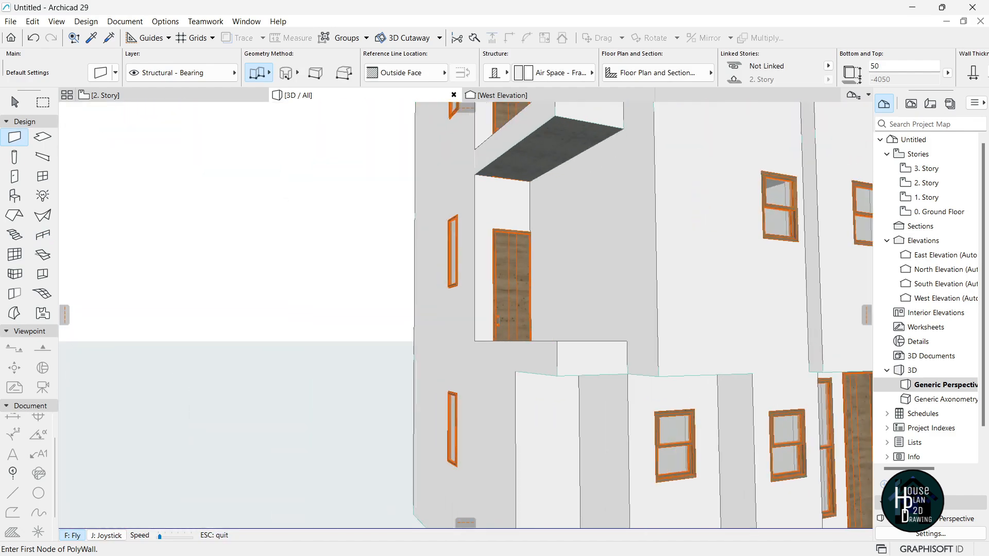
Start a low curb wall at the corner opposite the doorway.
{"action": "key", "text": "Up"}
{"action": "key", "text": "Escape"}
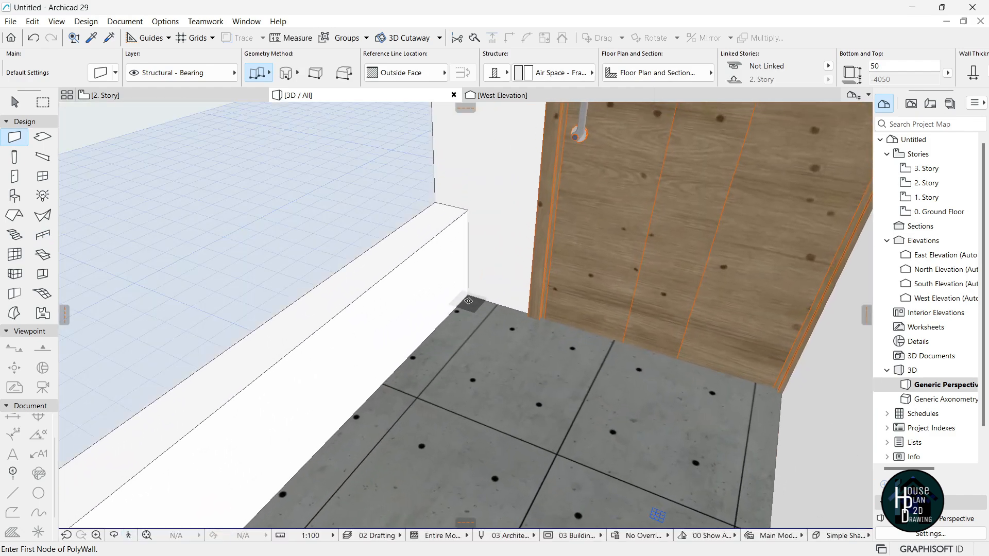
{"action": "left_click", "coordinate": [132, 541]}
{"action": "key", "text": "Escape"}
{"action": "left_click", "coordinate": [528, 343]}
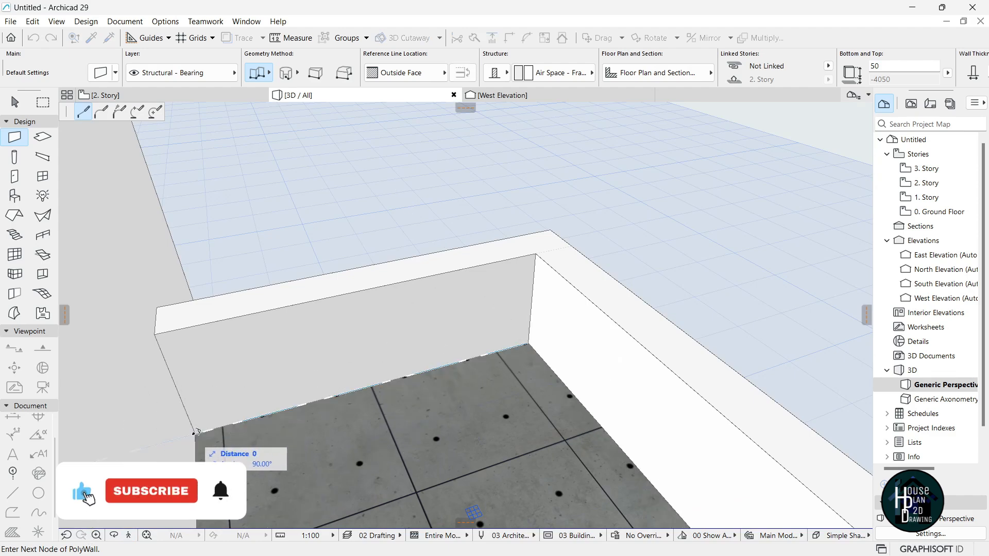
Copy the two low curb walls to the balcony corner with Ctrl+Shift+D.
{"action": "left_click", "coordinate": [128, 535]}
{"action": "key", "text": "Down"}
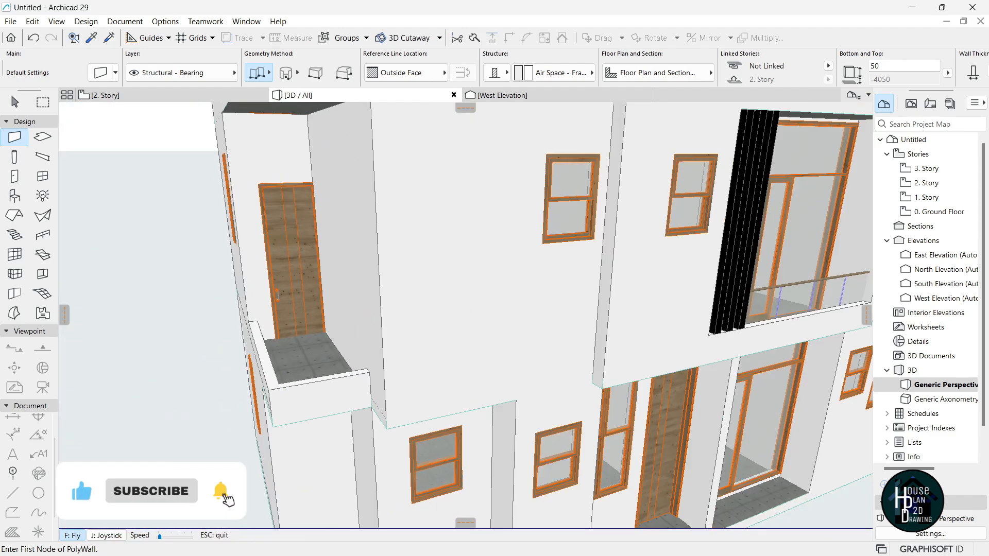
{"action": "key", "text": "Up"}
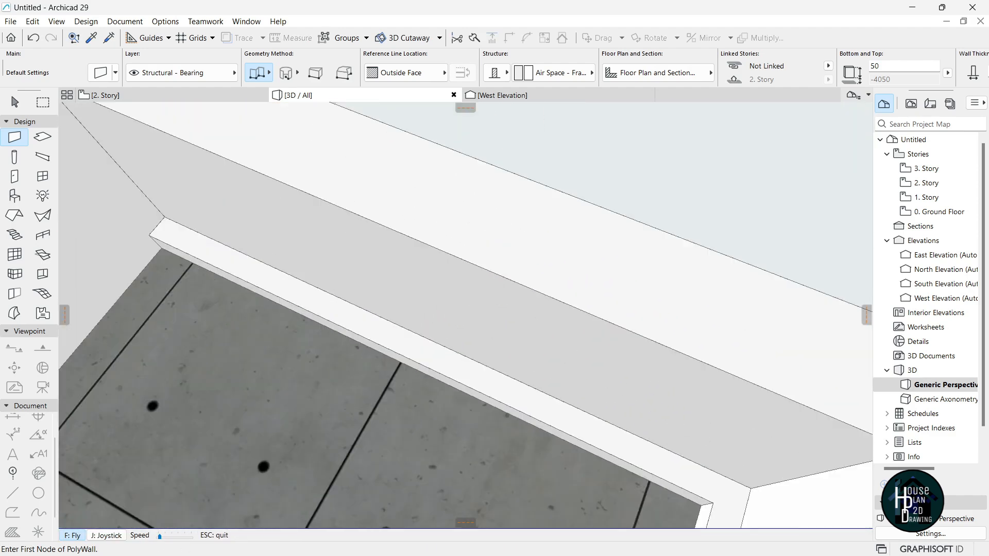
{"action": "key", "text": "Escape"}
{"action": "key", "text": "Escape"}
{"action": "left_click", "coordinate": [447, 372]}
{"action": "key", "text": "ctrl+shift+d"}
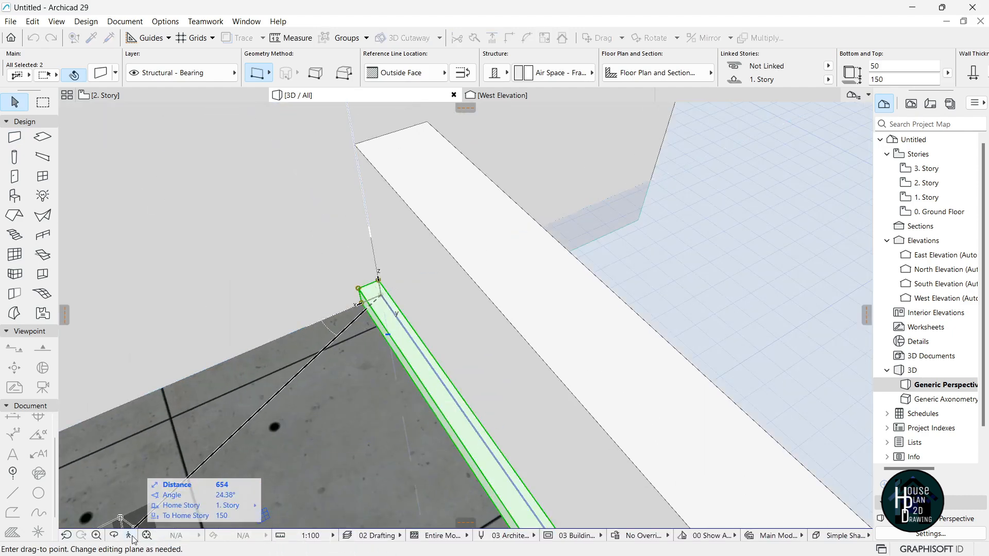
{"action": "left_click", "coordinate": [129, 536]}
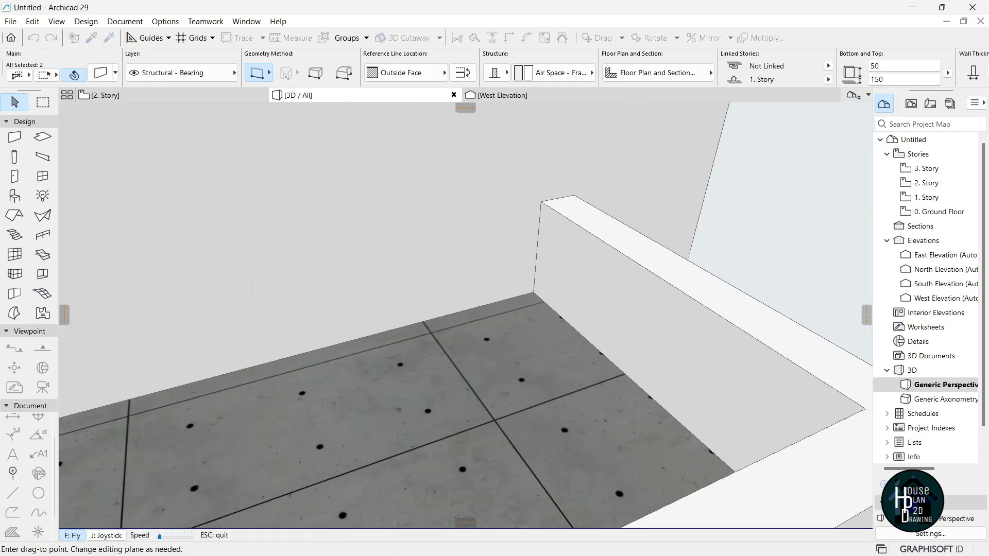
{"action": "key", "text": "Escape"}
{"action": "left_click", "coordinate": [498, 292]}
Trace a low curb polywall along the terrace parapet to the door corner.
{"action": "key", "text": "Escape"}
{"action": "key", "text": "Escape"}
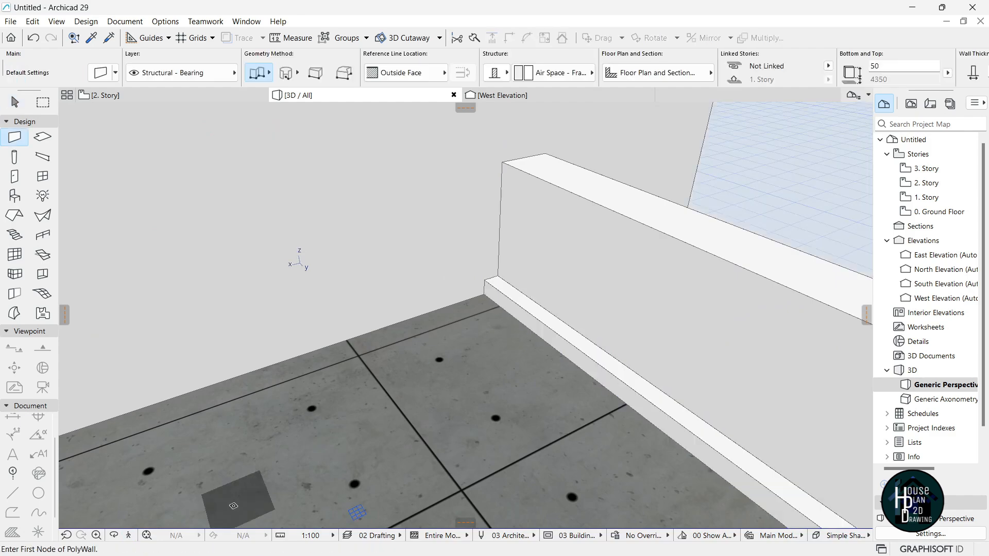
{"action": "key", "text": "Up"}
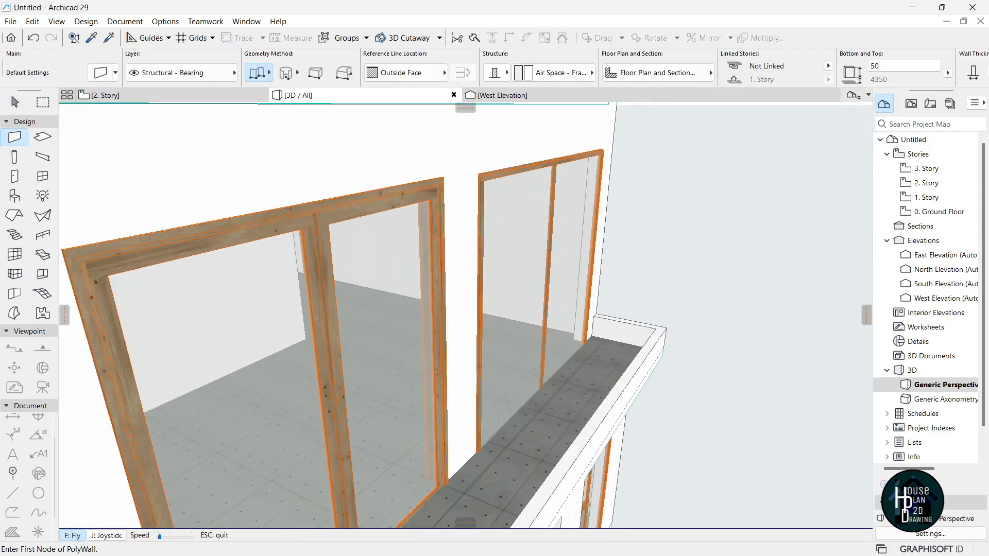
{"action": "key", "text": "Up"}
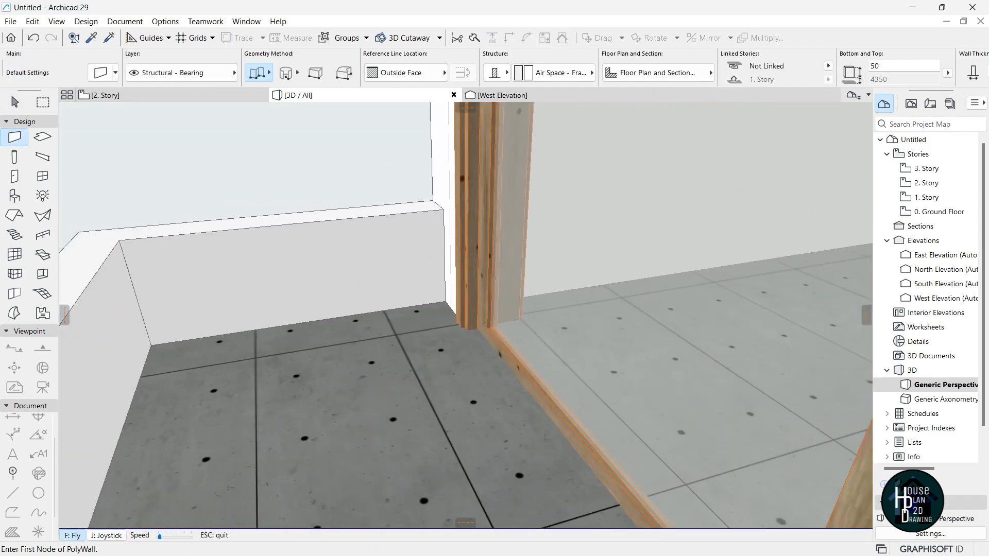
{"action": "key", "text": "Escape"}
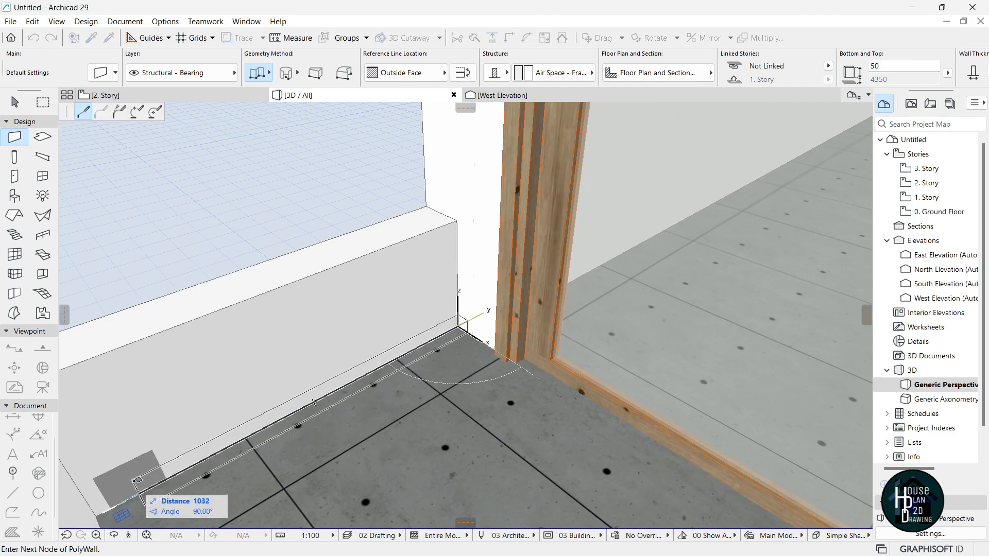
{"action": "left_click", "coordinate": [126, 539]}
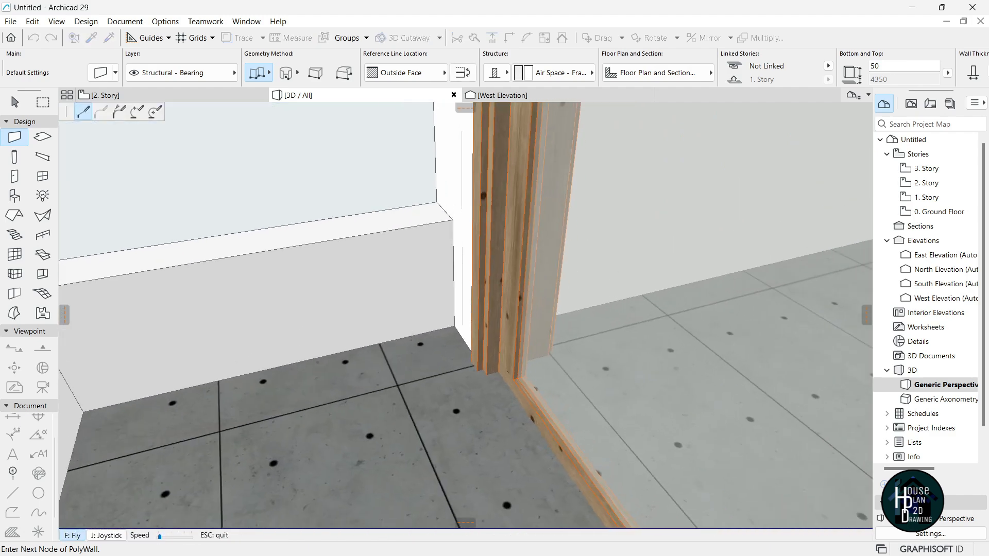
{"action": "key", "text": "Escape"}
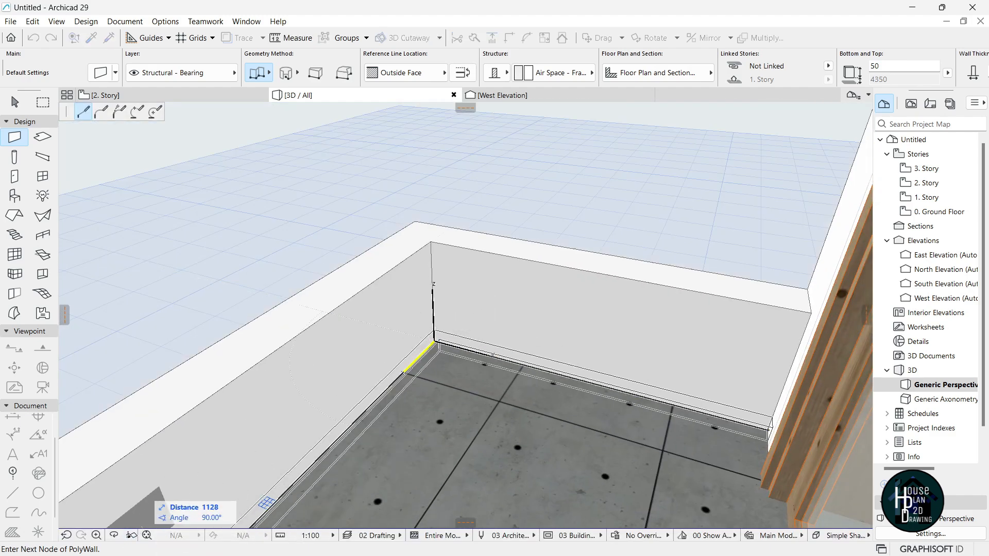
{"action": "left_click", "coordinate": [130, 535]}
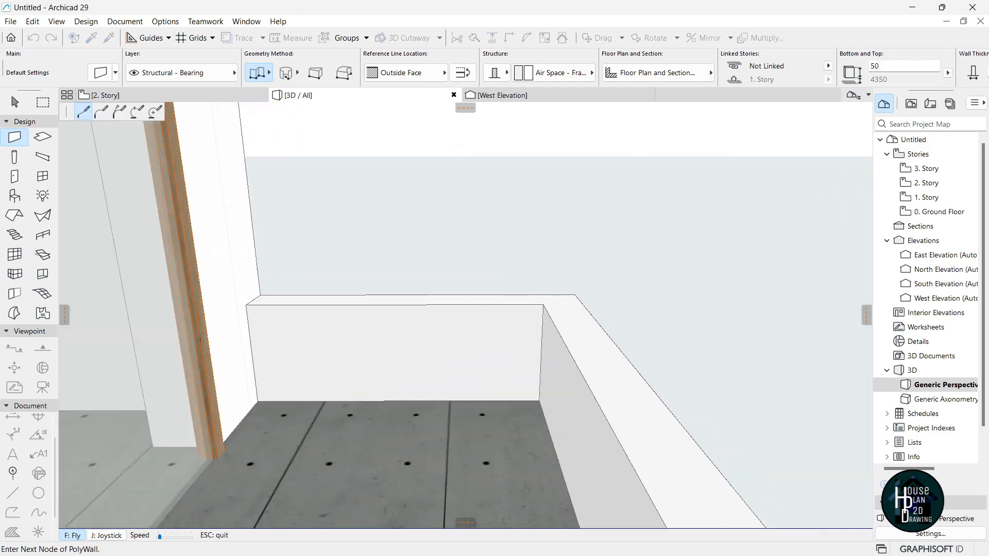
{"action": "key", "text": "Escape"}
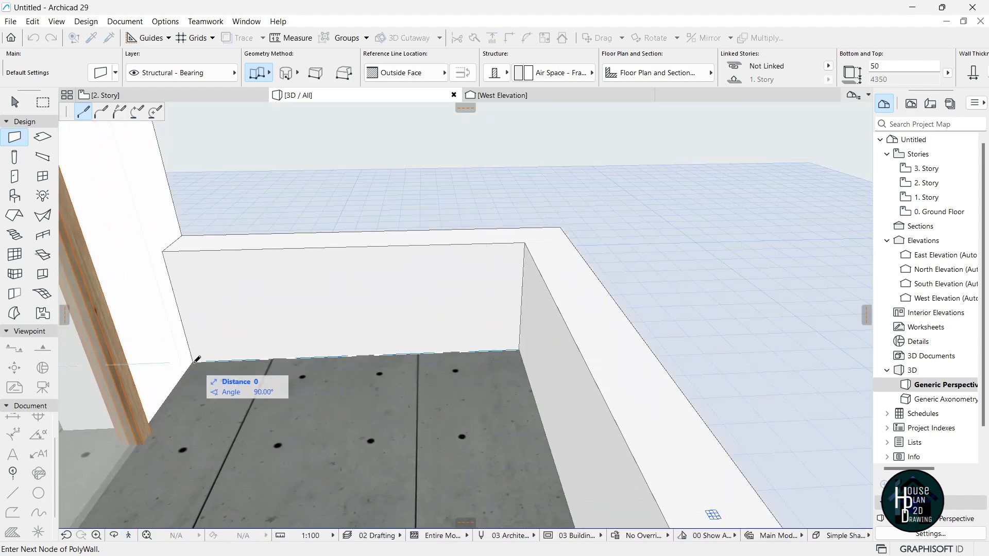
{"action": "key", "text": "Escape"}
{"action": "left_click", "coordinate": [129, 535]}
{"action": "key", "text": "Down"}
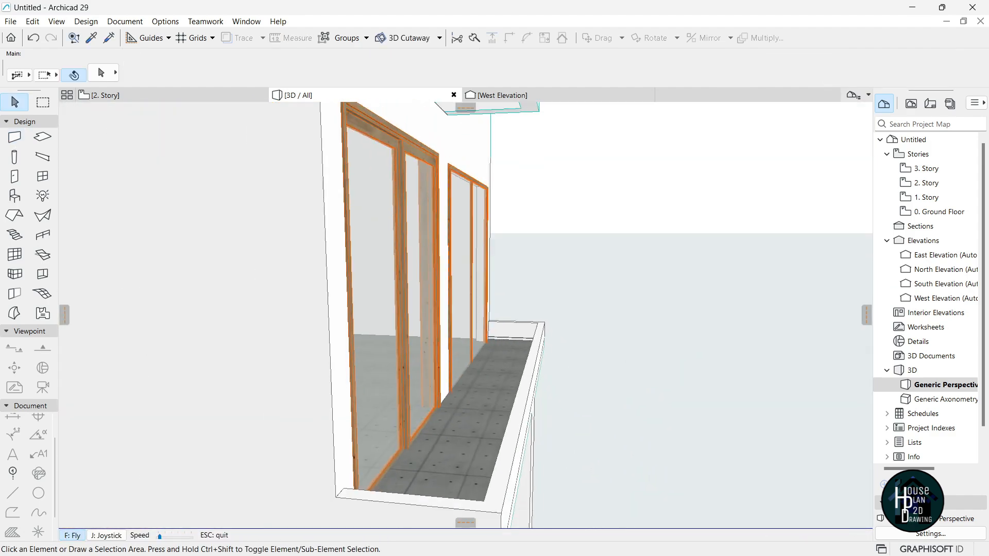
Pick up the balcony railing settings and run a railing along the terrace parapet.
{"action": "key", "text": "Down"}
{"action": "key", "text": "Up"}
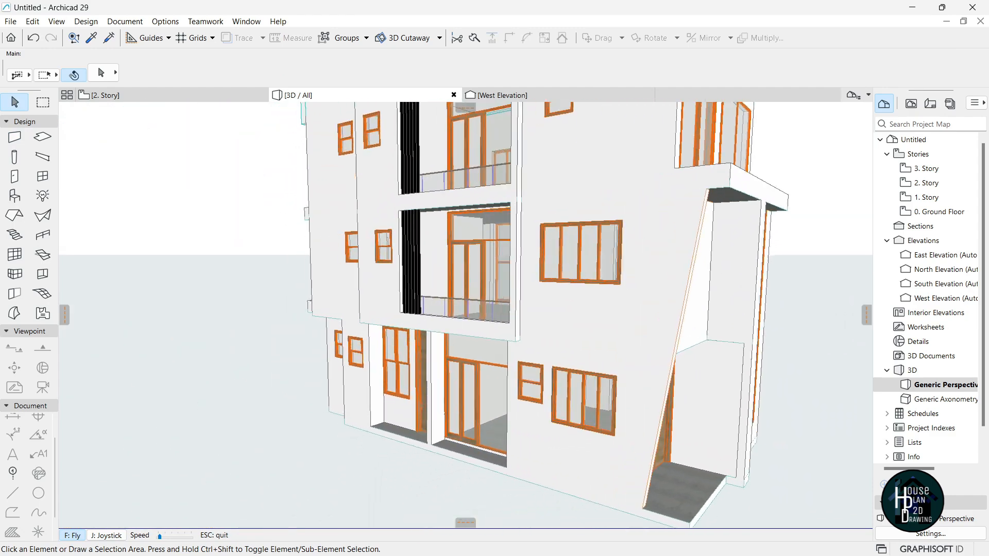
{"action": "key", "text": "Up"}
{"action": "key", "text": "Escape"}
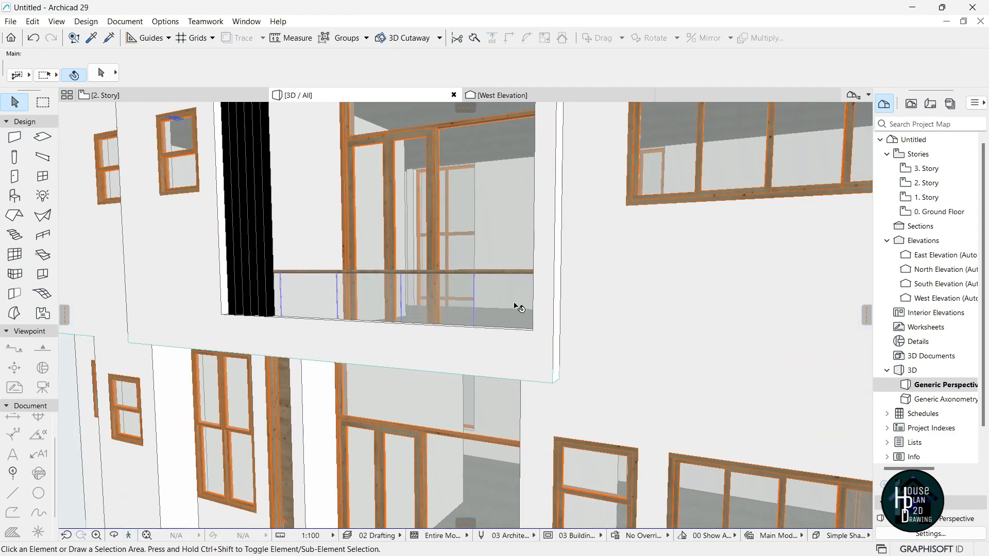
{"action": "left_click", "coordinate": [515, 308], "text": "alt"}
{"action": "left_click", "coordinate": [129, 536]}
{"action": "key", "text": "Up"}
{"action": "key", "text": "Escape"}
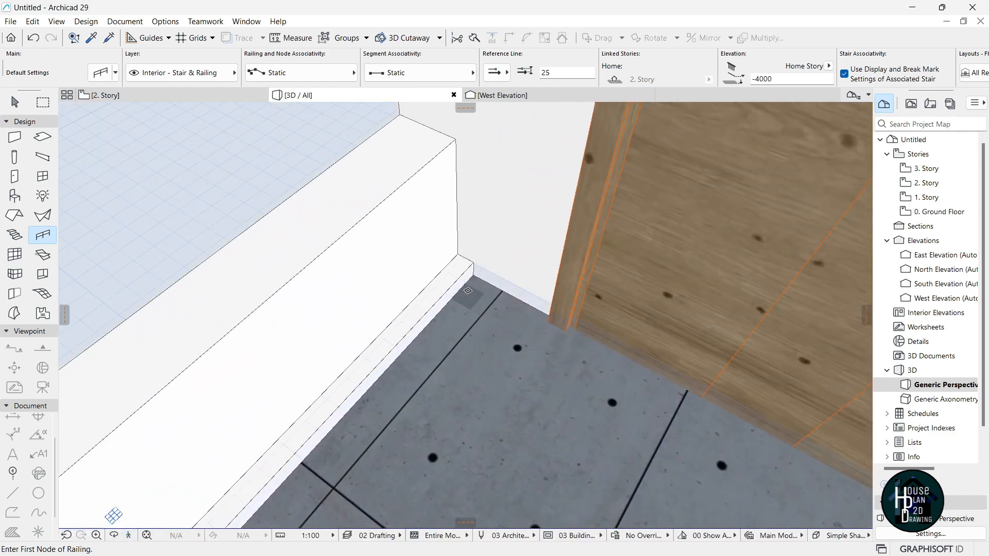
{"action": "left_click", "coordinate": [128, 535]}
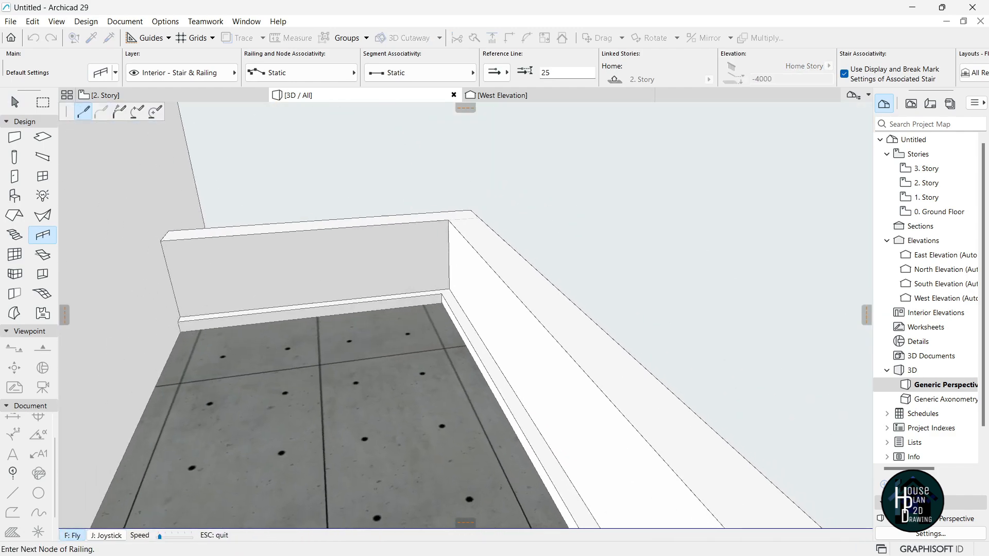
{"action": "key", "text": "Up"}
{"action": "key", "text": "Escape"}
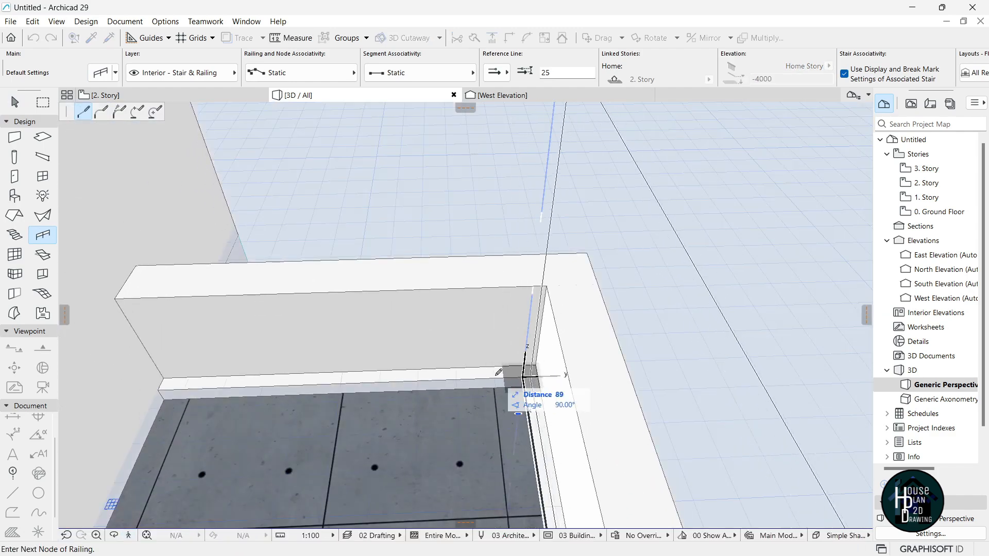
{"action": "left_click", "coordinate": [158, 388]}
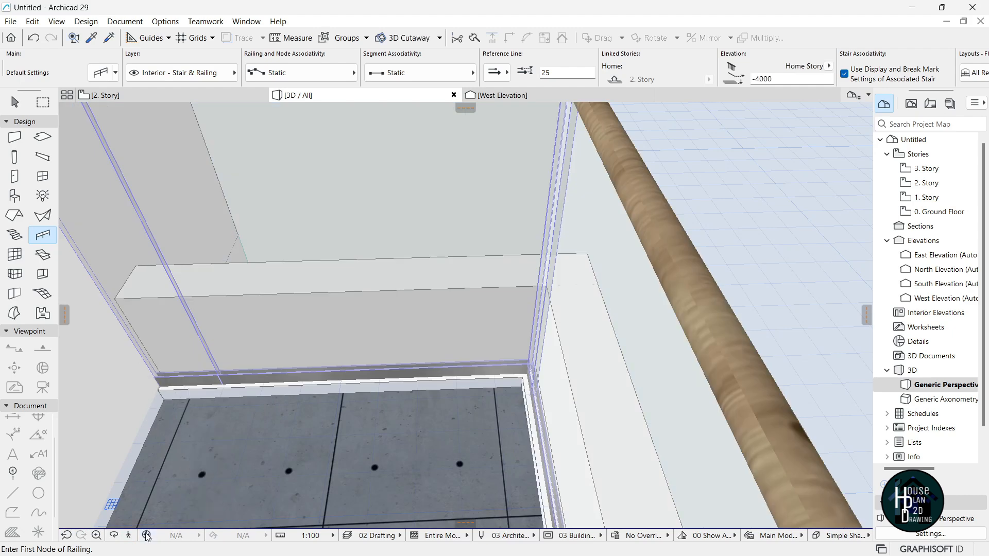
Start a glass railing along the upper balcony's parapet edge.
{"action": "left_click", "coordinate": [129, 535]}
{"action": "key", "text": "Down"}
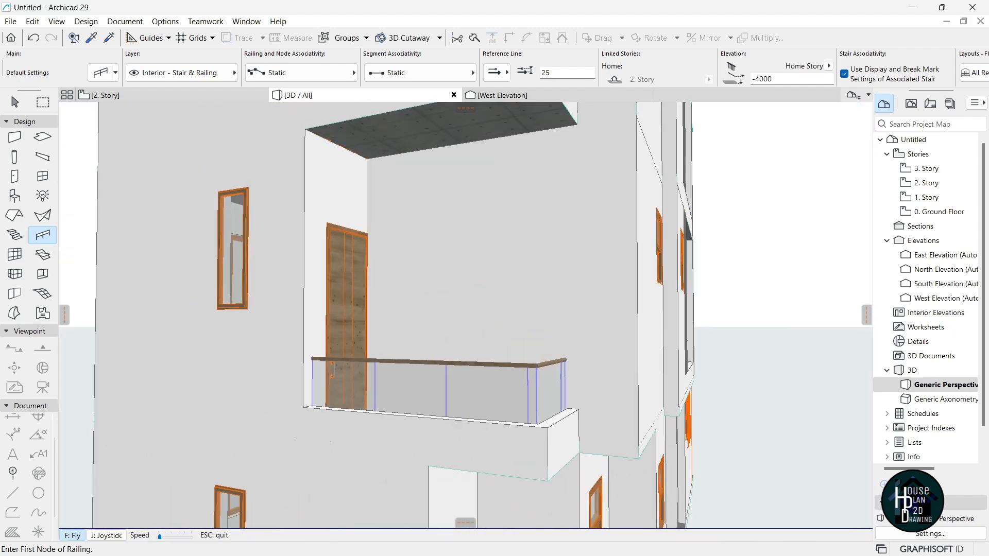
{"action": "key", "text": "Up"}
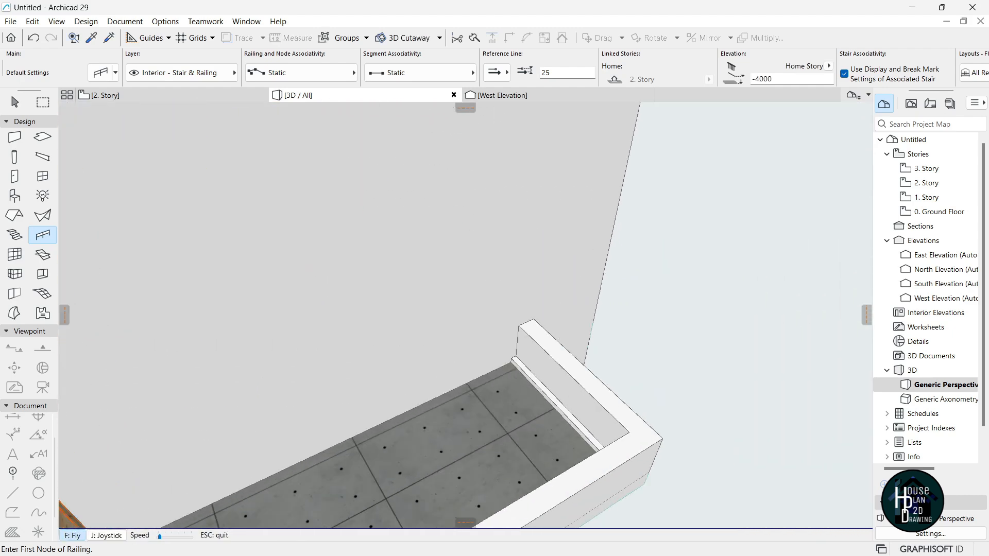
{"action": "key", "text": "Up"}
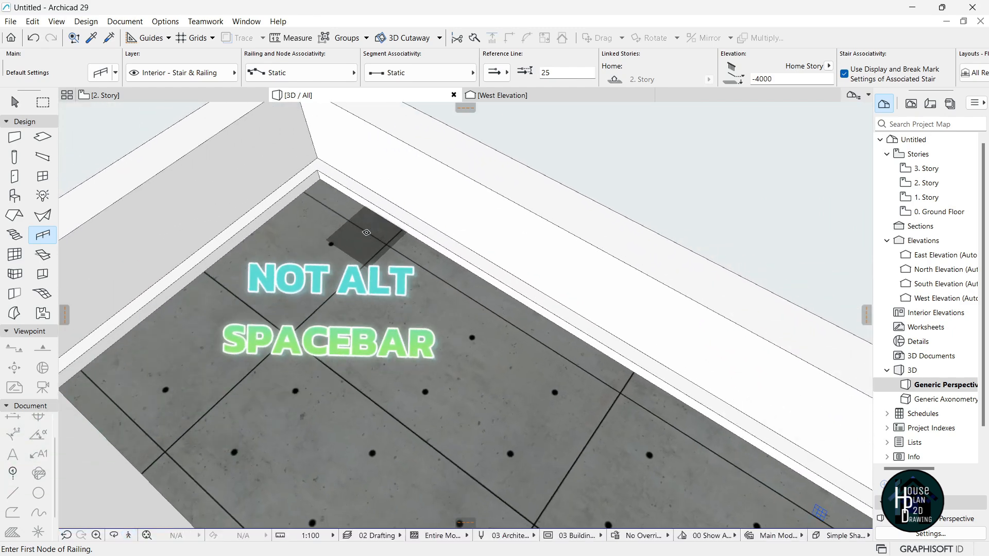
{"action": "left_click", "coordinate": [318, 172]}
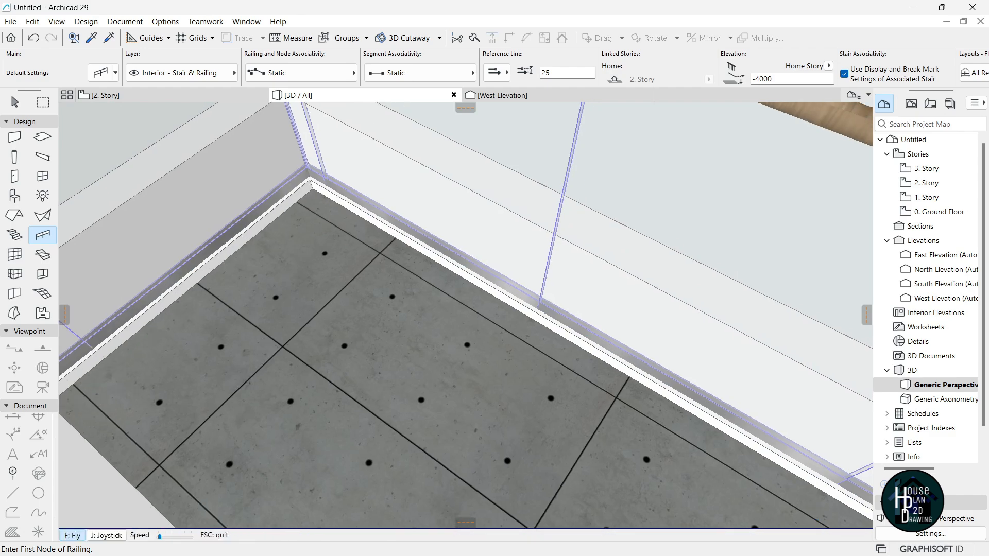
Continue the glass railing around the remaining parapet corners and finish it.
{"action": "key", "text": "Down"}
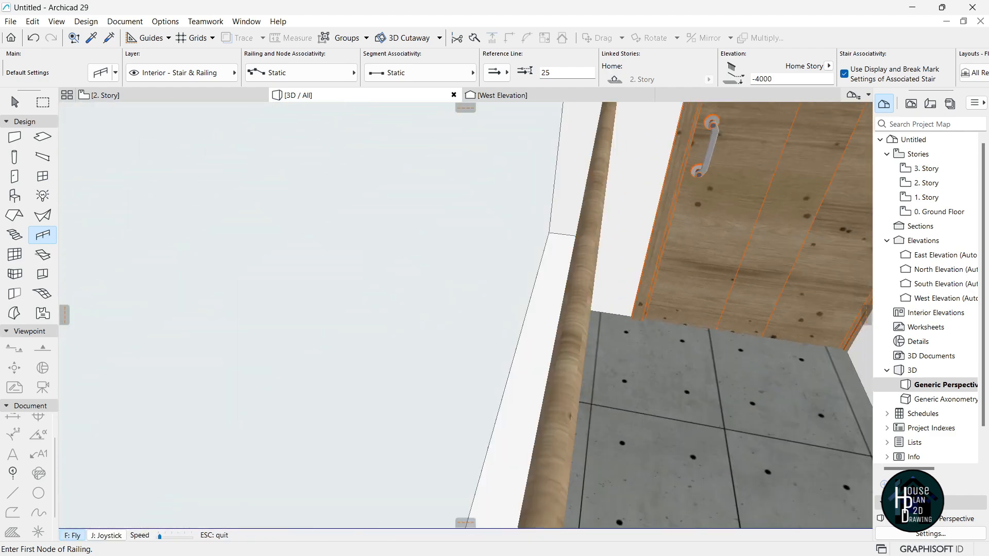
{"action": "key", "text": "Down"}
{"action": "key", "text": "Right"}
{"action": "key", "text": "Up"}
{"action": "key", "text": "Up"}
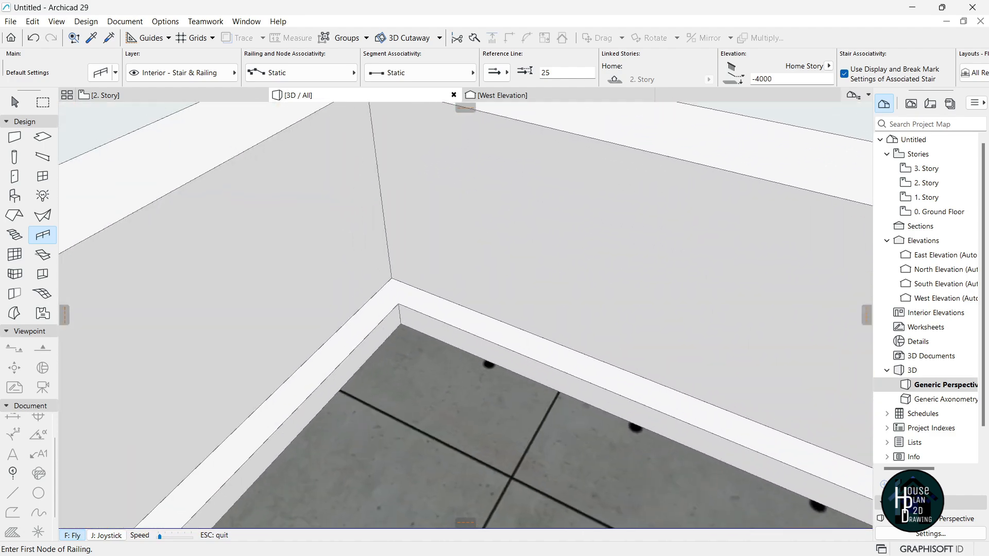
{"action": "key", "text": "Up"}
{"action": "key", "text": "Escape"}
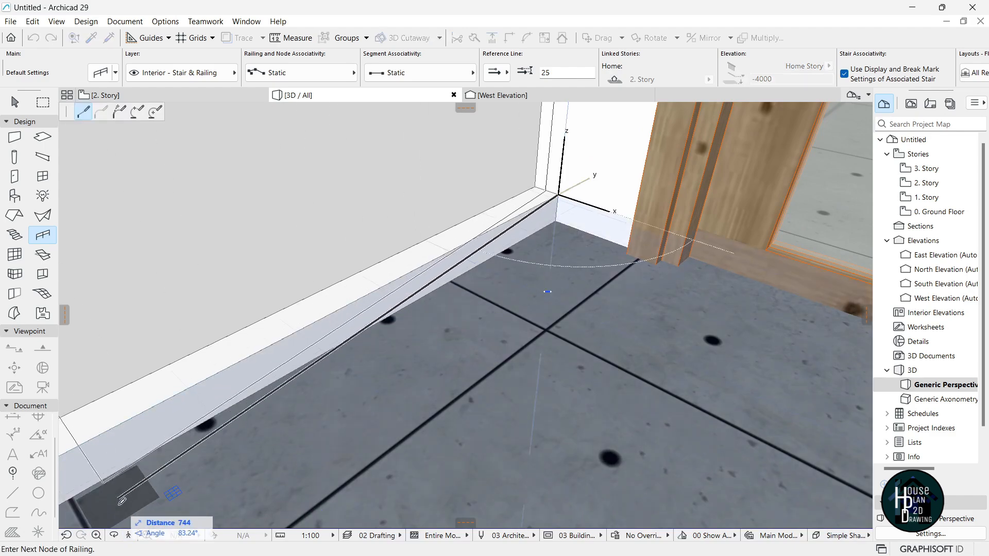
{"action": "left_click", "coordinate": [129, 537]}
{"action": "key", "text": "Escape"}
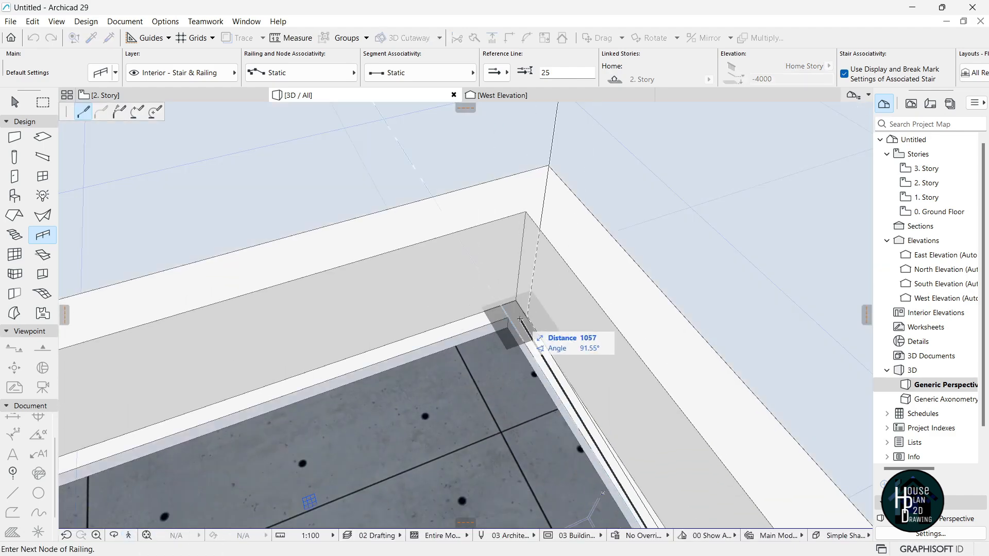
{"action": "left_click", "coordinate": [129, 537]}
{"action": "key", "text": "Up"}
{"action": "key", "text": "Escape"}
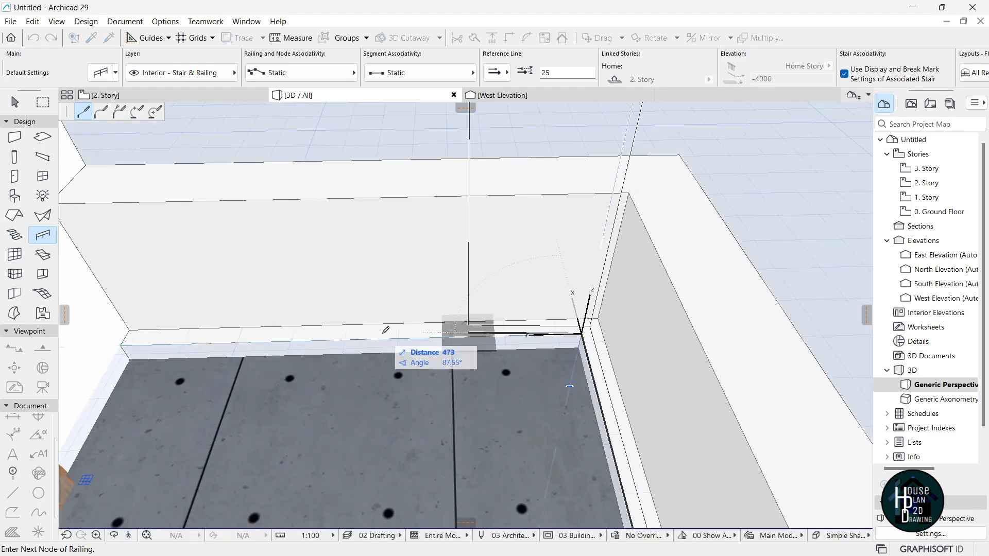
{"action": "double_click", "coordinate": [123, 345]}
{"action": "key", "text": "Escape"}
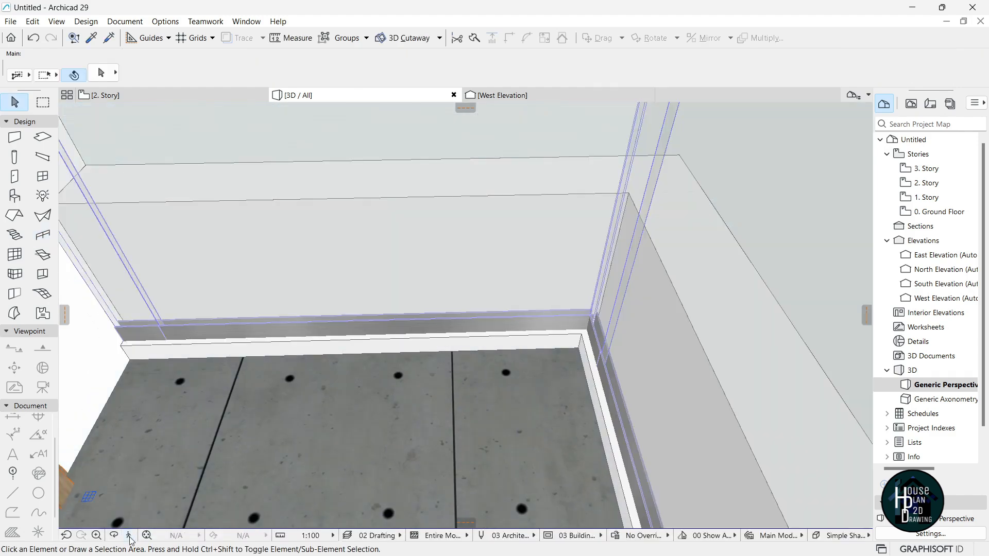
Select just the wall band beneath the upper balcony railing.
{"action": "left_click", "coordinate": [129, 537]}
{"action": "key", "text": "Down"}
{"action": "key", "text": "Left"}
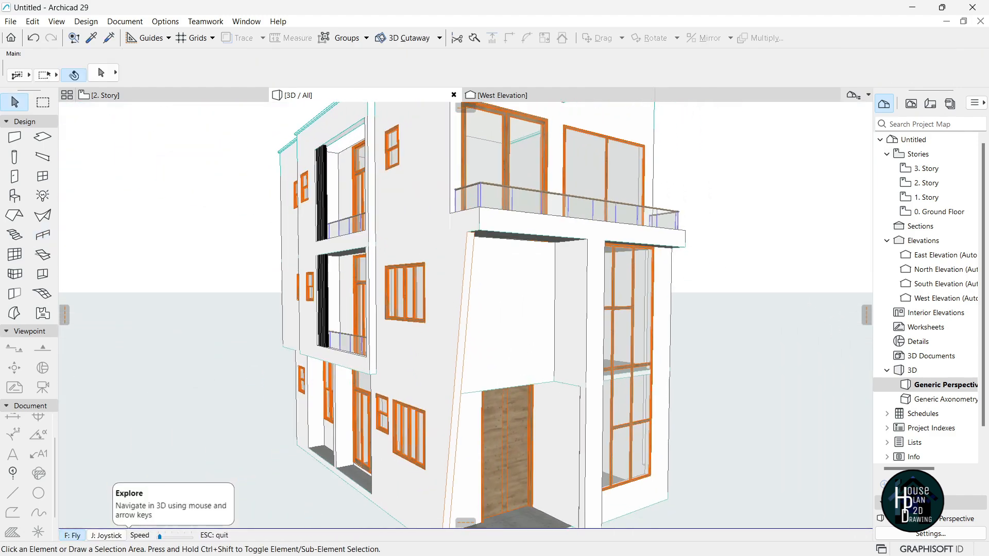
{"action": "key", "text": "Up"}
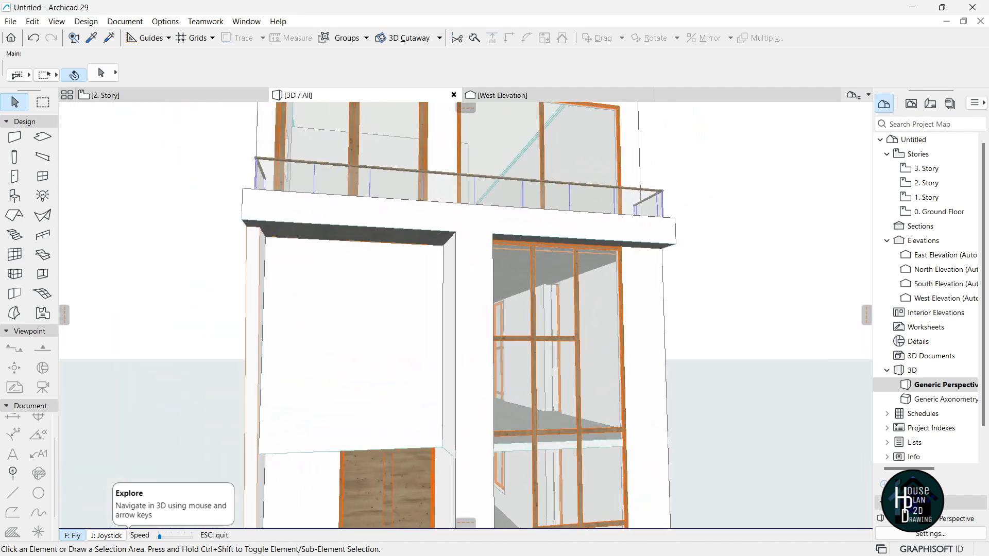
{"action": "key", "text": "Down"}
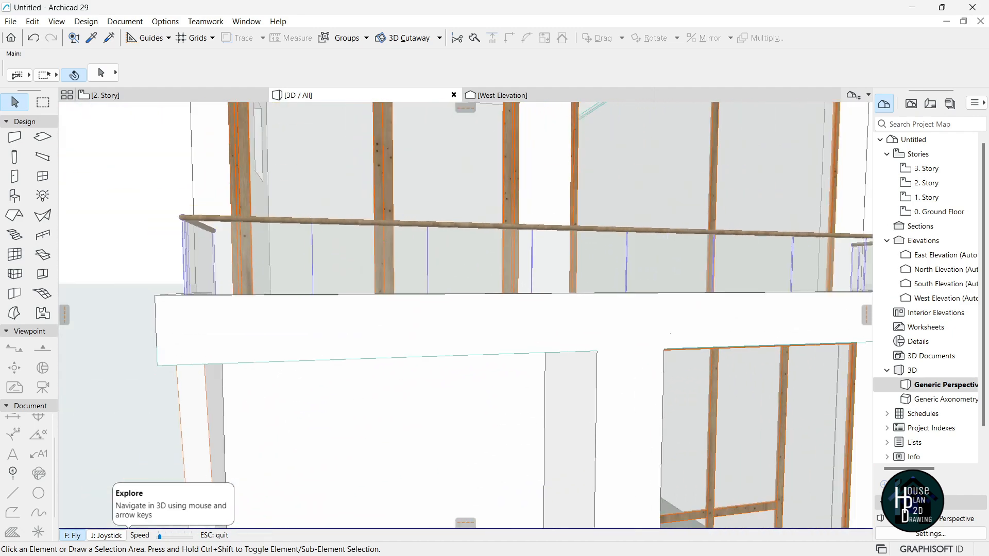
{"action": "key", "text": "Up"}
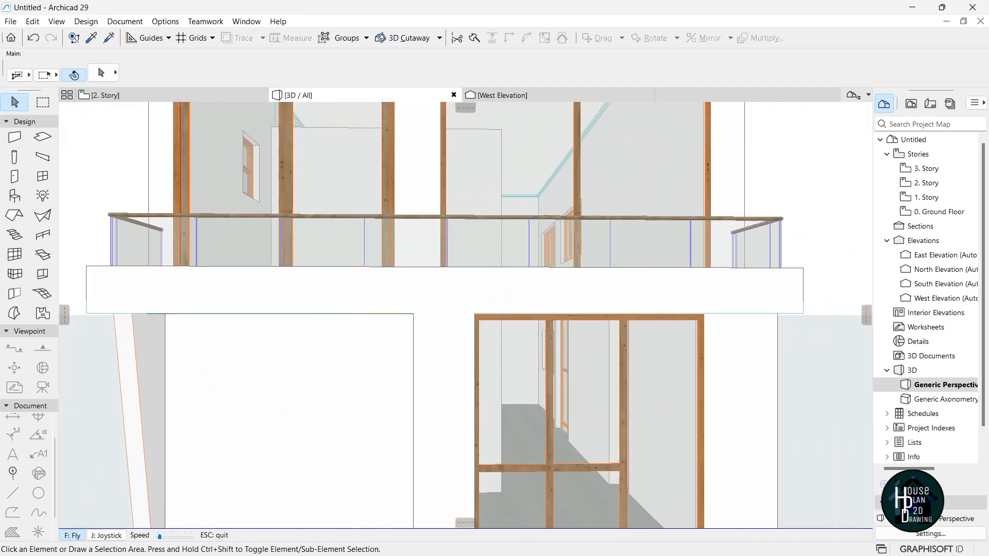
{"action": "key", "text": "Down"}
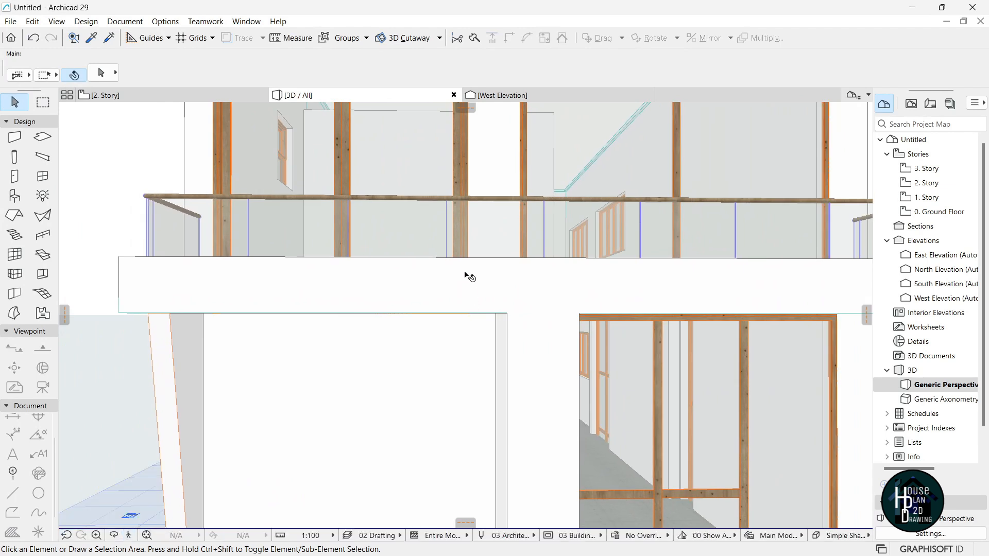
{"action": "left_click", "coordinate": [472, 277]}
{"action": "key", "text": "Escape"}
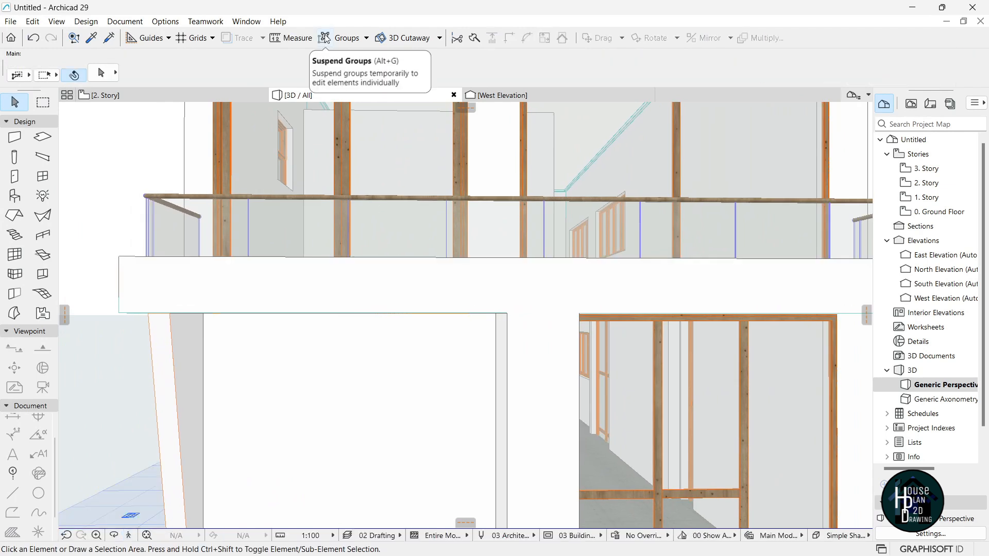
{"action": "left_click", "coordinate": [466, 285]}
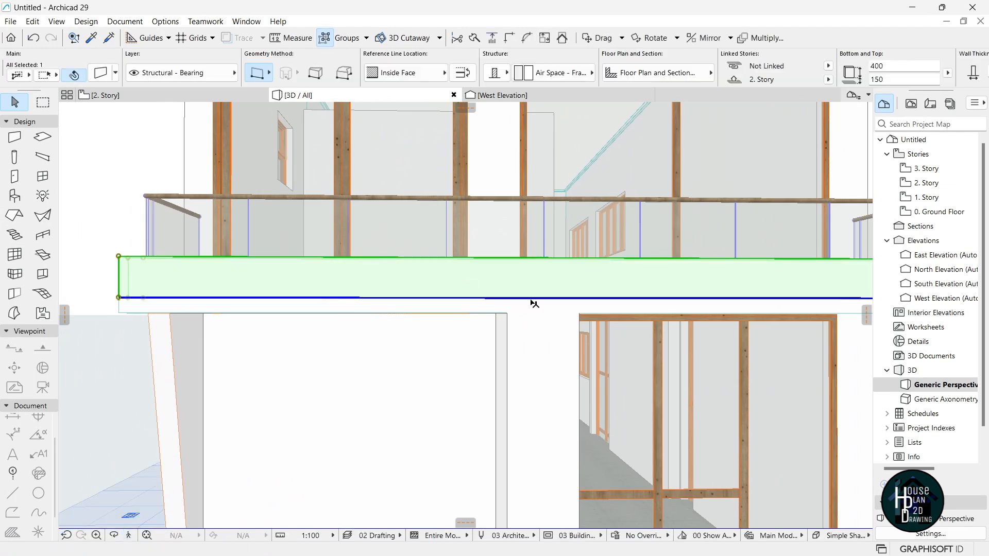
Split the wall band with a new node and raise its left part to the parapet top.
{"action": "left_click", "coordinate": [529, 297]}
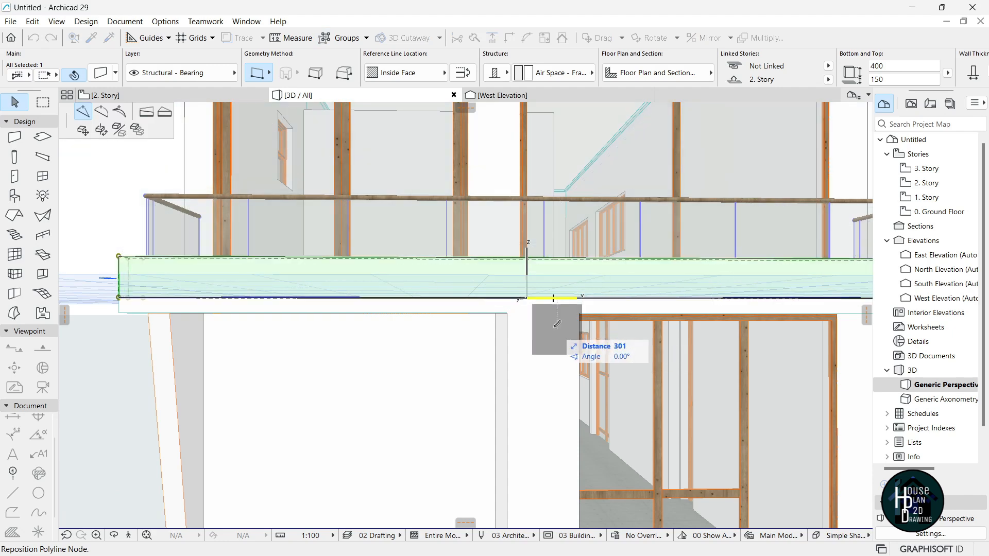
{"action": "key", "text": "shift"}
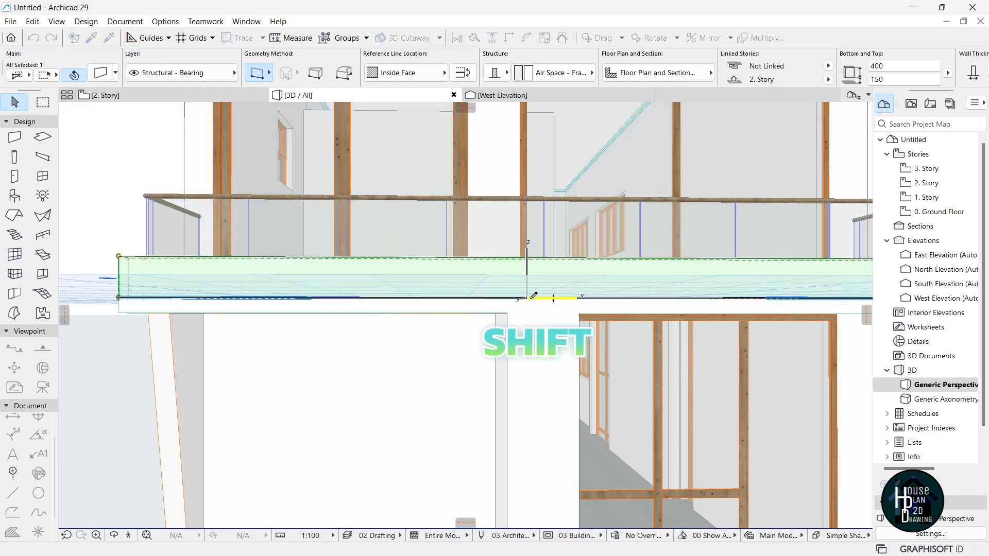
{"action": "left_click", "coordinate": [531, 298]}
{"action": "left_click", "coordinate": [504, 298]}
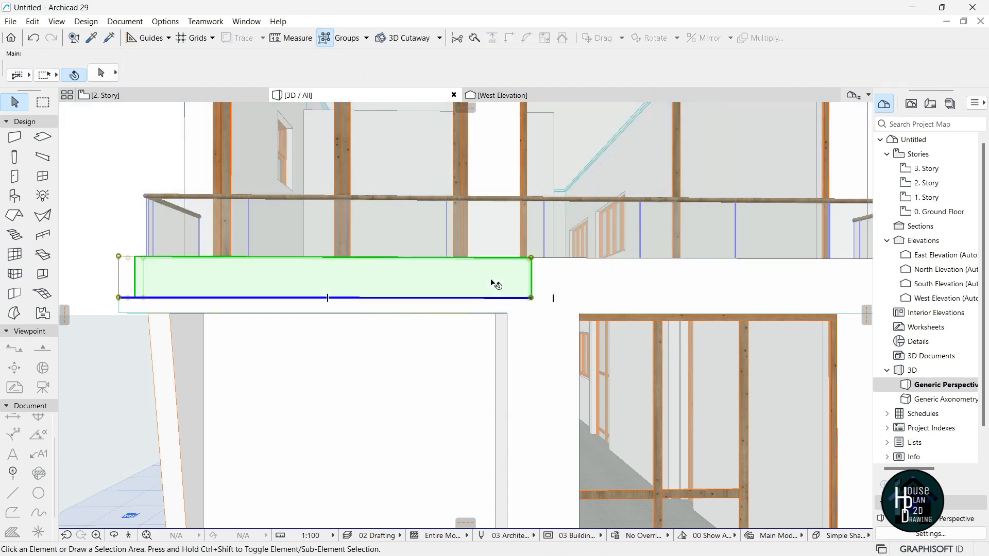
{"action": "left_click", "coordinate": [531, 258]}
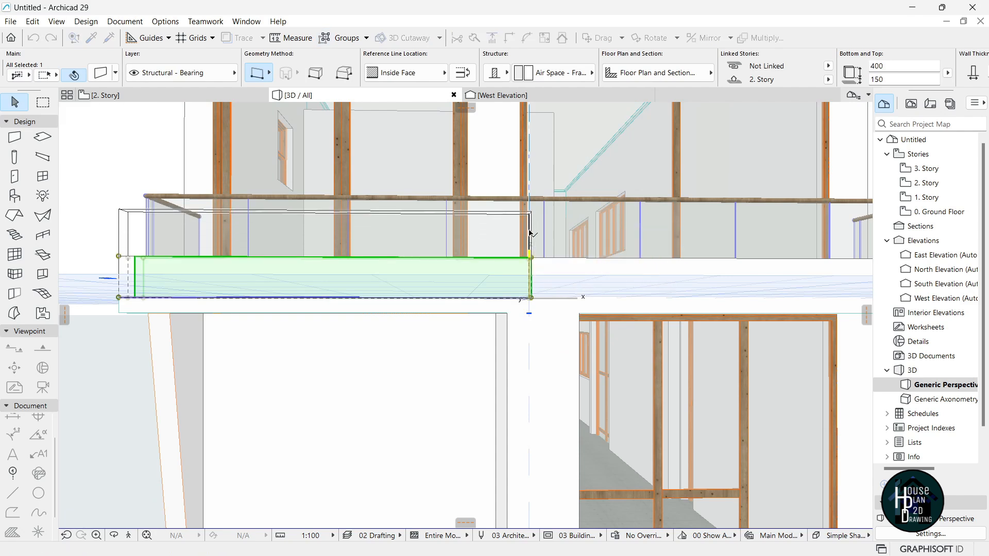
{"action": "left_click", "coordinate": [530, 227]}
{"action": "key", "text": "Escape"}
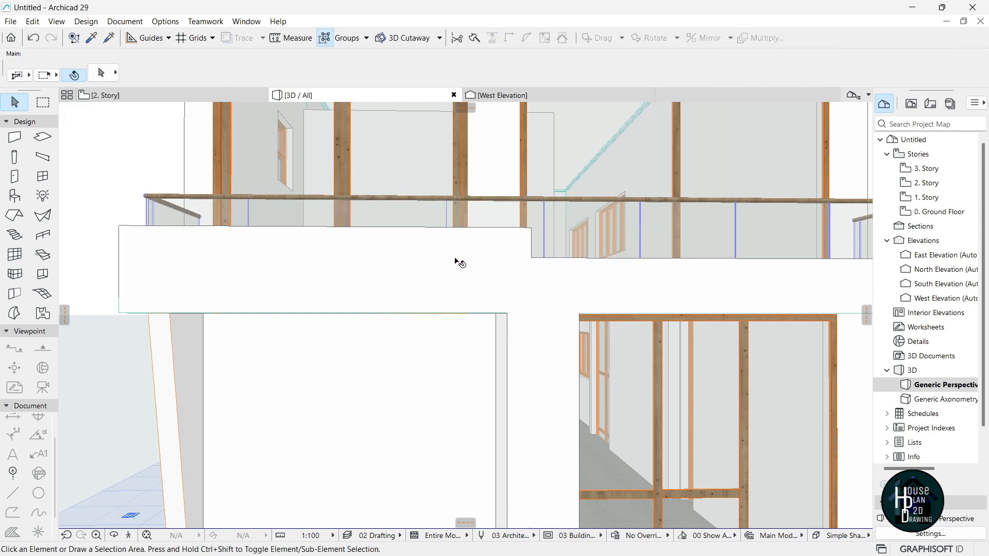
Raise the side balcony wall piece up to the parapet top.
{"action": "left_click", "coordinate": [127, 535]}
{"action": "key", "text": "Down"}
{"action": "key", "text": "Down"}
{"action": "key", "text": "Left"}
{"action": "key", "text": "Up"}
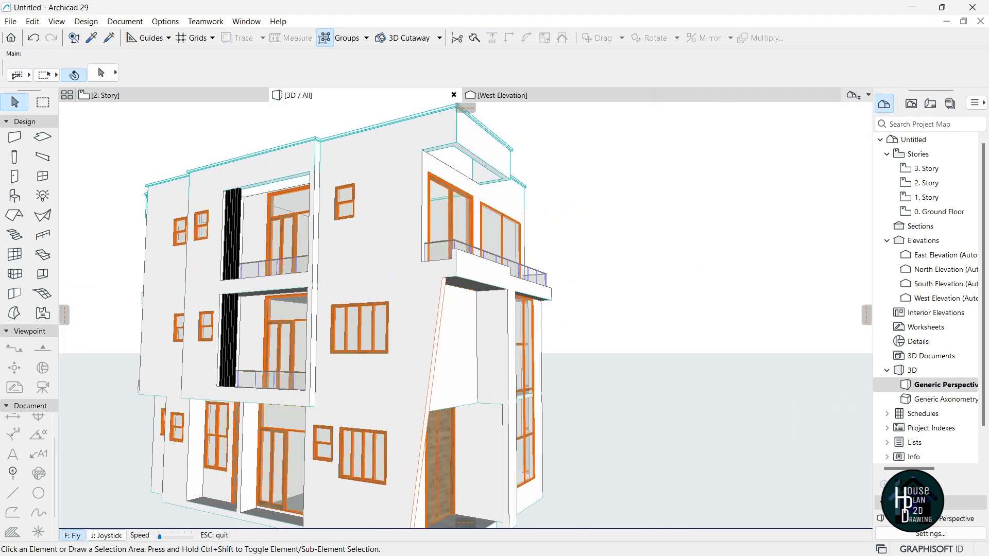
{"action": "key", "text": "Up"}
{"action": "key", "text": "Escape"}
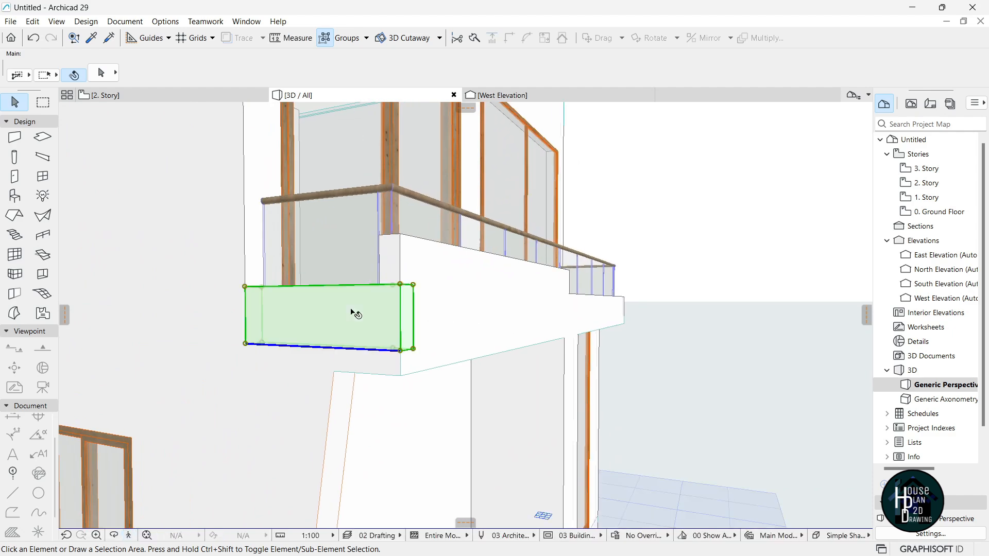
{"action": "left_click", "coordinate": [355, 315]}
{"action": "left_click", "coordinate": [400, 285]}
{"action": "left_click", "coordinate": [400, 234]}
{"action": "left_click", "coordinate": [187, 437]}
{"action": "left_click", "coordinate": [128, 536]}
{"action": "key", "text": "Down"}
{"action": "key", "text": "Up"}
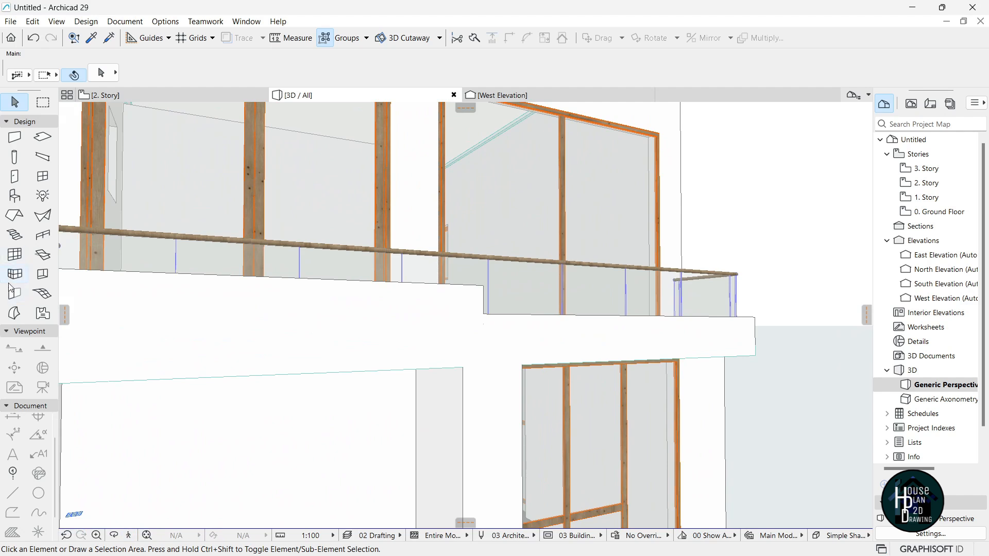
Give the Text 3D object a Stone - Granite Red surface and place '55' above the entrance.
{"action": "double_click", "coordinate": [15, 196]}
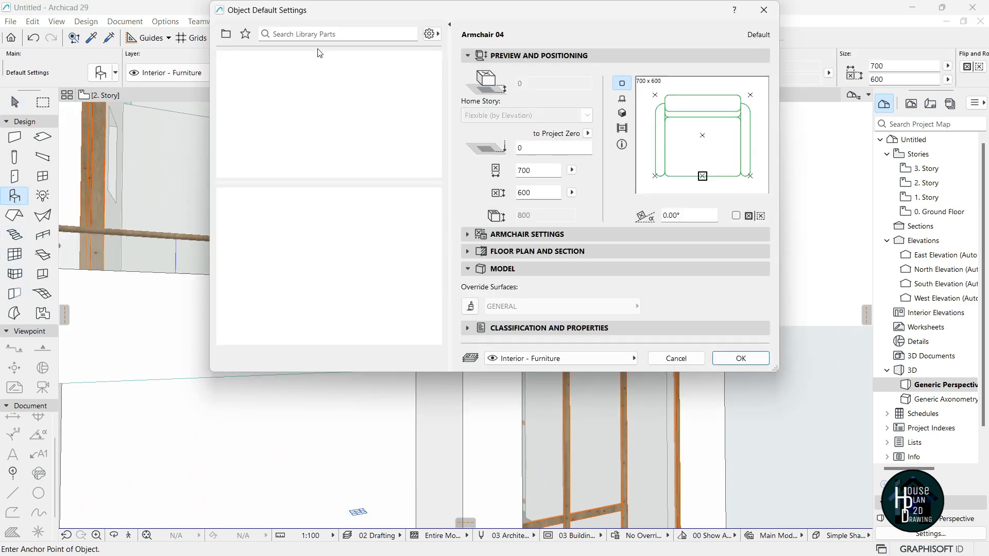
{"action": "type", "text": "tex"}
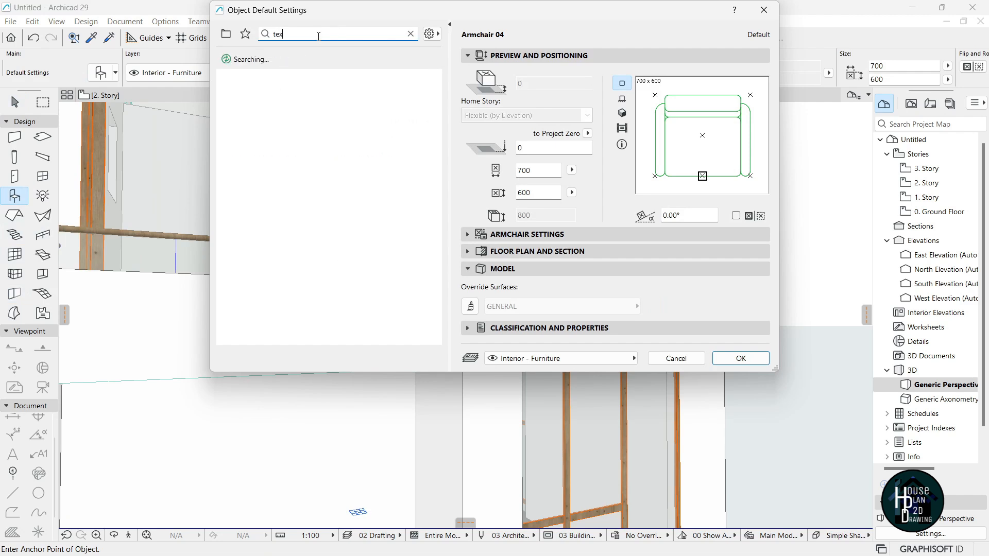
{"action": "type", "text": "t"}
{"action": "left_click", "coordinate": [250, 128]}
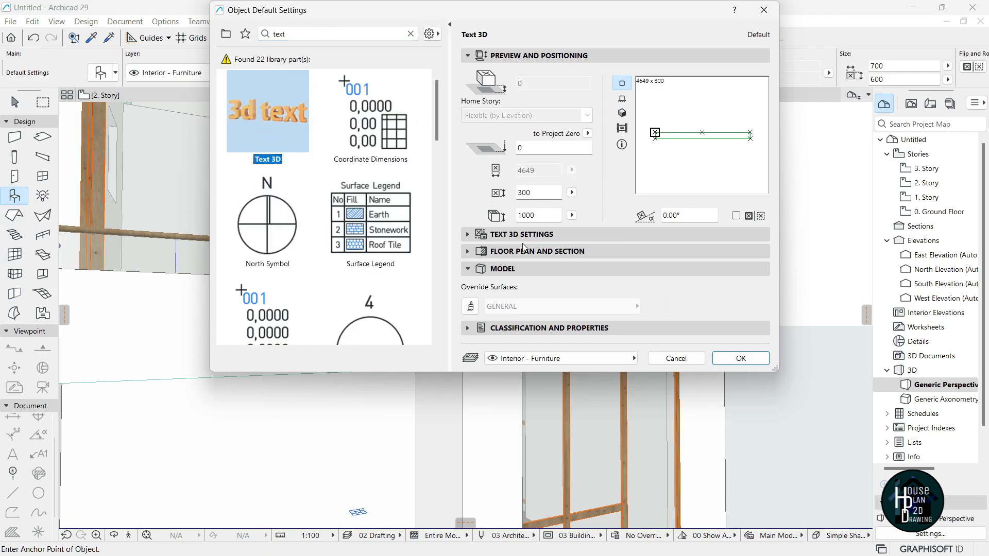
{"action": "left_click", "coordinate": [515, 309]}
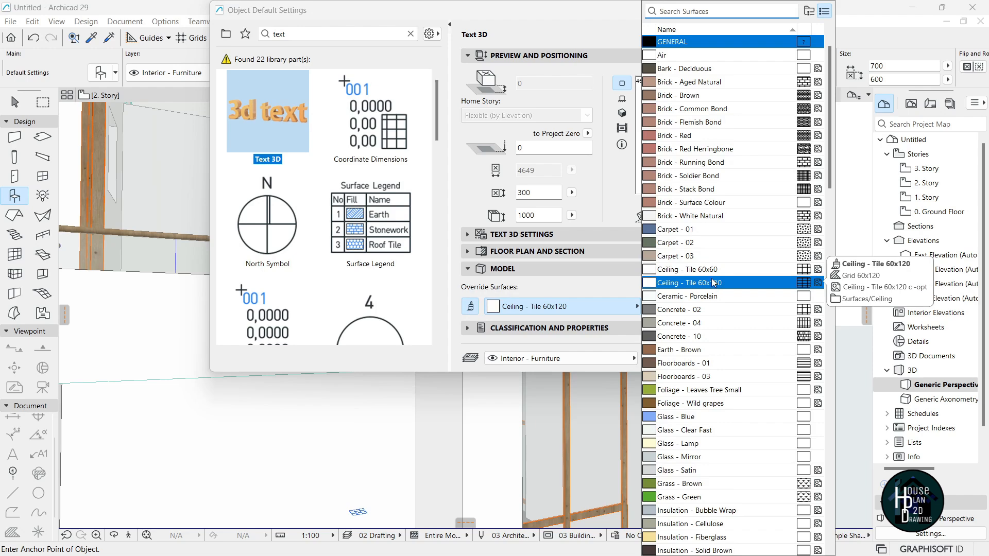
{"action": "type", "text": "gr"}
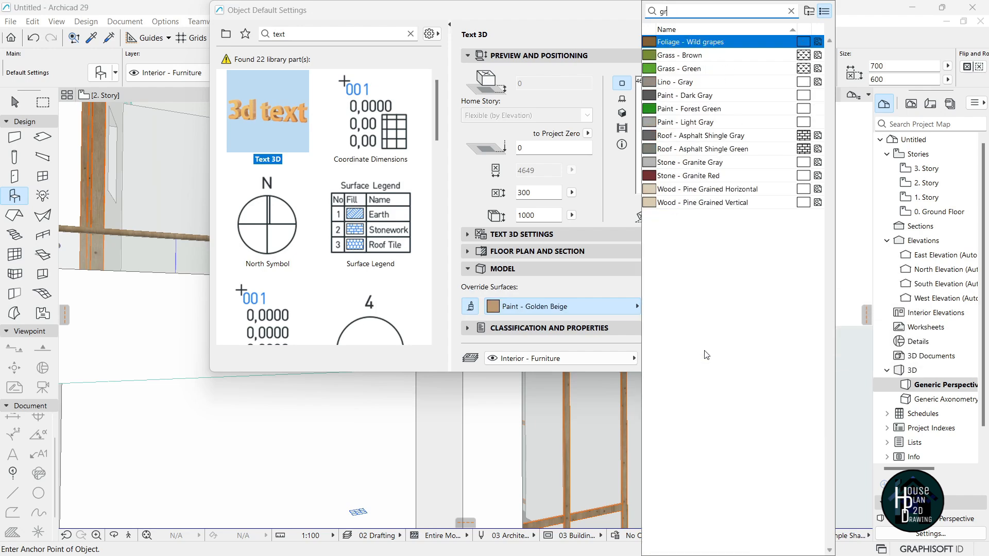
{"action": "type", "text": "e"}
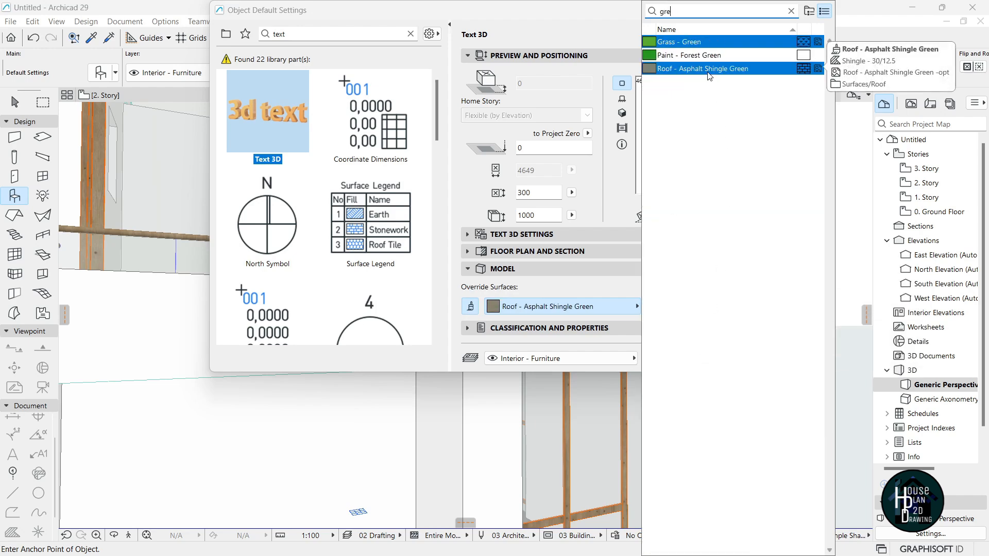
{"action": "key", "text": "BackSpace"}
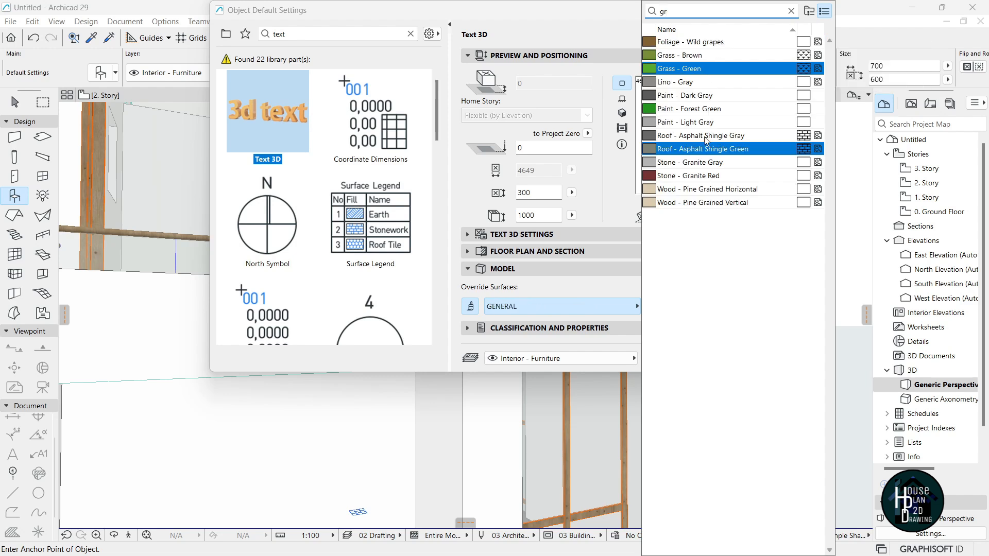
{"action": "left_click", "coordinate": [709, 180]}
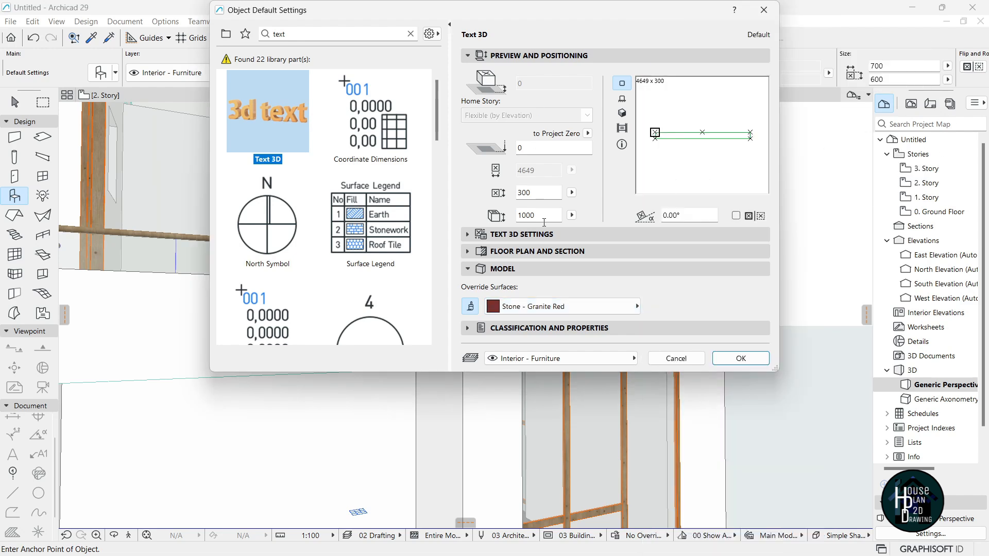
{"action": "left_click", "coordinate": [537, 238]}
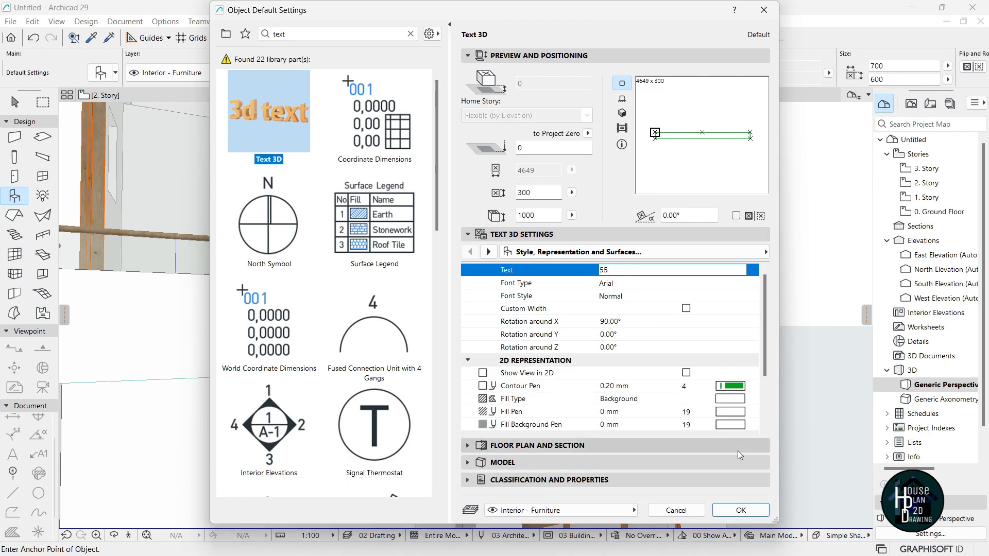
{"action": "left_click", "coordinate": [740, 511]}
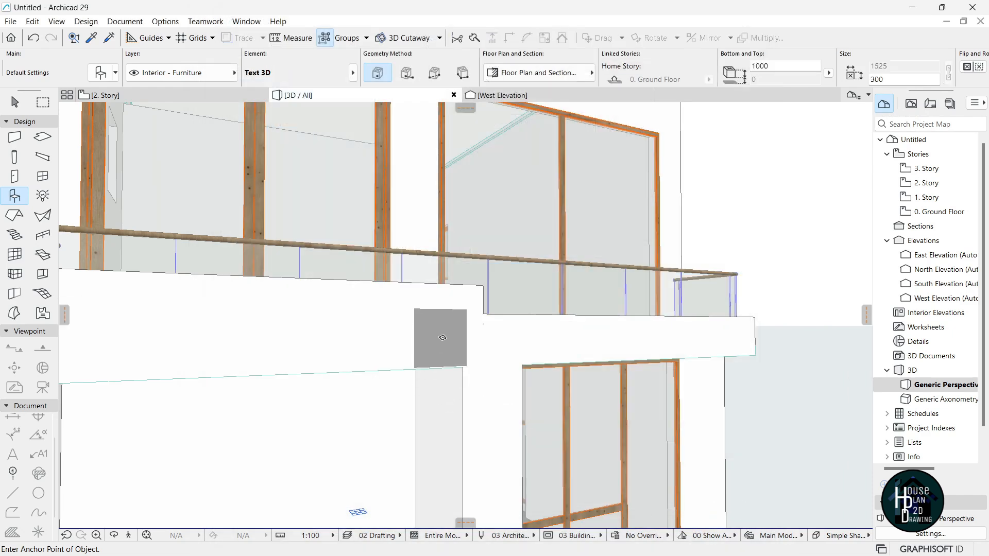
{"action": "left_click", "coordinate": [440, 359]}
On the 2. Story plan, select the '55' text object and trim its depth to 62.
{"action": "key", "text": "Escape"}
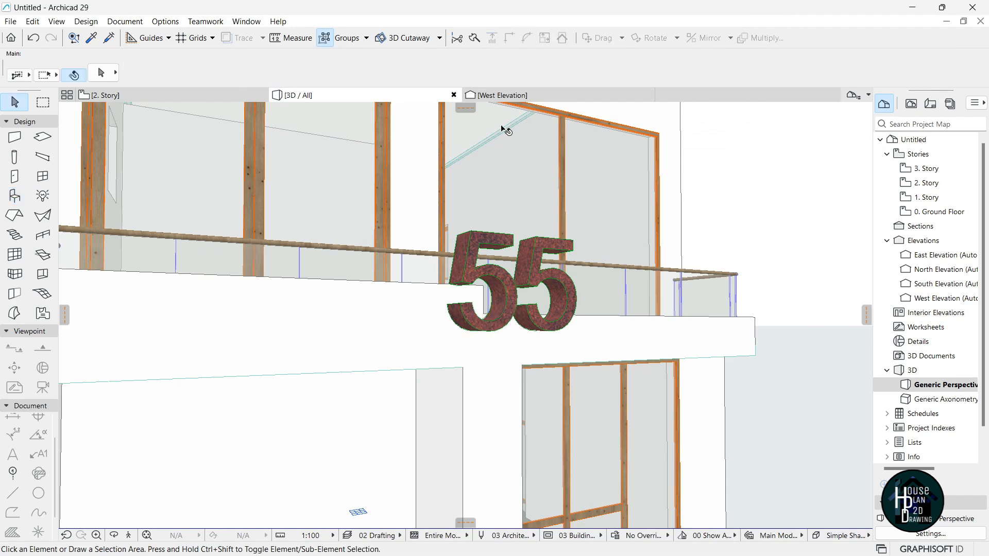
{"action": "left_click", "coordinate": [168, 97]}
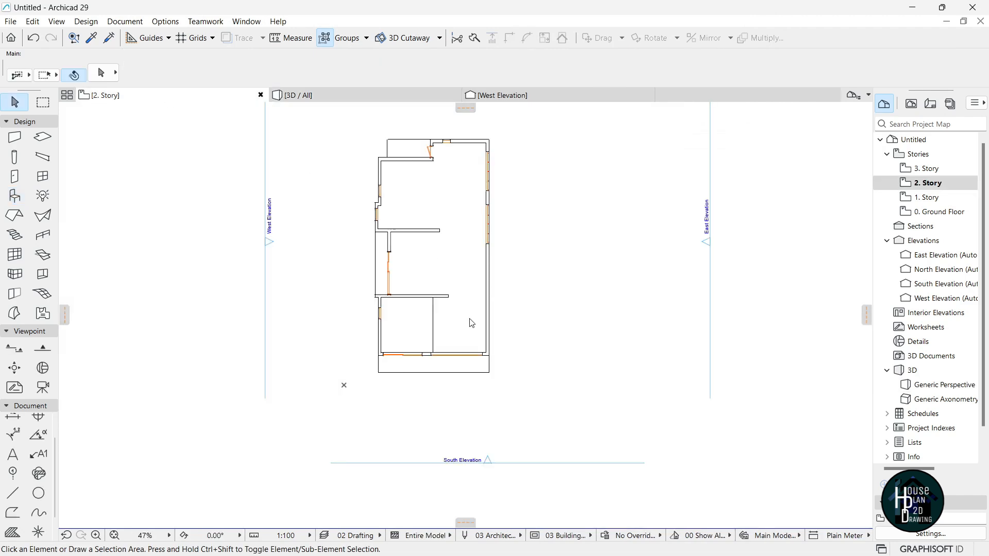
{"action": "scroll", "coordinate": [490, 420], "scroll_direction": "up", "scroll_amount": 8}
{"action": "left_click", "coordinate": [402, 354]}
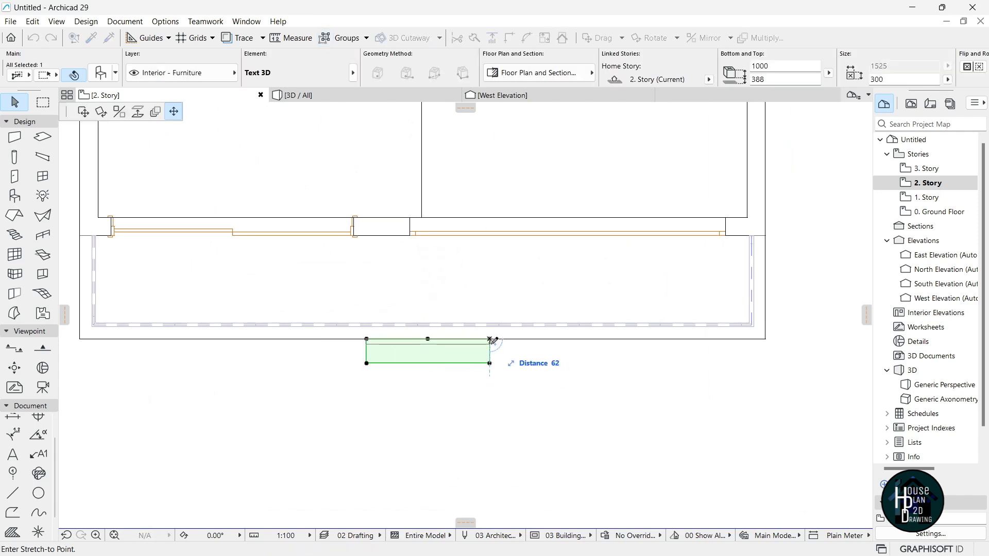
{"action": "scroll", "coordinate": [483, 370], "scroll_direction": "down", "scroll_amount": 7}
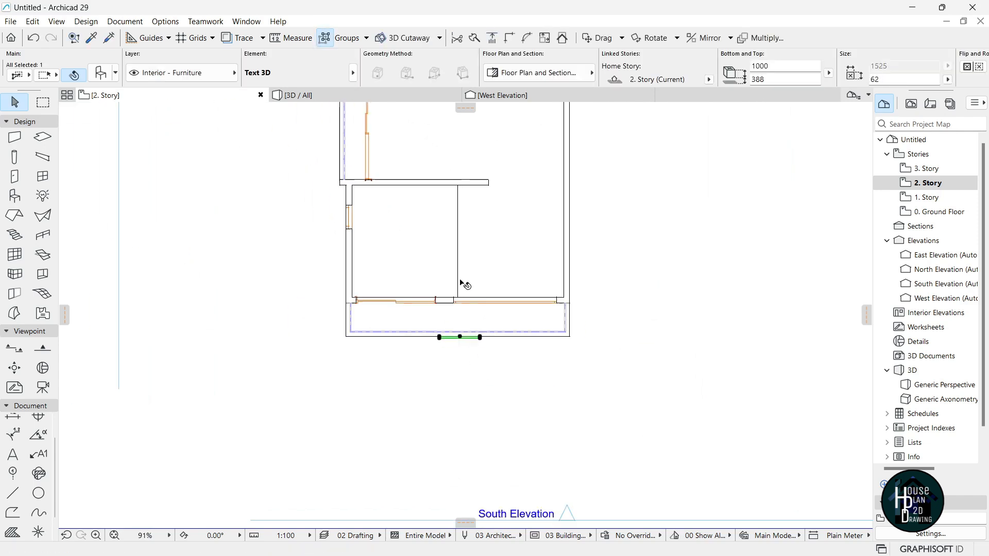
{"action": "scroll", "coordinate": [452, 222], "scroll_direction": "up", "scroll_amount": 5}
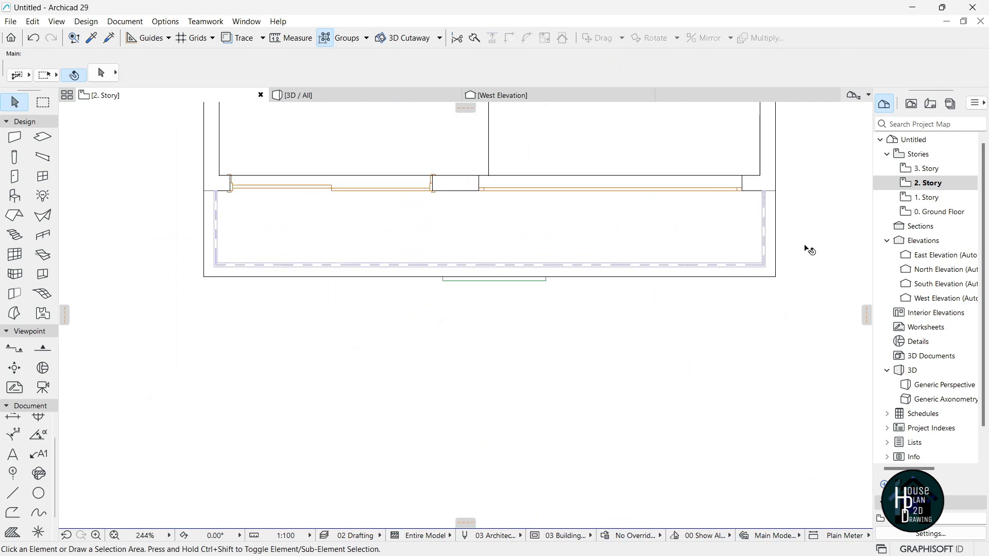
In South Elevation, shrink the 55 text to about half size, a 490 font size.
{"action": "left_click", "coordinate": [950, 282]}
{"action": "double_click", "coordinate": [949, 283]}
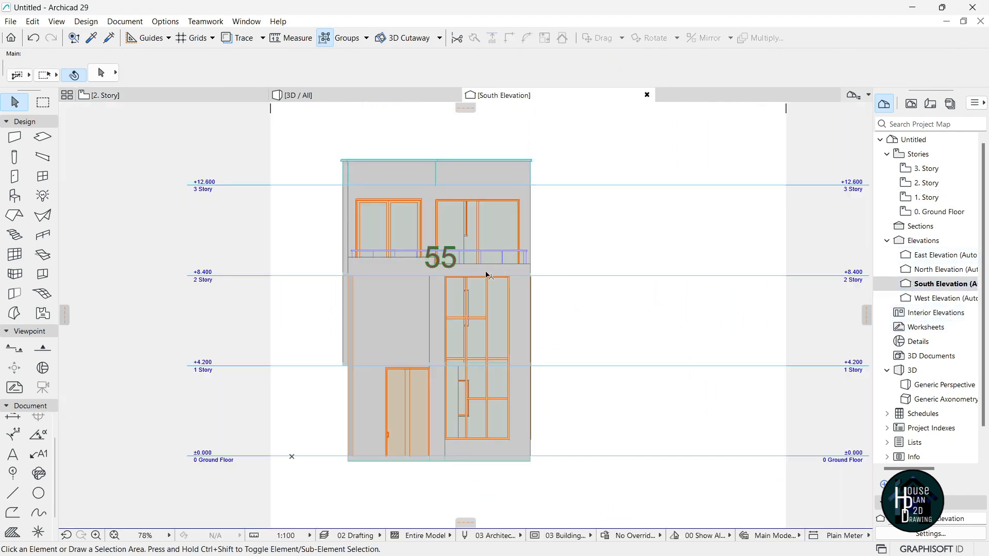
{"action": "scroll", "coordinate": [443, 266], "scroll_direction": "up", "scroll_amount": 6}
{"action": "left_click", "coordinate": [444, 261]}
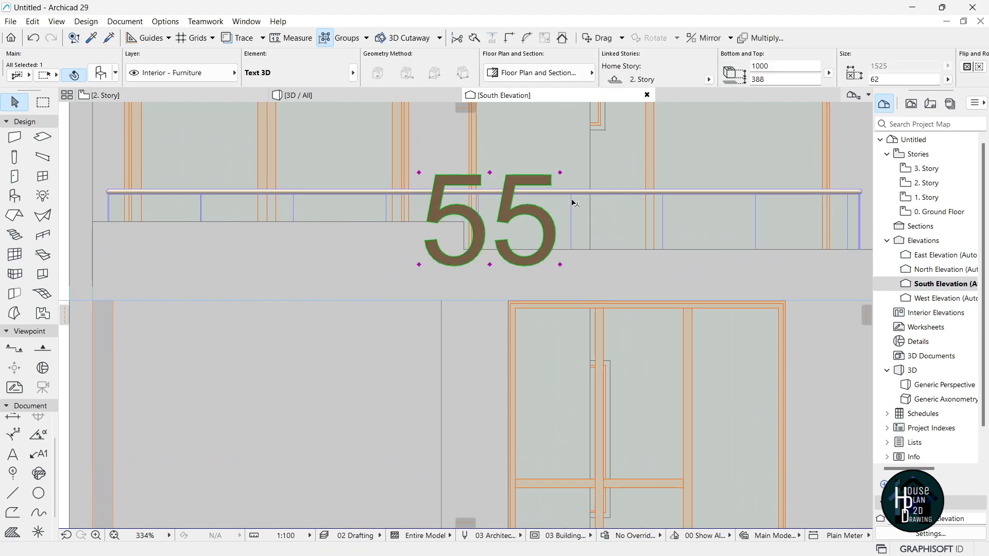
{"action": "left_click_drag", "start_coordinate": [561, 173], "coordinate": [463, 262]}
{"action": "scroll", "coordinate": [464, 263], "scroll_direction": "up", "scroll_amount": 4}
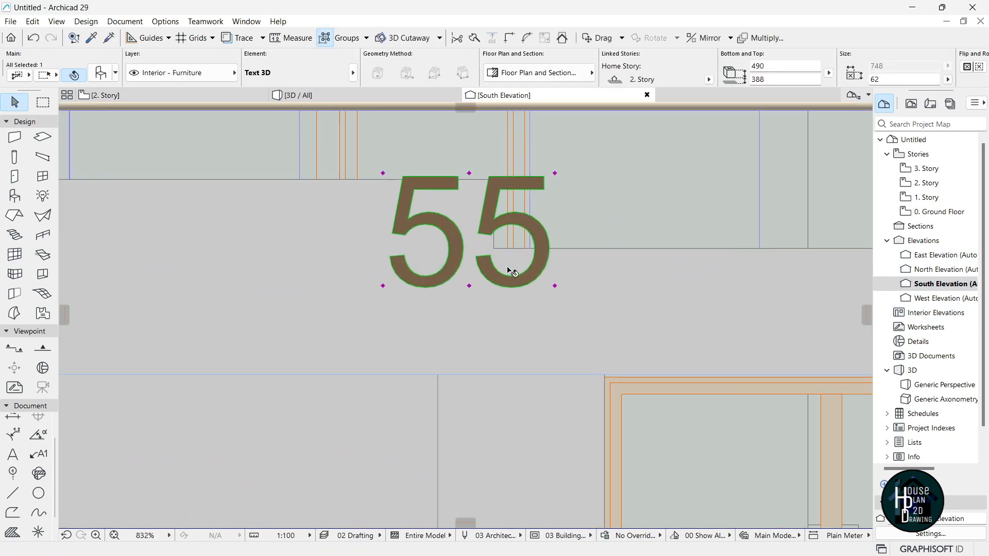
Move the 55 text down and to the left on the balcony slab band.
{"action": "key", "text": "ctrl+d"}
{"action": "left_click", "coordinate": [529, 269]}
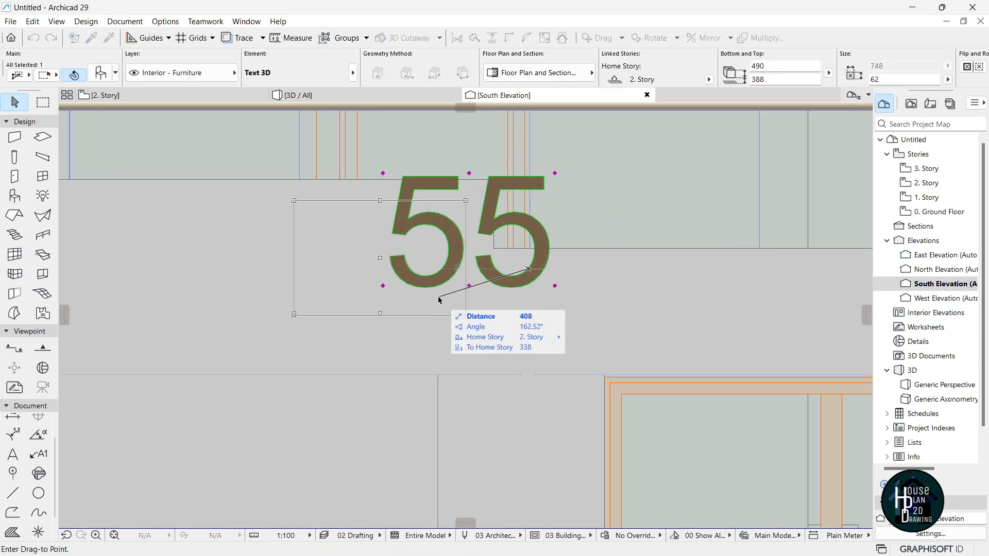
{"action": "left_click", "coordinate": [446, 323]}
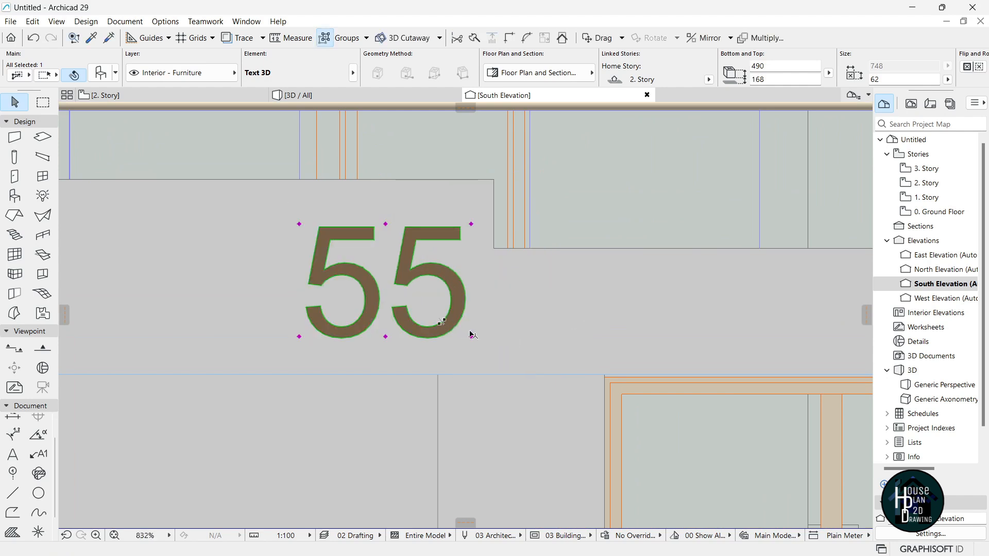
{"action": "key", "text": "ctrl+d"}
{"action": "left_click", "coordinate": [559, 328]}
{"action": "left_click", "coordinate": [526, 332]}
{"action": "key", "text": "Escape"}
{"action": "scroll", "coordinate": [492, 291], "scroll_direction": "down", "scroll_amount": 12}
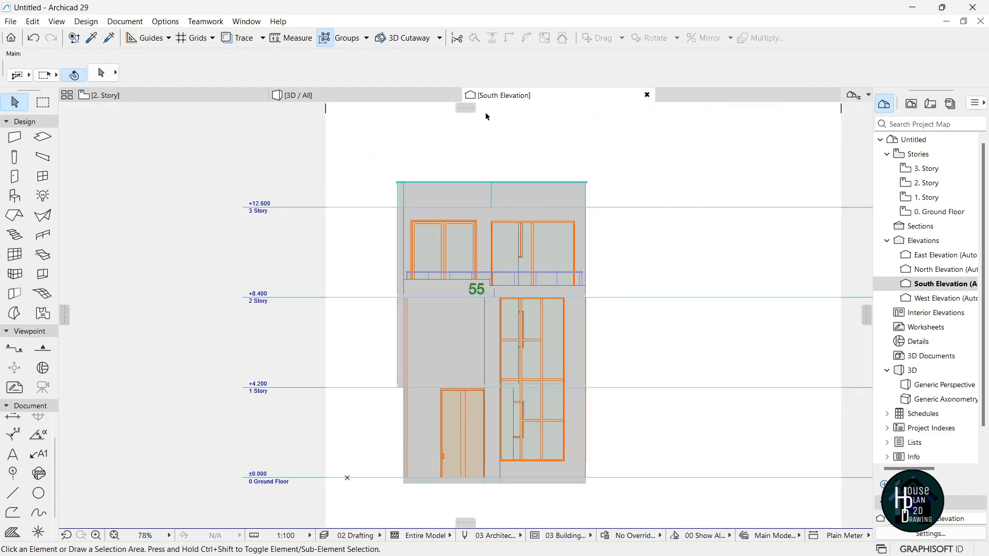
Check the resized 55 text from a backed-off camera in the 3D view.
{"action": "left_click", "coordinate": [361, 99]}
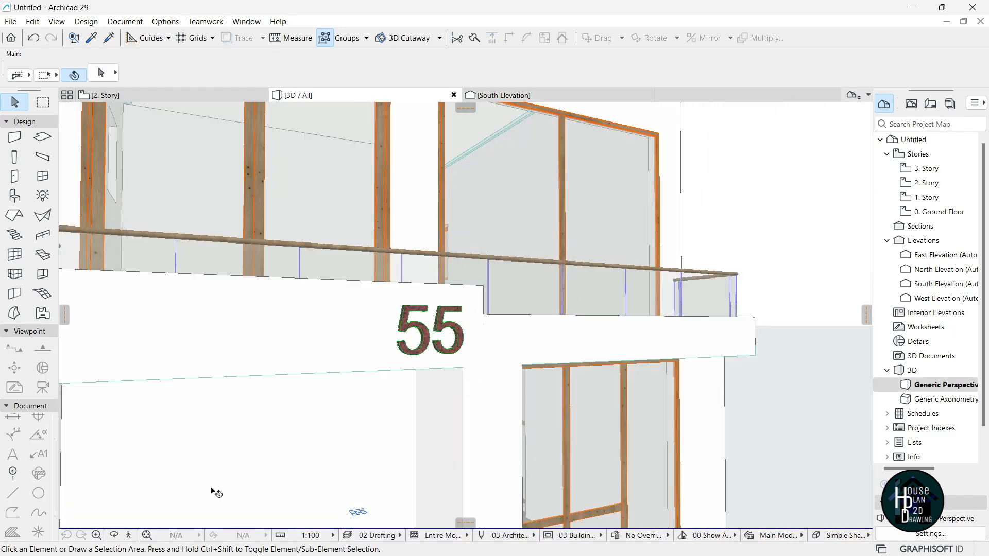
{"action": "left_click", "coordinate": [129, 536]}
{"action": "key", "text": "Down"}
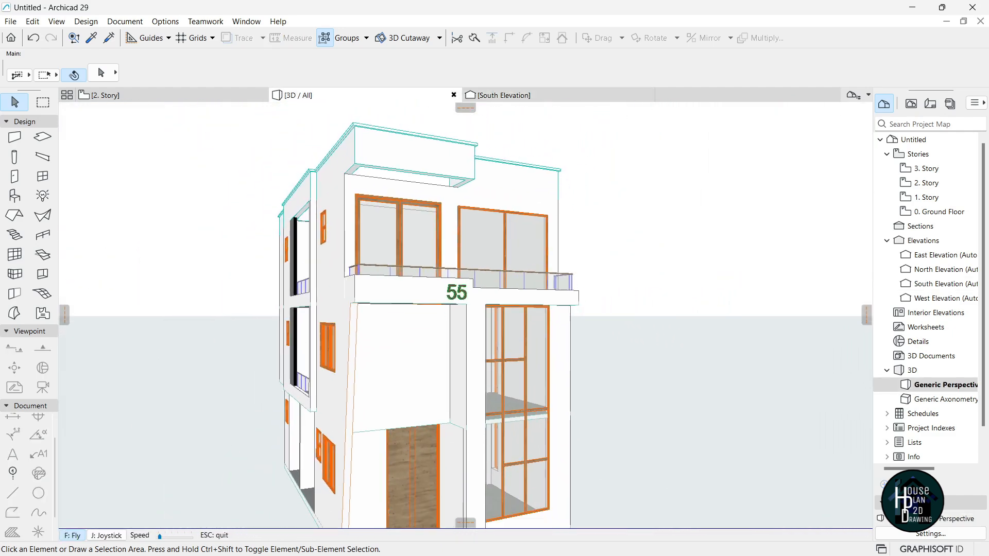
Fly the 3D camera up and around to get a view over the upper balcony.
{"action": "key", "text": "Escape"}
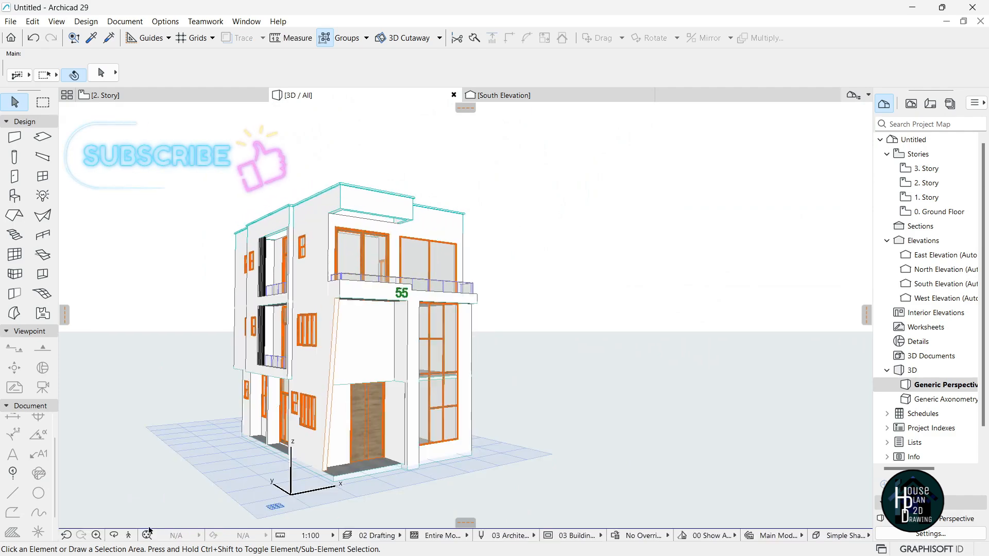
{"action": "left_click", "coordinate": [129, 536]}
{"action": "key", "text": "Up"}
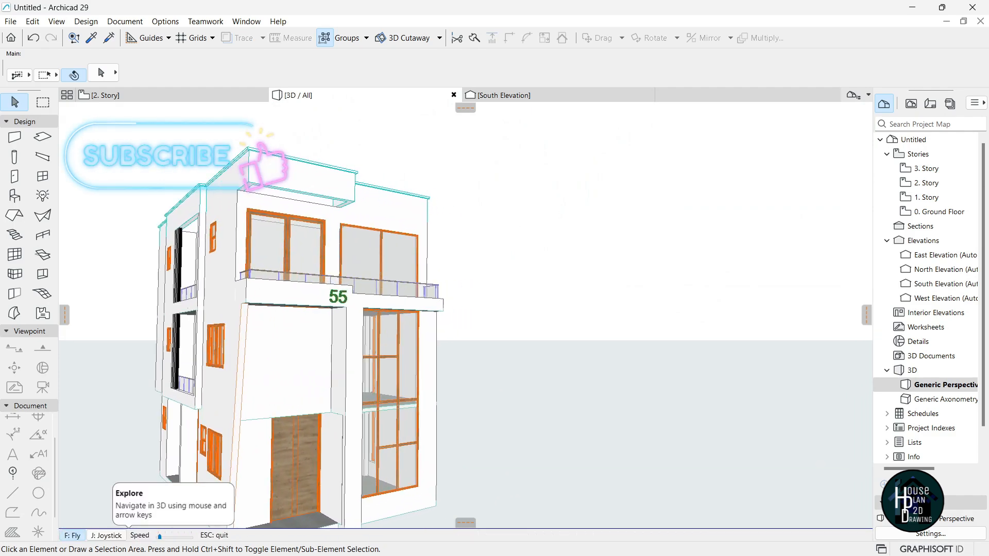
{"action": "key", "text": "Up"}
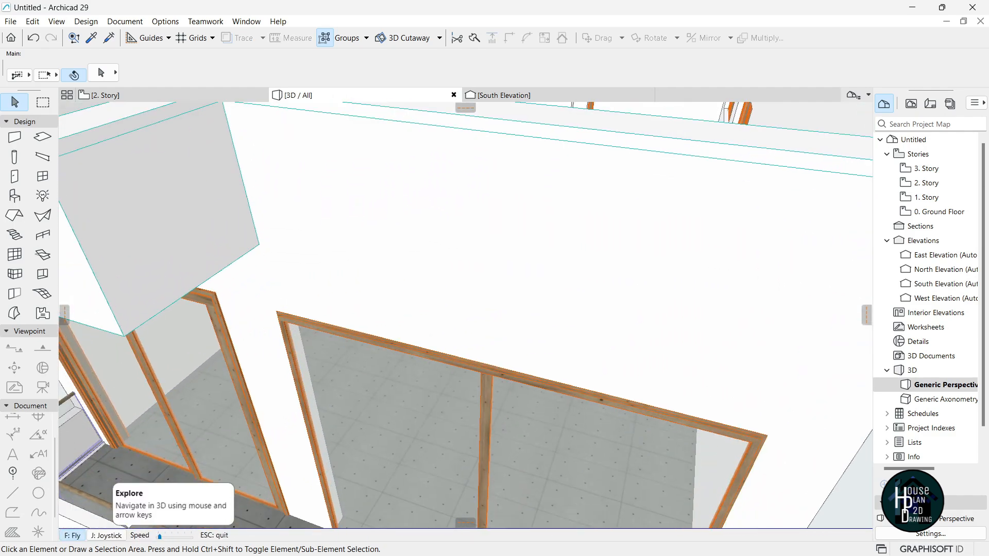
{"action": "key", "text": "Down"}
{"action": "key", "text": "Right"}
{"action": "key", "text": "Down"}
{"action": "key", "text": "Up"}
{"action": "key", "text": "Escape"}
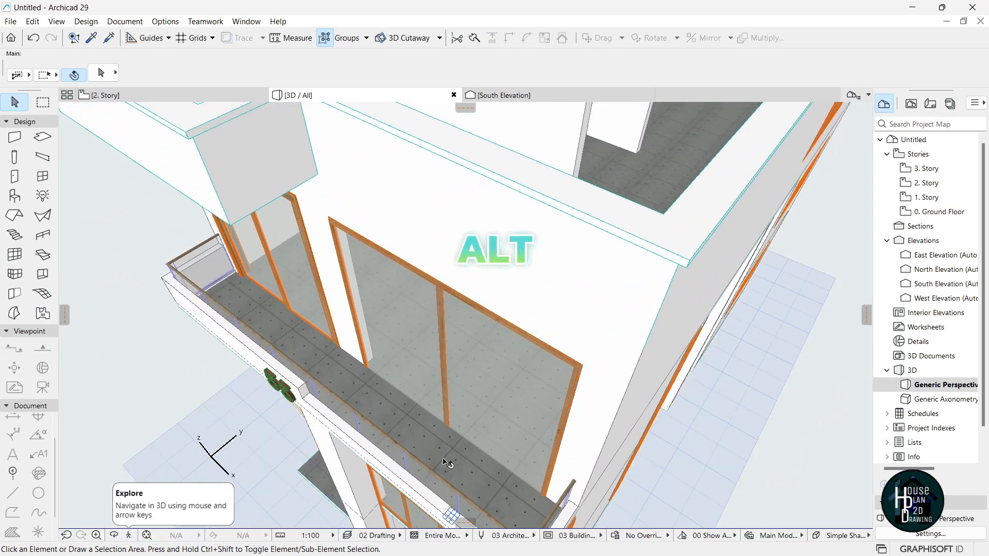
Draw a 150-thick rectangular slab over the balcony using the balcony slab's picked-up settings.
{"action": "left_click", "coordinate": [404, 415], "text": "alt"}
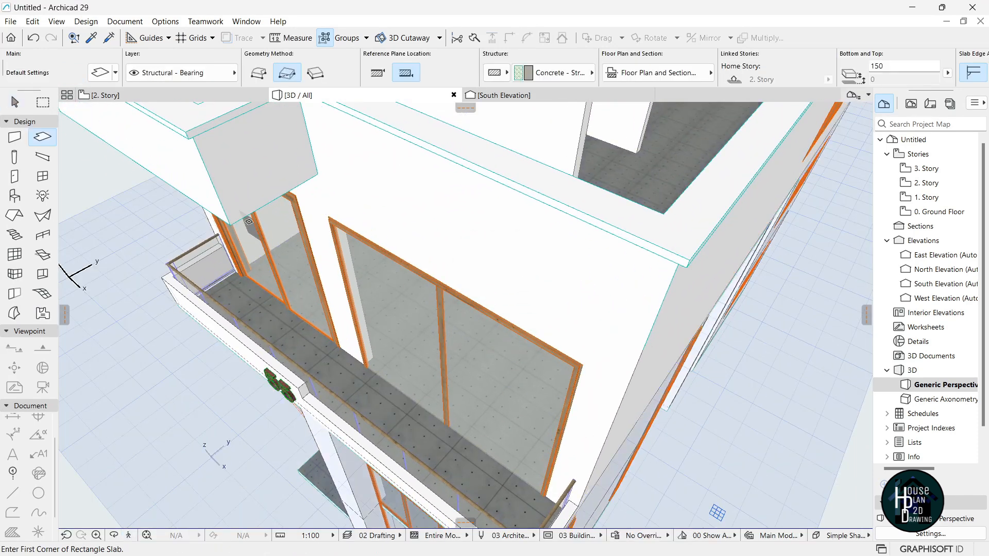
{"action": "left_click", "coordinate": [212, 183]}
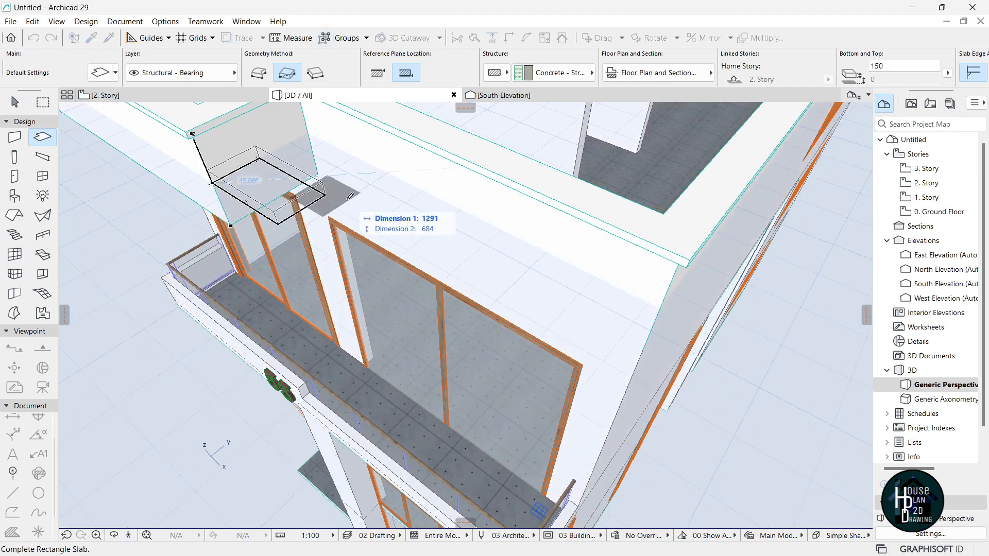
{"action": "left_click", "coordinate": [664, 299]}
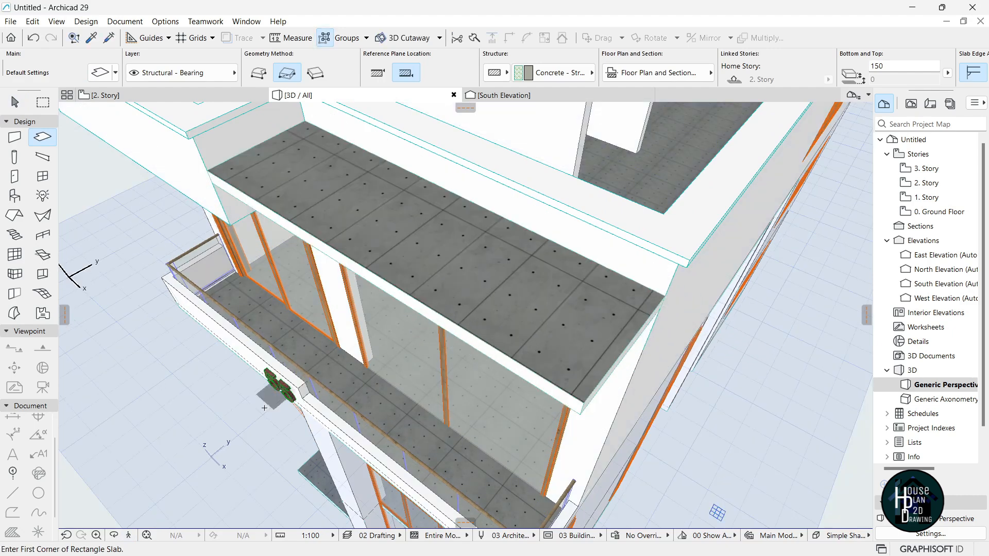
{"action": "key", "text": "Escape"}
{"action": "left_click", "coordinate": [130, 536]}
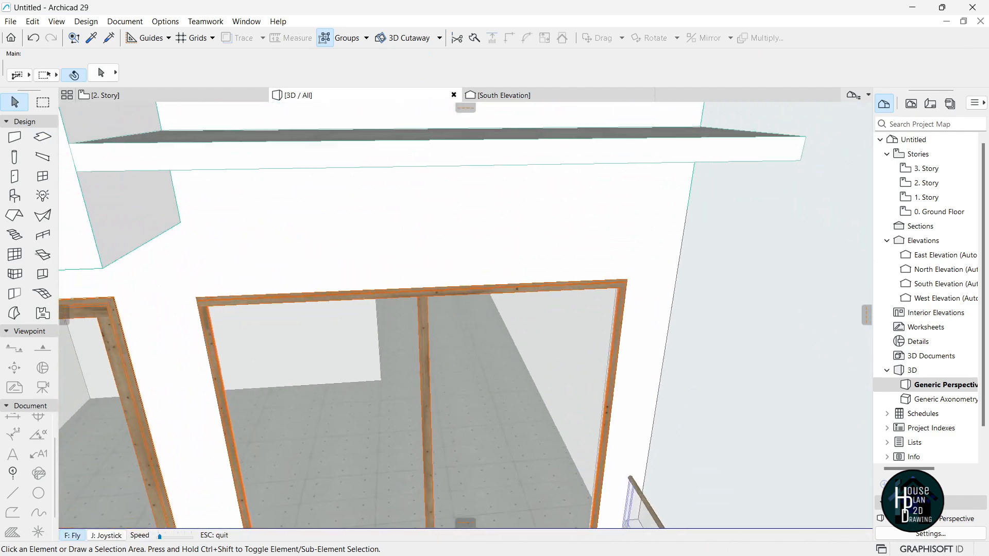
In South Elevation, move the canopy slab down so its top goes from 563 to 488.
{"action": "key", "text": "Up"}
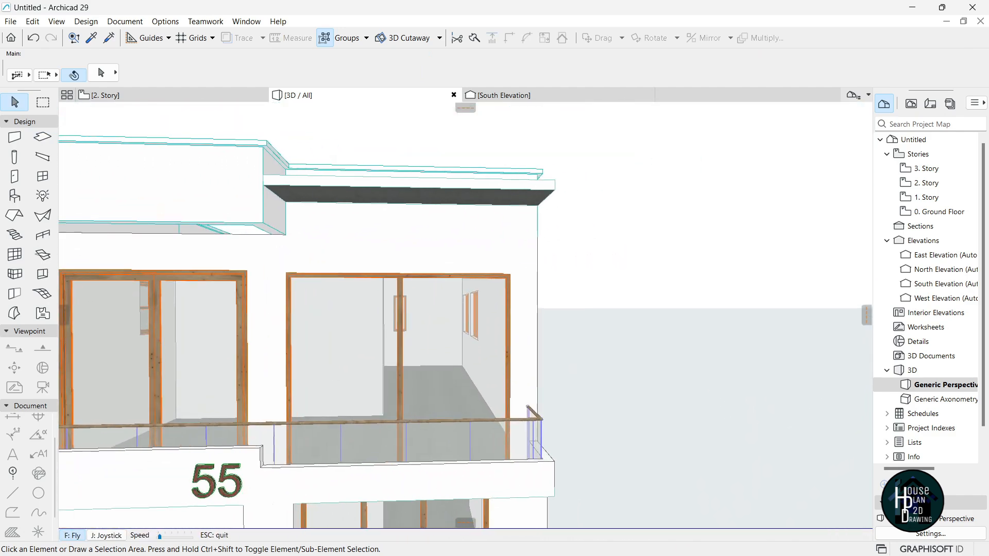
{"action": "key", "text": "Down"}
{"action": "key", "text": "Escape"}
{"action": "left_click", "coordinate": [563, 96]}
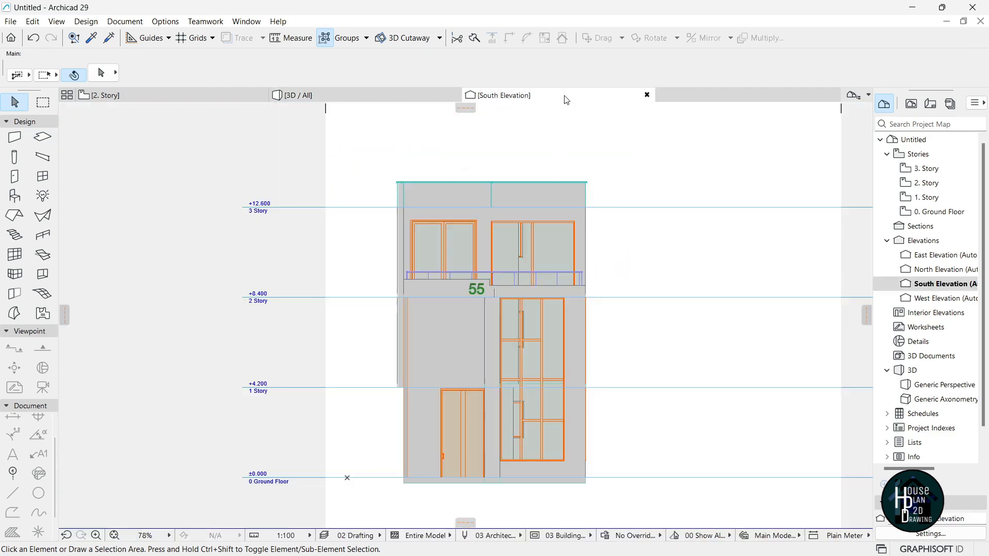
{"action": "scroll", "coordinate": [549, 184], "scroll_direction": "up", "scroll_amount": 5}
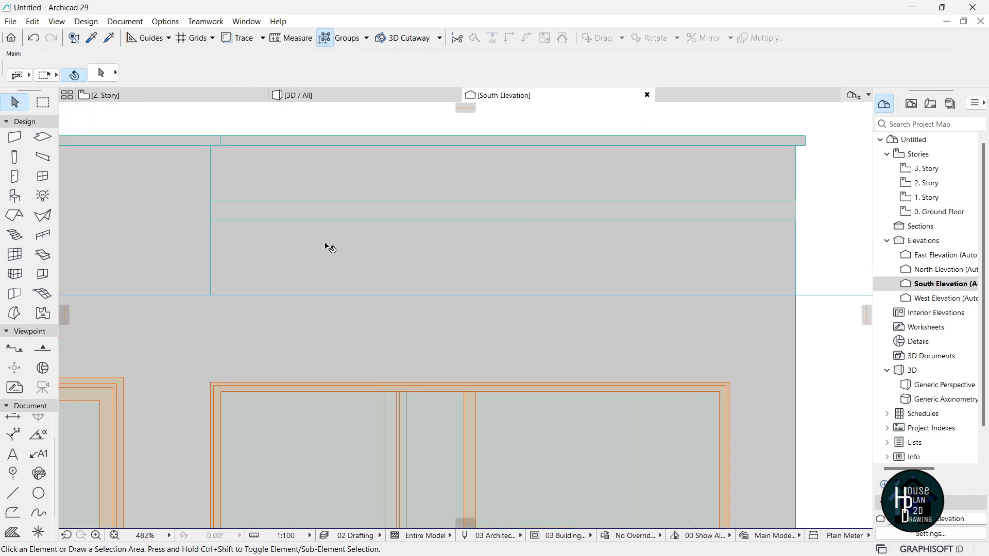
{"action": "left_click", "coordinate": [327, 221]}
{"action": "key", "text": "ctrl+d"}
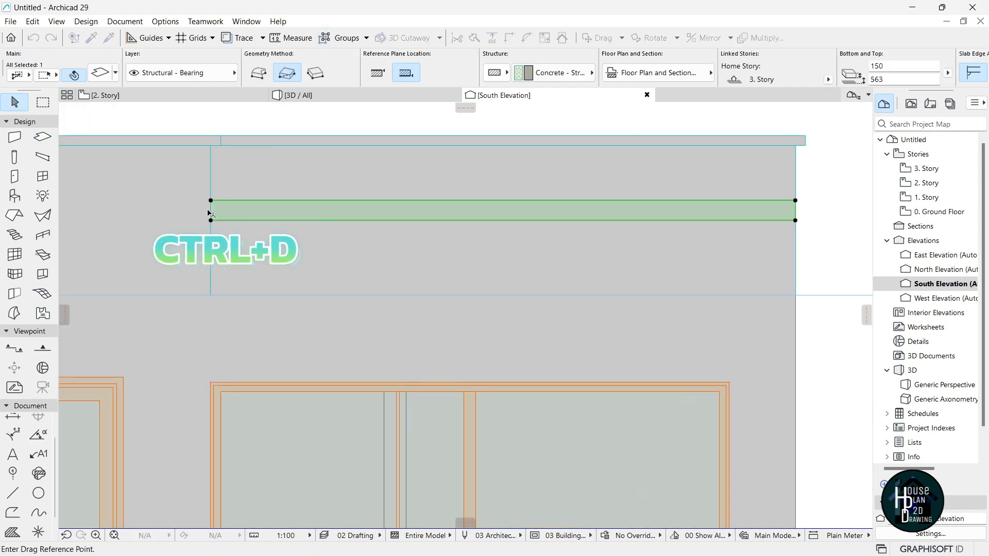
{"action": "left_click", "coordinate": [211, 210]}
{"action": "left_click", "coordinate": [212, 221]}
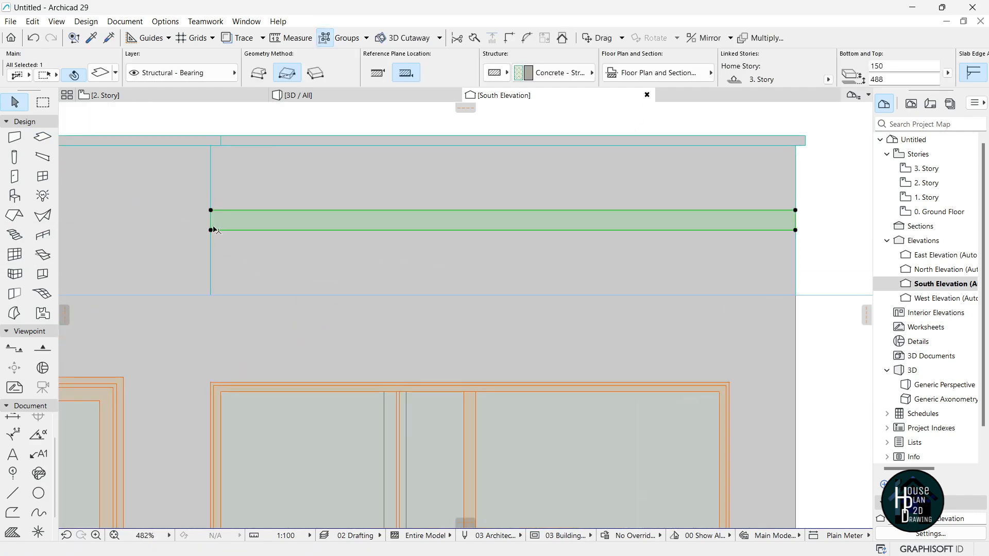
{"action": "key", "text": "Escape"}
Return to the 3D view of the house and start exploring it.
{"action": "scroll", "coordinate": [572, 242], "scroll_direction": "down", "scroll_amount": 3}
{"action": "key", "text": "F3"}
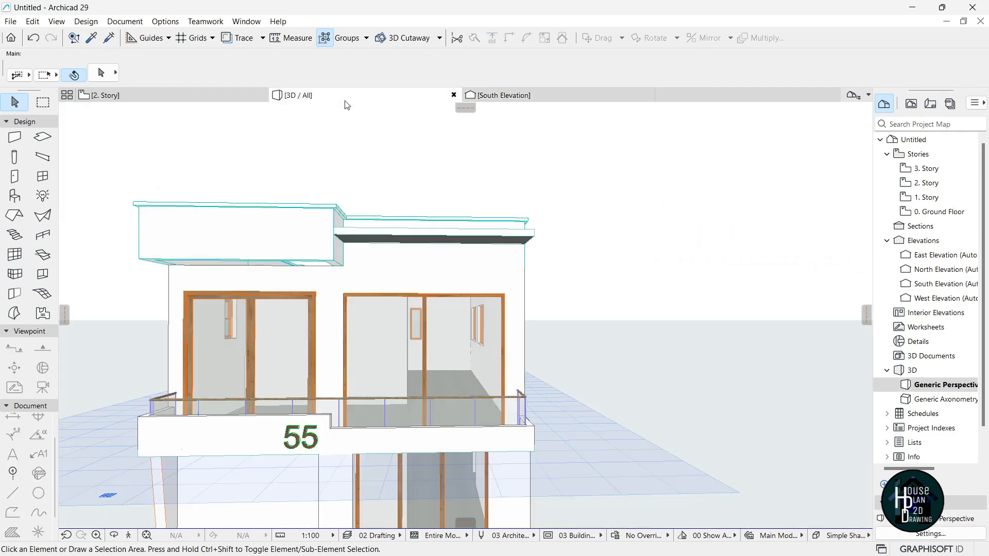
{"action": "left_click", "coordinate": [129, 535]}
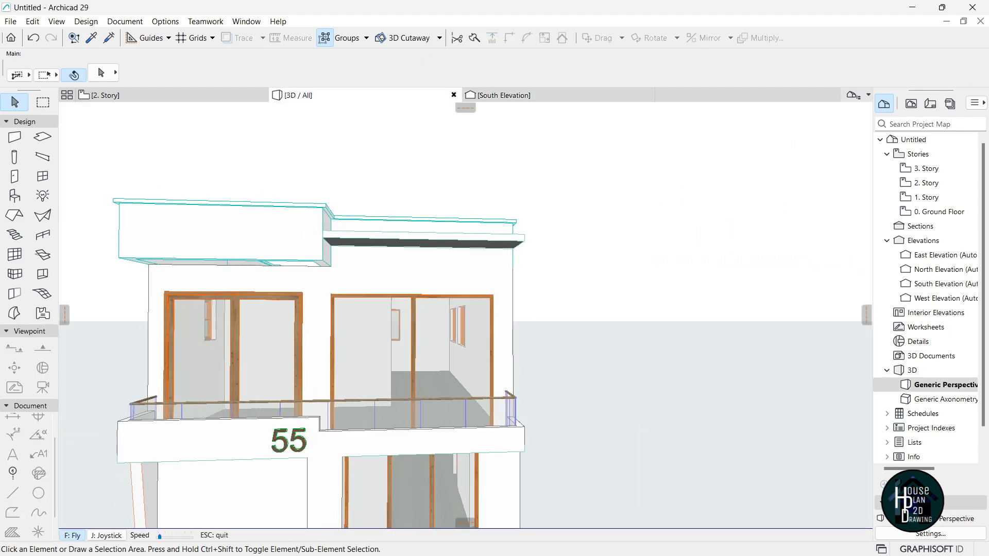
Override the canopy slab's surfaces with Paint - Titanium White, replacing wood and stucco.
{"action": "key", "text": "Up"}
{"action": "key", "text": "Escape"}
{"action": "left_click", "coordinate": [457, 250]}
{"action": "left_click", "coordinate": [103, 73]}
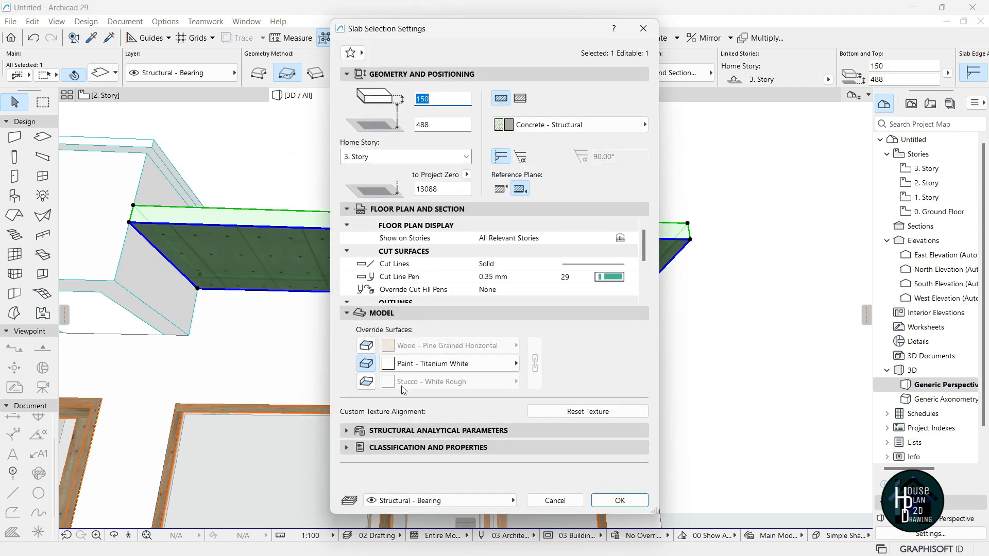
{"action": "left_click", "coordinate": [366, 345]}
{"action": "left_click", "coordinate": [448, 345]}
{"action": "type", "text": "tit"}
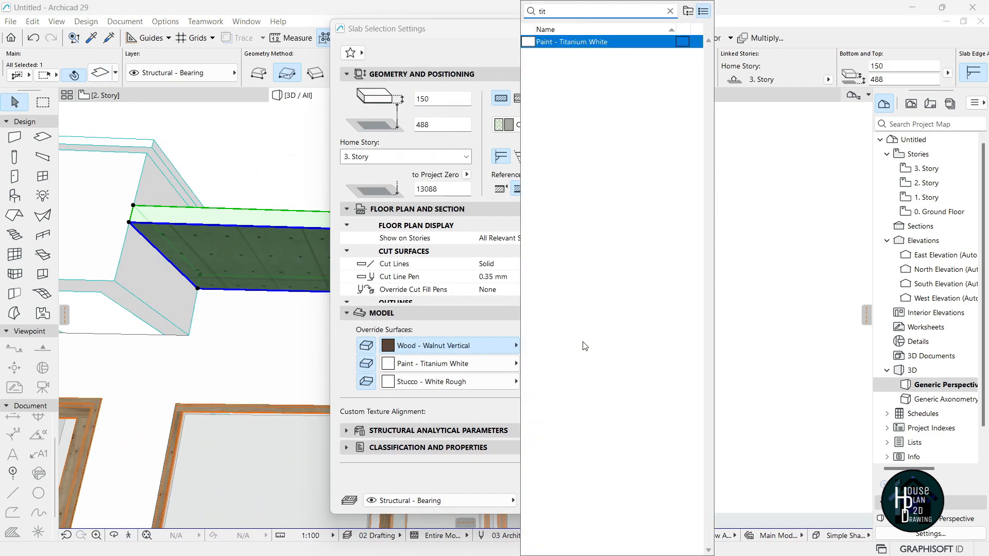
{"action": "key", "text": "Return"}
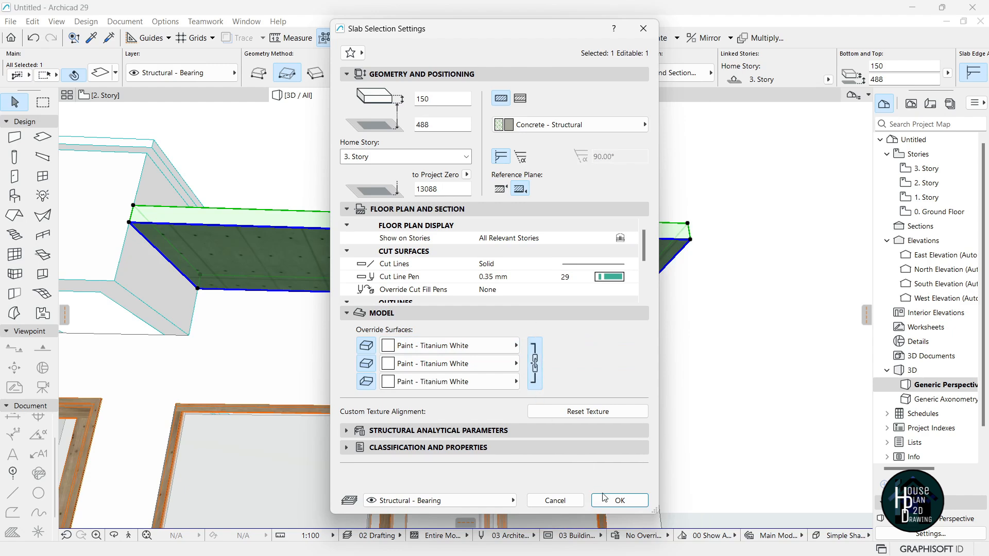
{"action": "left_click", "coordinate": [601, 496]}
{"action": "left_click", "coordinate": [360, 327]}
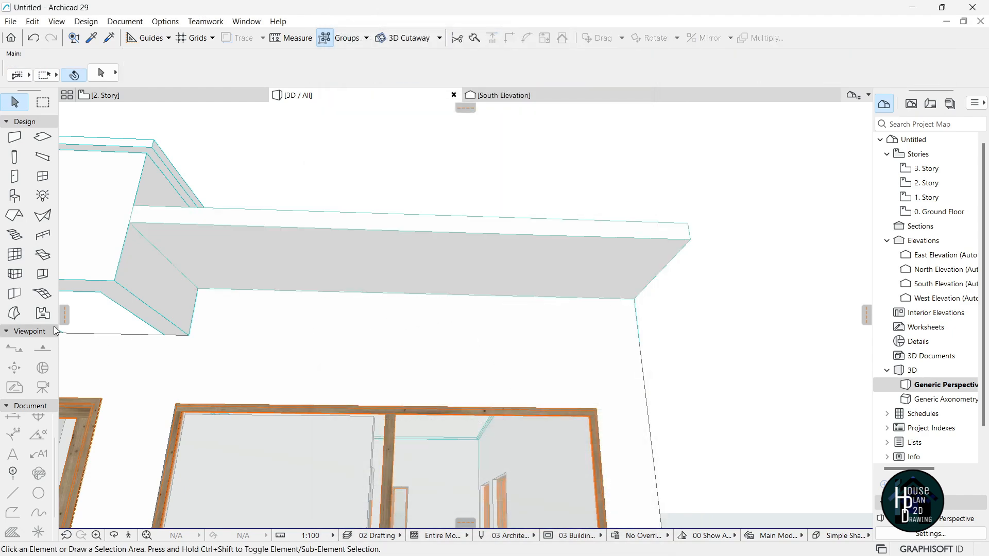
Place an opening in the canopy slab, then view it on the 3. Story floor plan.
{"action": "left_click", "coordinate": [41, 273]}
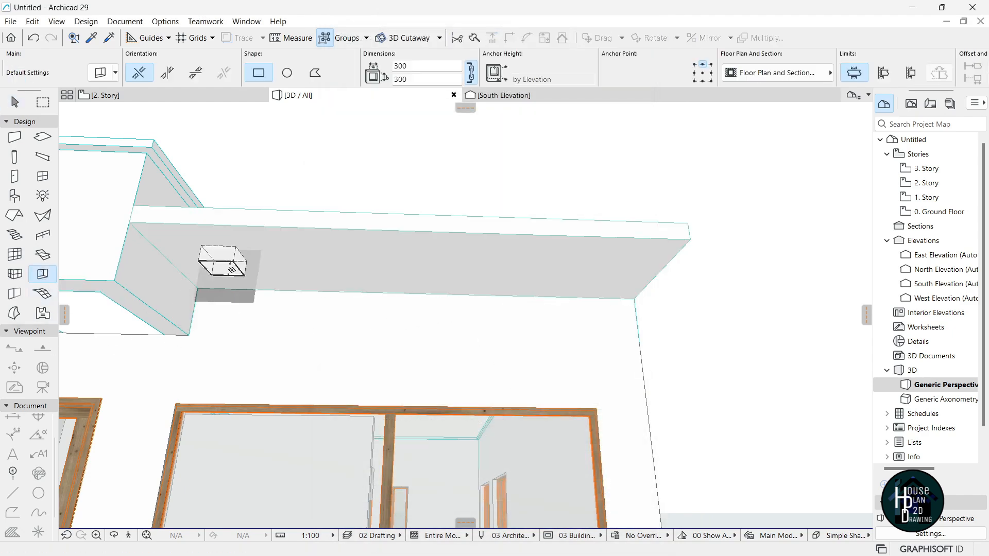
{"action": "left_click", "coordinate": [242, 271]}
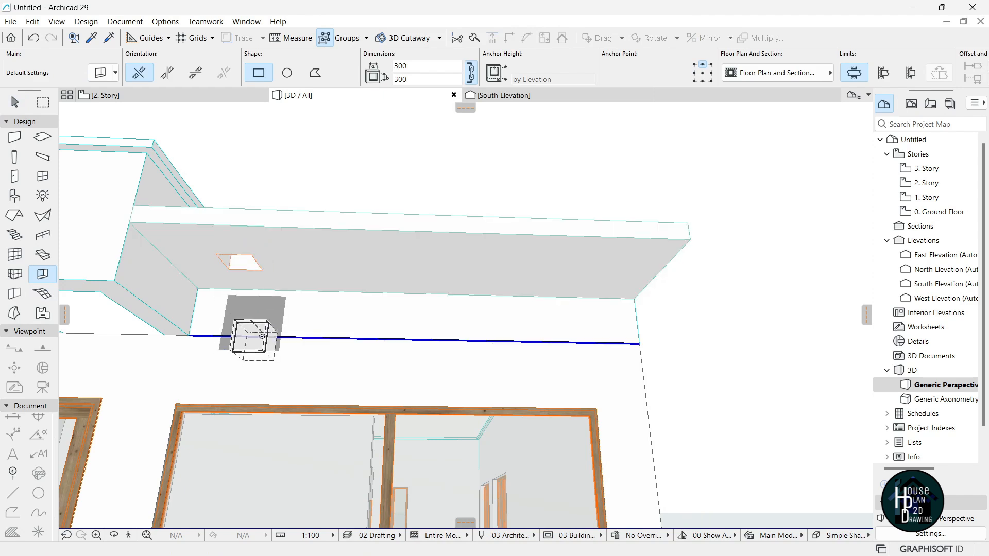
{"action": "key", "text": "Escape"}
{"action": "left_click", "coordinate": [166, 97]}
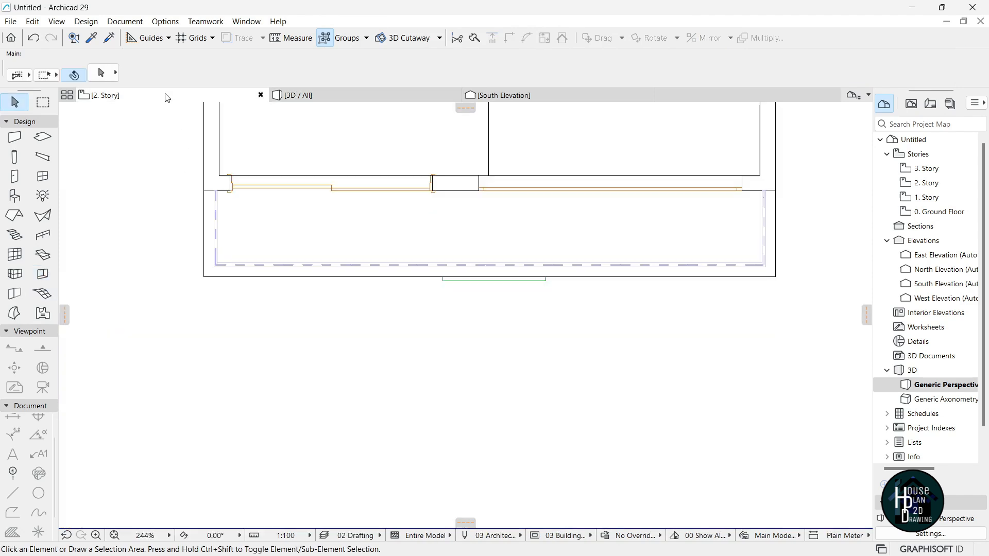
{"action": "scroll", "coordinate": [441, 314], "scroll_direction": "down", "scroll_amount": 6}
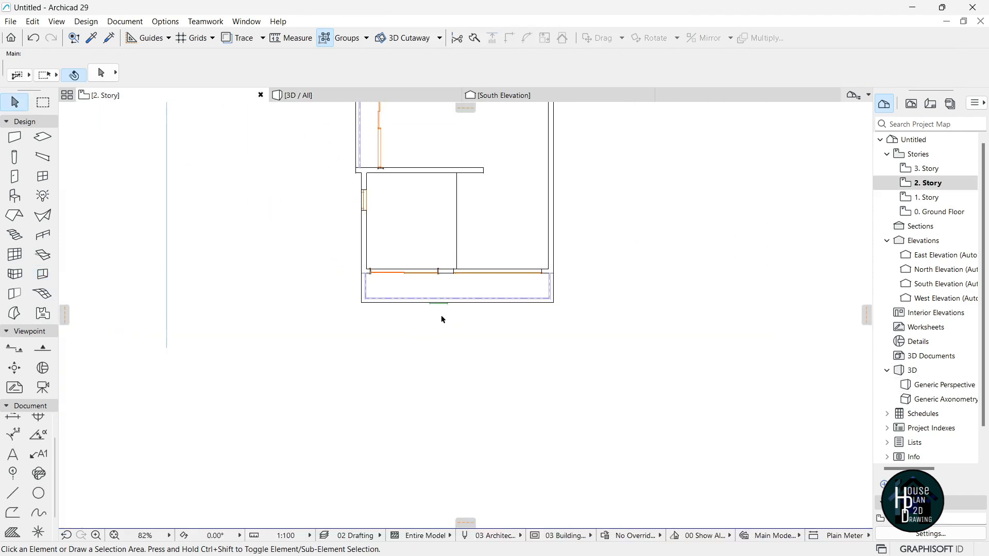
{"action": "double_click", "coordinate": [930, 168]}
{"action": "scroll", "coordinate": [522, 401], "scroll_direction": "up", "scroll_amount": 4}
{"action": "scroll", "coordinate": [495, 392], "scroll_direction": "up", "scroll_amount": 6}
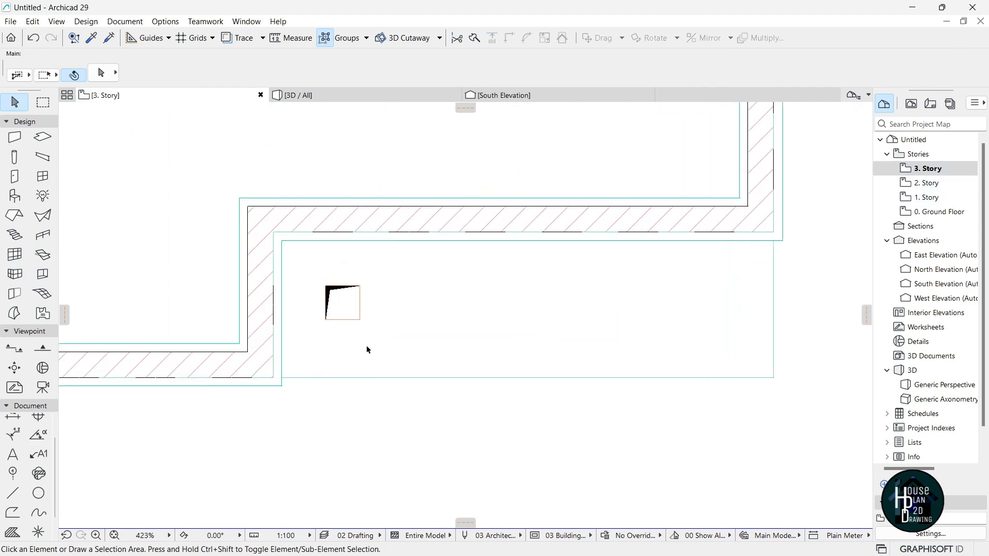
{"action": "left_click", "coordinate": [558, 316]}
{"action": "key", "text": "Escape"}
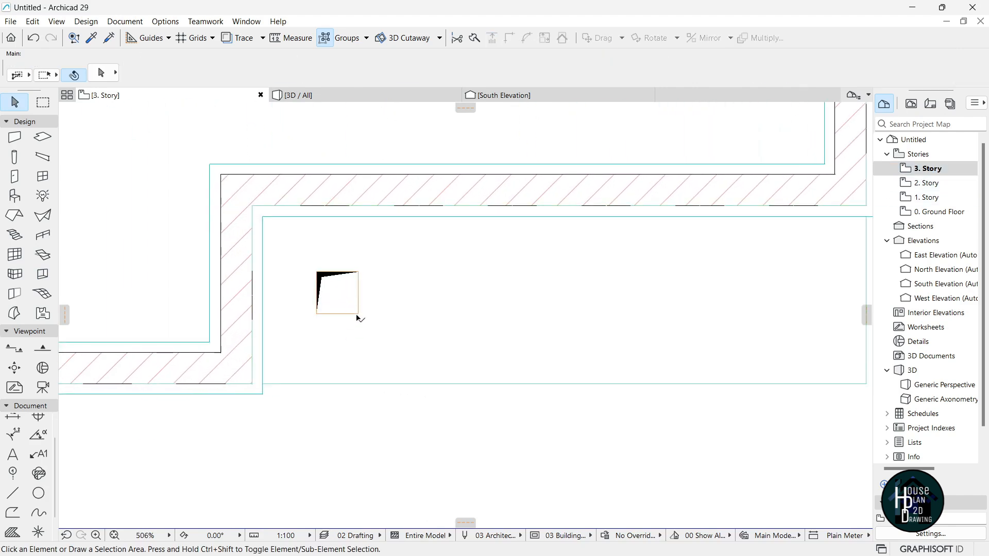
Narrow the opening to 105 wide and stretch its bottom edge to 728.
{"action": "left_click", "coordinate": [358, 314]}
{"action": "left_click", "coordinate": [358, 285]}
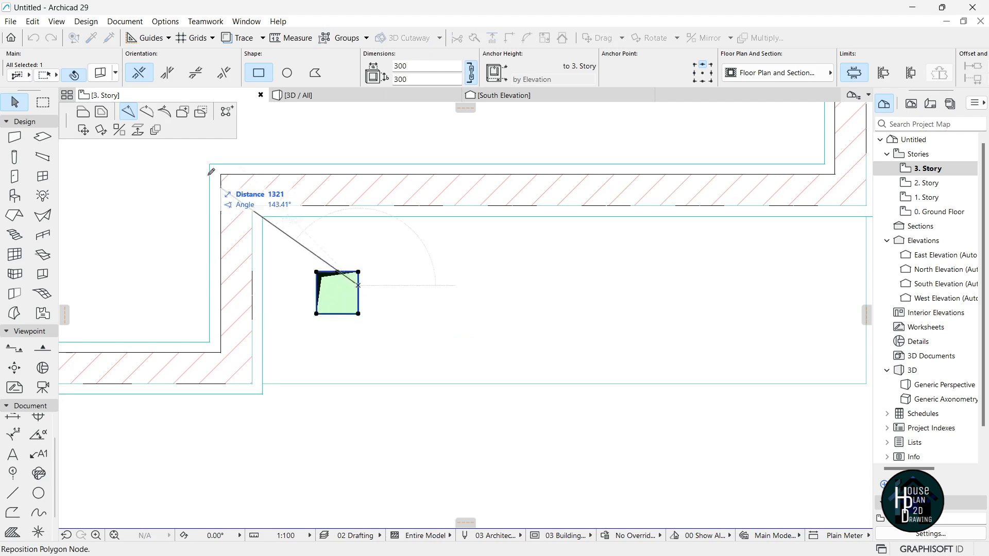
{"action": "left_click", "coordinate": [83, 112]}
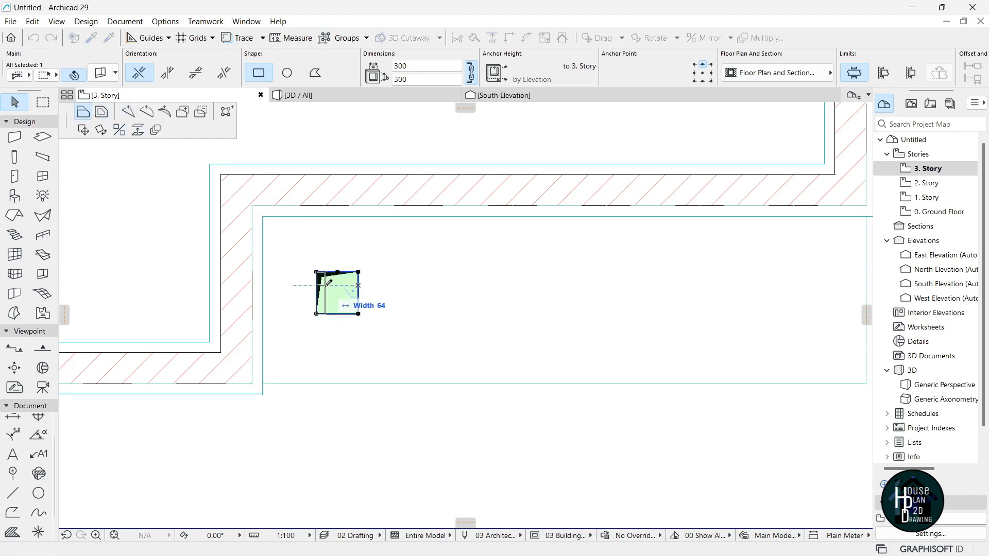
{"action": "left_click", "coordinate": [334, 289]}
{"action": "scroll", "coordinate": [325, 309], "scroll_direction": "up", "scroll_amount": 4}
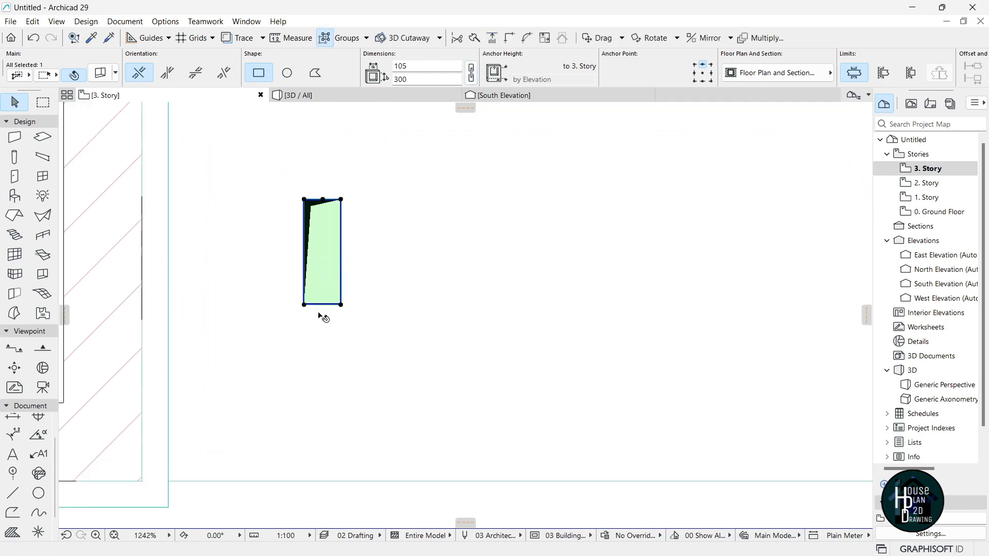
{"action": "left_click", "coordinate": [319, 303]}
{"action": "scroll", "coordinate": [326, 447], "scroll_direction": "down", "scroll_amount": 3}
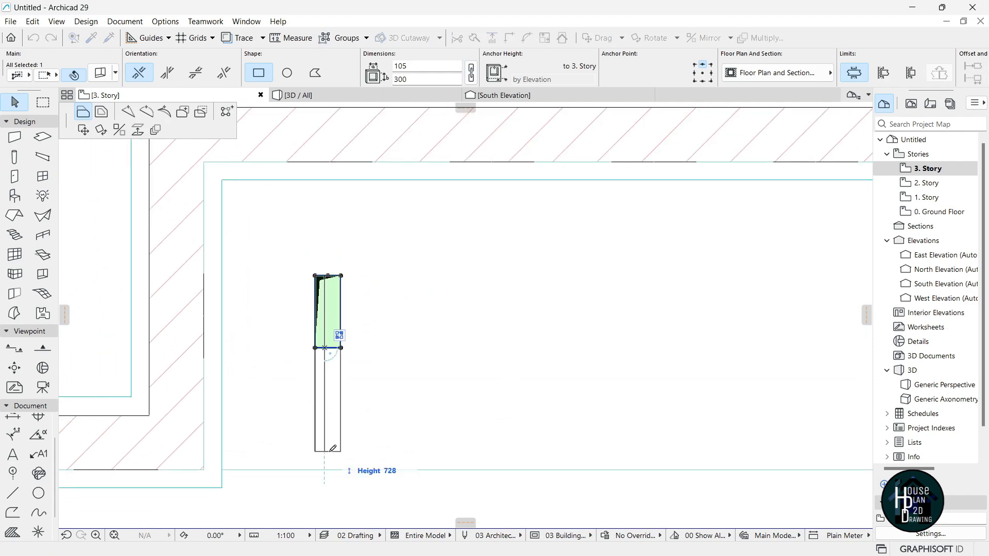
{"action": "left_click", "coordinate": [334, 449]}
Stretch the opening's top edge so it runs 1016 long.
{"action": "scroll", "coordinate": [338, 287], "scroll_direction": "up", "scroll_amount": 3}
{"action": "left_click", "coordinate": [338, 281]}
{"action": "scroll", "coordinate": [340, 250], "scroll_direction": "down", "scroll_amount": 2}
{"action": "left_click", "coordinate": [341, 193]}
{"action": "scroll", "coordinate": [356, 278], "scroll_direction": "down", "scroll_amount": 2}
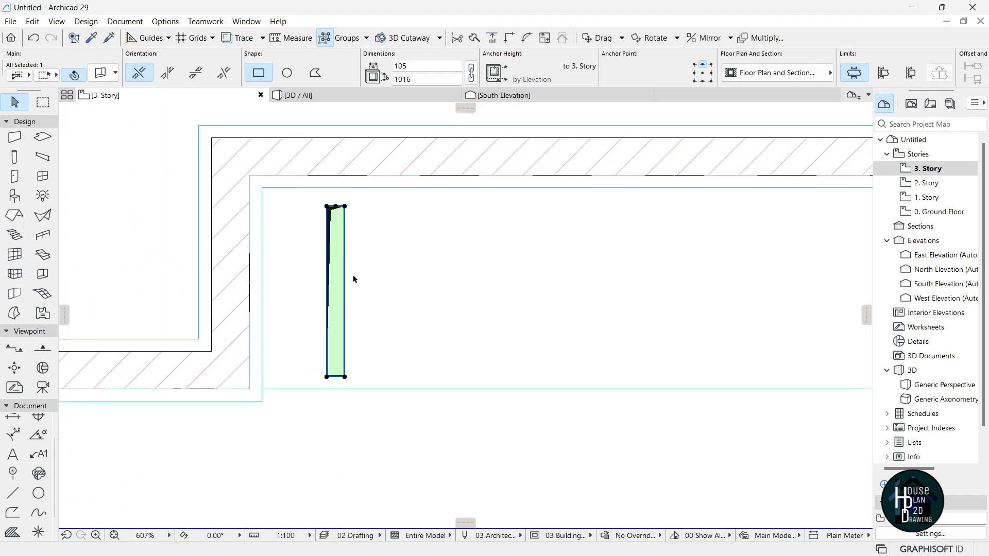
Move the narrow opening left to the canopy's left end.
{"action": "key", "text": "ctrl+d"}
{"action": "left_click", "coordinate": [446, 281]}
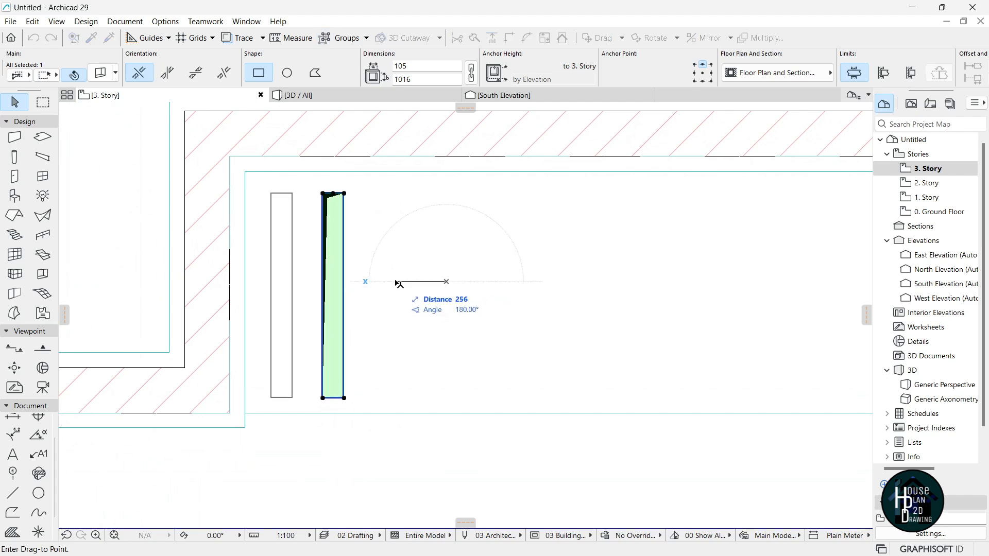
{"action": "left_click", "coordinate": [400, 284]}
{"action": "scroll", "coordinate": [504, 270], "scroll_direction": "down", "scroll_amount": 3}
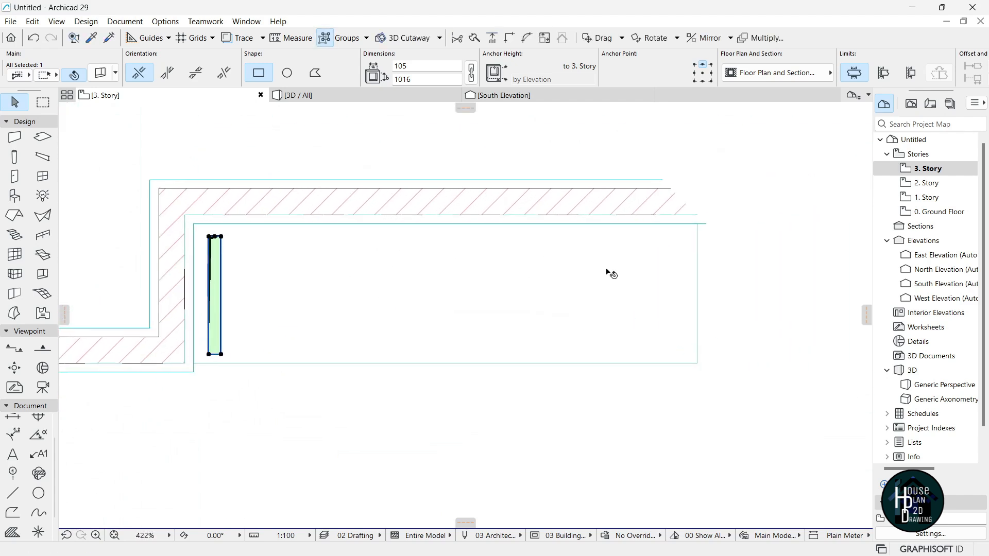
{"action": "key", "text": "ctrl+u"}
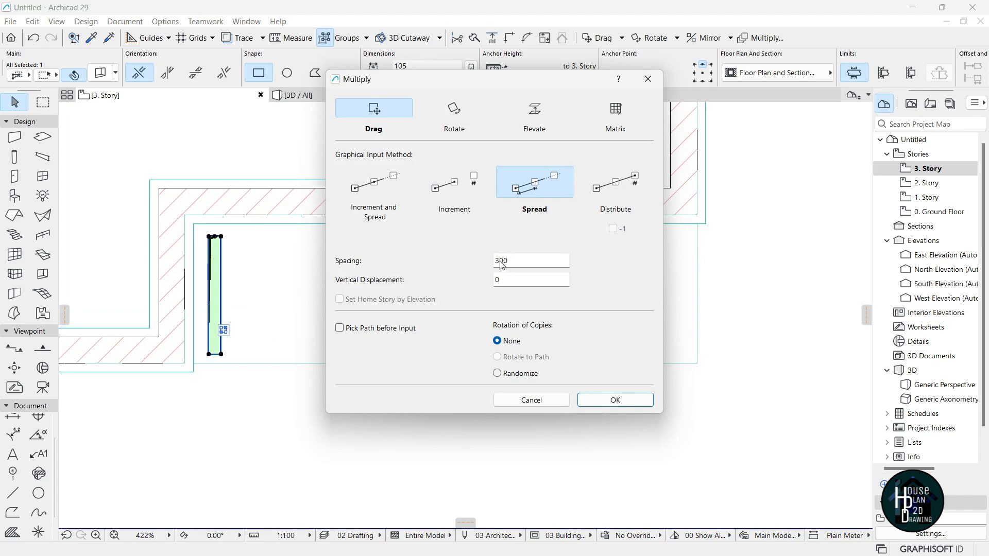
Spread 13 copies of the narrow opening across the canopy at 300 spacing.
{"action": "left_click", "coordinate": [597, 402]}
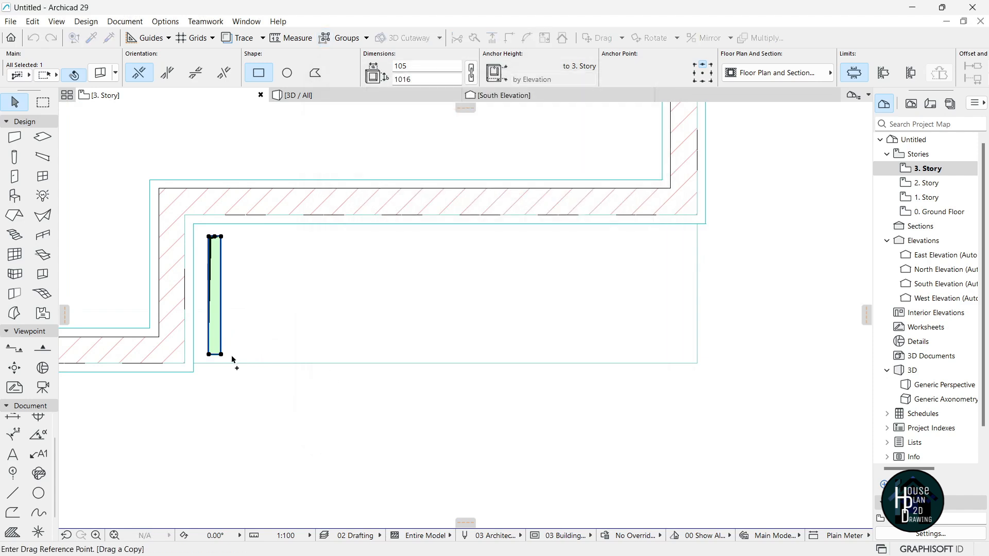
{"action": "left_click", "coordinate": [221, 355]}
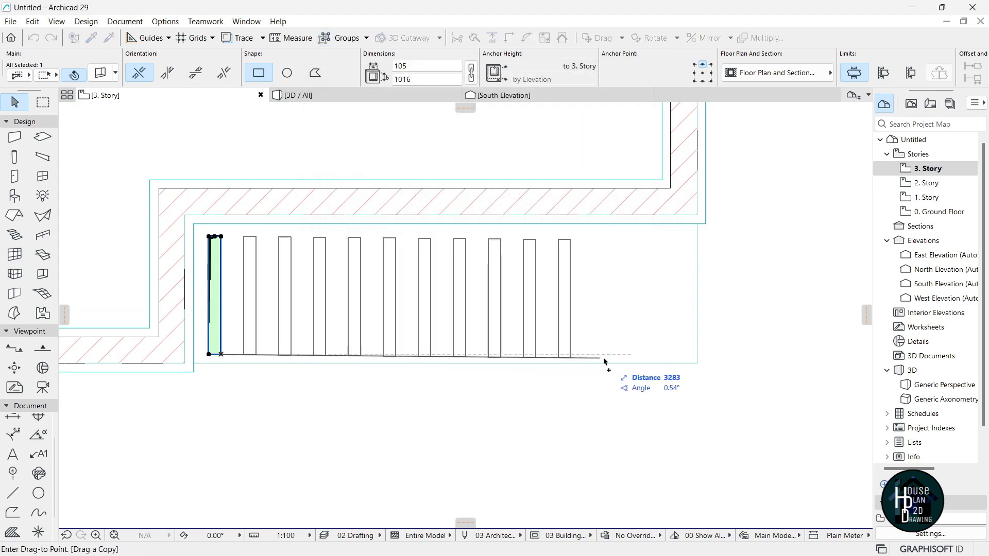
{"action": "left_click", "coordinate": [679, 358]}
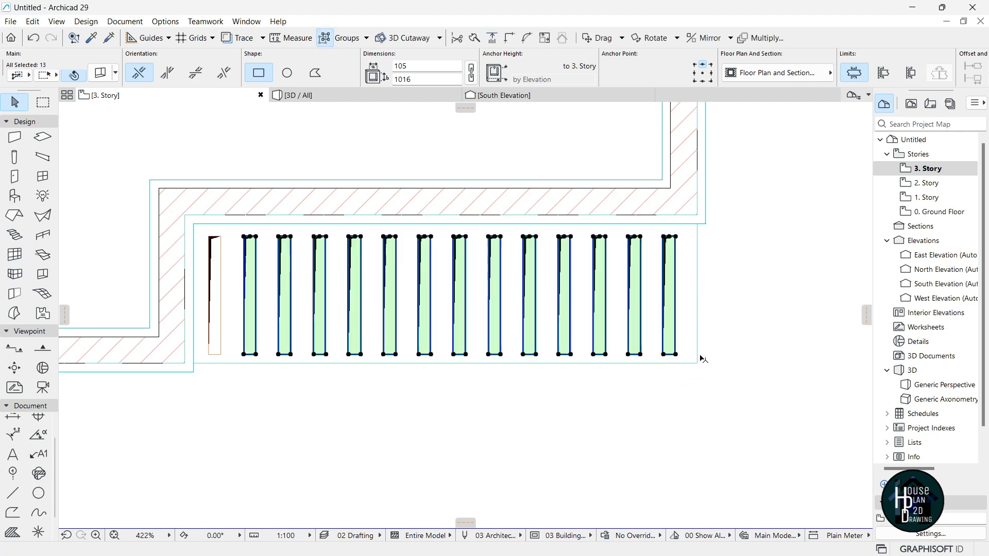
{"action": "key", "text": "Escape"}
{"action": "left_click", "coordinate": [346, 97]}
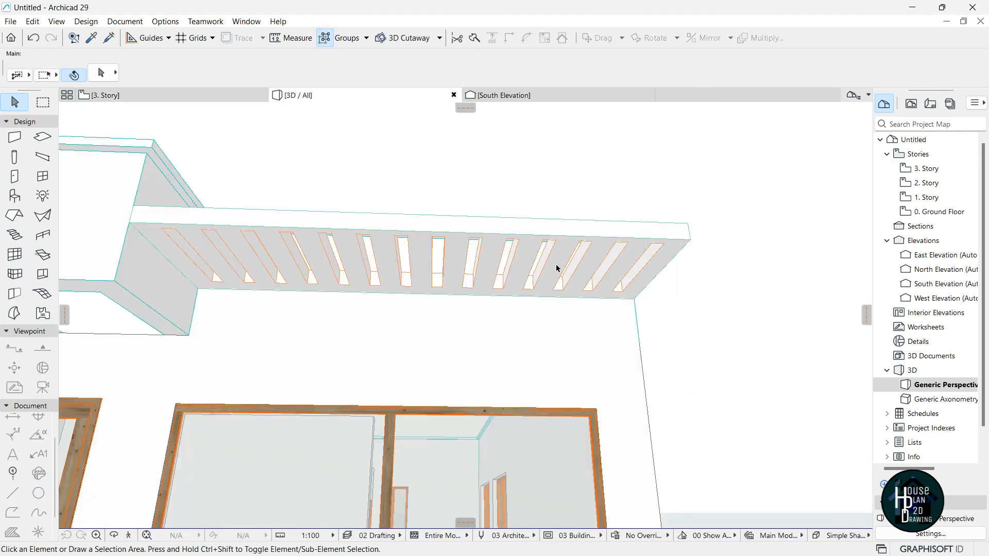
Draw a roughly 3629 × 984 rectangular slab panel filling the boxed frame beside the canopy.
{"action": "left_click", "coordinate": [129, 535]}
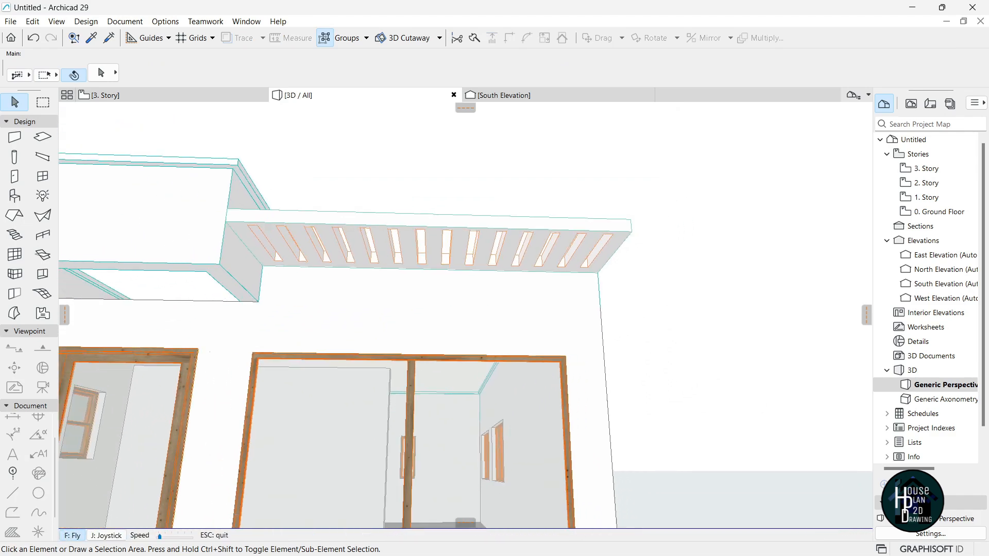
{"action": "key", "text": "Up"}
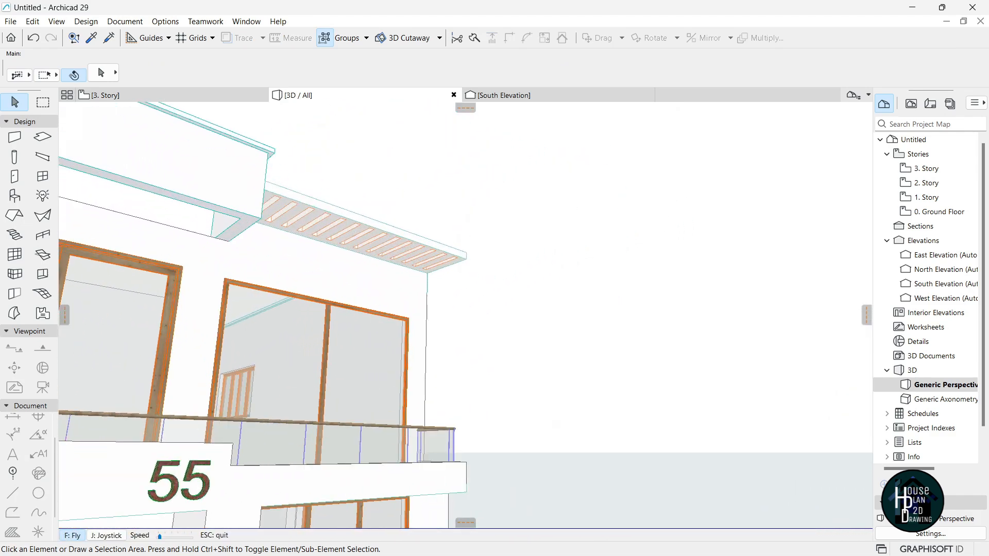
{"action": "key", "text": "Down"}
{"action": "key", "text": "Up"}
{"action": "key", "text": "Escape"}
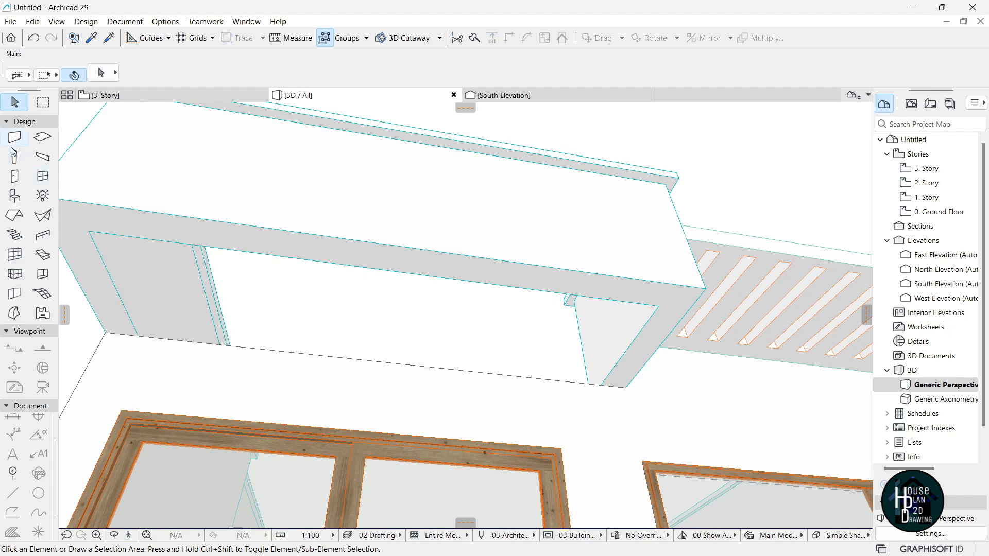
{"action": "left_click", "coordinate": [43, 136]}
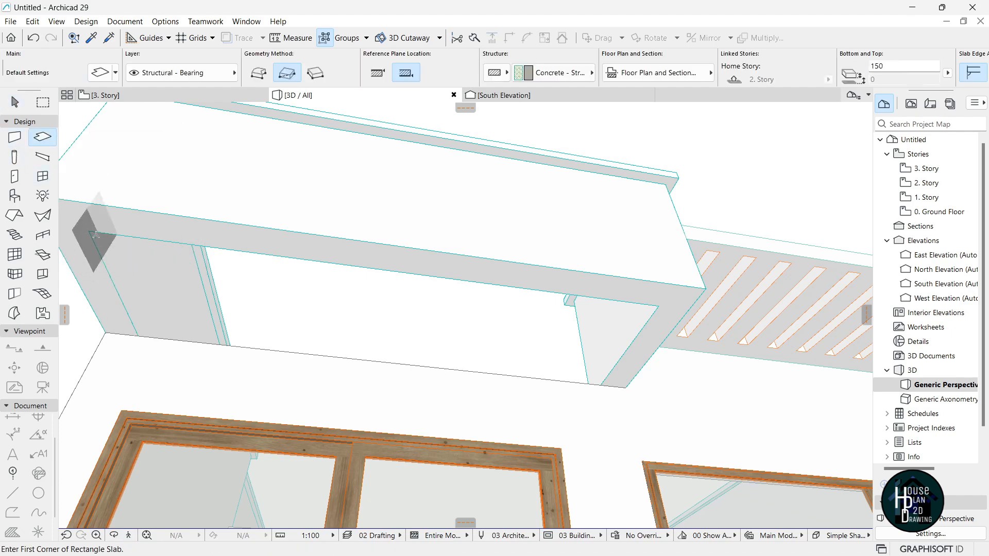
{"action": "left_click", "coordinate": [90, 231]}
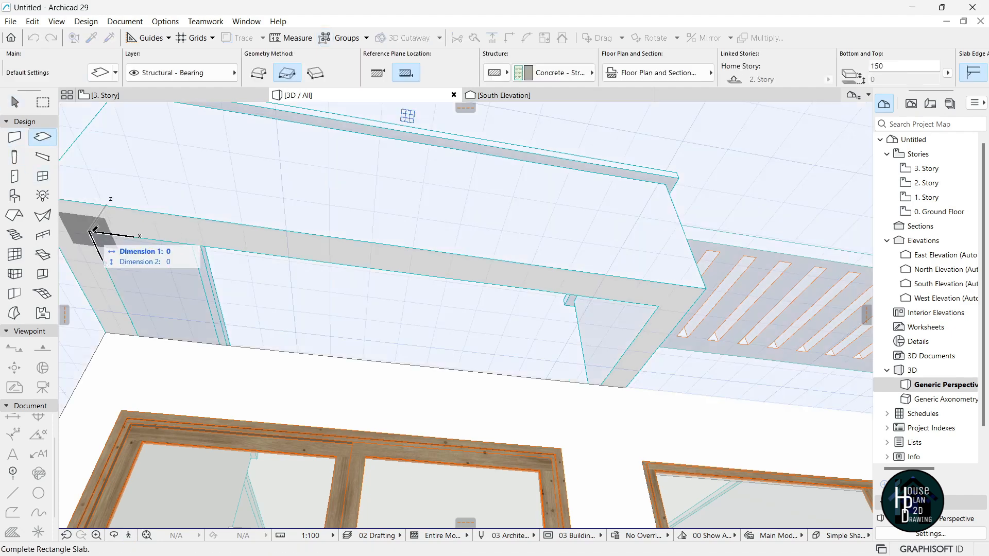
{"action": "left_click", "coordinate": [607, 381]}
Override the new panel slab's bottom surface with Paint - Titanium White.
{"action": "left_click", "coordinate": [457, 331], "text": "shift"}
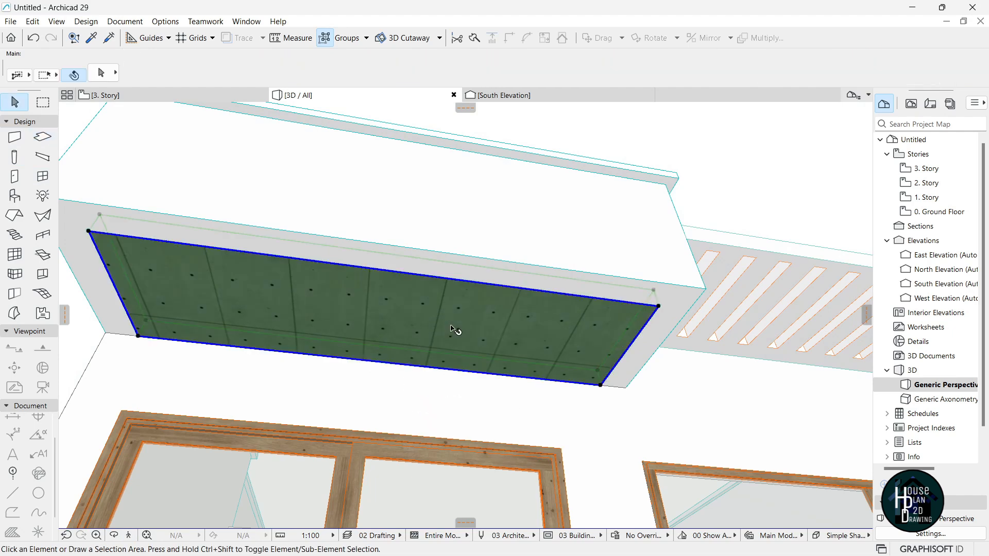
{"action": "key", "text": "ctrl+t"}
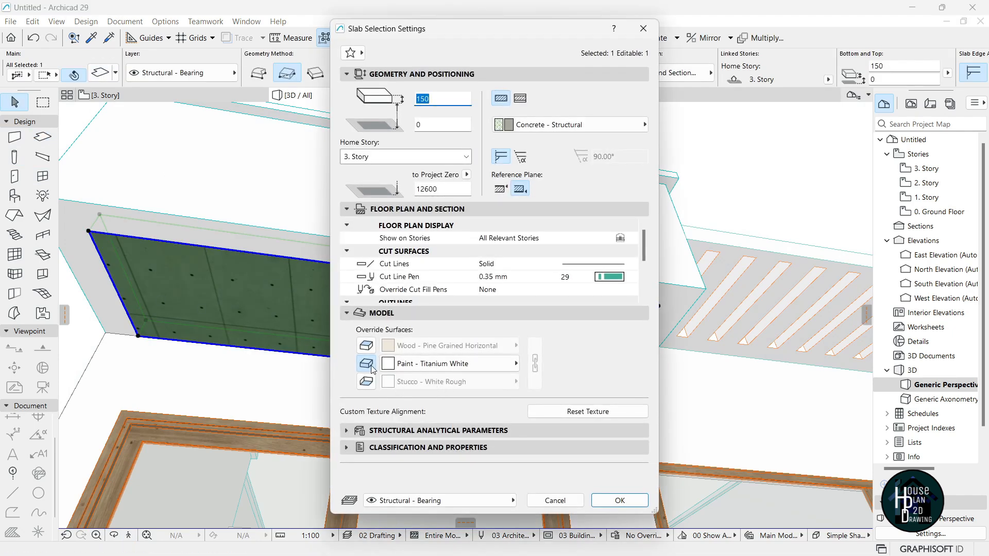
{"action": "left_click", "coordinate": [366, 382]}
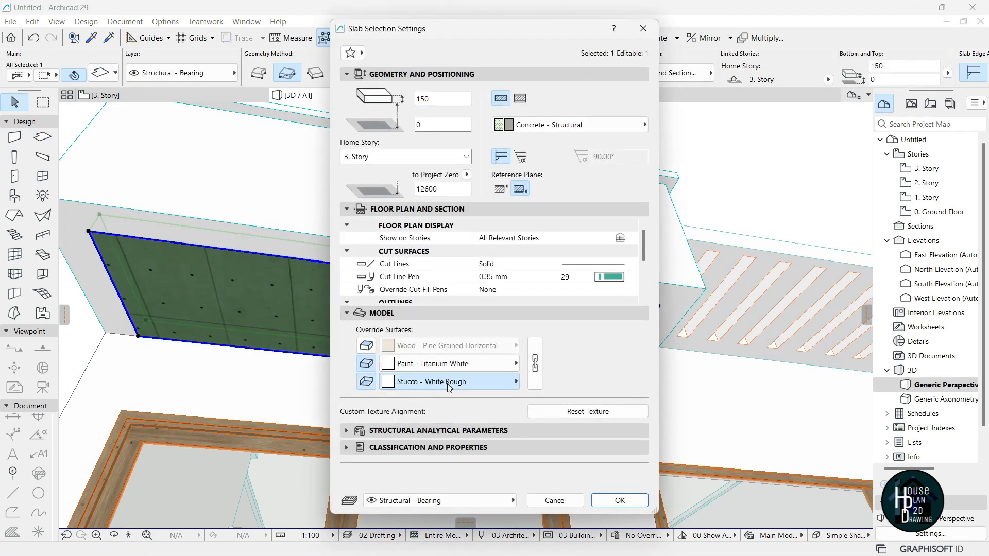
{"action": "left_click", "coordinate": [449, 382]}
{"action": "type", "text": "tit"}
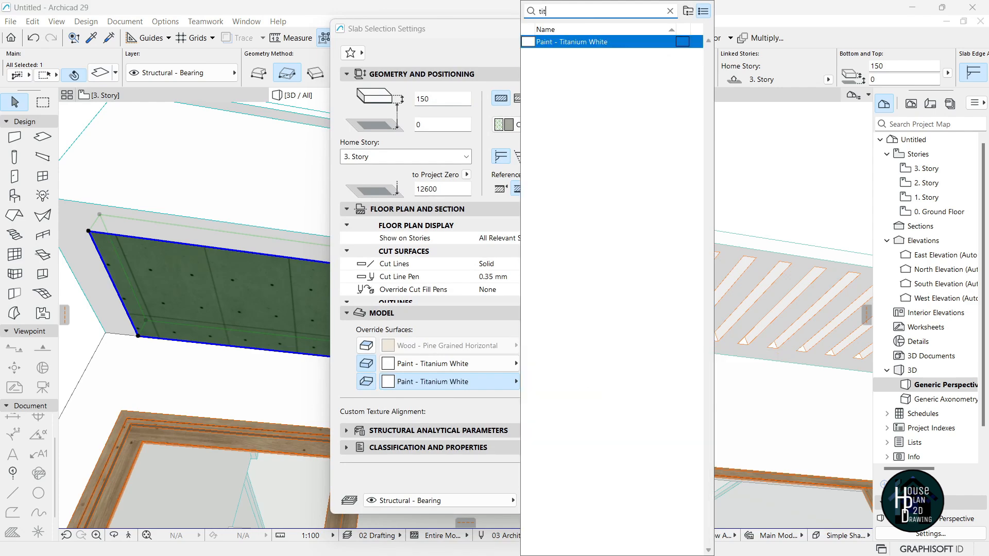
{"action": "key", "text": "Return"}
{"action": "key", "text": "Return"}
{"action": "left_click", "coordinate": [252, 398]}
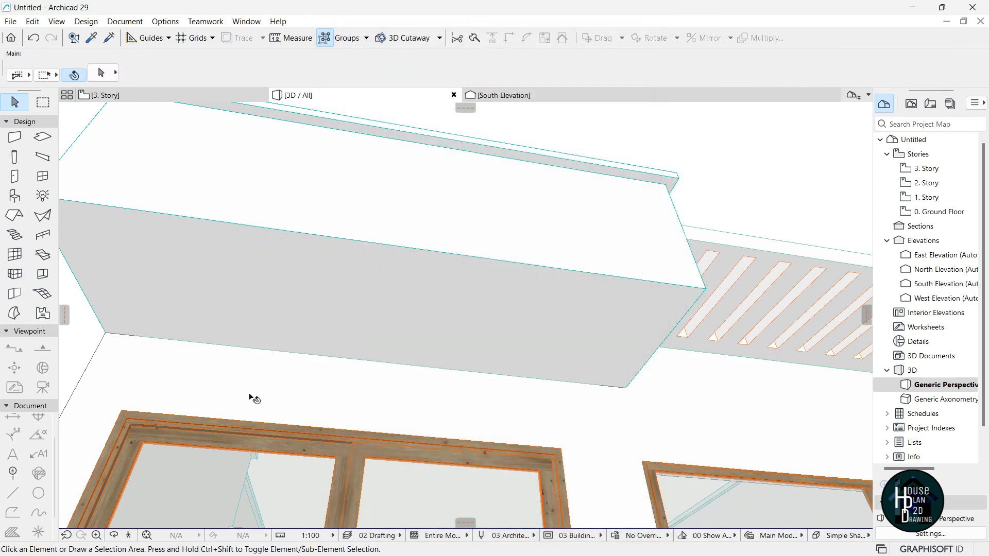
Fly along the facade and above the roofline in 3D, then open the 3. Story plan.
{"action": "left_click", "coordinate": [130, 534]}
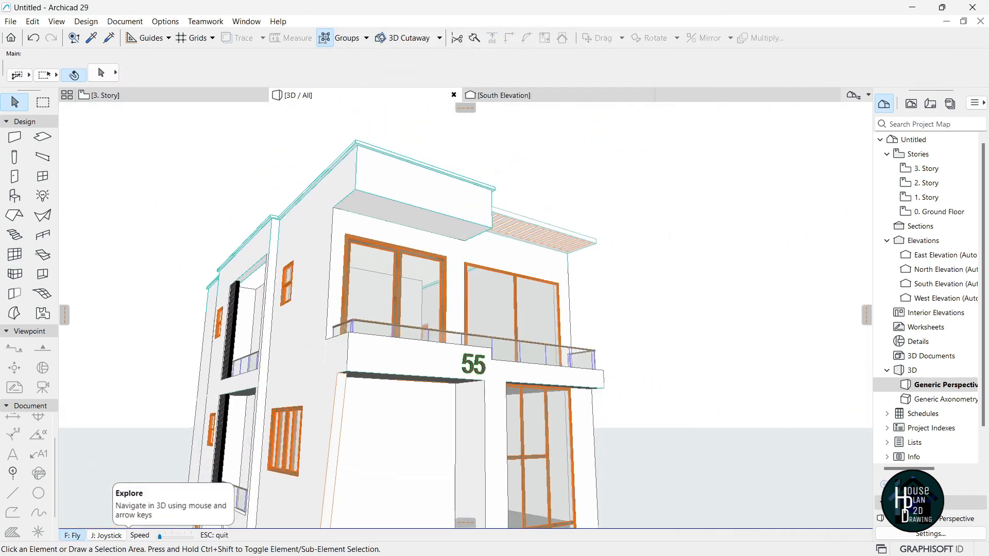
{"action": "key", "text": "Down"}
{"action": "key", "text": "Up"}
{"action": "key", "text": "Right"}
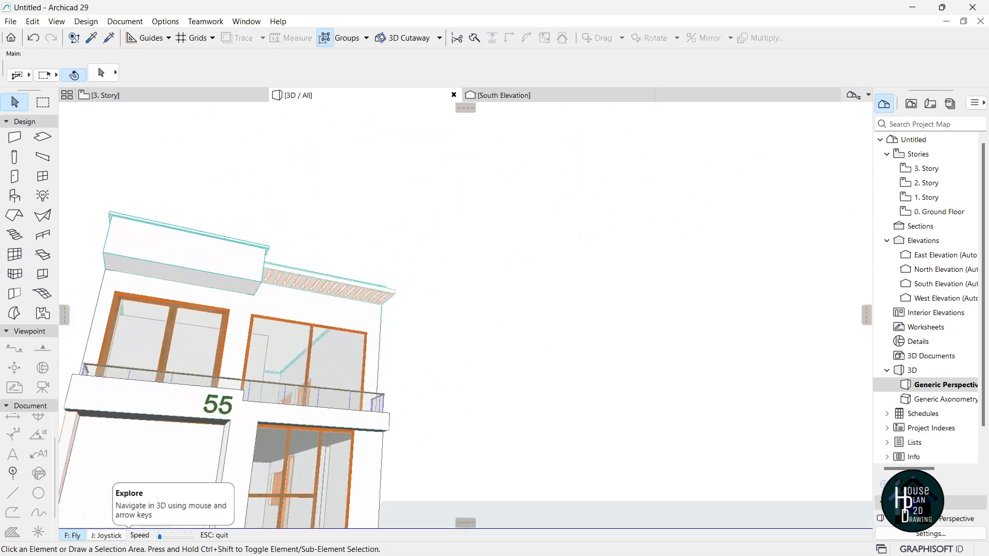
{"action": "key", "text": "Page_Up"}
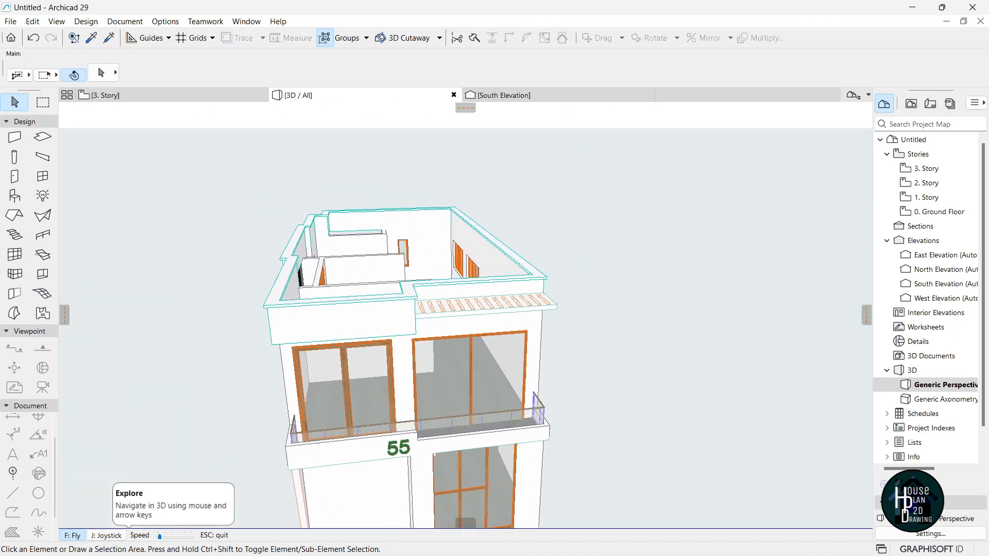
{"action": "key", "text": "Left"}
{"action": "key", "text": "Escape"}
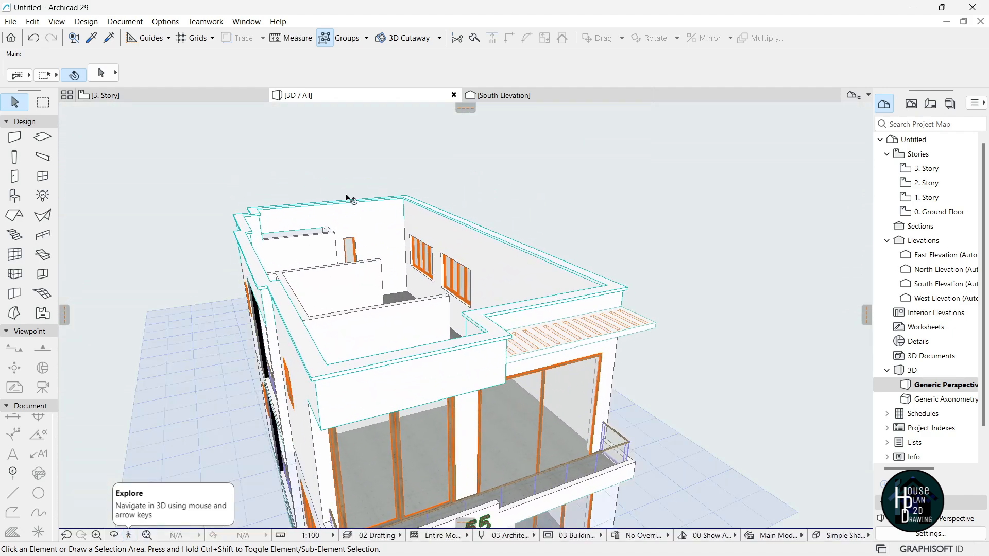
{"action": "left_click", "coordinate": [186, 97]}
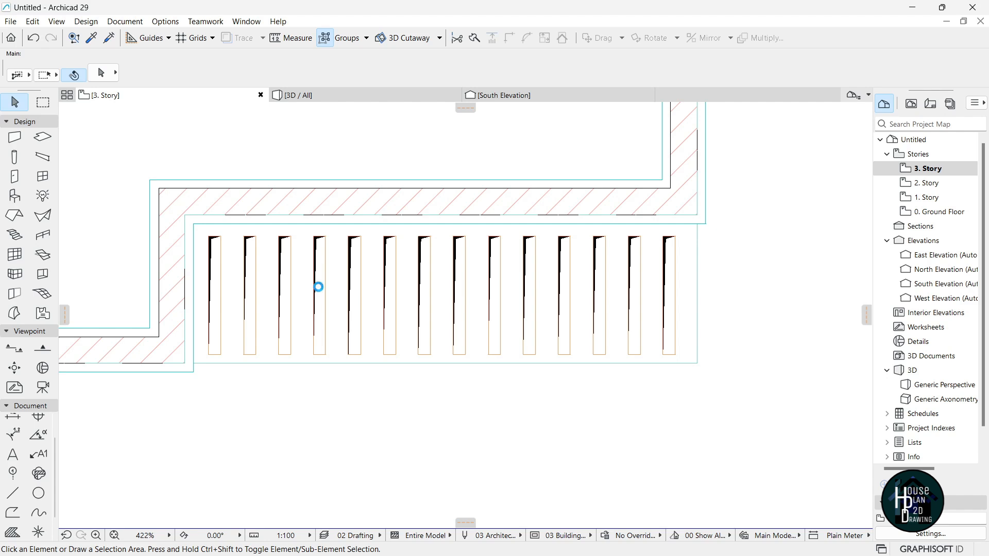
Set roof defaults to Timber - Roof 150, 2° pitch, 90° edges, Roof - Asphalt Shingle Green top.
{"action": "scroll", "coordinate": [319, 287], "scroll_direction": "down", "scroll_amount": 10}
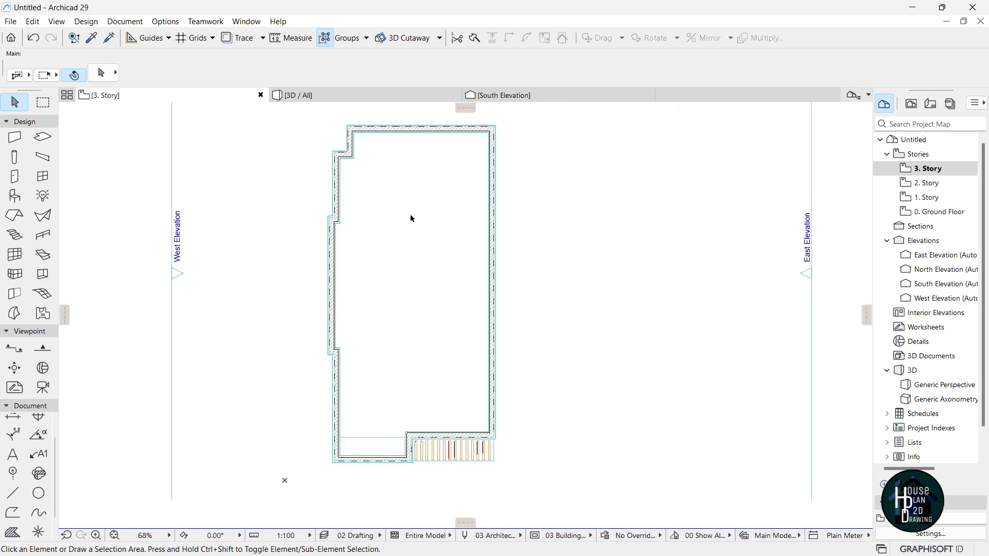
{"action": "left_click", "coordinate": [15, 215]}
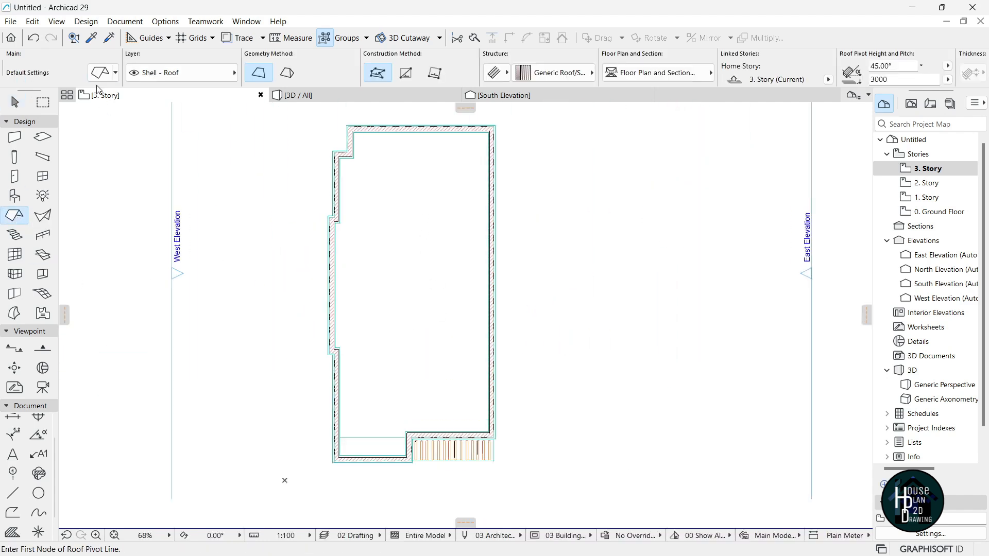
{"action": "key", "text": "ctrl+t"}
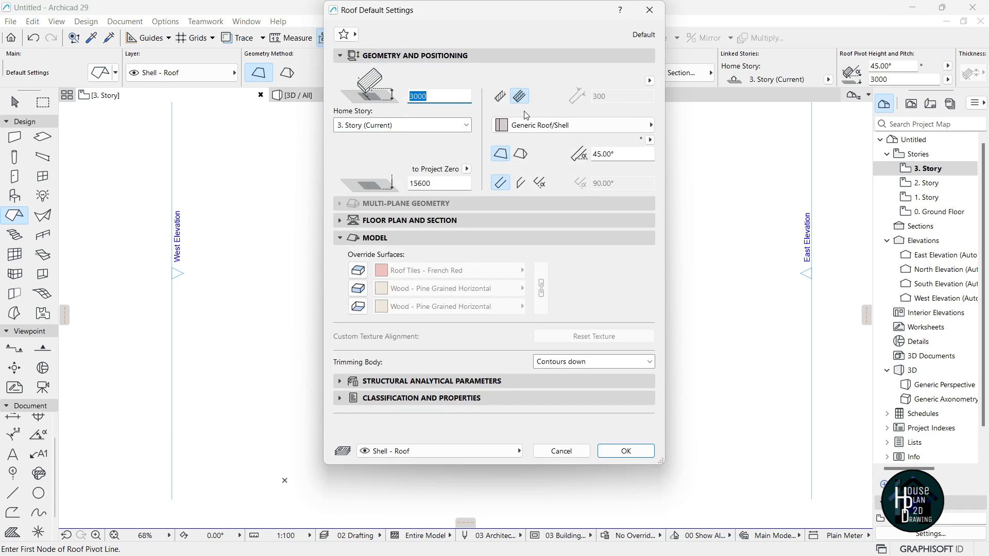
{"action": "left_click", "coordinate": [500, 97]}
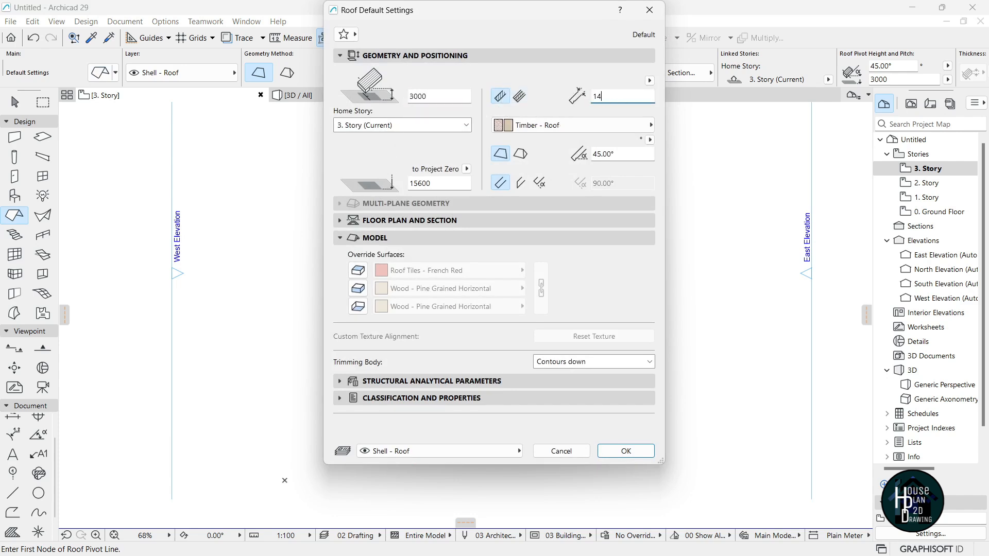
{"action": "left_click", "coordinate": [540, 184]}
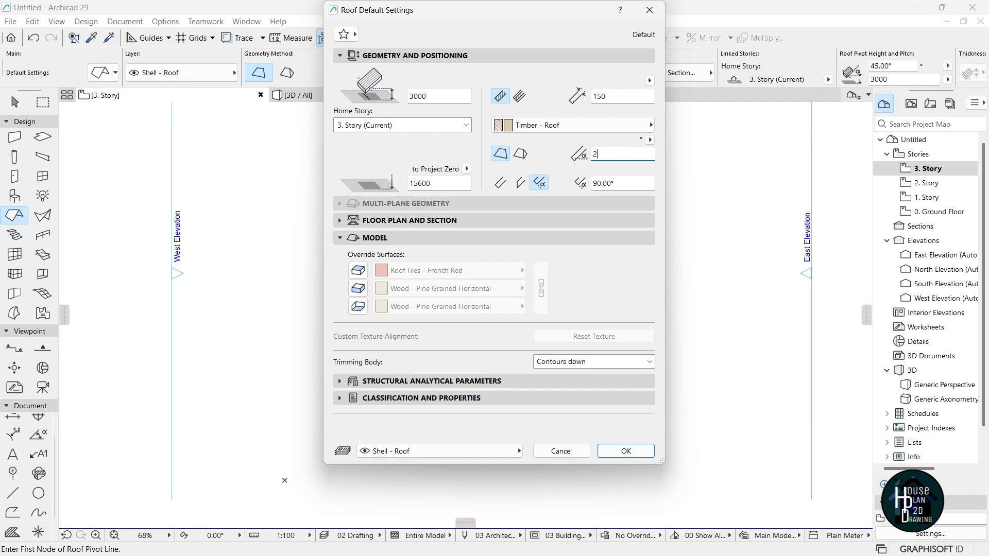
{"action": "left_click", "coordinate": [418, 271]}
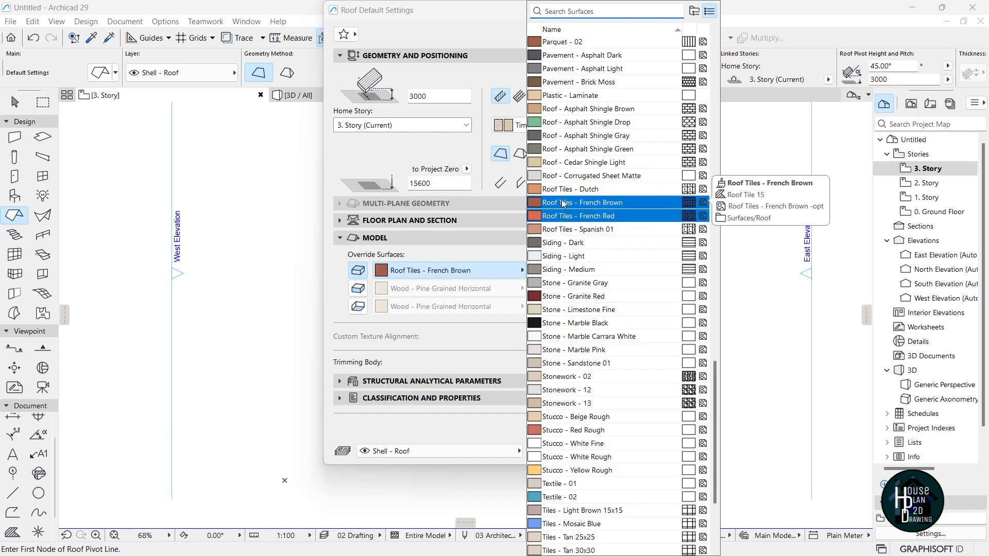
{"action": "left_click", "coordinate": [571, 151]}
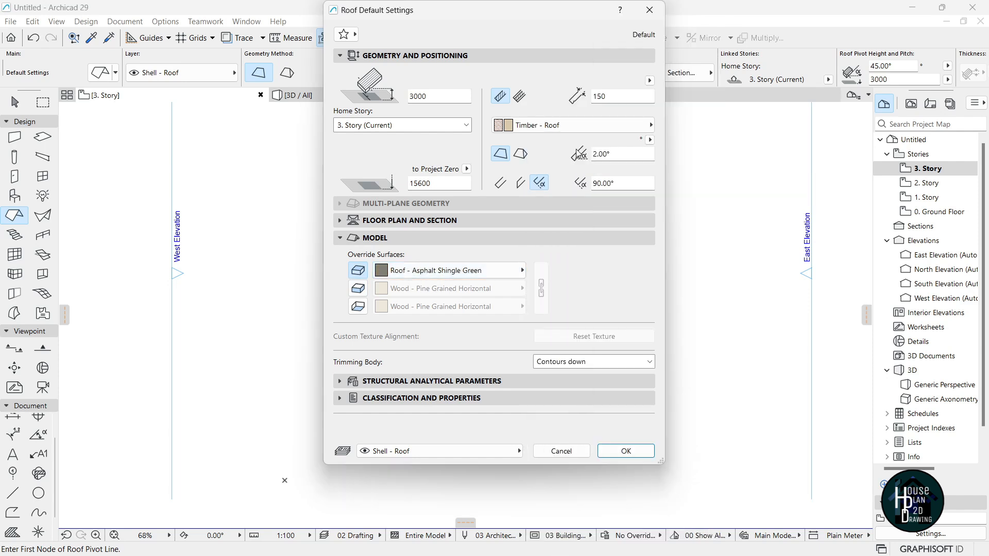
{"action": "left_click", "coordinate": [626, 452]}
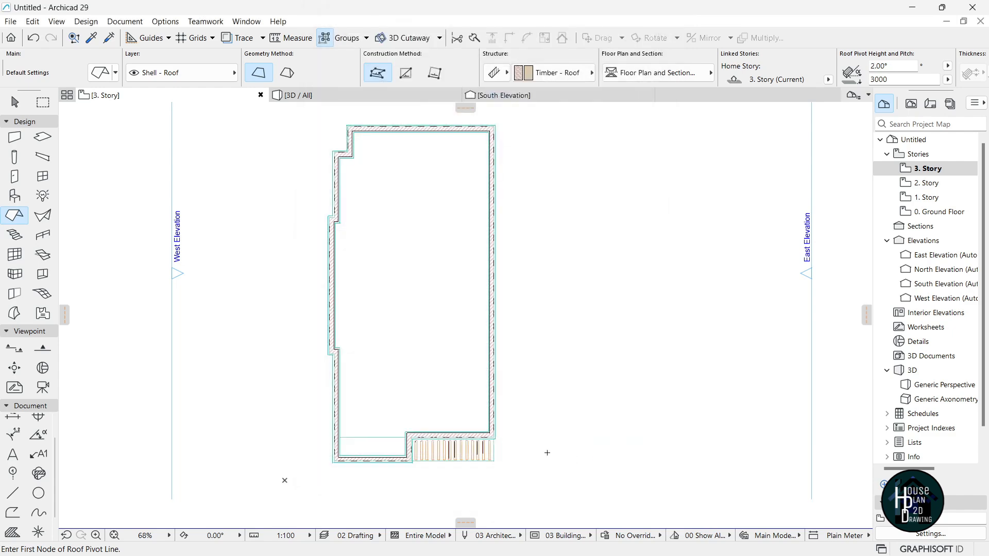
Set the roof's pivot line along the 3. Story's bottom wall, corner to corner.
{"action": "scroll", "coordinate": [375, 448], "scroll_direction": "up", "scroll_amount": 6}
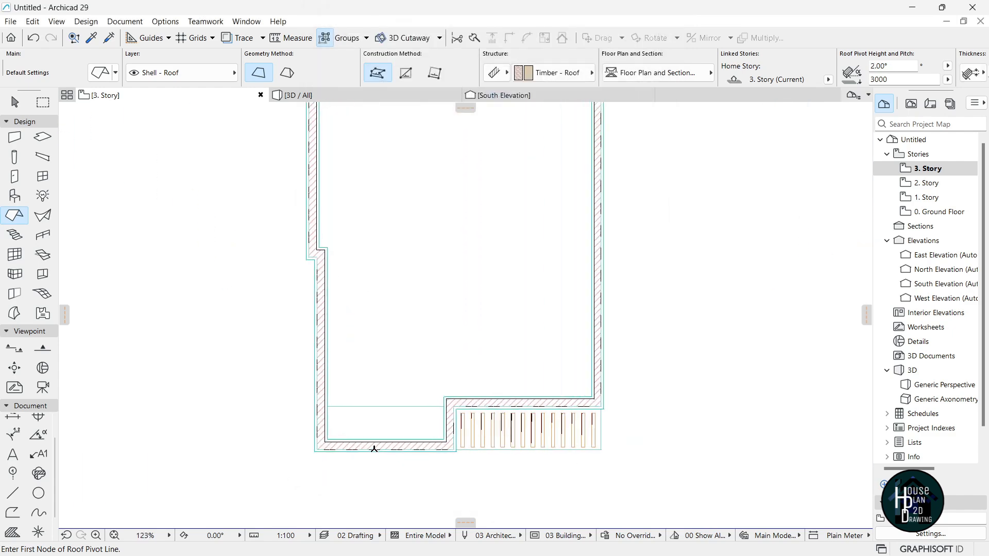
{"action": "left_click", "coordinate": [276, 427]}
{"action": "scroll", "coordinate": [592, 428], "scroll_direction": "up", "scroll_amount": 3}
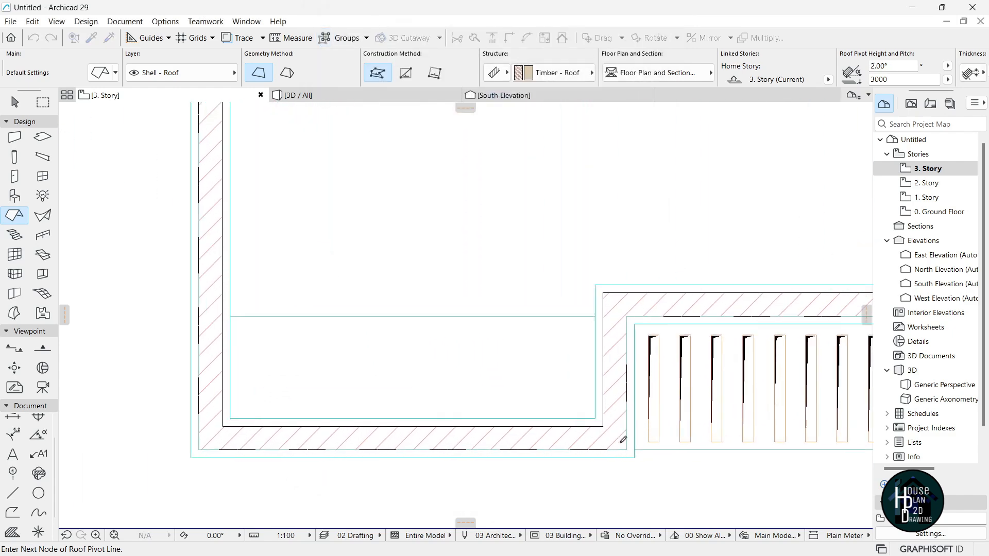
{"action": "left_click", "coordinate": [591, 416]}
Start the roof outline at the bottom-left corner and trace the bottom-right and top-right corners.
{"action": "scroll", "coordinate": [582, 402], "scroll_direction": "down", "scroll_amount": 4}
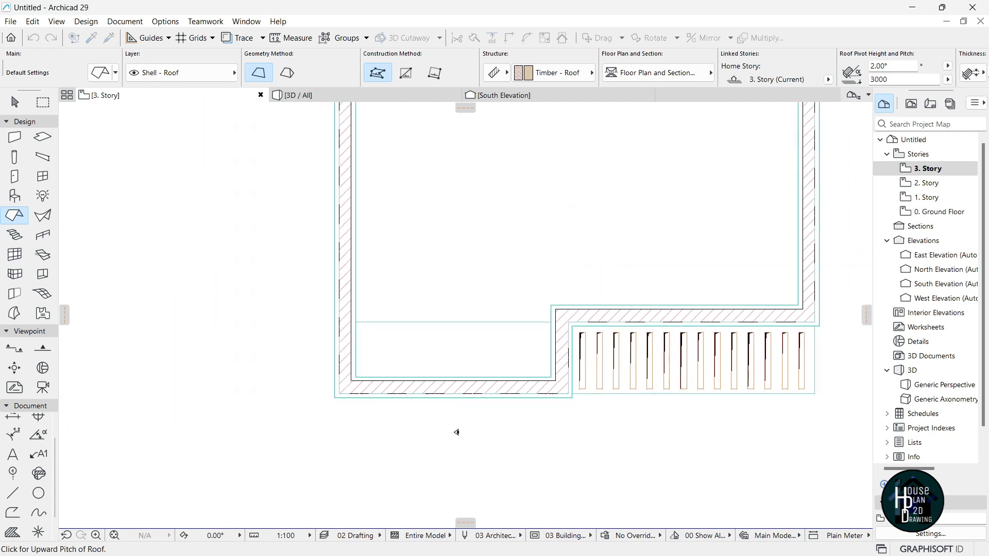
{"action": "scroll", "coordinate": [460, 455], "scroll_direction": "up", "scroll_amount": 4}
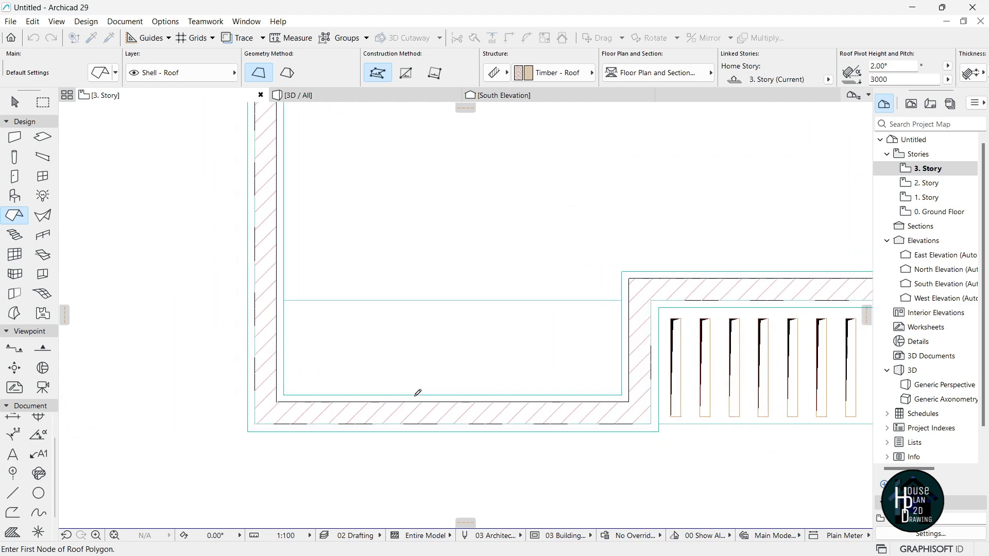
{"action": "left_click", "coordinate": [245, 402]}
{"action": "scroll", "coordinate": [269, 401], "scroll_direction": "down", "scroll_amount": 5}
{"action": "scroll", "coordinate": [426, 429], "scroll_direction": "up", "scroll_amount": 2}
{"action": "scroll", "coordinate": [426, 428], "scroll_direction": "up", "scroll_amount": 2}
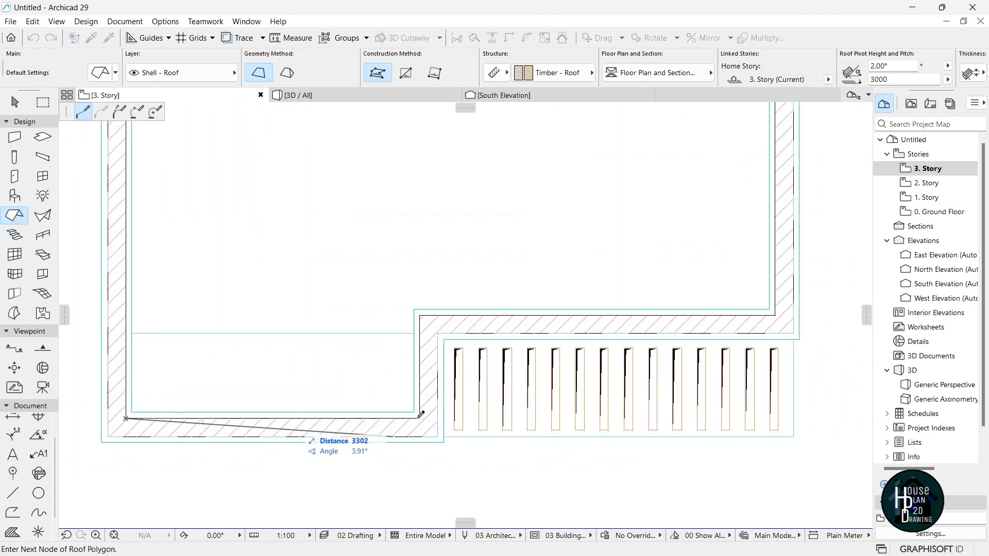
{"action": "scroll", "coordinate": [429, 318], "scroll_direction": "down", "scroll_amount": 4}
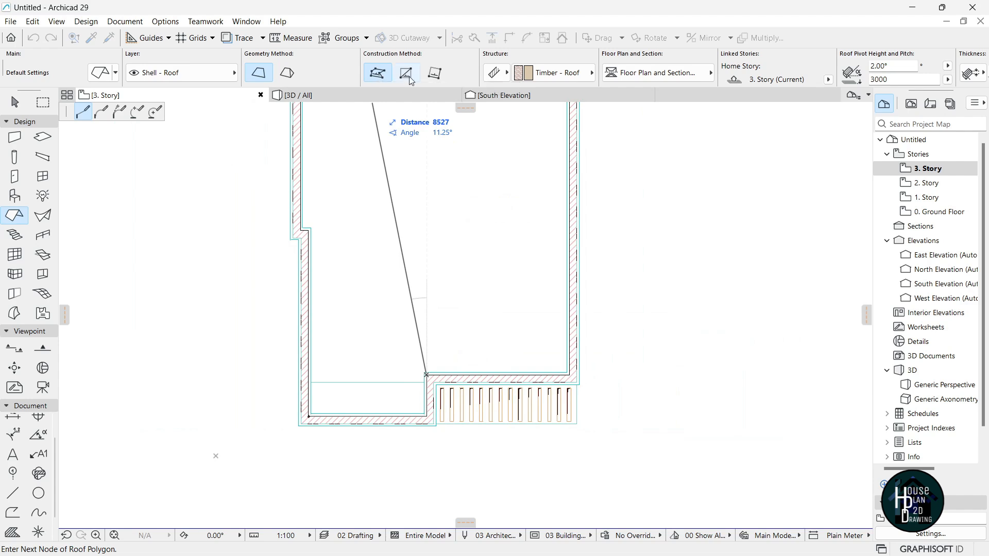
{"action": "scroll", "coordinate": [573, 388], "scroll_direction": "up", "scroll_amount": 4}
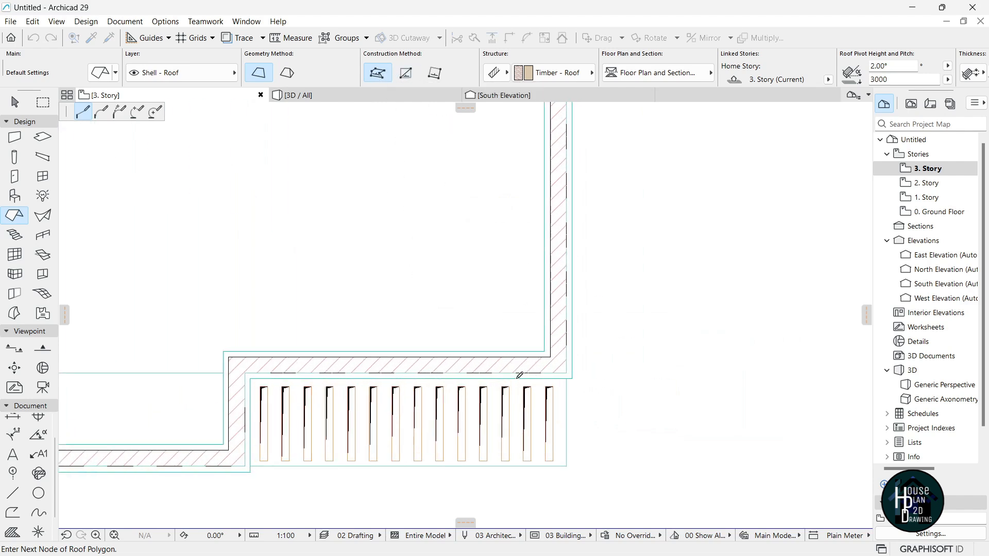
{"action": "left_click", "coordinate": [564, 348]}
{"action": "scroll", "coordinate": [572, 407], "scroll_direction": "down", "scroll_amount": 4}
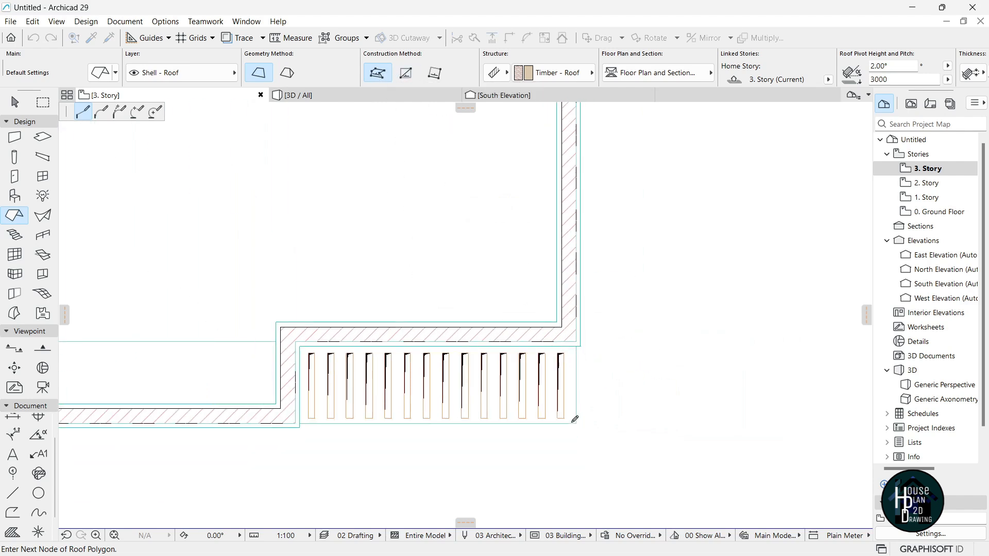
{"action": "scroll", "coordinate": [570, 168], "scroll_direction": "up", "scroll_amount": 5}
{"action": "left_click", "coordinate": [577, 199]}
Trace the notch corners and close the outline to create the 2° asphalt-shingle roof.
{"action": "scroll", "coordinate": [577, 199], "scroll_direction": "down", "scroll_amount": 4}
{"action": "scroll", "coordinate": [399, 214], "scroll_direction": "up", "scroll_amount": 5}
{"action": "left_click", "coordinate": [466, 183]}
{"action": "left_click", "coordinate": [382, 344]}
{"action": "scroll", "coordinate": [382, 341], "scroll_direction": "down", "scroll_amount": 4}
{"action": "scroll", "coordinate": [415, 314], "scroll_direction": "up", "scroll_amount": 5}
{"action": "left_click", "coordinate": [410, 313]}
{"action": "scroll", "coordinate": [407, 288], "scroll_direction": "down", "scroll_amount": 4}
{"action": "scroll", "coordinate": [386, 332], "scroll_direction": "up", "scroll_amount": 5}
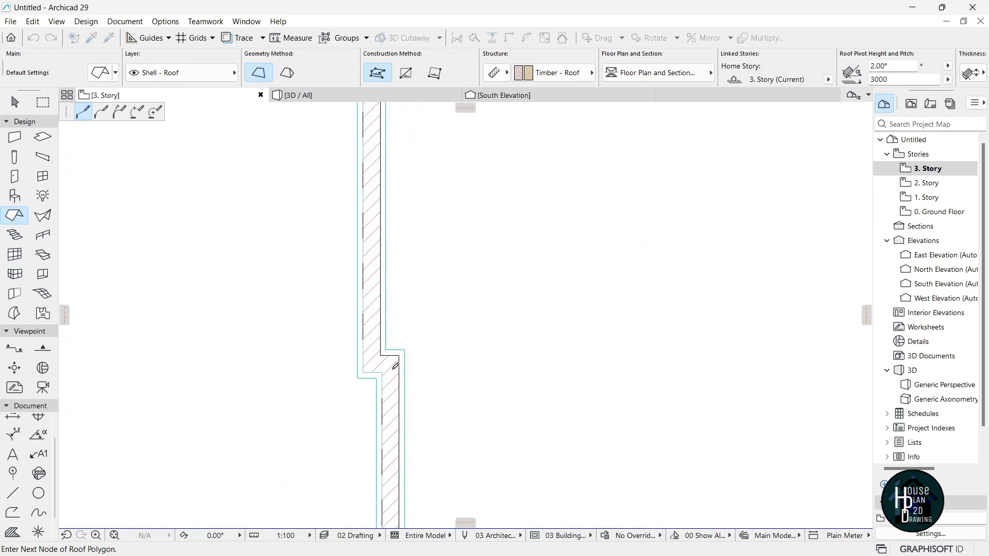
{"action": "scroll", "coordinate": [405, 309], "scroll_direction": "down", "scroll_amount": 4}
{"action": "scroll", "coordinate": [402, 409], "scroll_direction": "up", "scroll_amount": 5}
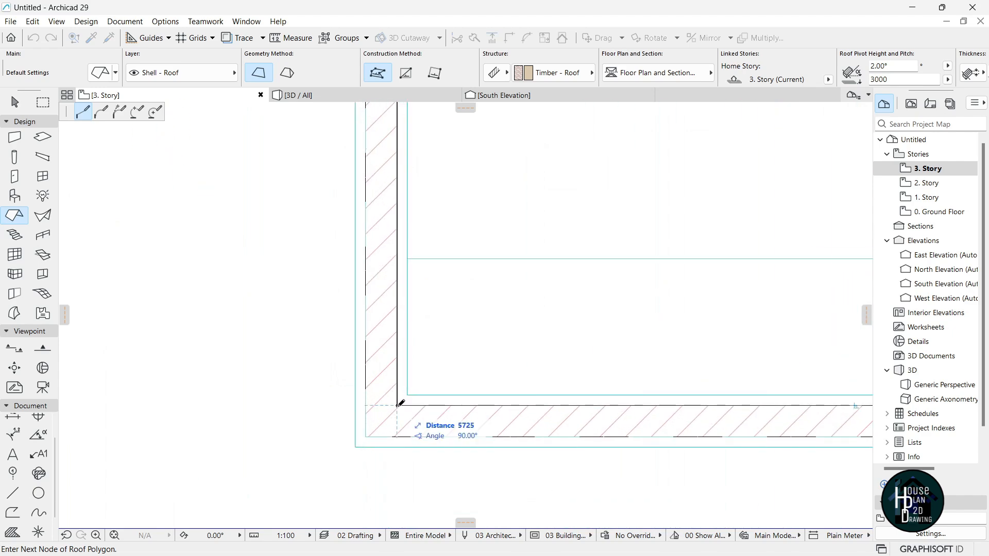
{"action": "left_click", "coordinate": [399, 402]}
Show the roofed building in the 3D / All view.
{"action": "scroll", "coordinate": [398, 397], "scroll_direction": "down", "scroll_amount": 4}
{"action": "scroll", "coordinate": [397, 394], "scroll_direction": "down", "scroll_amount": 4}
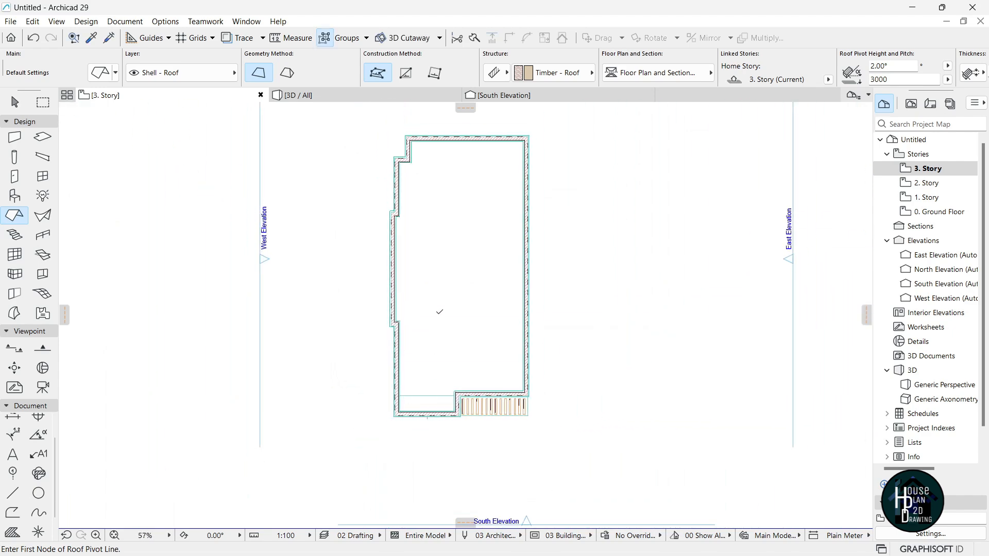
{"action": "left_click", "coordinate": [335, 99]}
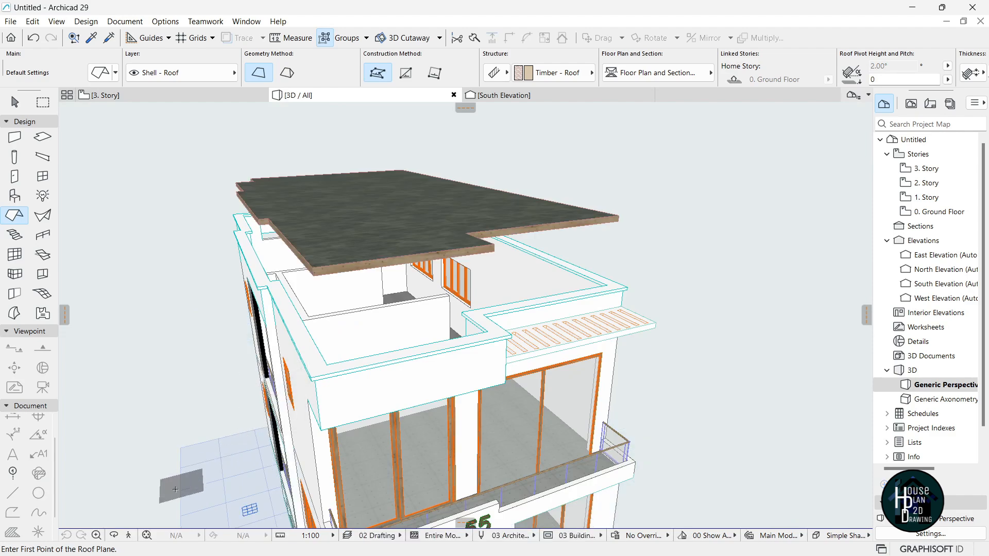
Fly around the 3D model to check the new roof, then go back to the 3. Story plan.
{"action": "left_click", "coordinate": [128, 535]}
{"action": "key", "text": "Up"}
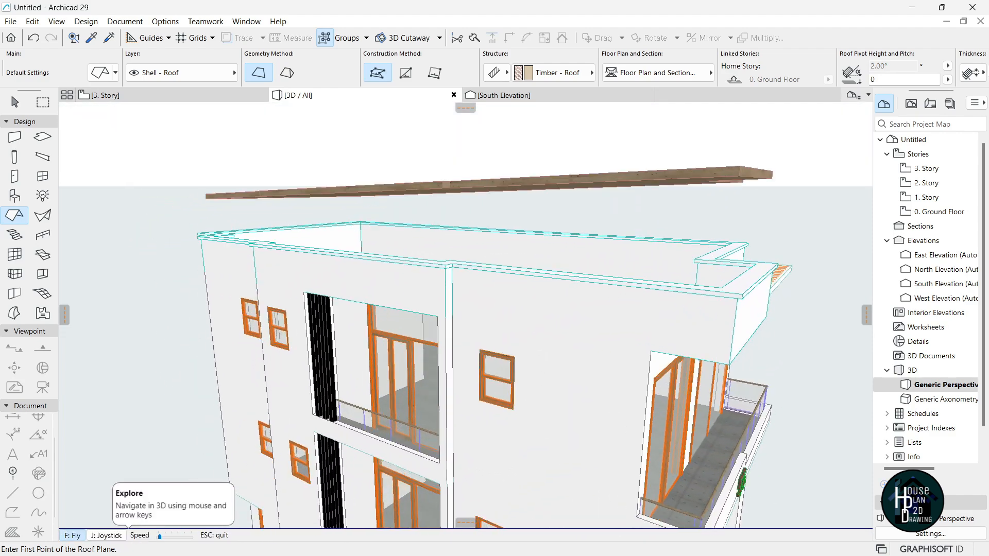
{"action": "key", "text": "Down"}
{"action": "key", "text": "Right"}
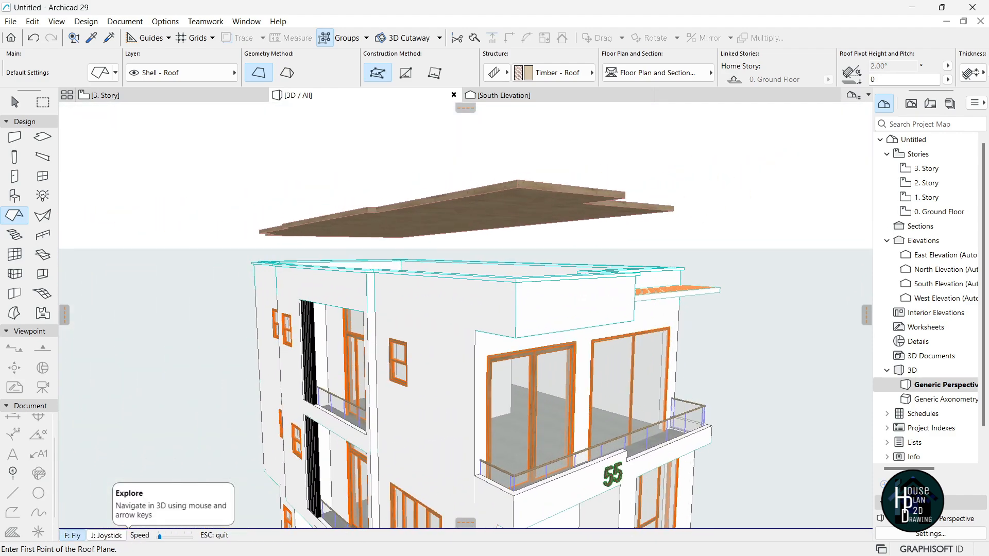
{"action": "key", "text": "Escape"}
{"action": "key", "text": "Escape"}
{"action": "left_click", "coordinate": [191, 96]}
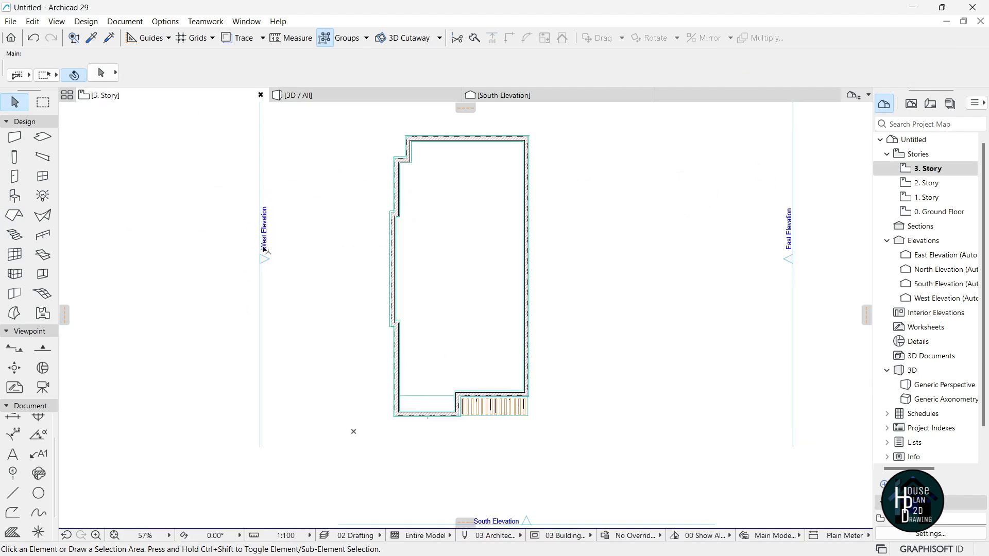
Open the West Elevation and select the roof.
{"action": "double_click", "coordinate": [971, 298]}
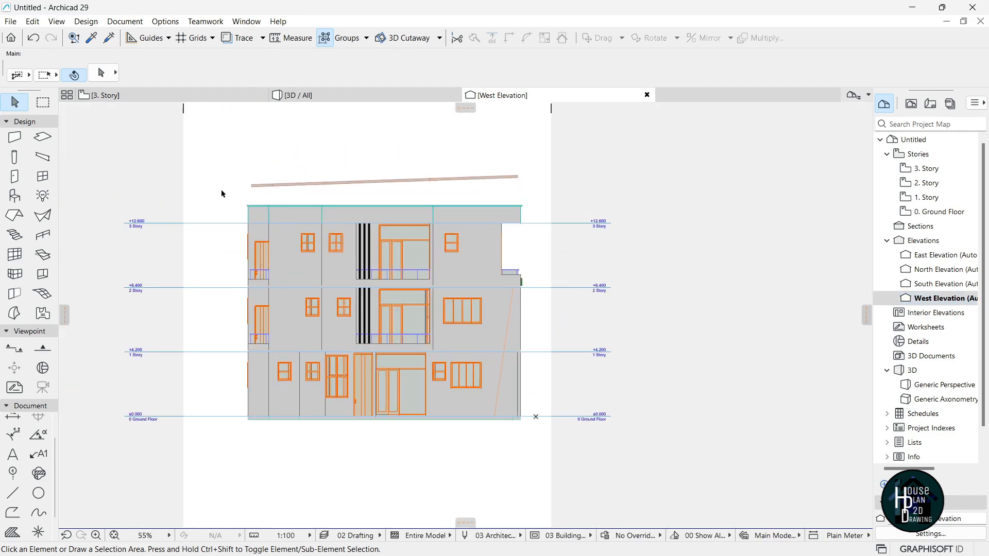
{"action": "scroll", "coordinate": [535, 185], "scroll_direction": "up", "scroll_amount": 5}
{"action": "left_click", "coordinate": [474, 157]}
Drop the roof's right end onto the wall's top-right corner (pivot height 891), then view it in 3D.
{"action": "key", "text": "ctrl+d"}
{"action": "scroll", "coordinate": [510, 160], "scroll_direction": "down", "scroll_amount": 5}
{"action": "scroll", "coordinate": [291, 174], "scroll_direction": "up", "scroll_amount": 2}
{"action": "scroll", "coordinate": [602, 165], "scroll_direction": "down", "scroll_amount": 3}
{"action": "scroll", "coordinate": [536, 183], "scroll_direction": "up", "scroll_amount": 5}
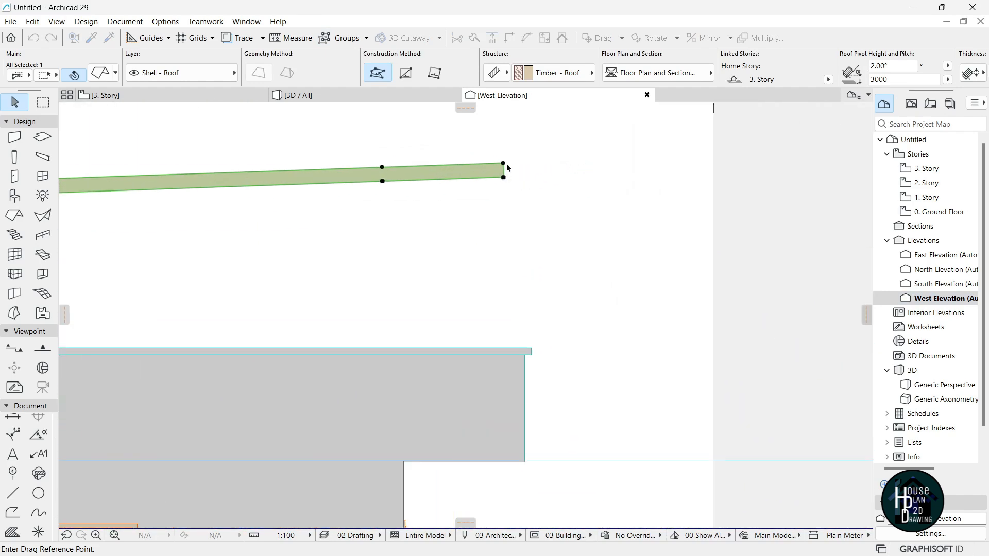
{"action": "scroll", "coordinate": [503, 164], "scroll_direction": "down", "scroll_amount": 3}
{"action": "scroll", "coordinate": [513, 256], "scroll_direction": "up", "scroll_amount": 3}
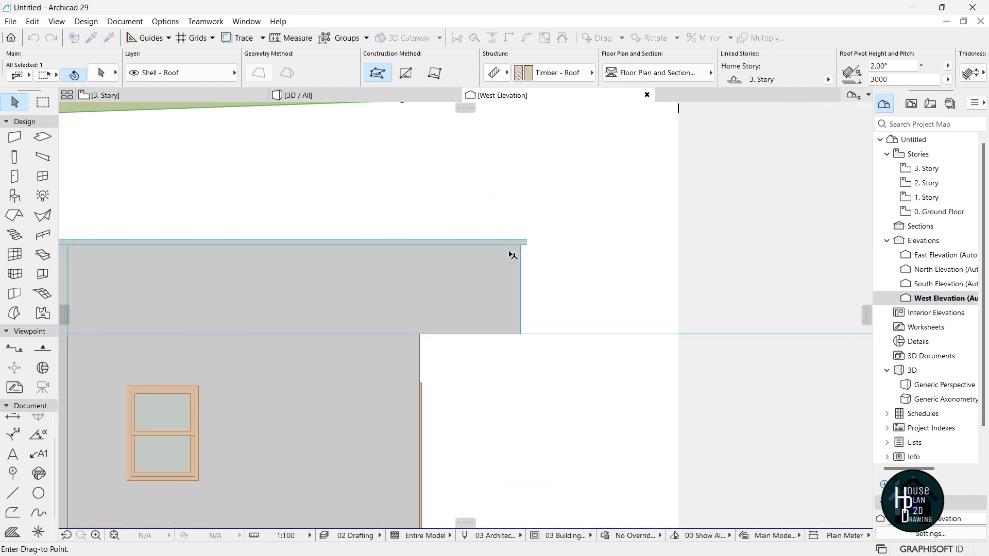
{"action": "left_click", "coordinate": [507, 254]}
{"action": "scroll", "coordinate": [535, 242], "scroll_direction": "down", "scroll_amount": 5}
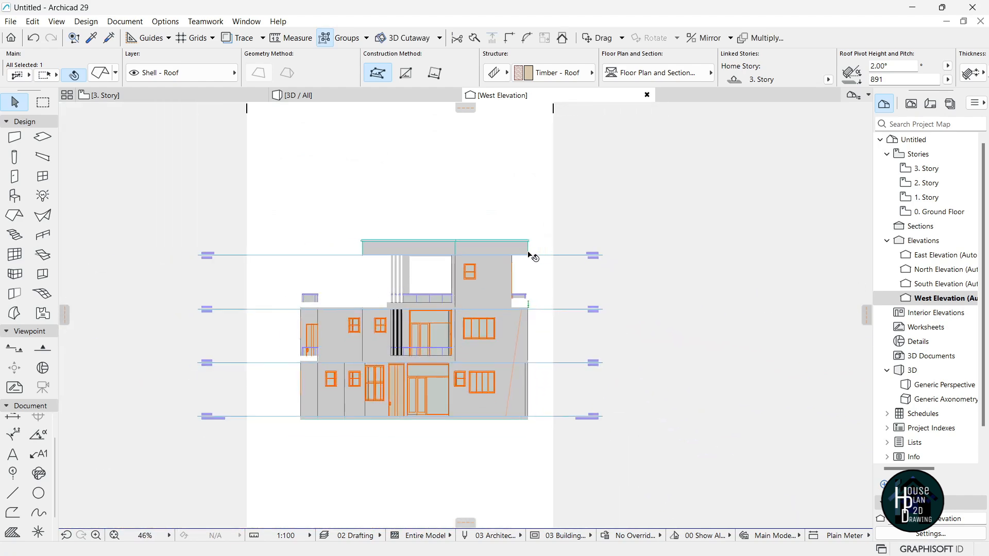
{"action": "scroll", "coordinate": [459, 265], "scroll_direction": "up", "scroll_amount": 3}
{"action": "left_click", "coordinate": [299, 94]}
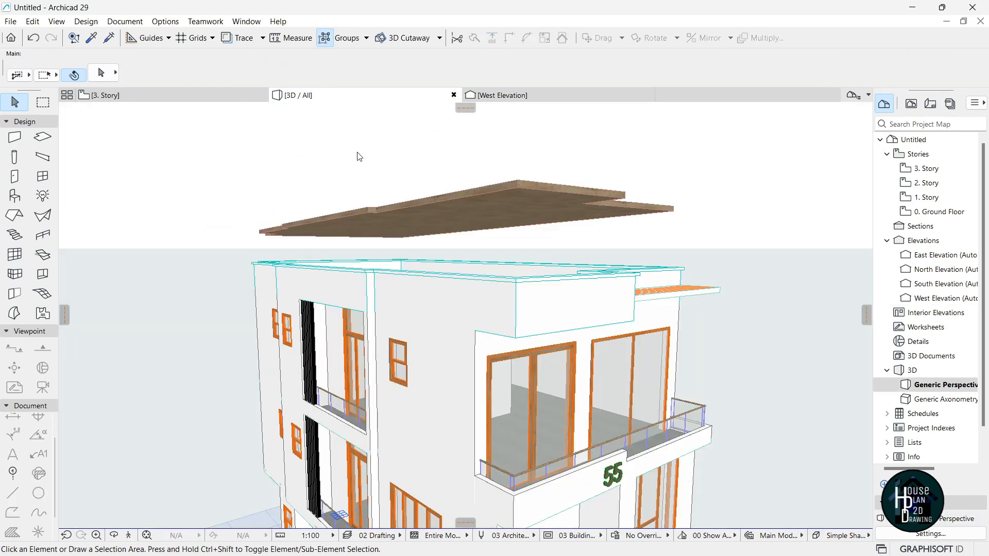
{"action": "left_click", "coordinate": [130, 536]}
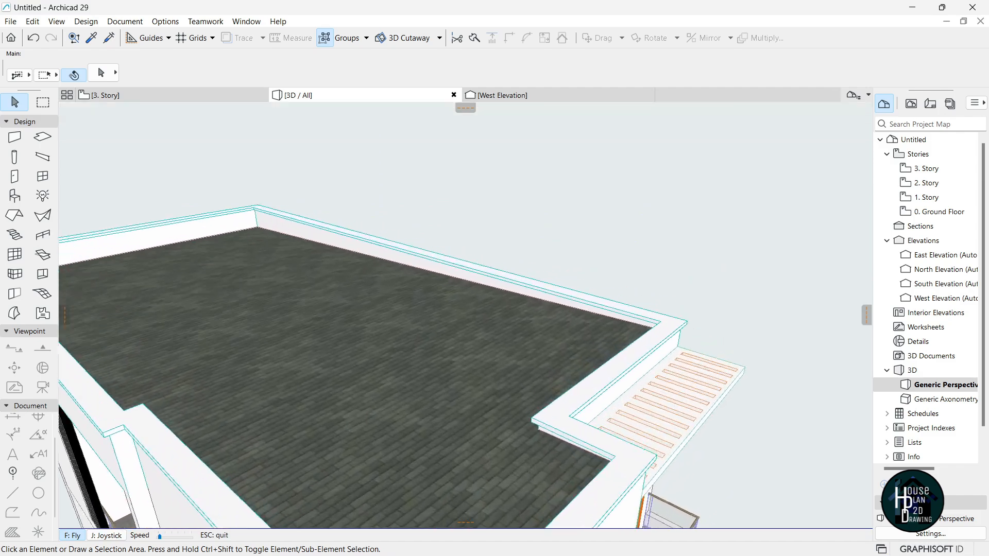
{"action": "middle_click_drag", "start_coordinate": [464, 309], "coordinate": [407, 314], "text": "shift"}
{"action": "key", "text": "Down"}
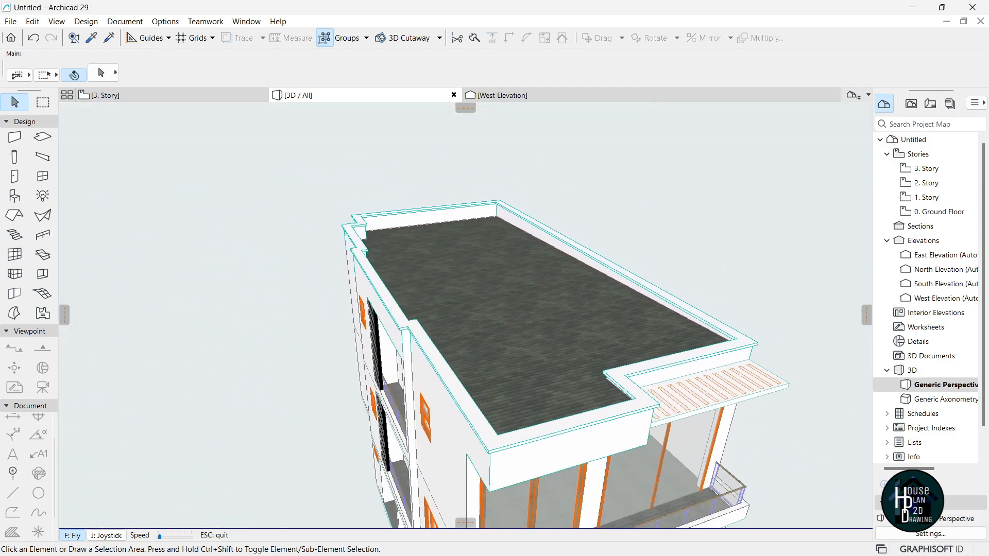
{"action": "key", "text": "Up"}
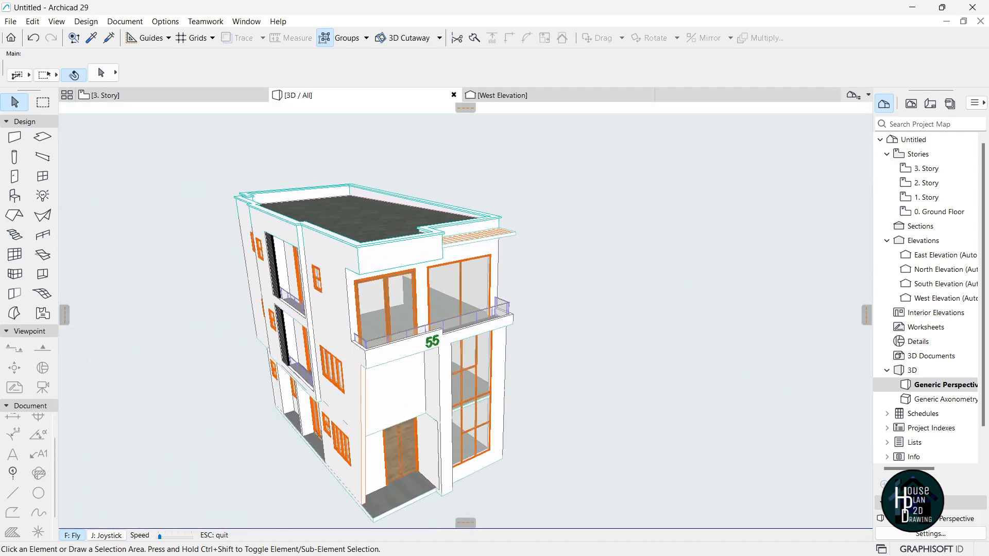
{"action": "key", "text": "Left"}
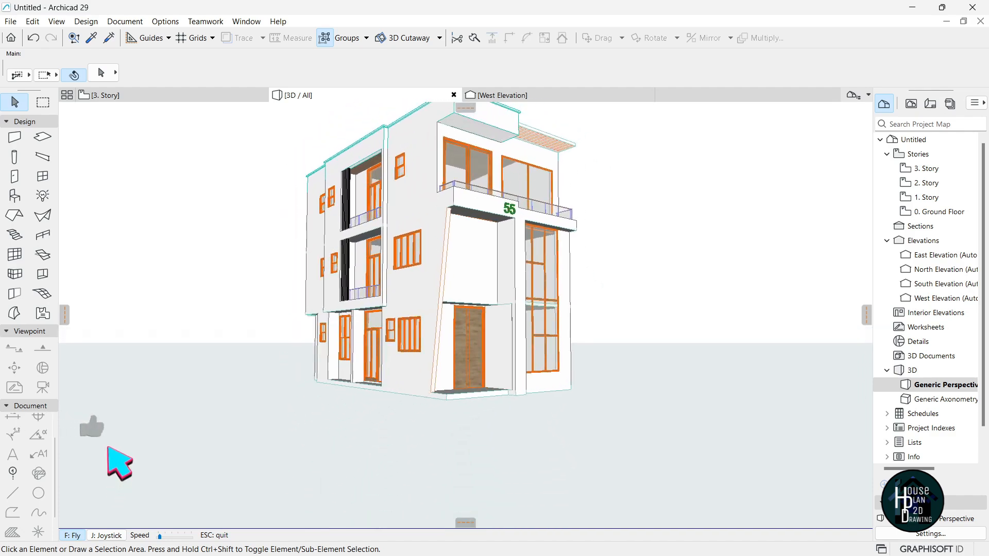
{"action": "key", "text": "Up"}
{"action": "key", "text": "Left"}
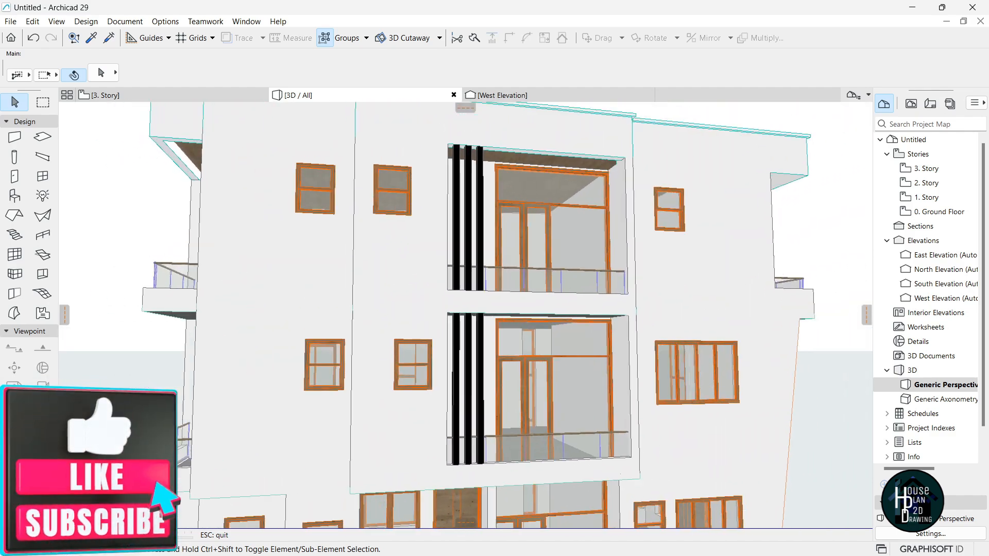
{"action": "key", "text": "Down"}
{"action": "key", "text": "Up"}
{"action": "key", "text": "Left"}
{"action": "key", "text": "Down"}
{"action": "key", "text": "Left"}
{"action": "key", "text": "Right"}
{"action": "key", "text": "Escape"}
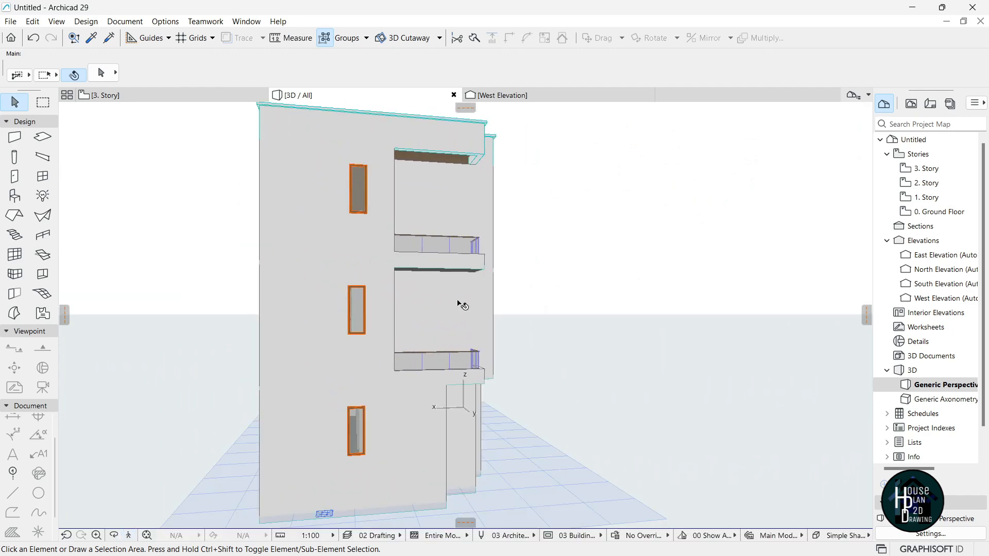
{"action": "left_click", "coordinate": [129, 535]}
{"action": "key", "text": "Up"}
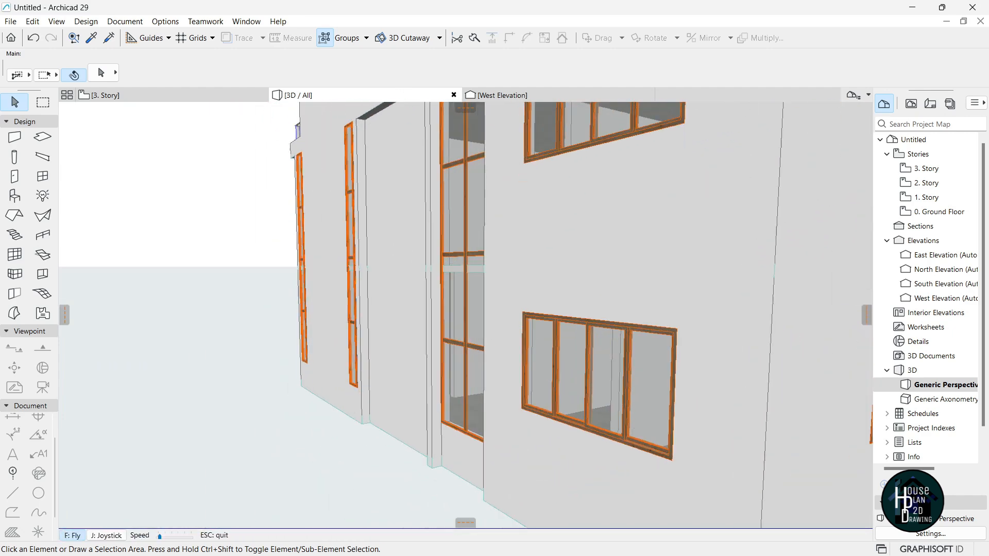
{"action": "key", "text": "Left"}
{"action": "key", "text": "Down"}
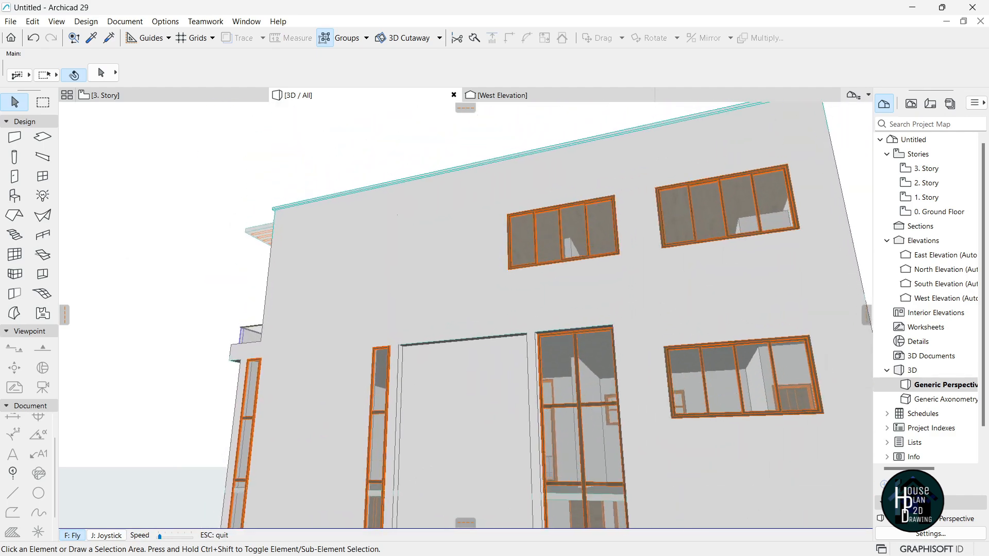
{"action": "key", "text": "Up"}
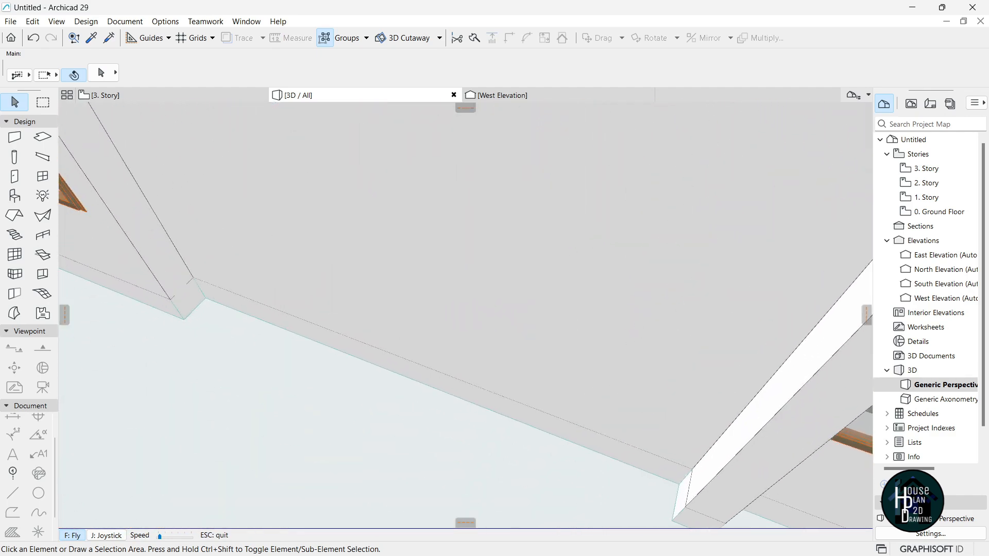
{"action": "key", "text": "Escape"}
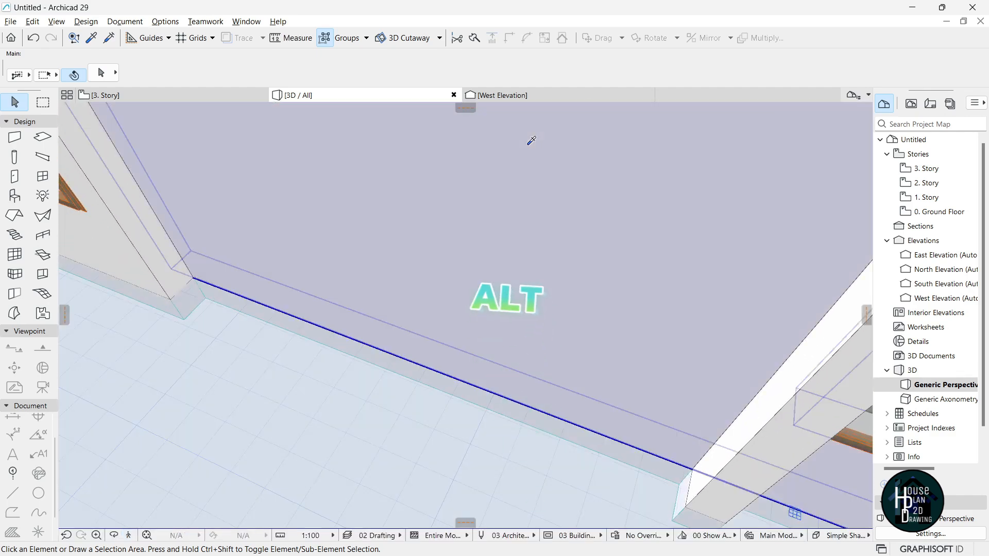
Draw a new wall along the base edge in front of the entrance, using an existing wall's settings.
{"action": "left_click", "coordinate": [531, 142], "text": "alt"}
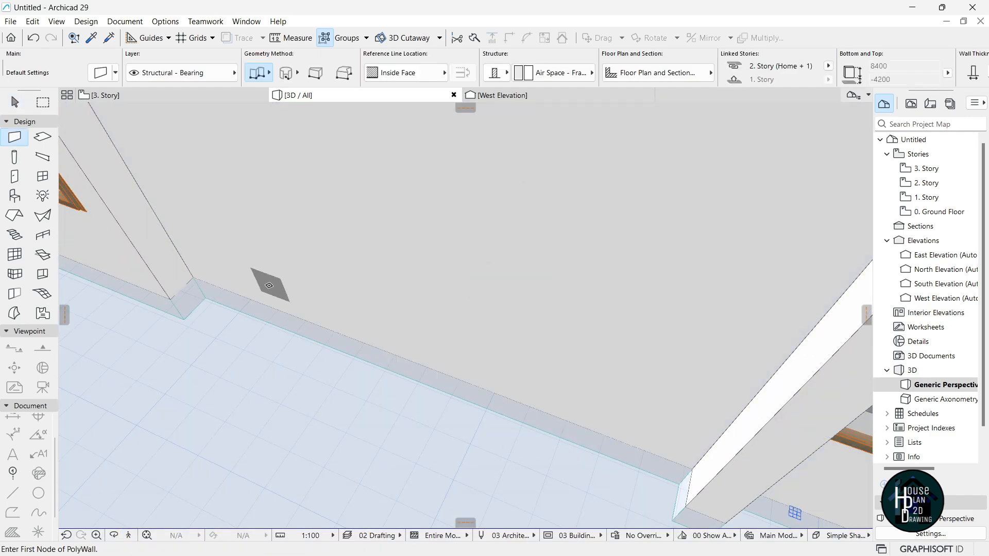
{"action": "left_click", "coordinate": [204, 298]}
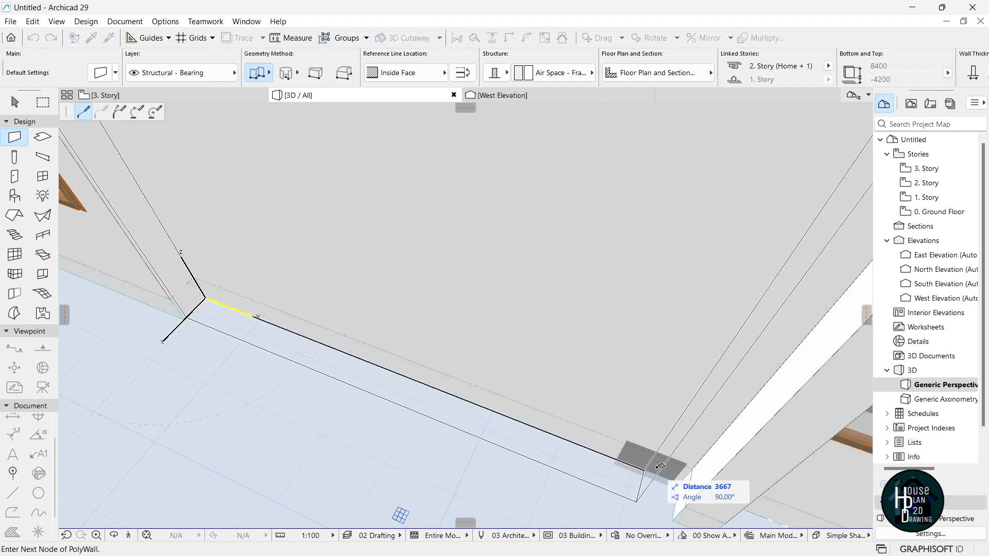
{"action": "double_click", "coordinate": [680, 484]}
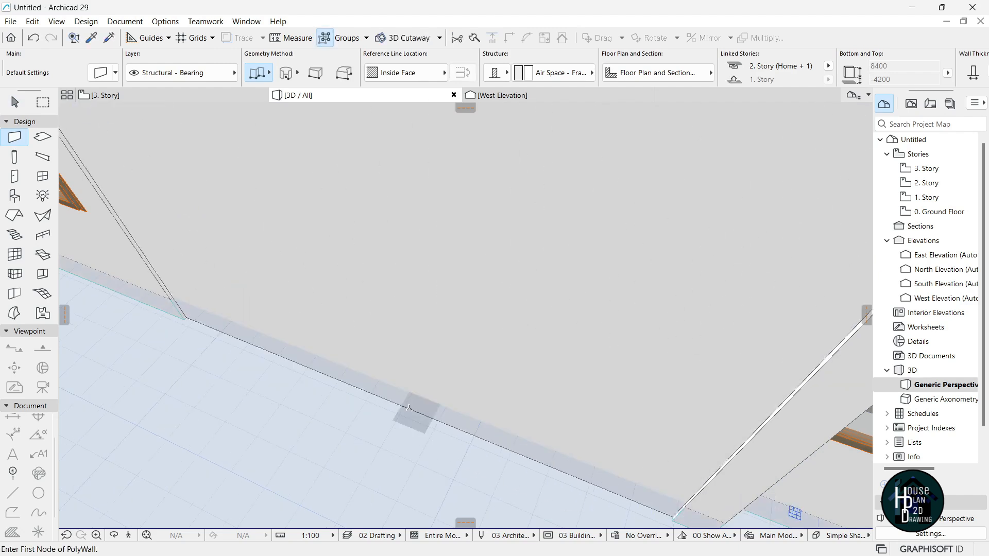
{"action": "key", "text": "Escape"}
Set the new wall's thickness to 150 and check it in 3D.
{"action": "left_click", "coordinate": [430, 184]}
{"action": "scroll", "coordinate": [819, 67], "scroll_direction": "down", "scroll_amount": 5}
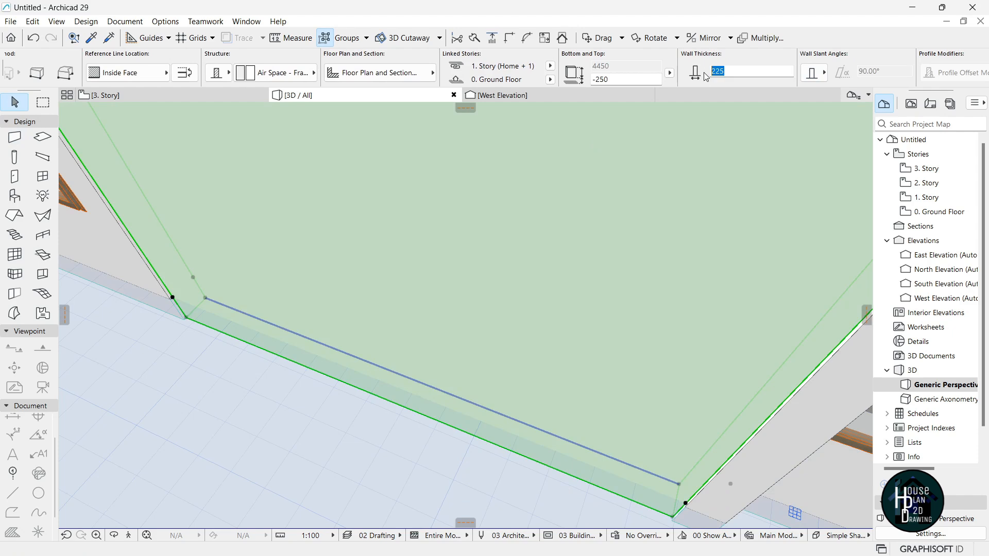
{"action": "key", "text": "Return"}
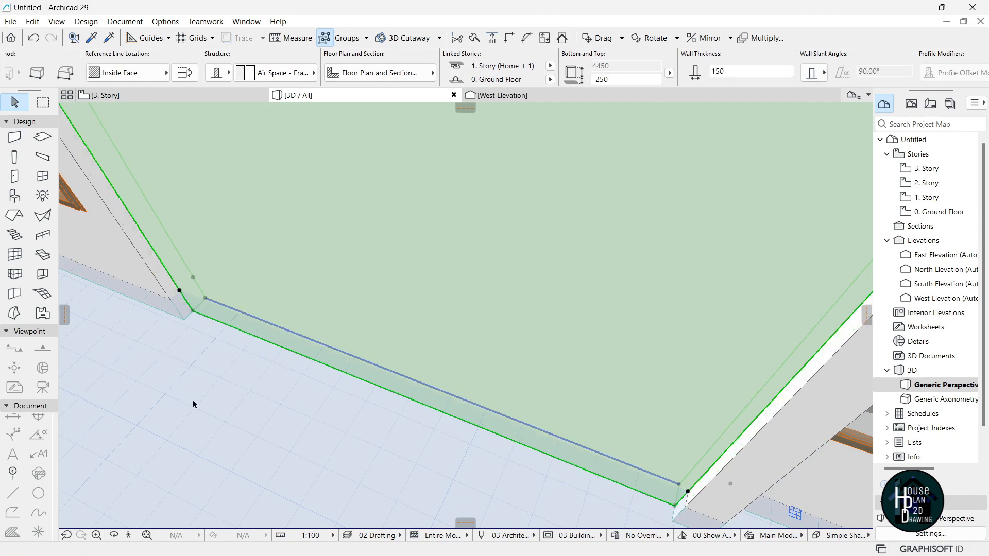
{"action": "left_click", "coordinate": [135, 536]}
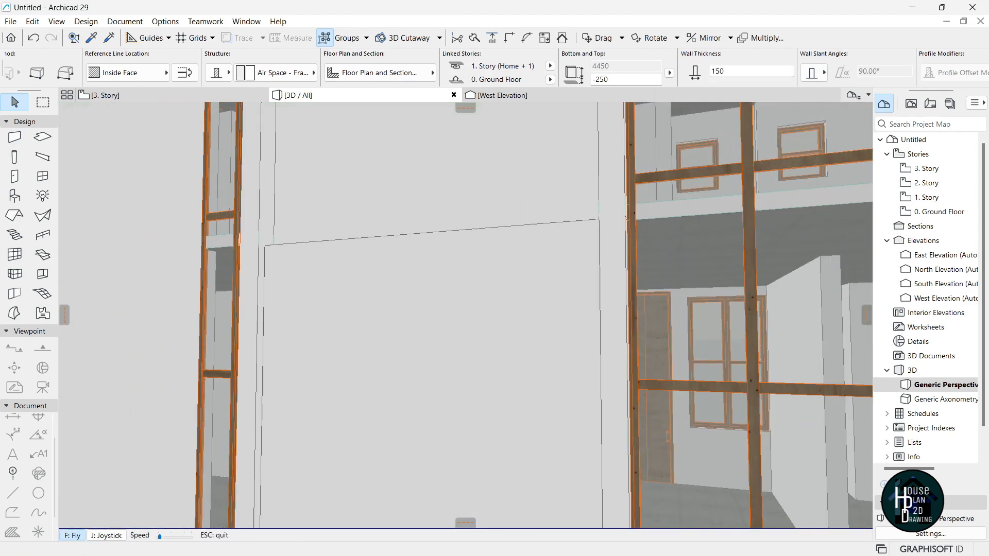
{"action": "key", "text": "Escape"}
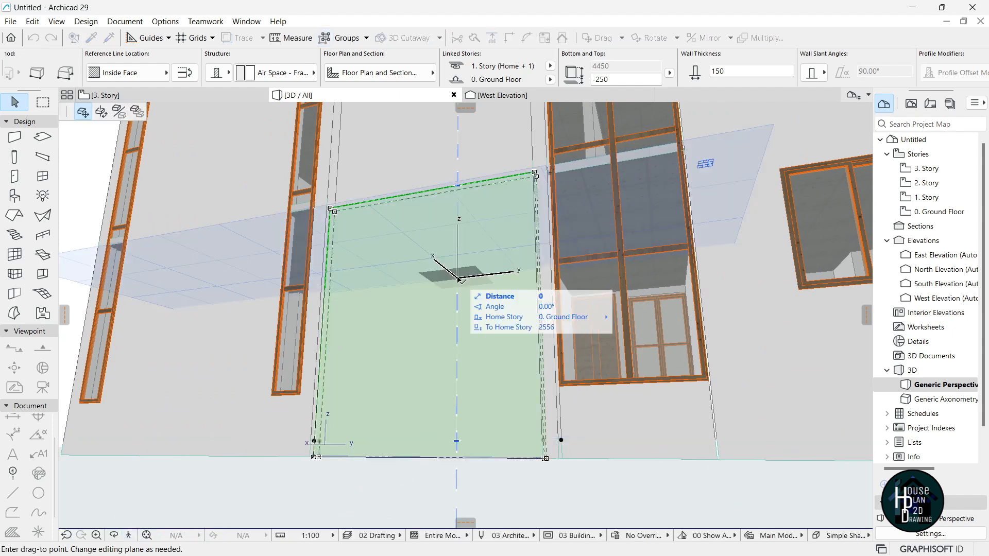
{"action": "key", "text": "Escape"}
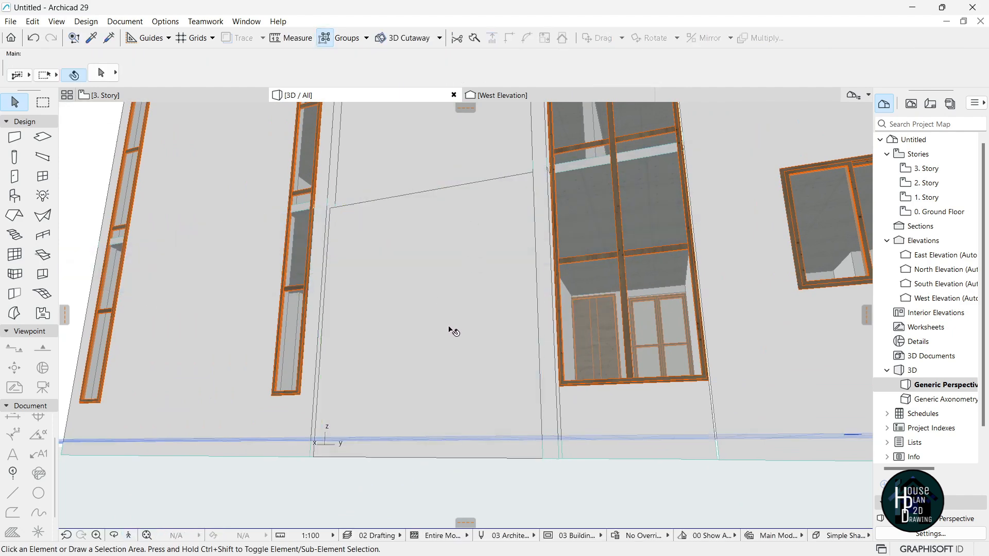
{"action": "left_click", "coordinate": [135, 536]}
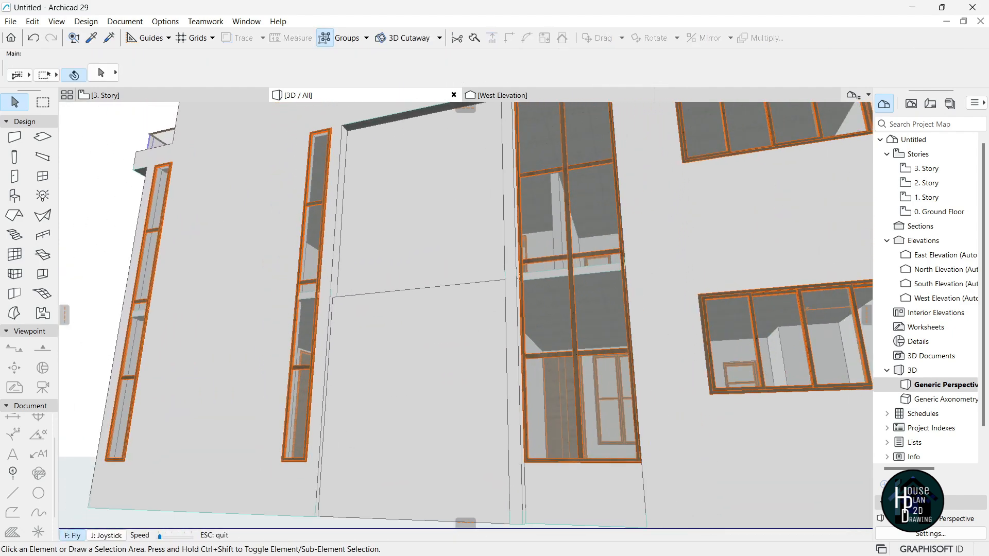
{"action": "key", "text": "Escape"}
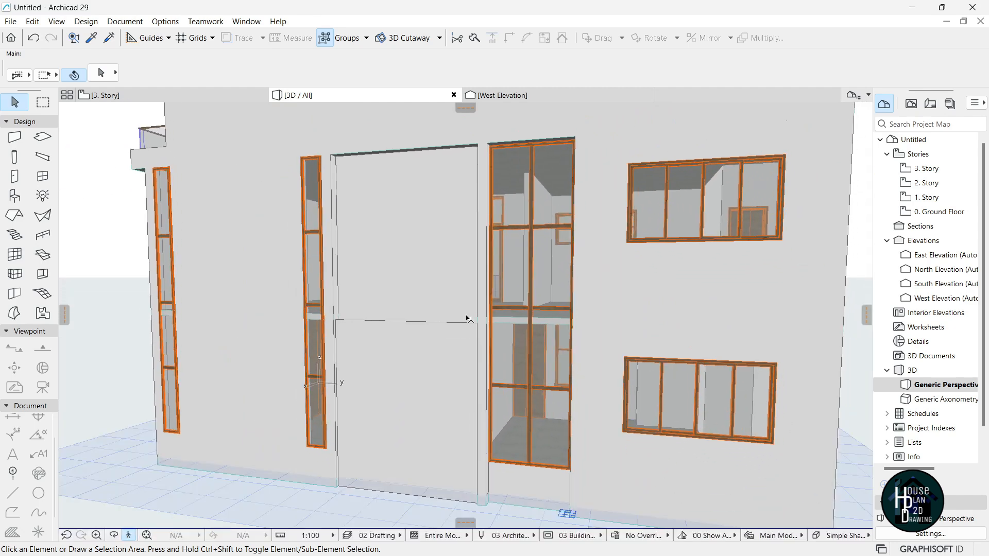
Stretch the wall panel's top up to the edge above the entrance, reaching 8650.
{"action": "left_click", "coordinate": [448, 388]}
{"action": "scroll", "coordinate": [382, 338], "scroll_direction": "up", "scroll_amount": 5}
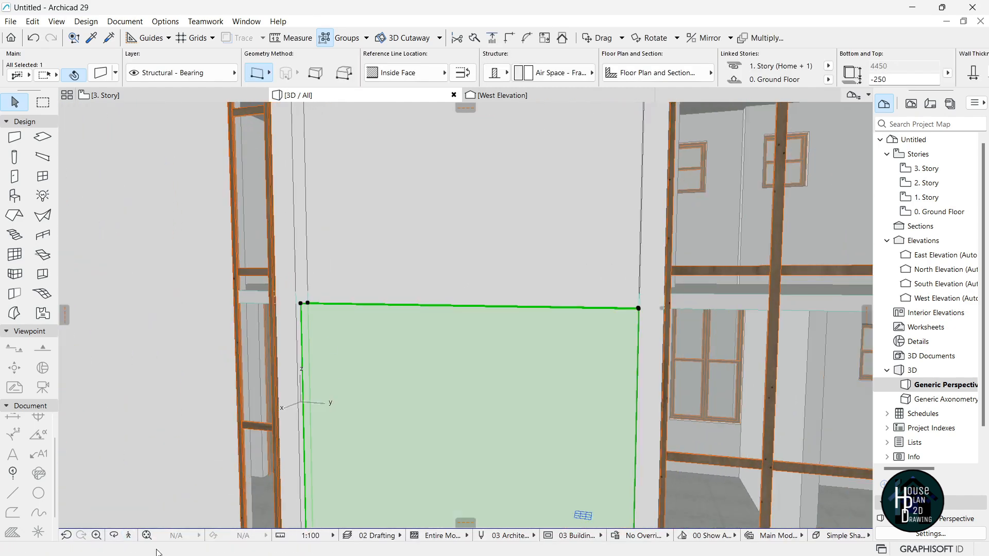
{"action": "left_click", "coordinate": [127, 535]}
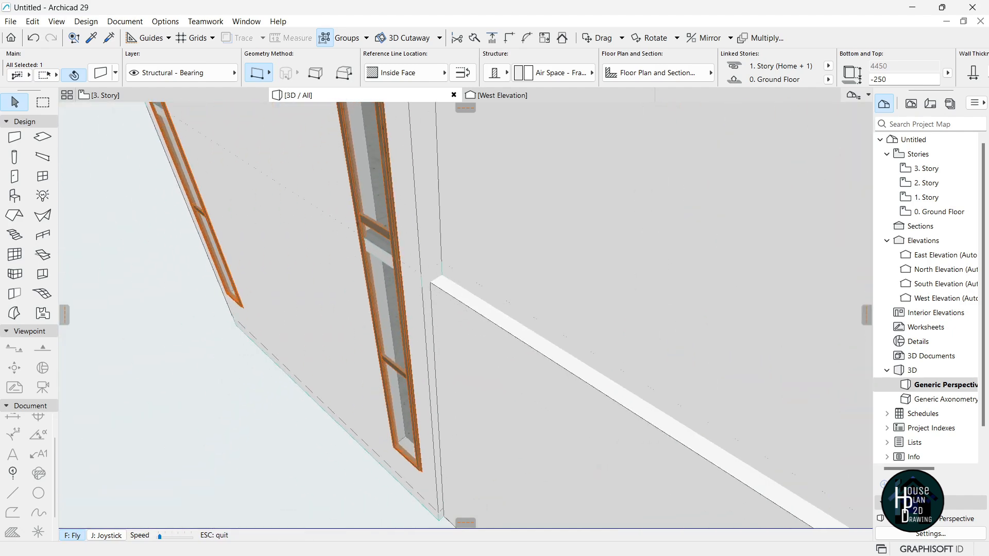
{"action": "key", "text": "Down"}
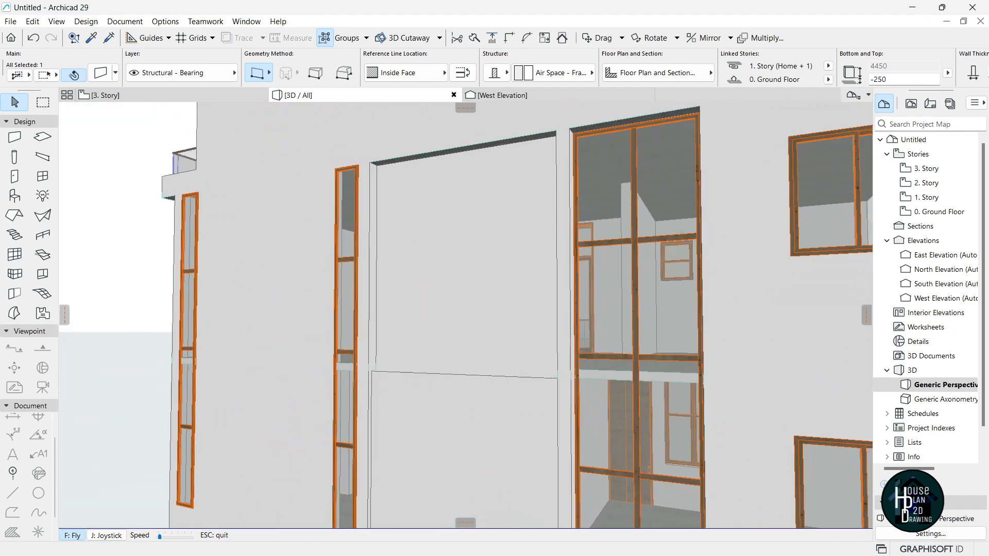
{"action": "key", "text": "Escape"}
{"action": "left_click", "coordinate": [365, 369]}
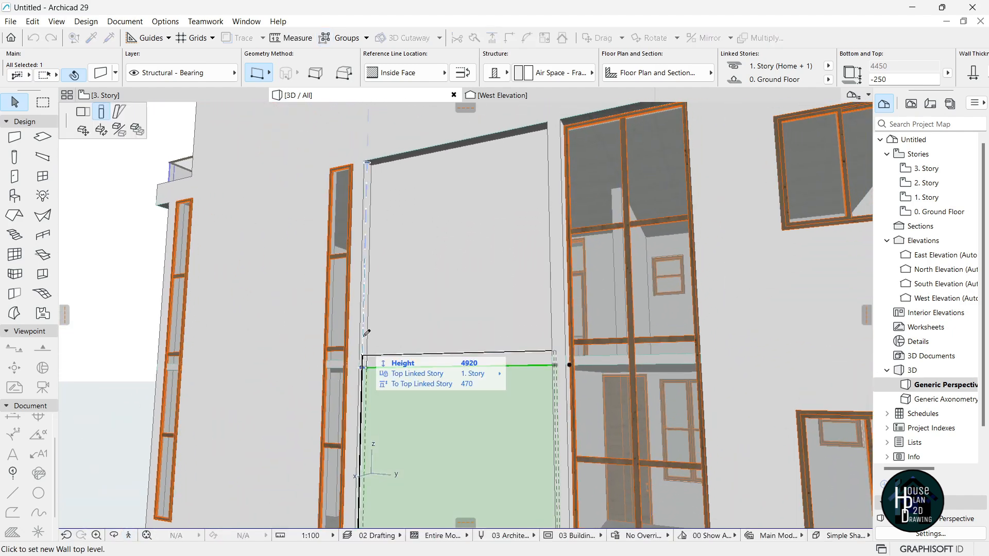
{"action": "left_click", "coordinate": [370, 163]}
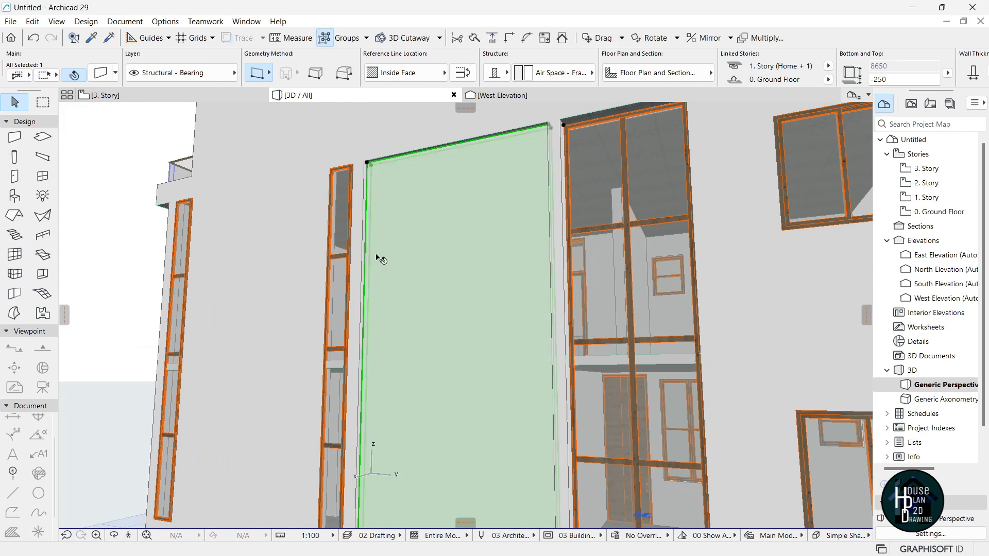
{"action": "key", "text": "Escape"}
Override the wall panel's front face with the Brick - Aged Natural surface.
{"action": "left_click", "coordinate": [450, 240]}
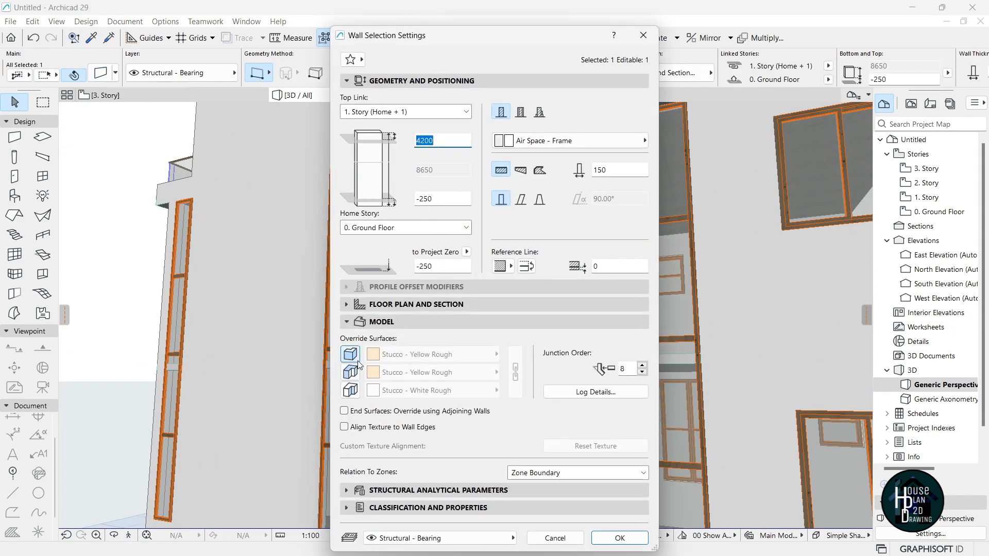
{"action": "left_click", "coordinate": [350, 390]}
{"action": "left_click", "coordinate": [430, 354]}
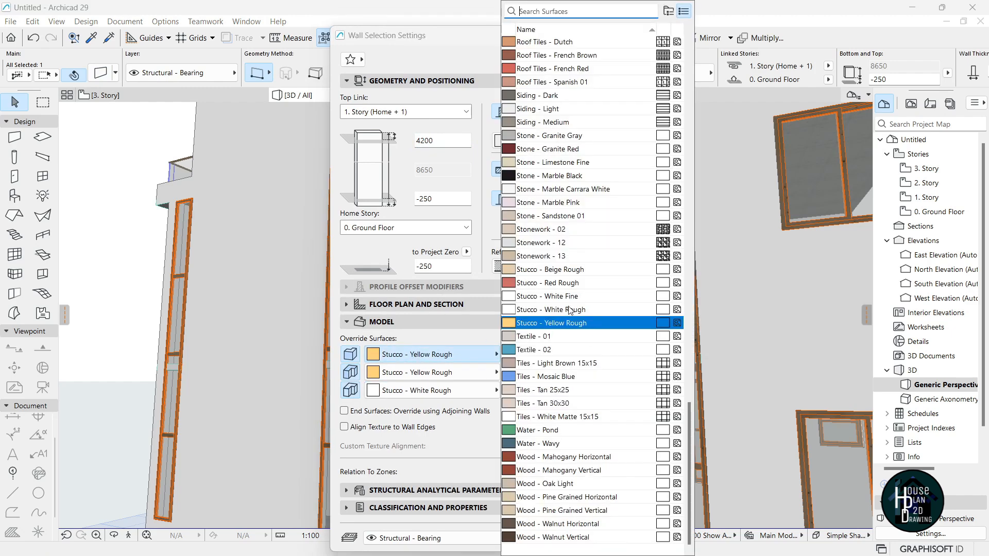
{"action": "type", "text": "bri"}
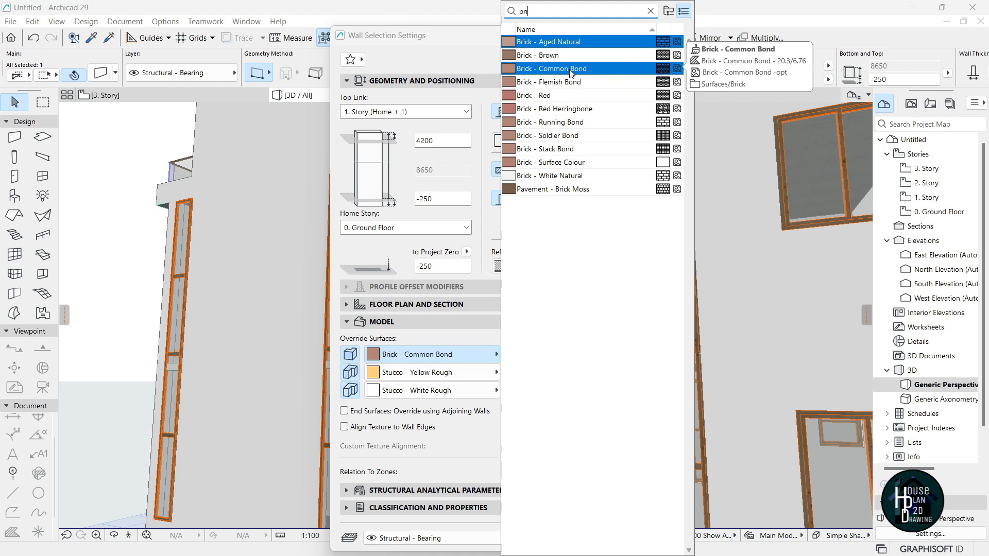
{"action": "left_click", "coordinate": [573, 43]}
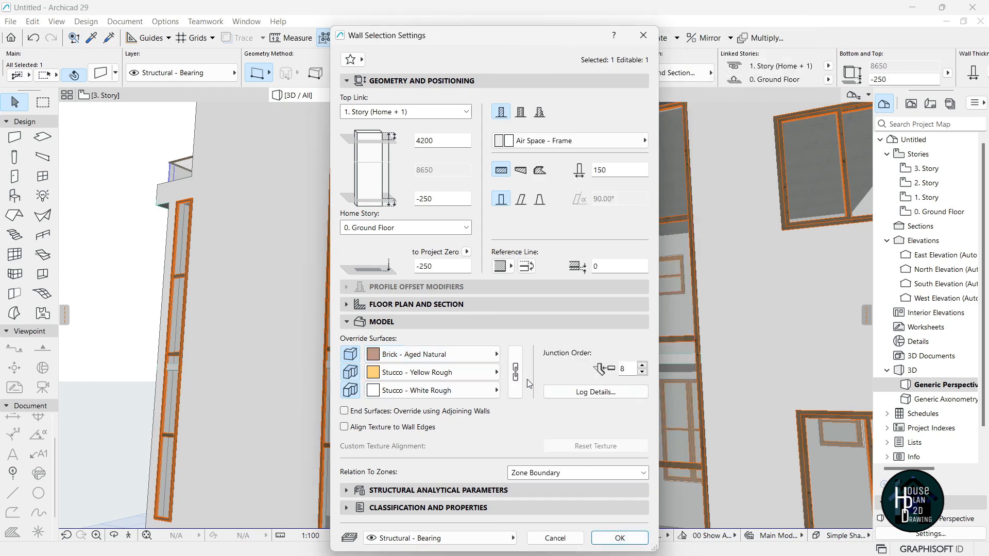
{"action": "left_click", "coordinate": [620, 537]}
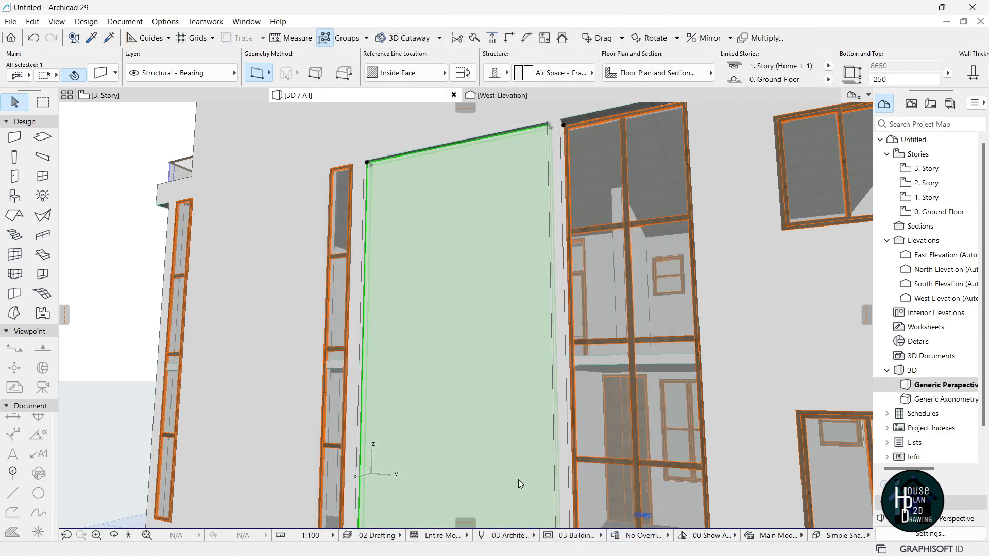
Fly around the house in 3D to review the front face and roof.
{"action": "left_click", "coordinate": [129, 535]}
{"action": "key", "text": "Down"}
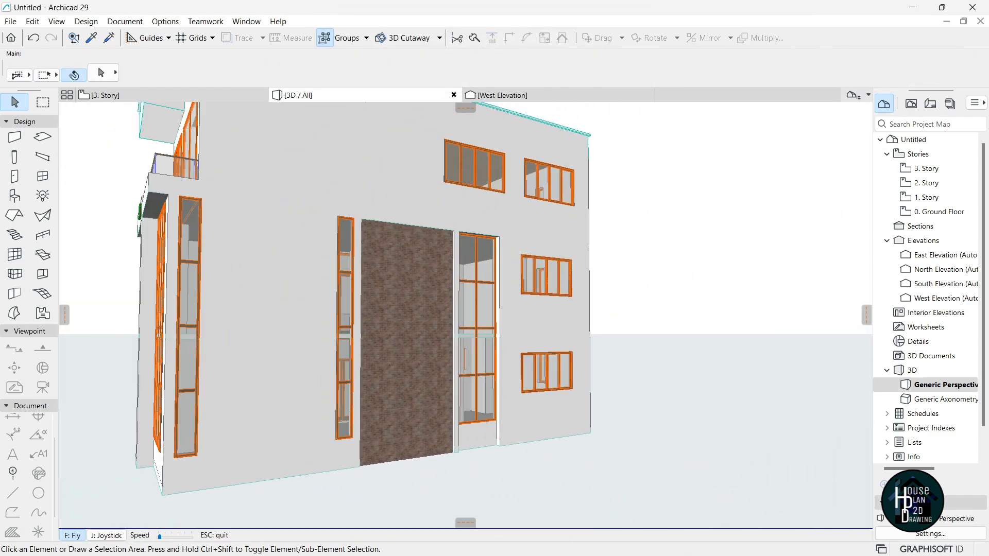
{"action": "key", "text": "Left"}
{"action": "key", "text": "Up"}
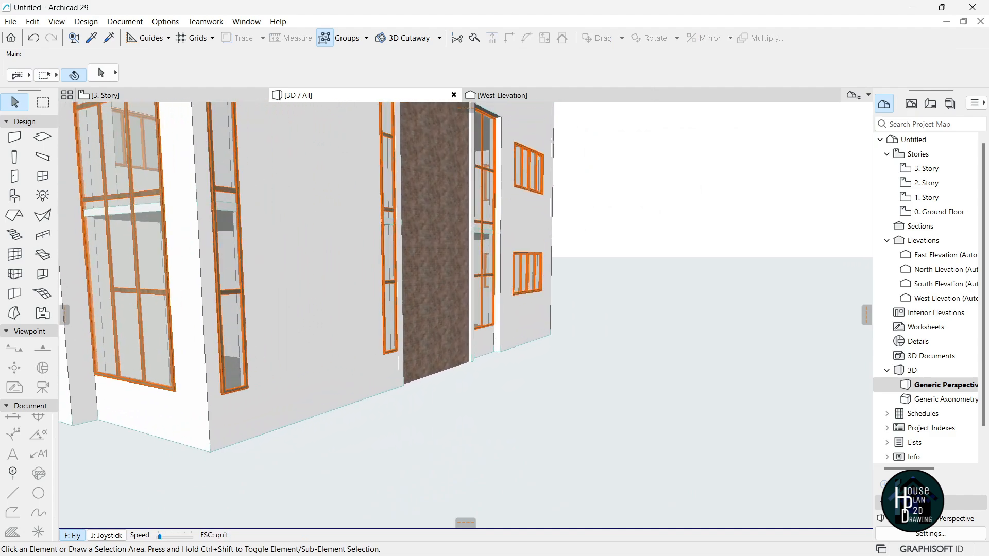
{"action": "key", "text": "Down"}
{"action": "key", "text": "Up"}
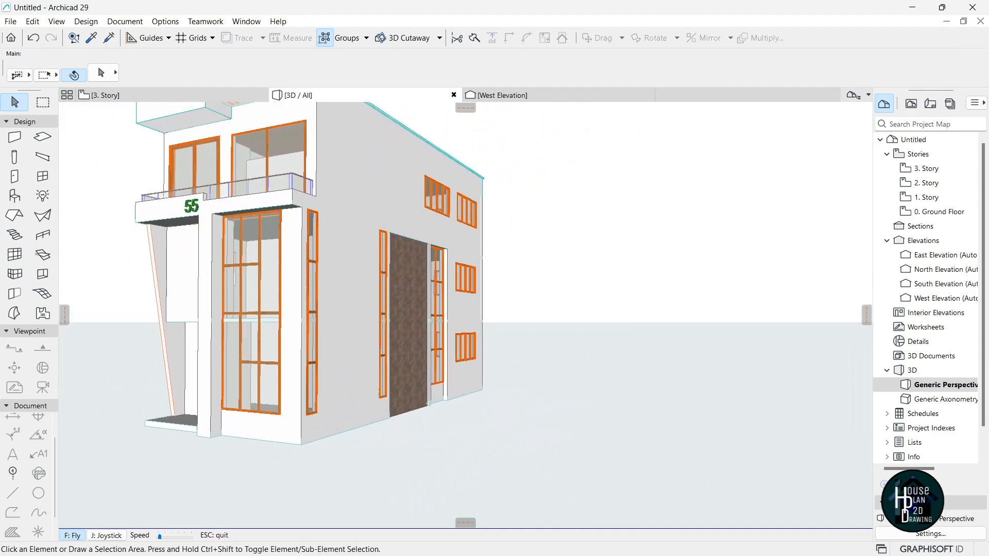
{"action": "key", "text": "Up"}
{"action": "key", "text": "Down"}
{"action": "key", "text": "Down"}
{"action": "key", "text": "Escape"}
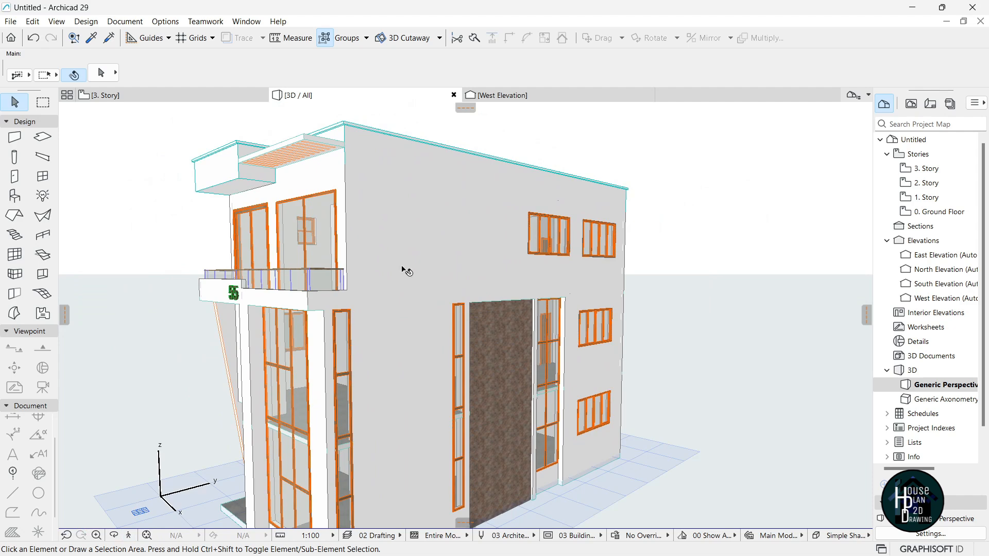
Take another look from farther back, then open the 3. Story floor plan.
{"action": "left_click", "coordinate": [131, 537]}
{"action": "key", "text": "Up"}
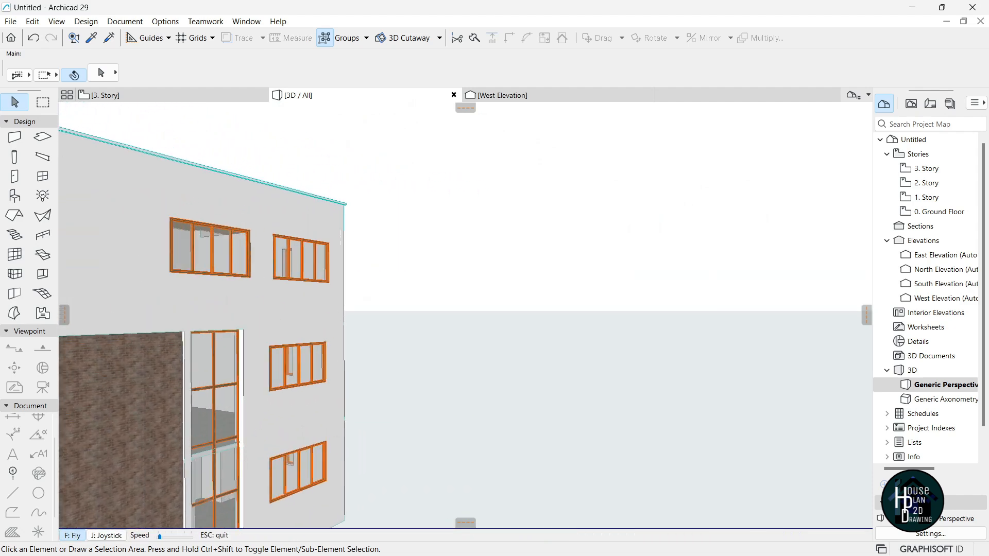
{"action": "key", "text": "Down"}
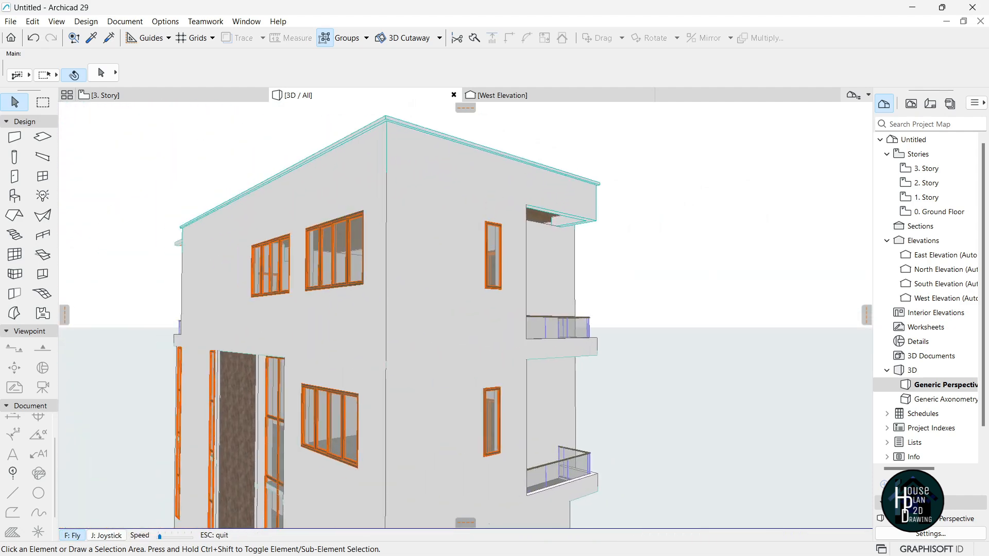
{"action": "key", "text": "Escape"}
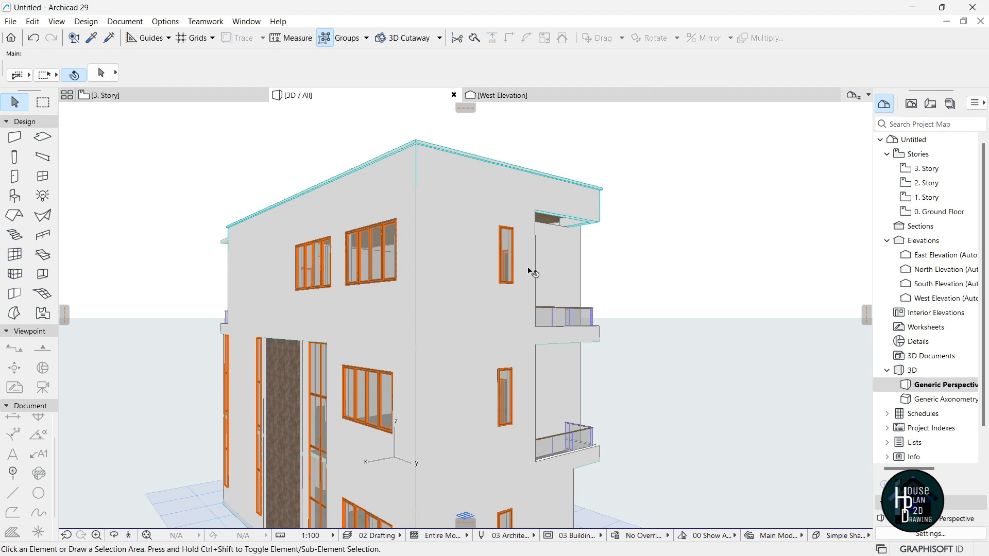
{"action": "left_click", "coordinate": [165, 95]}
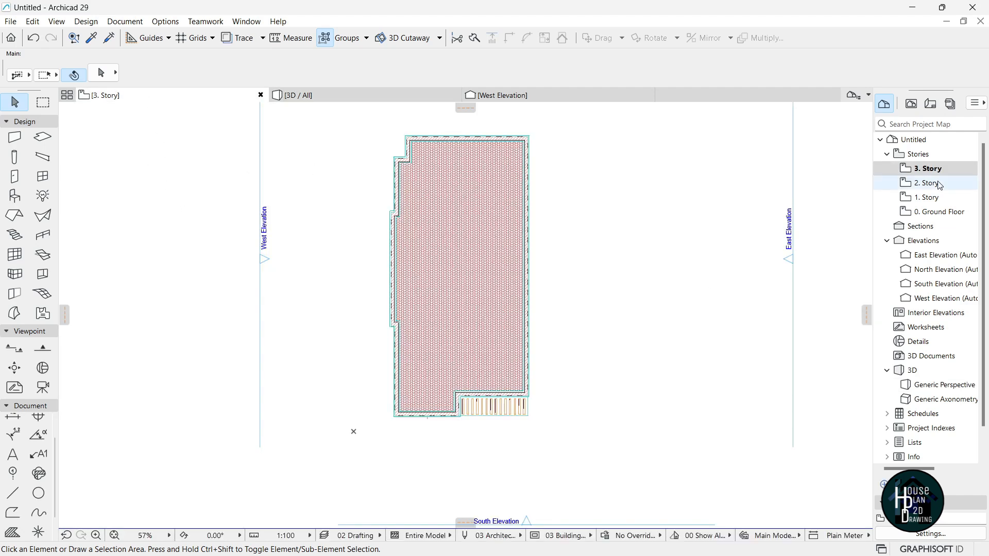
Add a narrow window matching the existing ones to the 2. Story right wall and view it in 3D.
{"action": "scroll", "coordinate": [530, 166], "scroll_direction": "down", "scroll_amount": 2}
{"action": "scroll", "coordinate": [510, 161], "scroll_direction": "up", "scroll_amount": 10}
{"action": "scroll", "coordinate": [477, 223], "scroll_direction": "up", "scroll_amount": 4}
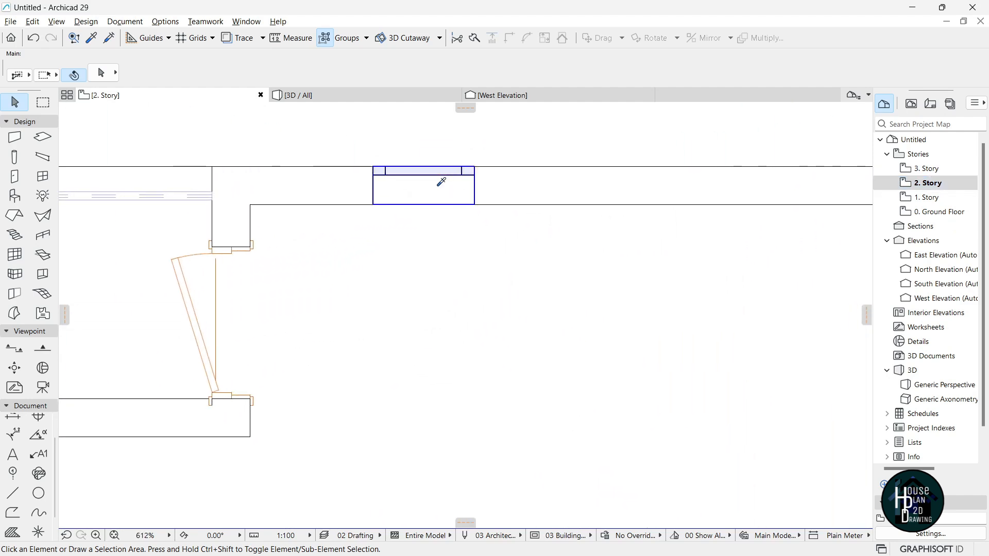
{"action": "left_click", "coordinate": [442, 181], "text": "alt"}
{"action": "scroll", "coordinate": [453, 248], "scroll_direction": "down", "scroll_amount": 10}
{"action": "scroll", "coordinate": [452, 325], "scroll_direction": "up", "scroll_amount": 5}
{"action": "scroll", "coordinate": [452, 325], "scroll_direction": "up", "scroll_amount": 2}
{"action": "left_click", "coordinate": [513, 380]}
{"action": "left_click", "coordinate": [527, 395]}
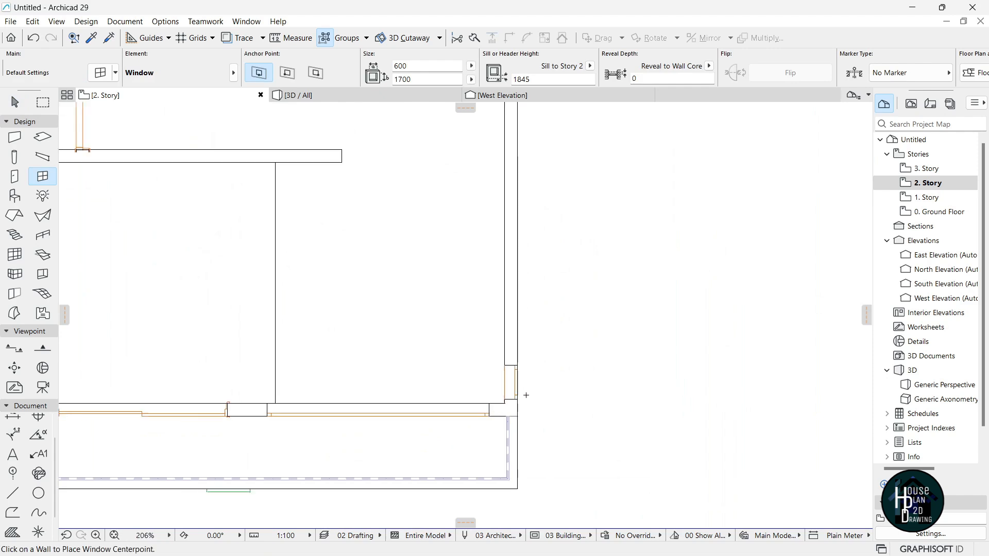
{"action": "scroll", "coordinate": [527, 395], "scroll_direction": "down", "scroll_amount": 2}
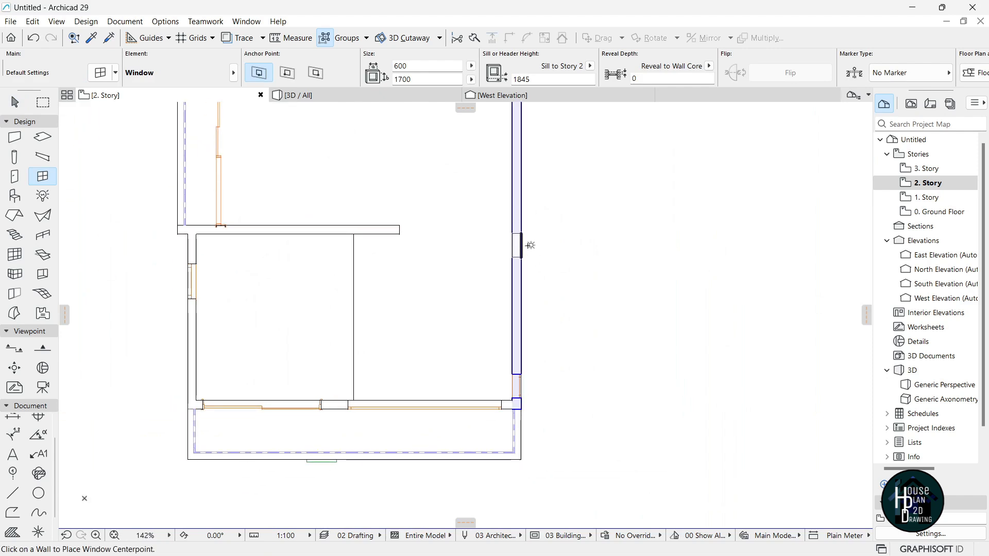
{"action": "left_click", "coordinate": [530, 244]}
{"action": "key", "text": "F3"}
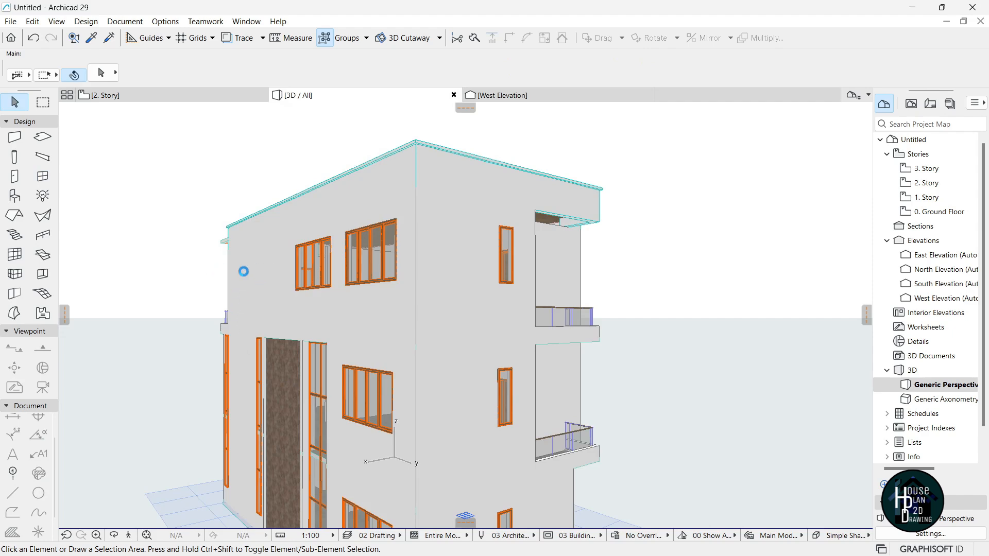
{"action": "left_click", "coordinate": [129, 536]}
{"action": "key", "text": "Up"}
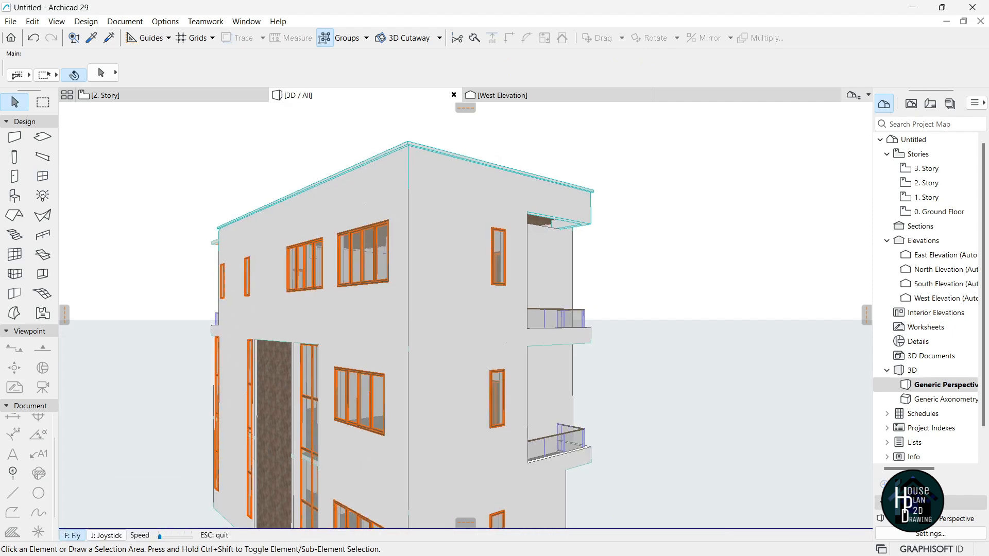
{"action": "key", "text": "Down"}
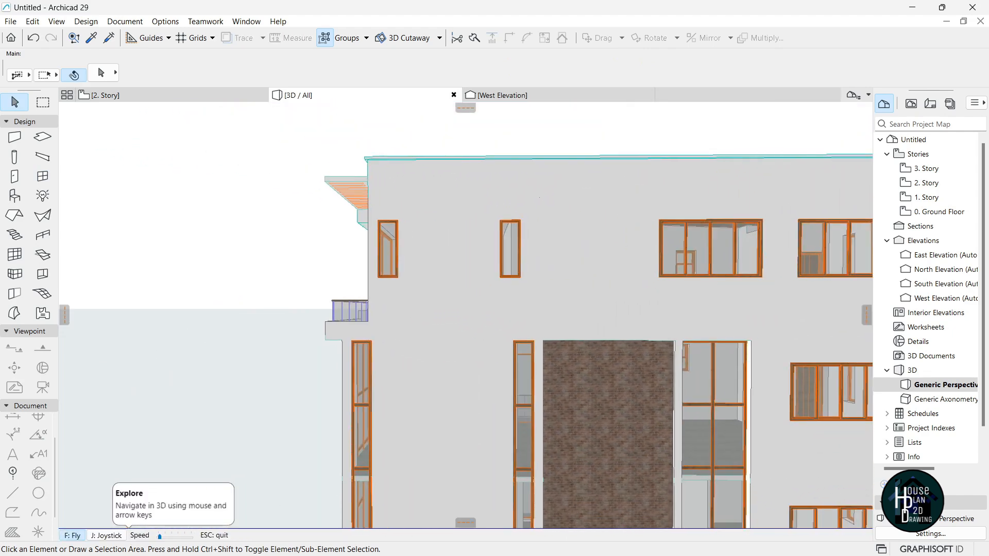
{"action": "key", "text": "Left"}
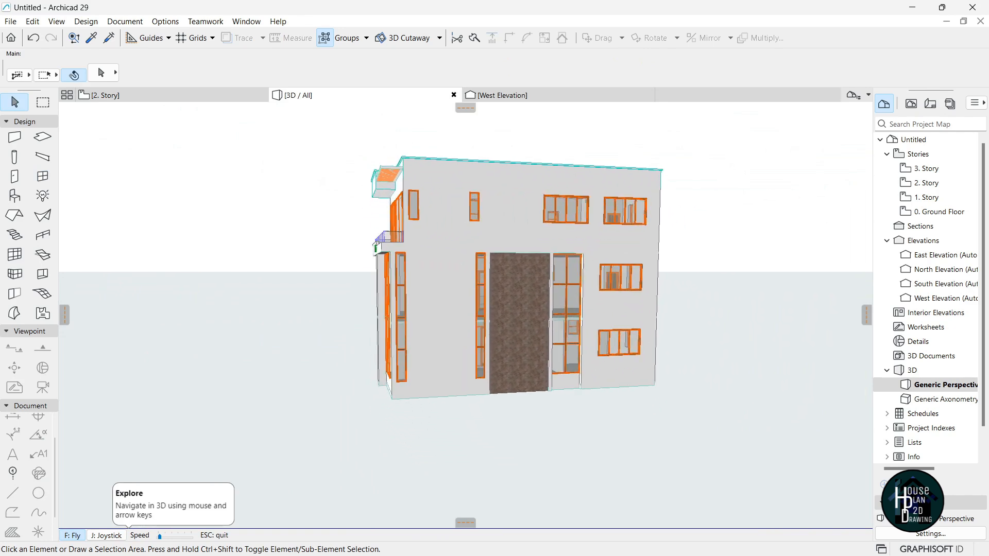
{"action": "key", "text": "Up"}
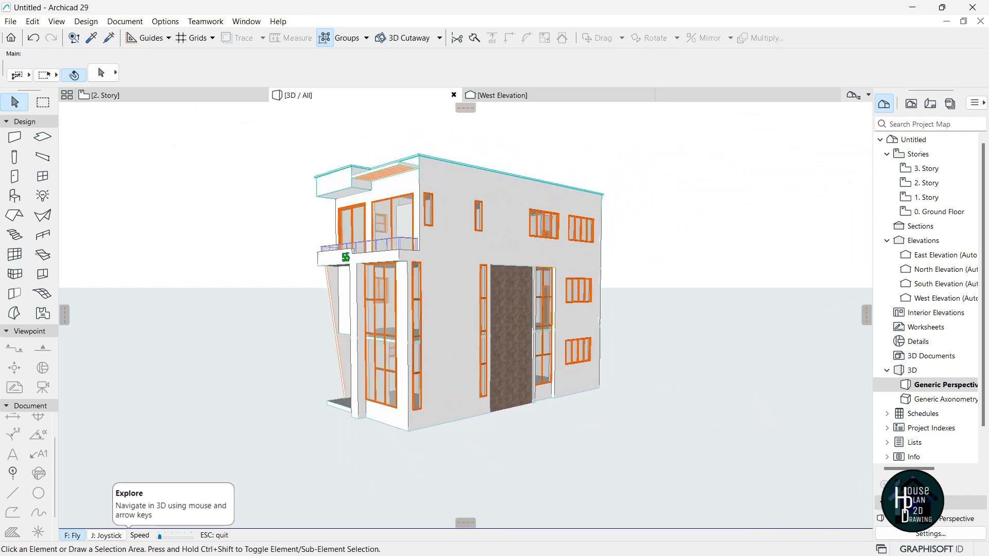
{"action": "key", "text": "Up"}
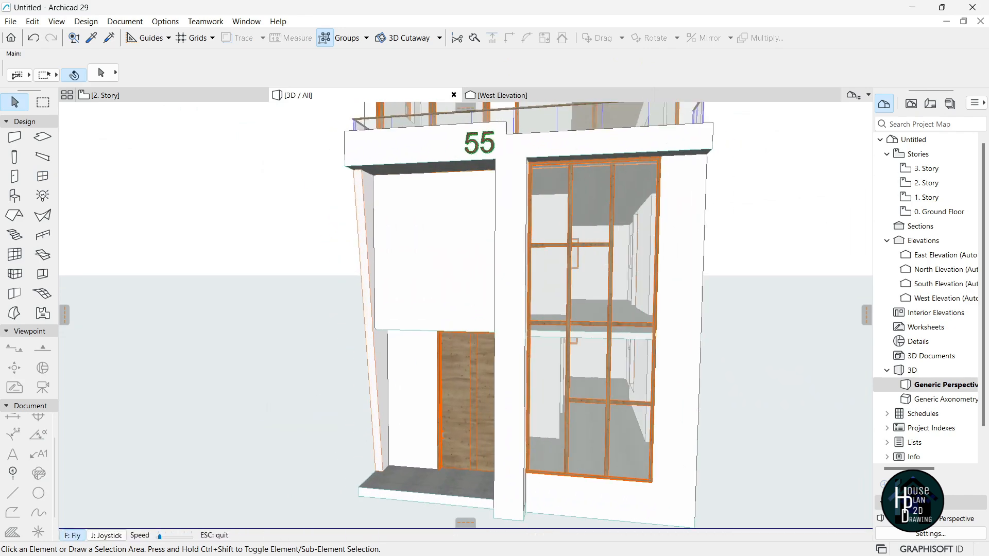
{"action": "key", "text": "Escape"}
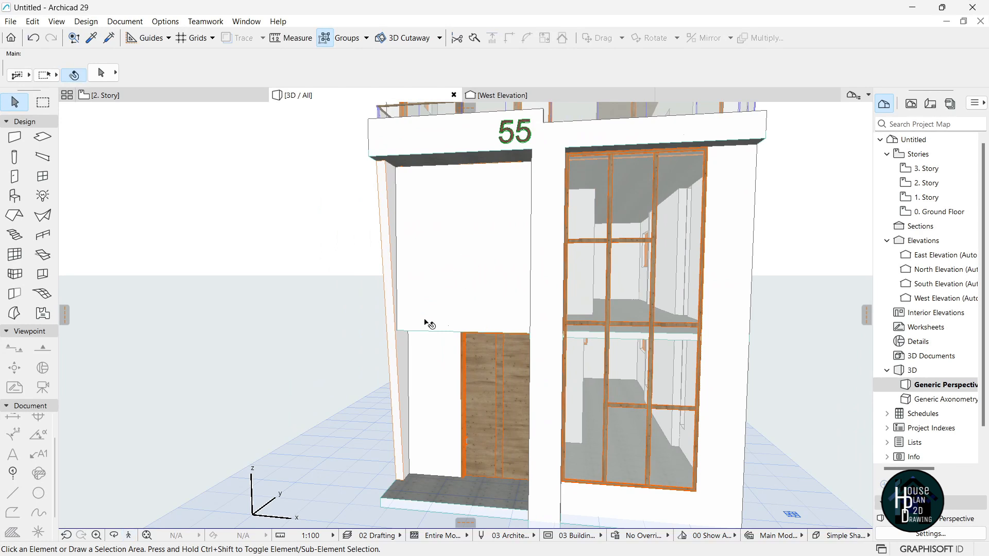
Paint the panel above the entrance in light oak wood with the Surface Painter, replacing a trial walnut.
{"action": "left_click", "coordinate": [166, 25]}
{"action": "mouse_move", "coordinate": [122, 28]}
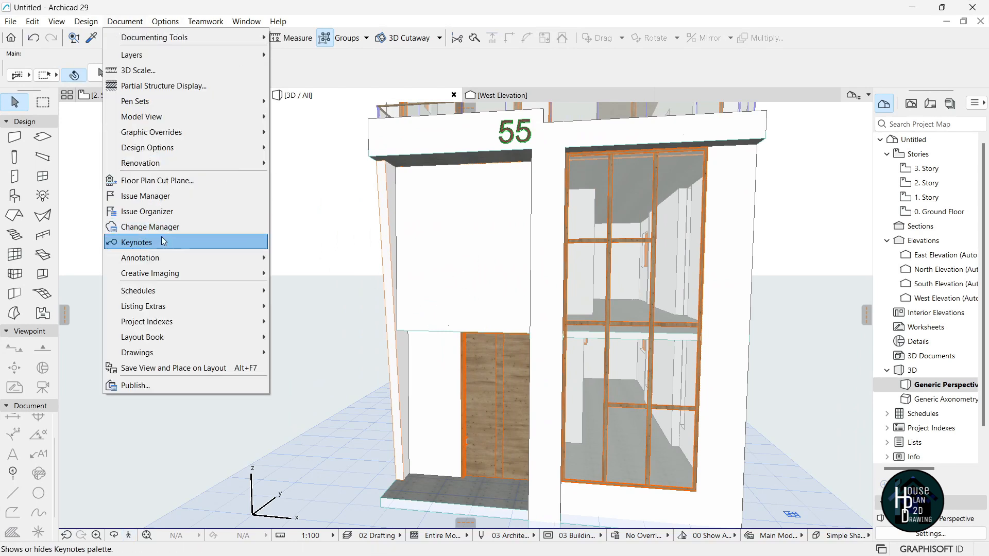
{"action": "mouse_move", "coordinate": [181, 273]}
{"action": "left_click", "coordinate": [330, 351]}
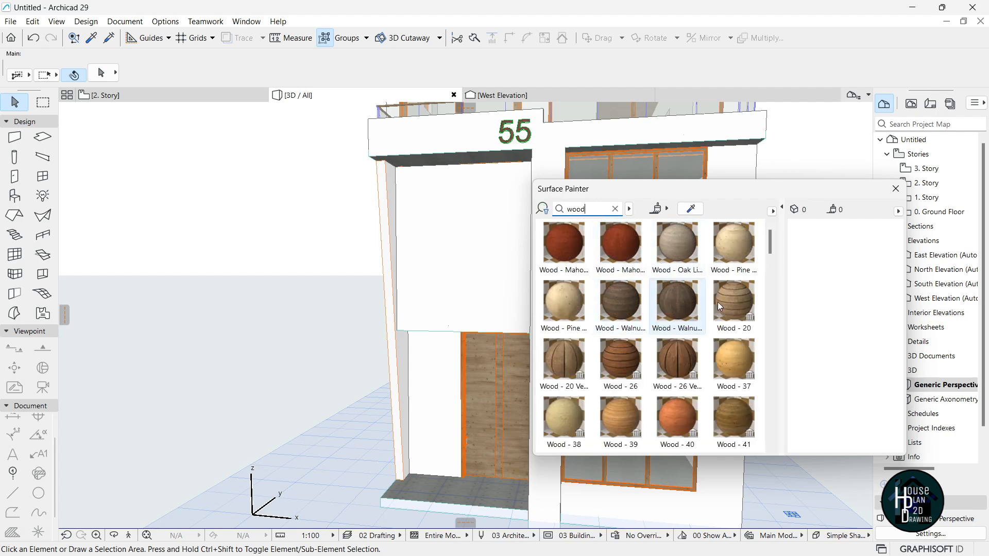
{"action": "left_click", "coordinate": [623, 305]}
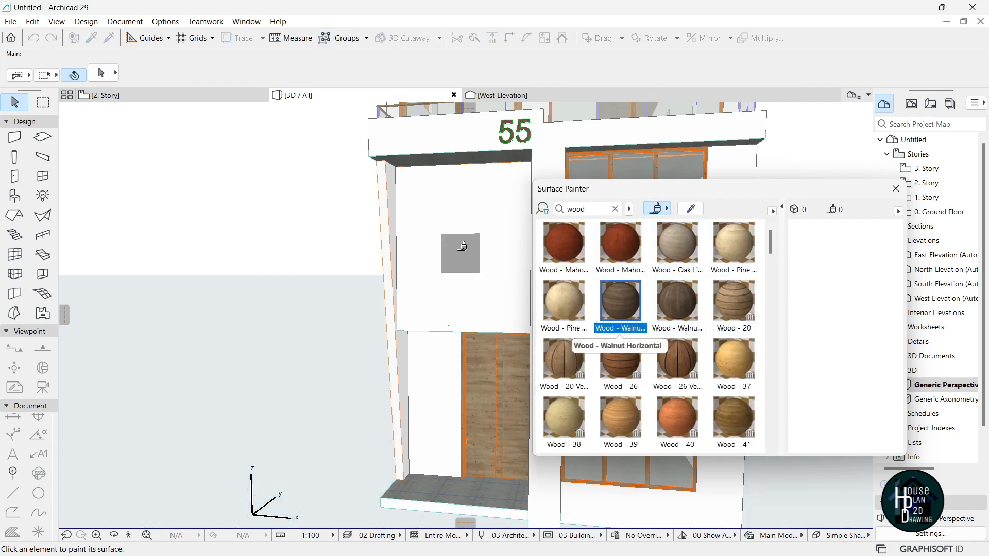
{"action": "left_click", "coordinate": [460, 242]}
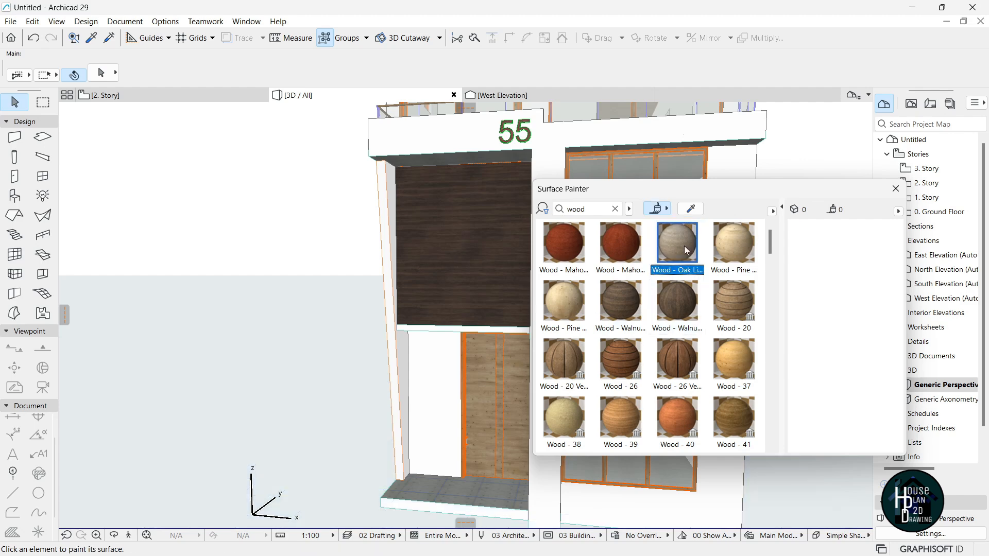
{"action": "left_click", "coordinate": [467, 312]}
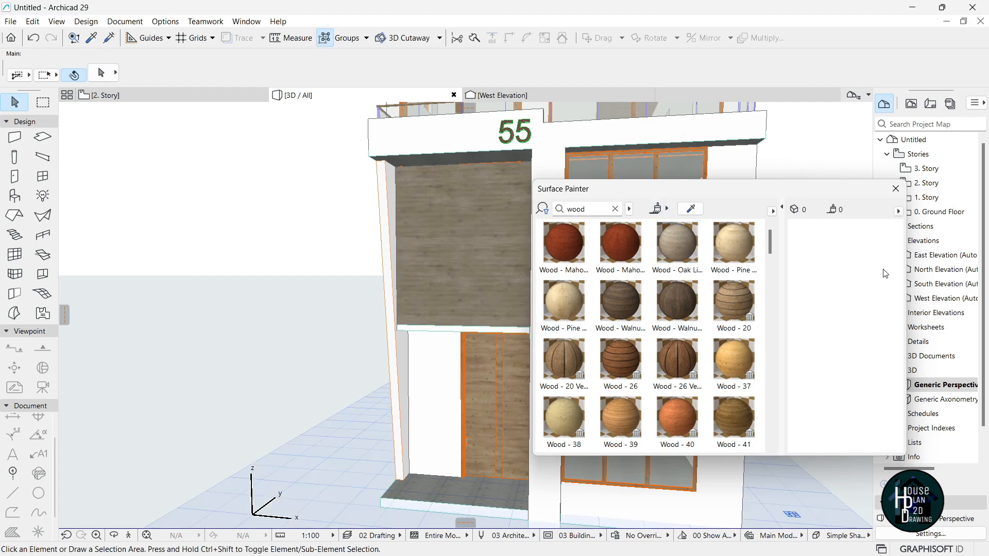
{"action": "left_click", "coordinate": [895, 189]}
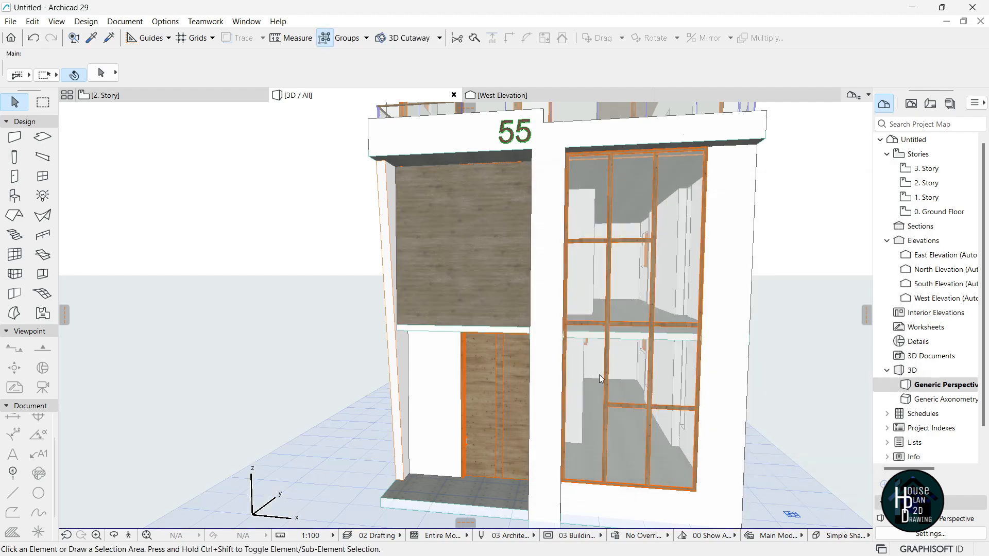
{"action": "left_click", "coordinate": [129, 535]}
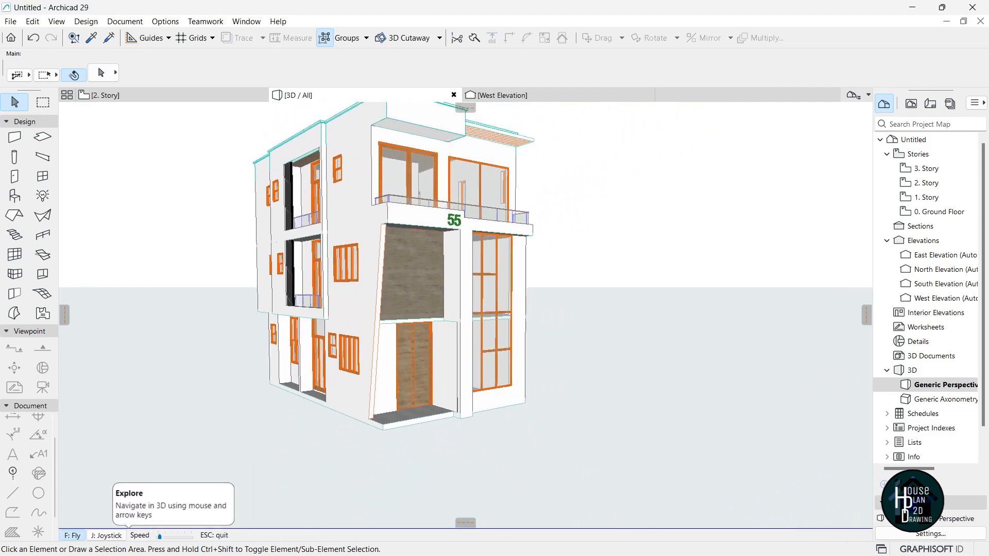
Fly up to the entrance ceiling and offset the concrete slab's front edge outward toward the oak panel.
{"action": "key", "text": "Up"}
{"action": "key", "text": "Up"}
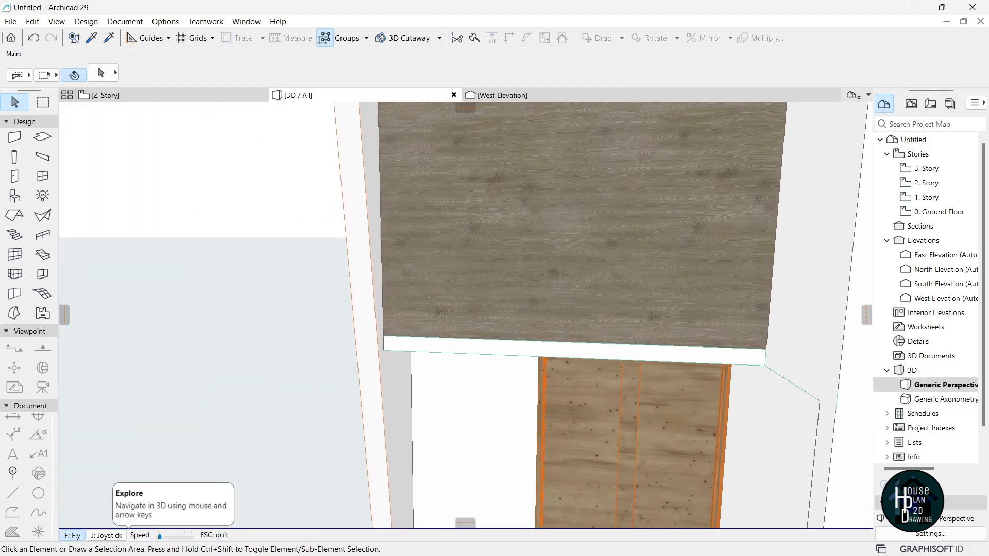
{"action": "key", "text": "Down"}
{"action": "key", "text": "Escape"}
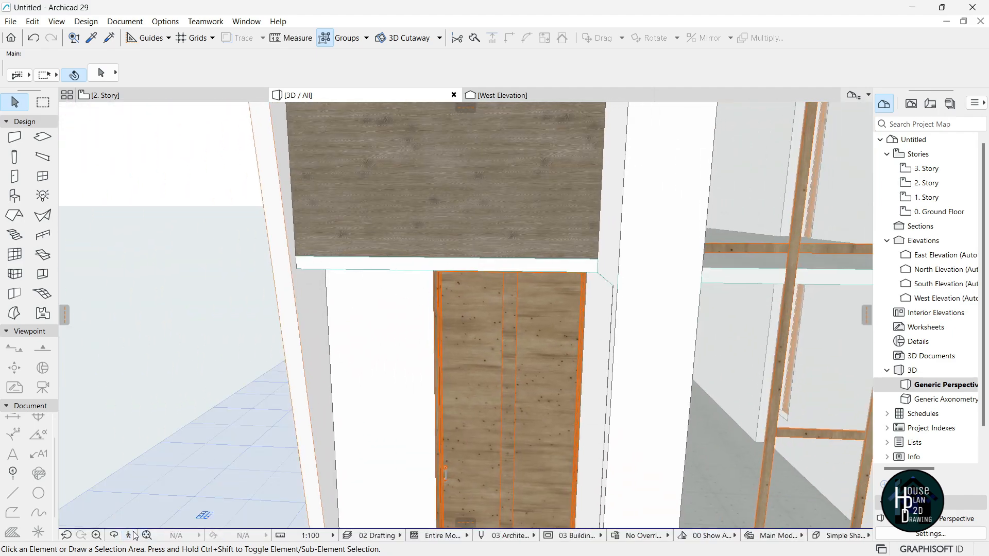
{"action": "left_click", "coordinate": [129, 535]}
{"action": "key", "text": "Up"}
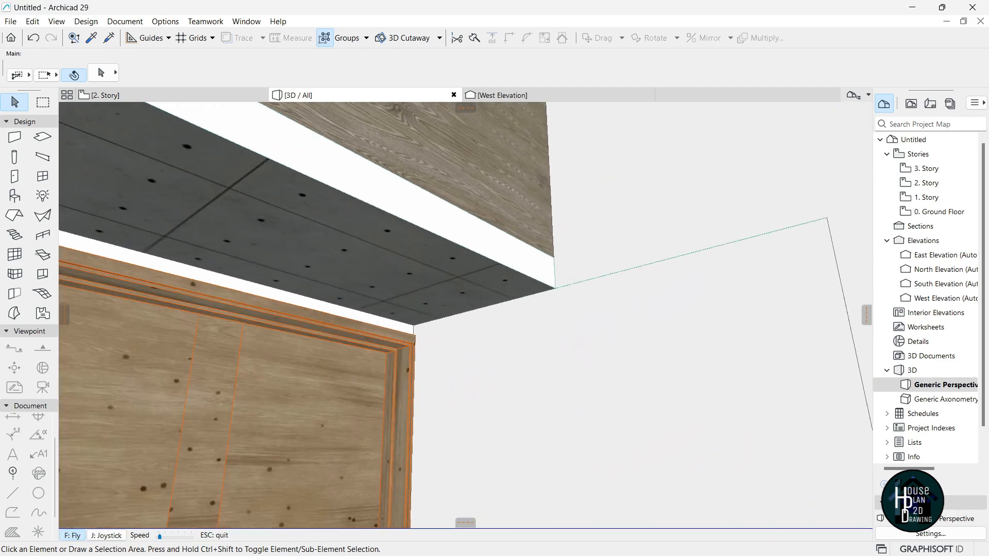
{"action": "key", "text": "Up"}
{"action": "key", "text": "Escape"}
{"action": "left_click", "coordinate": [448, 328]}
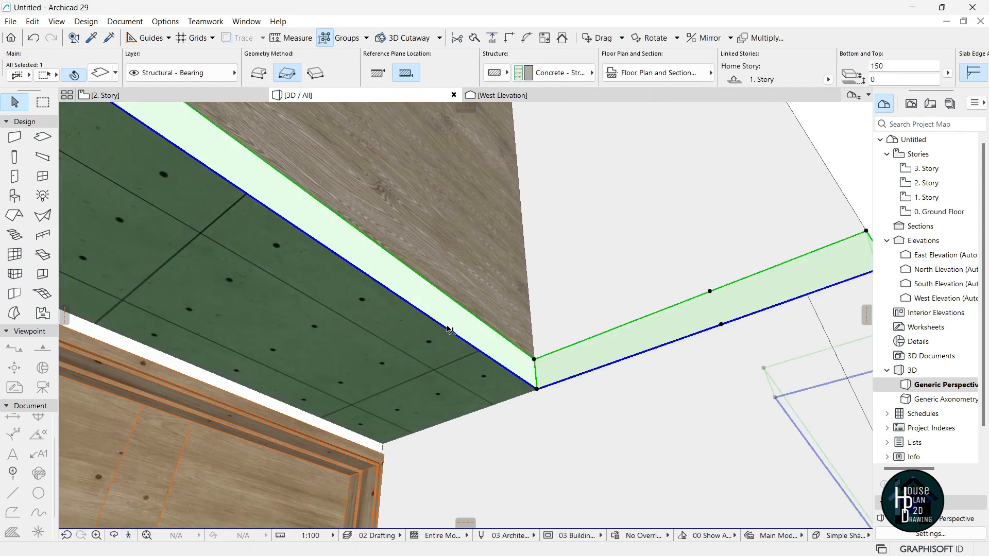
{"action": "left_click", "coordinate": [446, 333]}
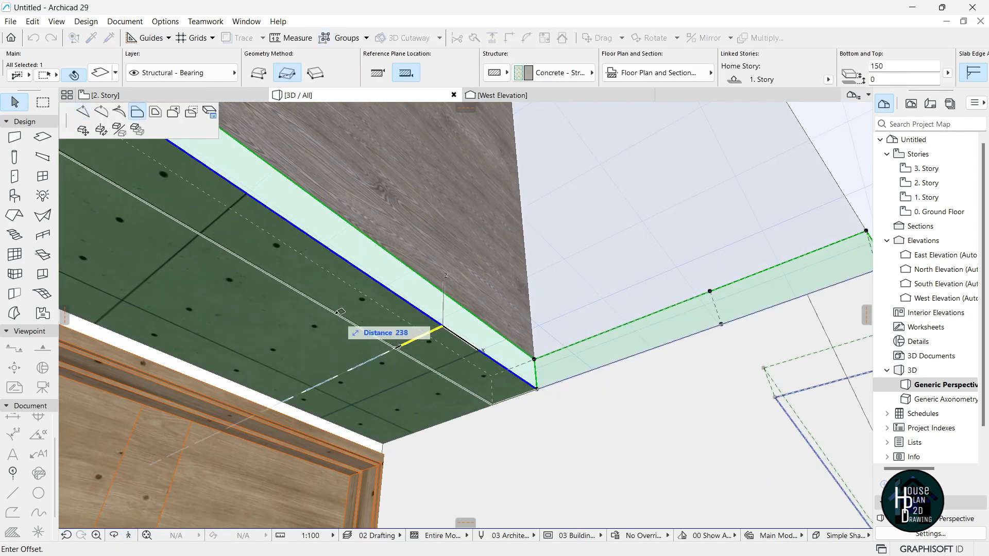
{"action": "key", "text": "Return"}
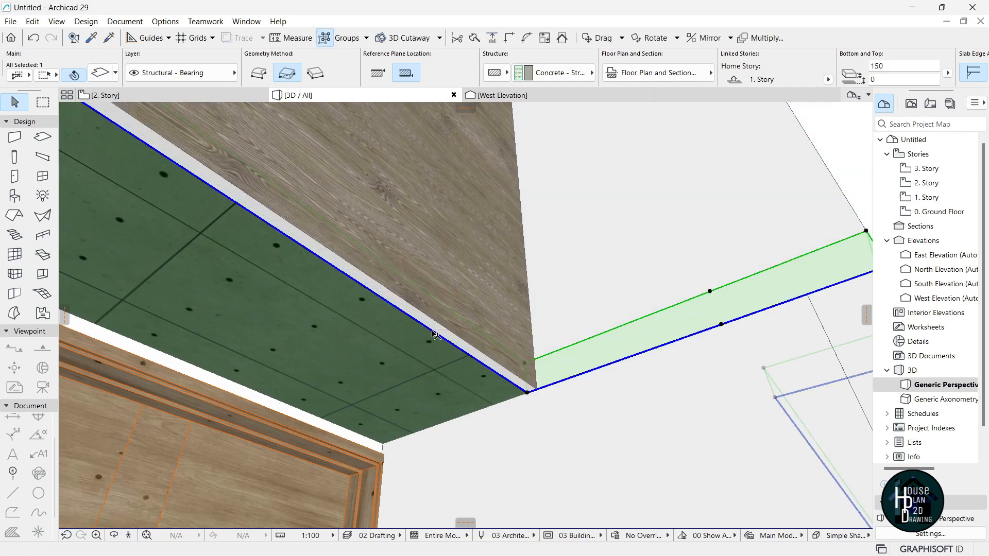
{"action": "left_click", "coordinate": [499, 406]}
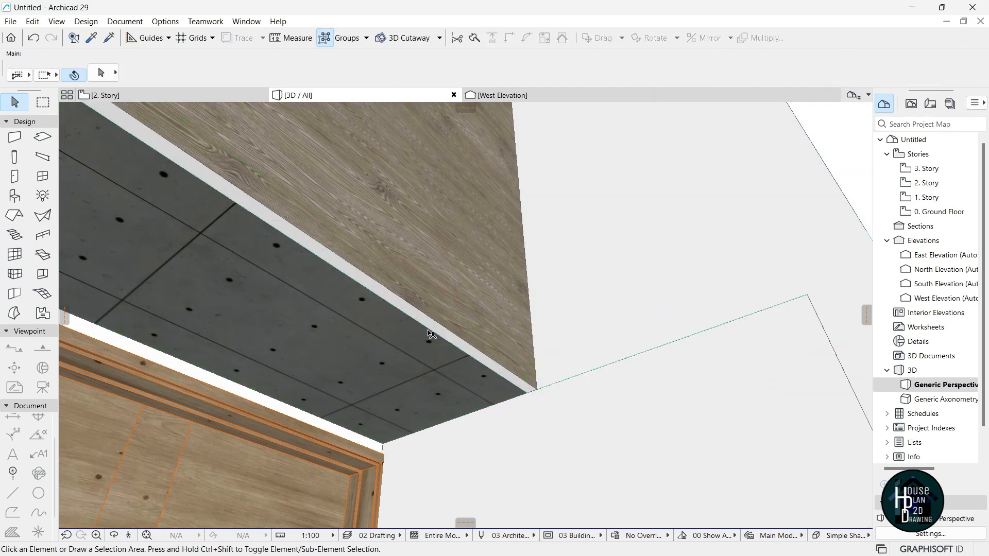
Tour the house in 3D, from the wood panel around to the left side facade.
{"action": "left_click", "coordinate": [482, 343]}
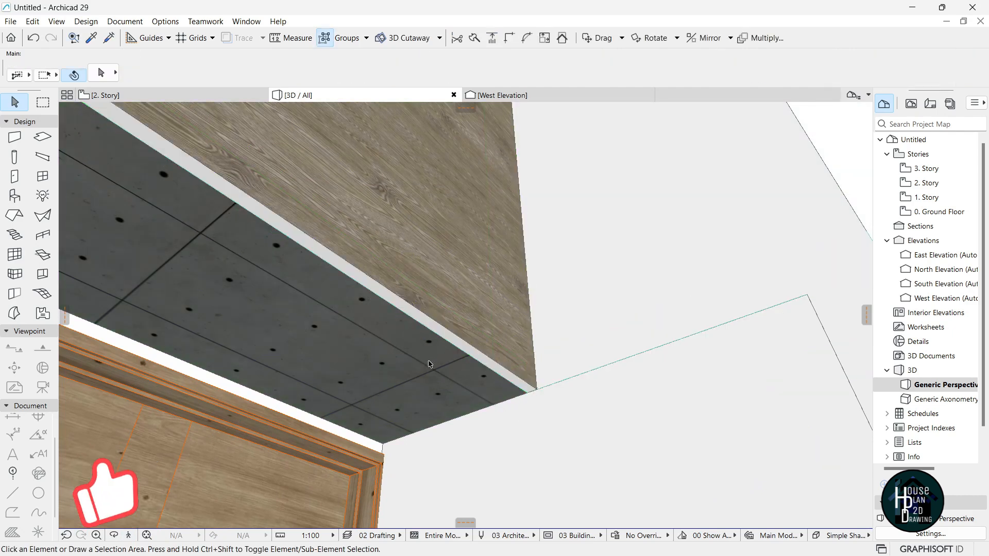
{"action": "key", "text": "Down"}
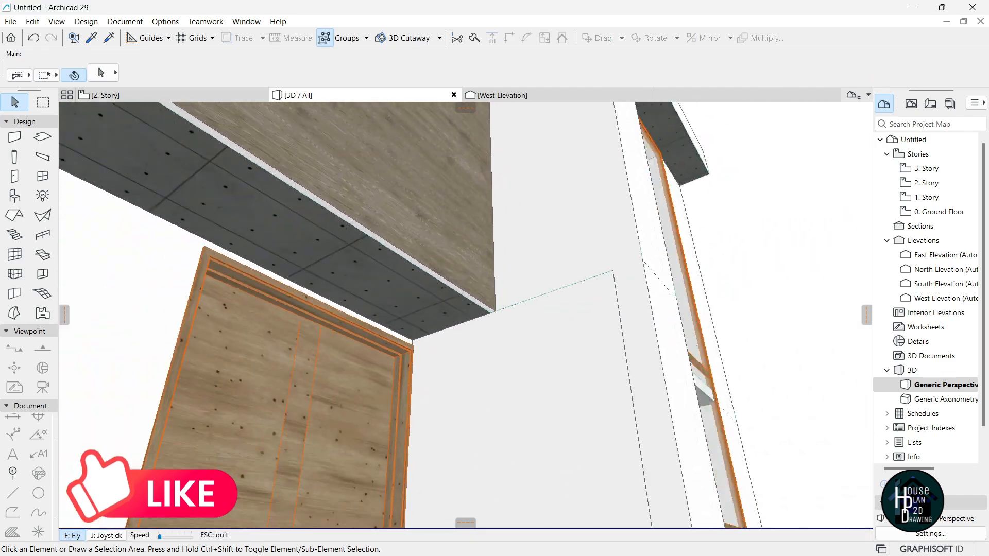
{"action": "key", "text": "Up"}
{"action": "key", "text": "Down"}
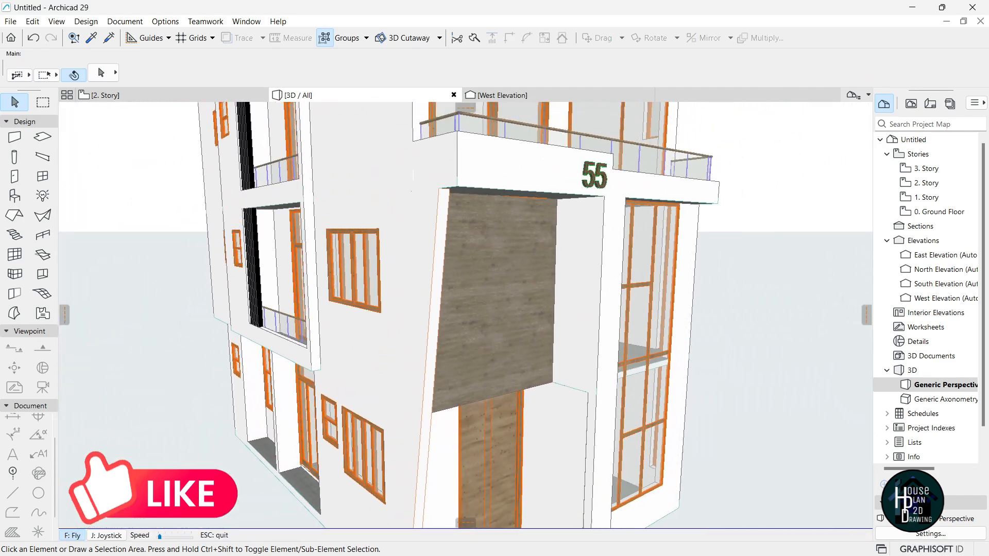
{"action": "key", "text": "Up"}
{"action": "key", "text": "Down"}
{"action": "key", "text": "Down"}
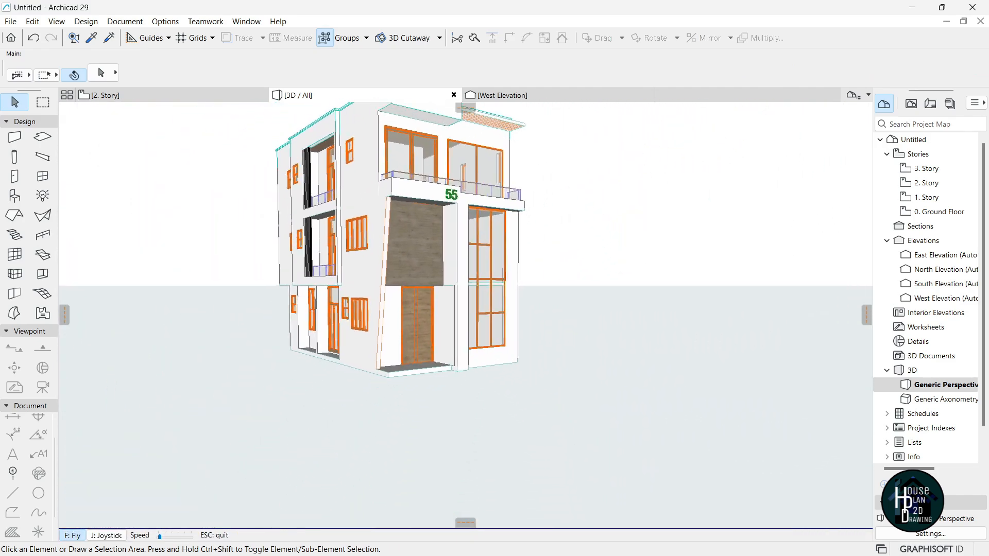
{"action": "key", "text": "Up"}
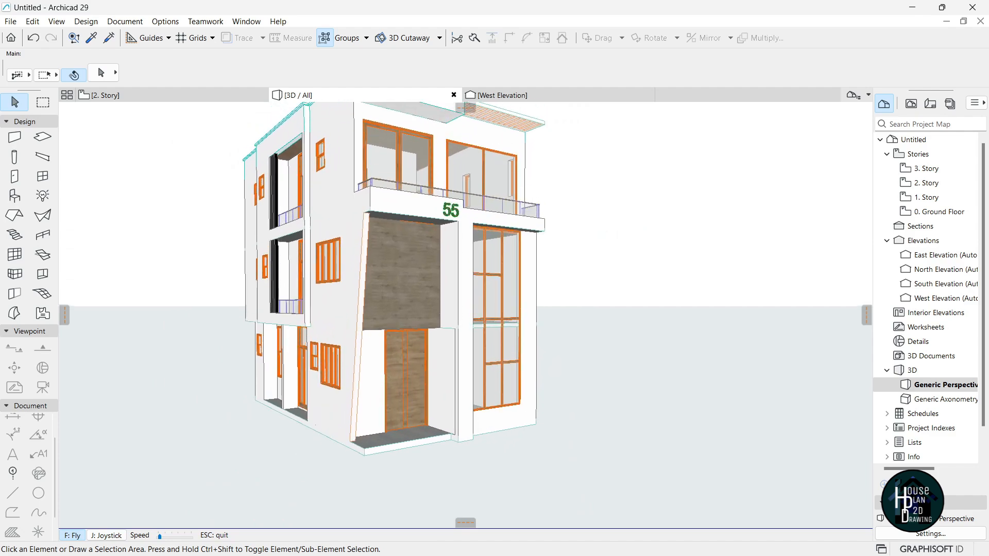
{"action": "key", "text": "Left"}
{"action": "key", "text": "Down"}
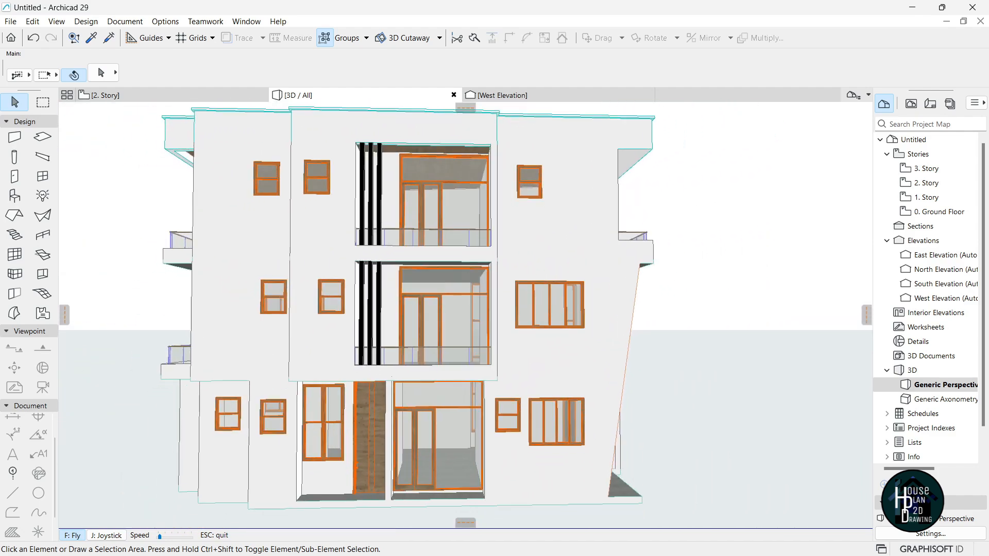
{"action": "key", "text": "Up"}
{"action": "key", "text": "Escape"}
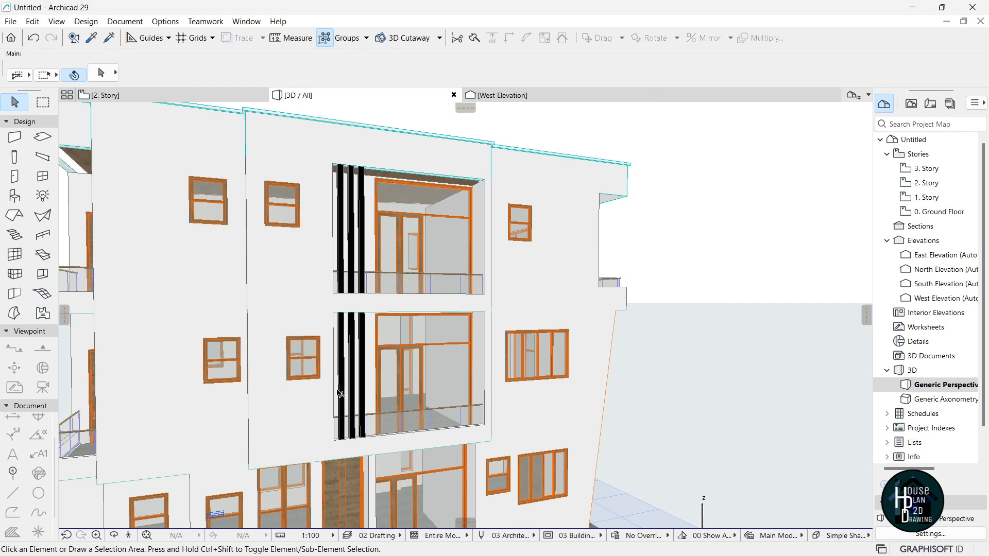
Pull back for a final overview, then switch to the Elite B project in Archicad 27.
{"action": "left_click", "coordinate": [130, 536]}
{"action": "key", "text": "Down"}
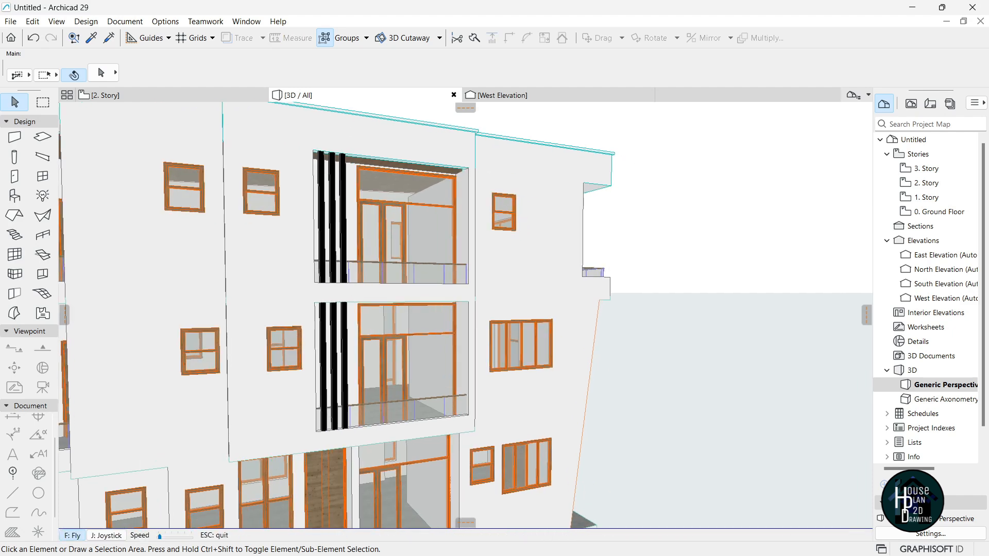
{"action": "key", "text": "Escape"}
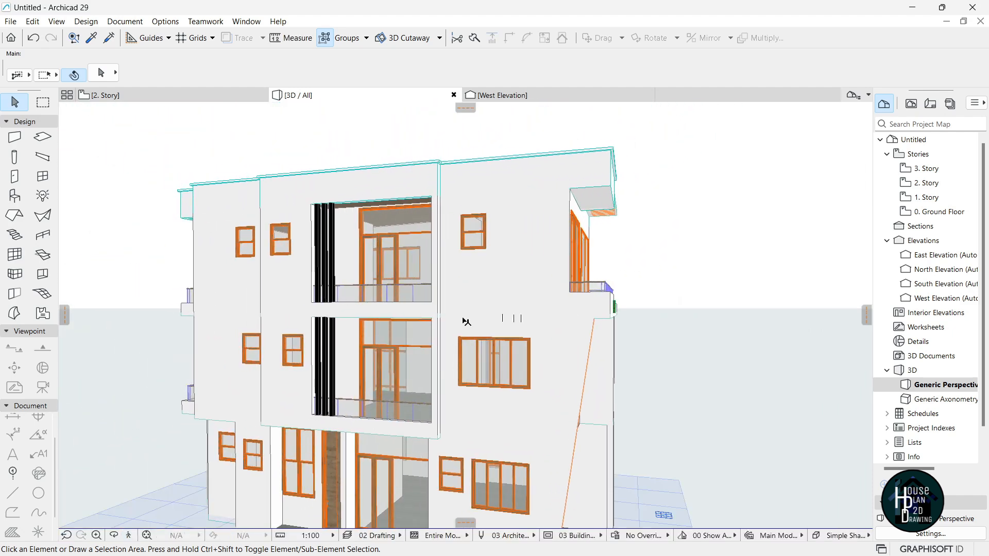
{"action": "key", "text": "super+Tab"}
{"action": "left_click", "coordinate": [650, 161]}
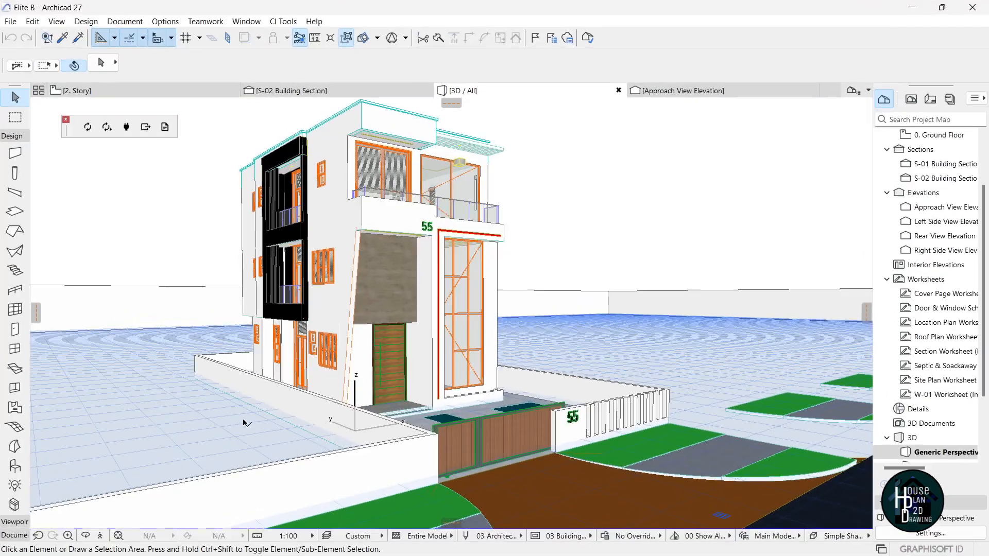
Fly around the Elite B reference model and inspect the black frame's top beam and left column.
{"action": "left_click", "coordinate": [96, 538]}
{"action": "key", "text": "Up"}
{"action": "key", "text": "Left"}
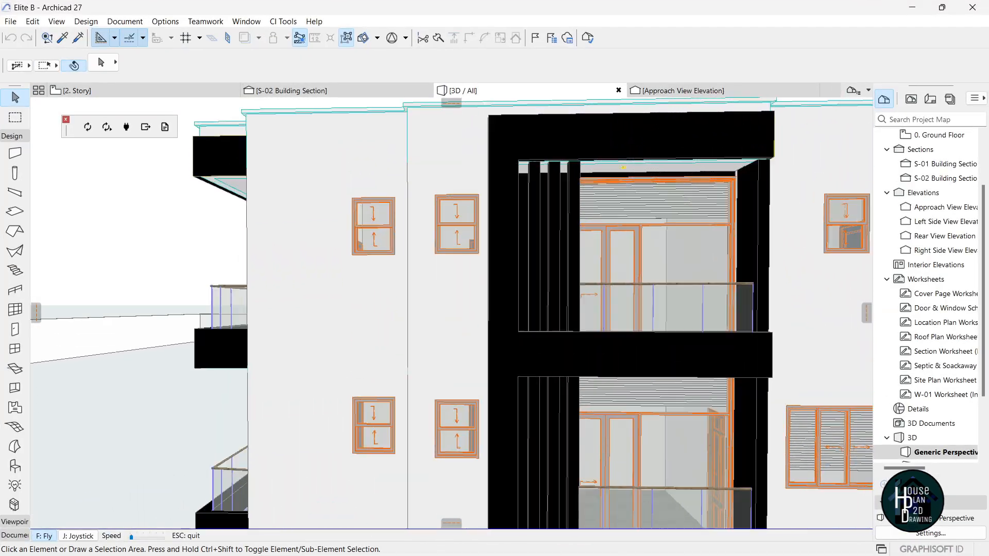
{"action": "key", "text": "Down"}
{"action": "key", "text": "Right"}
{"action": "key", "text": "Escape"}
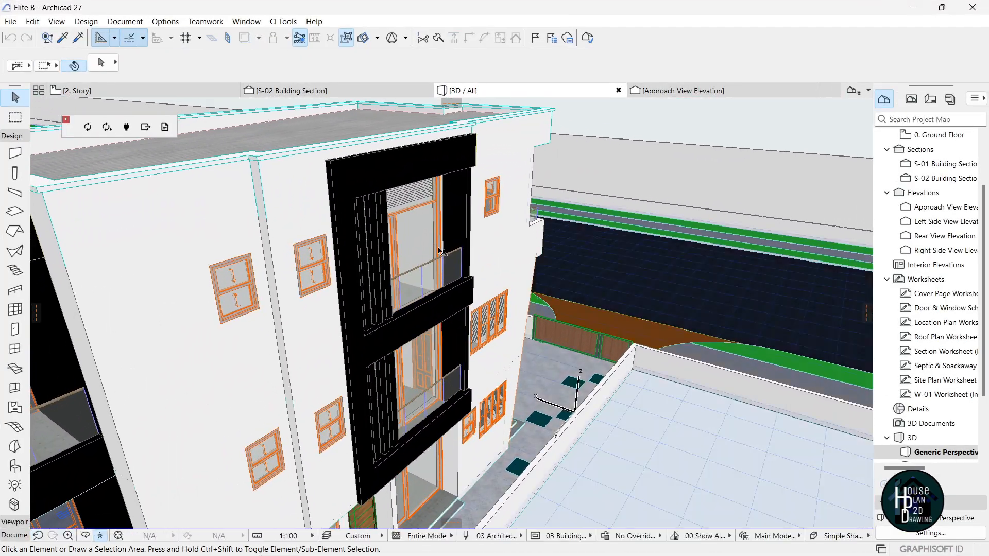
{"action": "left_click", "coordinate": [412, 164]}
{"action": "left_click", "coordinate": [355, 279]}
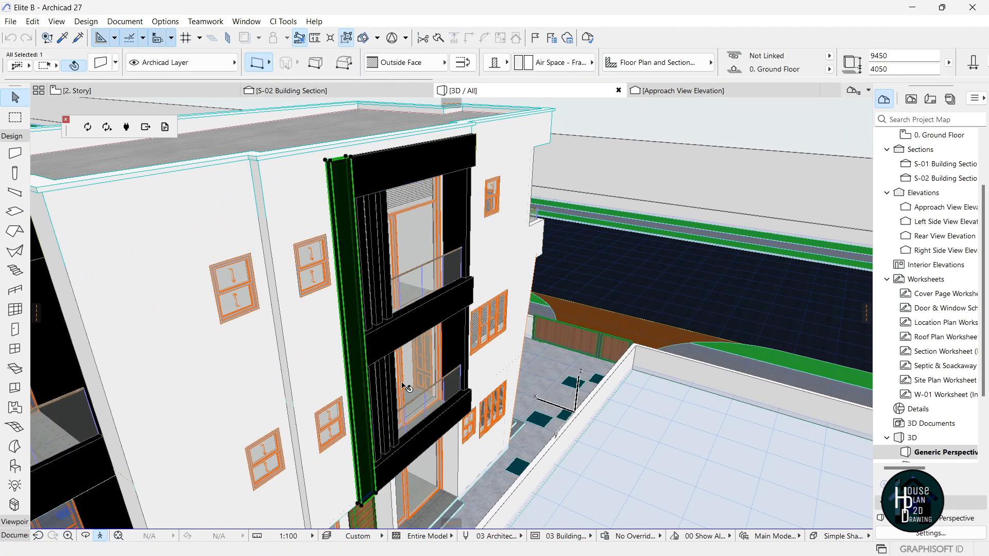
{"action": "key", "text": "Escape"}
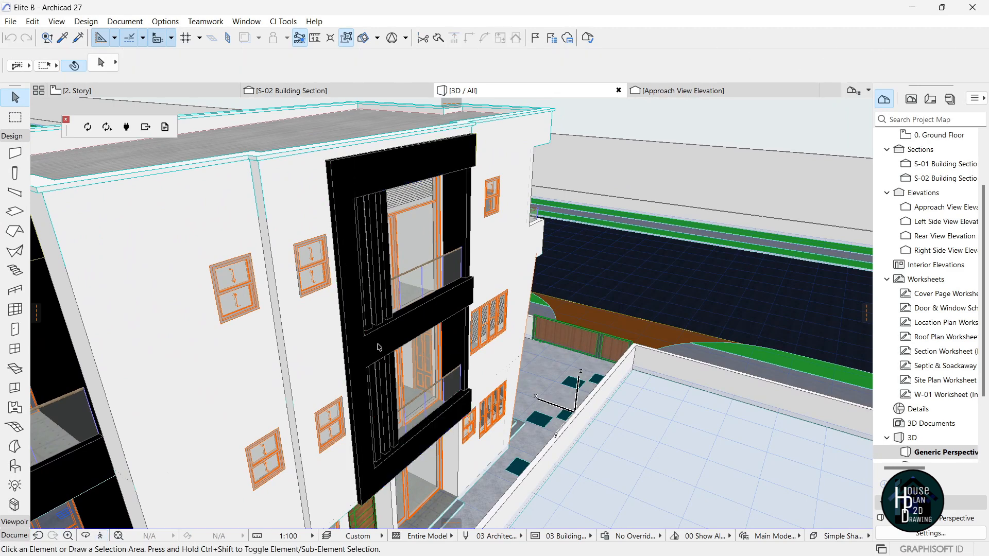
Fly around the corner to view the 55 facade, then bring up Windows Task View.
{"action": "left_click", "coordinate": [100, 536]}
{"action": "key", "text": "Up"}
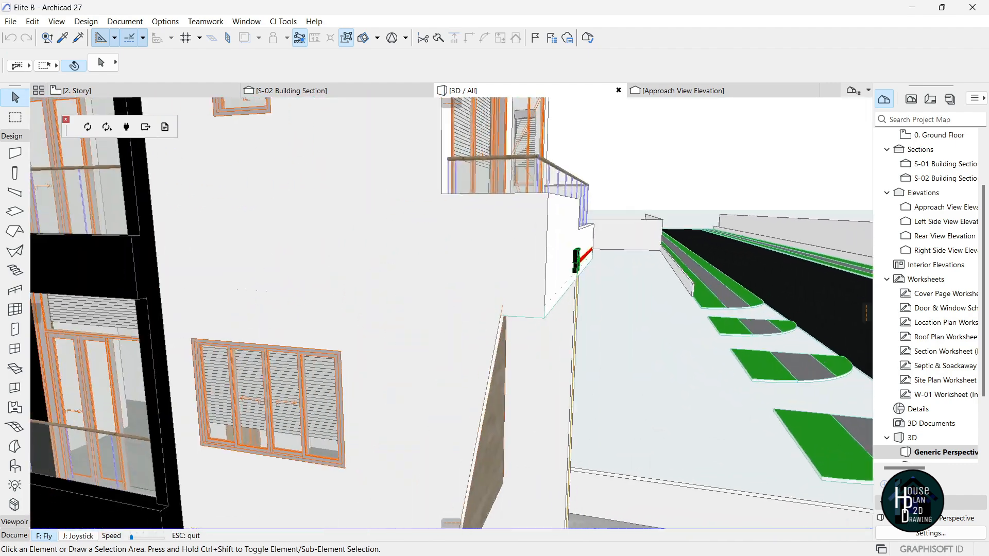
{"action": "key", "text": "Right"}
{"action": "key", "text": "Down"}
{"action": "key", "text": "Down"}
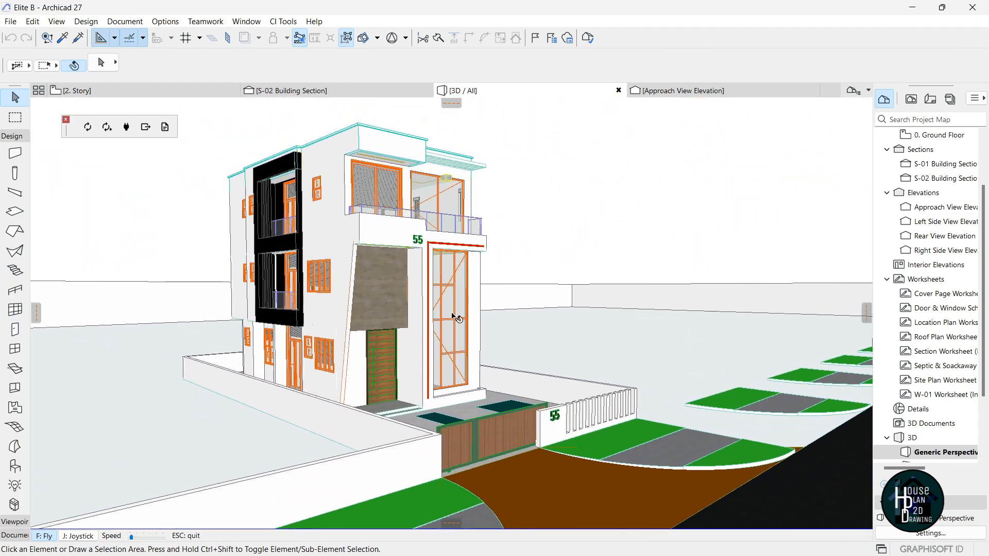
{"action": "key", "text": "Escape"}
{"action": "key", "text": "super+Tab"}
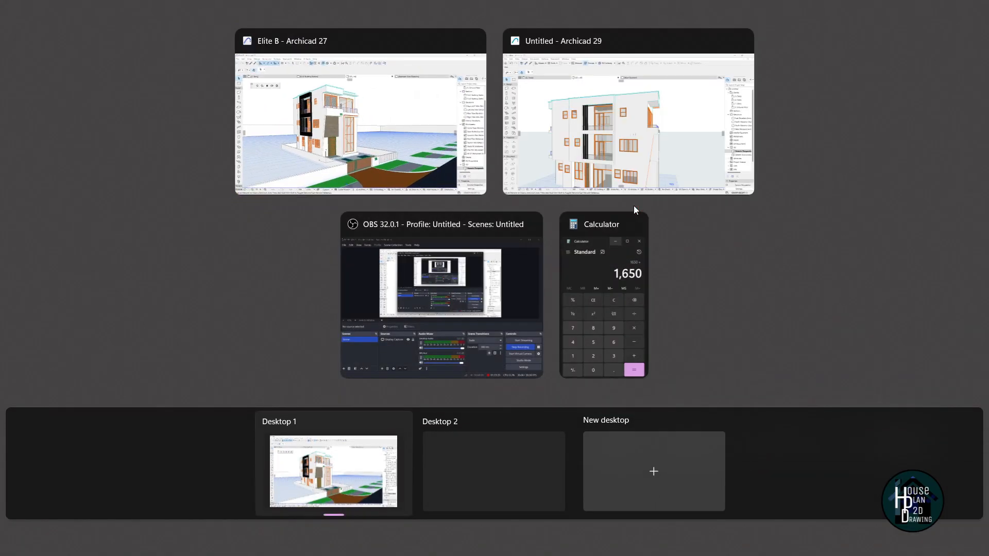
Switch to the Untitled Archicad 29 project and inspect a double-hung window on the West Elevation.
{"action": "left_click", "coordinate": [633, 140]}
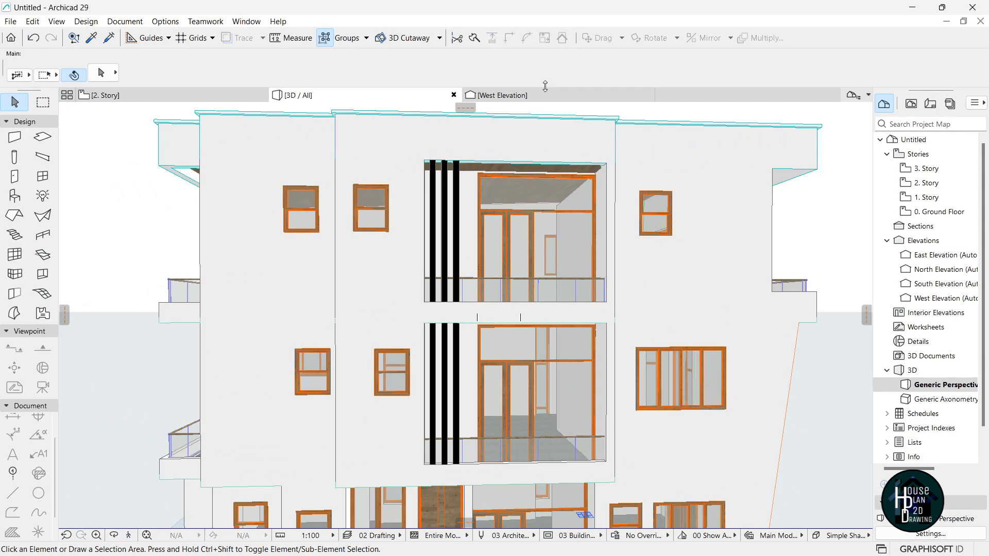
{"action": "left_click", "coordinate": [497, 95]}
{"action": "scroll", "coordinate": [441, 249], "scroll_direction": "down", "scroll_amount": 1}
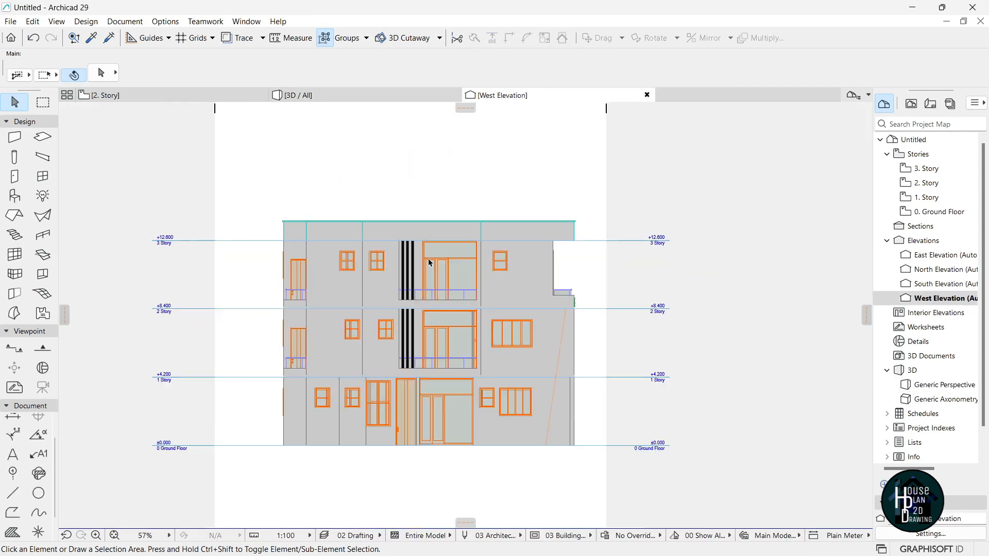
{"action": "scroll", "coordinate": [382, 269], "scroll_direction": "up", "scroll_amount": 5}
{"action": "left_click", "coordinate": [398, 407]}
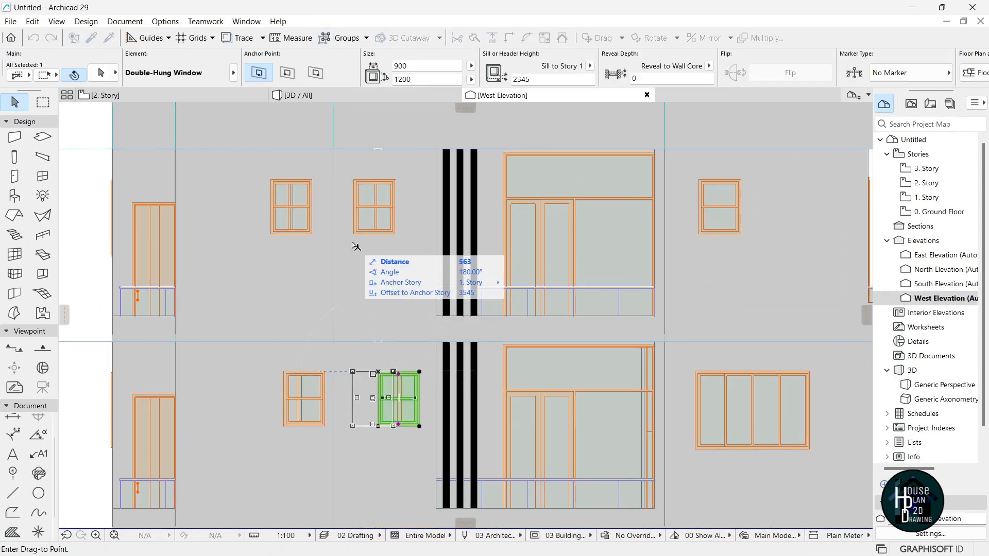
{"action": "key", "text": "Escape"}
{"action": "scroll", "coordinate": [361, 287], "scroll_direction": "down", "scroll_amount": 4}
{"action": "scroll", "coordinate": [438, 287], "scroll_direction": "up", "scroll_amount": 2}
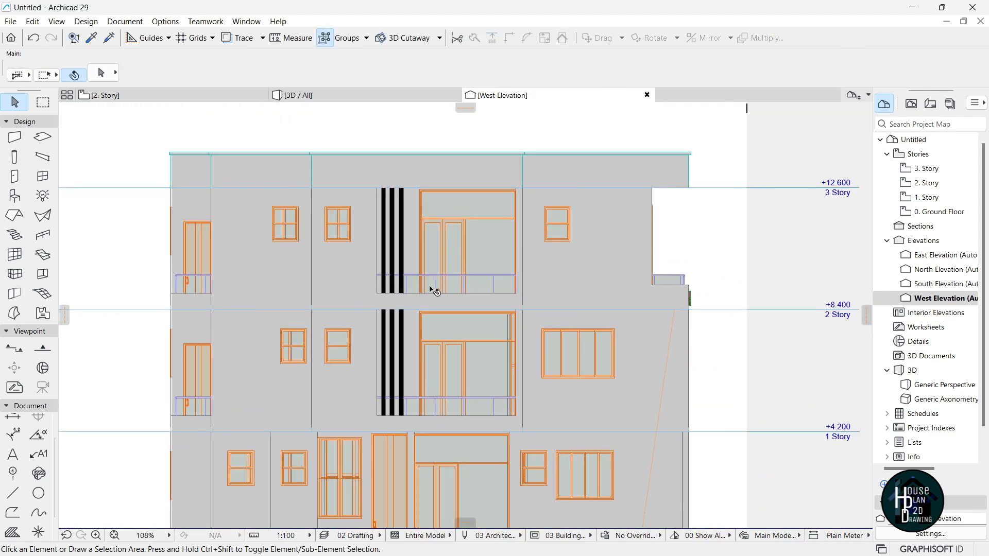
In 3D, start a polywall matching the existing wall's settings, placing its first node below the balcony.
{"action": "left_click", "coordinate": [323, 94]}
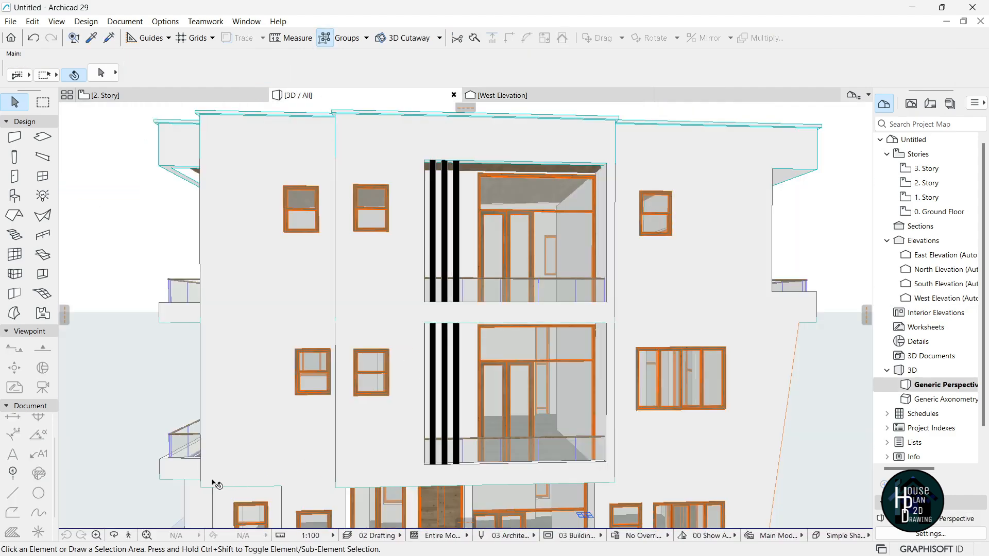
{"action": "left_click", "coordinate": [129, 535]}
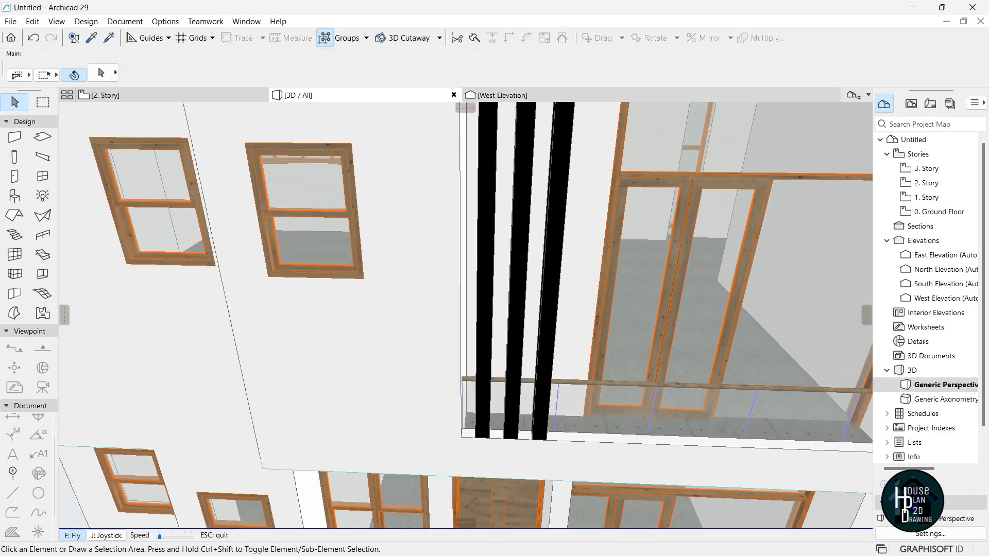
{"action": "key", "text": "Escape"}
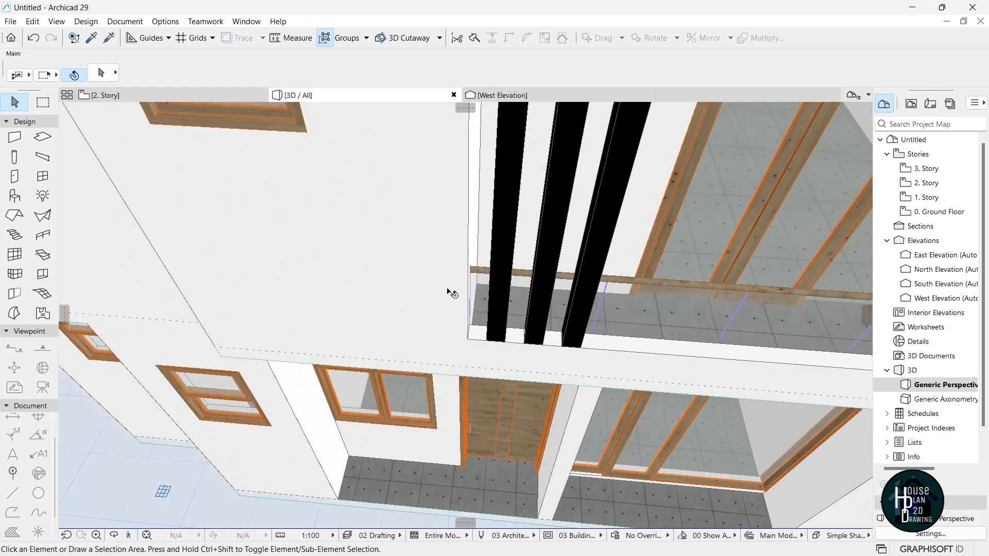
{"action": "left_click", "coordinate": [445, 238], "text": "alt"}
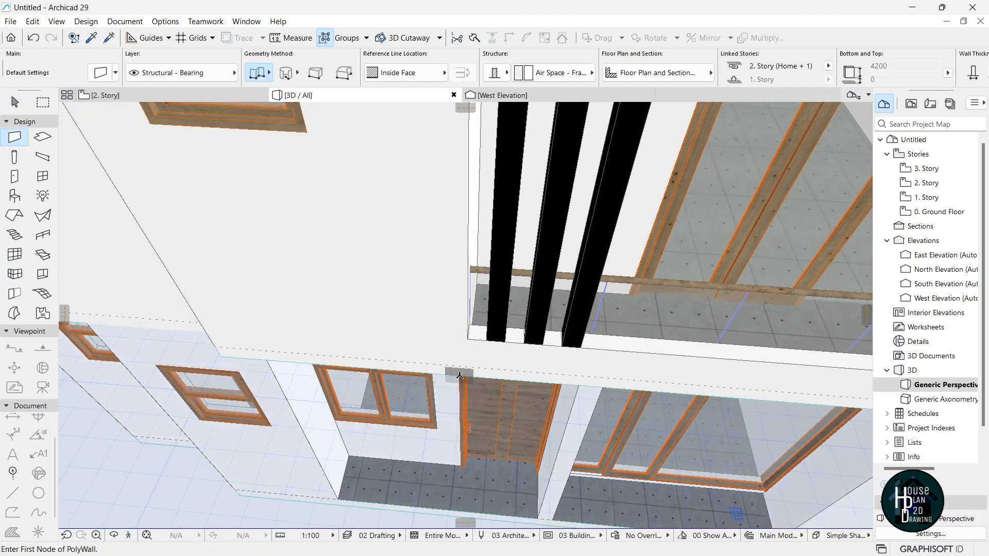
{"action": "left_click", "coordinate": [468, 337]}
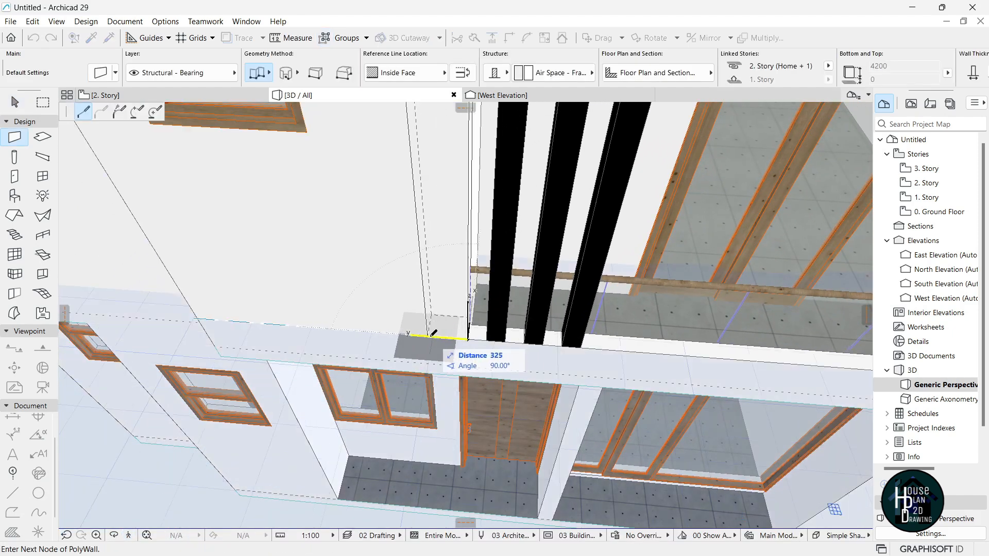
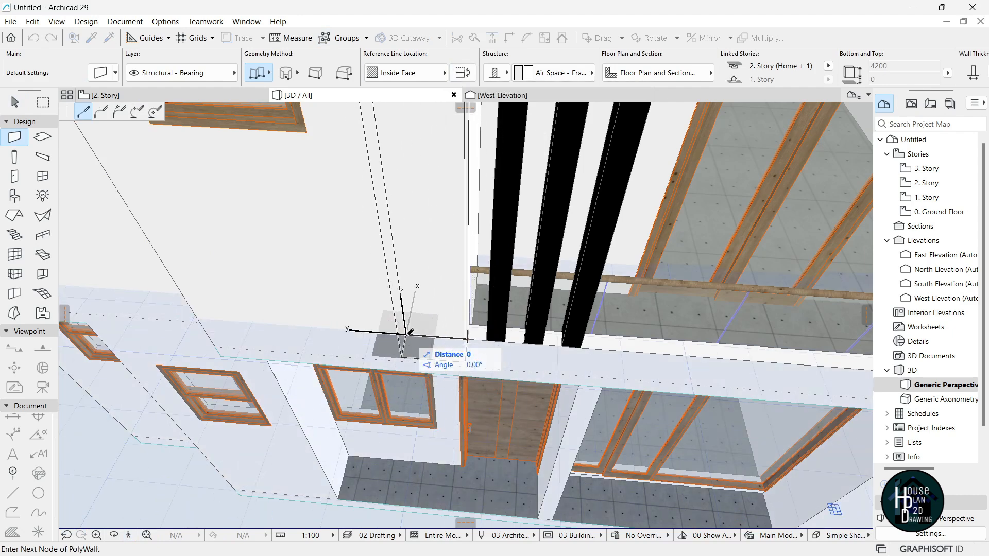
Finish the new polywall and switch to the West Elevation.
{"action": "left_click", "coordinate": [407, 333]}
{"action": "key", "text": "Escape"}
{"action": "left_click", "coordinate": [532, 96]}
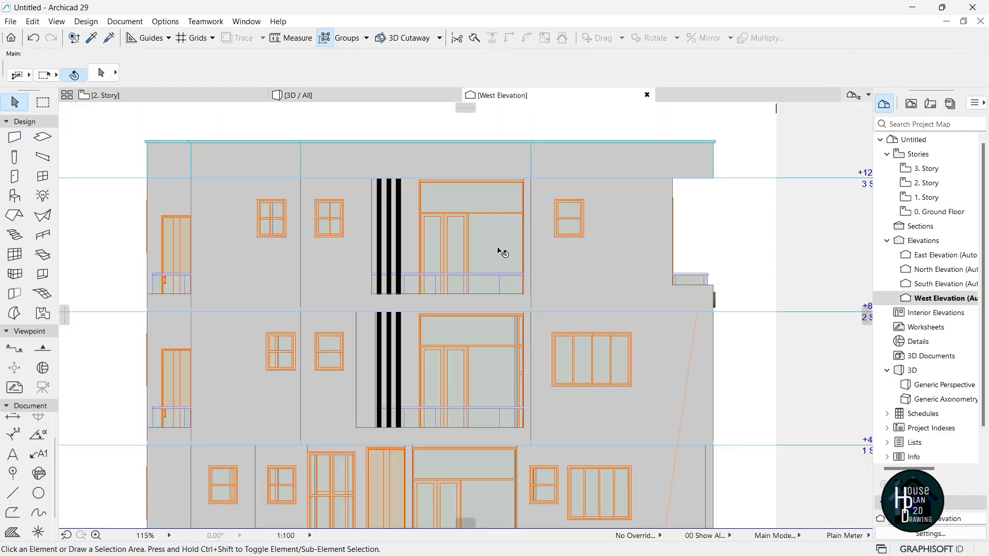
{"action": "scroll", "coordinate": [499, 236], "scroll_direction": "down", "scroll_amount": 3}
{"action": "scroll", "coordinate": [438, 307], "scroll_direction": "up", "scroll_amount": 6}
Select the wall left of the black bars and move it into position with Ctrl+D.
{"action": "left_click", "coordinate": [412, 361]}
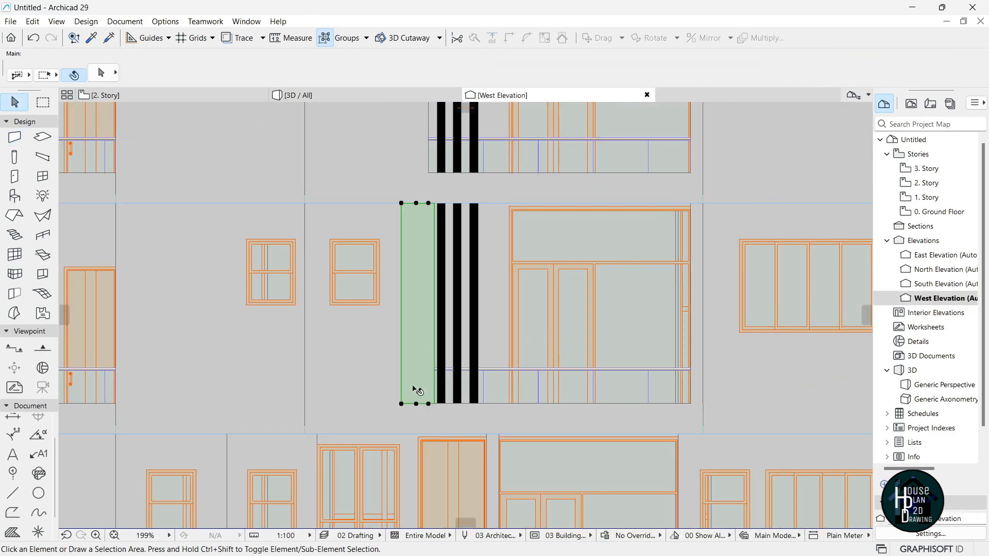
{"action": "scroll", "coordinate": [414, 405], "scroll_direction": "up", "scroll_amount": 3}
{"action": "scroll", "coordinate": [443, 405], "scroll_direction": "up", "scroll_amount": 3}
{"action": "key", "text": "ctrl+d"}
{"action": "scroll", "coordinate": [442, 381], "scroll_direction": "up", "scroll_amount": 3}
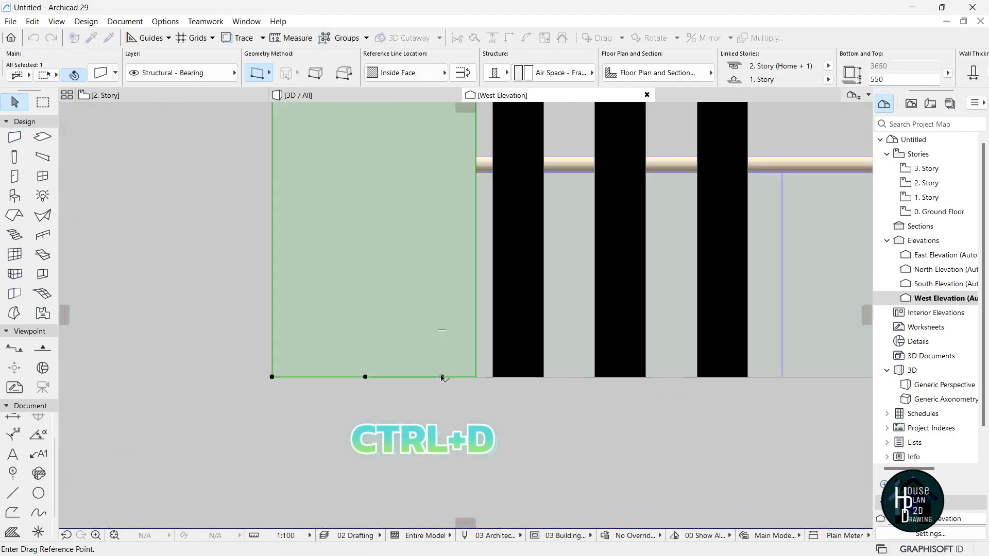
{"action": "left_click", "coordinate": [434, 378]}
{"action": "scroll", "coordinate": [434, 379], "scroll_direction": "up", "scroll_amount": 5}
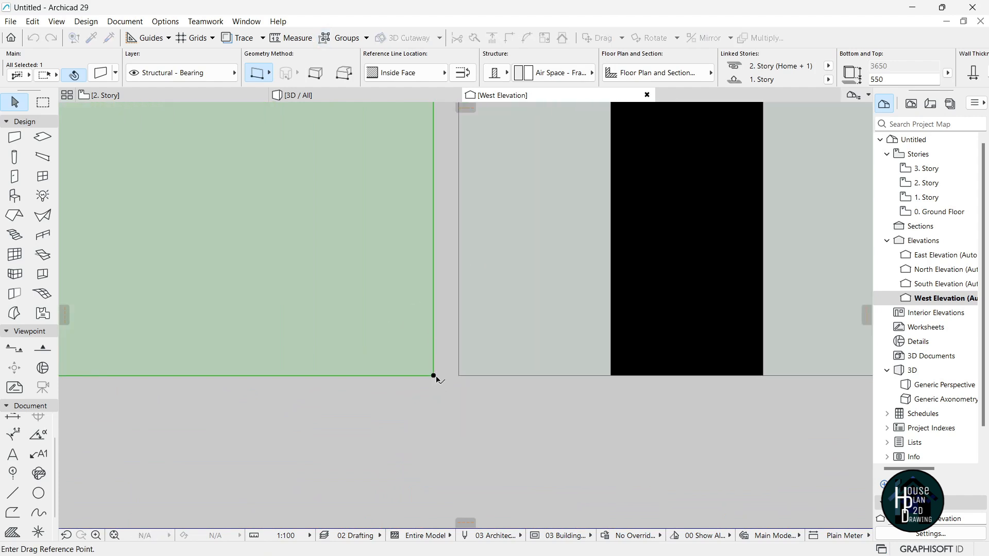
{"action": "scroll", "coordinate": [454, 379], "scroll_direction": "up", "scroll_amount": 2}
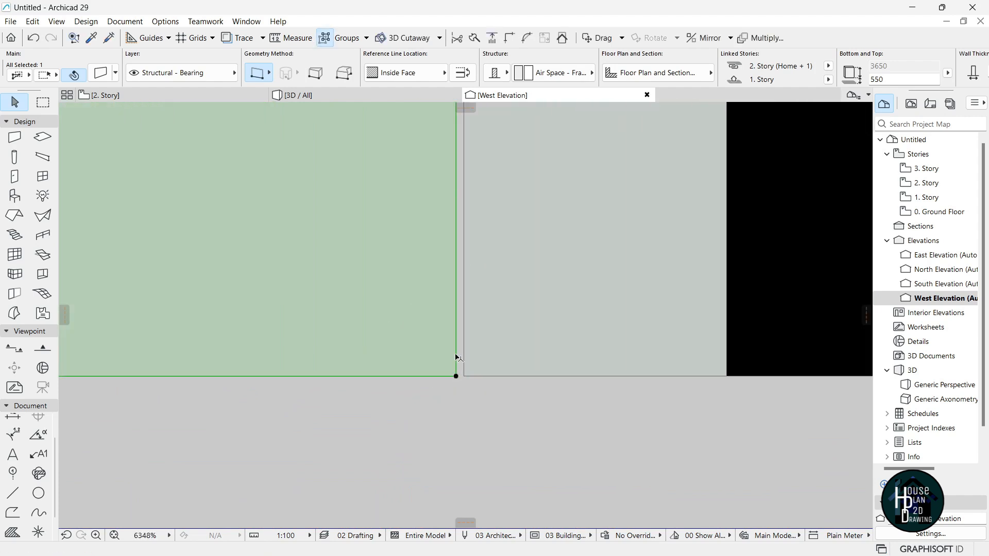
{"action": "scroll", "coordinate": [456, 359], "scroll_direction": "down", "scroll_amount": 8}
{"action": "scroll", "coordinate": [454, 368], "scroll_direction": "up", "scroll_amount": 1}
Stretch the wall's bottom down to the 1. Story level line.
{"action": "left_click", "coordinate": [337, 359]}
{"action": "scroll", "coordinate": [350, 323], "scroll_direction": "down", "scroll_amount": 3}
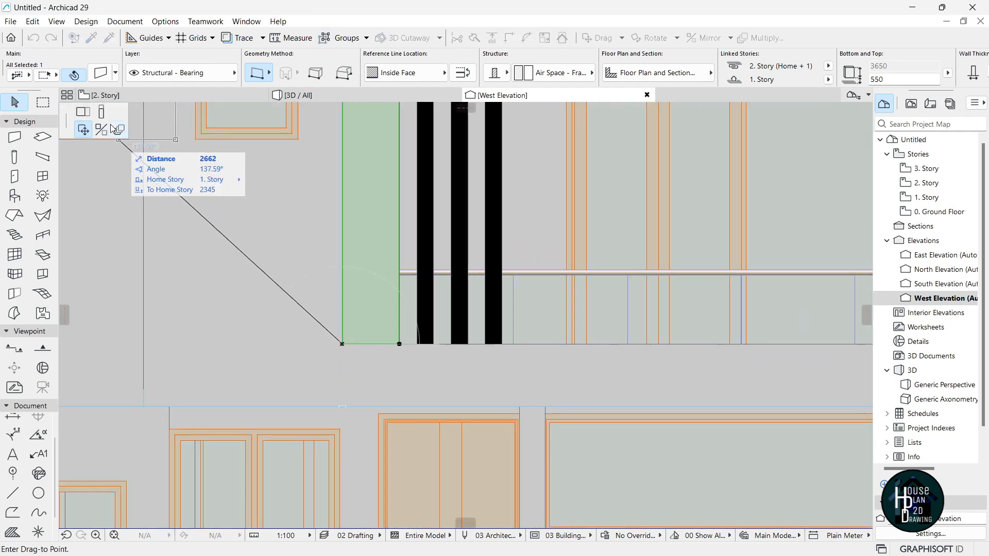
{"action": "left_click", "coordinate": [353, 407]}
{"action": "scroll", "coordinate": [355, 407], "scroll_direction": "down", "scroll_amount": 4}
{"action": "scroll", "coordinate": [361, 309], "scroll_direction": "down", "scroll_amount": 3}
{"action": "scroll", "coordinate": [386, 361], "scroll_direction": "up", "scroll_amount": 3}
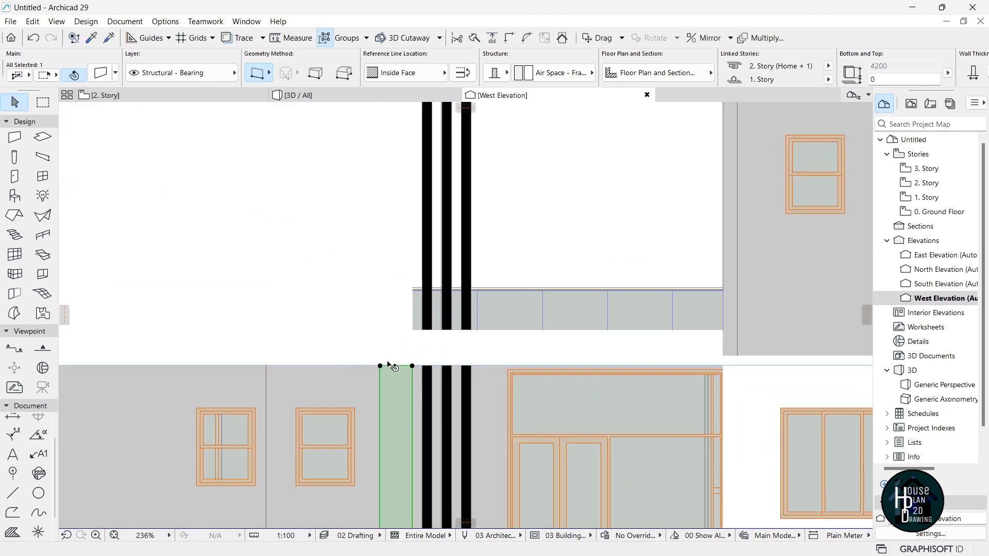
Stretch the wall's top up above the 3. Story to the roof line.
{"action": "left_click", "coordinate": [412, 366]}
{"action": "scroll", "coordinate": [416, 331], "scroll_direction": "down", "scroll_amount": 4}
{"action": "scroll", "coordinate": [388, 311], "scroll_direction": "up", "scroll_amount": 5}
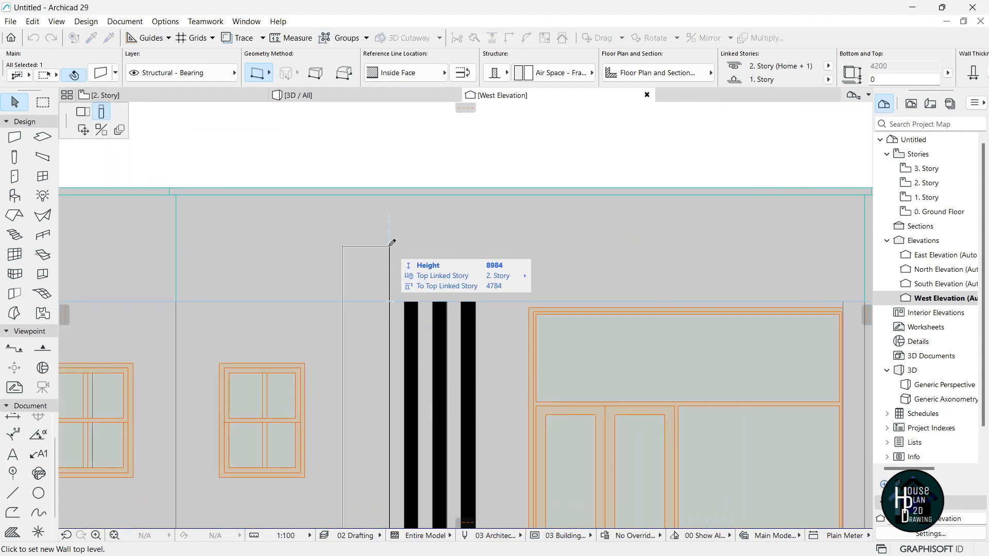
{"action": "scroll", "coordinate": [411, 232], "scroll_direction": "down", "scroll_amount": 4}
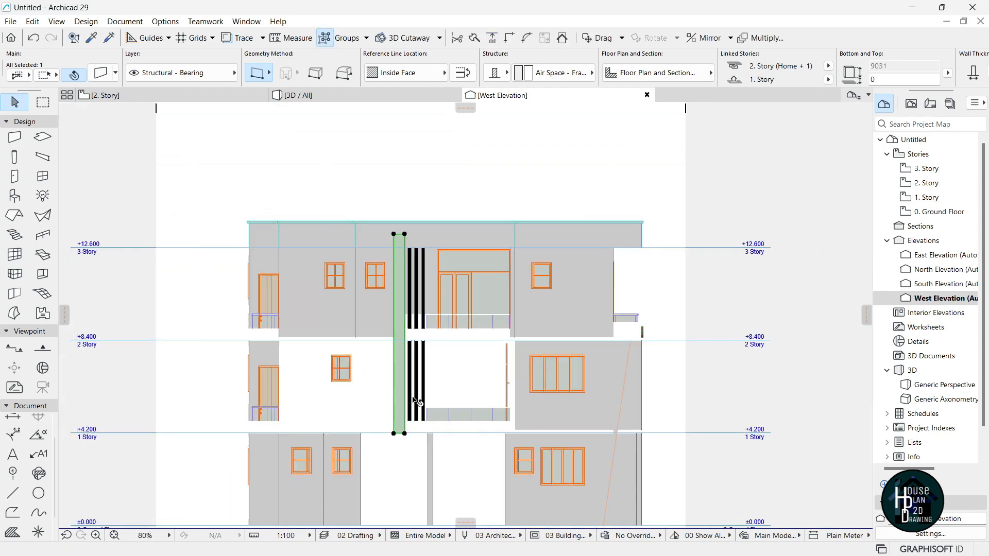
{"action": "scroll", "coordinate": [412, 404], "scroll_direction": "up", "scroll_amount": 2}
{"action": "scroll", "coordinate": [398, 389], "scroll_direction": "down", "scroll_amount": 1}
{"action": "key", "text": "Escape"}
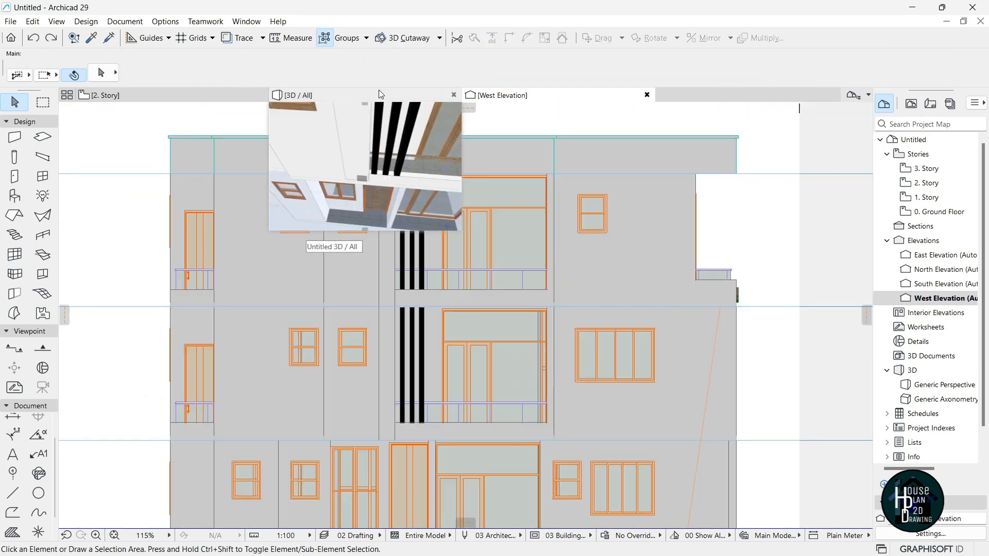
In the 3D view, set the tall wall beside the black bars to thickness 50.
{"action": "left_click", "coordinate": [380, 94]}
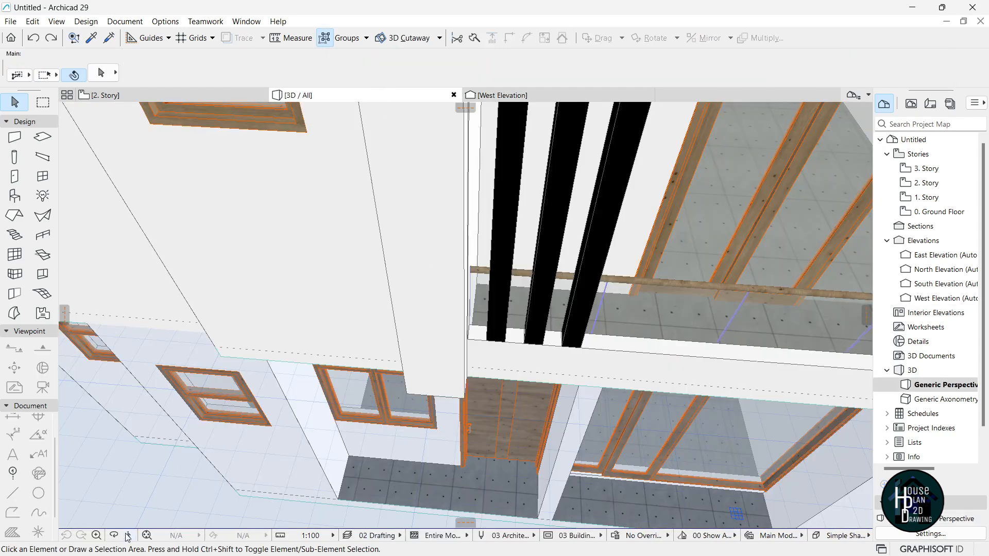
{"action": "left_click", "coordinate": [127, 536]}
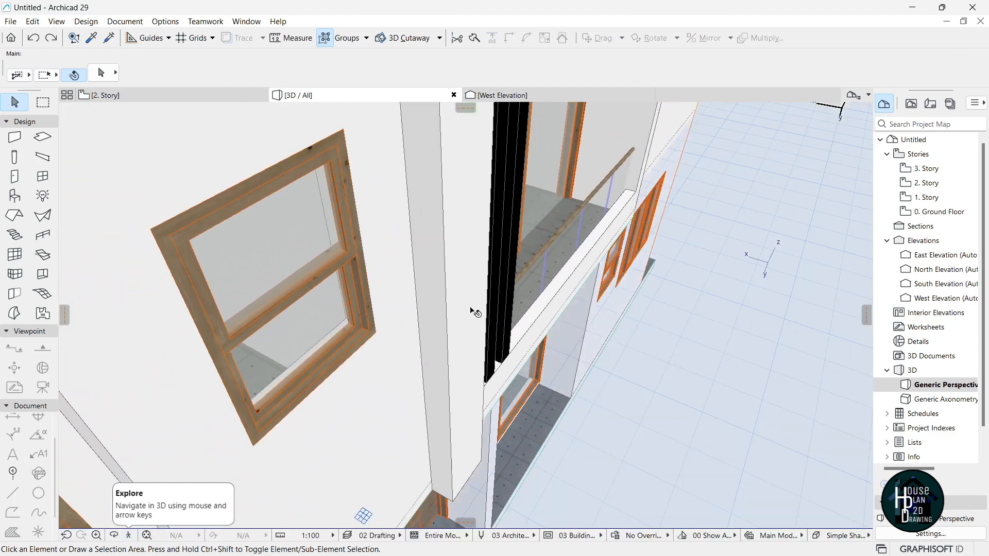
{"action": "left_click", "coordinate": [474, 312]}
{"action": "double_click", "coordinate": [726, 72]}
{"action": "type", "text": "50"}
{"action": "key", "text": "Return"}
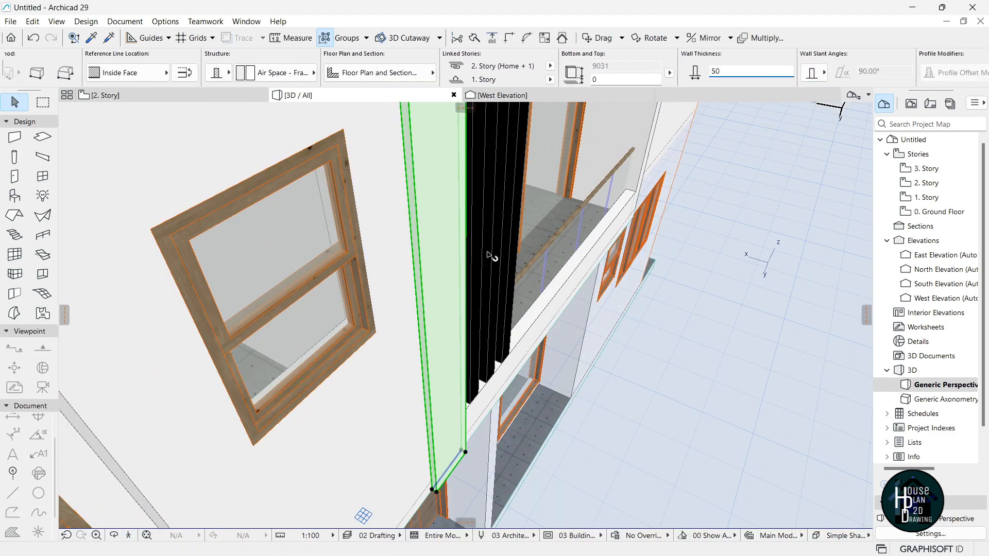
{"action": "key", "text": "Escape"}
Explore along the facade to check the thinner wall.
{"action": "left_click", "coordinate": [129, 537]}
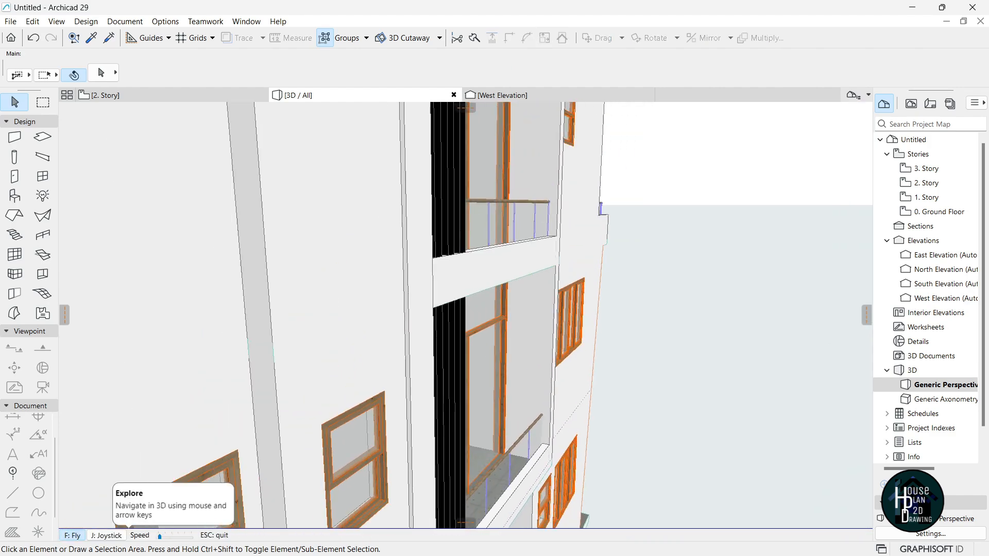
{"action": "key", "text": "Right"}
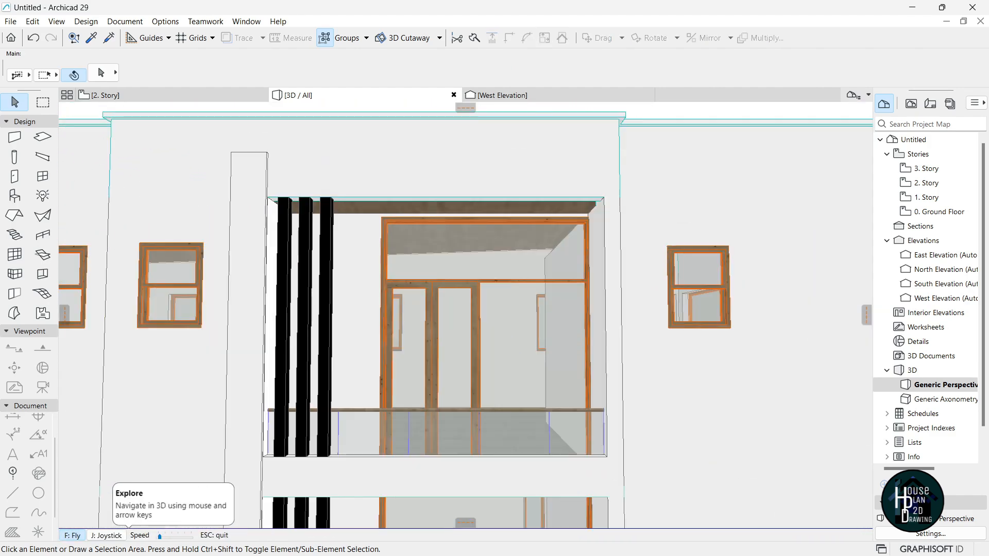
{"action": "key", "text": "Left"}
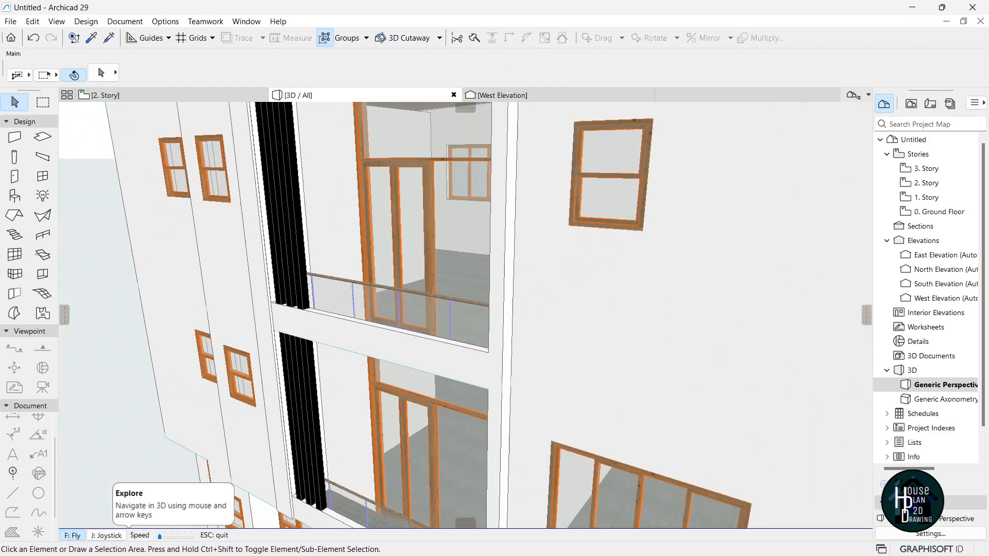
{"action": "key", "text": "Down"}
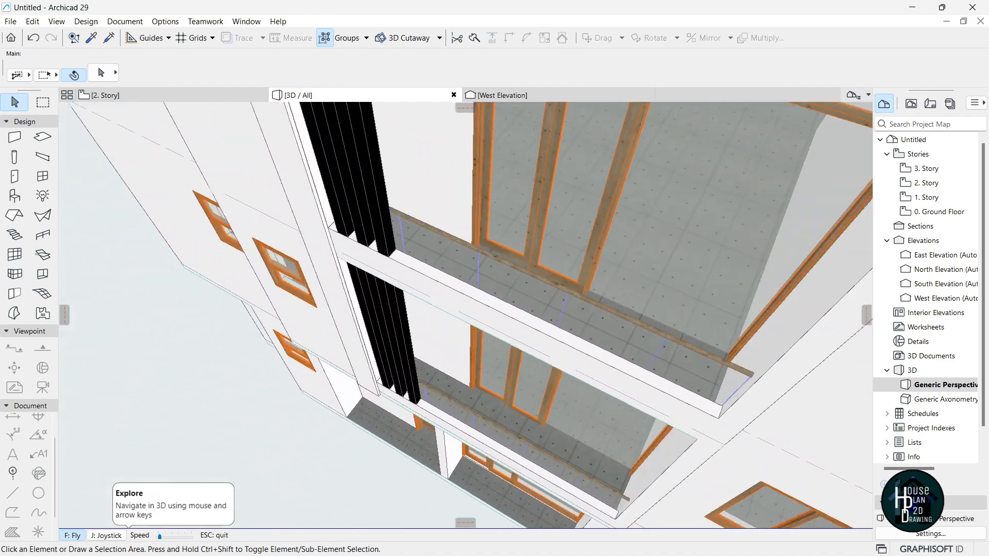
Copy the long beam wall across the balcony to the upper wall corner.
{"action": "key", "text": "Escape"}
{"action": "left_click", "coordinate": [402, 280]}
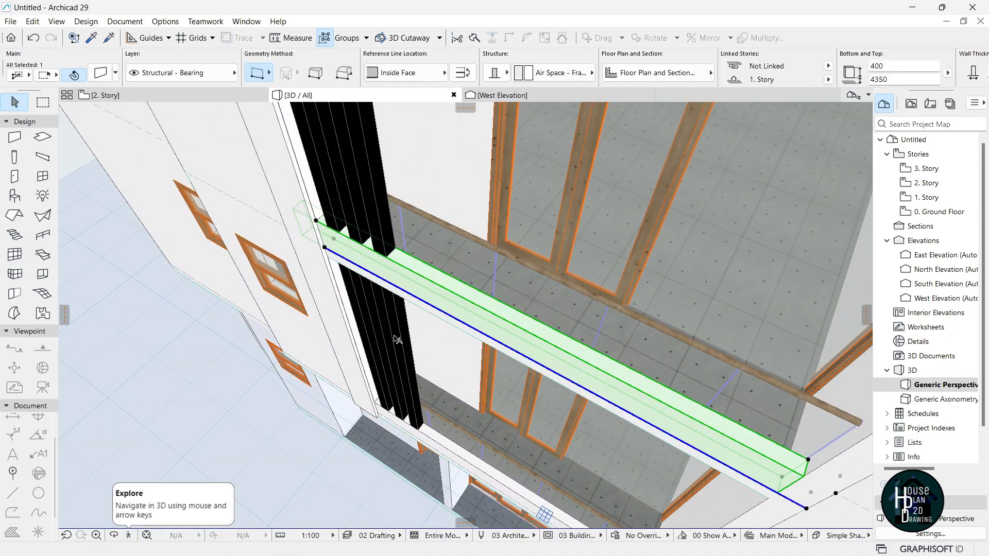
{"action": "key", "text": "ctrl+shift+d"}
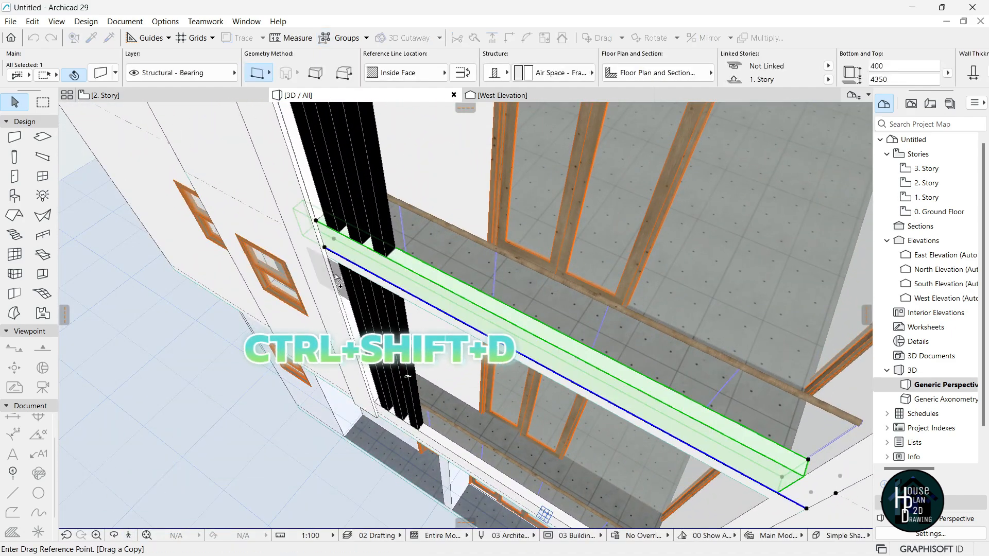
{"action": "left_click", "coordinate": [325, 249]}
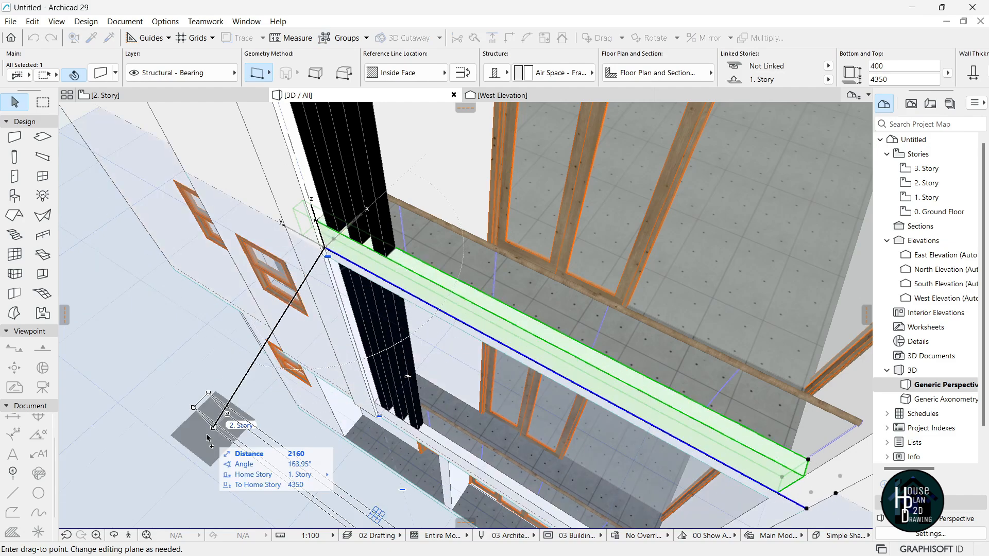
{"action": "left_click", "coordinate": [129, 535]}
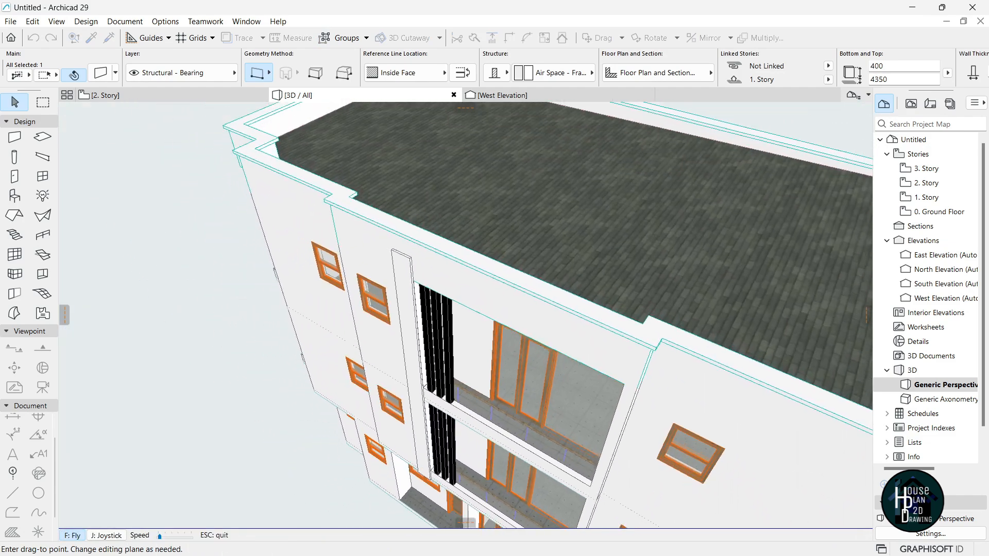
{"action": "key", "text": "Escape"}
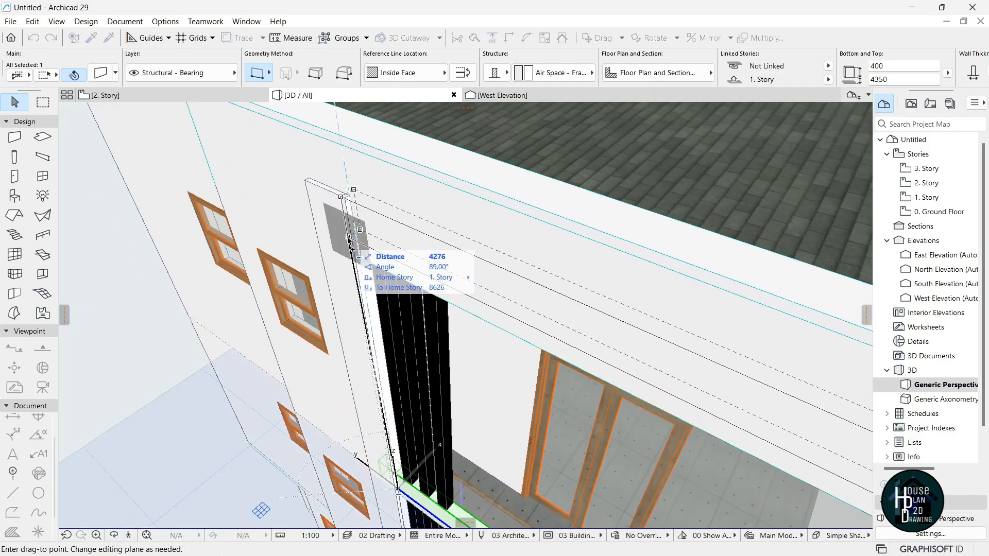
{"action": "scroll", "coordinate": [347, 204], "scroll_direction": "up", "scroll_amount": 5}
{"action": "left_click", "coordinate": [341, 205]}
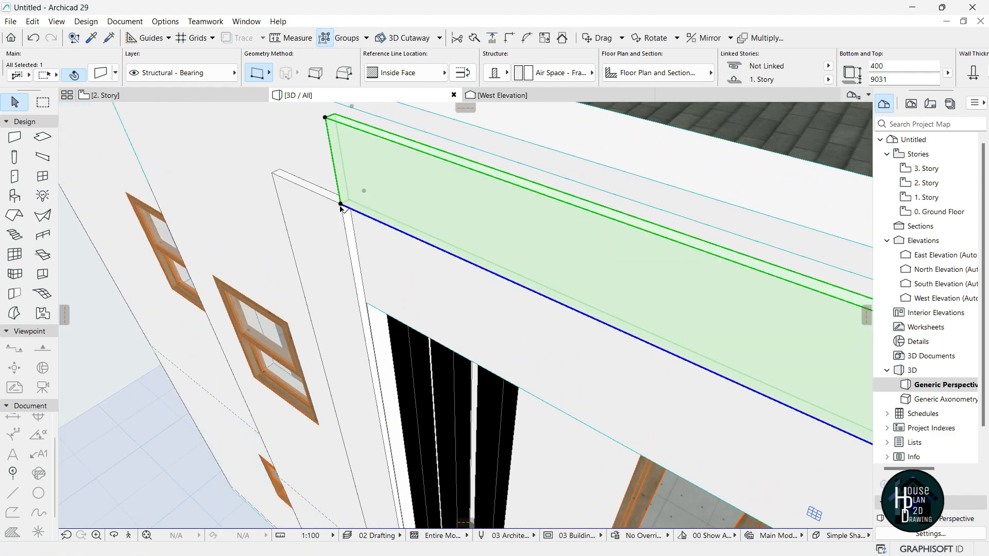
Lower the beam copy by 400 and fly in to check the opening.
{"action": "key", "text": "ctrl+d"}
{"action": "left_click", "coordinate": [341, 205]}
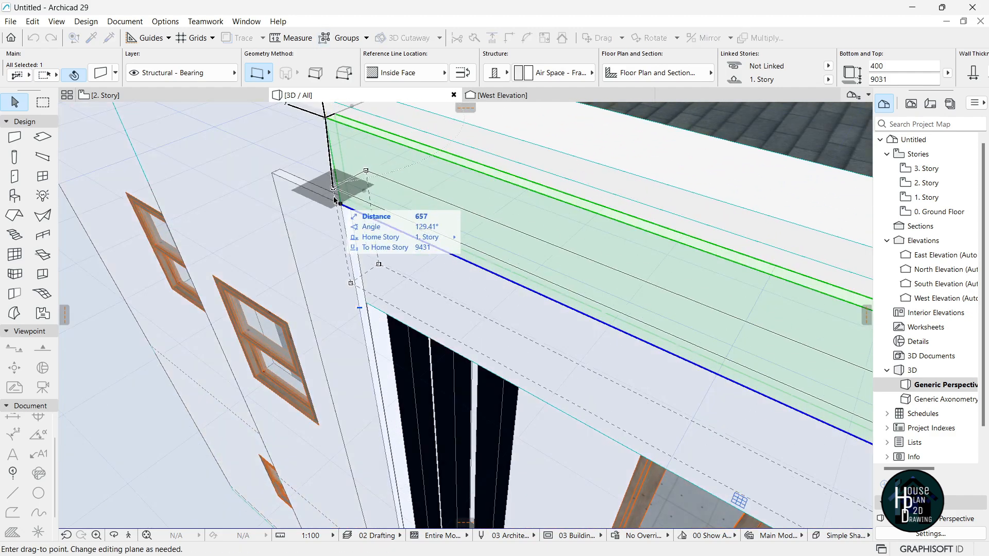
{"action": "key", "text": "Return"}
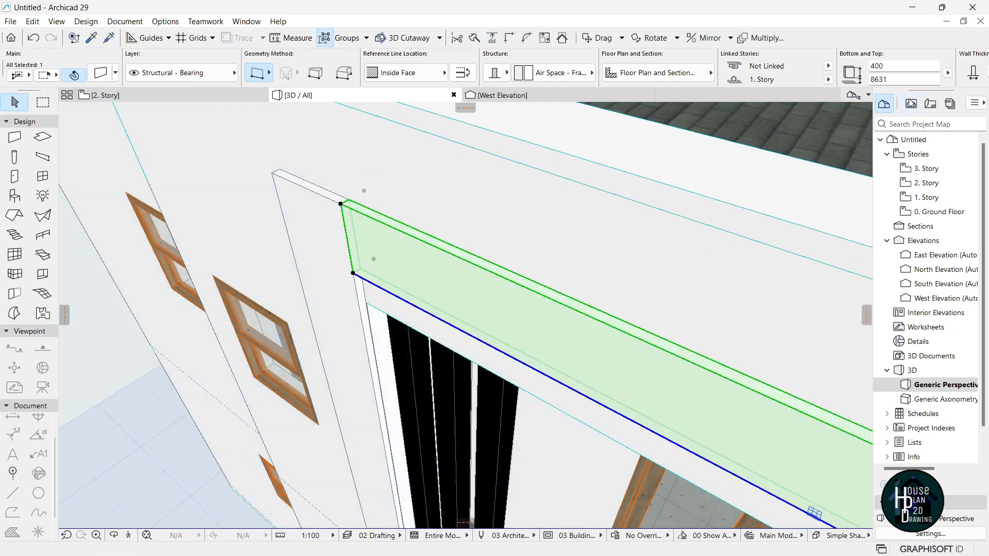
{"action": "scroll", "coordinate": [912, 76], "scroll_direction": "down", "scroll_amount": 3}
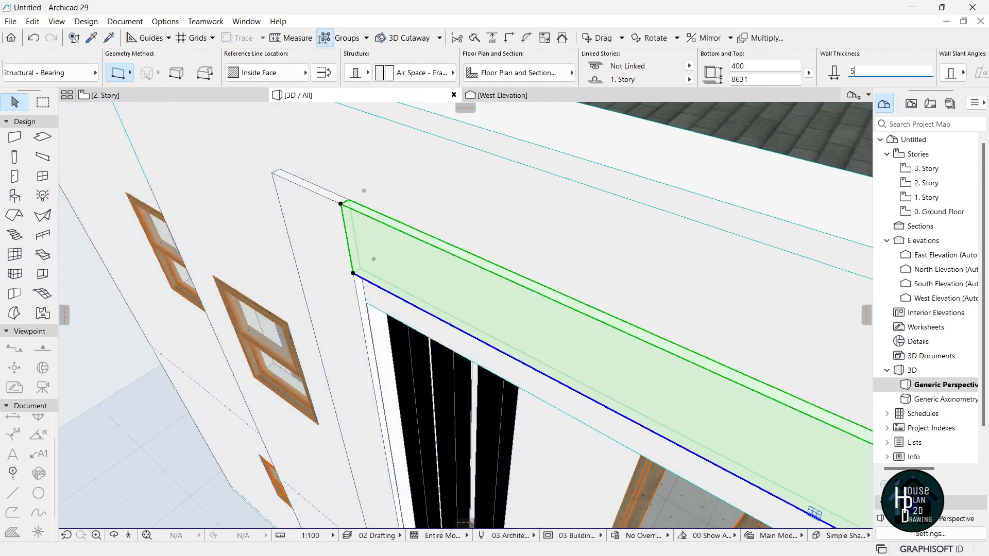
{"action": "left_click", "coordinate": [129, 536]}
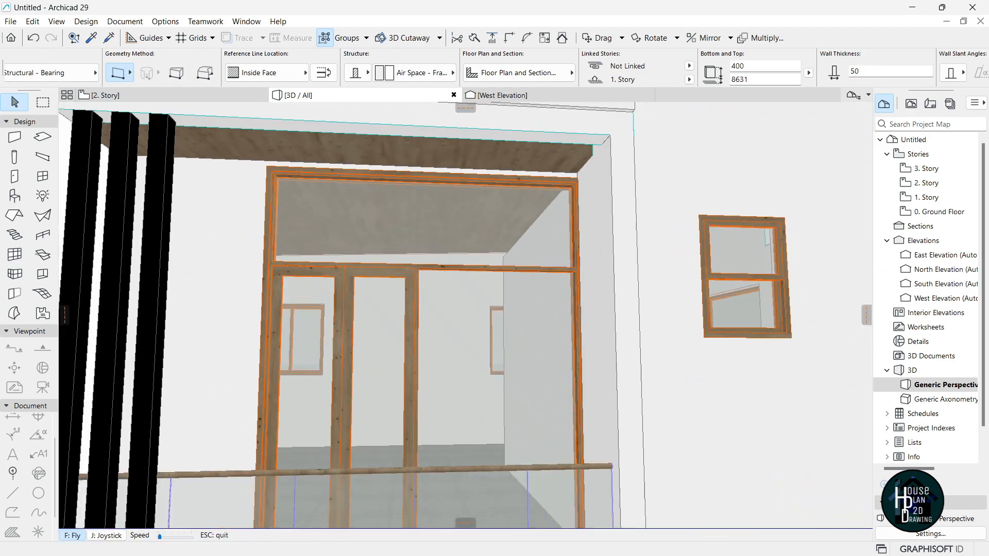
{"action": "key", "text": "Up"}
{"action": "key", "text": "Down"}
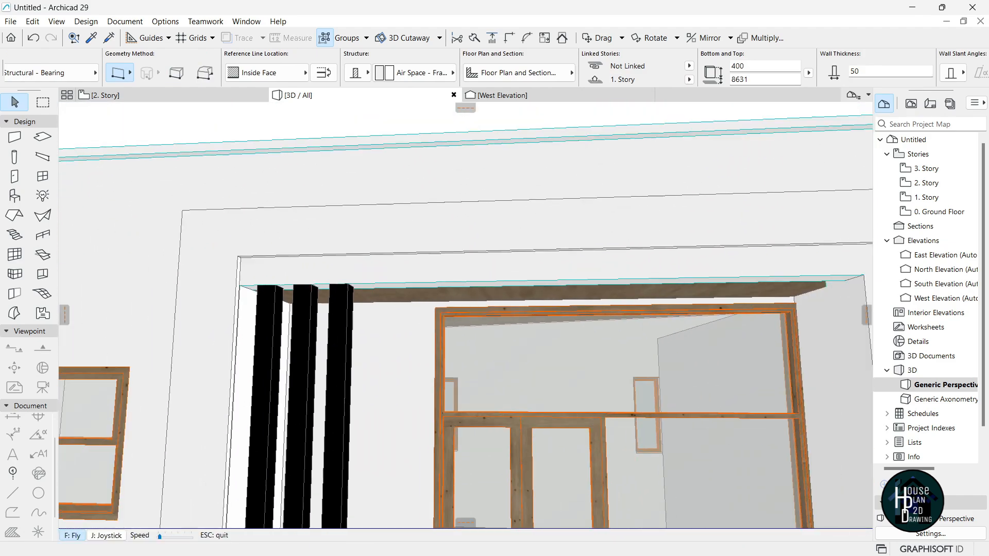
{"action": "key", "text": "Escape"}
Move the wall piece down to the lower corner and raise the adjoining vertical wall's top.
{"action": "key", "text": "ctrl+d"}
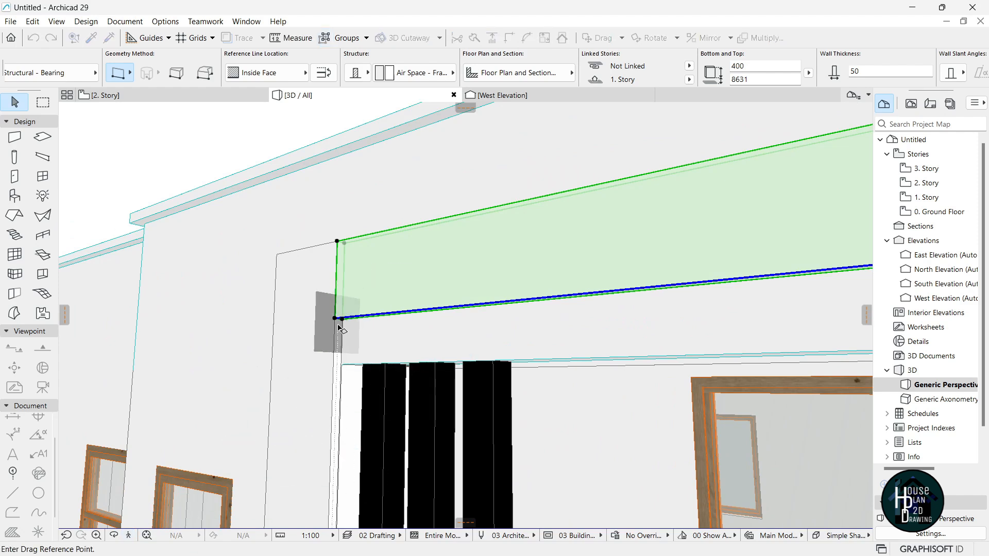
{"action": "left_click", "coordinate": [336, 318]}
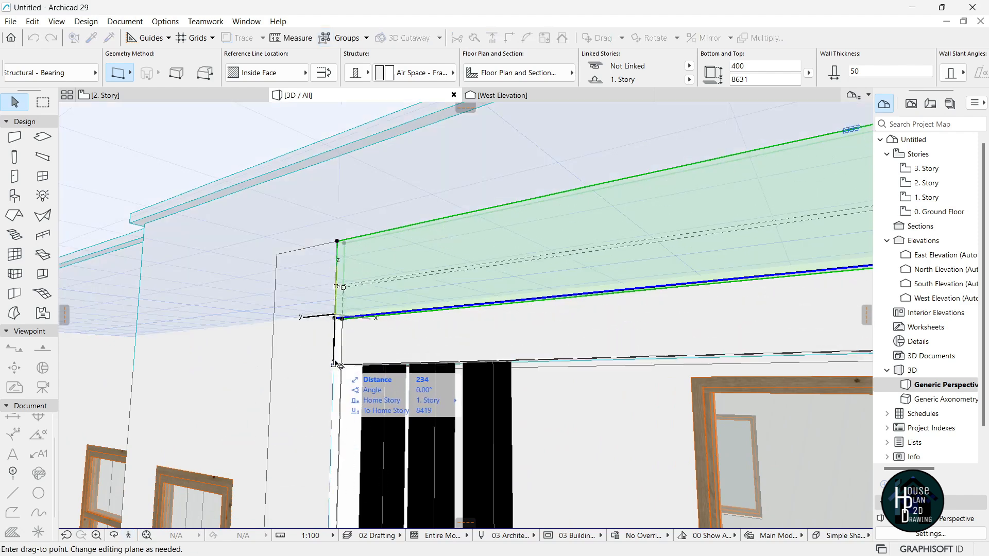
{"action": "left_click", "coordinate": [335, 364]}
{"action": "left_click", "coordinate": [337, 264]}
{"action": "left_click", "coordinate": [338, 241]}
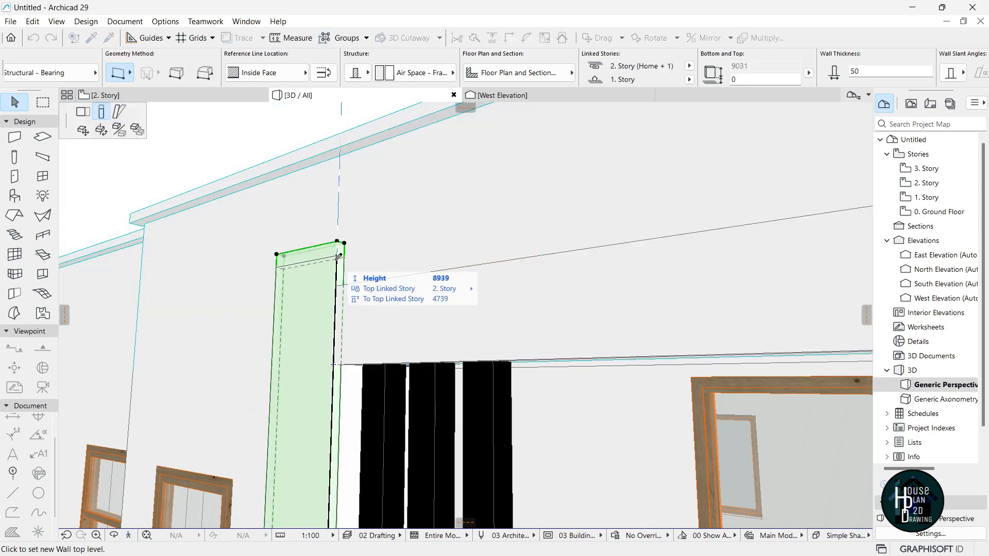
{"action": "scroll", "coordinate": [360, 229], "scroll_direction": "down", "scroll_amount": 5}
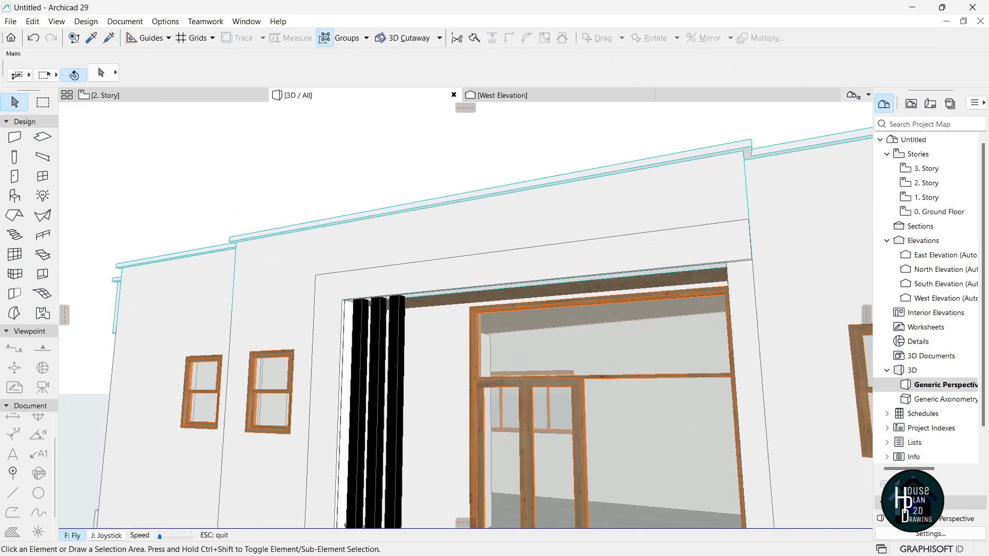
{"action": "scroll", "coordinate": [353, 312], "scroll_direction": "up", "scroll_amount": 4}
Copy the horizontal wall above the opening one storey lower and stretch its height to 550.
{"action": "left_click", "coordinate": [417, 238]}
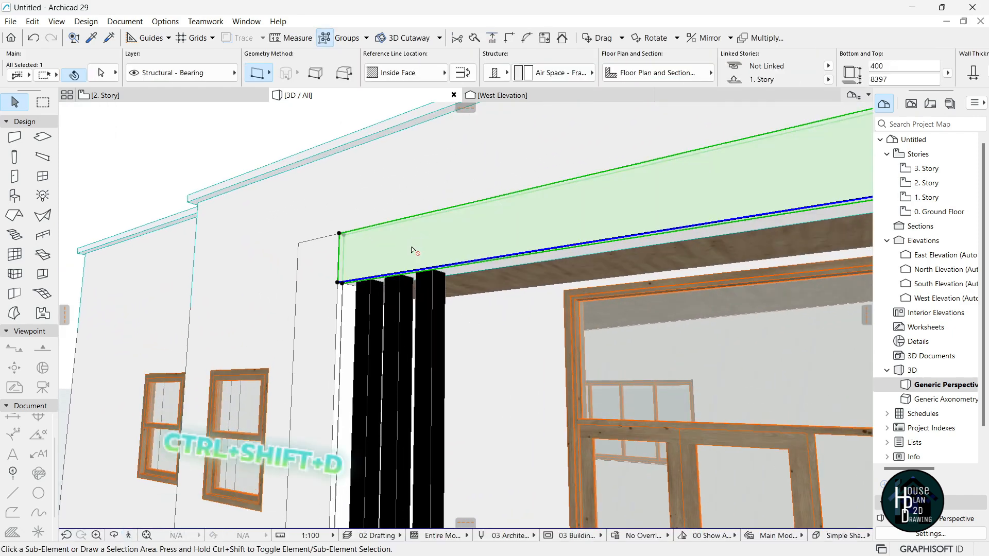
{"action": "key", "text": "ctrl+shift+d"}
{"action": "left_click", "coordinate": [337, 283]}
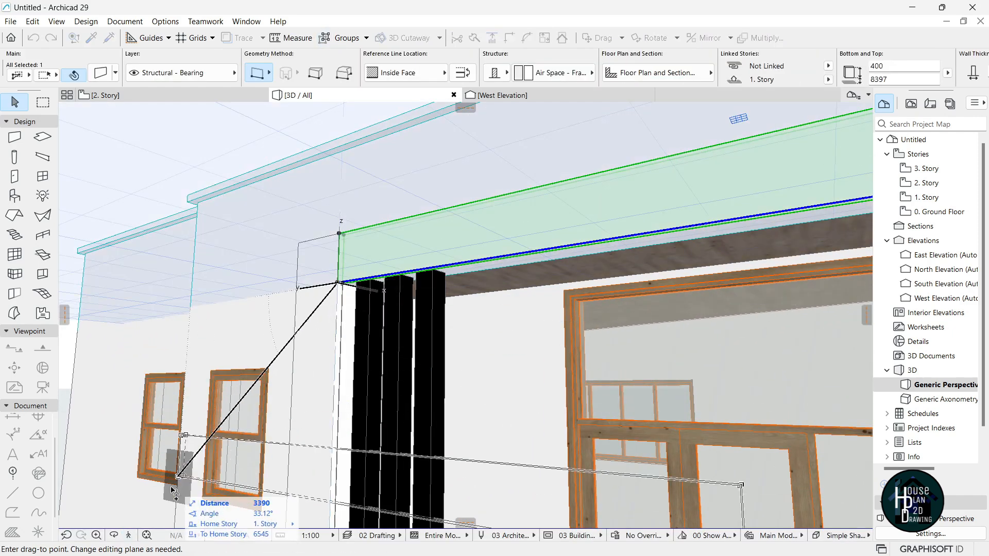
{"action": "left_click", "coordinate": [129, 536]}
{"action": "key", "text": "Down"}
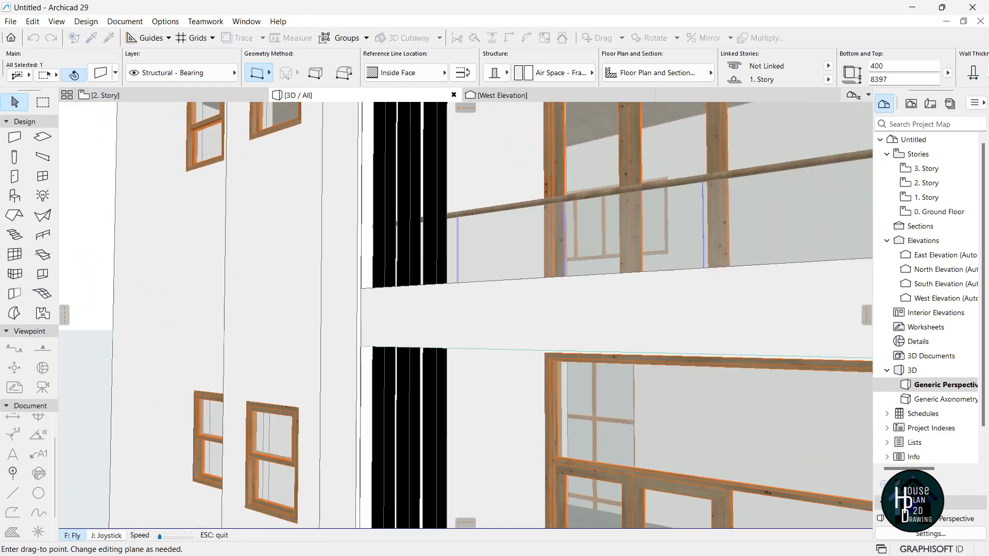
{"action": "key", "text": "Up"}
{"action": "key", "text": "Escape"}
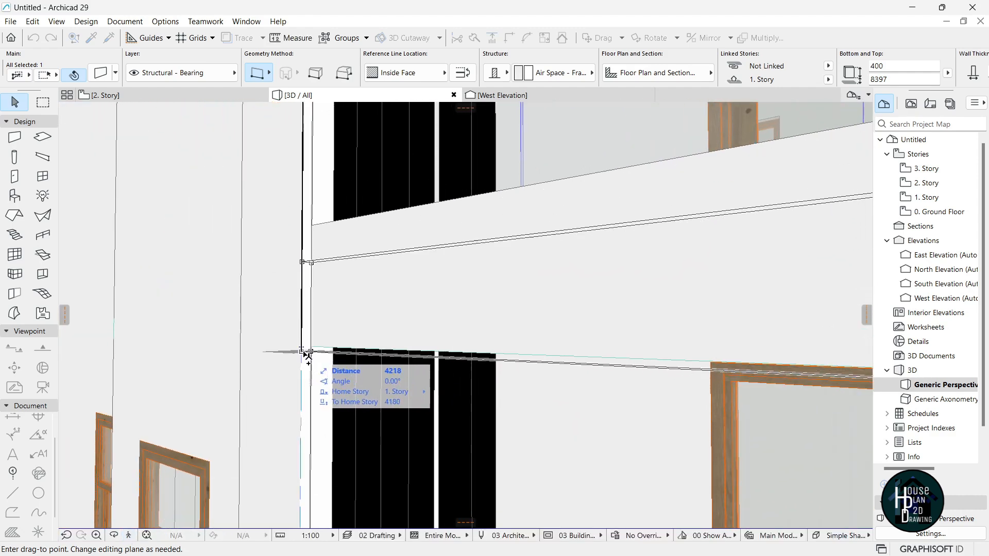
{"action": "left_click", "coordinate": [302, 348]}
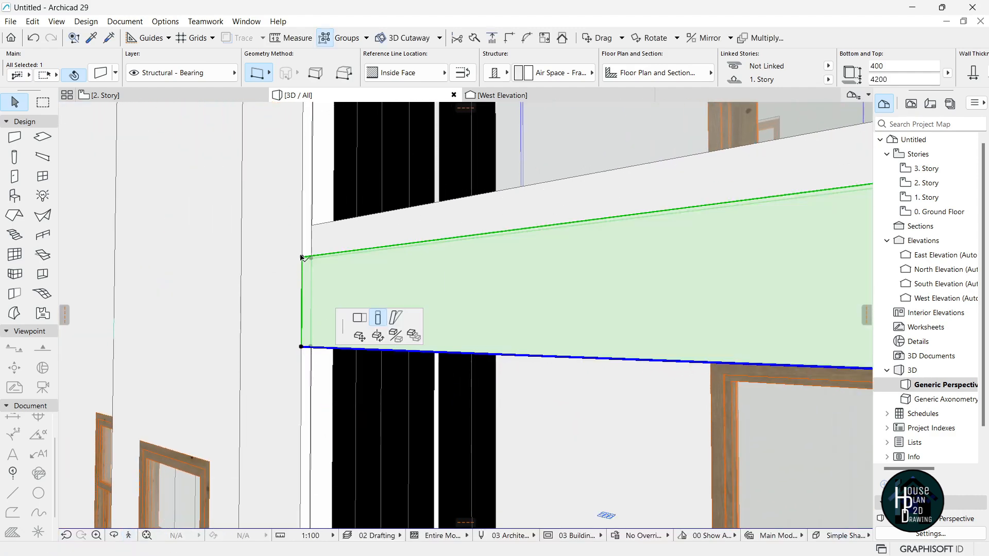
{"action": "left_click", "coordinate": [302, 258]}
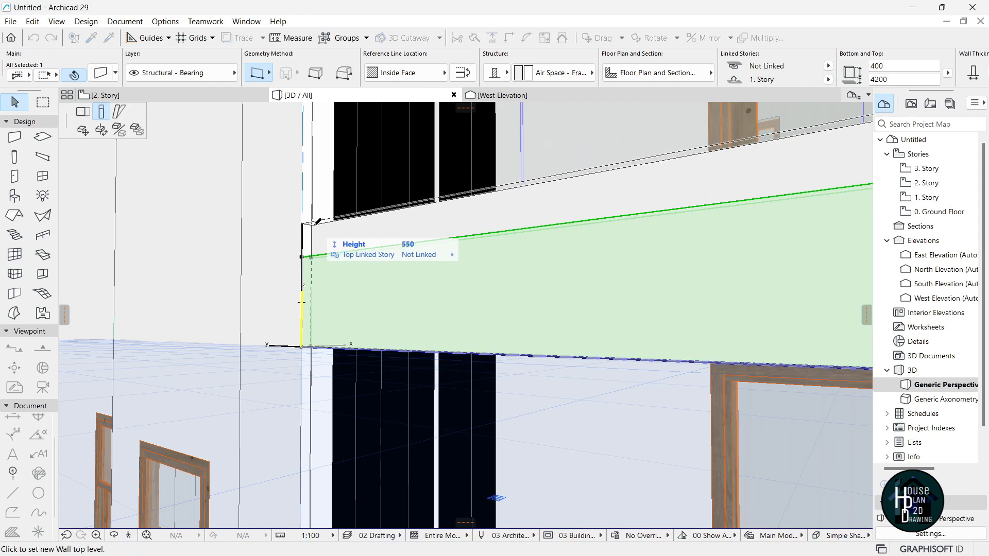
{"action": "left_click", "coordinate": [317, 222]}
Copy the 550-high band down to the lower floor level.
{"action": "key", "text": "ctrl+shift+d"}
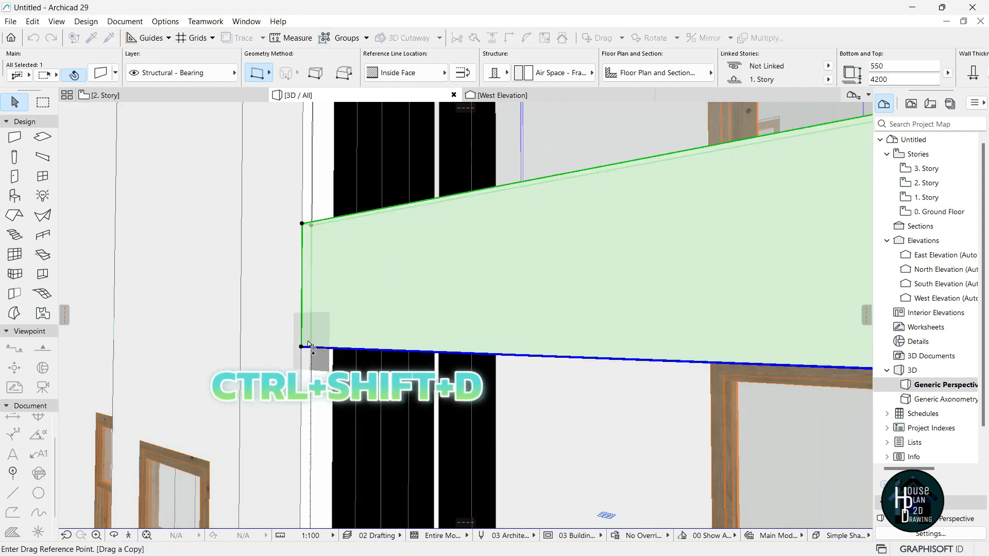
{"action": "left_click", "coordinate": [301, 347]}
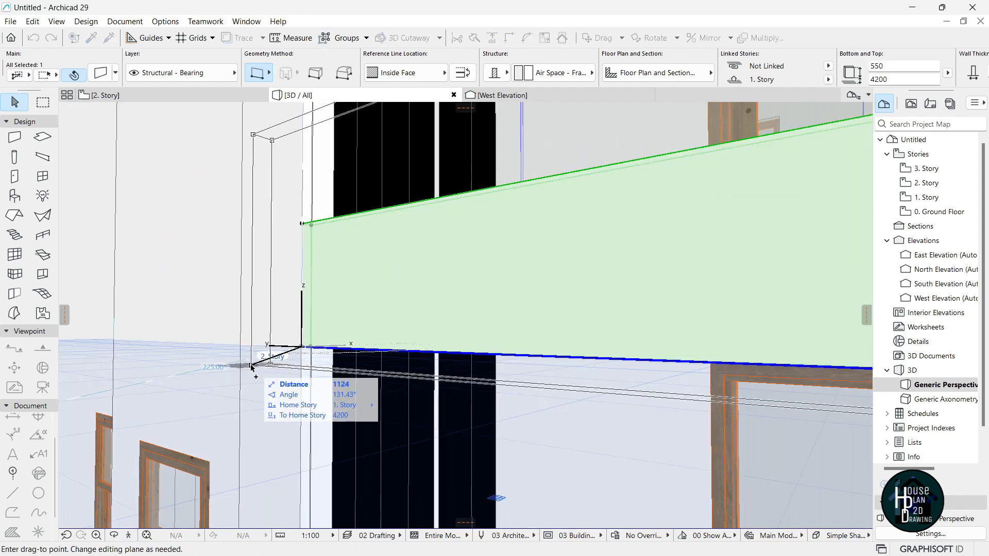
{"action": "left_click", "coordinate": [128, 537]}
{"action": "key", "text": "Down"}
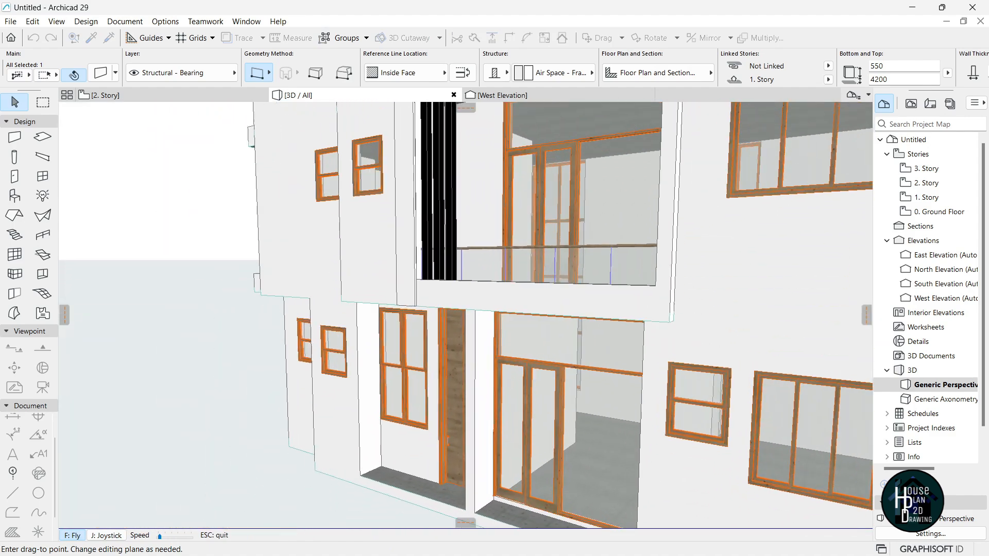
{"action": "key", "text": "Up"}
{"action": "key", "text": "Escape"}
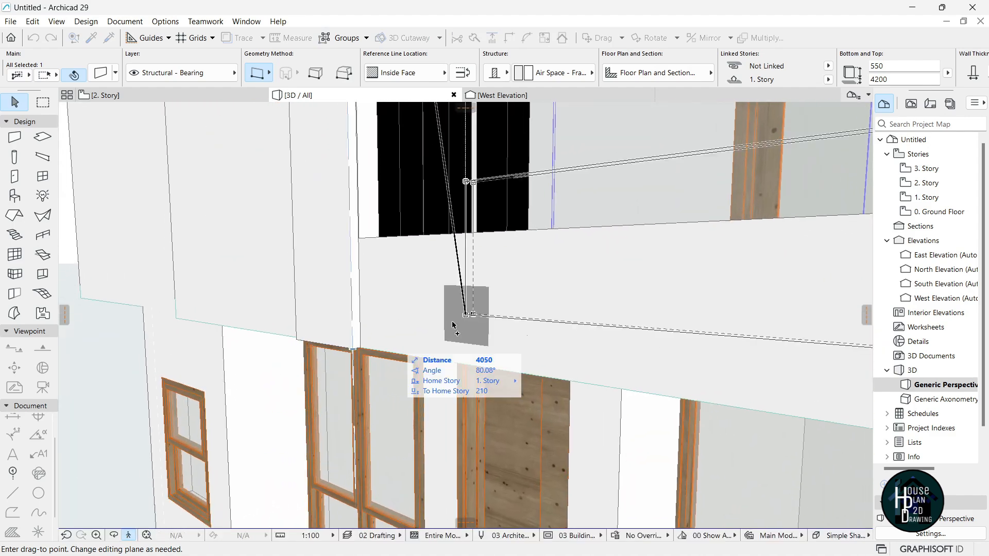
{"action": "left_click", "coordinate": [355, 337]}
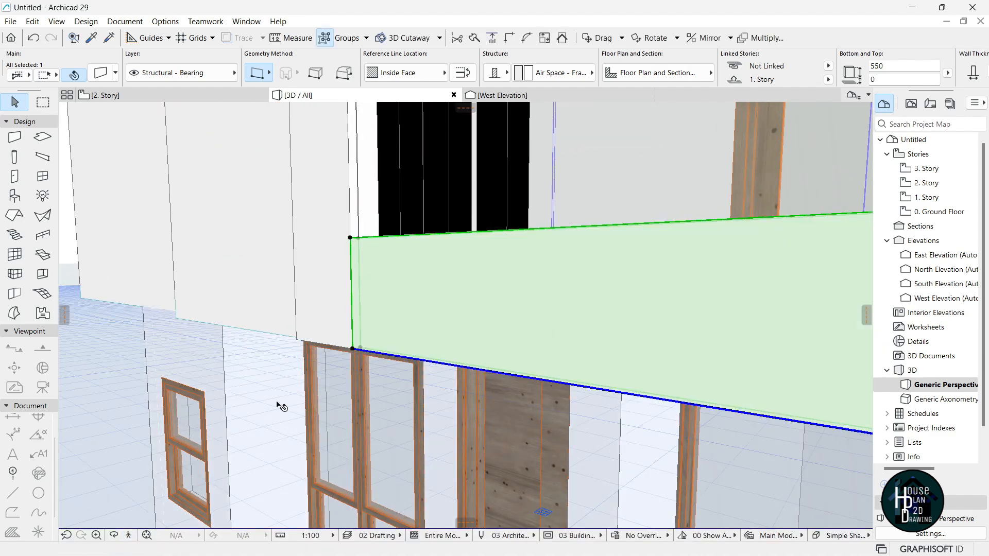
{"action": "key", "text": "Down"}
{"action": "key", "text": "Page_Up"}
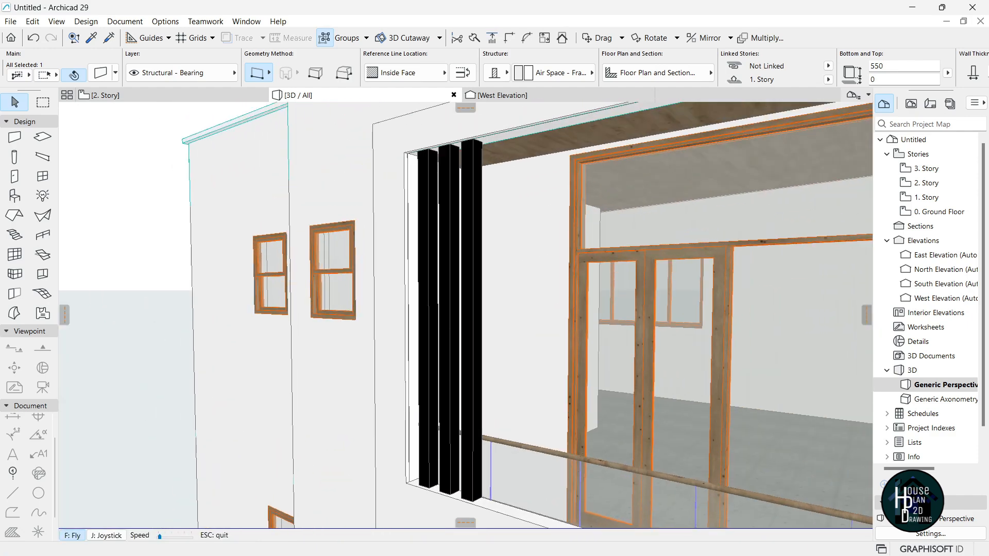
{"action": "key", "text": "Down"}
{"action": "key", "text": "Escape"}
Delete the old header wall and copy the bottom band up to the top on 3. Story.
{"action": "left_click", "coordinate": [478, 237]}
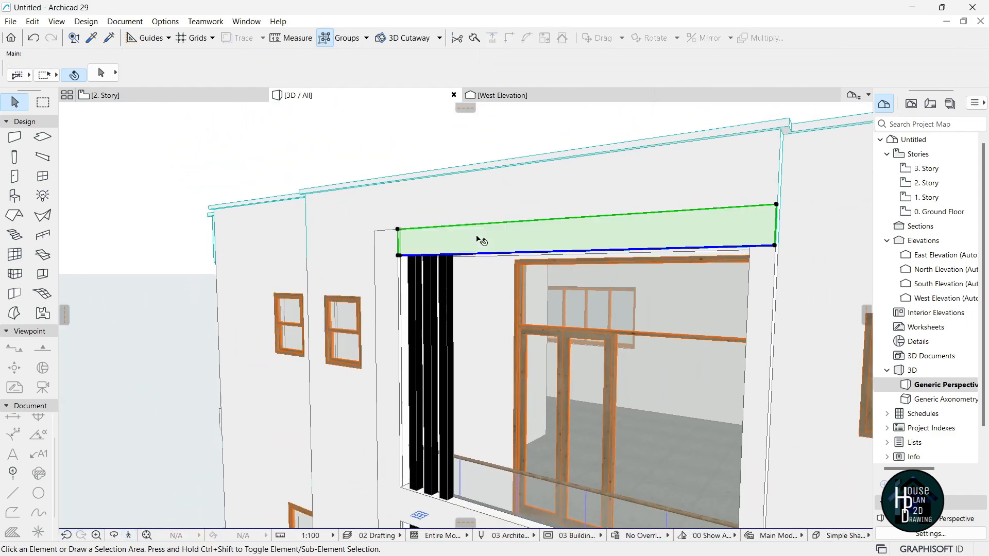
{"action": "key", "text": "Delete"}
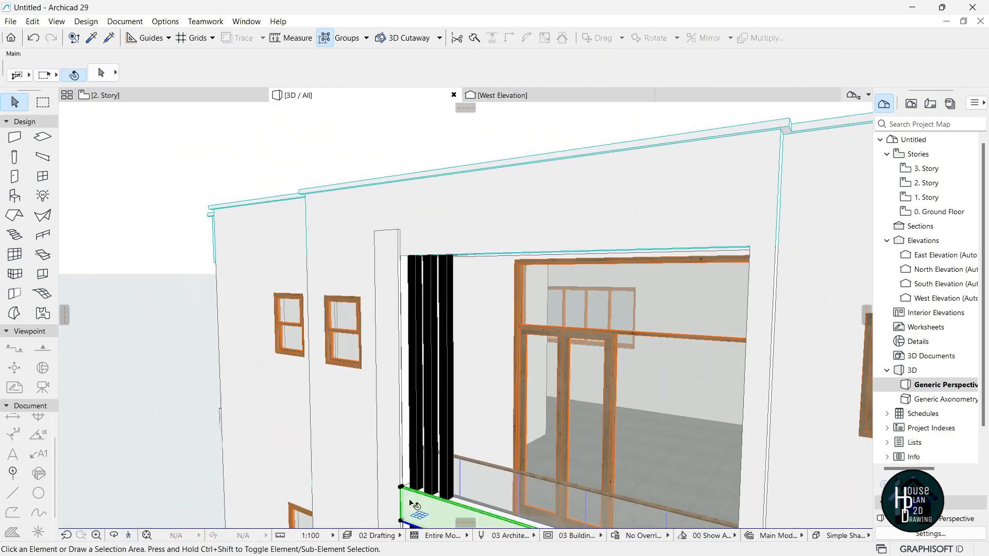
{"action": "left_click", "coordinate": [410, 502]}
{"action": "key", "text": "ctrl+shift+d"}
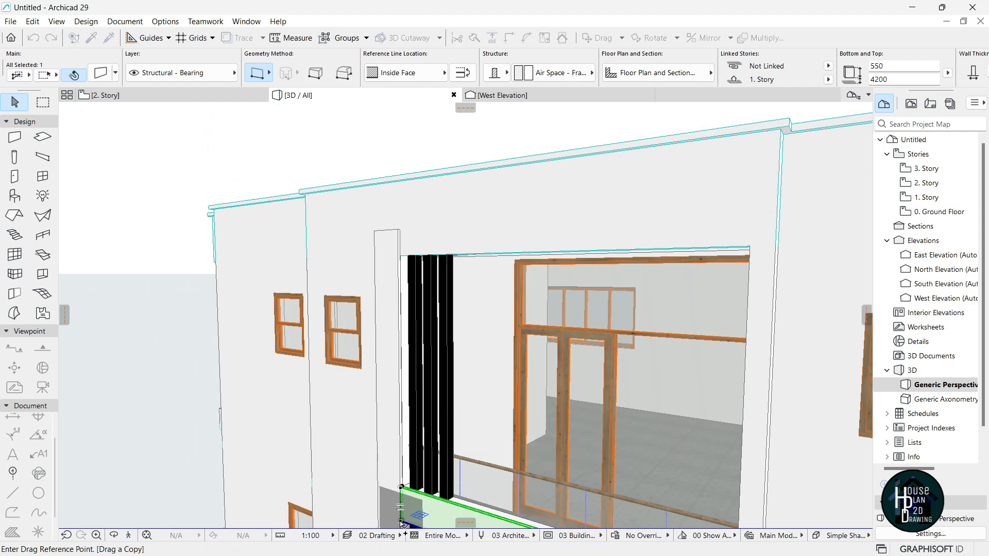
{"action": "left_click", "coordinate": [401, 487]}
{"action": "left_click", "coordinate": [398, 256]}
{"action": "key", "text": "Escape"}
Stretch the narrow vertical post up to the new top band.
{"action": "left_click", "coordinate": [387, 246]}
{"action": "left_click", "coordinate": [397, 229]}
{"action": "left_click", "coordinate": [404, 216]}
{"action": "key", "text": "Escape"}
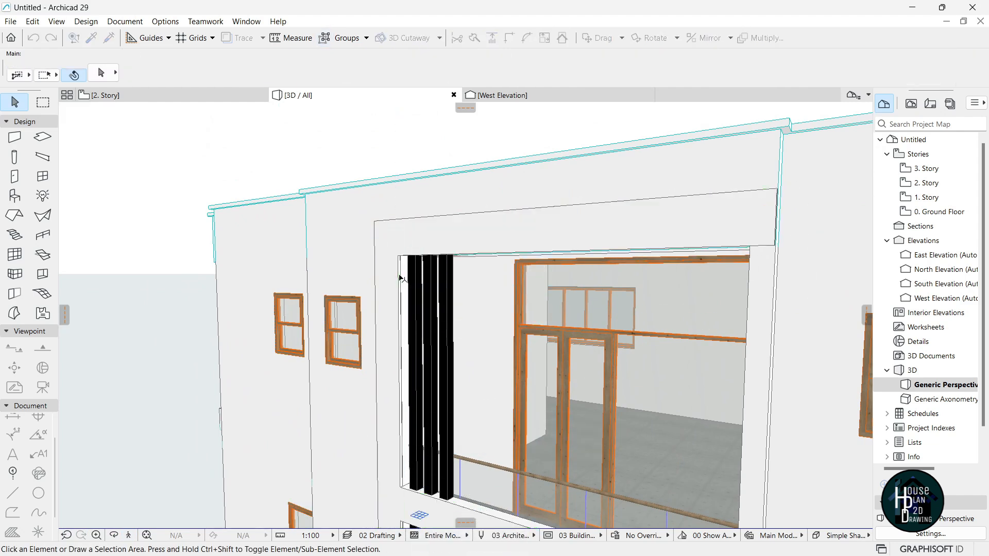
Fly around the building's left corner to review the balcony frame.
{"action": "left_click", "coordinate": [130, 535]}
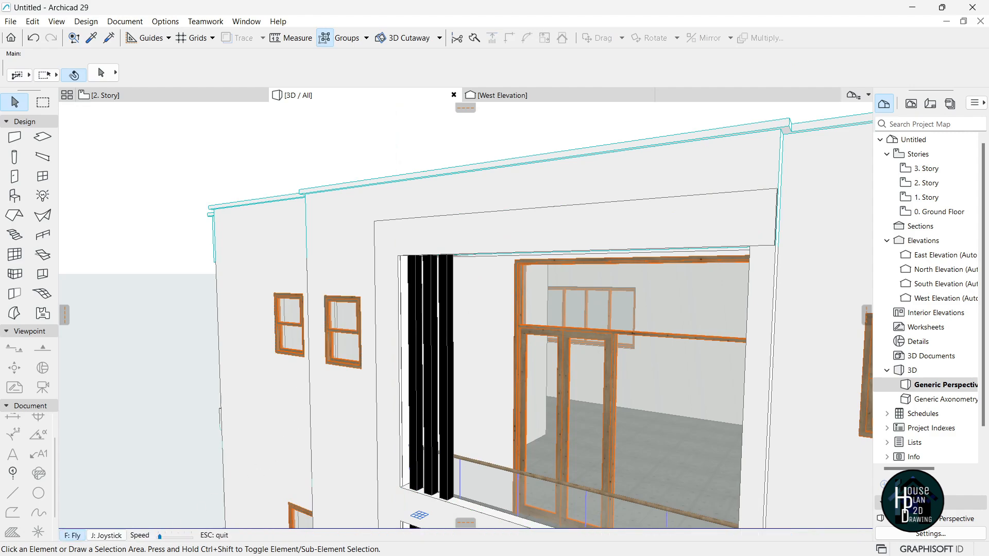
{"action": "key", "text": "Down"}
{"action": "key", "text": "Up"}
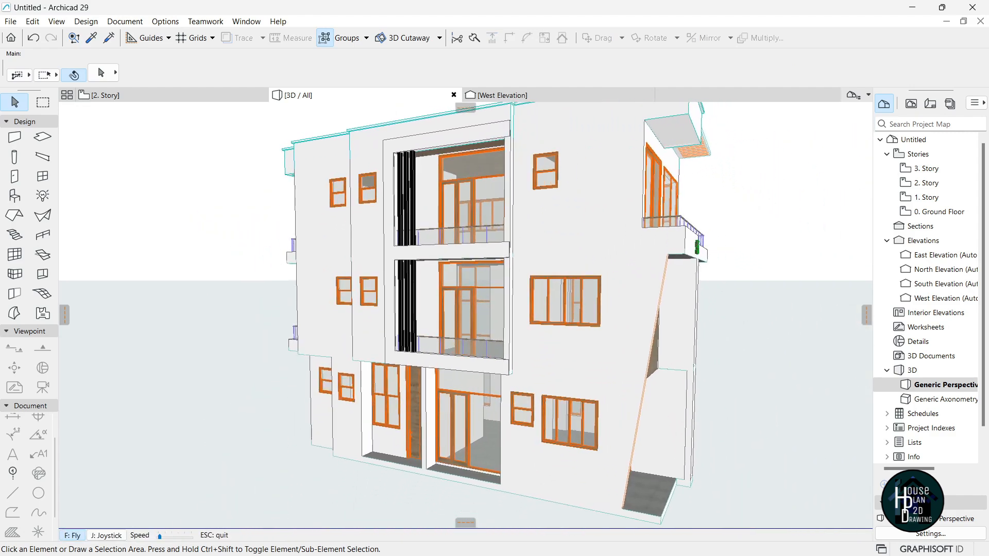
{"action": "key", "text": "Left"}
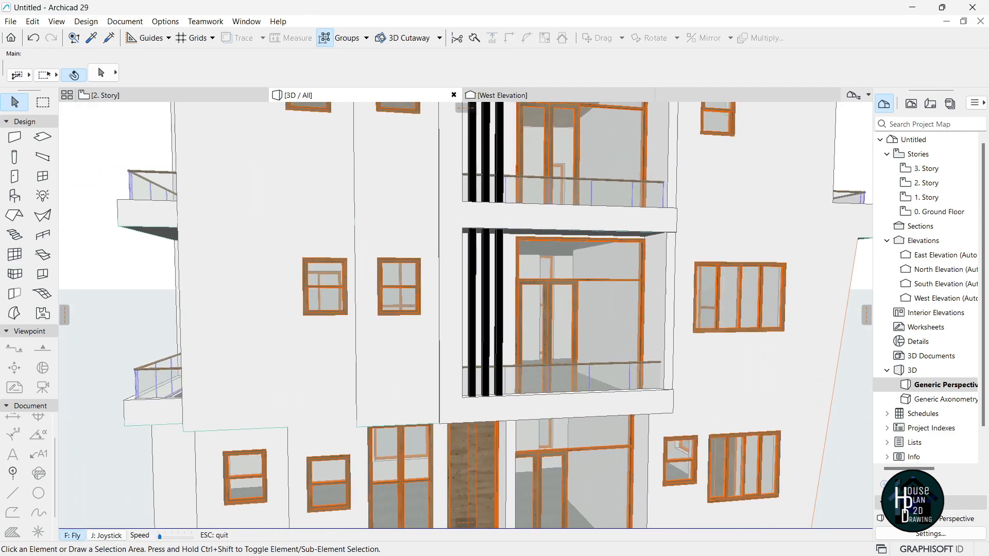
{"action": "key", "text": "Down"}
{"action": "key", "text": "Up"}
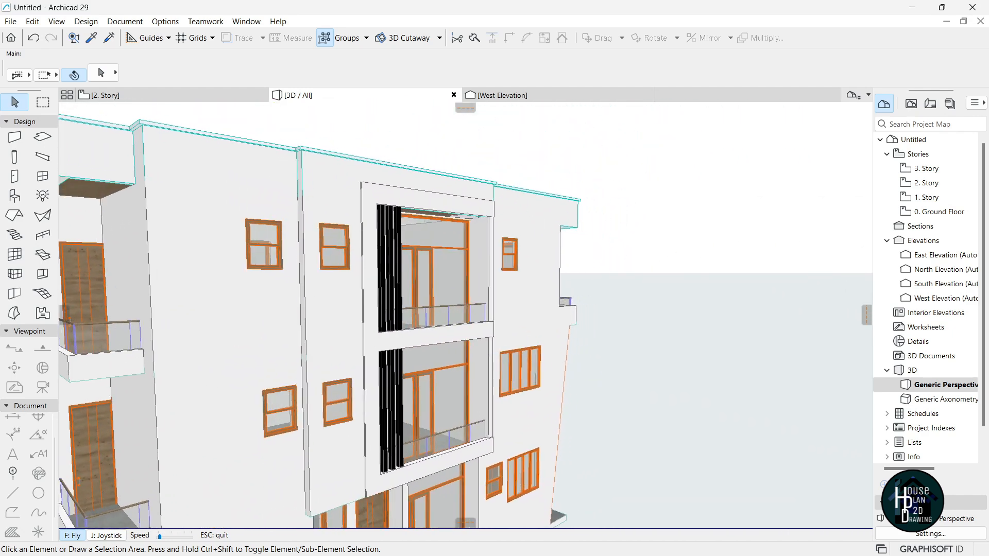
{"action": "key", "text": "Escape"}
Give the frame post and its three bands Stone - Marble Black on all faces.
{"action": "left_click", "coordinate": [383, 285]}
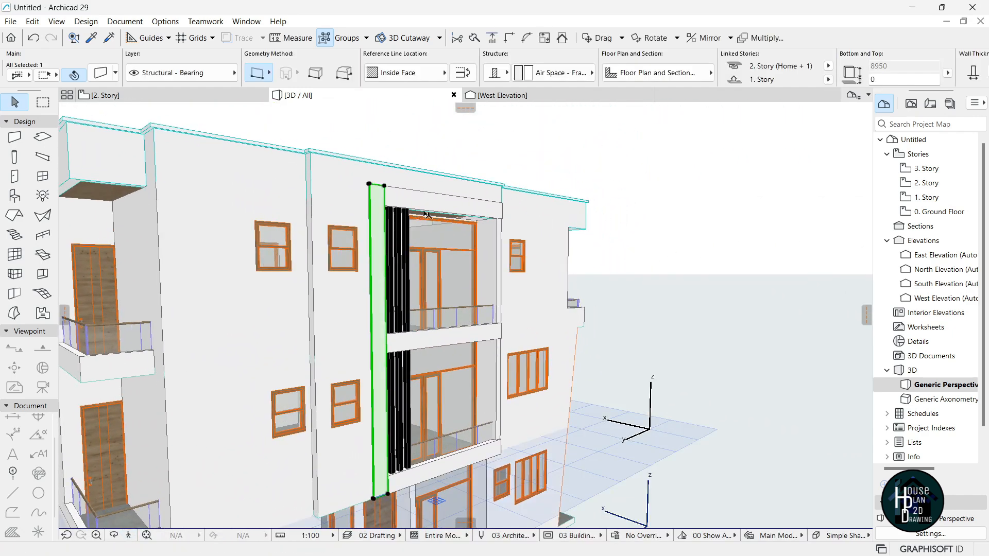
{"action": "left_click", "coordinate": [442, 199], "text": "shift"}
{"action": "left_click", "coordinate": [457, 341], "text": "shift"}
{"action": "left_click", "coordinate": [470, 454], "text": "shift"}
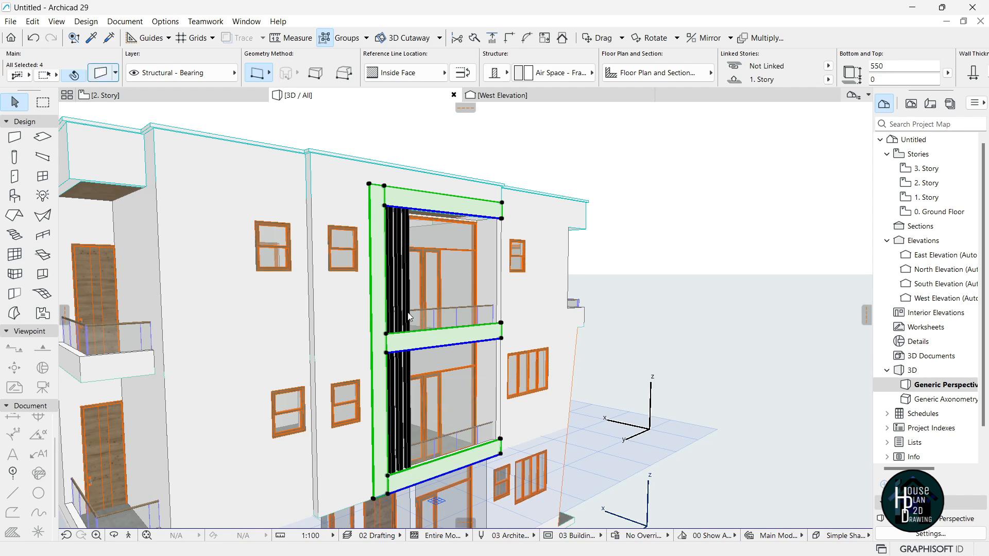
{"action": "key", "text": "ctrl+t"}
{"action": "left_click", "coordinate": [350, 354]}
{"action": "left_click", "coordinate": [350, 373]}
{"action": "left_click", "coordinate": [350, 390]}
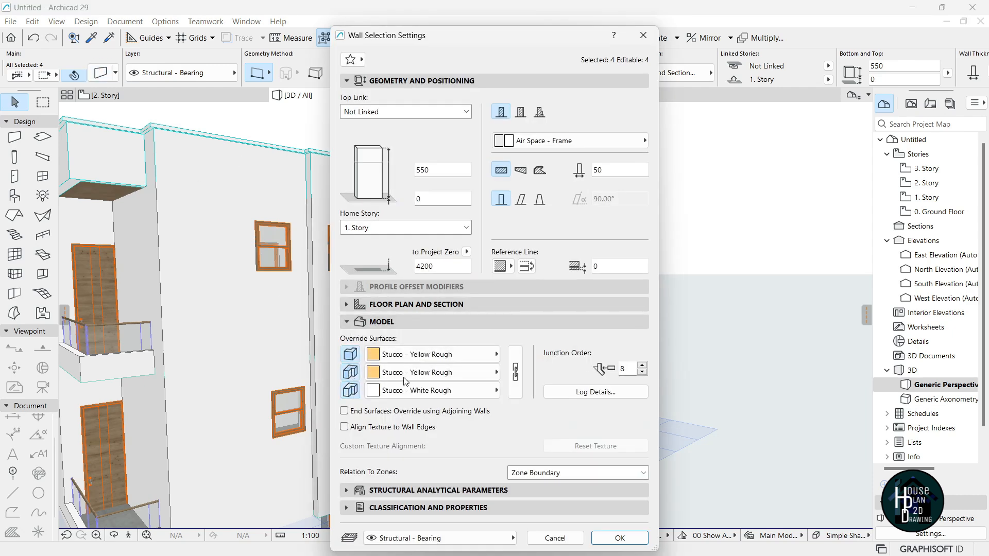
{"action": "left_click", "coordinate": [420, 355]}
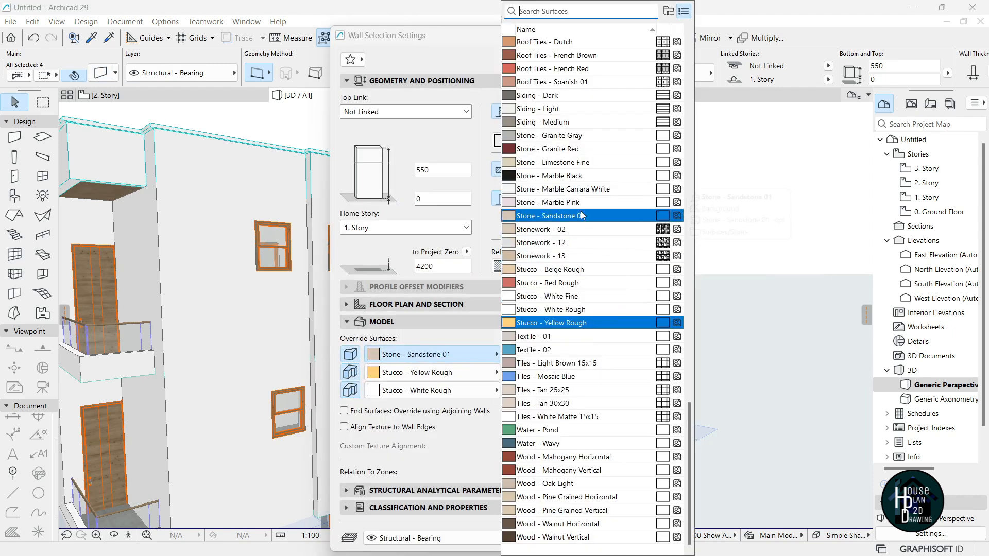
{"action": "left_click", "coordinate": [587, 175]}
{"action": "left_click", "coordinate": [516, 372]}
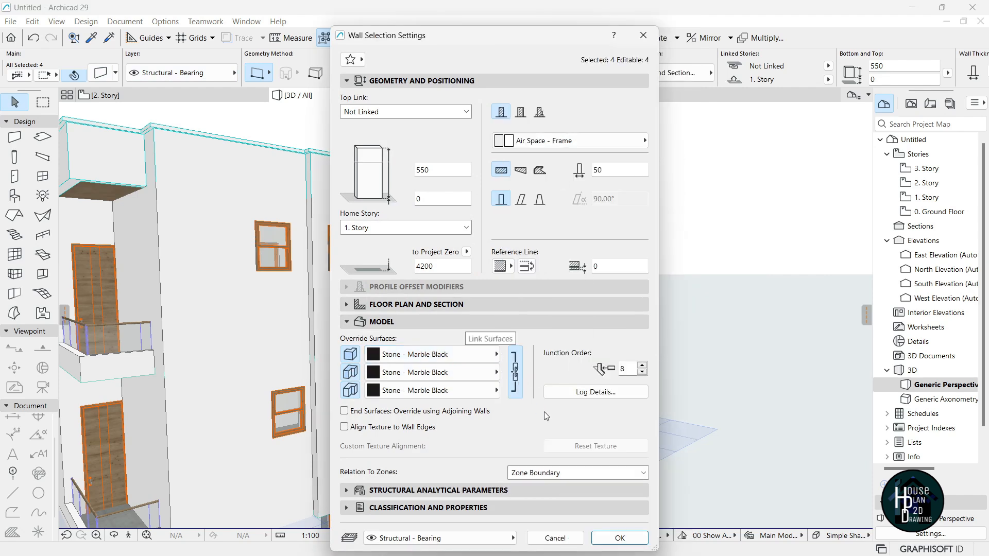
{"action": "key", "text": "Return"}
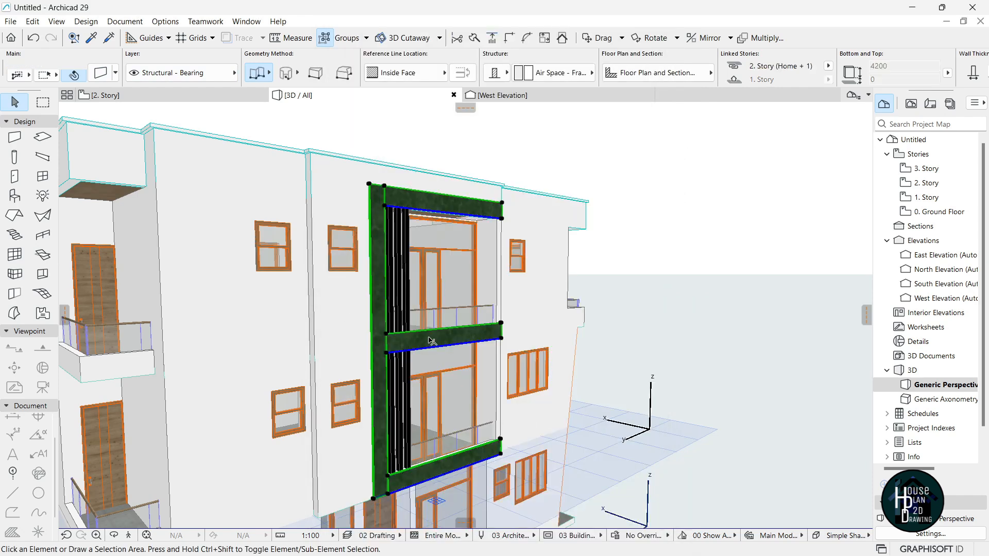
{"action": "key", "text": "Escape"}
Fly close to the black frame and select its lower side wall.
{"action": "left_click", "coordinate": [129, 537]}
{"action": "key", "text": "Up"}
{"action": "key", "text": "Right"}
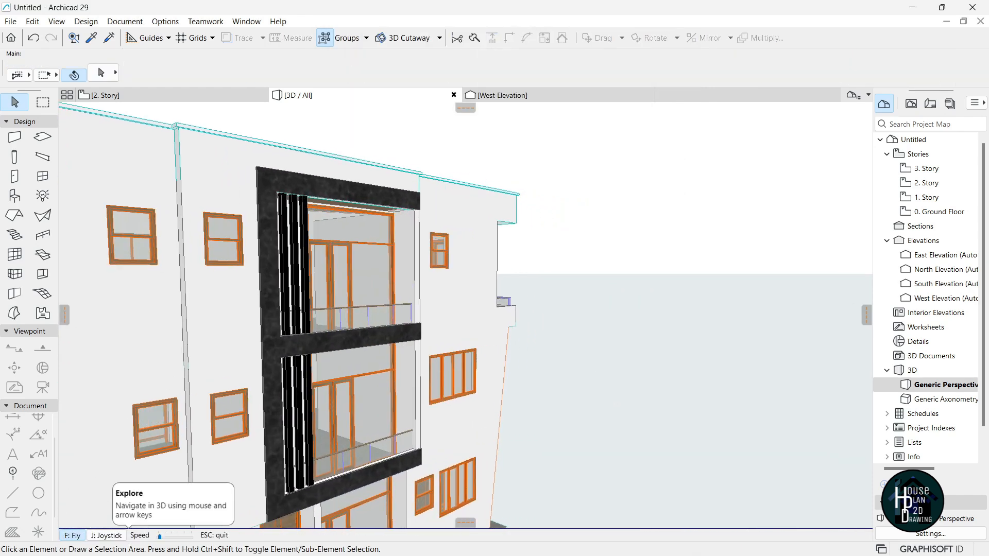
{"action": "key", "text": "Left"}
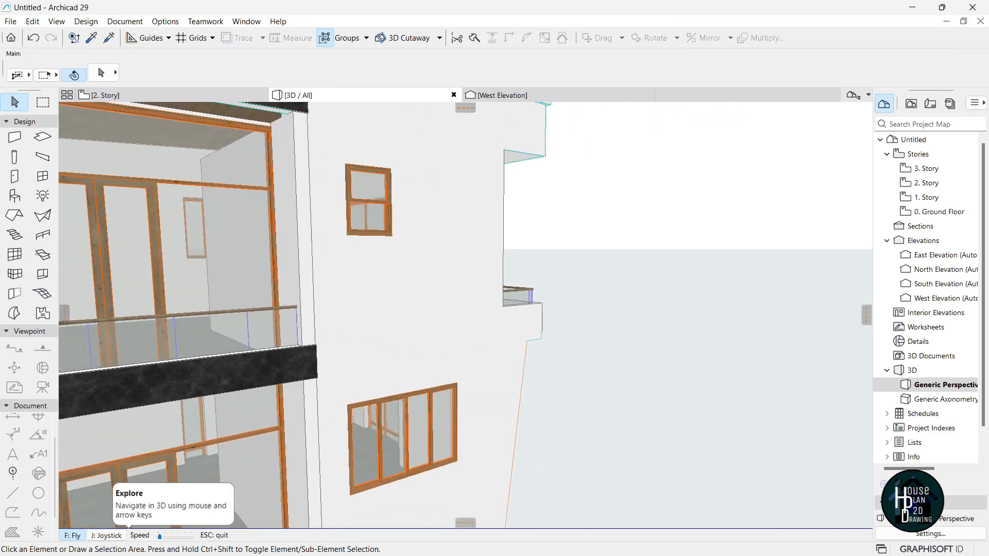
{"action": "key", "text": "Down"}
{"action": "key", "text": "Up"}
{"action": "key", "text": "Escape"}
{"action": "left_click", "coordinate": [360, 352]}
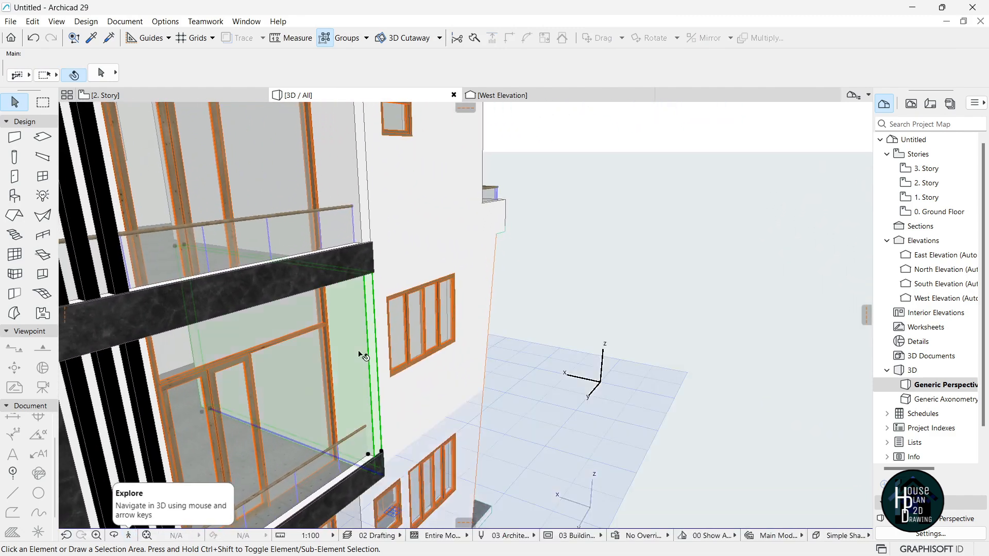
Add the upper side wall and set both walls' middle surface override to Stone - Marble Black.
{"action": "left_click", "coordinate": [347, 150], "text": "shift"}
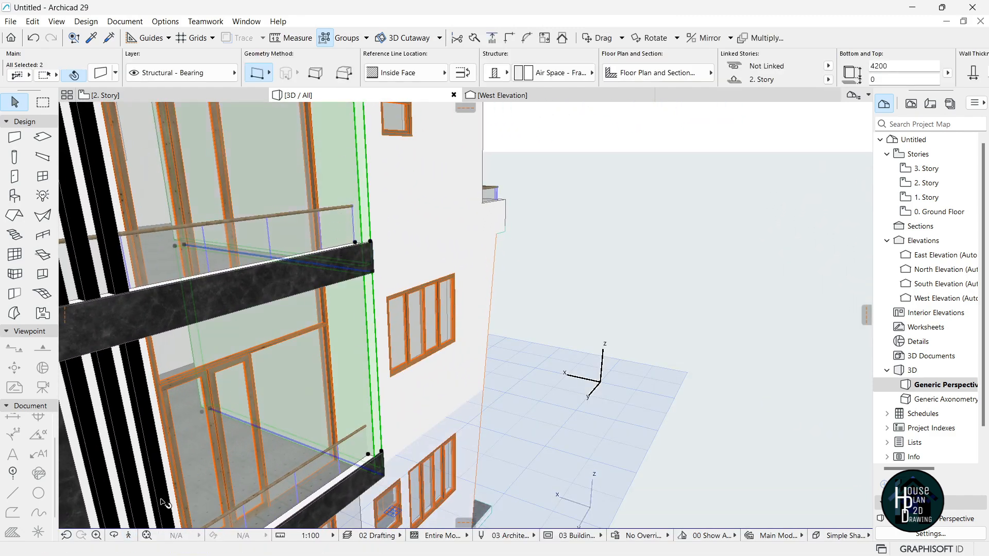
{"action": "left_click", "coordinate": [130, 535]}
{"action": "key", "text": "Down"}
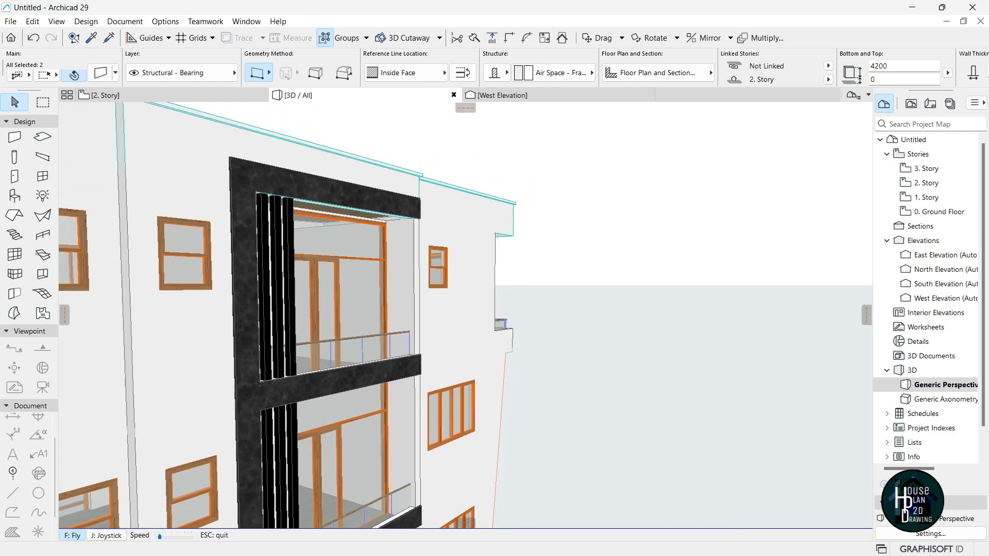
{"action": "key", "text": "Escape"}
{"action": "key", "text": "ctrl+t"}
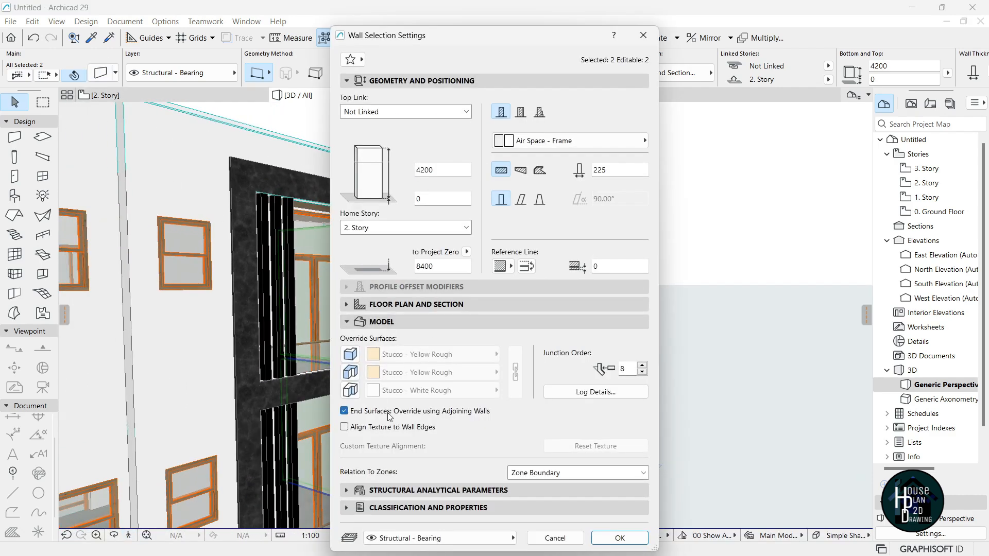
{"action": "left_click", "coordinate": [363, 377]}
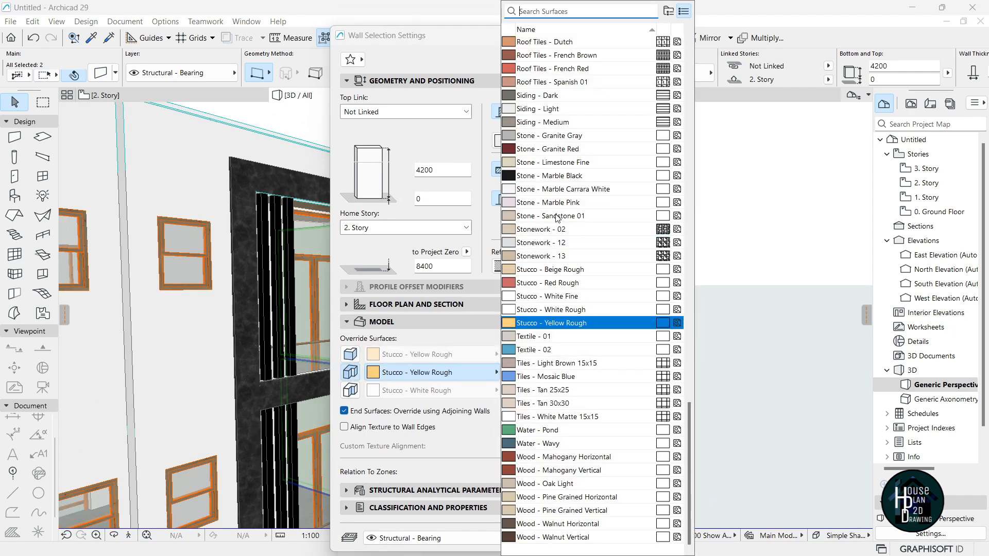
{"action": "left_click", "coordinate": [556, 177]}
{"action": "left_click", "coordinate": [622, 537]}
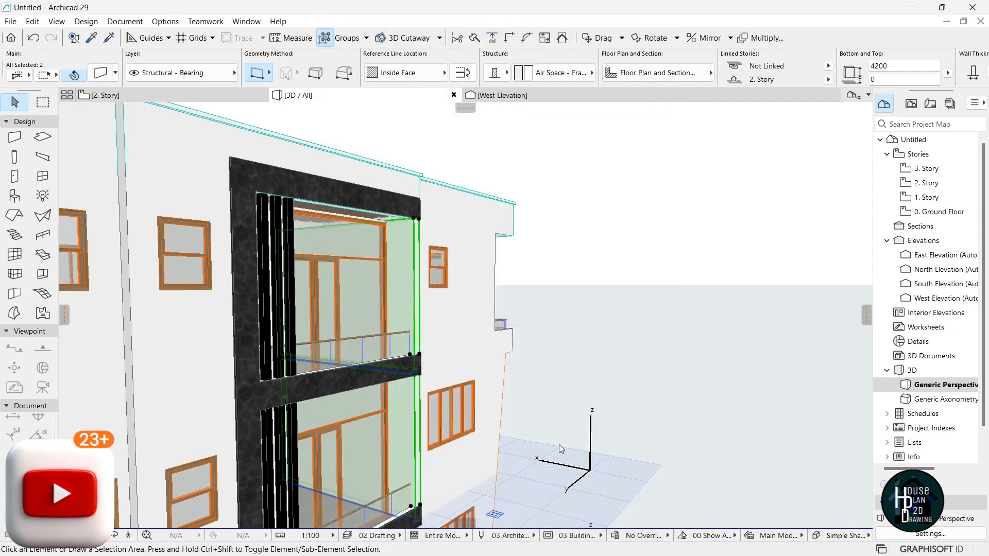
{"action": "left_click", "coordinate": [565, 435]}
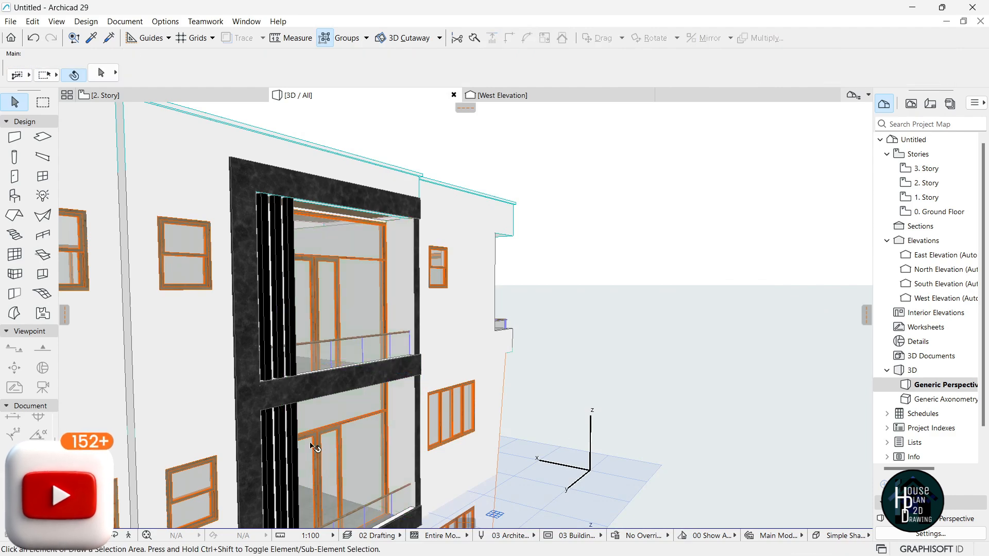
Fly around the facade to review the black marble frame around the balcony.
{"action": "left_click", "coordinate": [129, 539]}
{"action": "key", "text": "Up"}
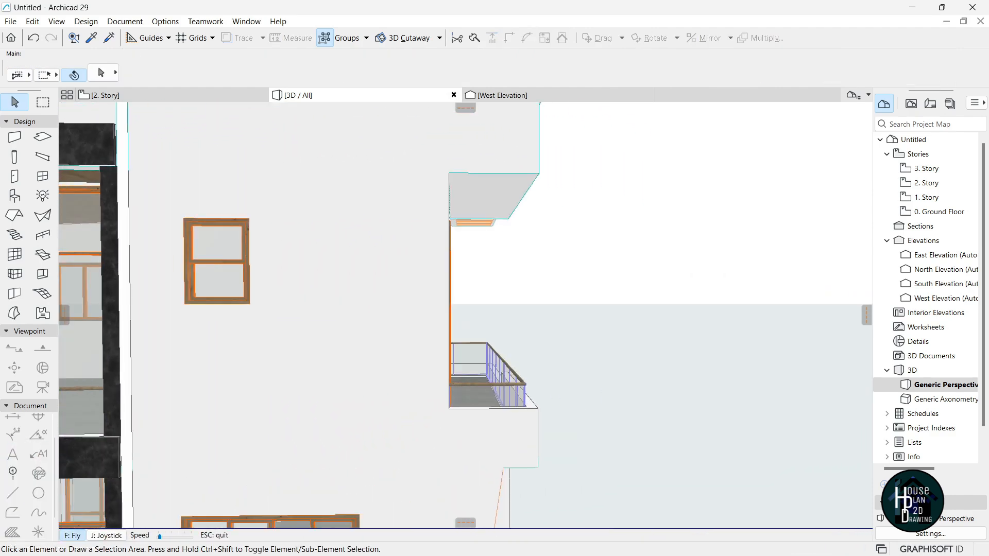
{"action": "key", "text": "Down"}
{"action": "key", "text": "Up"}
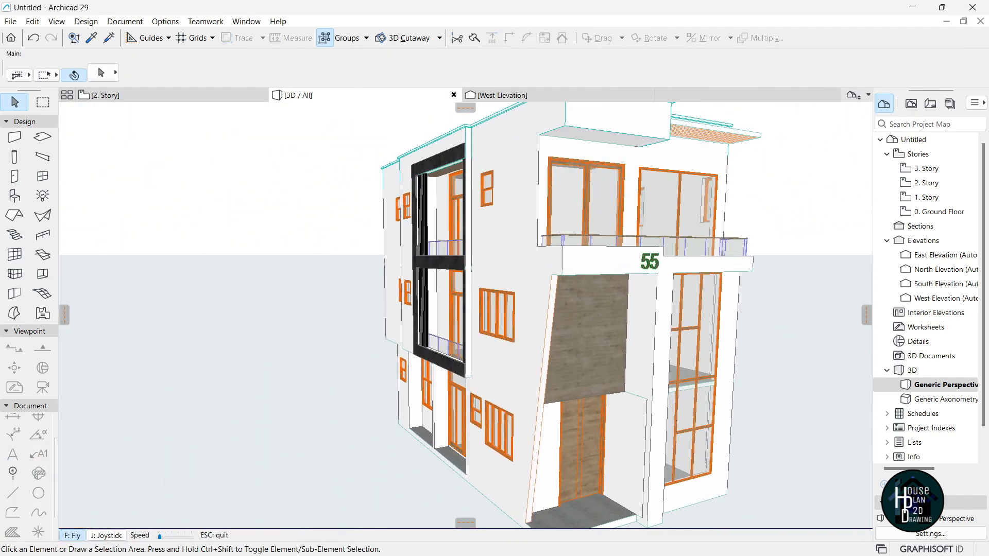
{"action": "key", "text": "Down"}
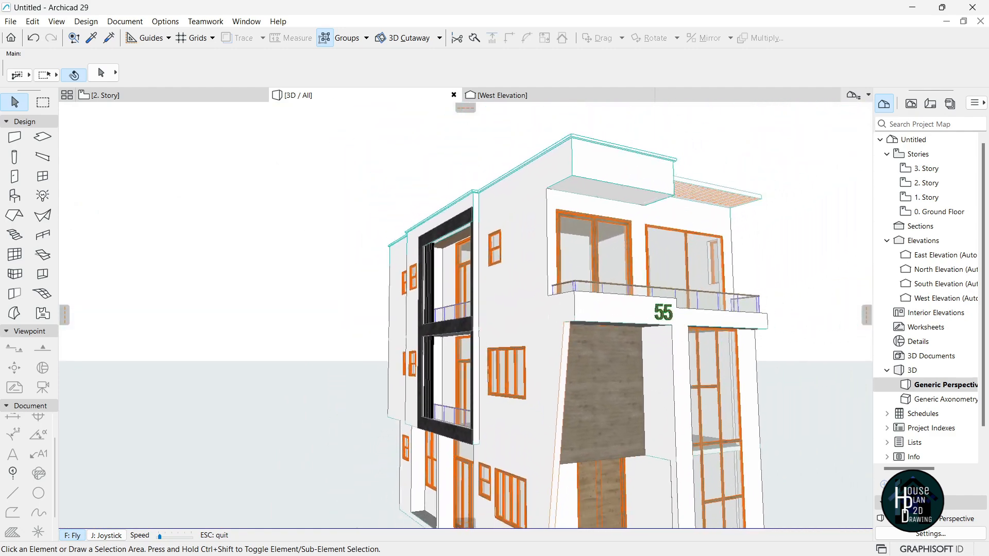
{"action": "key", "text": "Up"}
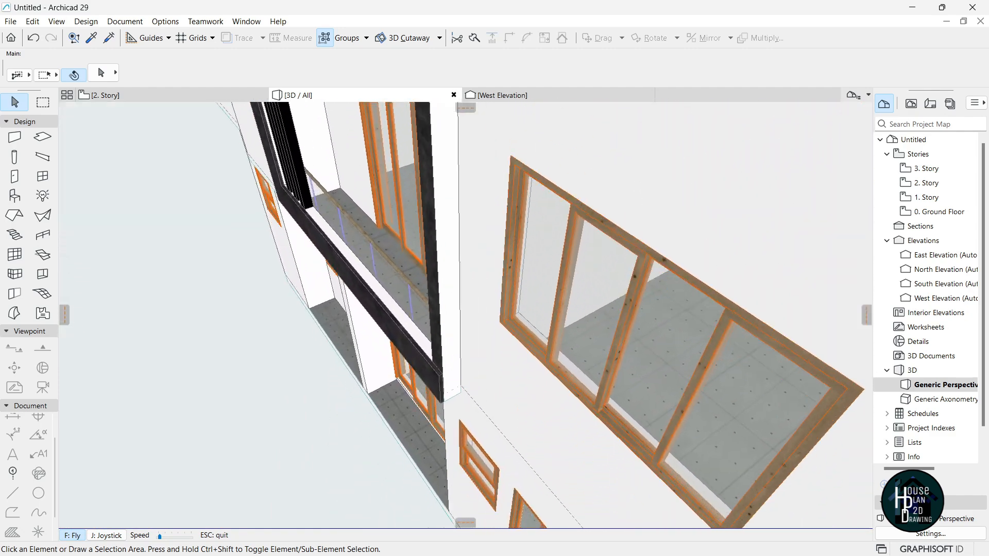
{"action": "key", "text": "Escape"}
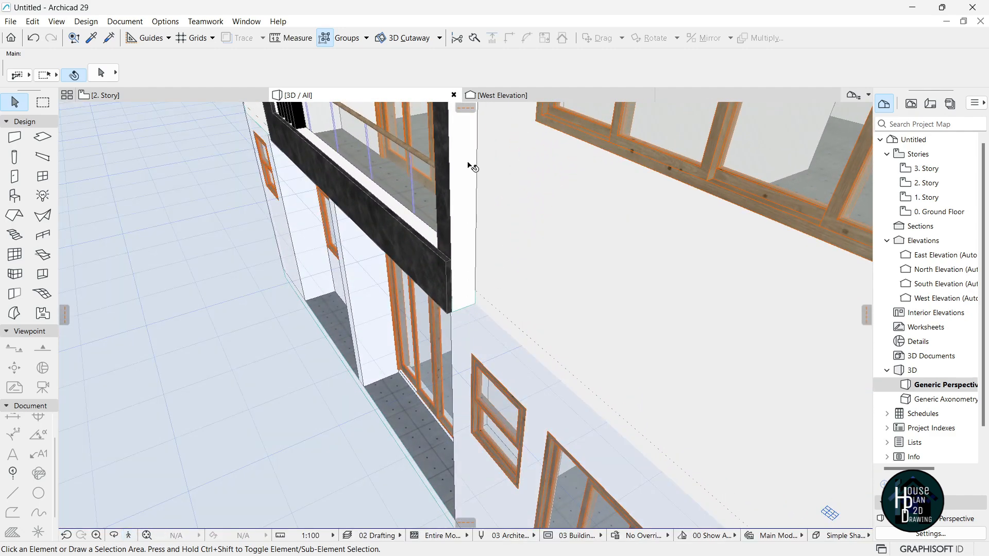
{"action": "left_click", "coordinate": [130, 536]}
{"action": "key", "text": "Up"}
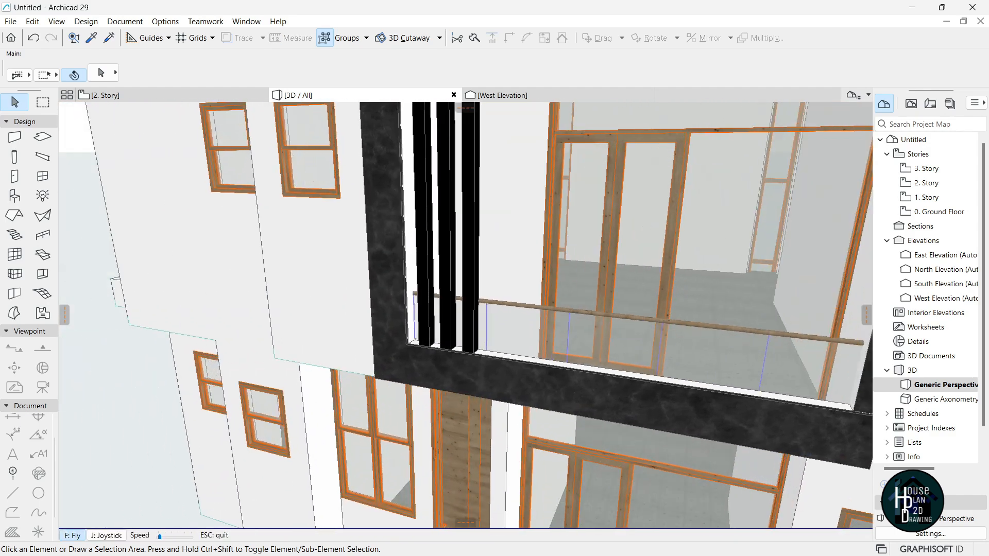
Add a black marble wall piece at the balcony frame's lower corner, aligned by its Outside Face.
{"action": "key", "text": "Escape"}
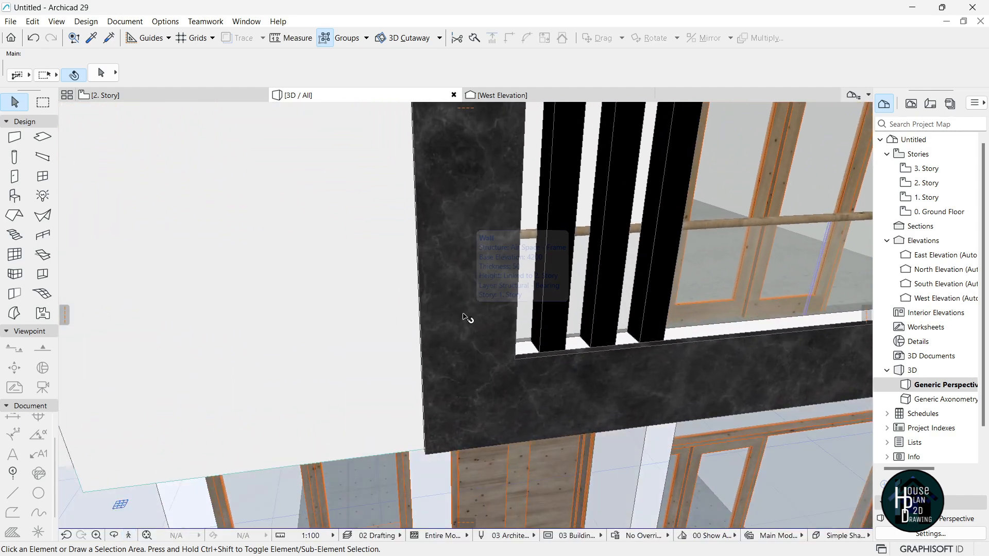
{"action": "left_click", "coordinate": [462, 303], "text": "alt"}
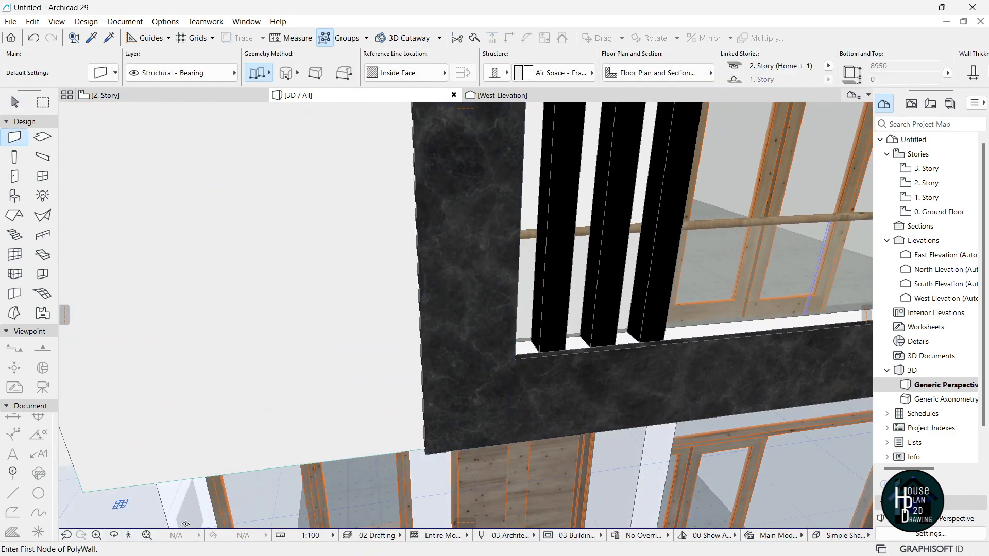
{"action": "left_click", "coordinate": [129, 536]}
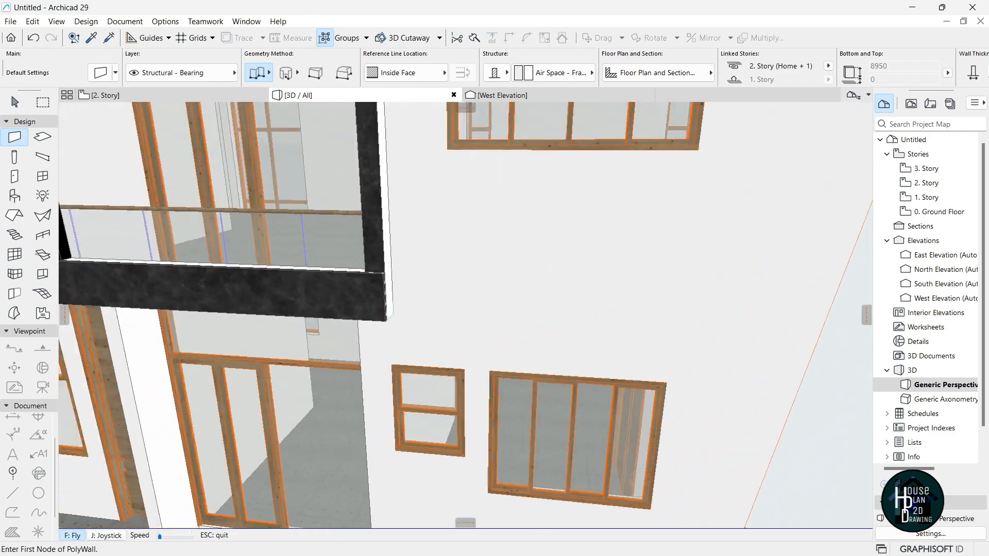
{"action": "key", "text": "Escape"}
{"action": "left_click", "coordinate": [443, 397]}
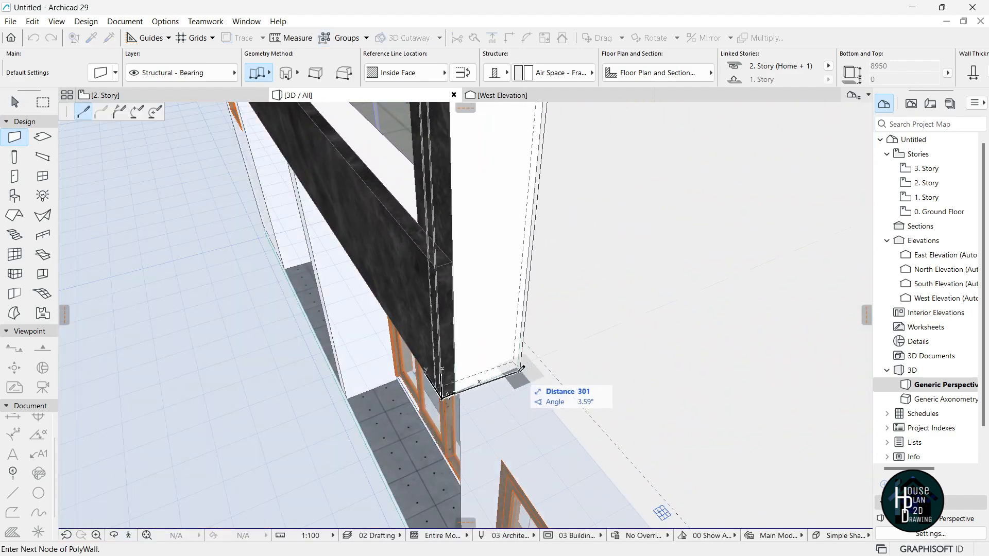
{"action": "left_click", "coordinate": [418, 75]}
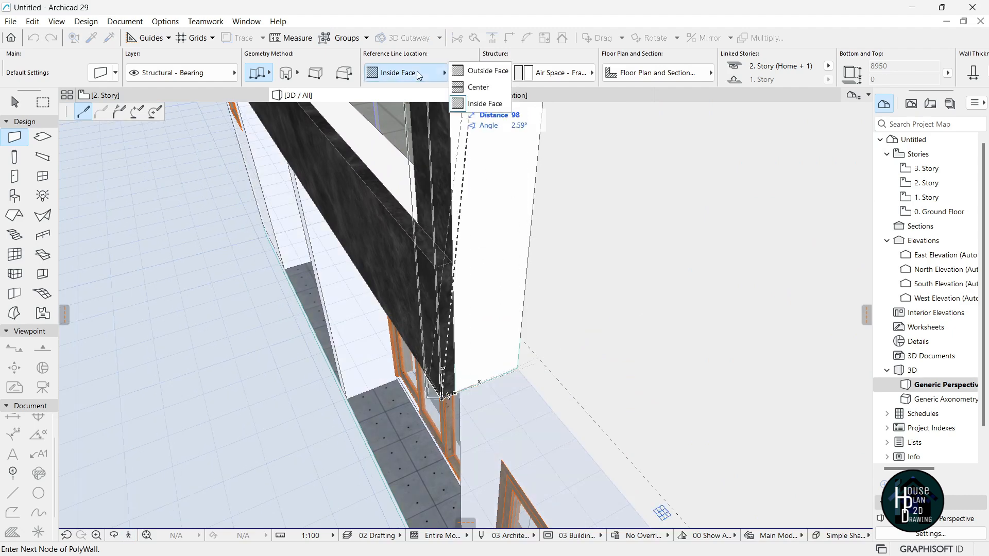
{"action": "left_click", "coordinate": [487, 70]}
{"action": "double_click", "coordinate": [510, 371]}
{"action": "key", "text": "Escape"}
{"action": "left_click", "coordinate": [129, 536]}
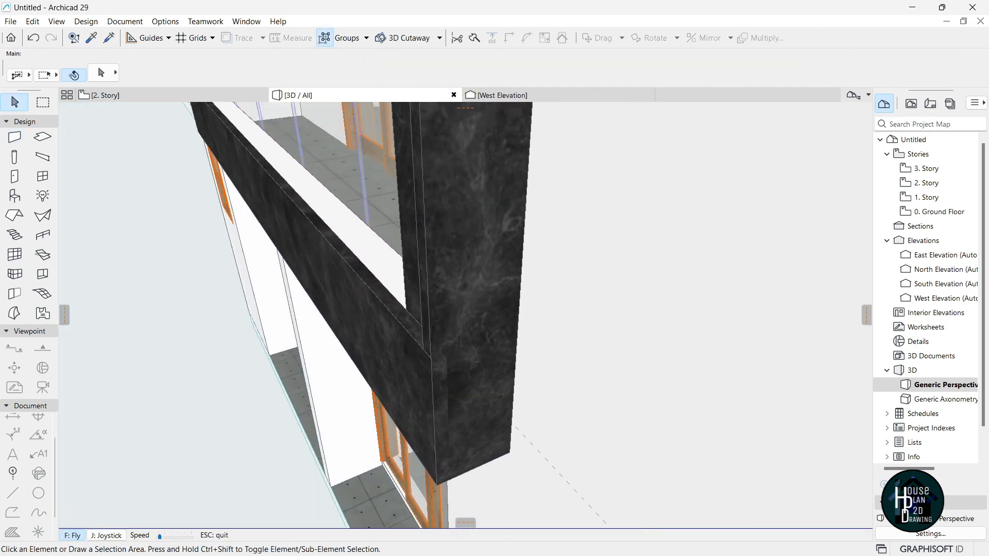
{"action": "key", "text": "Down"}
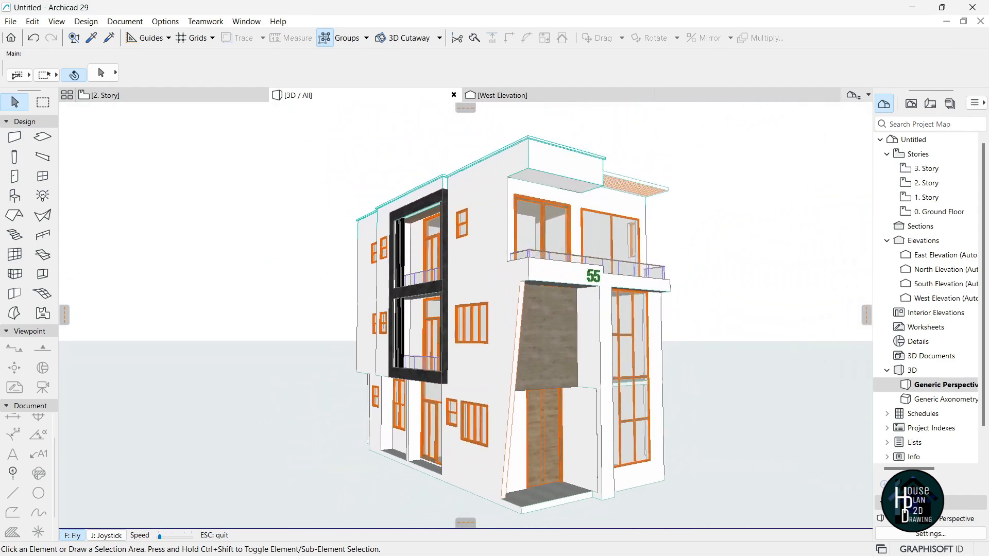
Walk around the balcony facade and the building corner in the 3D view.
{"action": "key", "text": "Left"}
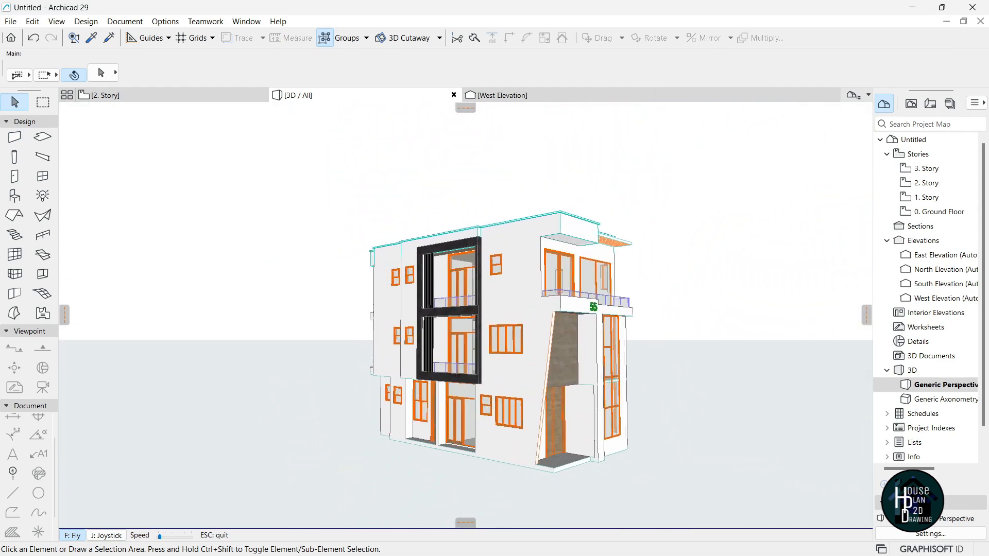
{"action": "key", "text": "Up"}
{"action": "key", "text": "Up"}
{"action": "key", "text": "Down"}
{"action": "key", "text": "Left"}
{"action": "key", "text": "Up"}
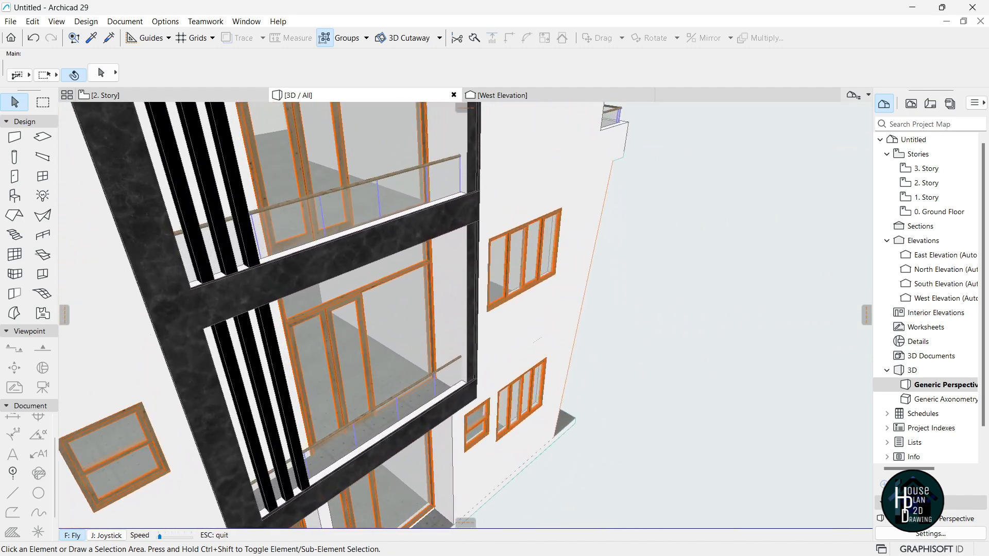
{"action": "key", "text": "Escape"}
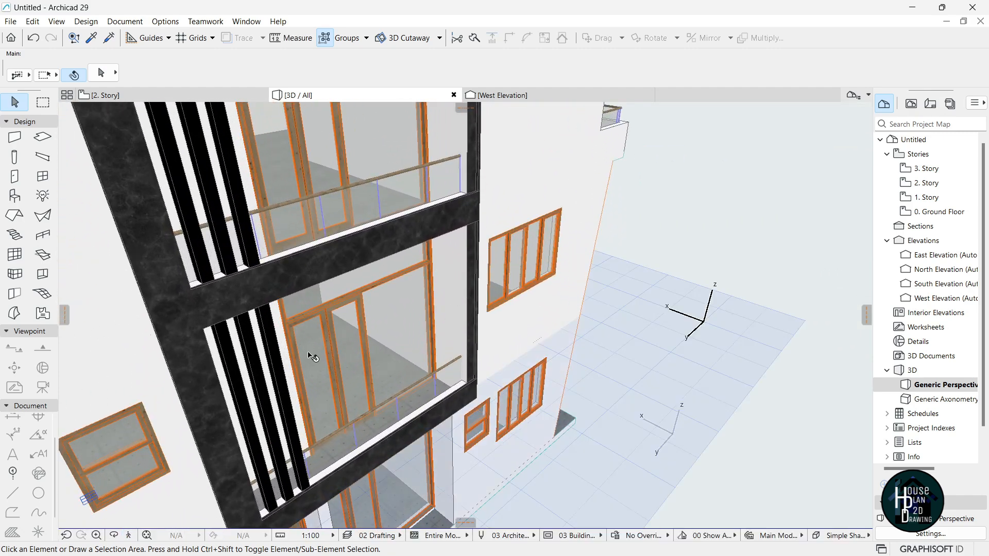
{"action": "left_click", "coordinate": [128, 536]}
{"action": "key", "text": "Down"}
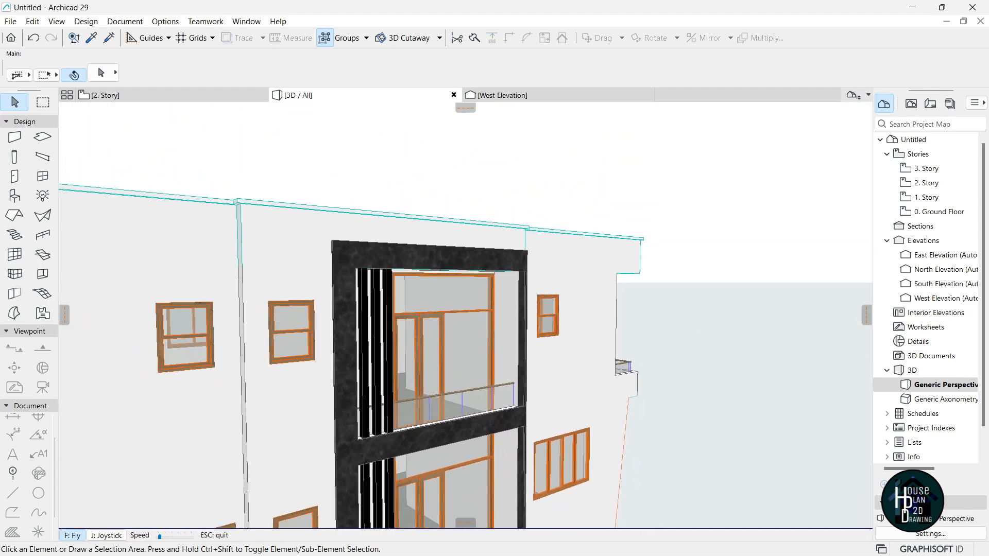
{"action": "key", "text": "Left"}
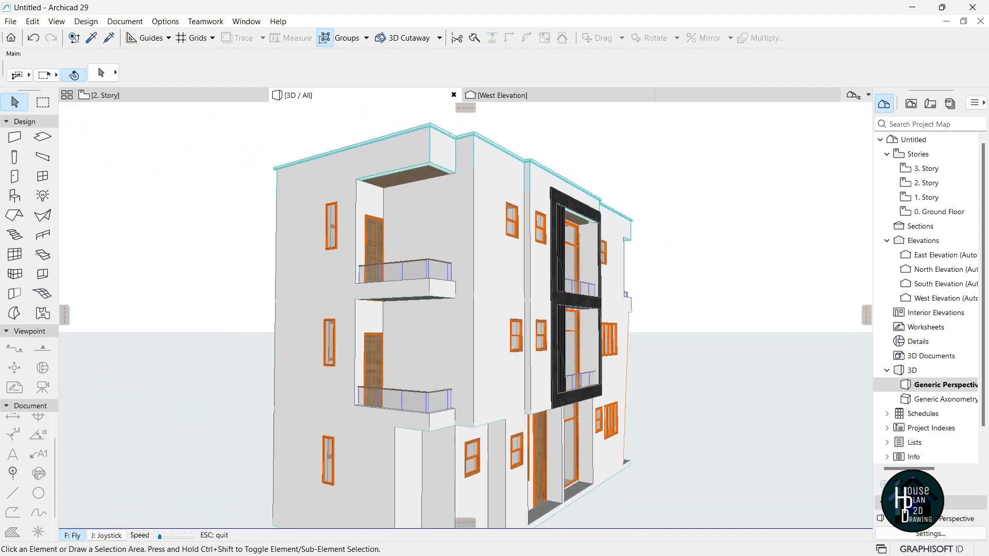
{"action": "key", "text": "Escape"}
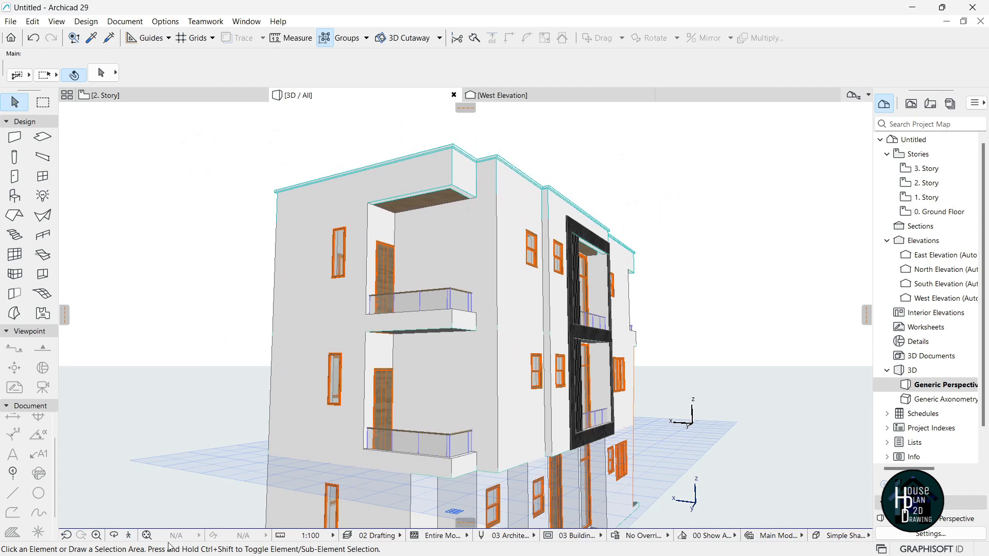
Fly around to the entrance facade, exit Explore mode and bring up Windows Task View.
{"action": "left_click", "coordinate": [128, 536]}
{"action": "key", "text": "Up"}
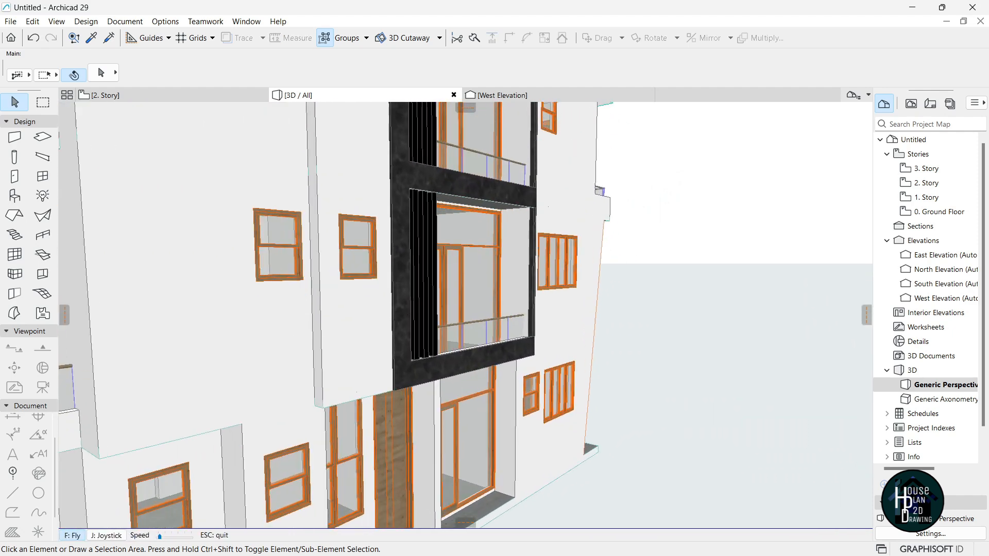
{"action": "key", "text": "Down"}
{"action": "key", "text": "Right"}
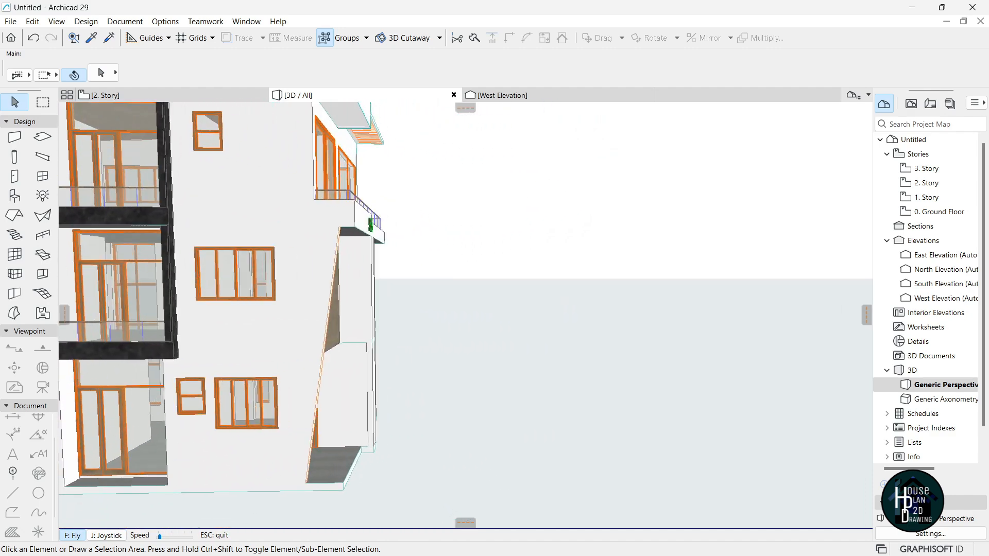
{"action": "key", "text": "Down"}
{"action": "key", "text": "Right"}
{"action": "key", "text": "Up"}
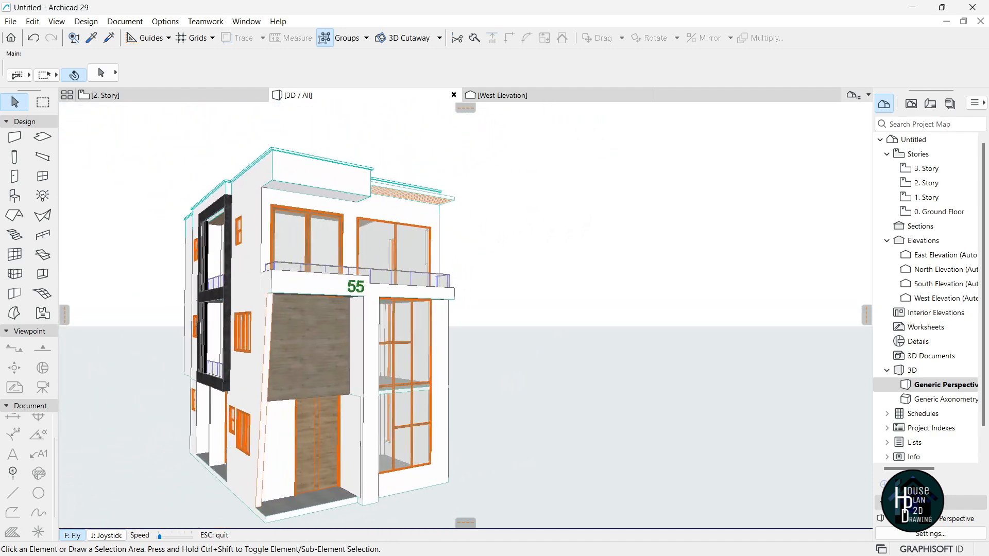
{"action": "key", "text": "Left"}
{"action": "key", "text": "Down"}
{"action": "key", "text": "Escape"}
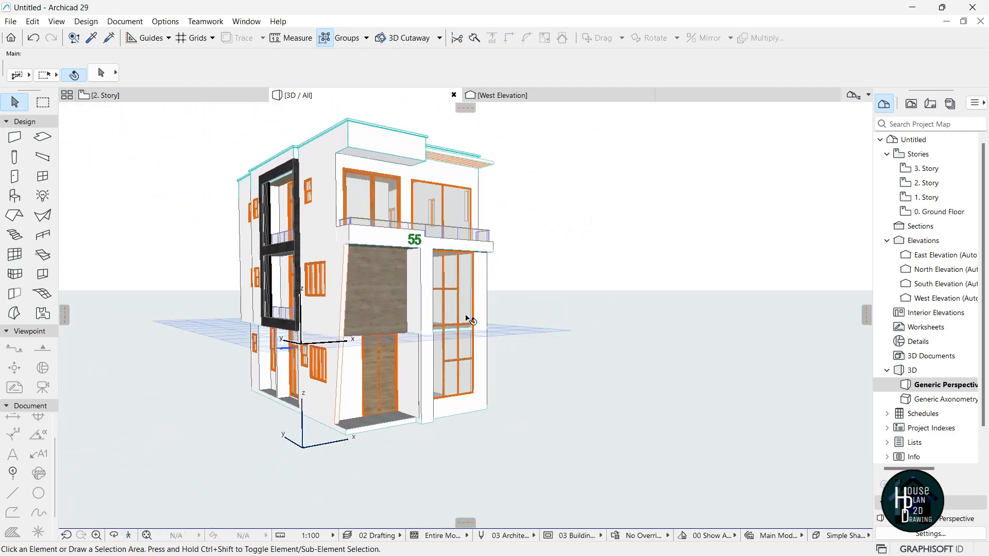
{"action": "key", "text": "super+Tab"}
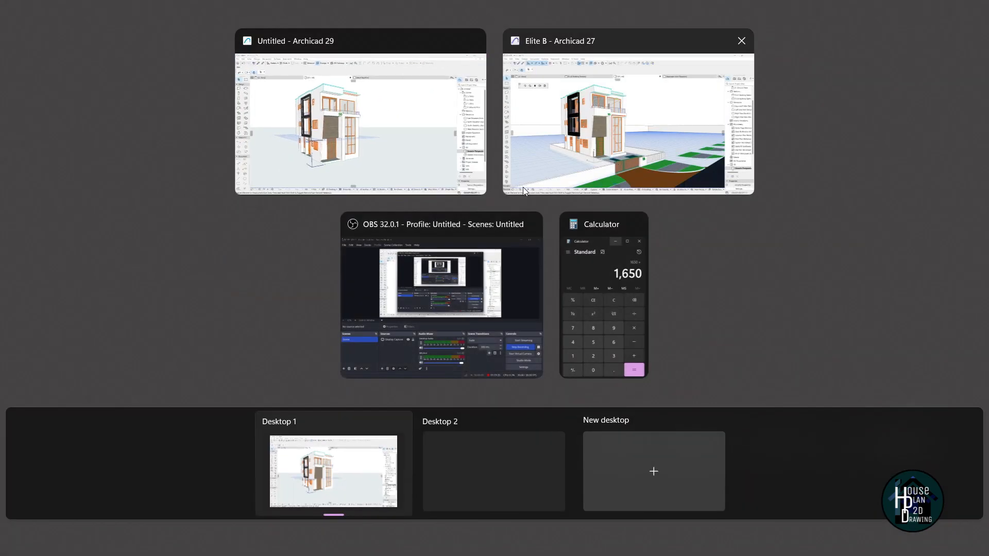
View the Elite B – Archicad 27 reference house, then switch back to Untitled – Archicad 29.
{"action": "left_click", "coordinate": [637, 140]}
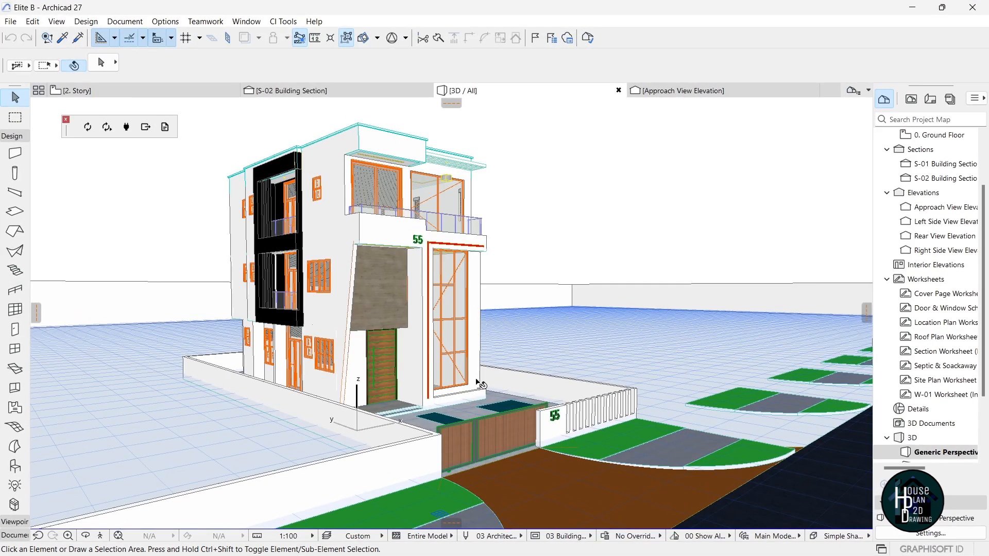
{"action": "key", "text": "super+Tab"}
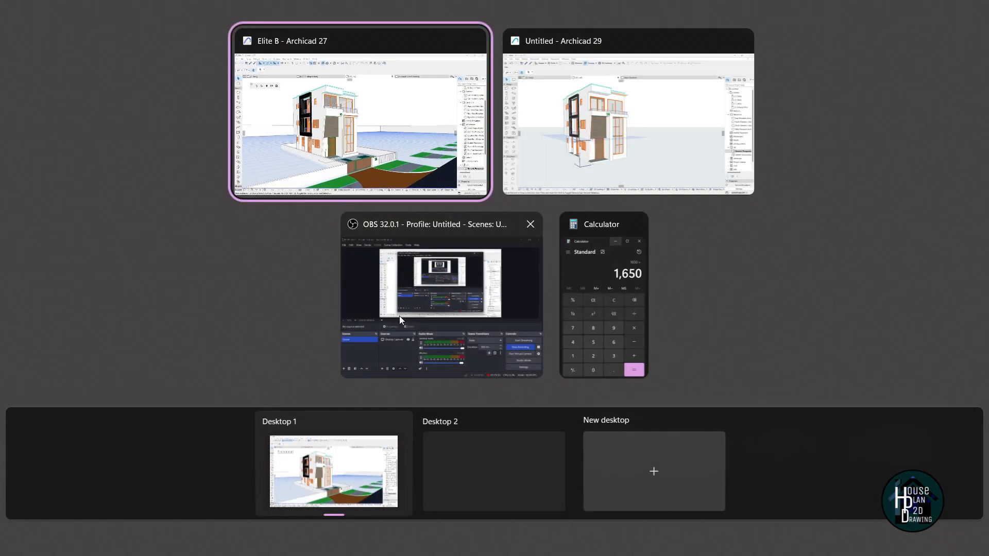
{"action": "left_click", "coordinate": [578, 168]}
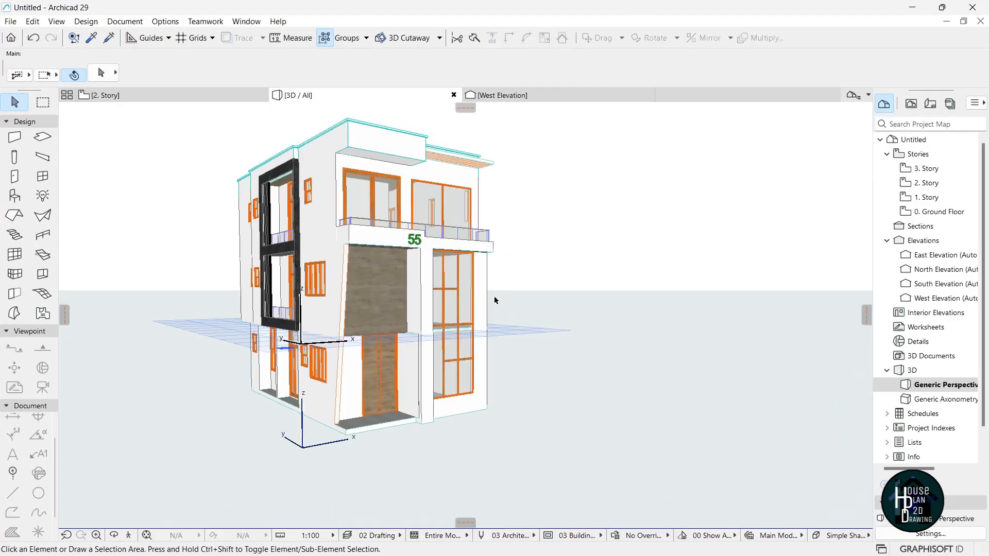
Open the 0. Ground Floor plan from the Project Map.
{"action": "double_click", "coordinate": [946, 213]}
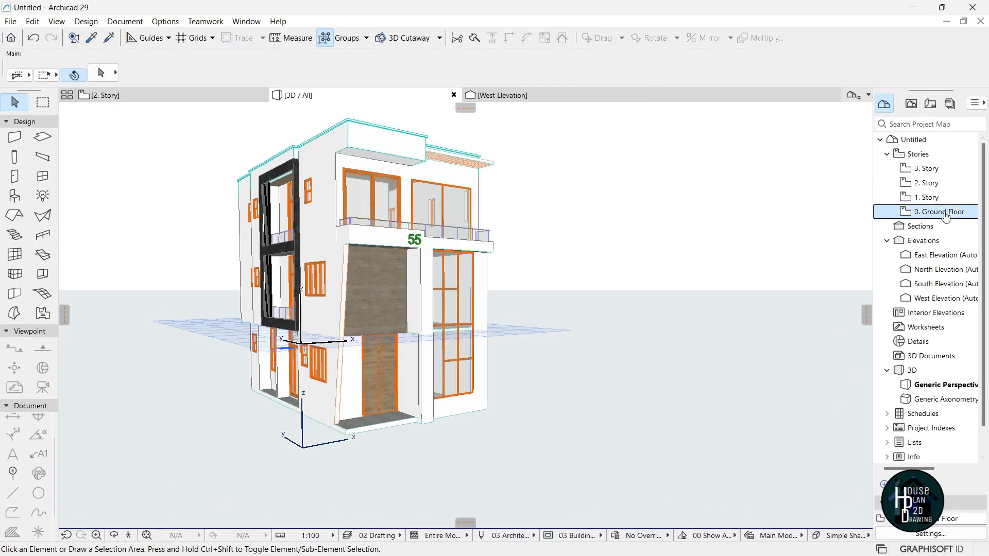
{"action": "scroll", "coordinate": [476, 268], "scroll_direction": "down", "scroll_amount": 8}
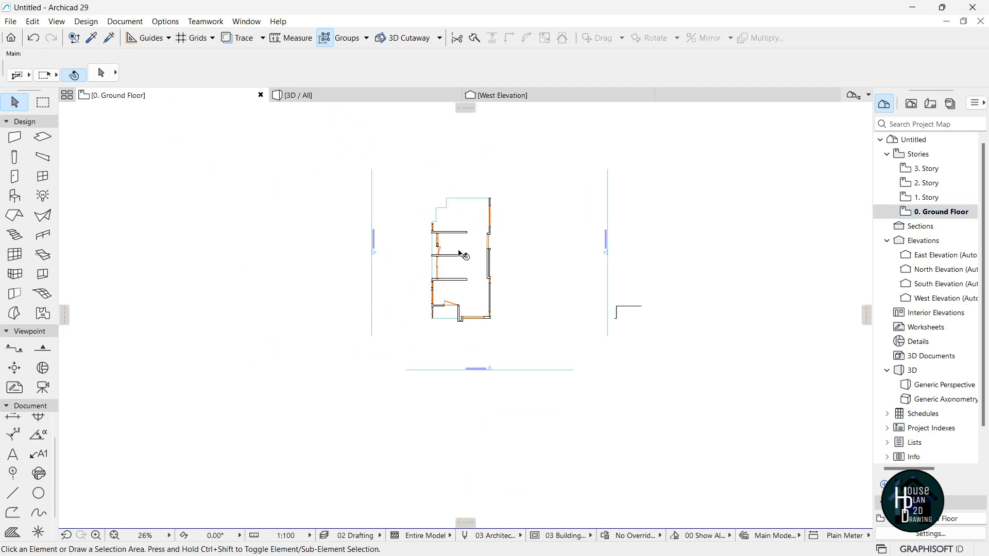
{"action": "scroll", "coordinate": [460, 247], "scroll_direction": "up", "scroll_amount": 4}
{"action": "scroll", "coordinate": [461, 252], "scroll_direction": "down", "scroll_amount": 2}
{"action": "scroll", "coordinate": [471, 276], "scroll_direction": "up", "scroll_amount": 3}
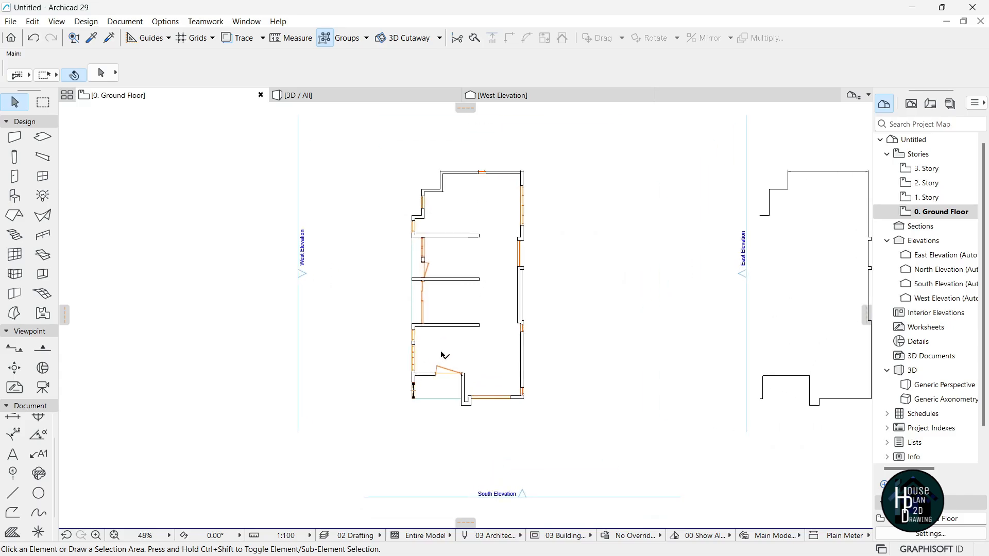
Pick the Wall tool and set its surface to Paint - Titanium White.
{"action": "left_click", "coordinate": [14, 141]}
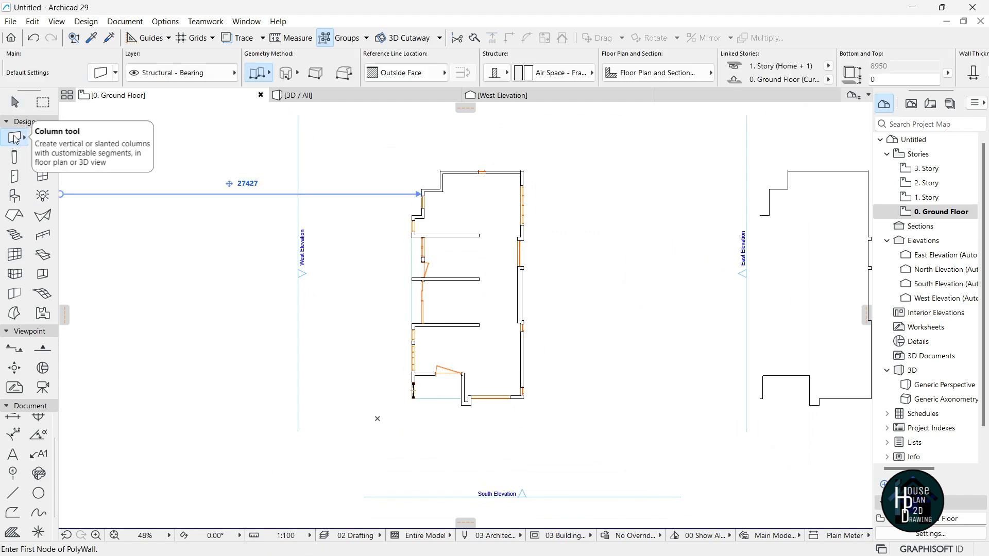
{"action": "scroll", "coordinate": [807, 83], "scroll_direction": "down", "scroll_amount": 5}
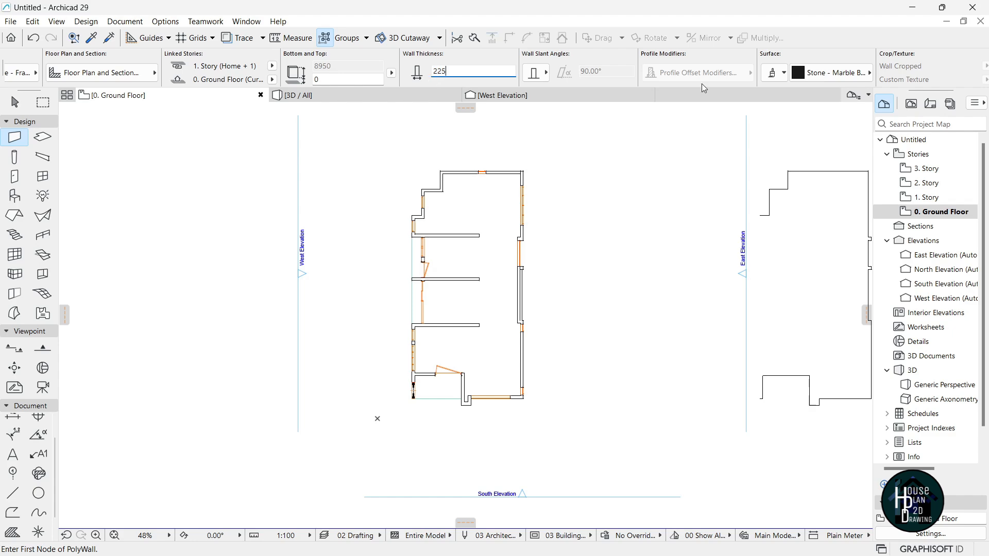
{"action": "left_click", "coordinate": [830, 73]}
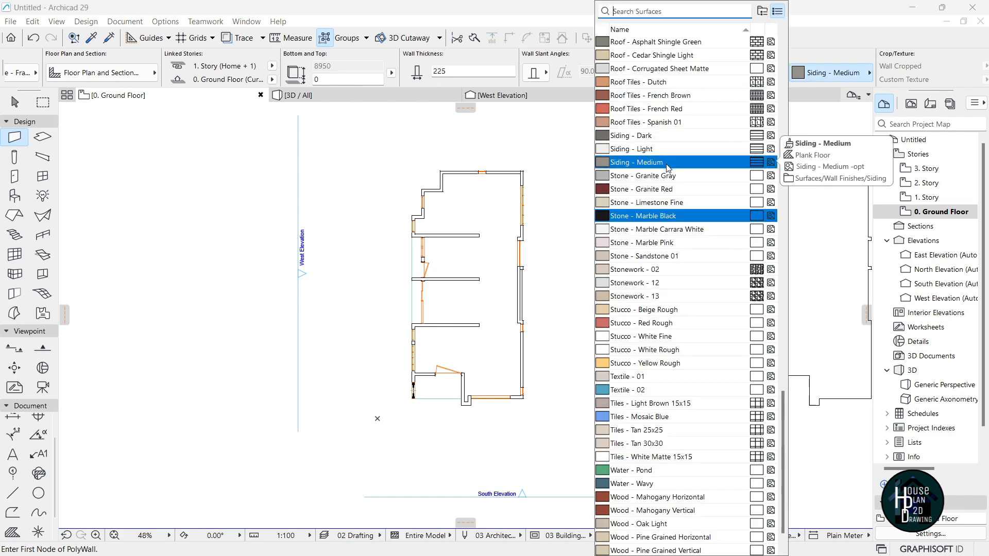
{"action": "type", "text": "tit"}
{"action": "key", "text": "Return"}
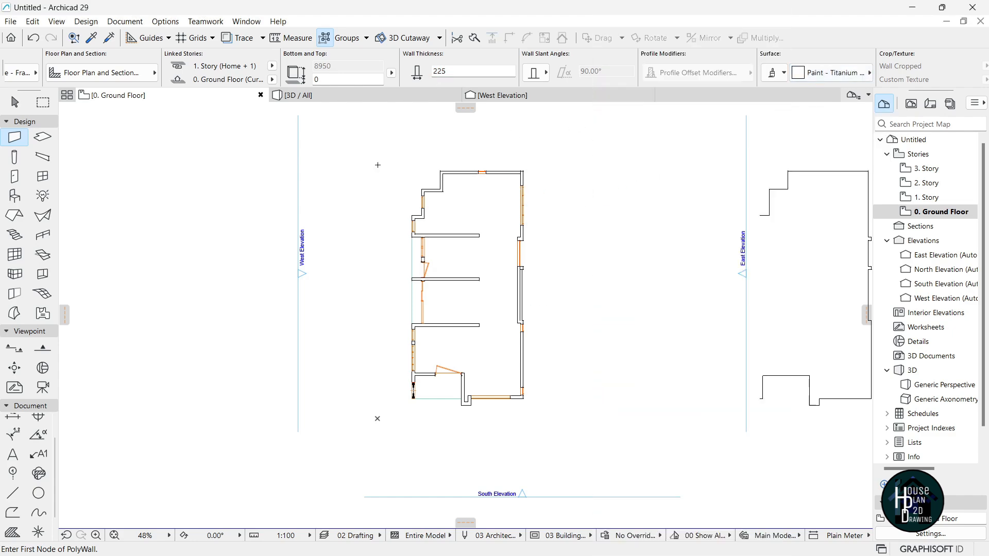
{"action": "scroll", "coordinate": [385, 199], "scroll_direction": "down", "scroll_amount": 2}
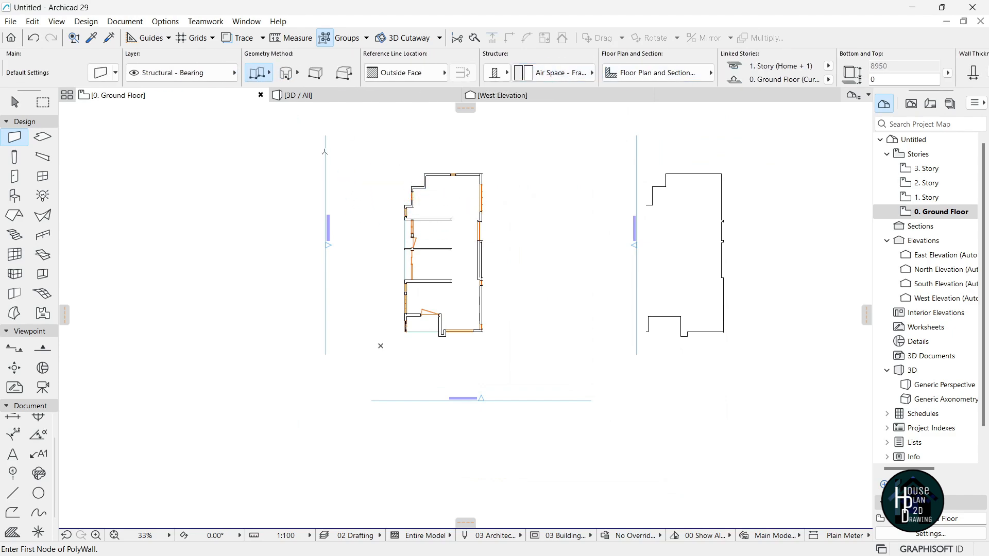
Set the default wall Top Offset to 0 in Wall Default Settings.
{"action": "key", "text": "ctrl+t"}
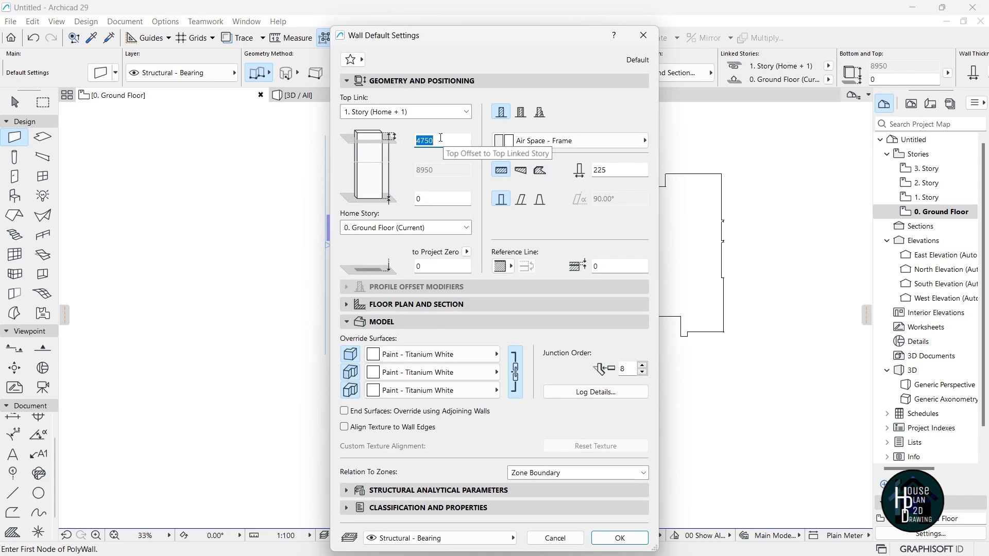
{"action": "type", "text": "0"}
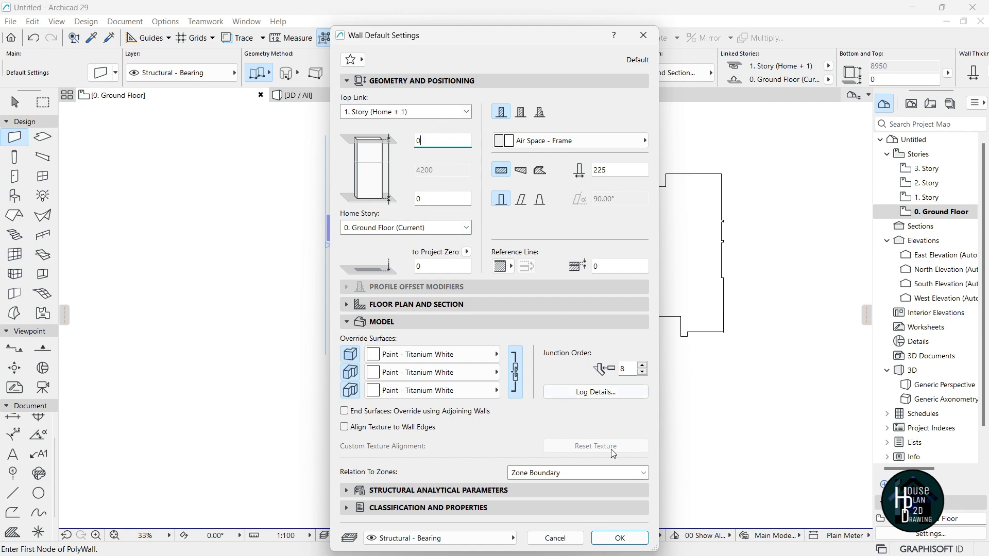
{"action": "left_click", "coordinate": [618, 539]}
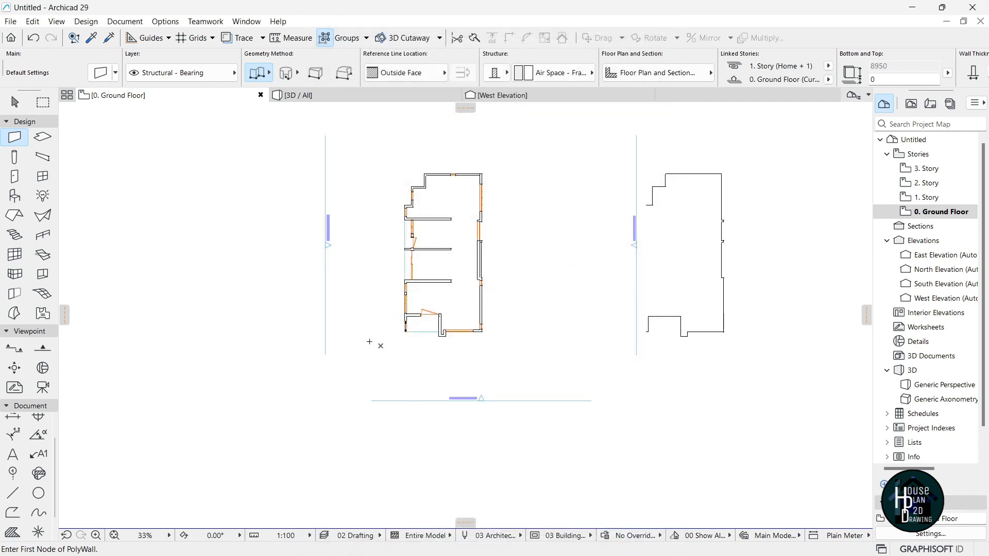
Draw a closed rectangular polywall around the house and view it in 3D.
{"action": "left_click", "coordinate": [360, 381]}
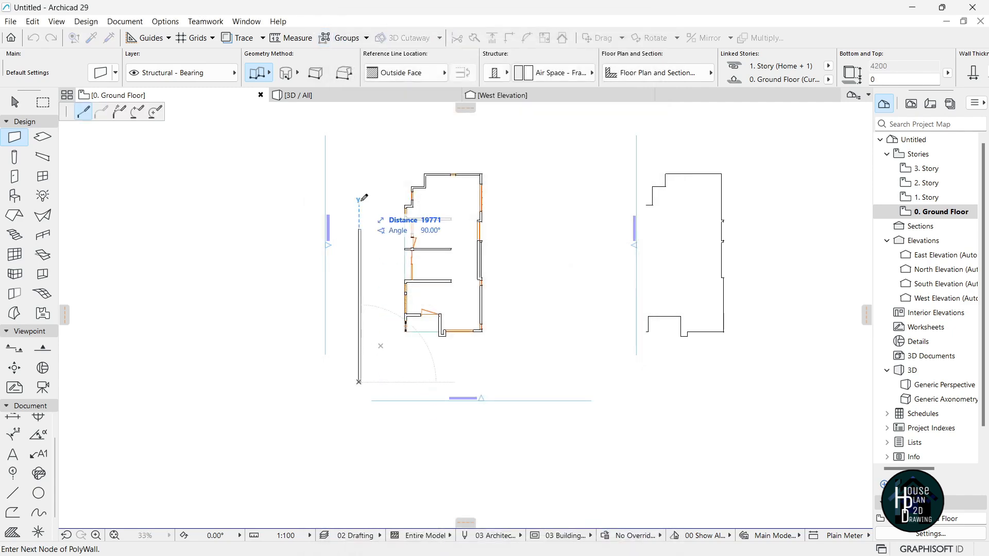
{"action": "left_click", "coordinate": [360, 138]}
{"action": "left_click", "coordinate": [516, 138]}
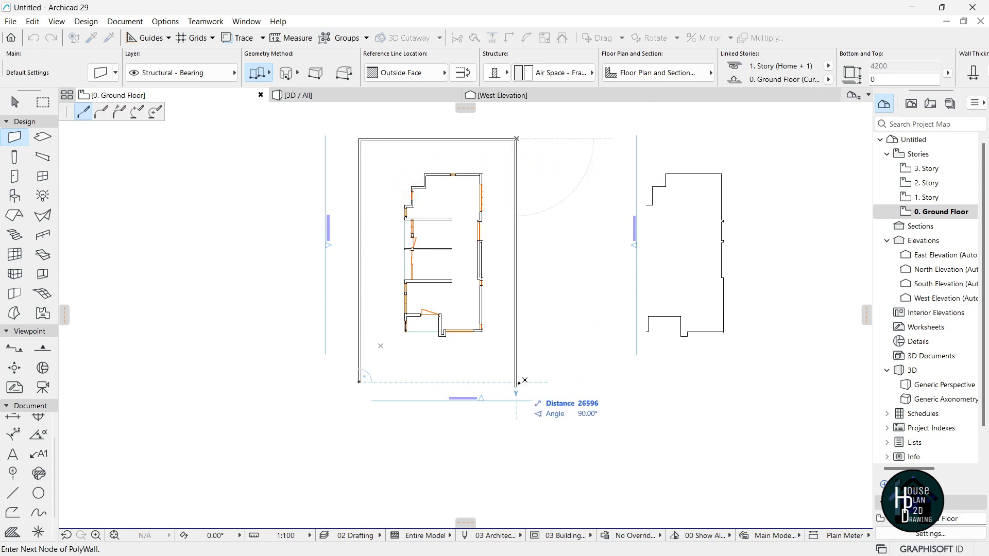
{"action": "left_click", "coordinate": [516, 421]}
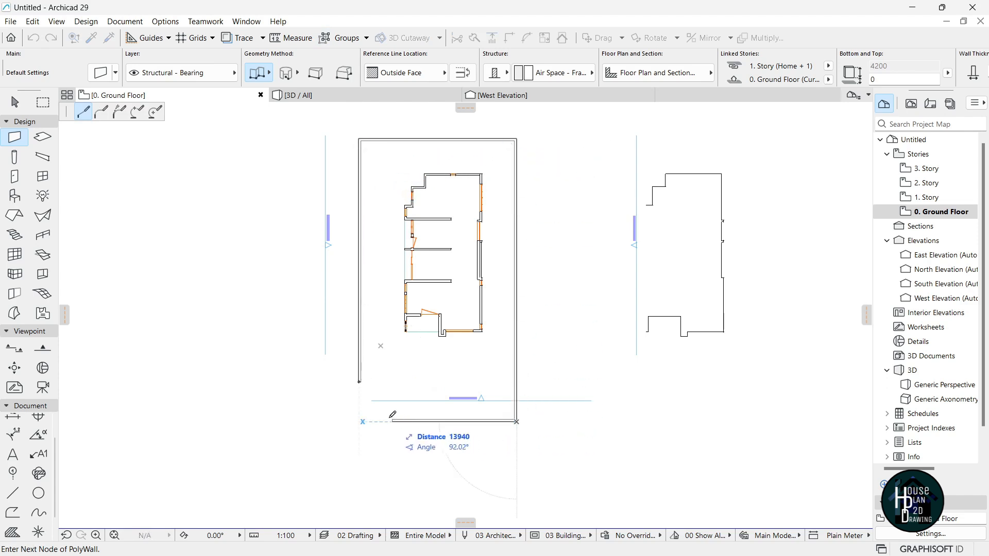
{"action": "left_click", "coordinate": [360, 422]}
{"action": "left_click", "coordinate": [360, 381]}
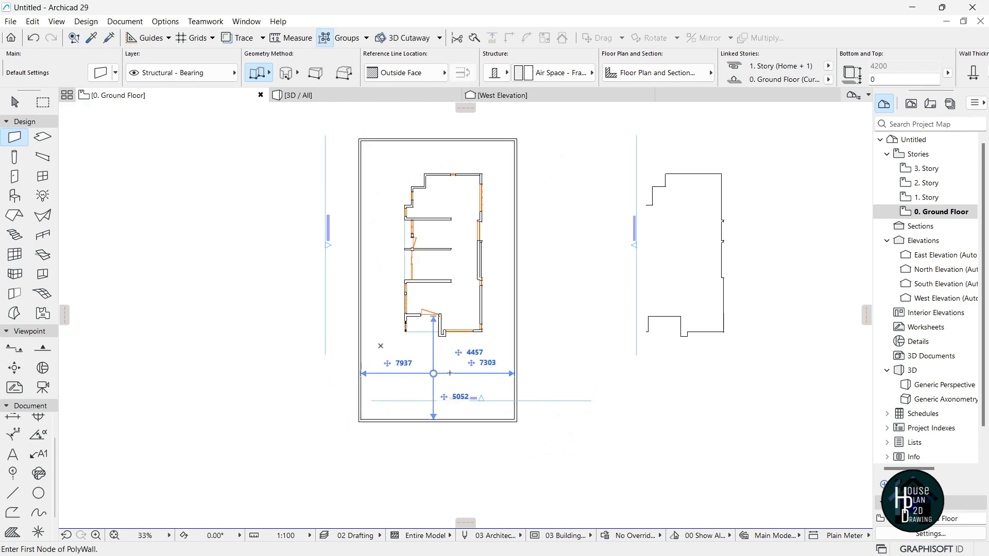
{"action": "key", "text": "Escape"}
{"action": "left_click", "coordinate": [372, 99]}
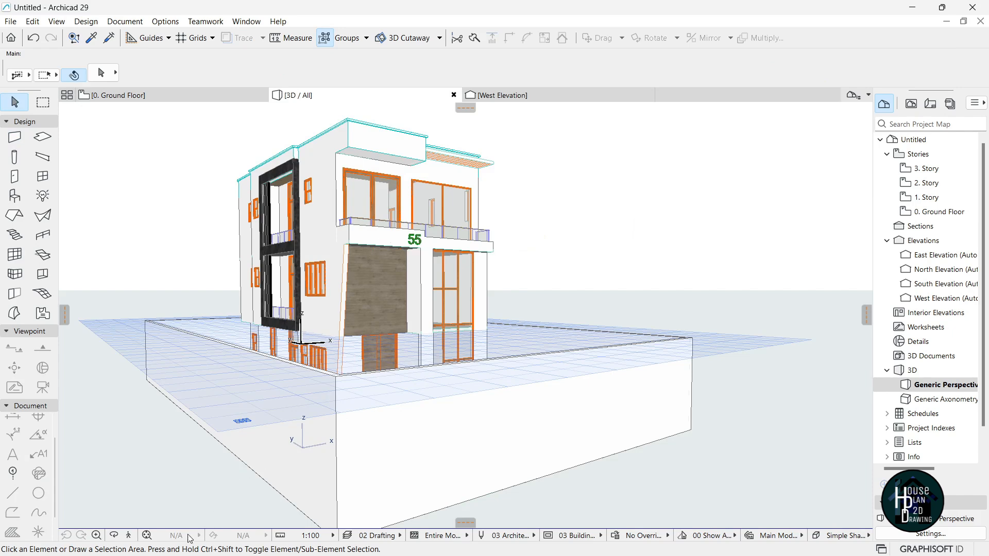
{"action": "left_click", "coordinate": [130, 536]}
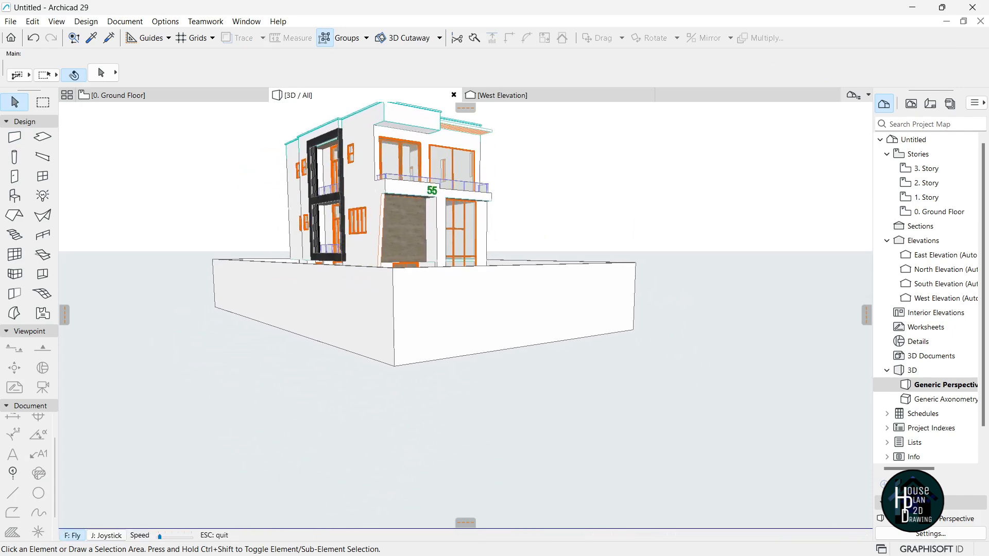
Select all perimeter walls and elevate them to a height of 1000.
{"action": "key", "text": "Escape"}
{"action": "left_click", "coordinate": [536, 315]}
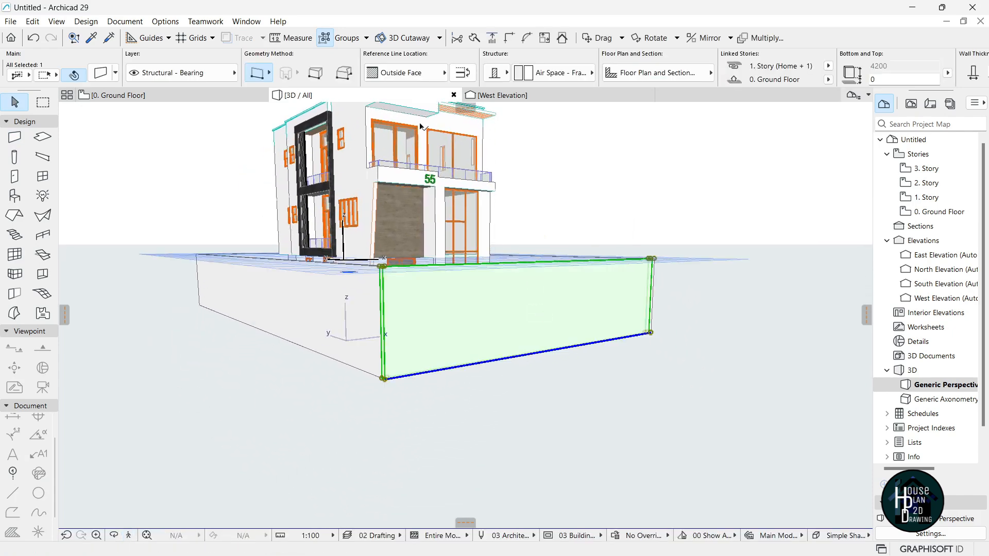
{"action": "left_click", "coordinate": [332, 44]}
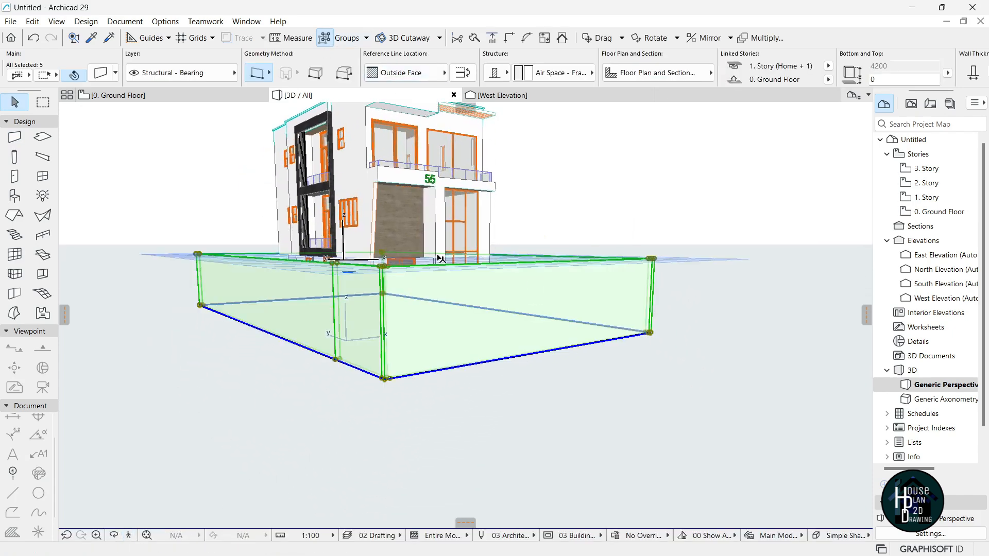
{"action": "left_click", "coordinate": [386, 269]}
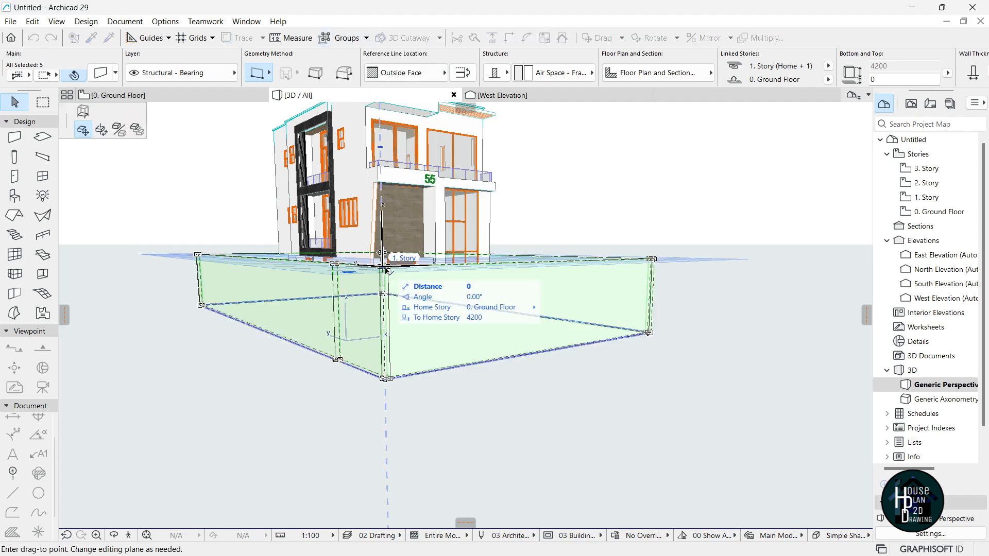
{"action": "left_click", "coordinate": [83, 111]}
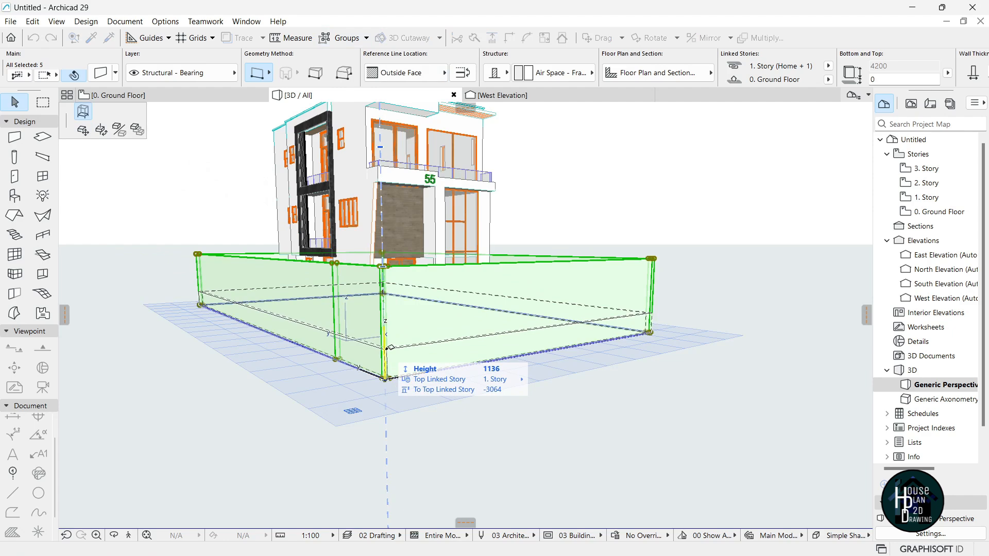
{"action": "key", "text": "Return"}
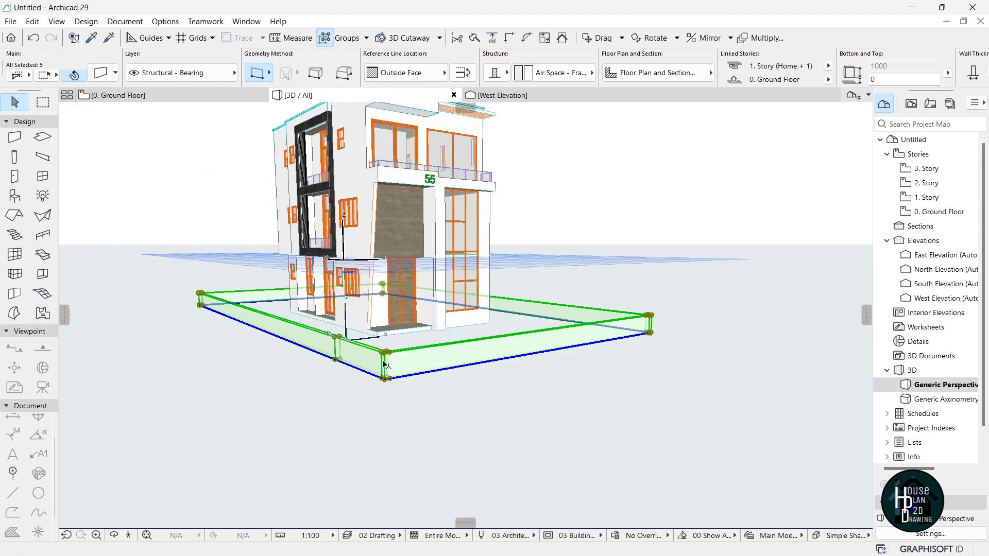
{"action": "key", "text": "Escape"}
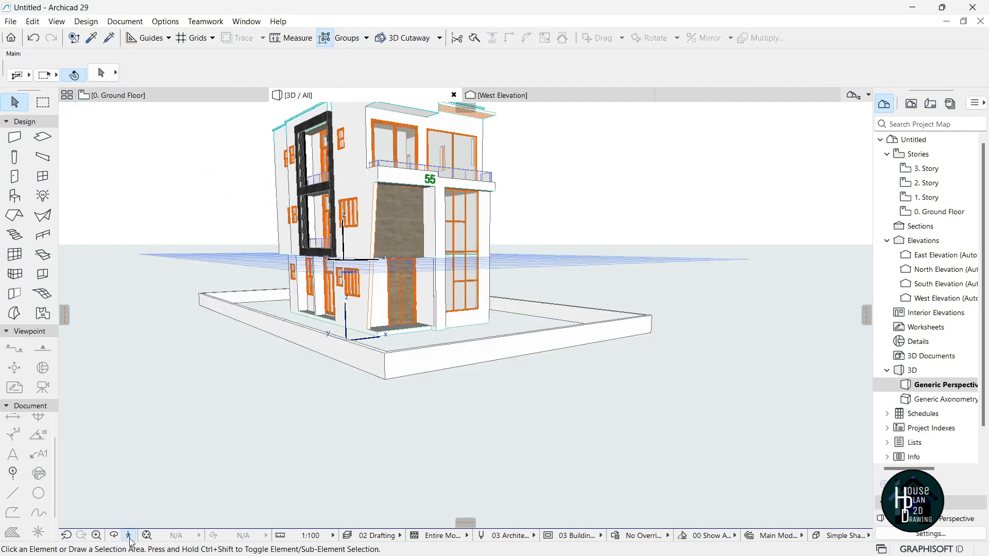
Inspect the lowered wall in 3D, then return to the Ground Floor plan.
{"action": "left_click", "coordinate": [129, 537]}
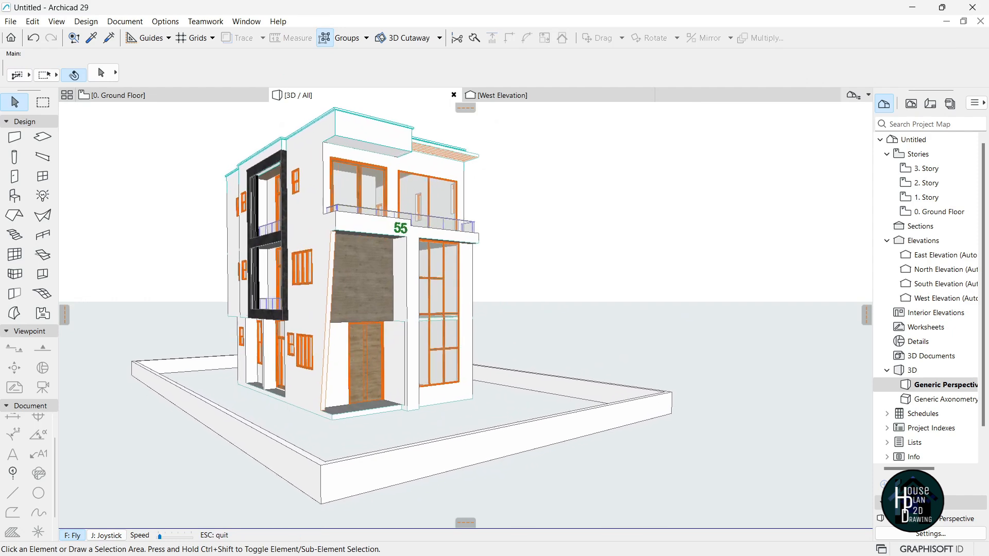
{"action": "key", "text": "Up"}
{"action": "key", "text": "Escape"}
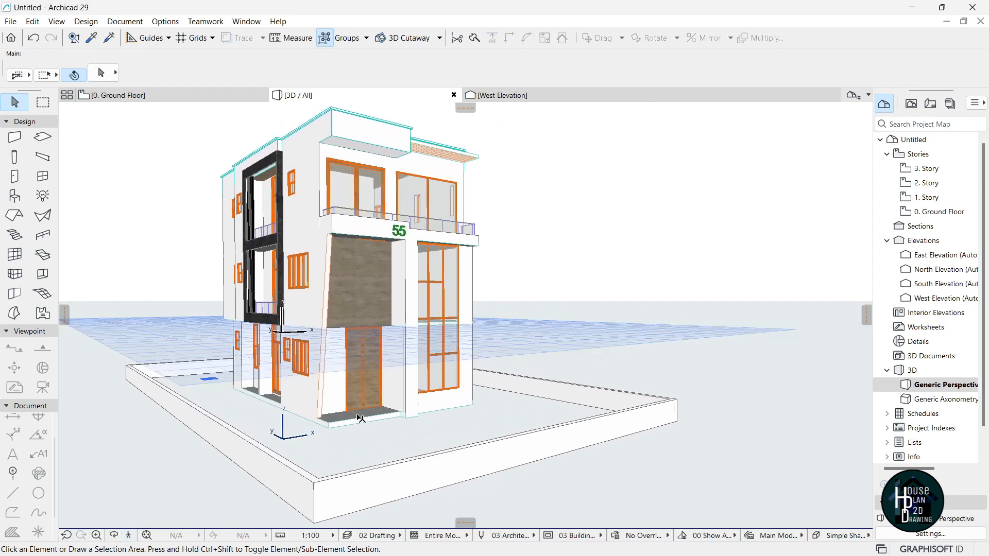
{"action": "left_click", "coordinate": [139, 96]}
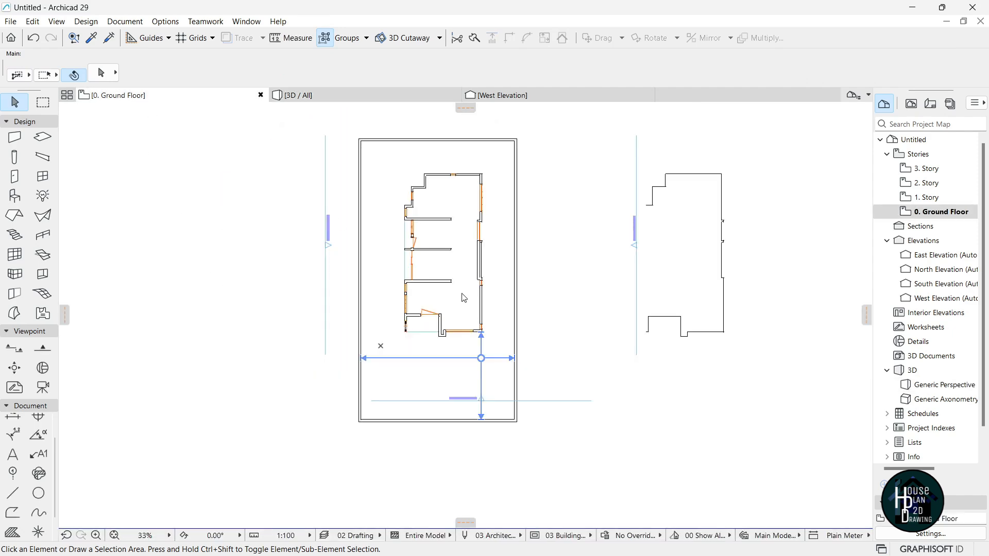
Pick up the existing slab's settings and set Reference Plane Offset to -250.
{"action": "scroll", "coordinate": [463, 297], "scroll_direction": "up", "scroll_amount": 5}
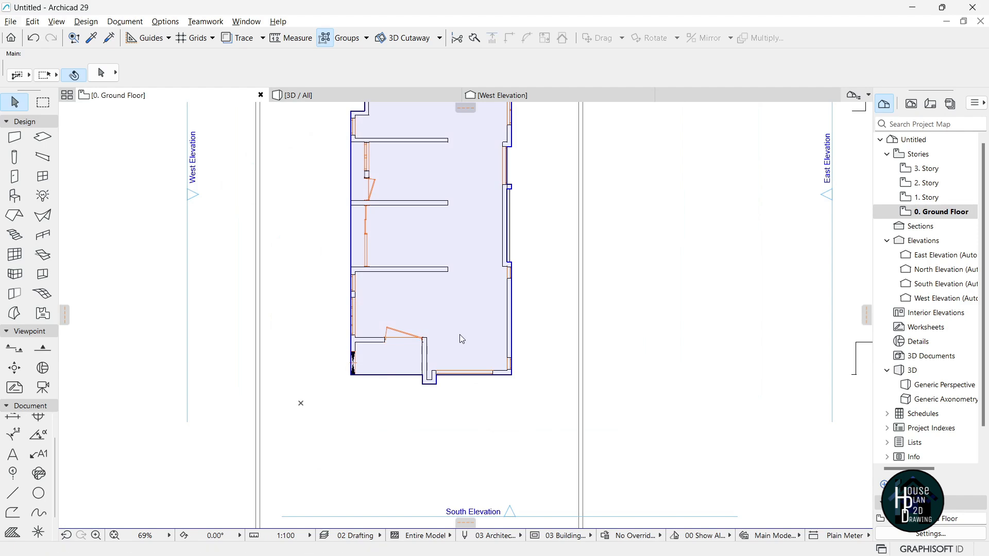
{"action": "left_click", "coordinate": [470, 296], "text": "alt"}
{"action": "scroll", "coordinate": [464, 335], "scroll_direction": "down", "scroll_amount": 7}
{"action": "scroll", "coordinate": [462, 320], "scroll_direction": "up", "scroll_amount": 1}
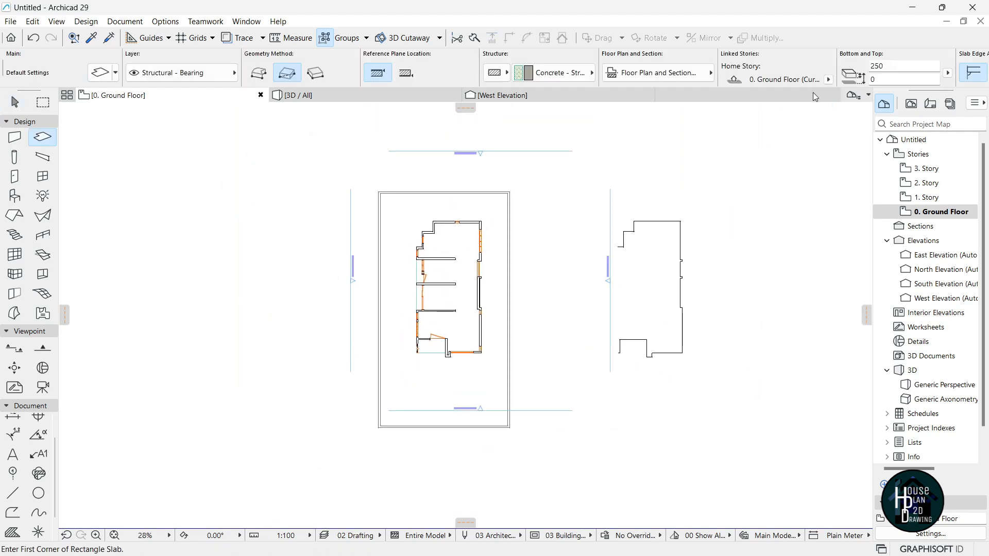
{"action": "left_click", "coordinate": [876, 81]}
{"action": "type", "text": "-25"}
Draw the rectangular slab across the site frame and view it in 3D.
{"action": "scroll", "coordinate": [407, 185], "scroll_direction": "up", "scroll_amount": 4}
{"action": "scroll", "coordinate": [574, 336], "scroll_direction": "down", "scroll_amount": 4}
{"action": "scroll", "coordinate": [570, 331], "scroll_direction": "up", "scroll_amount": 6}
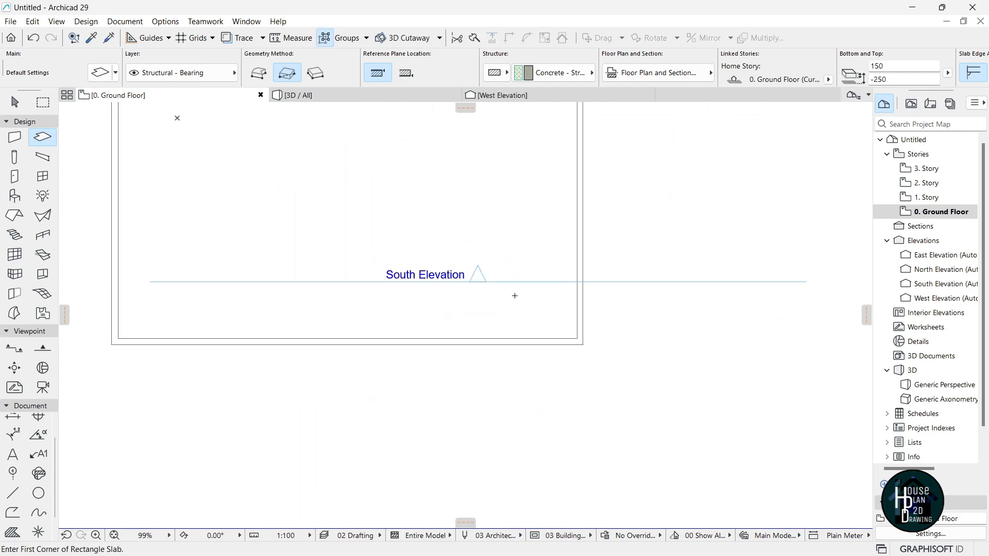
{"action": "scroll", "coordinate": [513, 289], "scroll_direction": "down", "scroll_amount": 6}
{"action": "key", "text": "Escape"}
{"action": "left_click", "coordinate": [321, 97]}
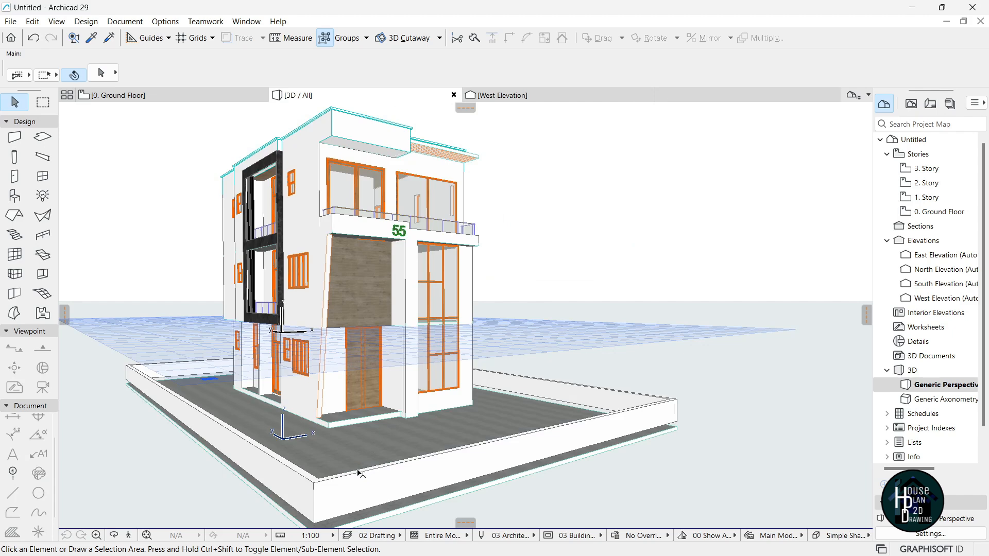
Extend the boundary walls' bottom down to the slab's underside with Groups suspended.
{"action": "left_click", "coordinate": [130, 536]}
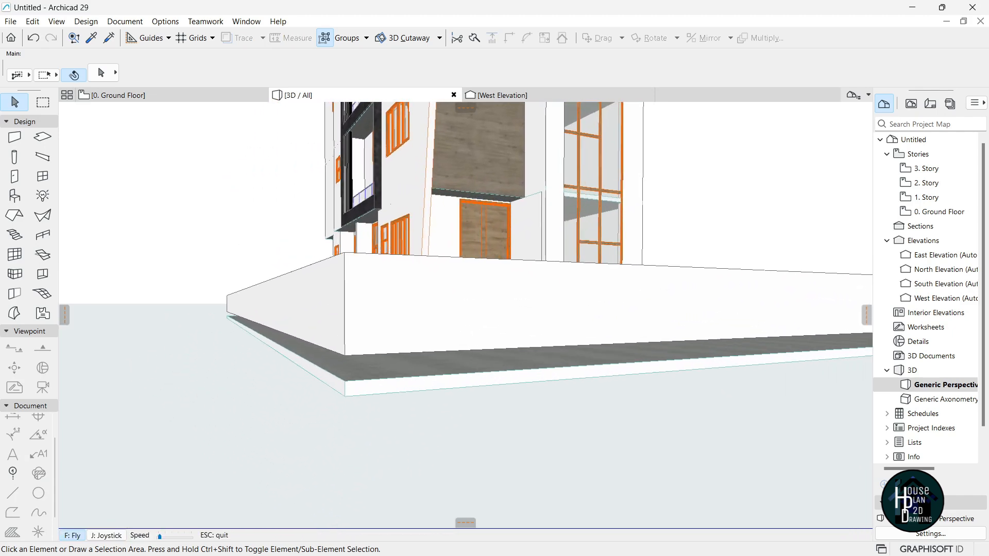
{"action": "key", "text": "Escape"}
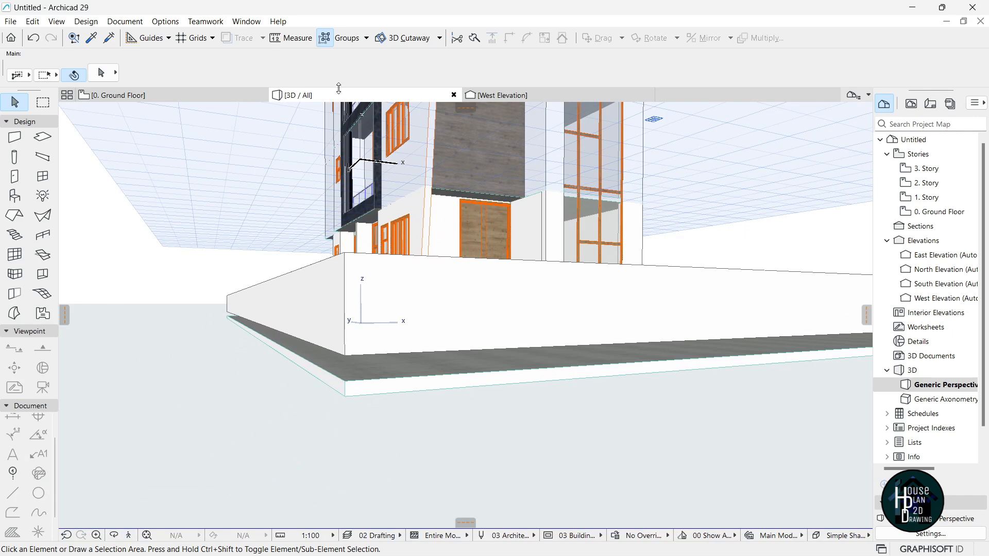
{"action": "left_click", "coordinate": [424, 313]}
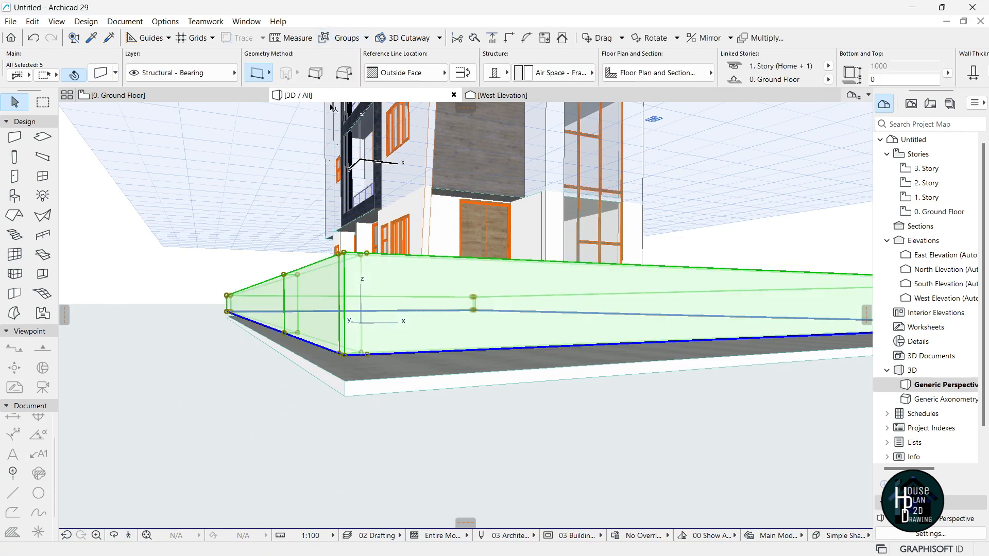
{"action": "left_click", "coordinate": [325, 40]}
{"action": "left_click", "coordinate": [345, 356]}
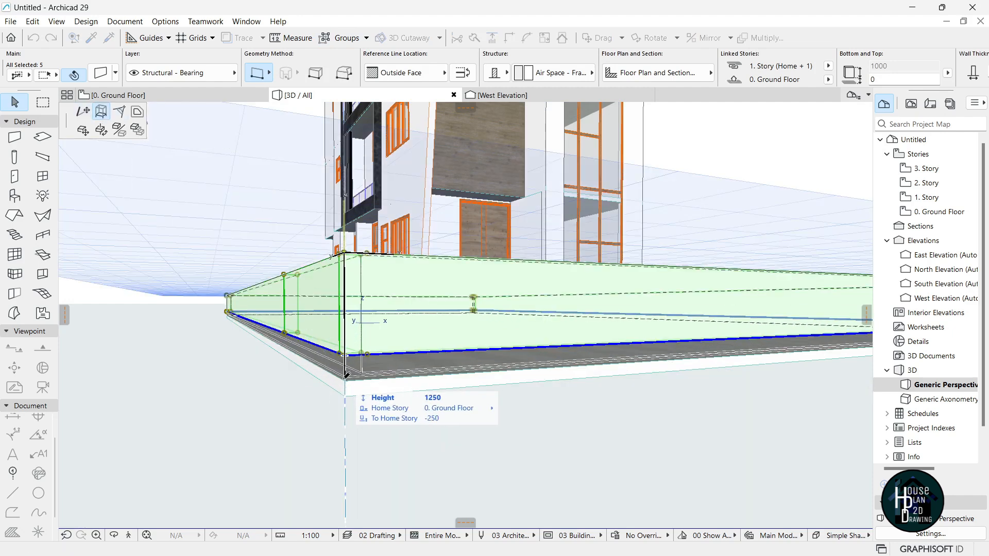
{"action": "left_click", "coordinate": [346, 396]}
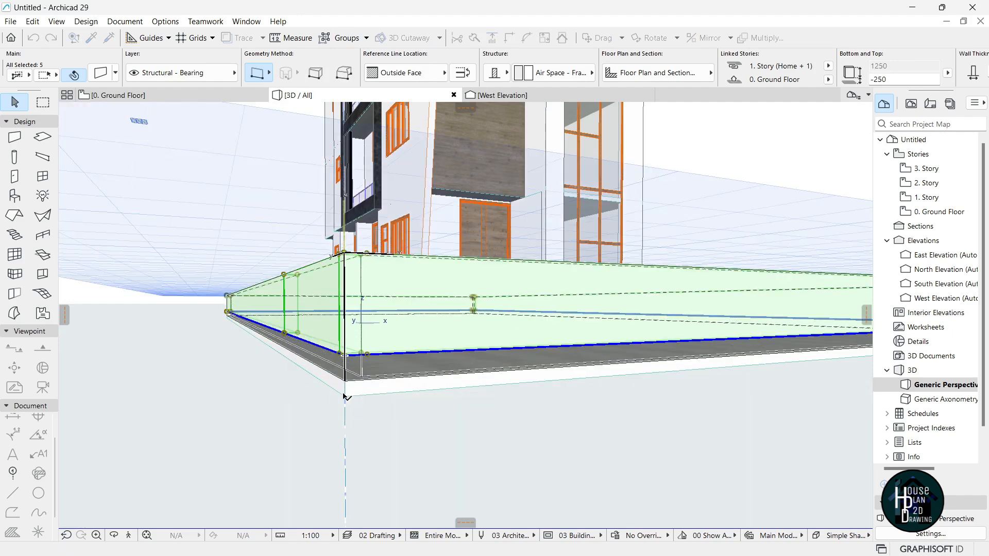
{"action": "key", "text": "Escape"}
Shorten the front boundary wall by dragging its end node to leave a gate opening.
{"action": "left_click", "coordinate": [129, 536]}
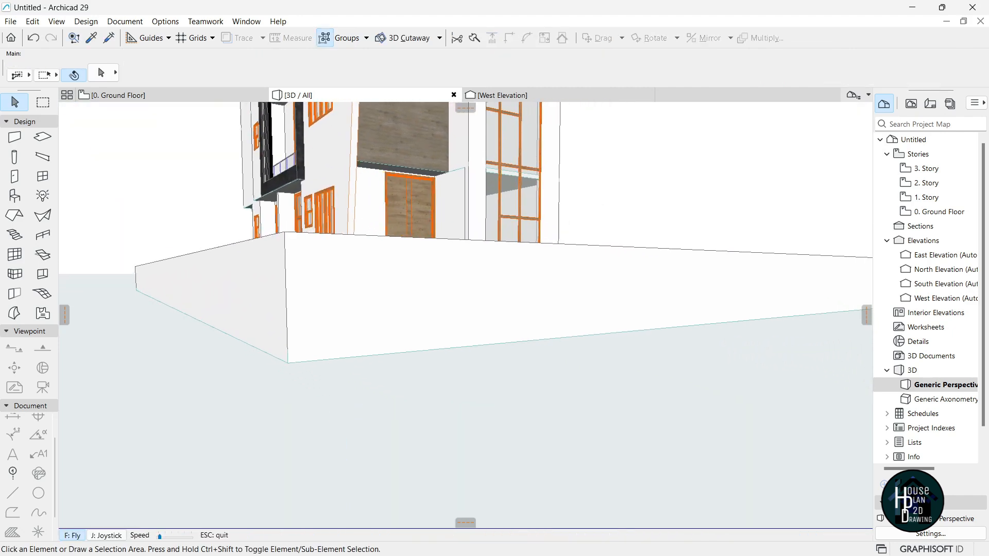
{"action": "key", "text": "Up"}
{"action": "key", "text": "Right"}
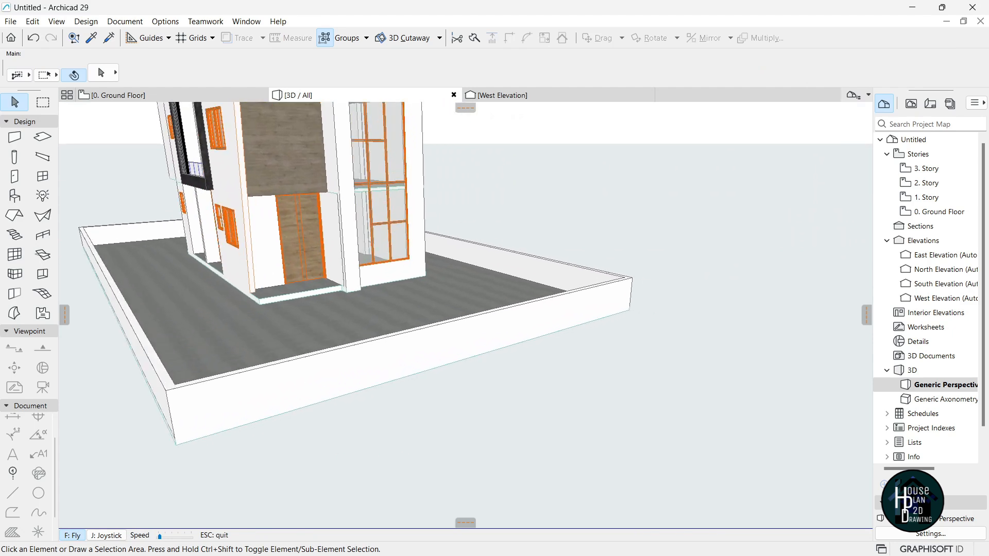
{"action": "key", "text": "Escape"}
{"action": "left_click", "coordinate": [393, 322]}
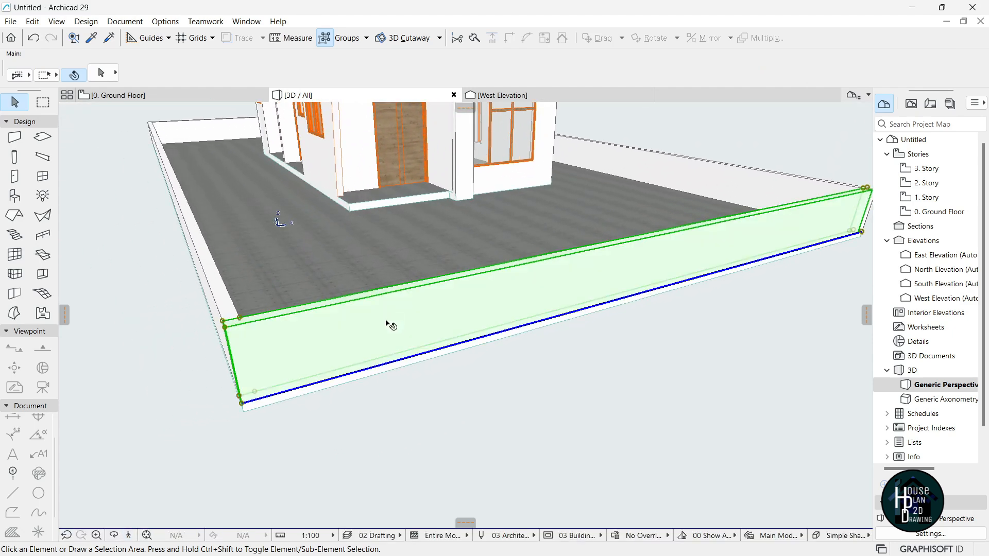
{"action": "left_click", "coordinate": [242, 409]}
{"action": "key", "text": "Escape"}
{"action": "left_click", "coordinate": [305, 372]}
{"action": "left_click", "coordinate": [243, 403]}
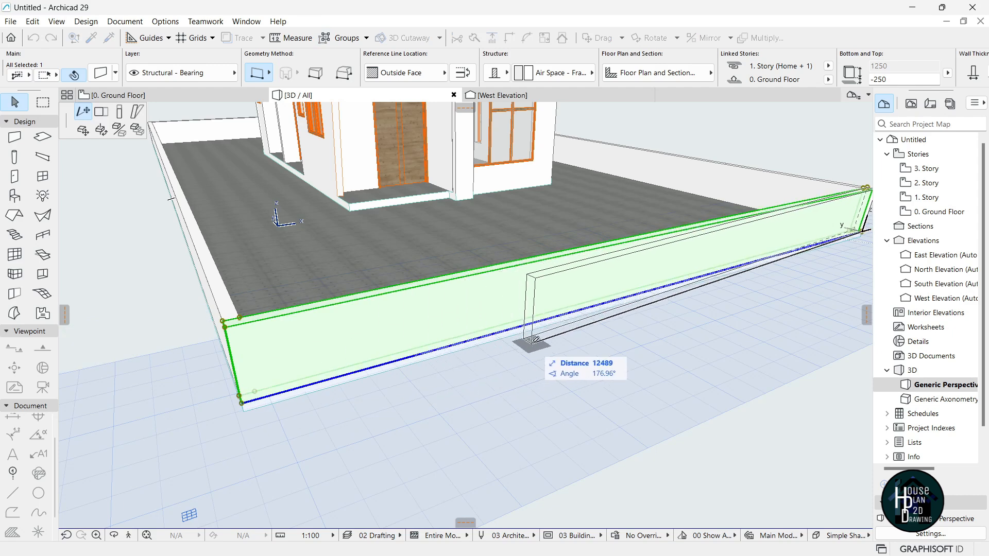
{"action": "left_click", "coordinate": [533, 319]}
{"action": "key", "text": "Escape"}
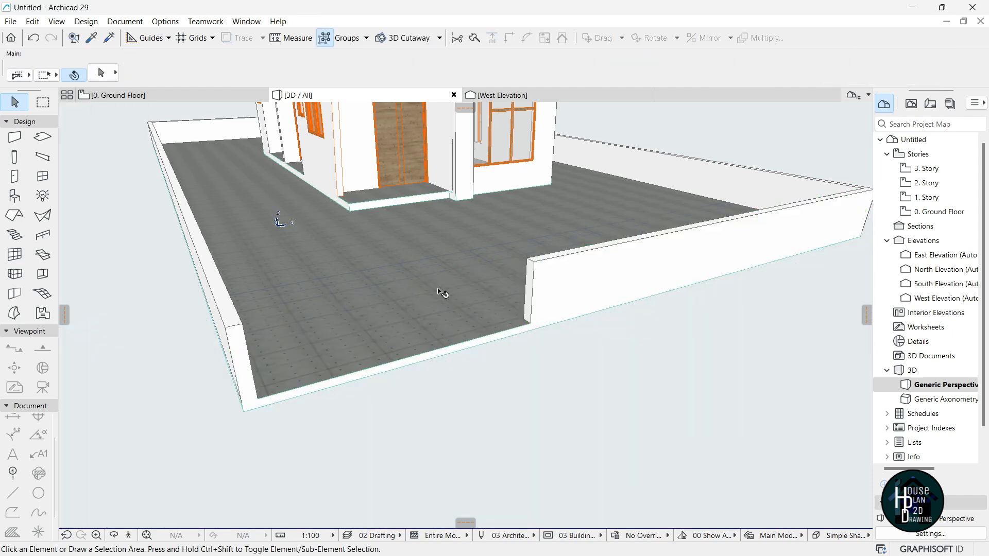
{"action": "left_click", "coordinate": [134, 537]}
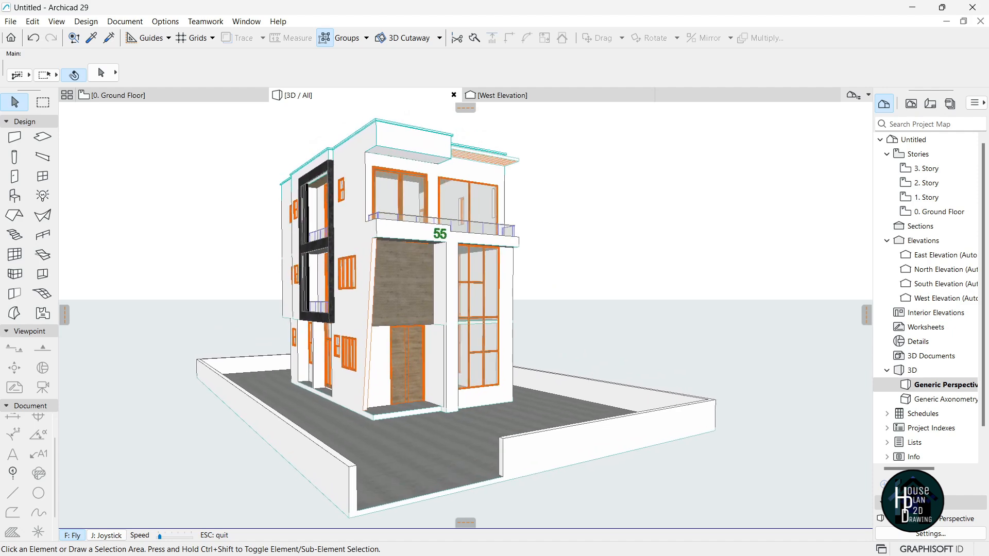
{"action": "key", "text": "Right"}
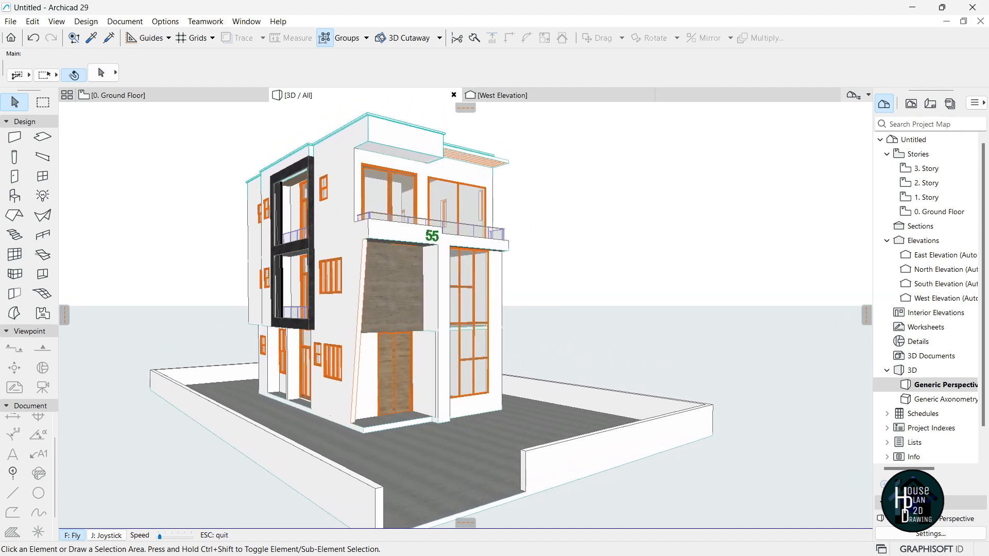
{"action": "key", "text": "Right"}
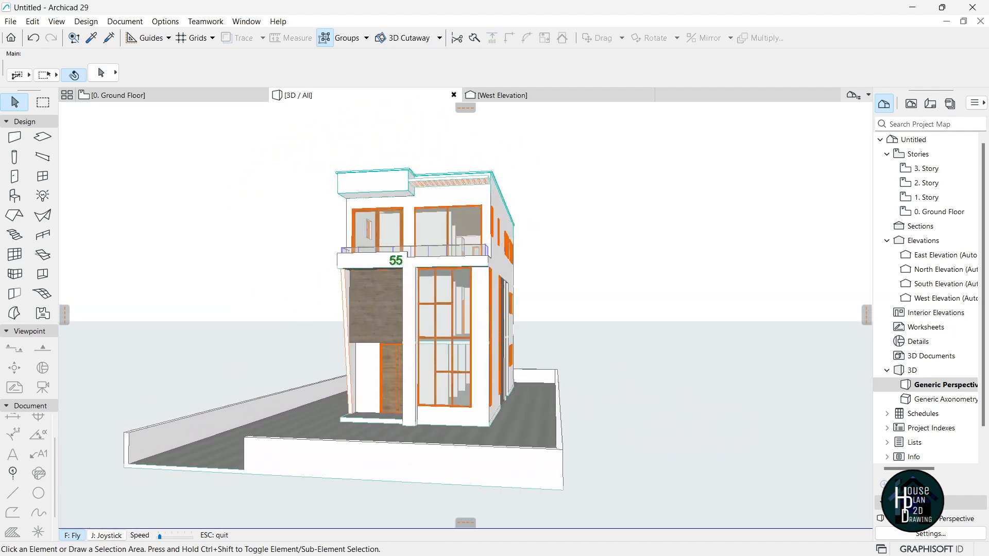
{"action": "key", "text": "Left"}
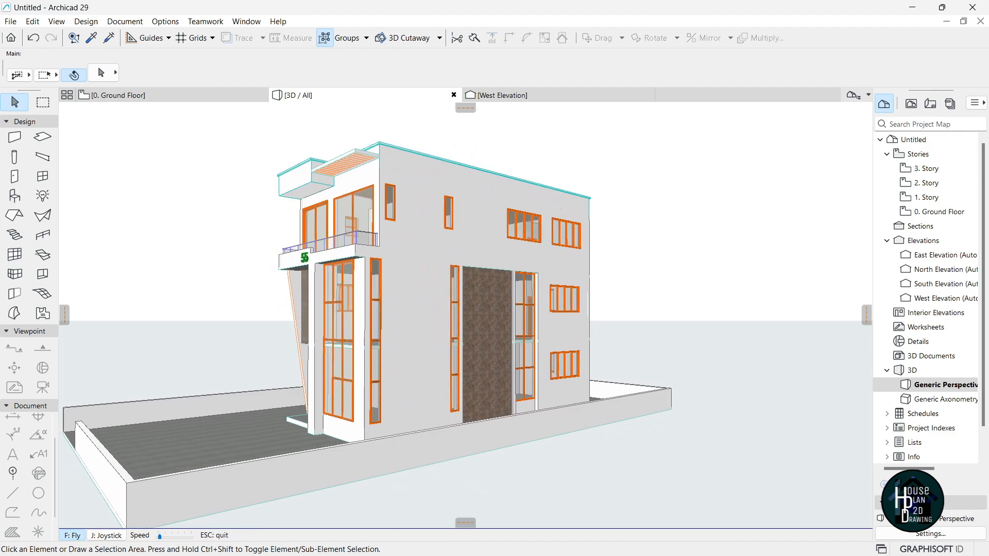
{"action": "key", "text": "Right"}
{"action": "key", "text": "Right"}
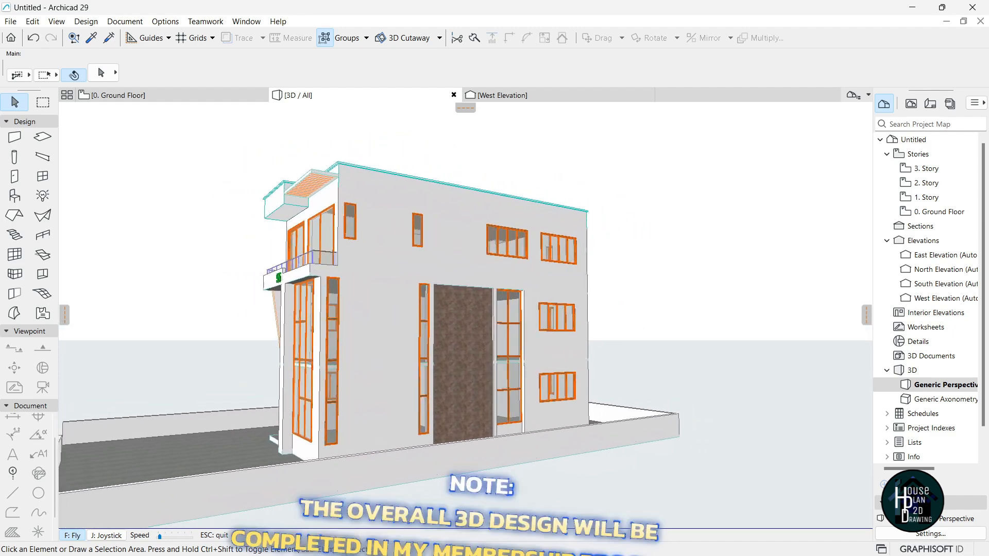
{"action": "key", "text": "Right"}
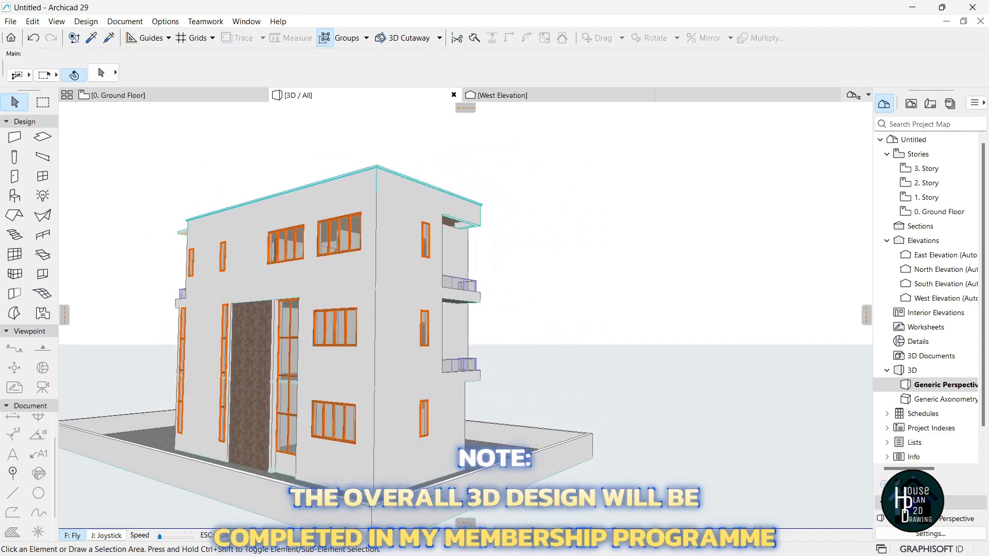
{"action": "key", "text": "Right"}
{"action": "key", "text": "Right"}
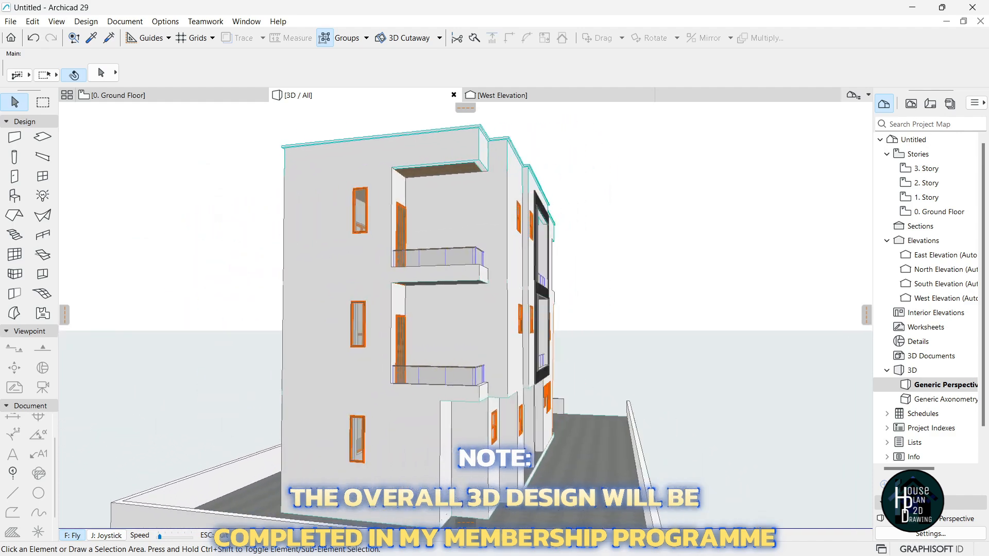
{"action": "key", "text": "Right"}
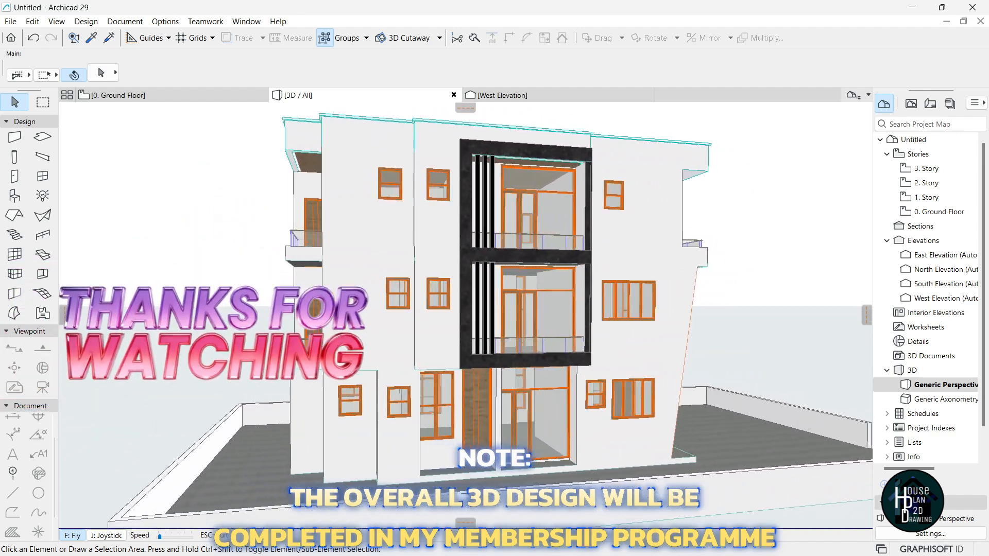
{"action": "key", "text": "Right"}
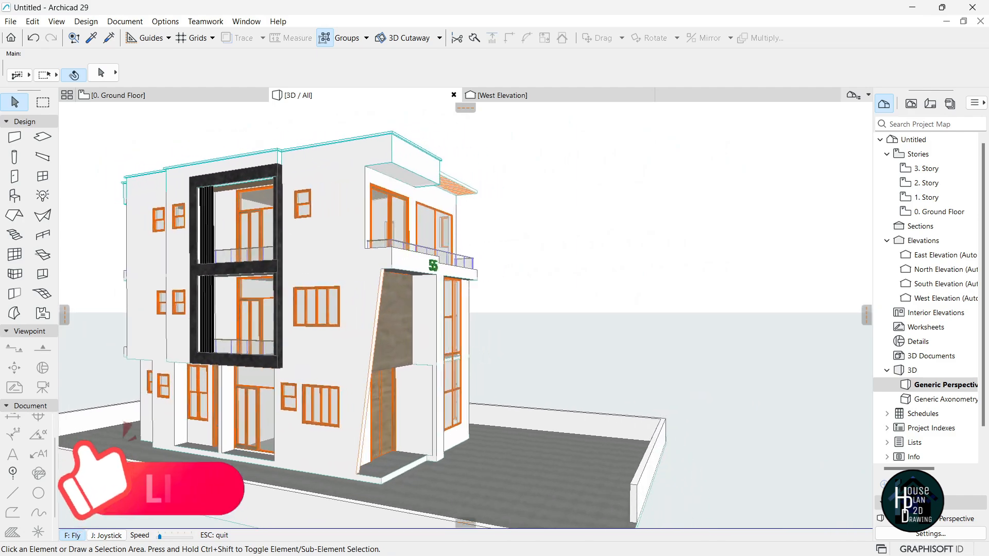
{"action": "key", "text": "Right"}
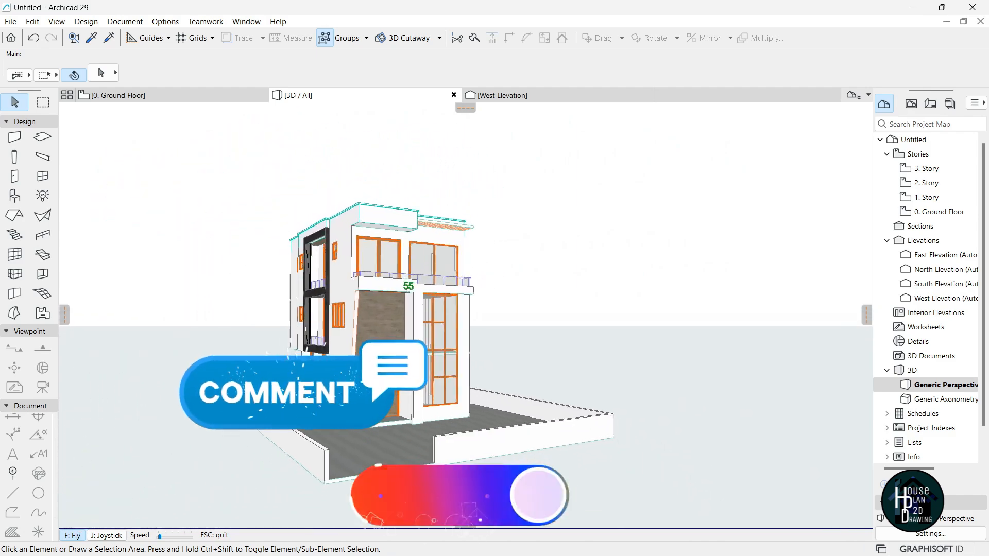